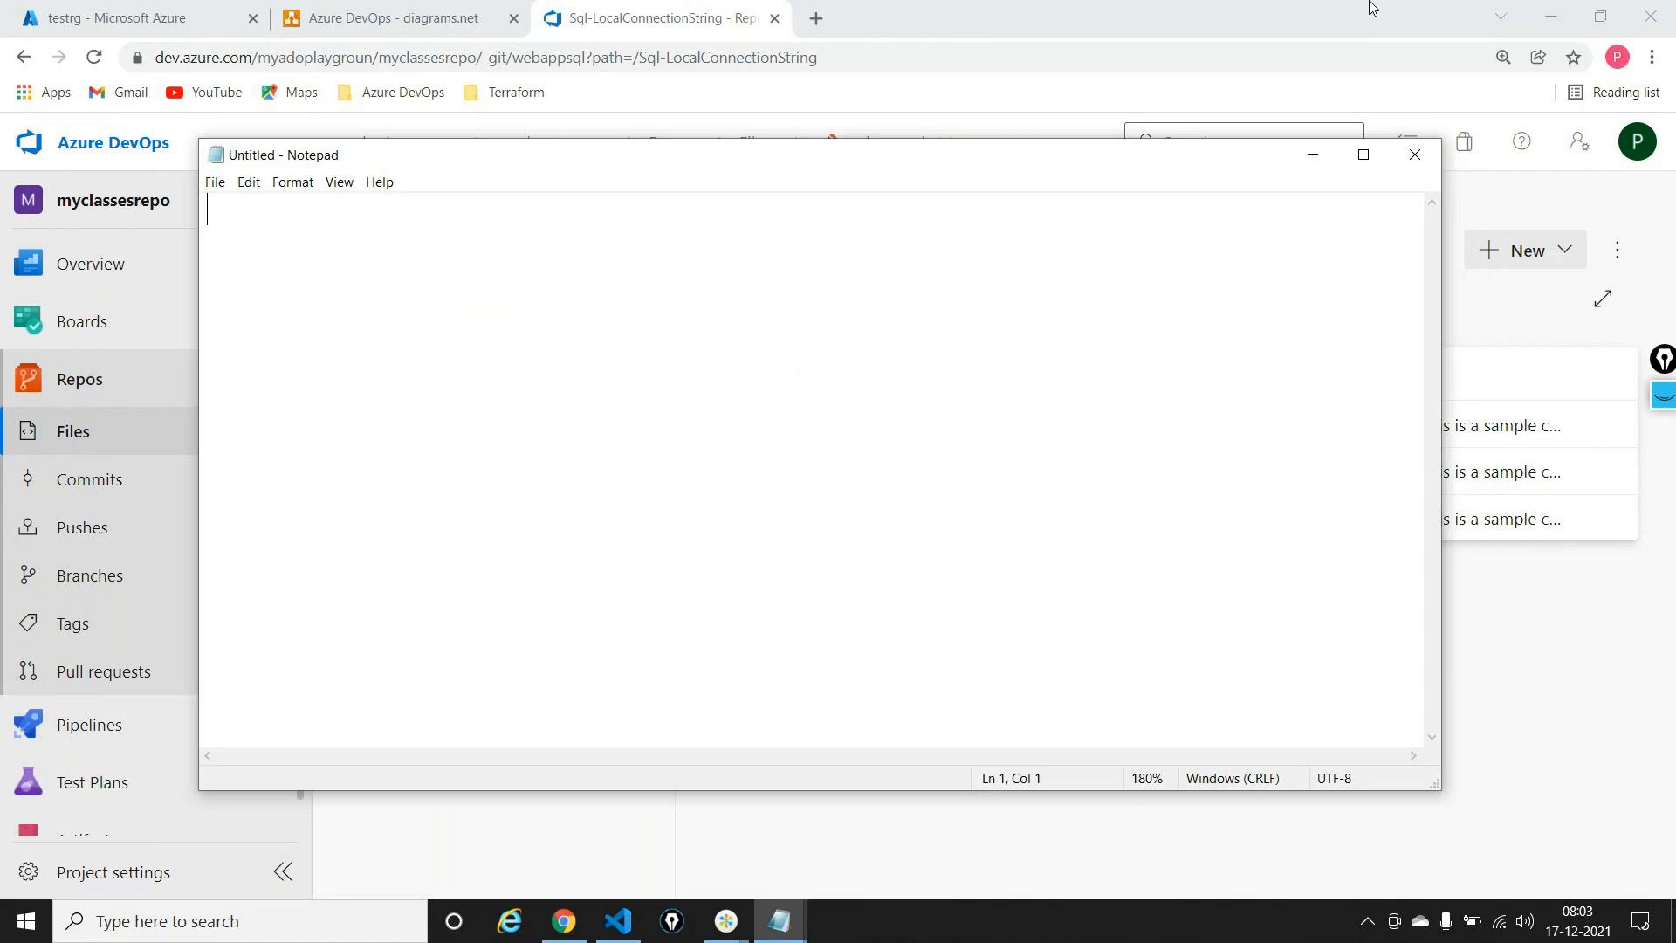
Step: Type the first note line '1. Created the infra - WebApp+Connection+SQL Database'
type("1. Created the inf")
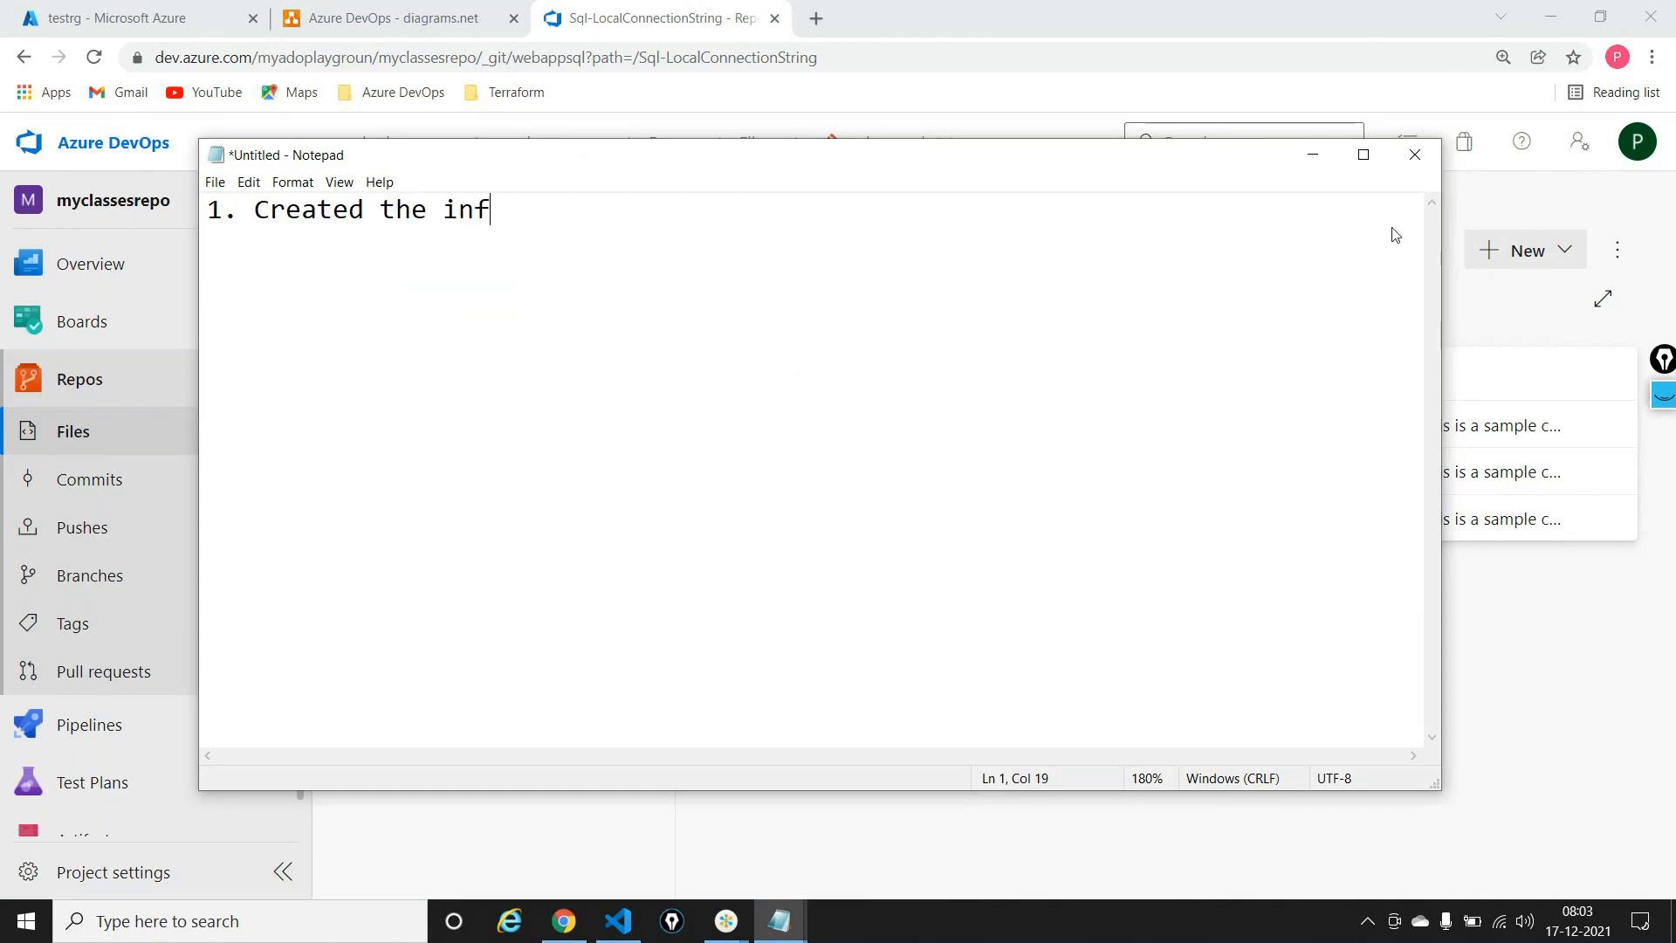
type("ra -  WebAp")
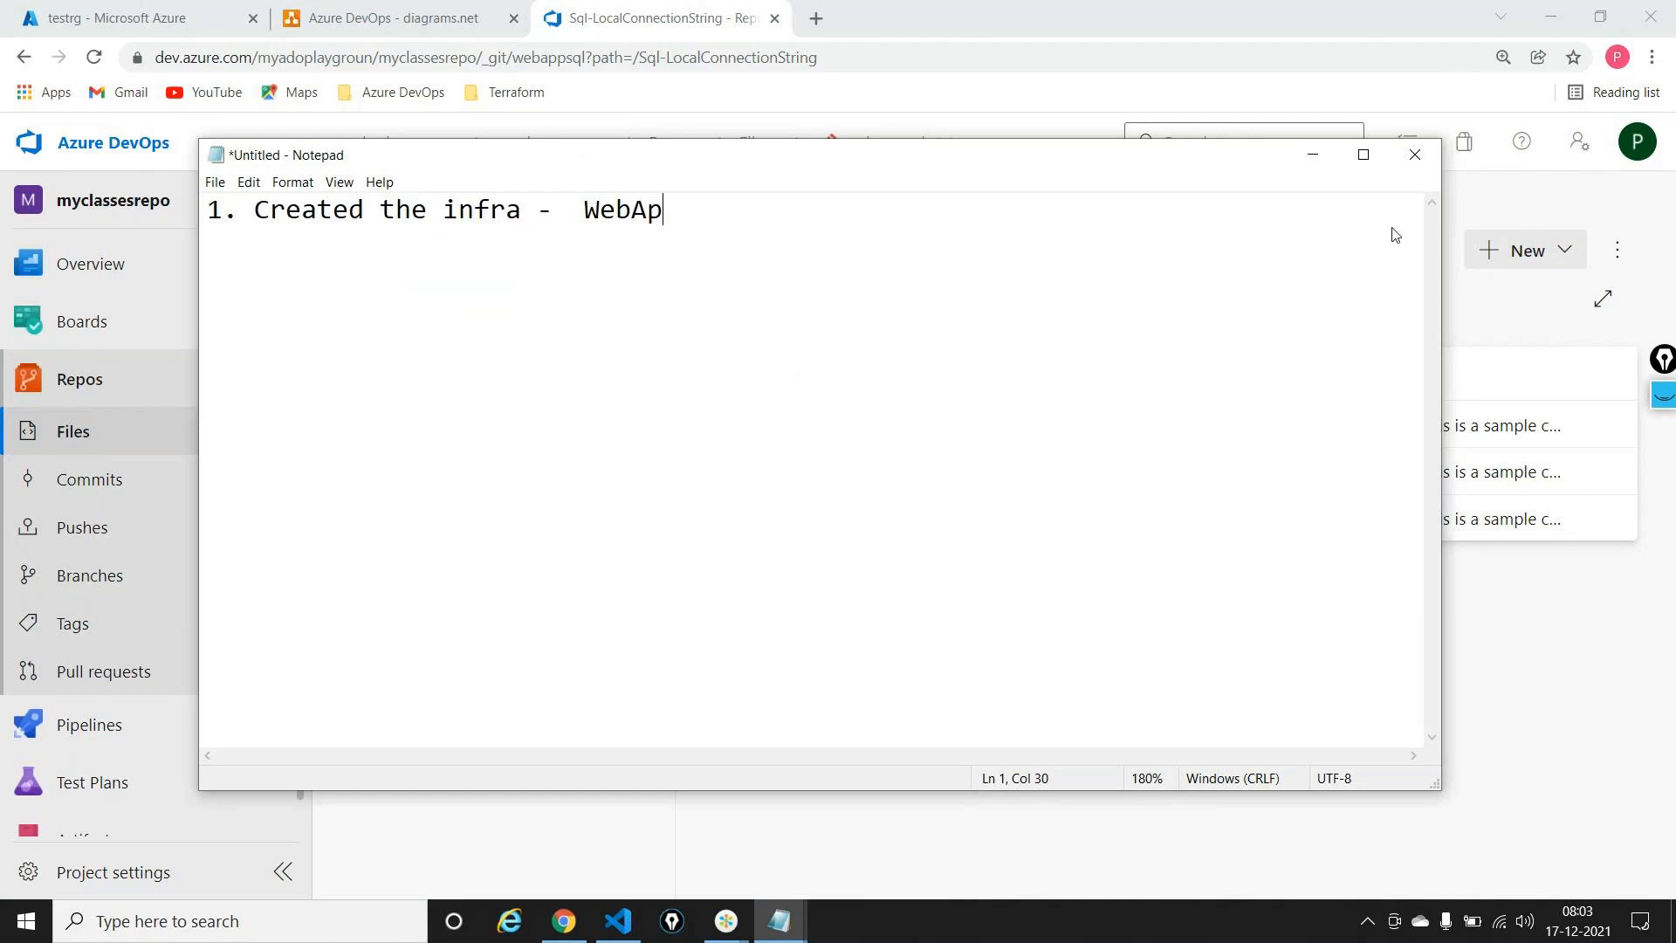
type("p+Connect")
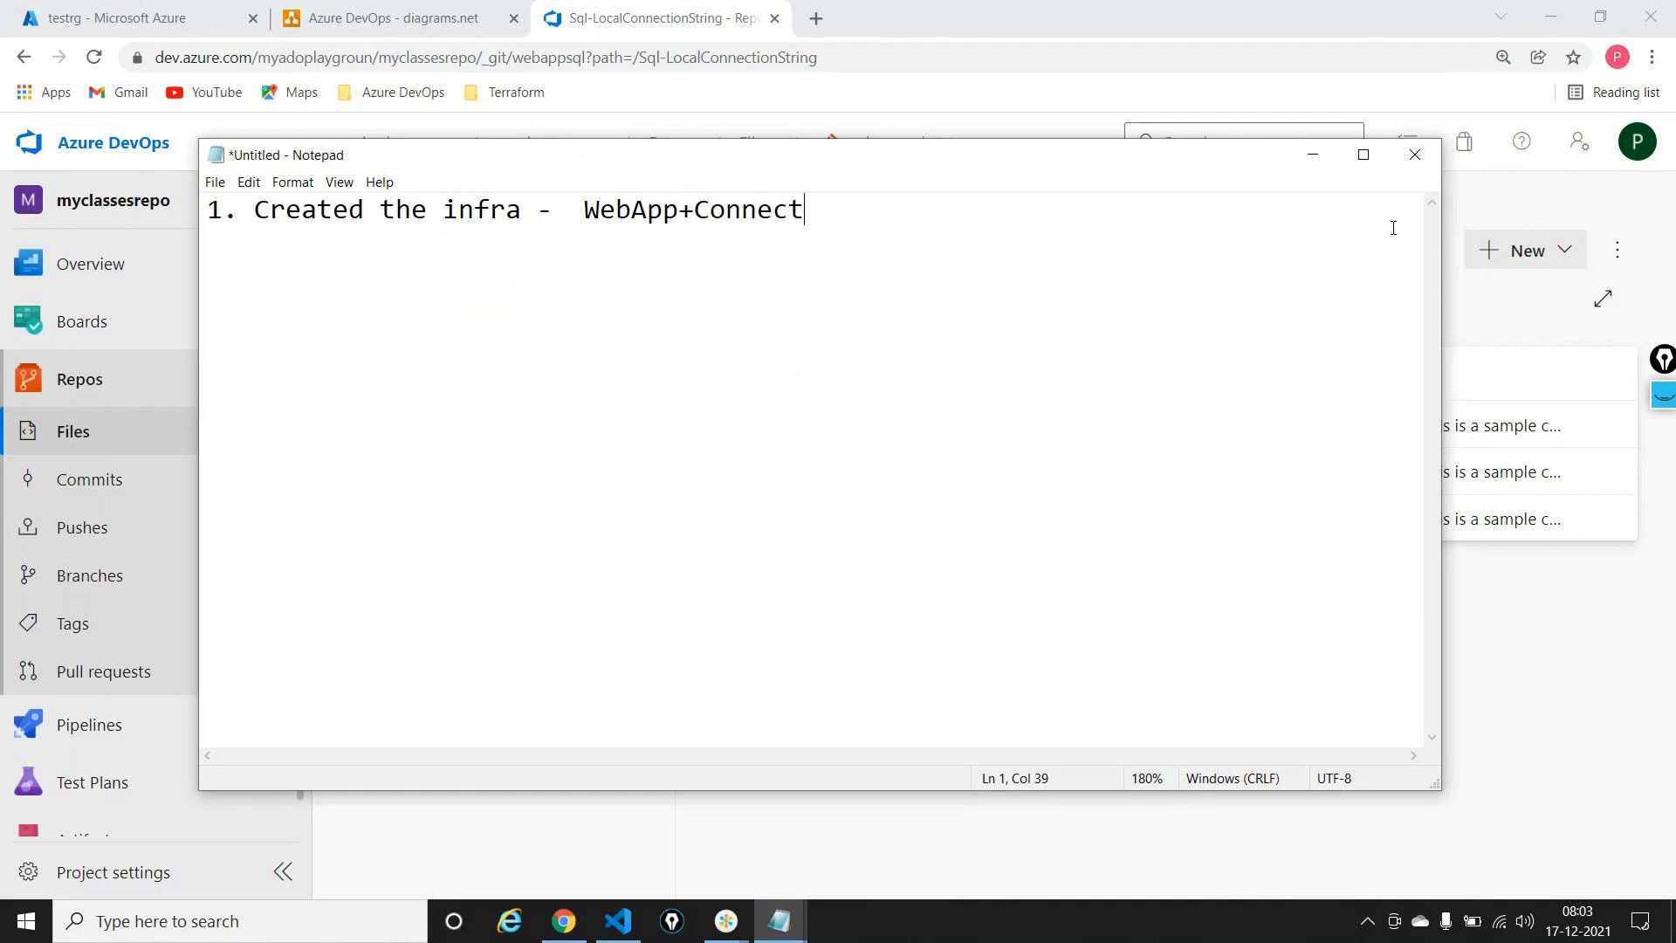
type("ion+SQL")
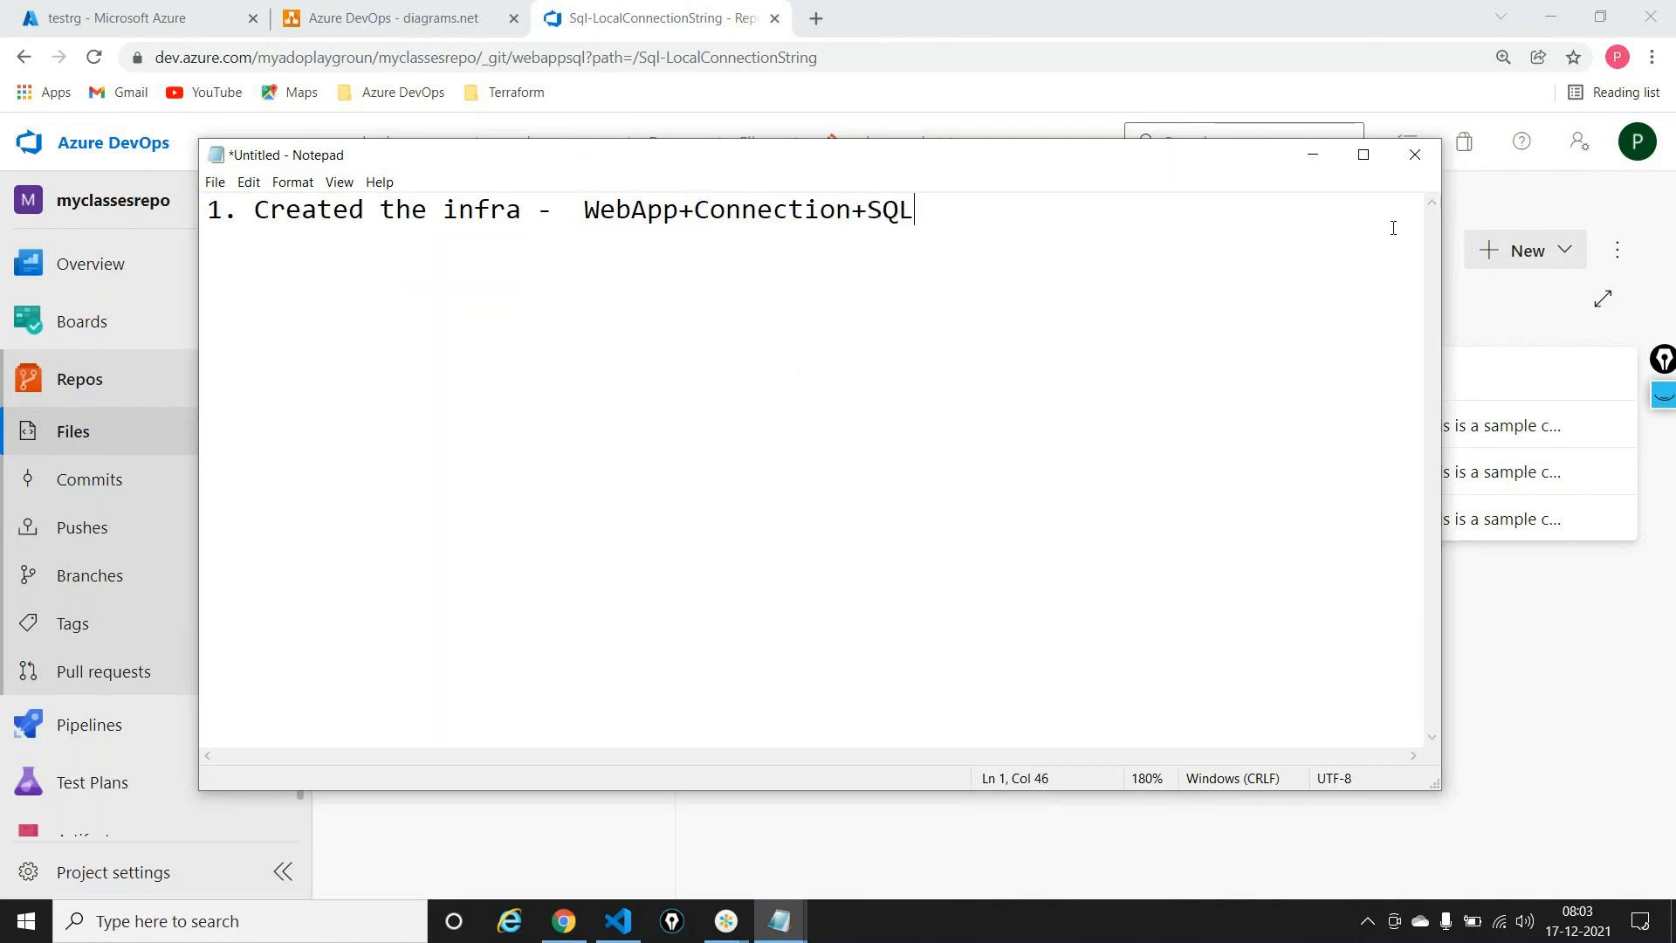
type(" Database")
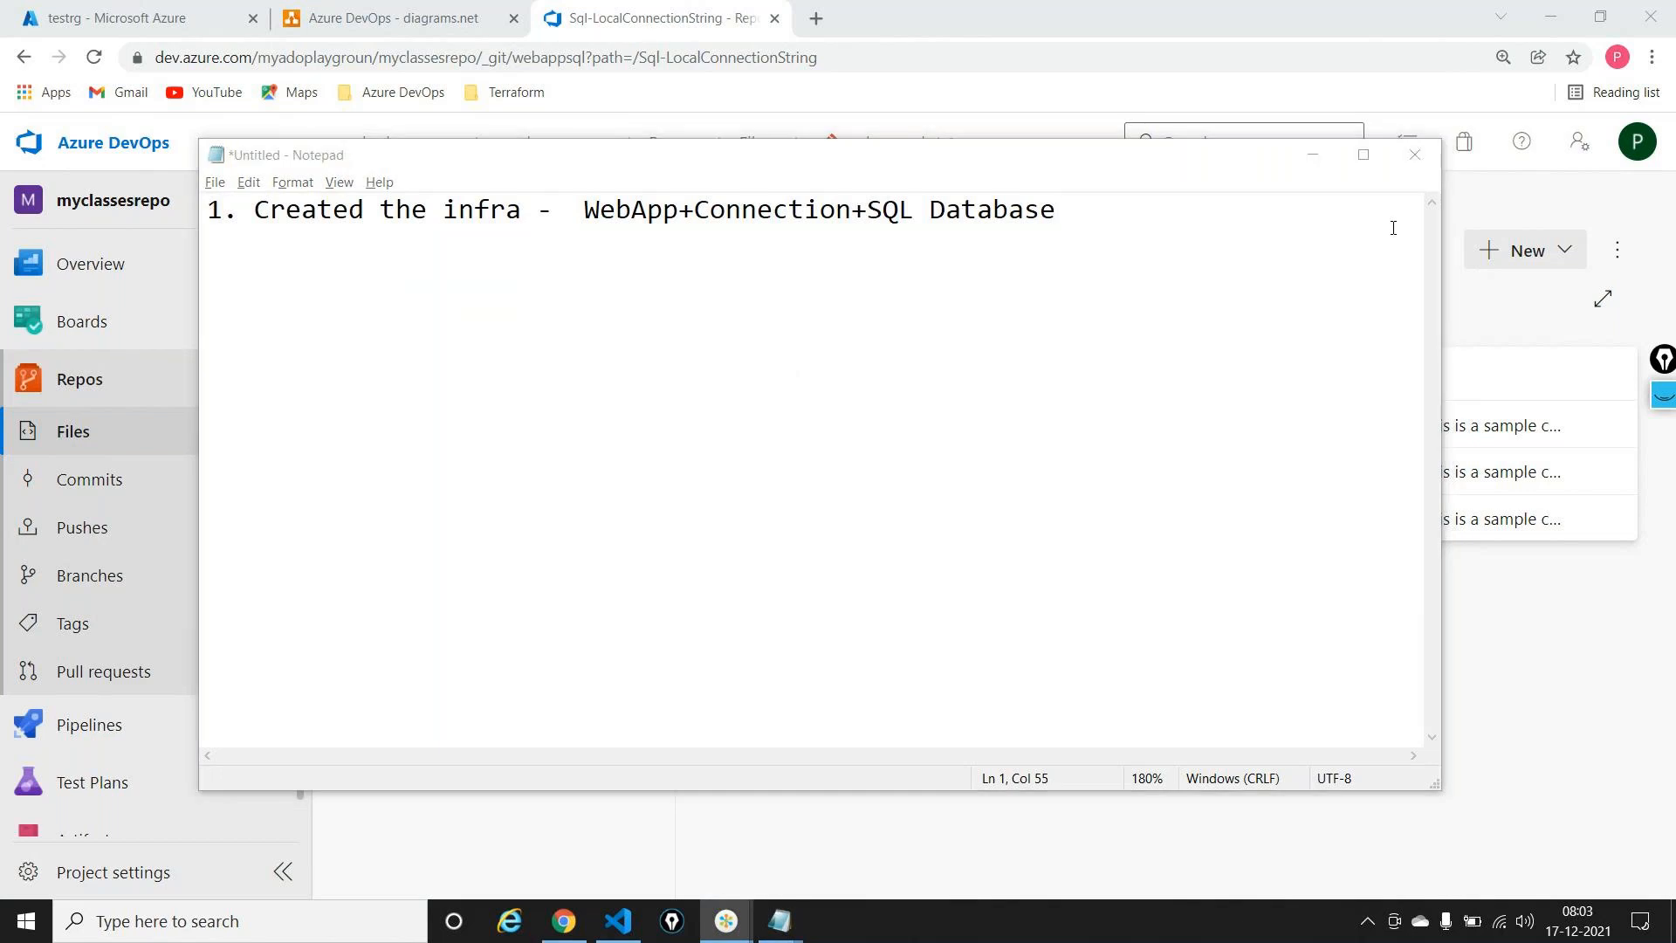
left_click(1393, 228)
key("Return")
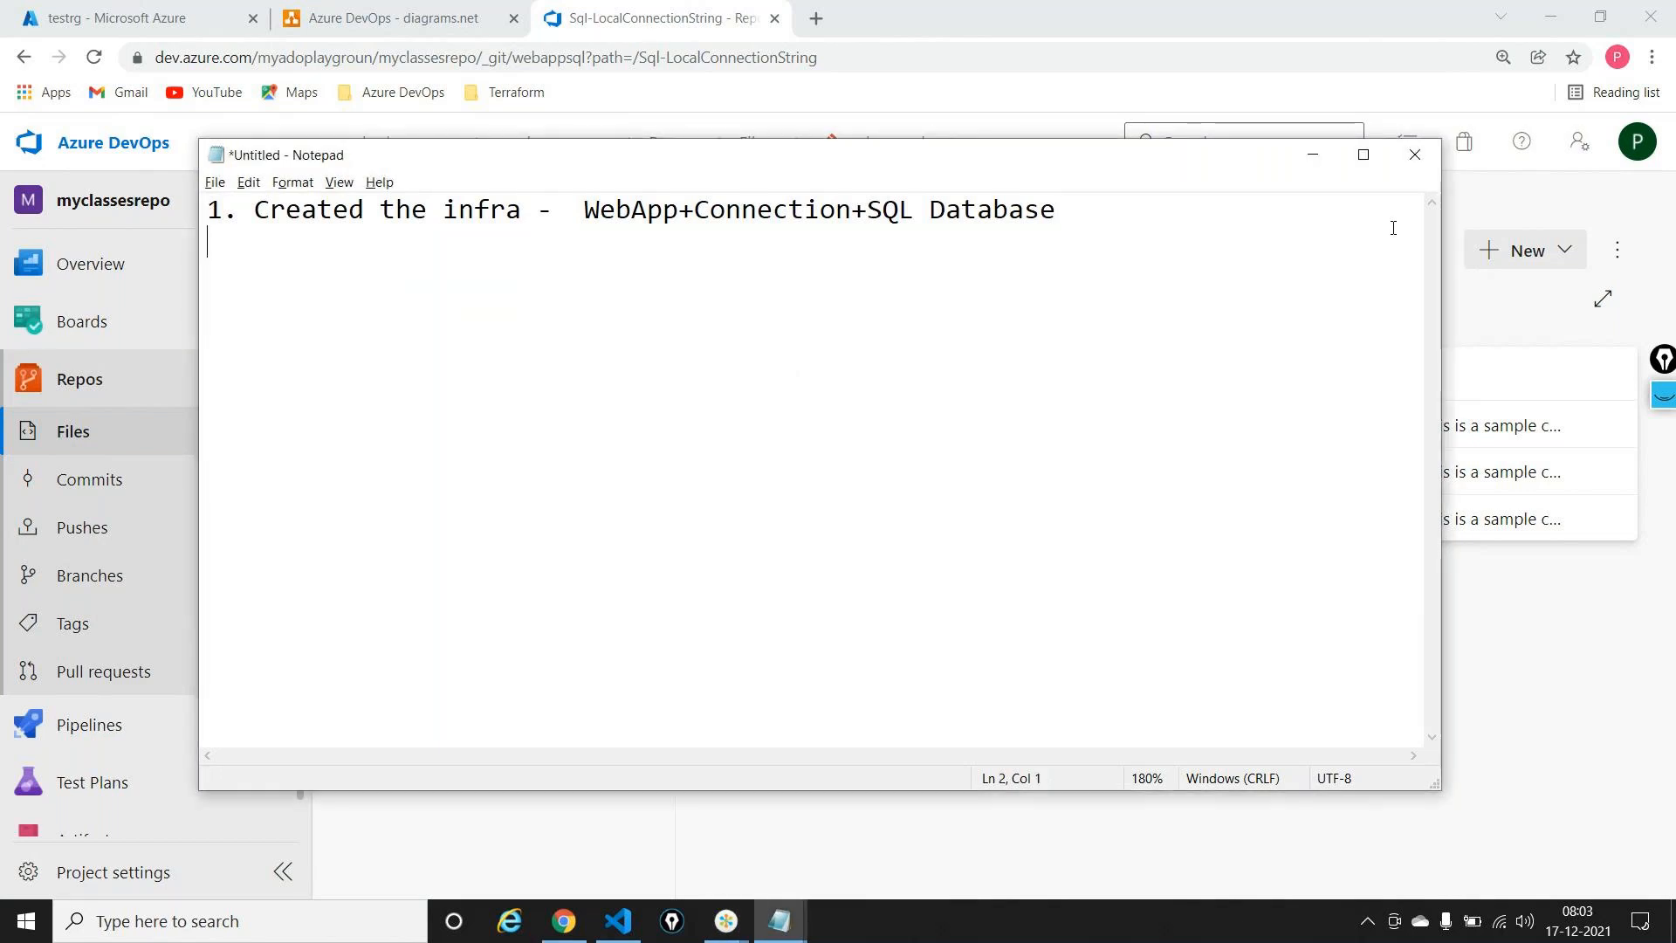
Step: Add the second line '2. Code -- Deployed it on to the created infrastructure', fixing typos
type("2. Code --  Deployed it on to the created infrastructure")
key("Return")
Step: Add the heading 'Azure DevOps' after a blank line below the list
key("alt+Tab")
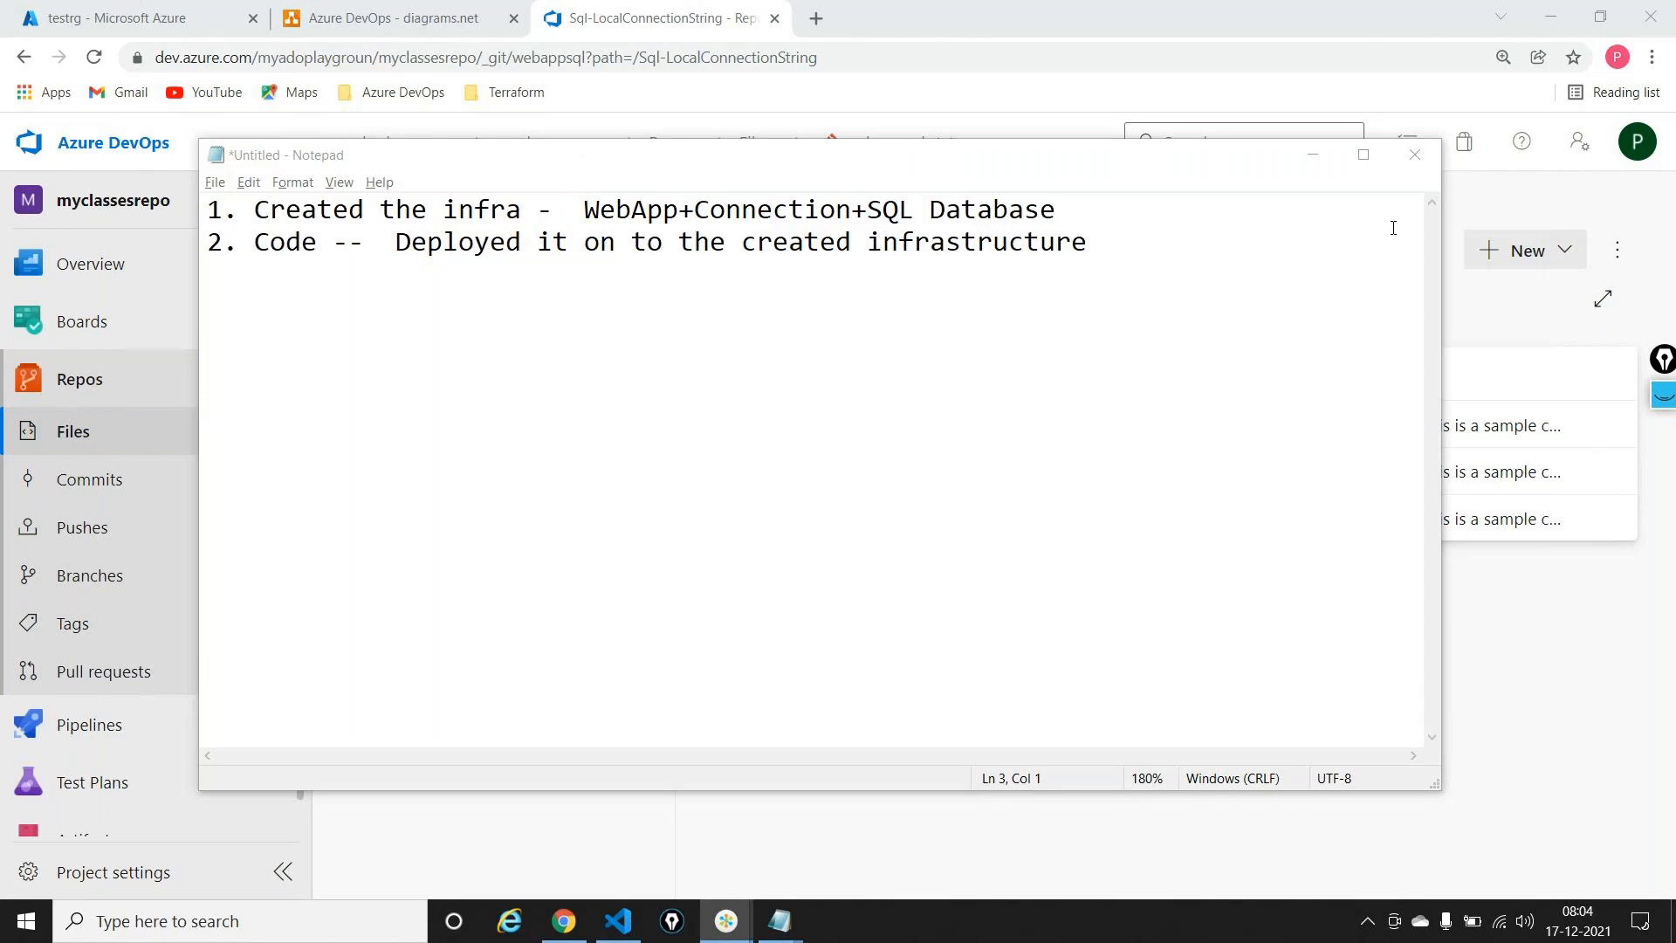
key("alt+Tab")
key("Return")
key("Return")
type("Azure DevOps")
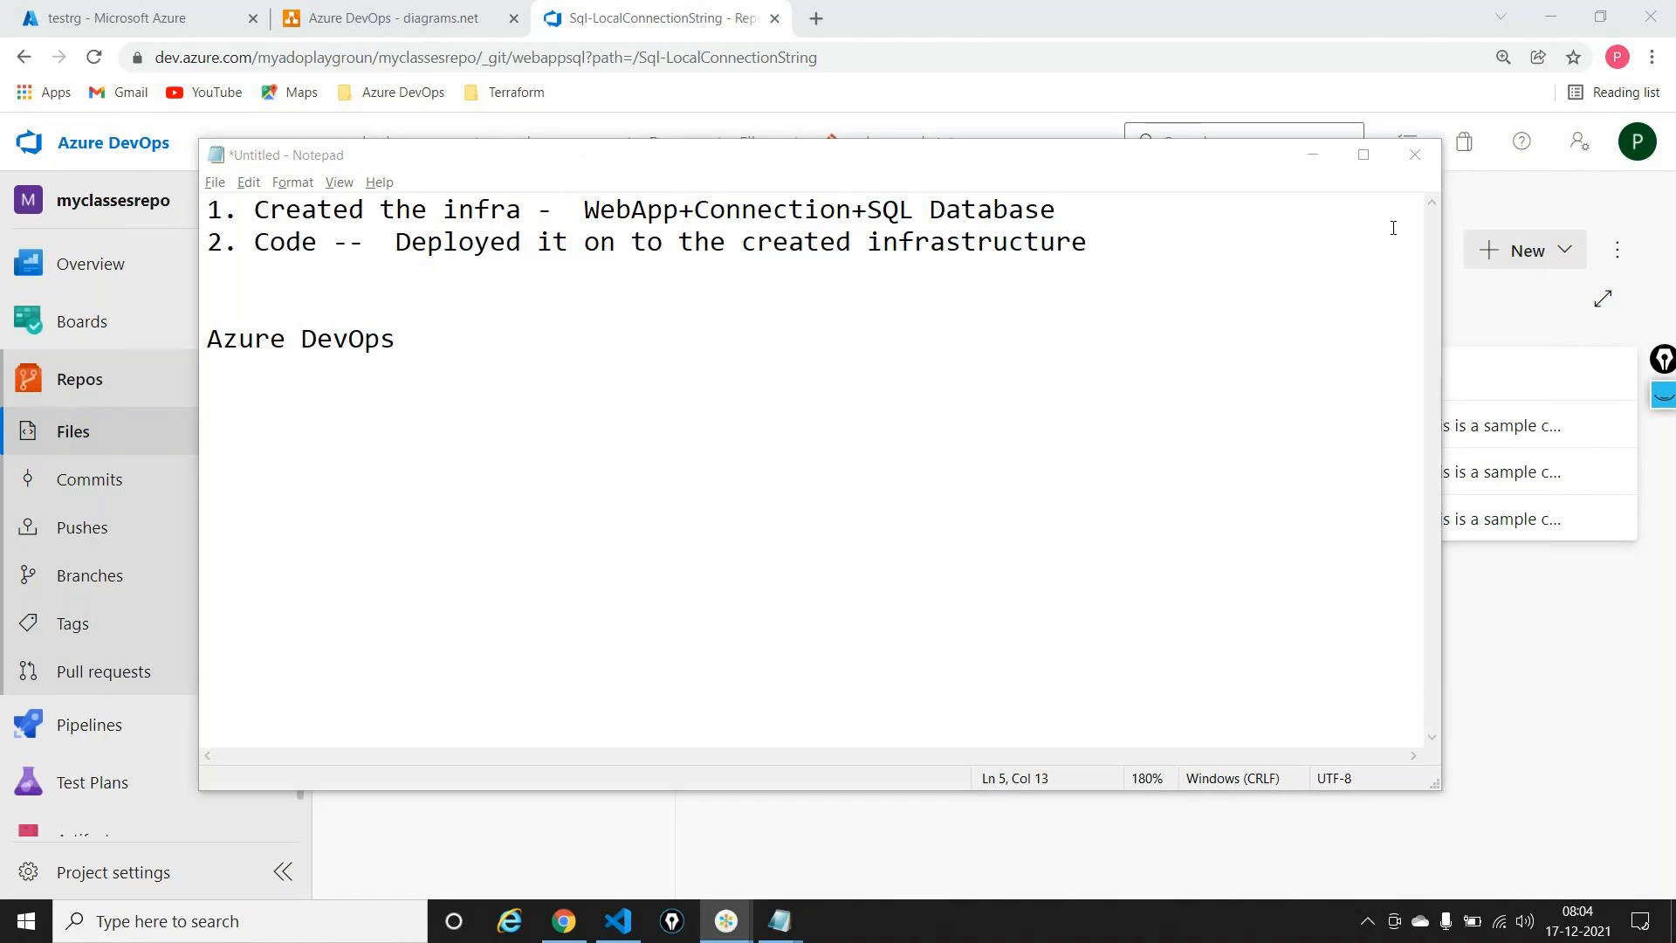
Step: Complete the heading as 'Azure DevOps:' and start a new line beneath it
key("alt+Tab")
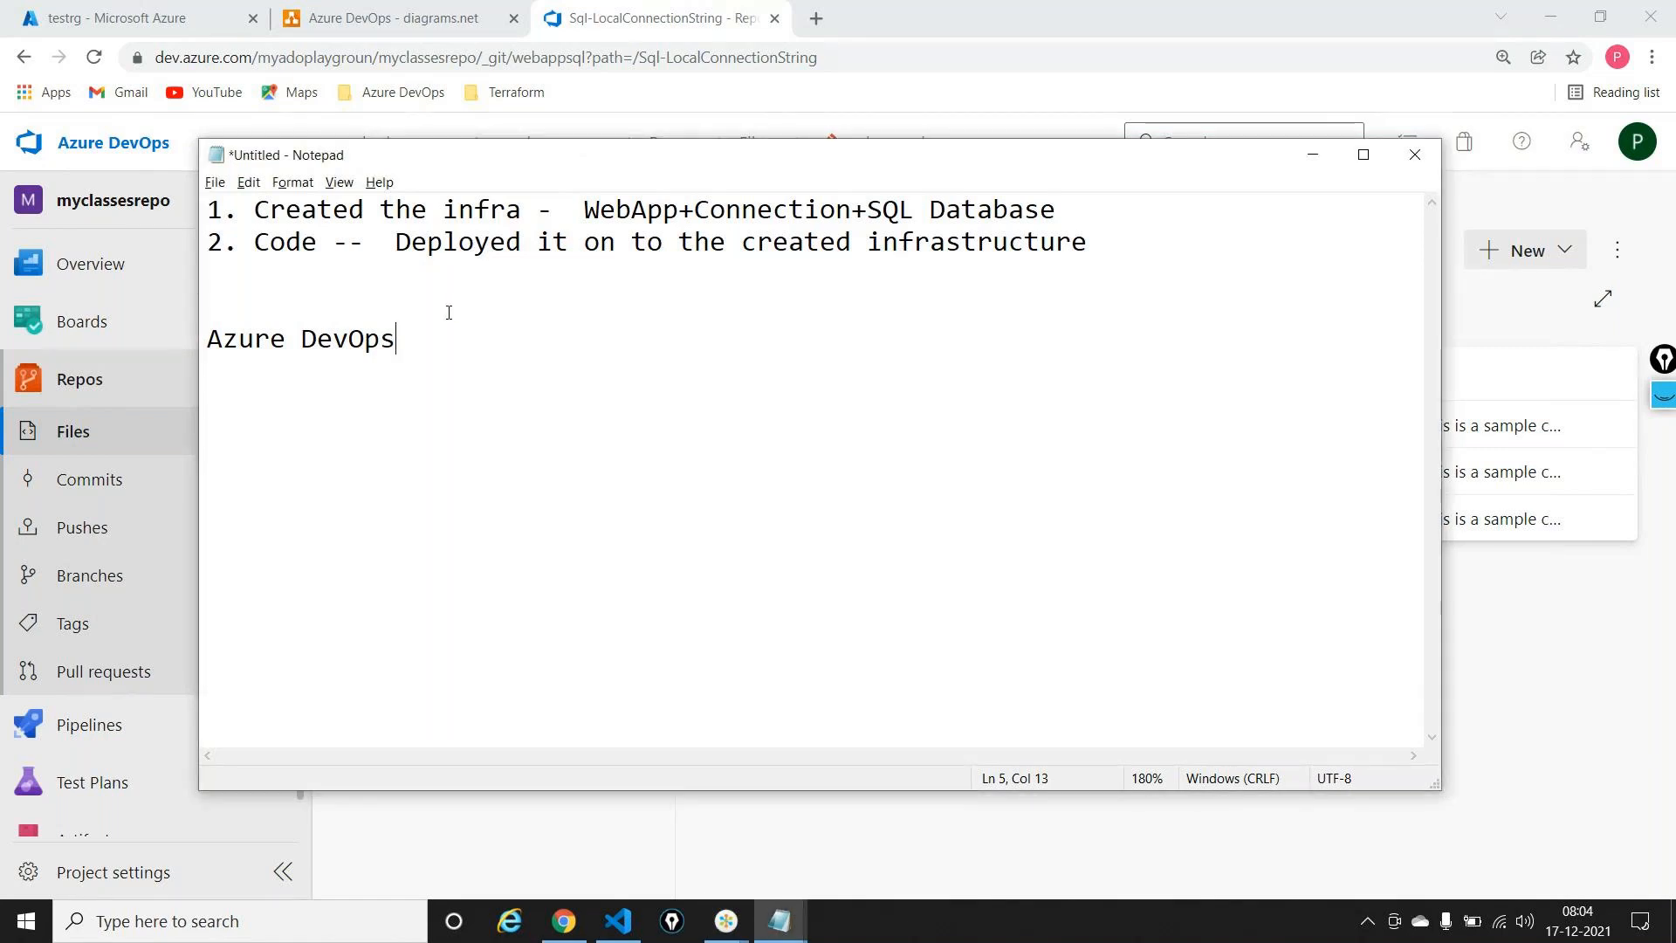
left_click_drag(1089, 242, 137, 181)
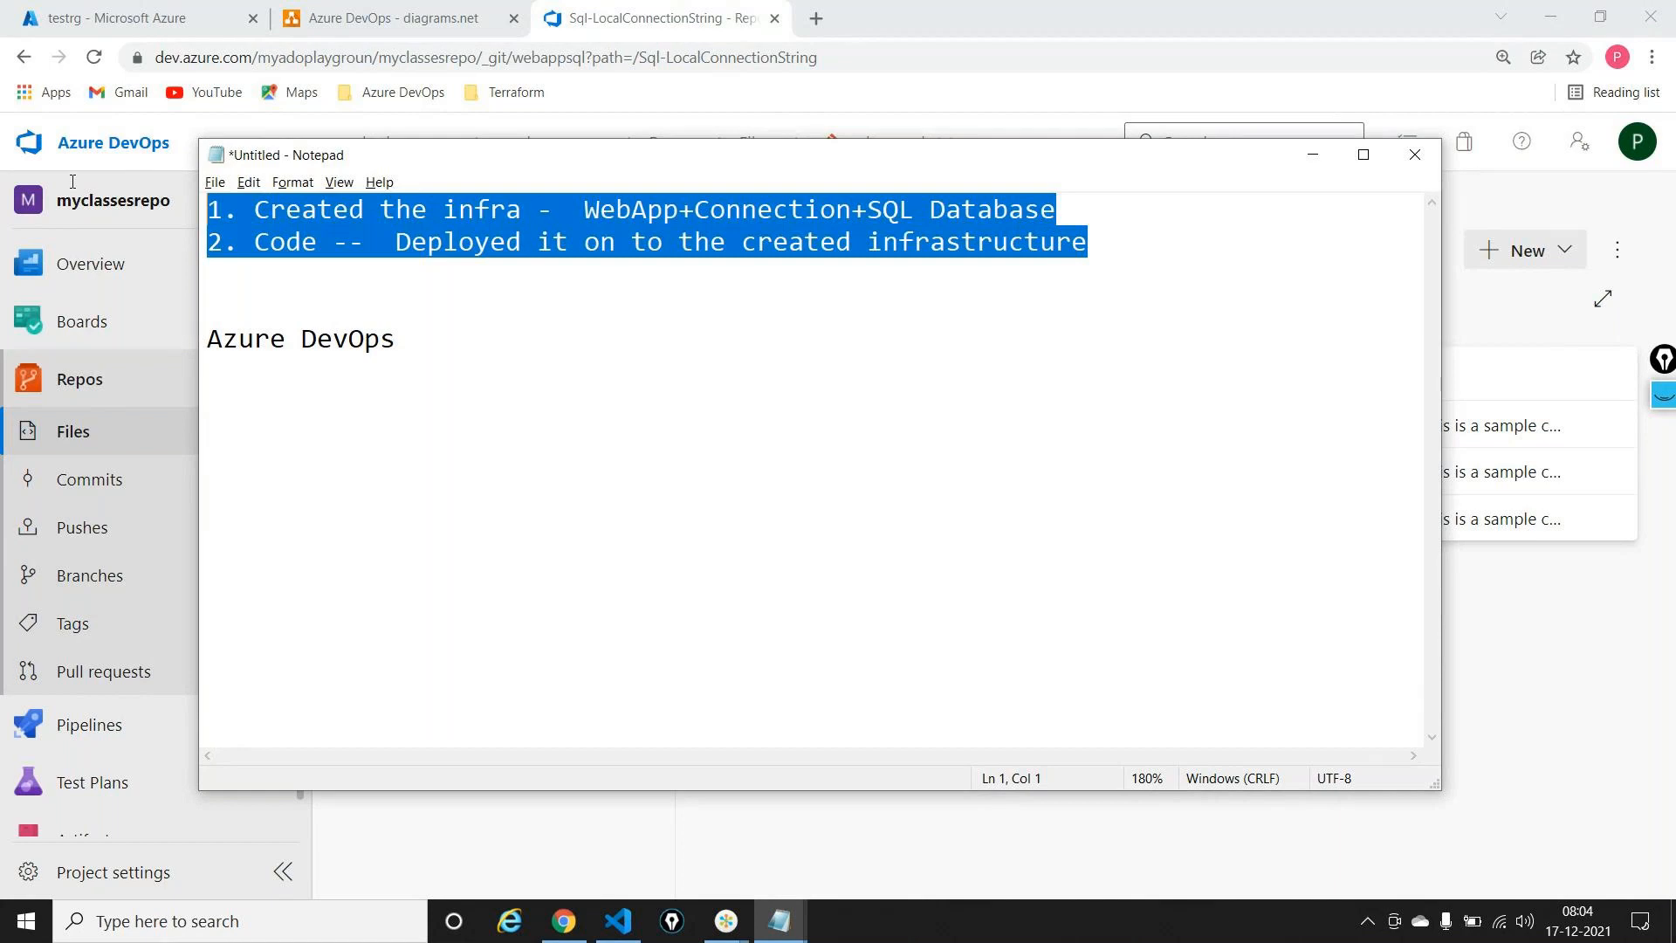
left_click(423, 344)
type(":")
key("Return")
key("Return")
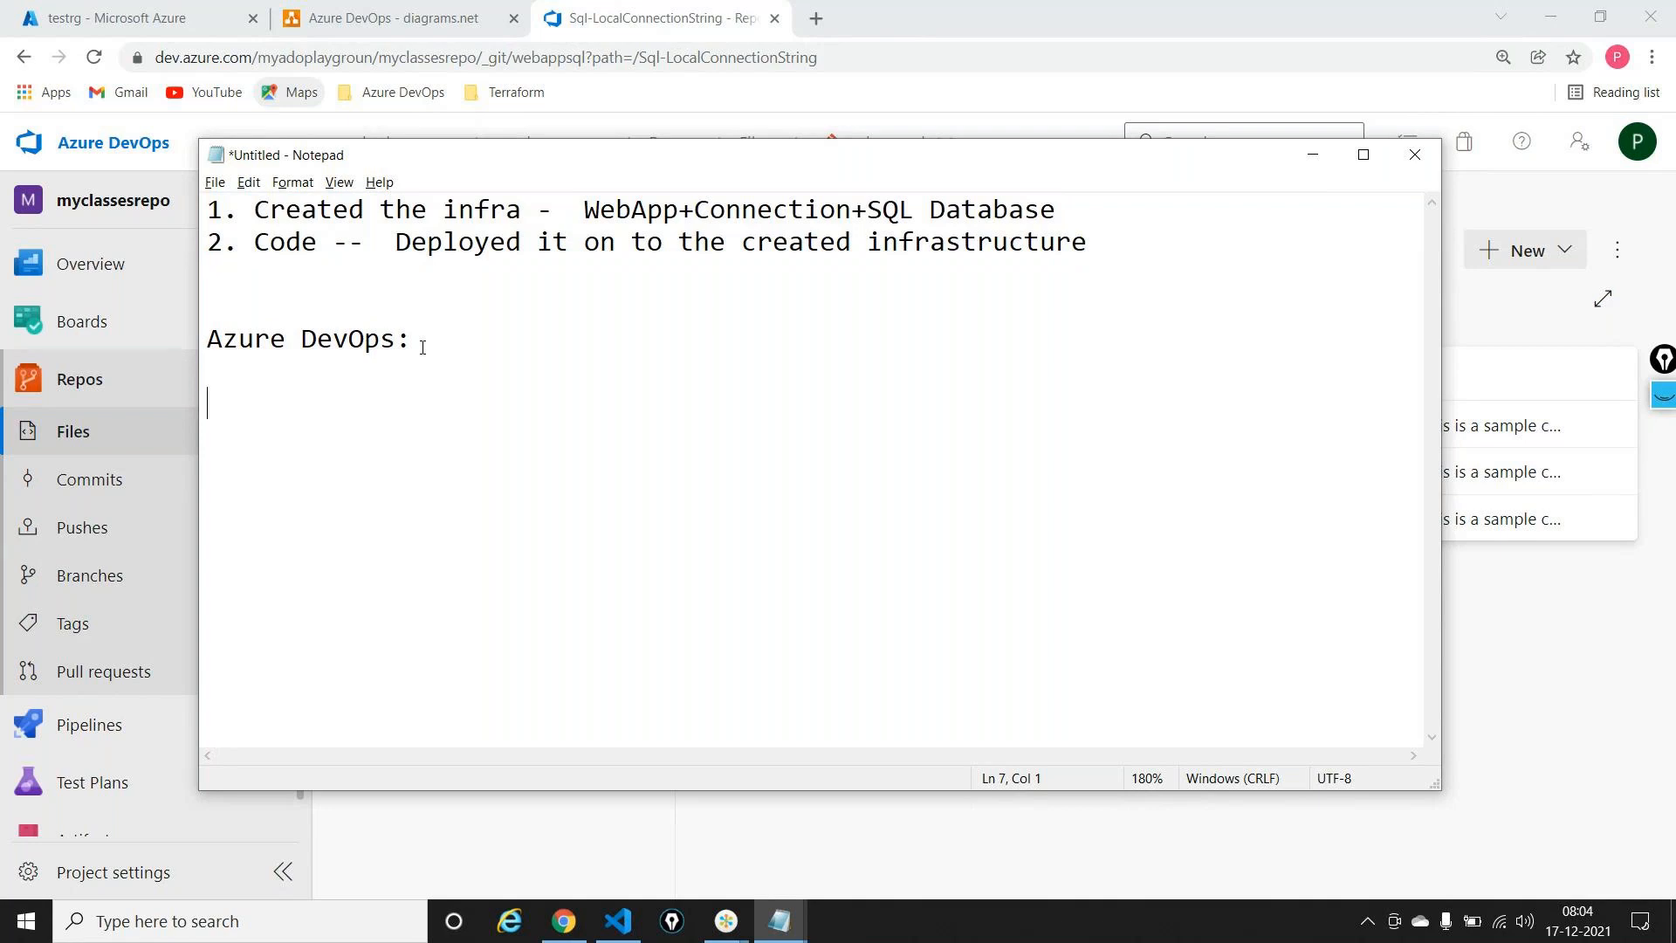
Step: Type the line 'Infra - ARM' under the Azure DevOps heading
key("alt+Tab")
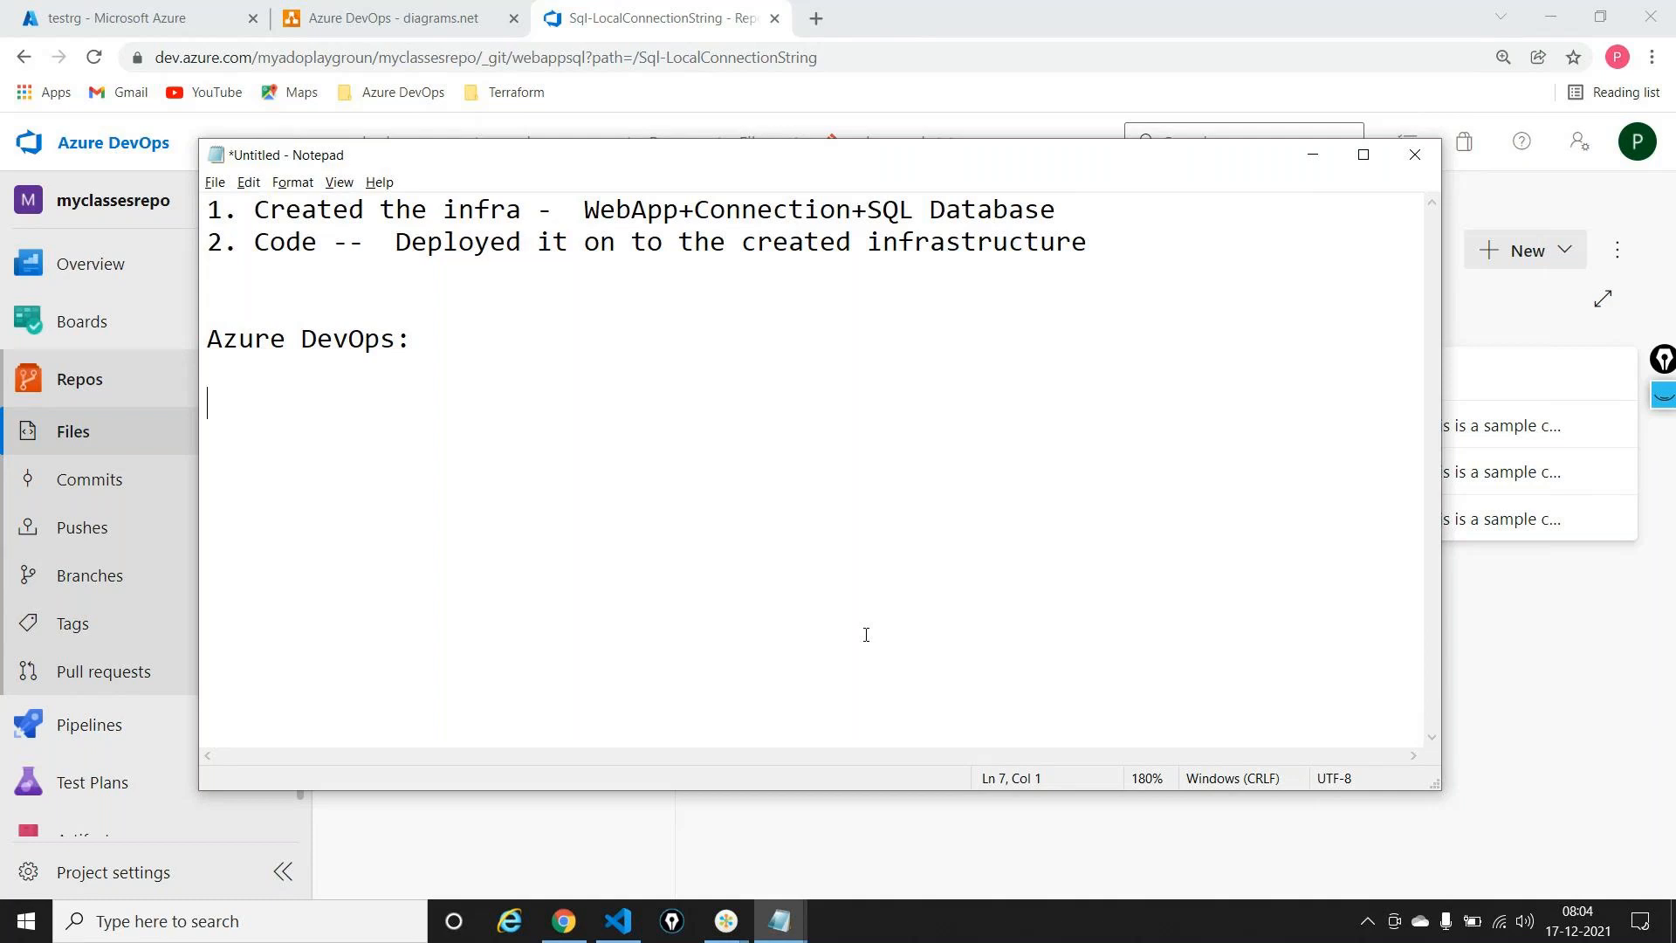
key("alt+Tab")
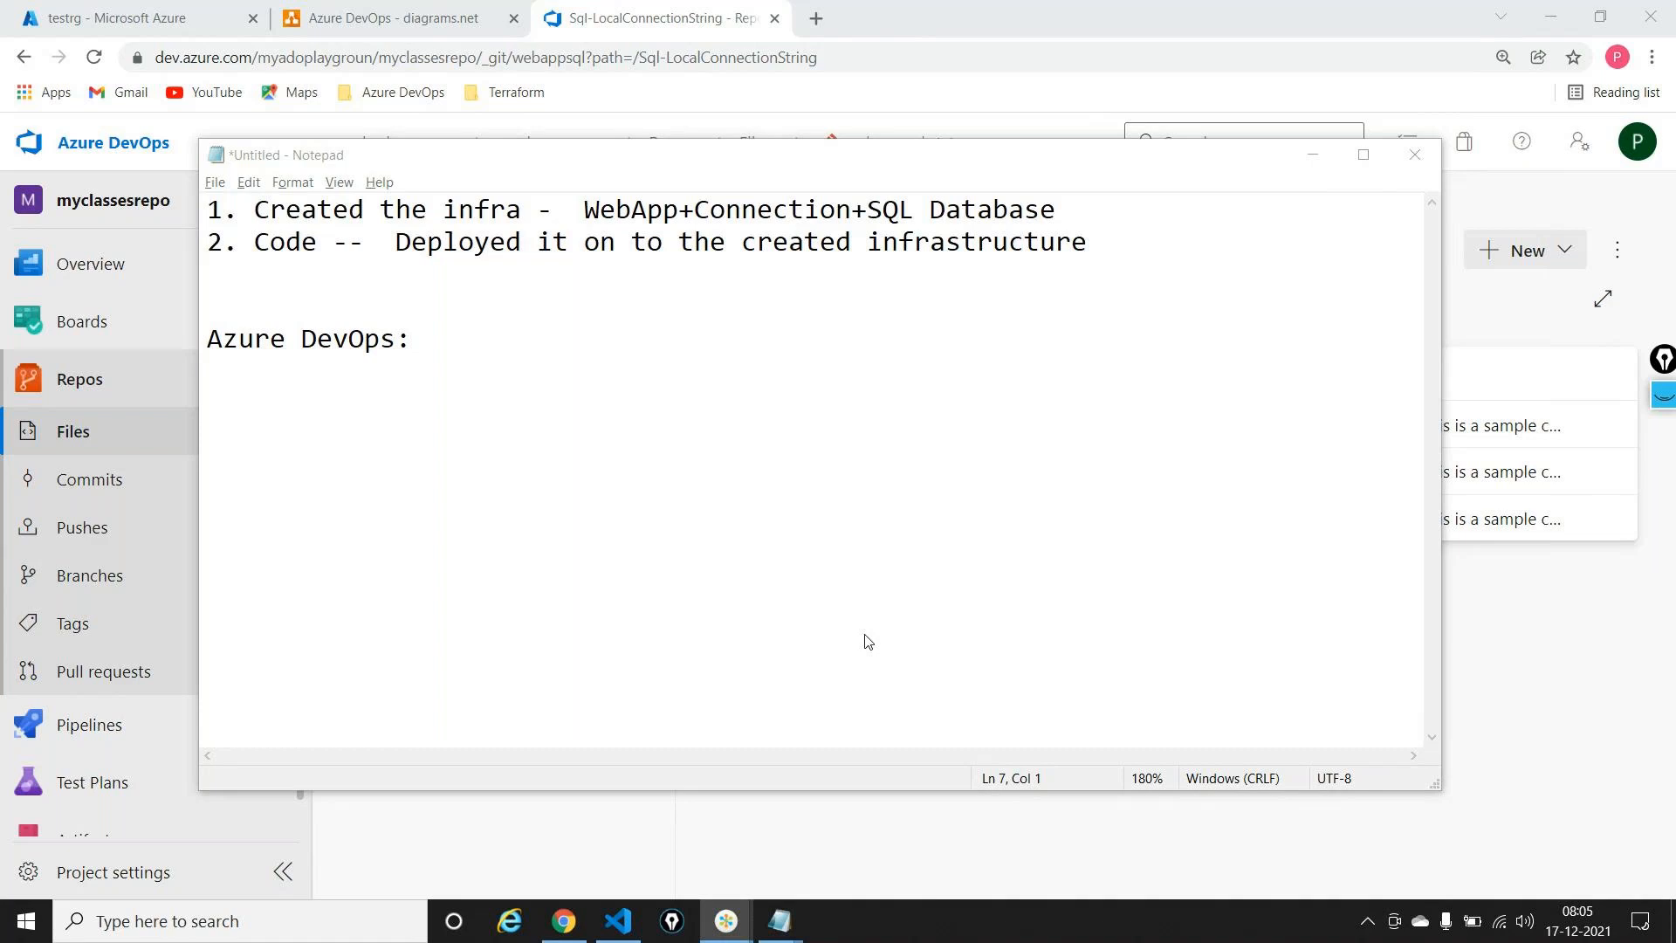
left_click(867, 642)
type("Infra -  ARM")
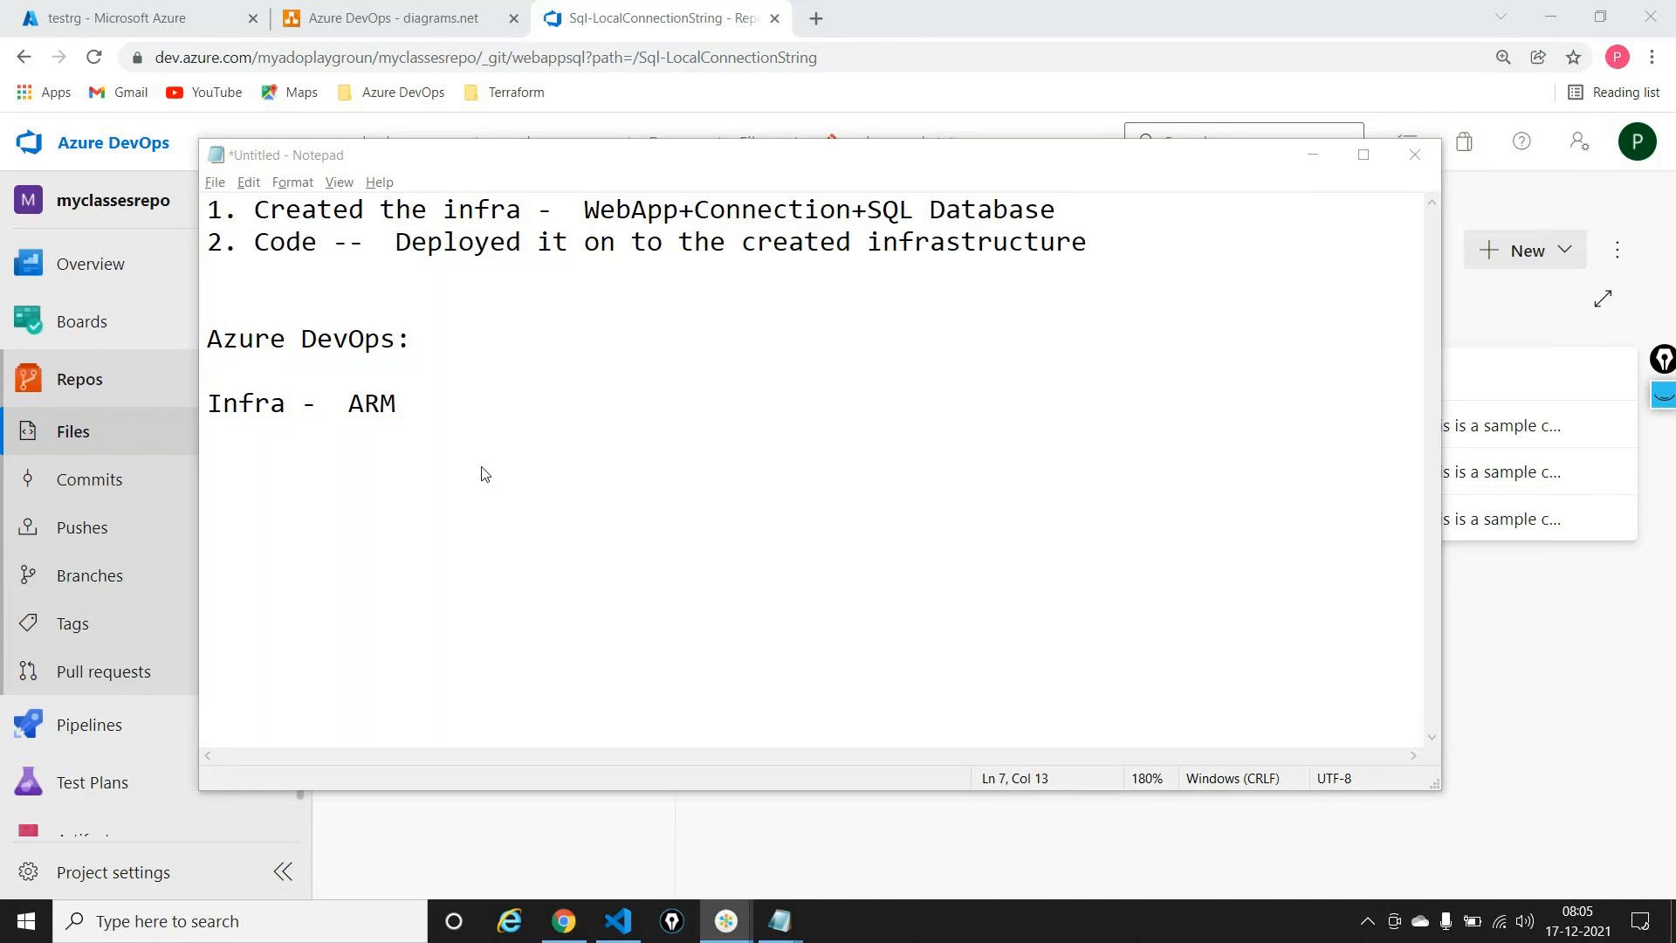
Step: Insert the line 'Pipeline - CI/CD' above the Infra line
left_click(485, 474)
key("Left")
key("Left")
key("Left")
key("Left")
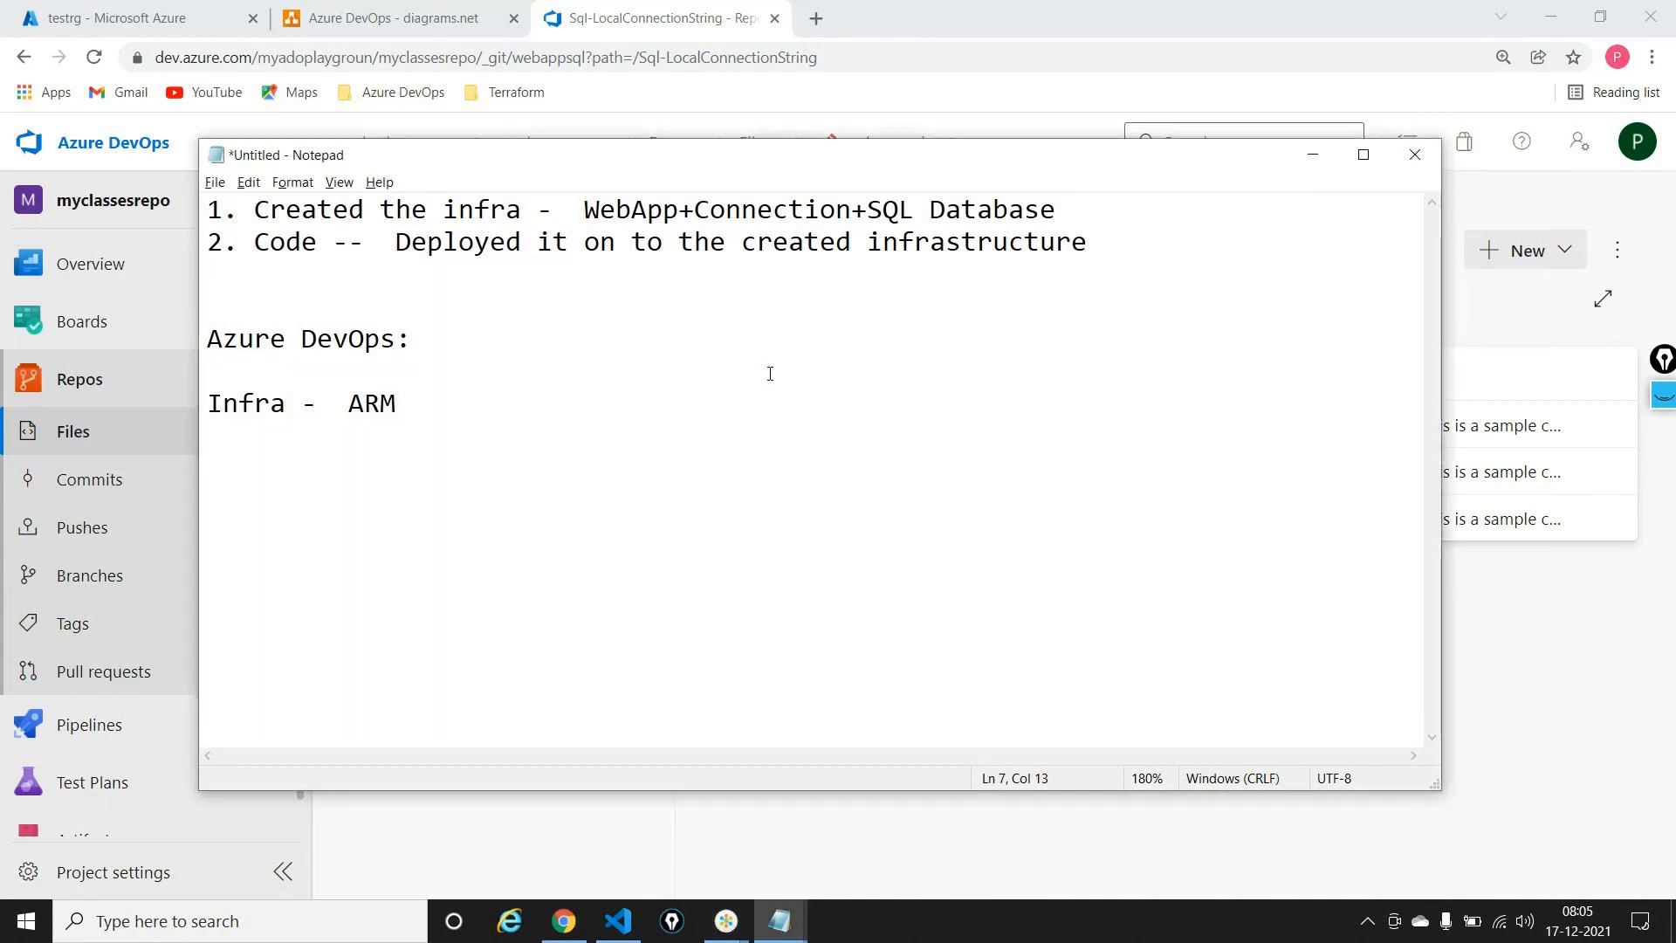
key("Left")
key("Left")
key("Left")
key("Left")
key("Left")
key("Left")
key("Left")
key("Left")
key("Return")
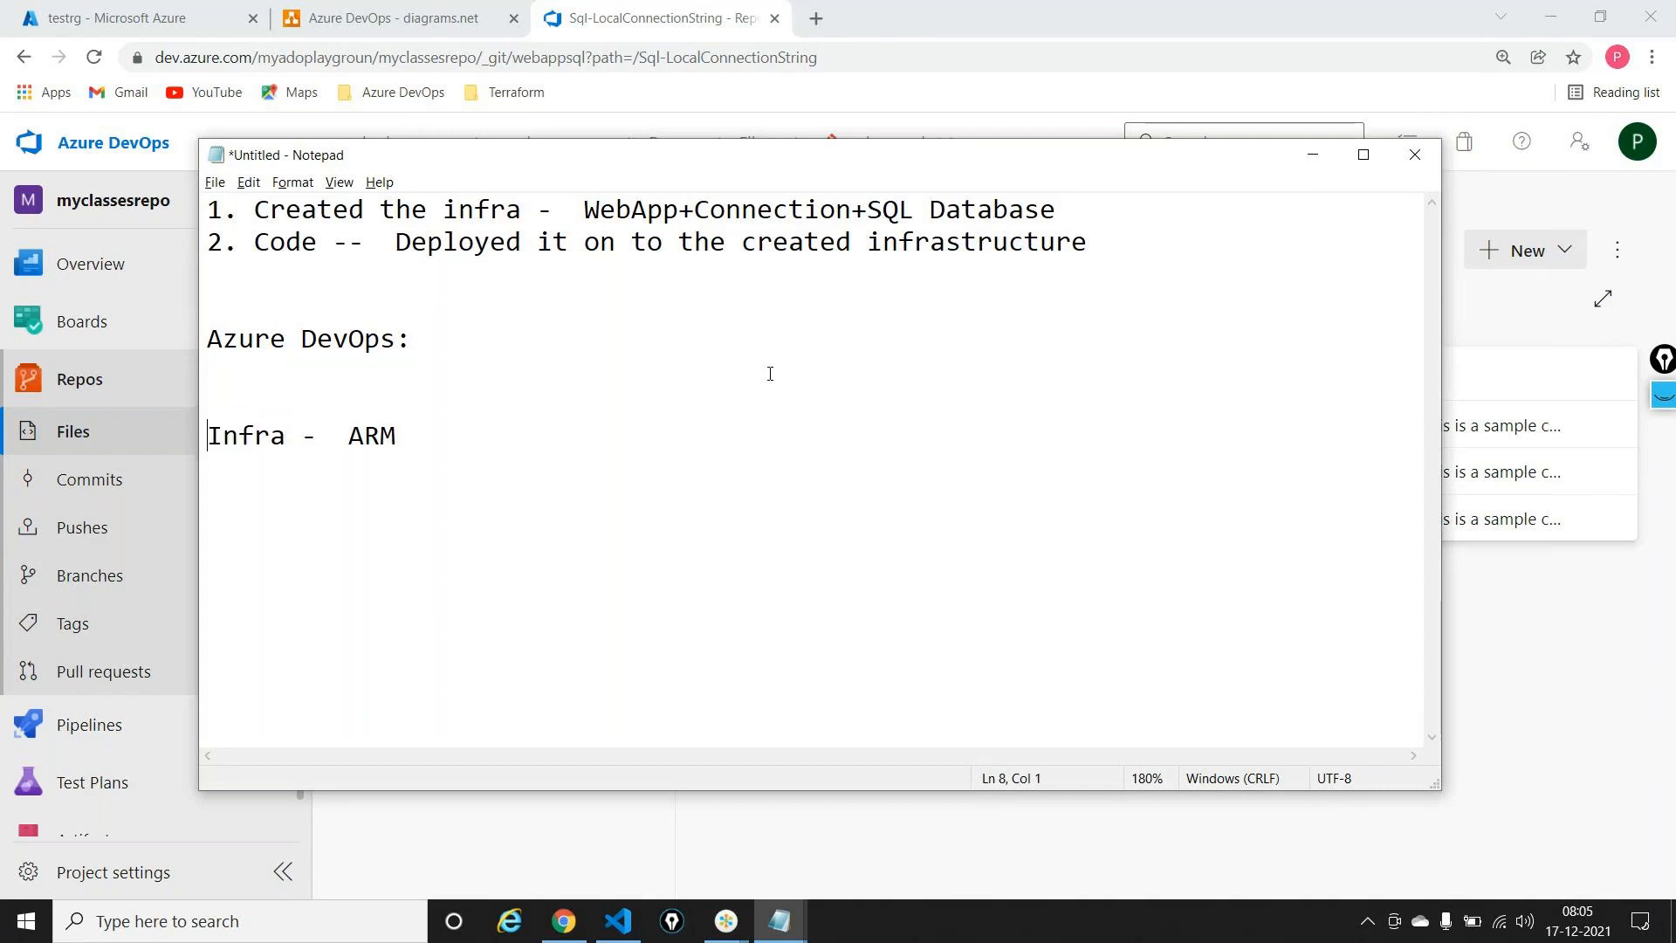
key("Up")
type("Pipeline -  ")
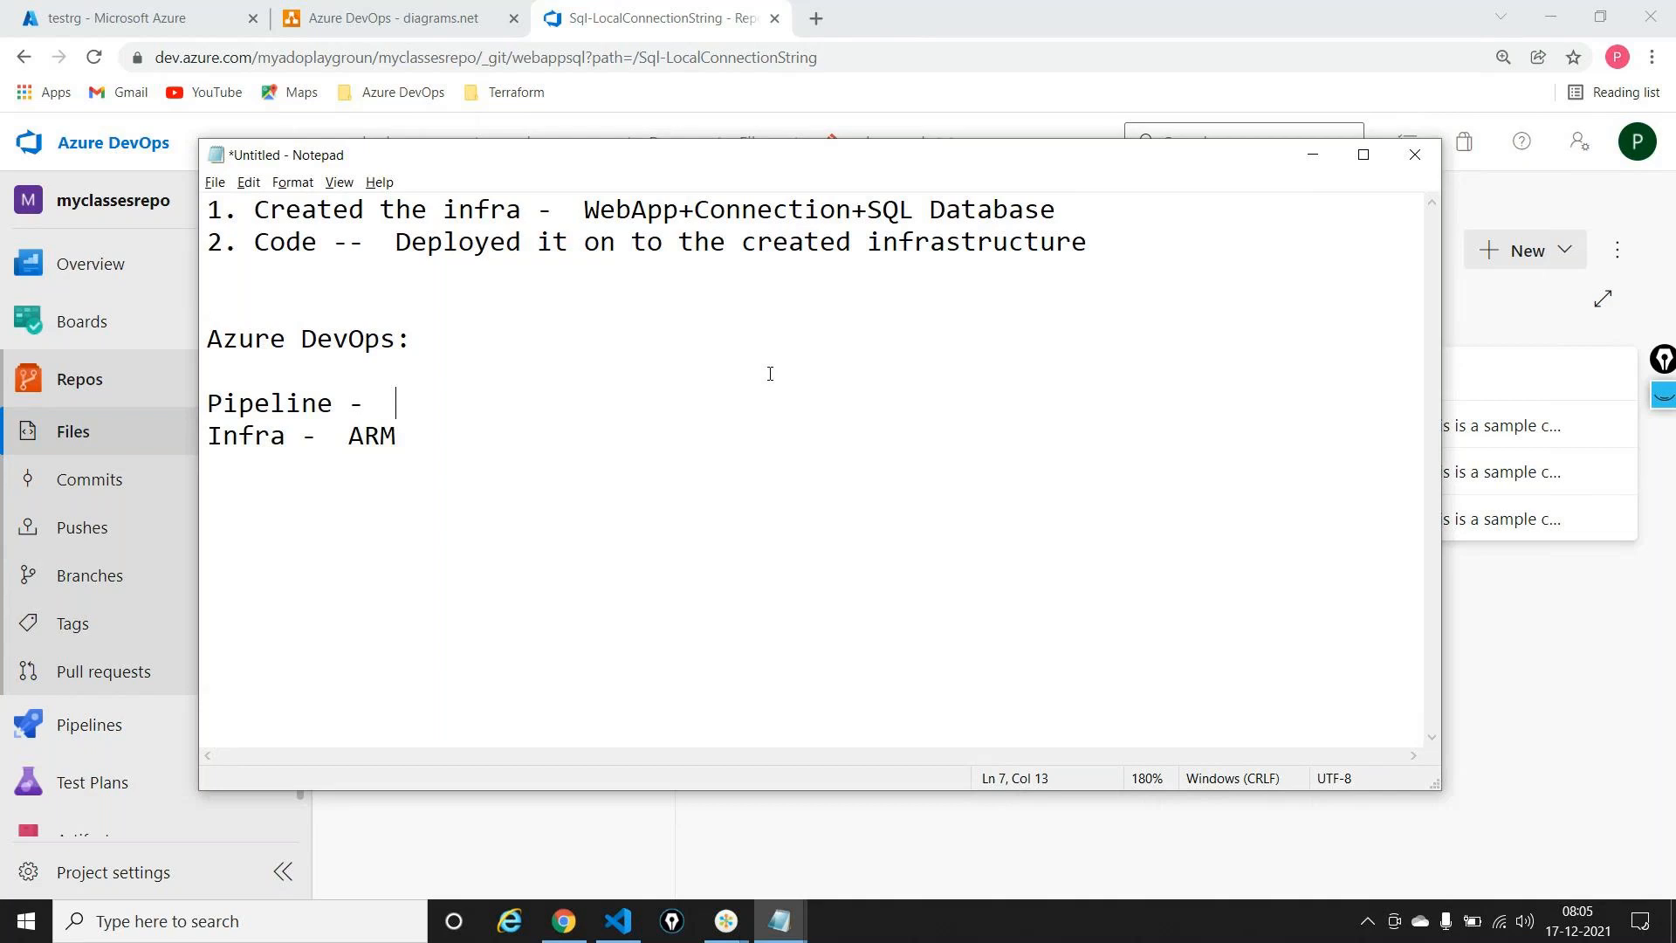
type("CI/CDS")
key("BackSpace")
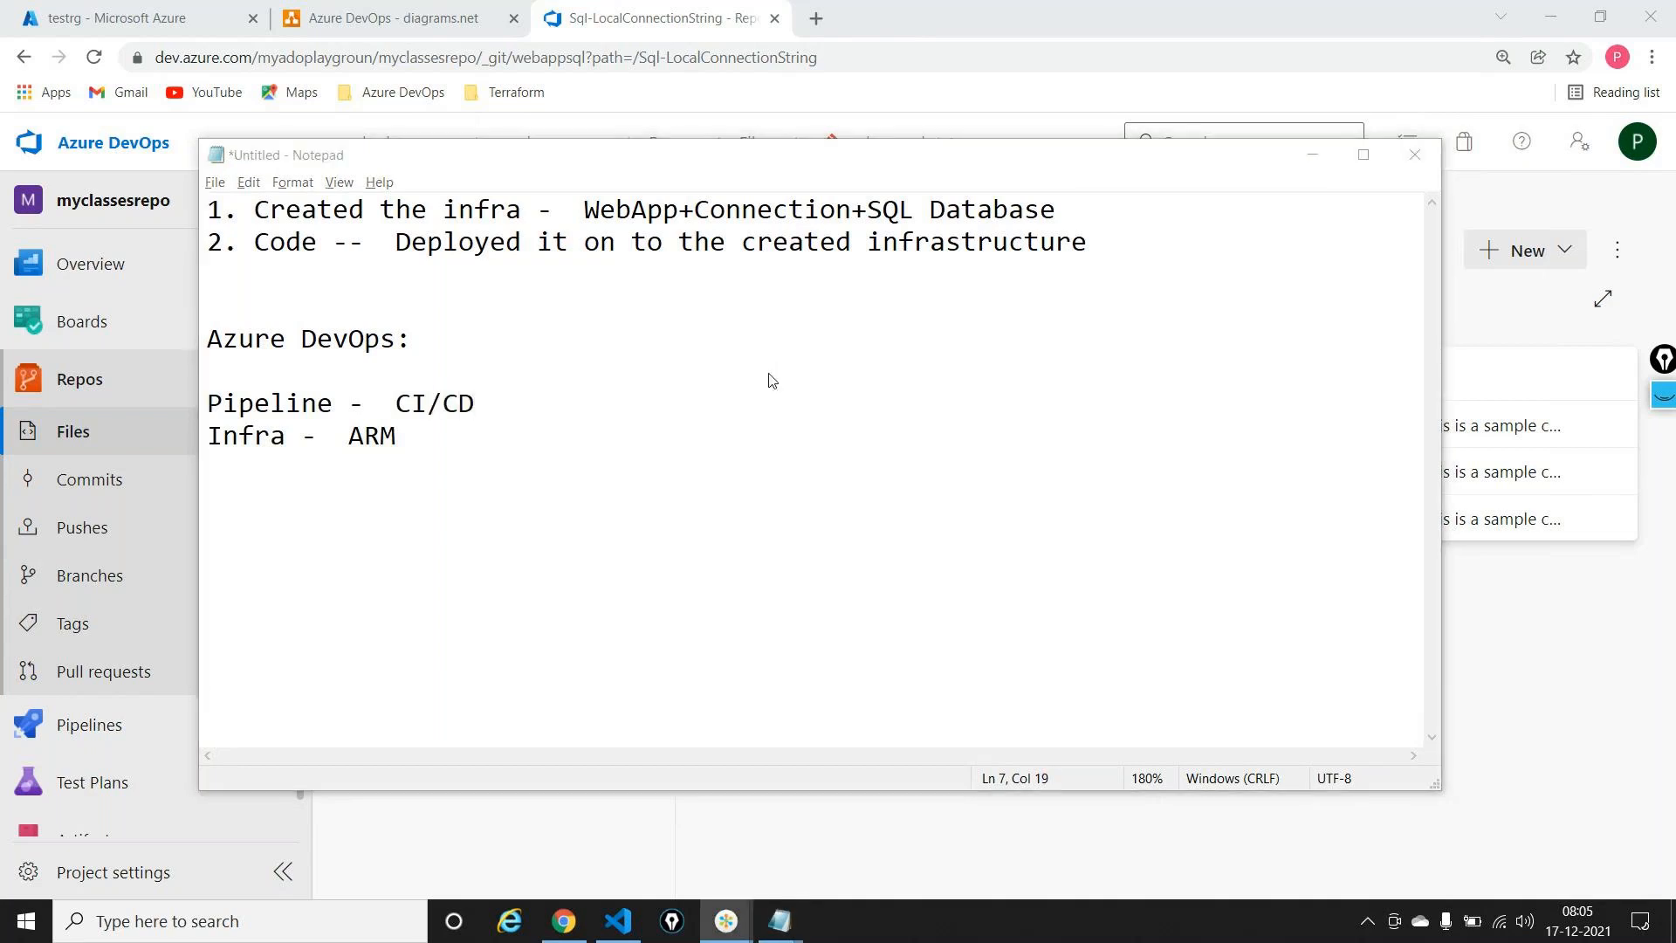
Step: Insert 'Repository - Branch -- Policy - Sonar' above the Pipeline line
left_click(221, 377)
key("Return")
type("Re")
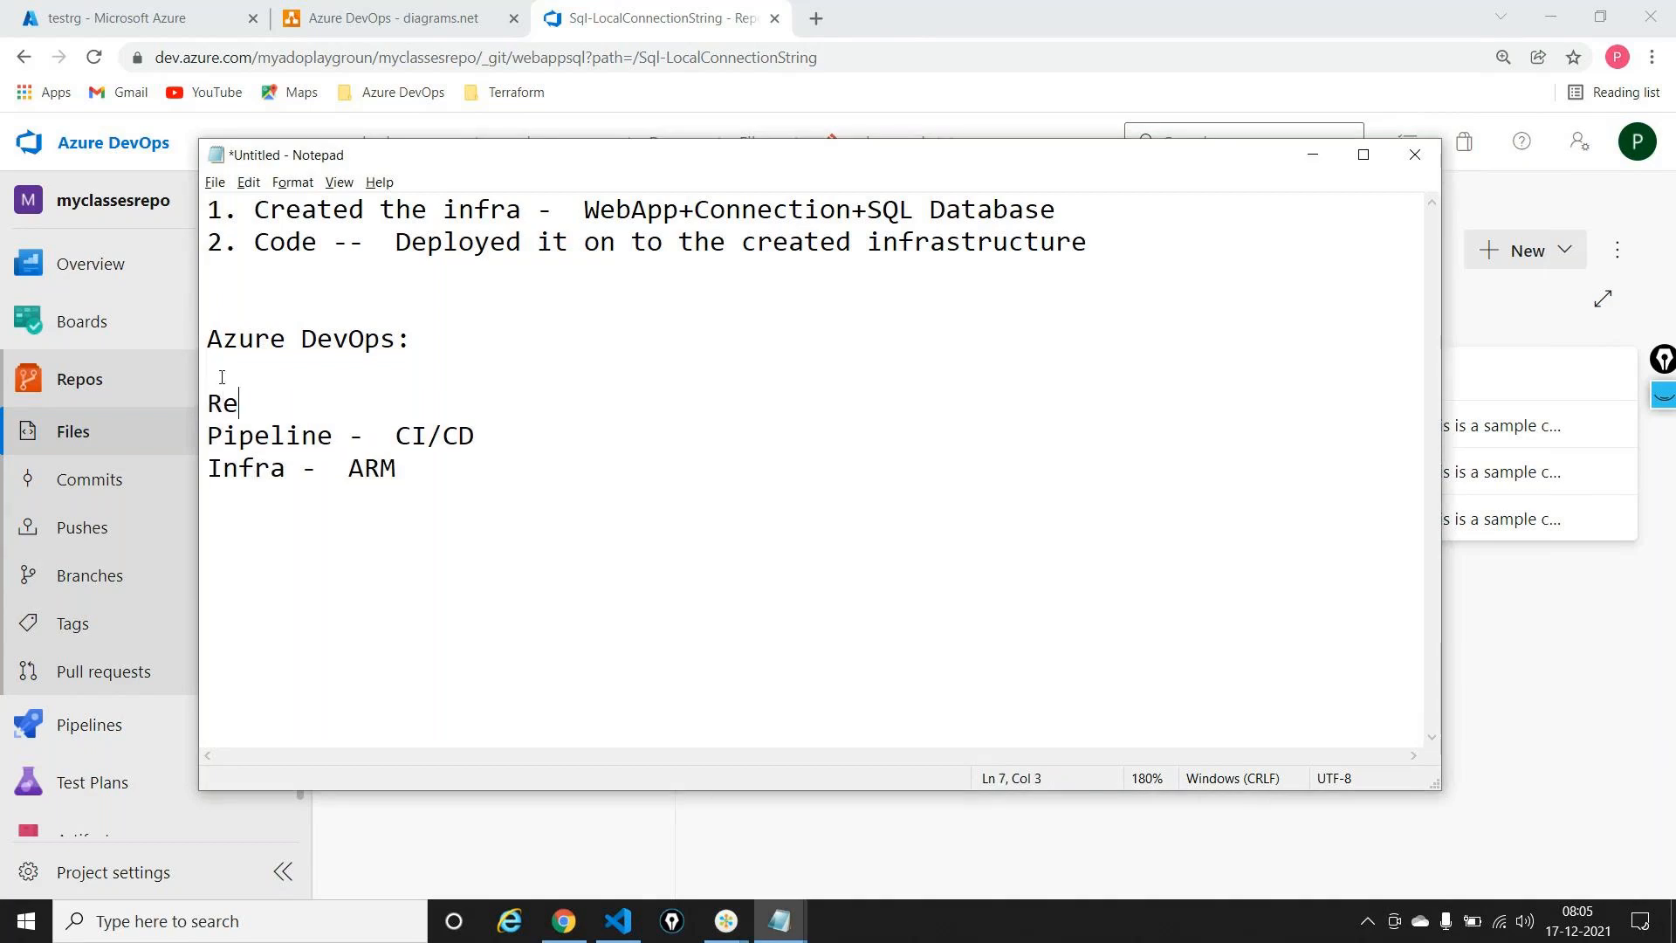
type("pository?")
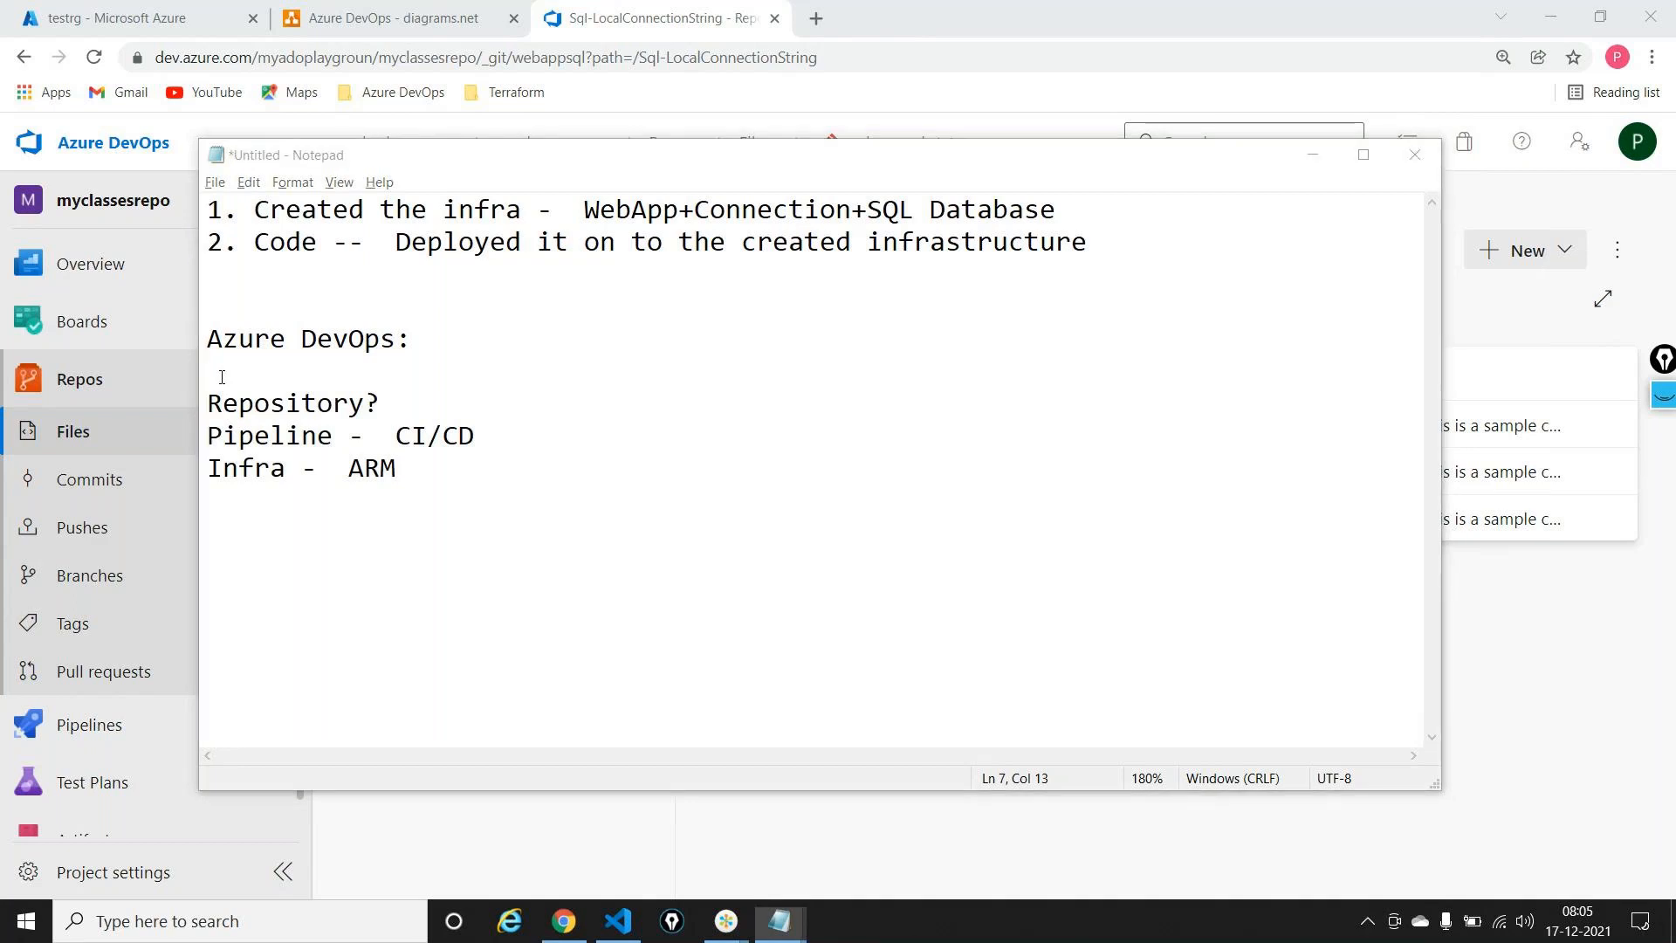
key("BackSpace")
key("BackSpace")
type("-  V")
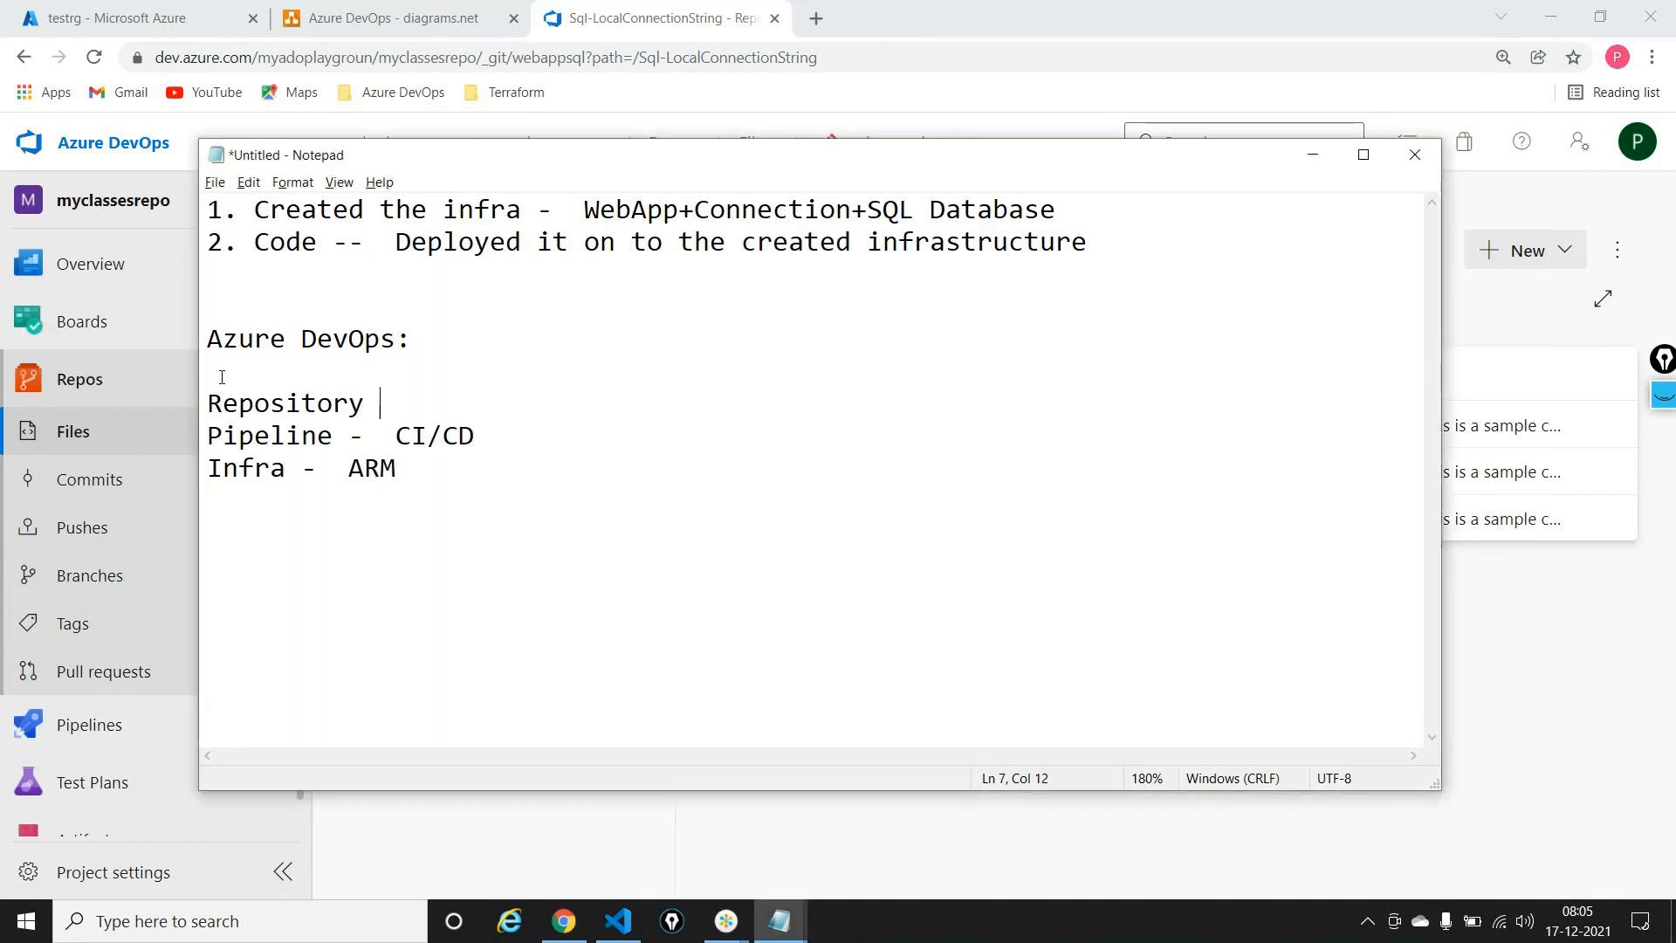
type("=")
key("BackSpace")
key("BackSpace")
type("Branch  --")
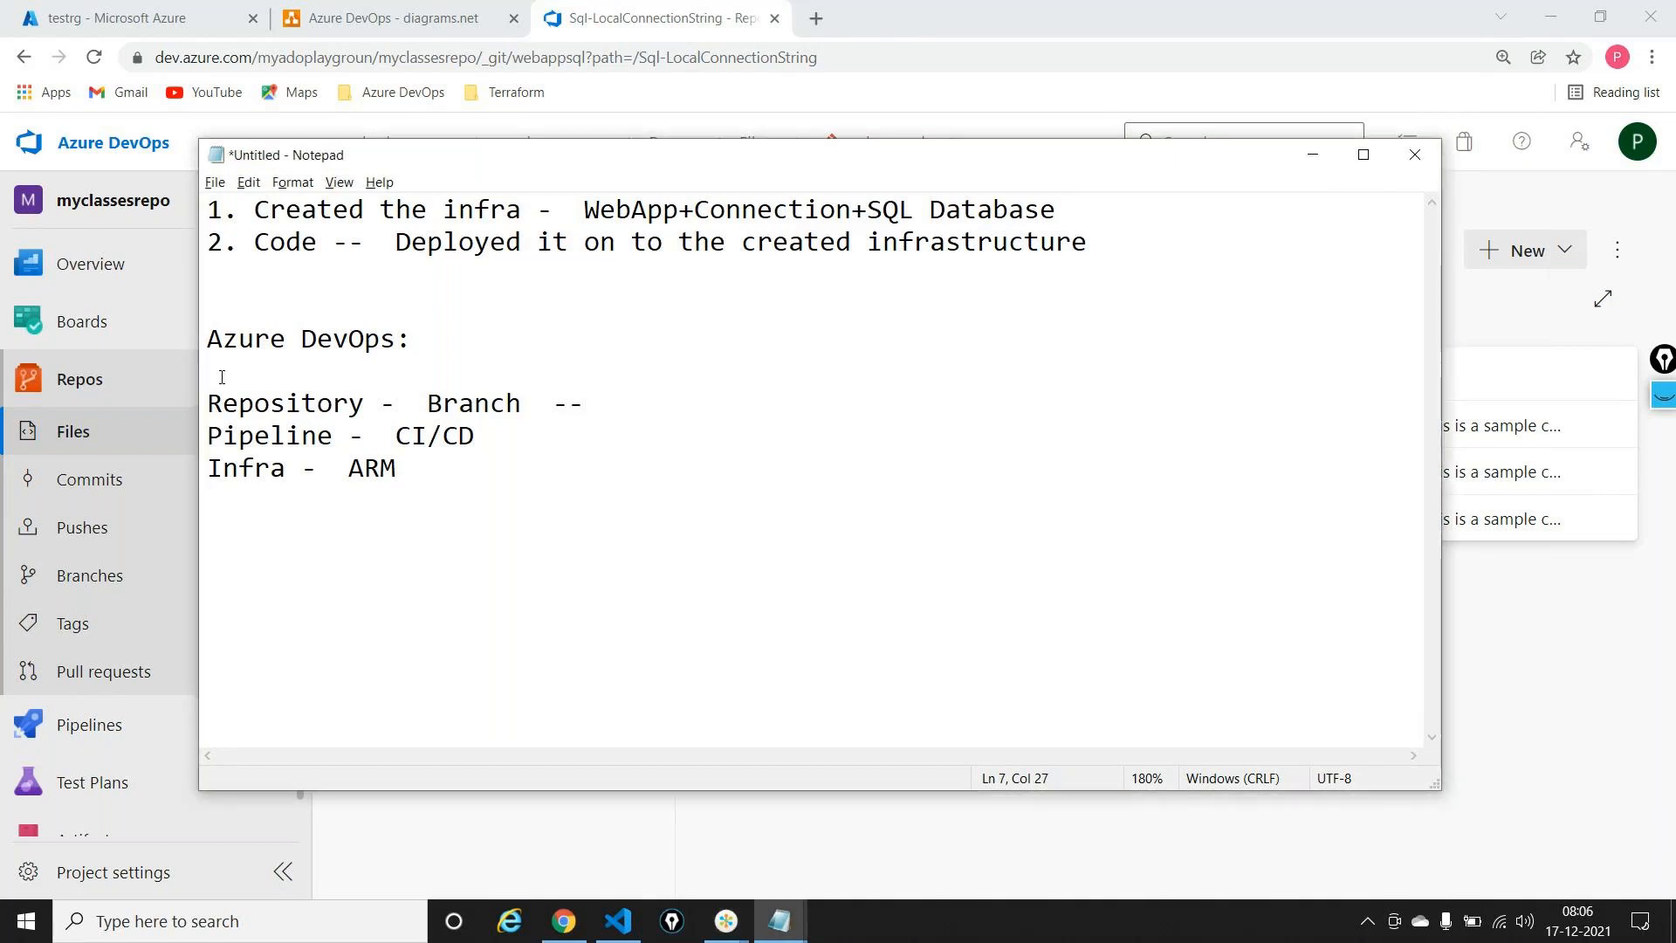
type("Policy -  ")
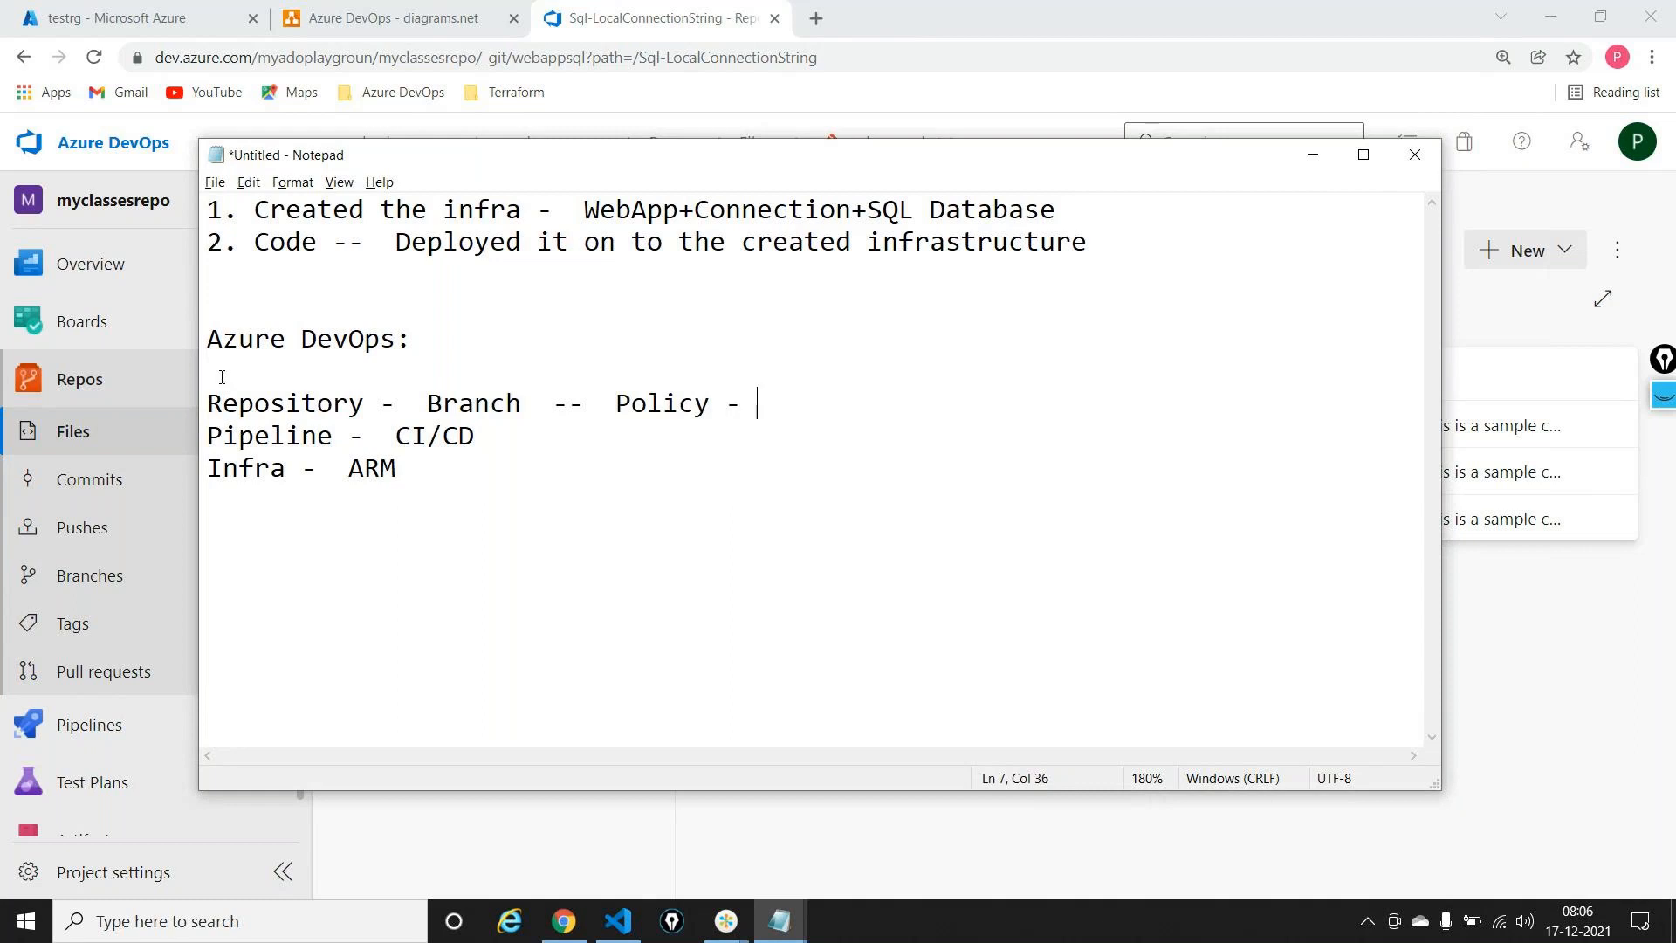
type("Sonar")
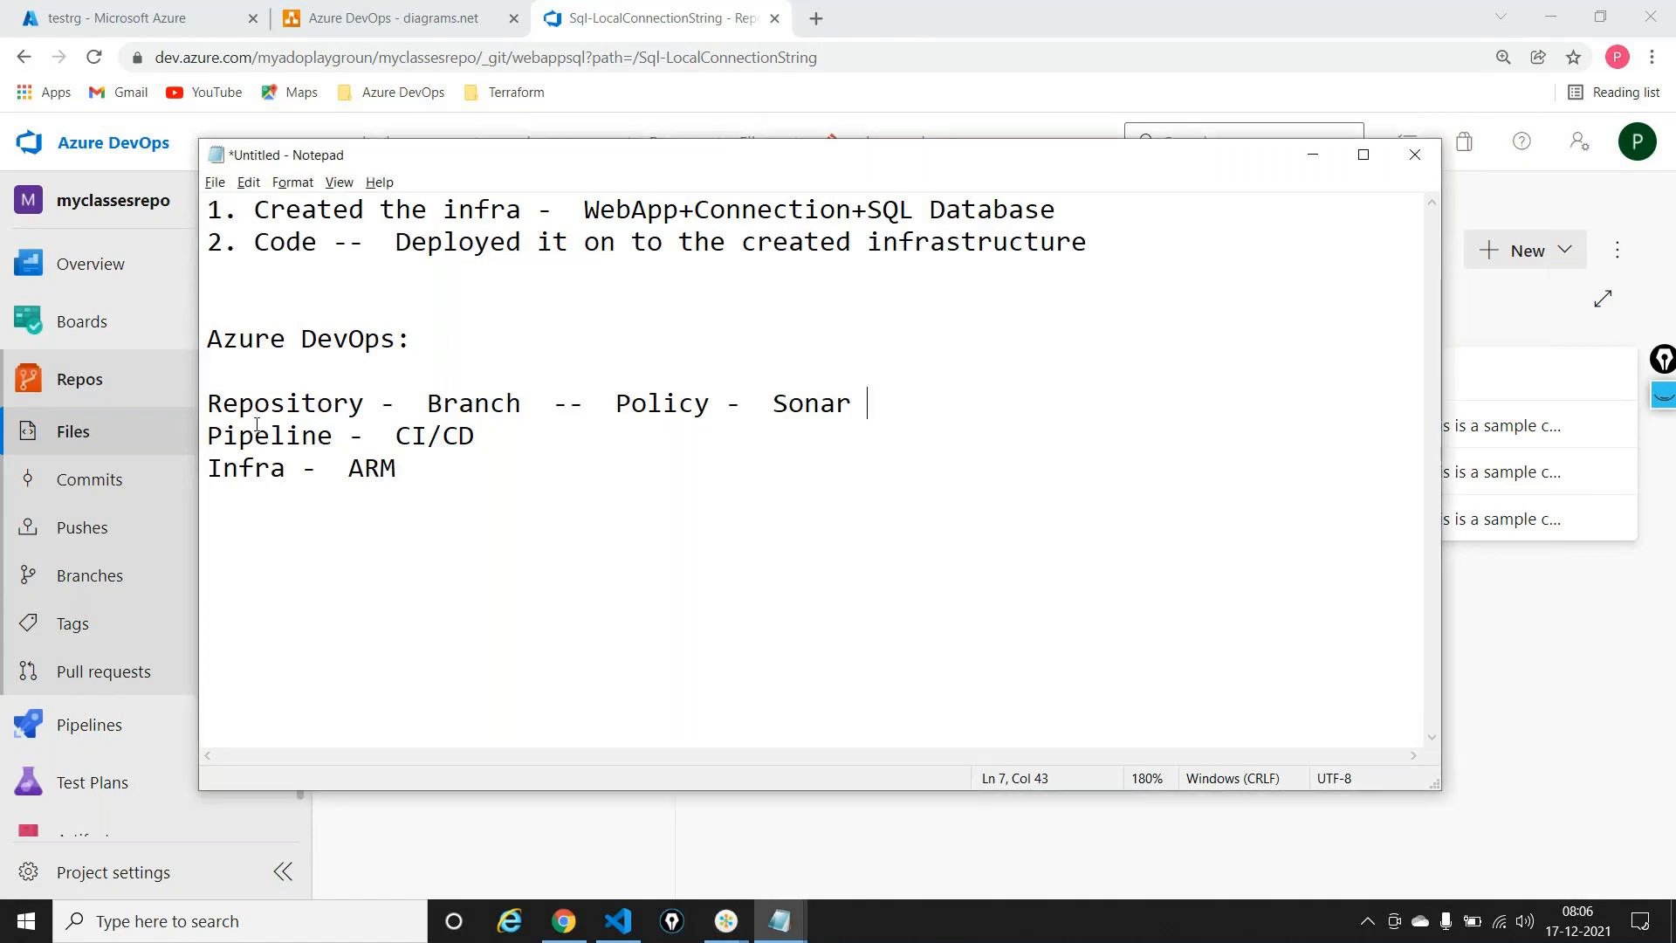
Step: Highlight the CI/CD and Infra - ARM lines to review the finished list
left_click_drag(478, 435, 207, 435)
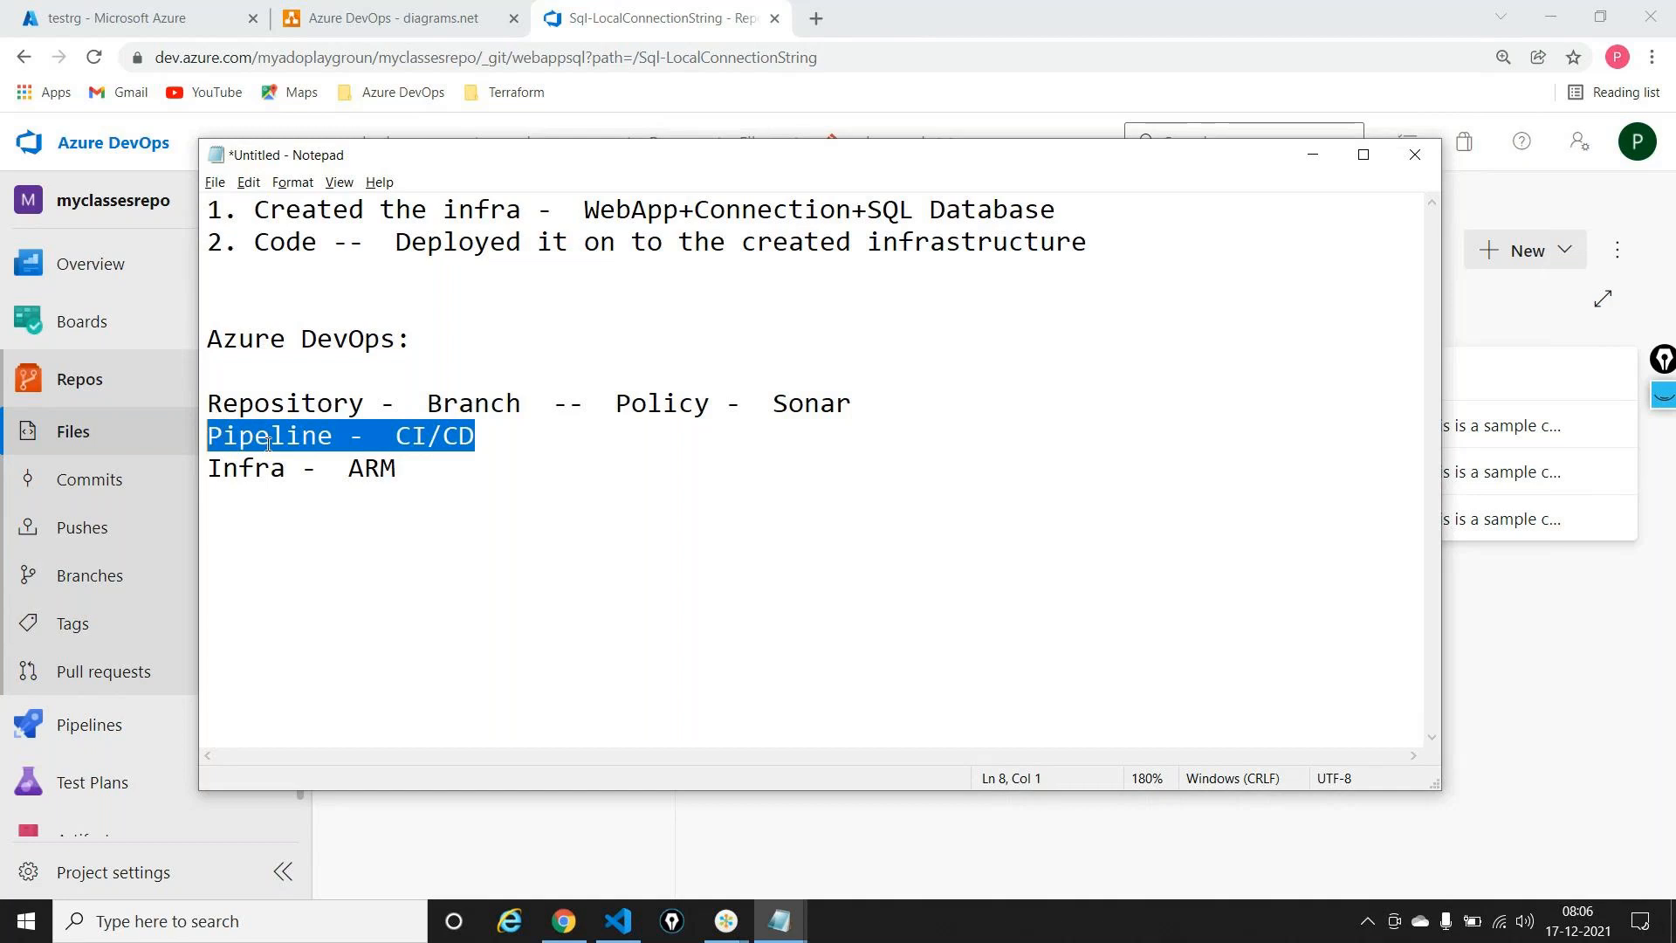
left_click_drag(402, 469, 208, 469)
left_click(349, 466)
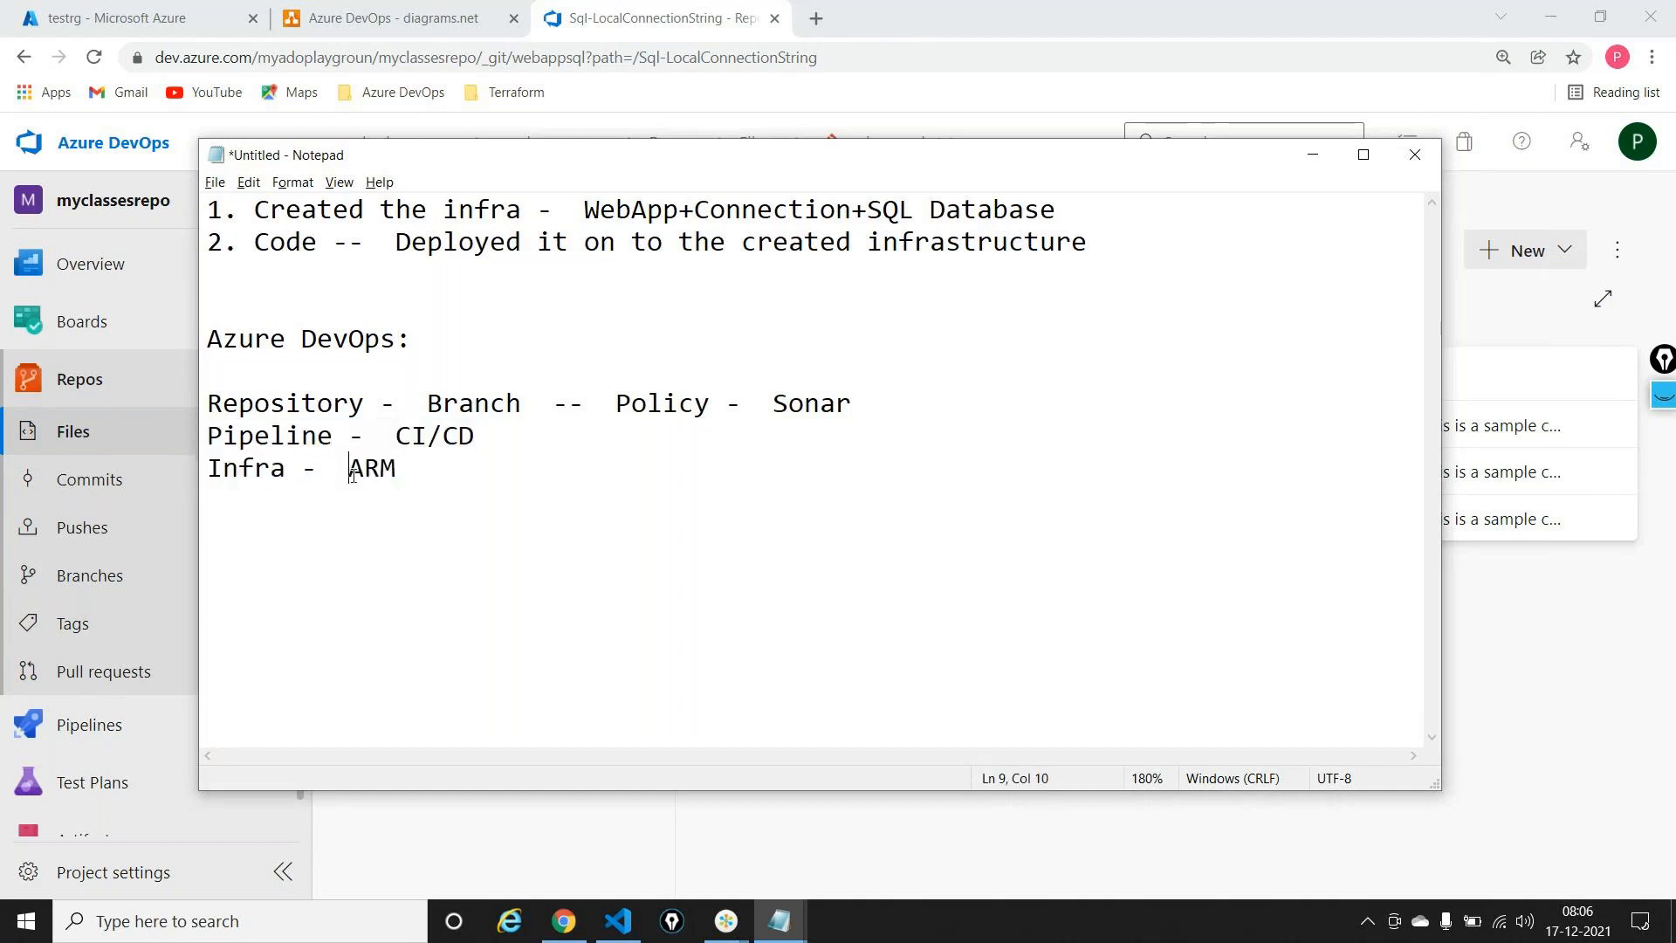
left_click(302, 468)
Step: Bring the webappsql Sql-LocalConnectionString files page in Chrome in front of the note
left_click(1542, 742)
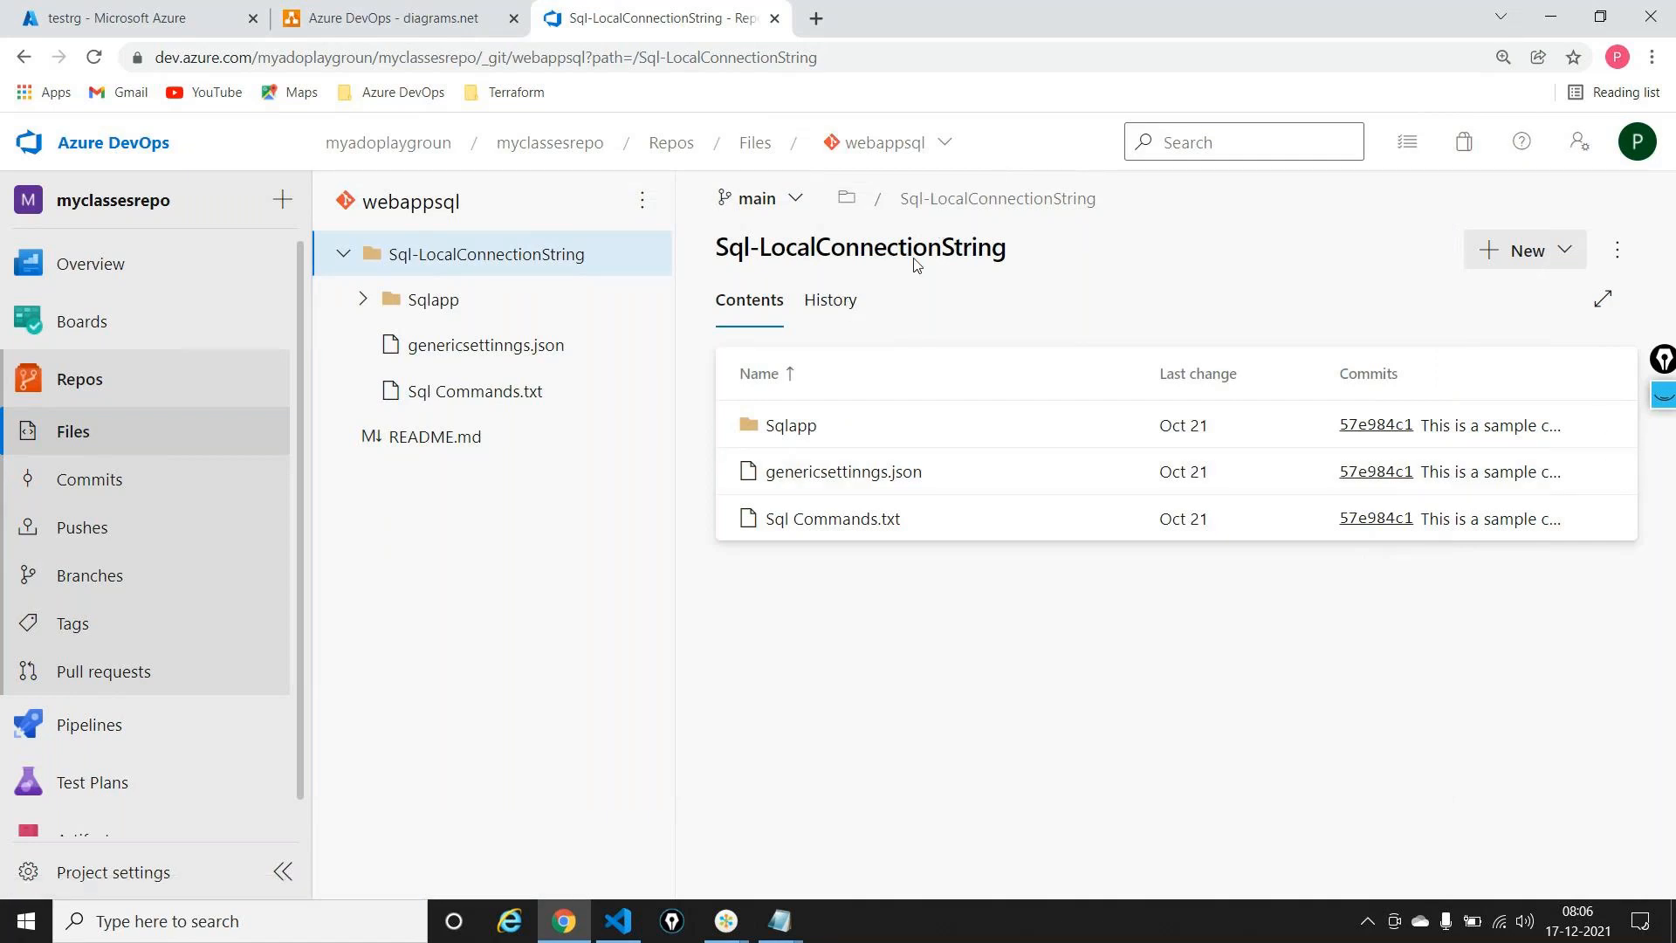
left_click(911, 54)
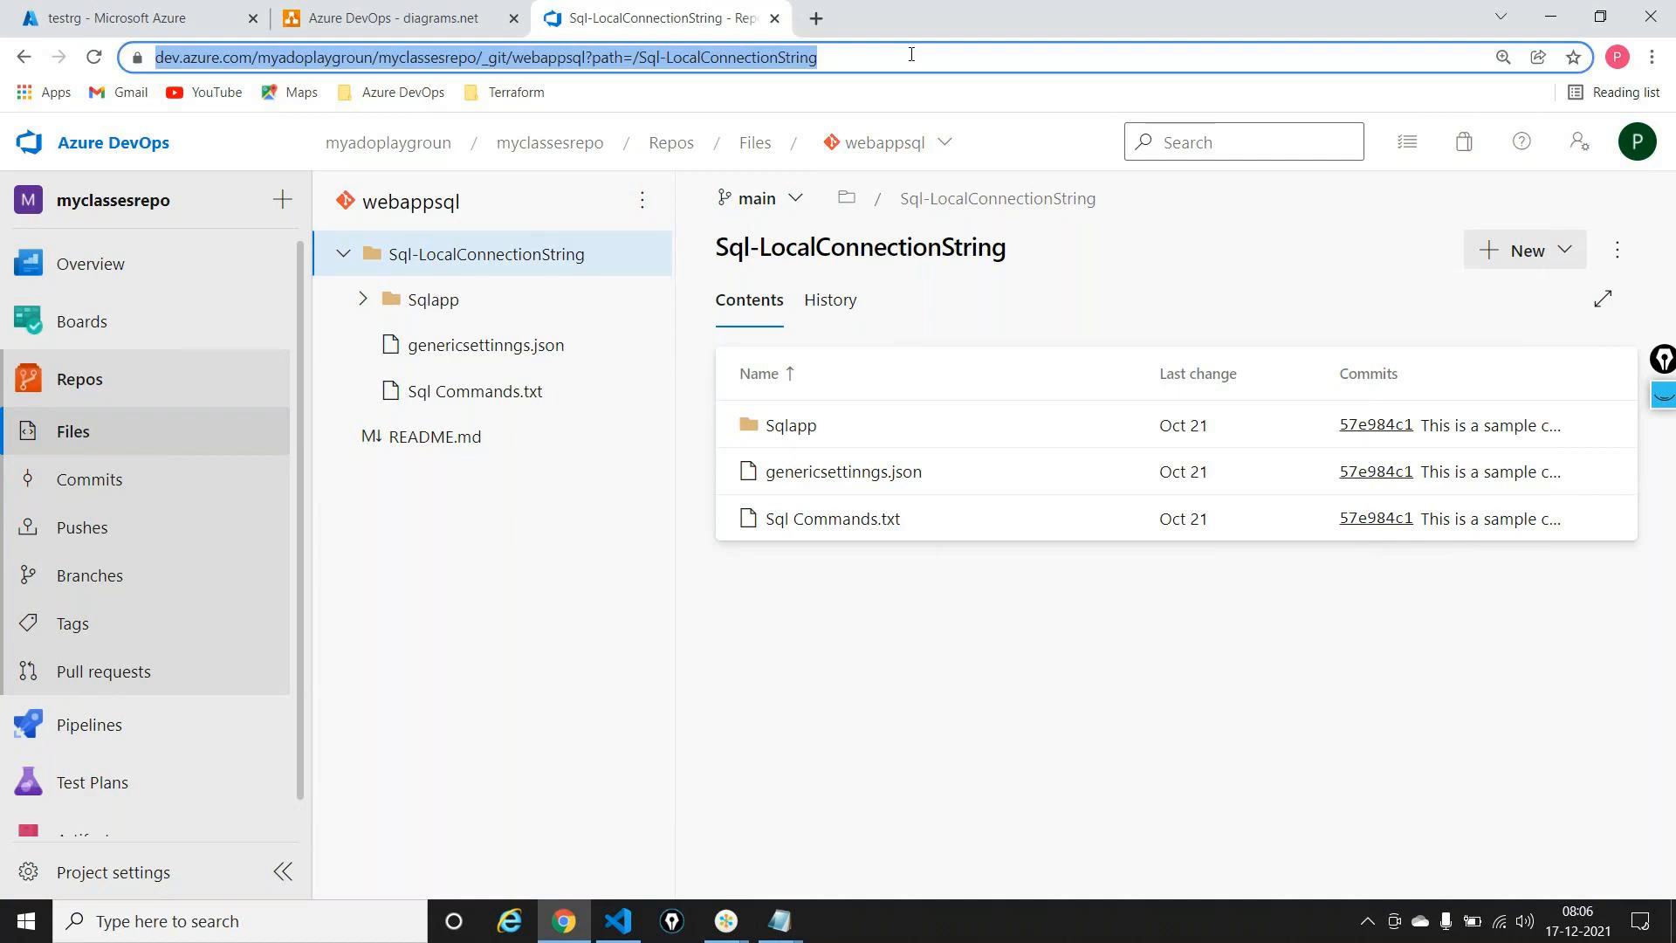
key("alt+Tab")
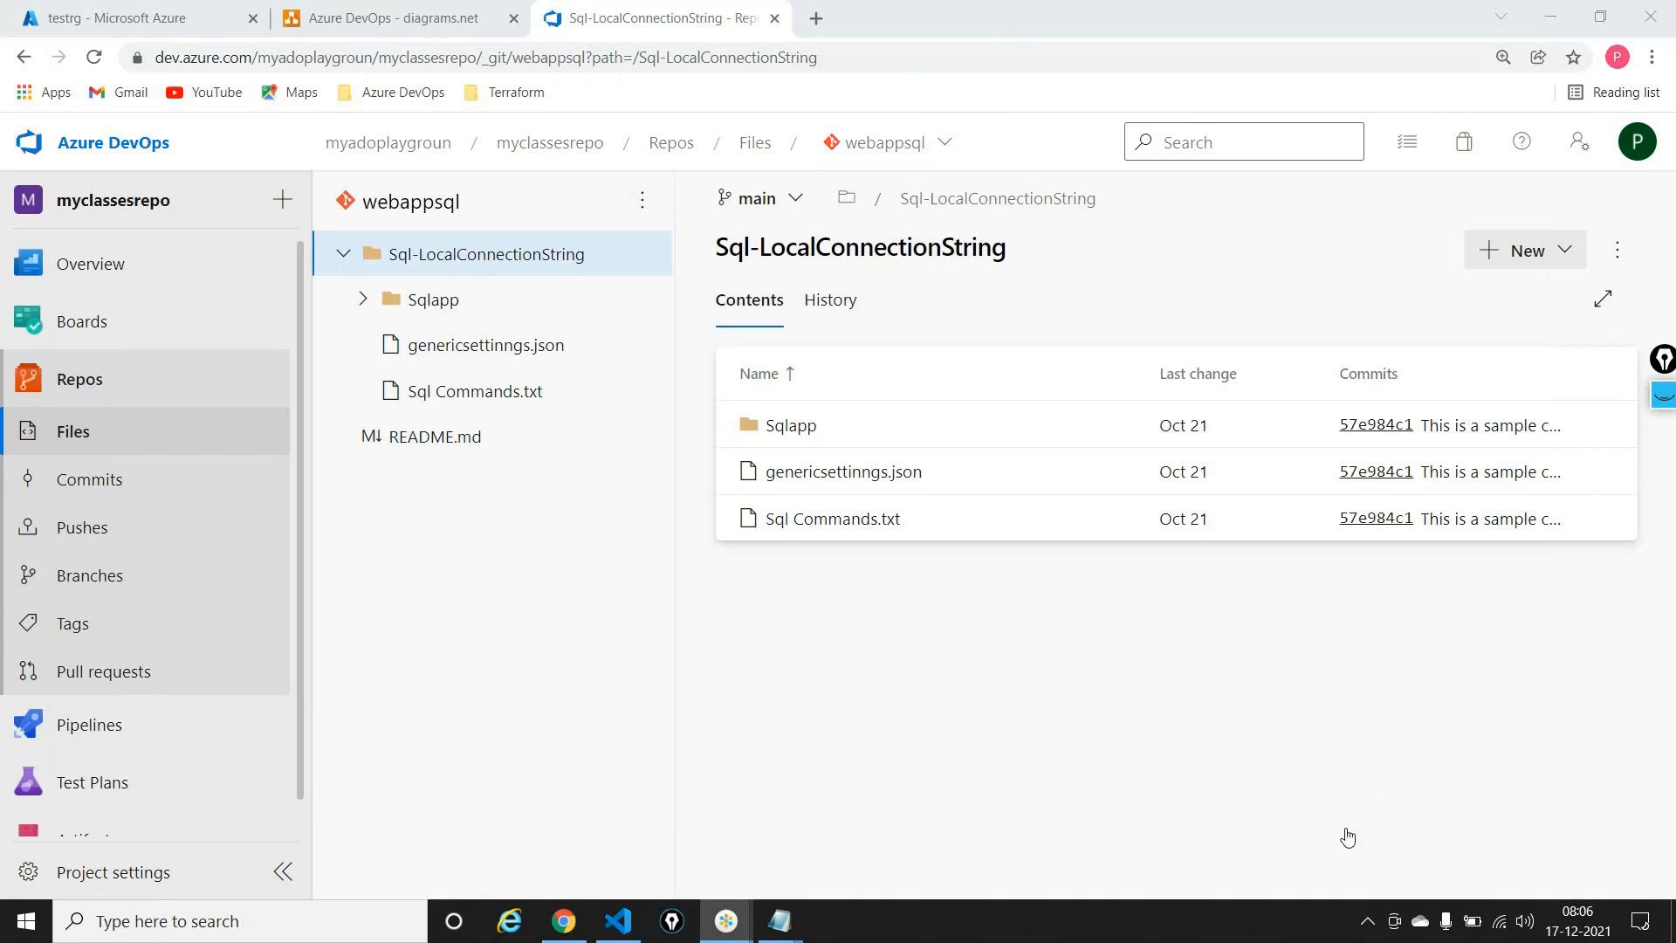
left_click(1271, 47)
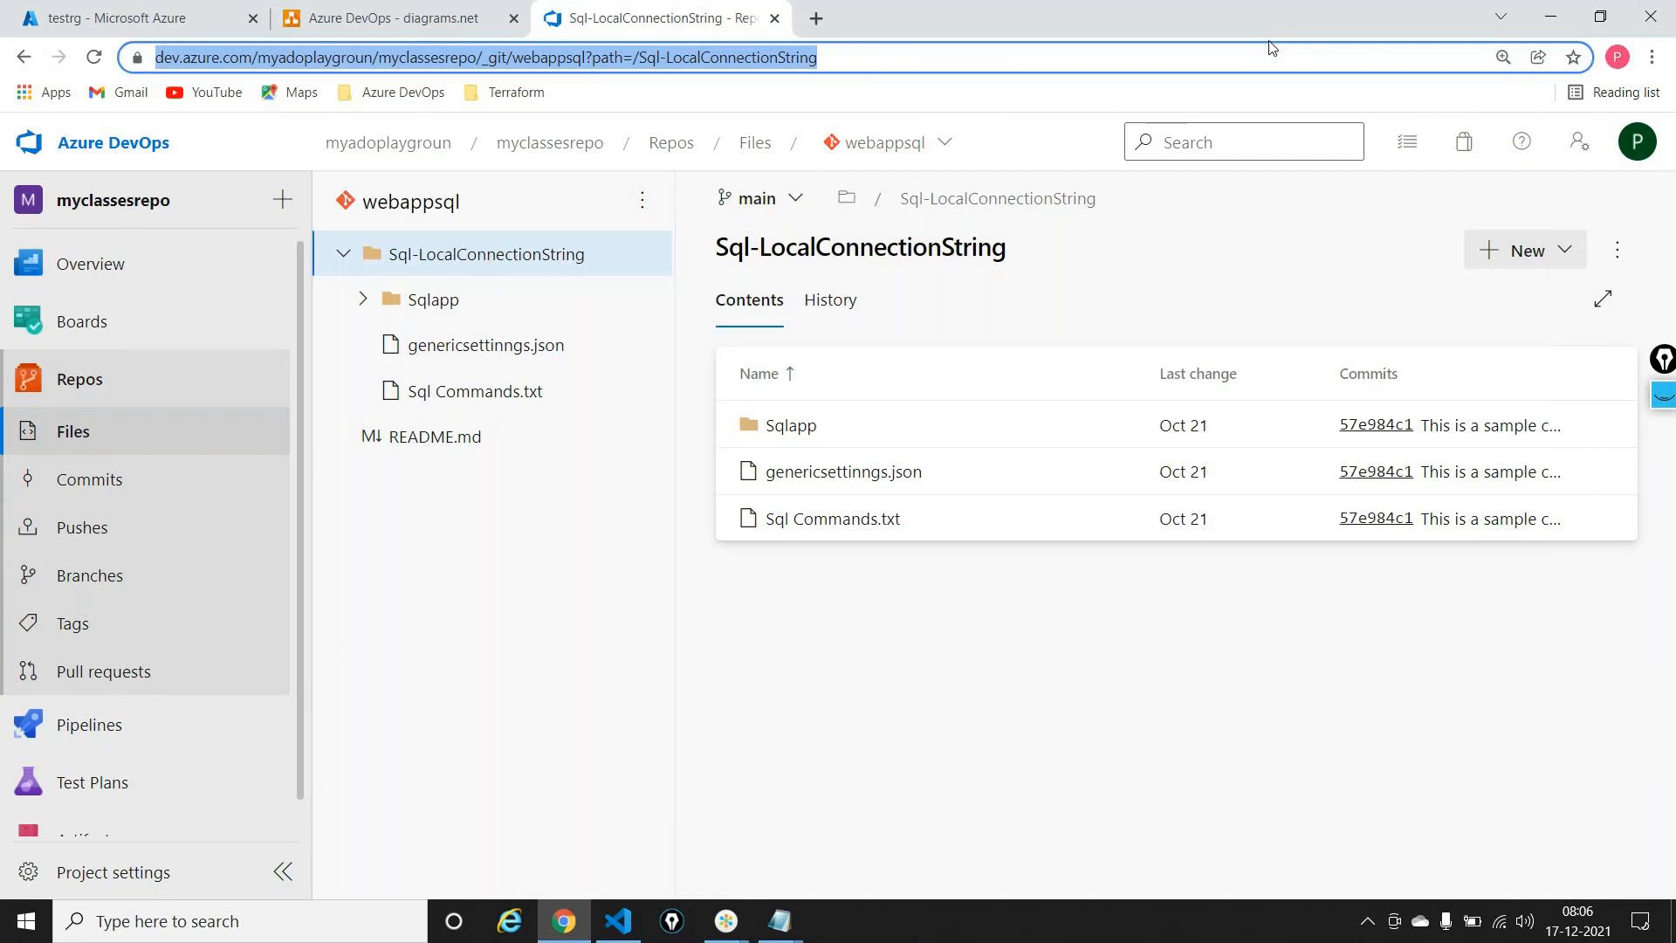
Step: Open Sqlapp/Sqlapp and browse its Controllers, Models, Views, Program.cs and Startup.cs
left_click(851, 423)
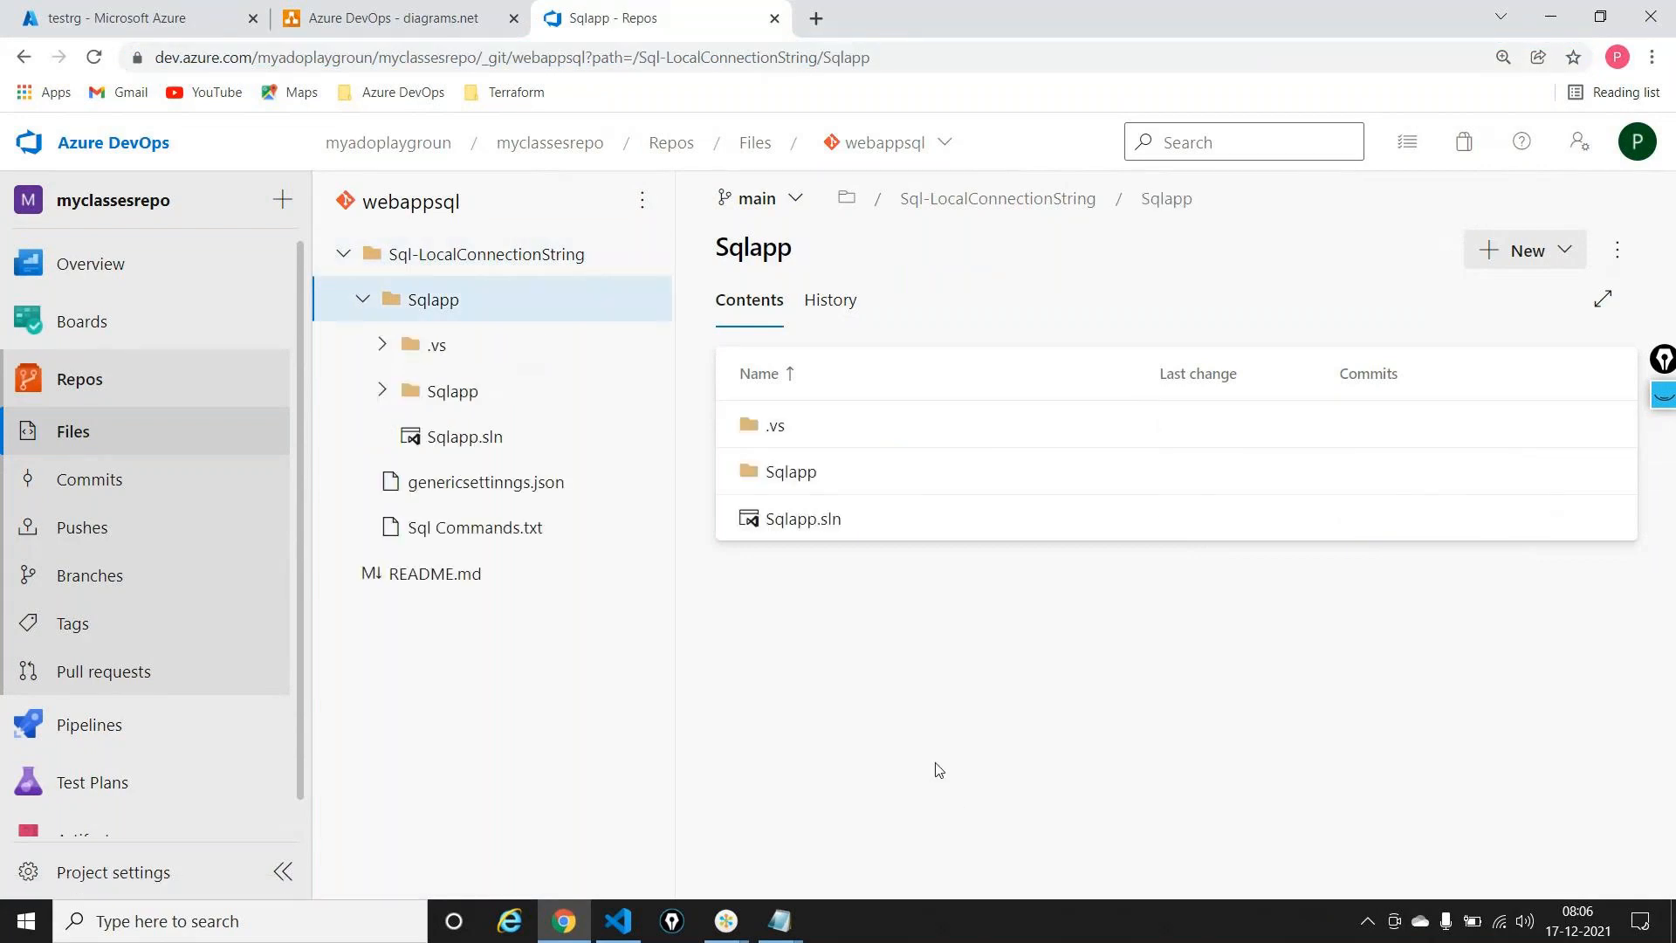
left_click(798, 474)
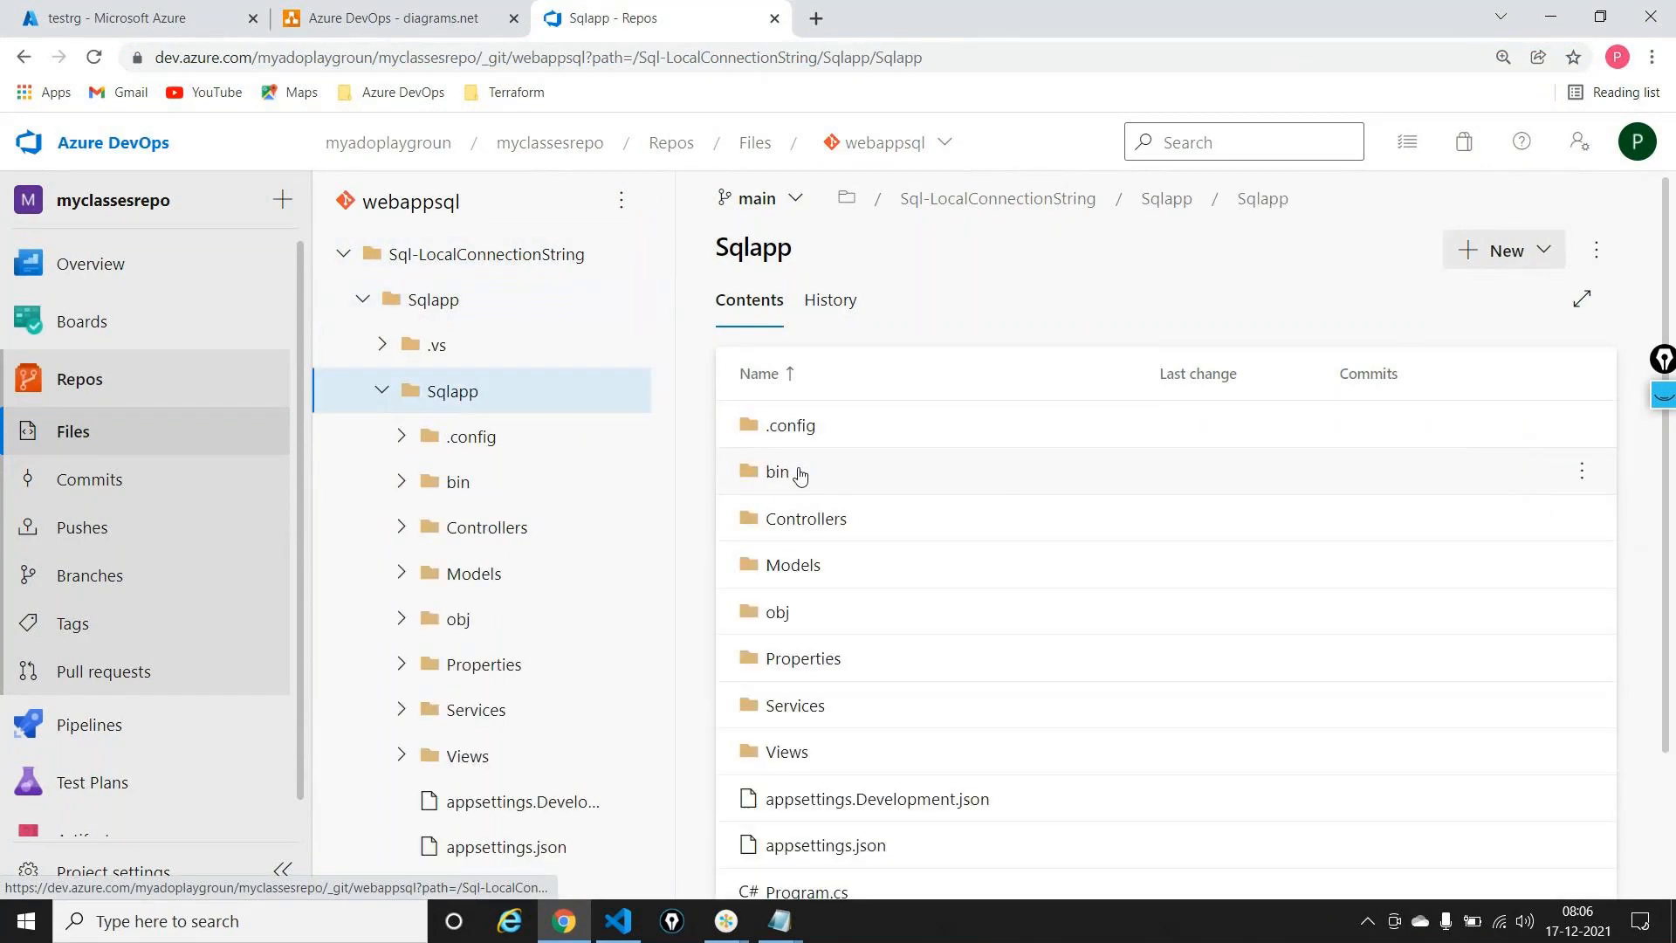
scroll(890, 611, "down", 2)
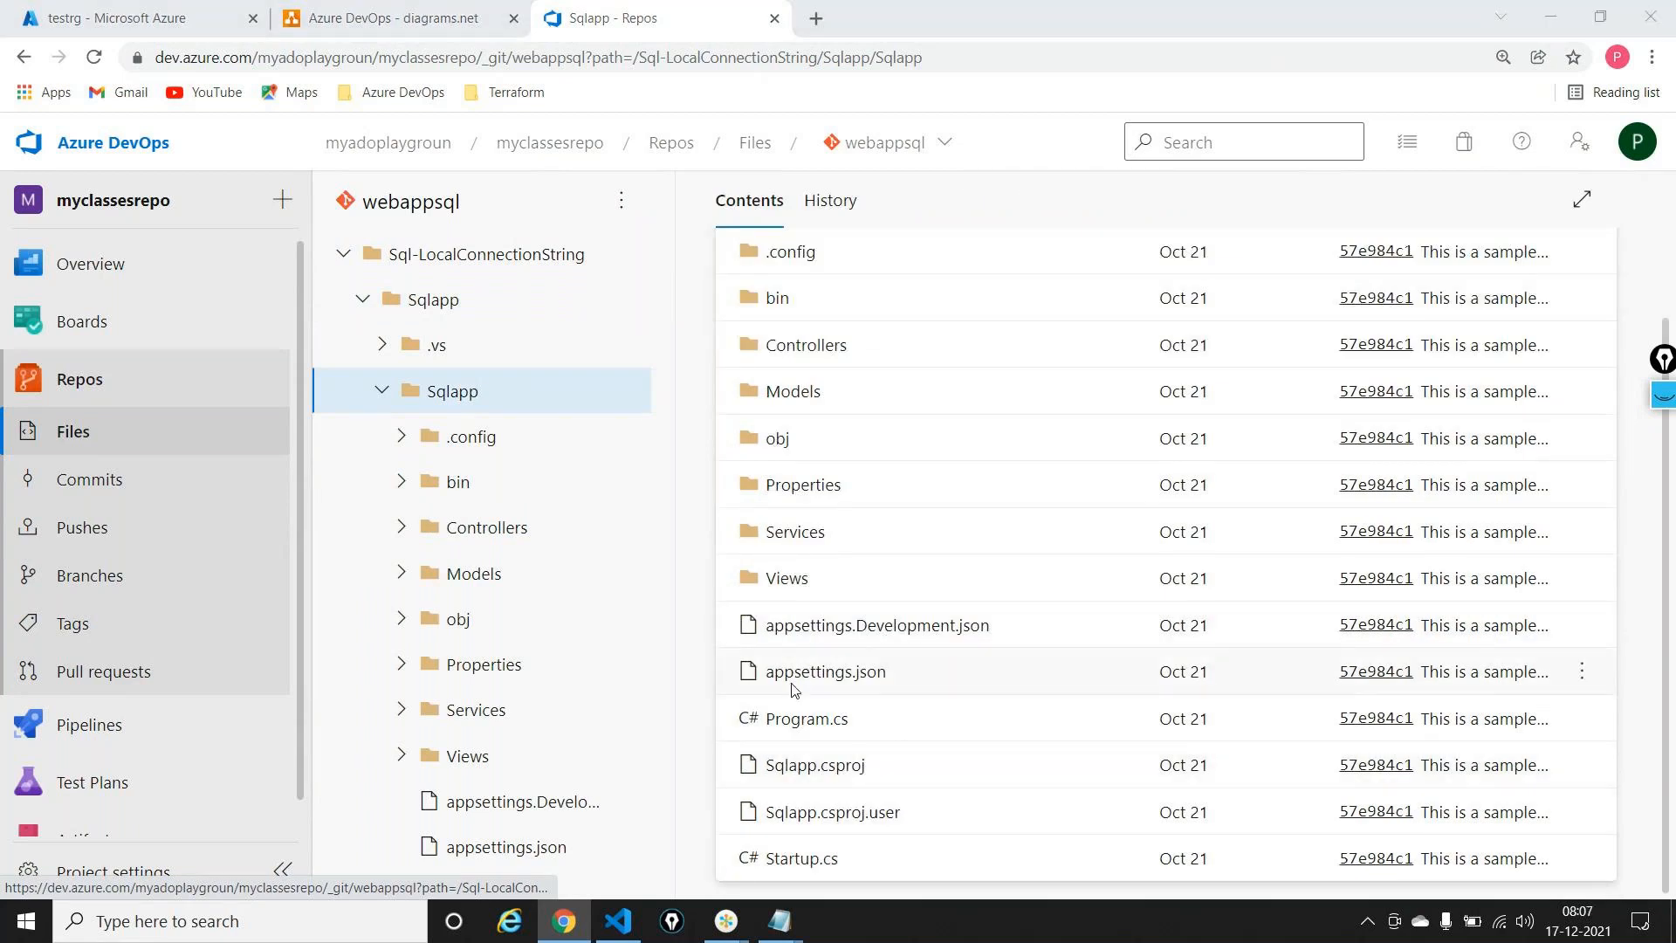
key("alt+Tab")
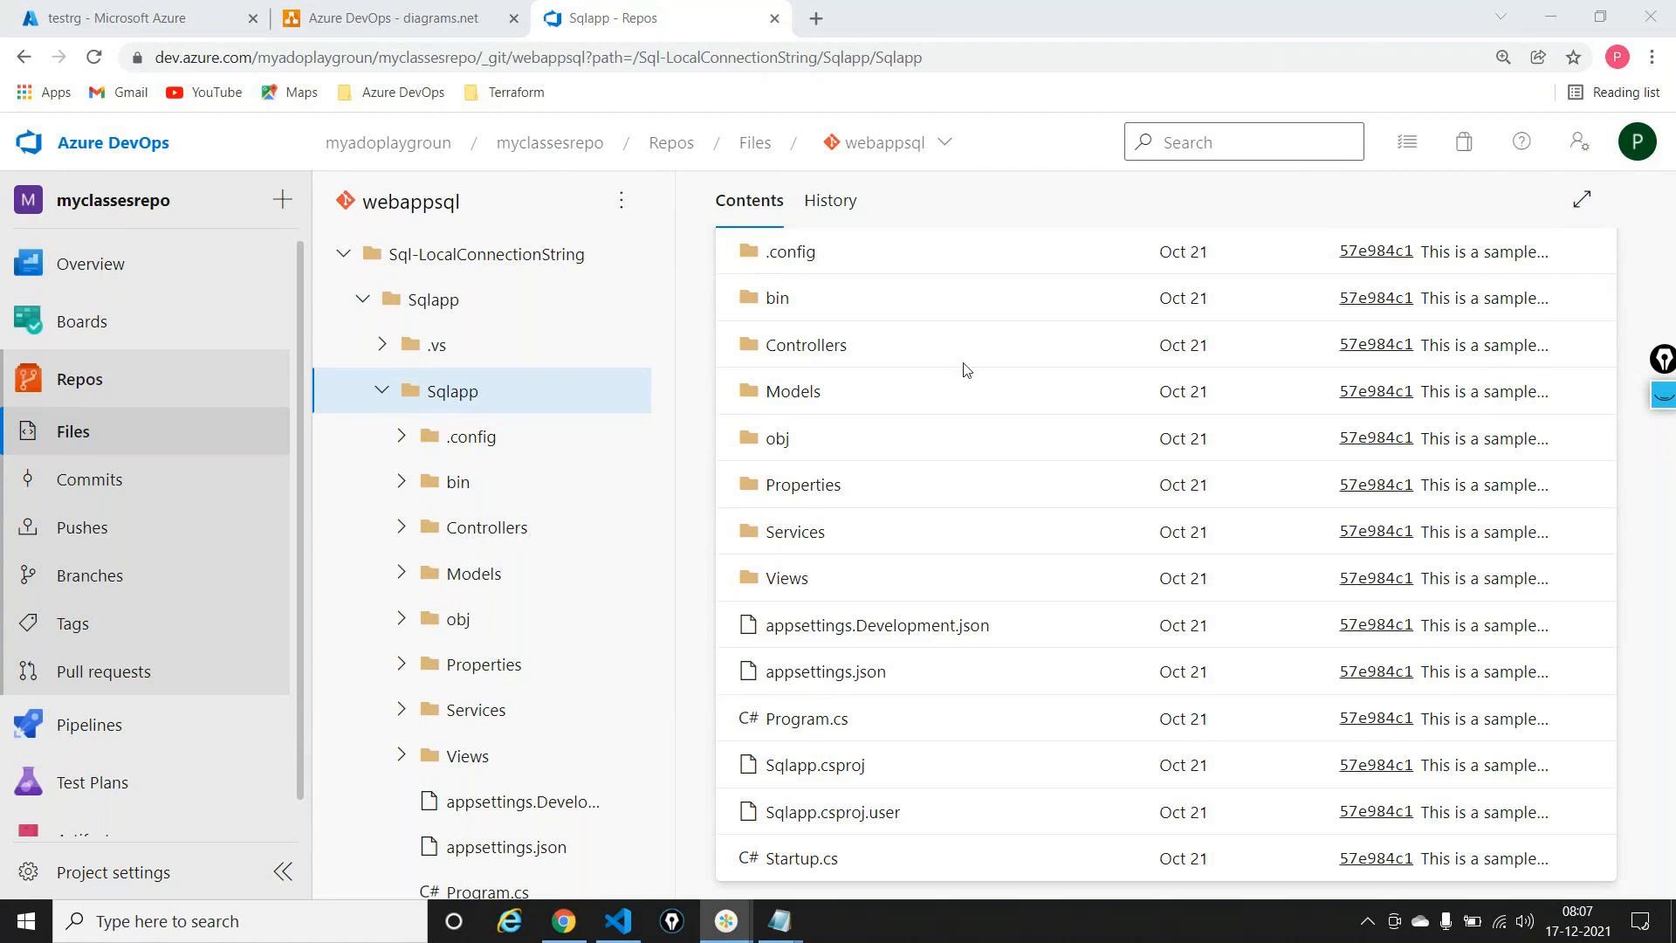
left_click(1162, 447)
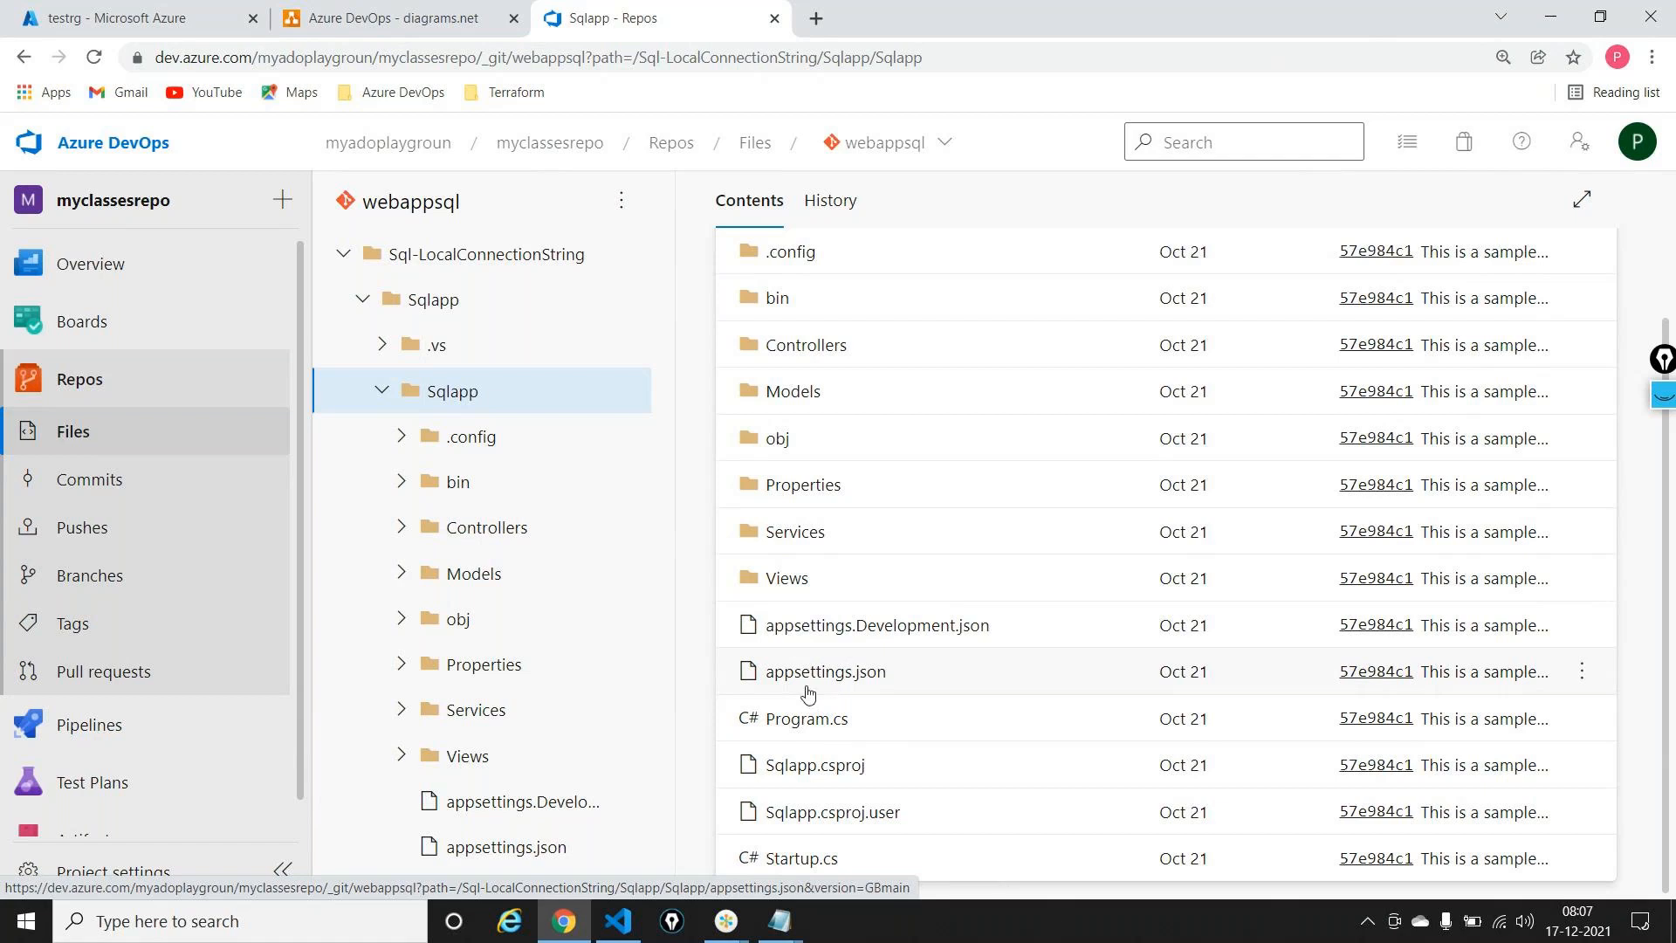
scroll(845, 684, "up", 2)
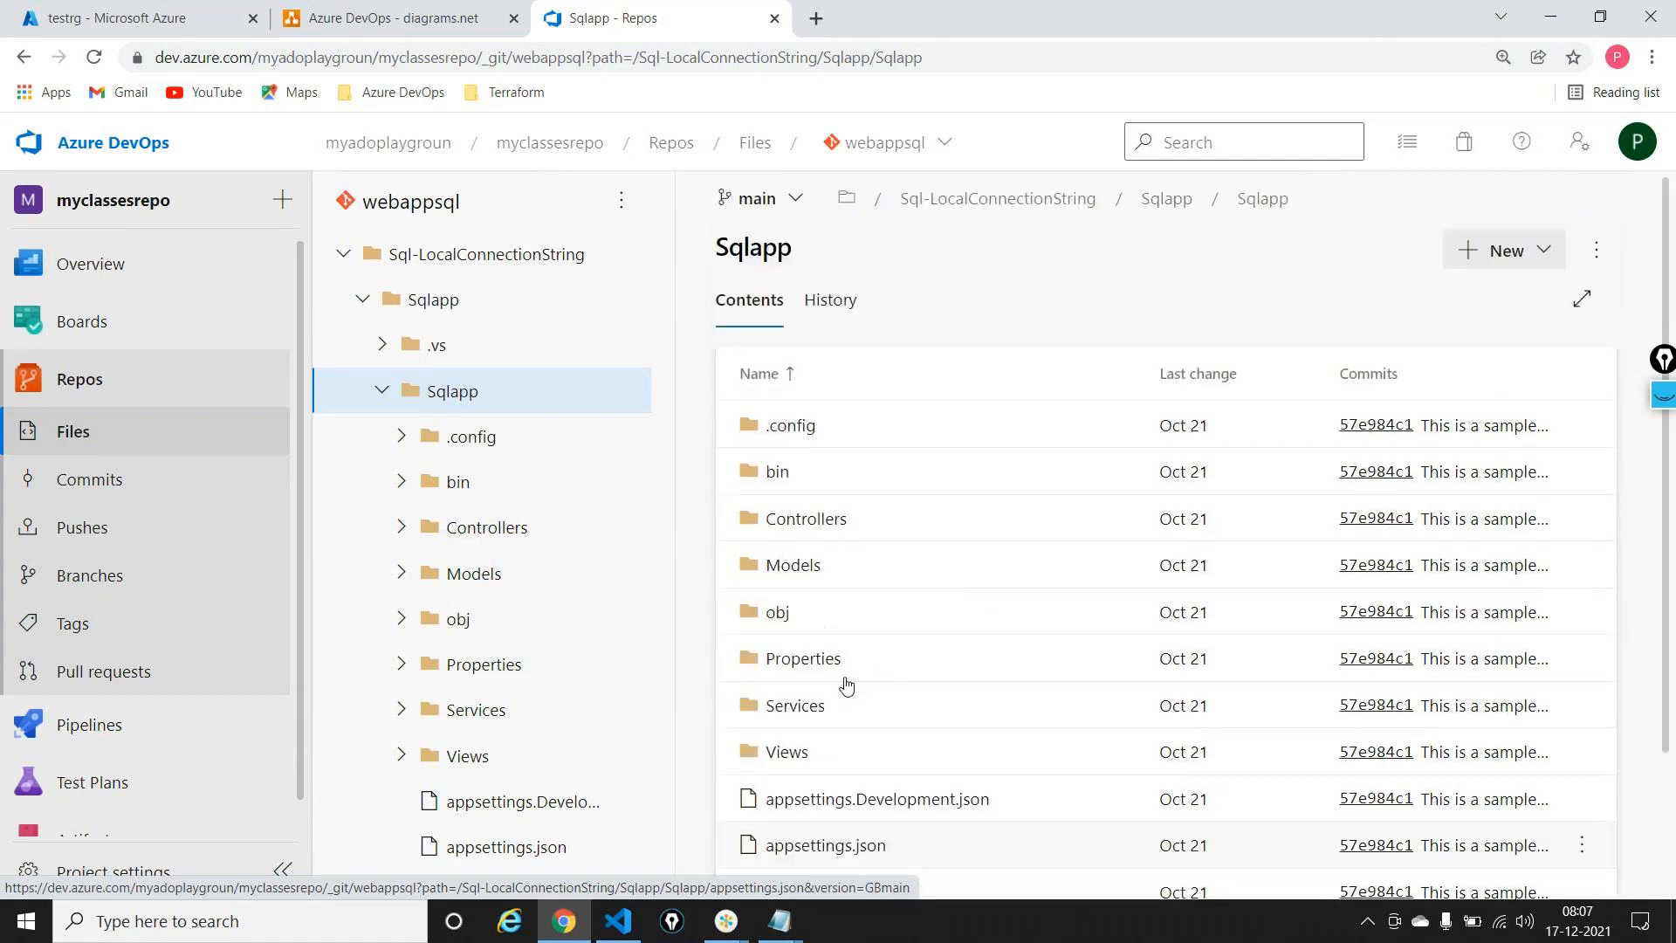
scroll(845, 684, "down", 1)
scroll(846, 684, "down", 1)
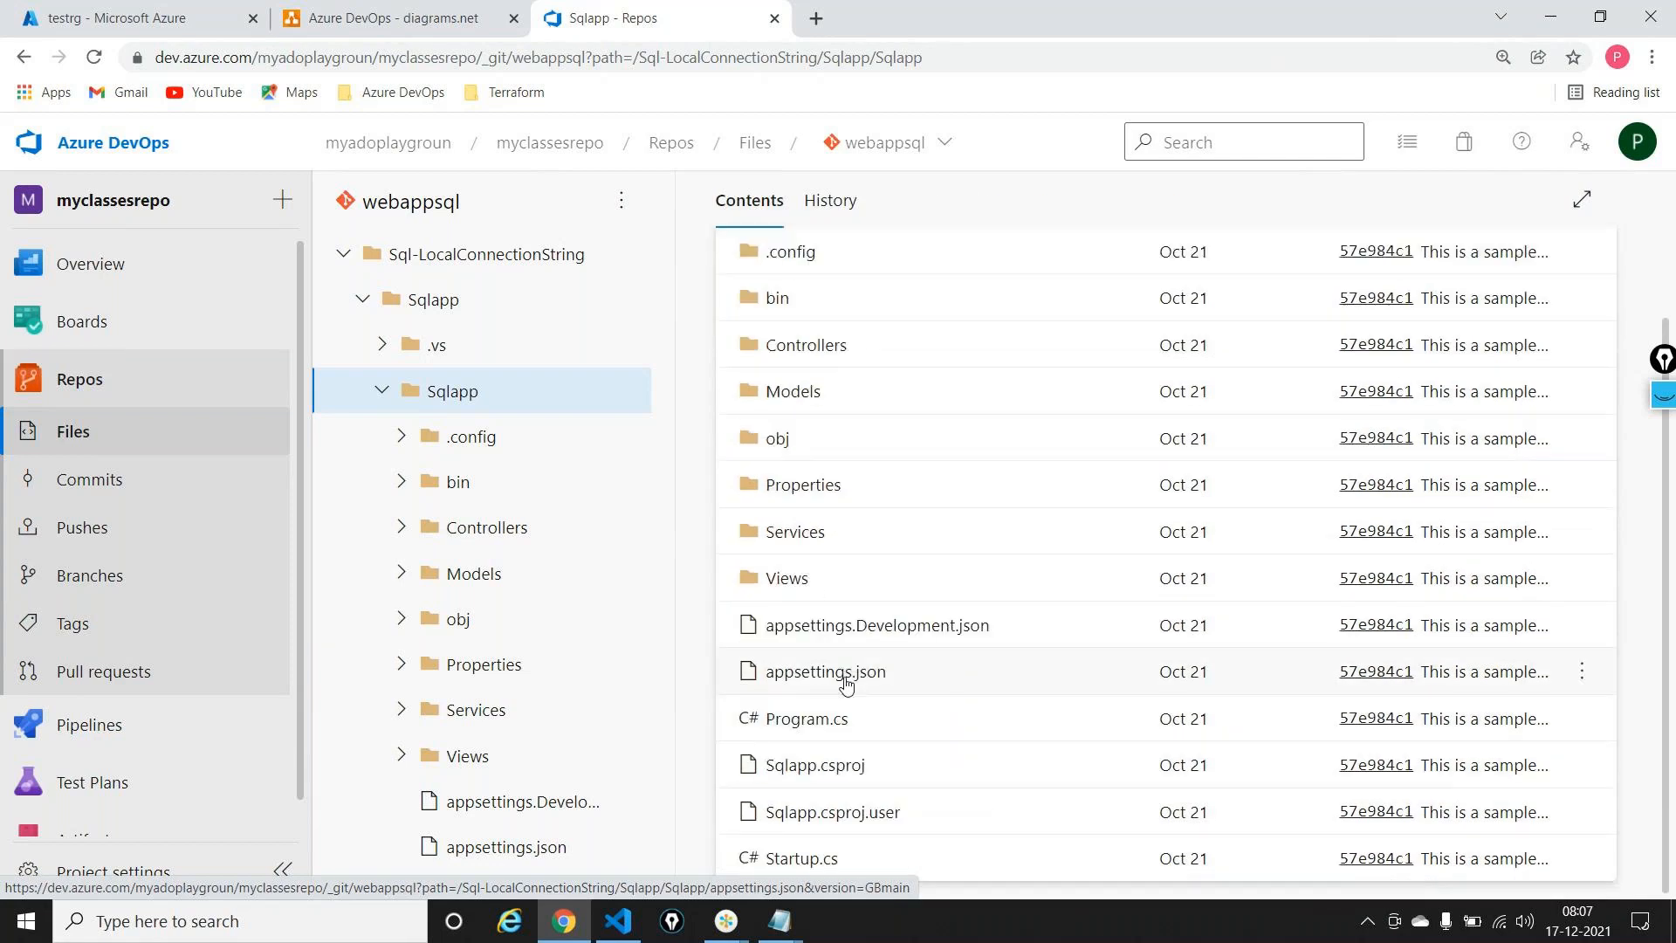
scroll(846, 684, "up", 1)
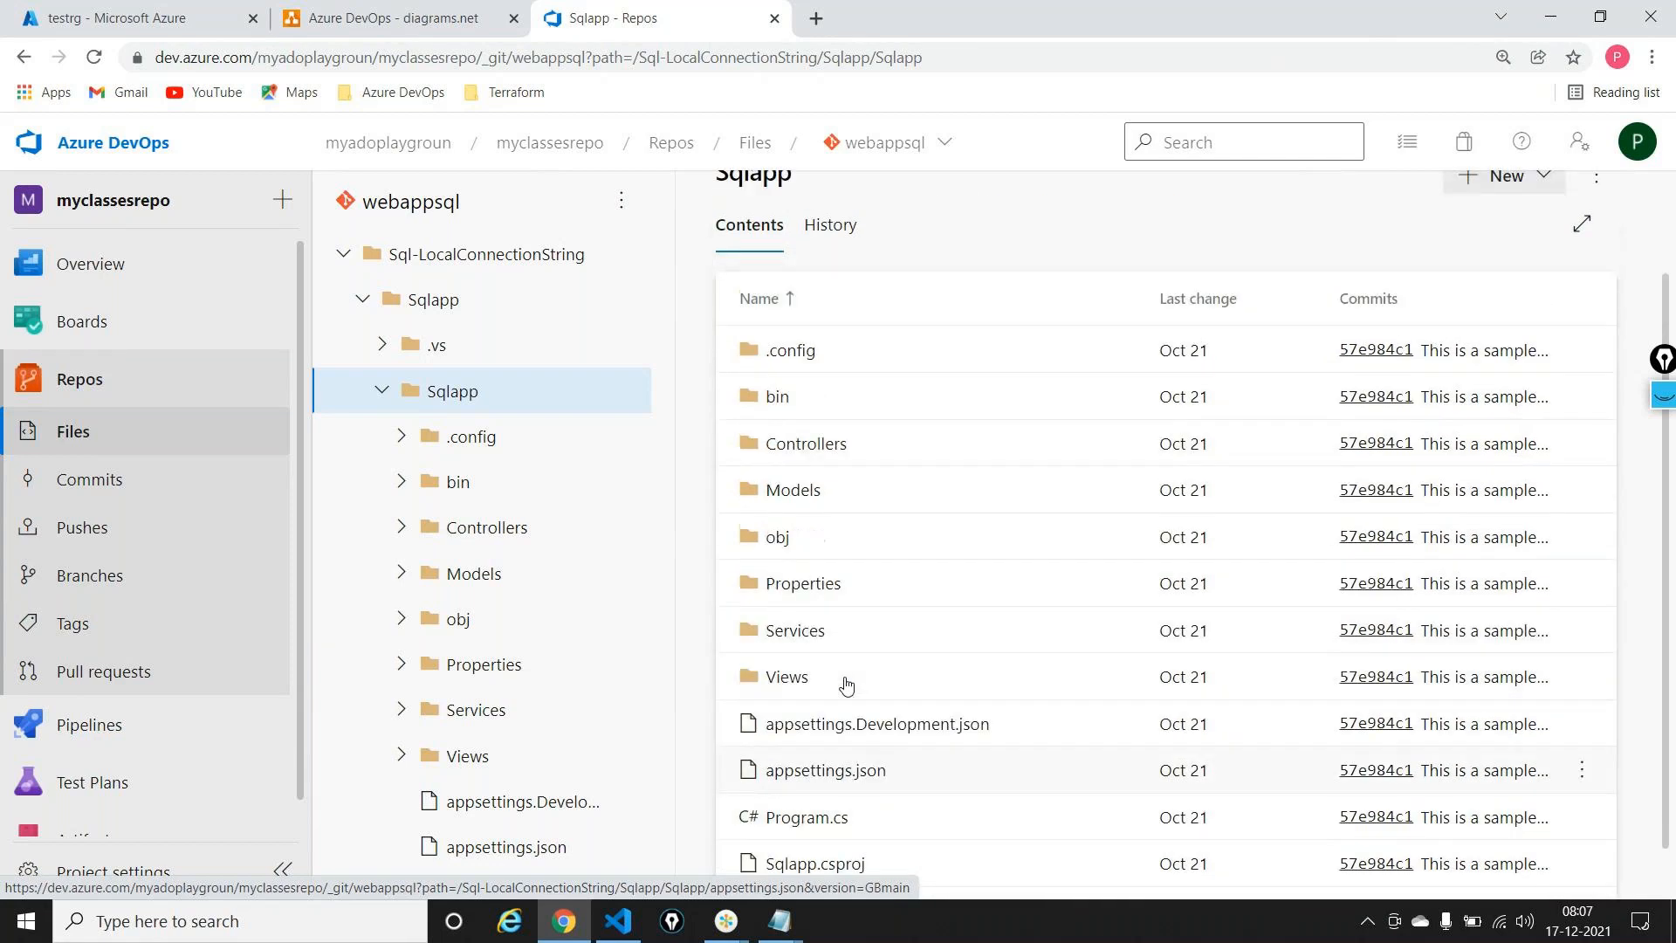
scroll(845, 684, "up", 1)
left_click(886, 142)
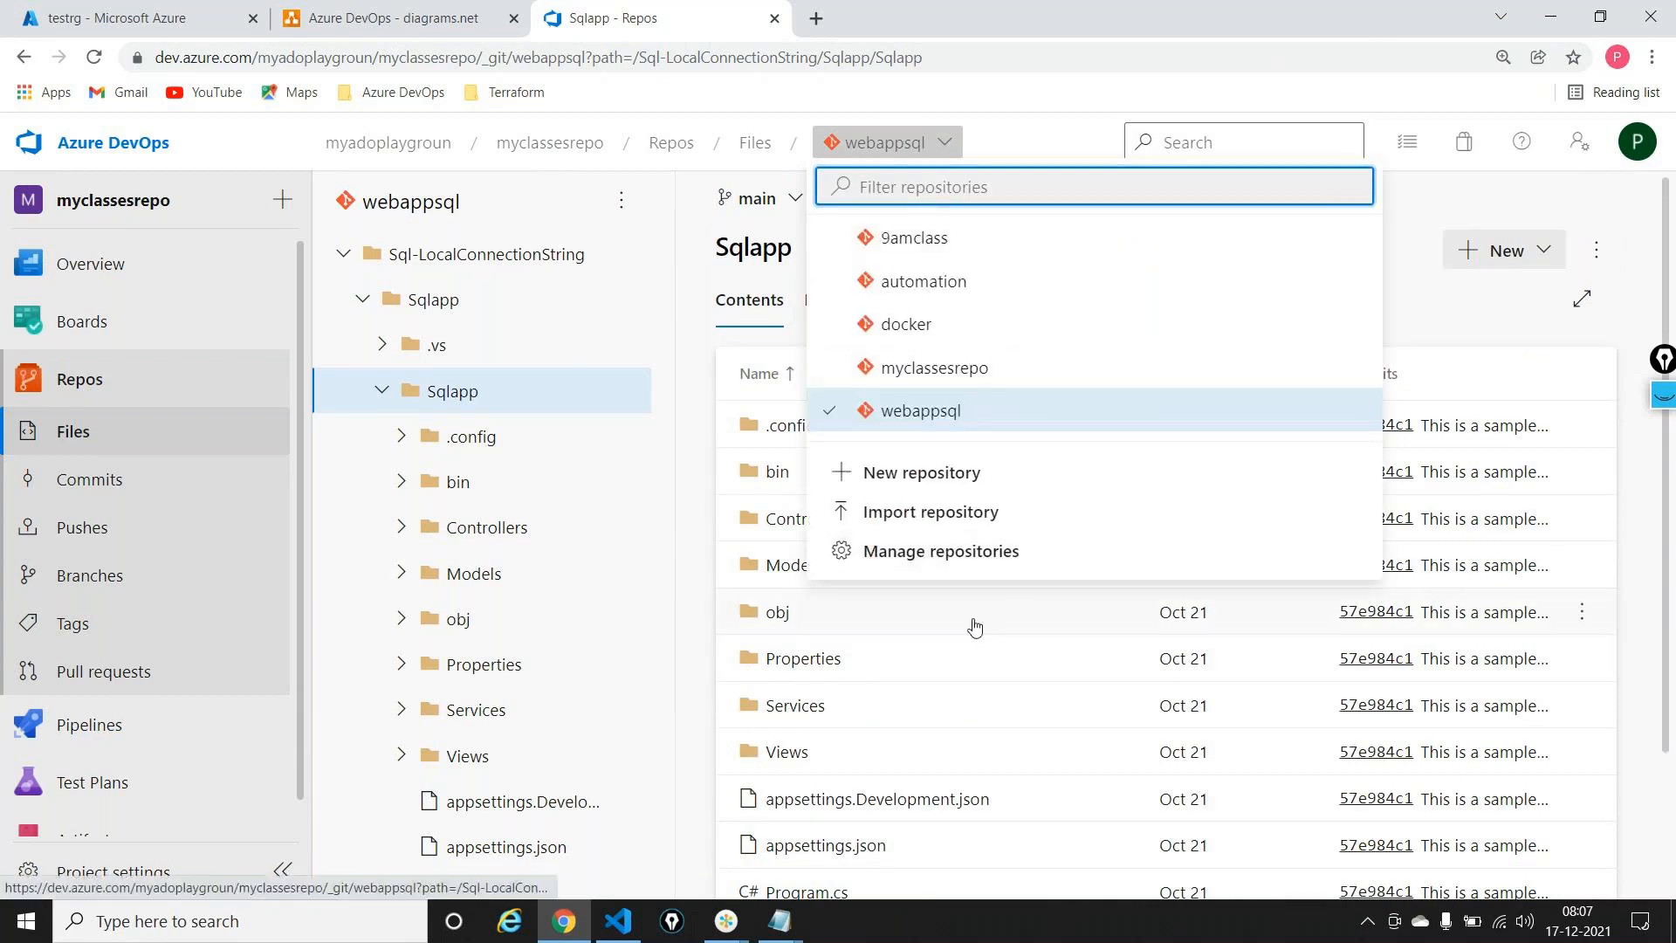
Step: Open the obj folder, then return to the webappsql repository root via the repository dropdown
left_click(777, 612)
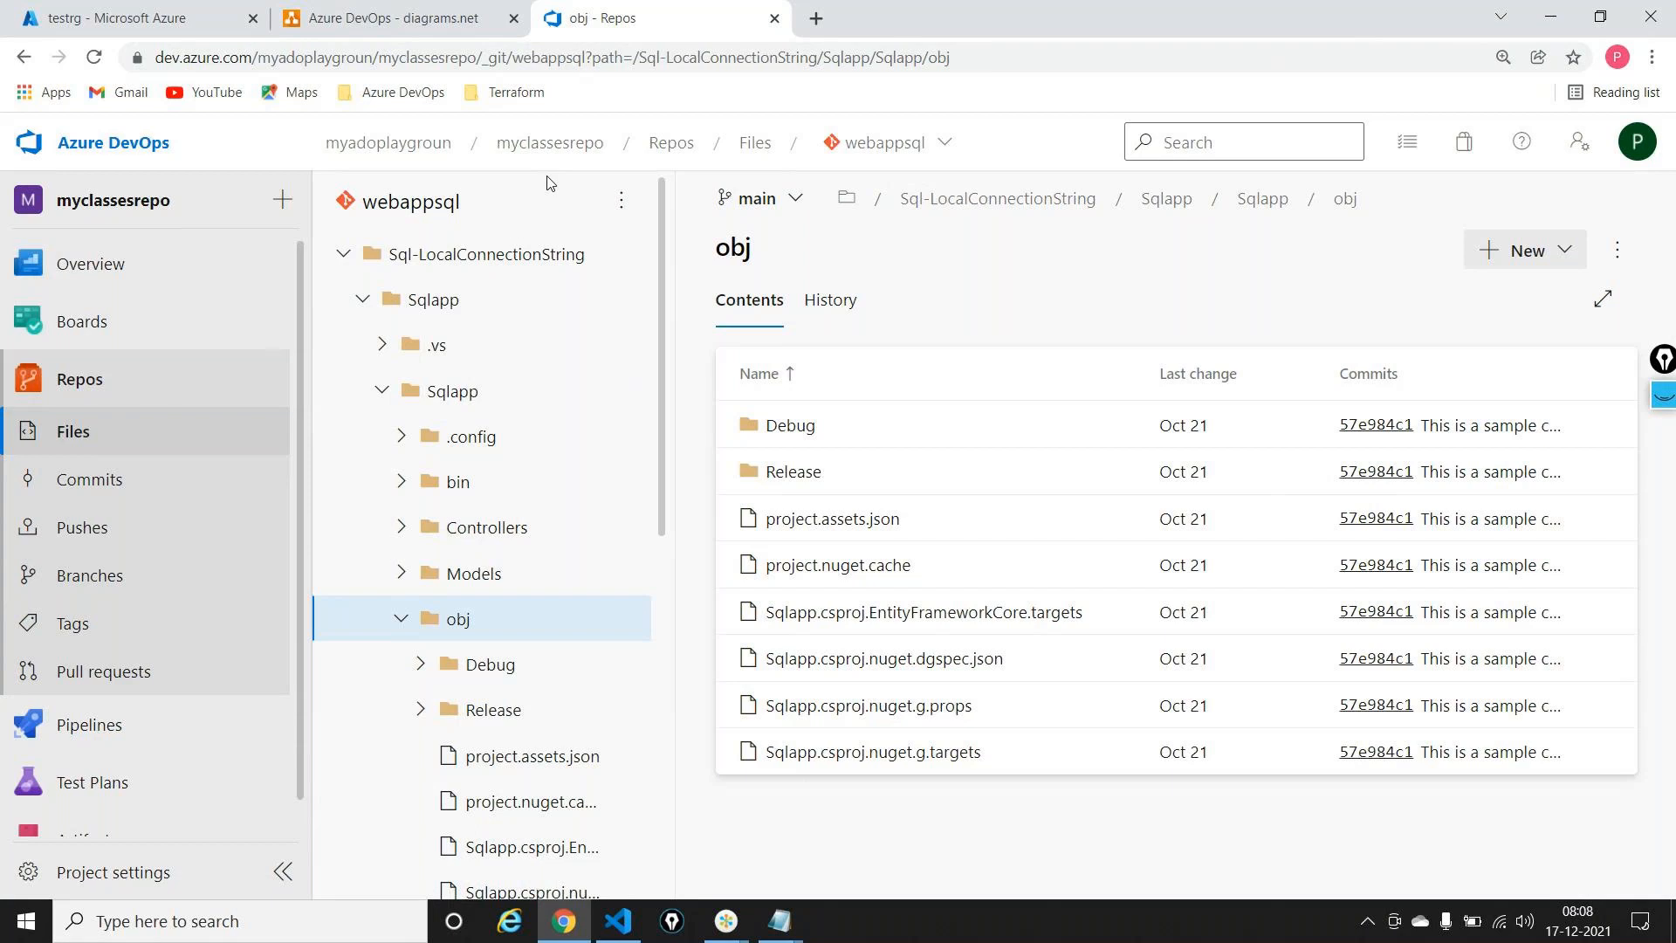
left_click(844, 154)
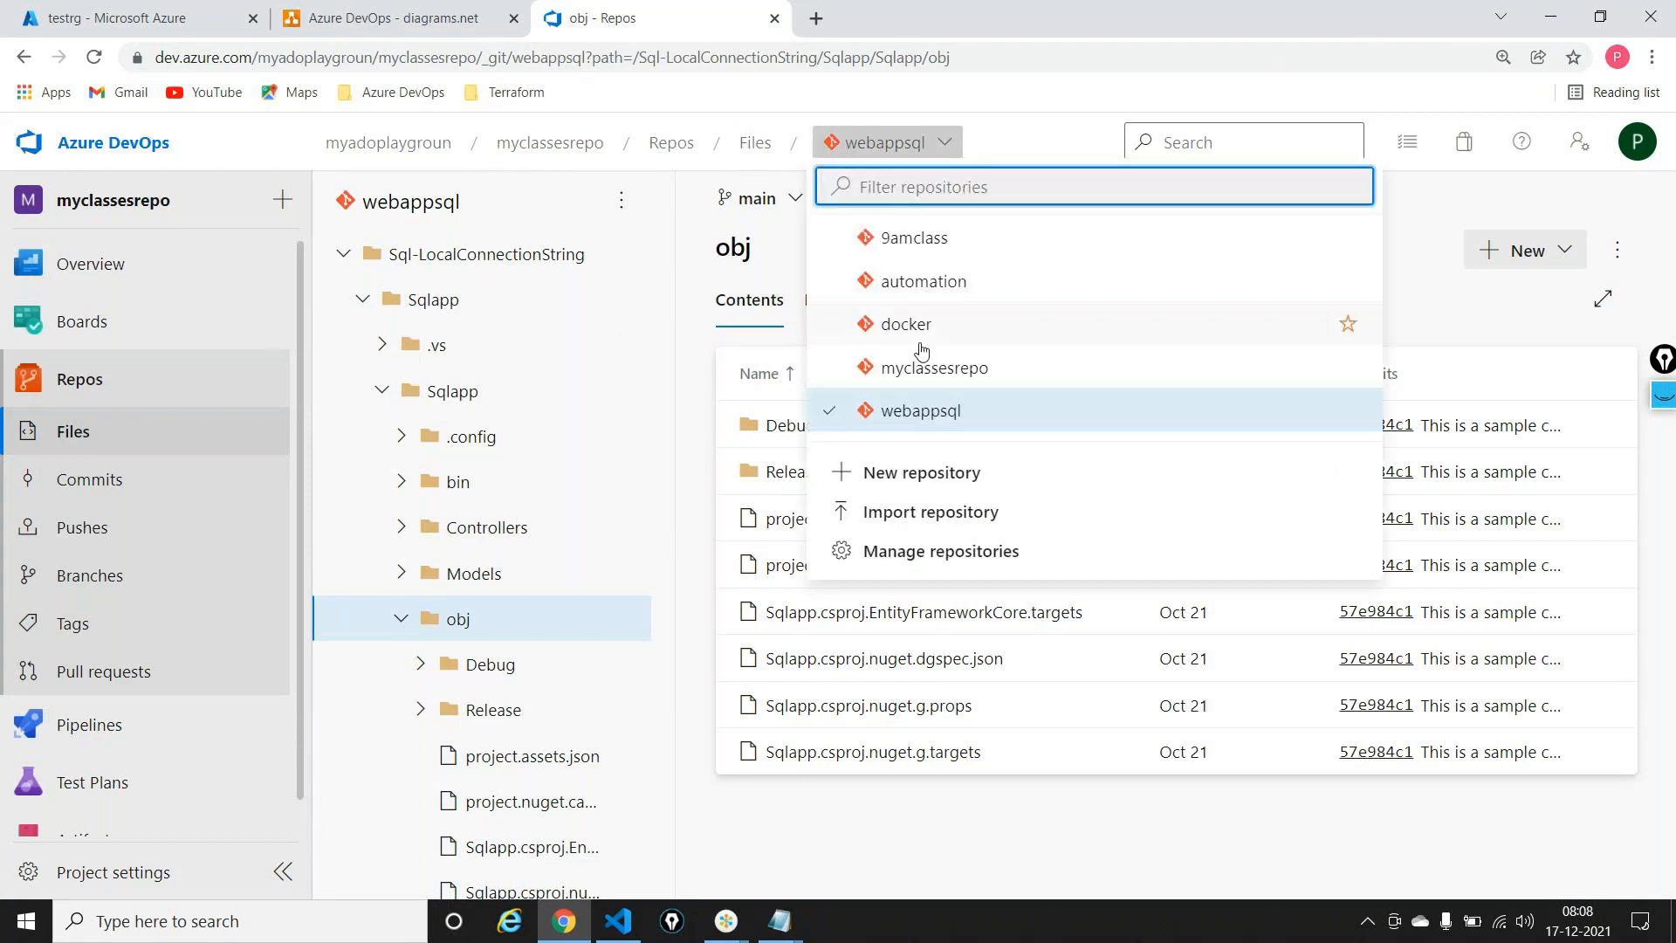
left_click(918, 410)
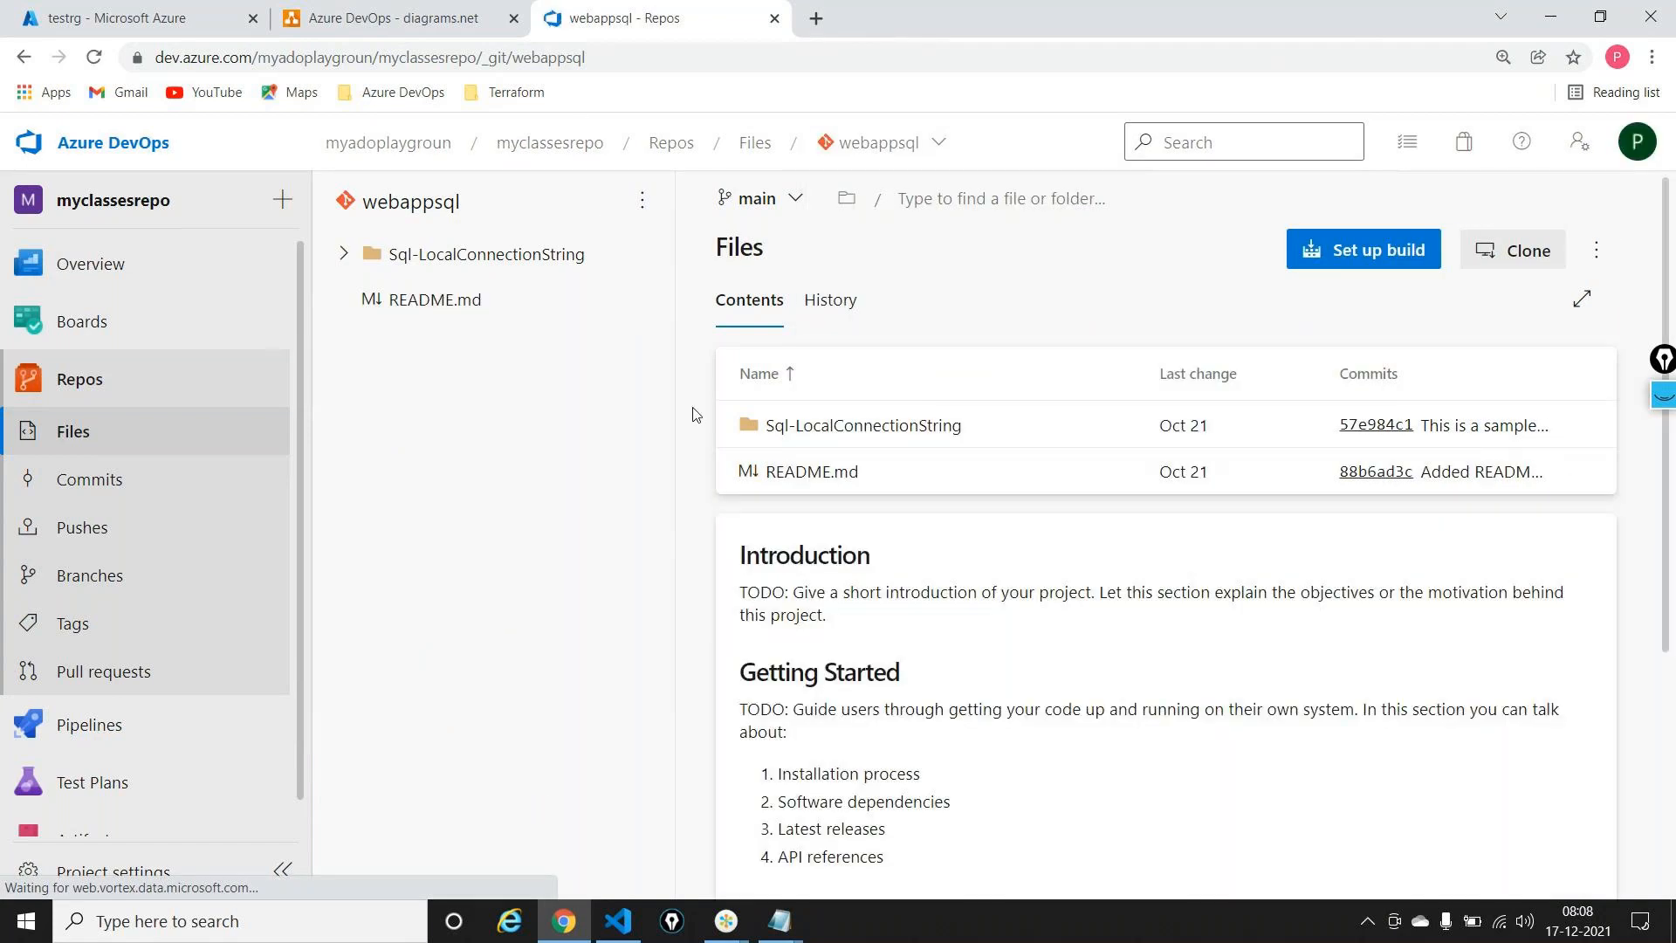
Step: In a new tab at dev.azure.com, open 8amclassproject's Repos Files page
left_click(816, 18)
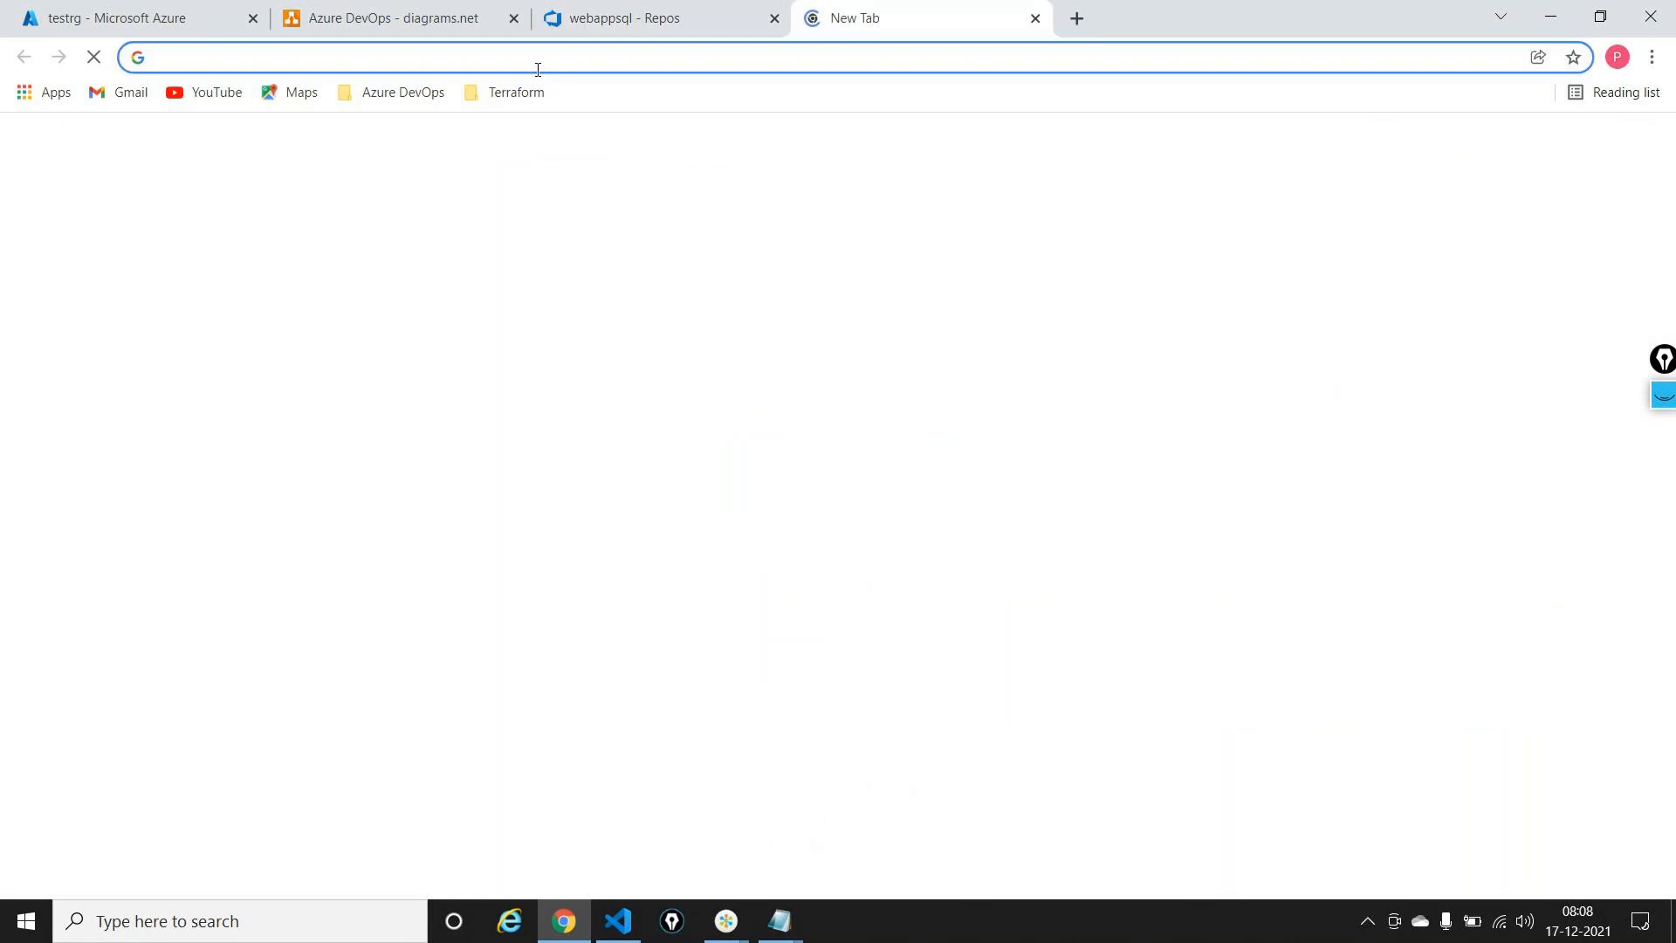
type("dev")
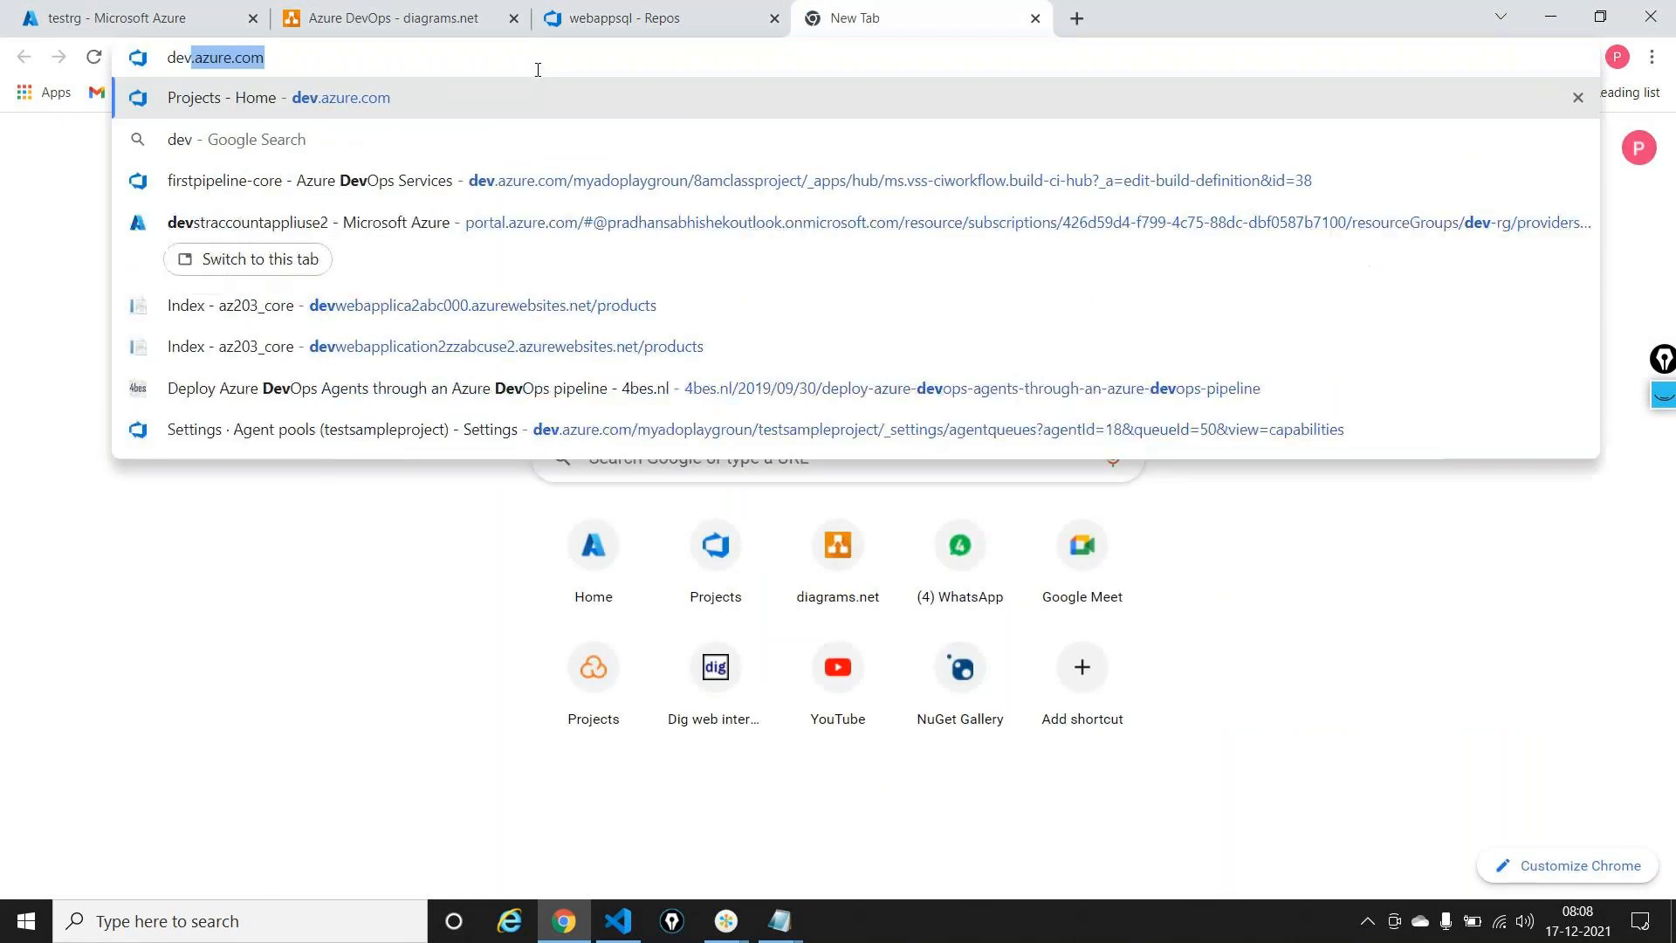
key("Return")
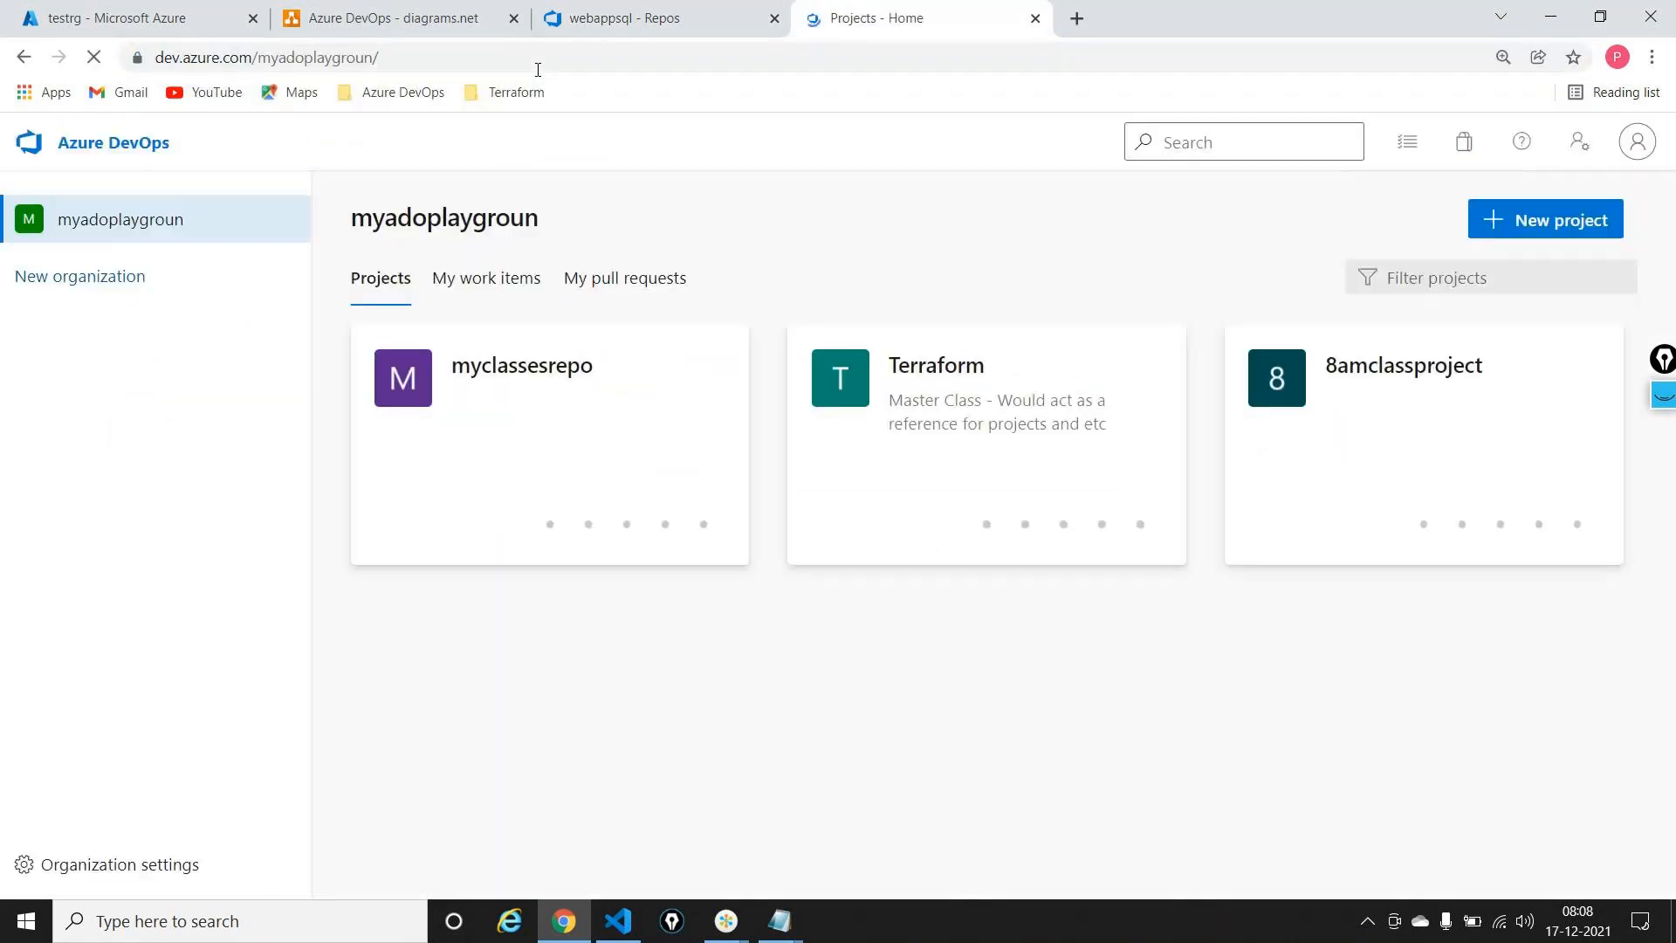
left_click(1223, 610)
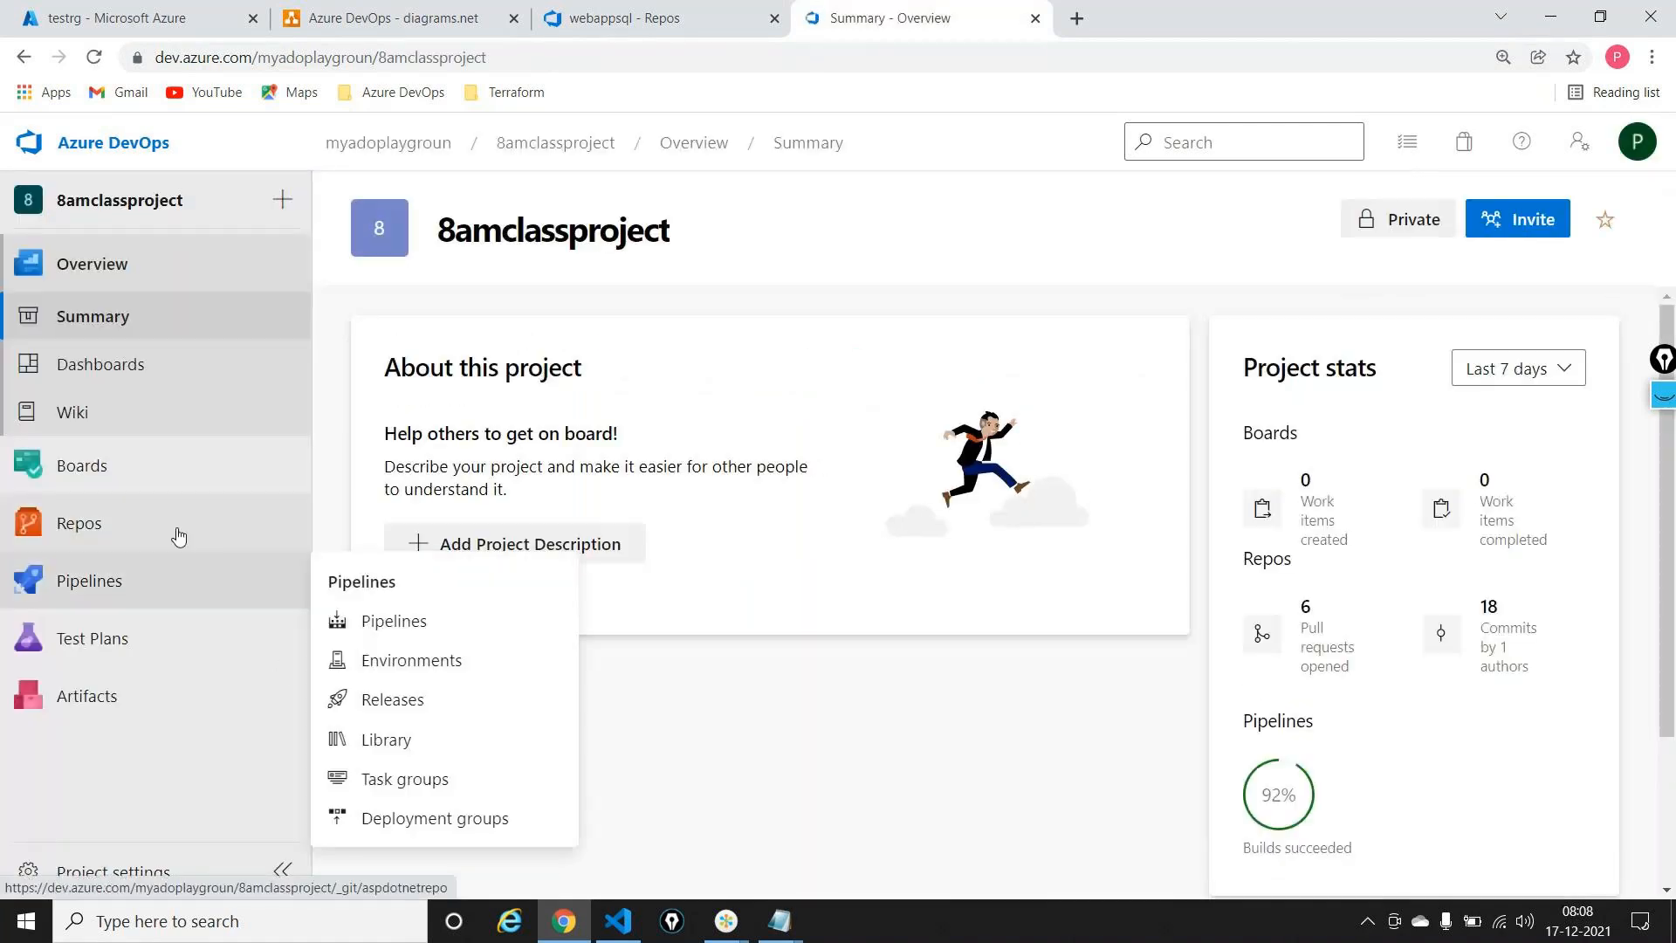
mouse_move(175, 530)
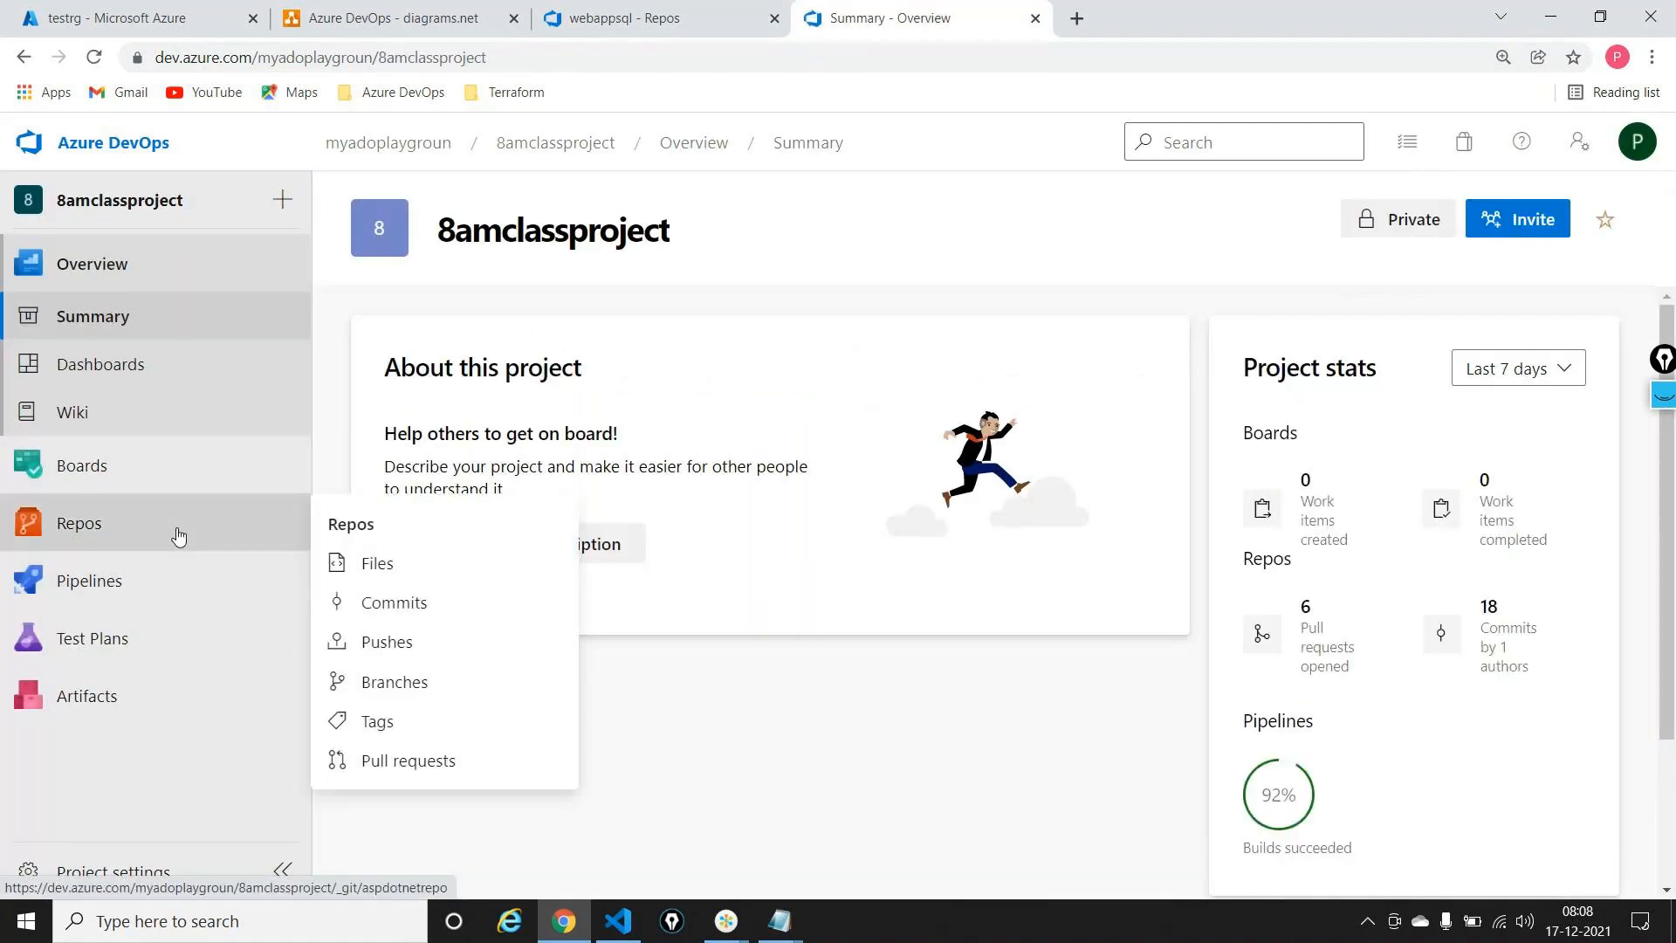
left_click(366, 566)
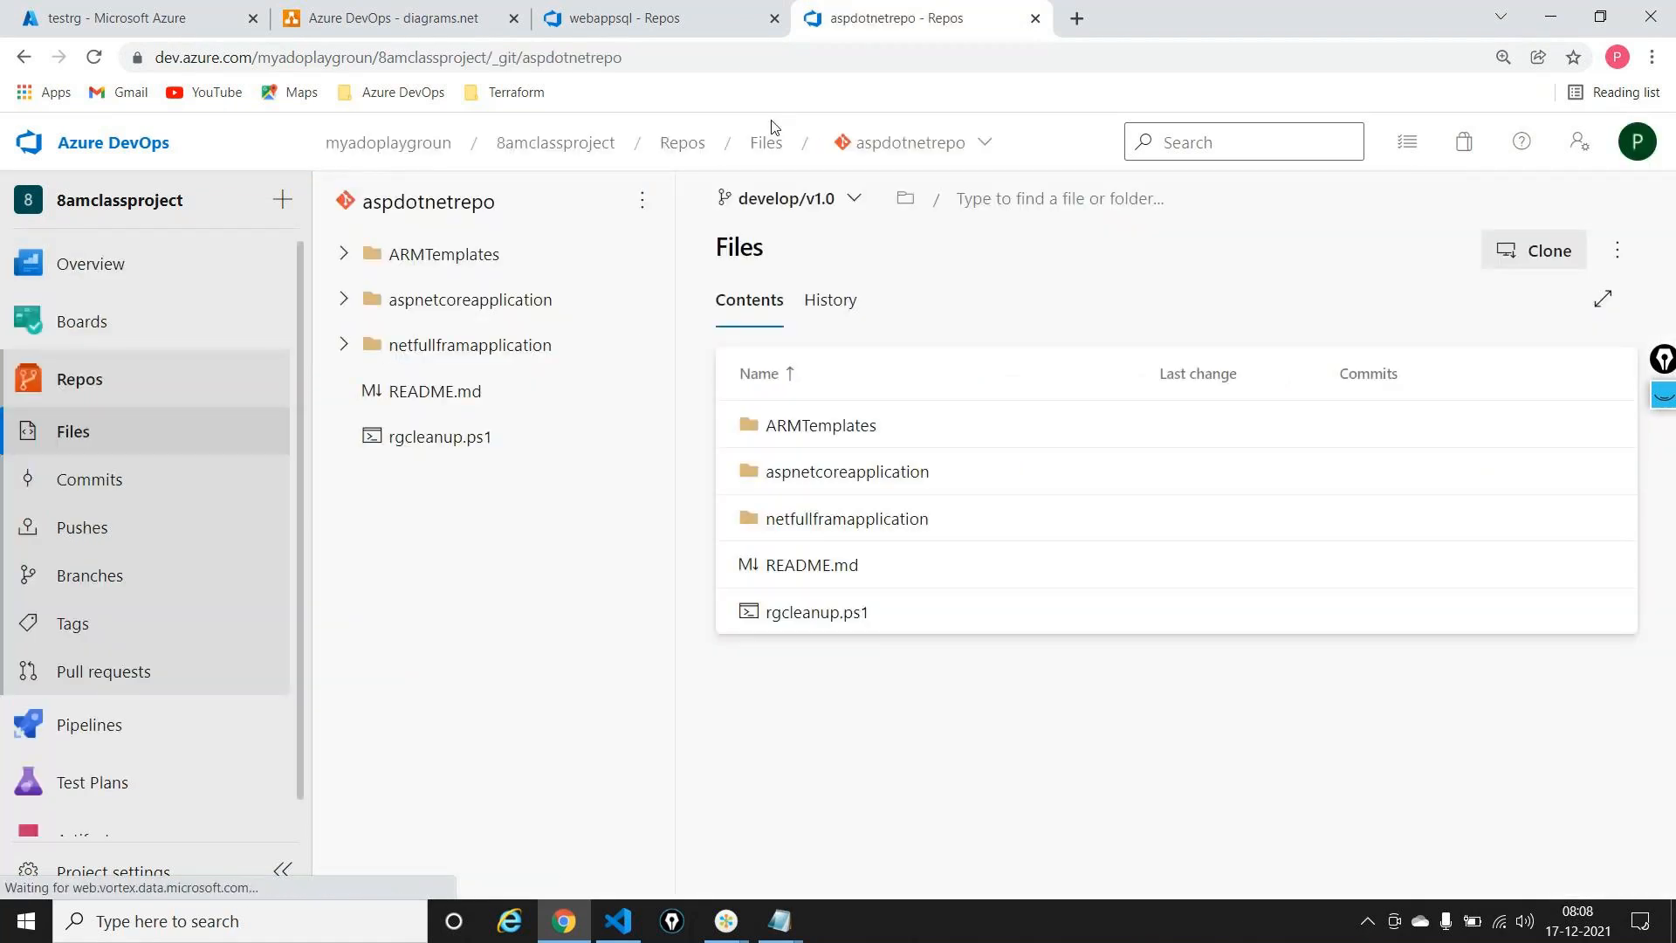
Step: Start a New repository, cancel it, and return to the webappsql tab
left_click(884, 141)
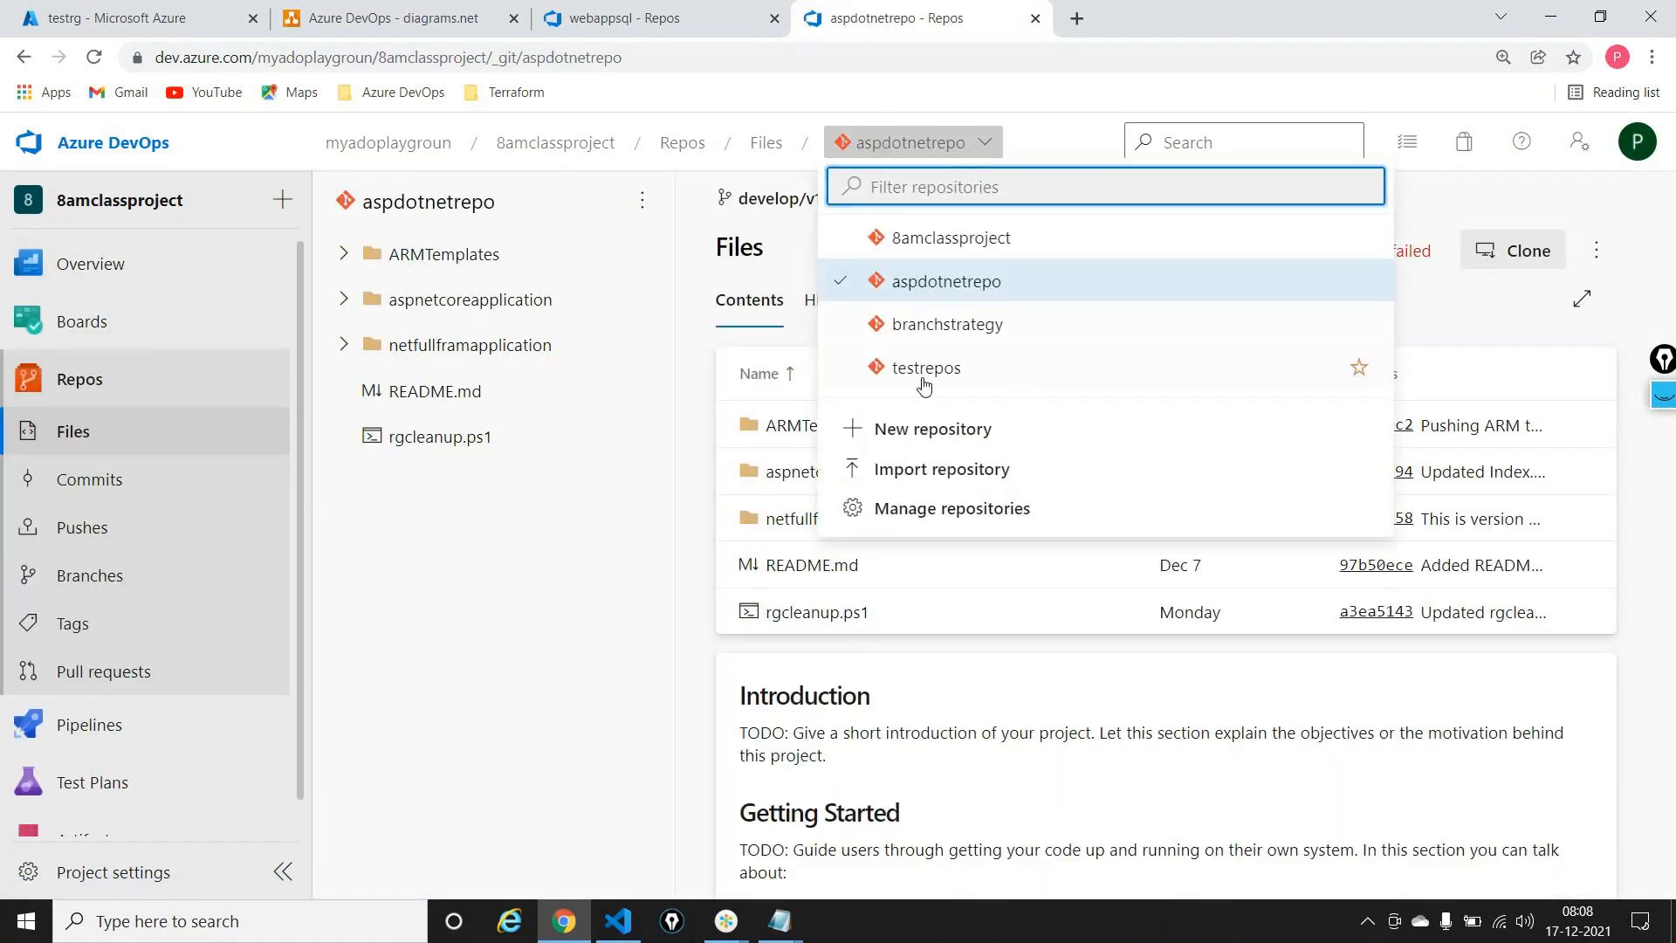
left_click(925, 436)
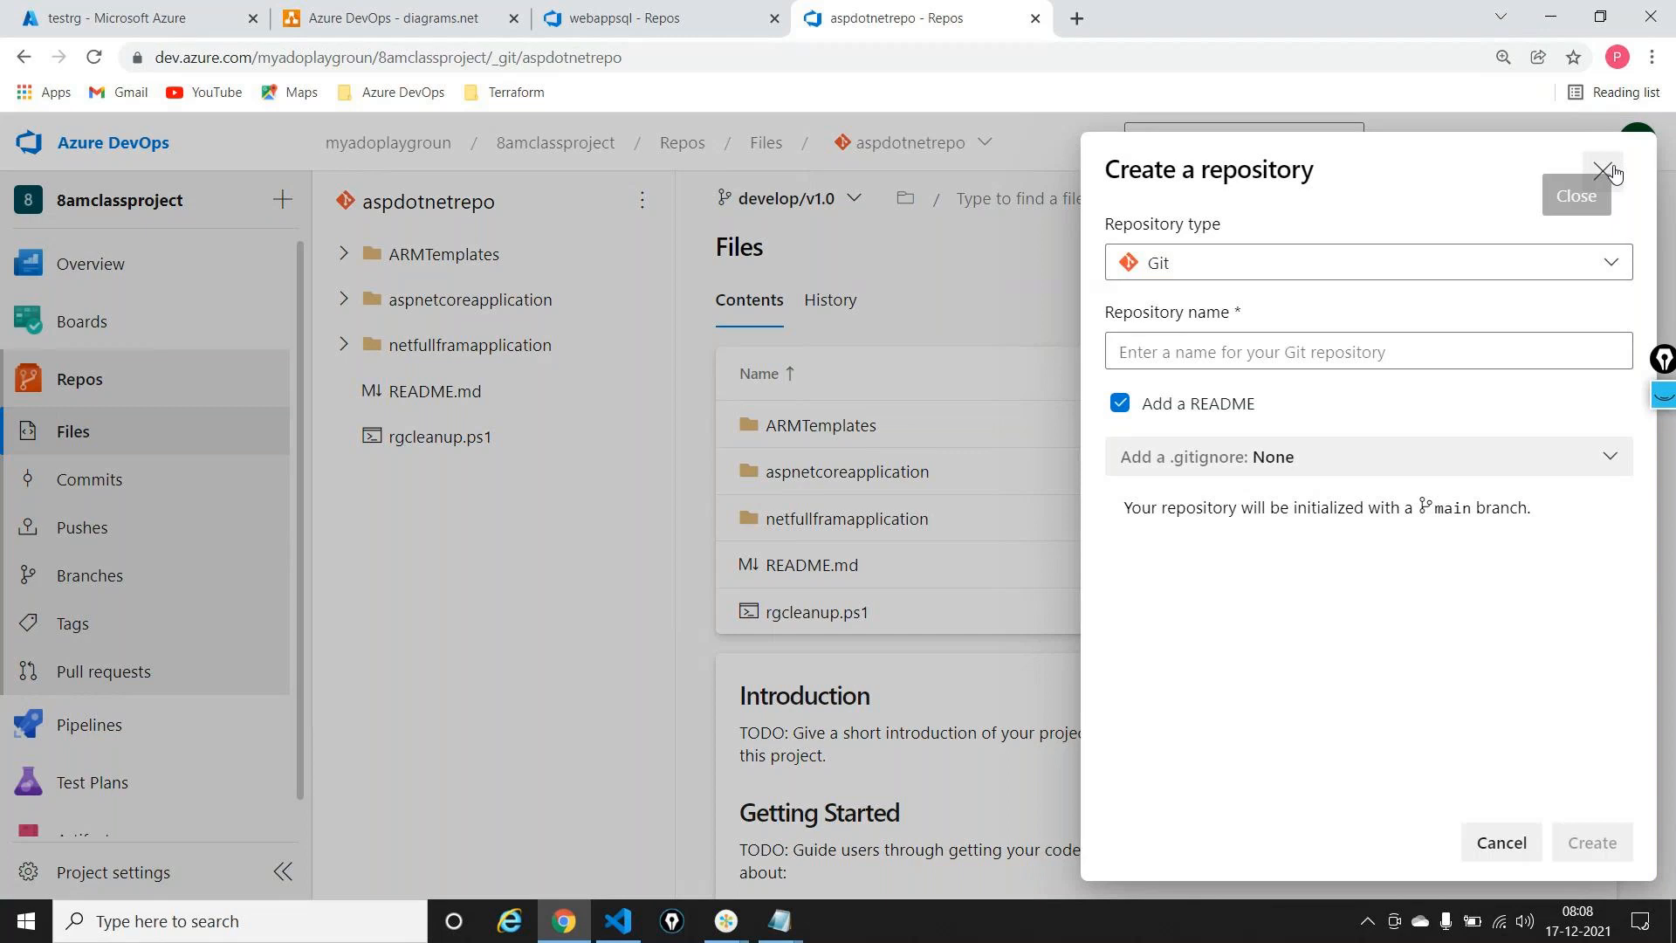
left_click(1202, 360)
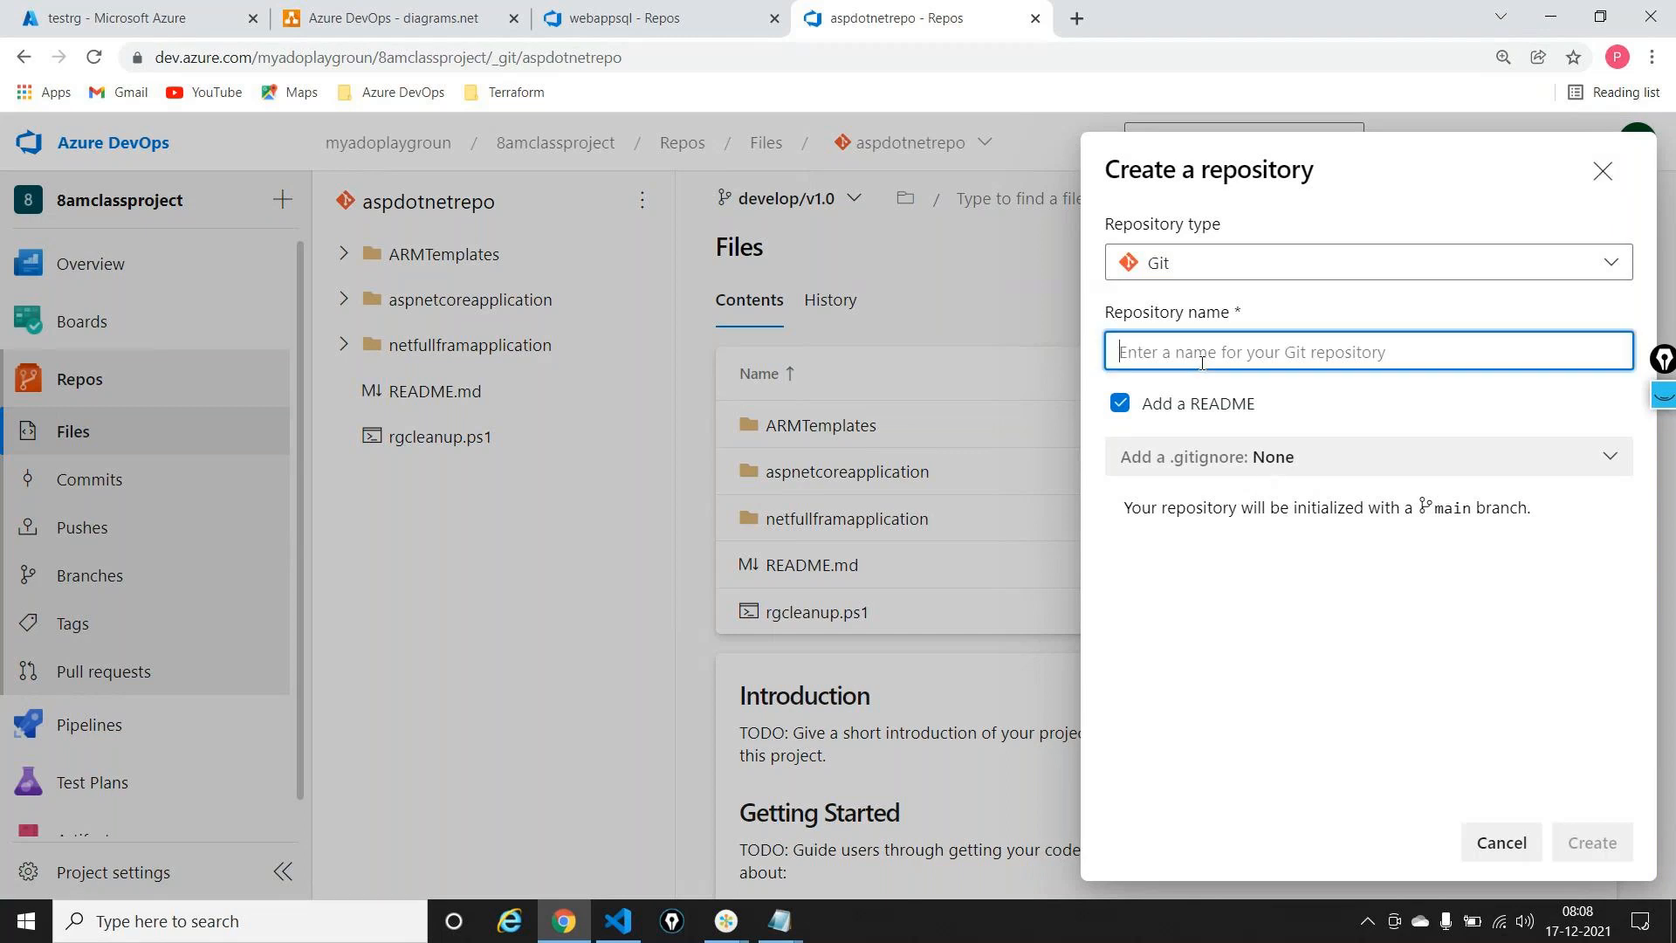
left_click(1602, 171)
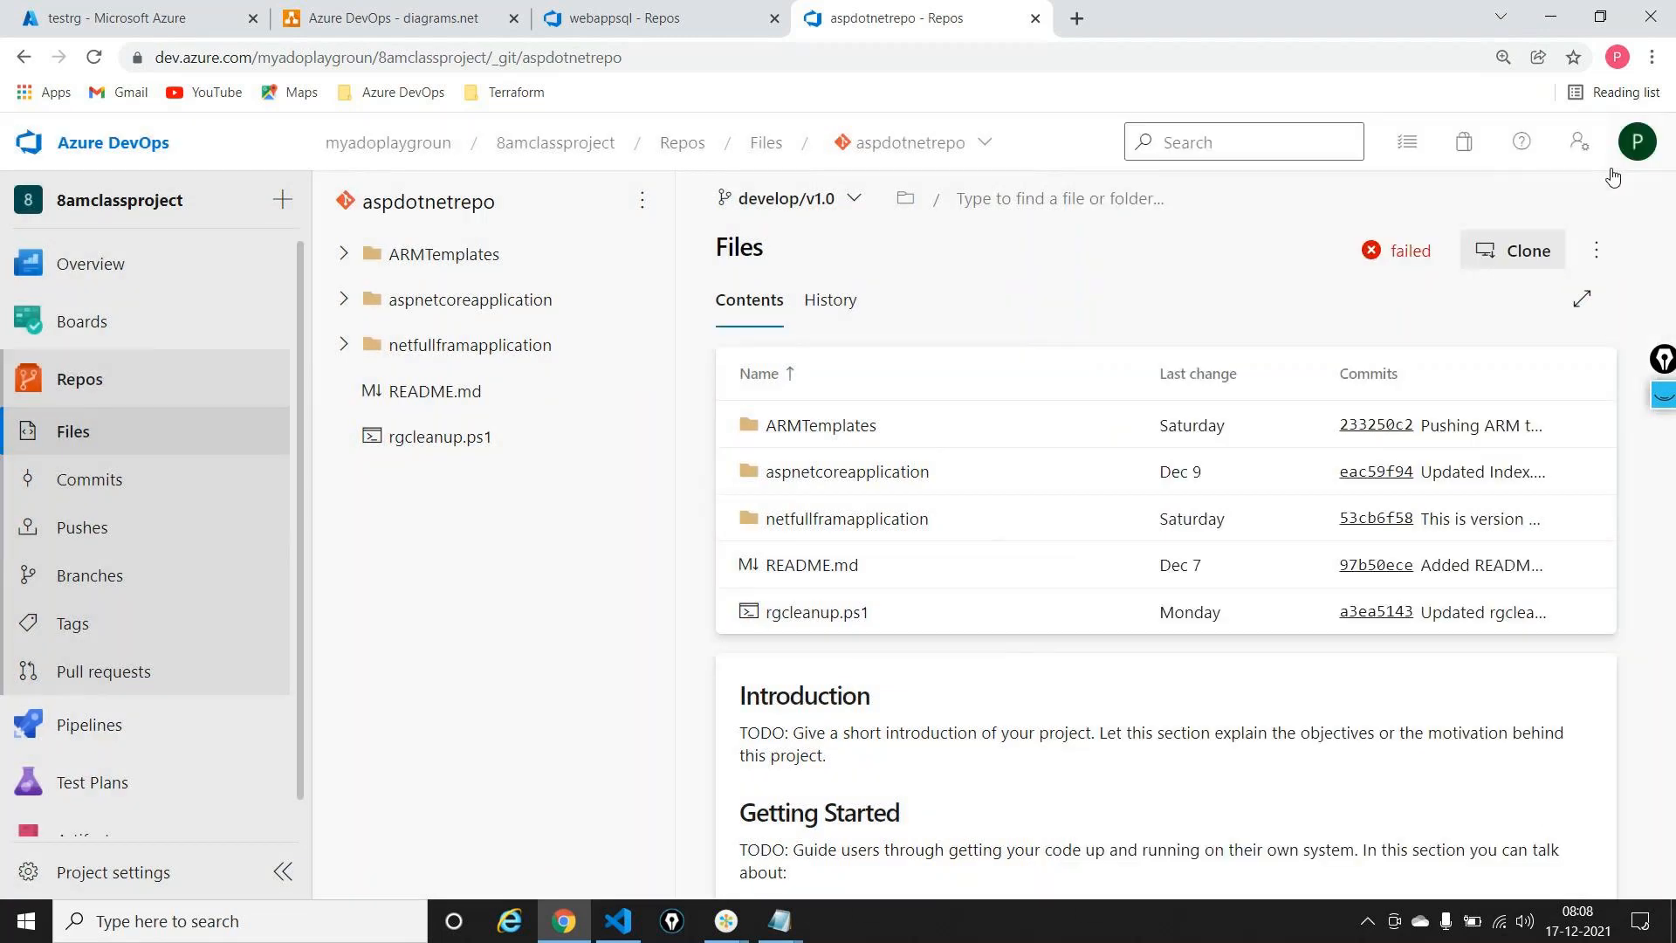
left_click(707, 27)
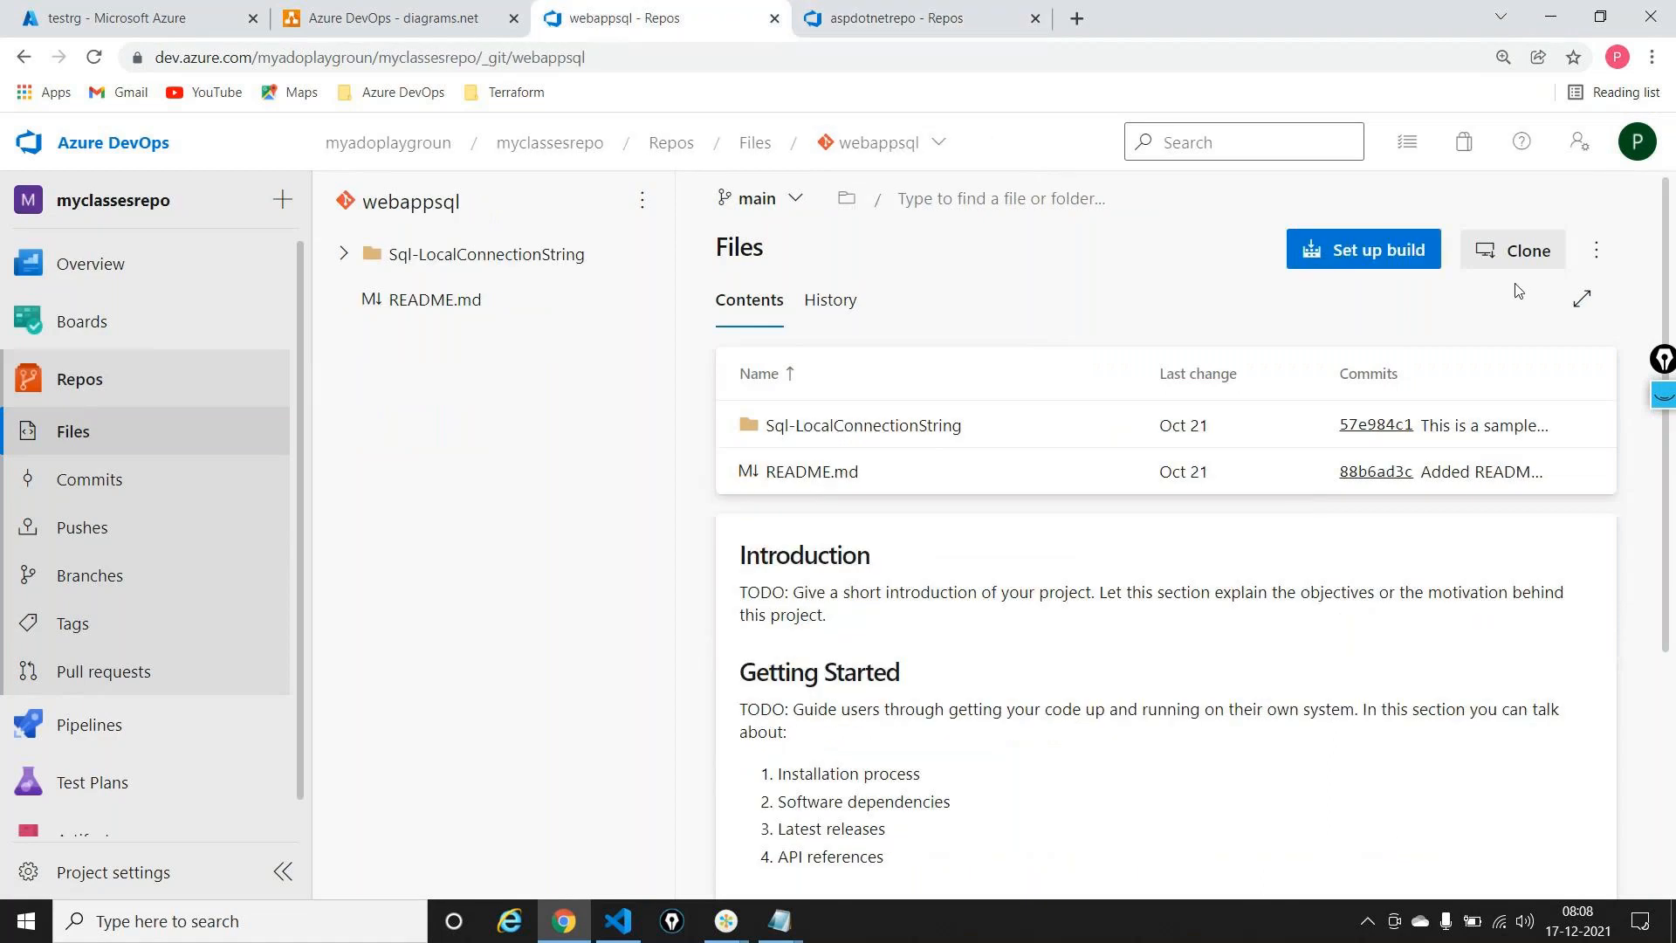
left_click(1514, 250)
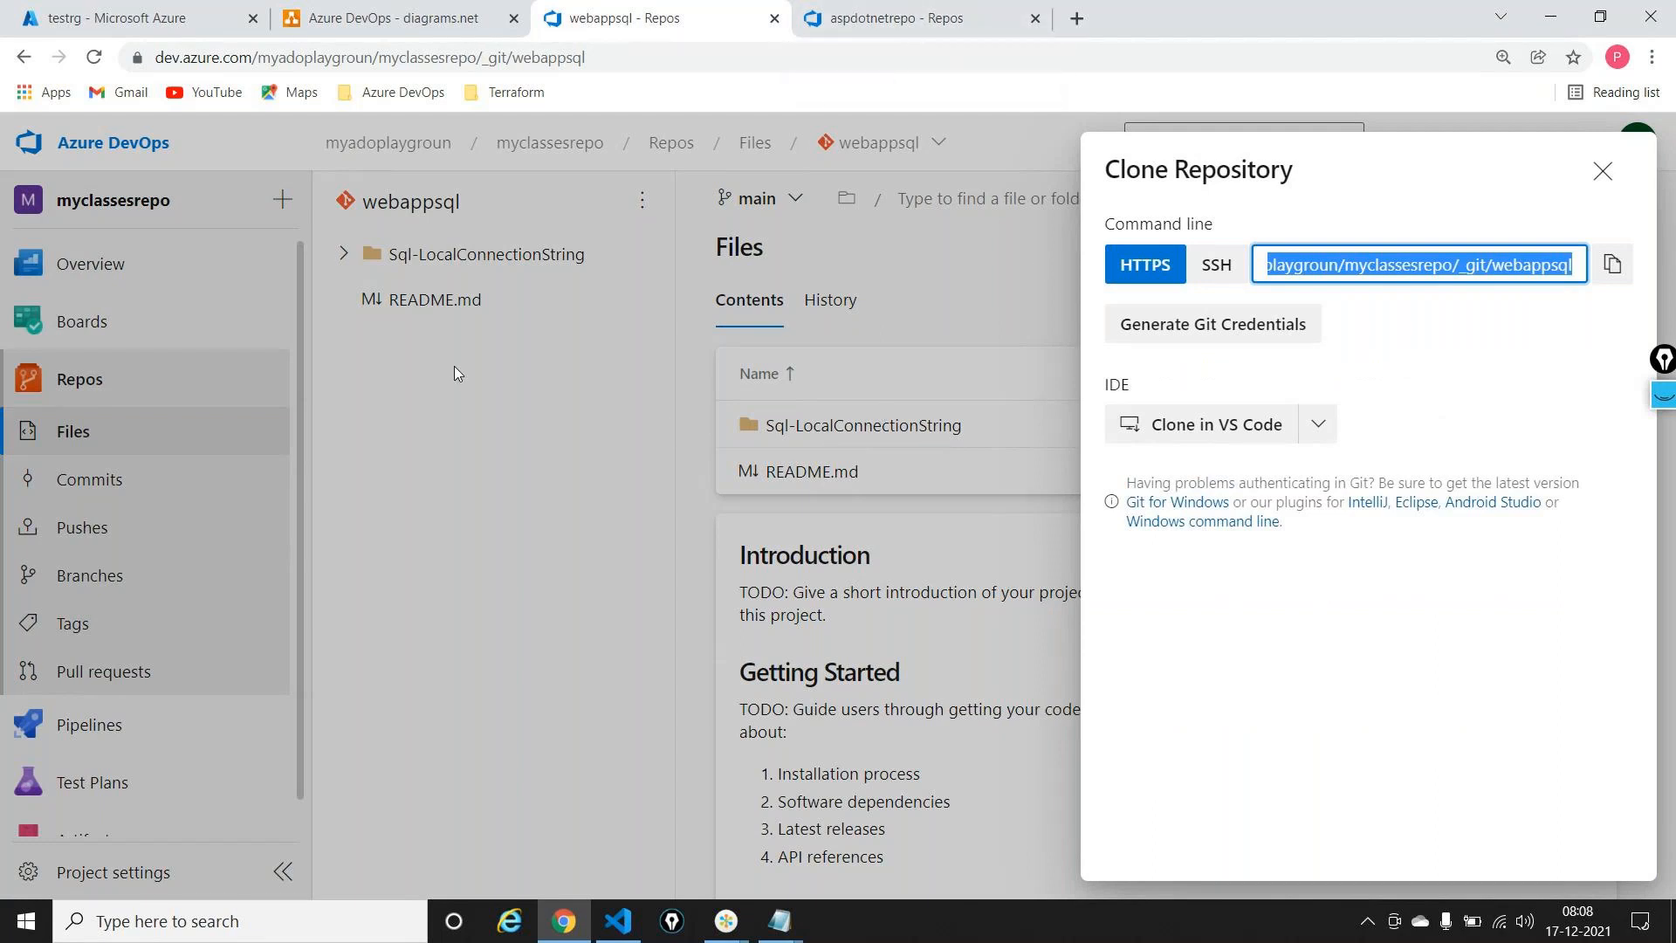
left_click(1601, 172)
left_click_drag(1662, 356, 1499, 138)
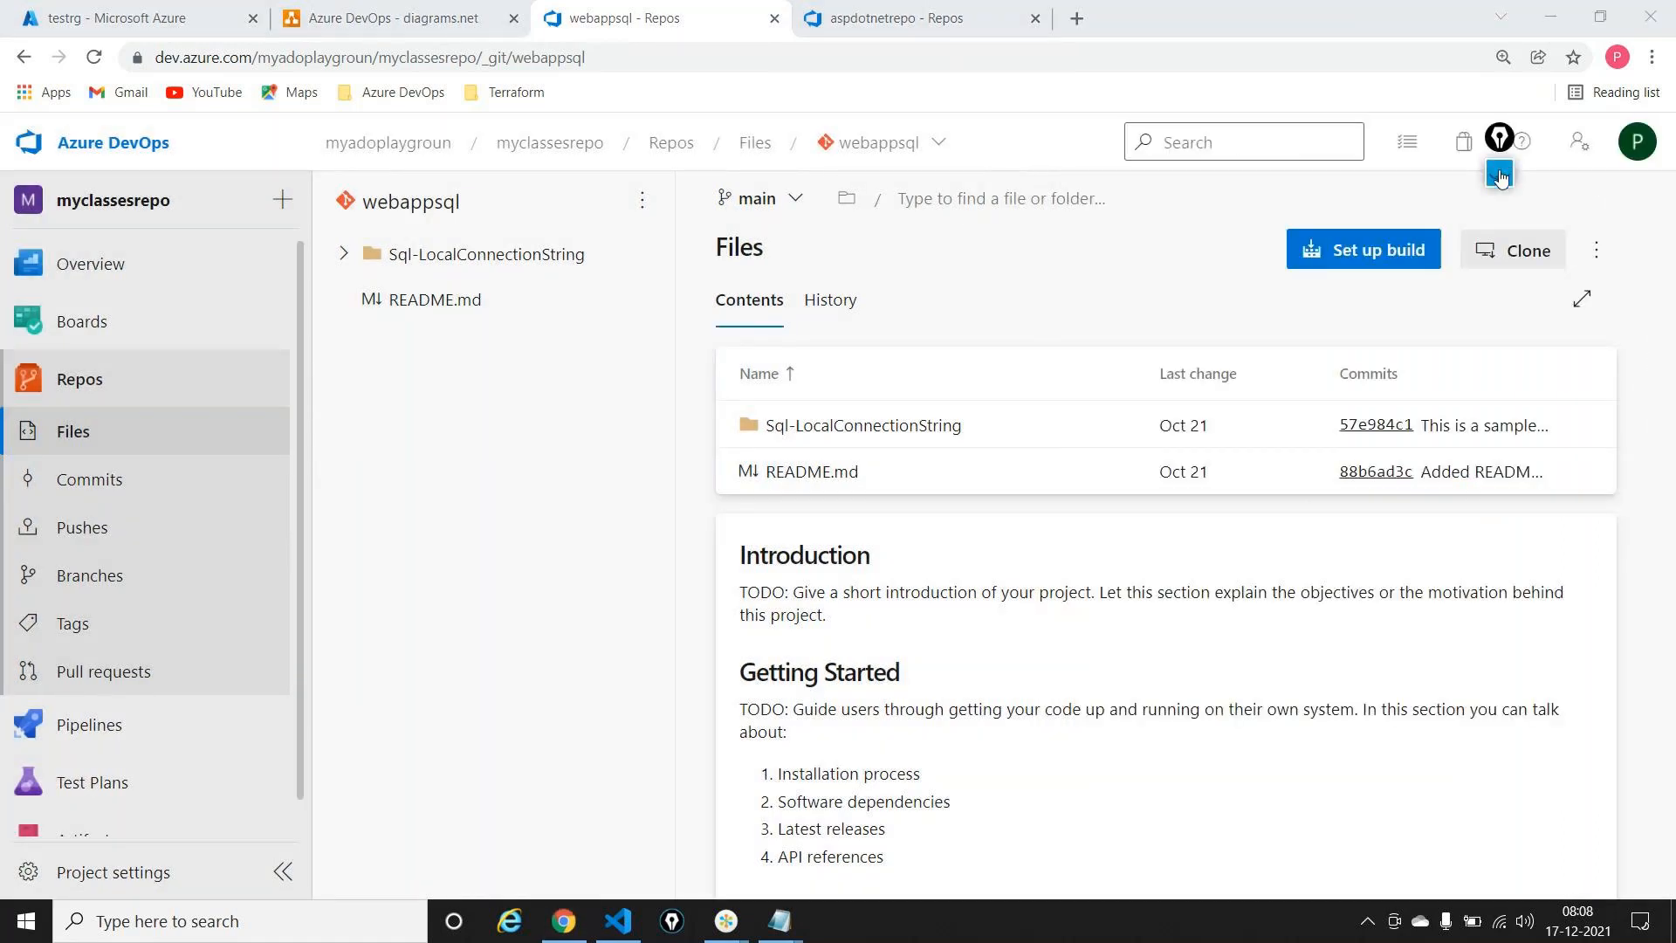
left_click(1500, 138)
left_click(1499, 226)
mouse_move(57, 228)
left_mouse_down()
mouse_move(18, 228)
mouse_move(140, 171)
mouse_move(65, 178)
left_mouse_up()
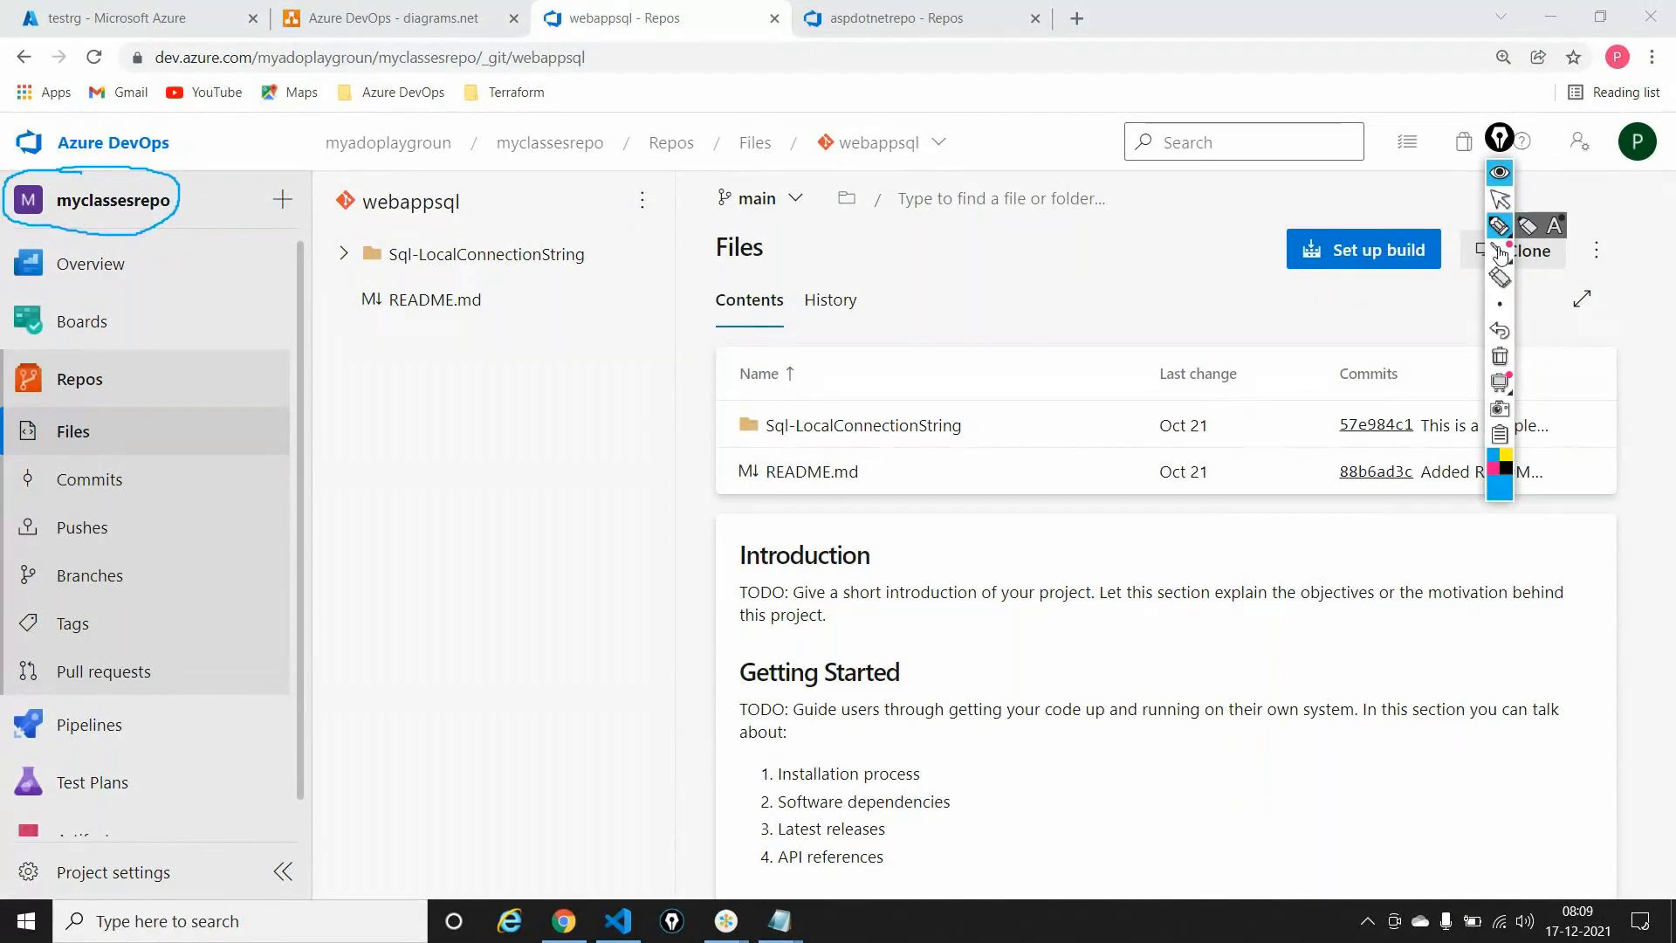
left_click(1499, 172)
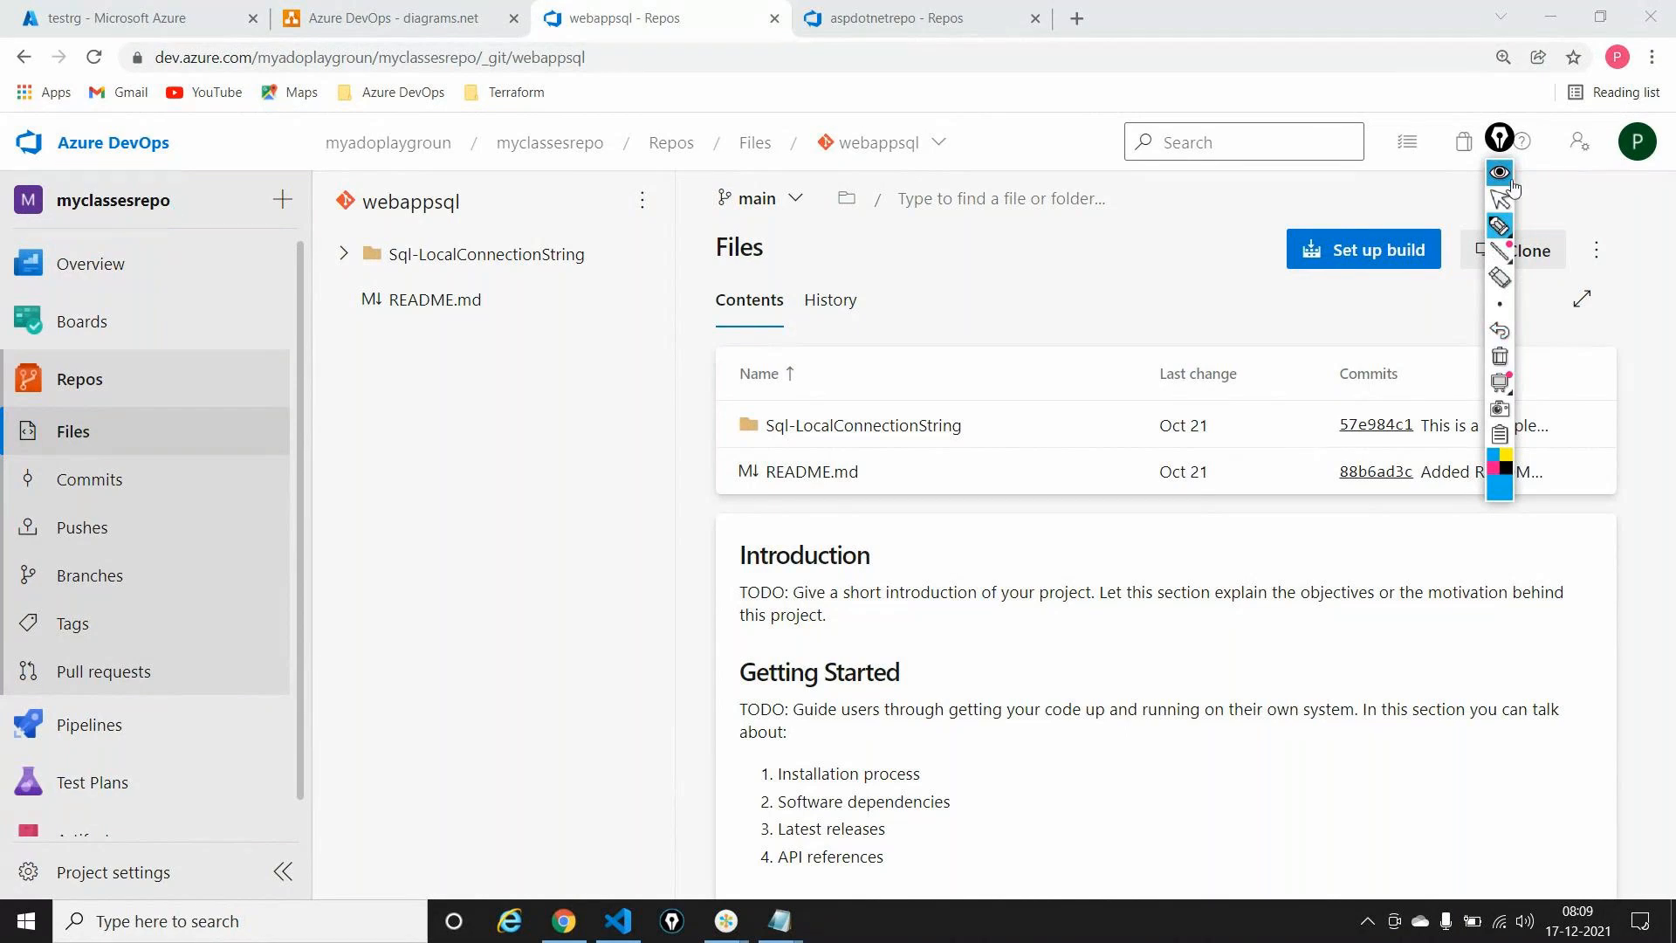
left_click(1499, 140)
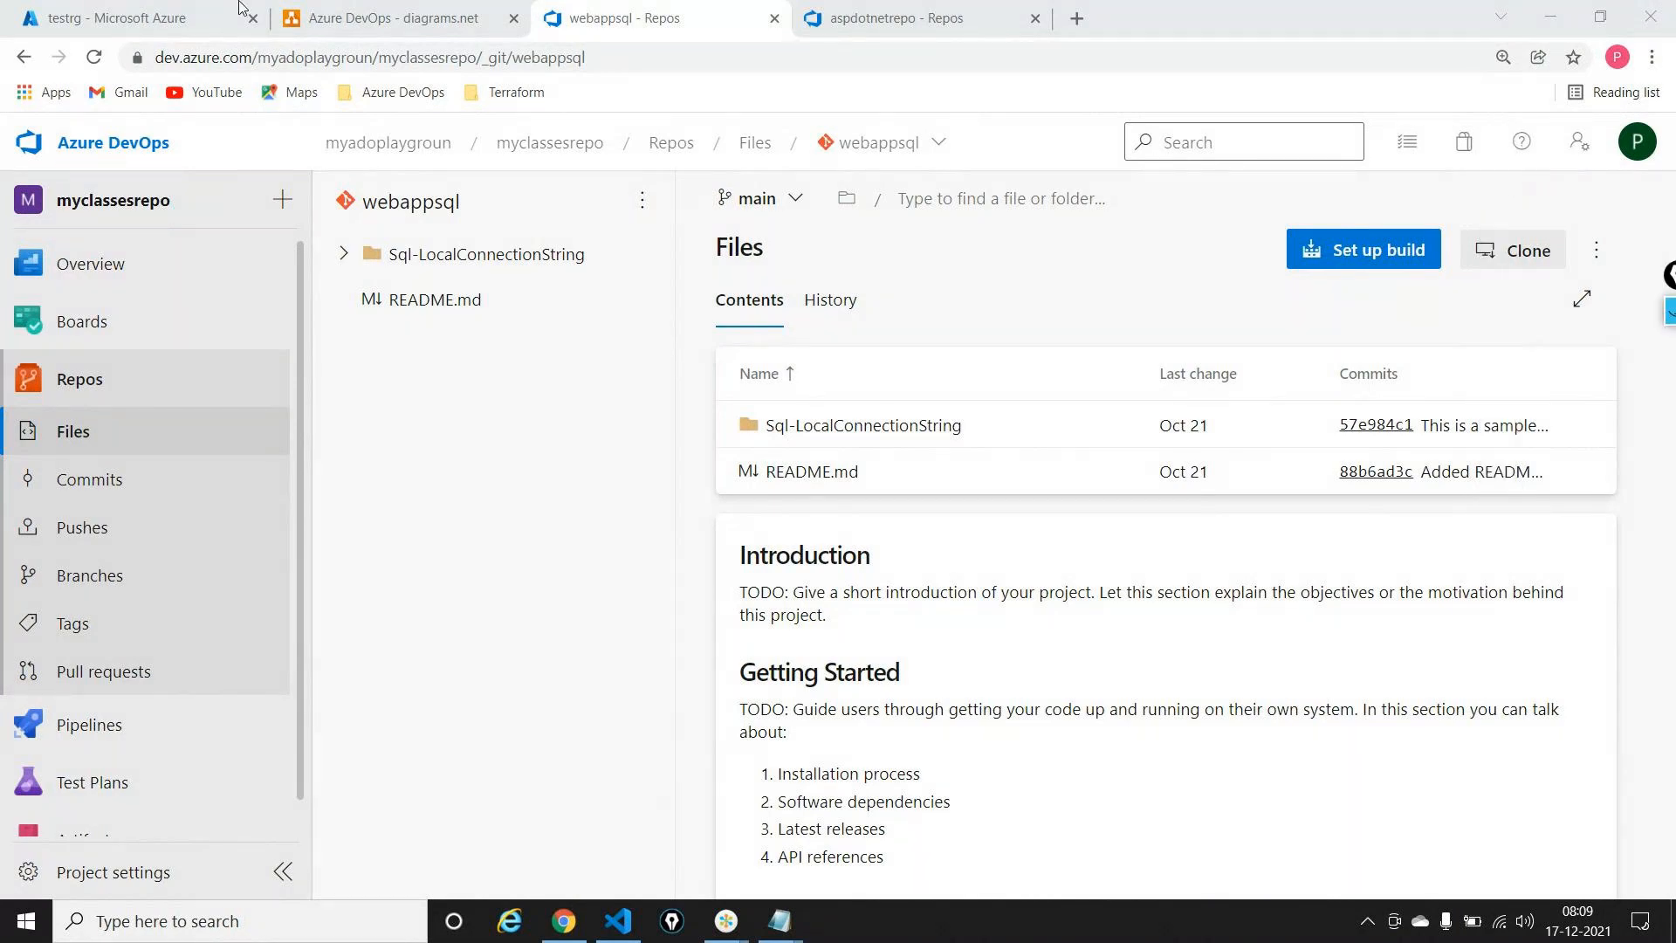
mouse_move(101, 250)
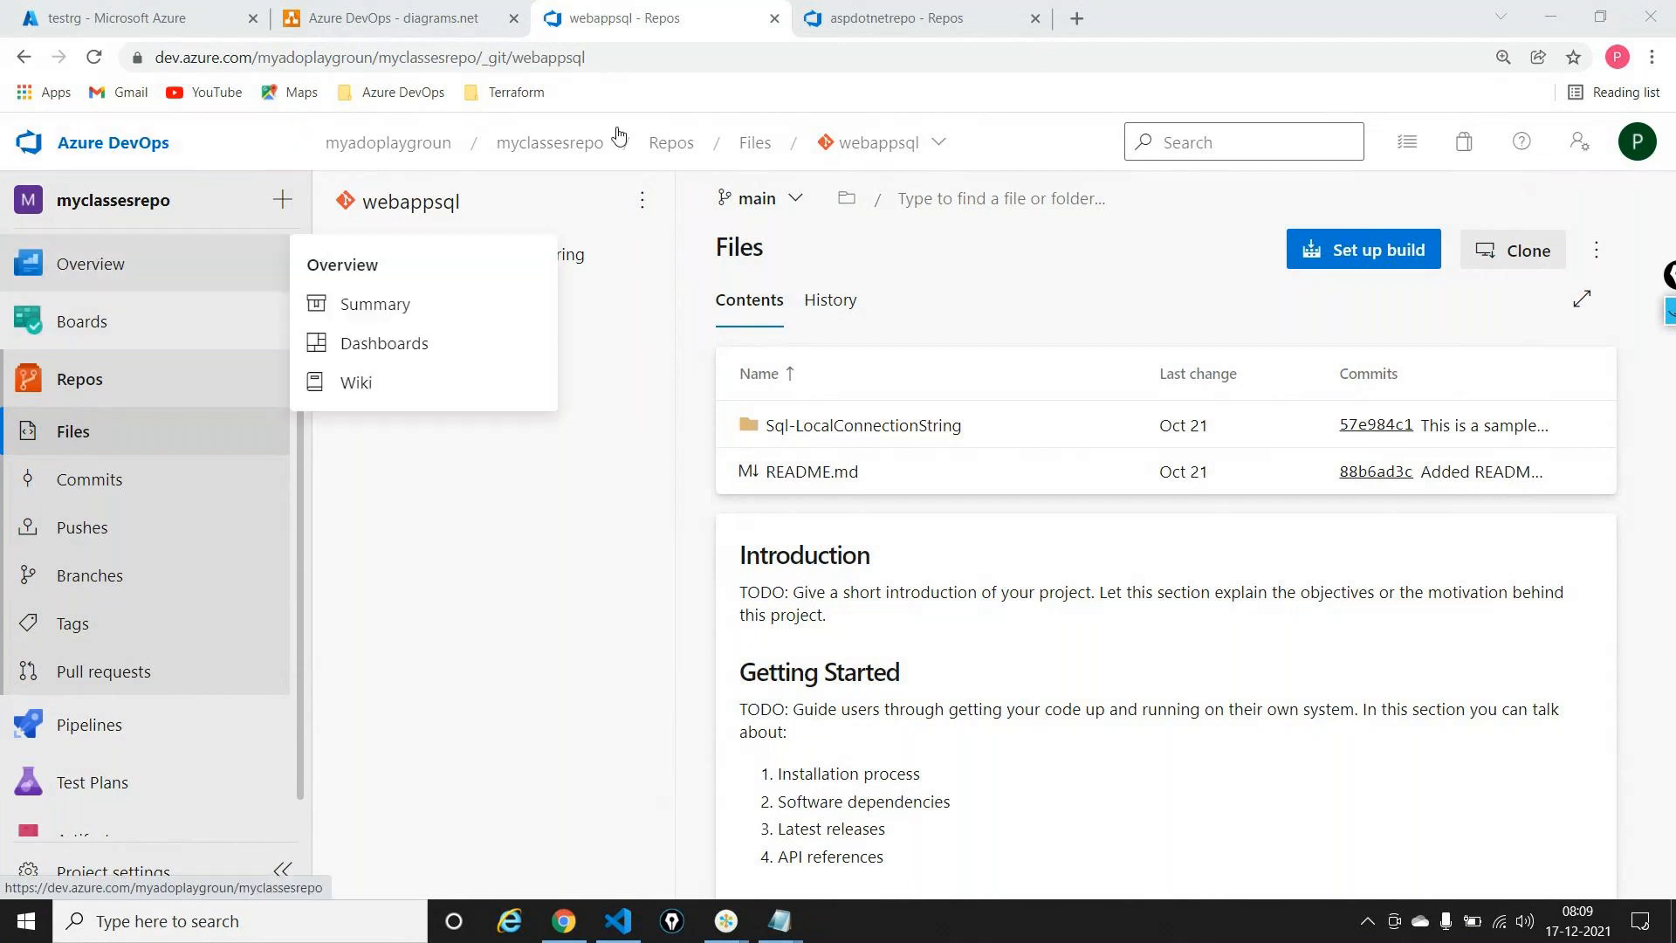
Step: Switch between the aspdotnetrepo and webappsql tabs, ending on webappsql's Files page
left_click(943, 22)
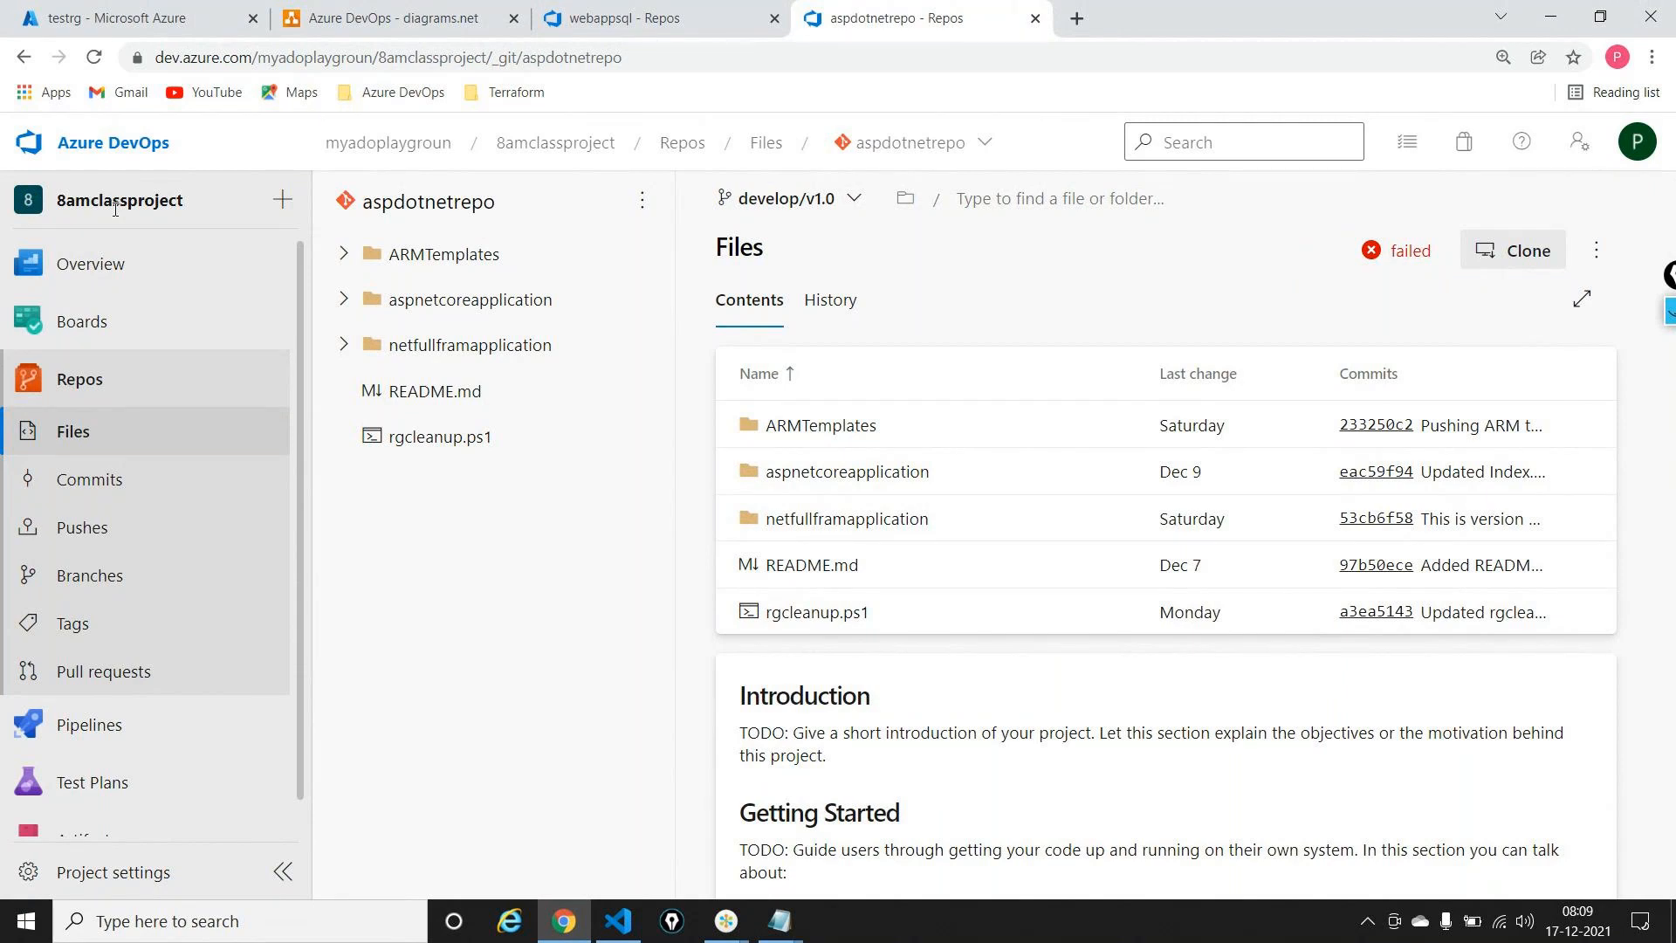
key("alt+Tab")
key("alt+Tab")
key("alt+Tab")
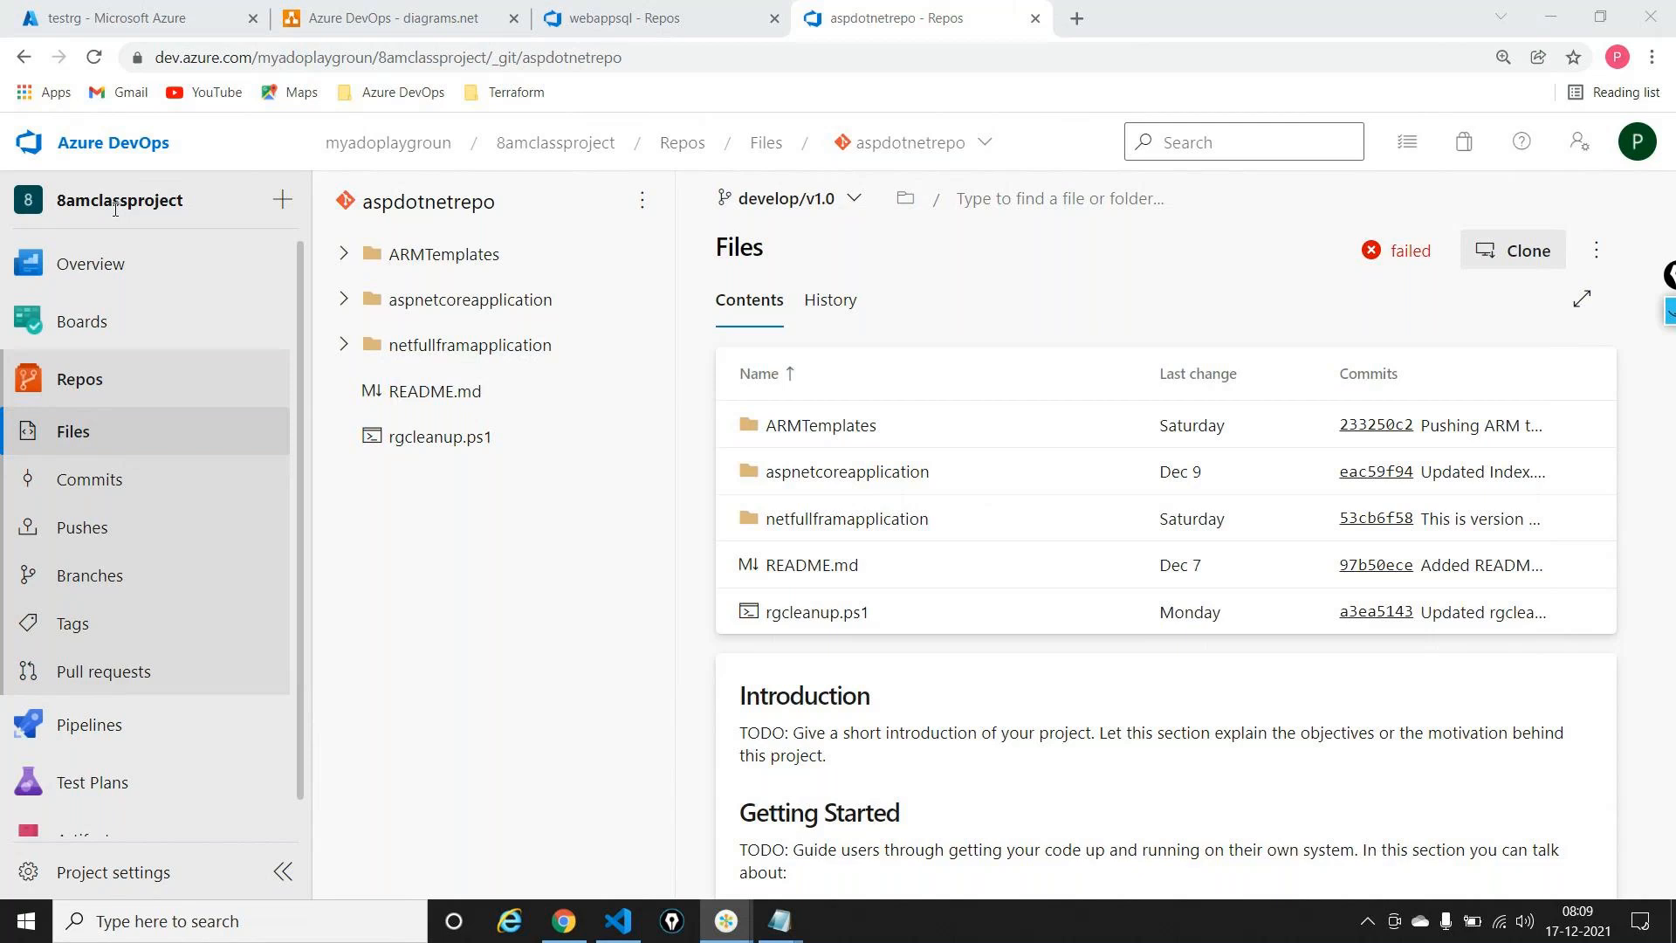
left_click(115, 209)
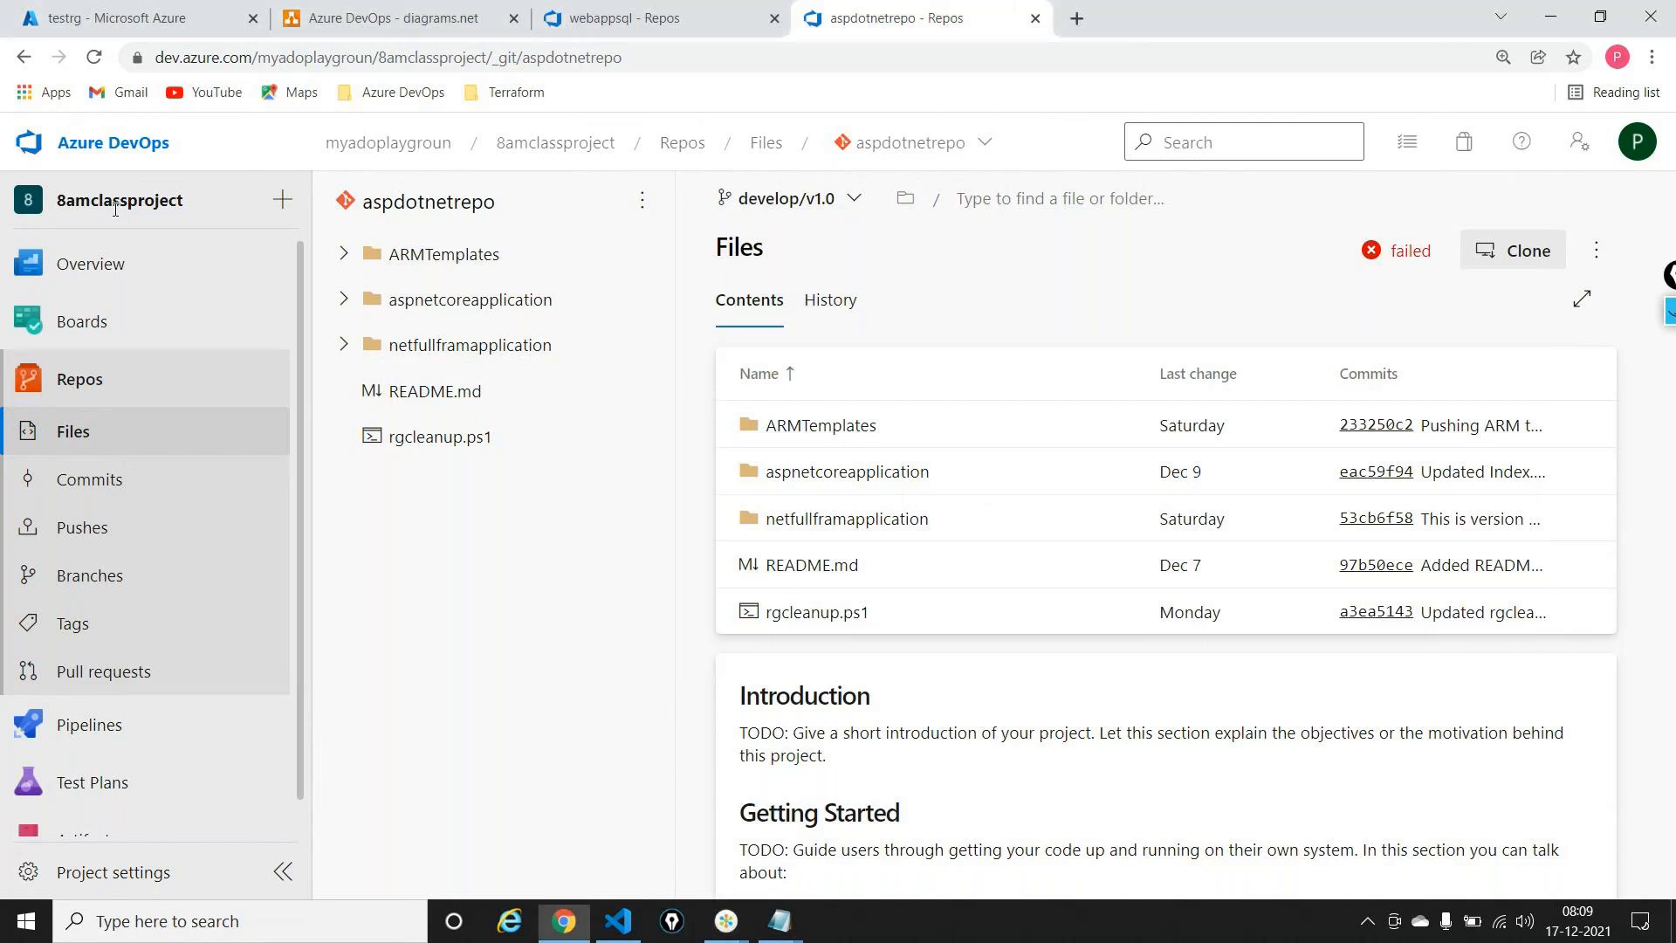
left_click(659, 11)
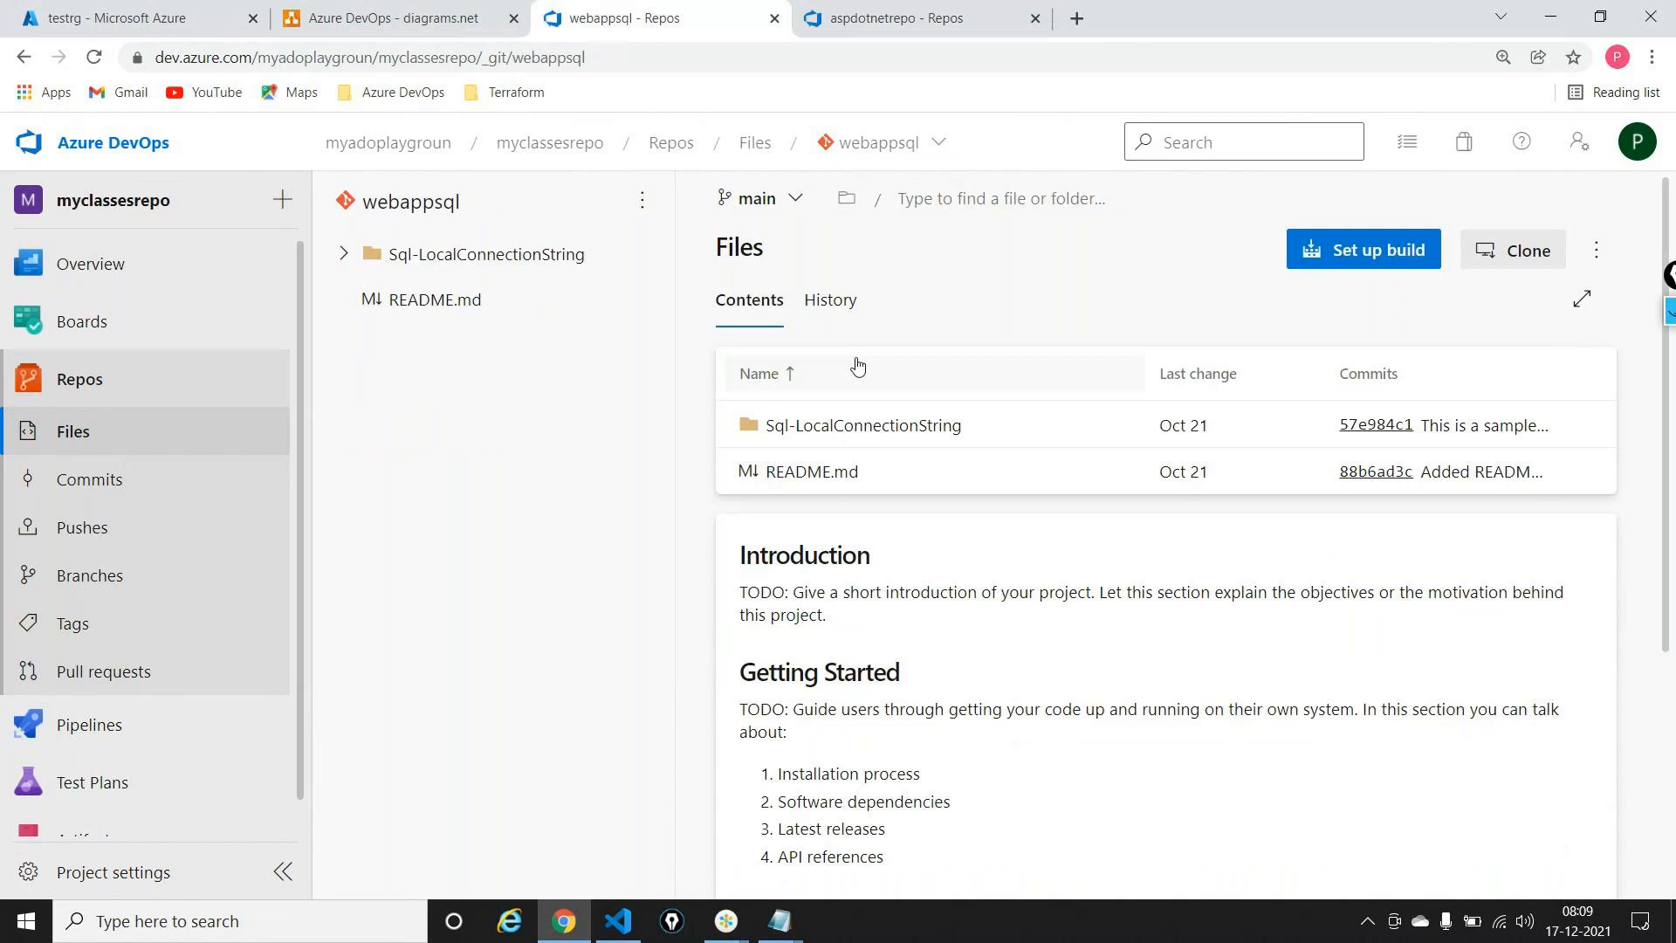
left_click(855, 22)
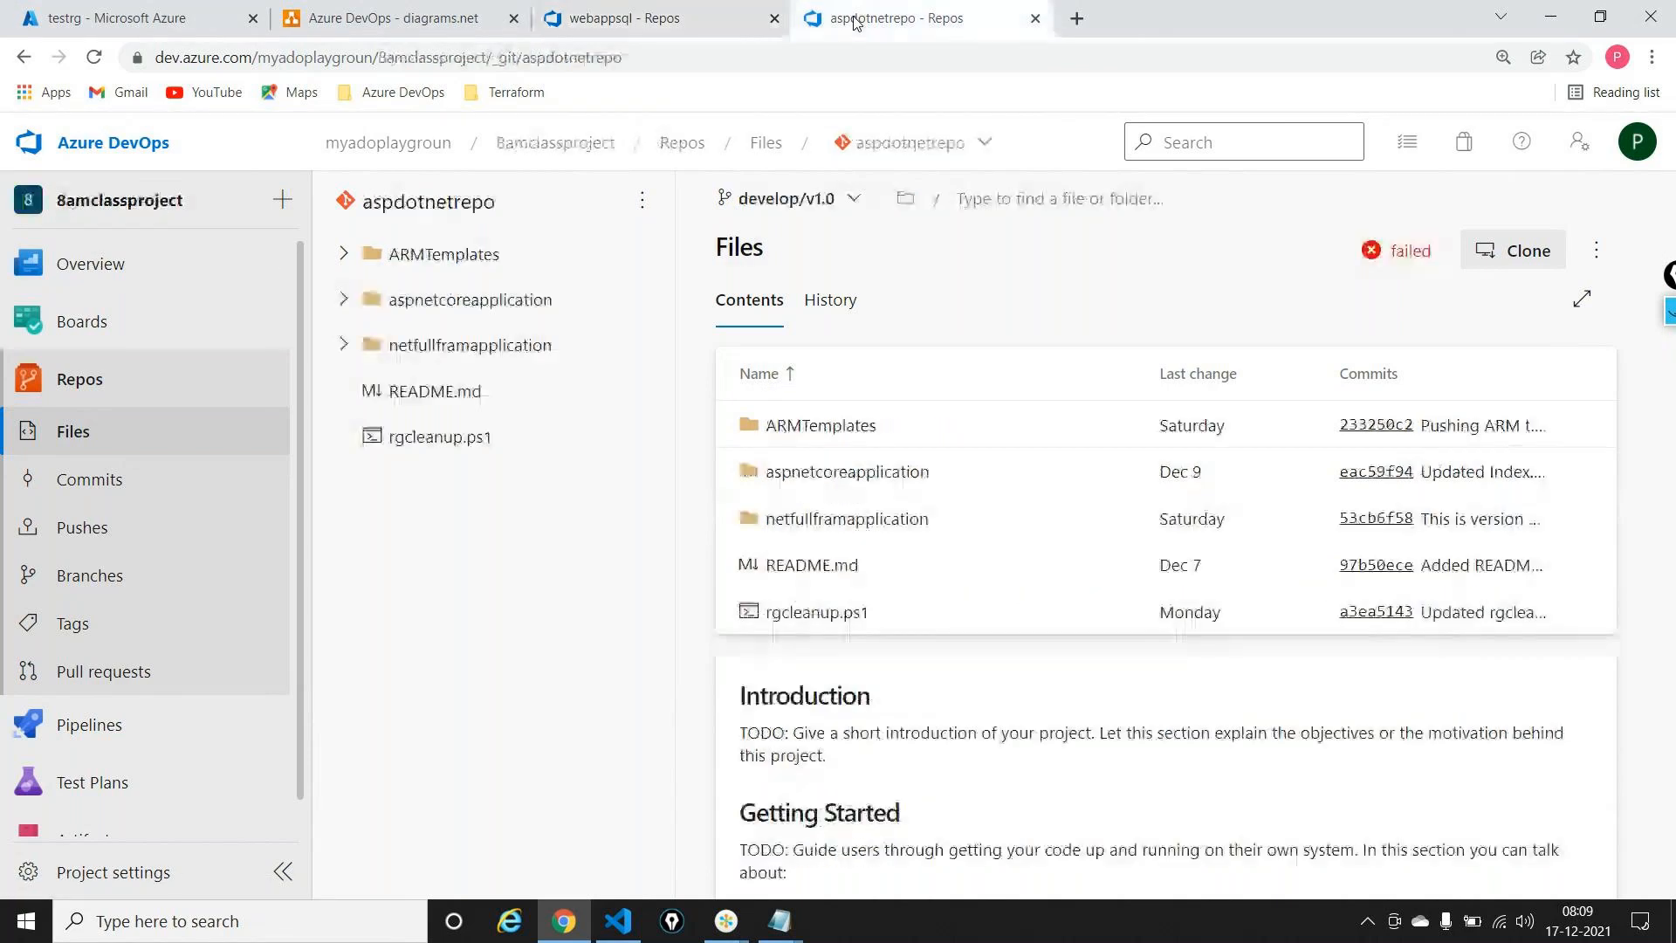
left_click(738, 13)
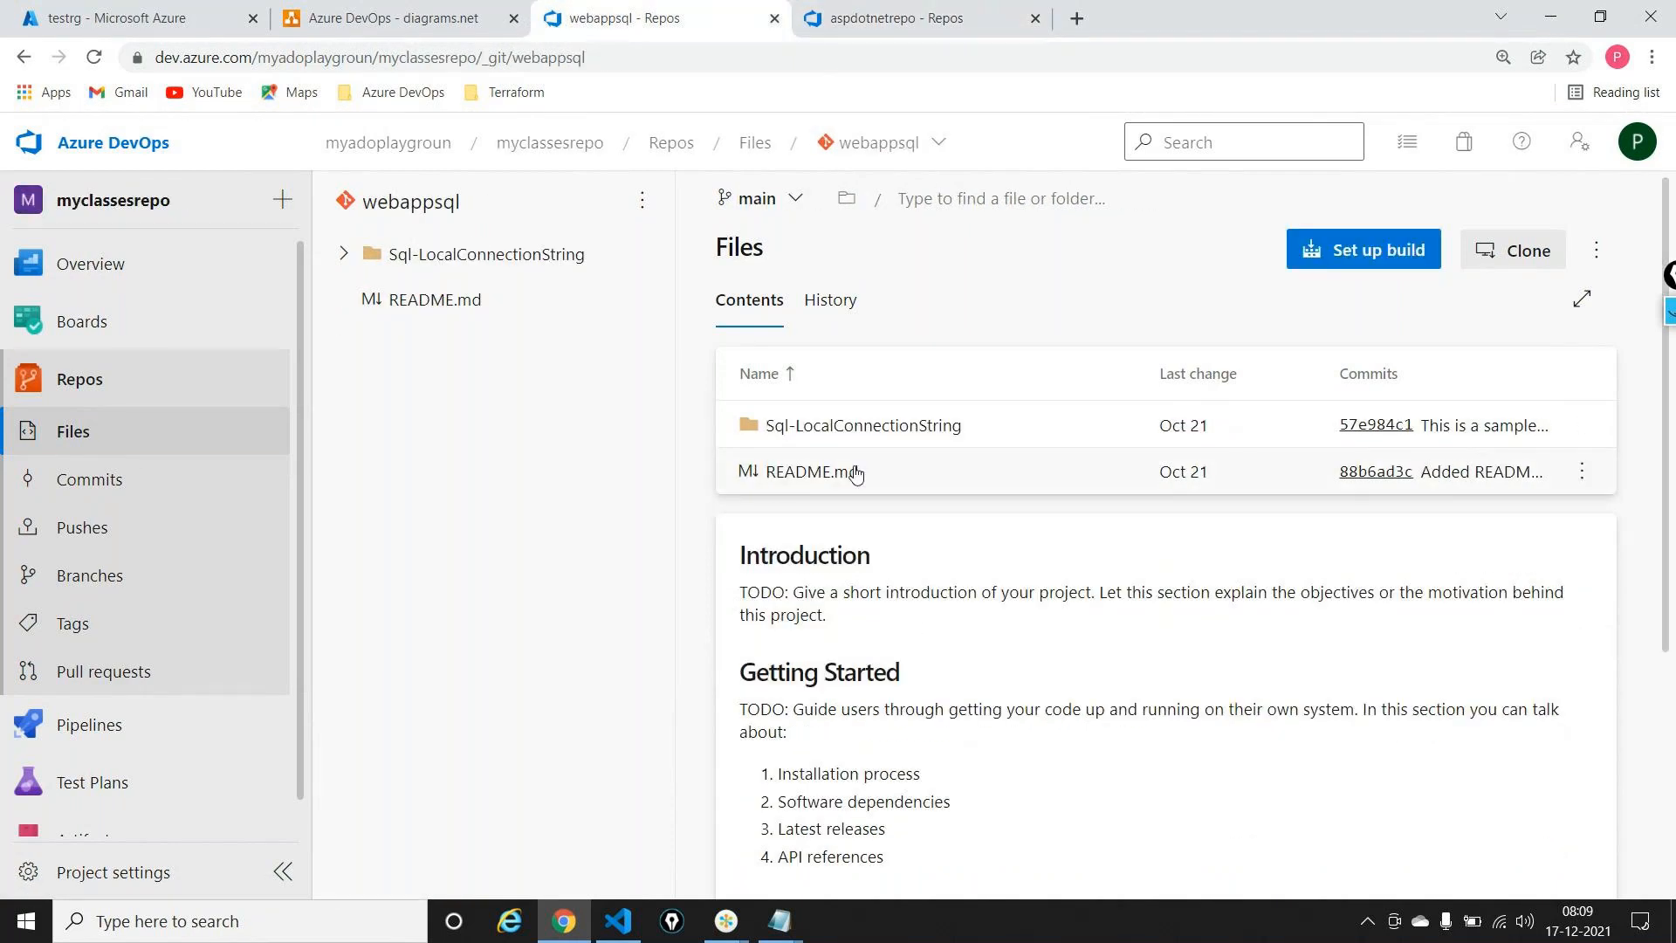
key("F10")
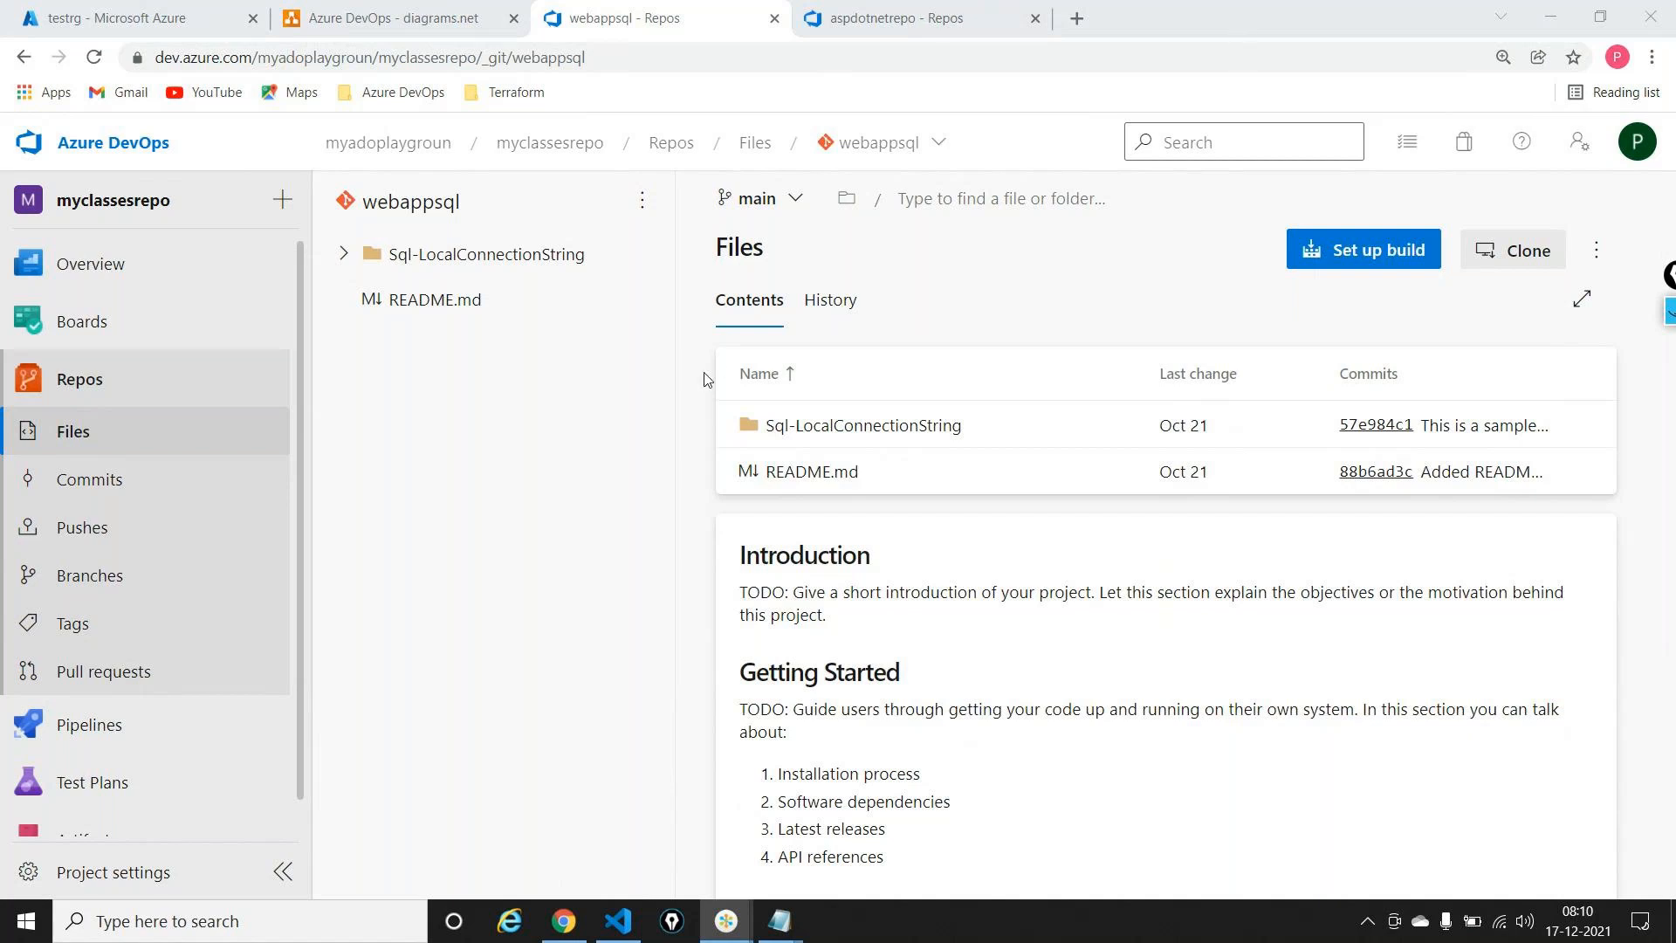
left_click(843, 11)
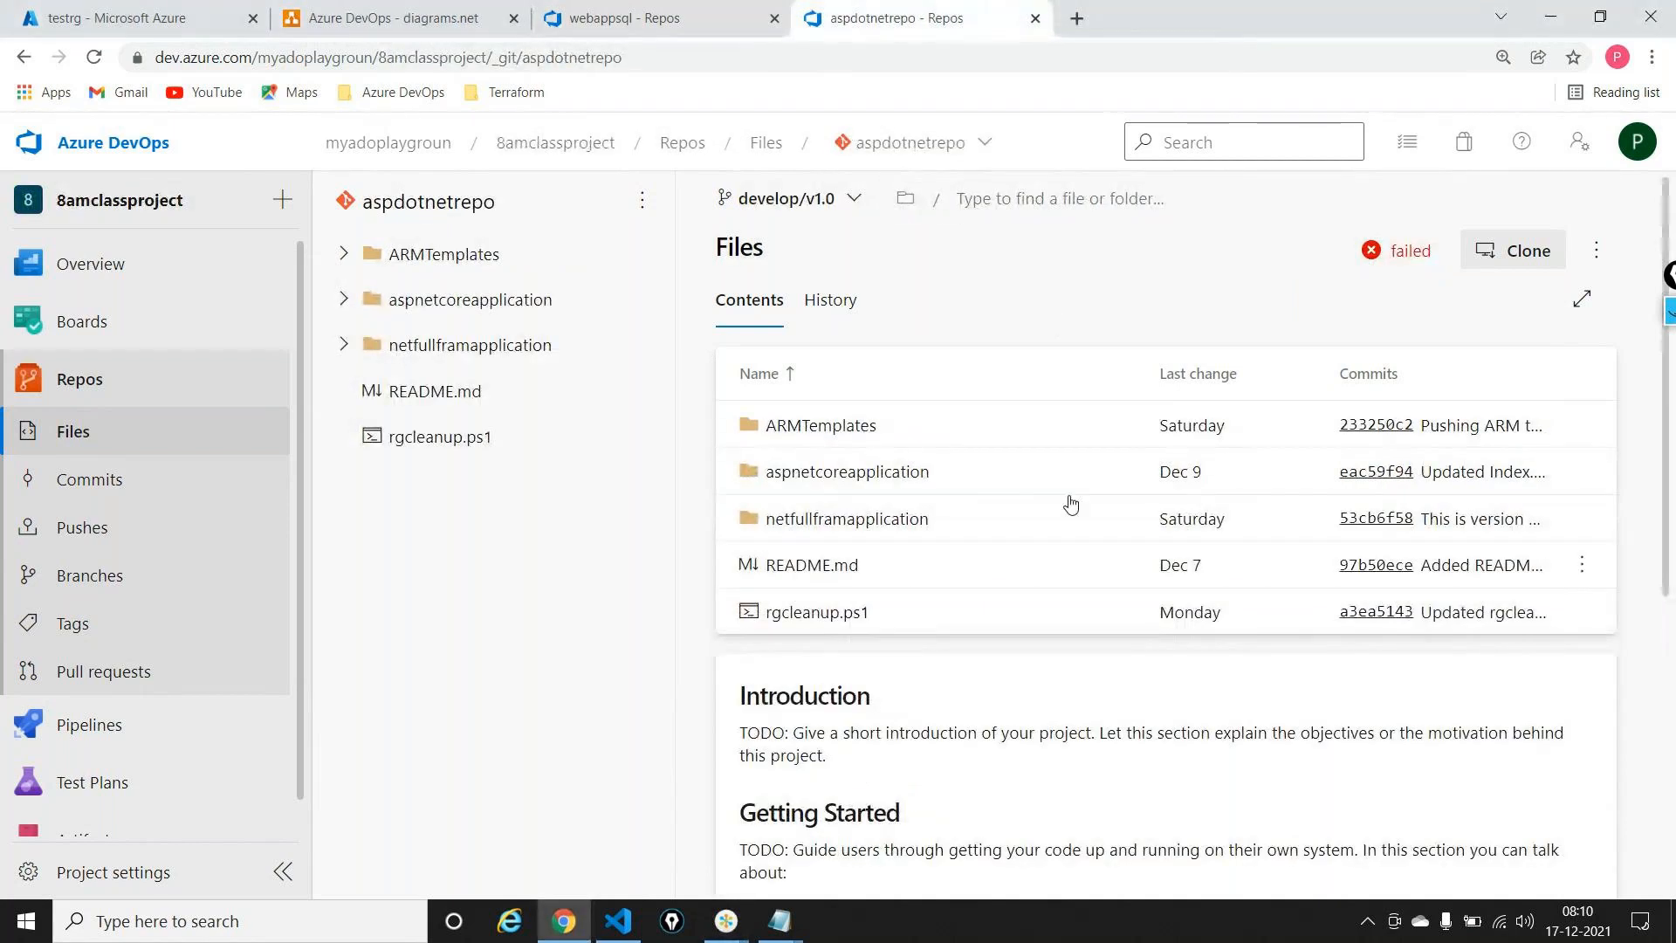
left_click(594, 10)
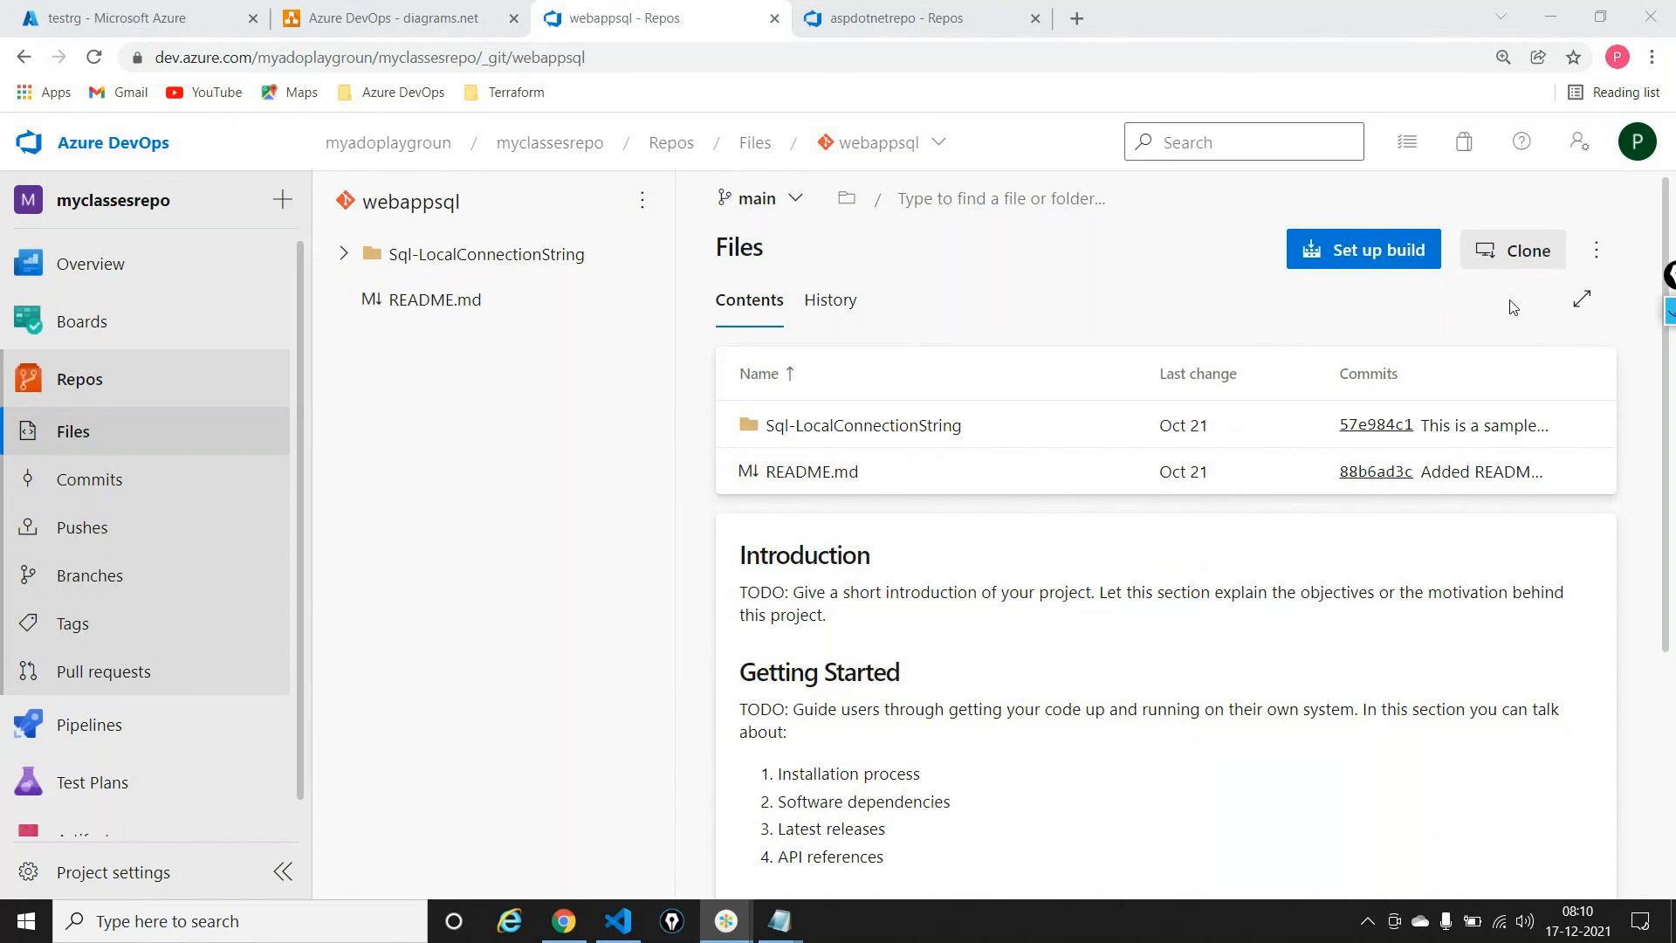
Step: Copy the webappsql repository's HTTPS clone URL
left_click(1516, 250)
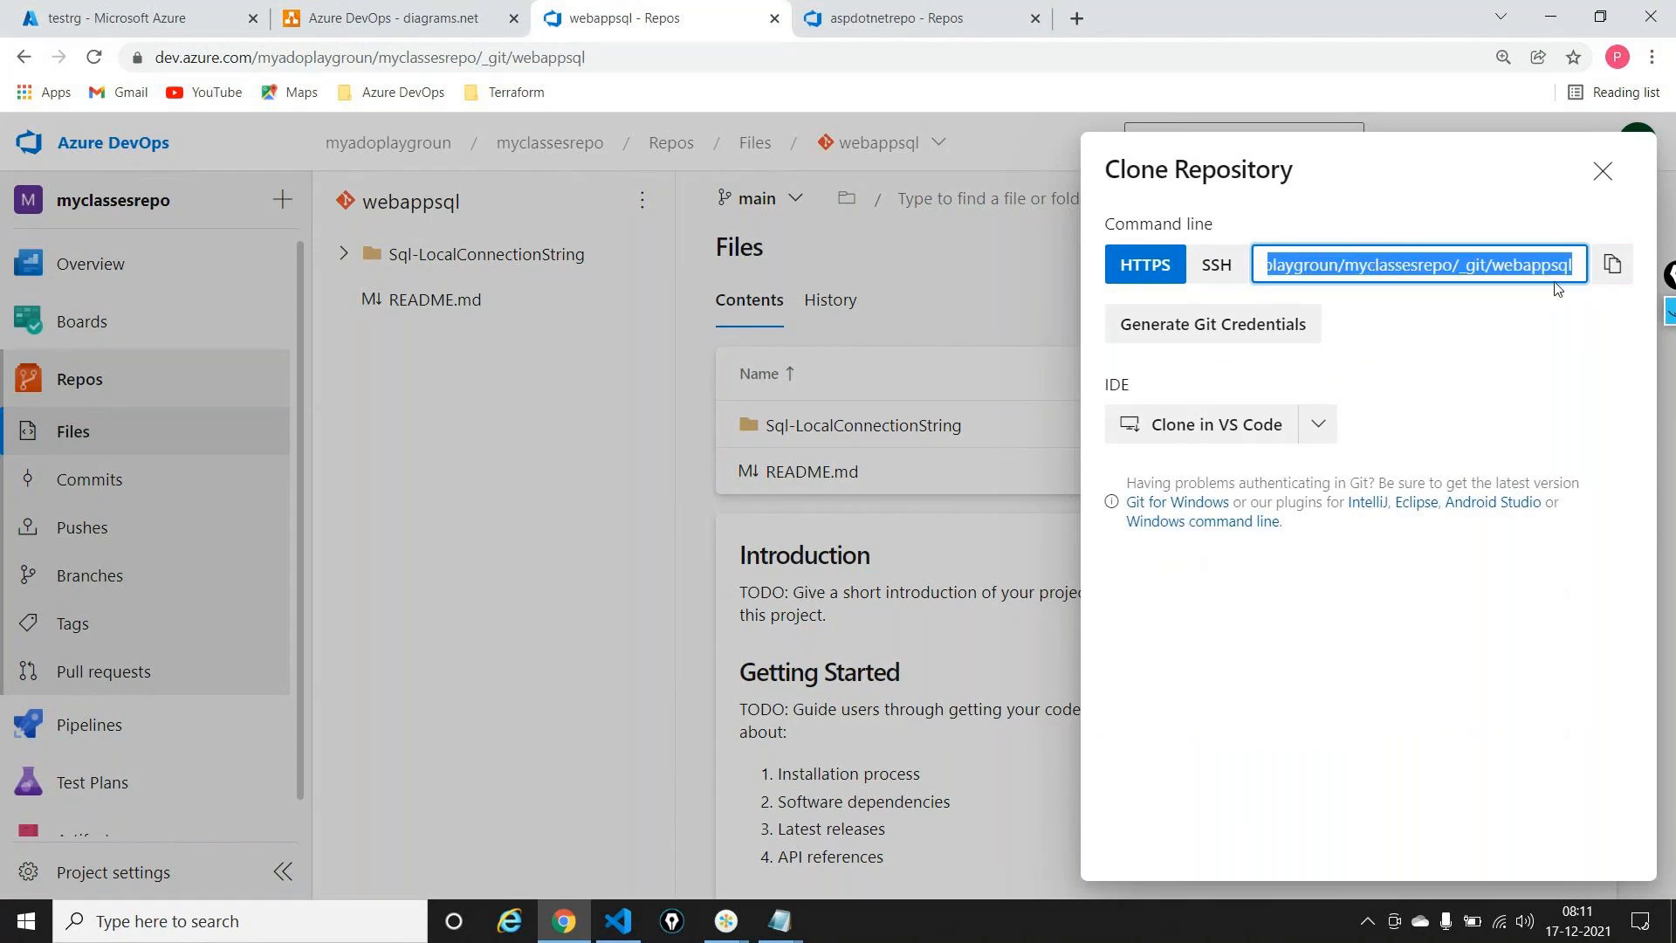
left_click(1615, 267)
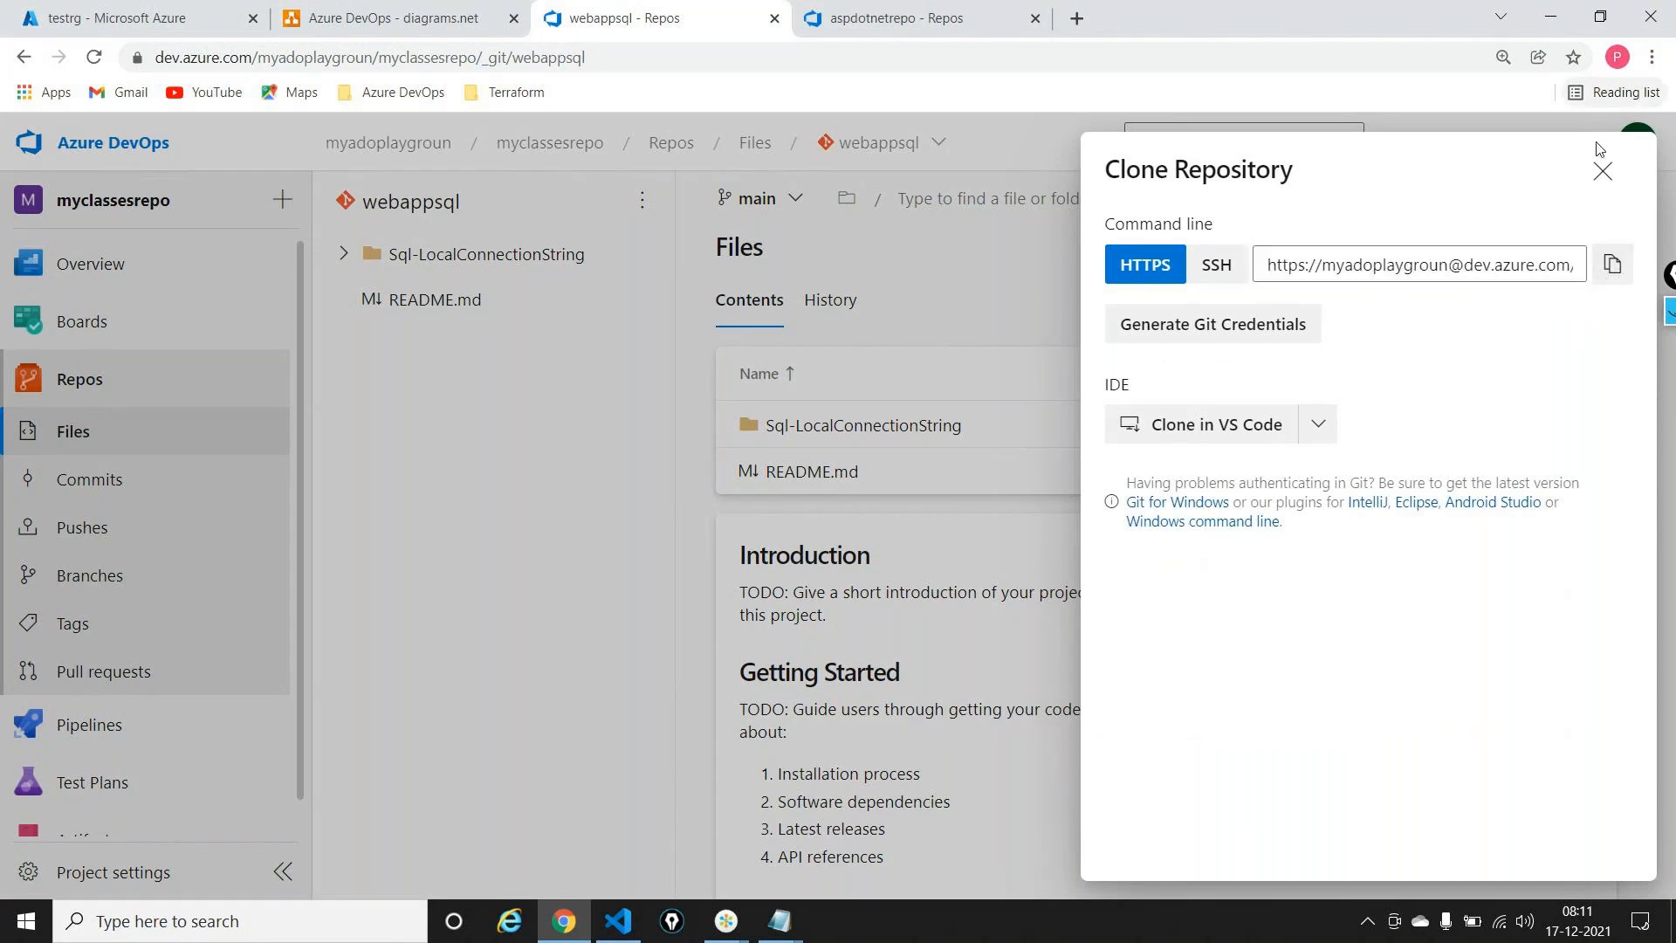
left_click(1602, 170)
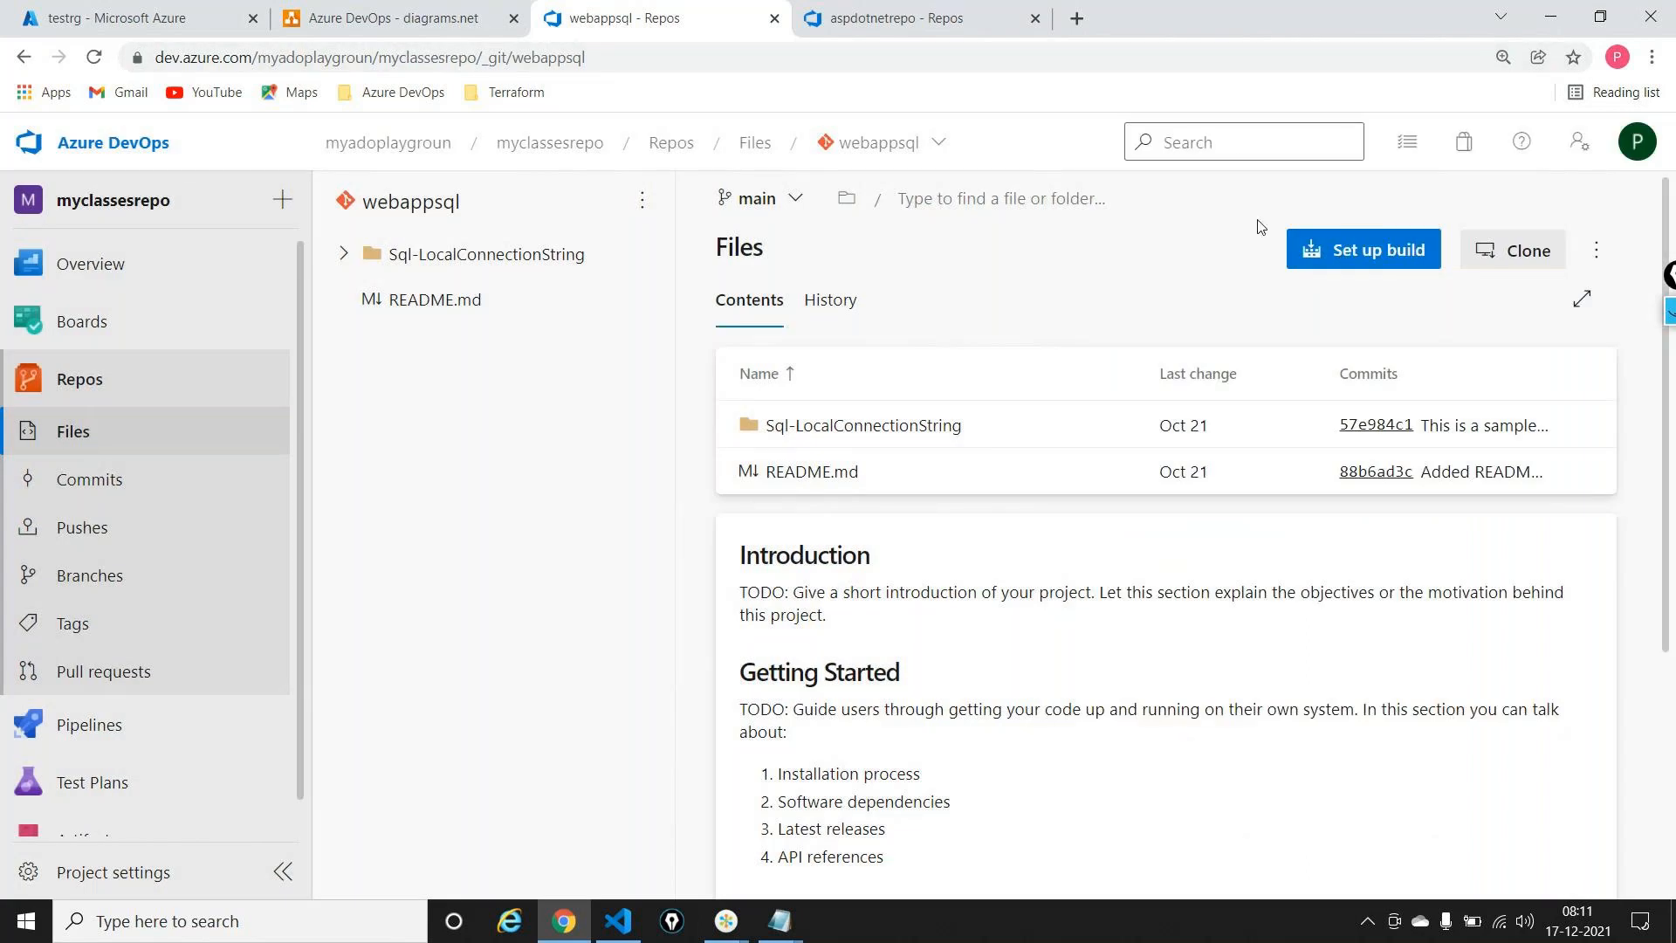
left_click(1559, 276)
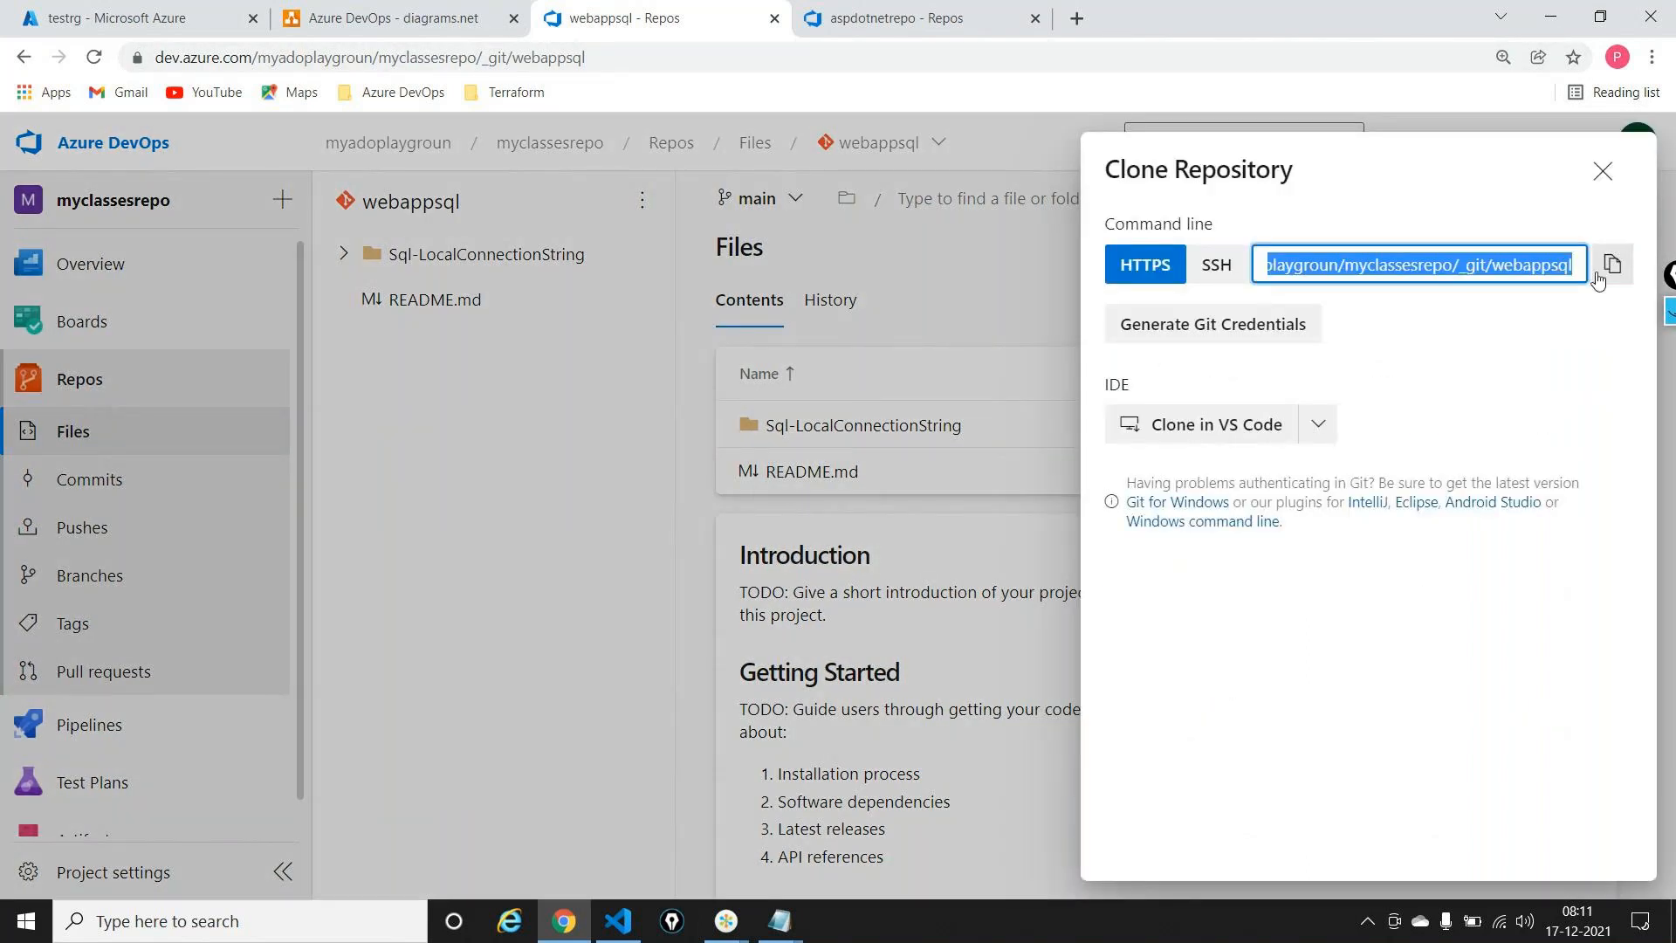
Step: Import the copied URL into 8amclassproject as repository 'webappsqlconnection'
left_click(938, 18)
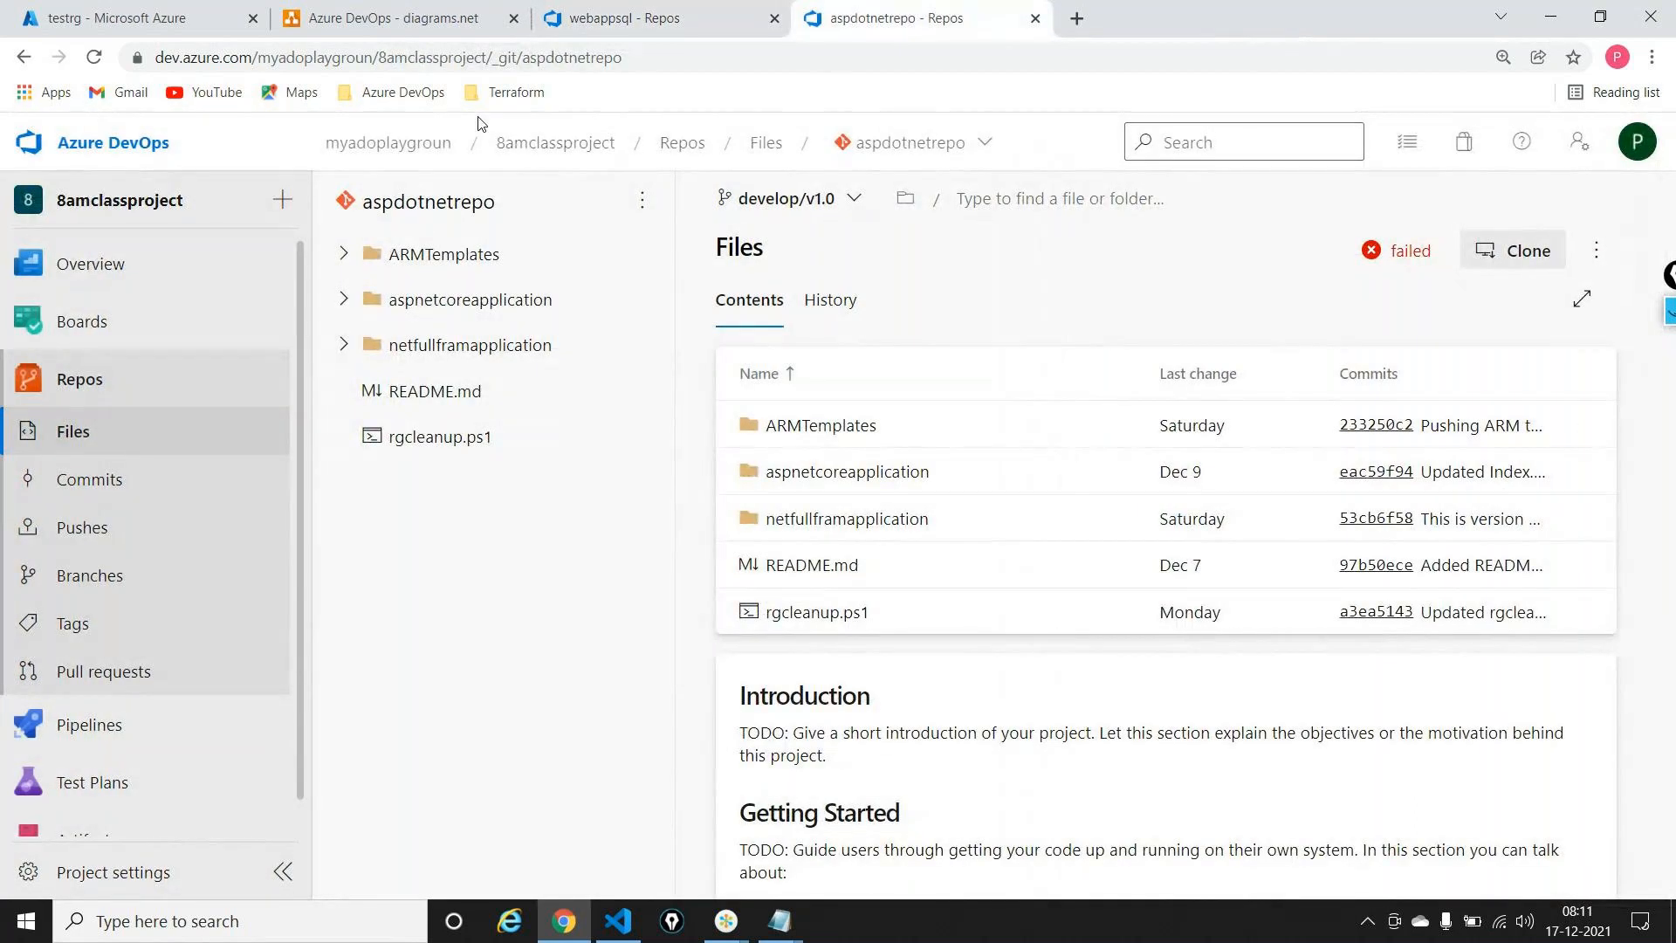
left_click(877, 141)
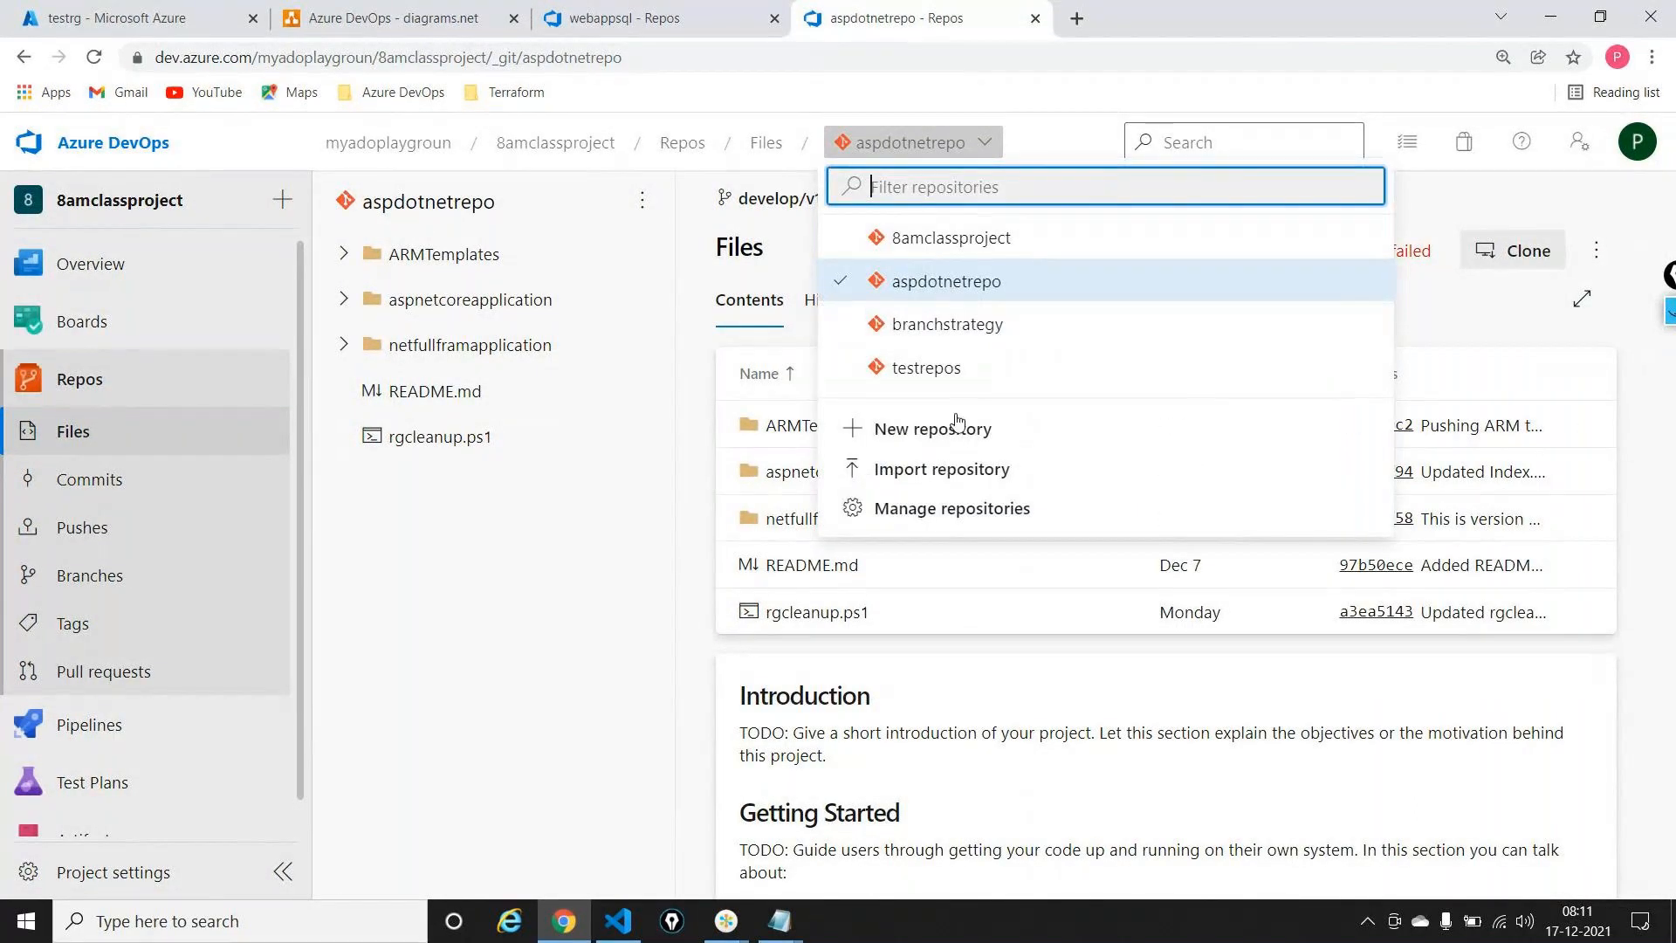
left_click(933, 478)
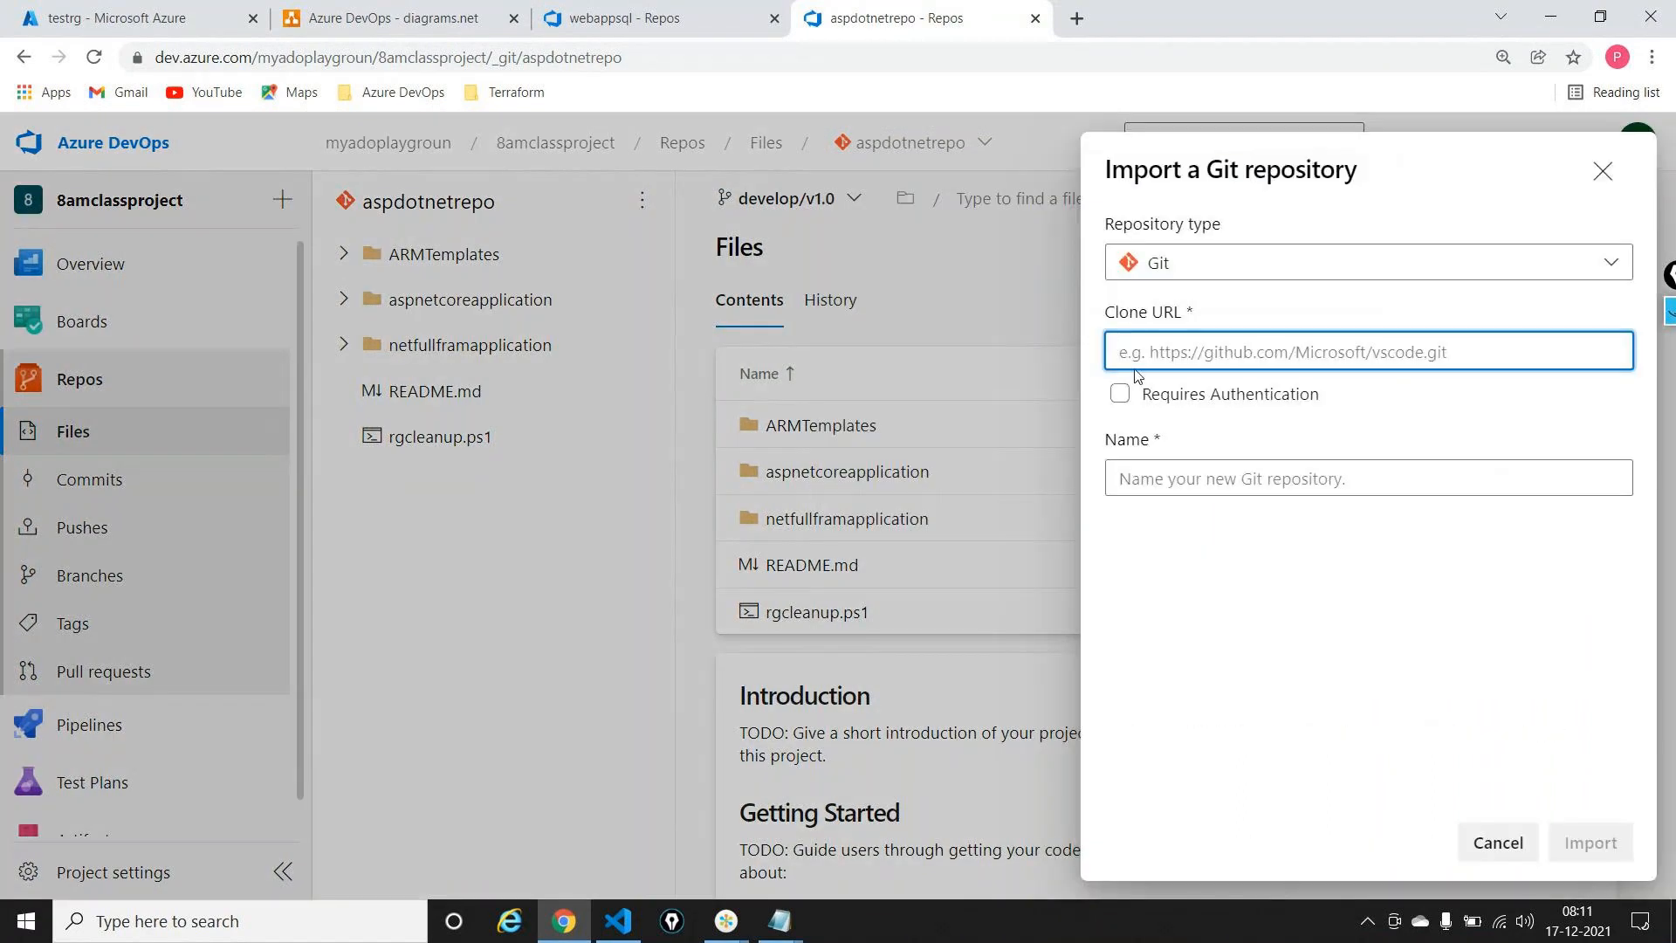
key("ctrl+v")
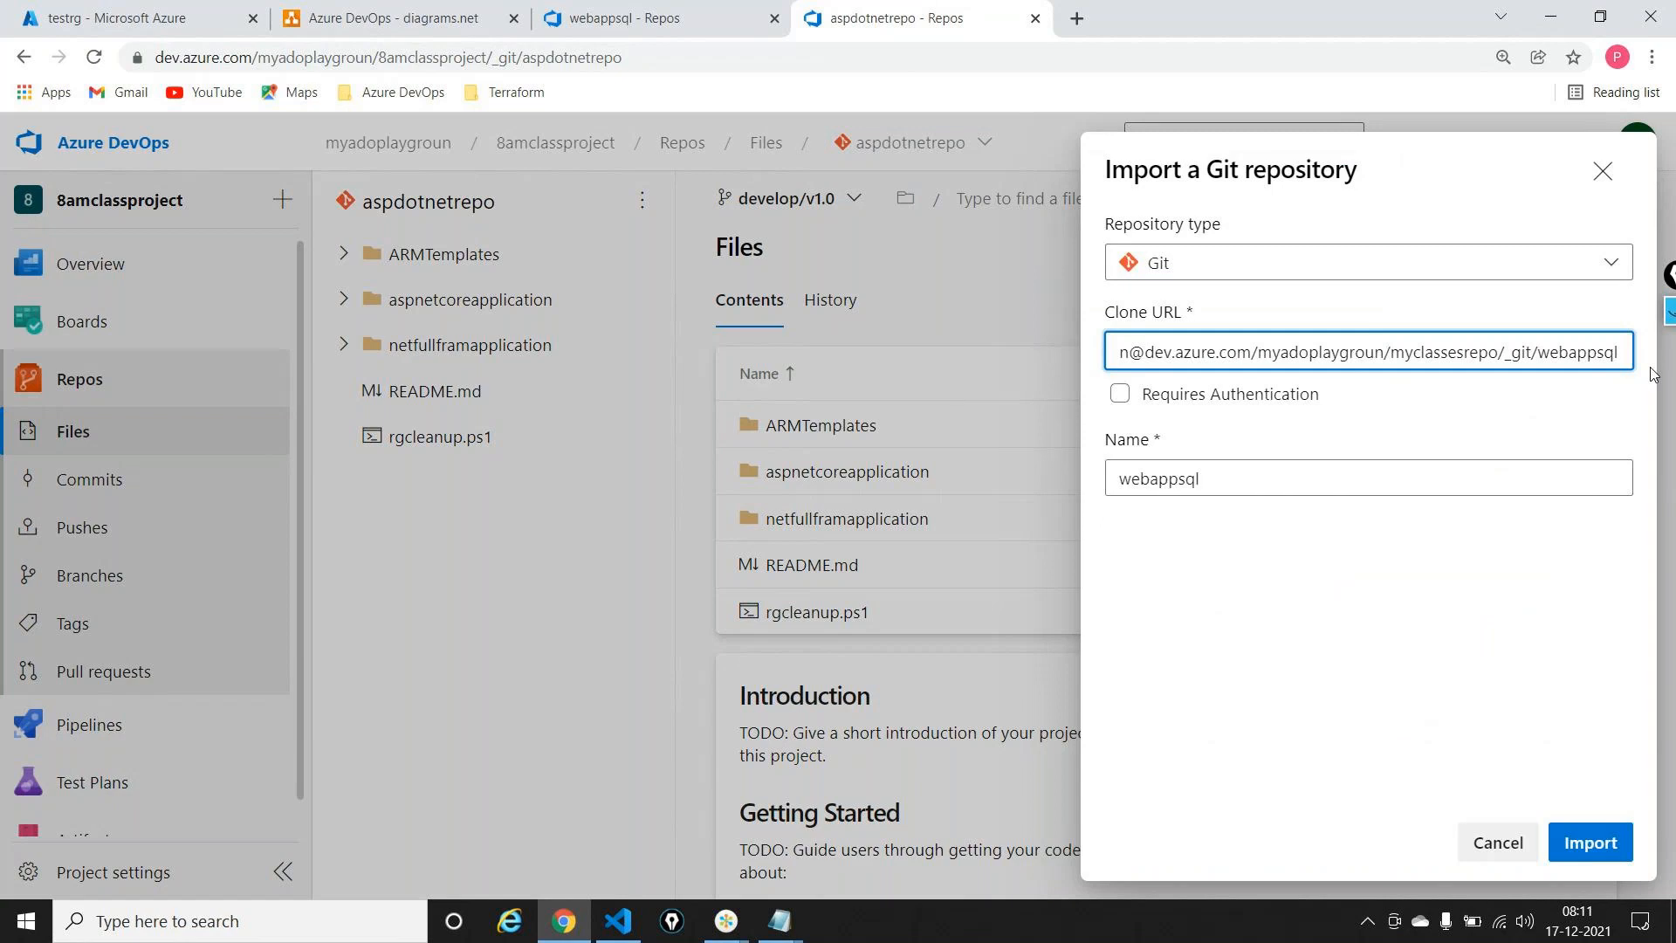
key("Left")
key("Left")
key("Left")
key("Left")
key("Left")
key("Left")
key("Left")
key("Left")
key("Left")
key("Left")
key("Left")
key("Left")
key("Left")
key("Left")
key("Left")
key("Left")
key("Left")
key("Left")
key("Left")
key("Left")
key("Left")
key("Left")
key("Left")
key("Left")
key("Left")
key("Left")
key("Left")
key("Left")
key("Left")
key("Left")
key("Left")
key("Left")
key("Left")
key("Left")
key("Left")
key("Left")
key("Left")
key("Left")
key("Left")
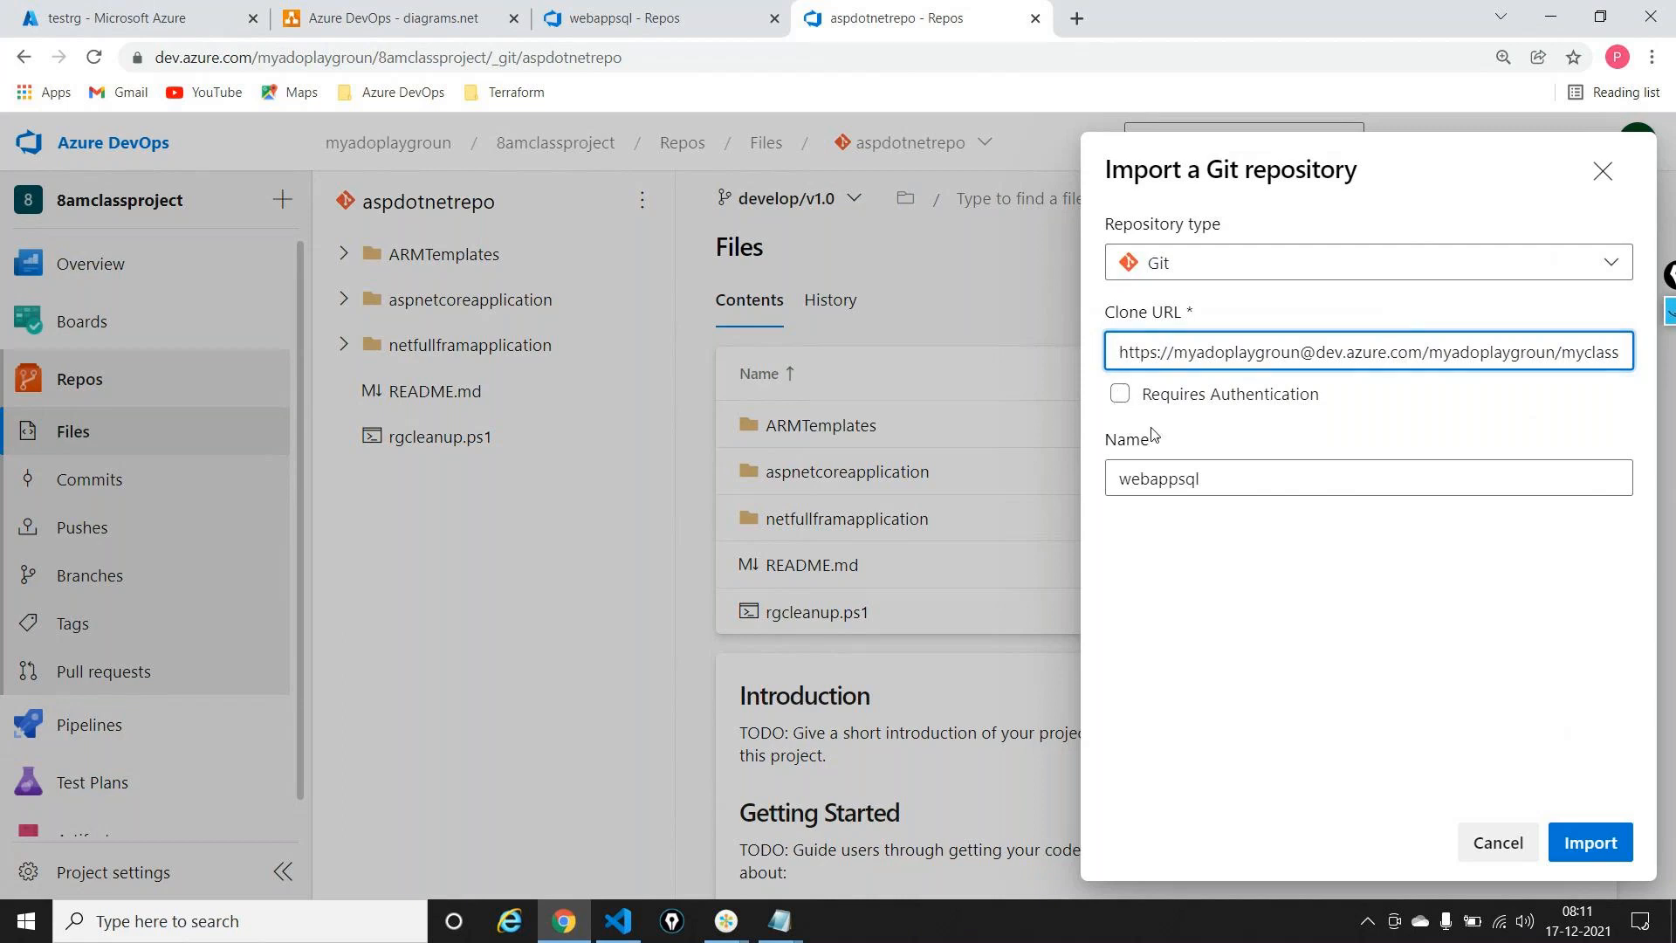
double_click(1213, 467)
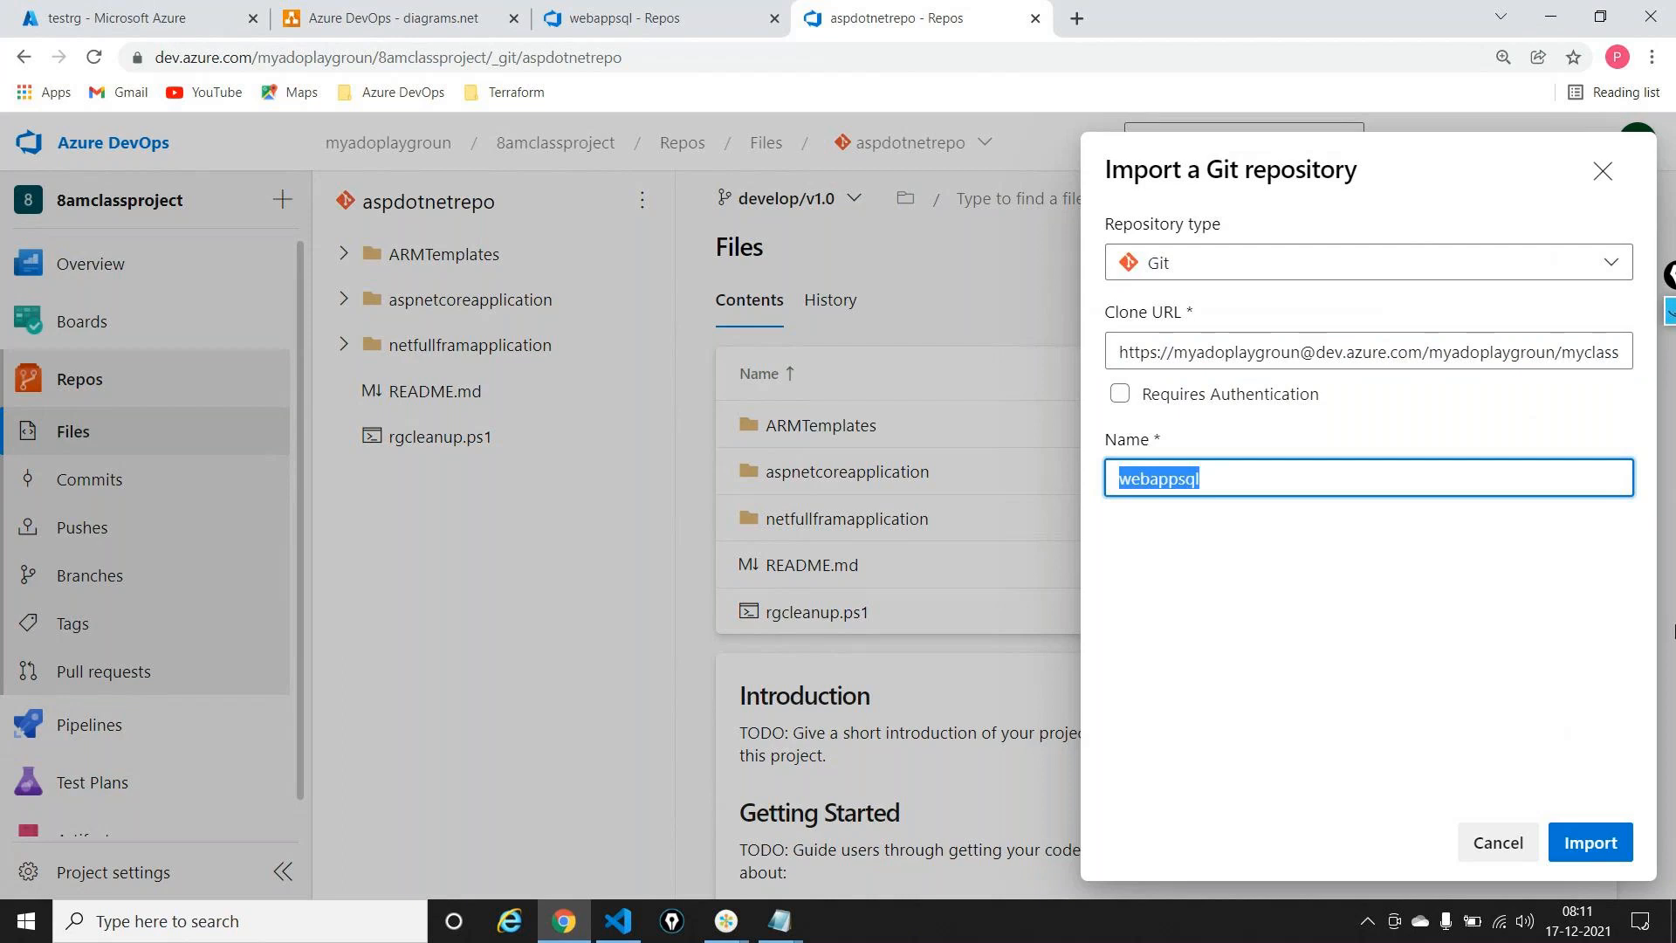
type("webapps")
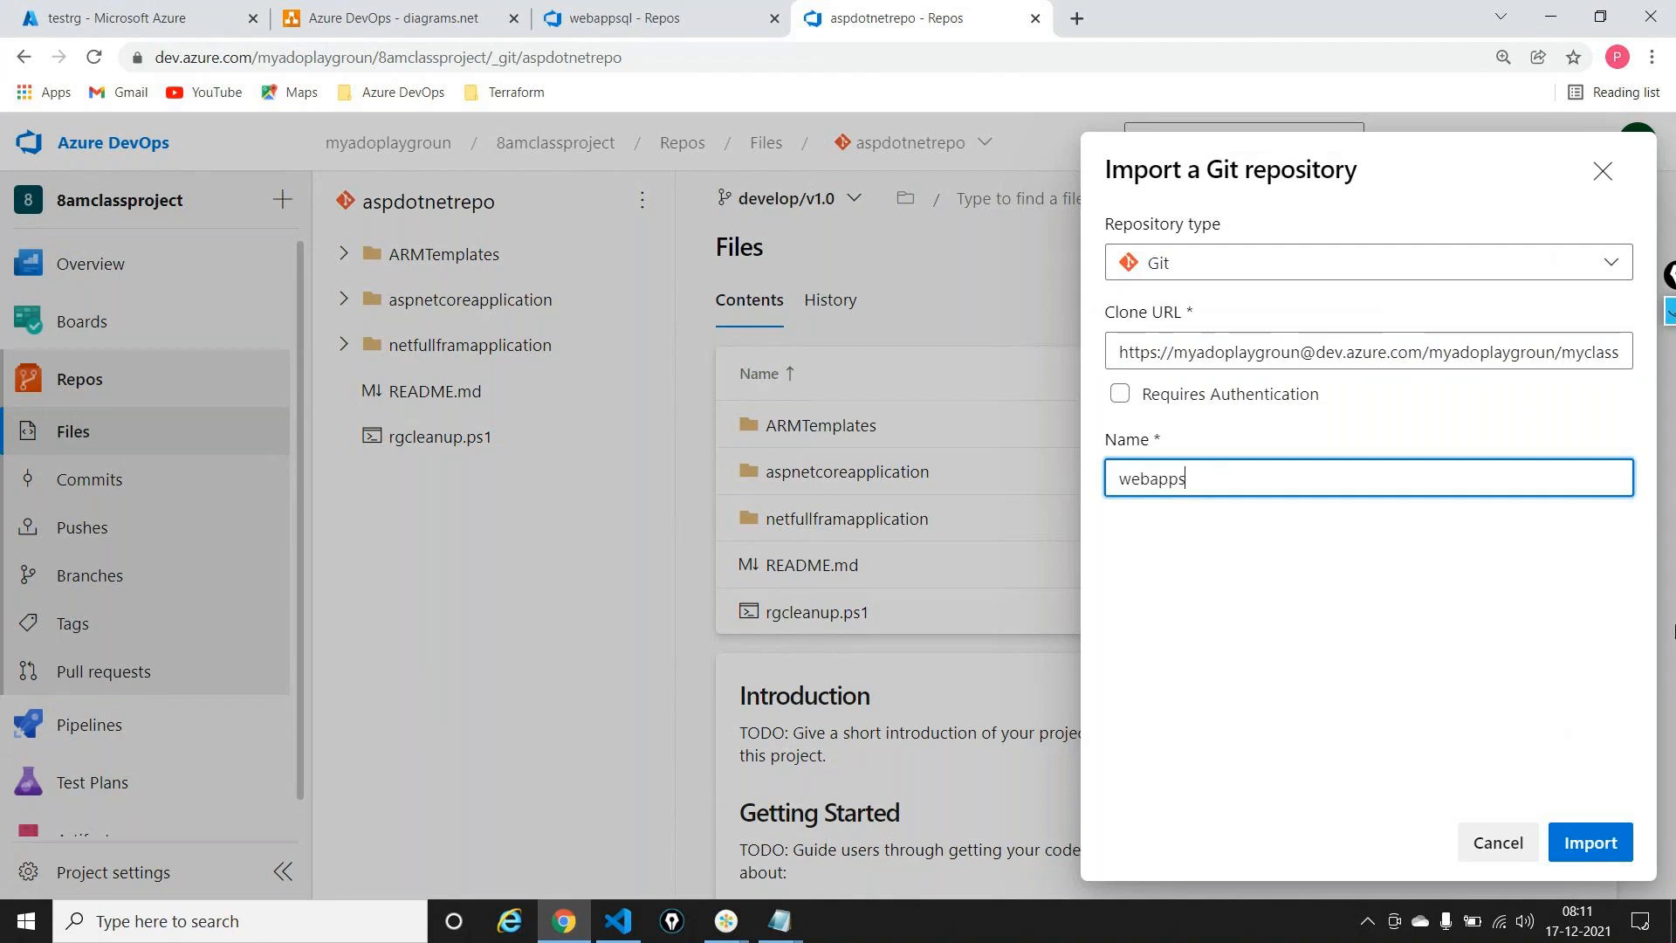
type("qlconnection")
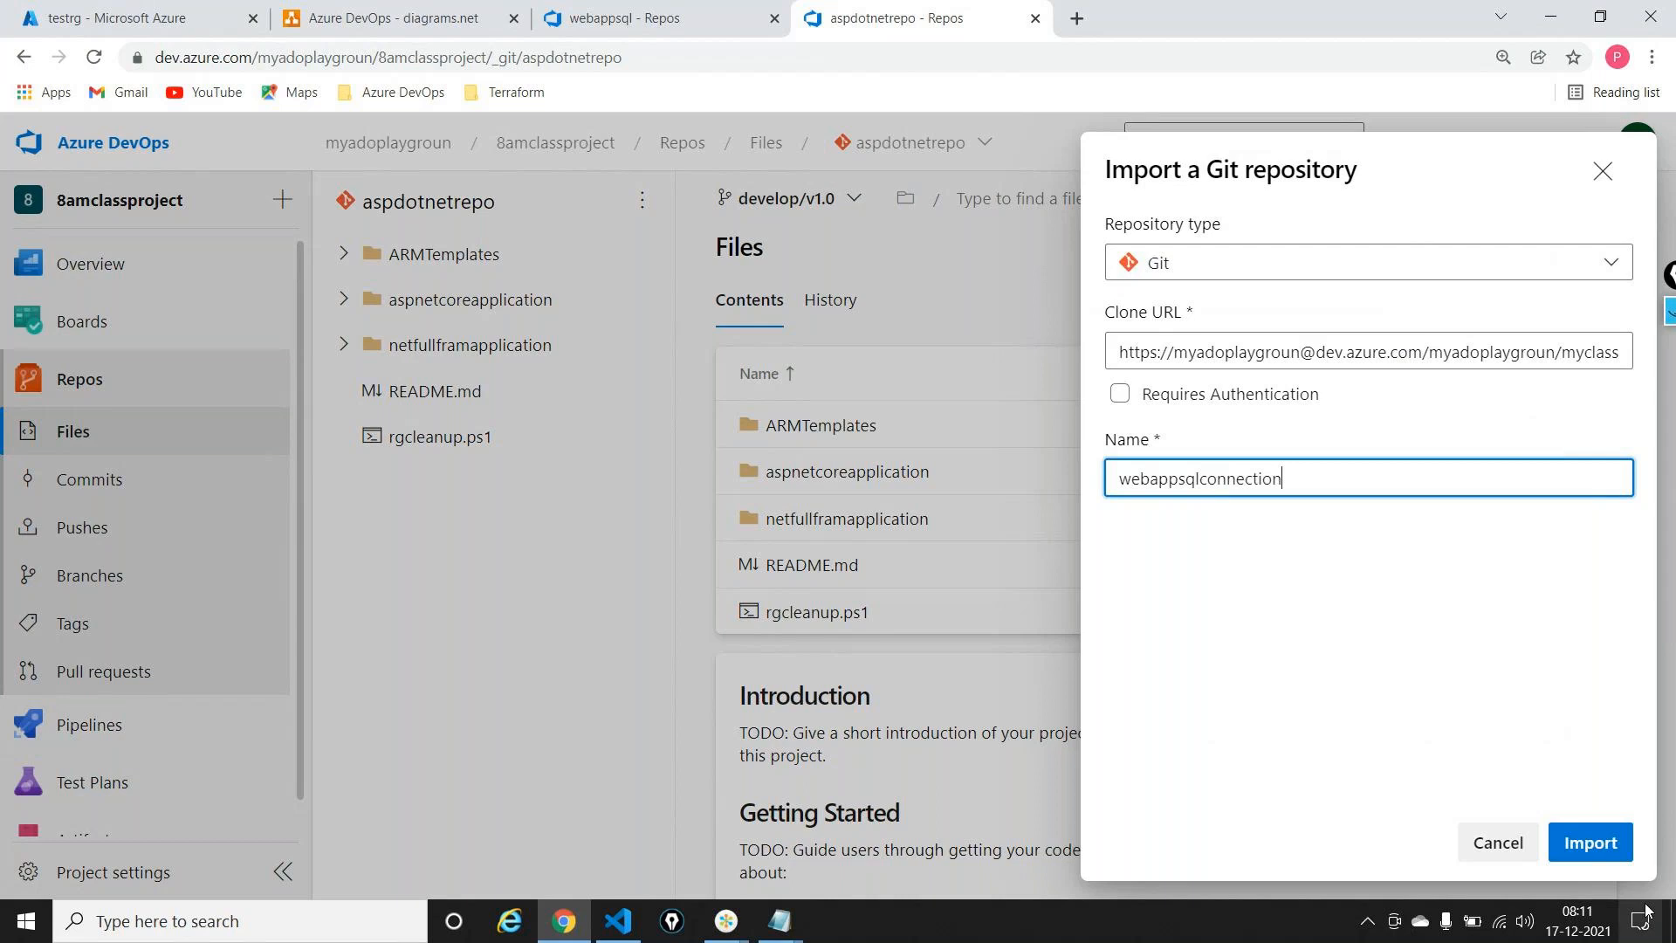
left_click(1603, 854)
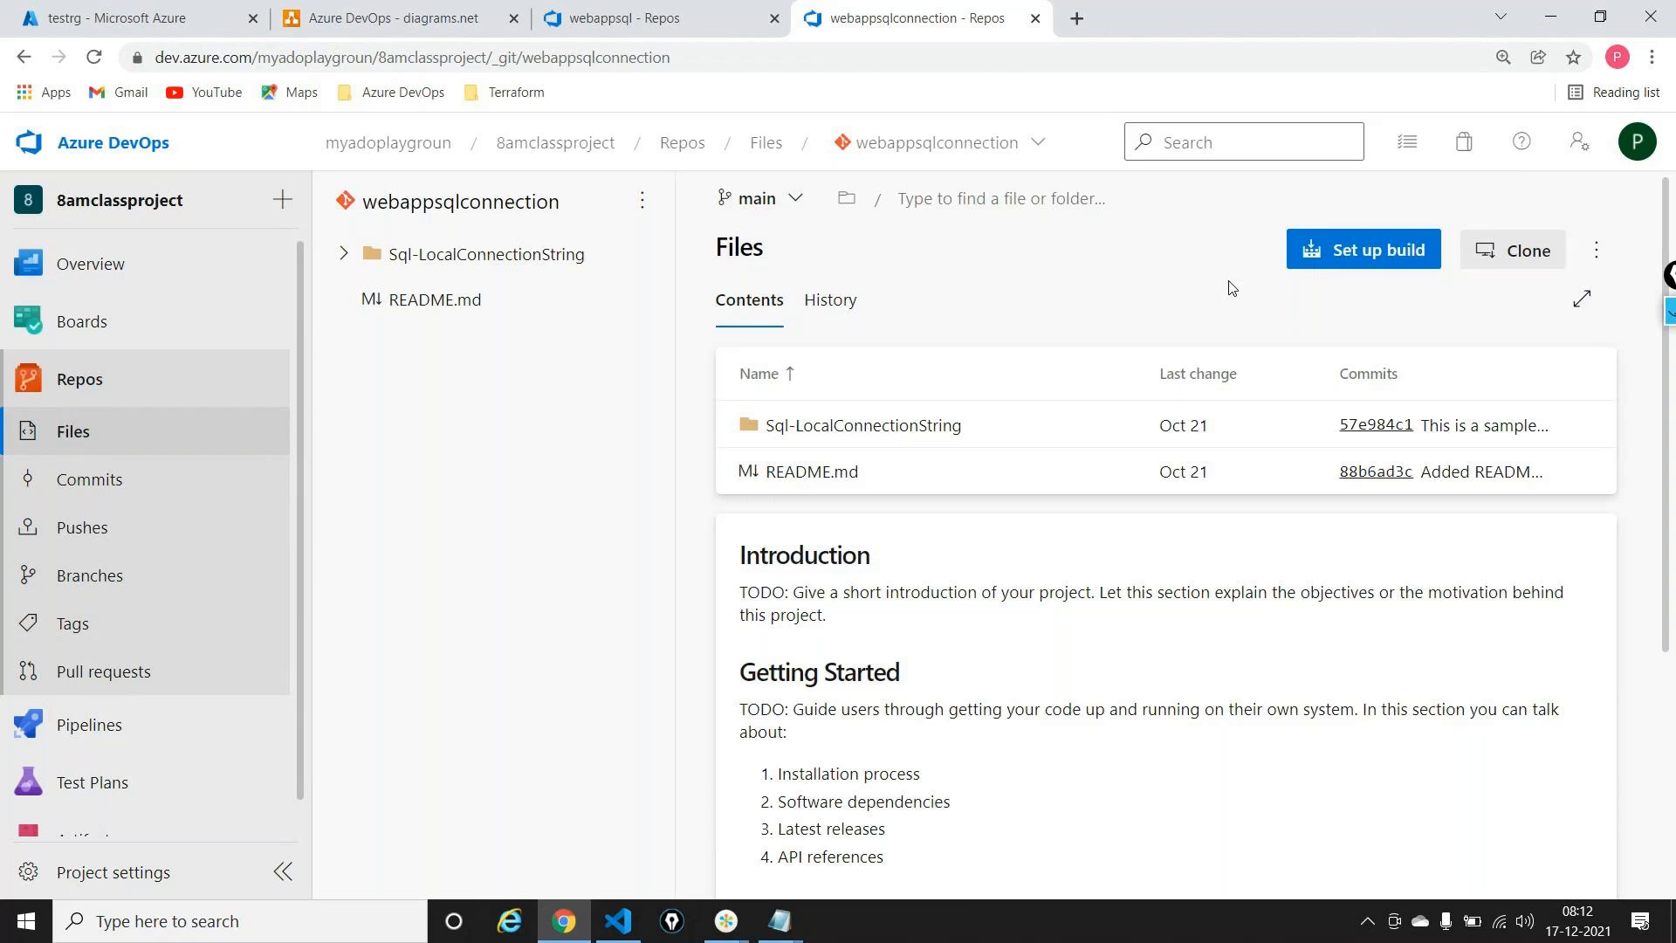
Step: Check the webappsqlconnection branch list, then close it
key("alt+Tab")
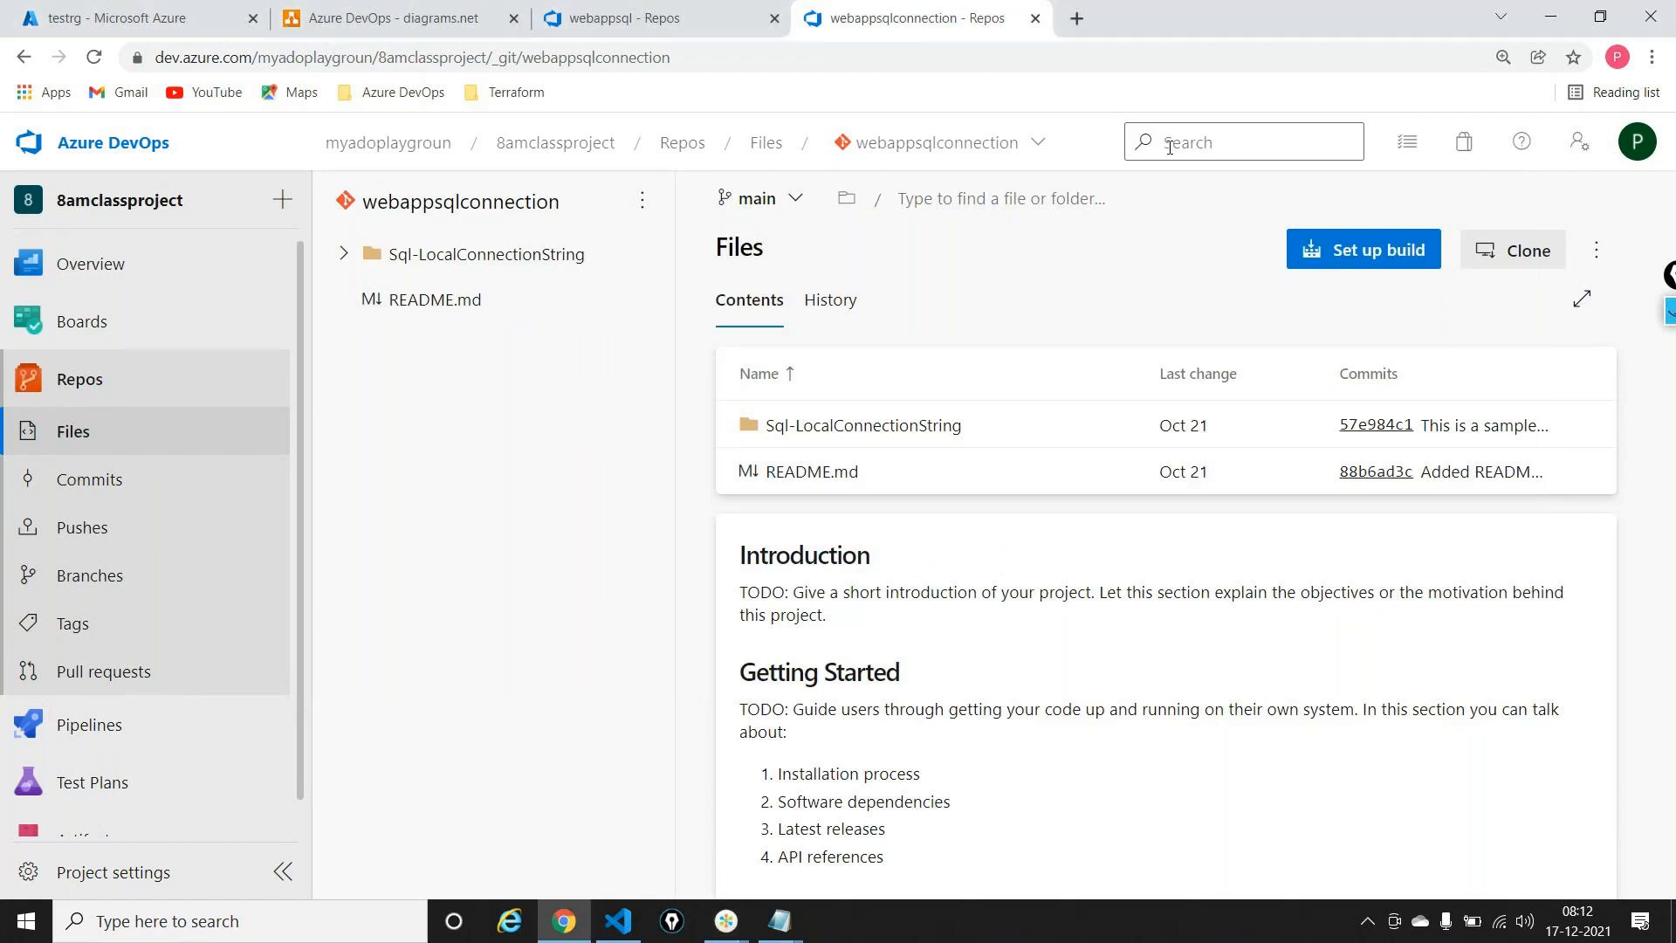
left_click(790, 197)
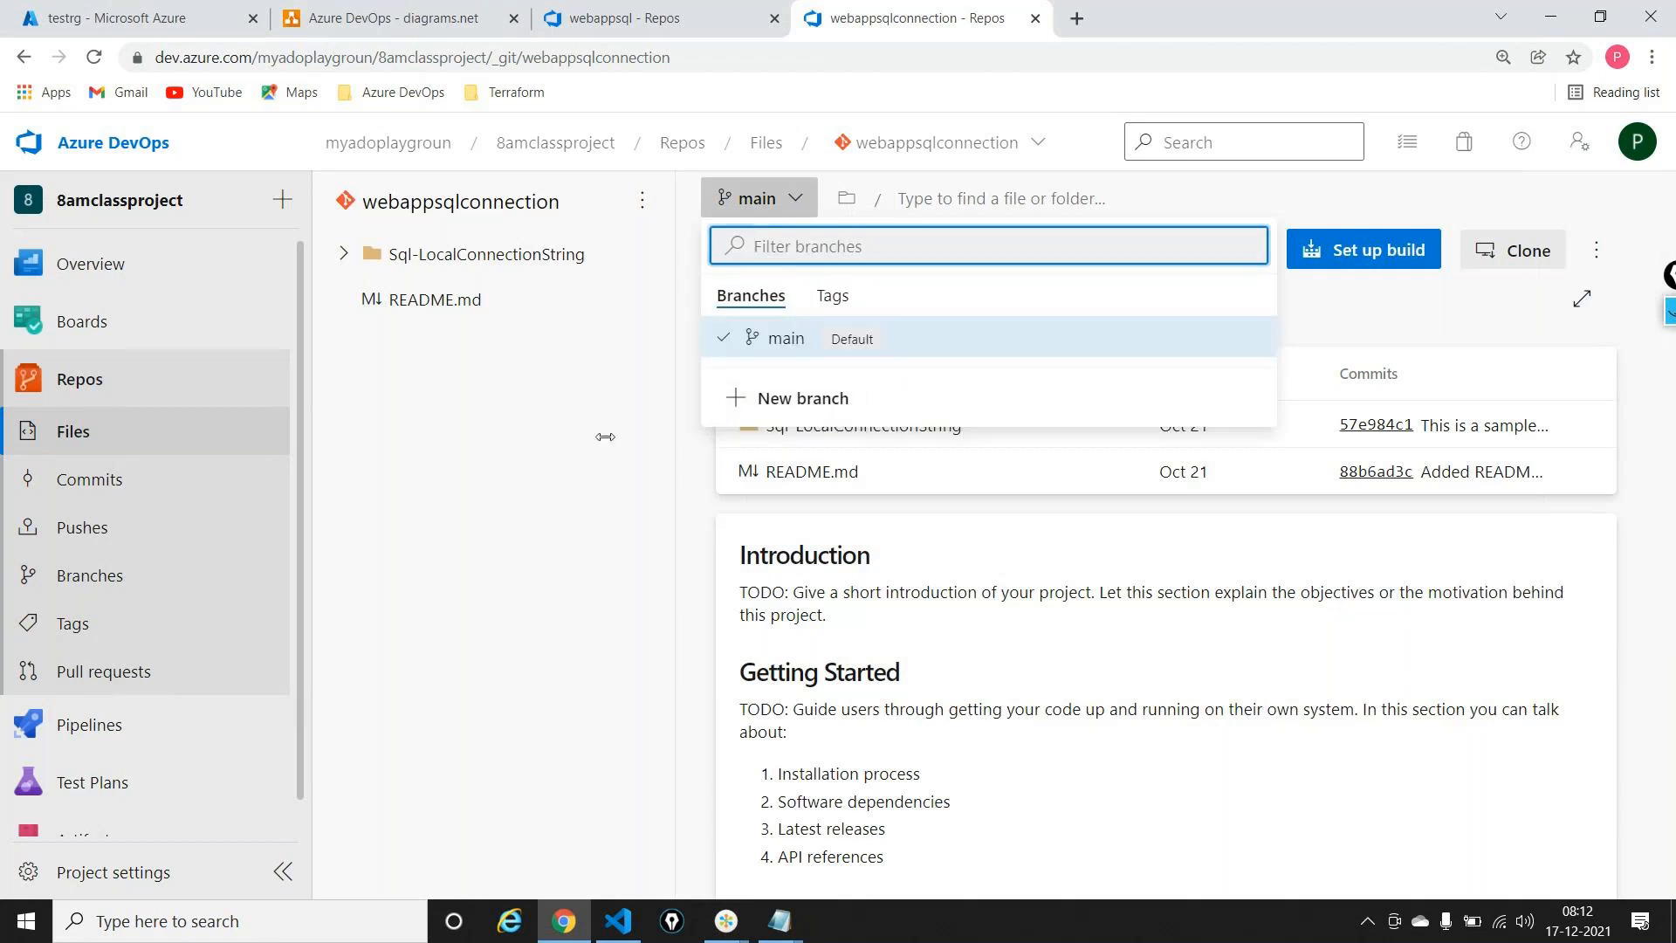
left_click(477, 524)
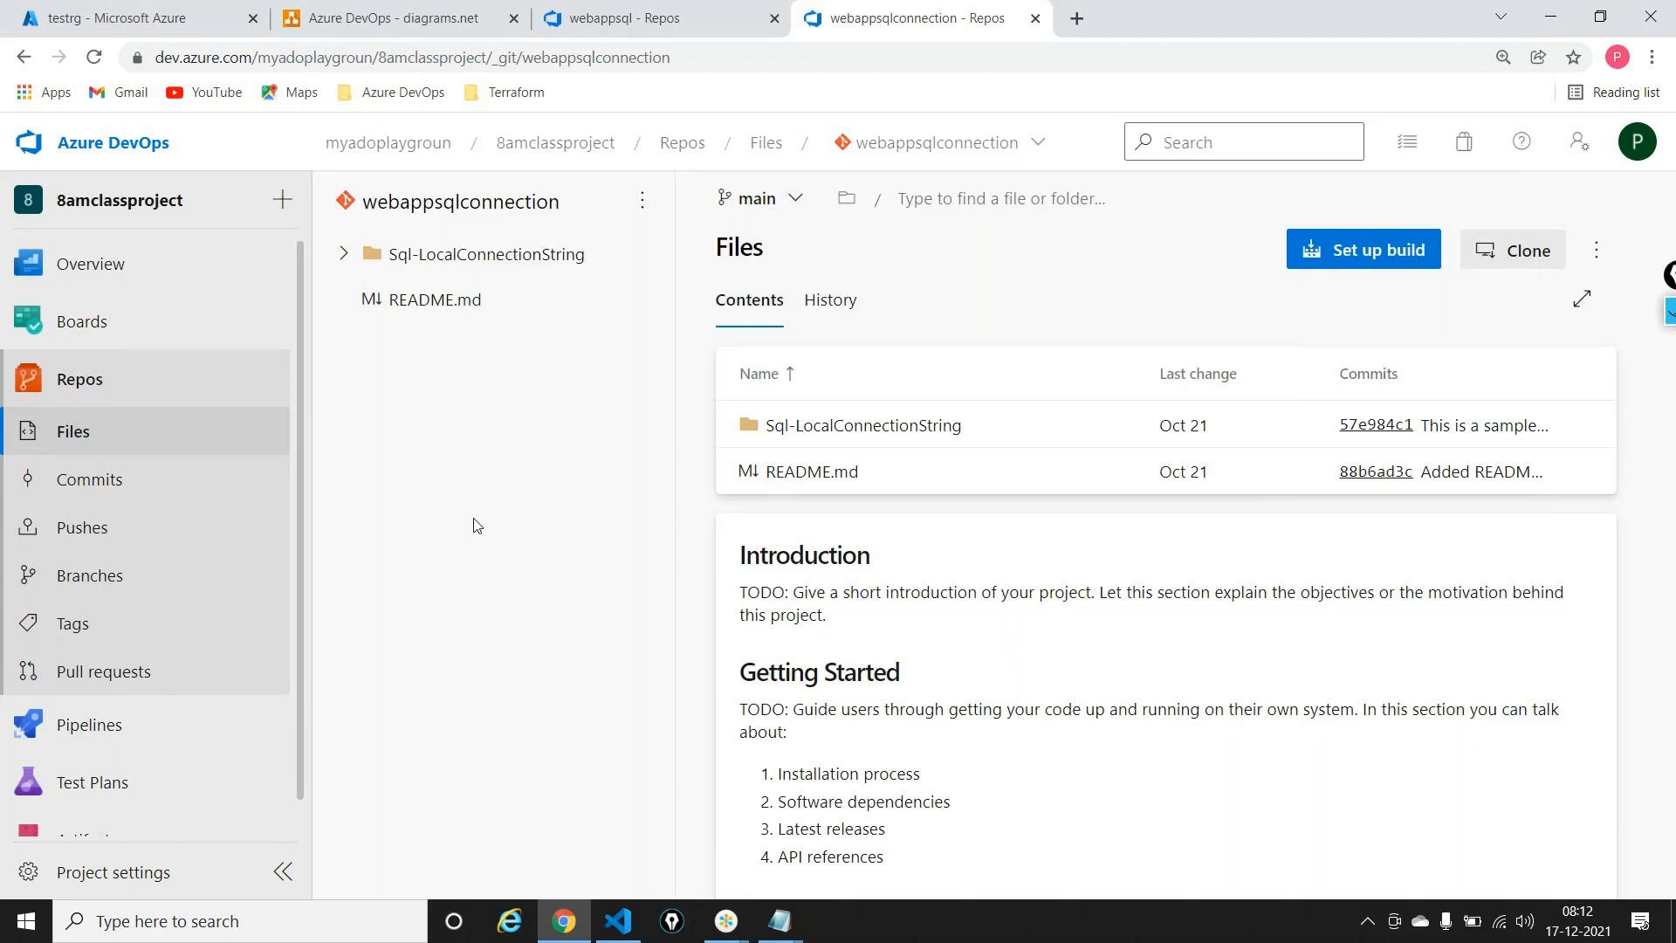
key("alt+Tab")
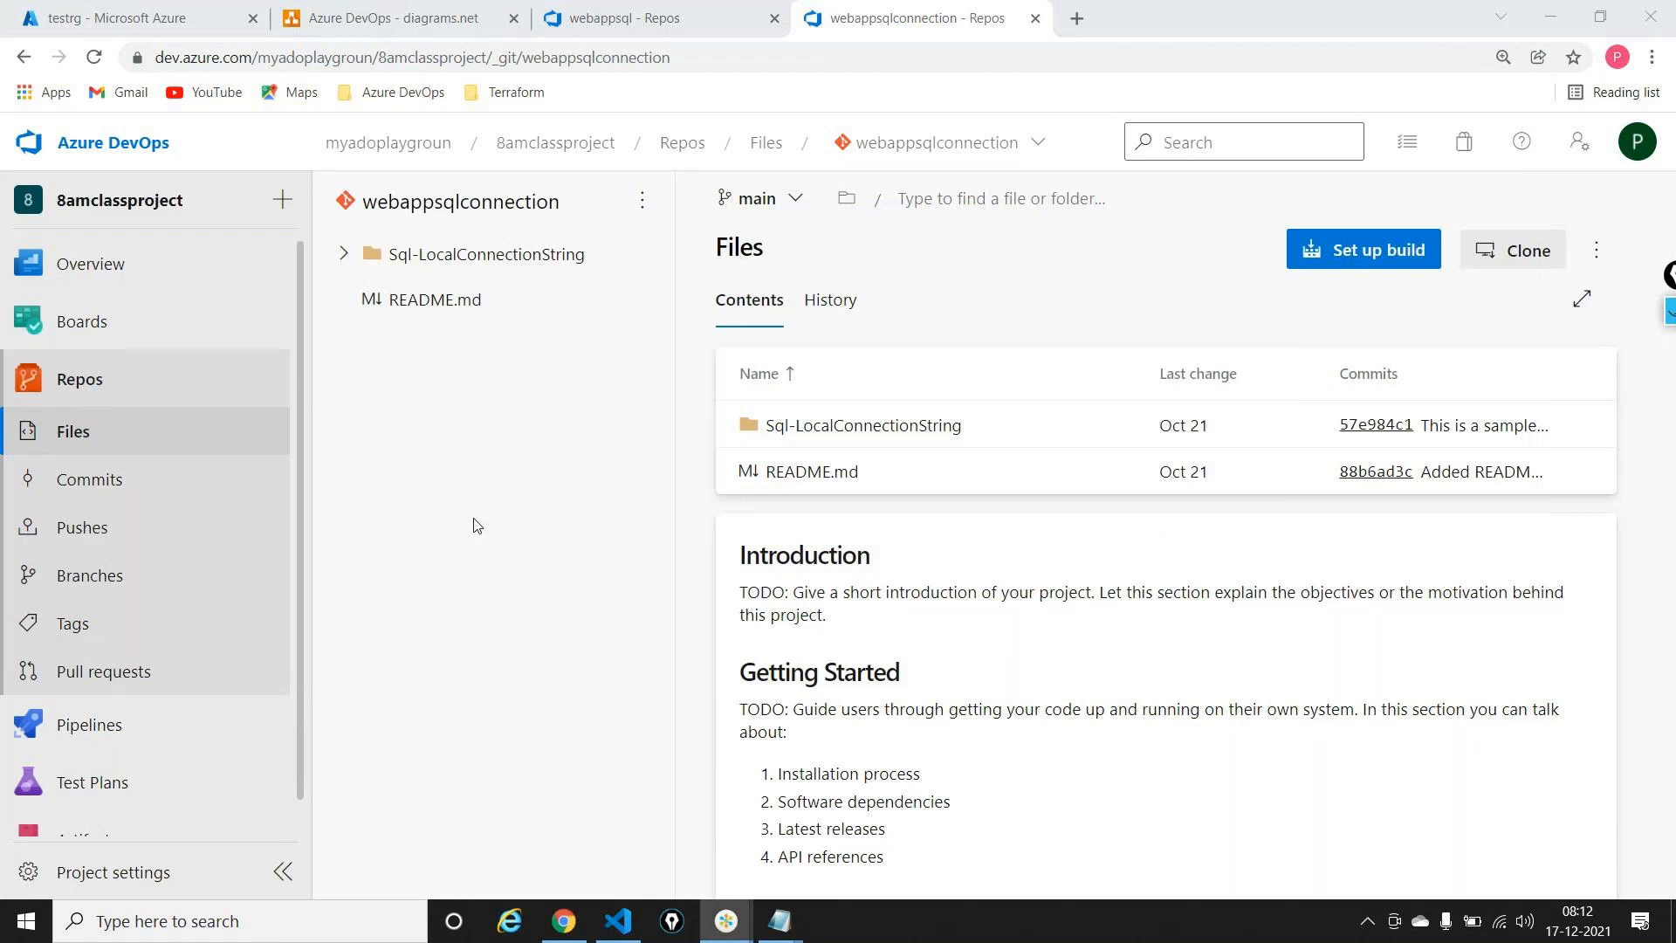
left_click(477, 525)
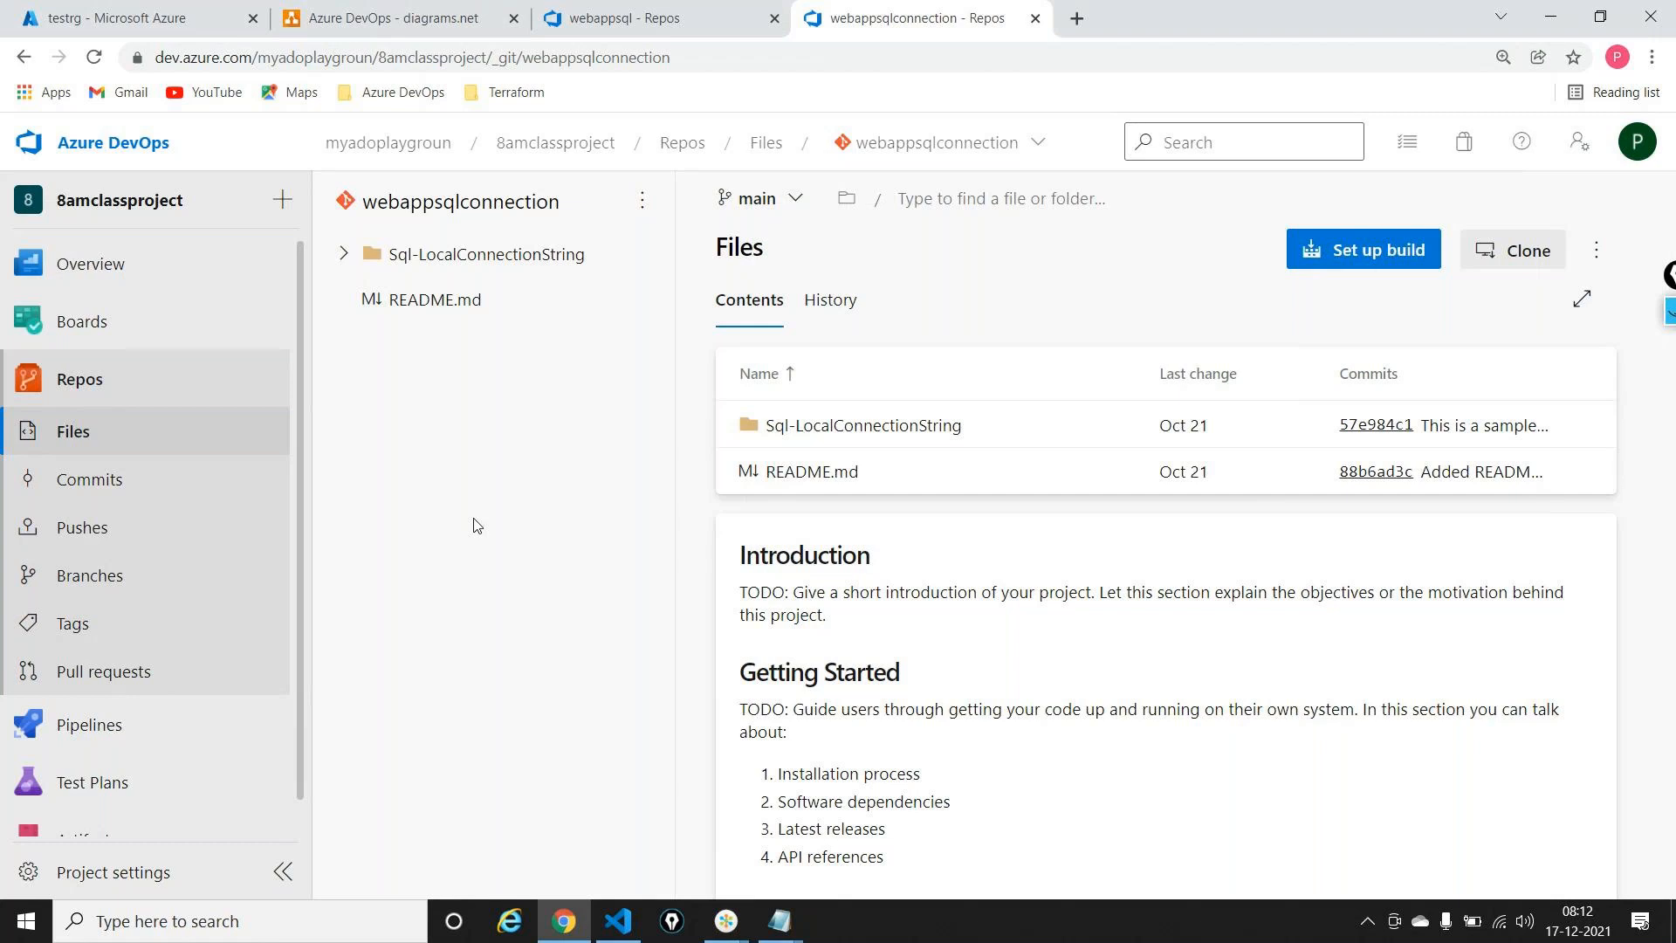
Step: Open Sql-LocalConnectionString/Sql Commands.txt and select the CREATE TABLE Course lines 3–13
left_click(844, 442)
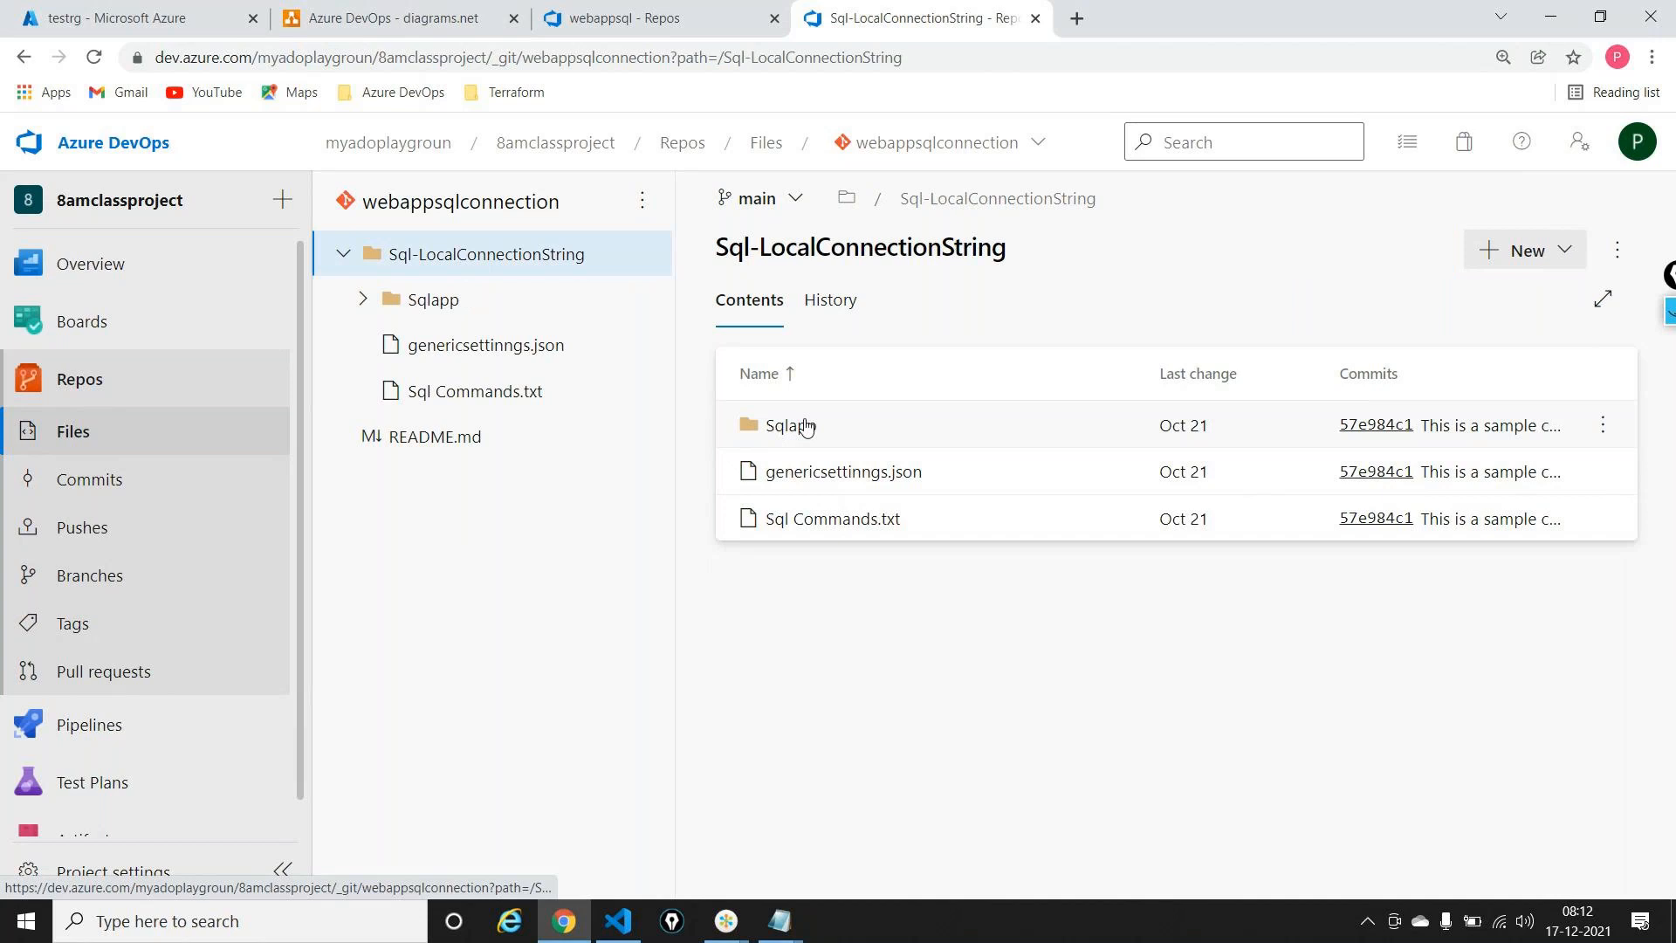
left_click(818, 522)
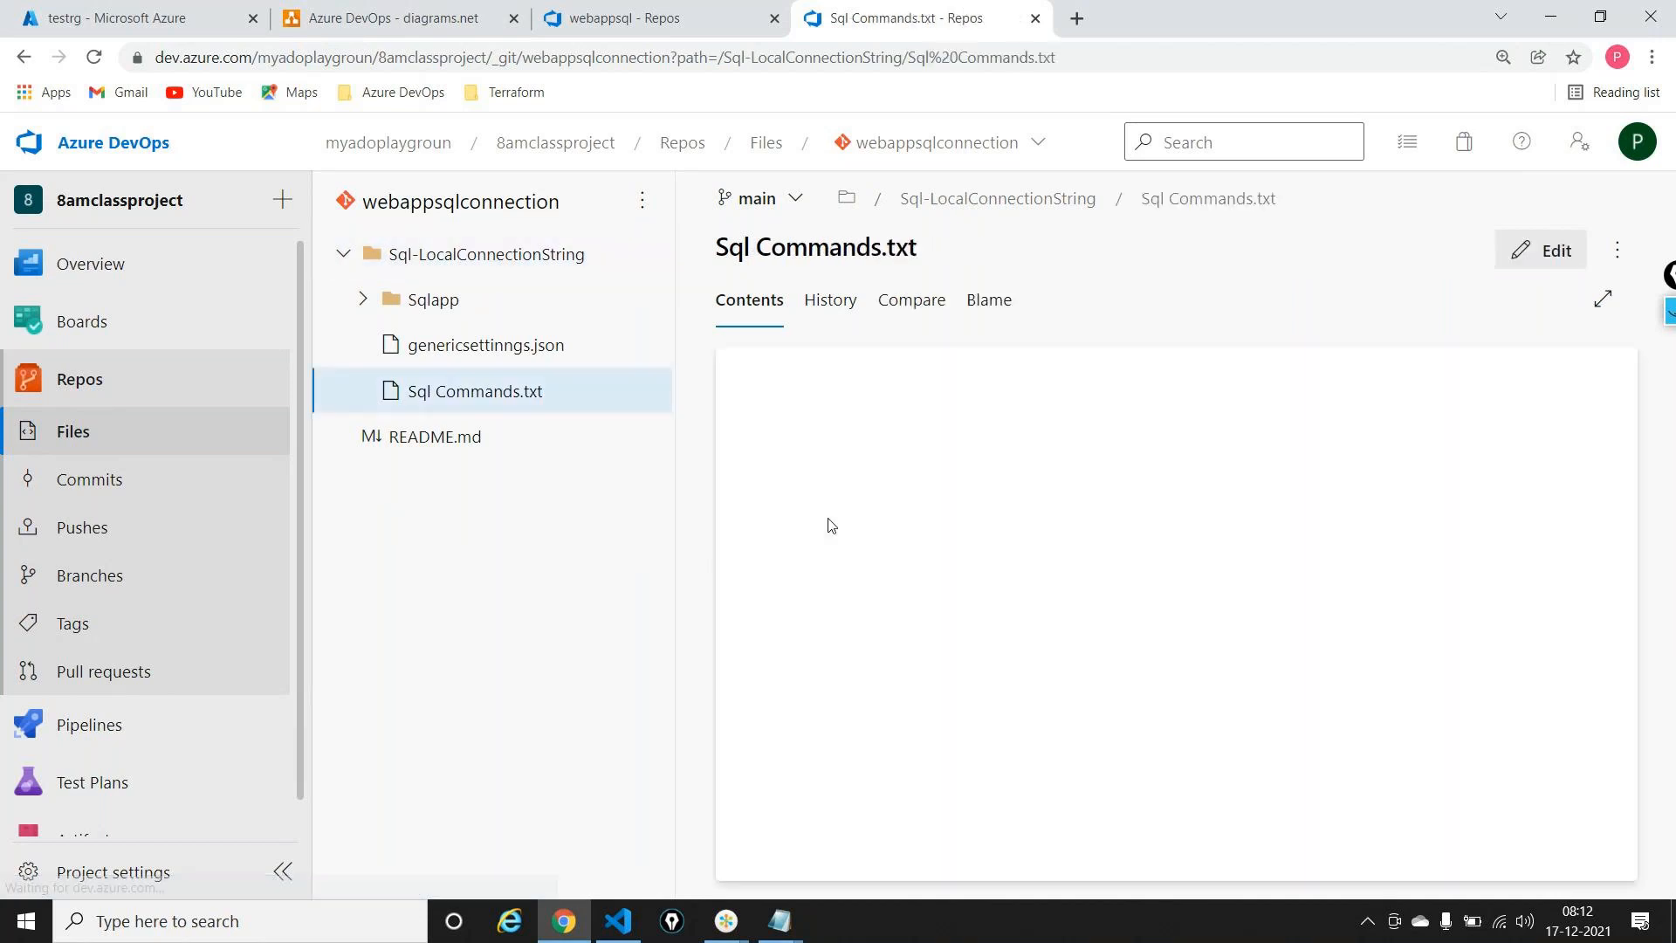
scroll(852, 485, "down", 1)
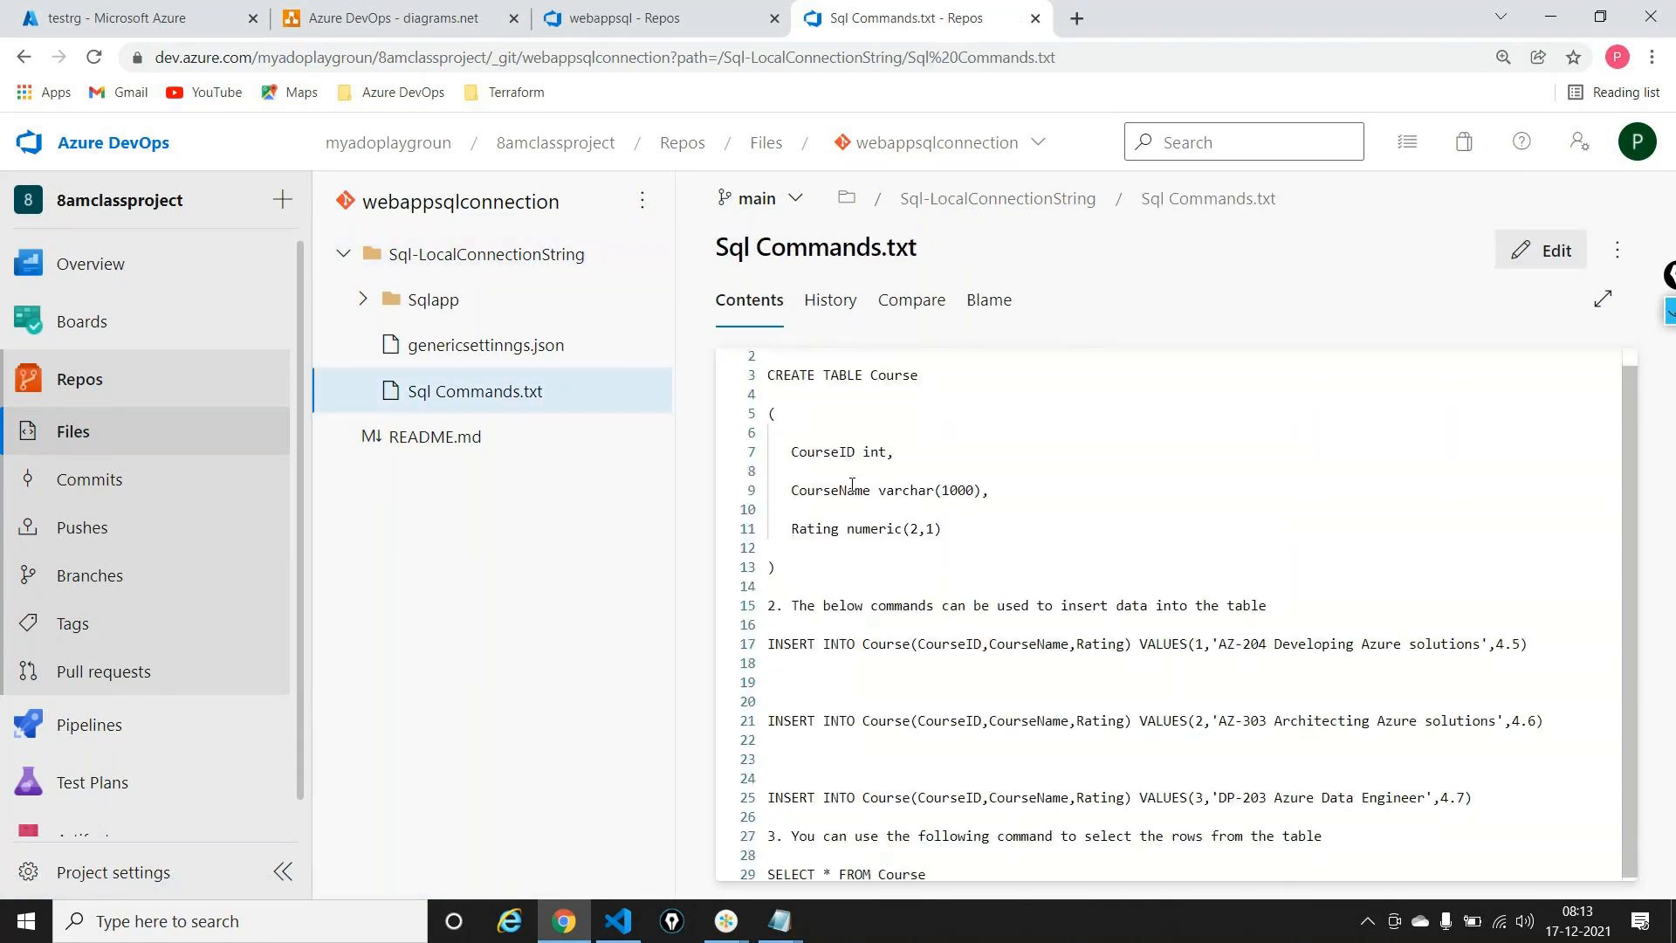
scroll(852, 484, "up", 1)
left_click_drag(767, 394, 805, 588)
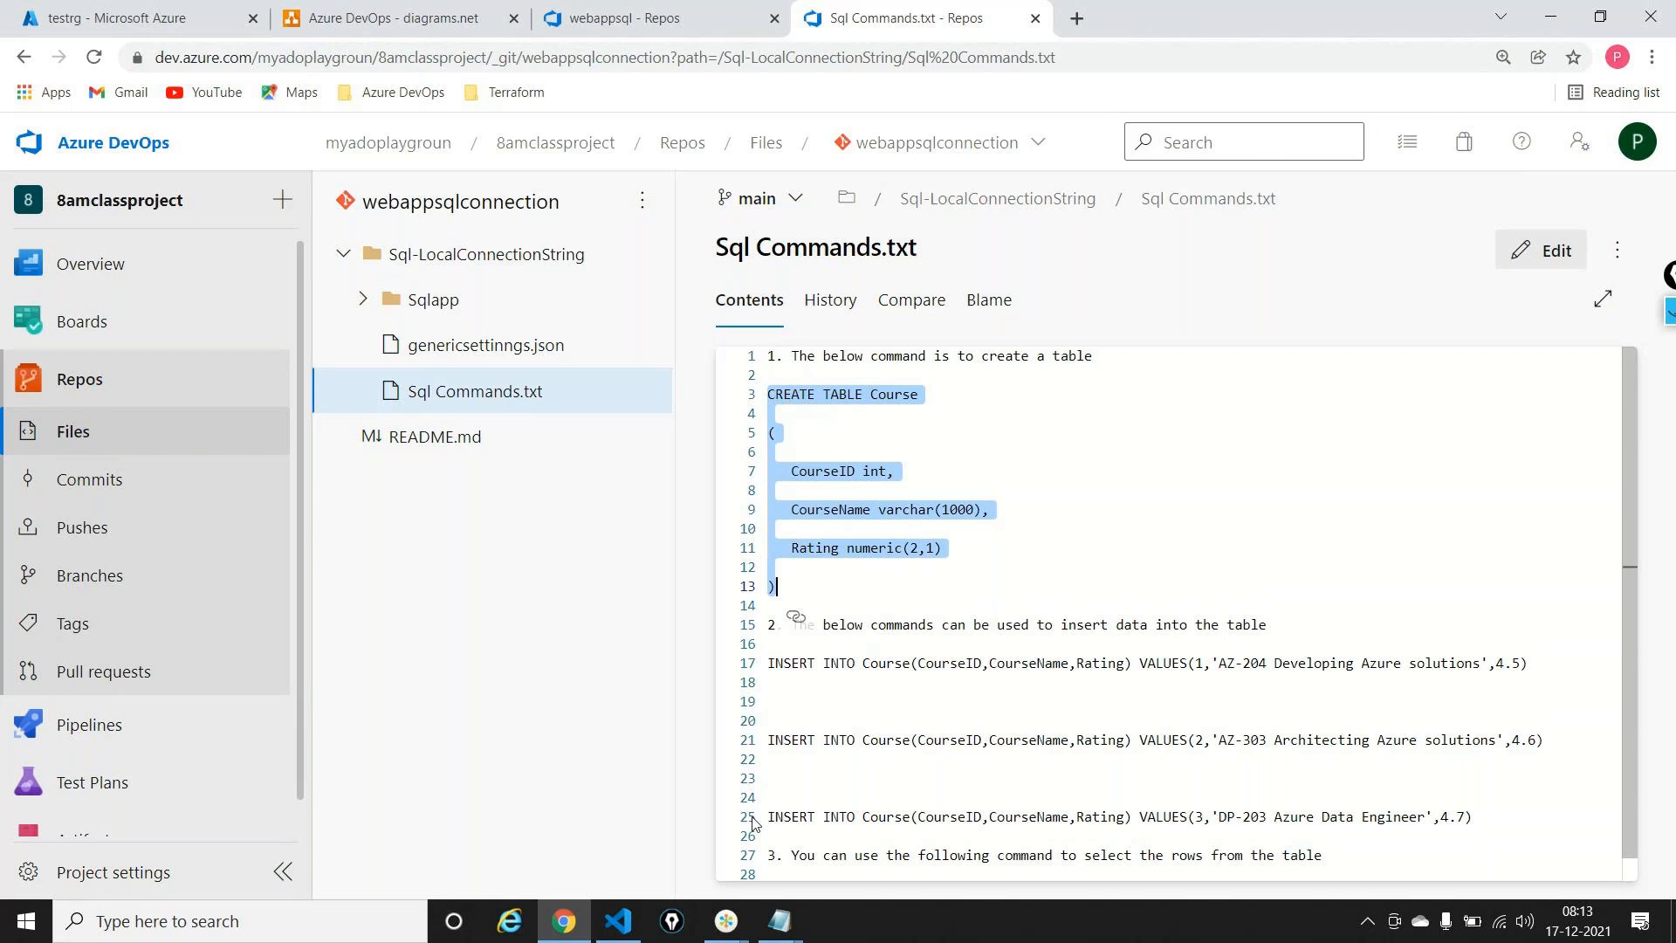
Step: Paste the CREATE TABLE Course statement into a new Notepad window, followed by an empty line
key("super+r")
key("Return")
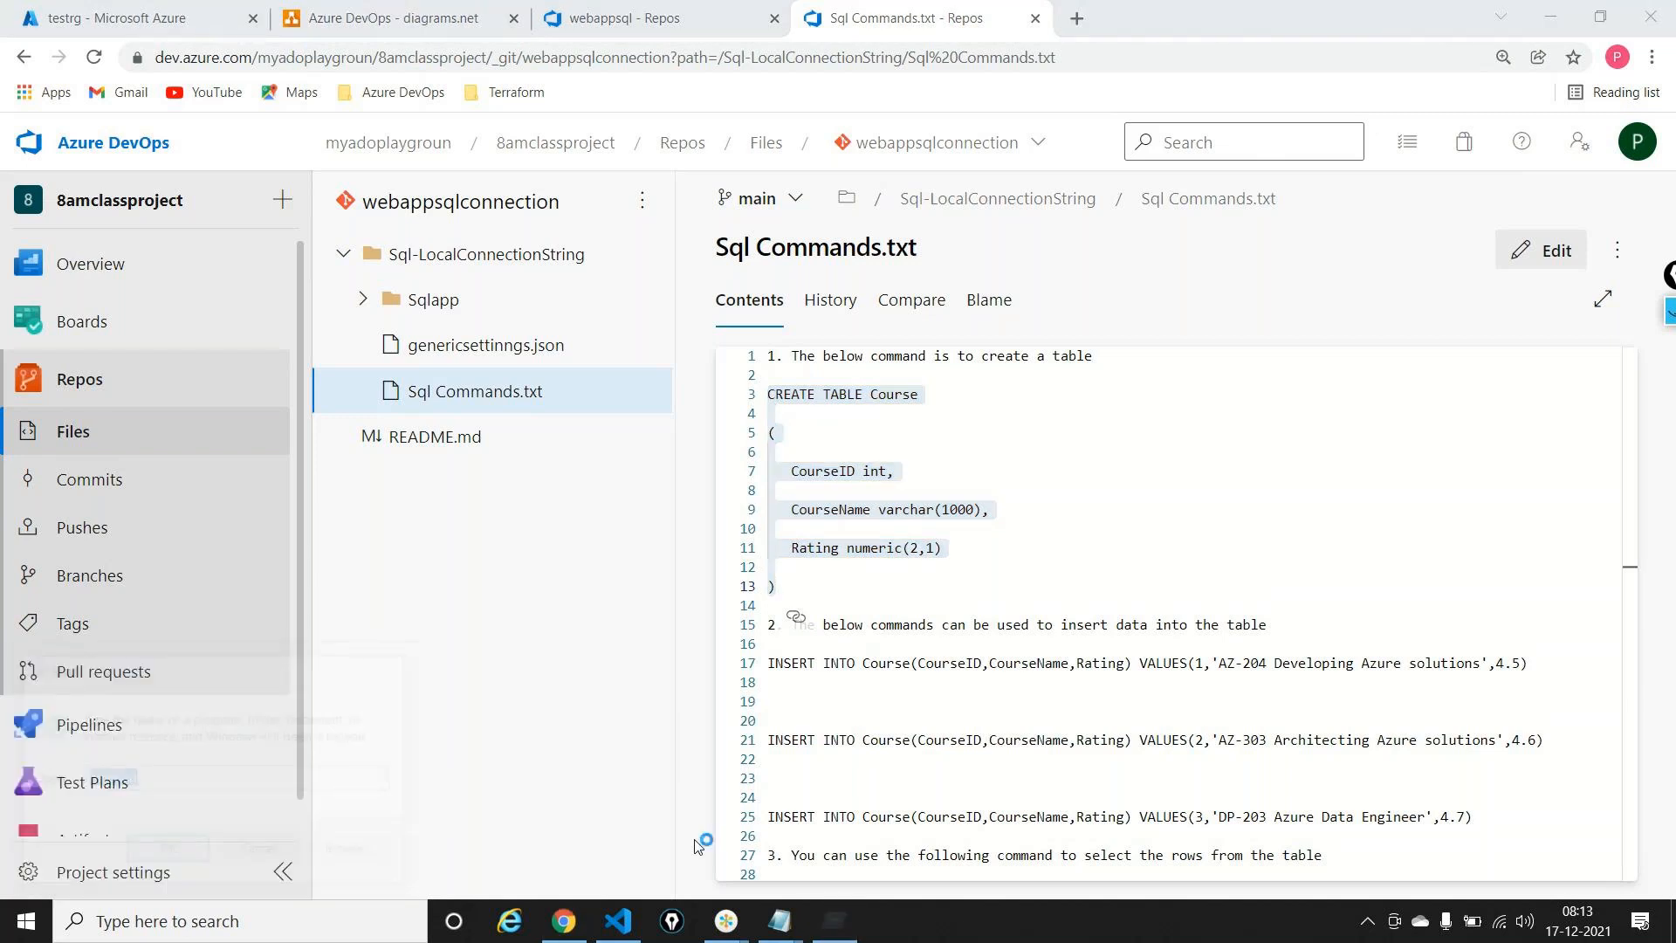
key("ctrl+v")
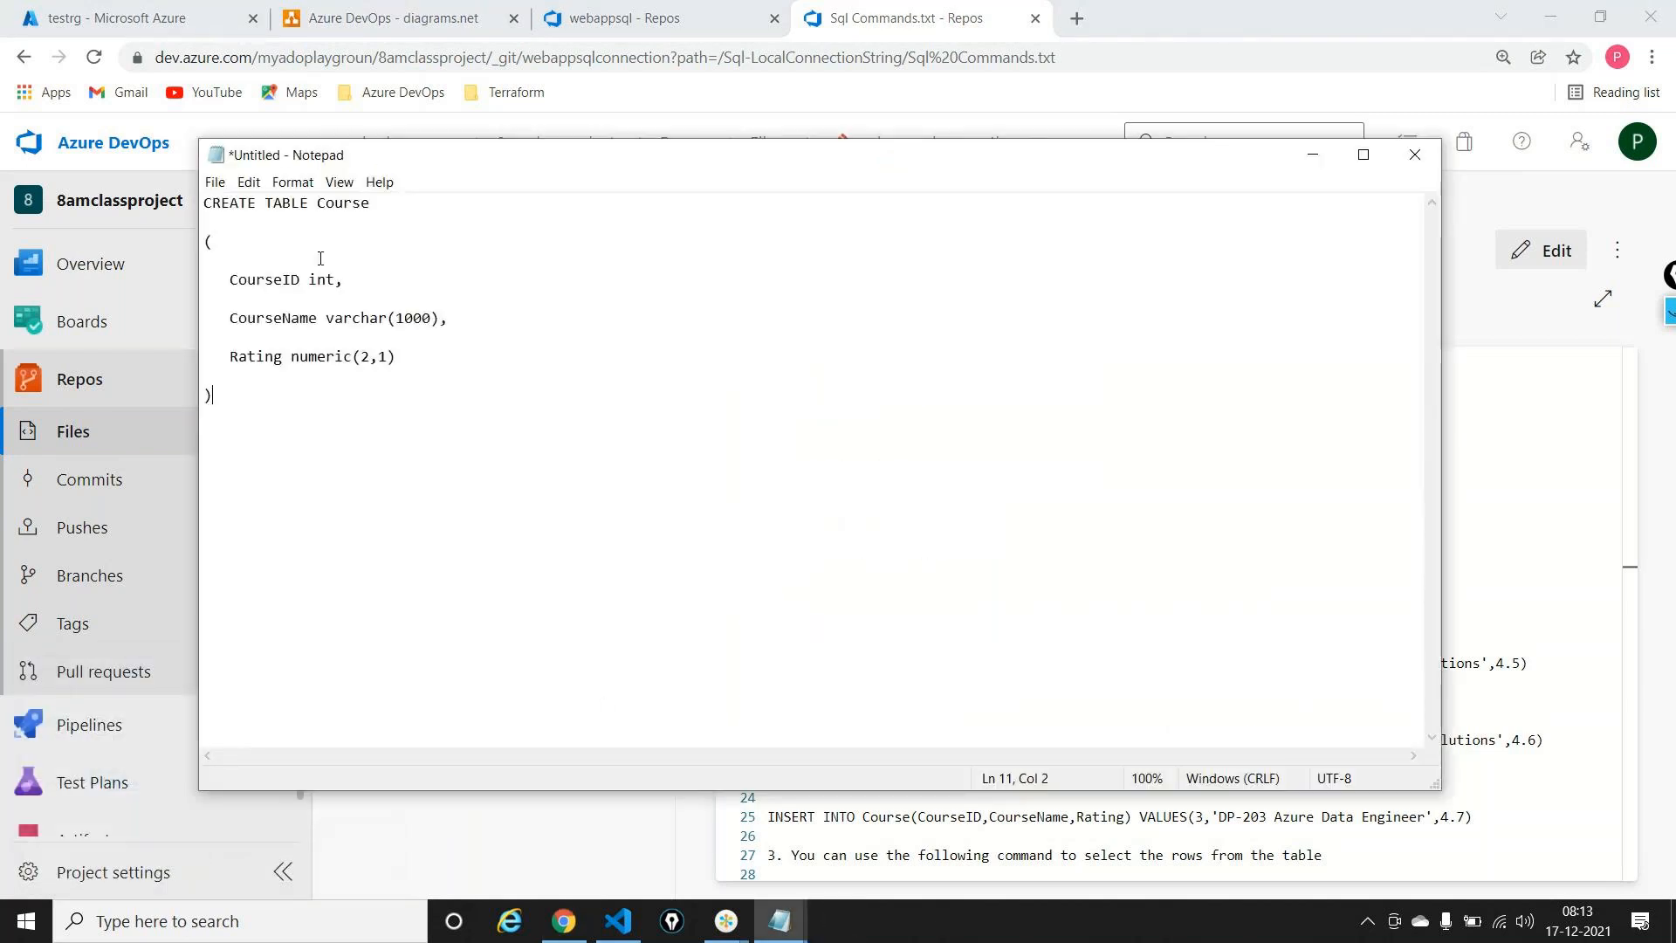
key("Return")
Step: Copy the three INSERT INTO Course lines from Sql Commands.txt and paste them below CREATE TABLE
key("alt+Tab")
scroll(800, 630, "down", 1)
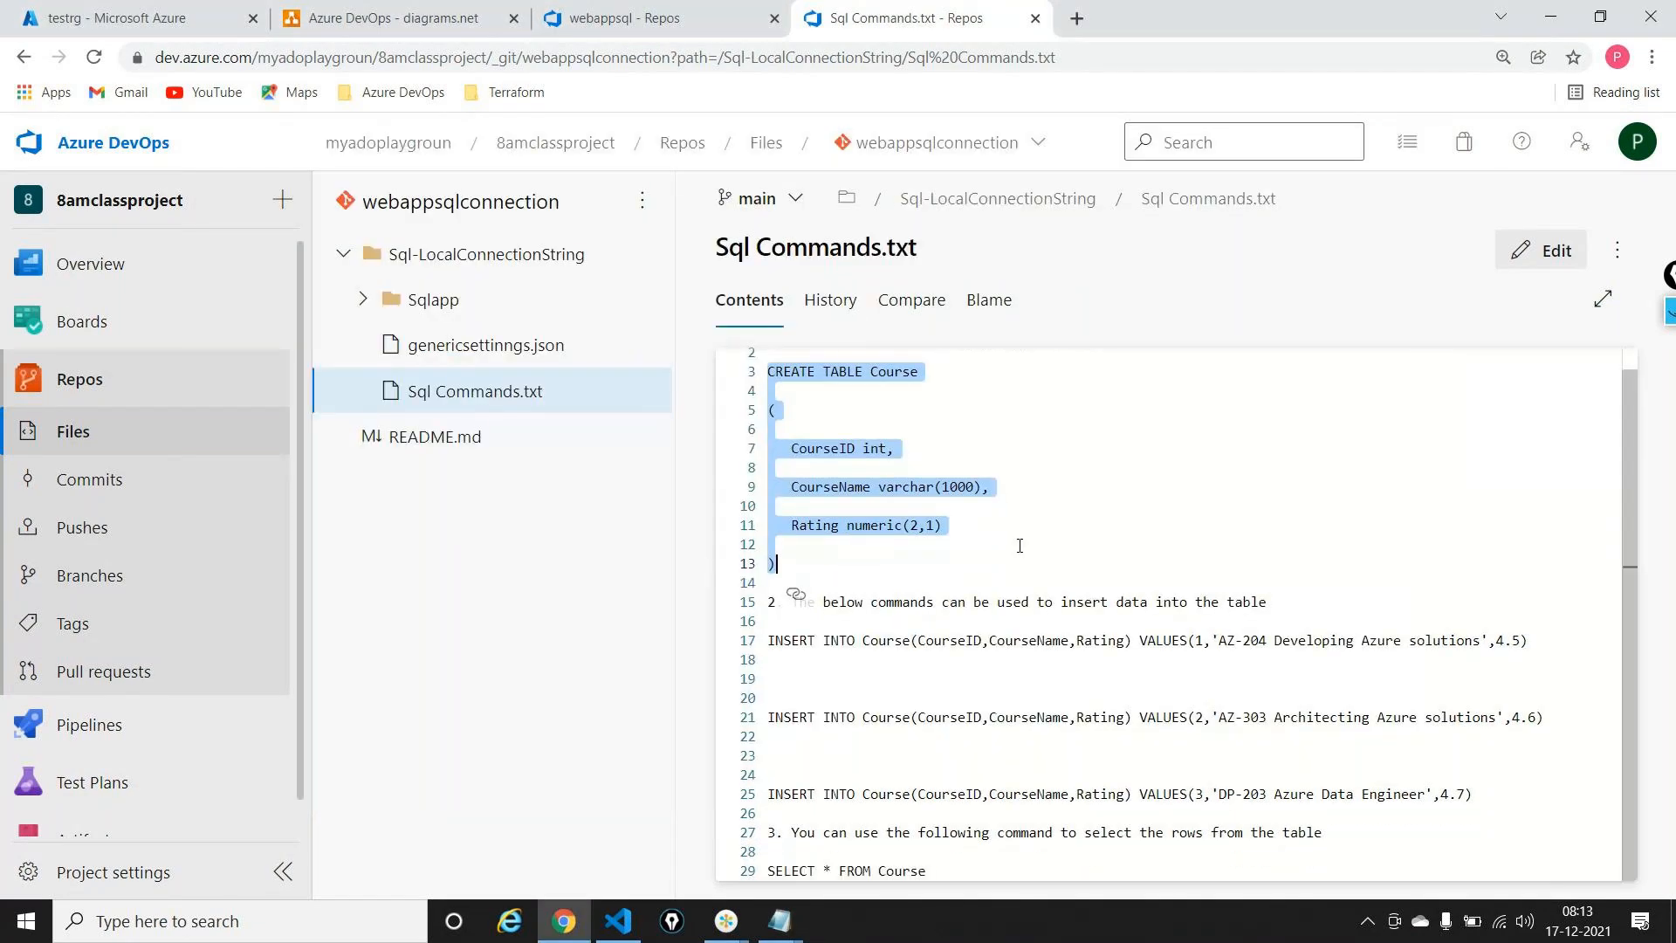
left_click_drag(768, 641, 1487, 796)
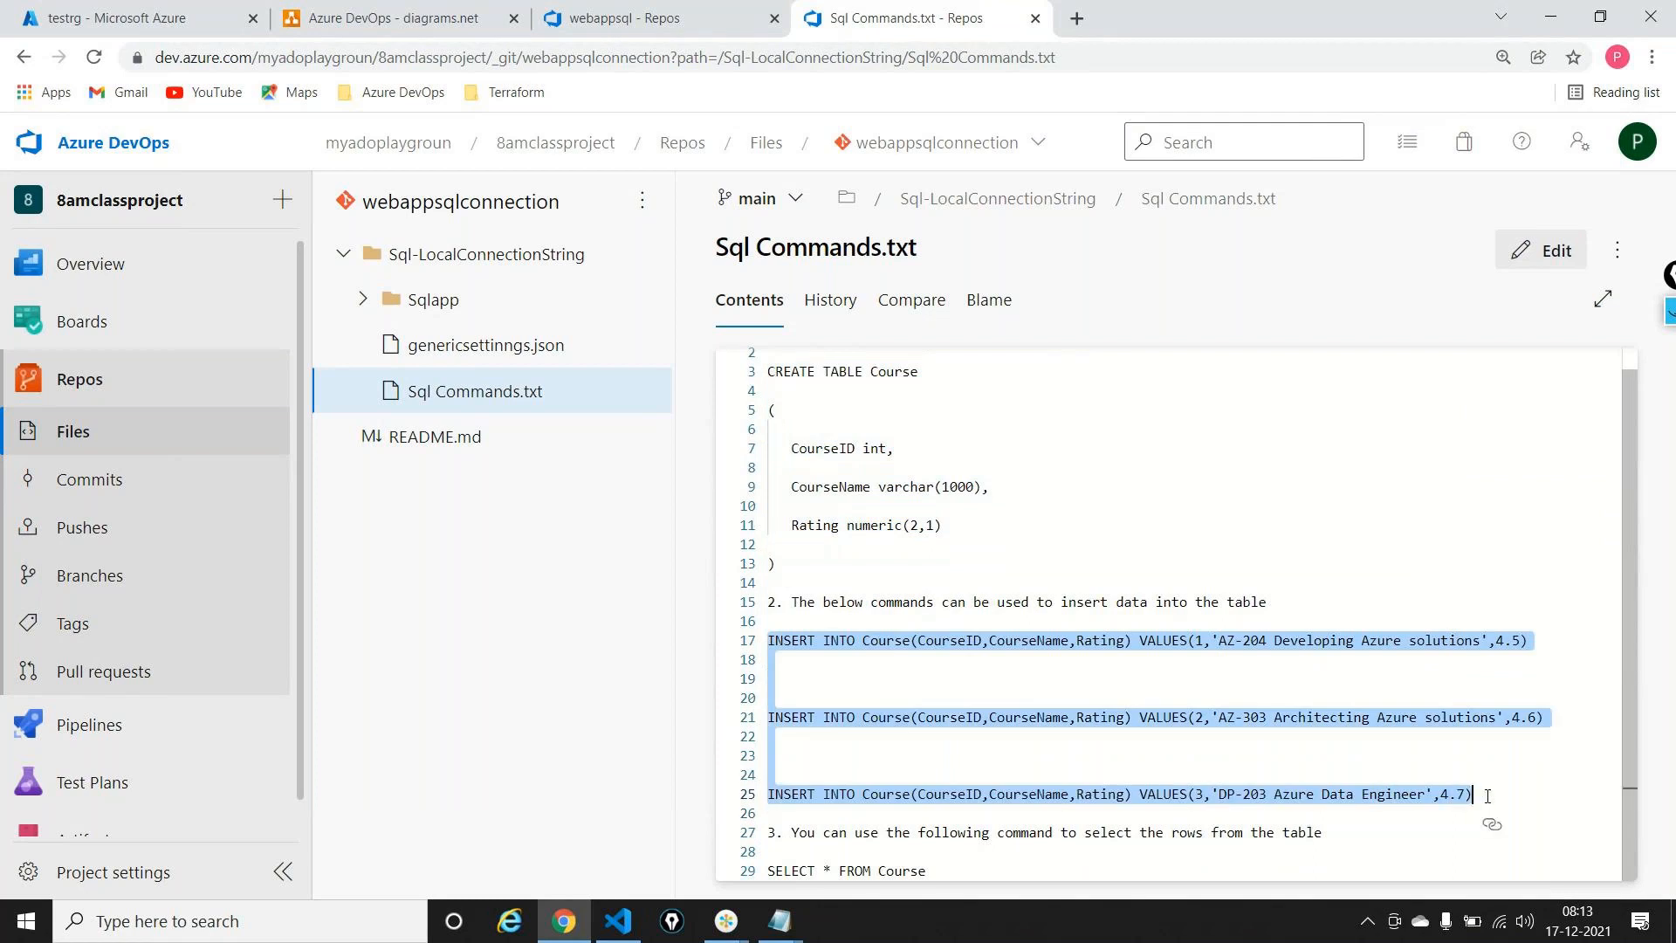
key("ctrl+c")
key("alt+Tab")
key("ctrl+v")
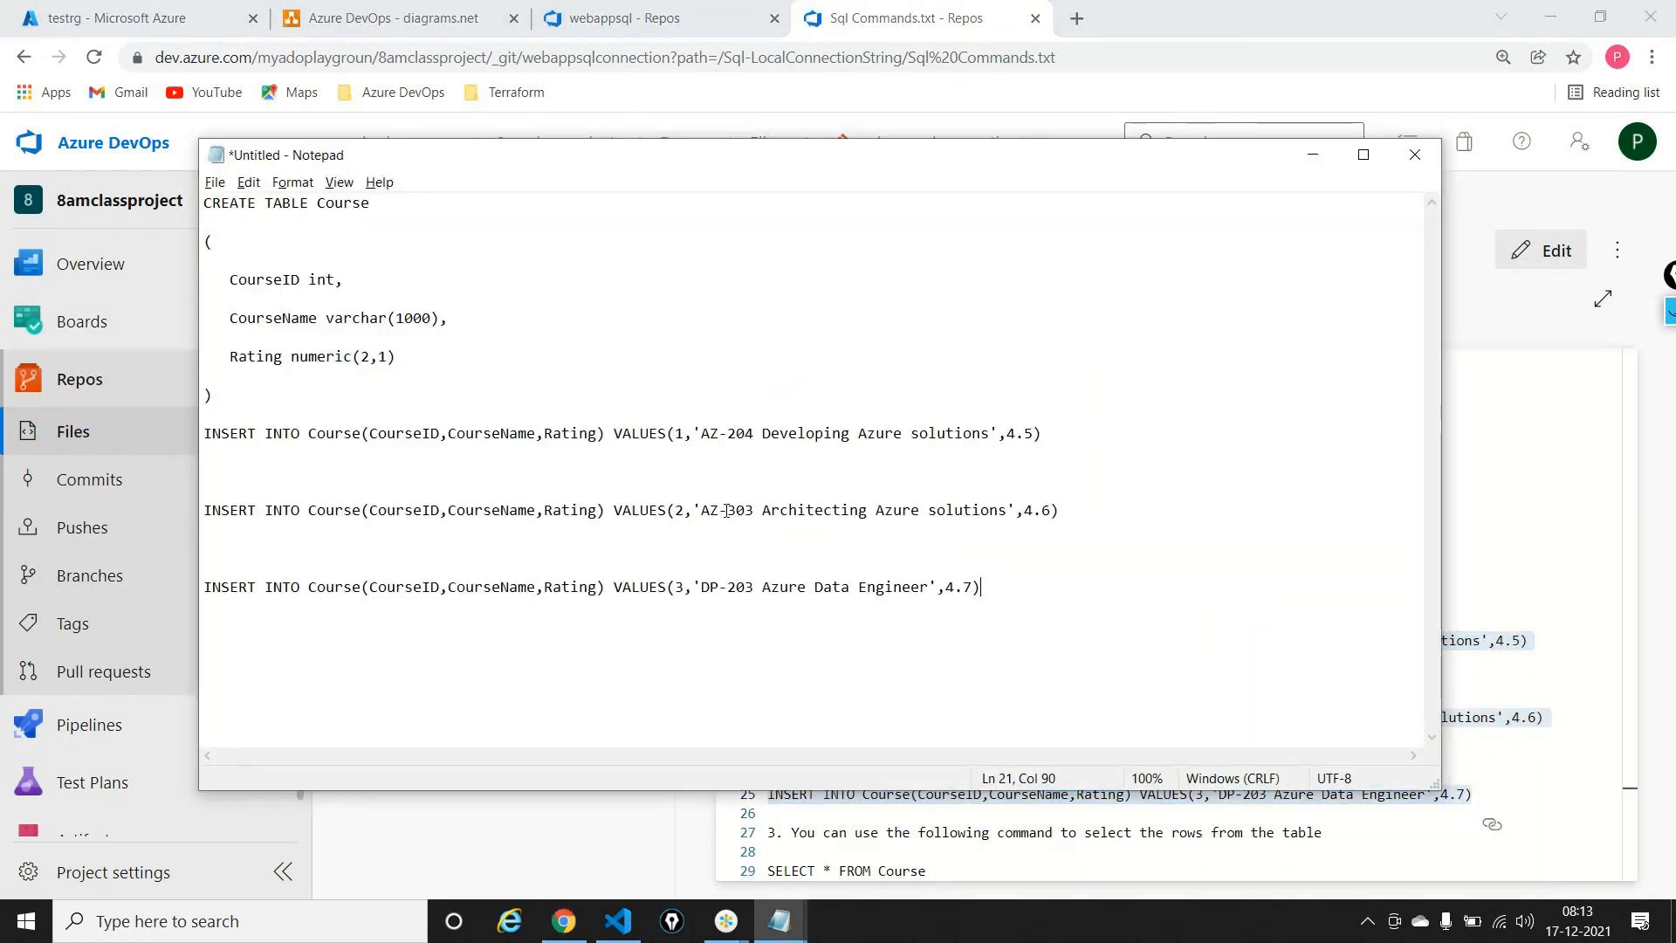
Step: Remove the blank lines between the INSERT statements and add blank lines above CREATE TABLE
left_click(209, 505)
key("BackSpace")
key("BackSpace")
key("BackSpace")
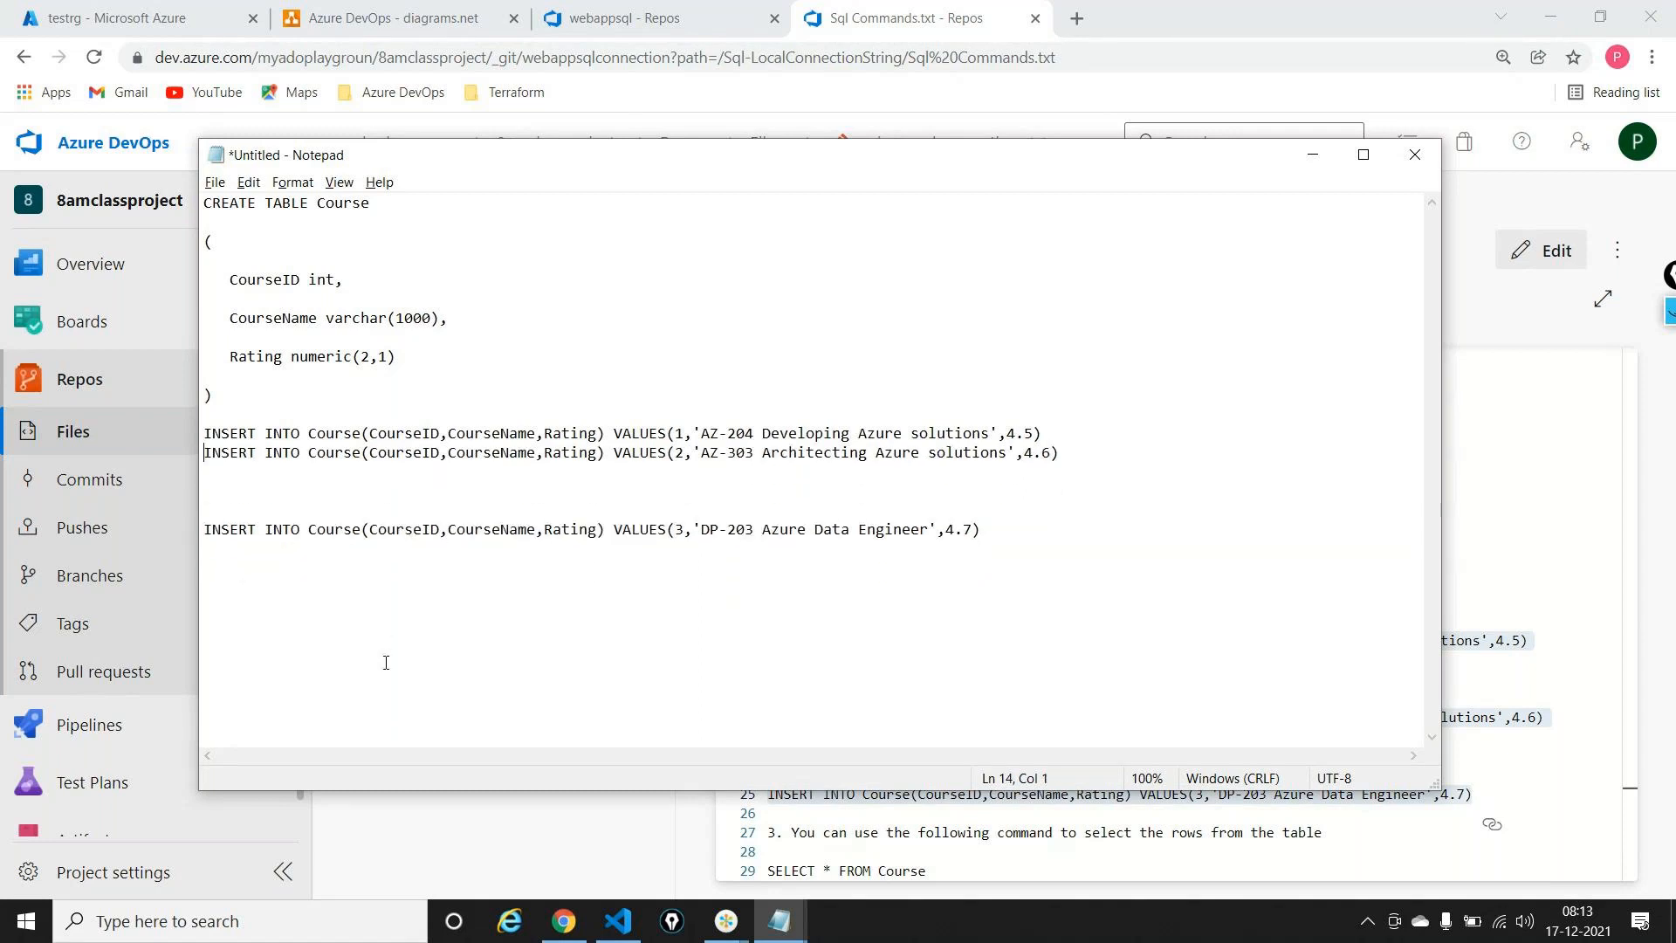
left_click(211, 528)
key("BackSpace")
key("BackSpace")
key("BackSpace")
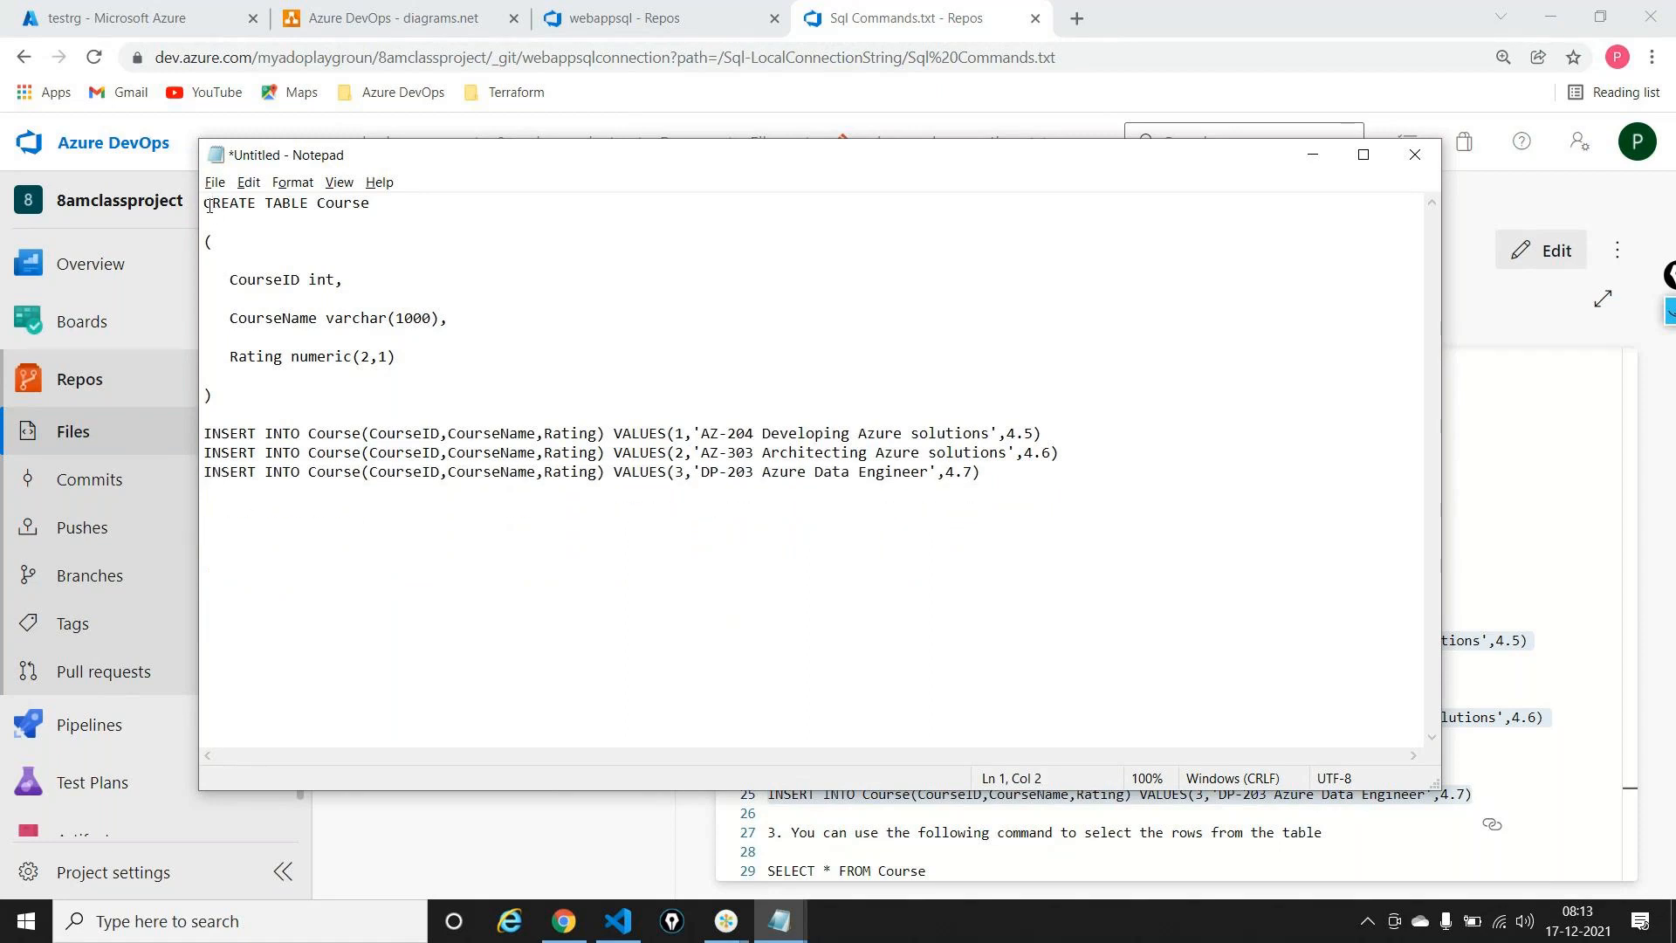
key("Home")
key("Return")
key("Return")
key("Return")
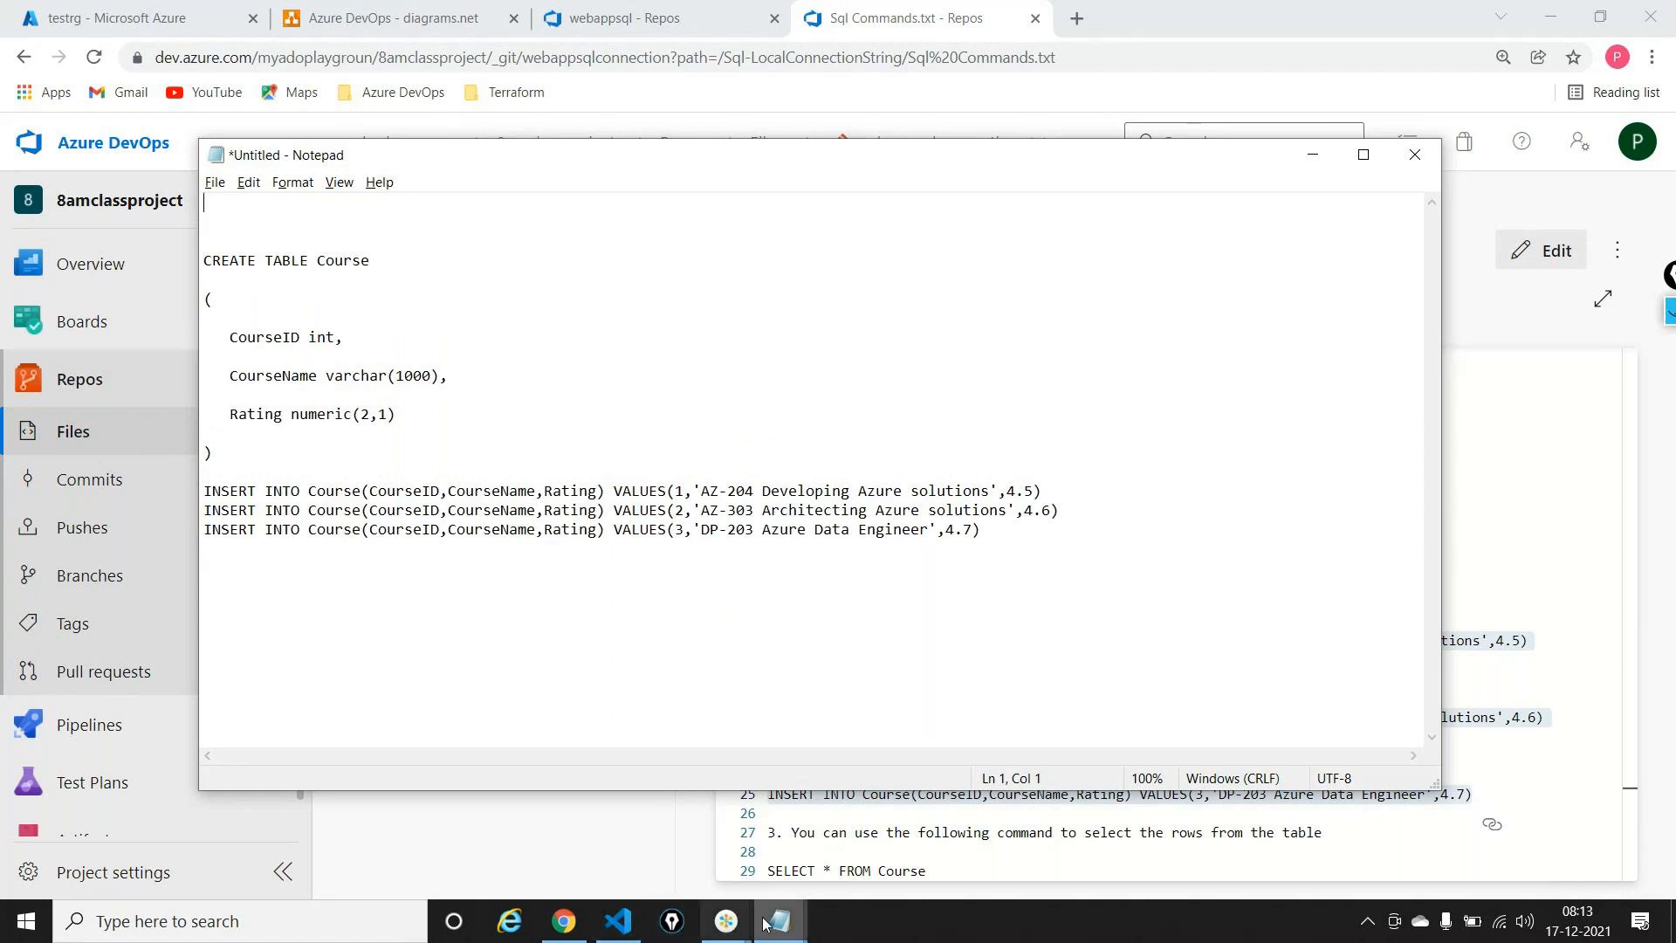
Step: Copy the DROP TABLE and Go lines from the other note and paste them at the script's top
mouse_move(780, 920)
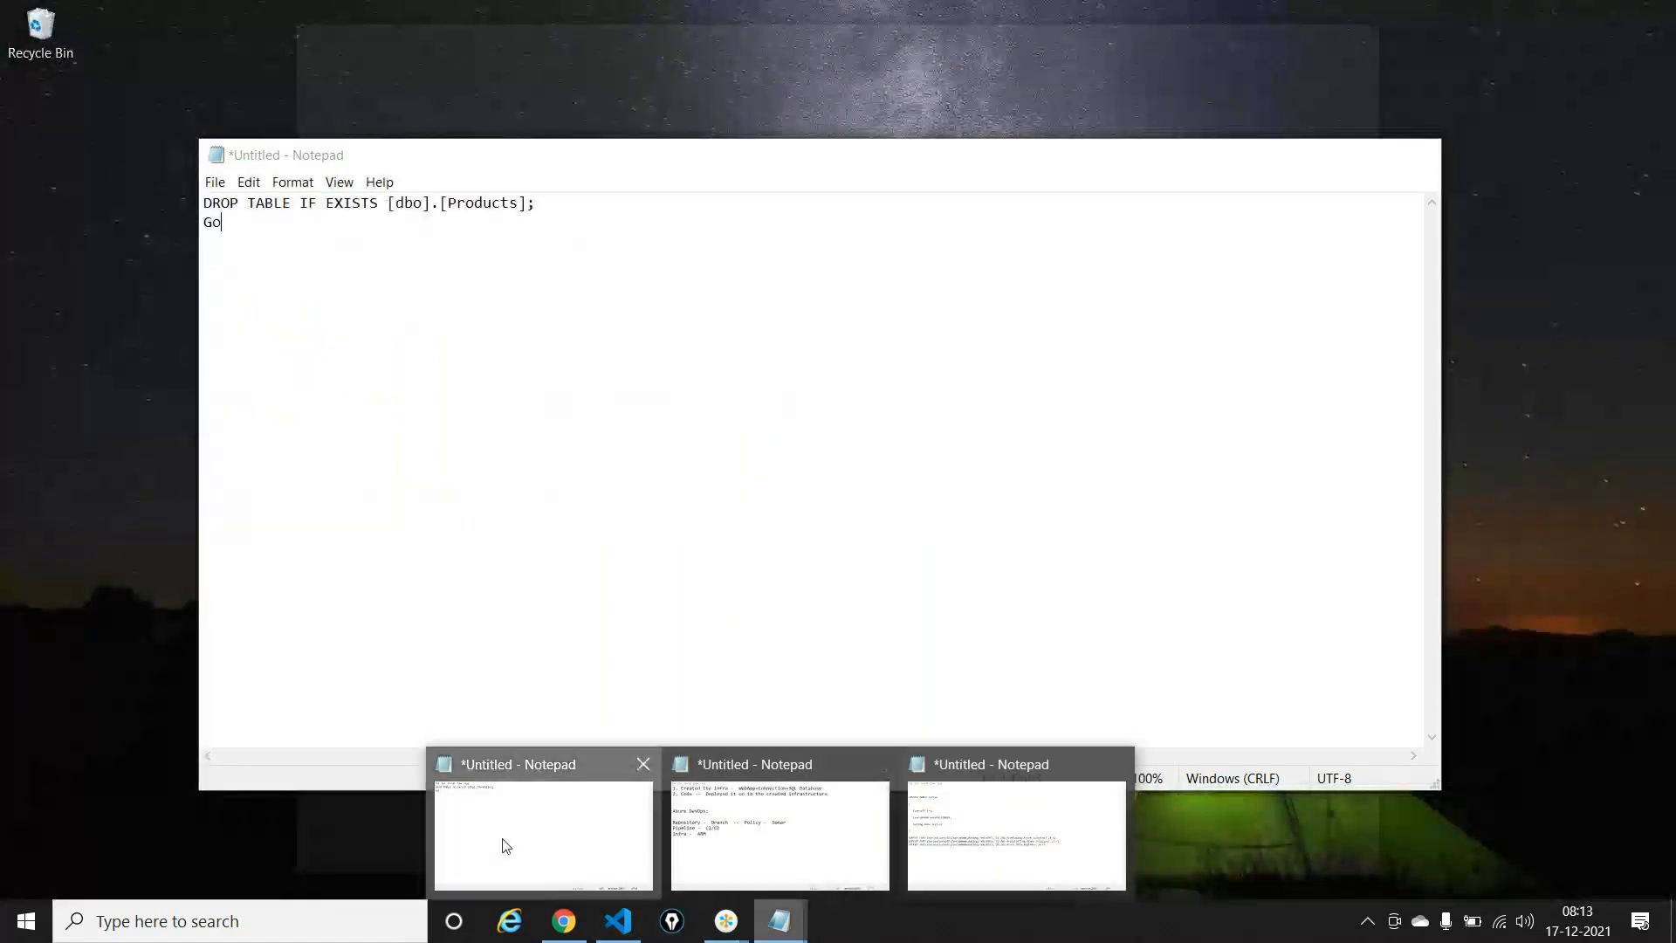
left_click(502, 839)
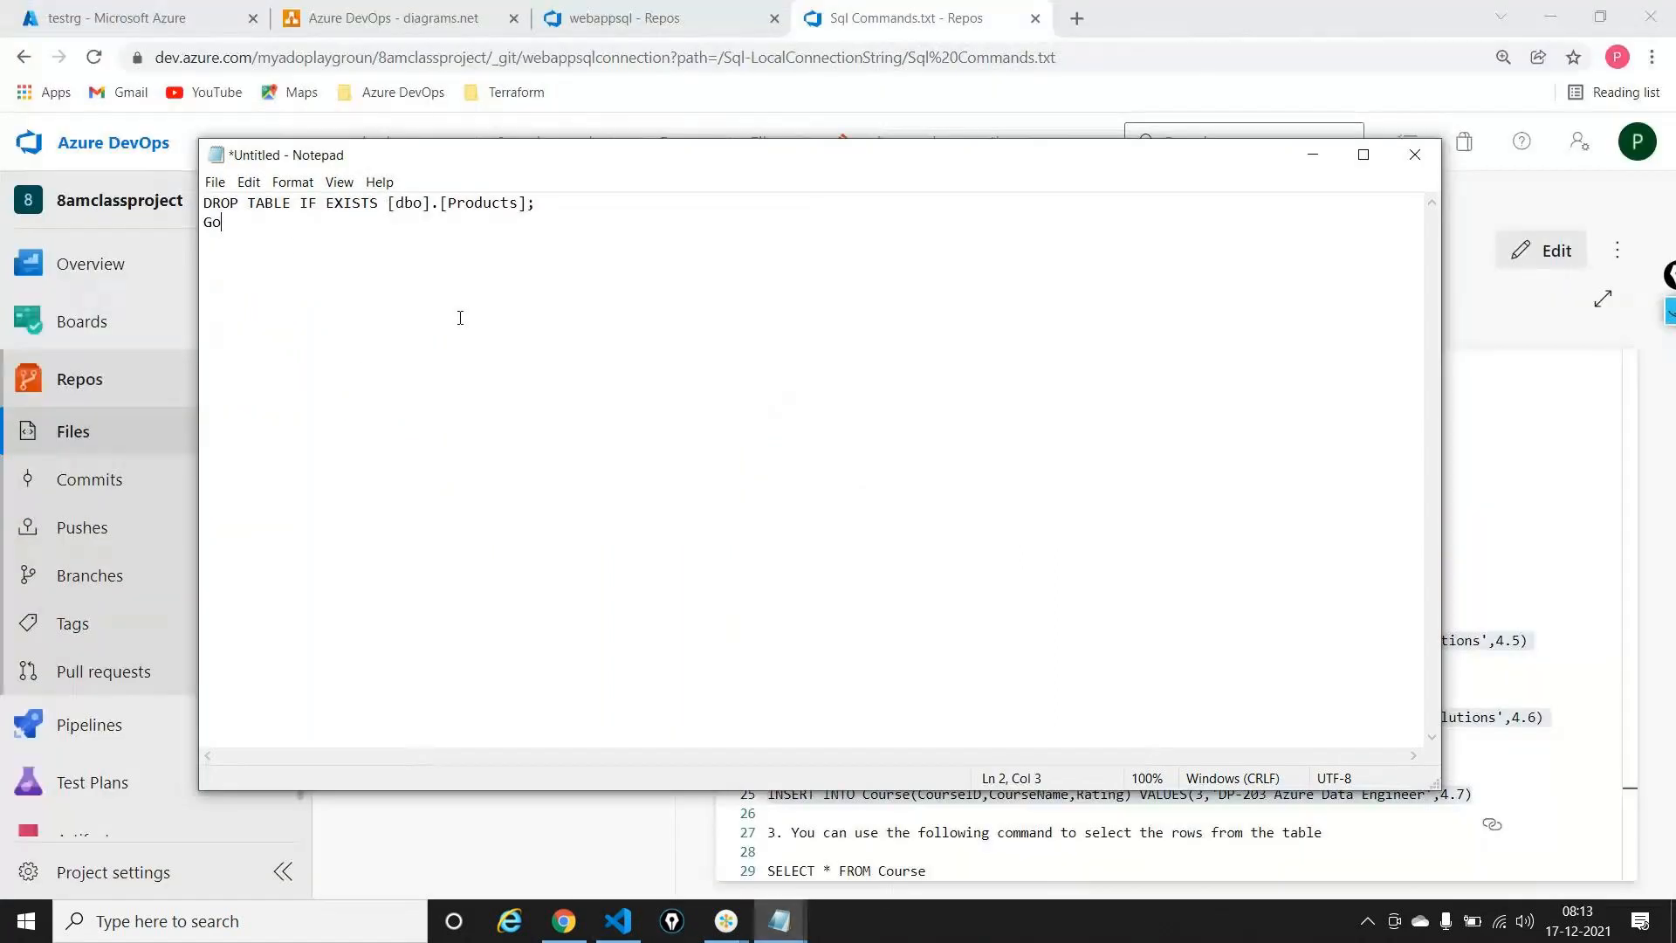
key("ctrl+a")
key("alt+Tab")
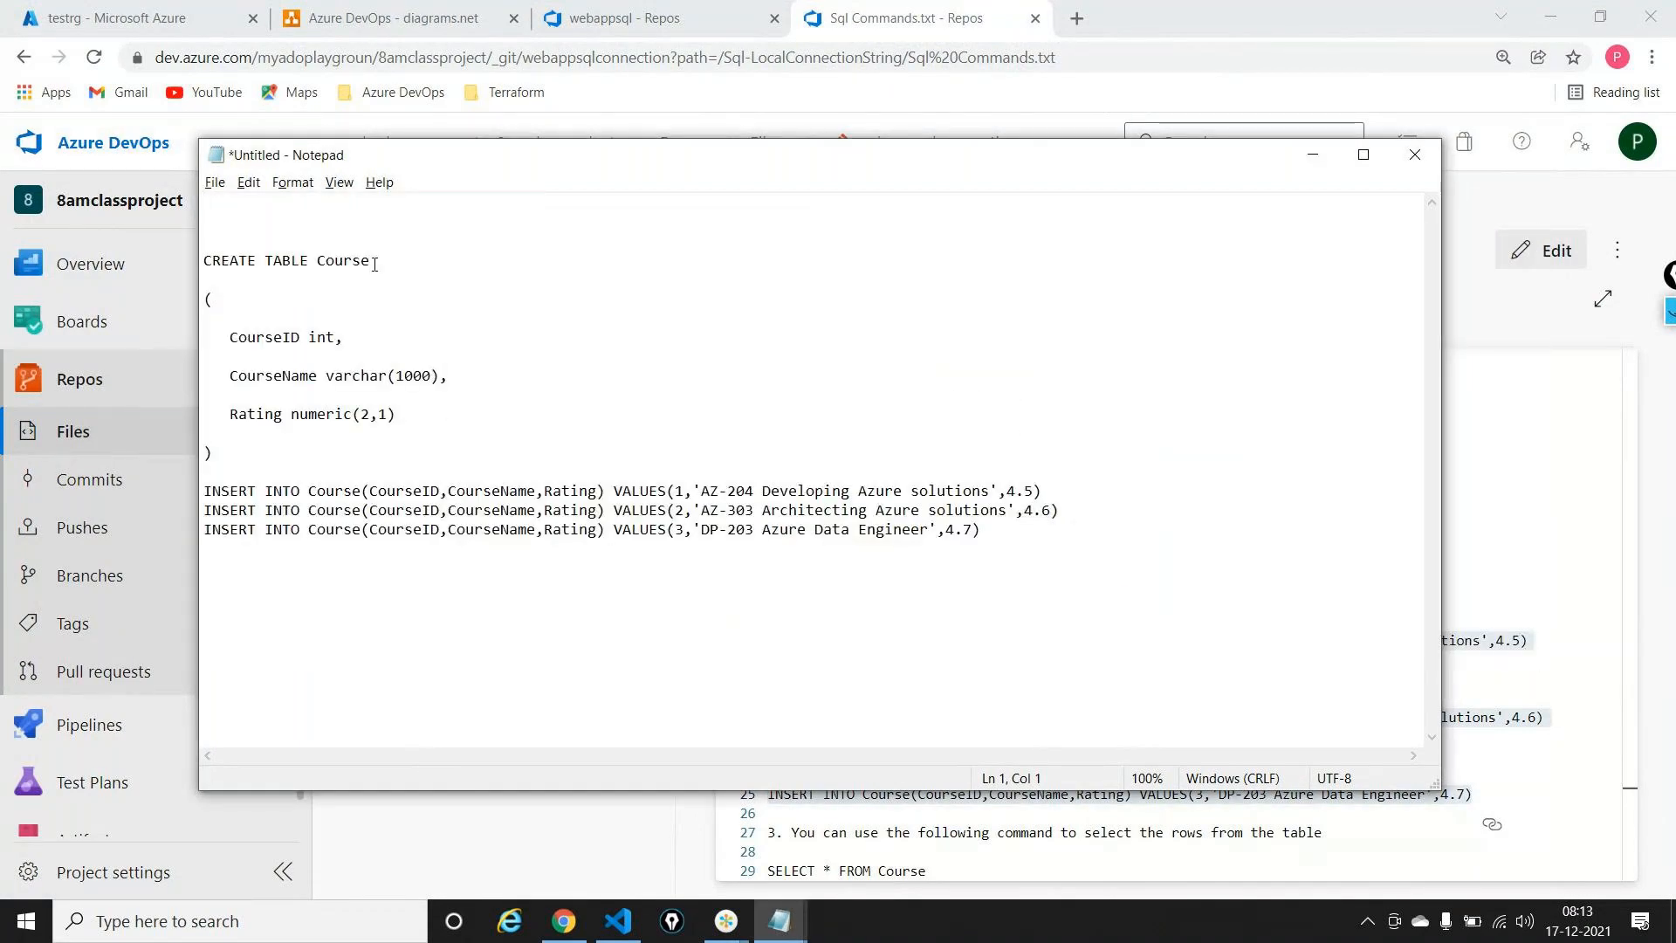
key("ctrl+v")
Step: Change the DROP TABLE target from [Products] to [Course]
double_click(472, 202)
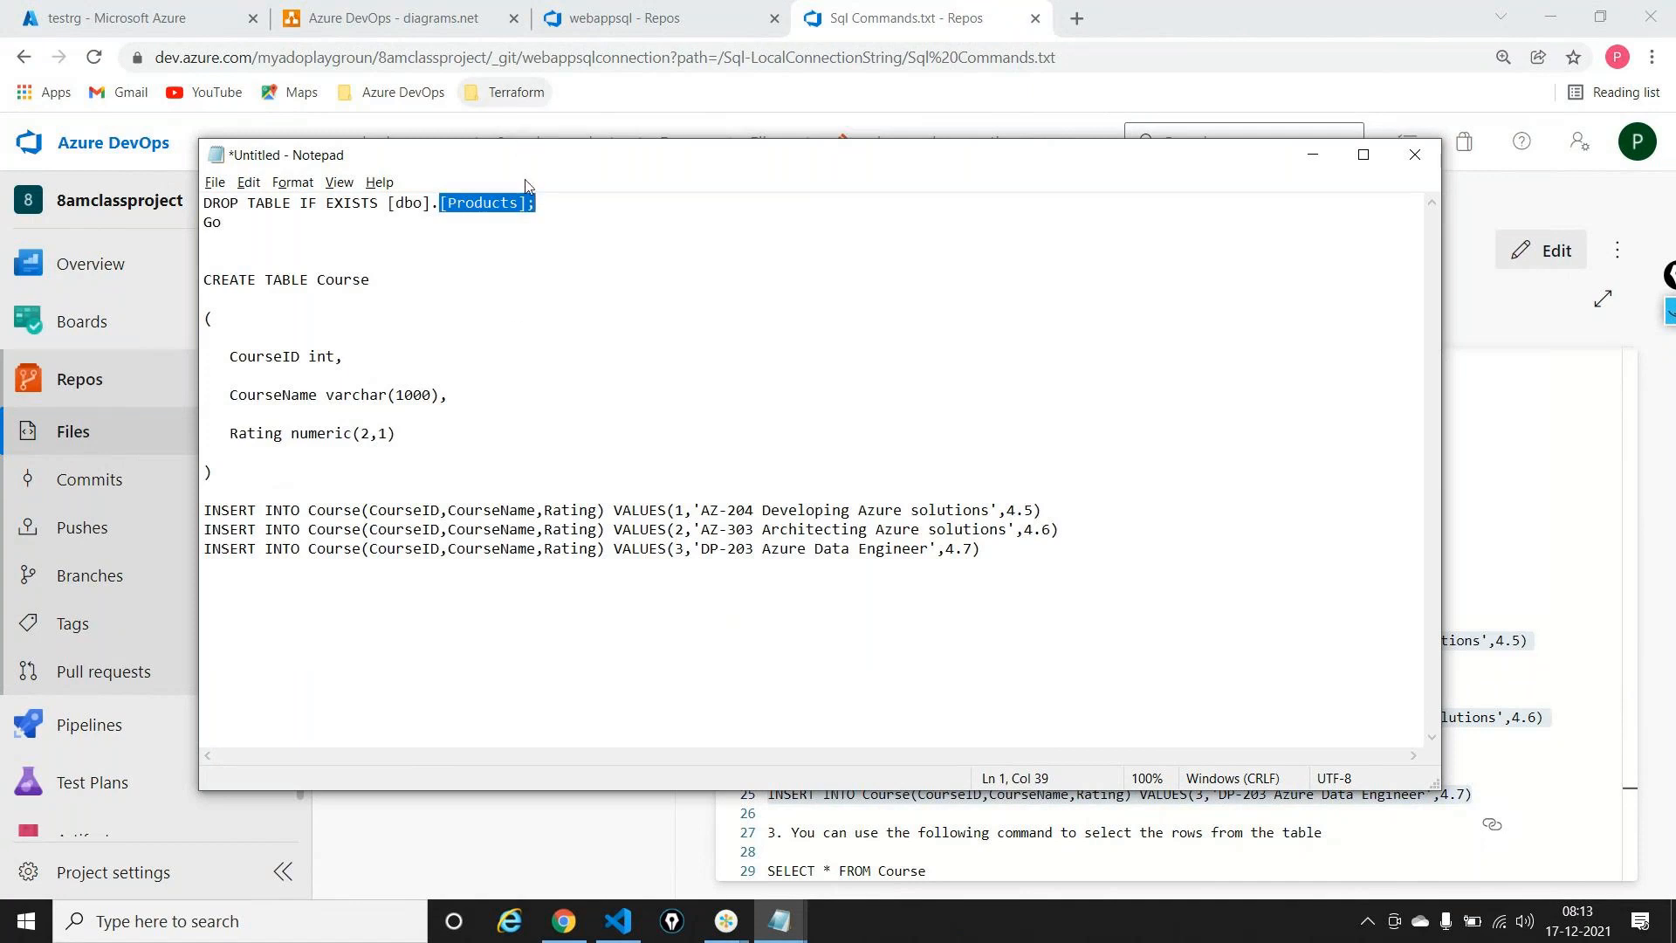
left_click(522, 210)
key("BackSpace")
key("BackSpace")
key("BackSpace")
key("BackSpace")
key("BackSpace")
key("BackSpace")
key("BackSpace")
key("BackSpace")
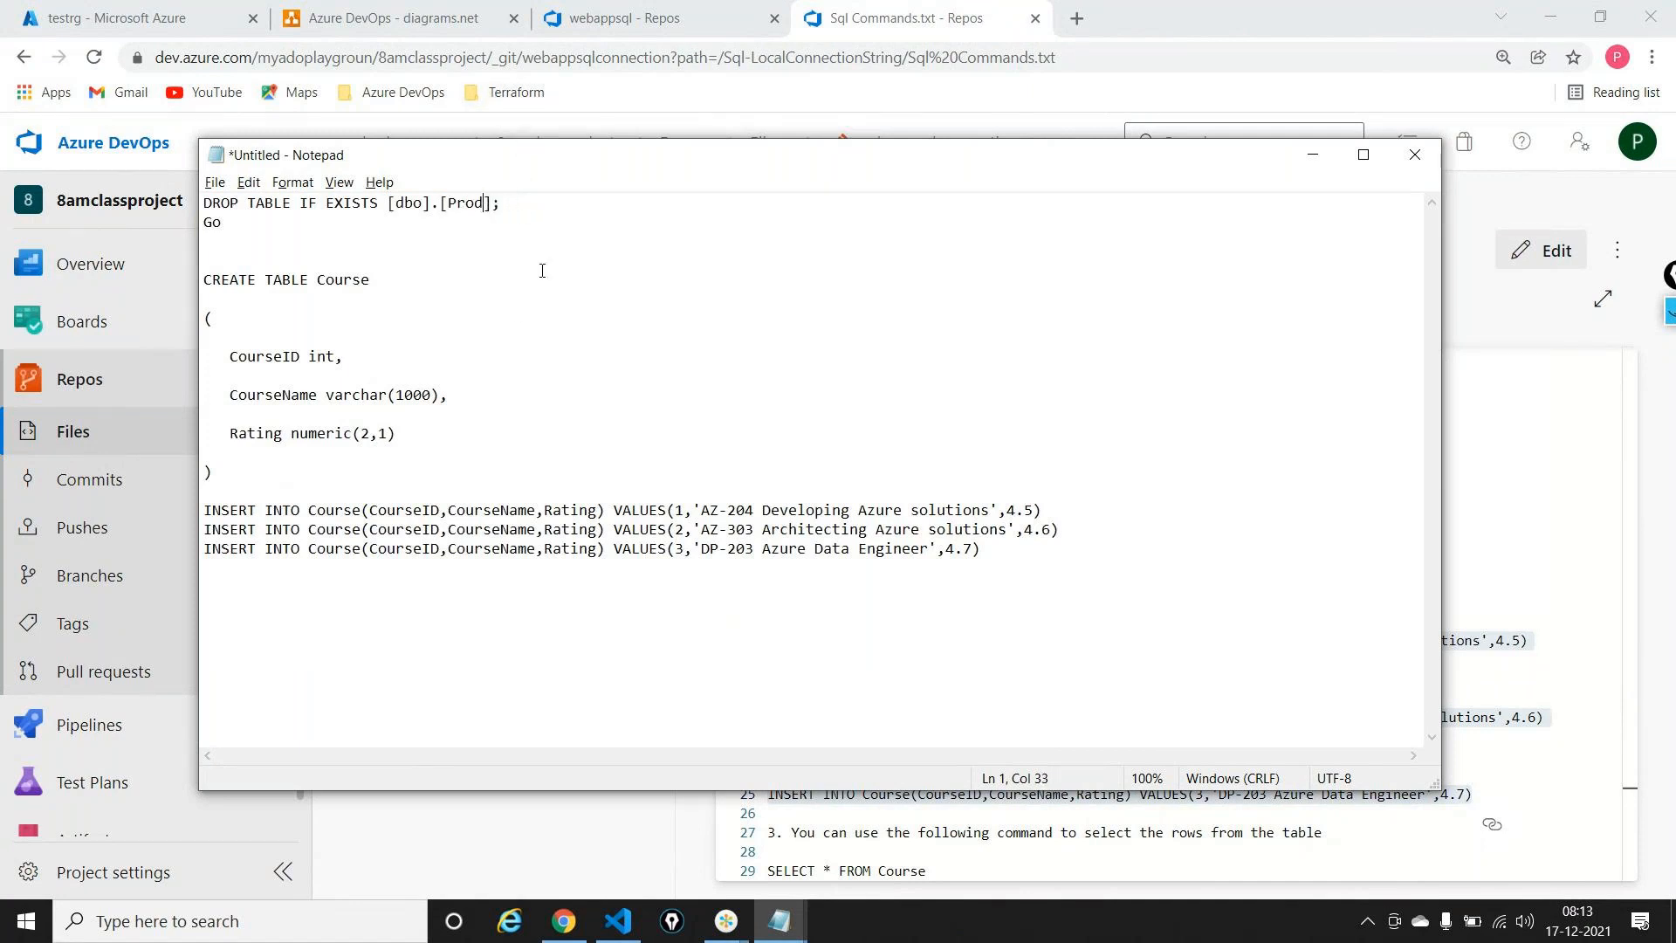
type("Course")
Step: Review the script by highlighting the DROP TABLE, CREATE TABLE and INSERT statements in turn
left_click_drag(205, 202, 516, 196)
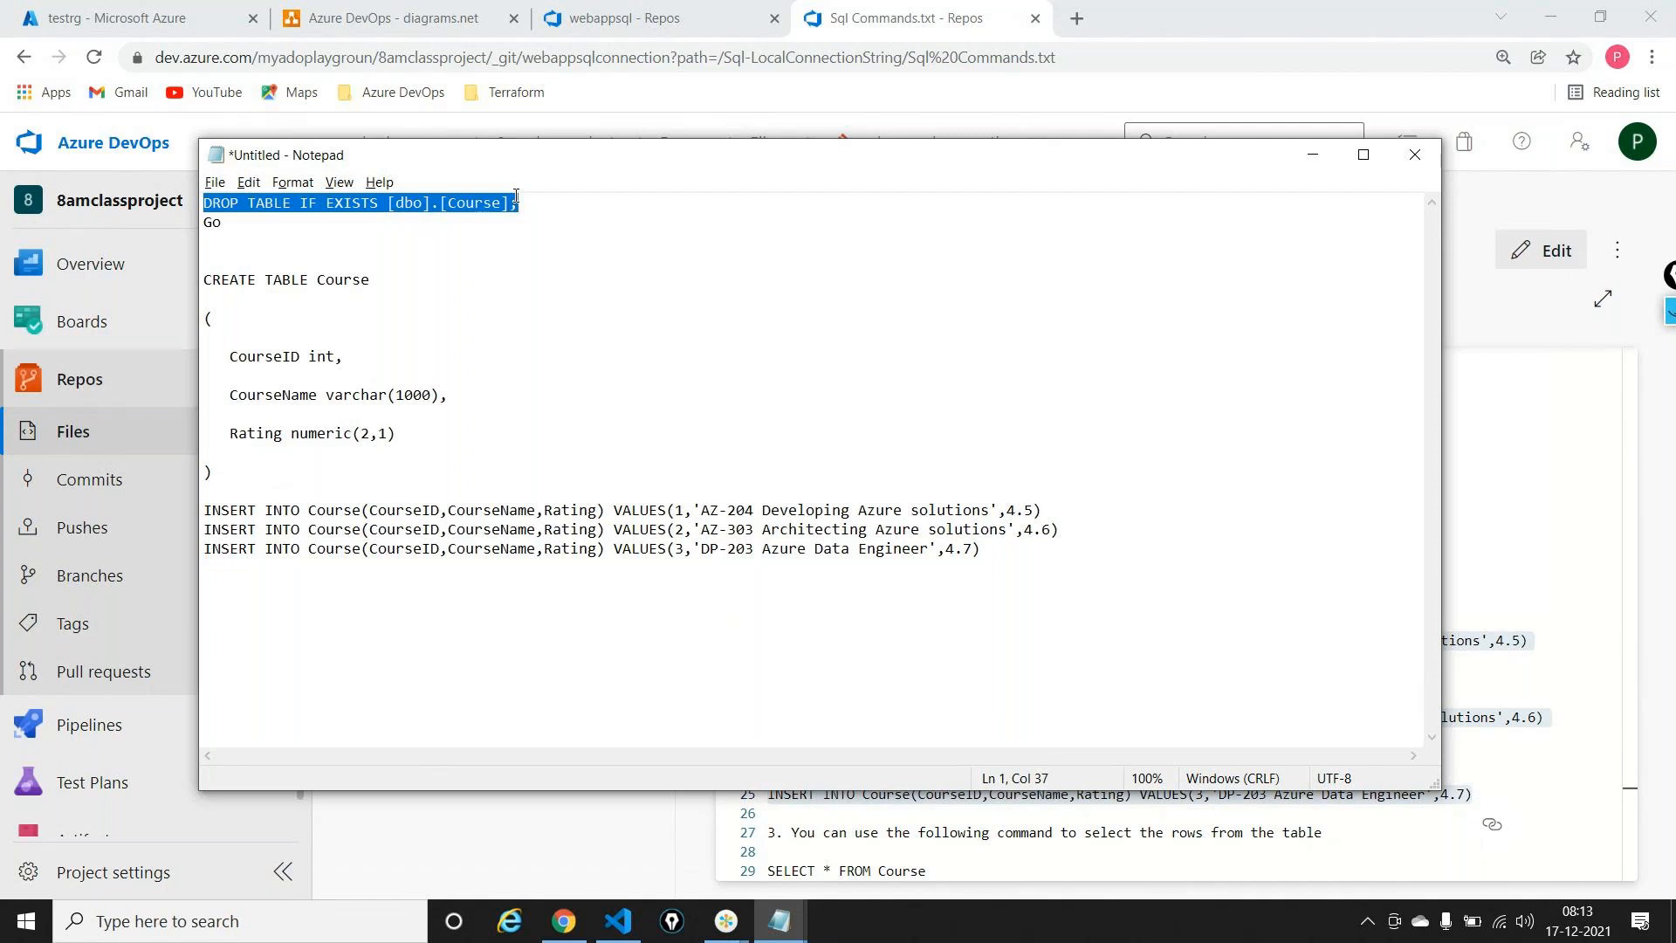
double_click(477, 202)
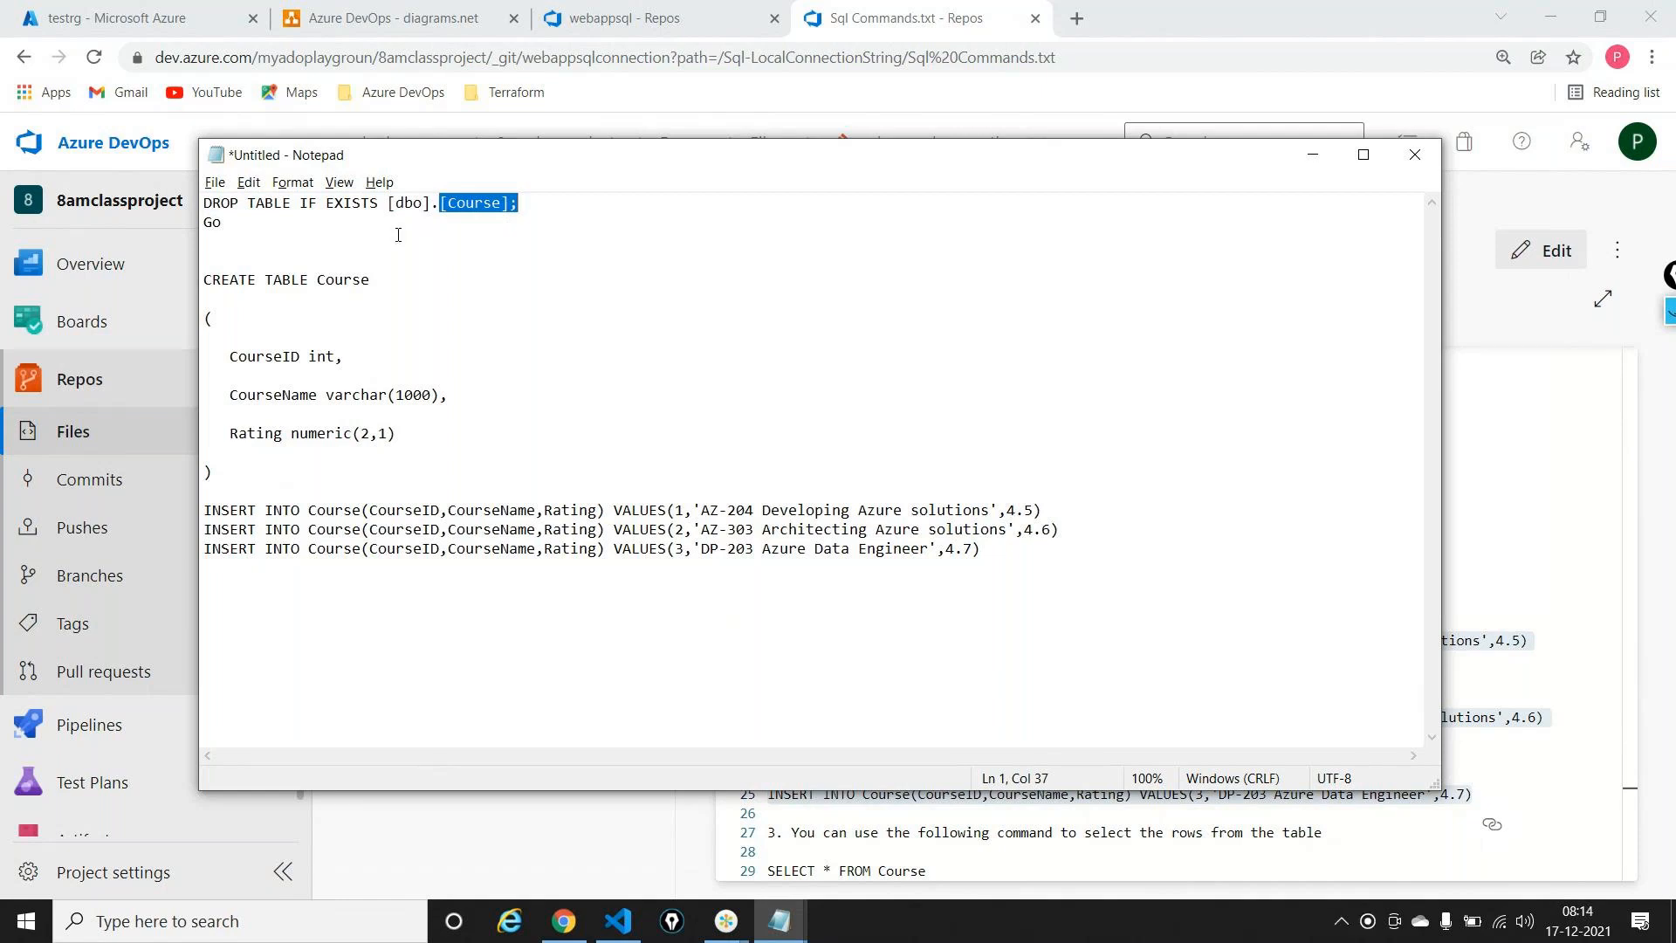
left_click(275, 241)
left_click_drag(241, 219, 205, 202)
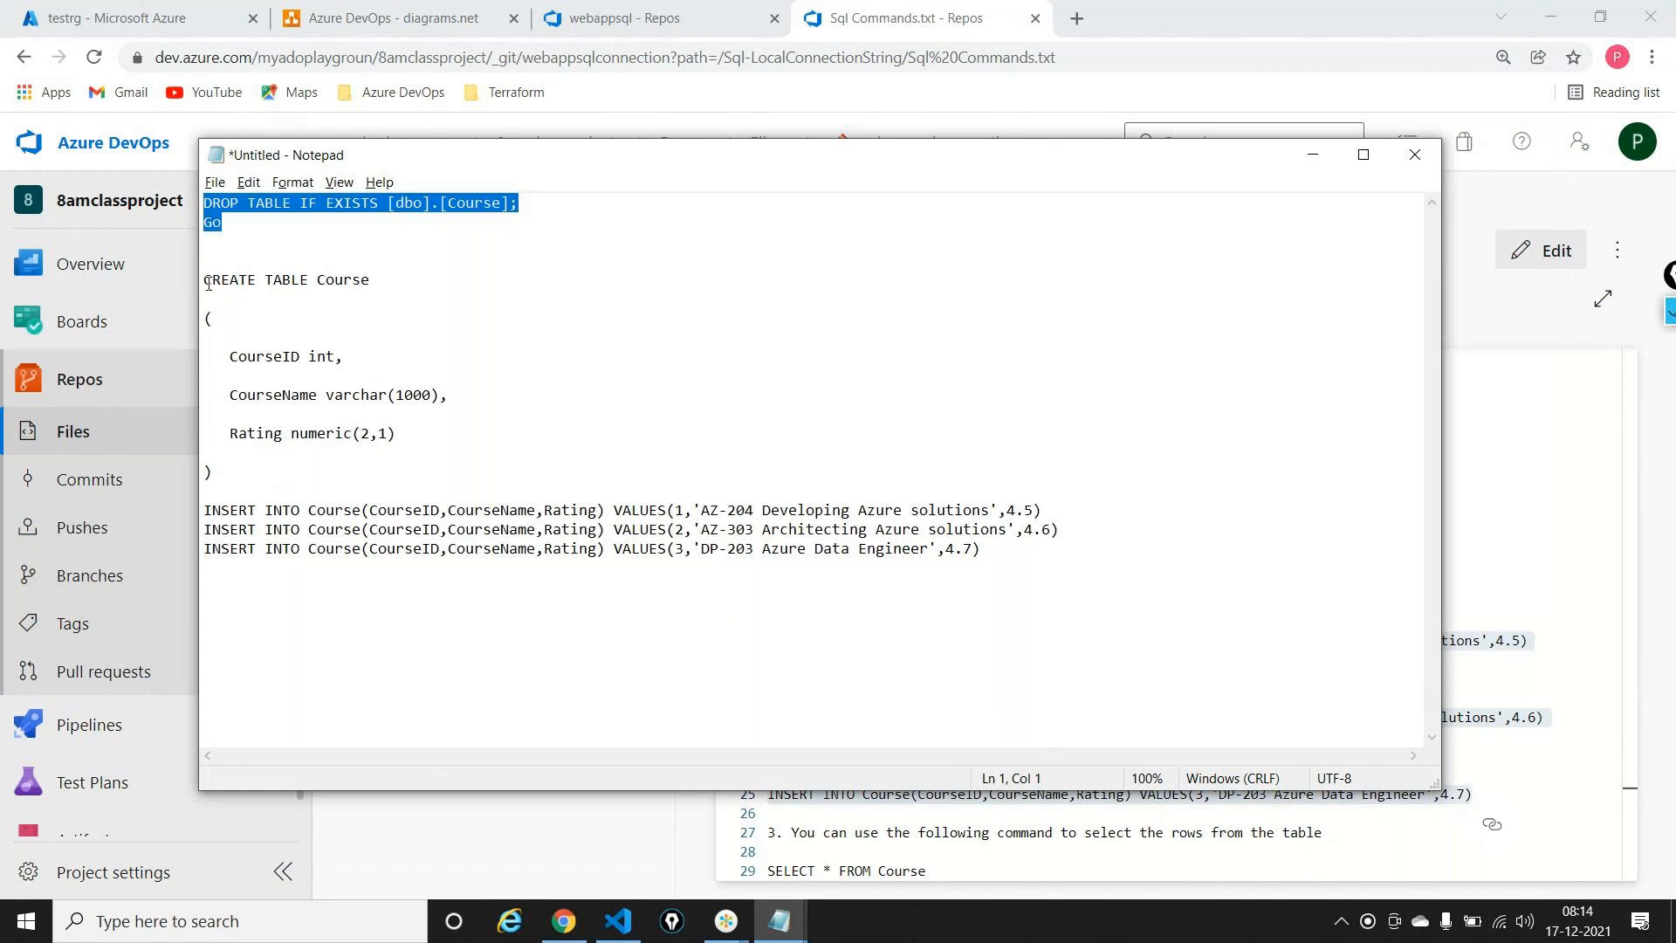
left_click_drag(208, 282, 286, 472)
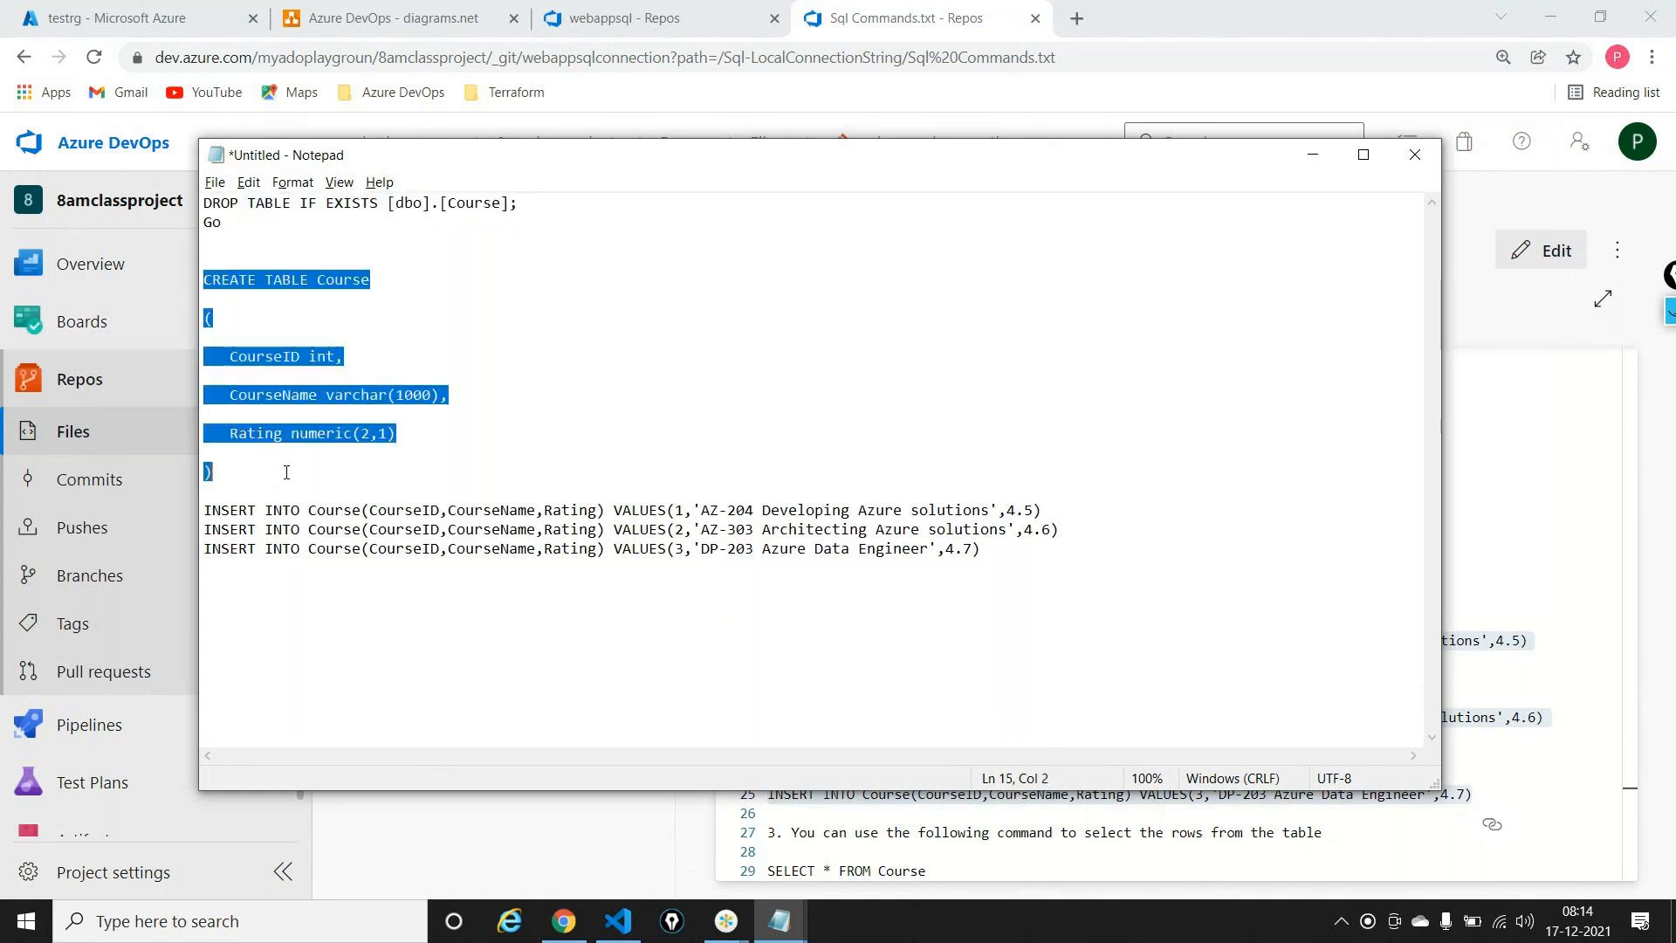
left_click(996, 557)
left_click_drag(323, 225, 167, 188)
left_click_drag(204, 281, 1206, 543)
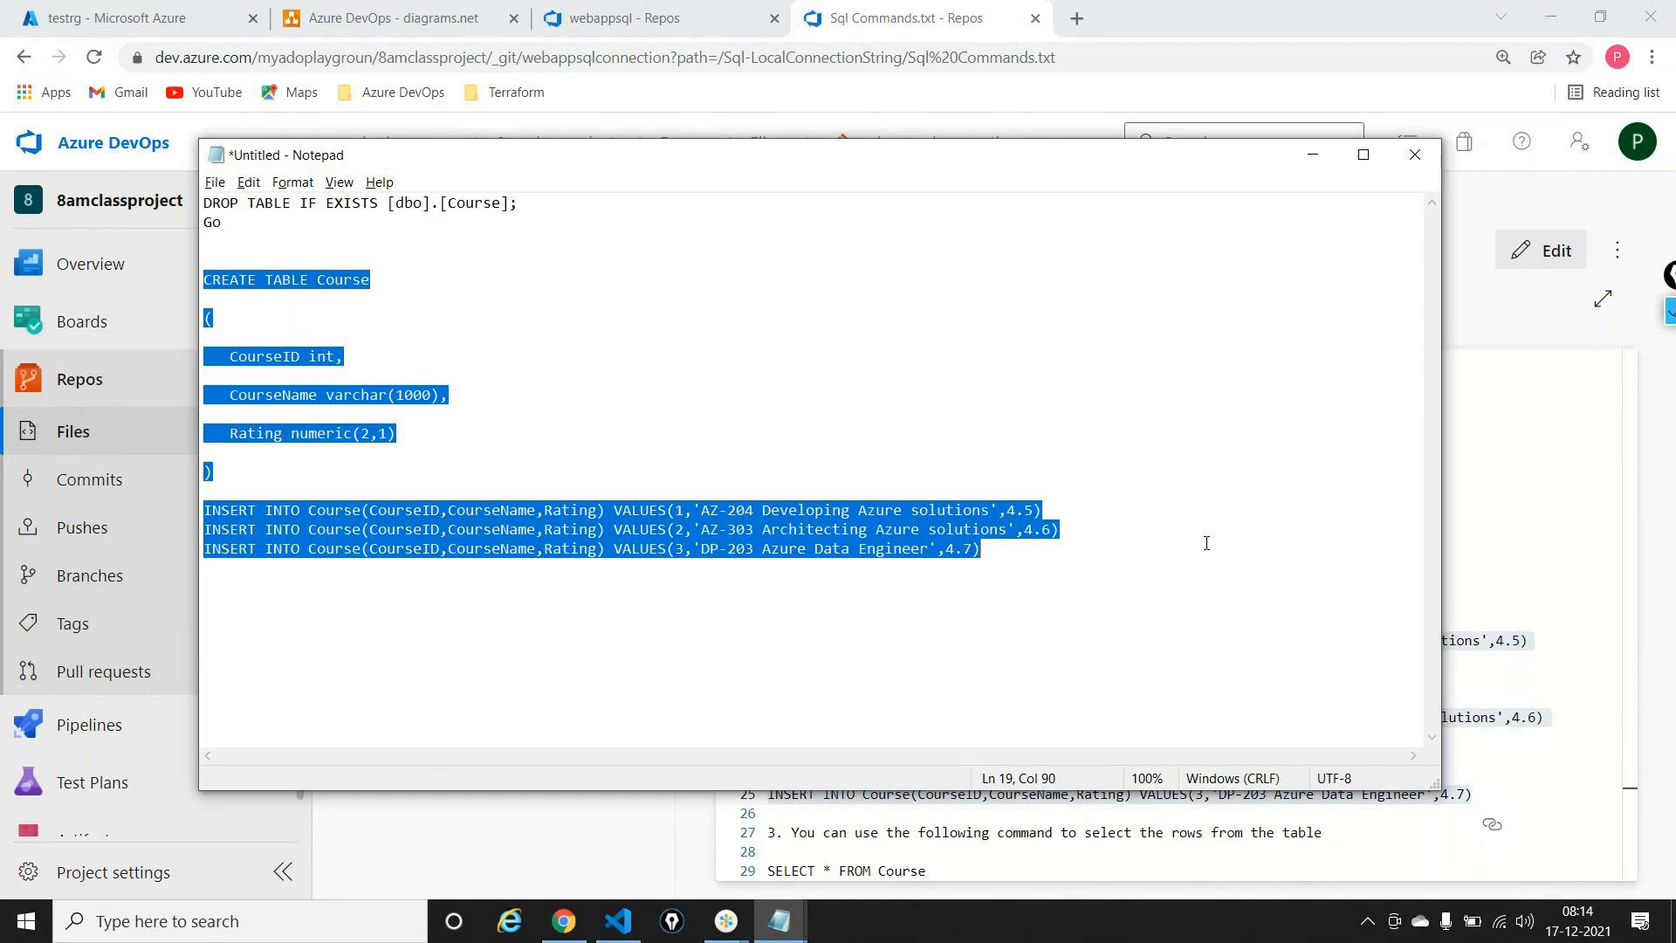
left_click(997, 392)
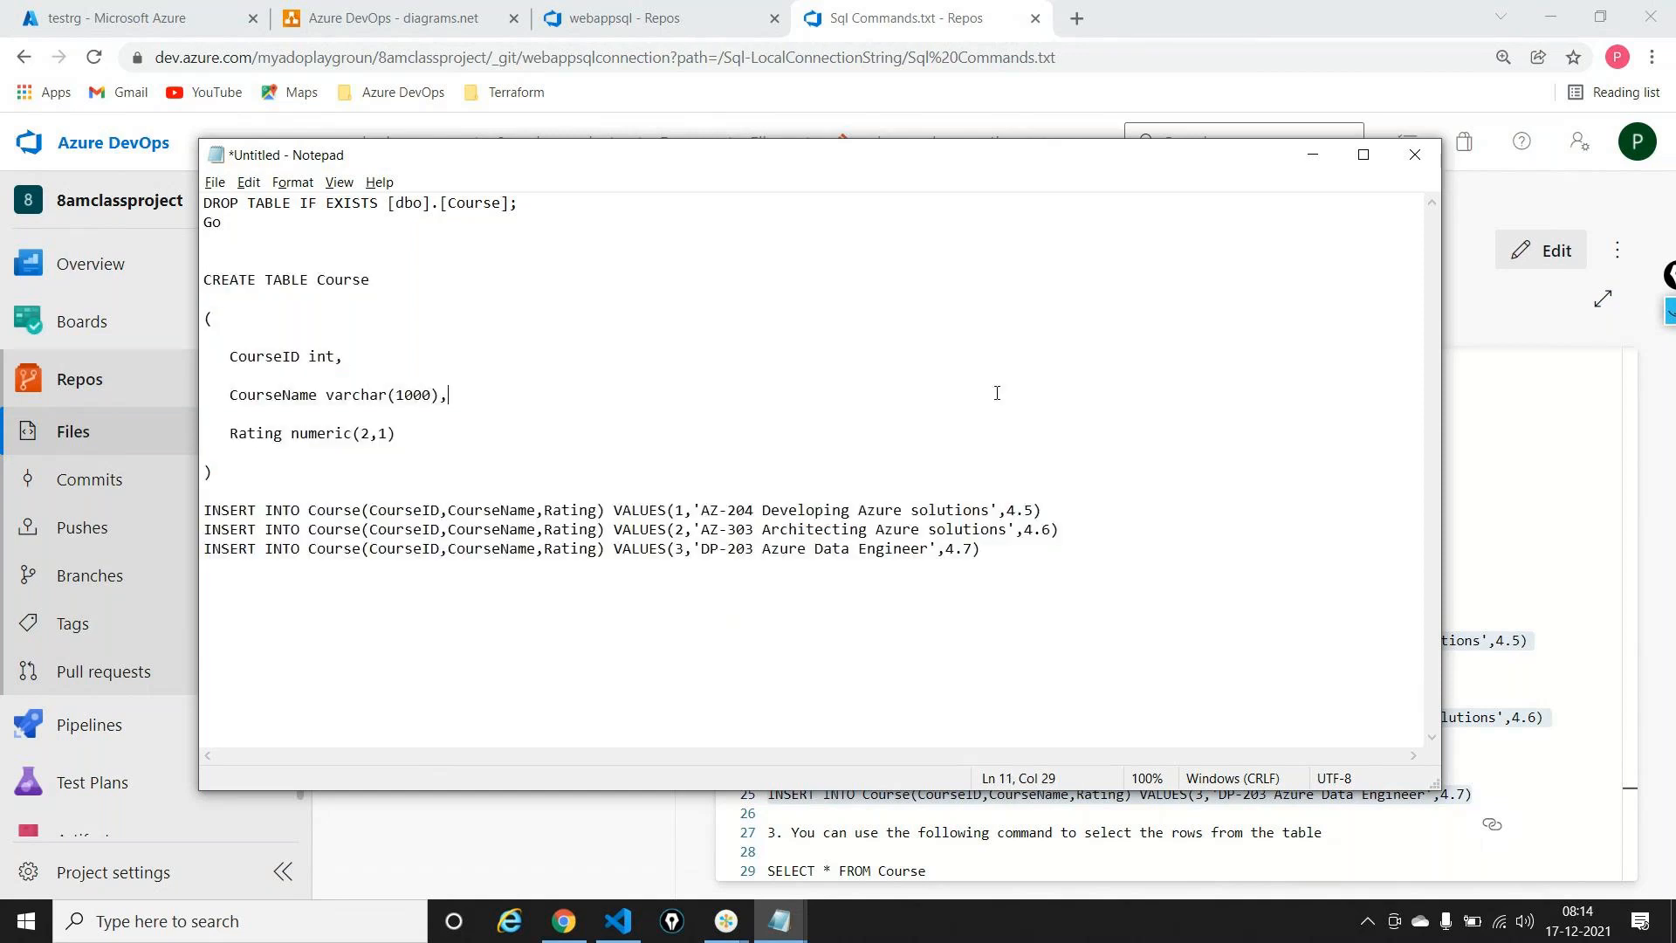
Step: Save As into the Downloads folder with the name commands and file type All Files
left_click(215, 183)
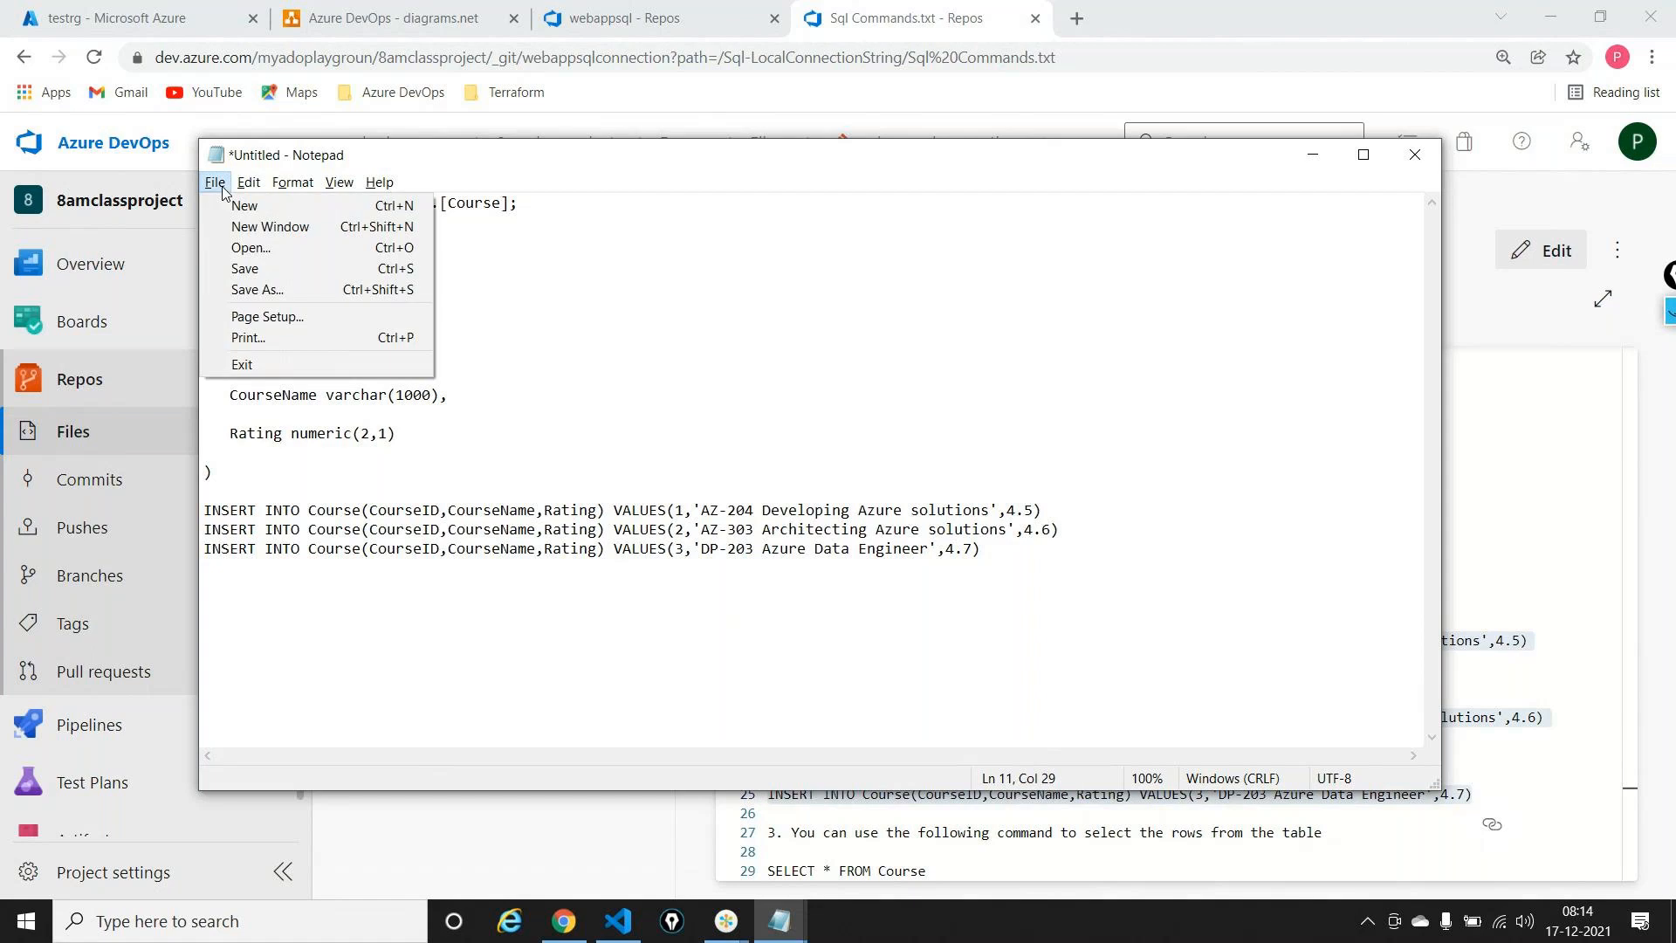
left_click(234, 227)
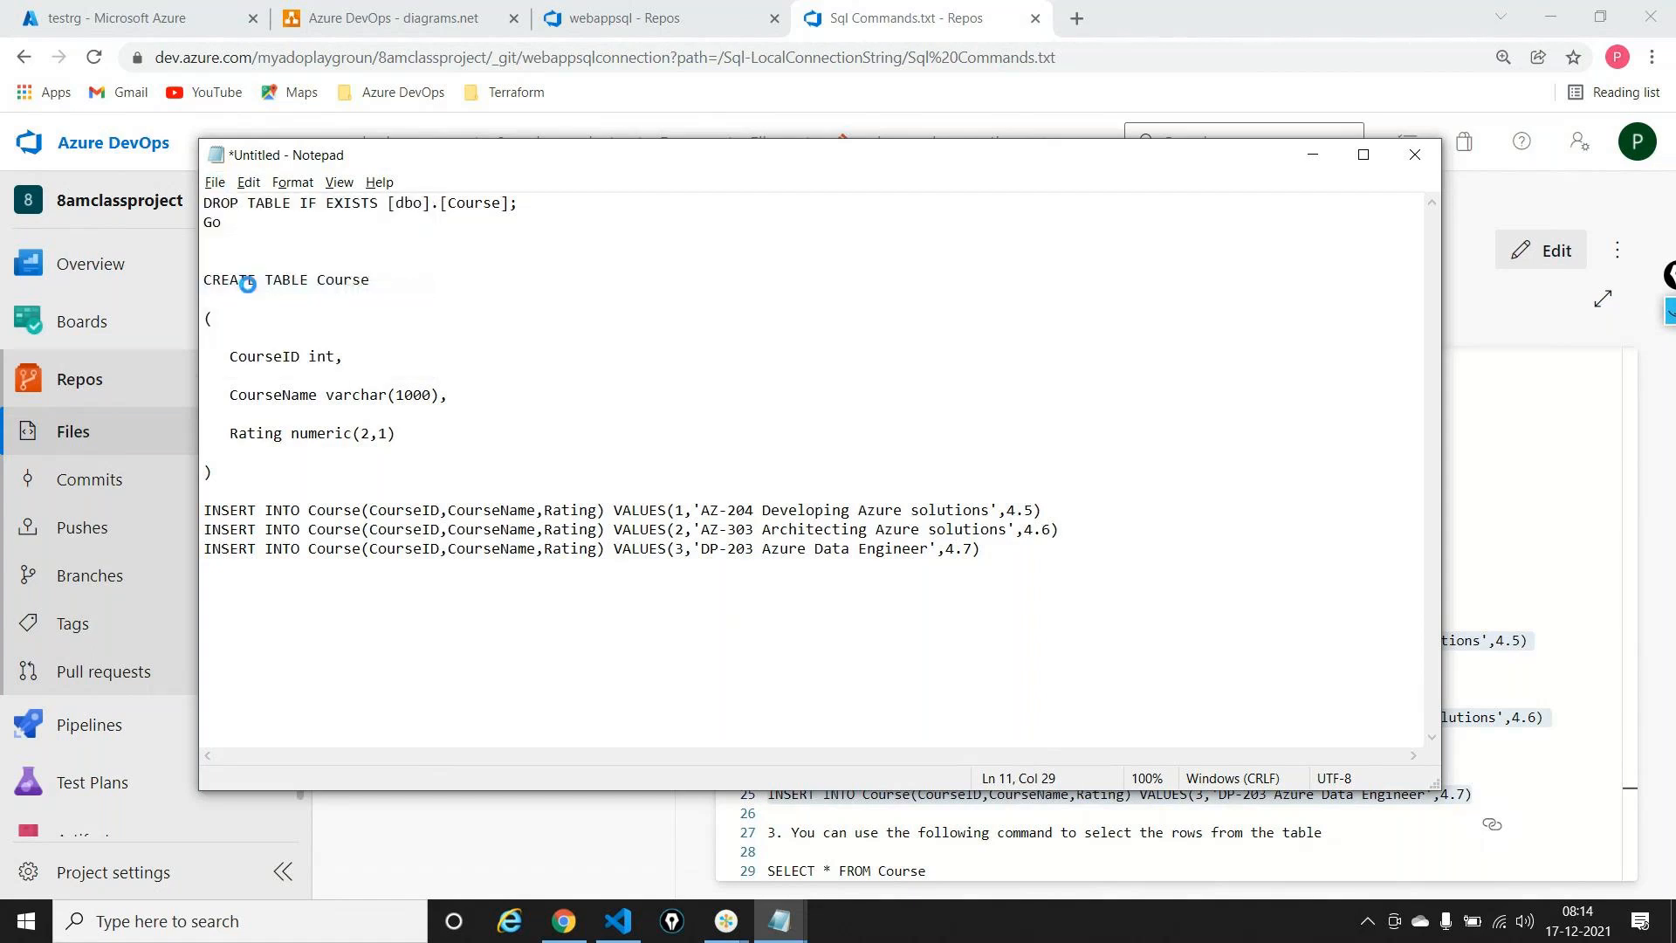
left_click_drag(365, 465, 361, 334)
left_click(282, 388)
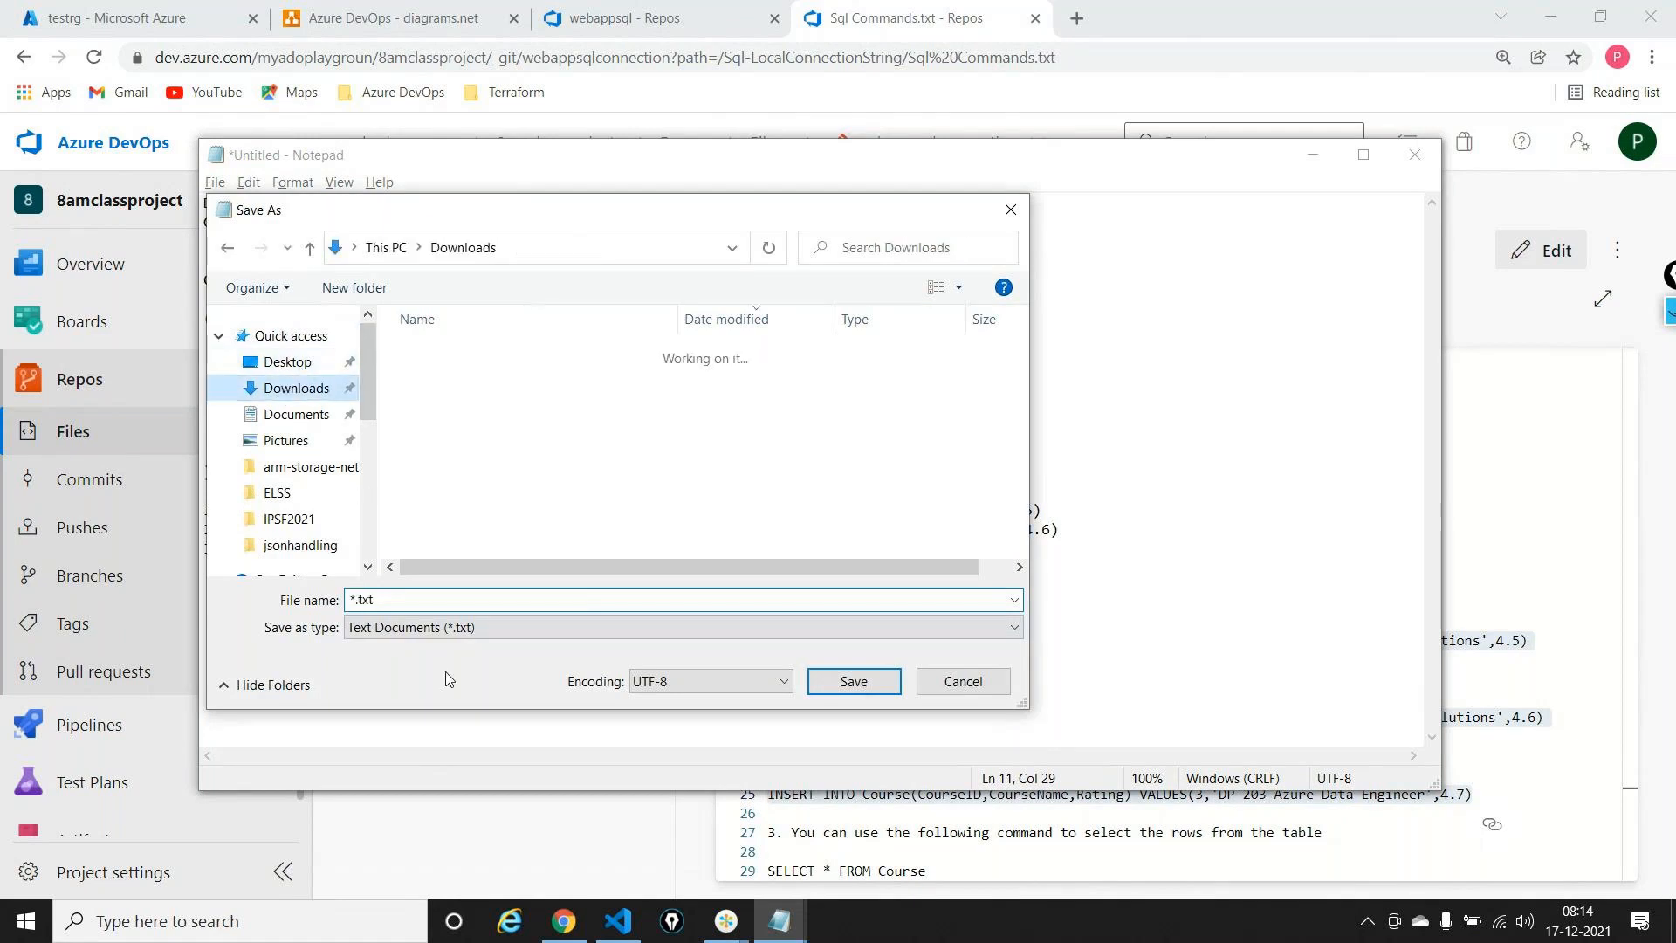
left_click(424, 602)
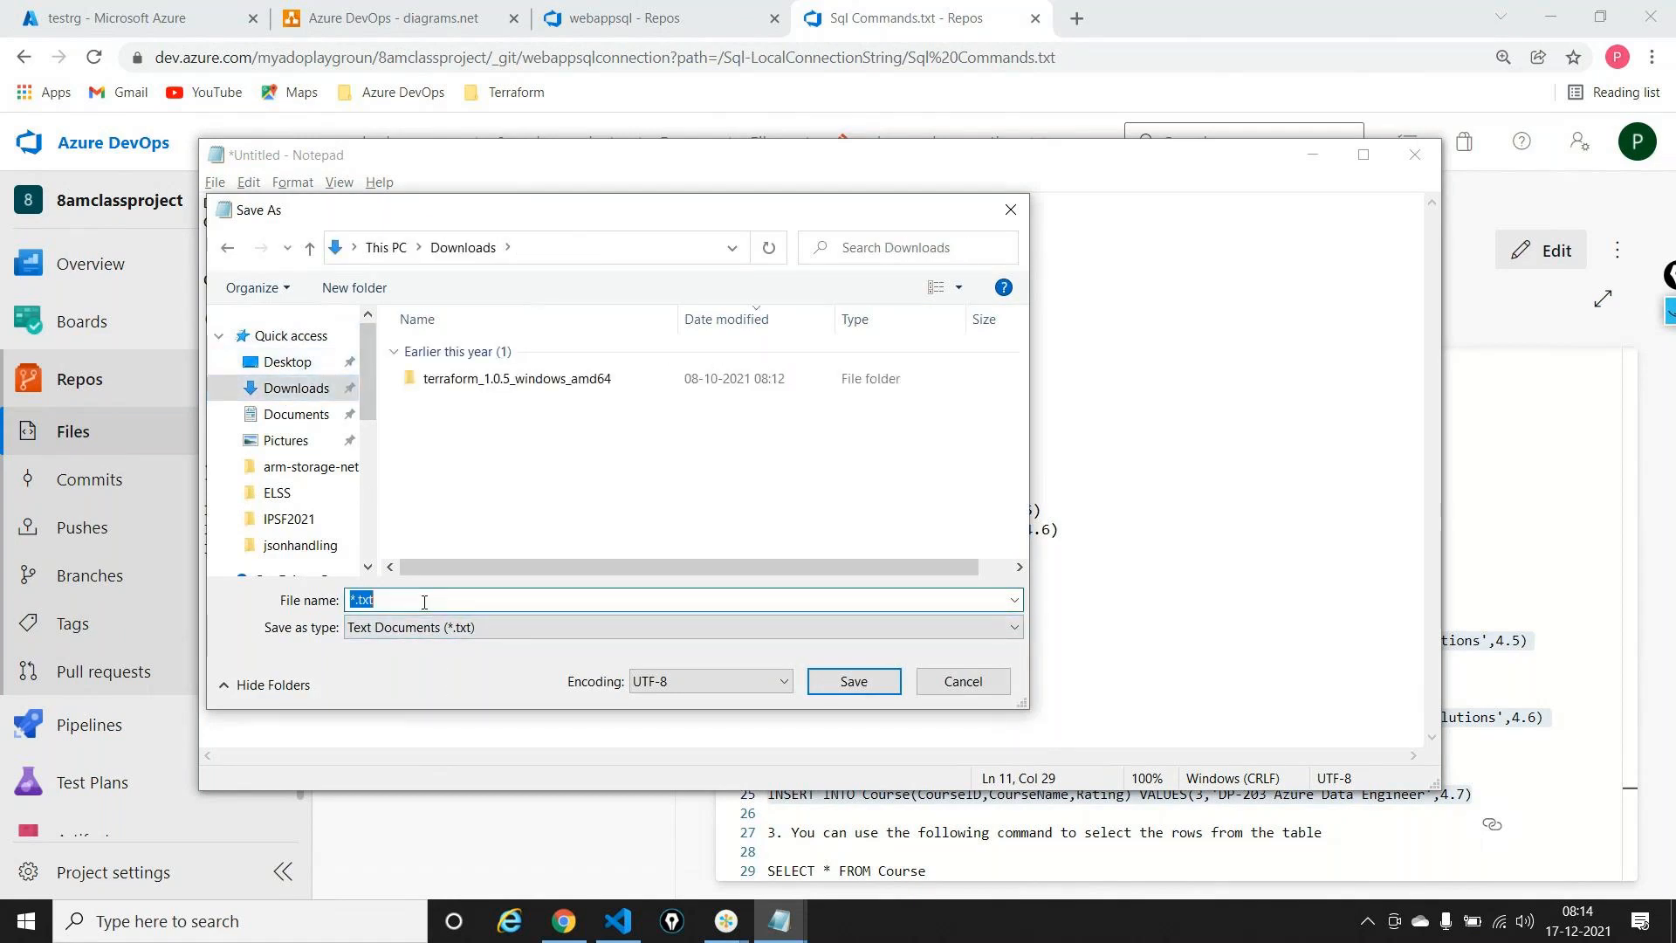
type("commands")
left_click(442, 626)
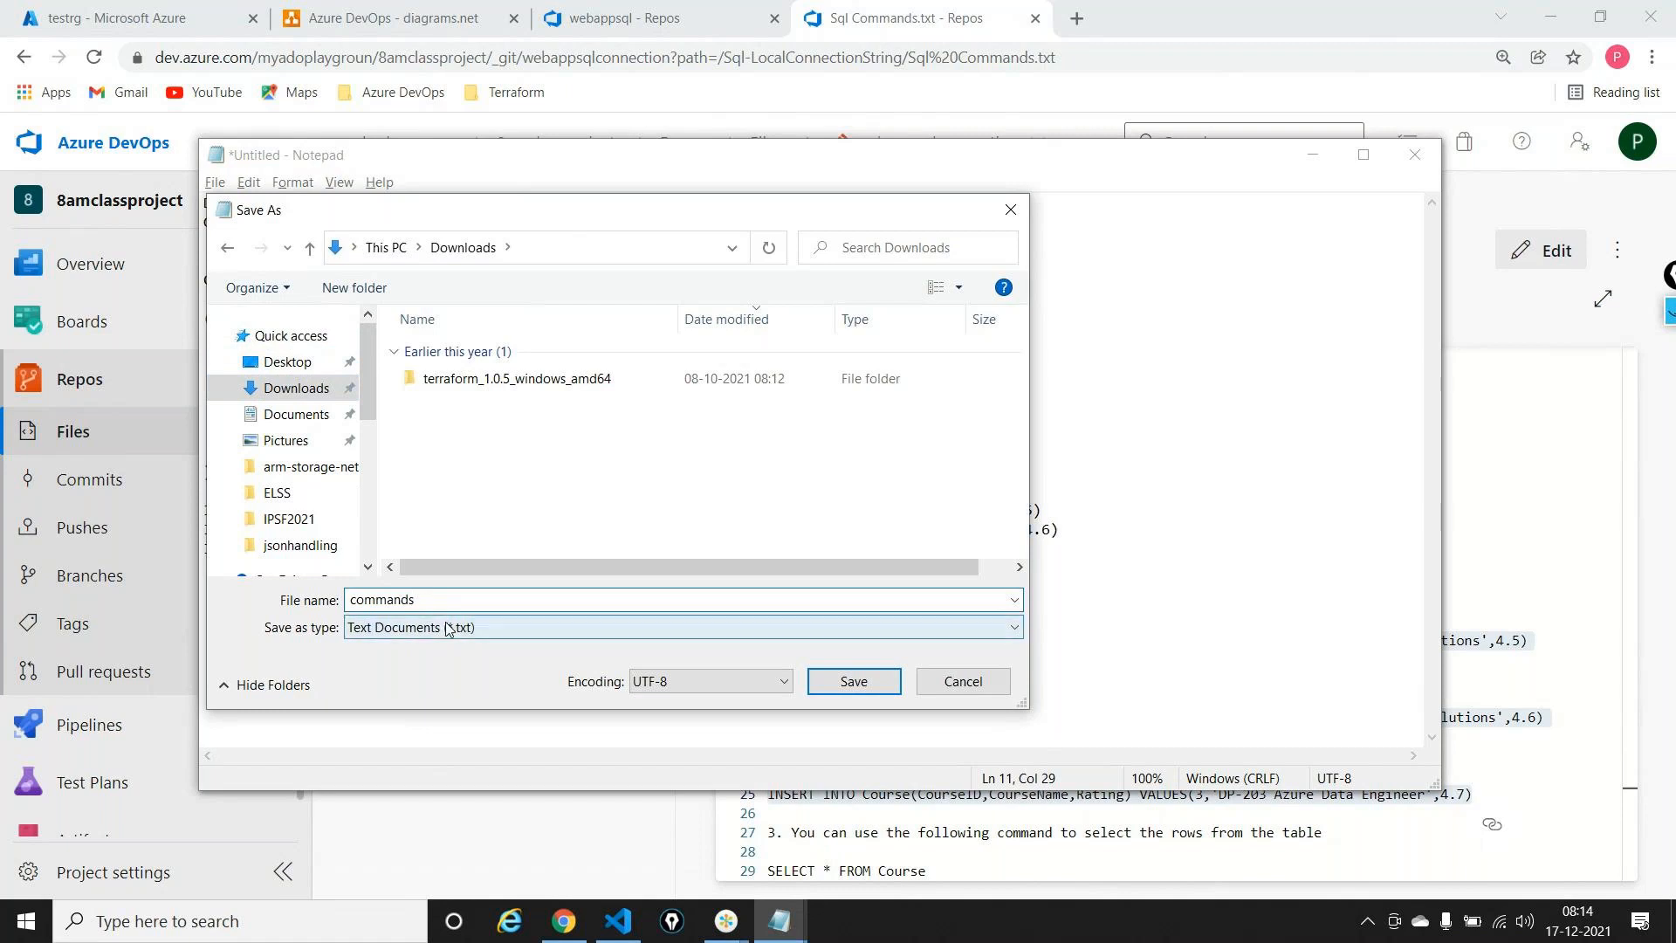
left_click(407, 667)
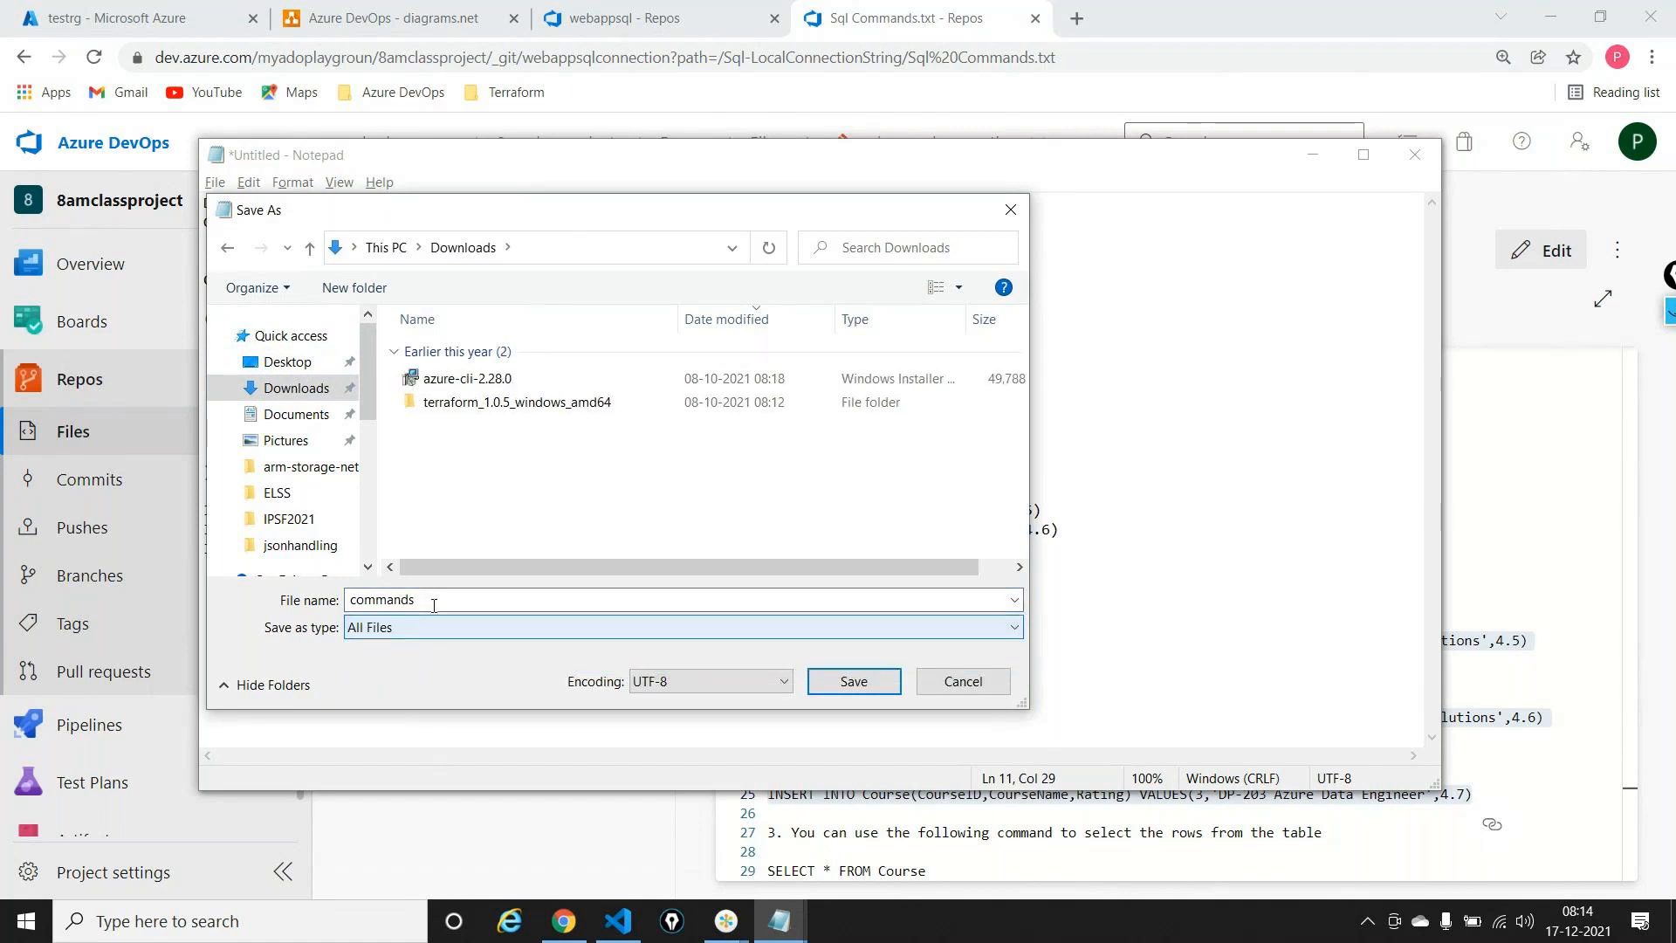
Step: Complete the file name as commands.sql, save it, and close both Notepad windows
left_click(434, 598)
left_click(433, 599)
type(".sql")
key("Return")
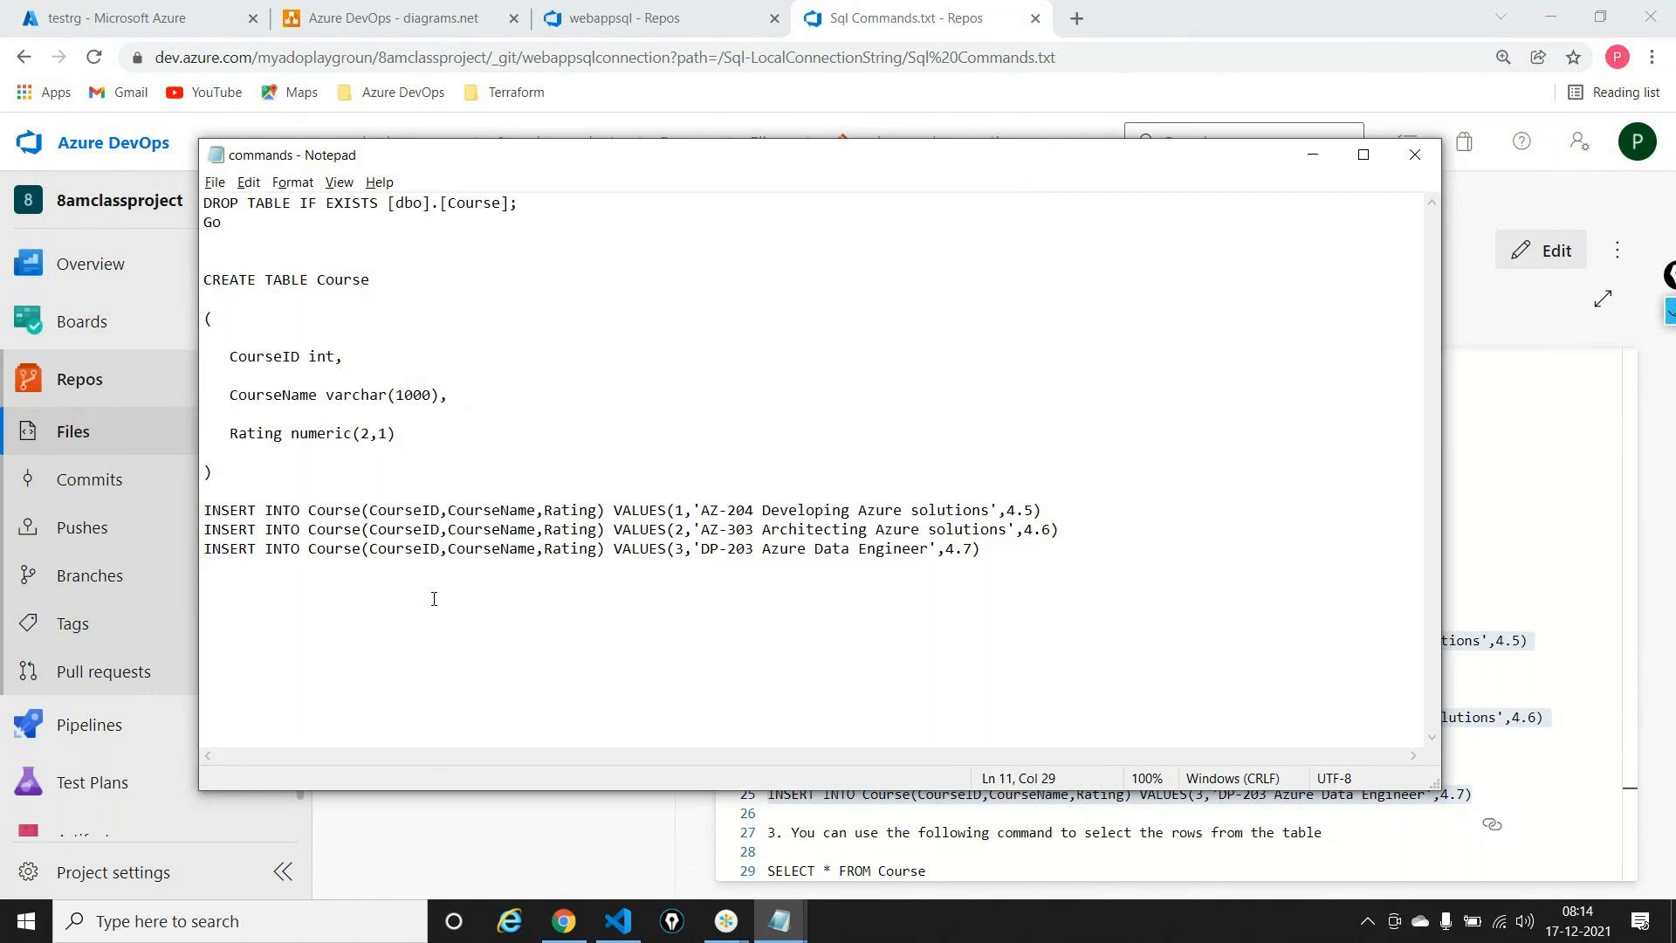
left_click(1415, 166)
left_click(1416, 171)
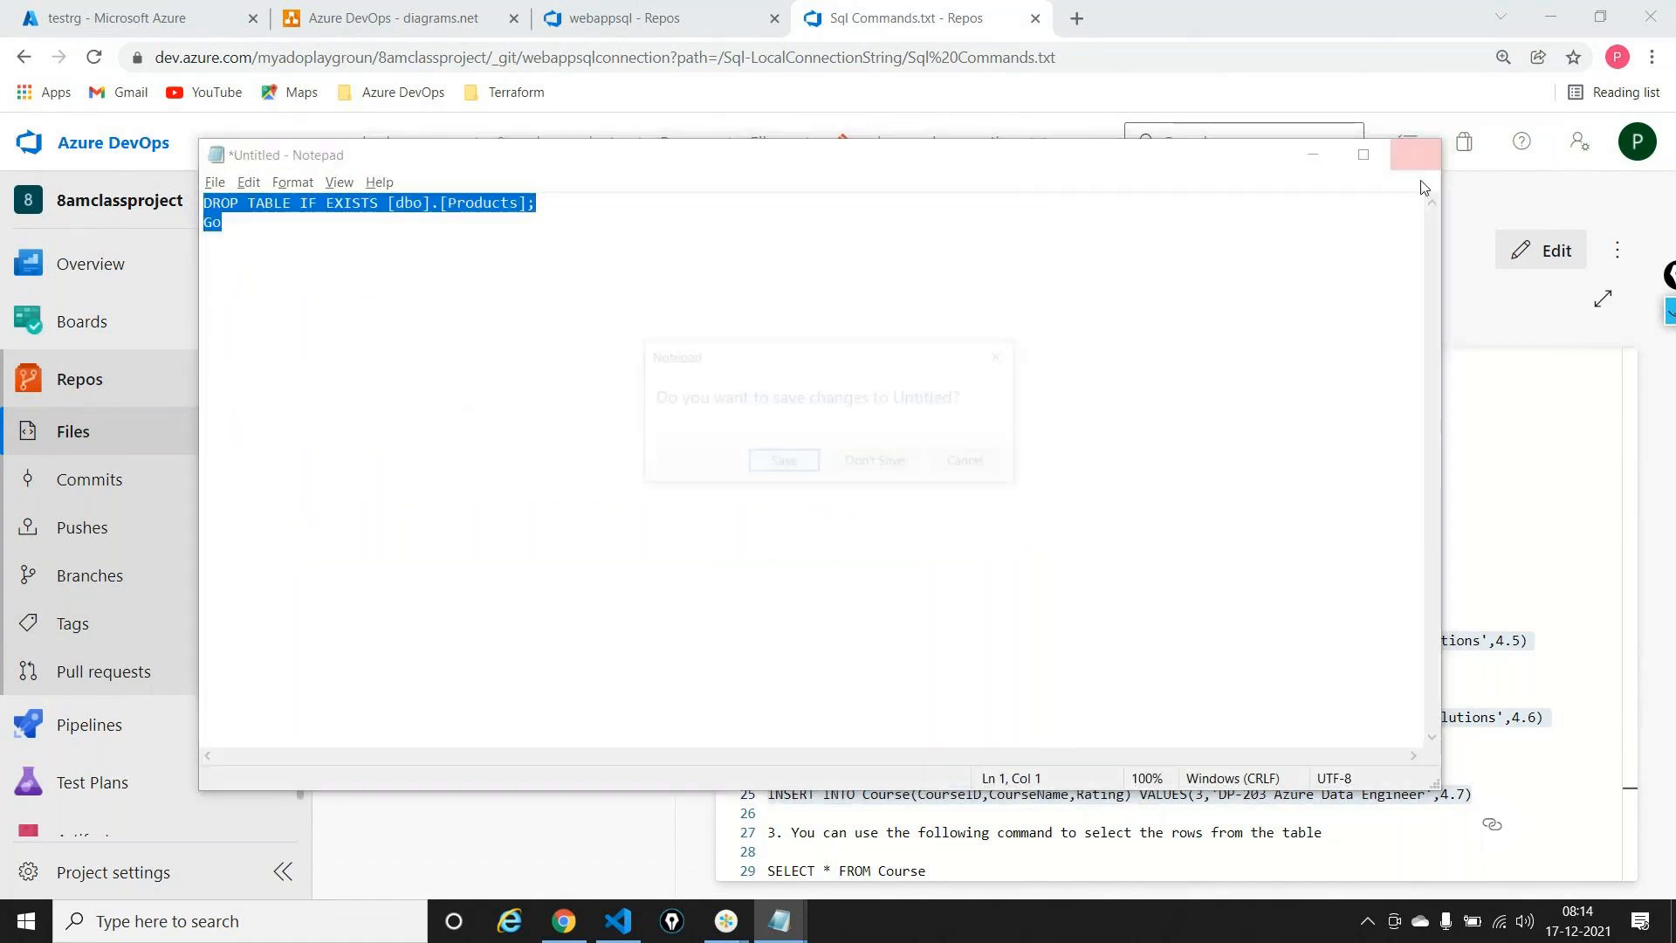
Step: Discard the untitled note and start a file upload into the Sql-LocalConnectionString folder
left_click(903, 463)
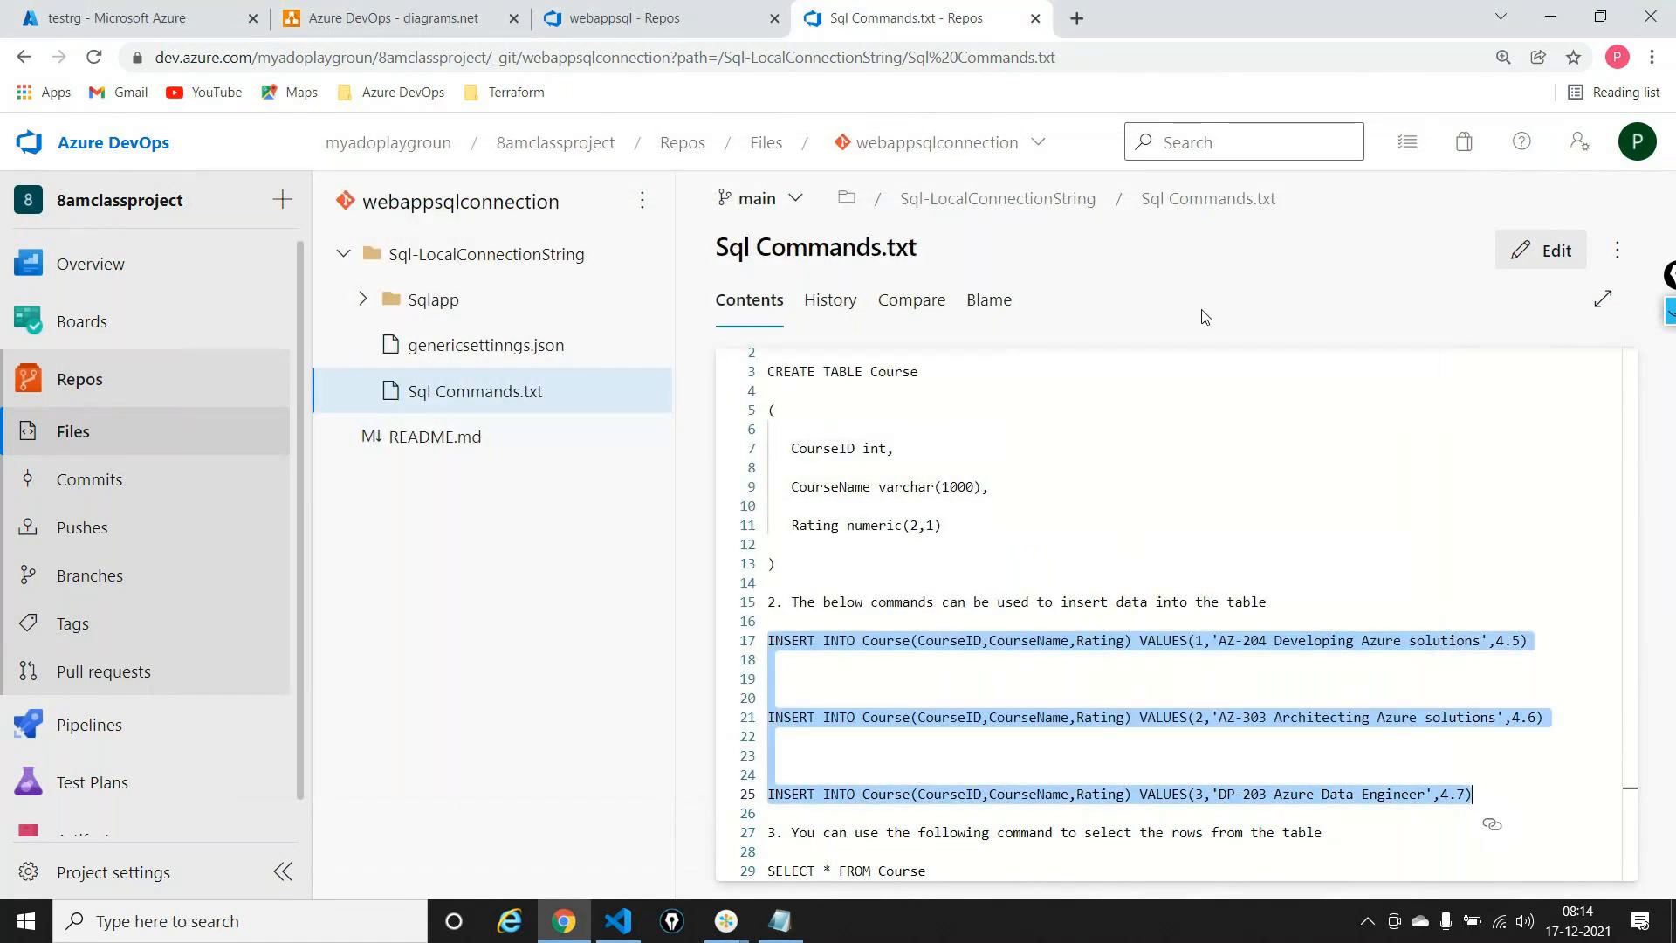
left_click(794, 447)
left_click(449, 260)
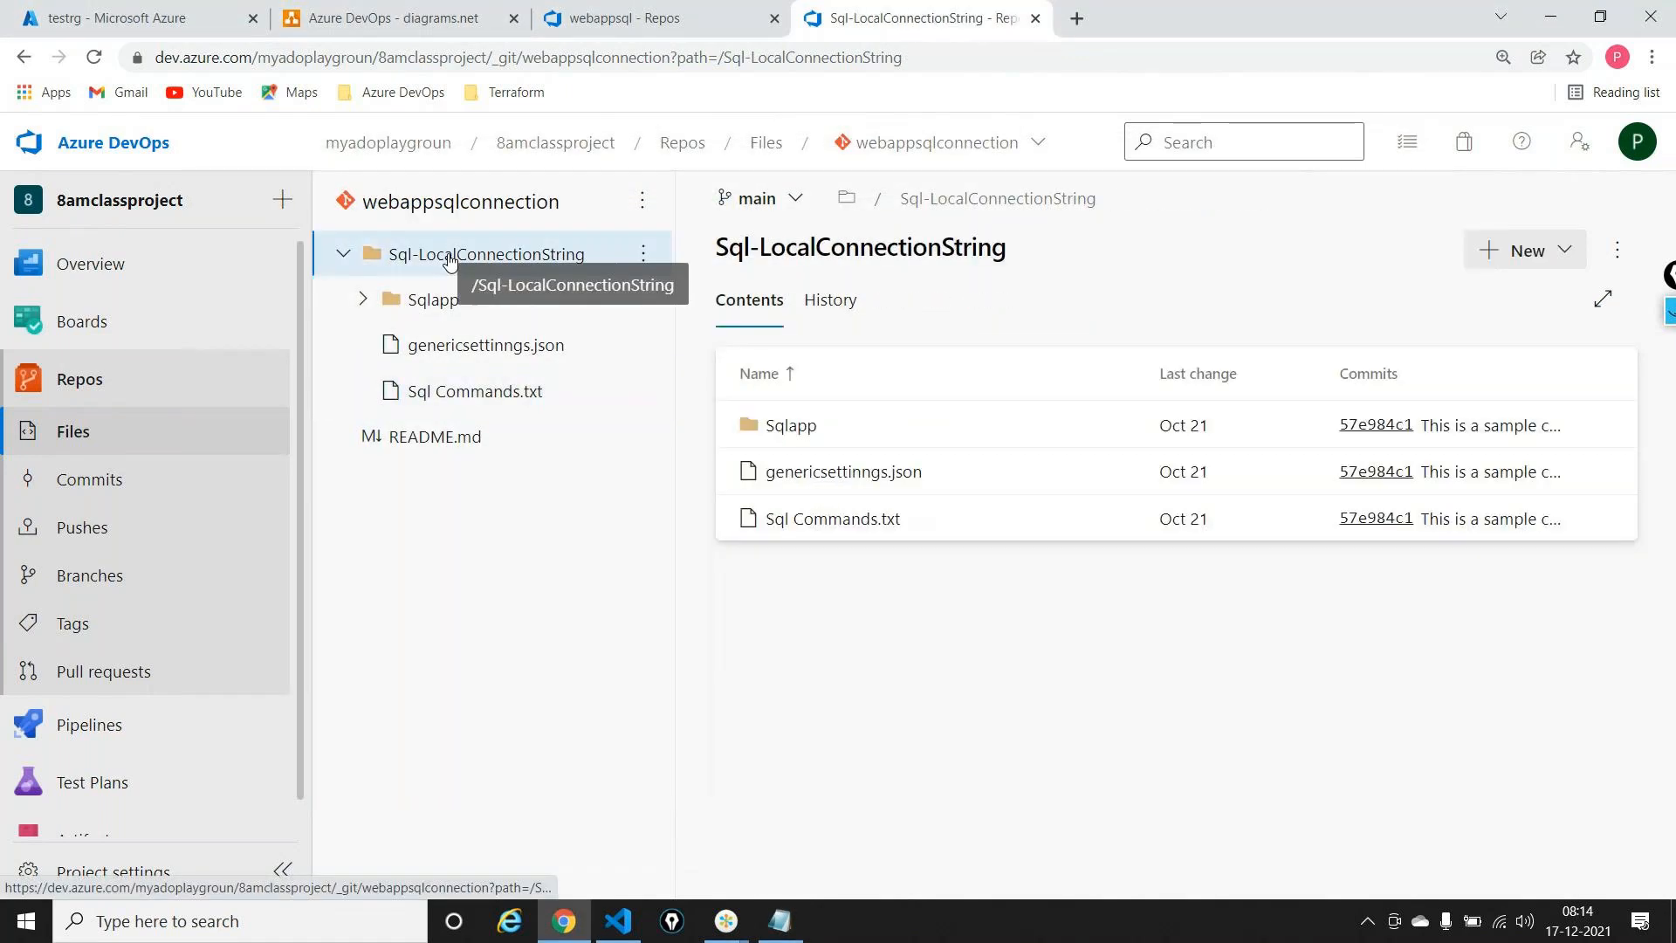
left_click(1617, 252)
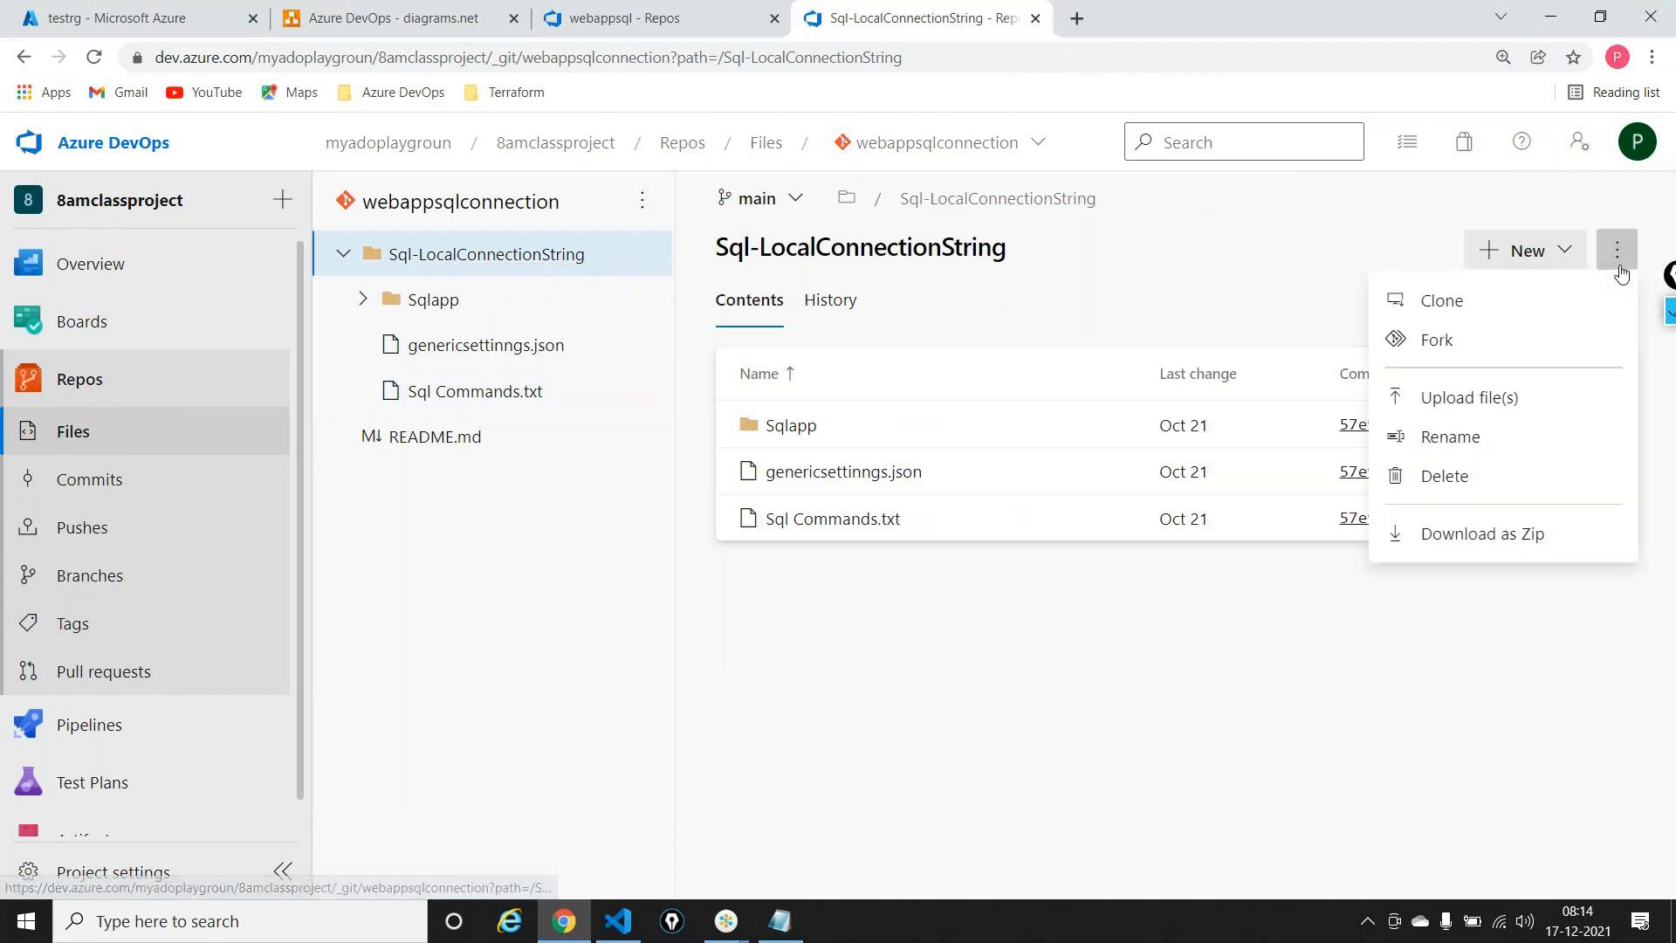
left_click(1441, 401)
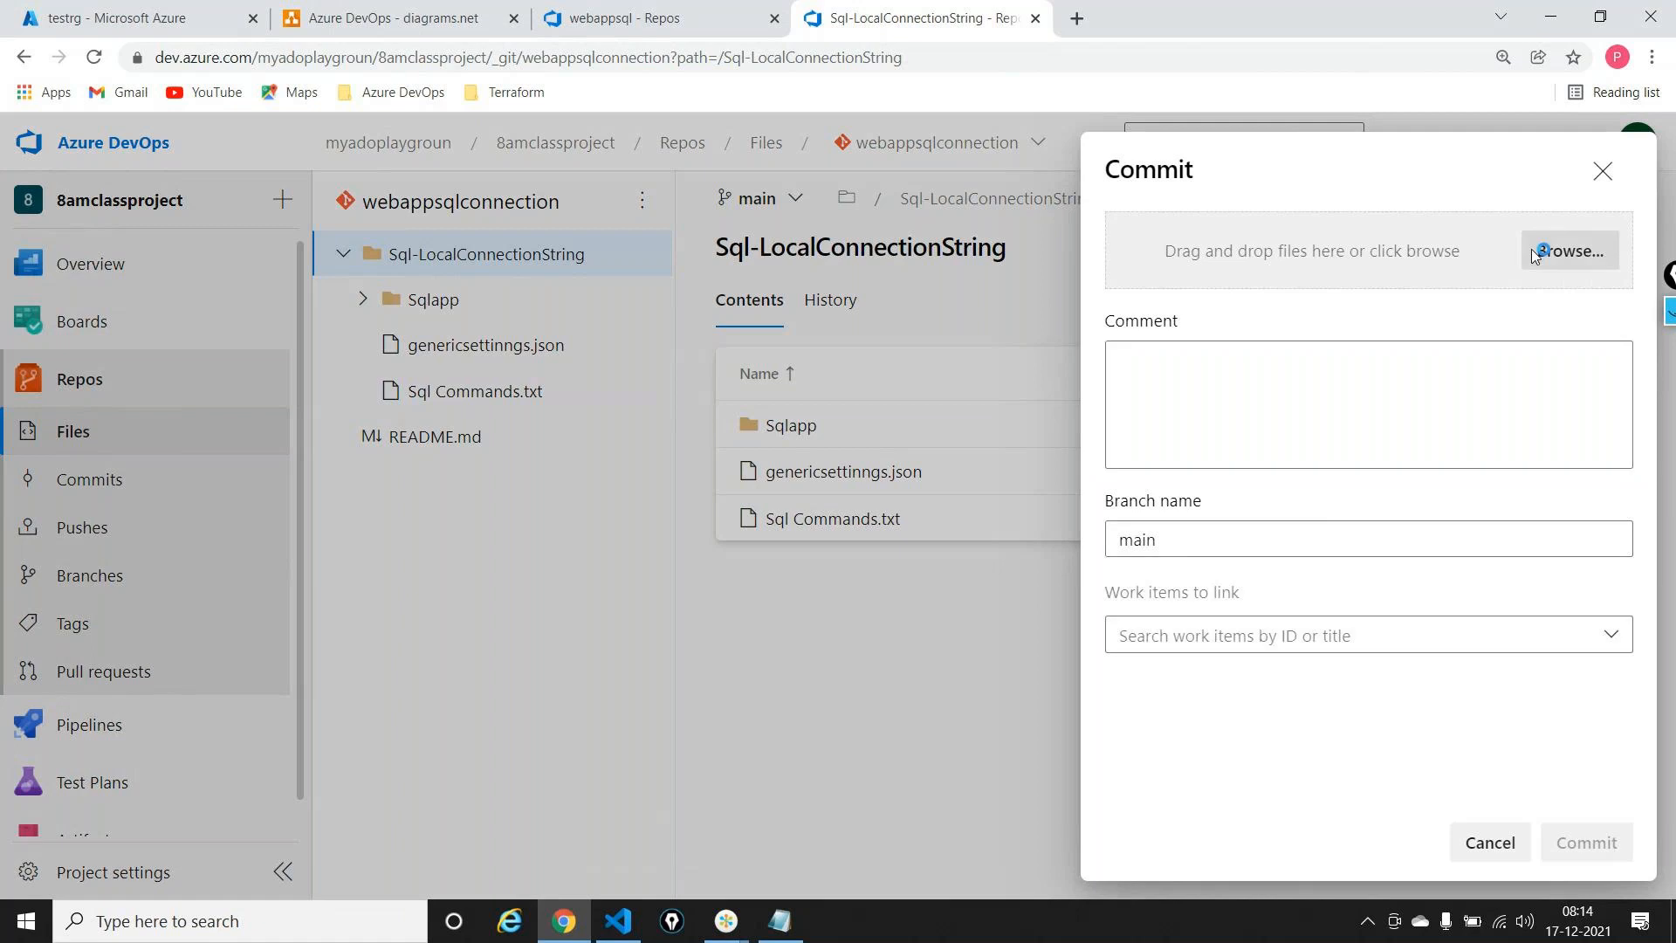
Step: Upload commands.sql from Downloads and commit it to the main branch
left_click(1536, 250)
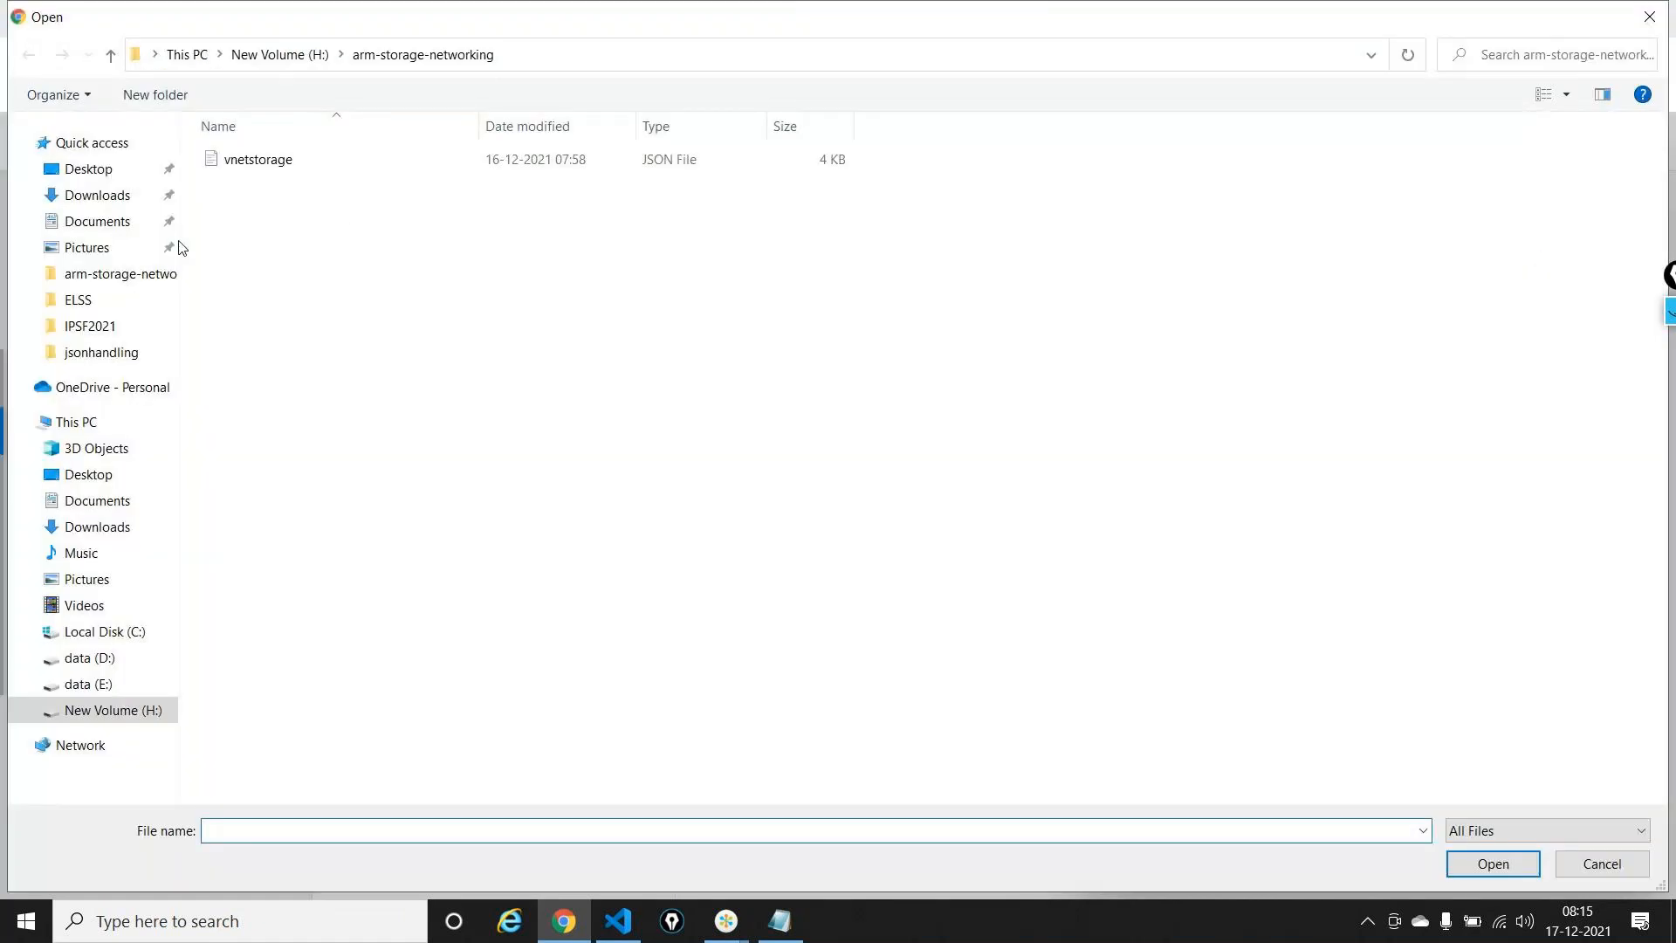
left_click(98, 196)
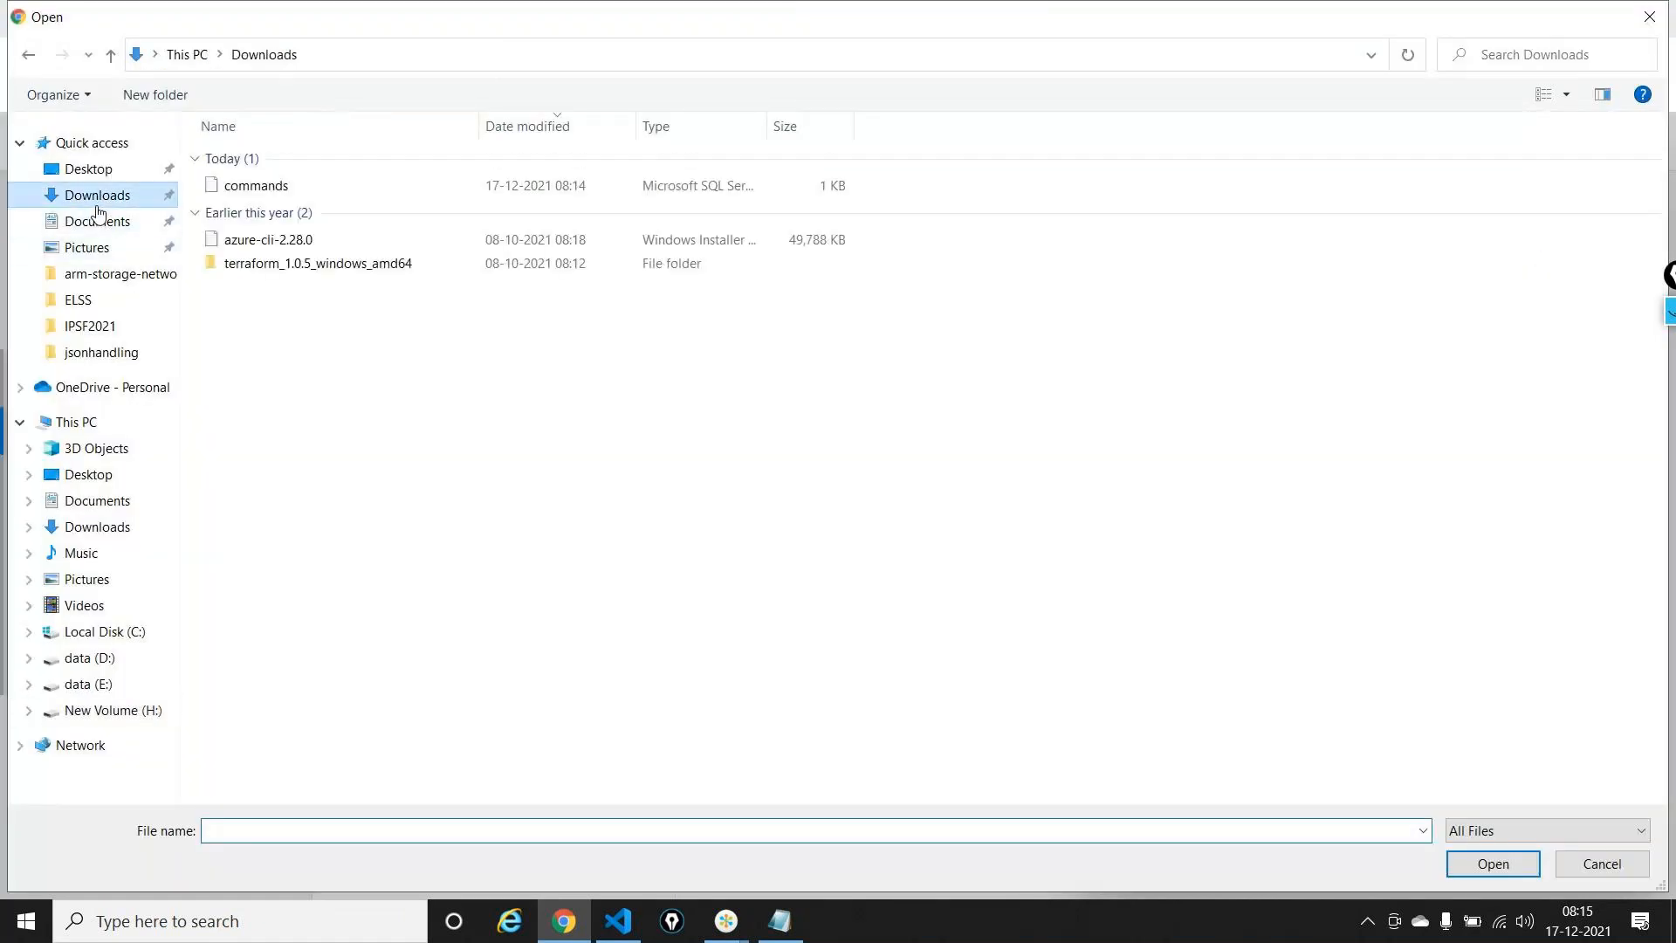
left_click(232, 191)
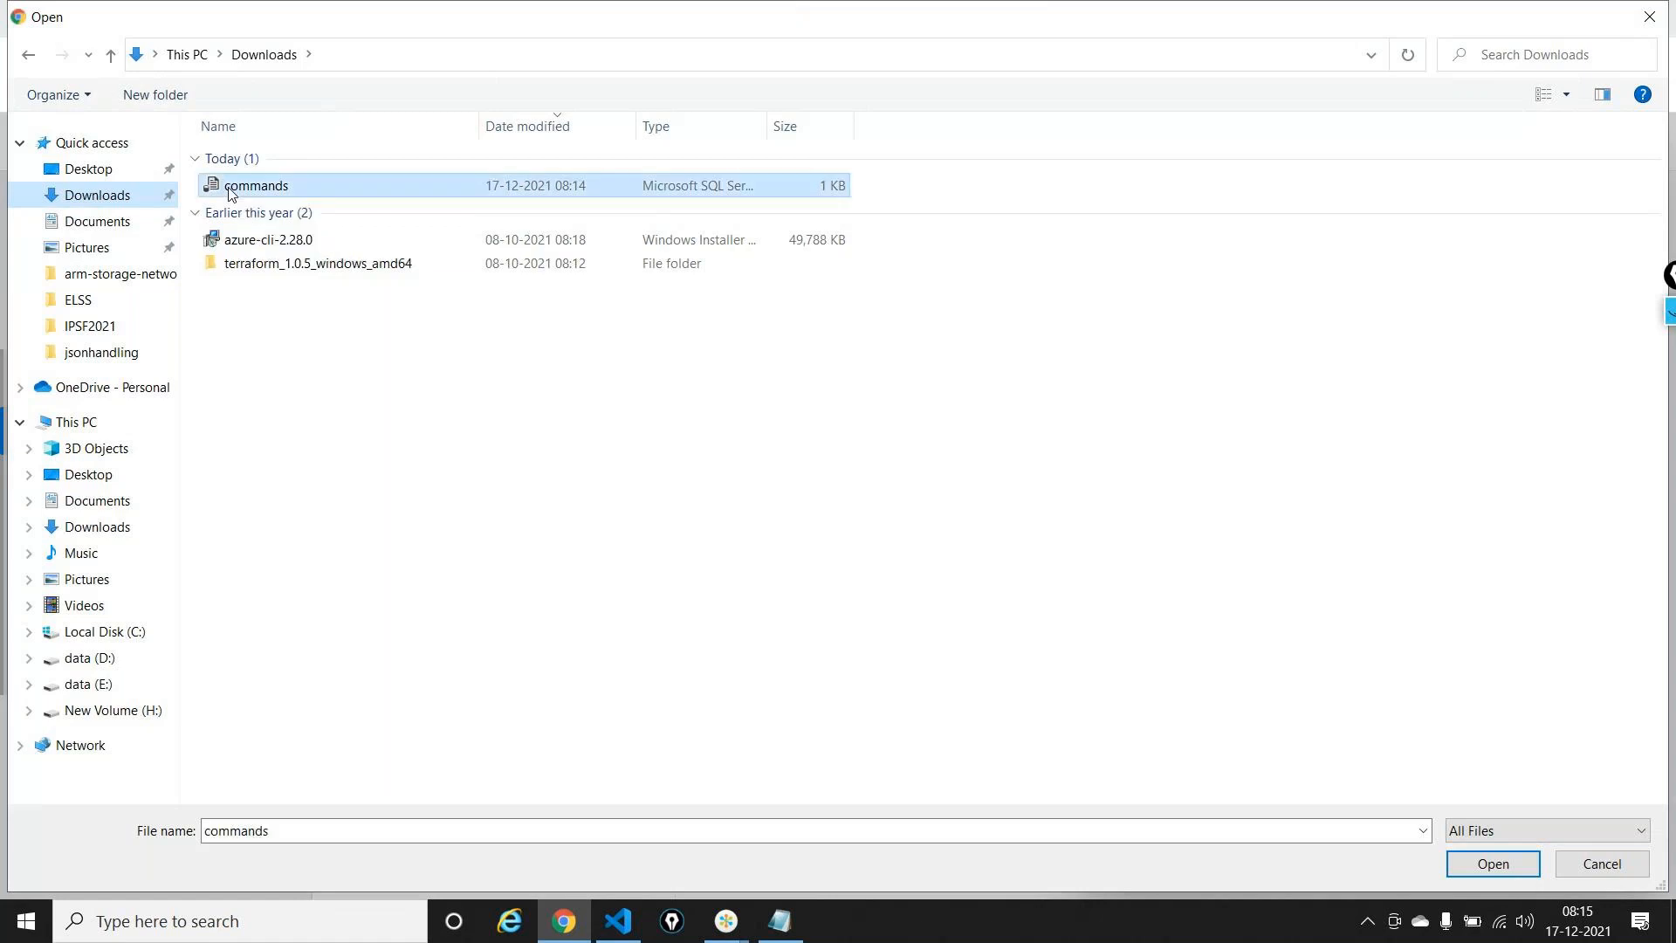
left_click(1492, 863)
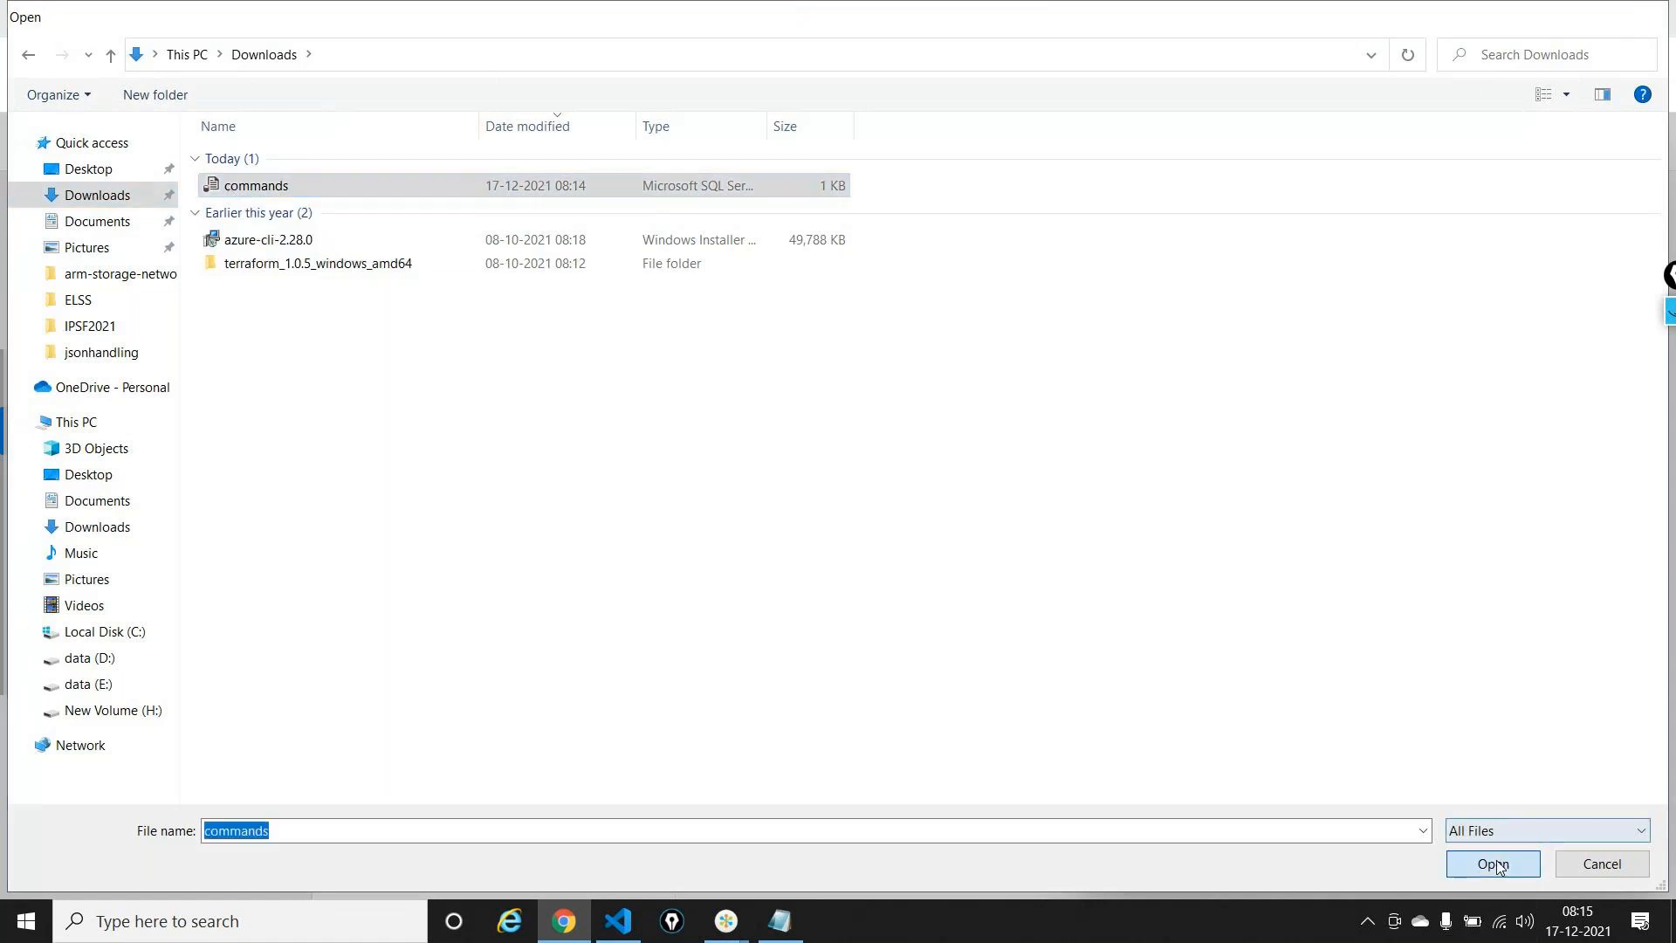
left_click(1606, 843)
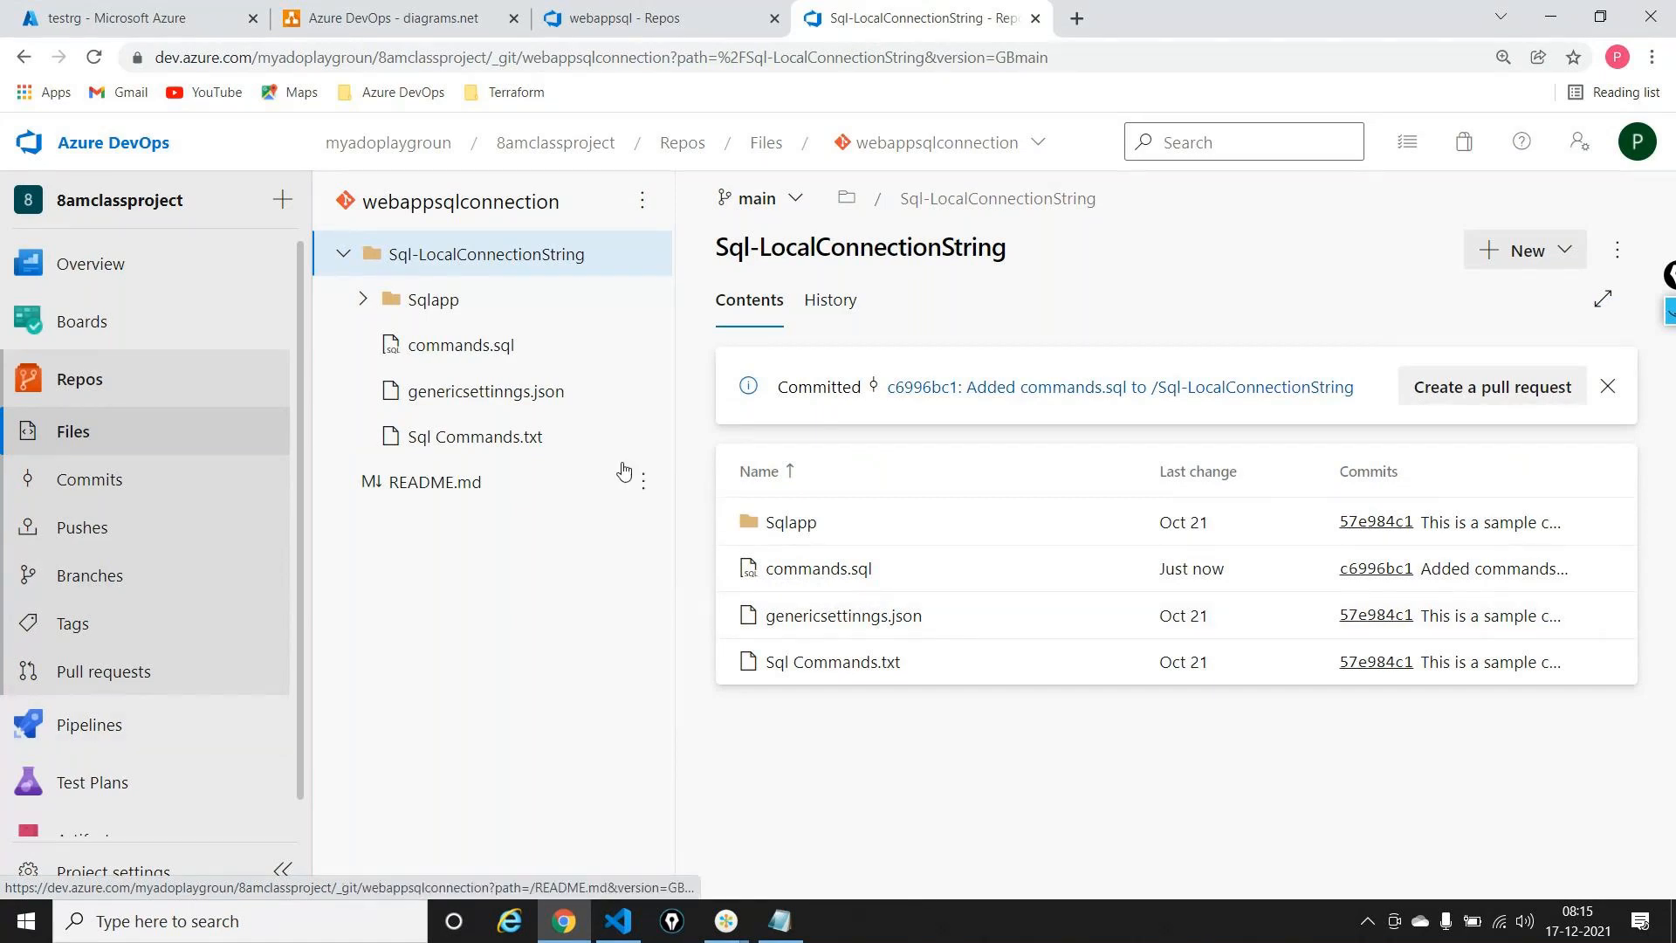
left_click(779, 921)
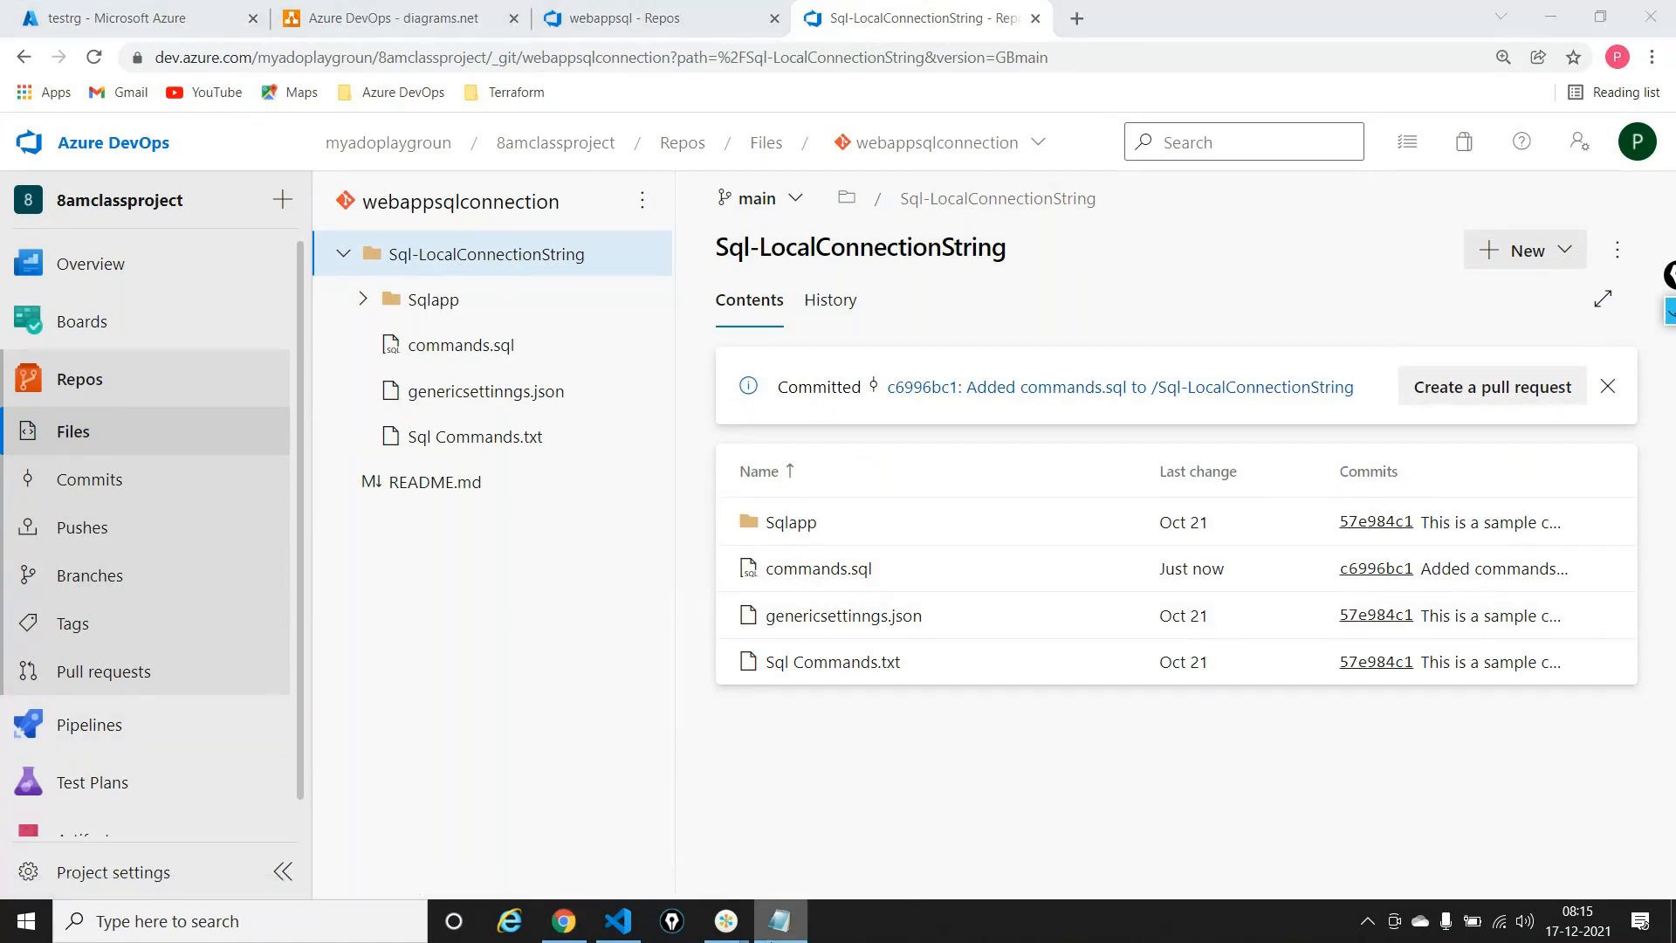
Step: Move CI/CD onto its own line beneath the Pipeline line in the notes
left_click(794, 938)
left_click(794, 937)
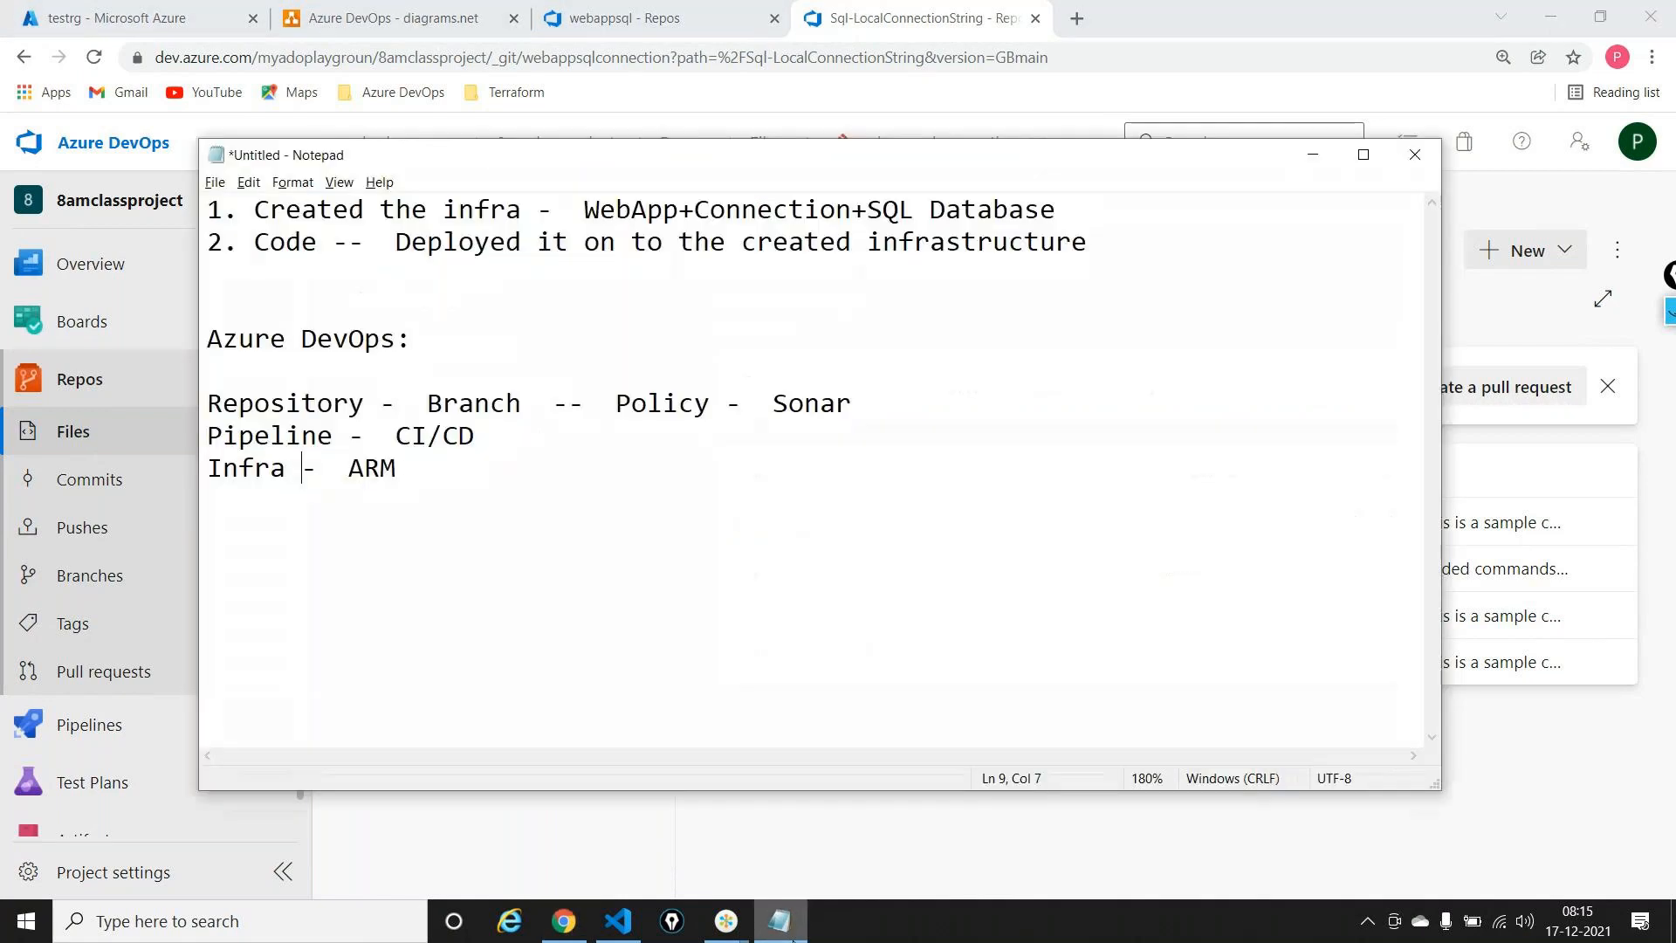
left_click(286, 402)
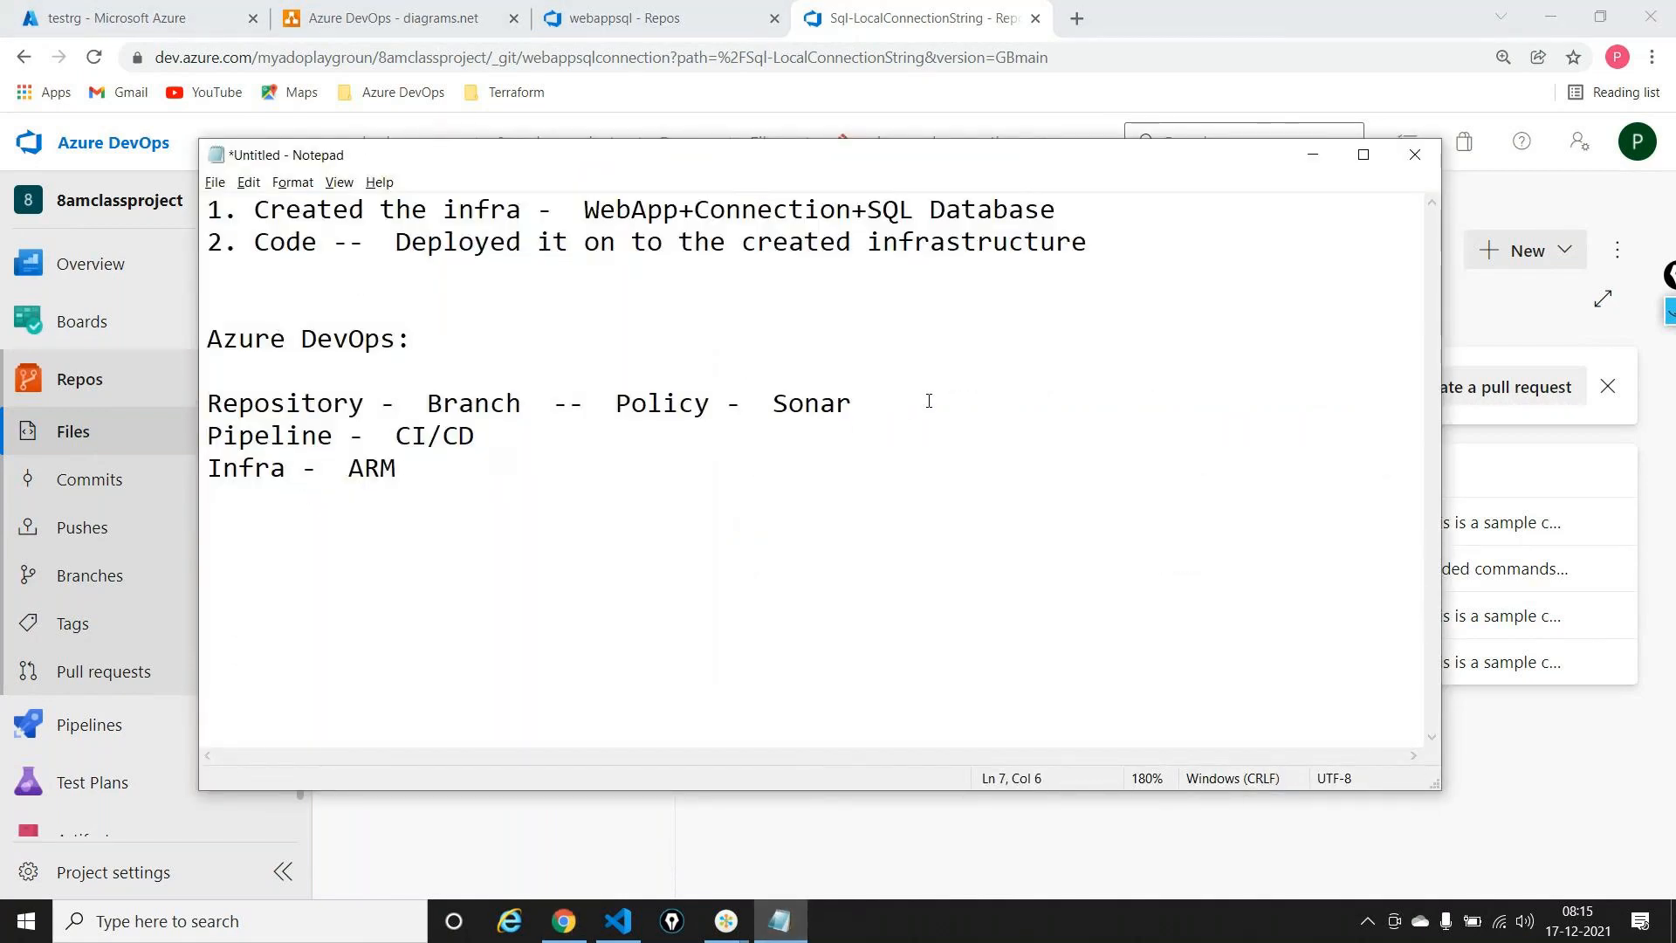
left_click_drag(427, 402, 852, 414)
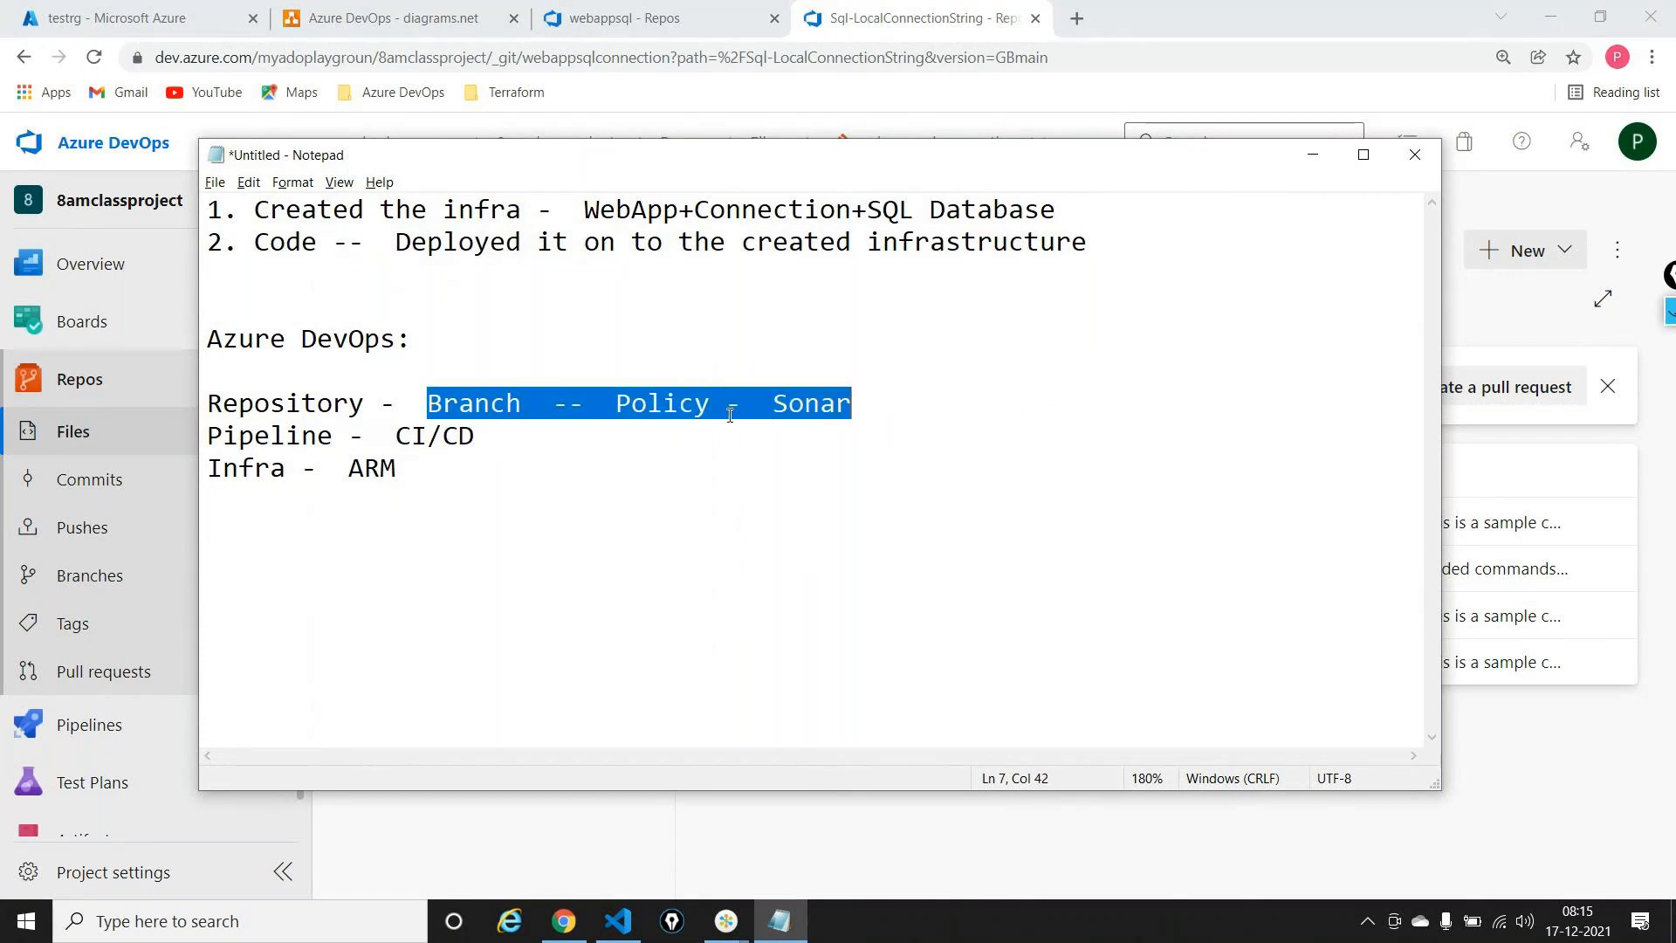
left_click(433, 436)
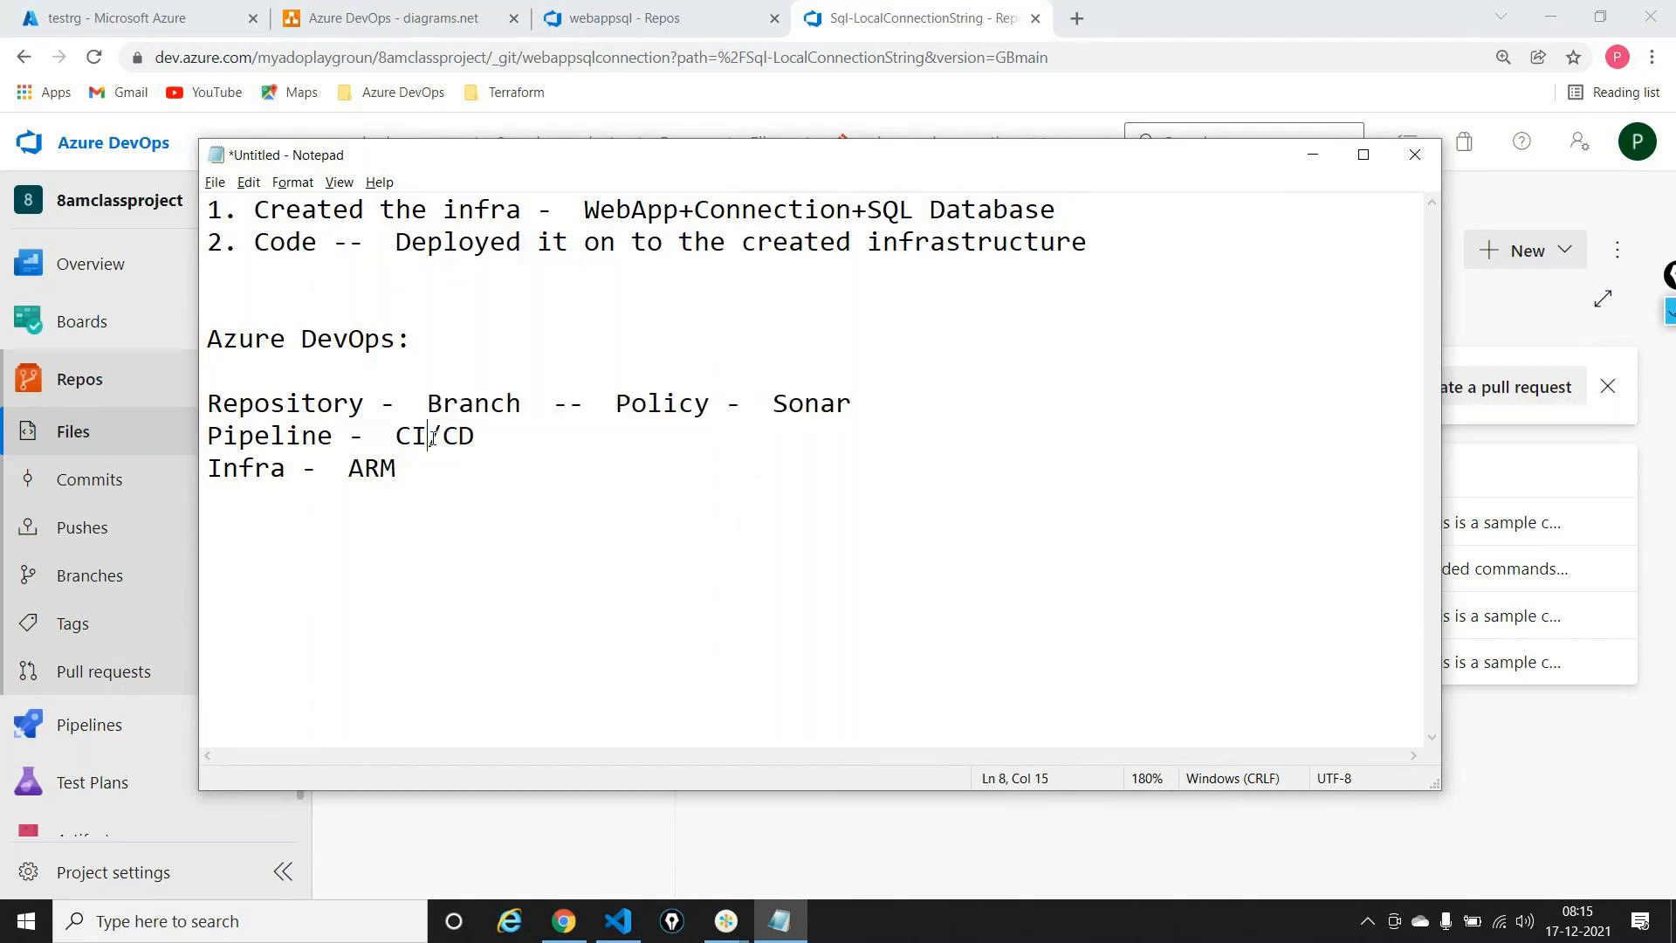
left_click(397, 437)
key("Return")
key("Return")
key("Return")
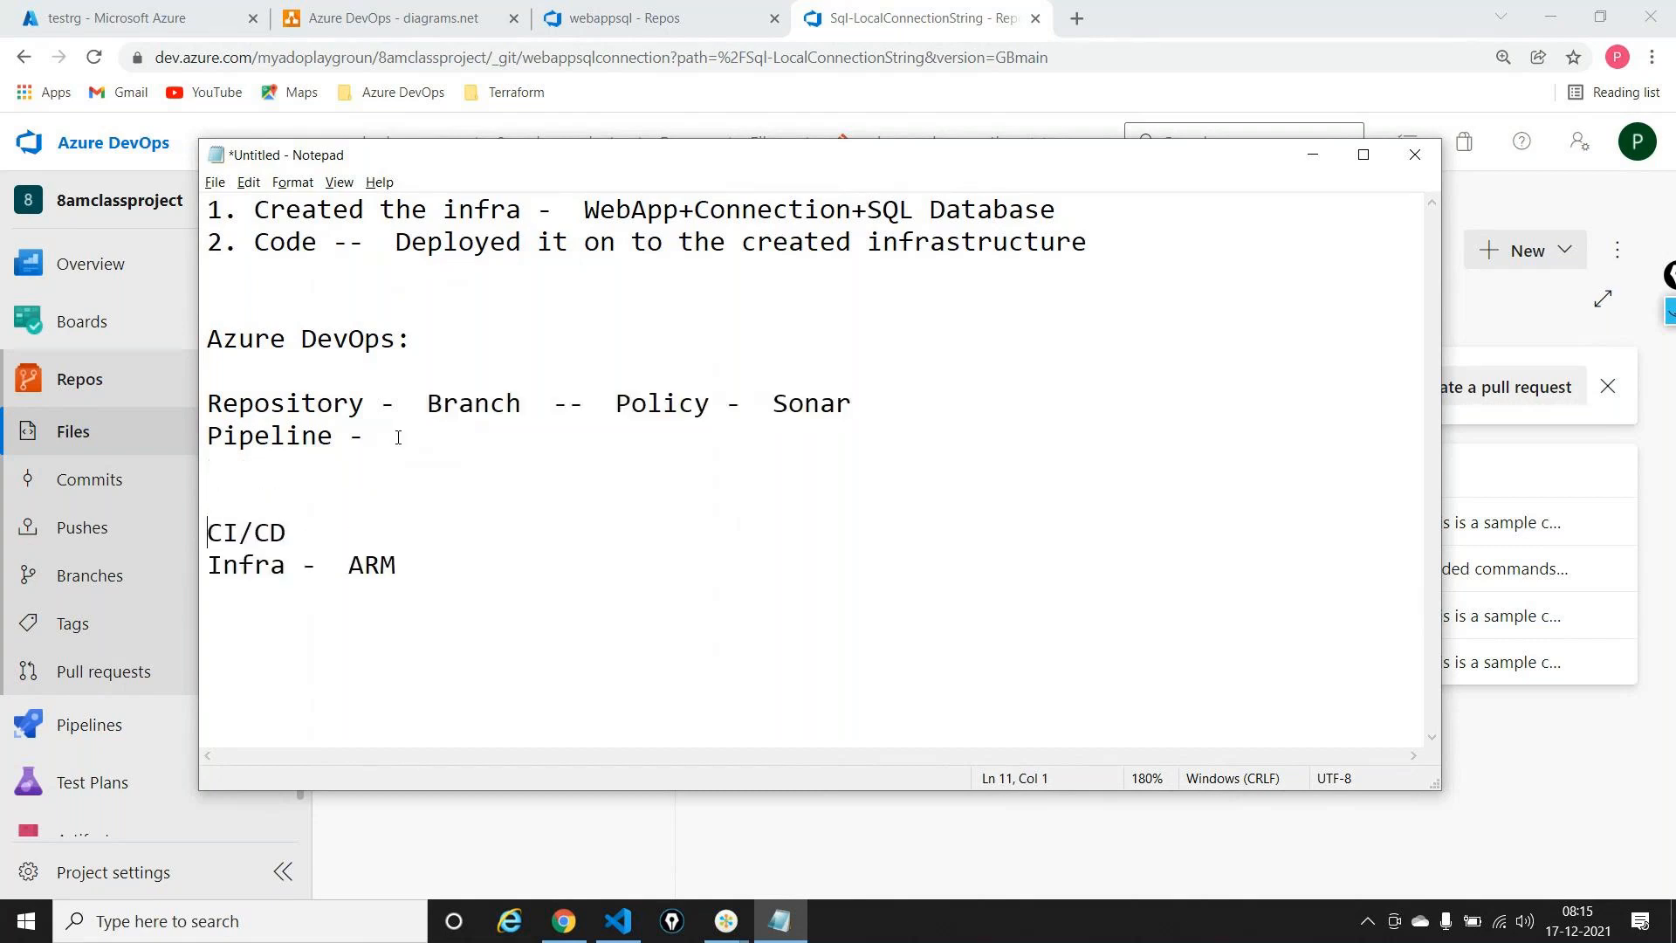
key("Down")
key("Return")
key("Return")
key("Return")
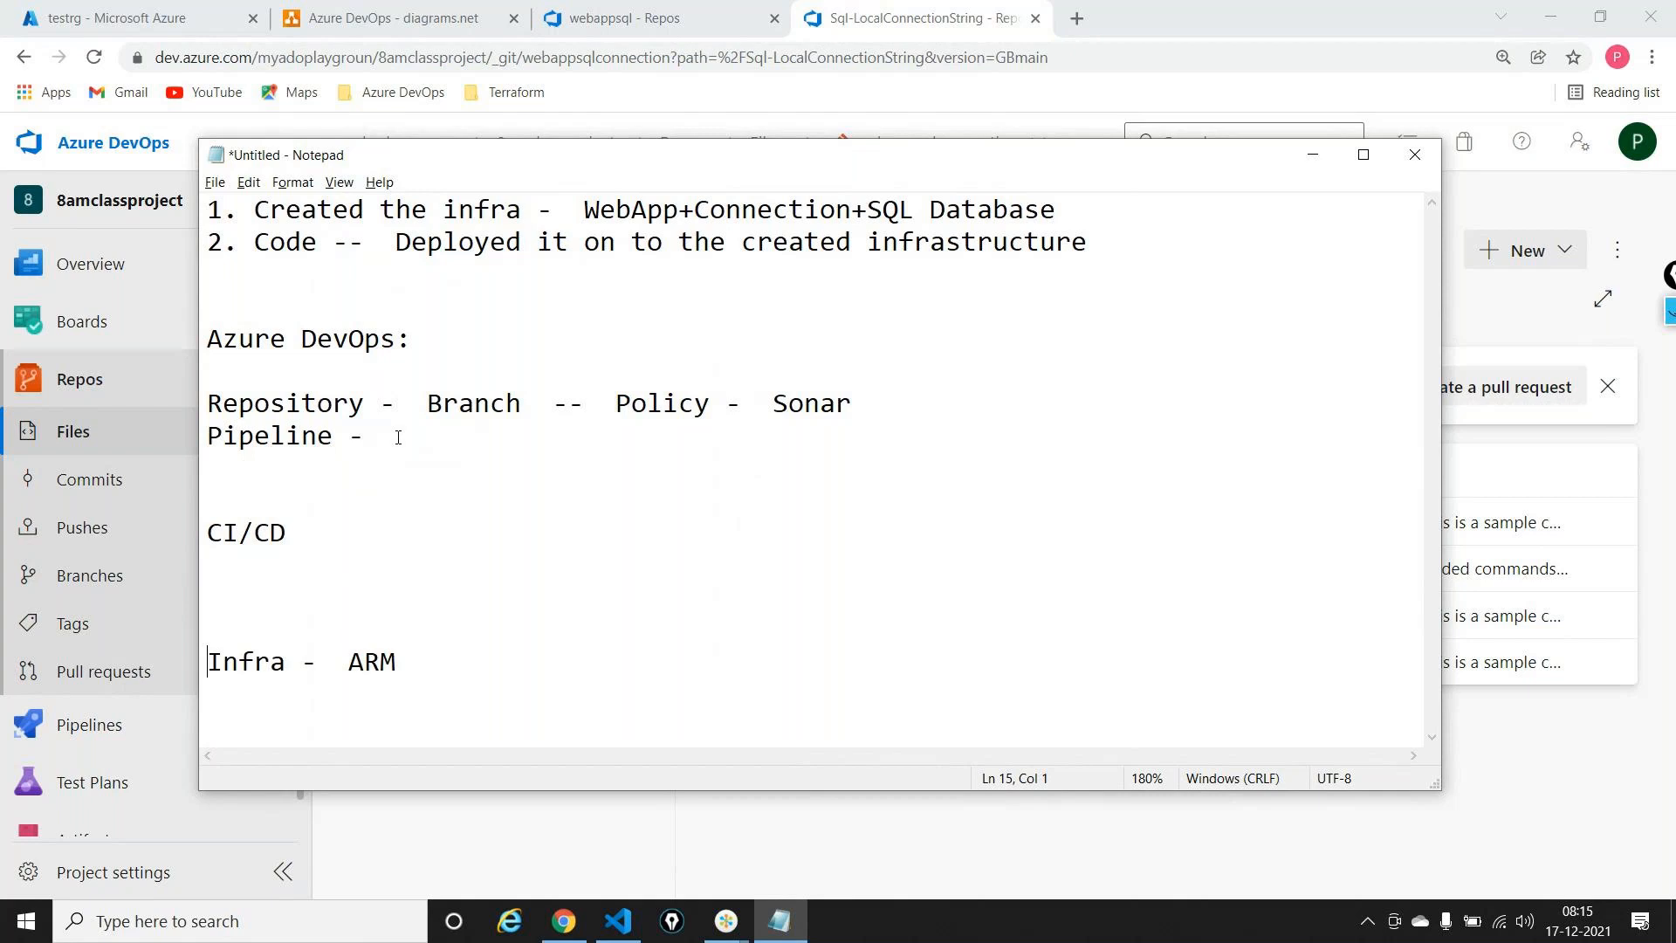
key("Up")
key("Up")
key("Up")
key("Up")
key("BackSpace")
key("BackSpace")
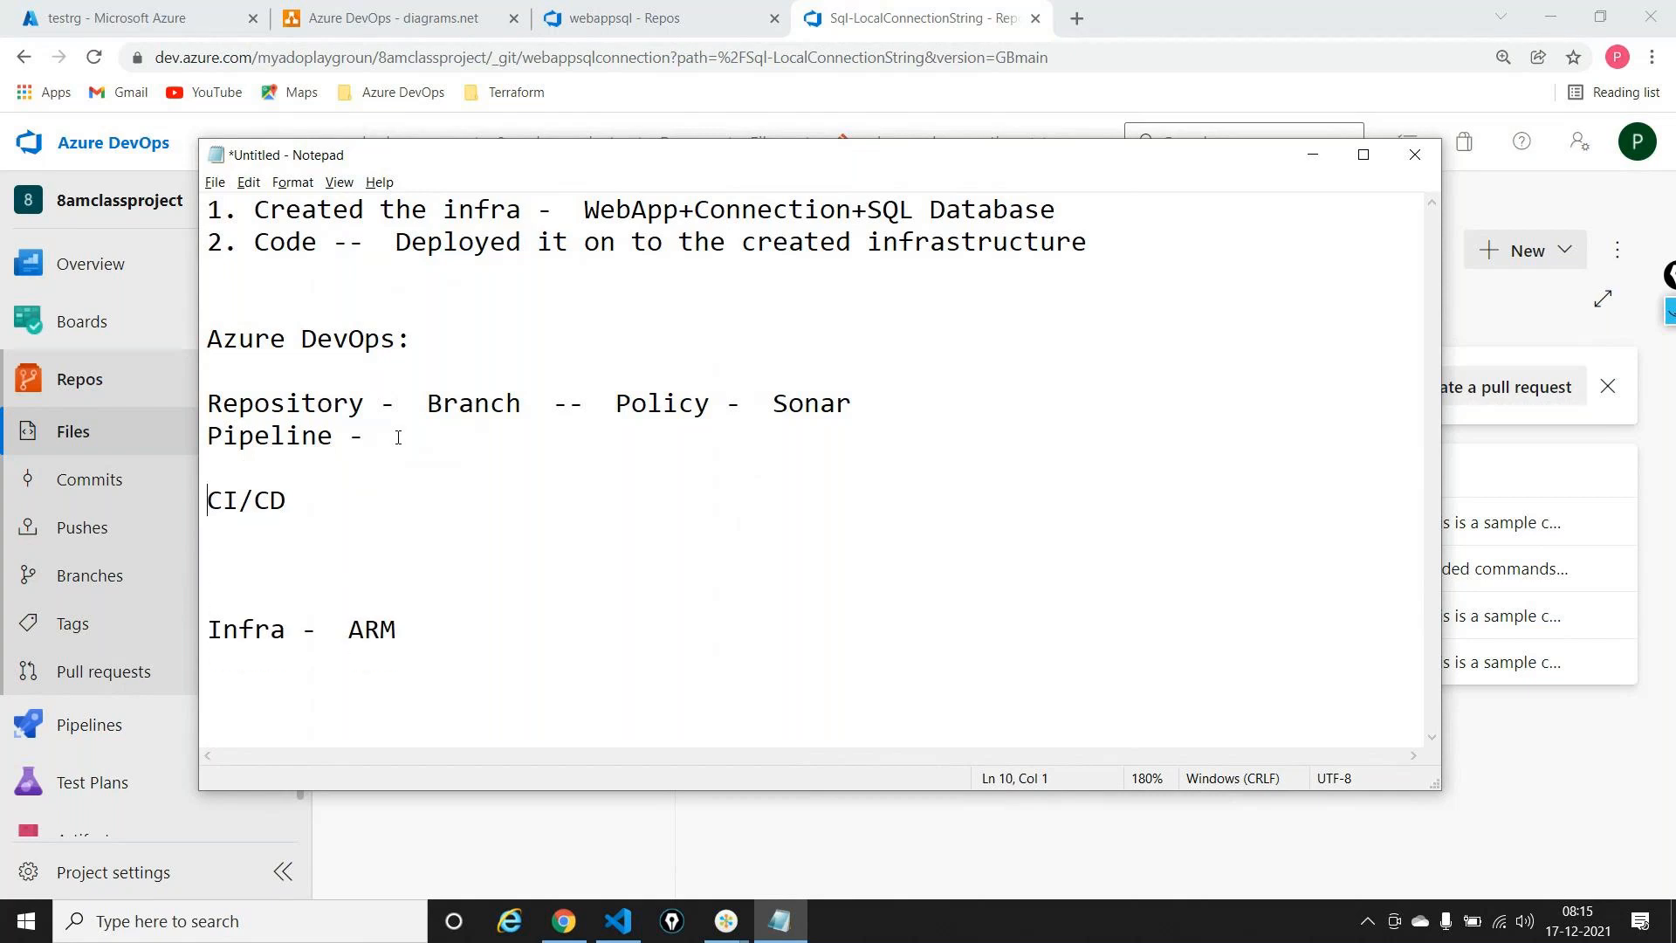
Step: Change CI/CD to "CI:" and add a "dotnet core" line below it
key("End")
key("BackSpace")
key("BackSpace")
key("BackSpace")
key("BackSpace")
type("I")
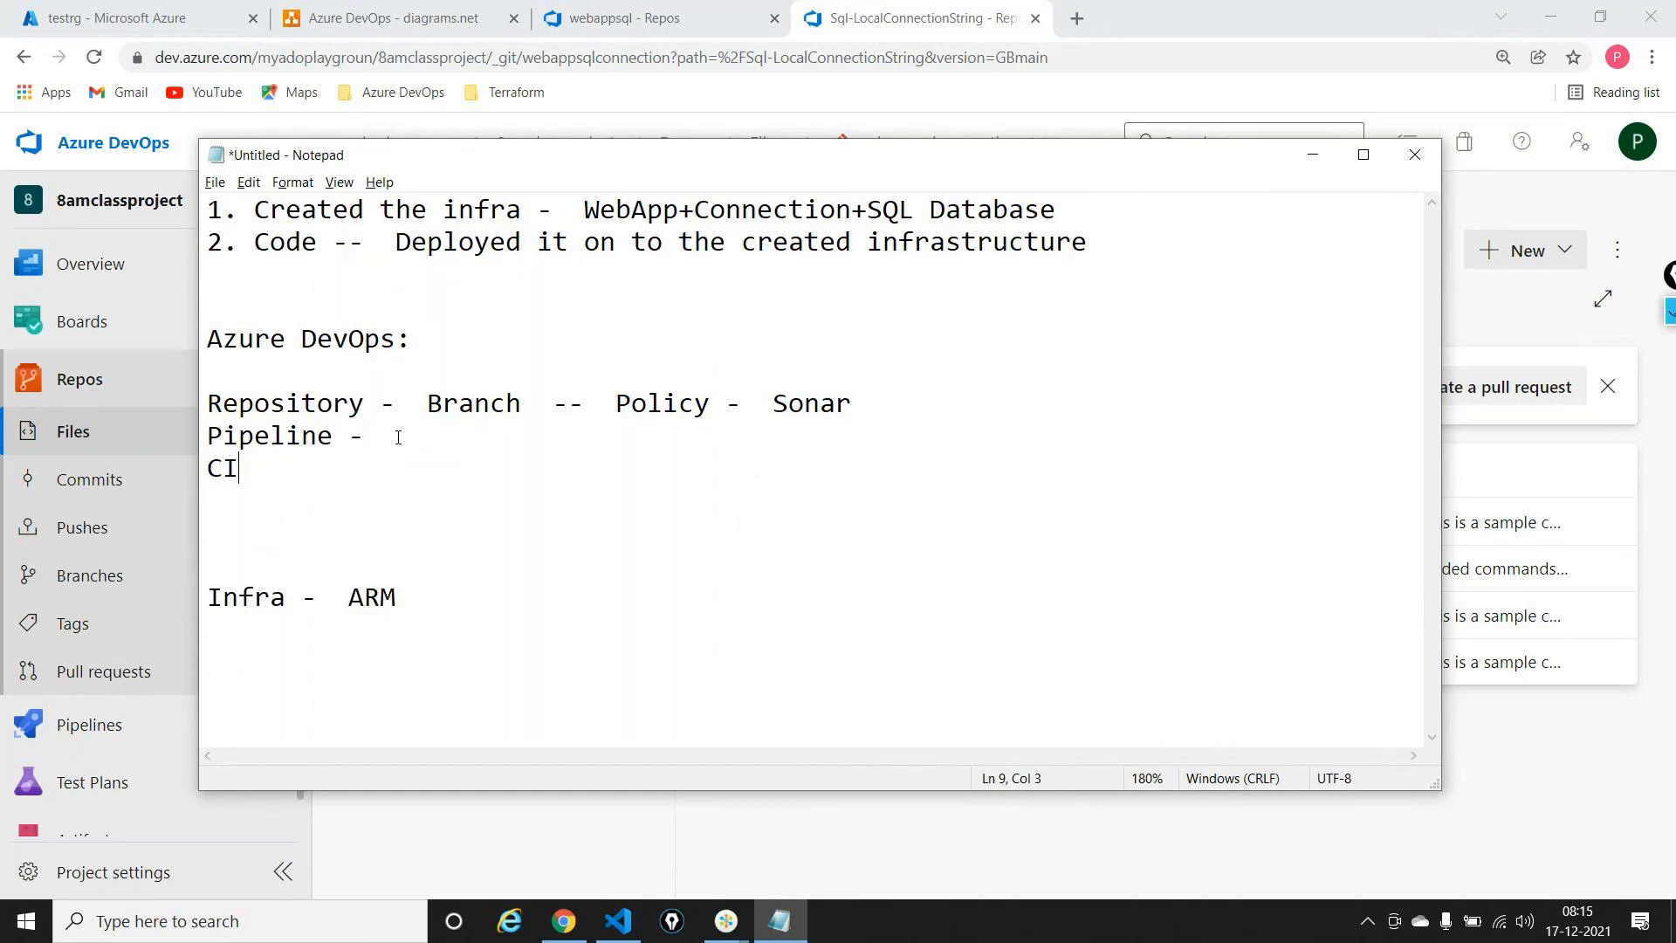
type(":")
key("Return")
key("Return")
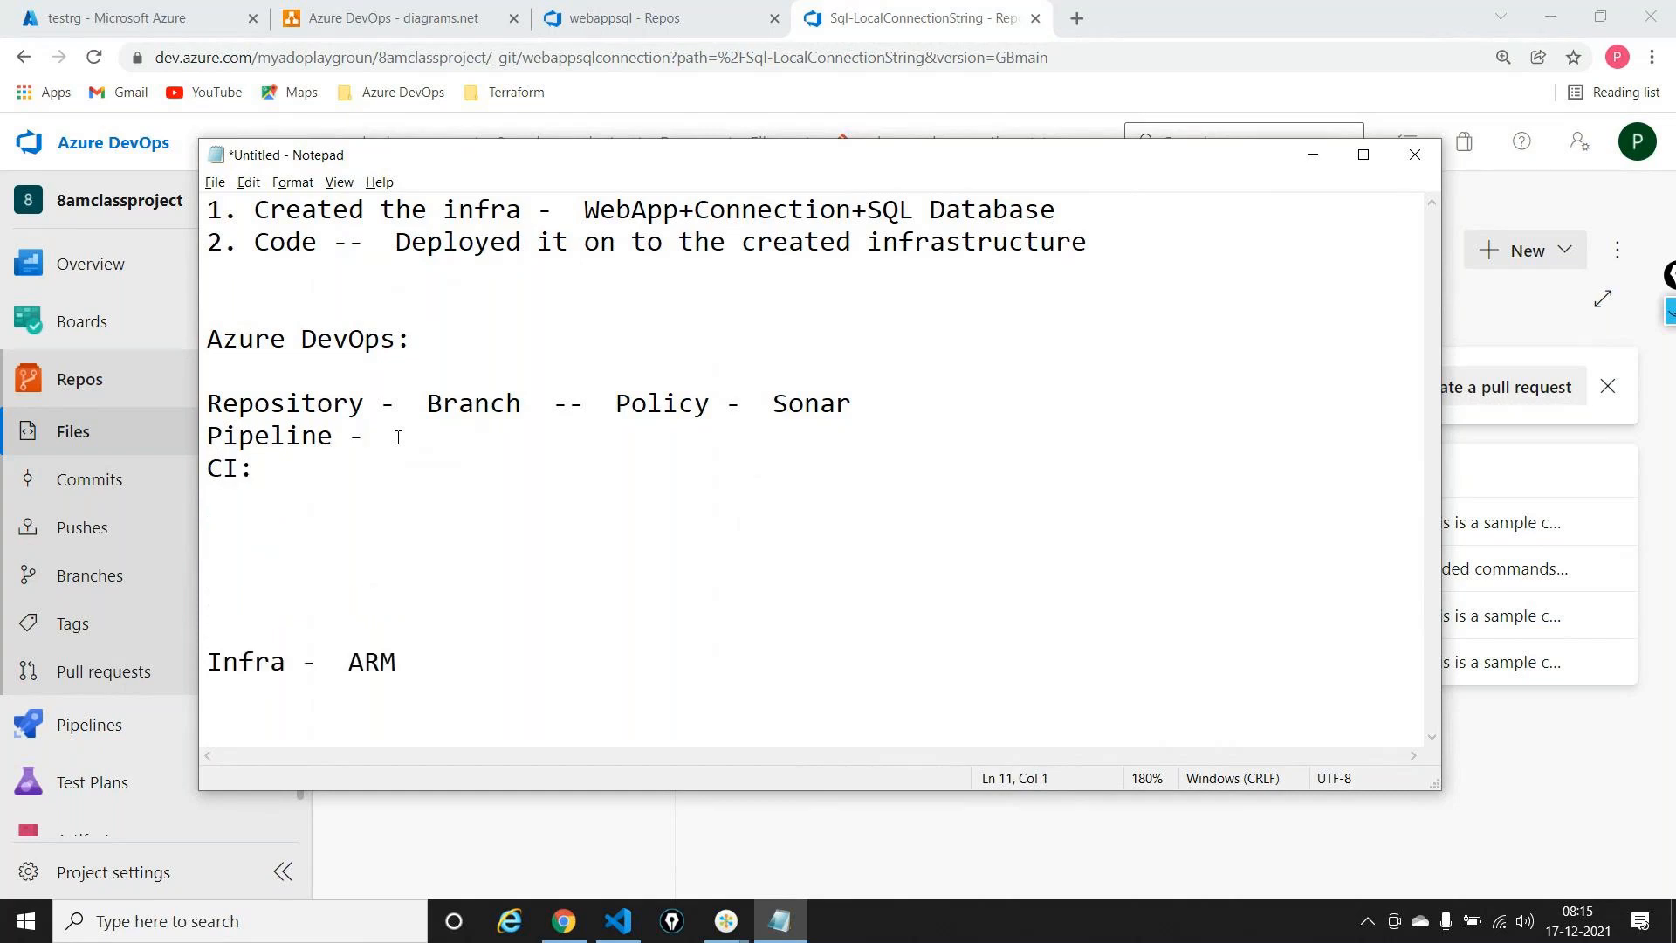
type("dotnetcore")
key("BackSpace")
key("BackSpace")
key("BackSpace")
key("BackSpace")
type("fo")
key("BackSpace")
key("BackSpace")
type("core")
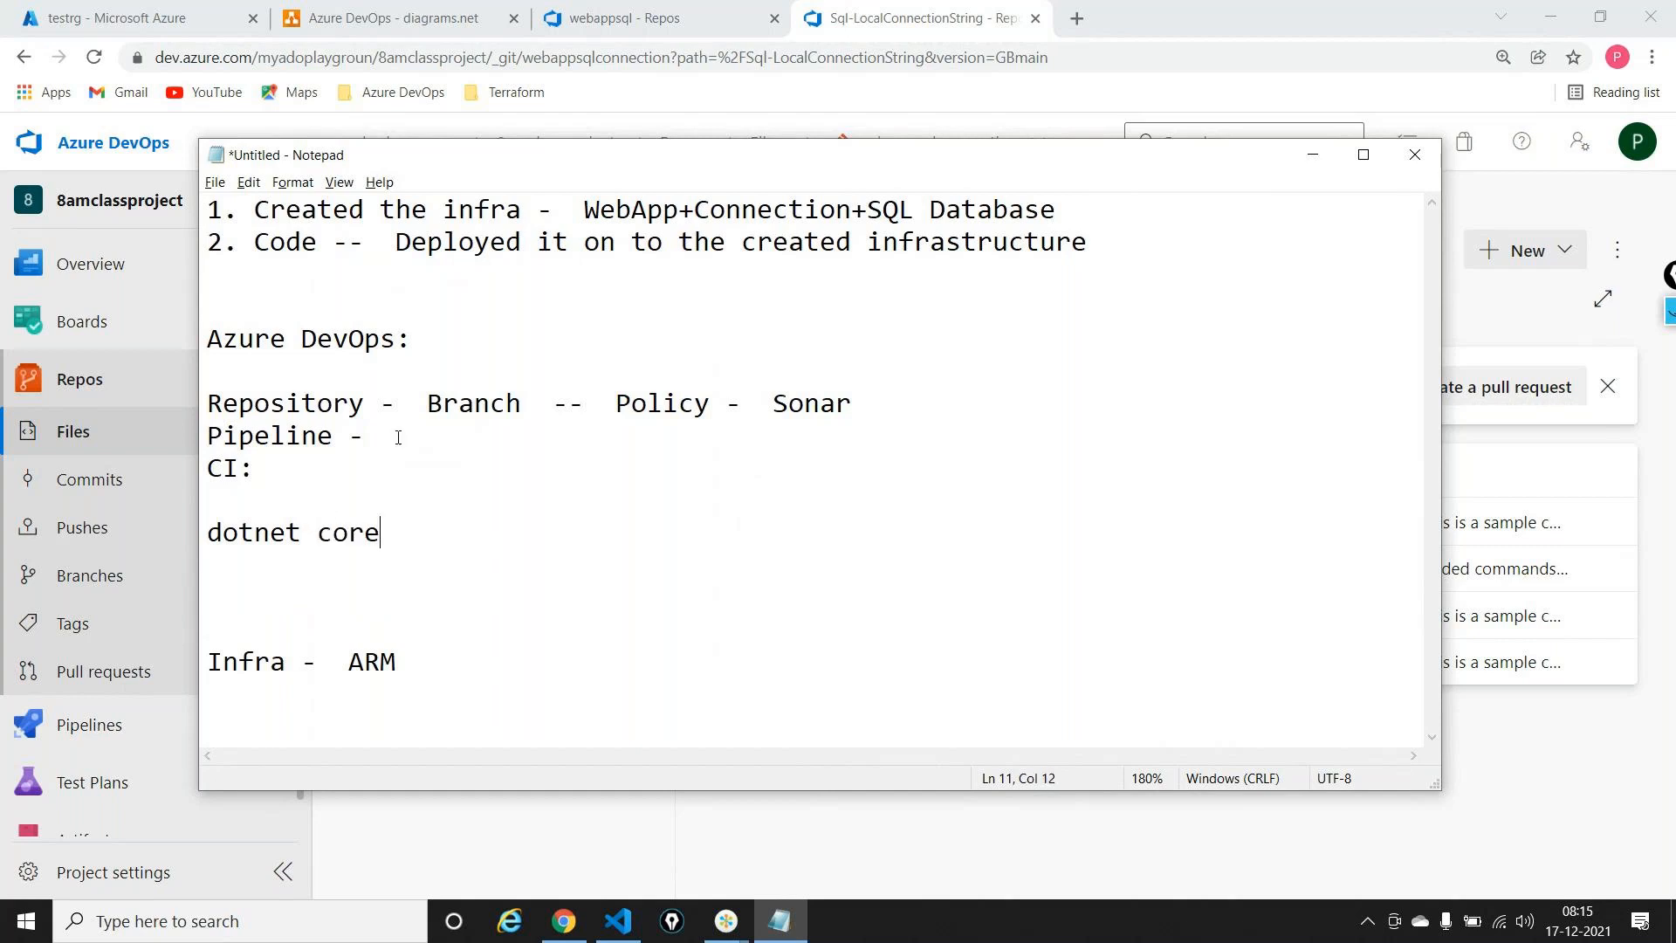
key("alt+Tab")
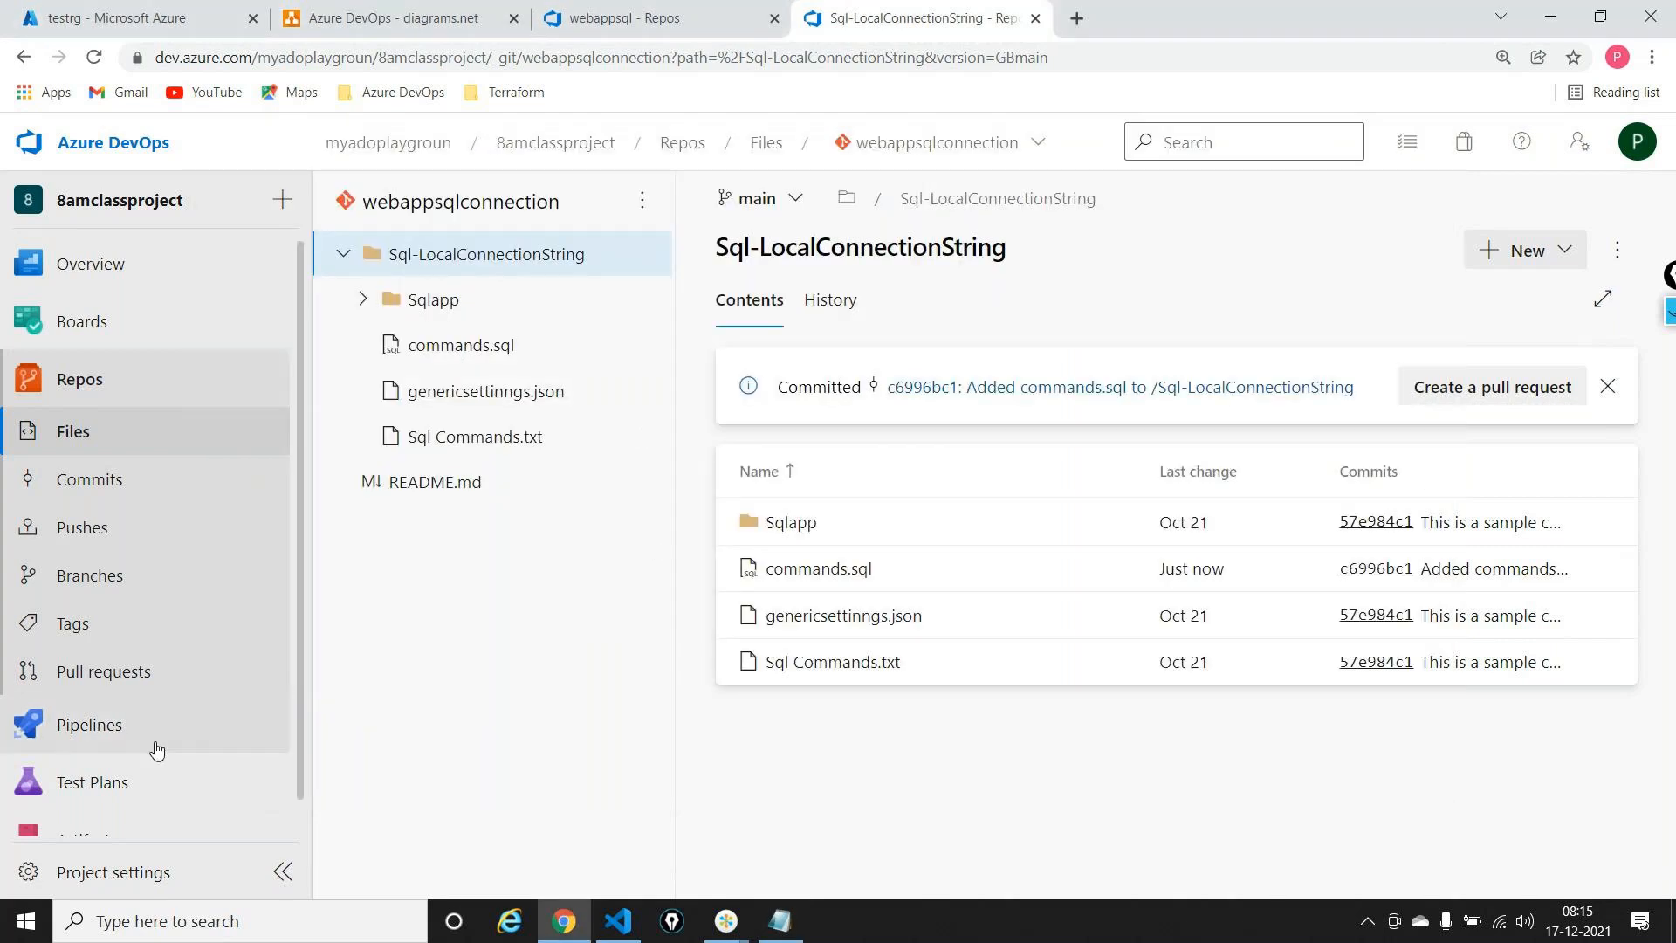
Step: Create a new classic-editor pipeline sourced from Azure Repos Git webappsqlconnection on main
mouse_move(143, 733)
left_click(465, 521)
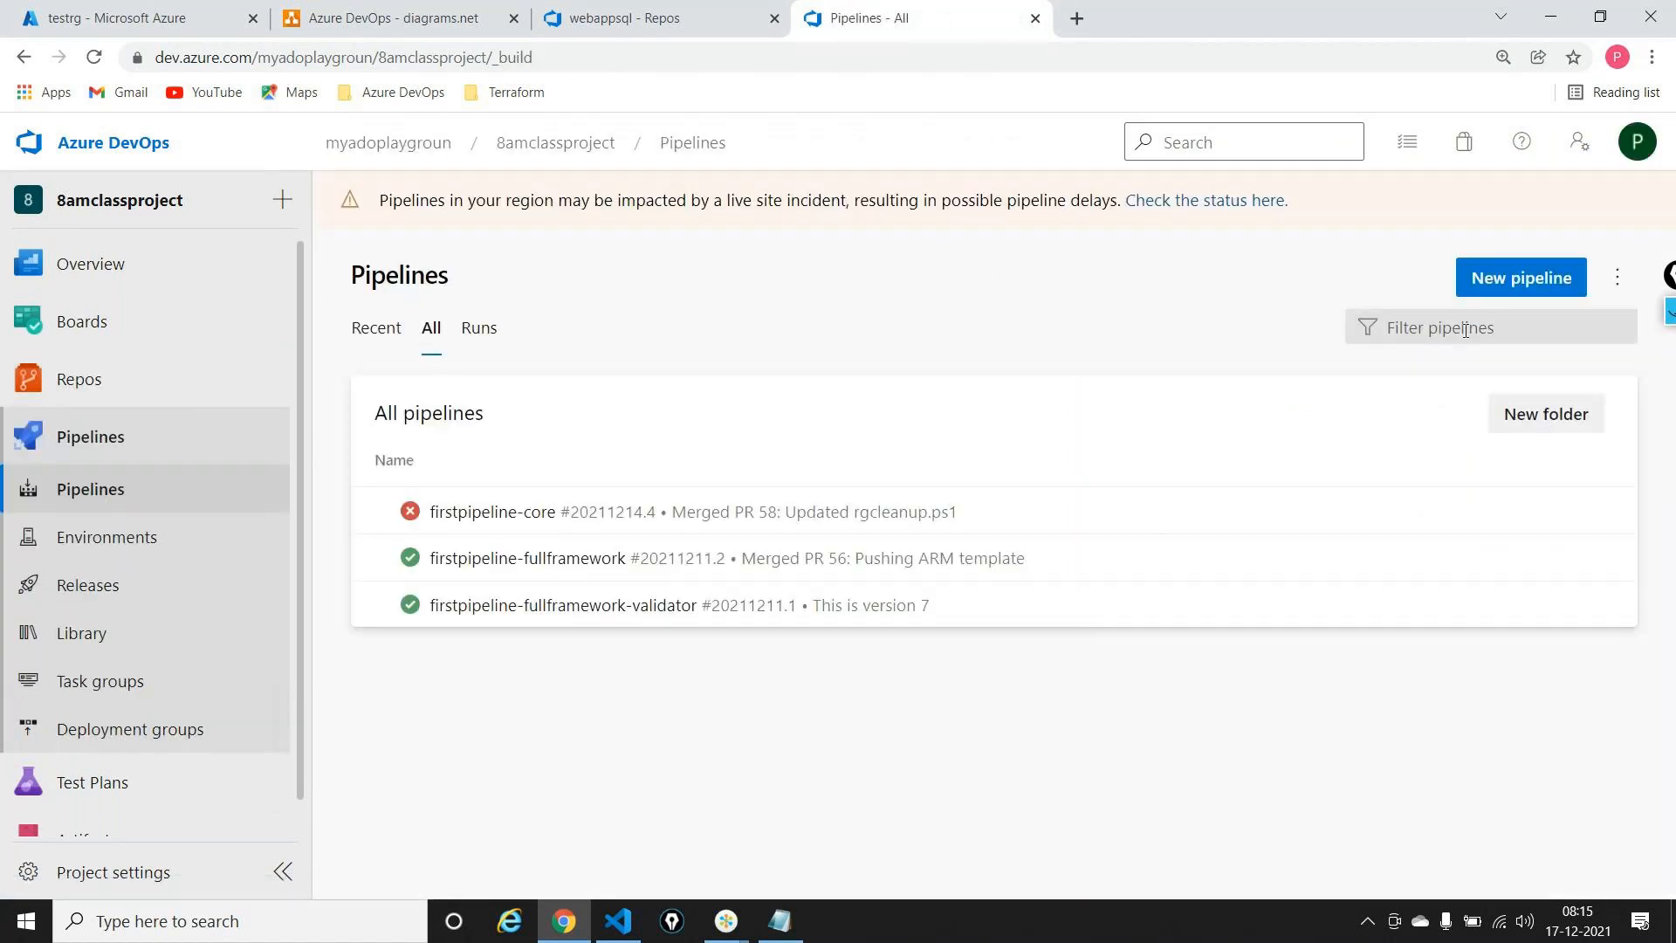
left_click(1492, 297)
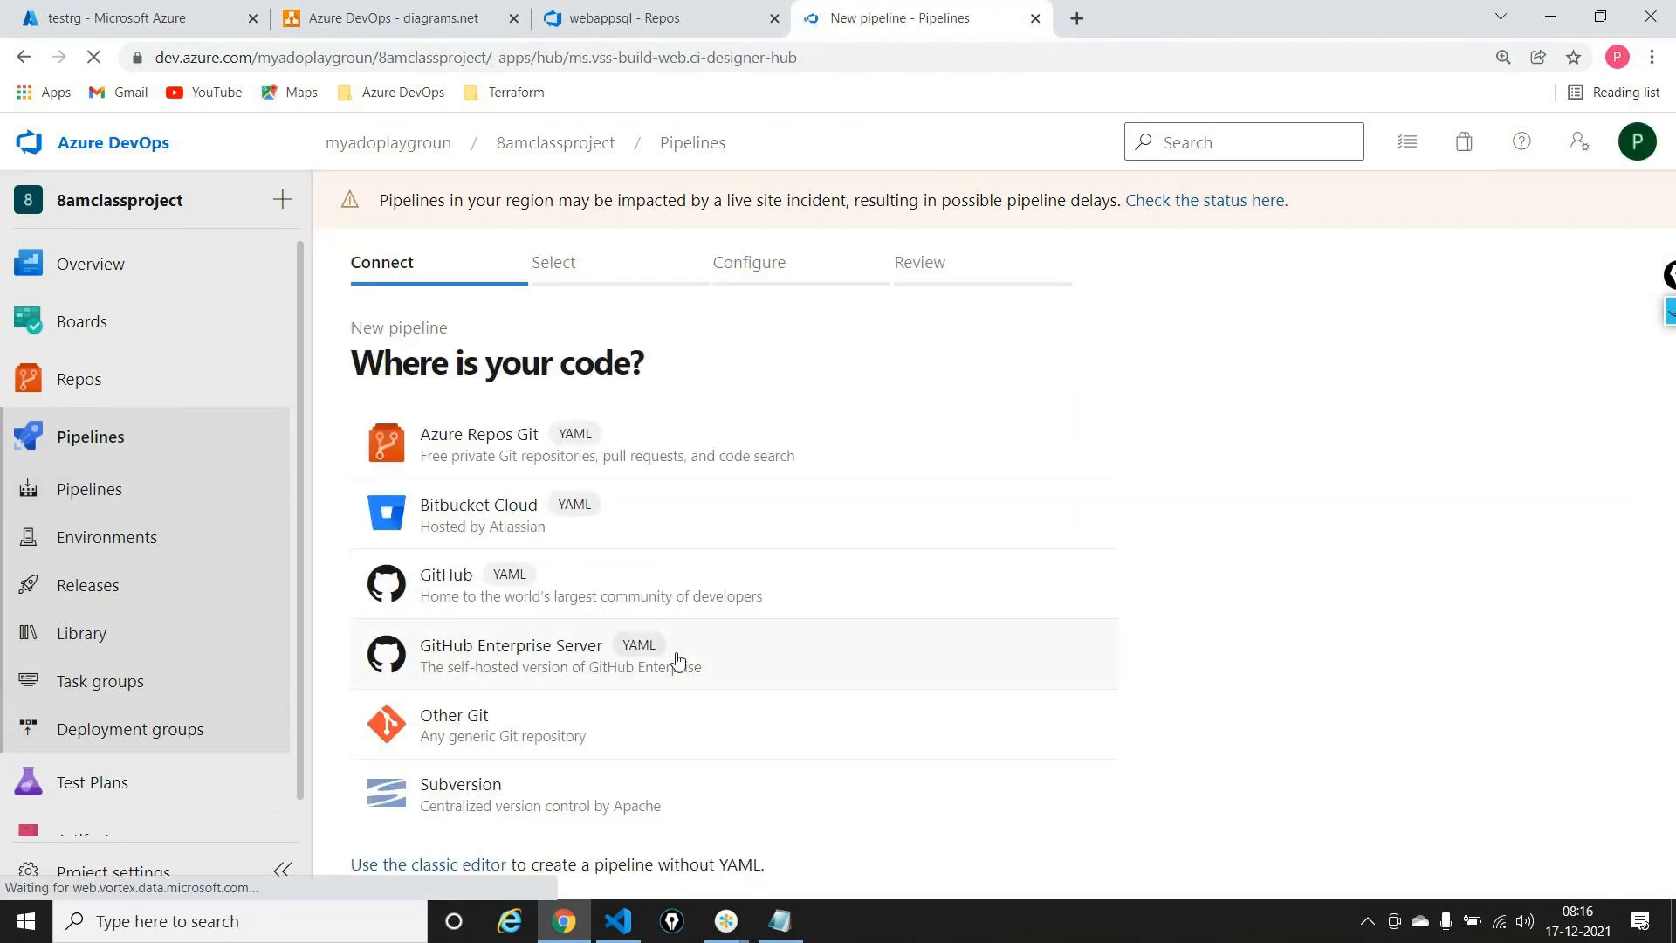
left_click(435, 864)
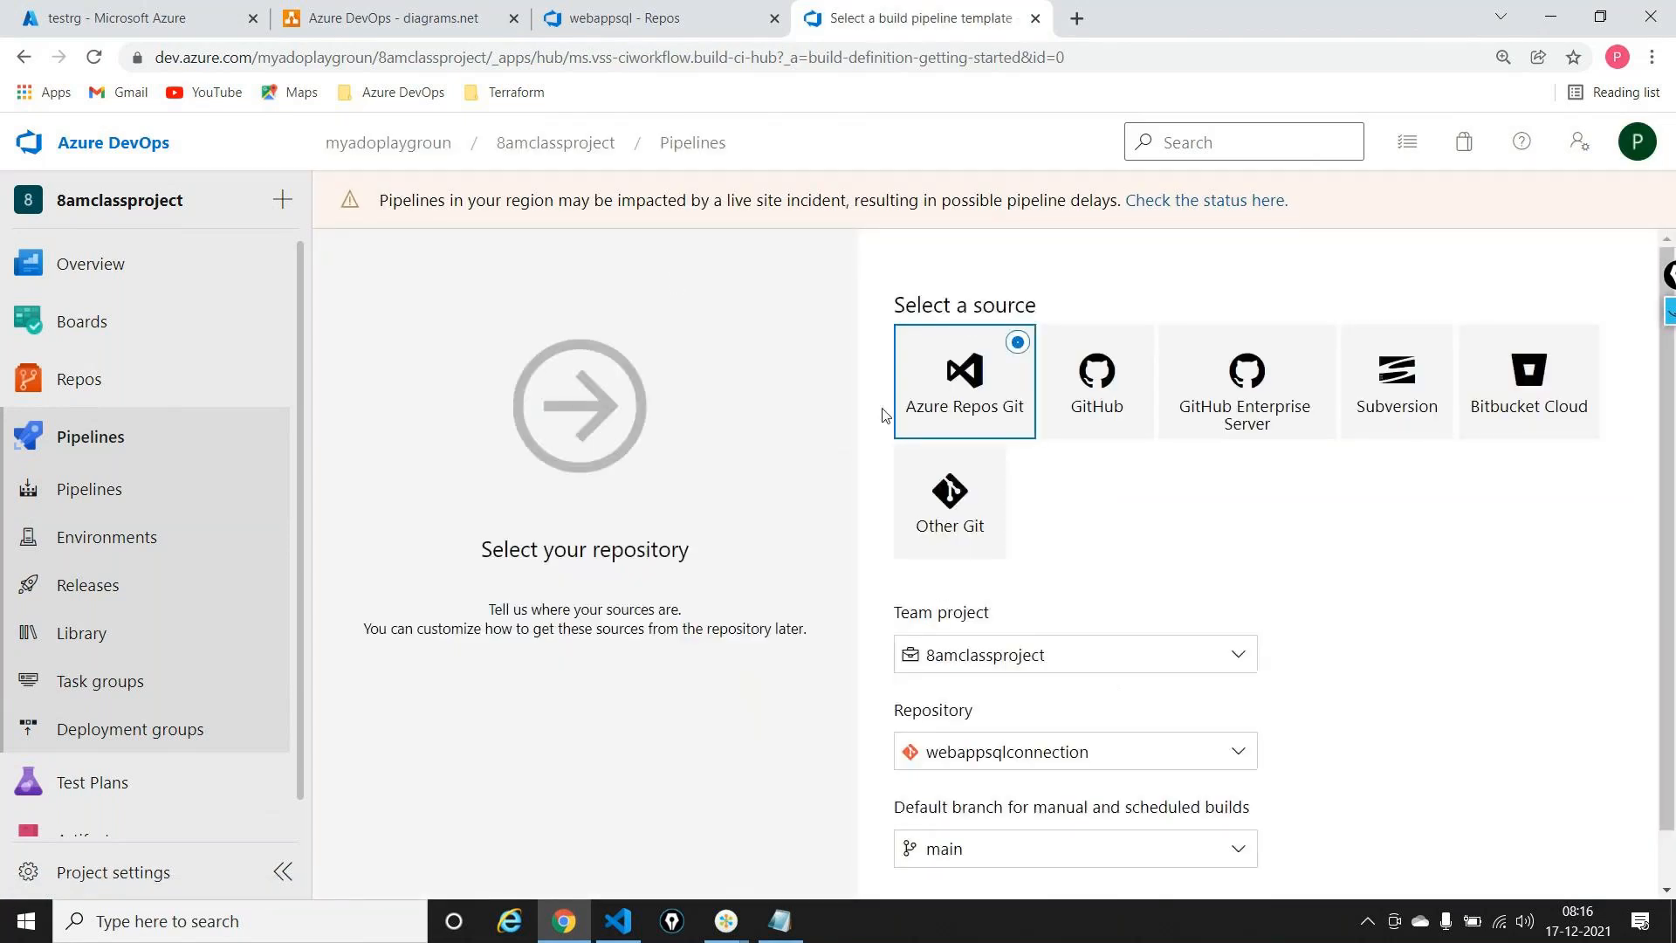
scroll(1320, 411, "down", 1)
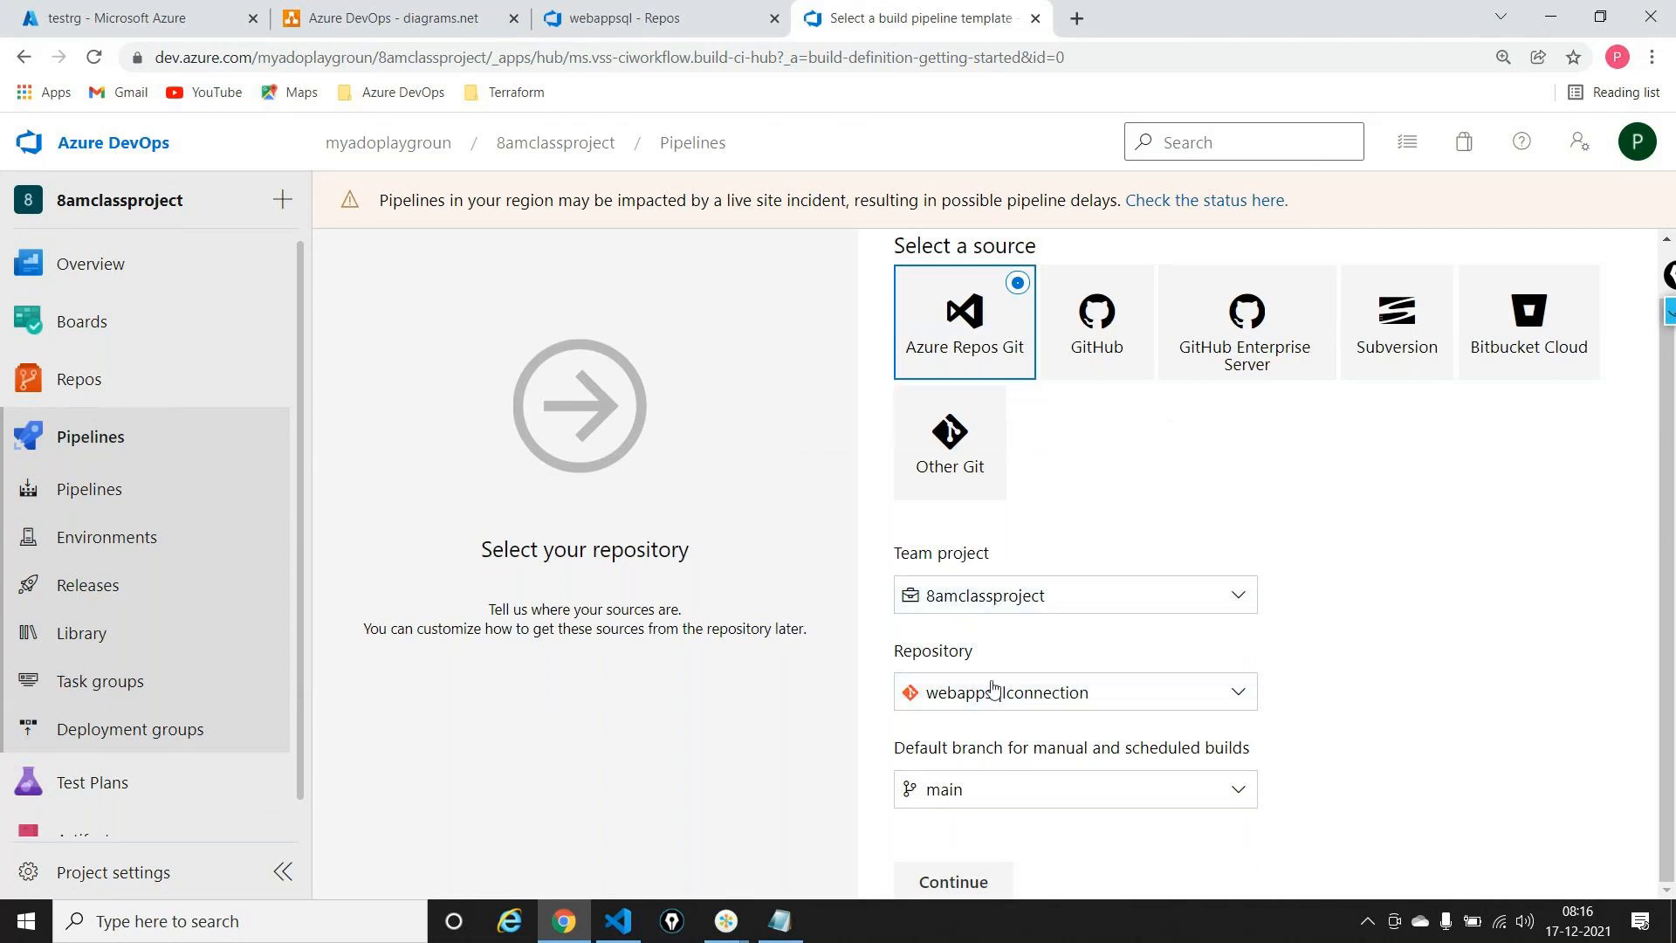
left_click(968, 869)
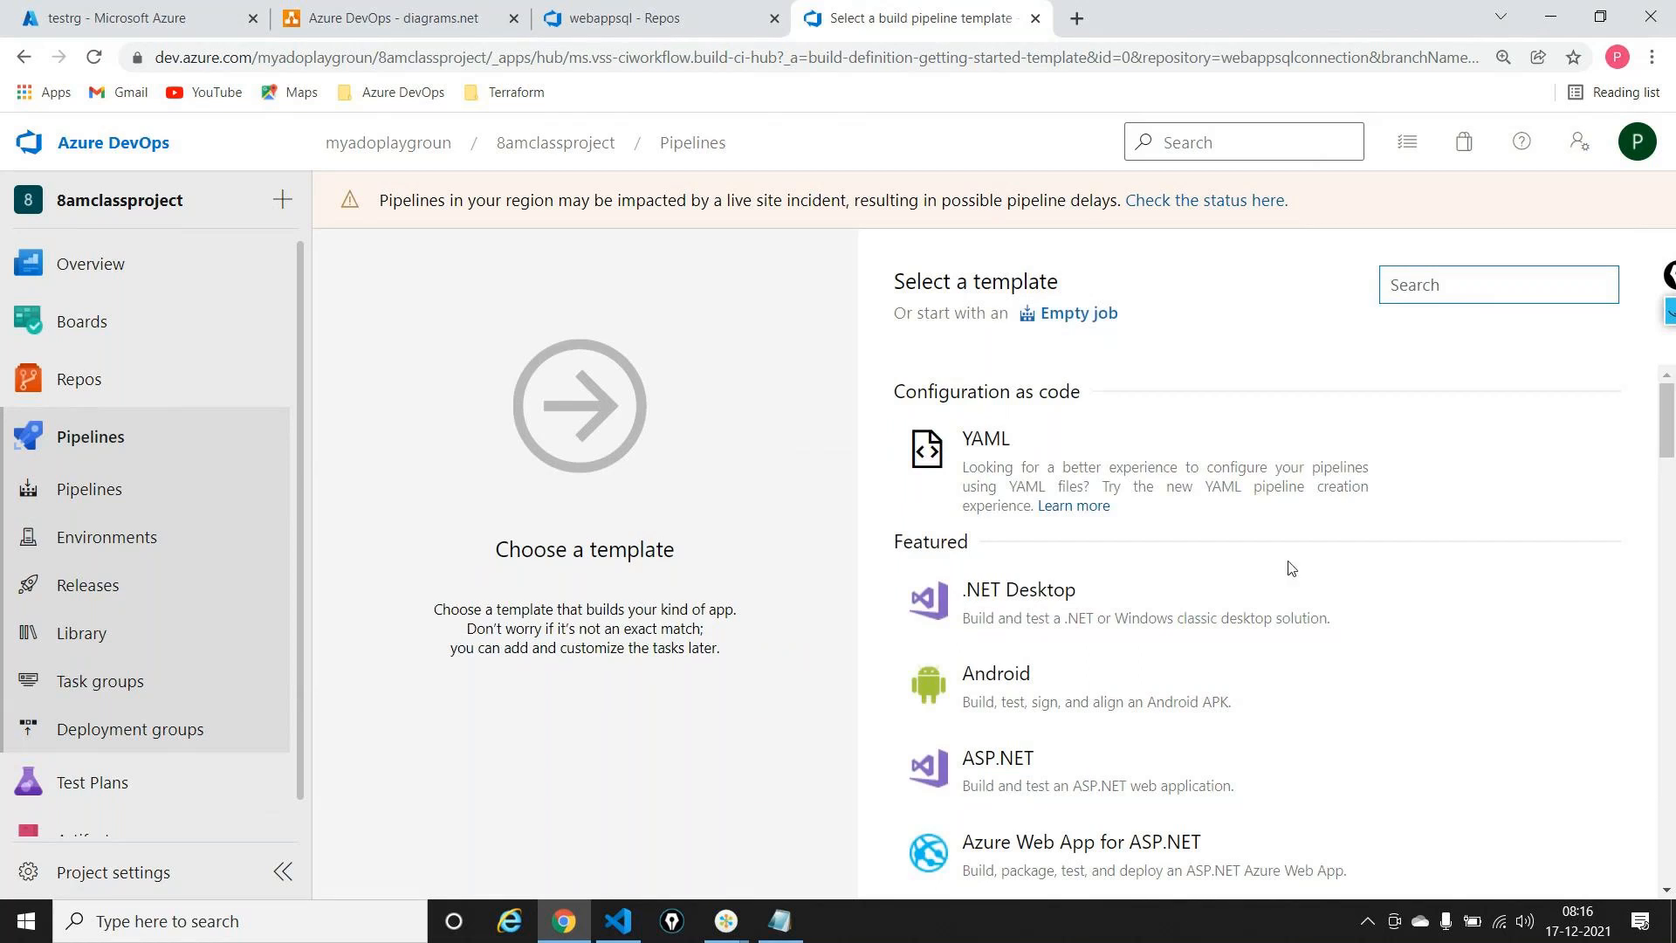
scroll(1290, 568, "down", 10)
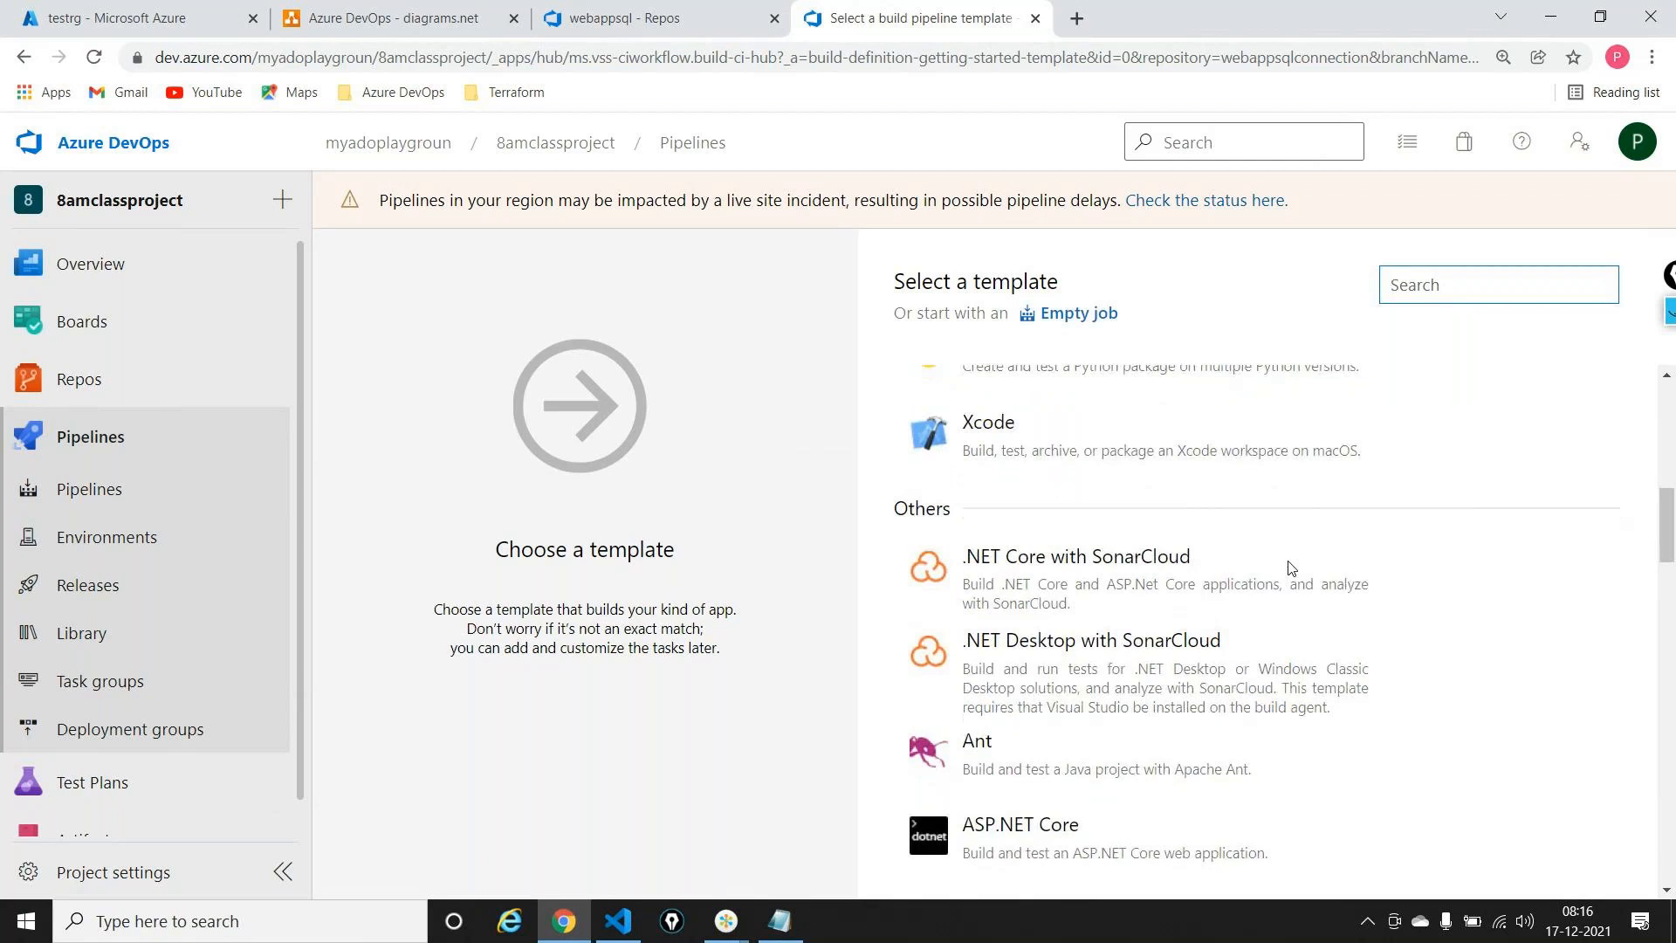
scroll(1290, 568, "down", 1)
Step: Apply the ASP.NET Core template and set the agent specification to windows-latest
mouse_move(1541, 748)
left_click(1581, 743)
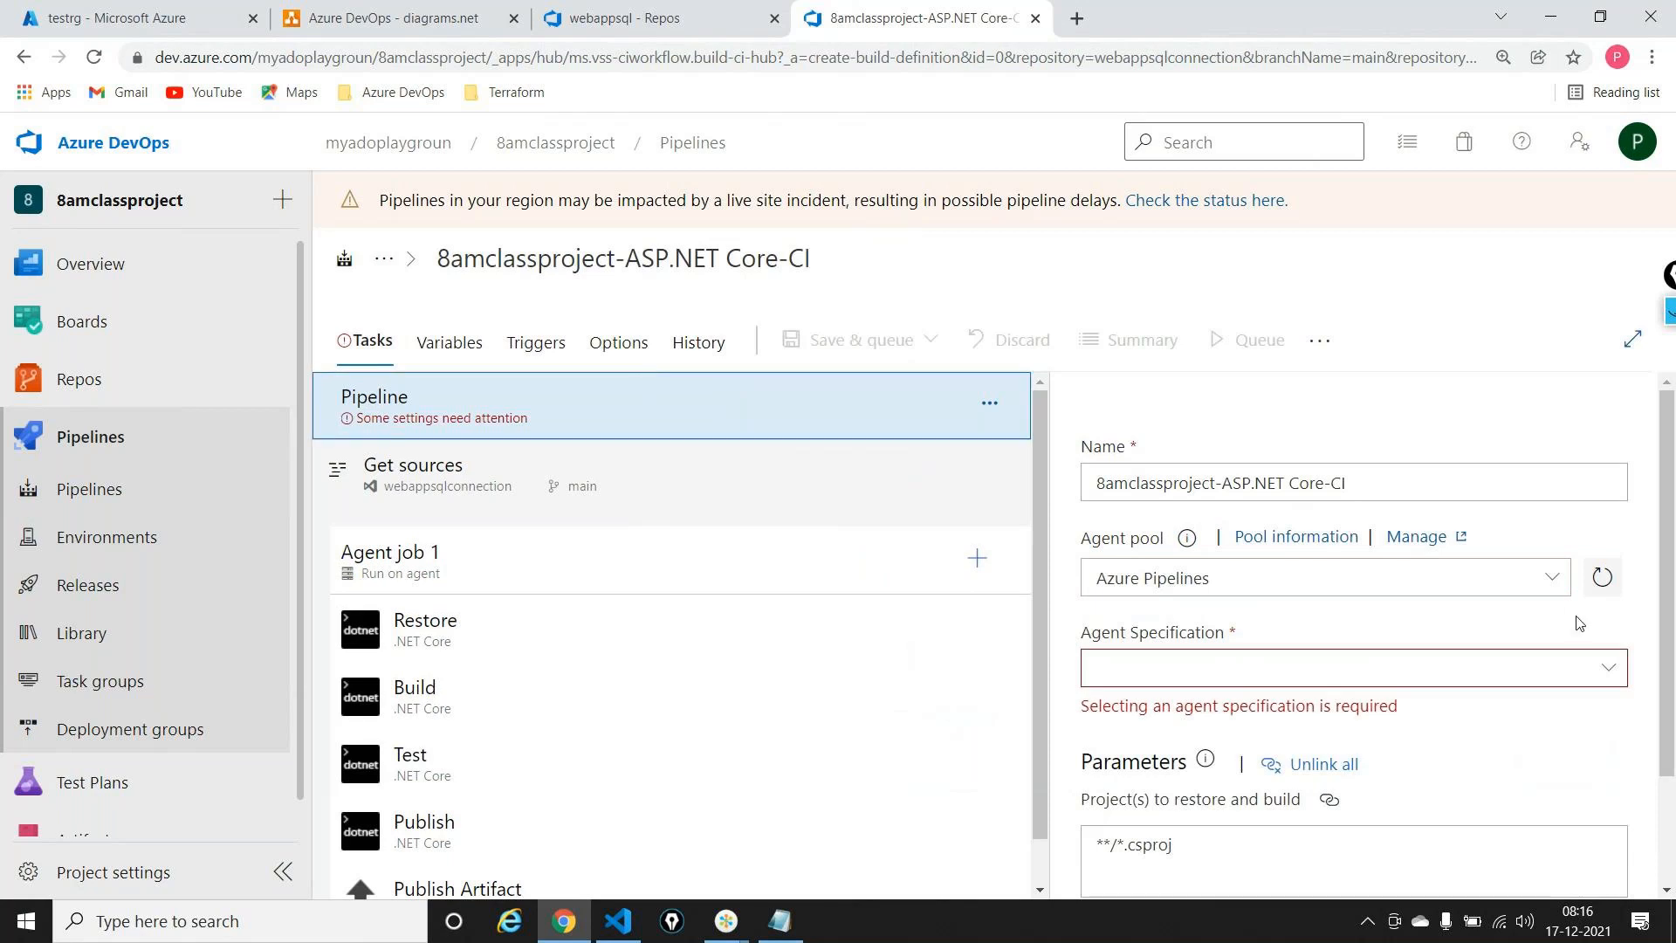
left_click(1610, 668)
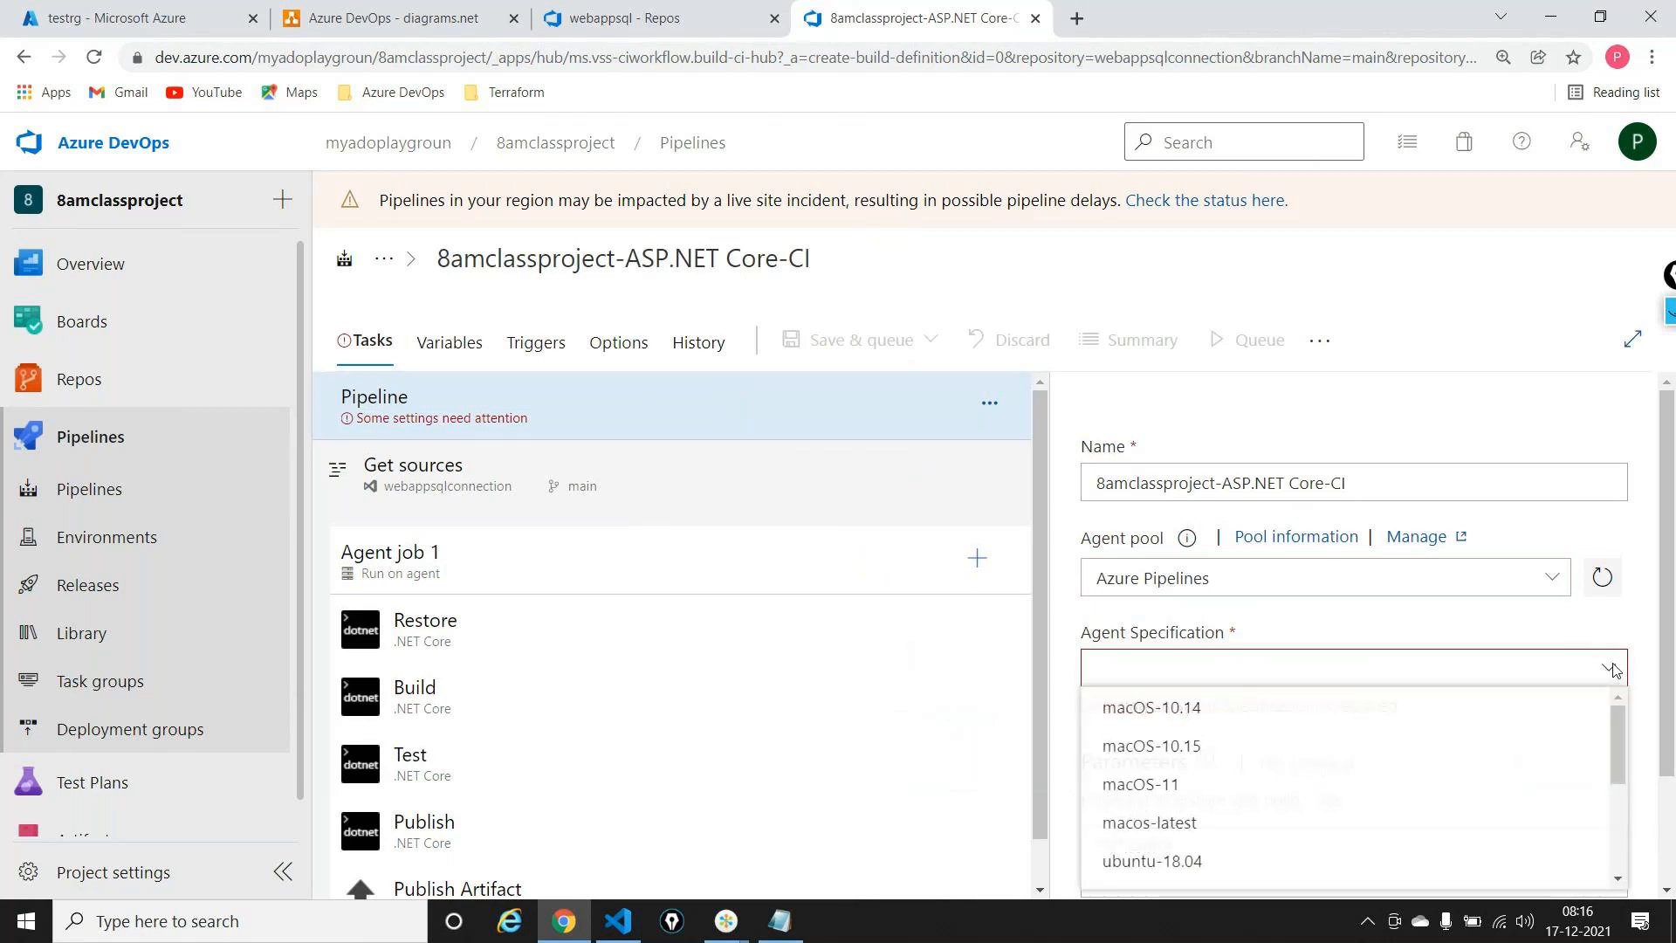
scroll(1415, 749, "down", 3)
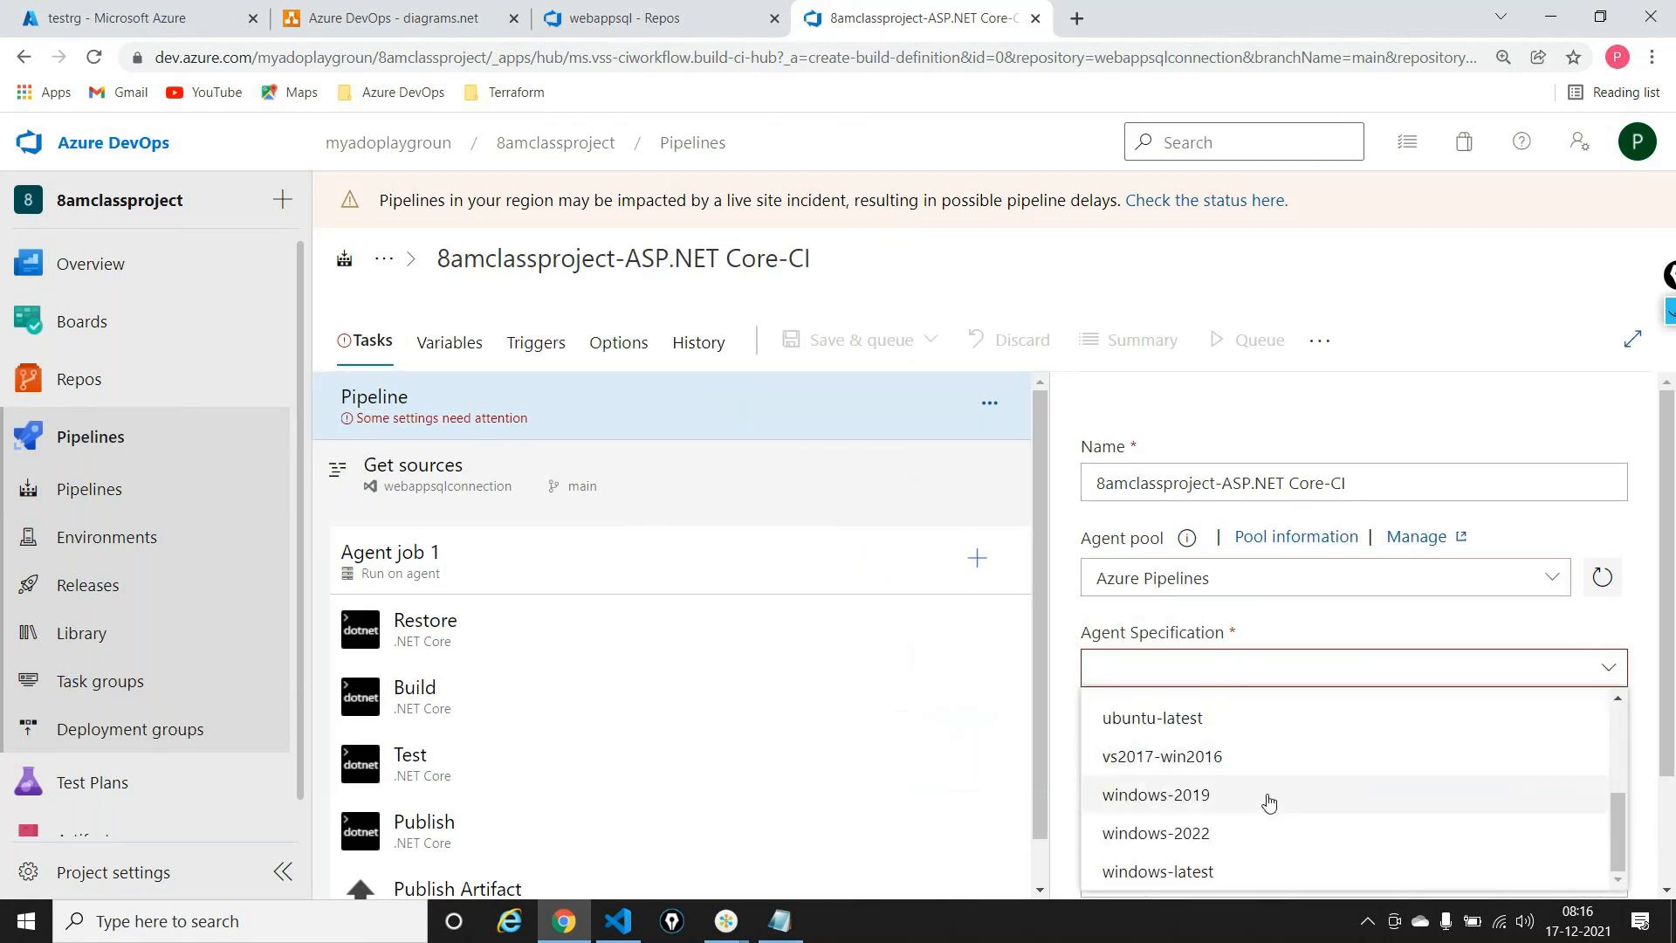
left_click(1170, 871)
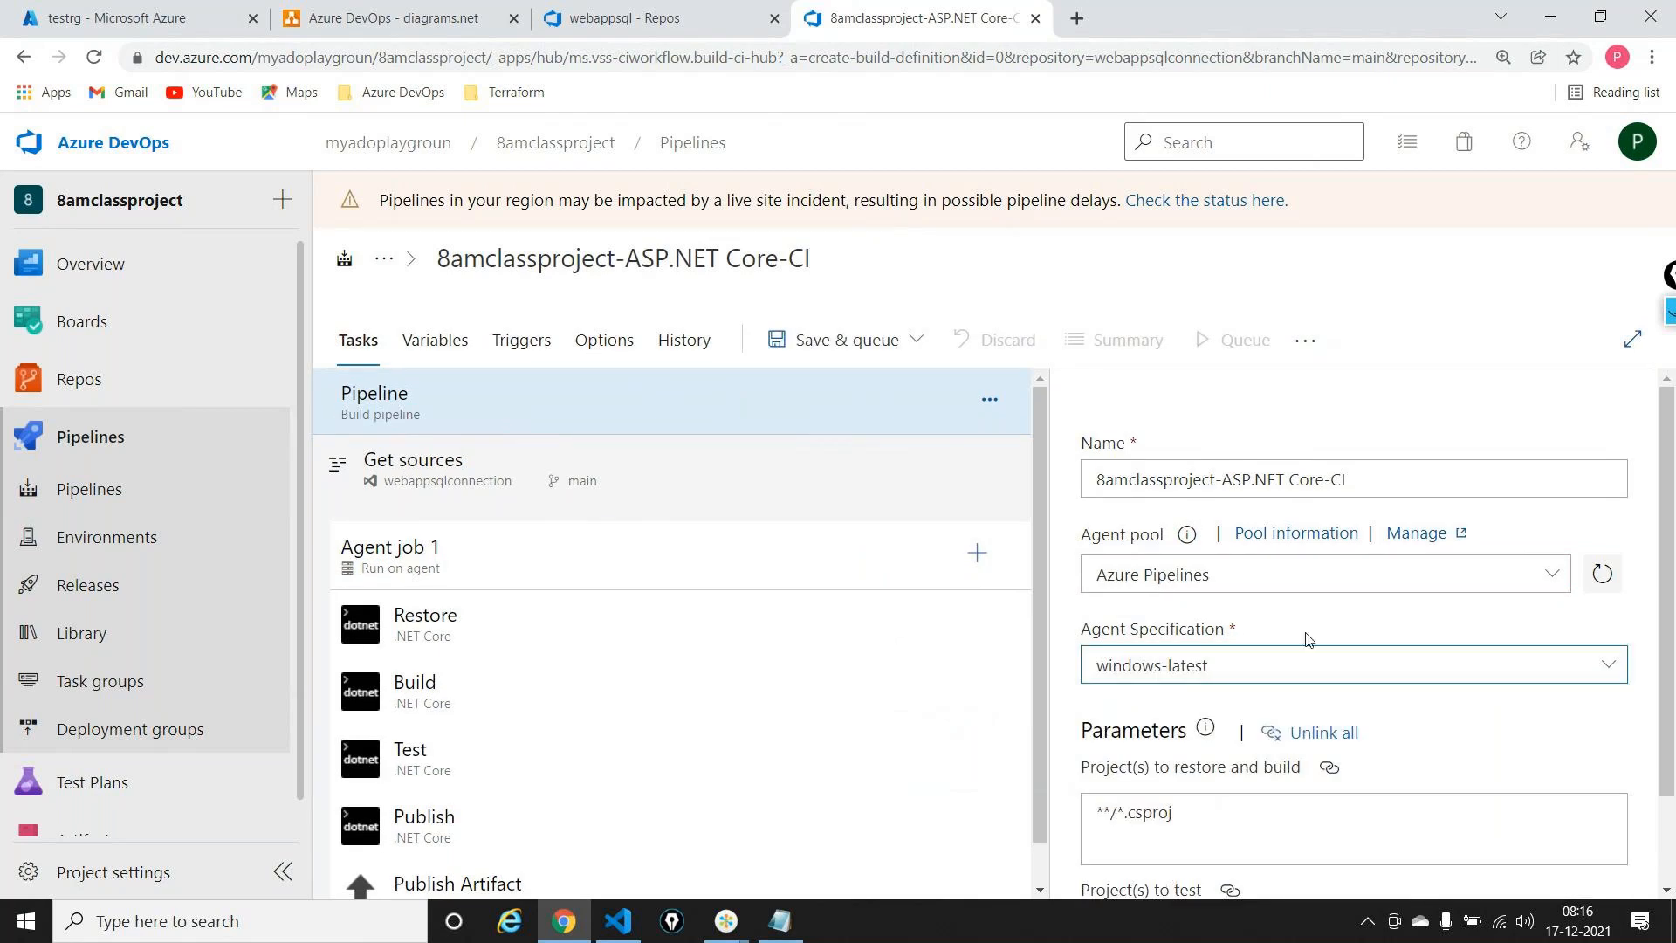
scroll(1307, 641, "down", 3)
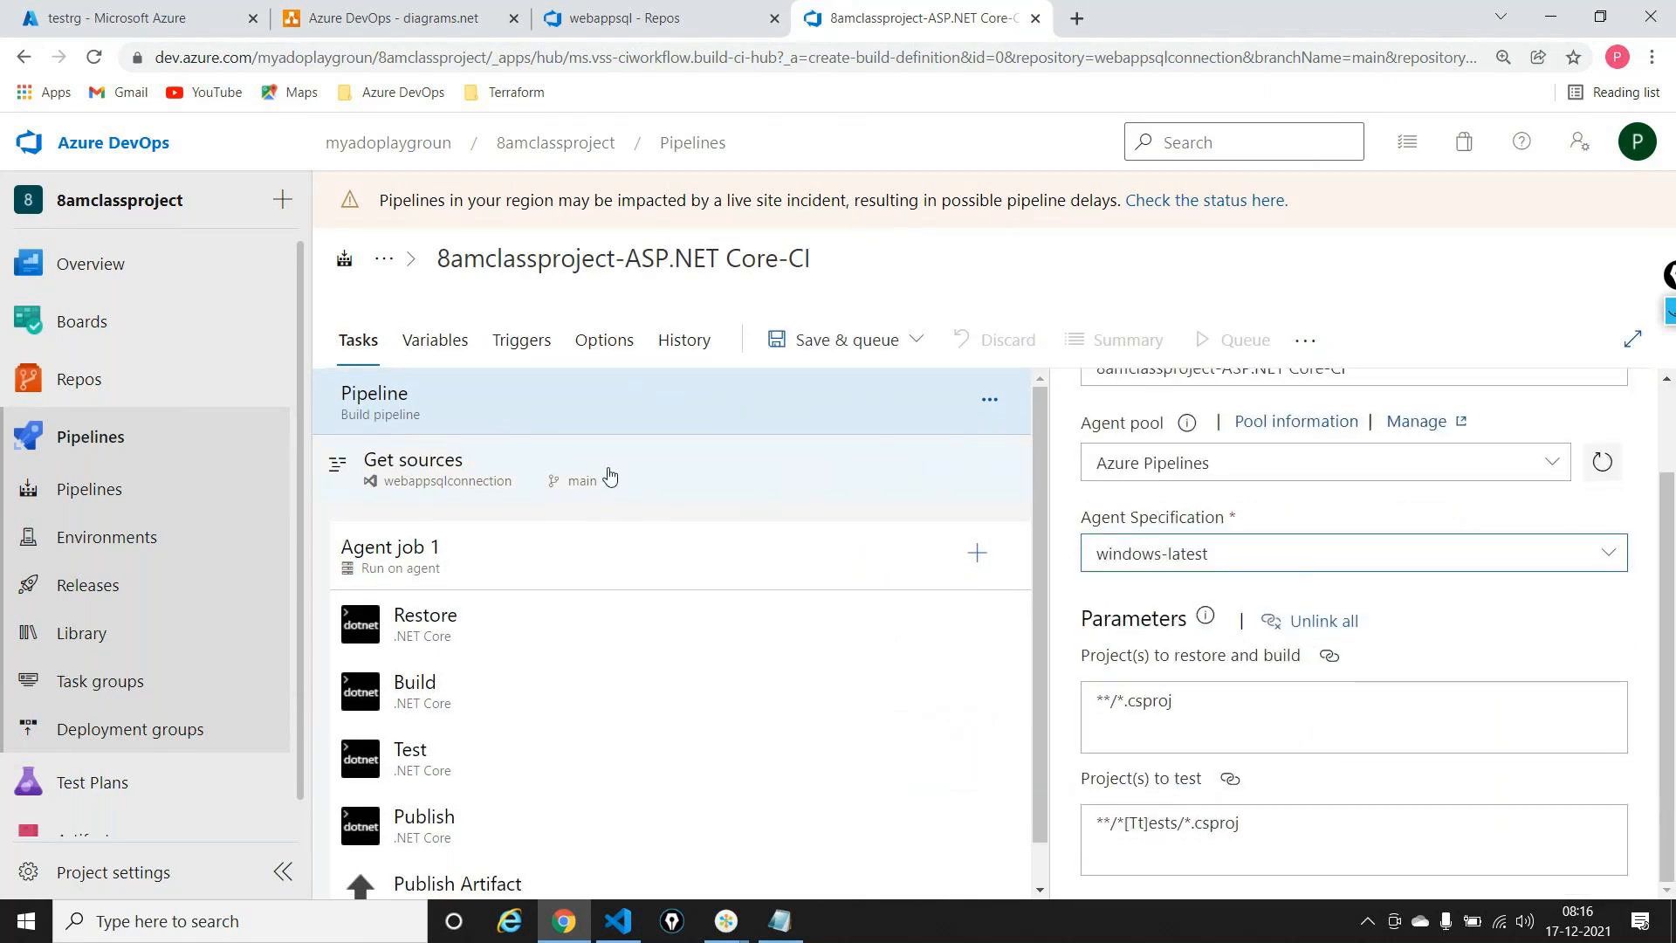
scroll(1101, 583, "up", 2)
left_click_drag(1351, 480, 1075, 485)
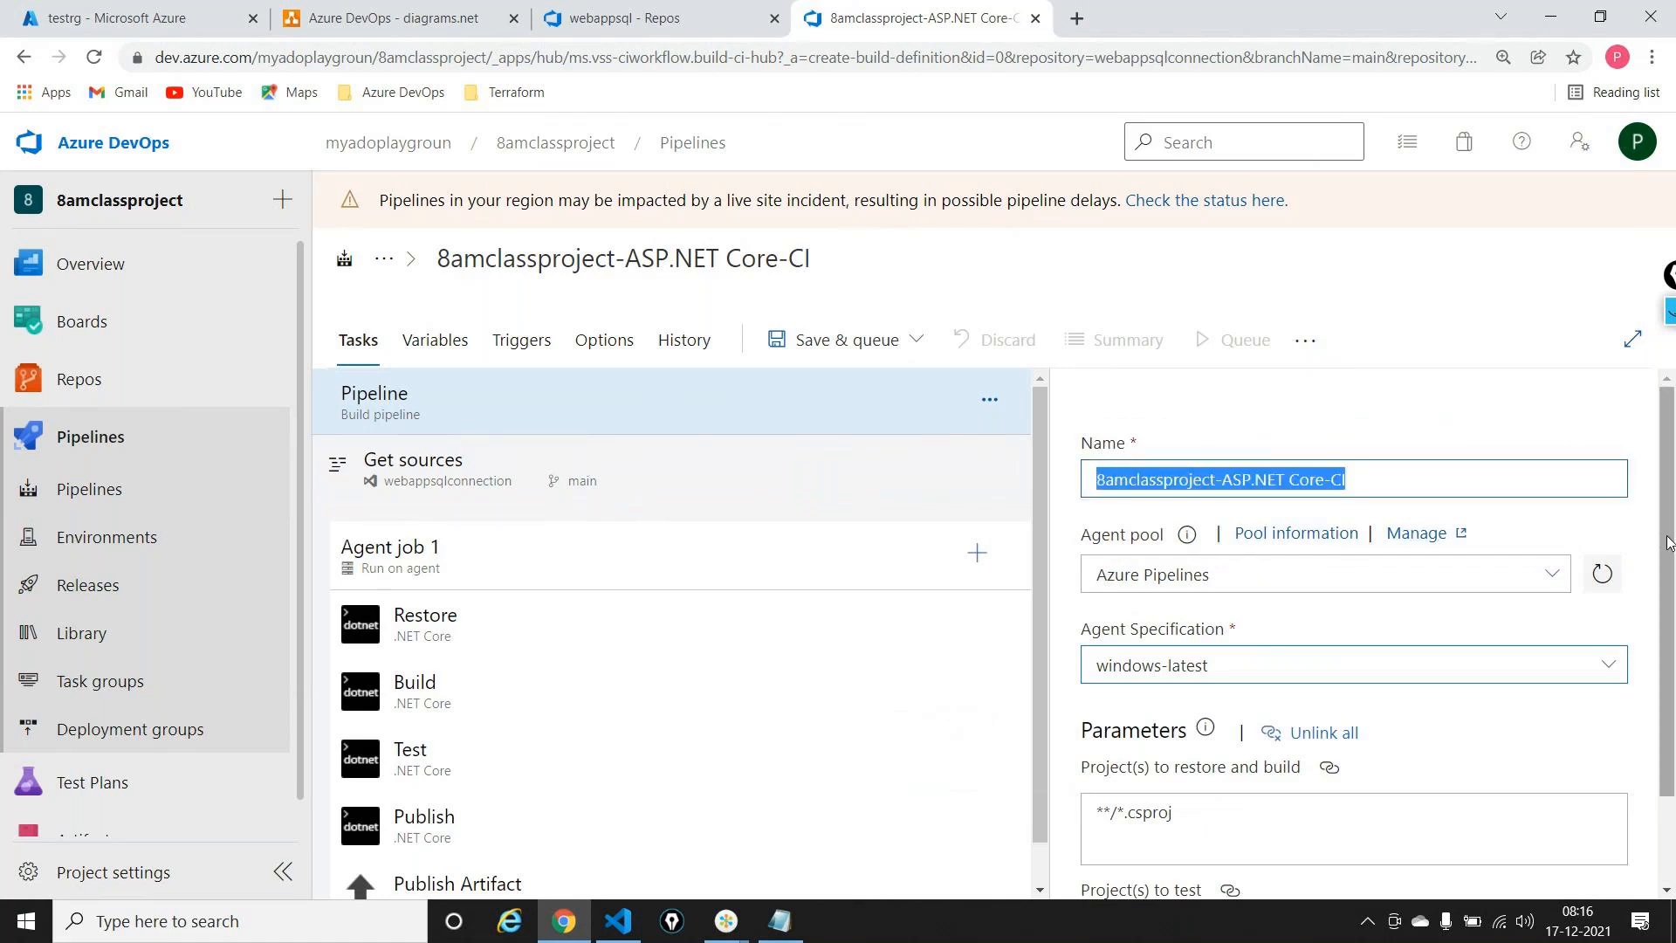
Step: Name the pipeline sqlwebapp-CI-pipeline and select the restore/build project pattern field
type("sqlwe")
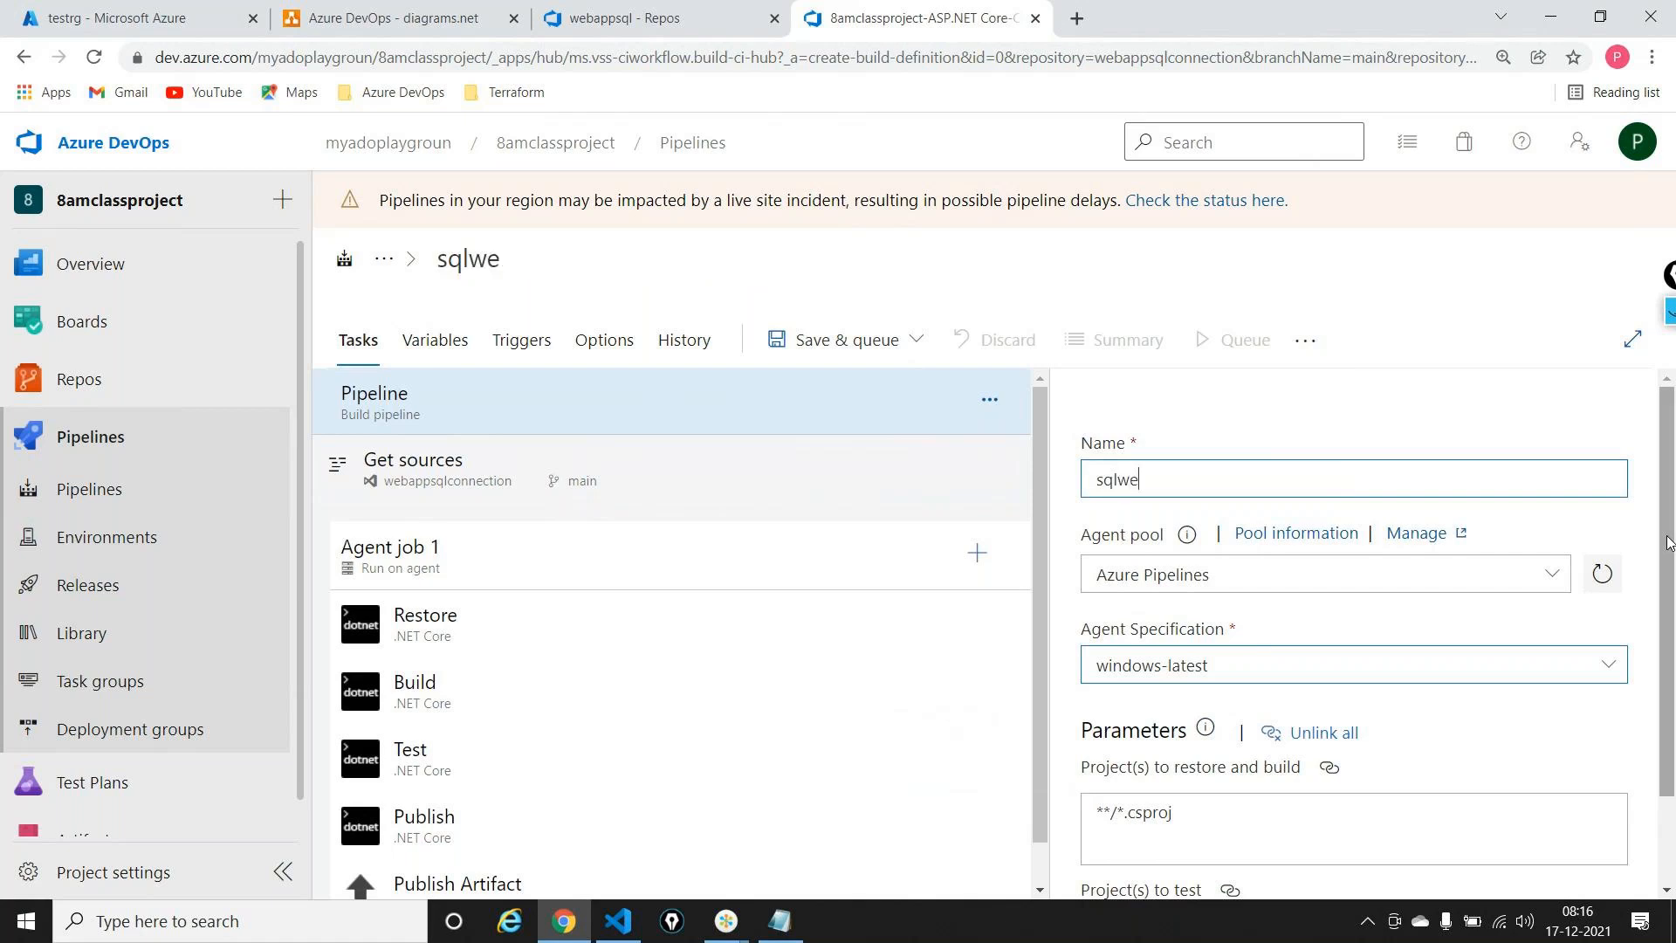
type("bapp-CI")
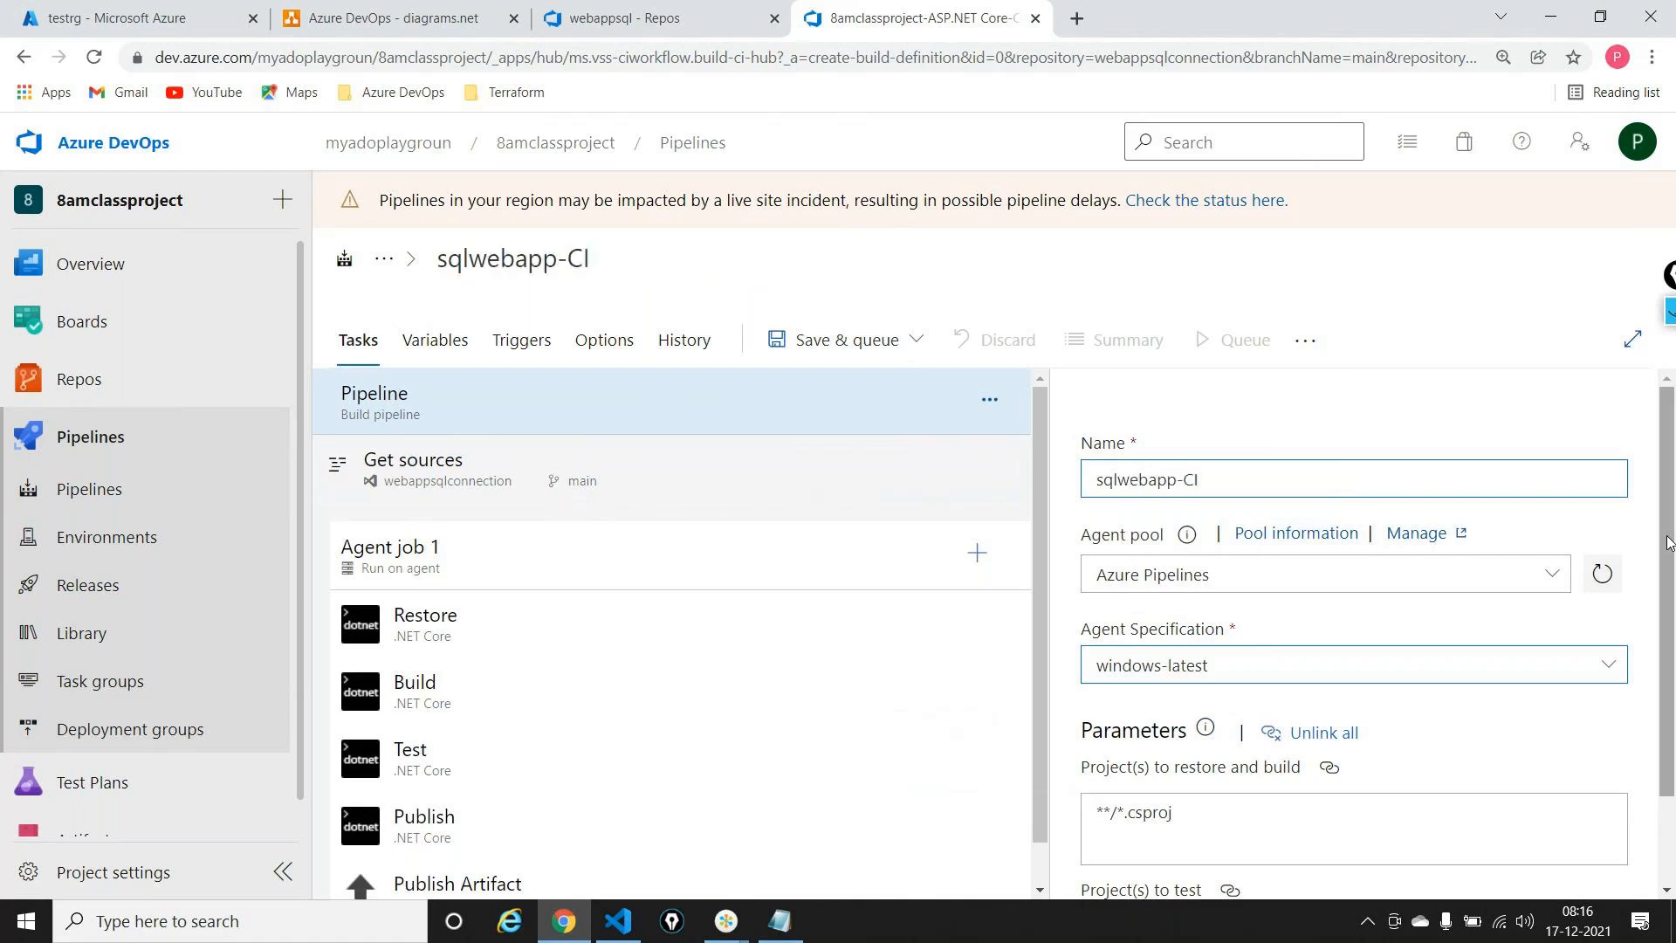
type("-pipeline")
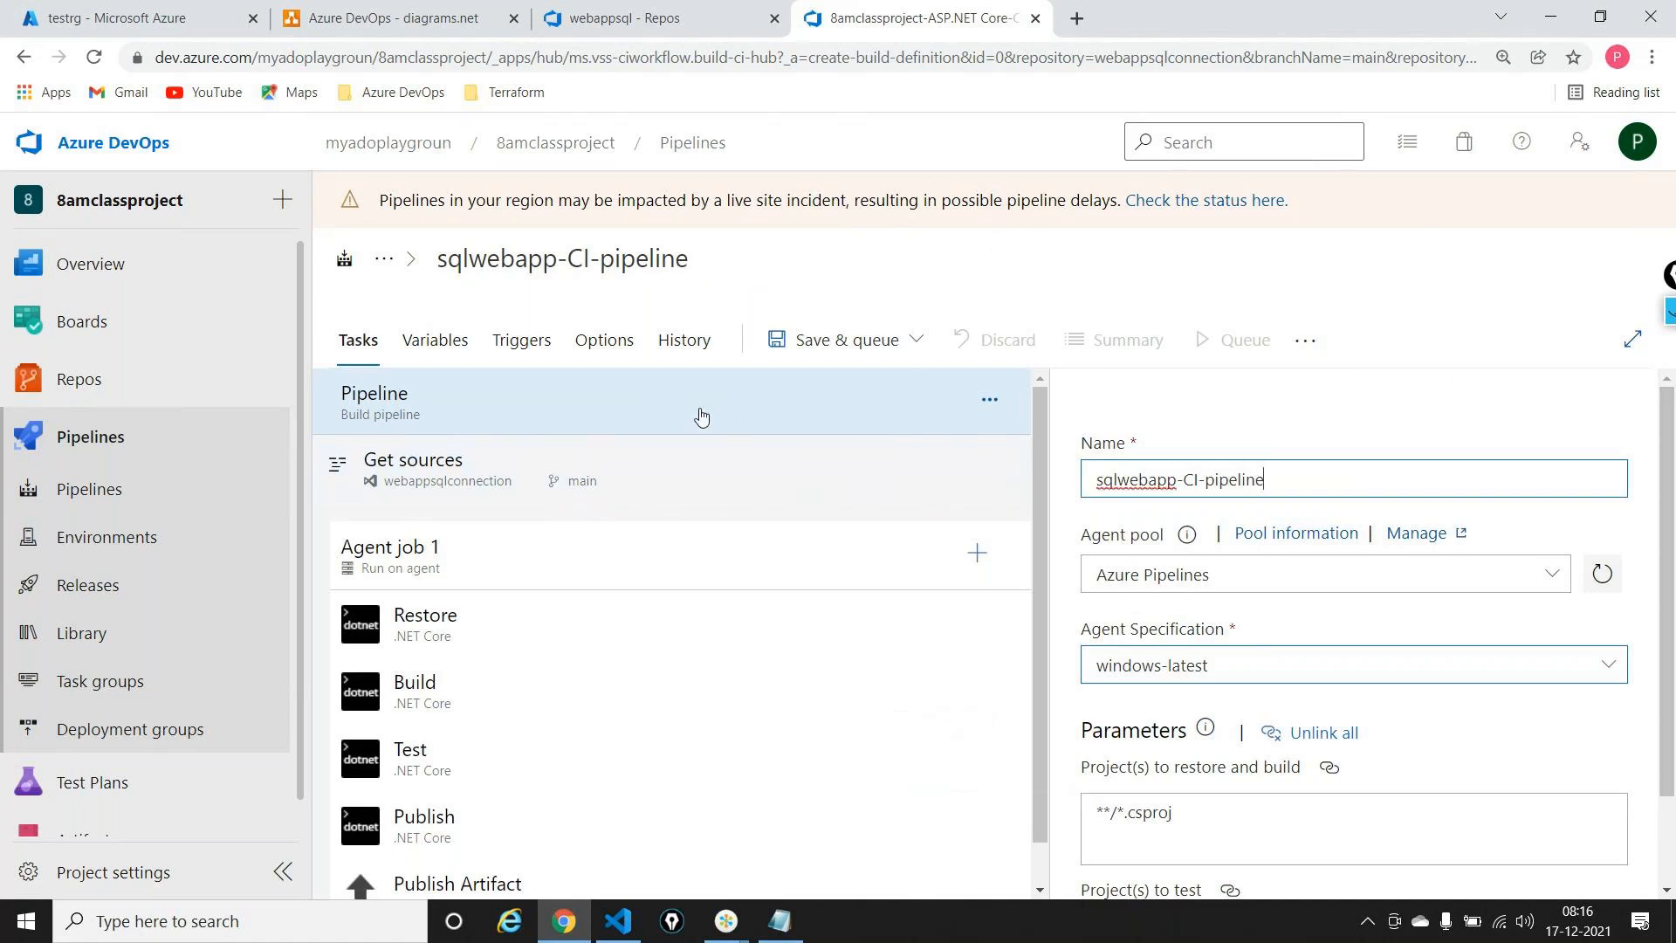
scroll(1344, 665, "down", 1)
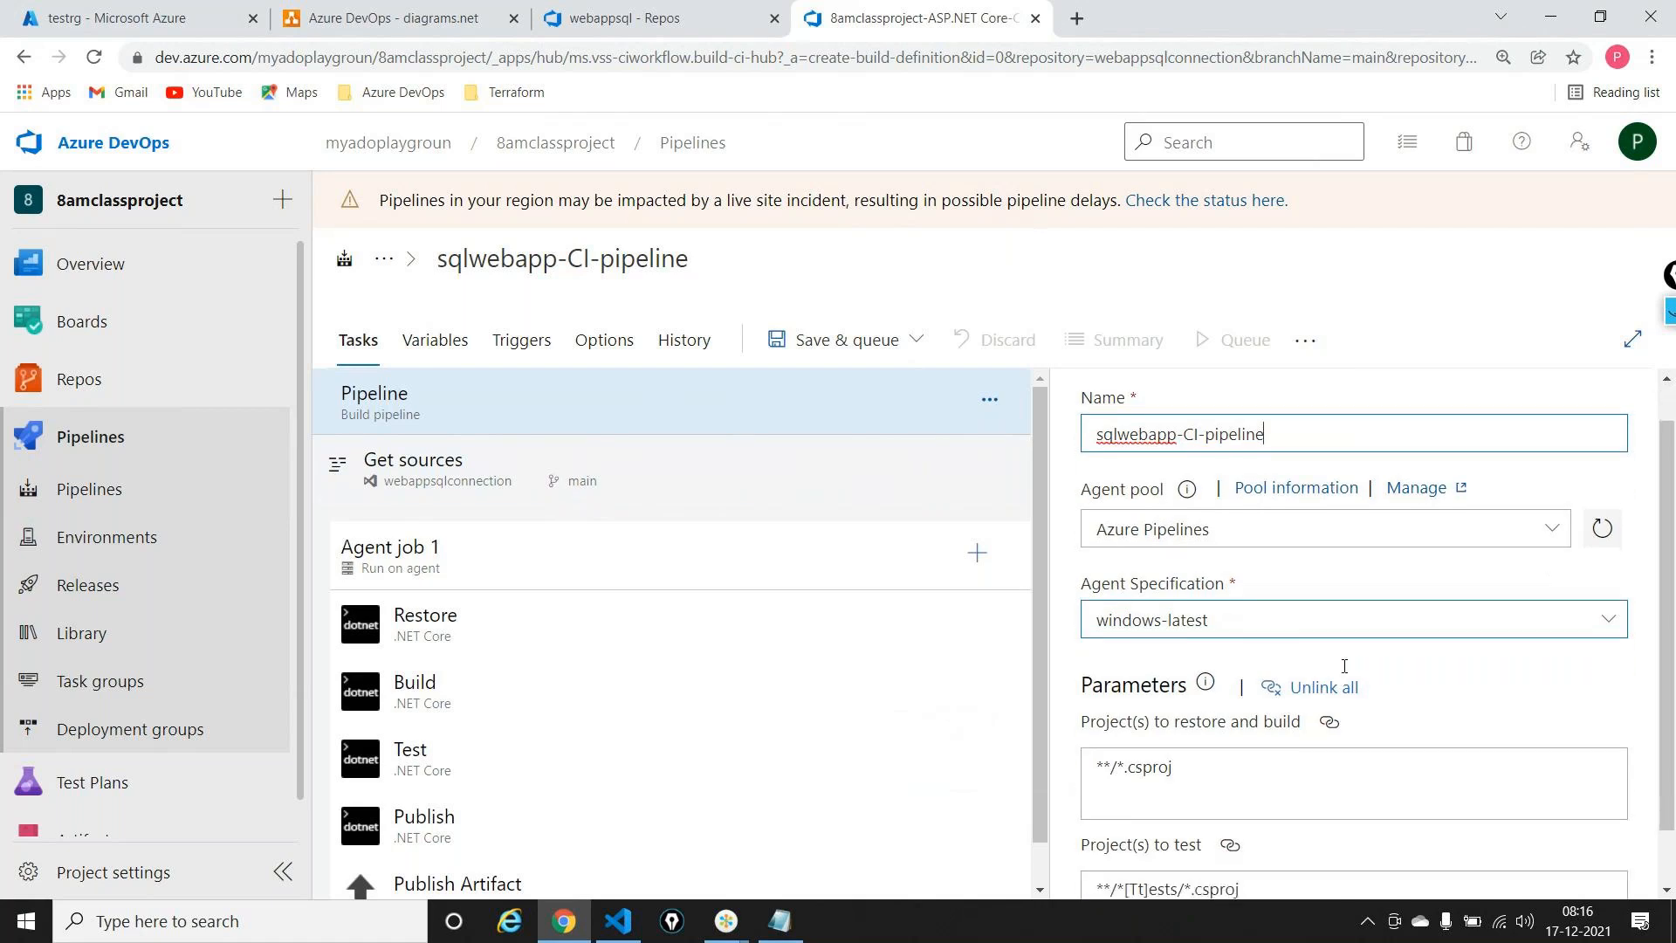
triple_click(1191, 707)
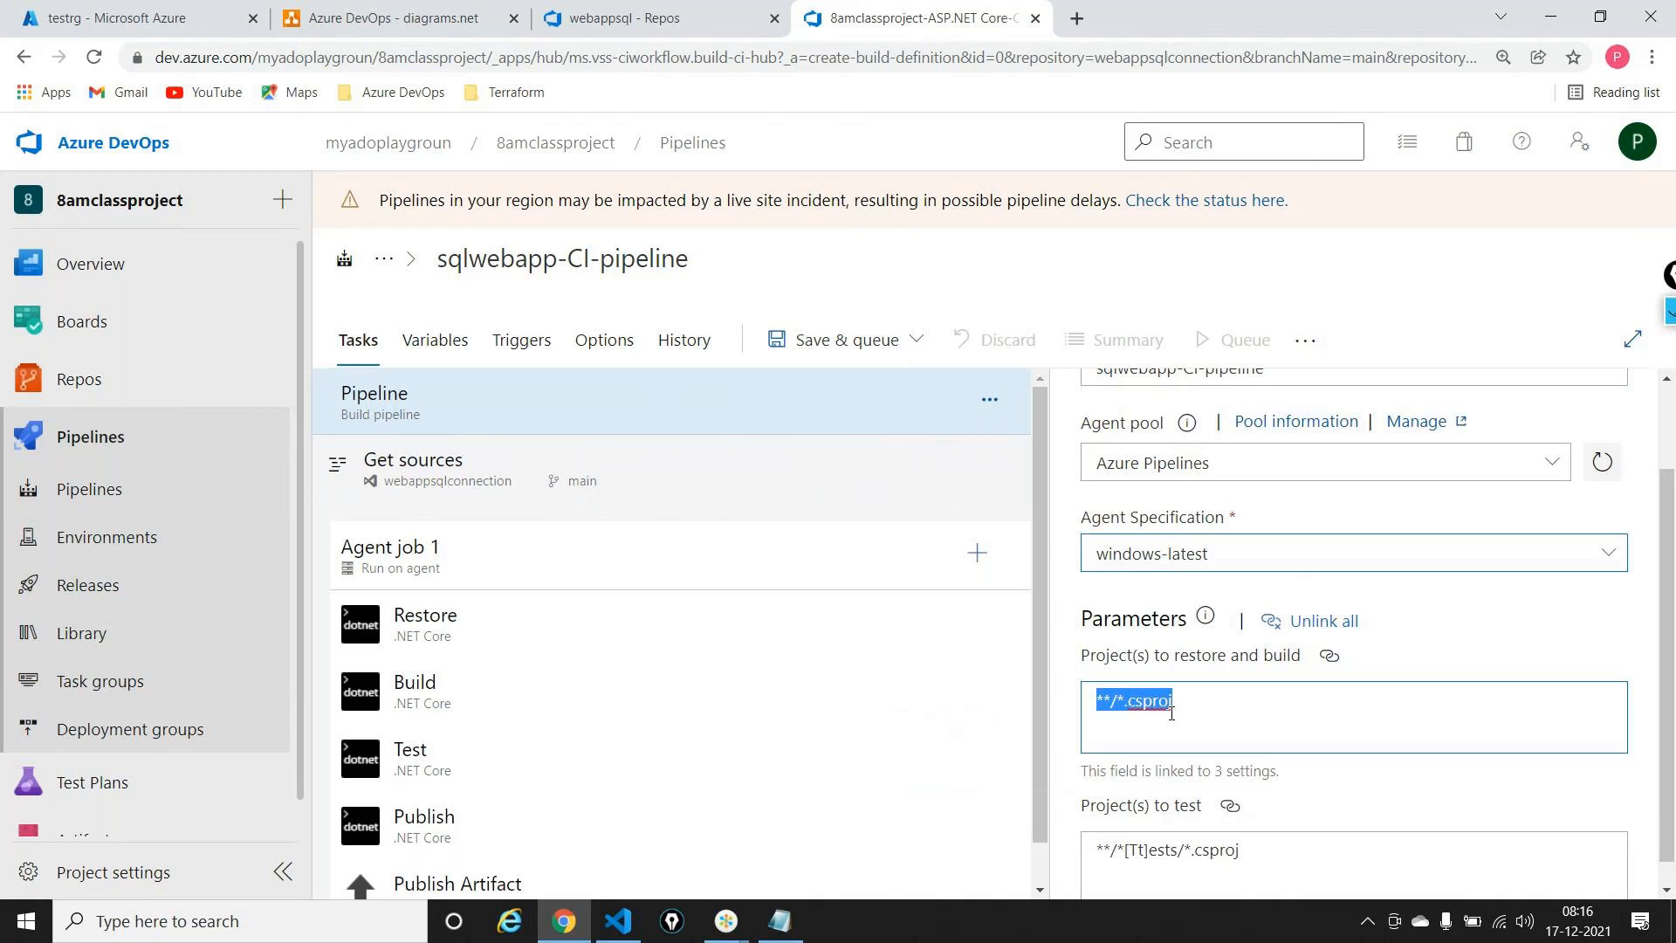
left_click(624, 18)
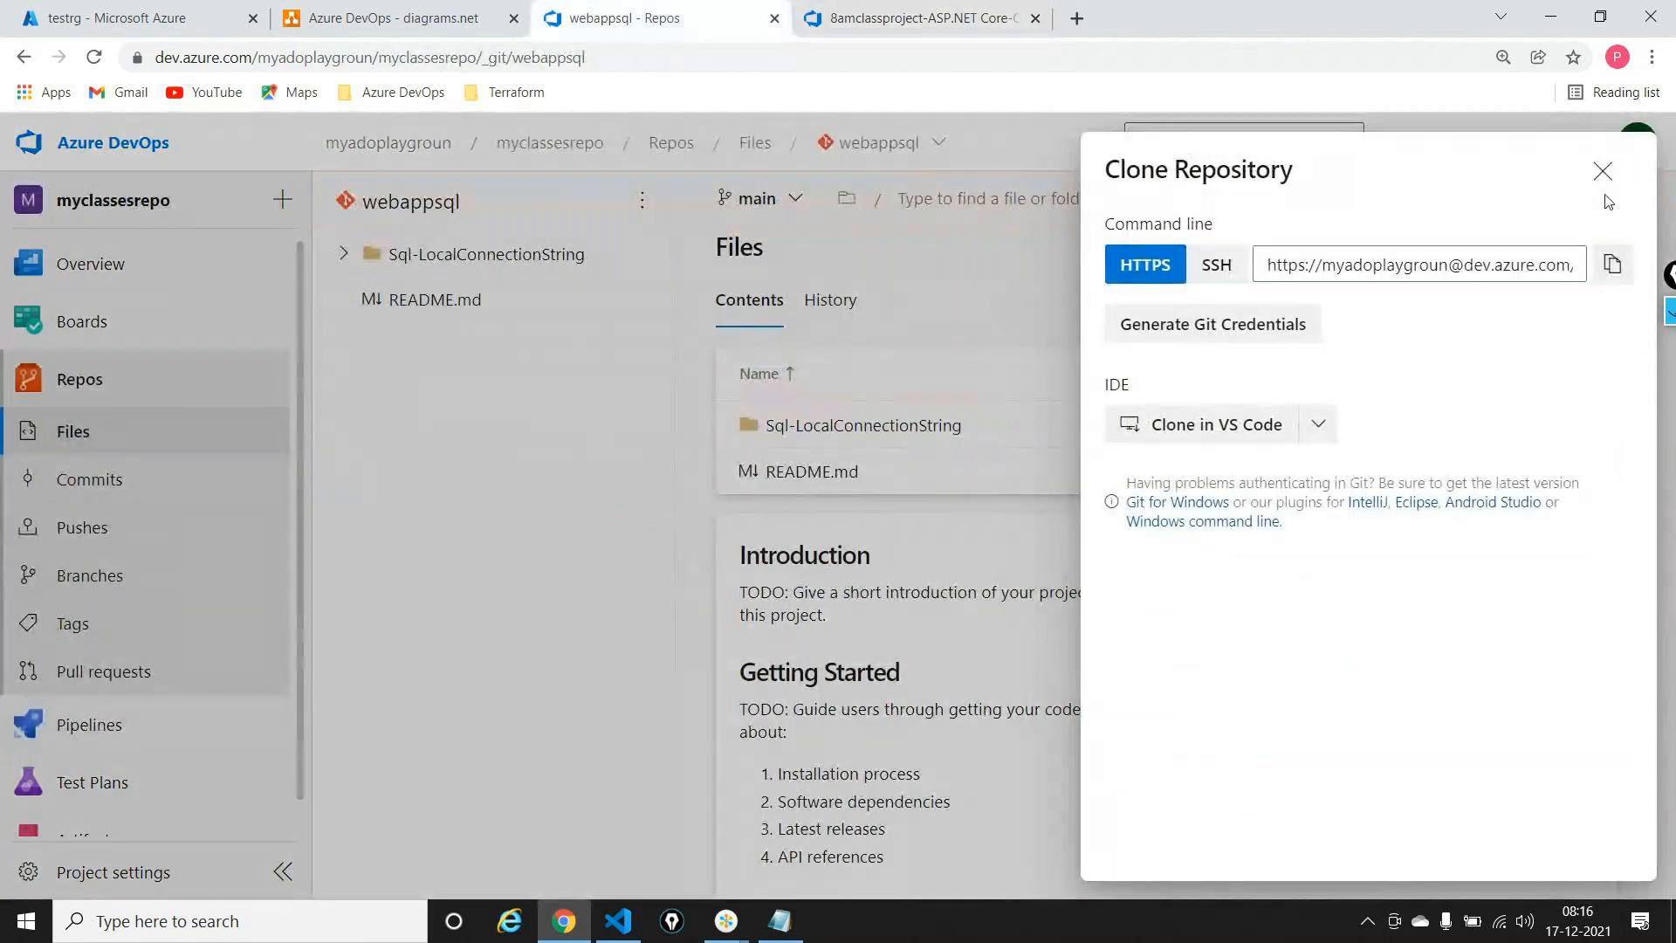
Step: Close the clone details and duplicate the pipeline editor tab
left_click(1602, 171)
left_click(834, 11)
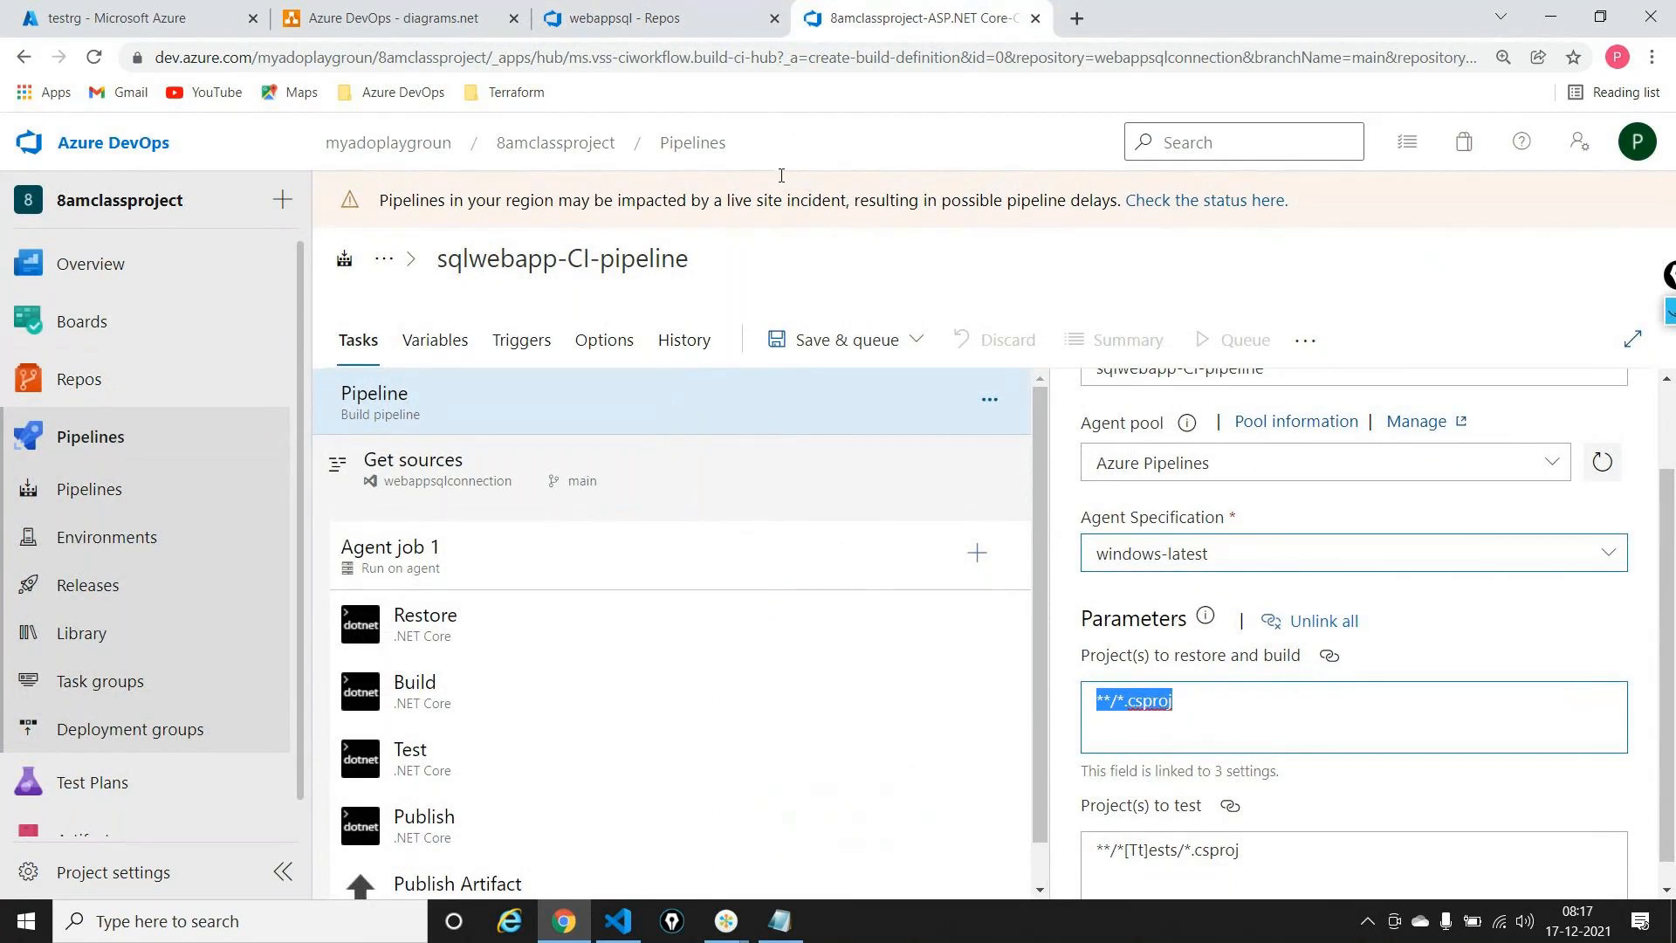
right_click(911, 28)
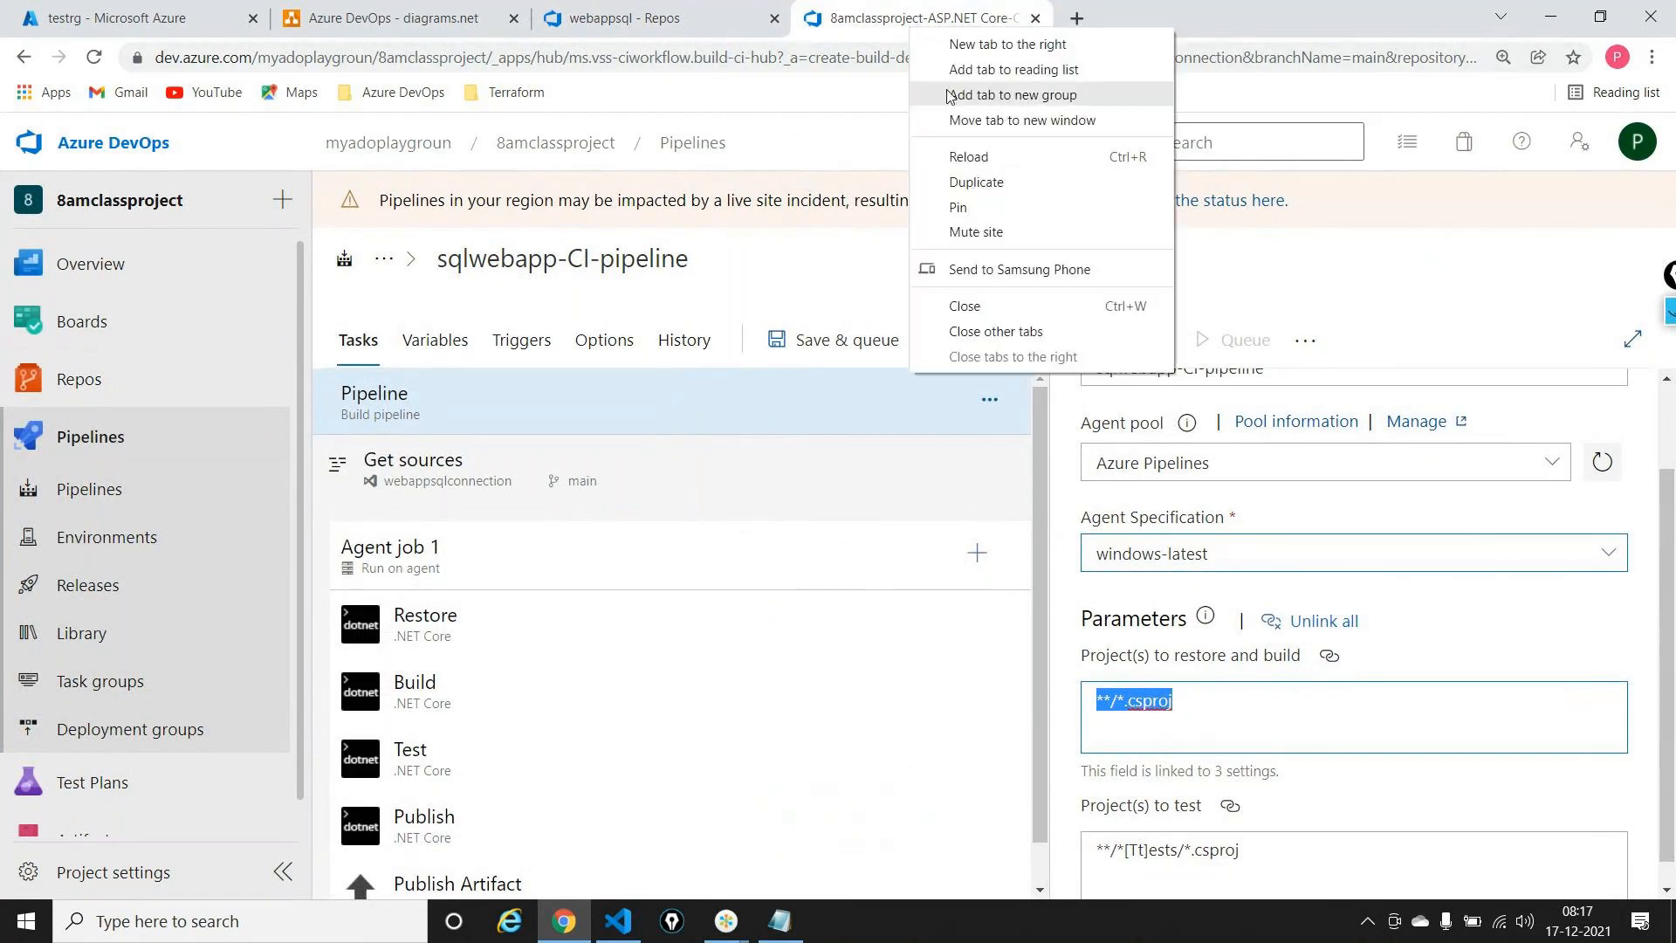
left_click(972, 183)
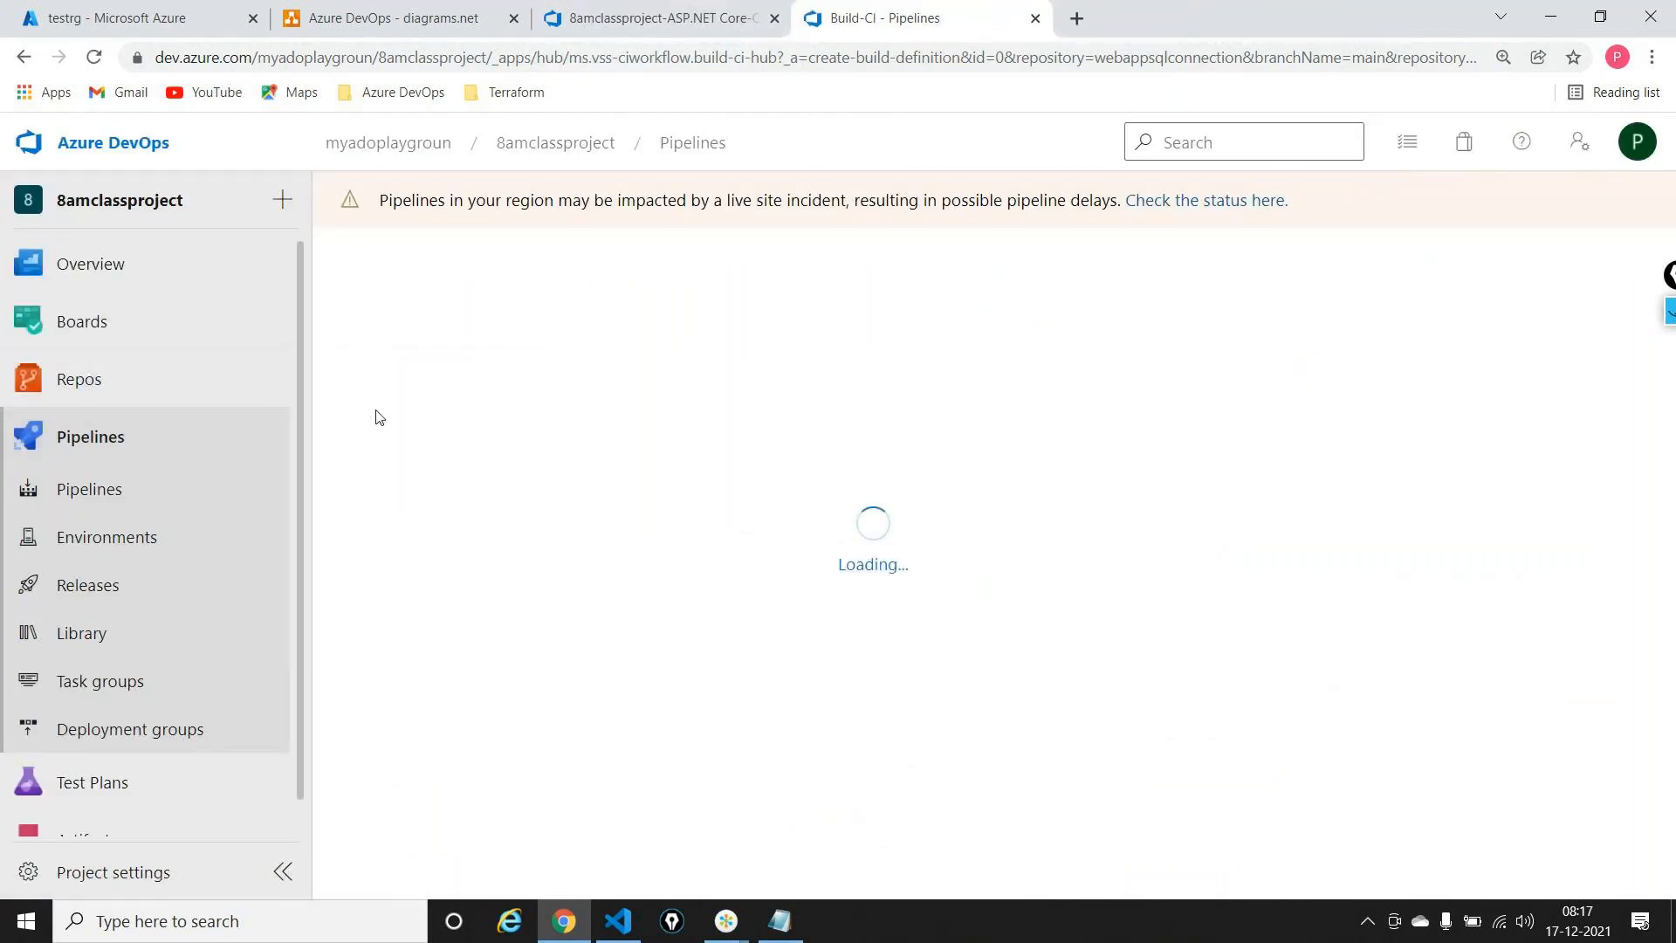
Step: Leave the unsaved draft, open Sql-LocalConnectionString/Sqlapp/Sqlapp.sln and select its full path
mouse_move(102, 381)
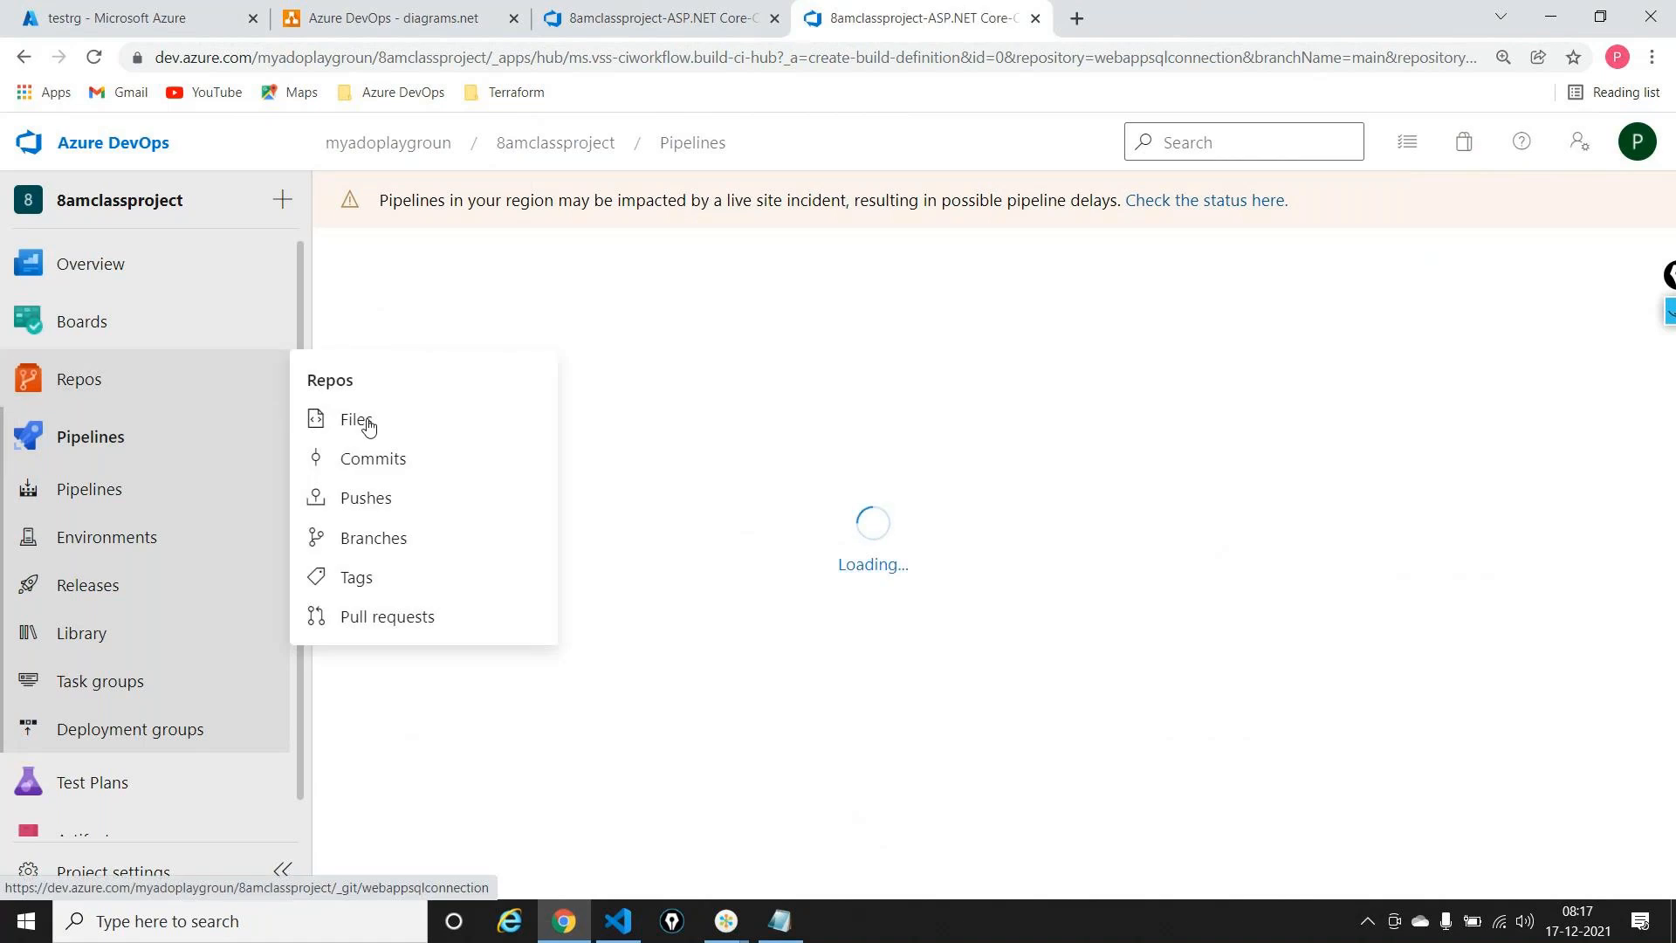
left_click(366, 422)
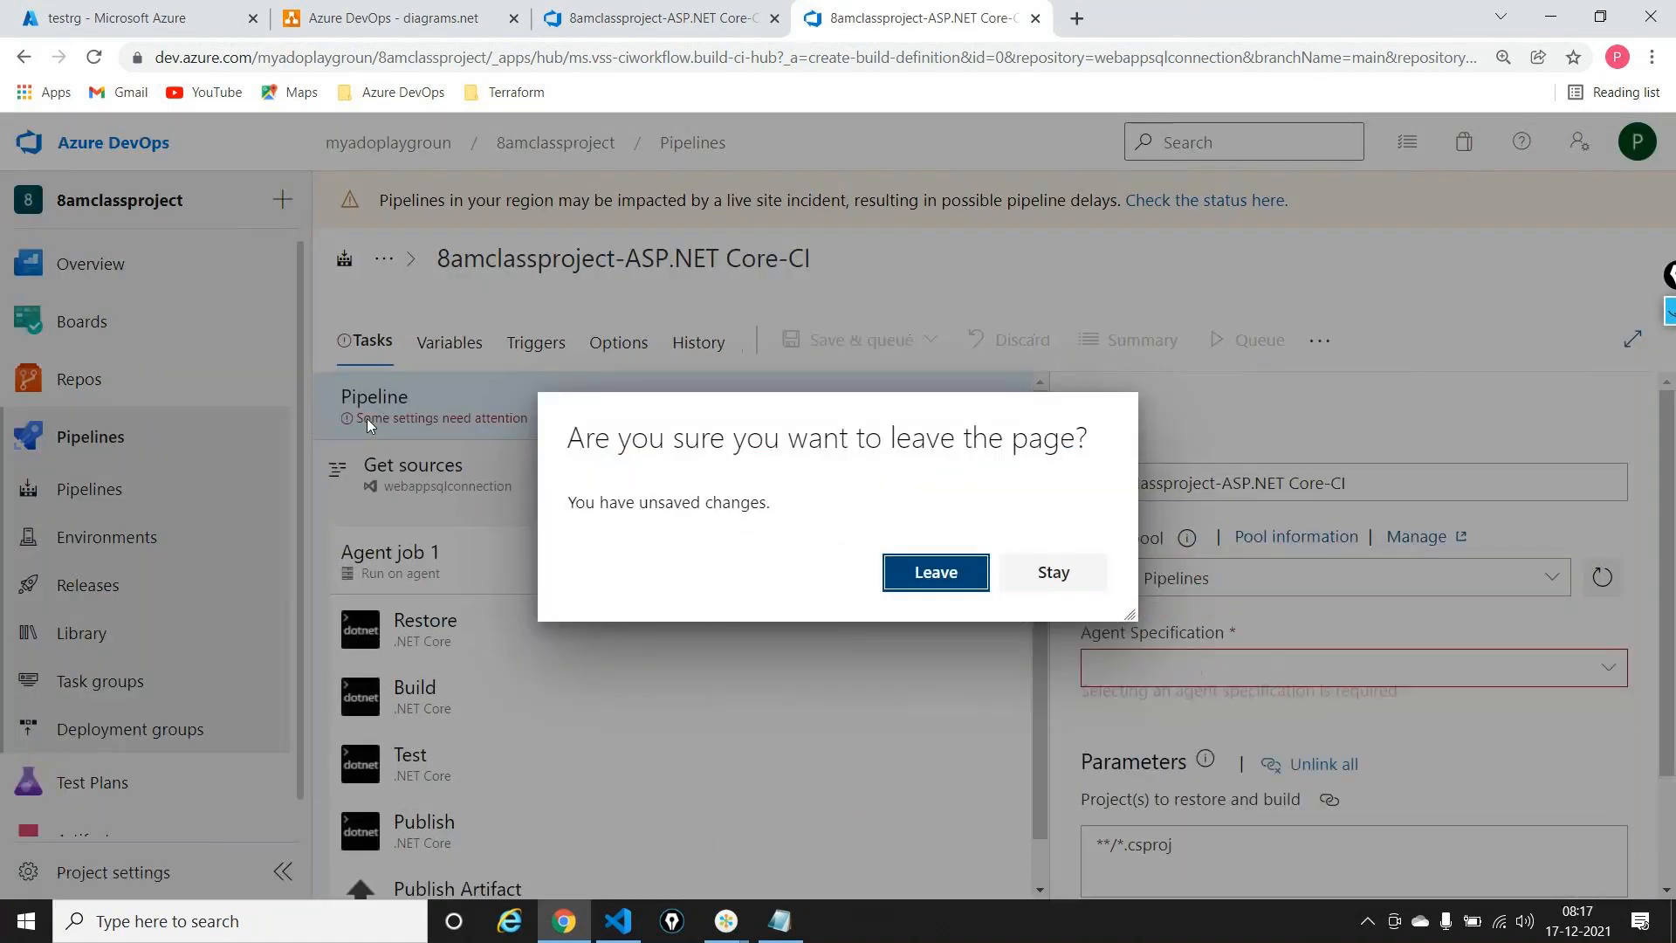
left_click(977, 574)
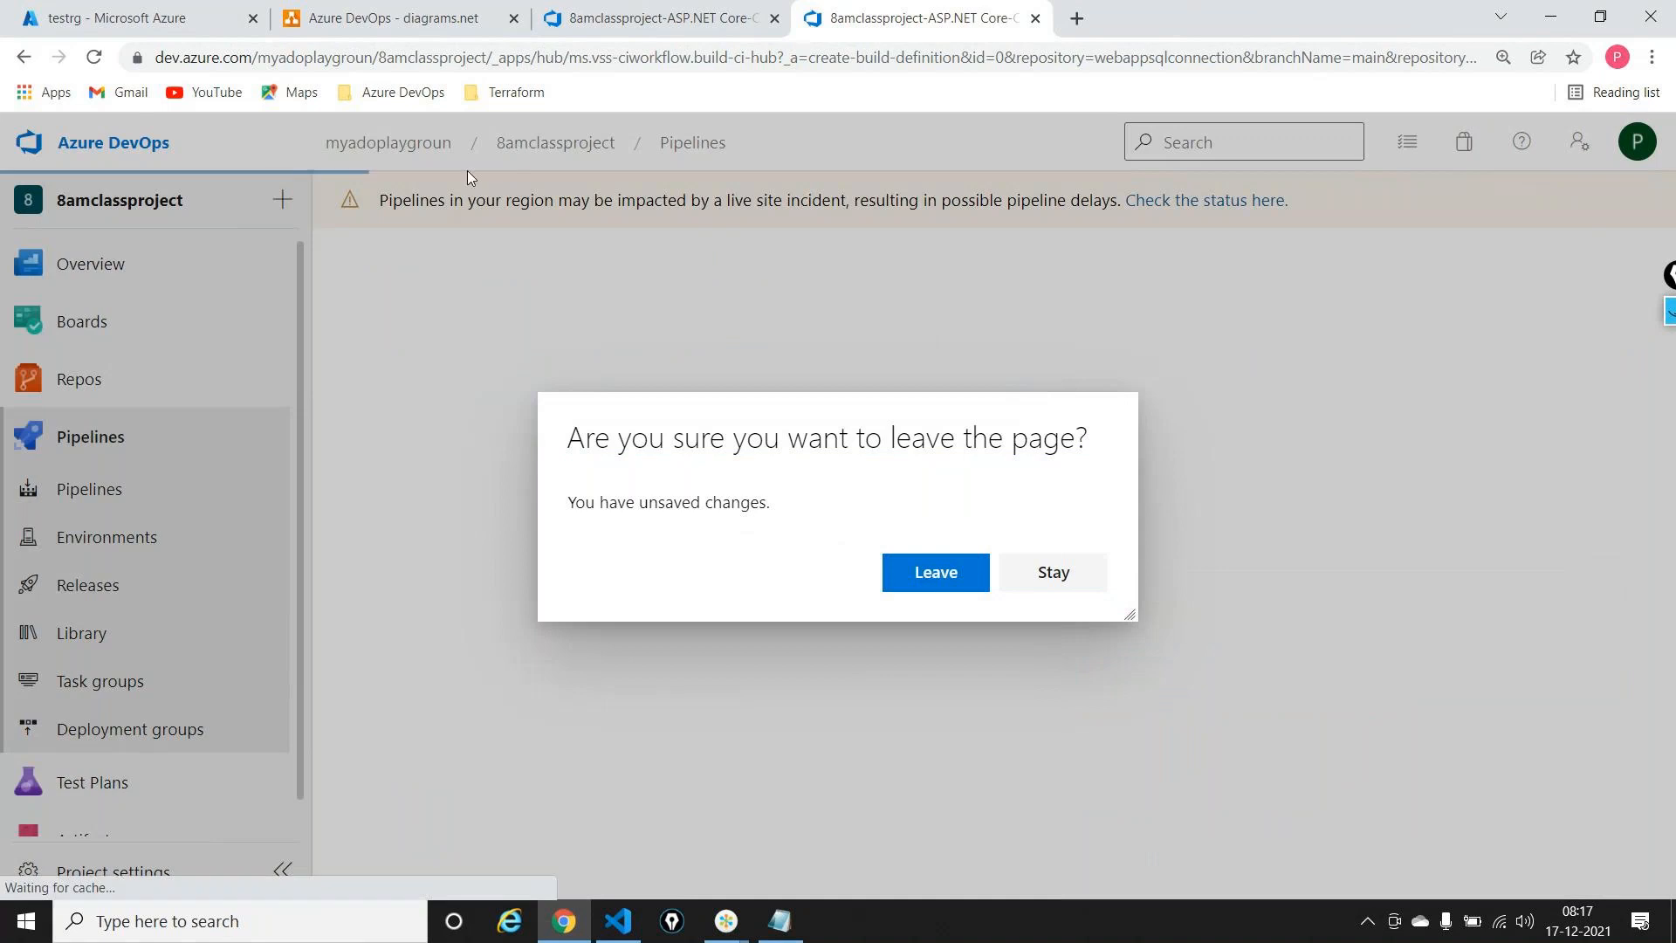
left_click(94, 58)
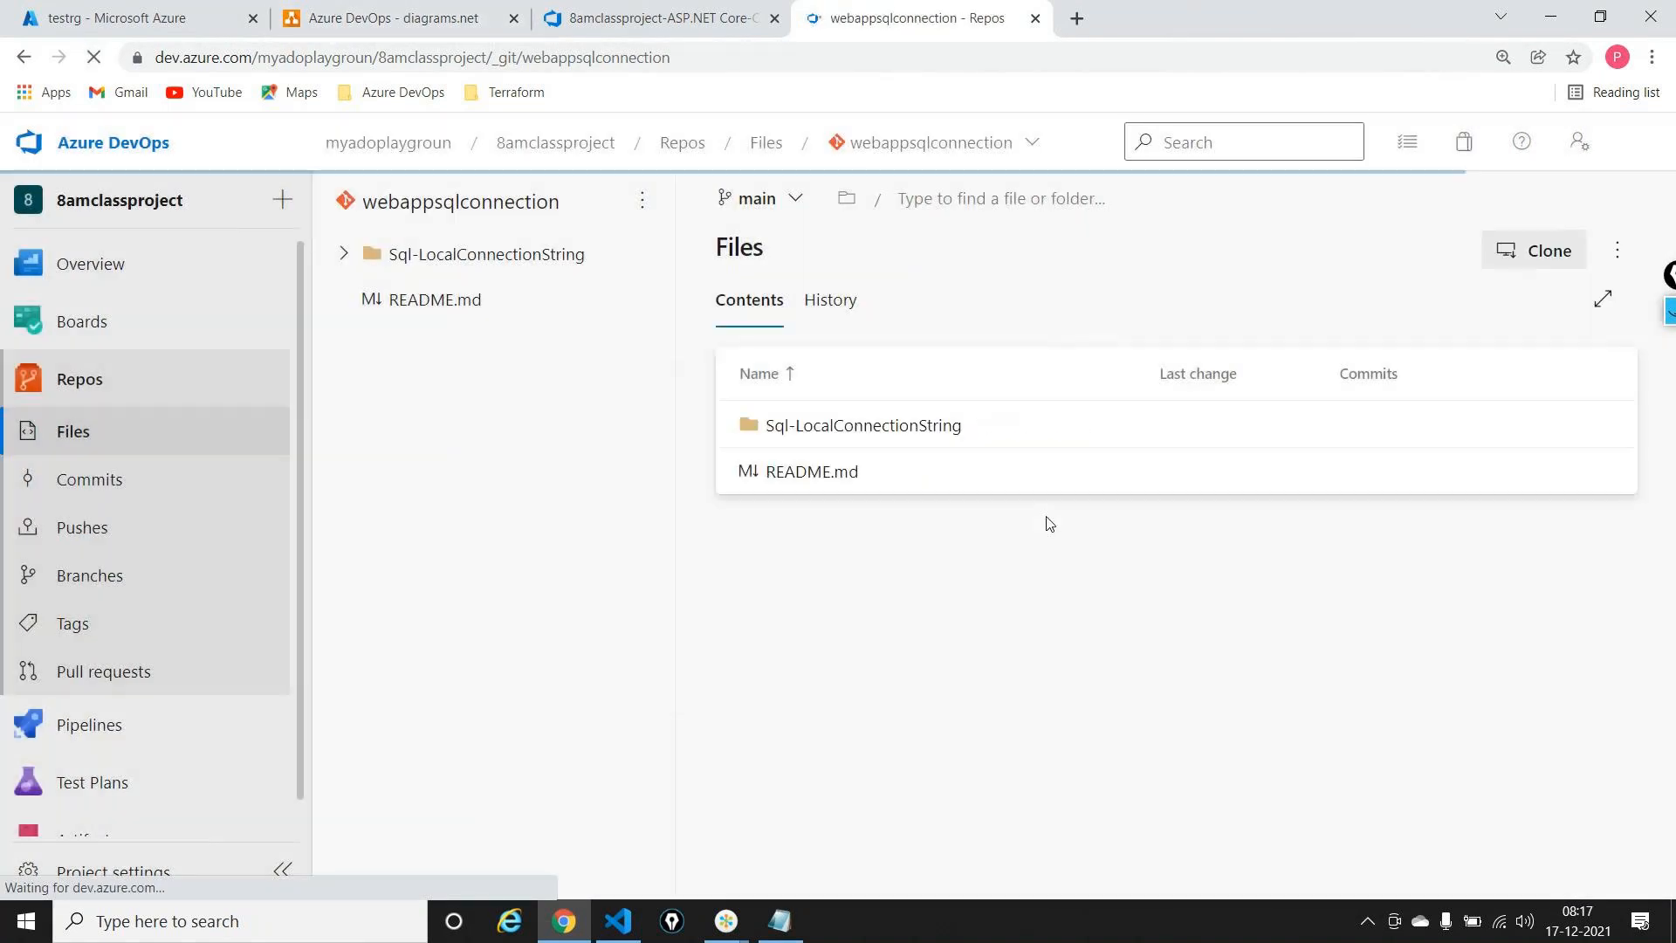
left_click(935, 426)
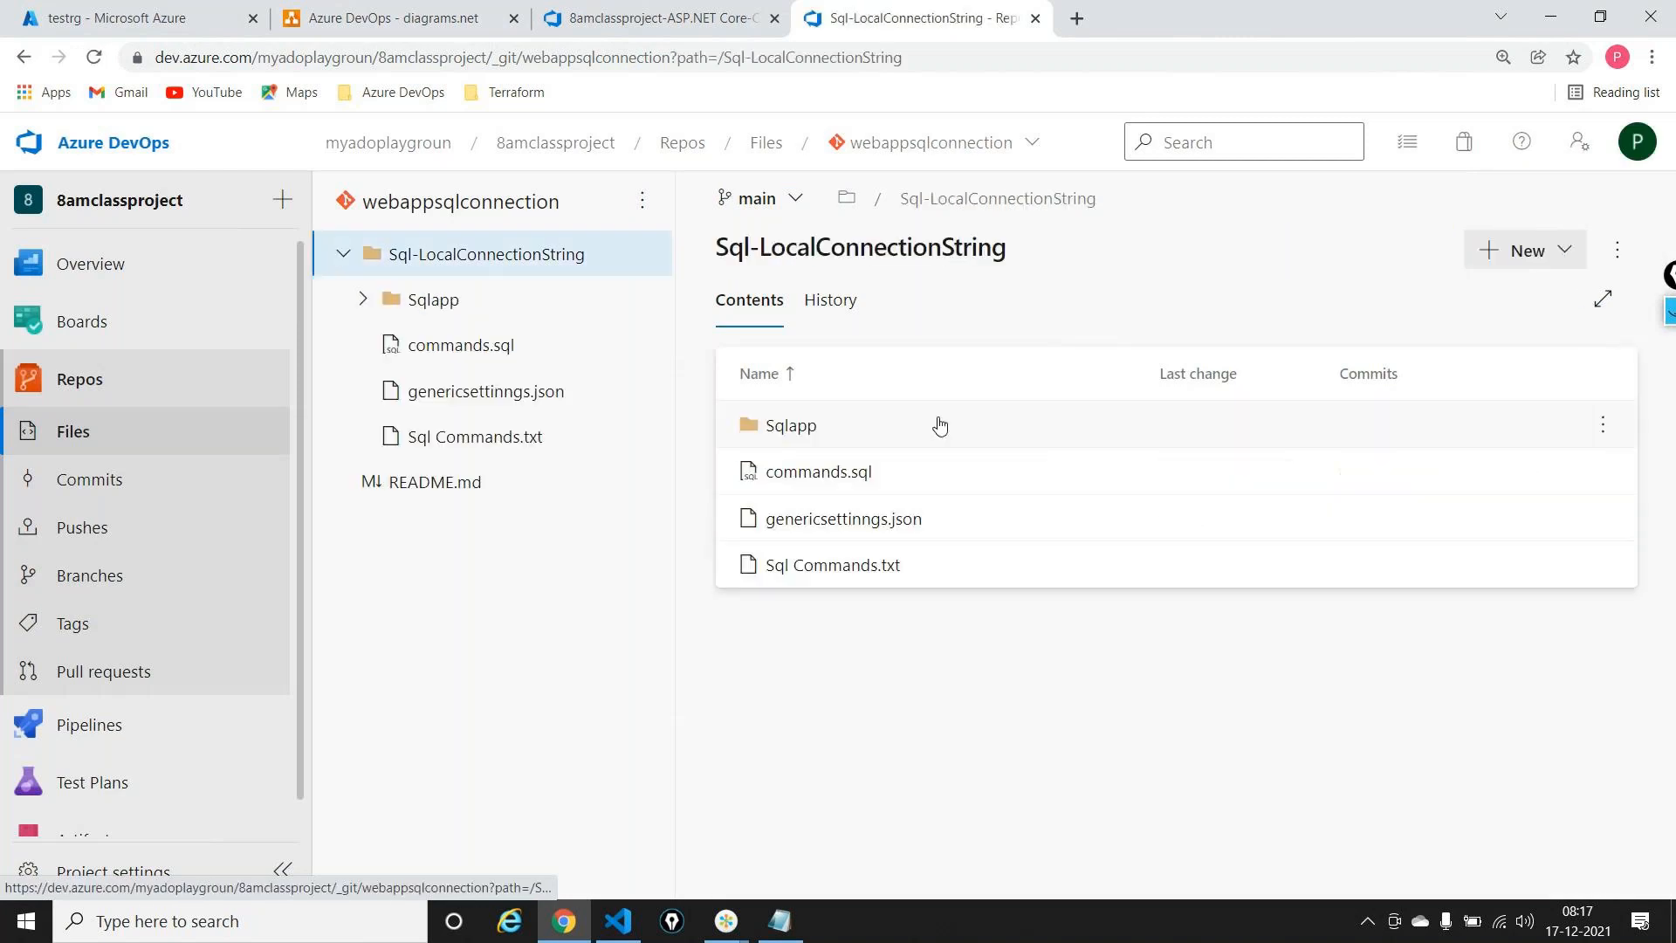
left_click(812, 428)
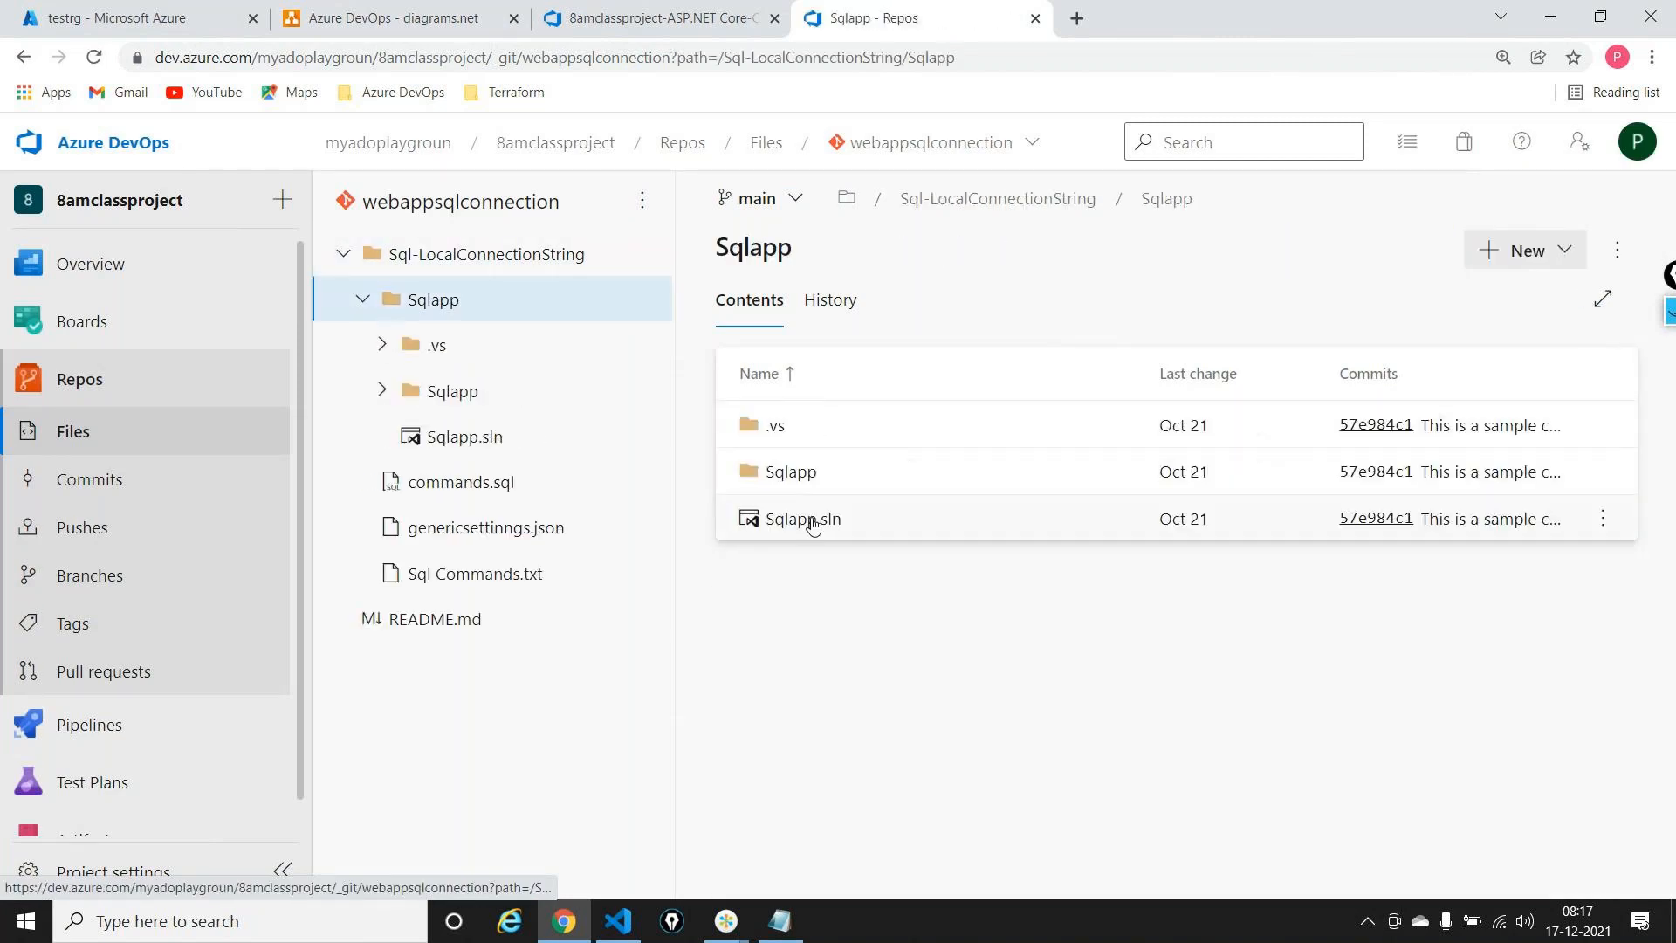
left_click(812, 520)
left_click(1397, 192)
key("ctrl+c")
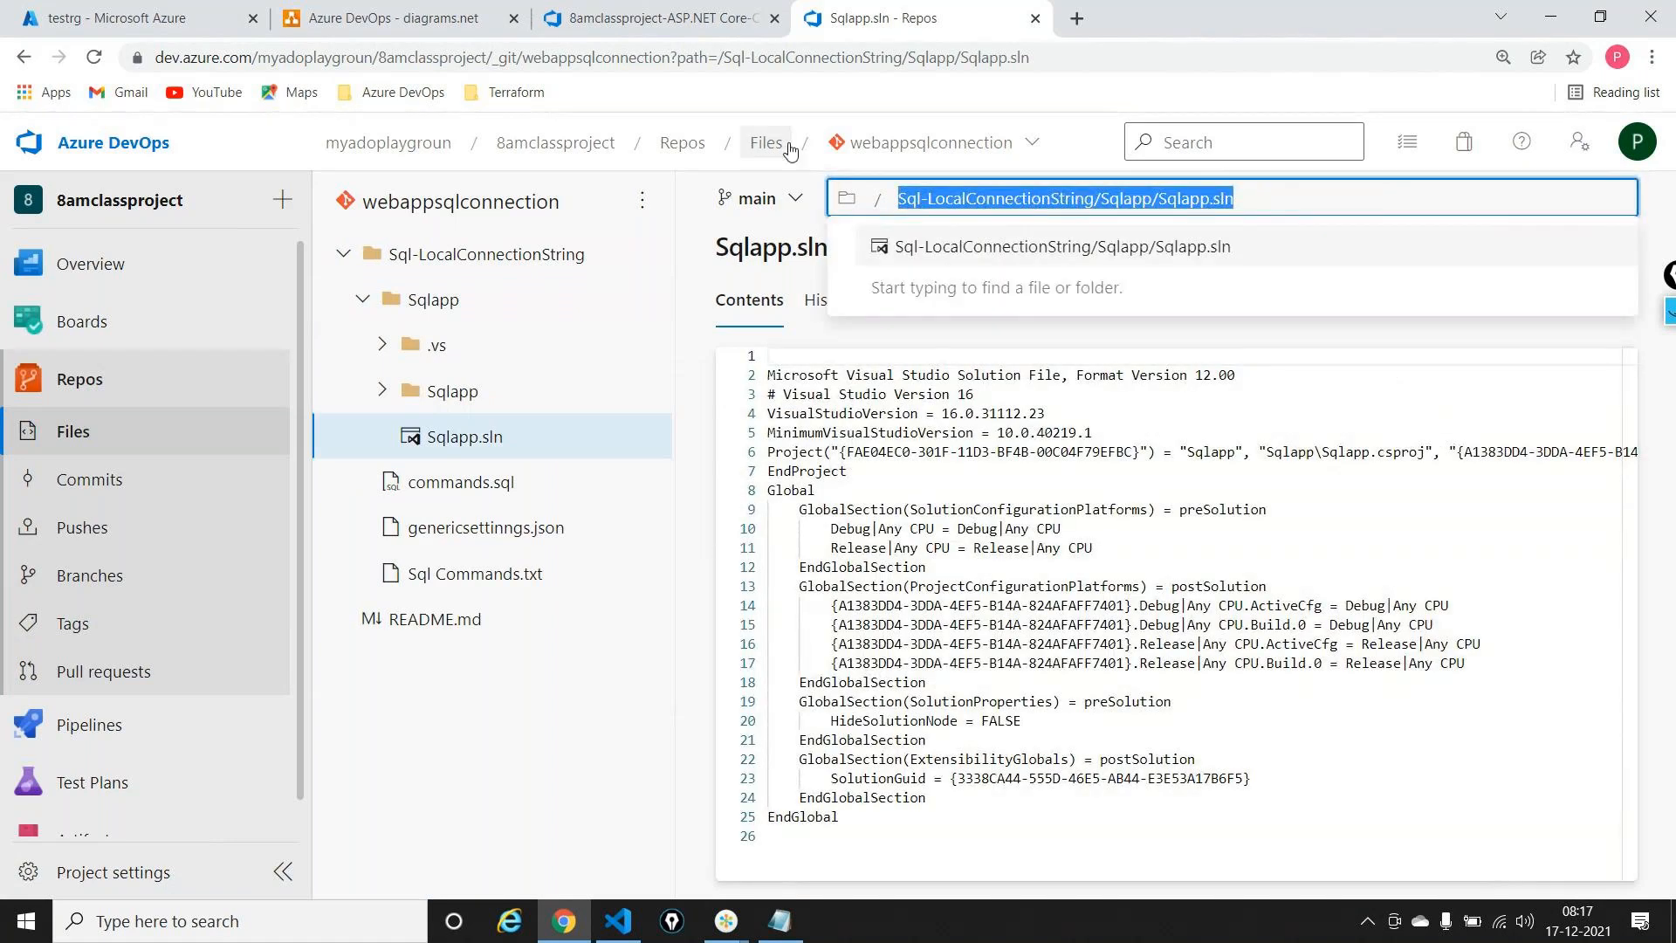
Step: Replace **/*.csproj in Project(s) to restore and build with the copied Sqlapp.sln path
left_click(660, 17)
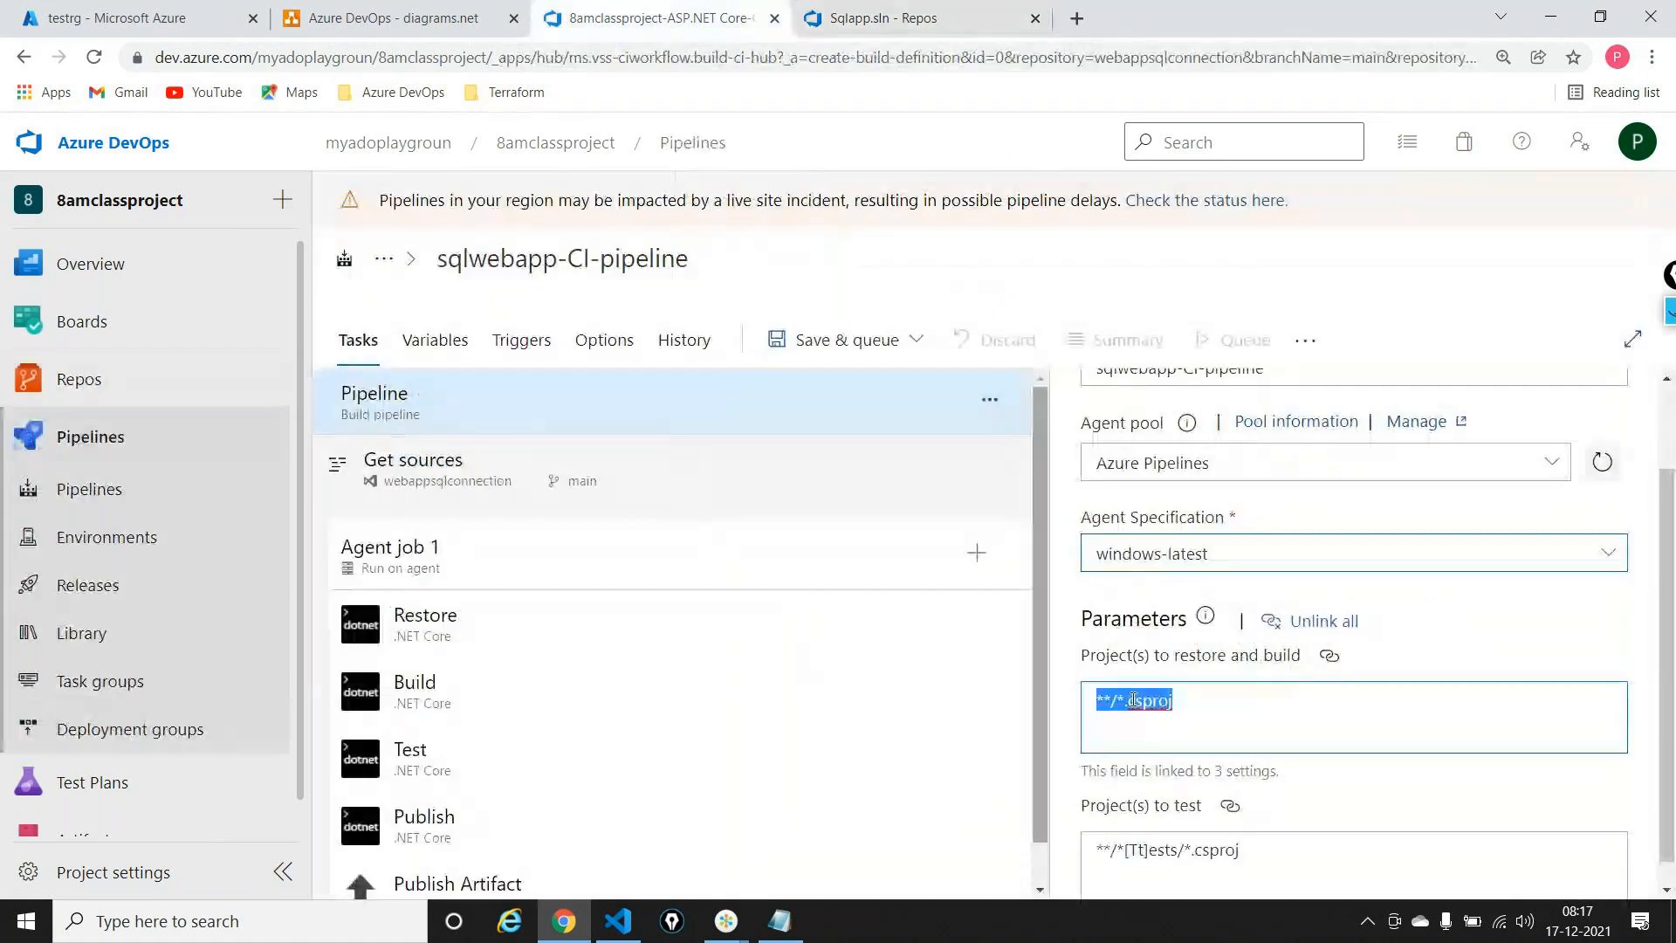
key("BackSpace")
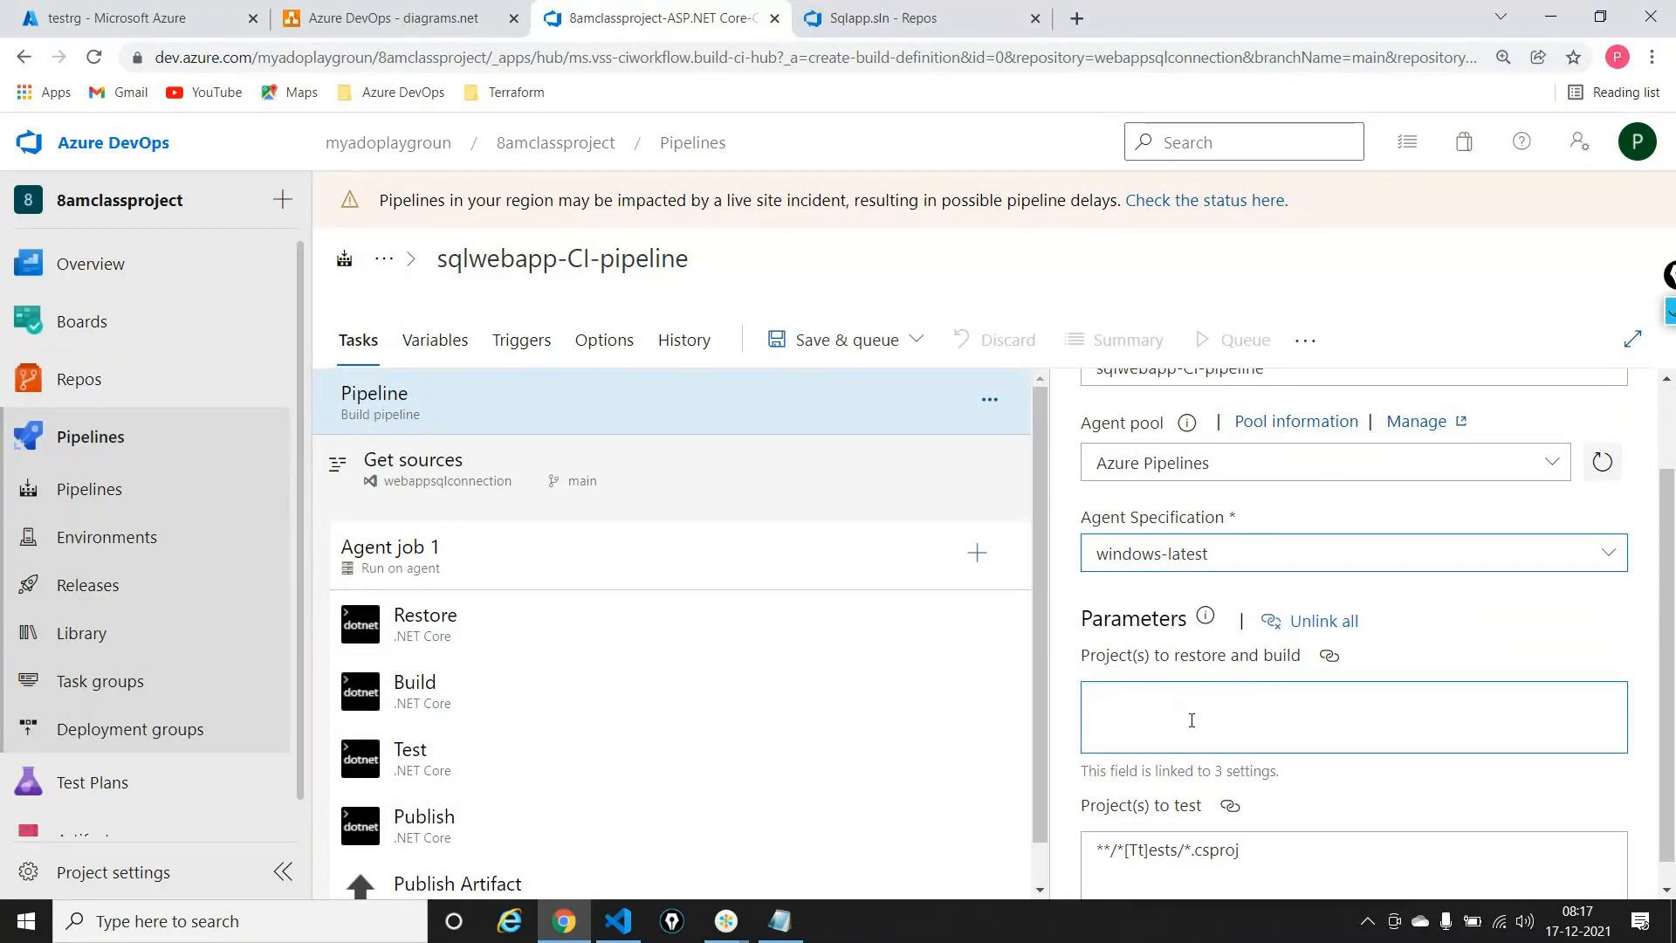
key("ctrl+v")
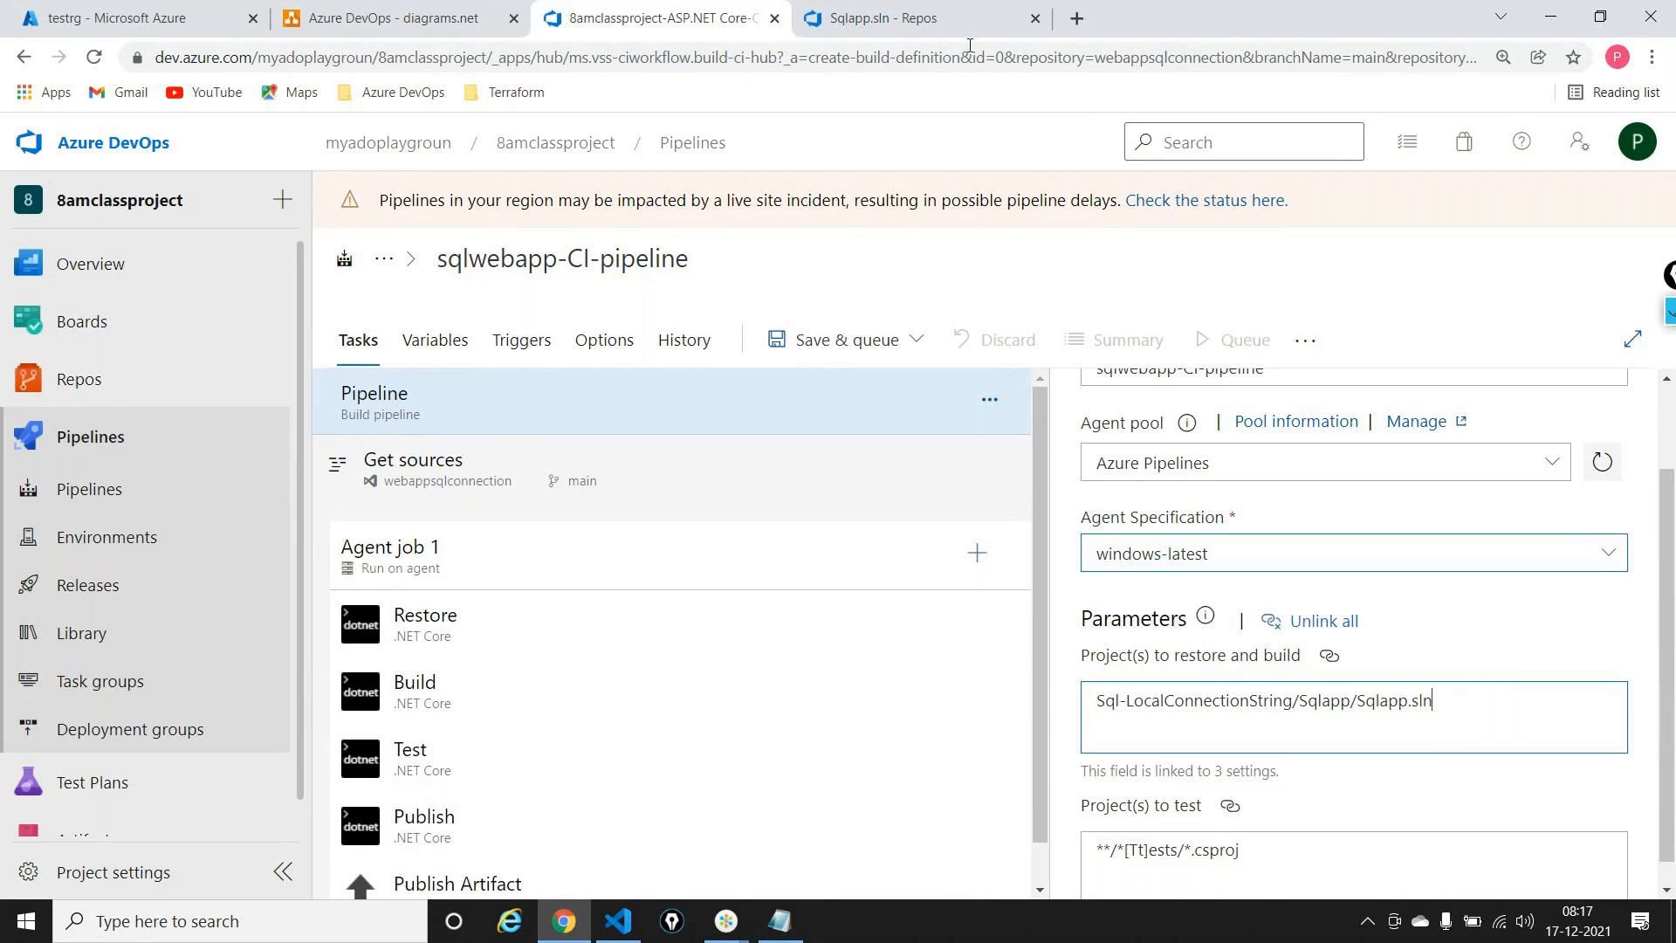
left_click(881, 17)
left_click(925, 198)
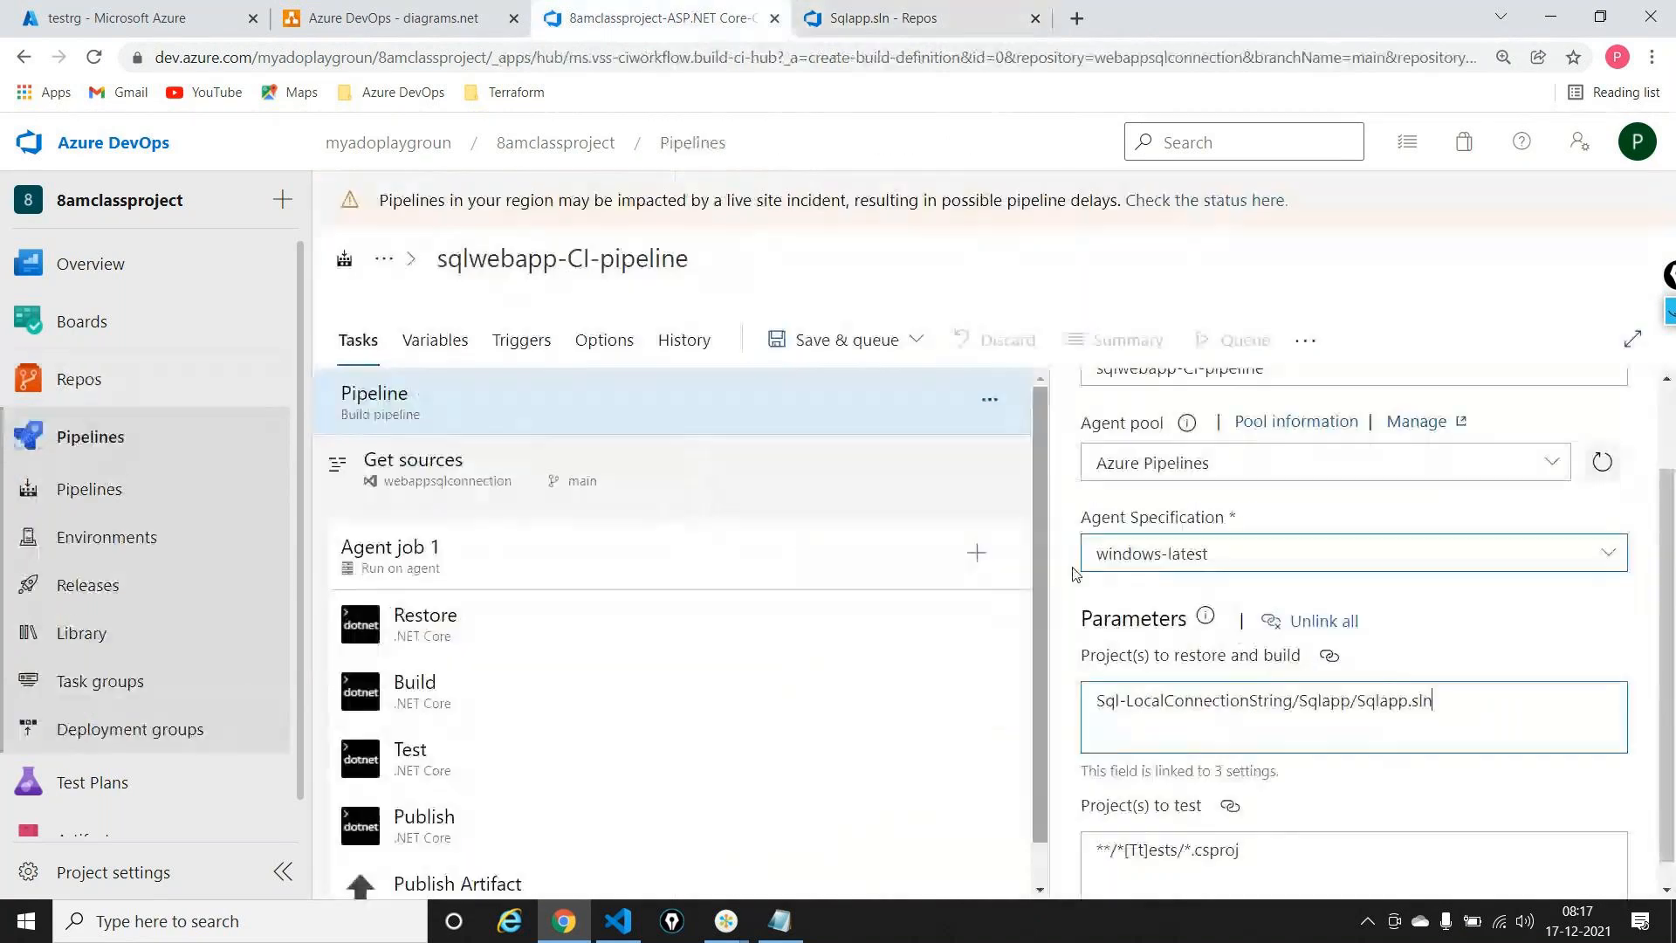
Step: Prefix the path so it reads **/Sql-LocalConnectionString/Sqlapp/Sqlapp.sln
left_click(1097, 701)
type("?")
key("BackSpace")
type("/")
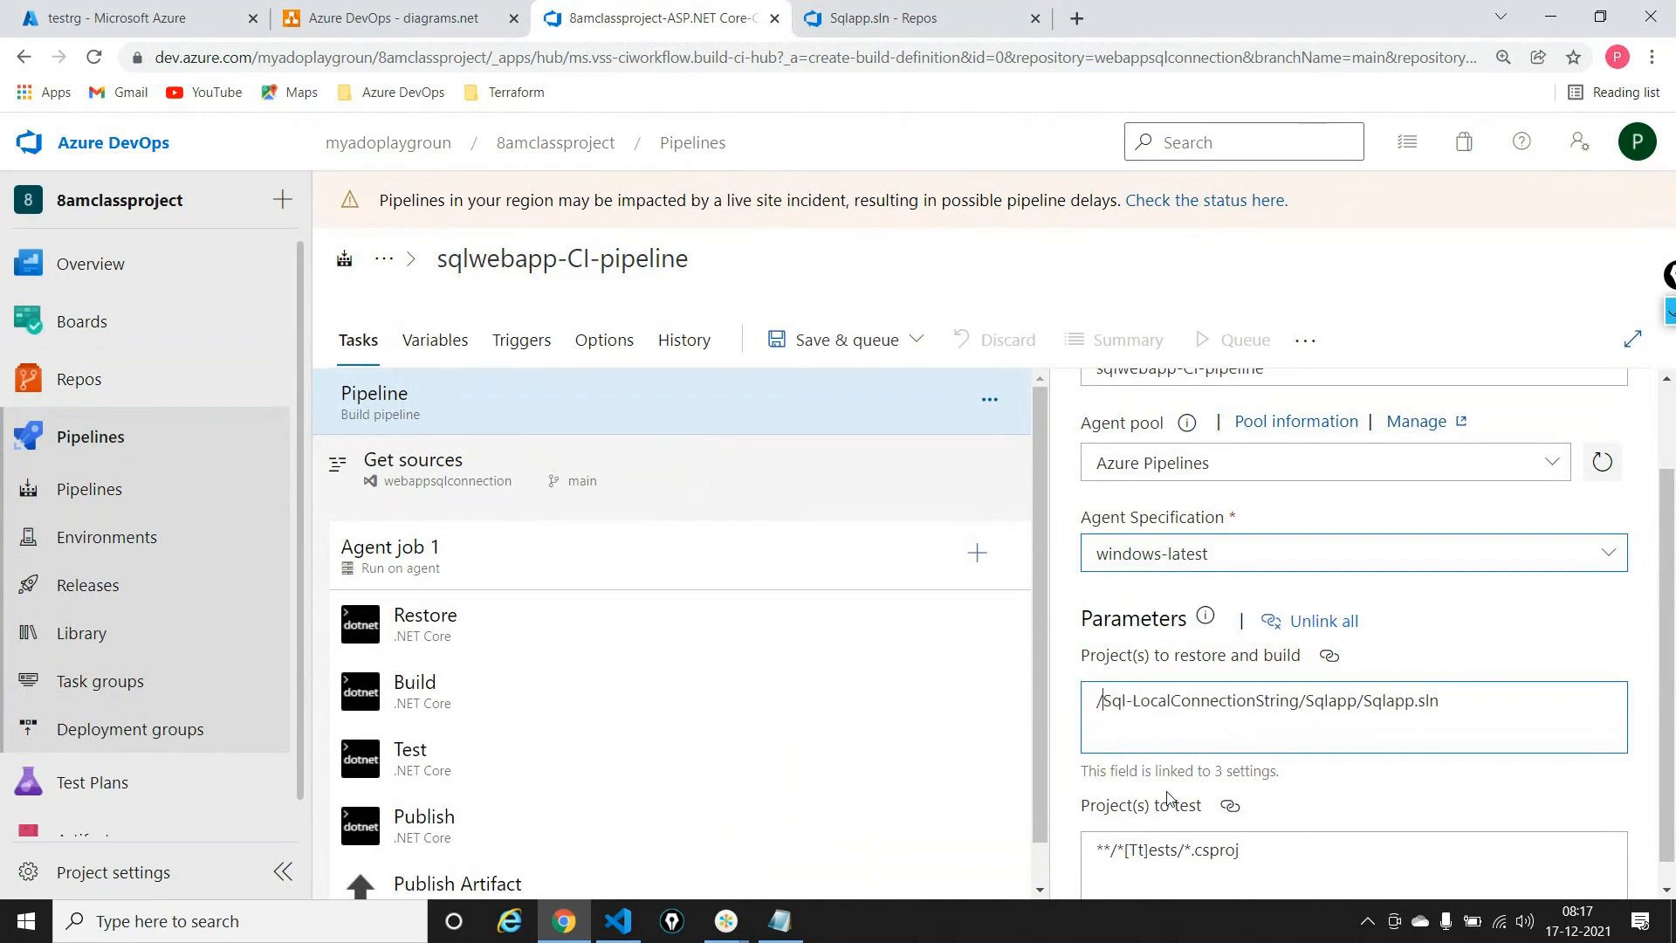
type("**")
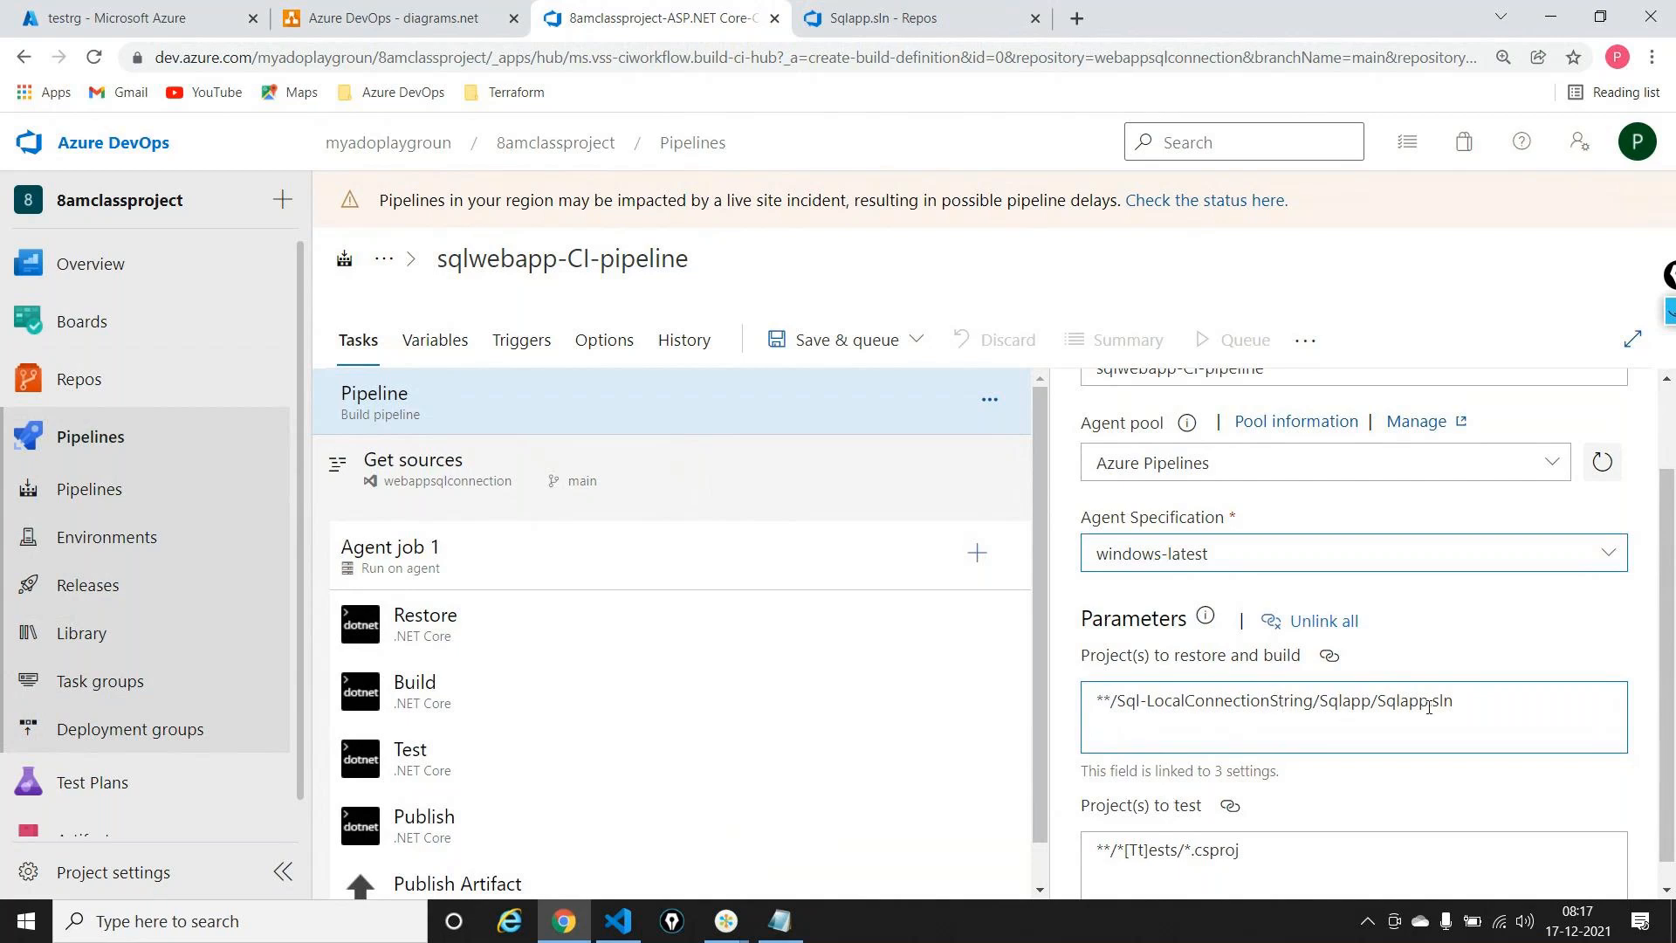
left_click_drag(1448, 700, 1377, 703)
left_click(1393, 722)
scroll(1393, 722, "down", 1)
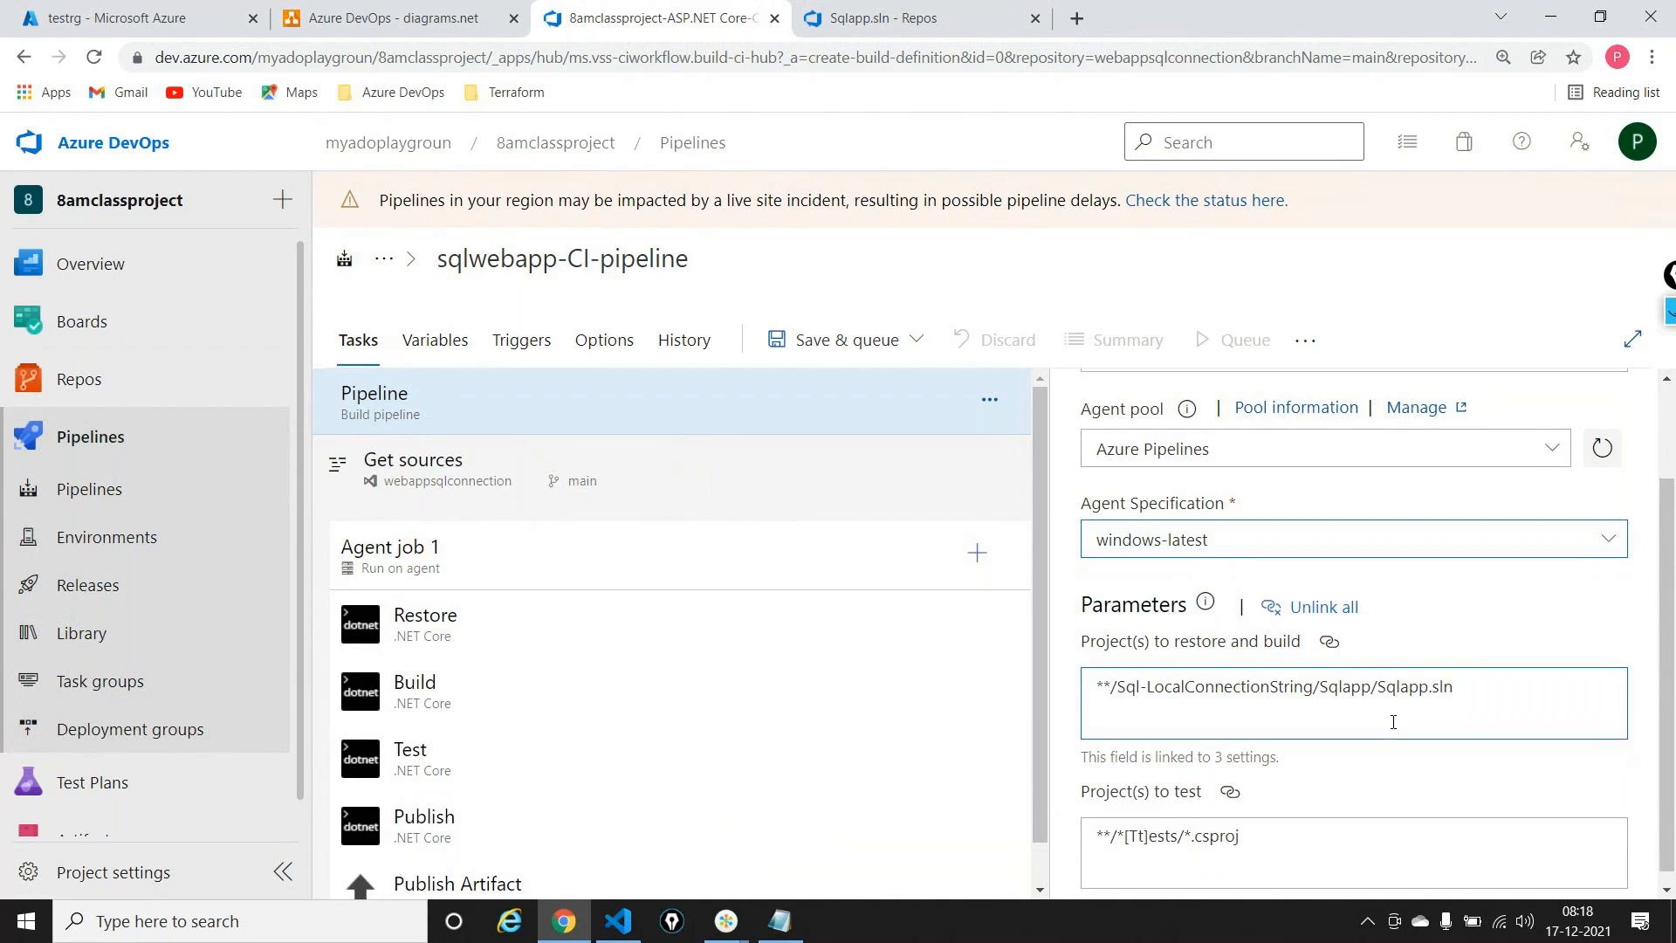
left_click(1250, 812)
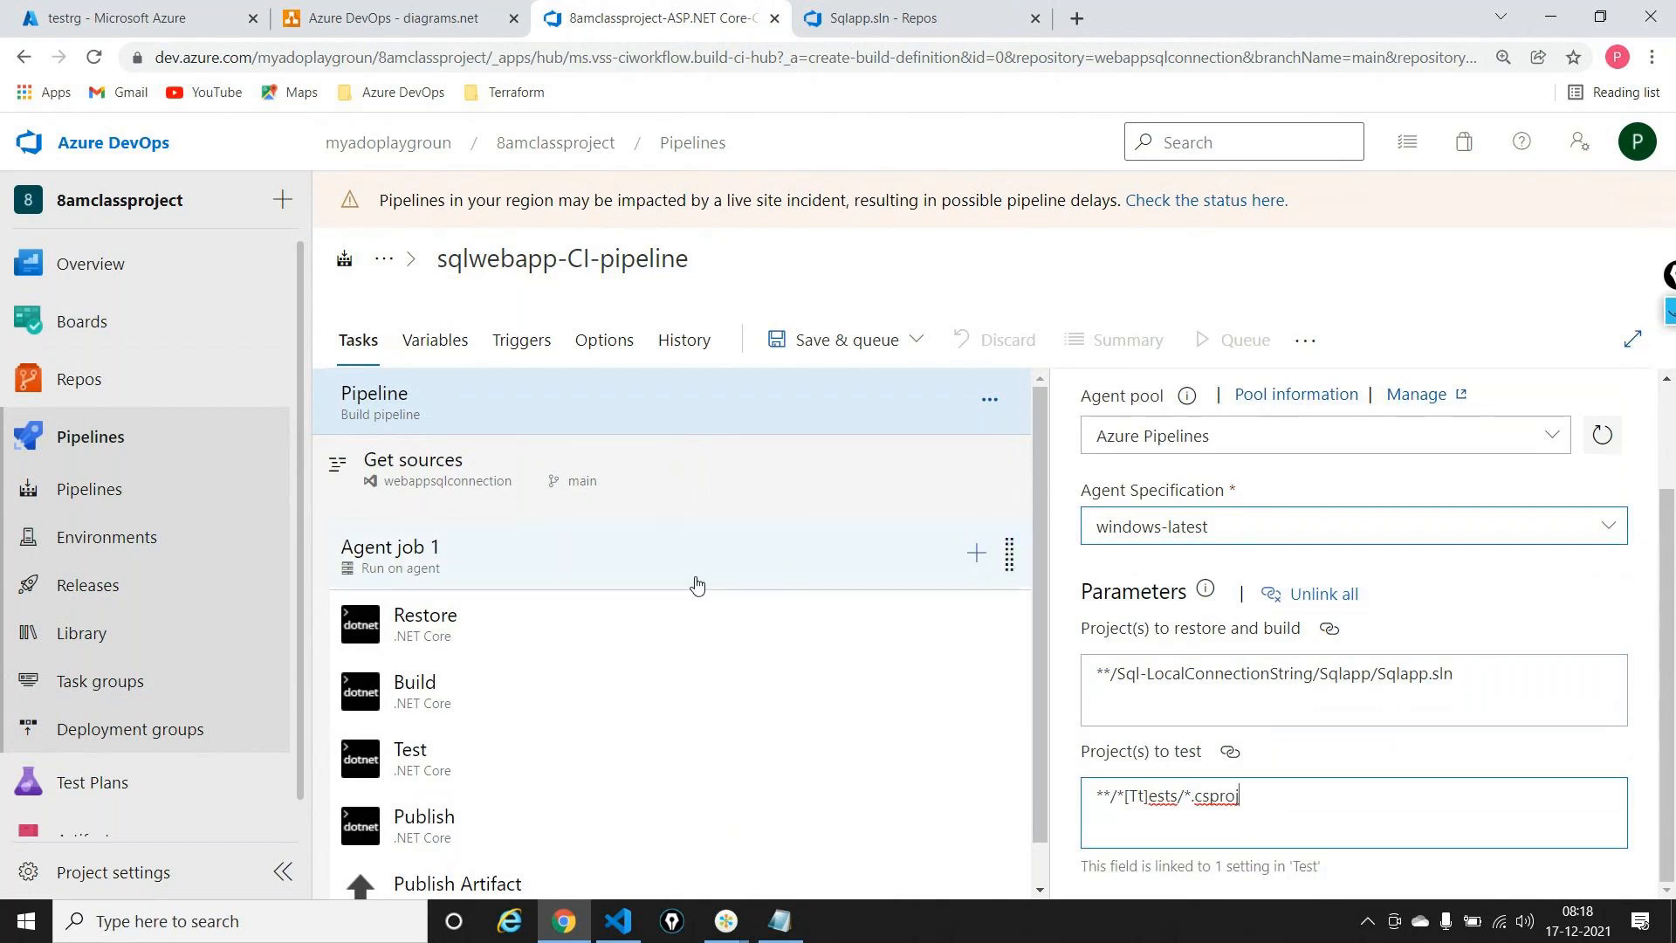
Step: Review the Get sources, Agent job 1 and Restore task settings, including Restore's project path
left_click(506, 496)
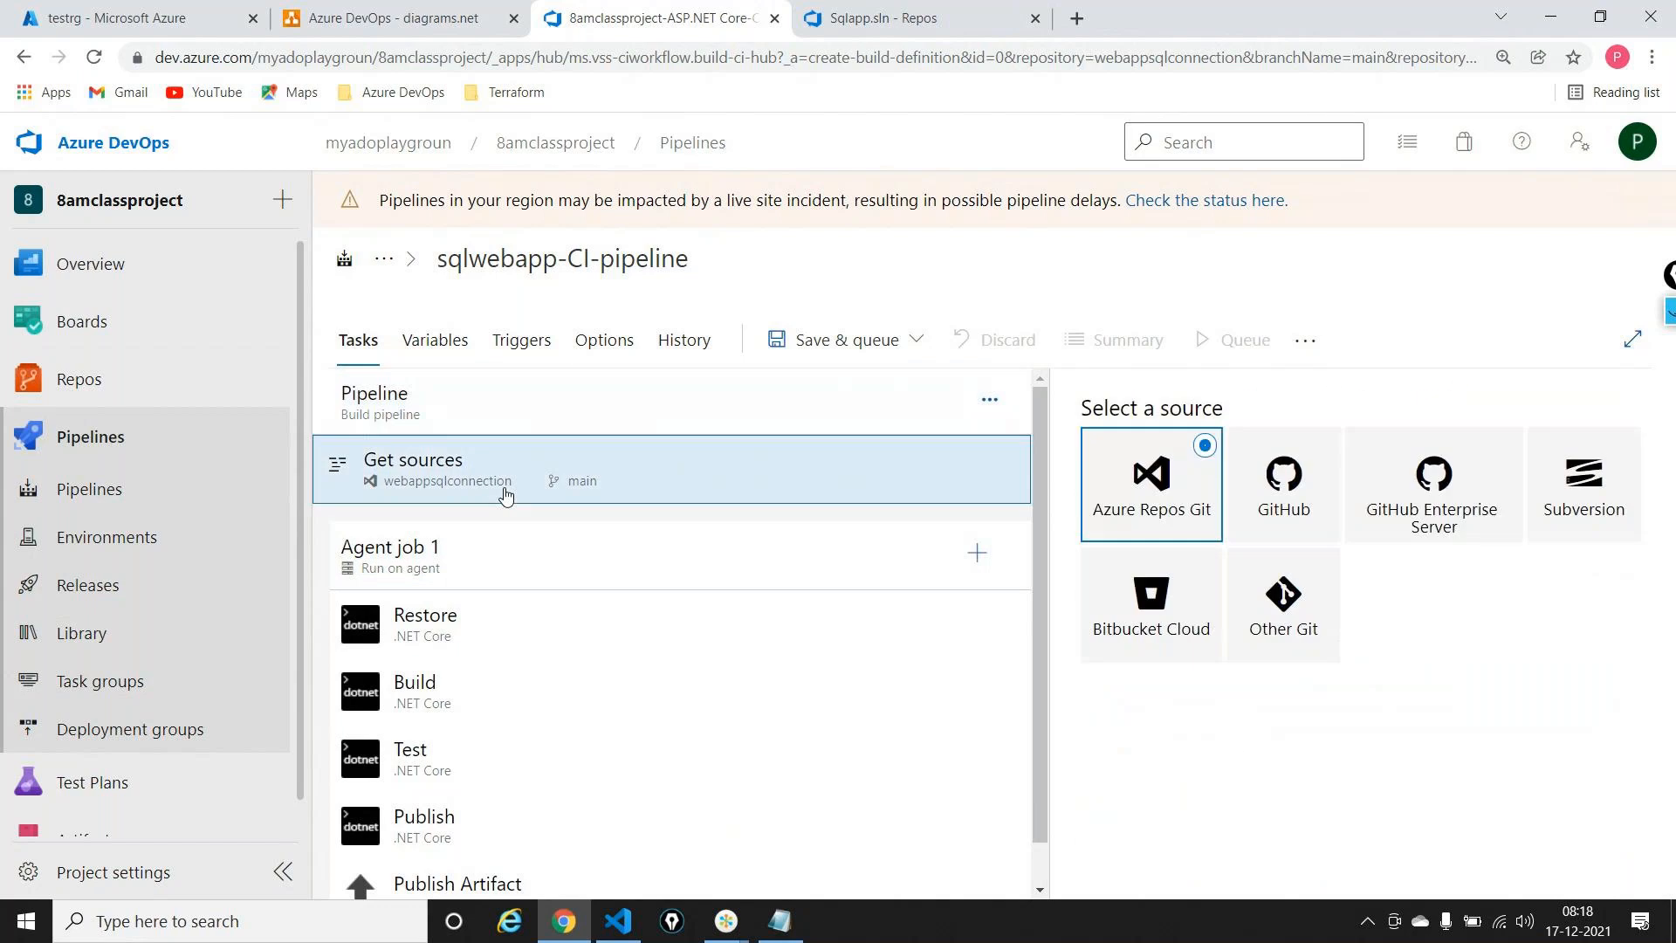
scroll(1260, 671, "down", 4)
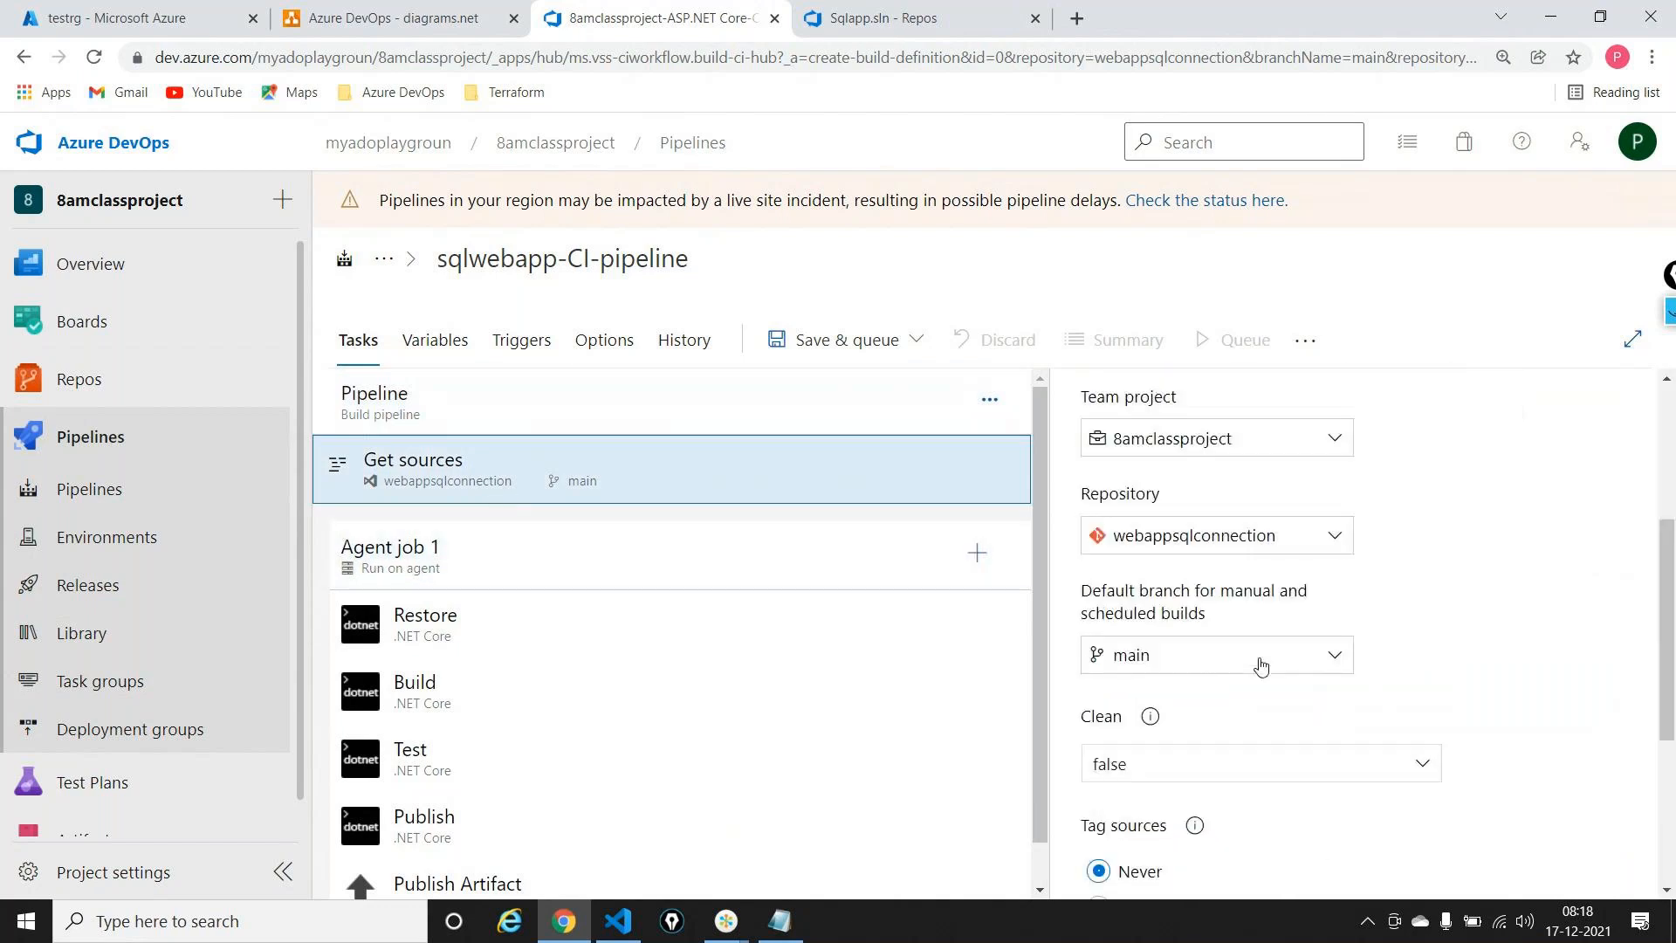
left_click(417, 583)
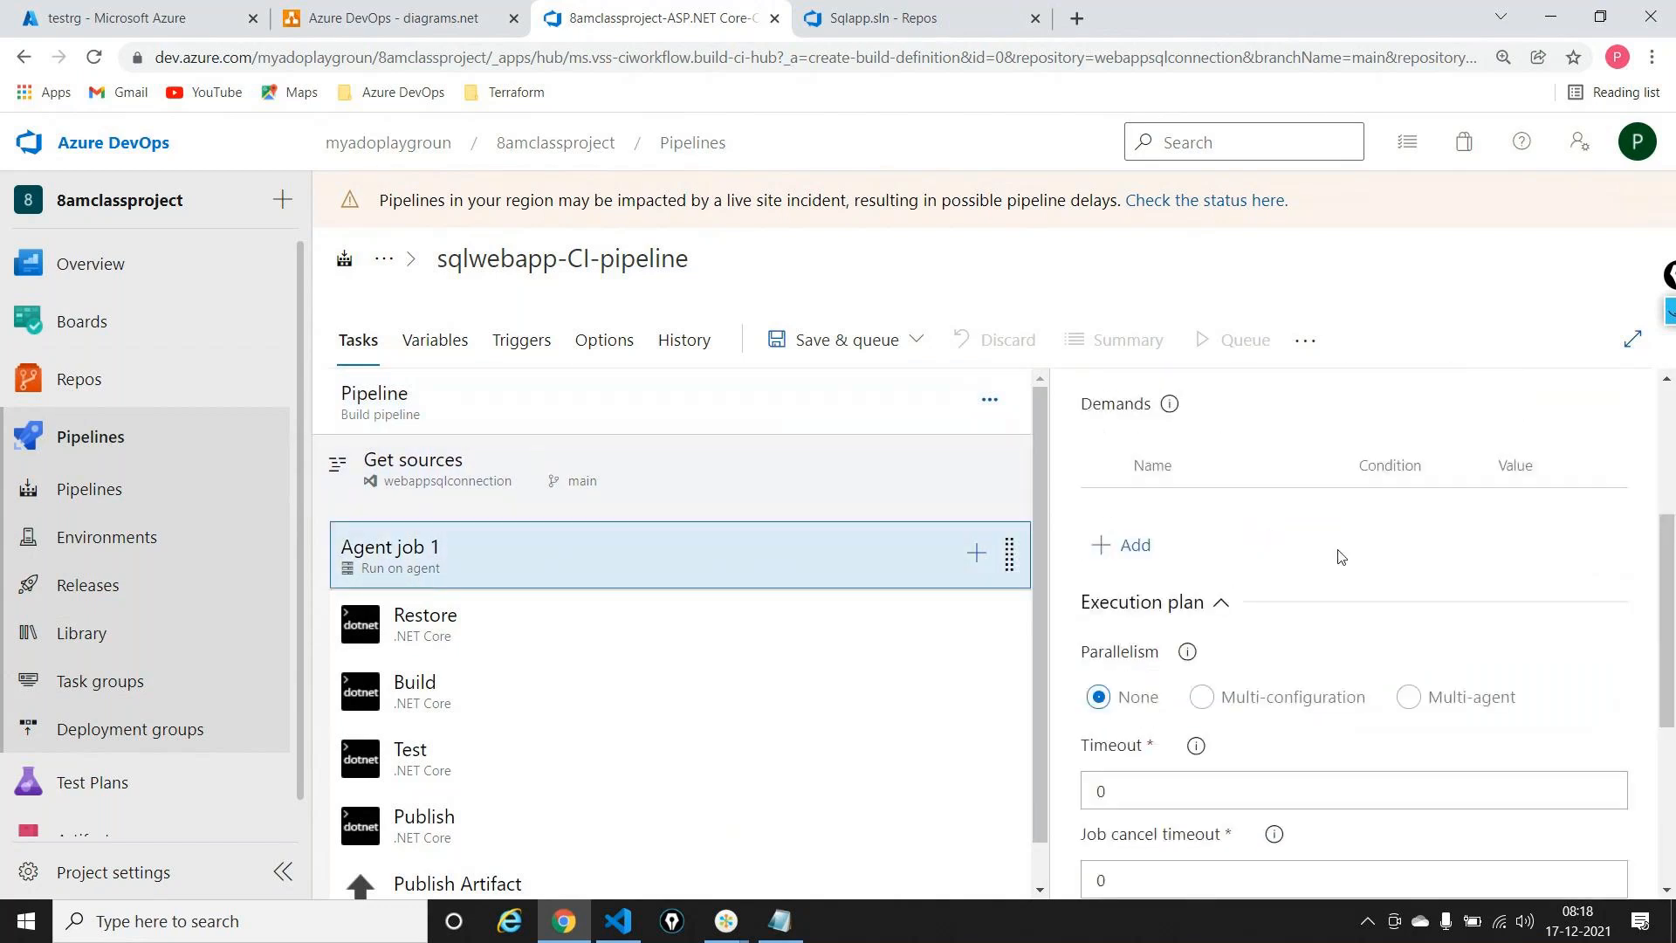
scroll(1309, 555, "down", 4)
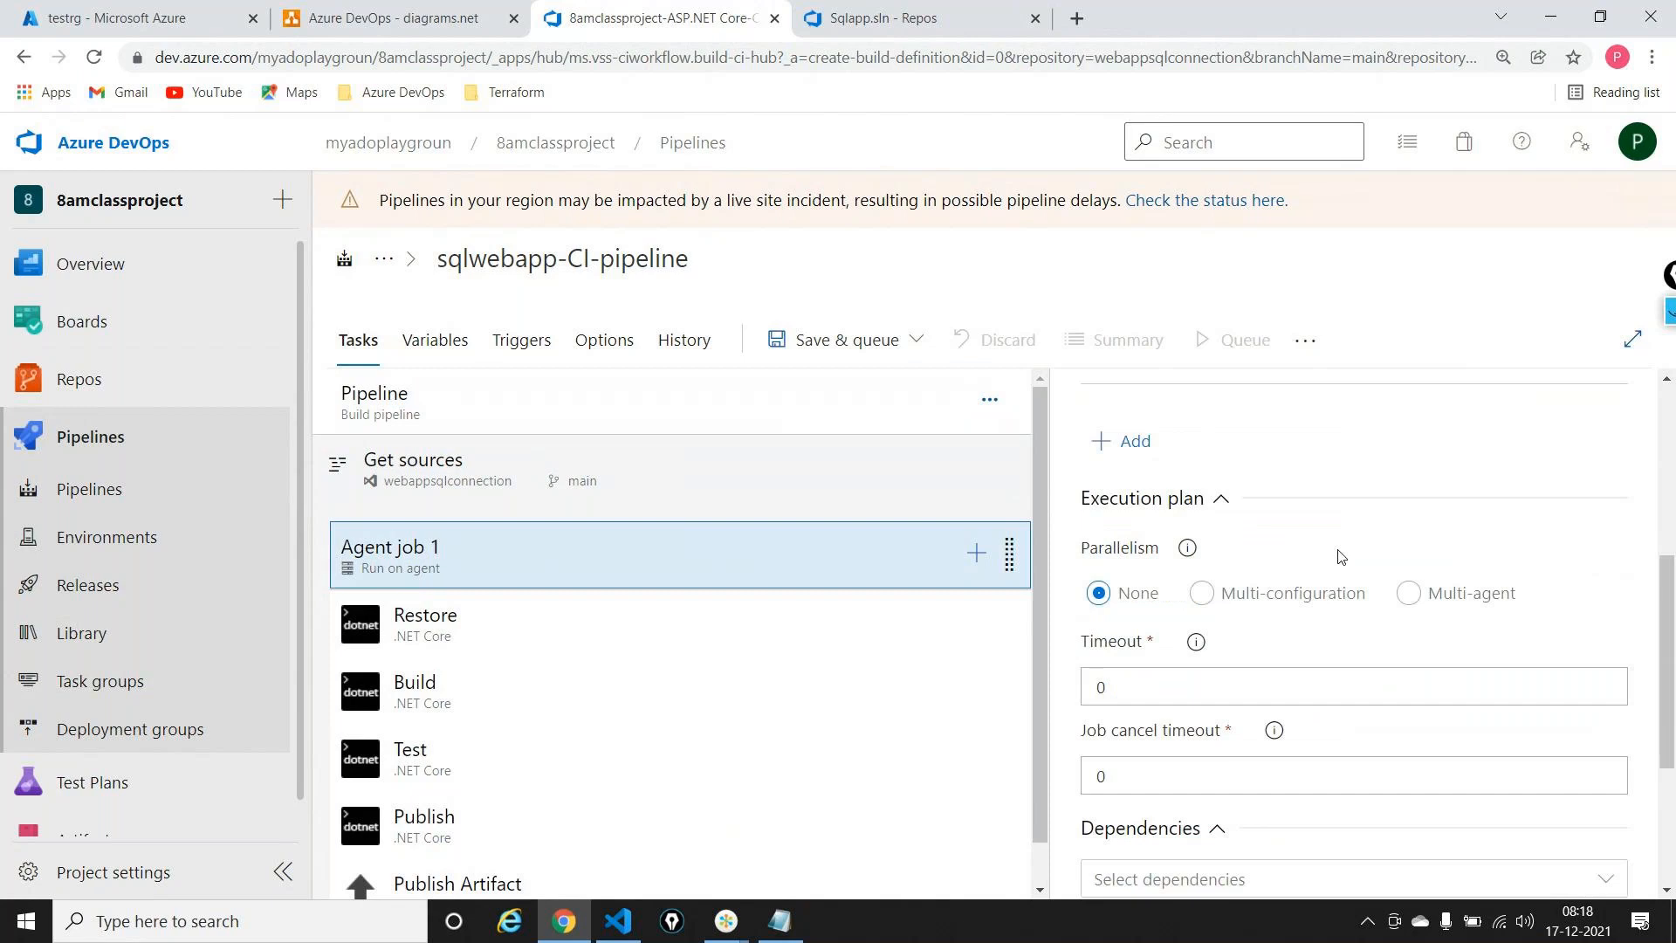
left_click(628, 618)
scroll(1397, 602, "up", 5)
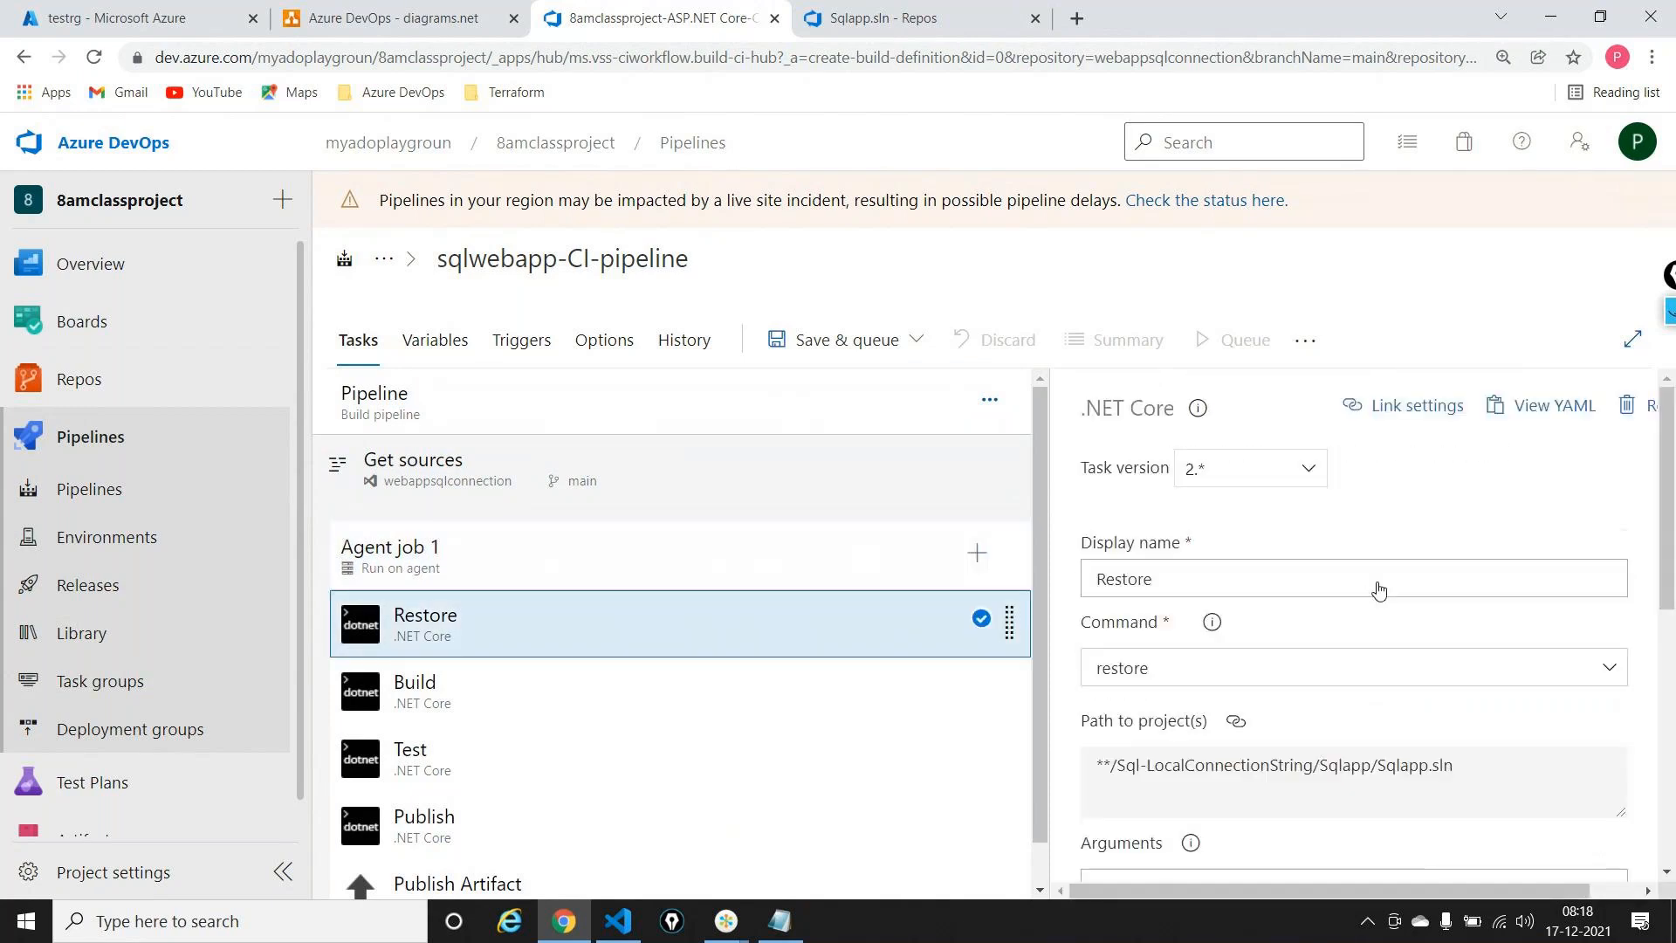
scroll(1378, 590, "down", 1)
scroll(1378, 582, "down", 1)
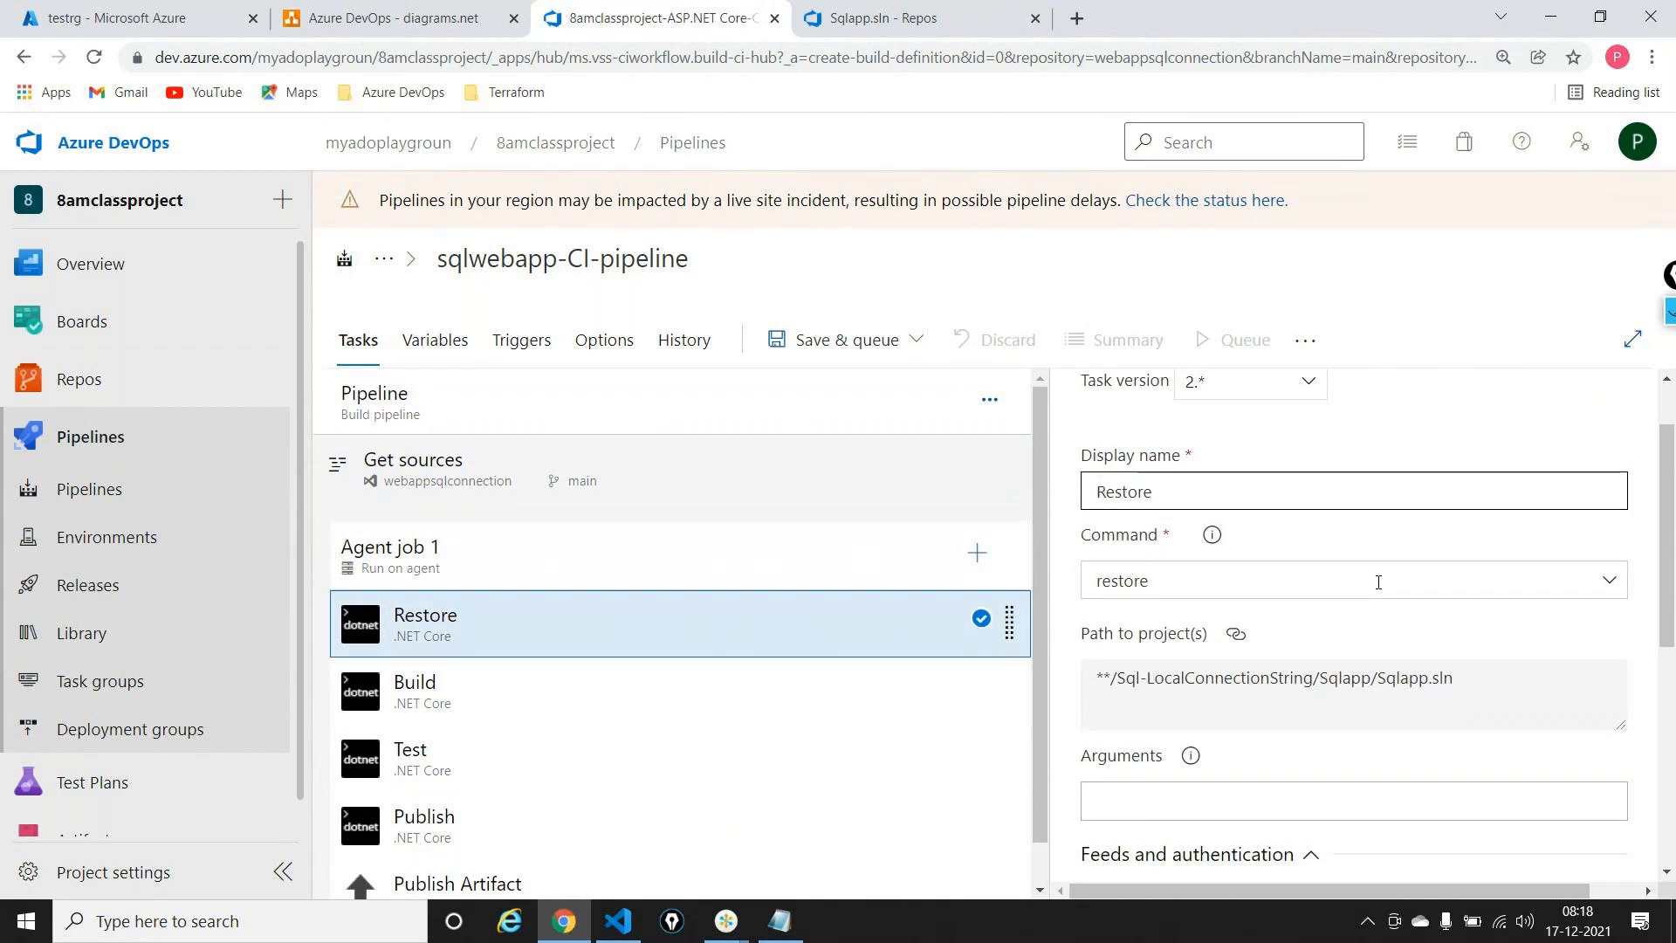
left_click_drag(1490, 679, 1091, 663)
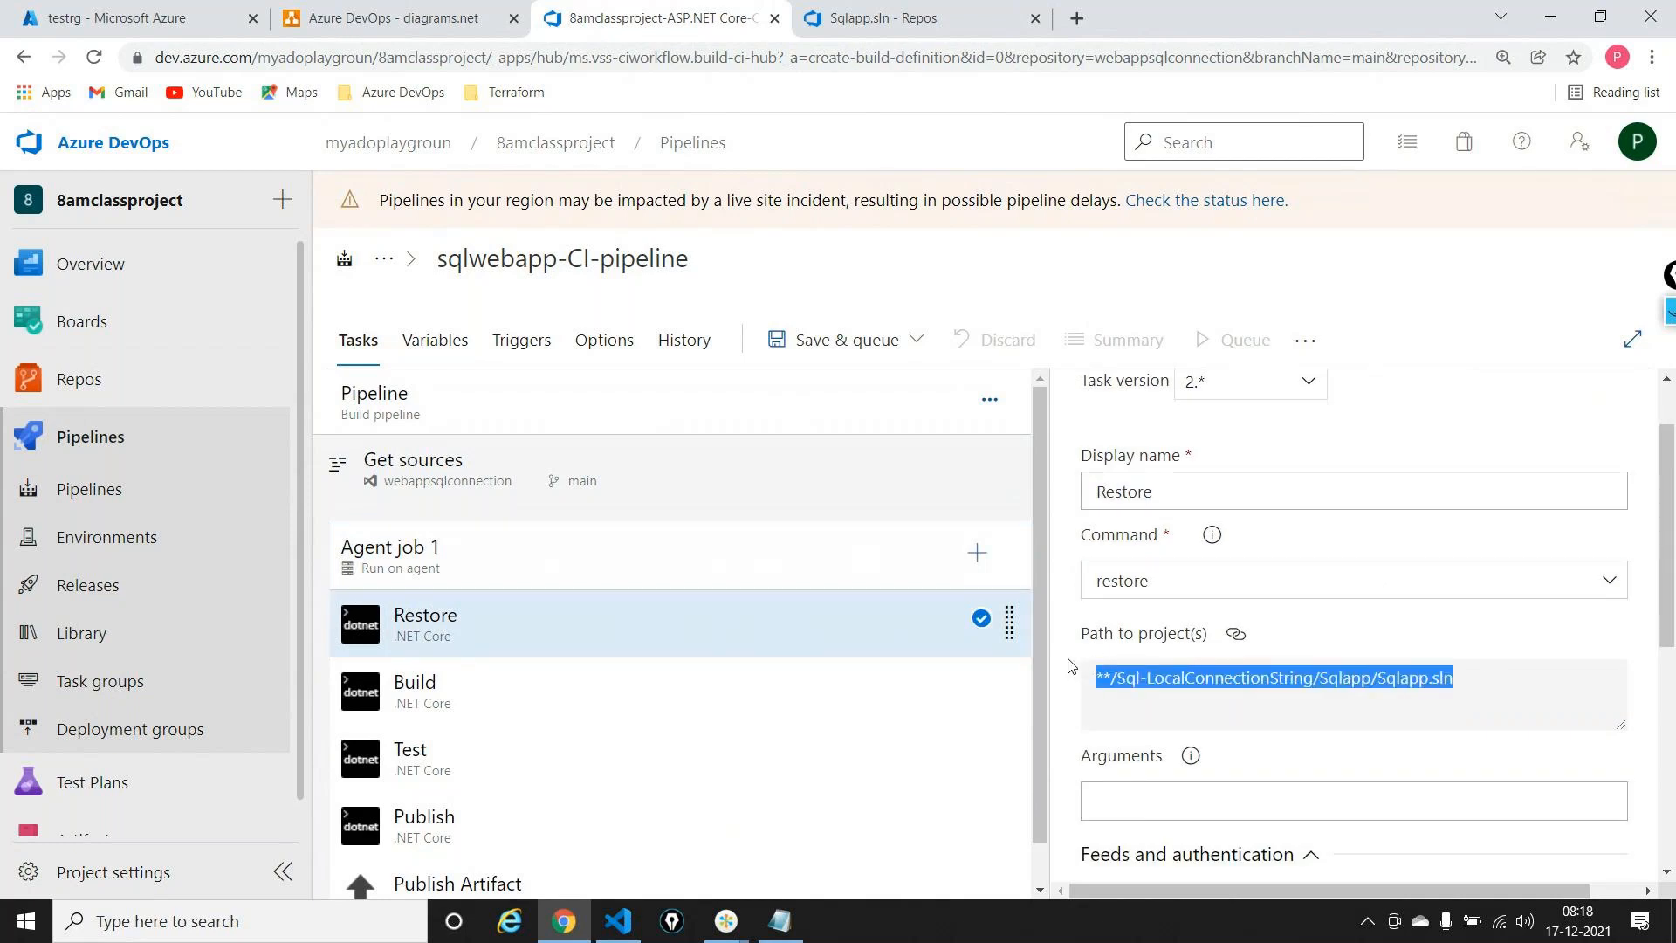
scroll(1070, 666, "down", 5)
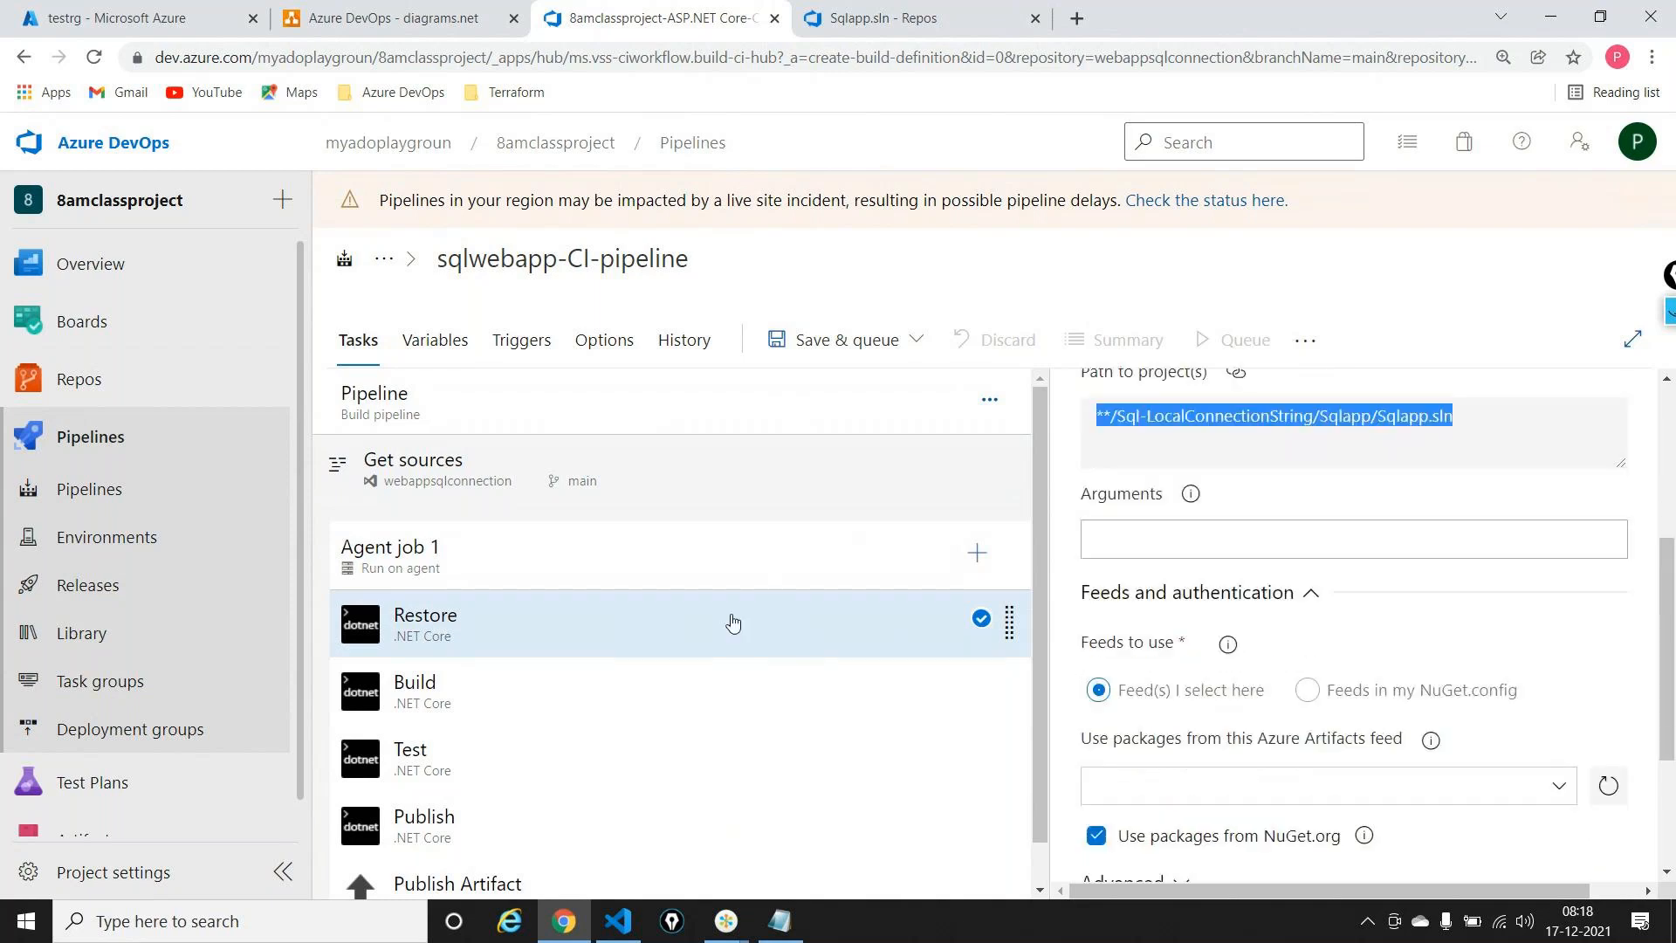
Step: Check the Build task's Sqlapp.sln project path and the Test task settings
left_click(476, 686)
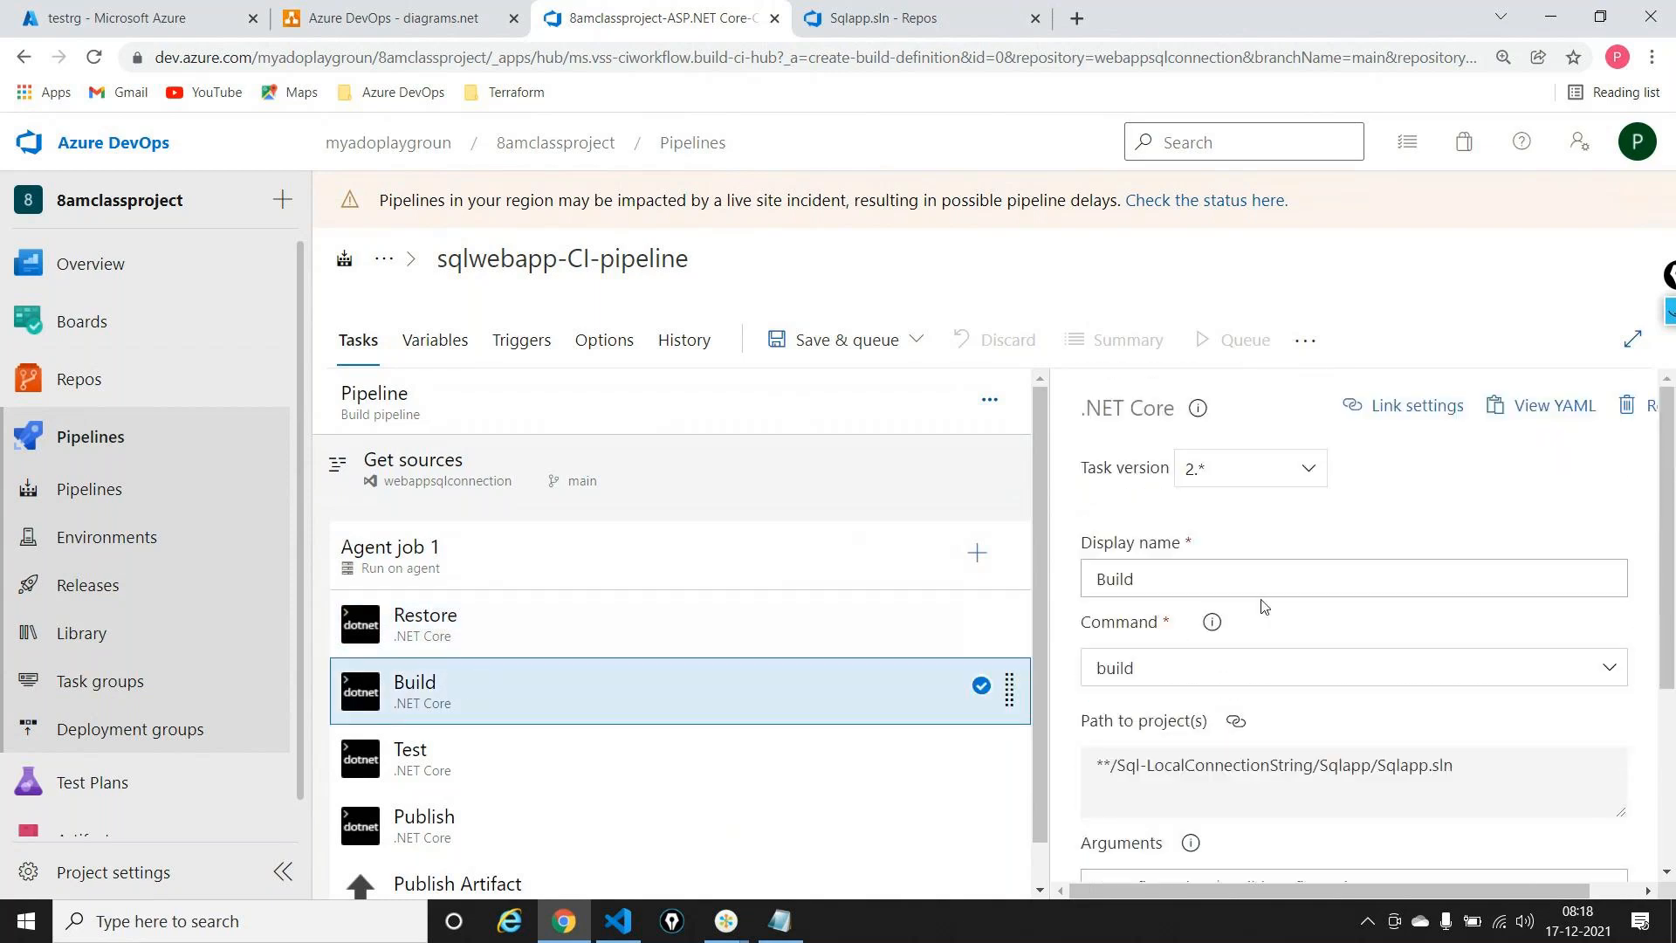
scroll(1263, 602, "down", 2)
left_click_drag(1459, 660, 1089, 689)
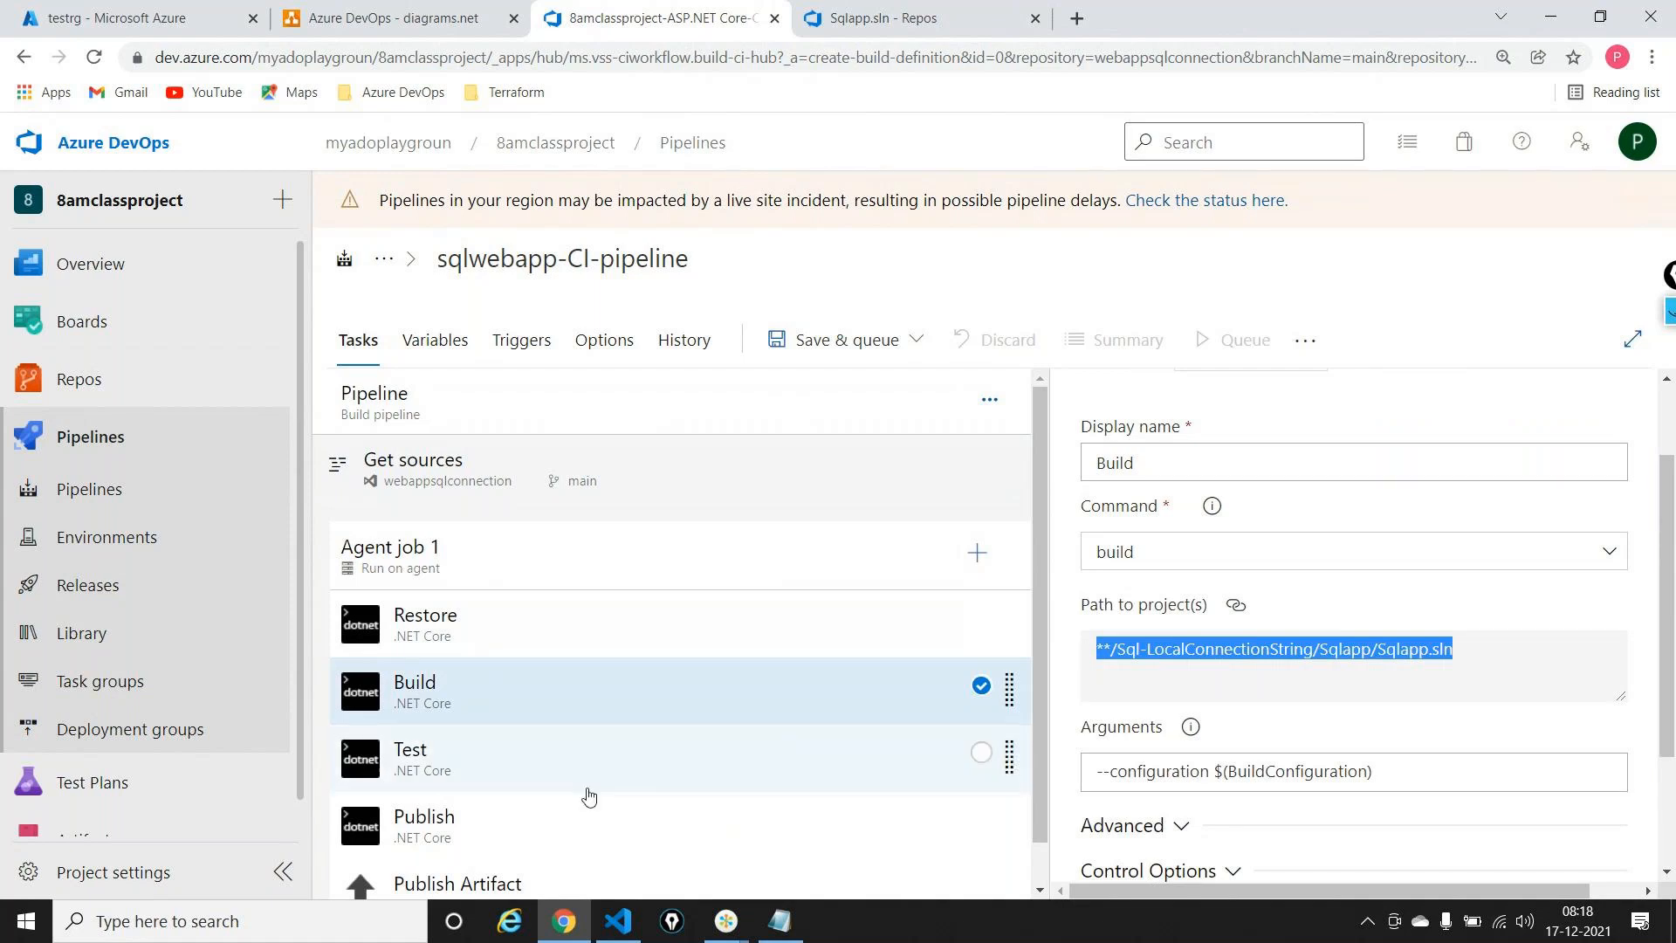
left_click(527, 774)
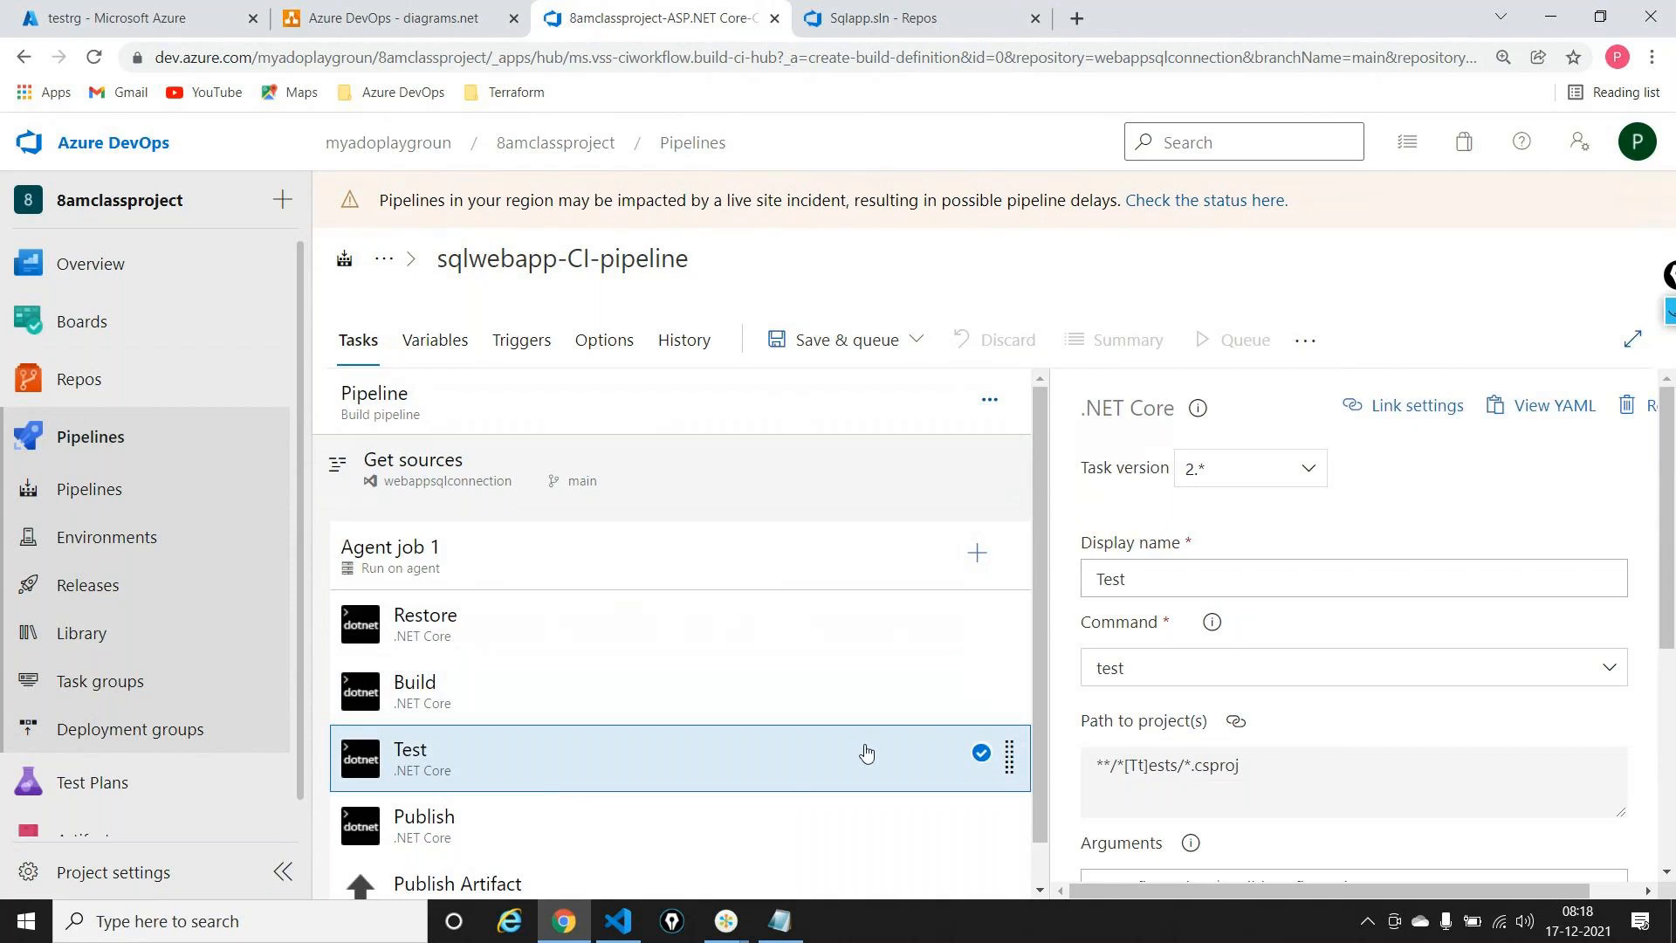
scroll(866, 753, "down", 1)
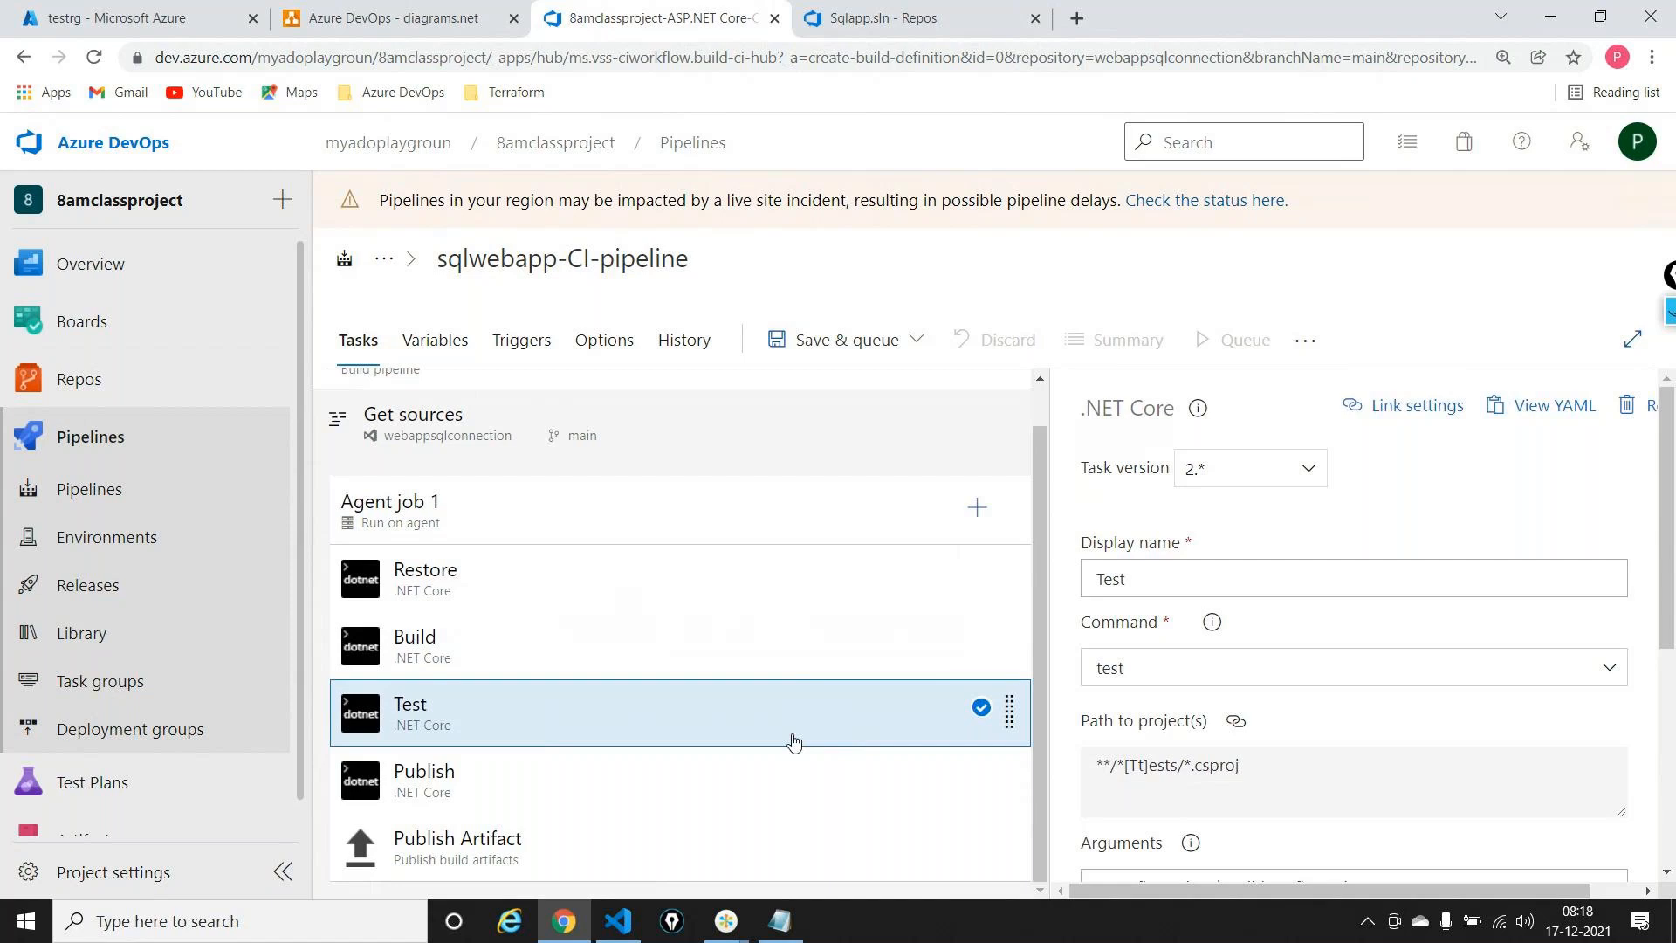
Step: Turn off 'Publish web projects' in the Publish task and check its artifact staging directory arguments
left_click(601, 773)
scroll(1241, 557, "down", 3)
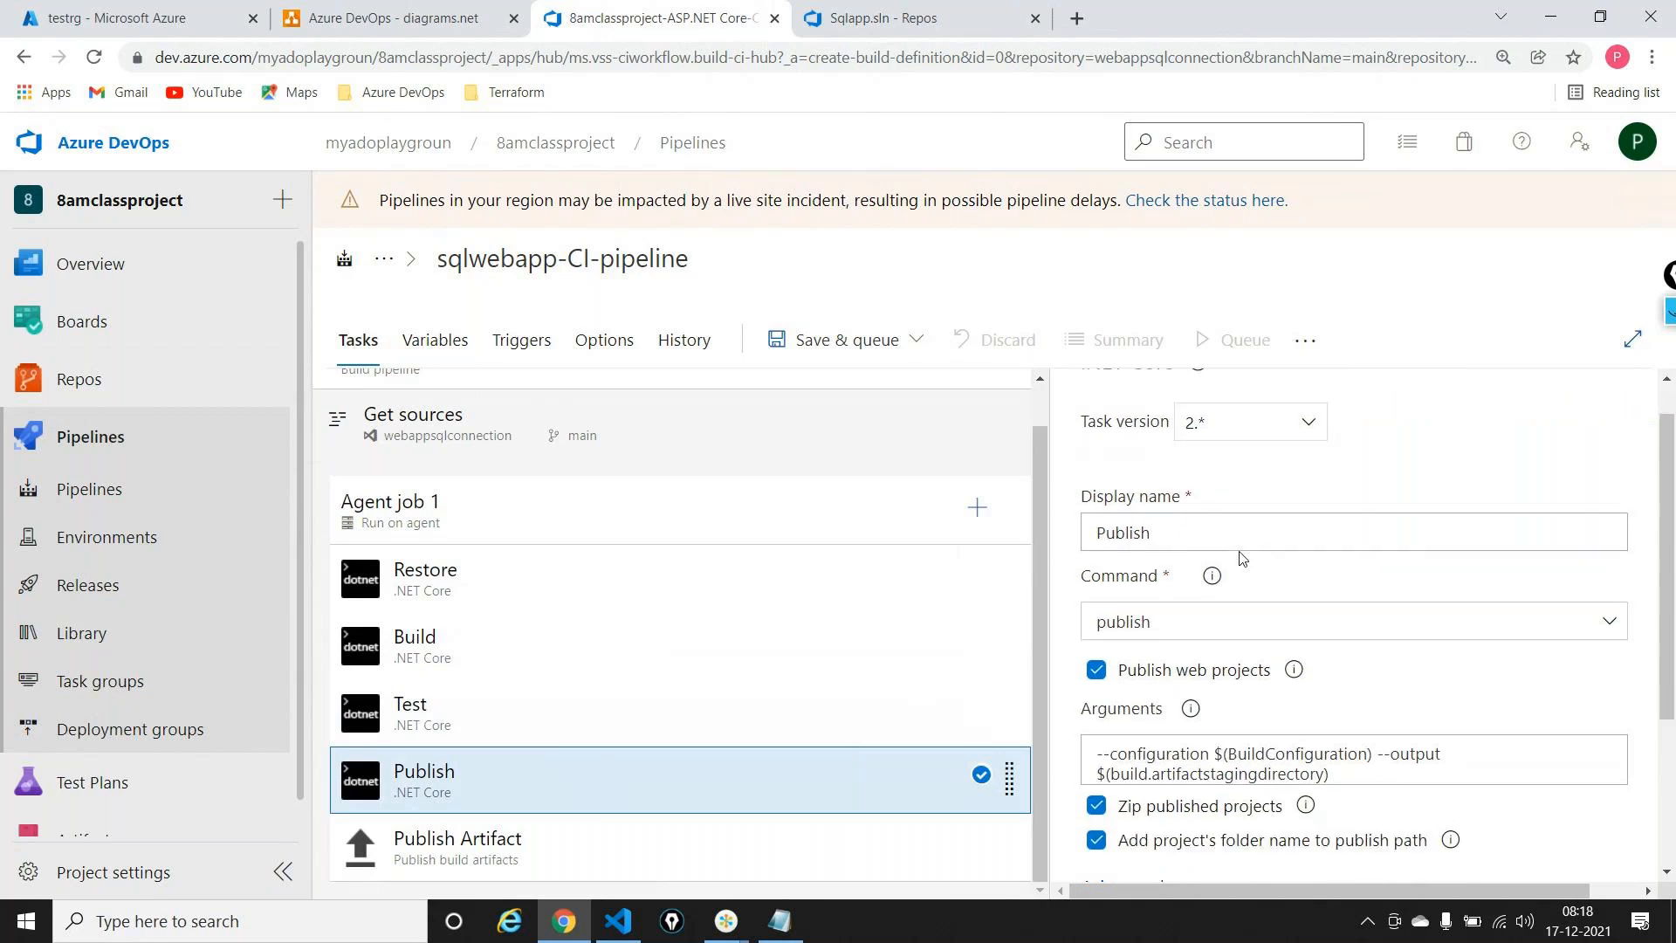
left_click(1096, 513)
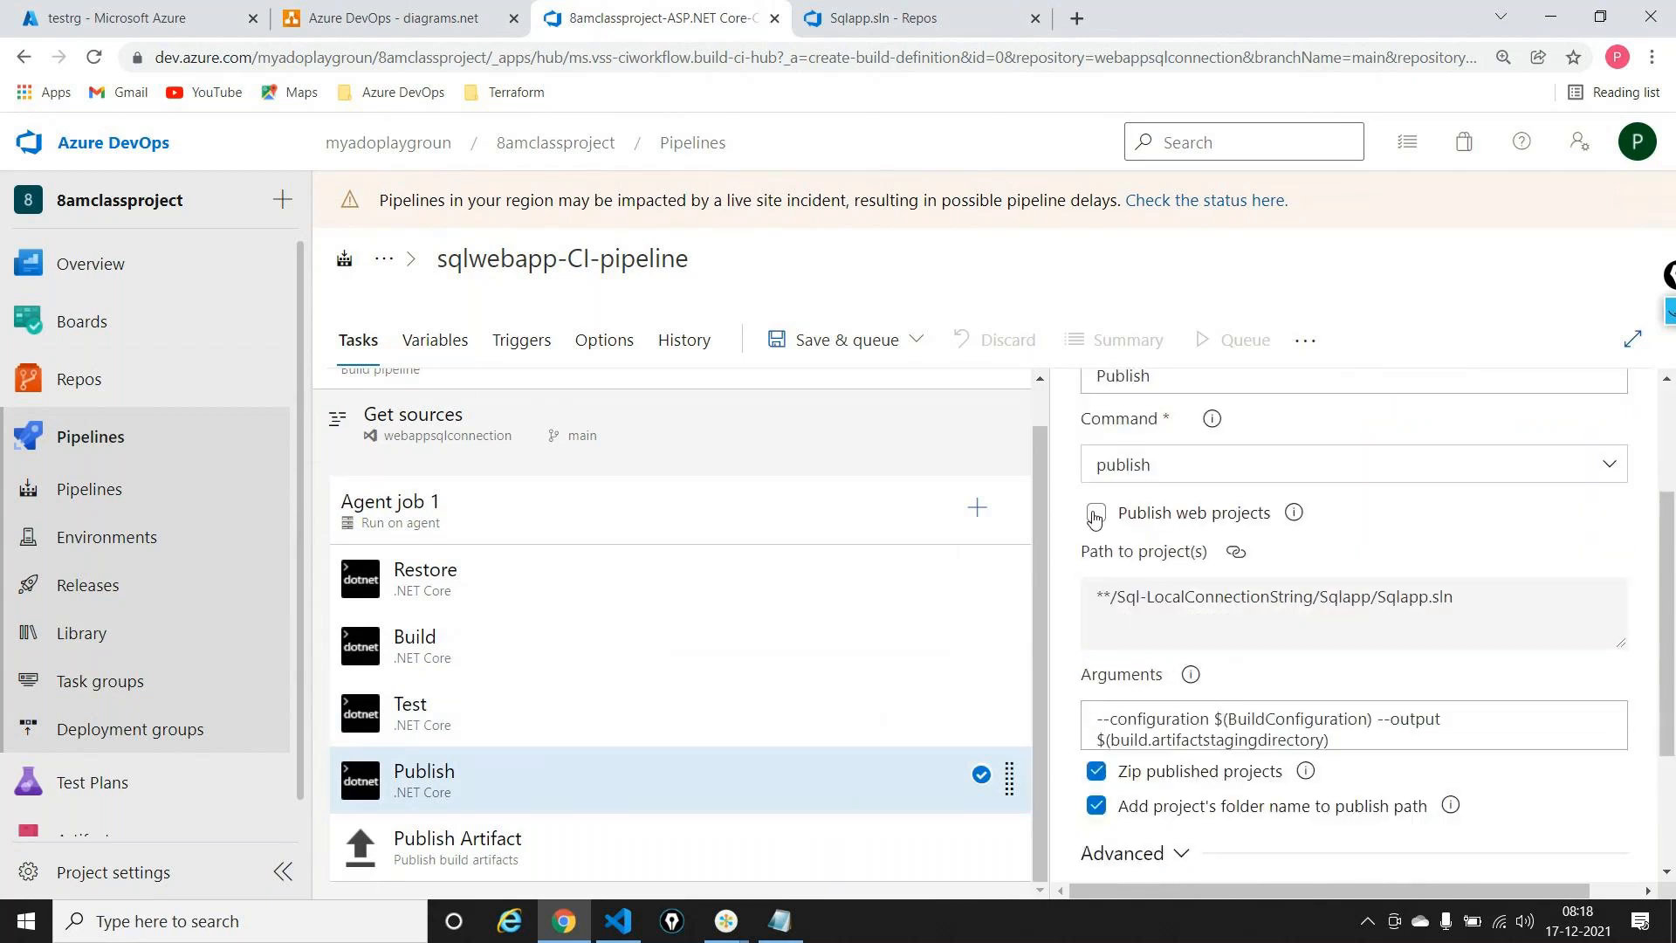
left_click(1344, 734)
right_click(1061, 687)
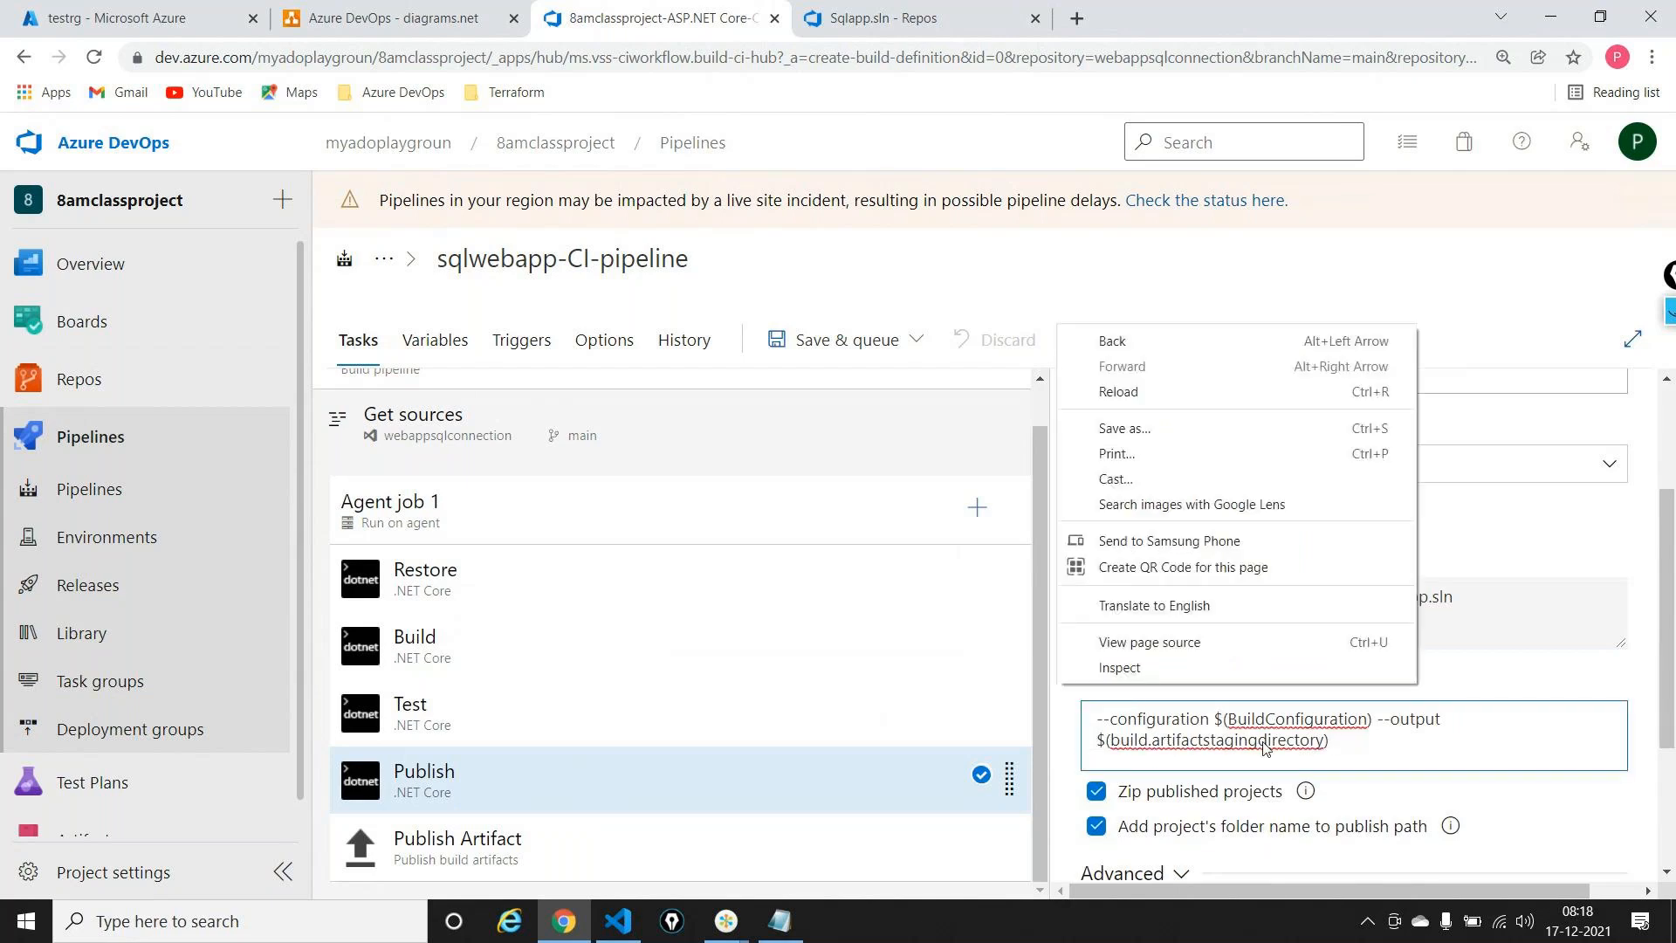
double_click(1263, 740)
left_click(1356, 745)
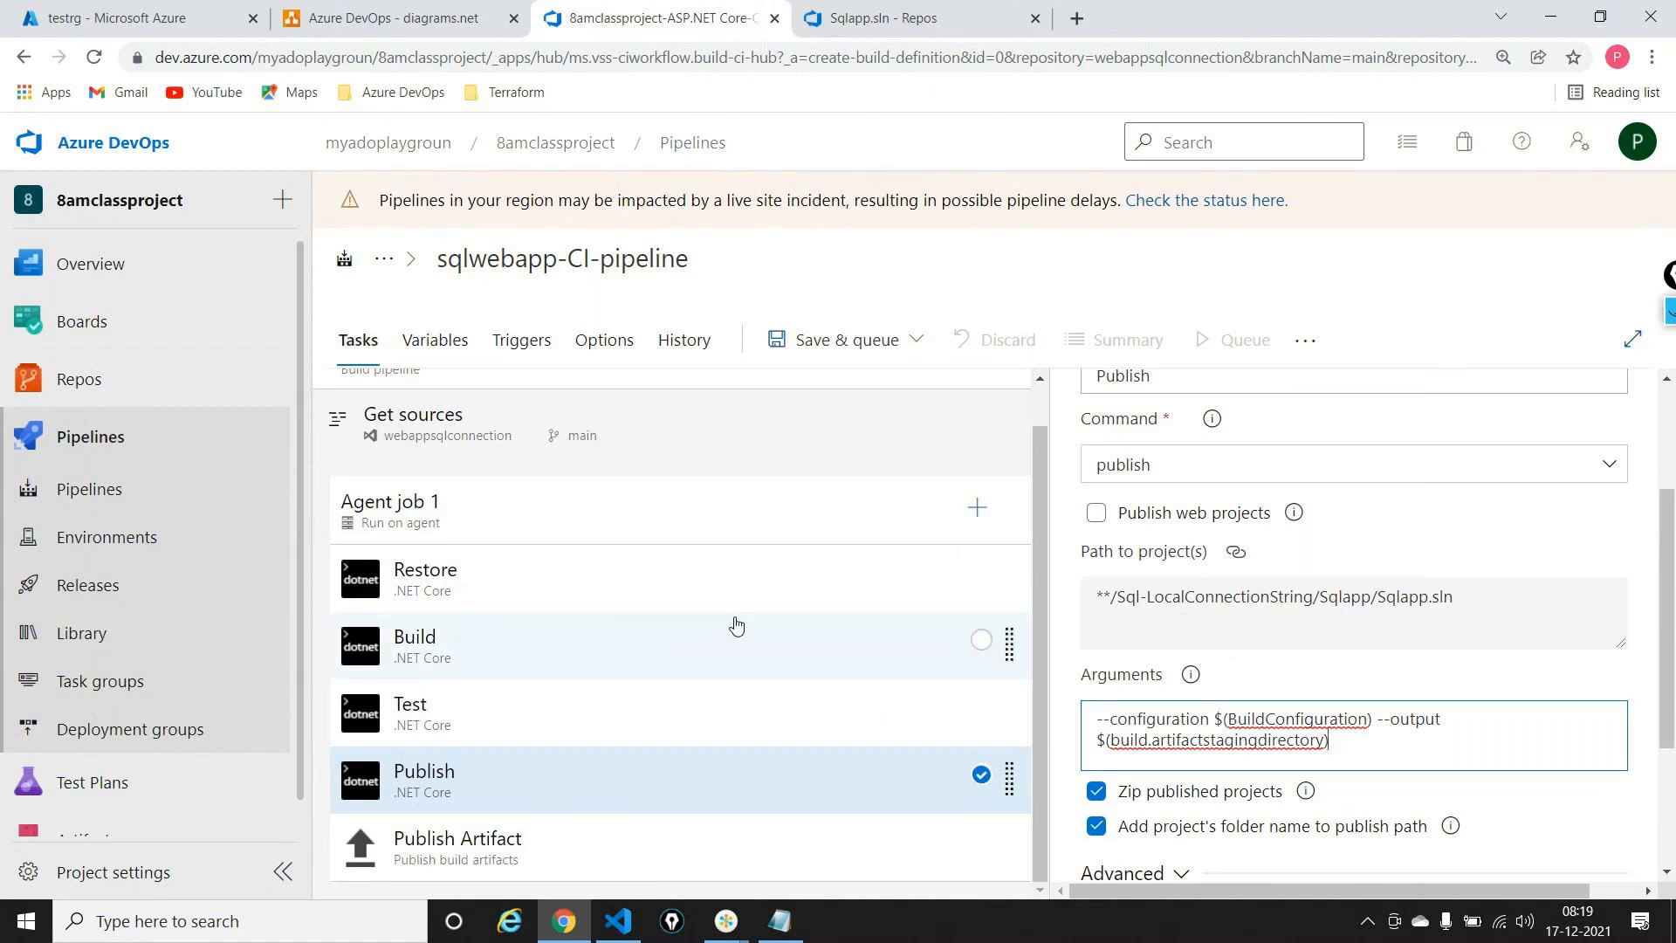
left_click(494, 841)
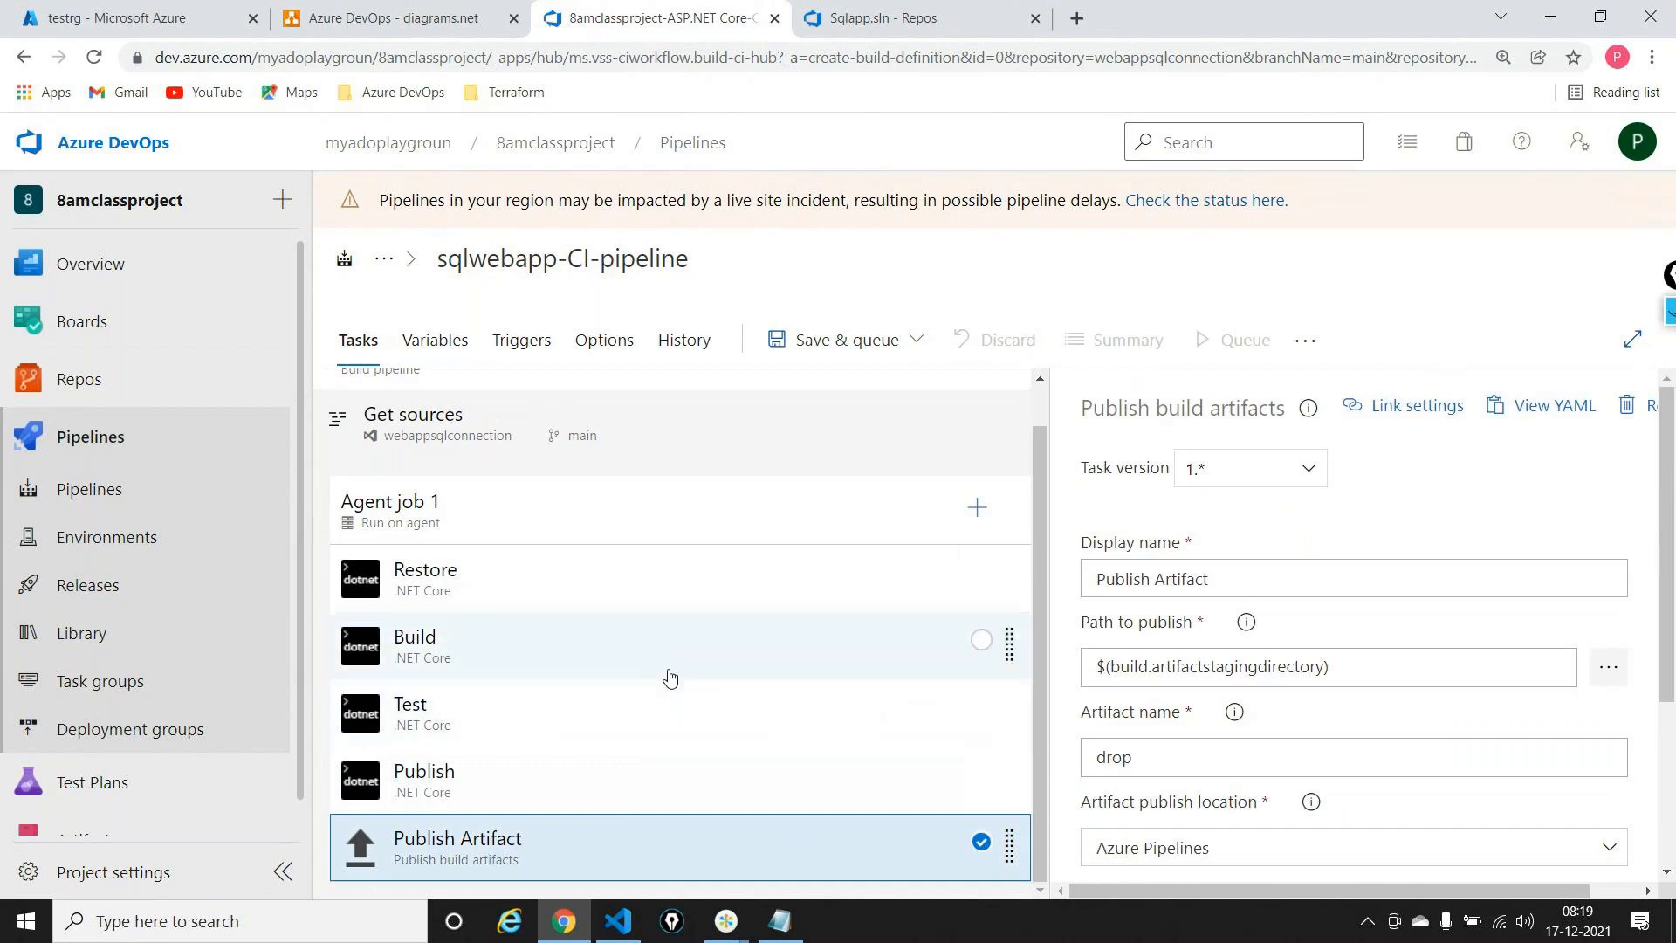
key("alt+Tab")
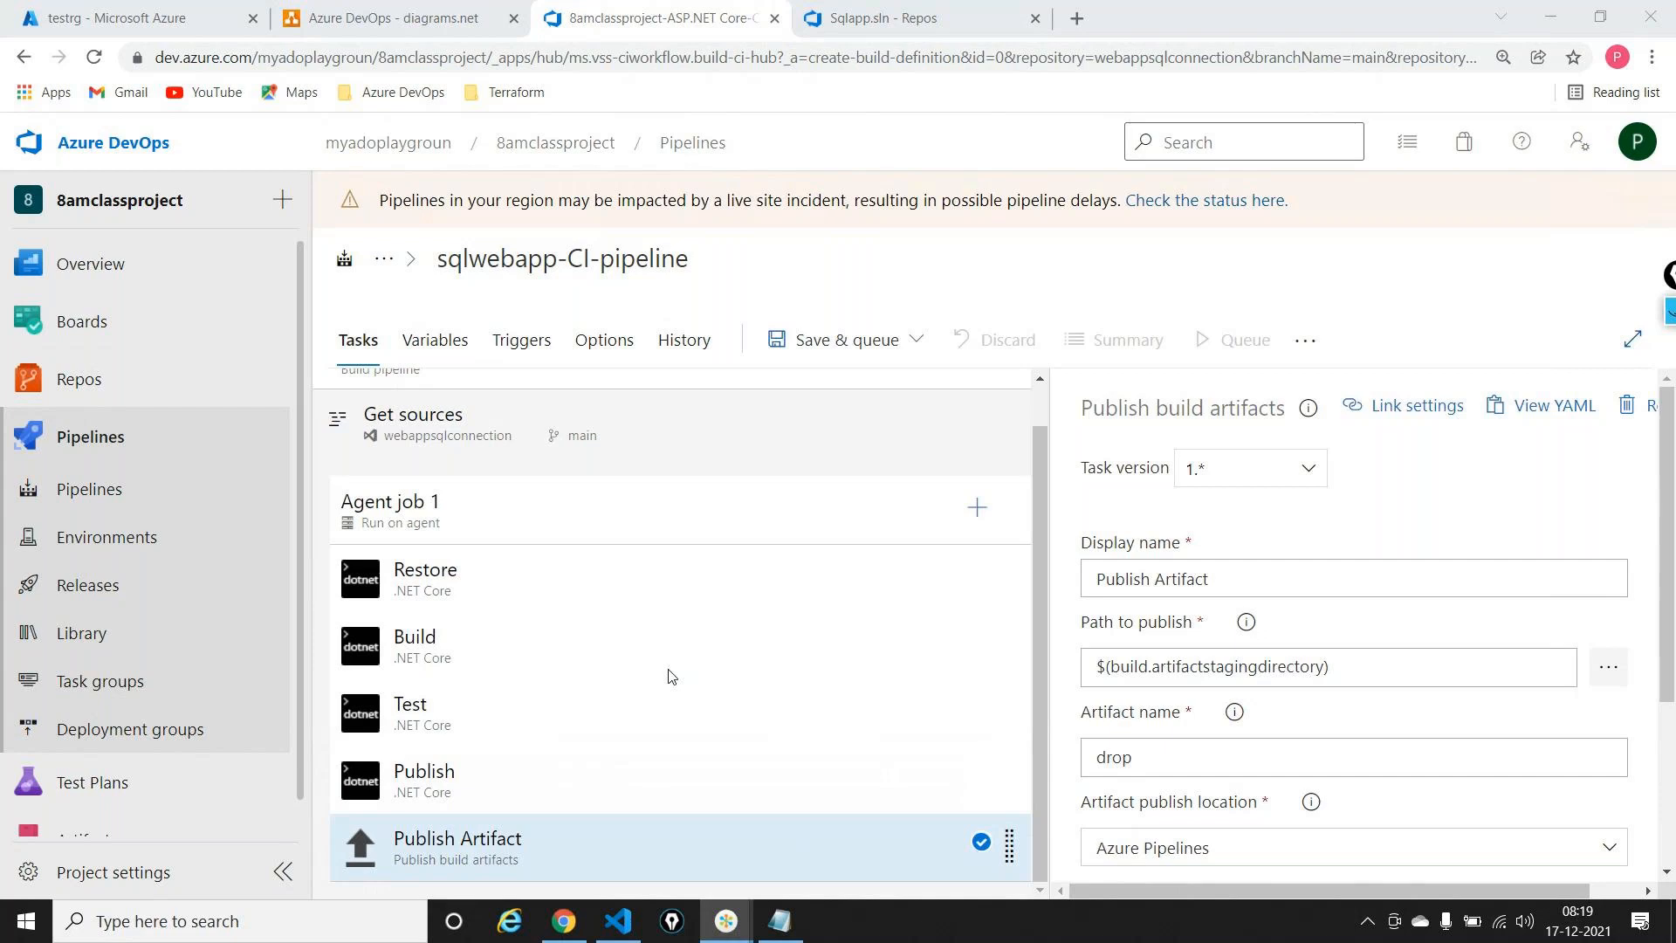
left_click(669, 670)
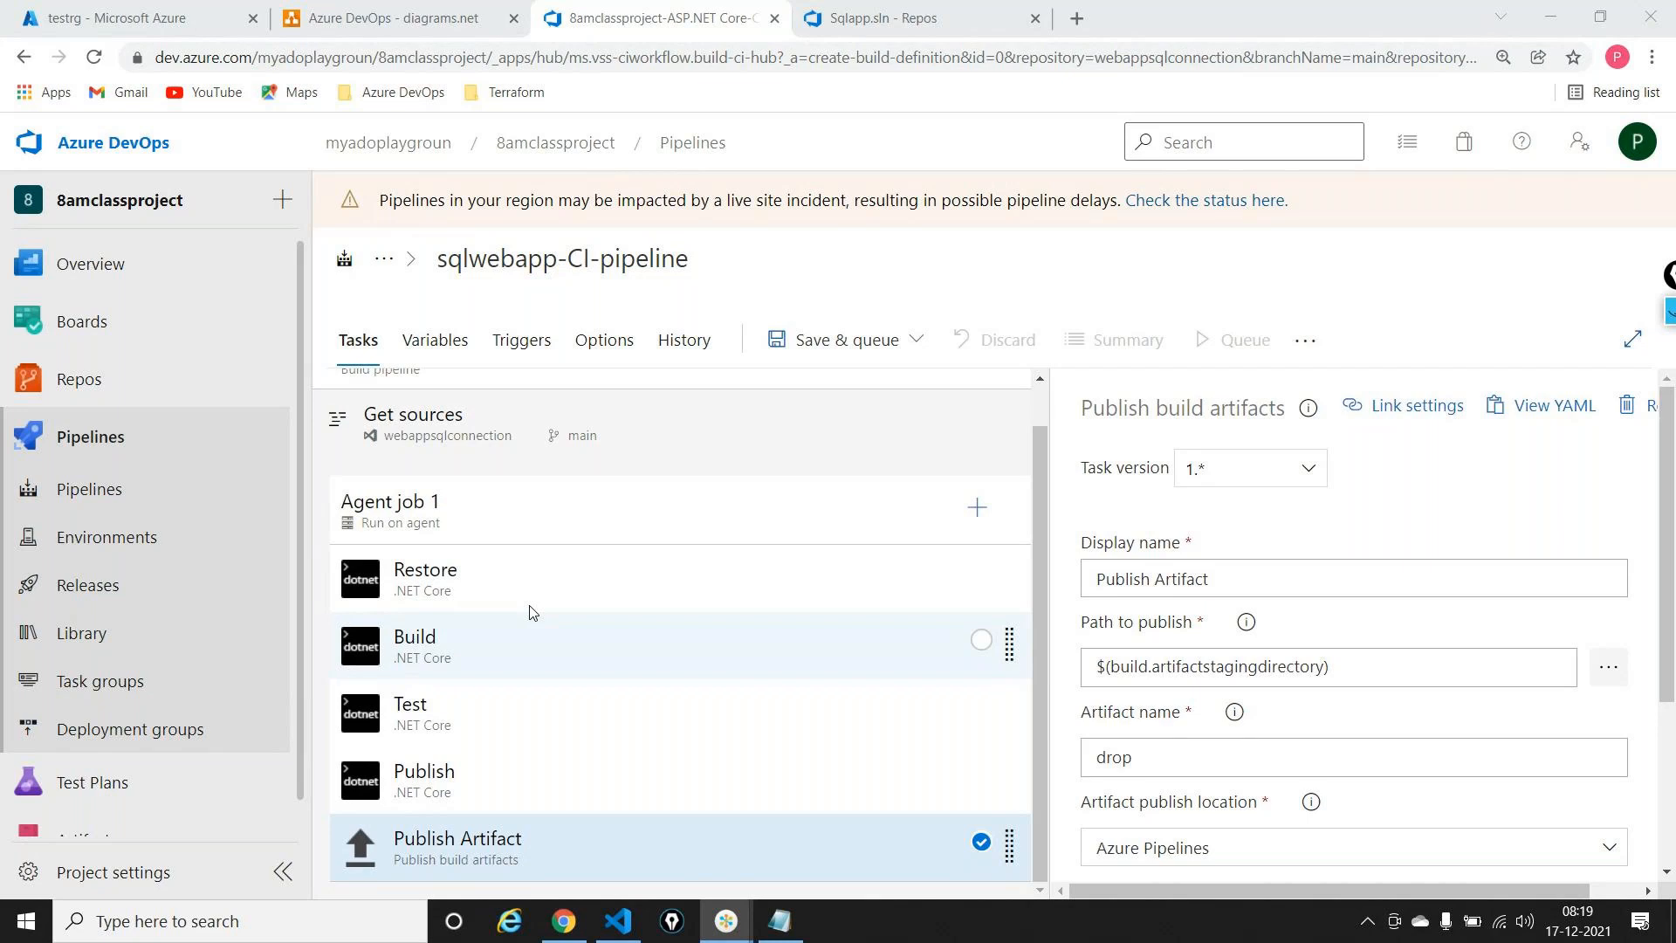
key("alt+Tab")
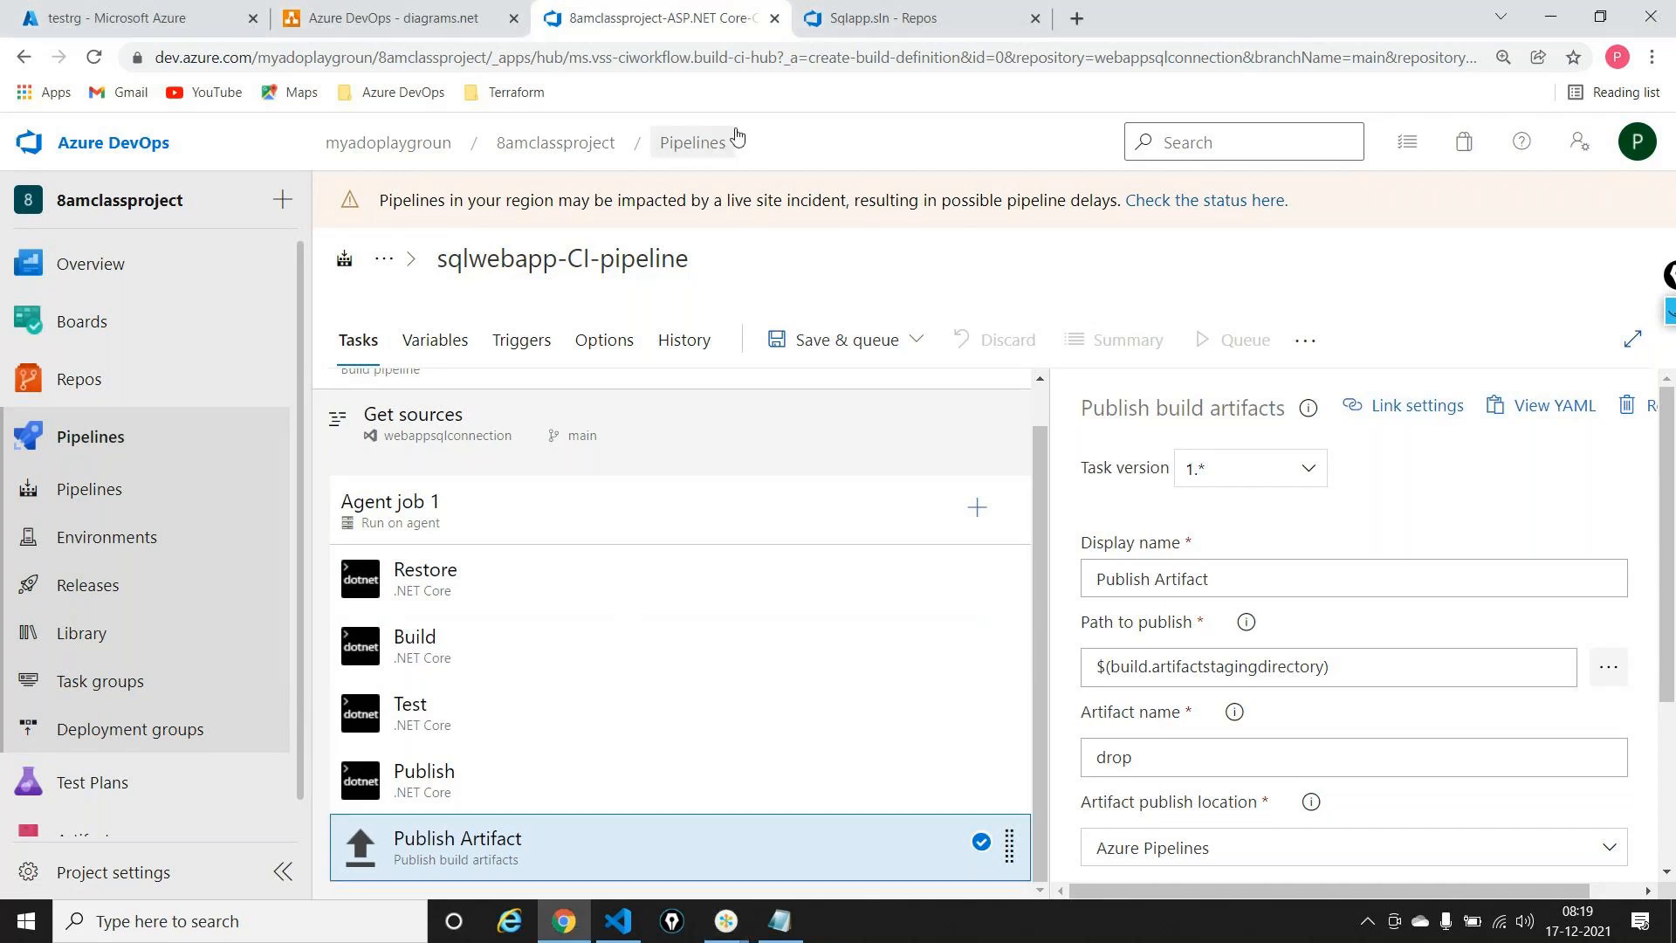
left_click(845, 18)
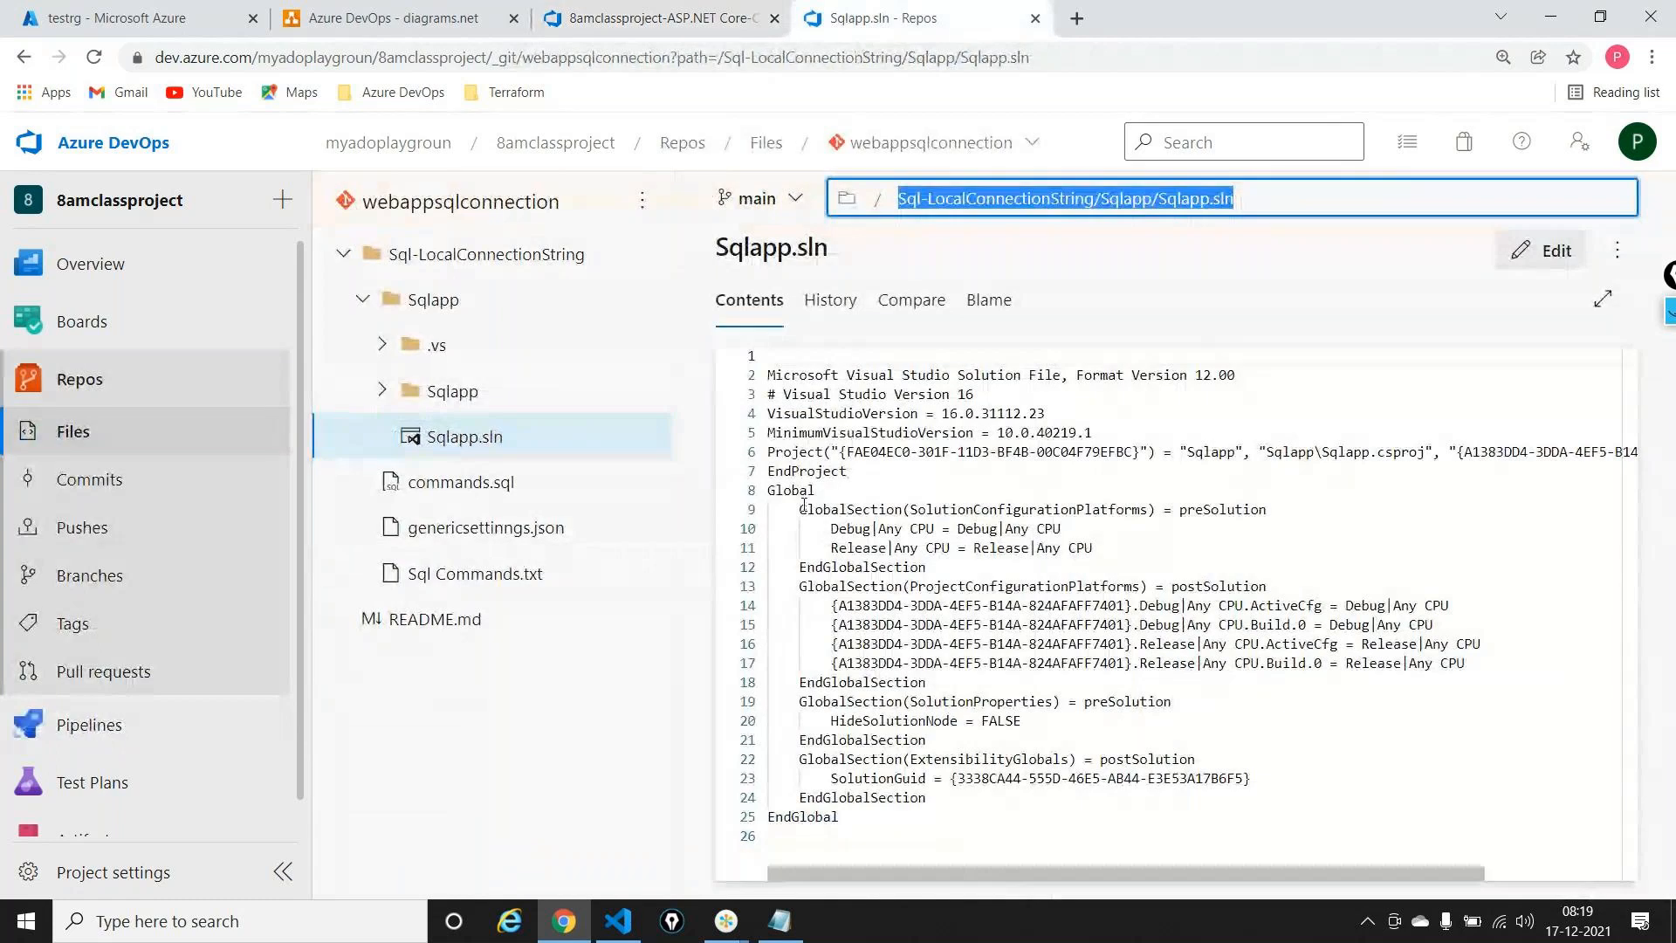
left_click(487, 491)
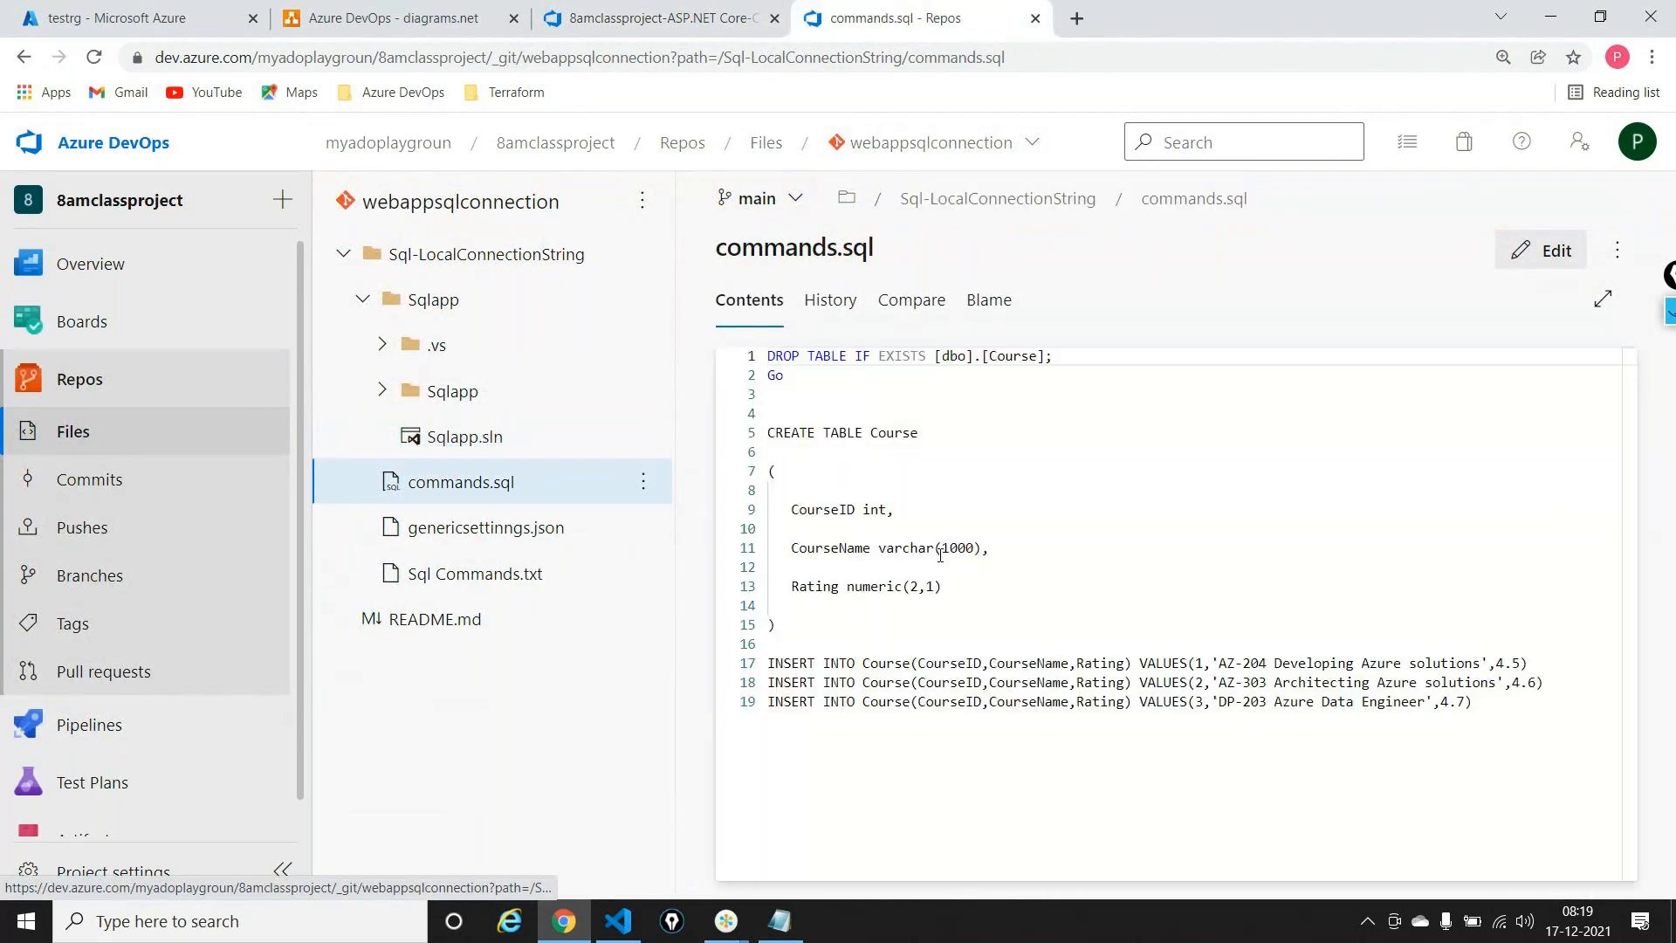
left_click_drag(1474, 703, 768, 350)
left_click(1199, 571)
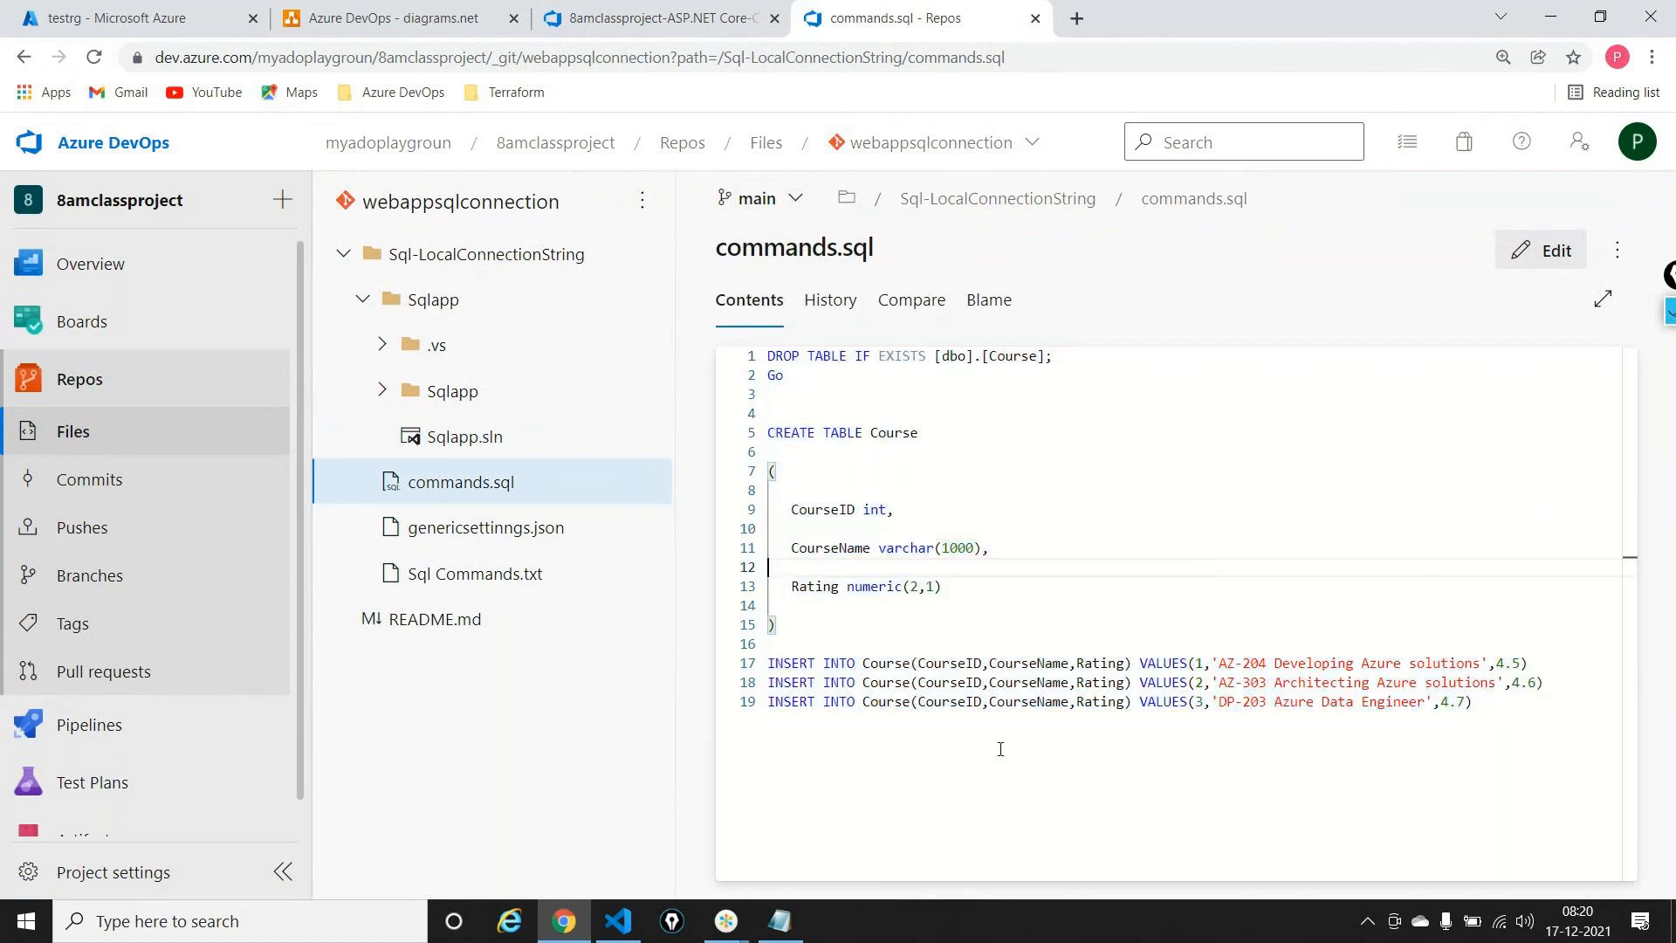
left_click(674, 17)
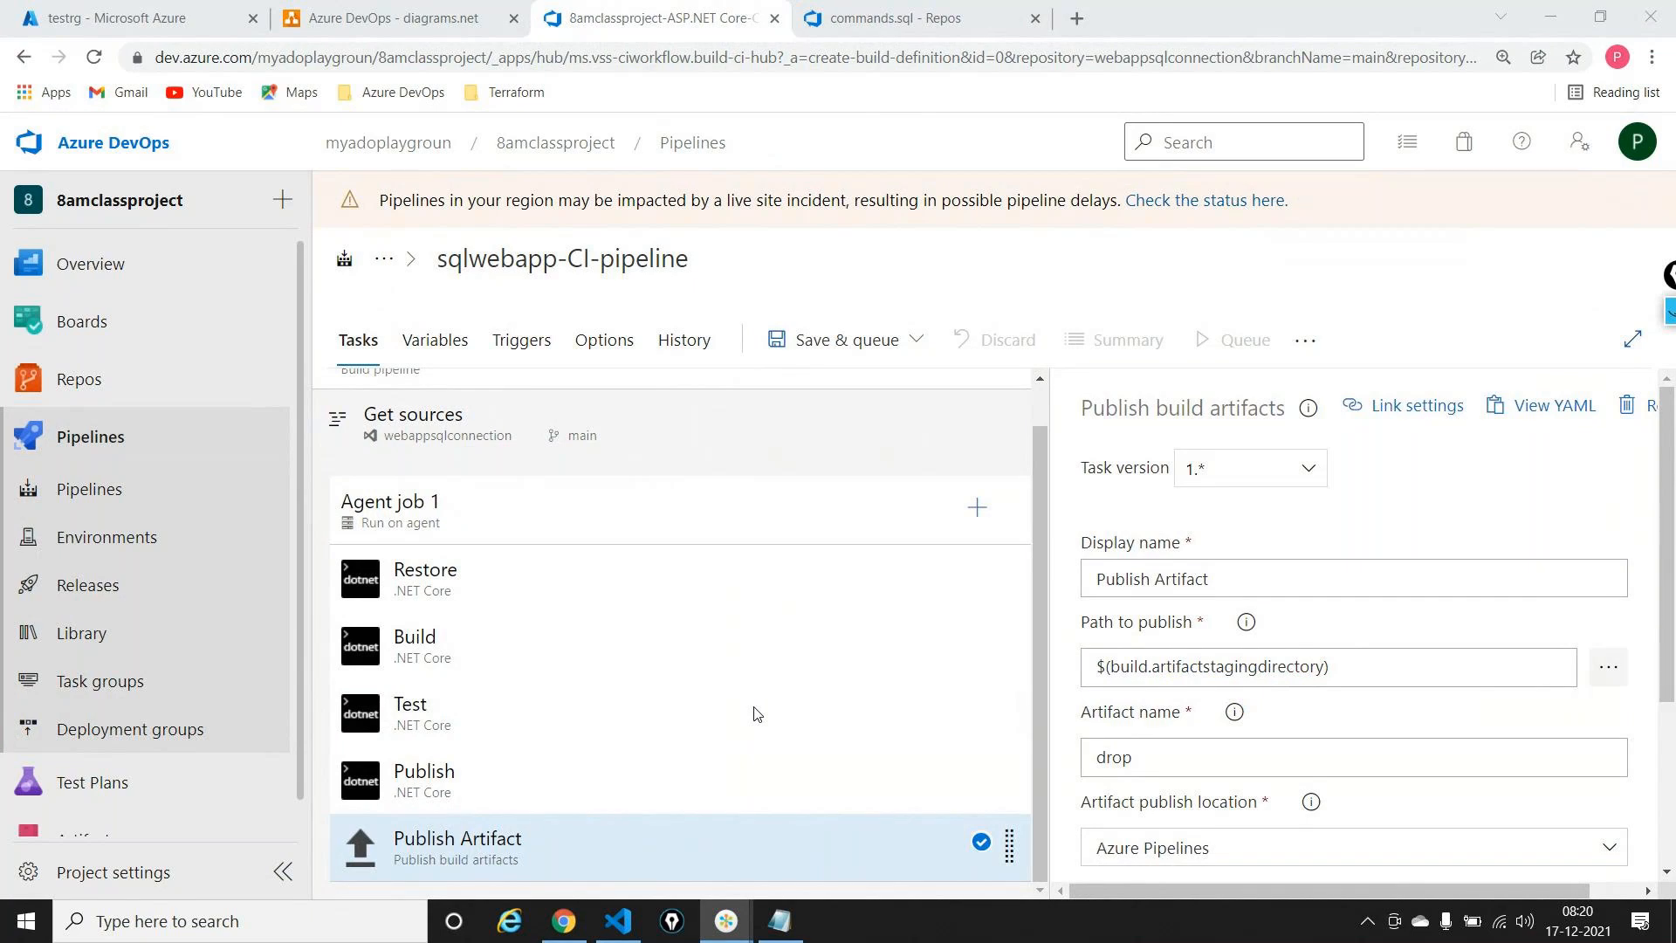
Step: Add a Copy files task to Agent job 1 and move it above Publish Artifact
left_click(976, 507)
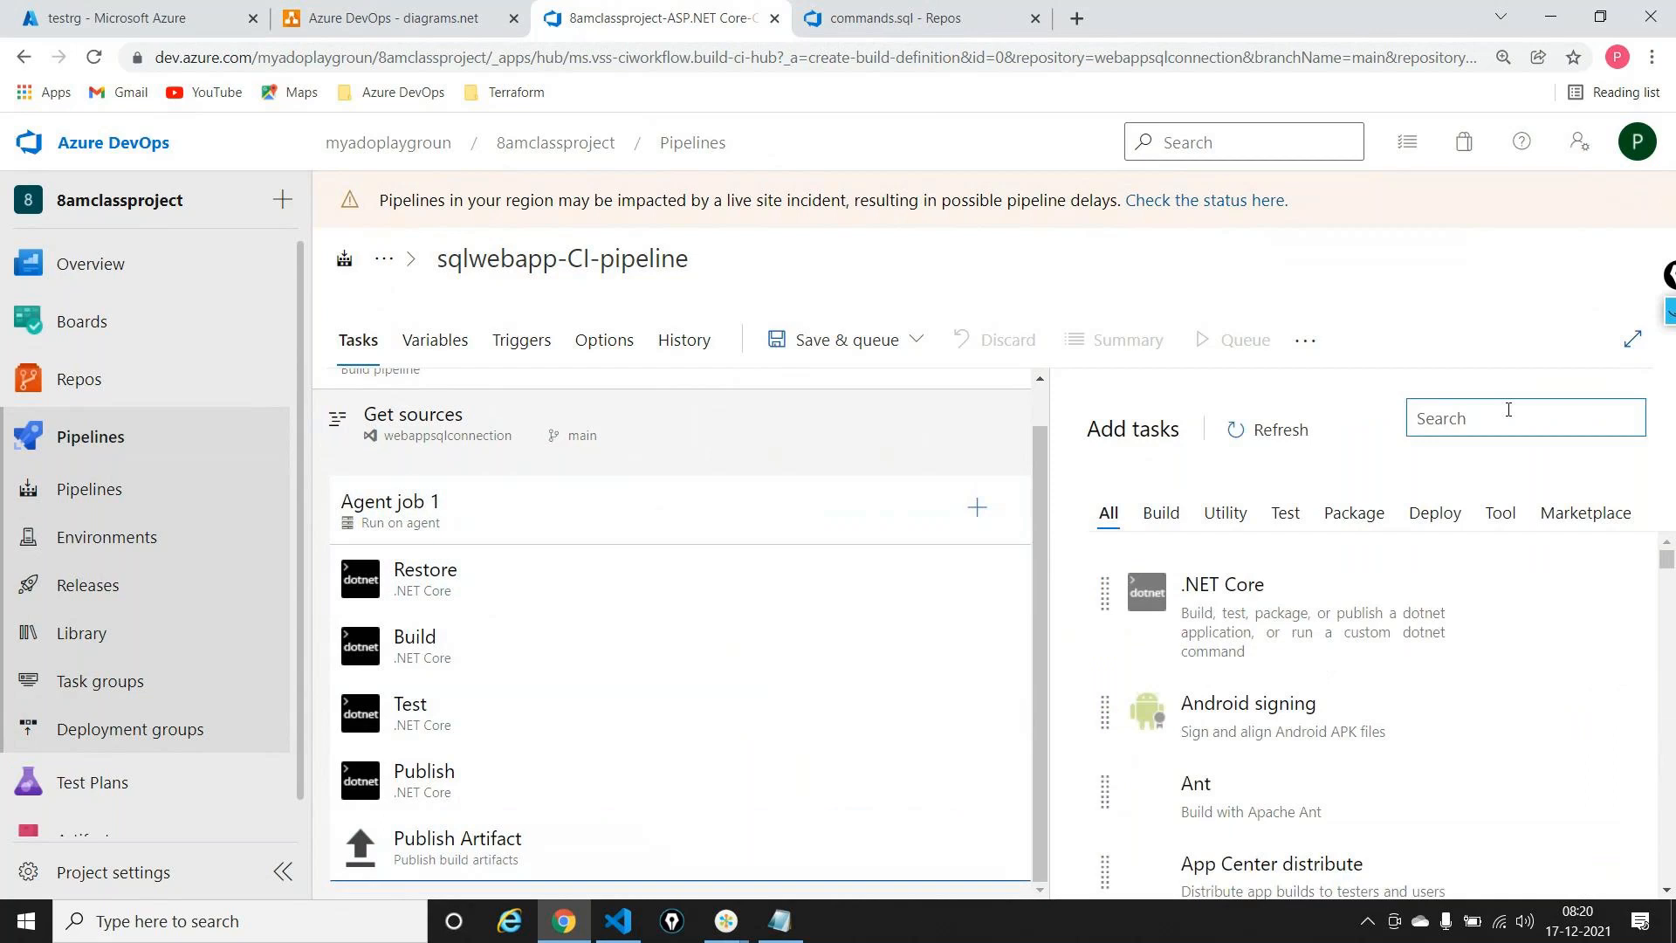
type("copy")
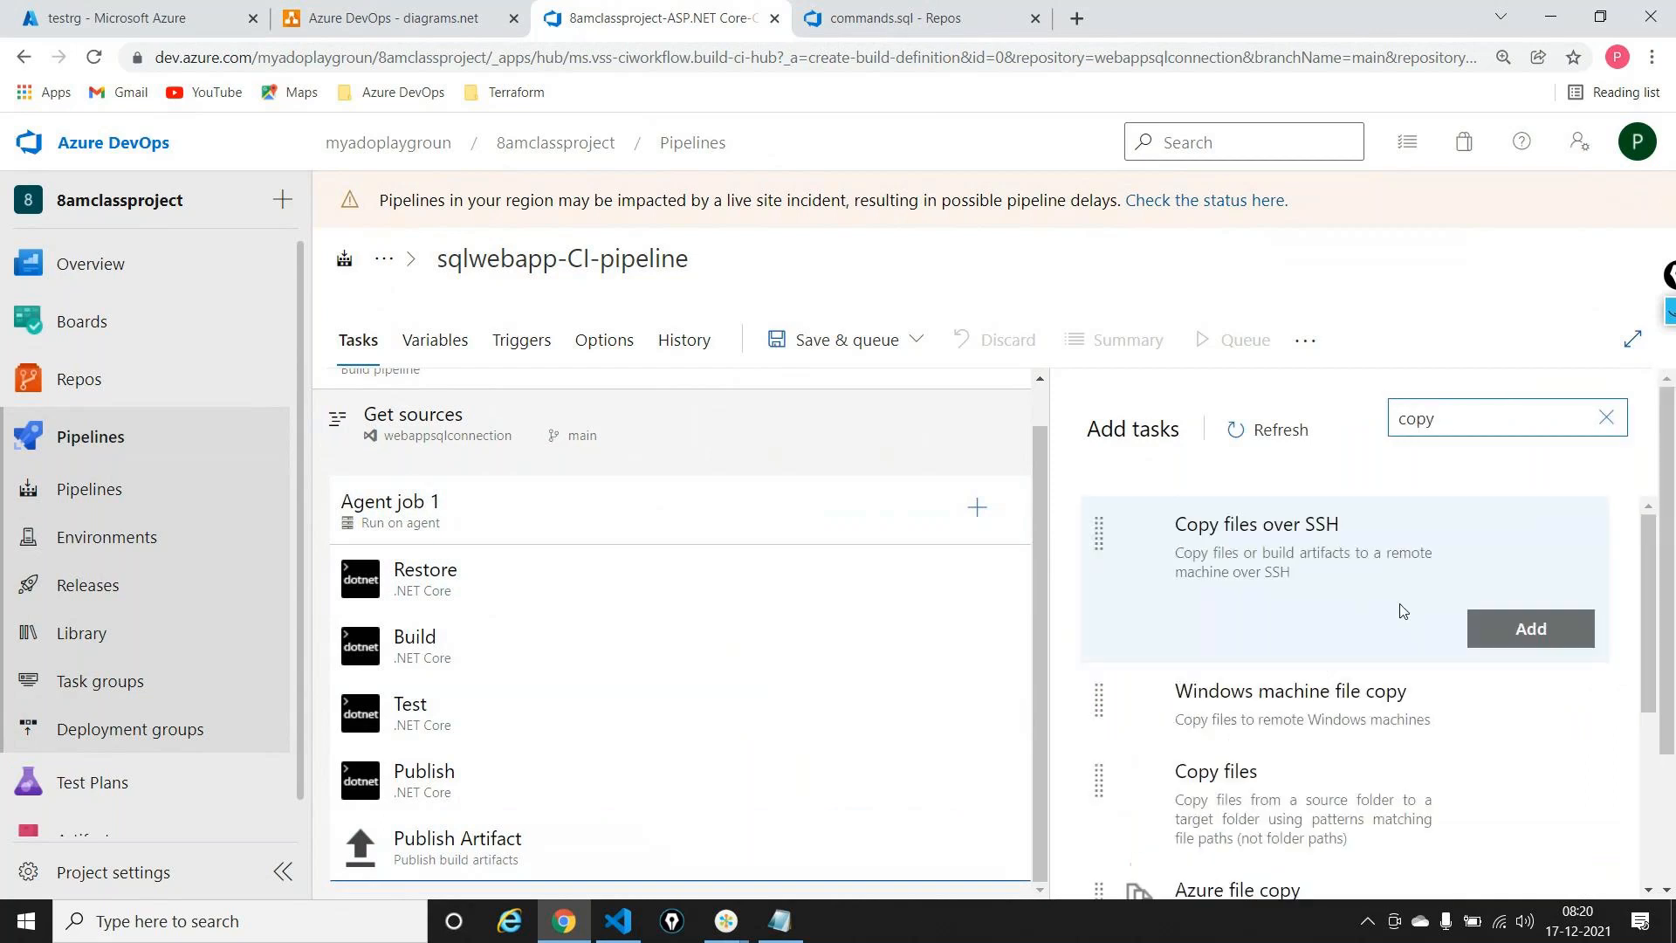
mouse_move(1370, 673)
scroll(1369, 673, "down", 3)
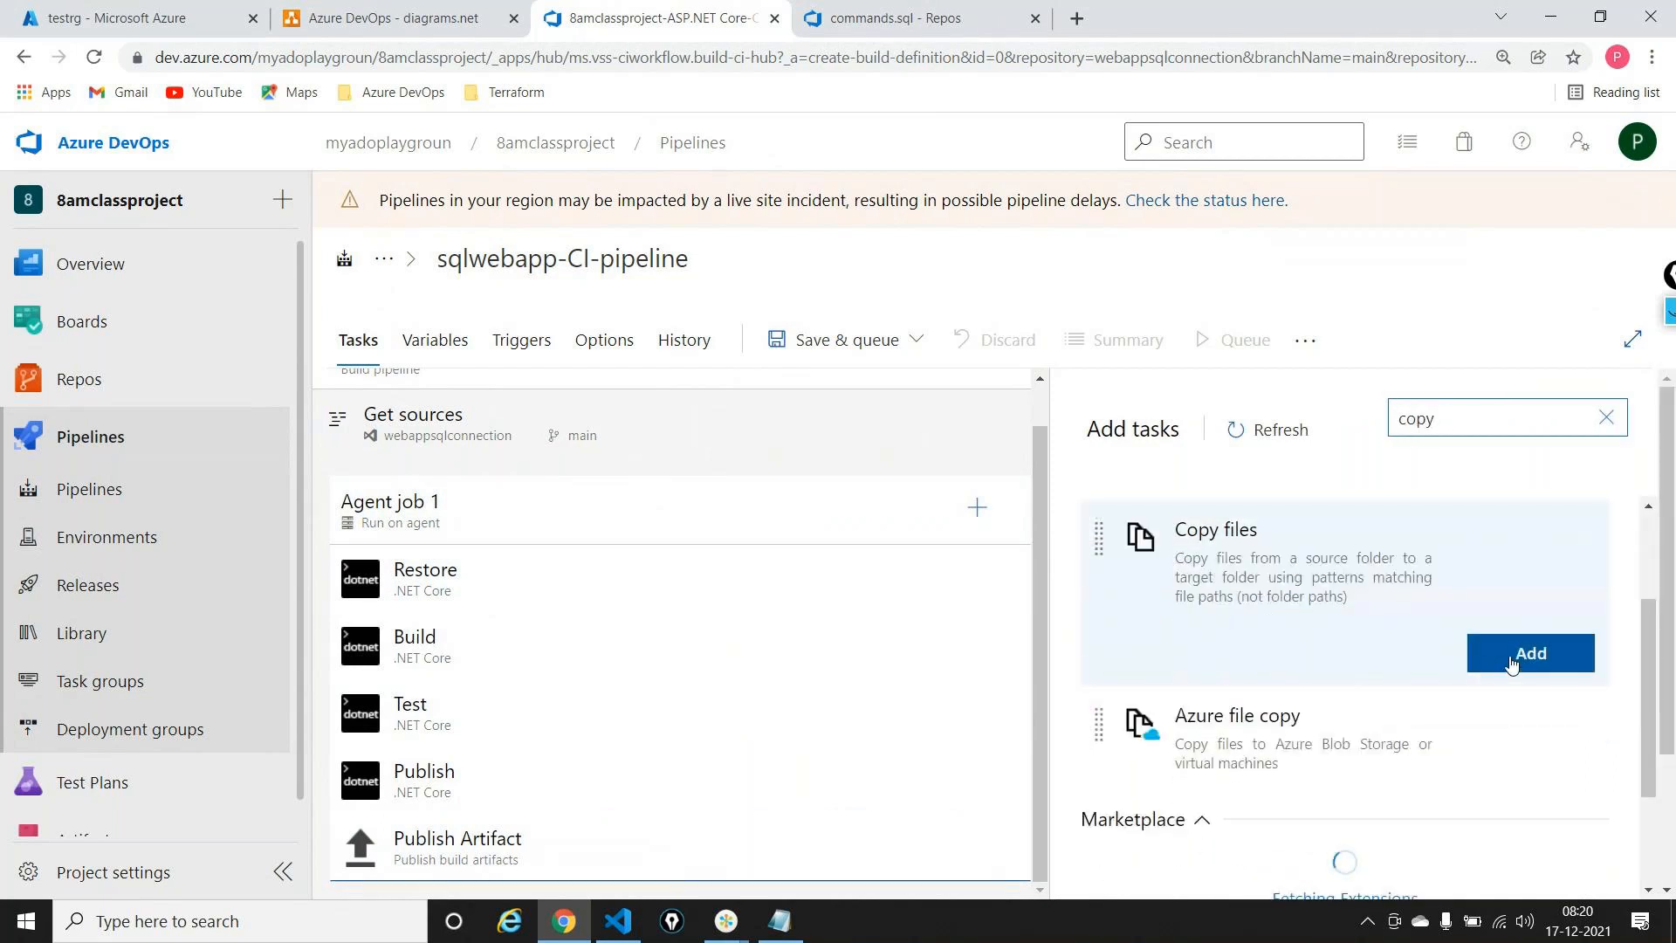
left_click(1505, 663)
left_click_drag(467, 870, 522, 777)
scroll(692, 729, "down", 1)
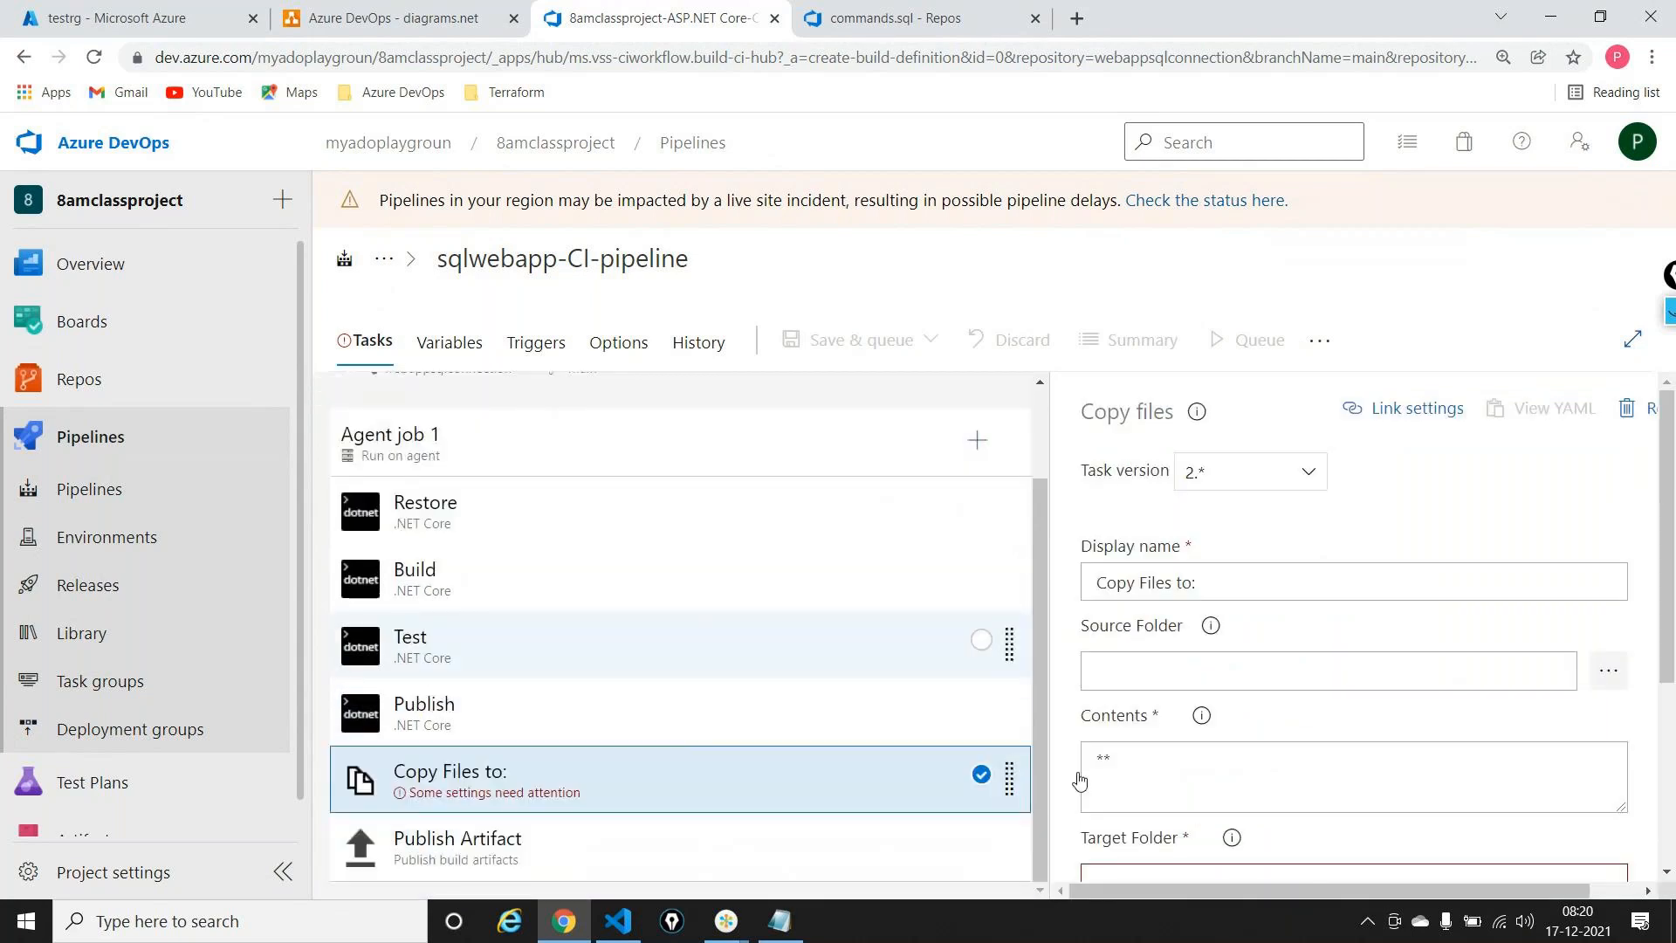
scroll(1178, 663, "down", 3)
Step: Set the Copy Files target folder to $(build.artifactstagingdirectory), copied from Publish Artifact
left_click(711, 839)
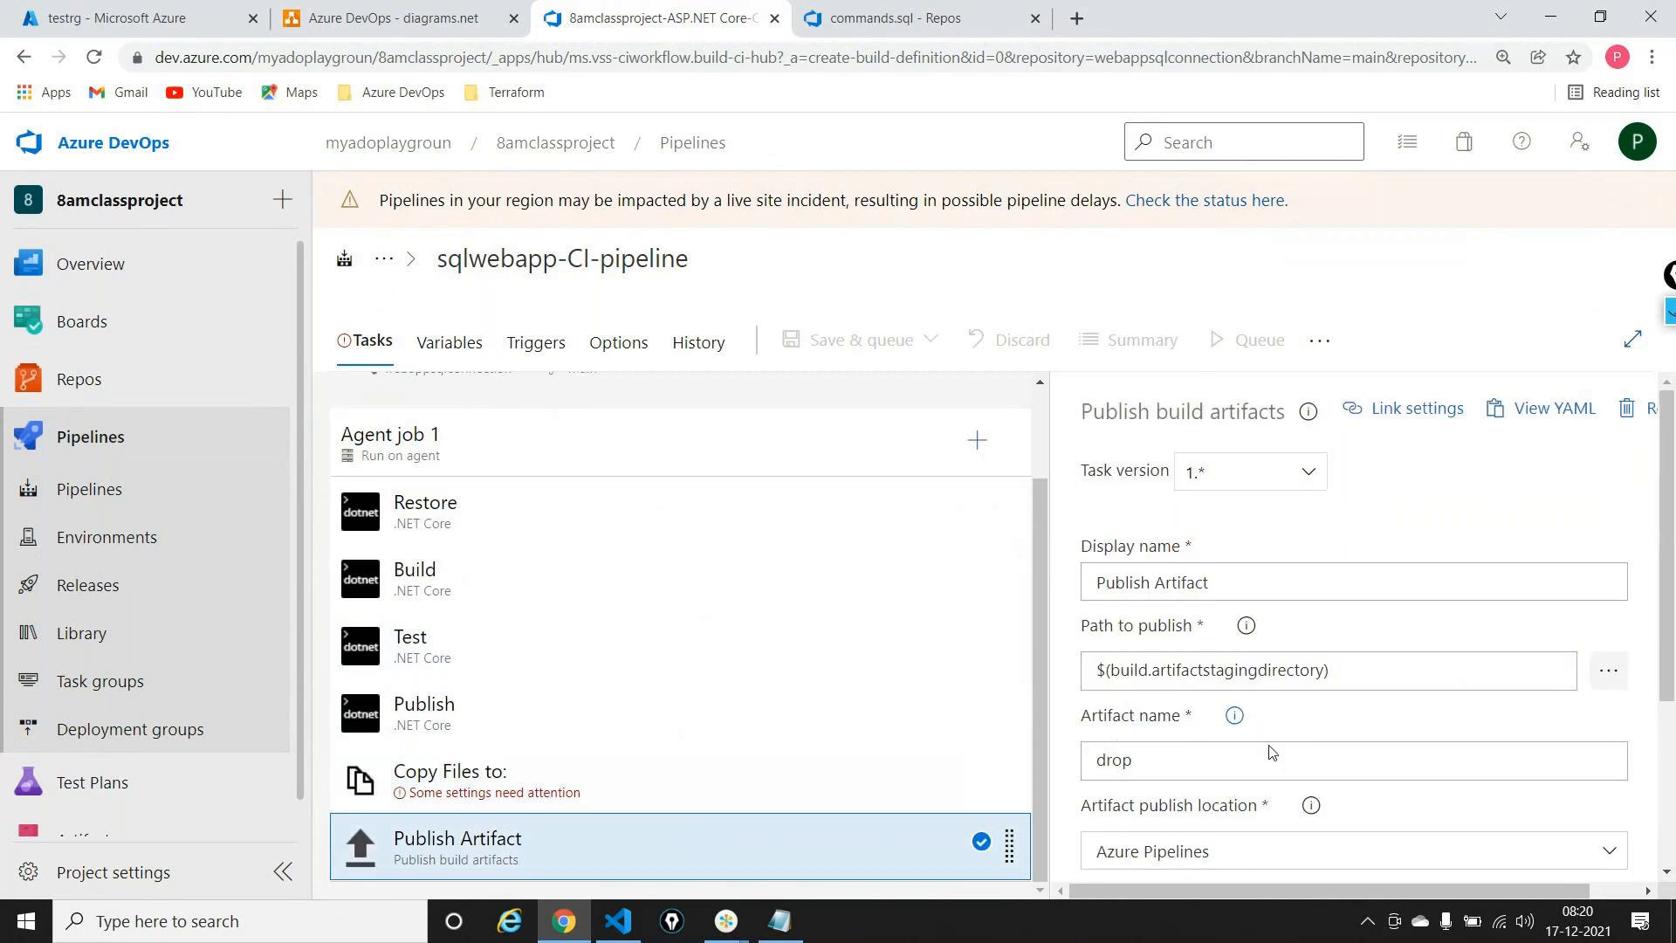
triple_click(1239, 669)
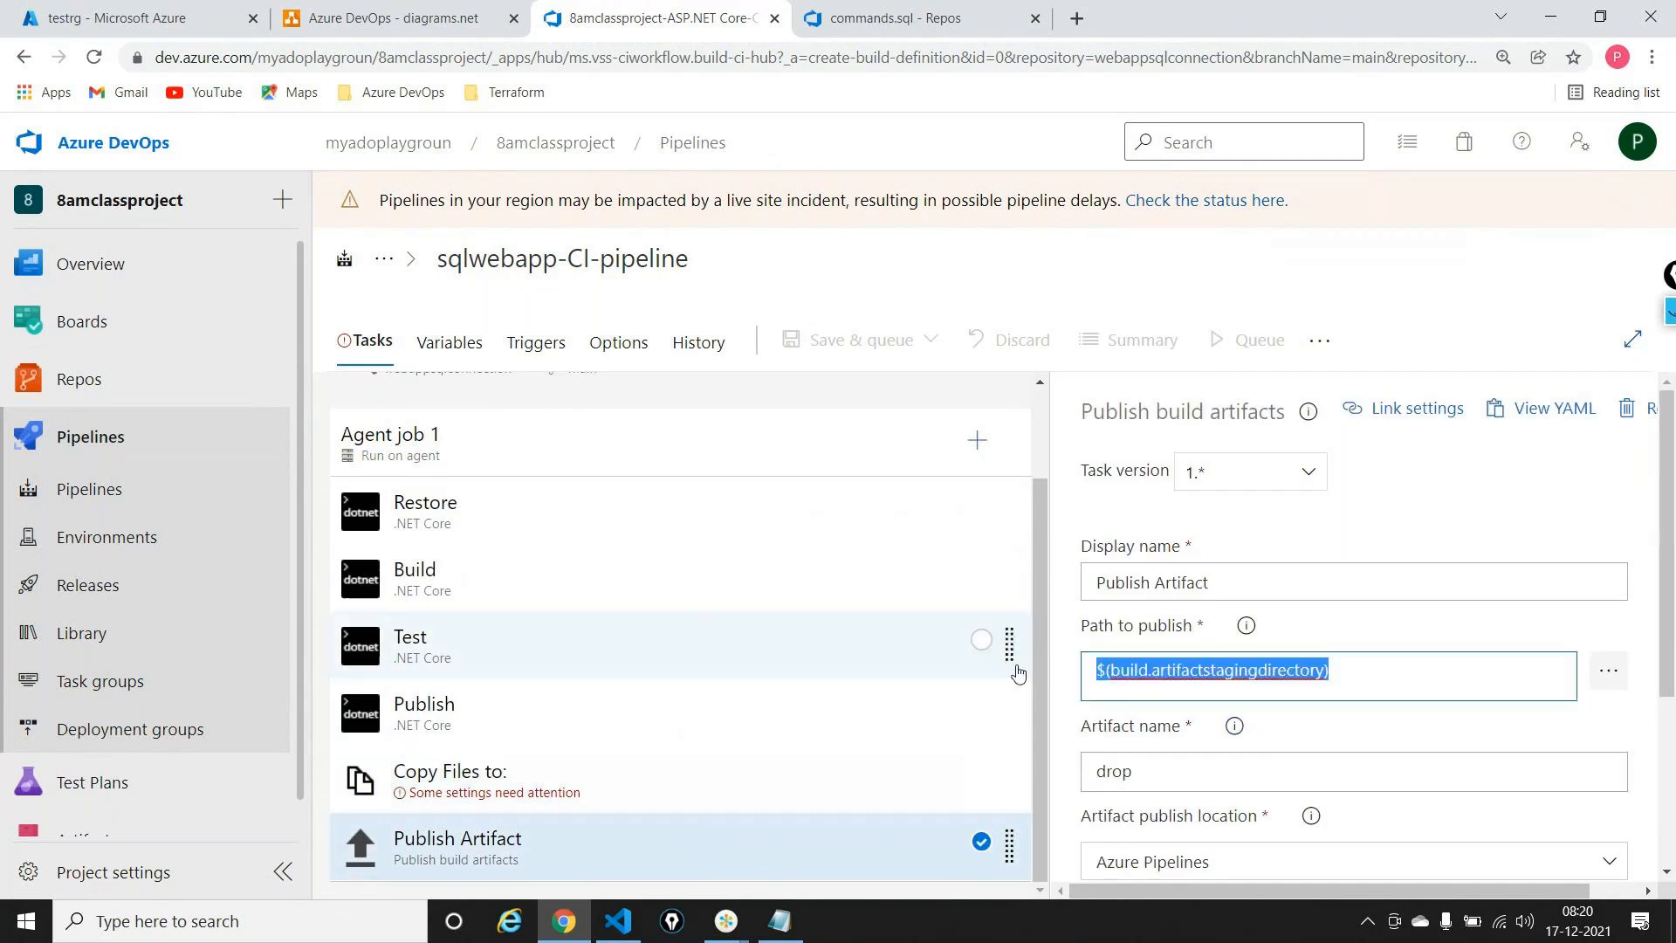
left_click(637, 804)
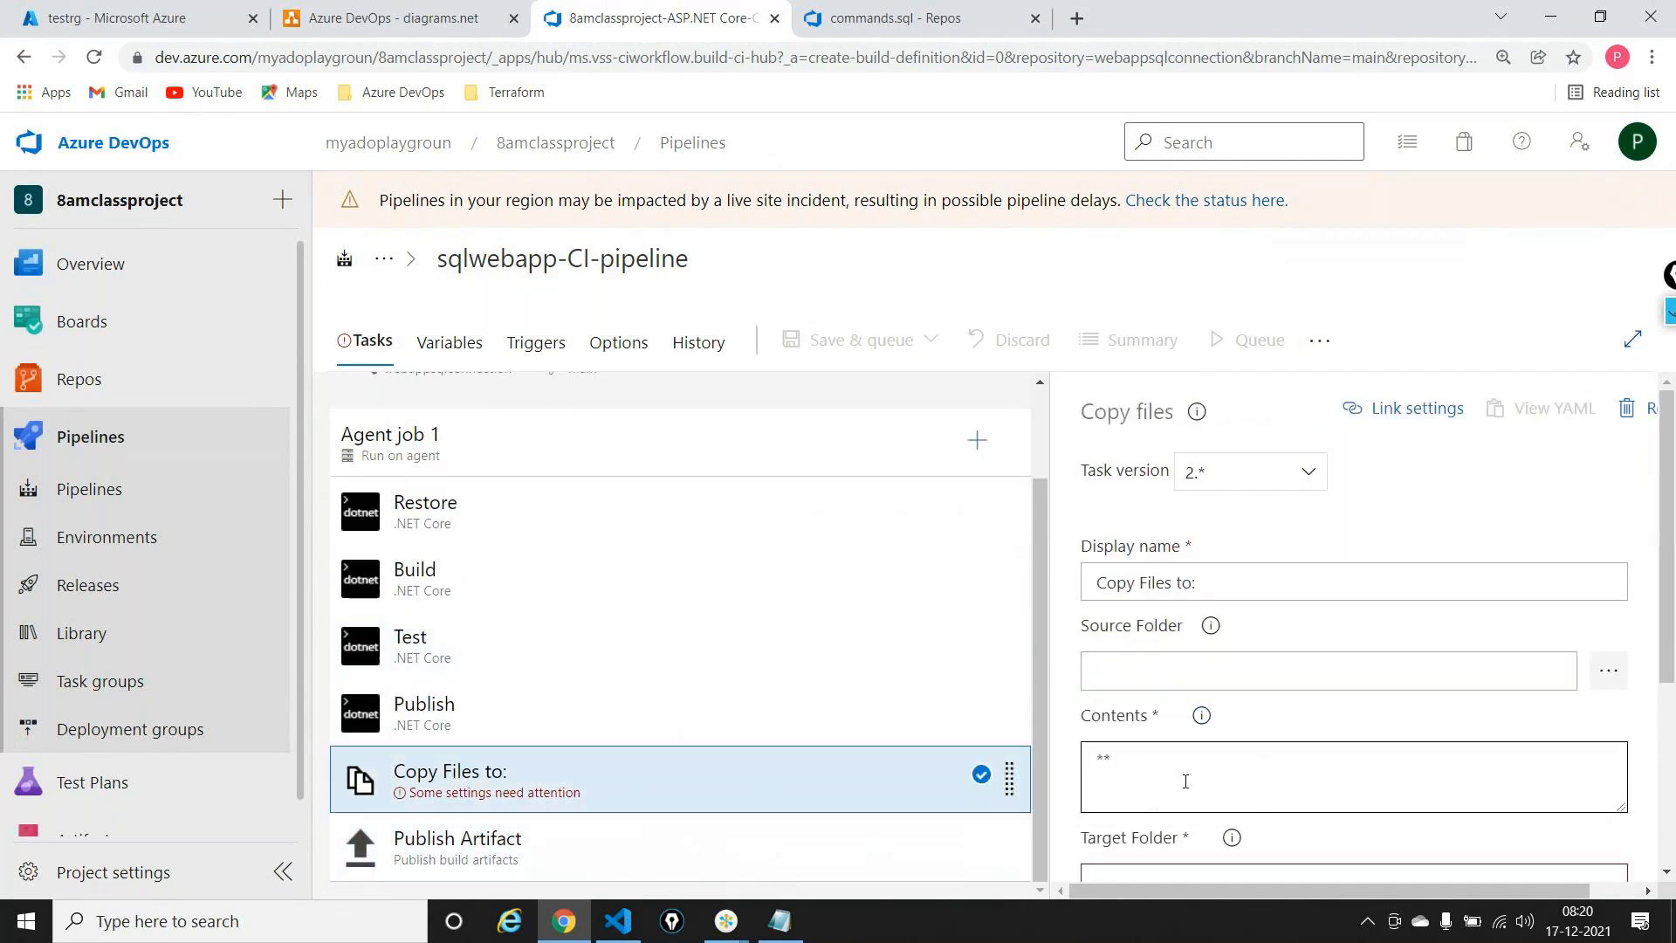
scroll(1161, 869, "down", 2)
left_click(1159, 754)
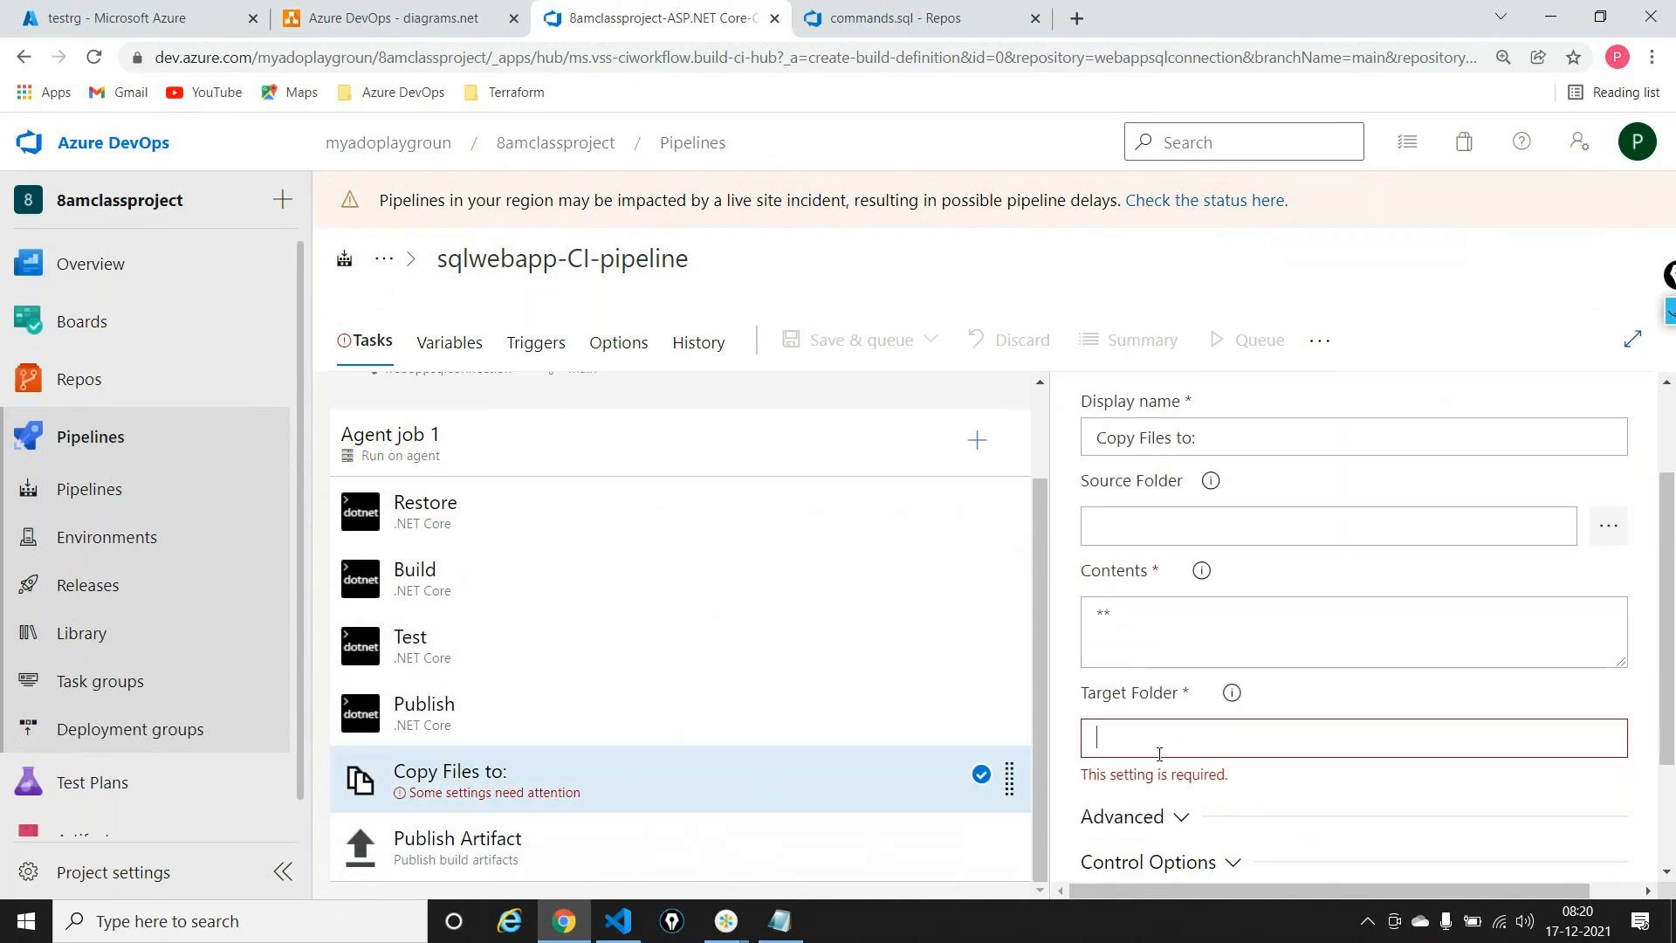
key("ctrl+v")
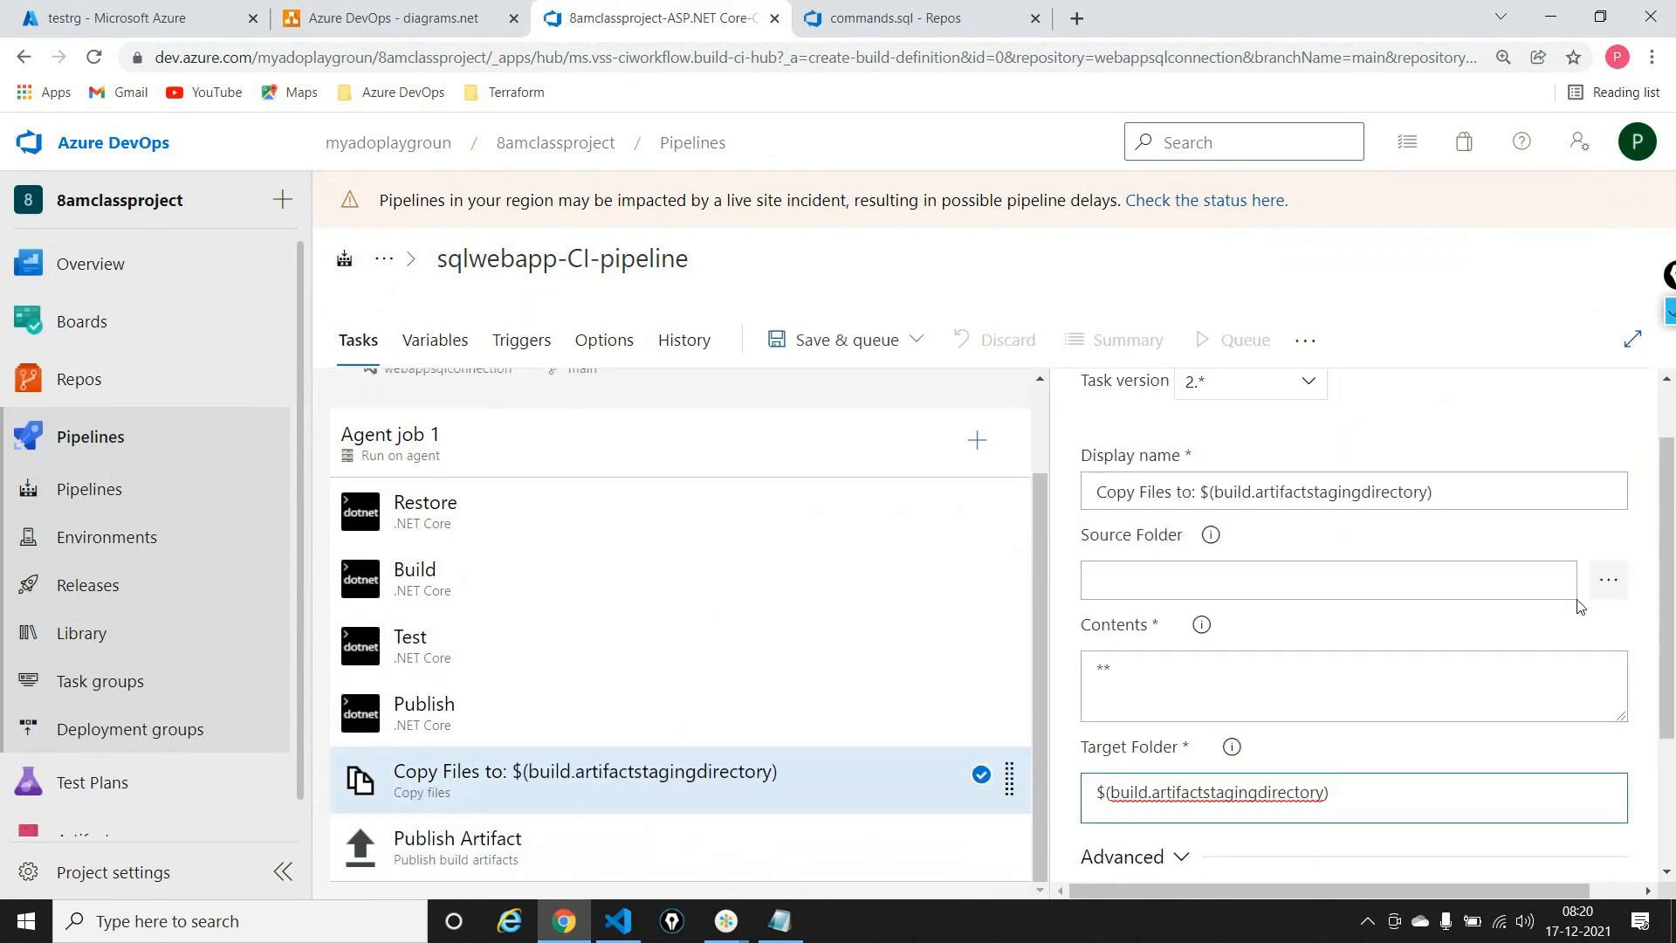
left_click(1608, 579)
Step: Browse to commands.sql and trim the Source Folder path to Sql-LocalConnectionString
left_click(597, 346)
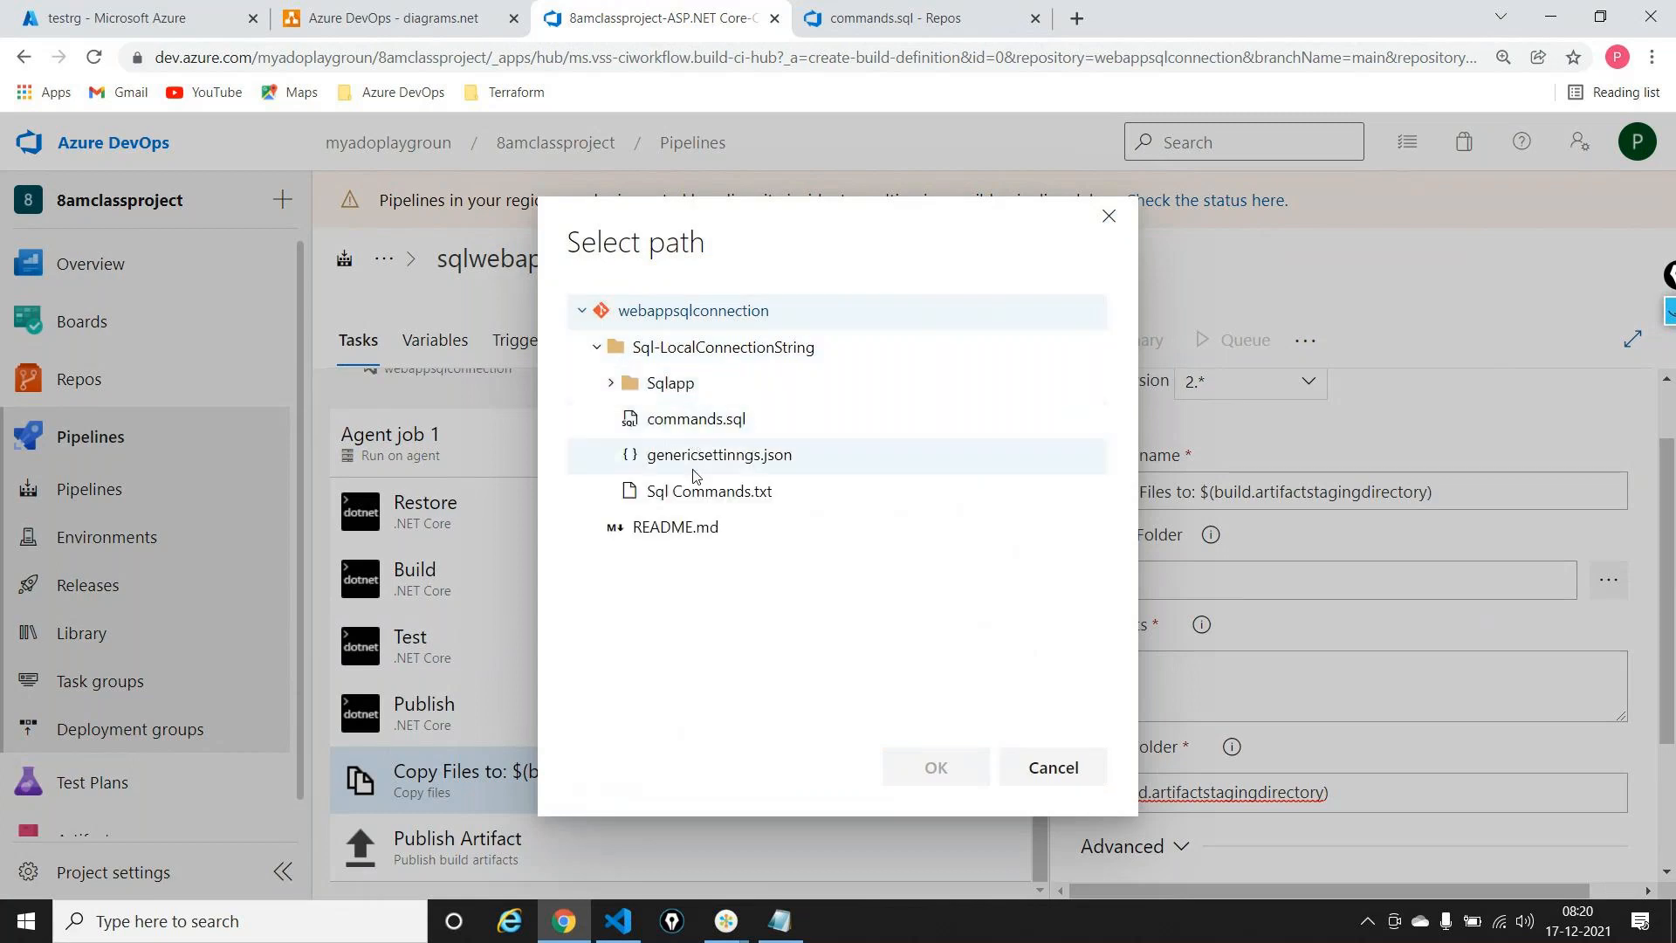
left_click(684, 420)
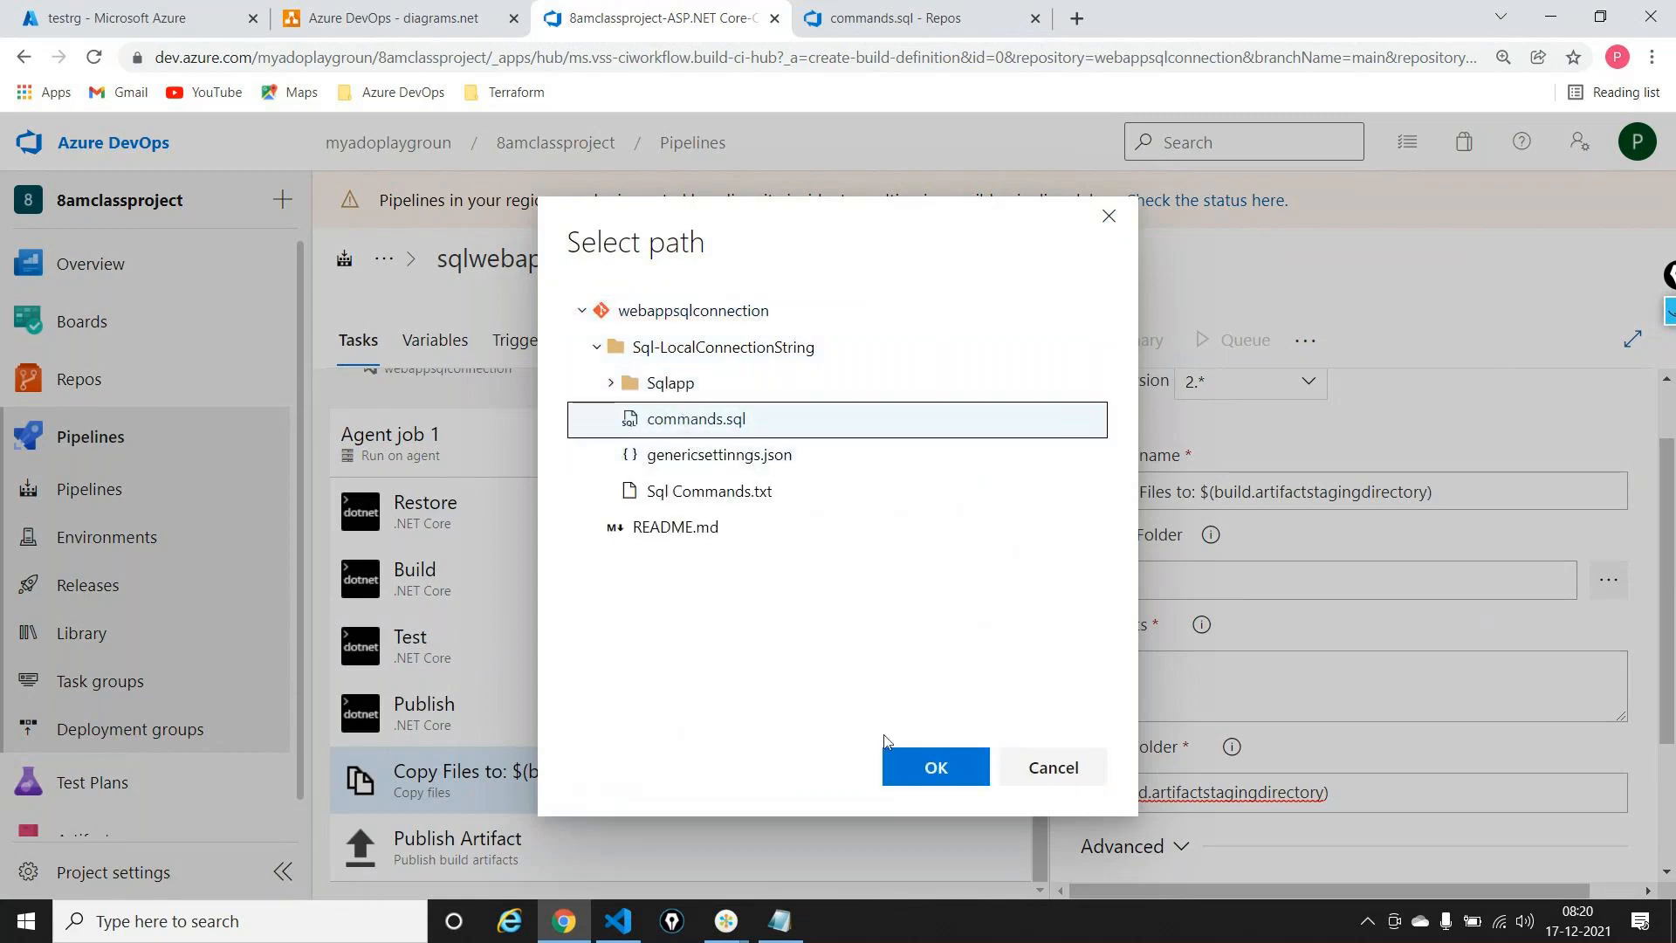
left_click(910, 769)
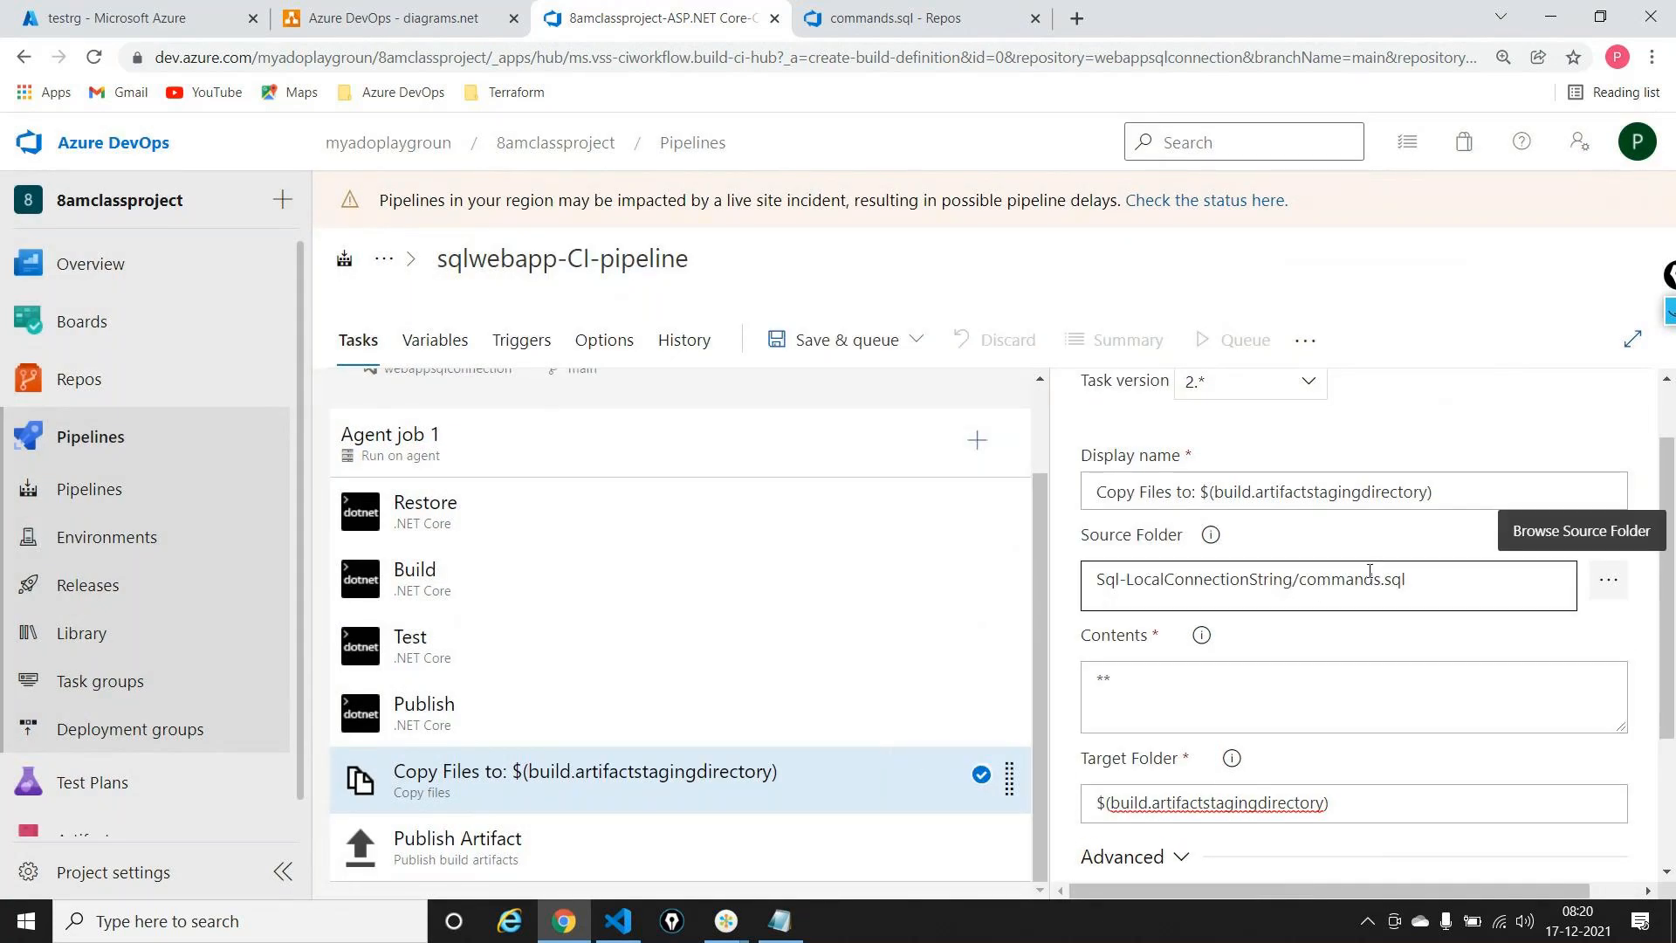
left_click(1152, 702)
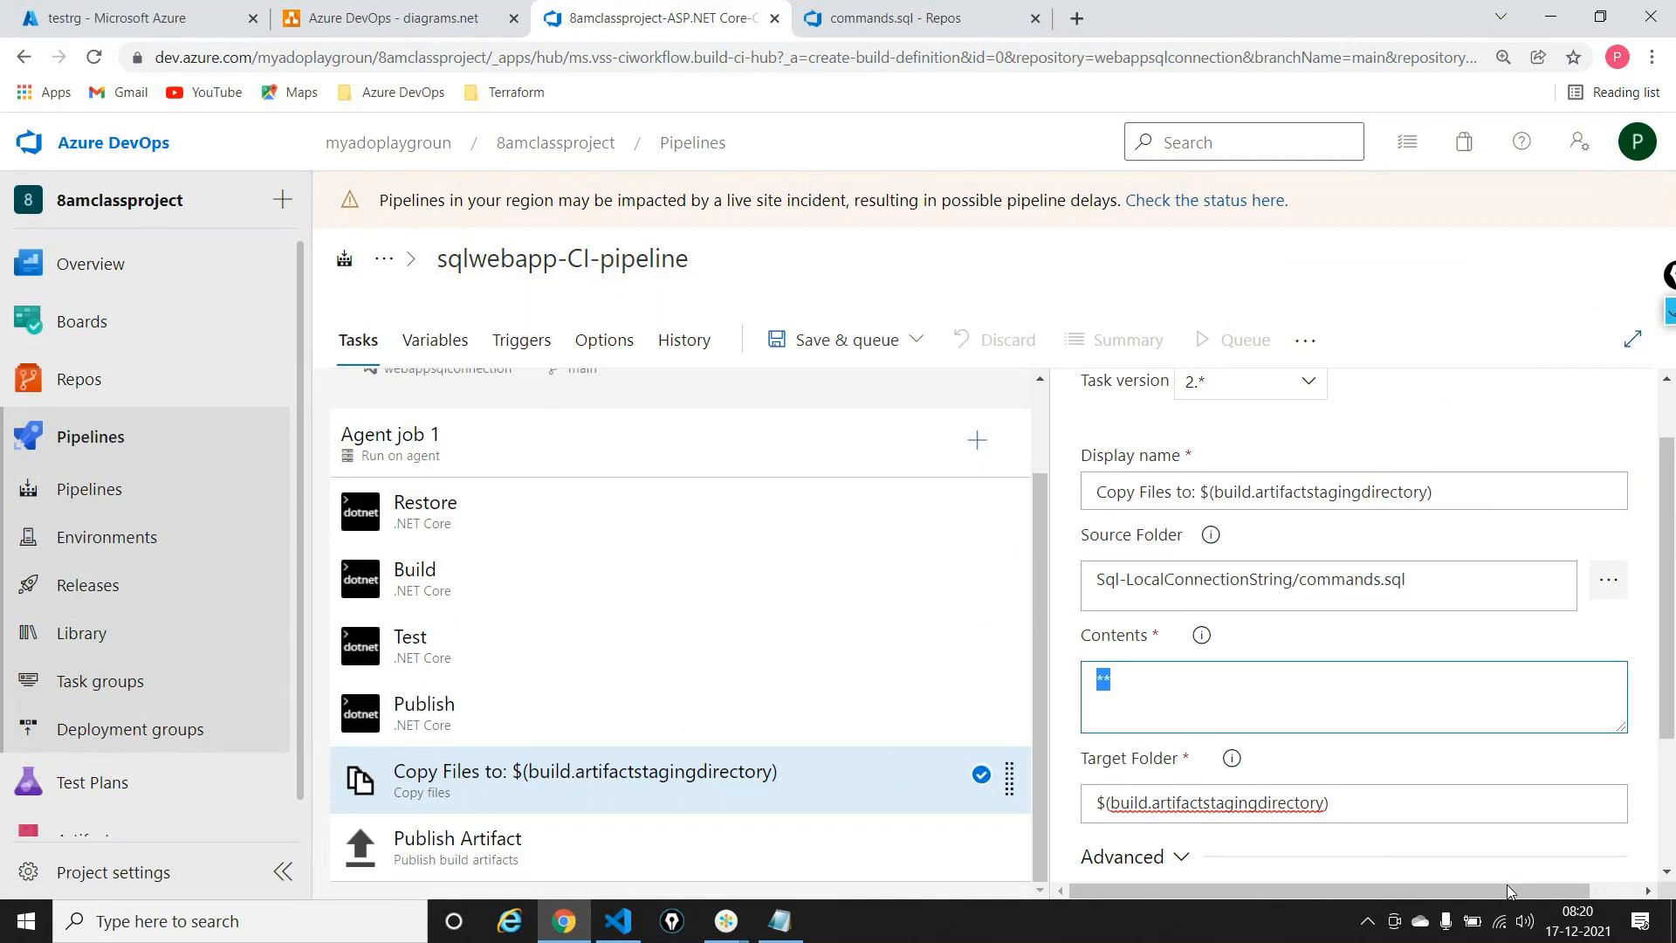
left_click_drag(1291, 584, 1420, 586)
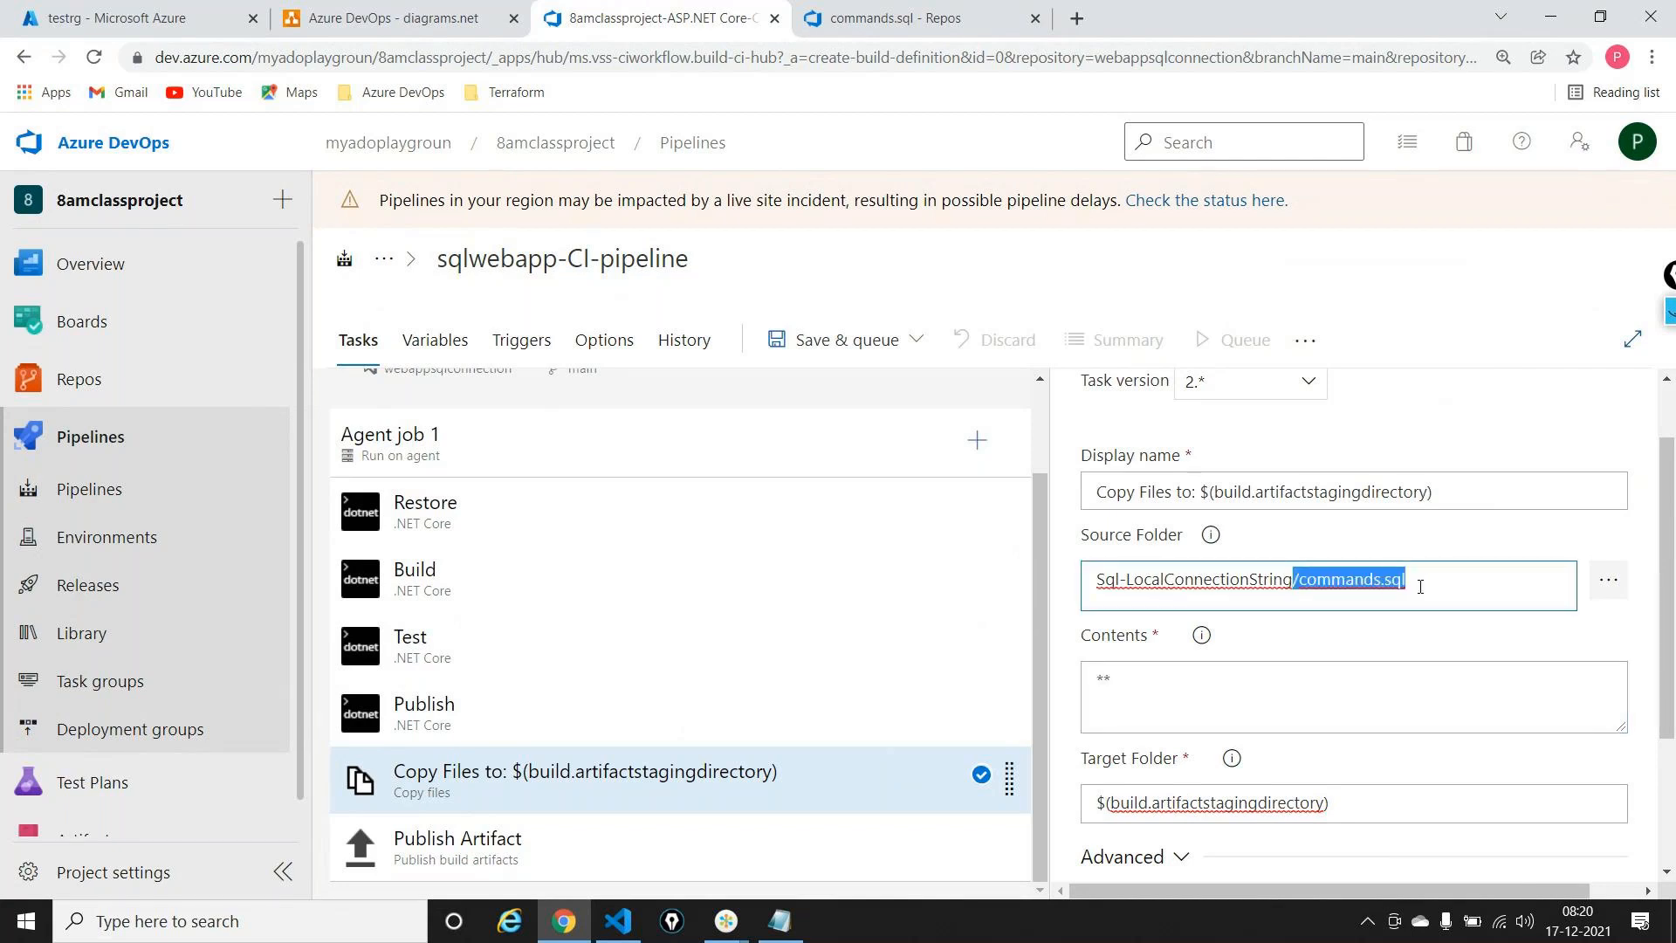
key("BackSpace")
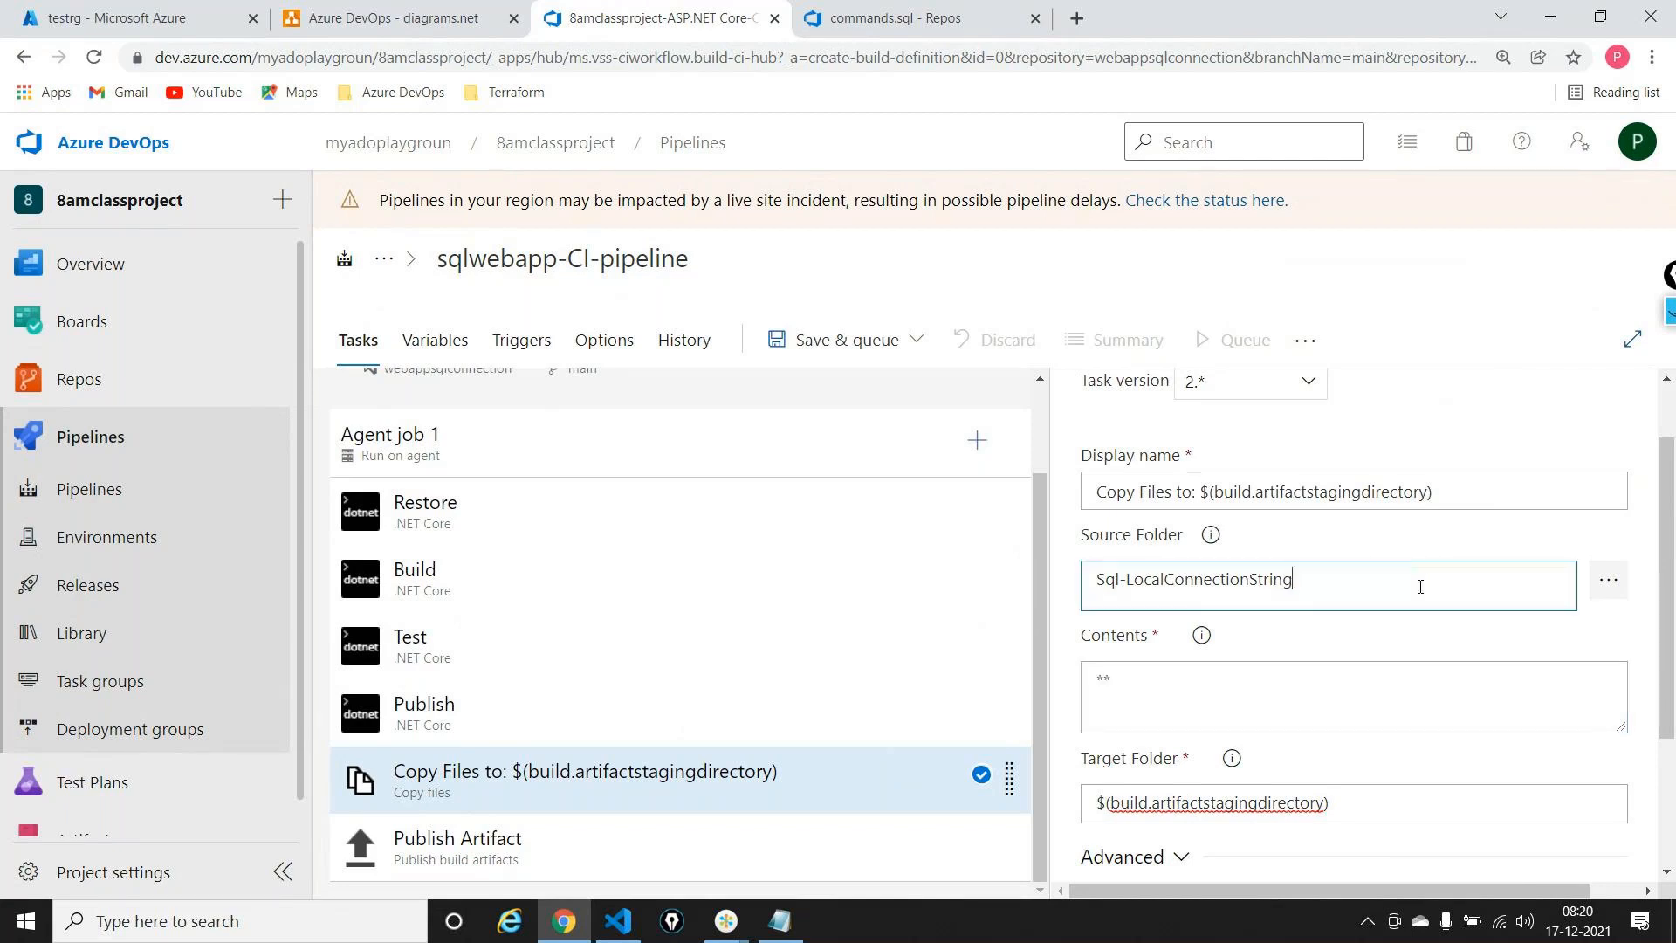
Step: Replace the Contents pattern '**' with commands.sql
left_click(1180, 670)
key("BackSpace")
type("Command")
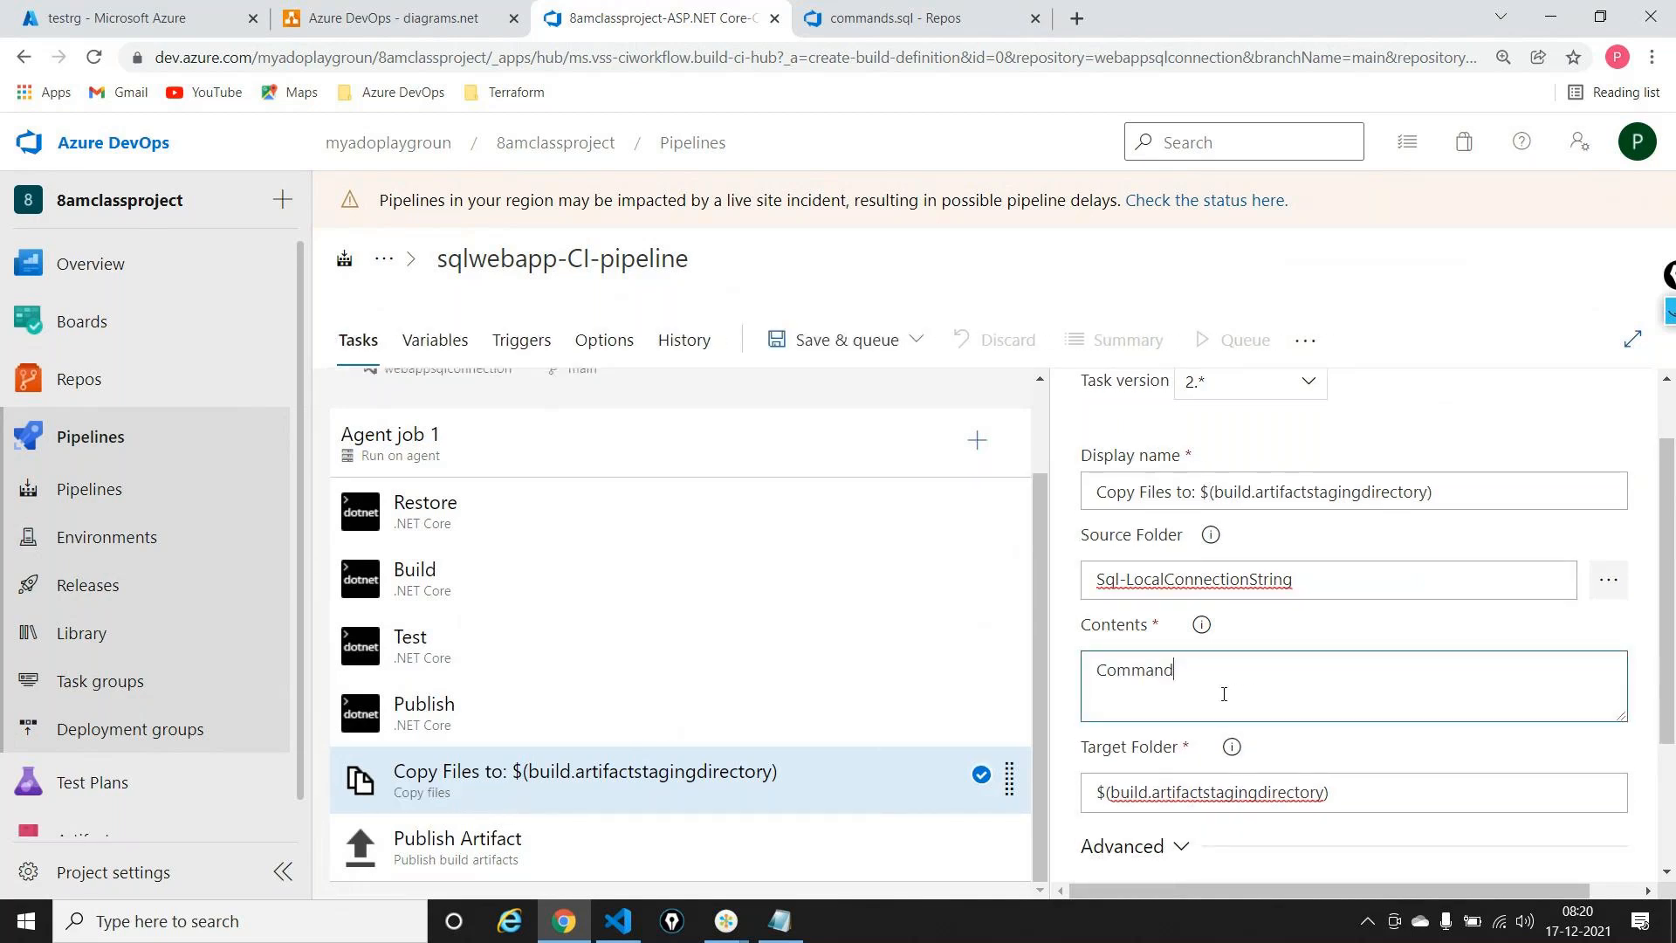
key("BackSpace")
key("BackSpace")
key("BackSpace")
key("BackSpace")
key("BackSpace")
key("BackSpace")
key("BackSpace")
type("commands.sql")
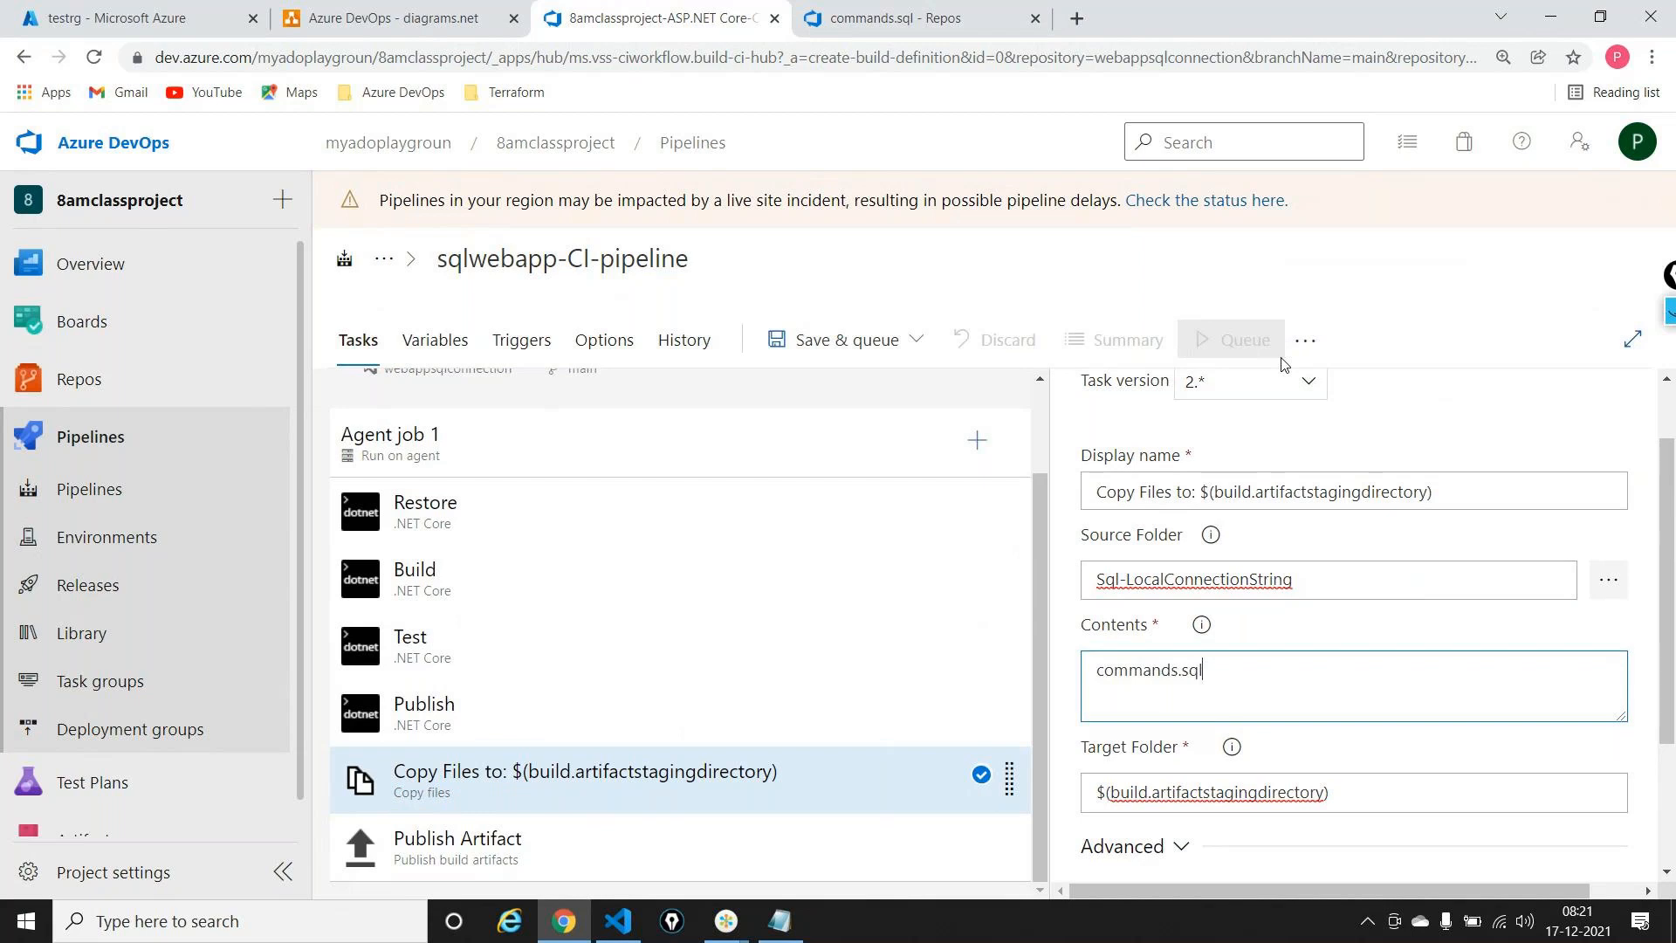
Step: Save and queue the pipeline on windows-latest, open the Agent job 1 logs, then view commands.sql
left_click(789, 352)
left_click(798, 388)
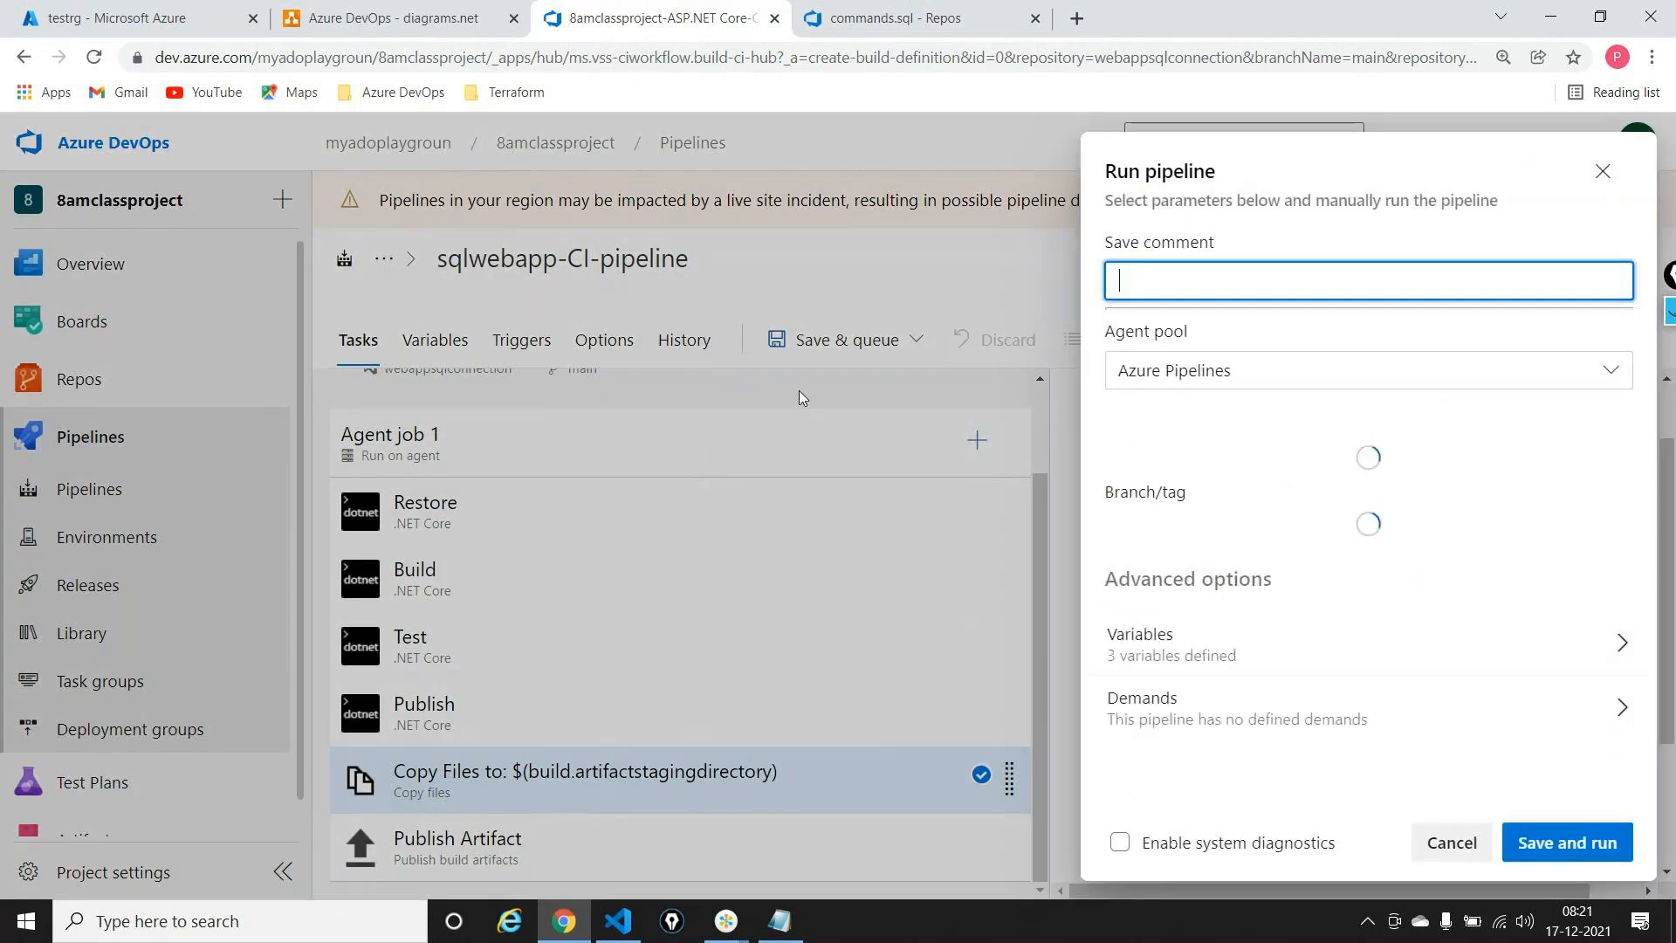
left_click(1566, 843)
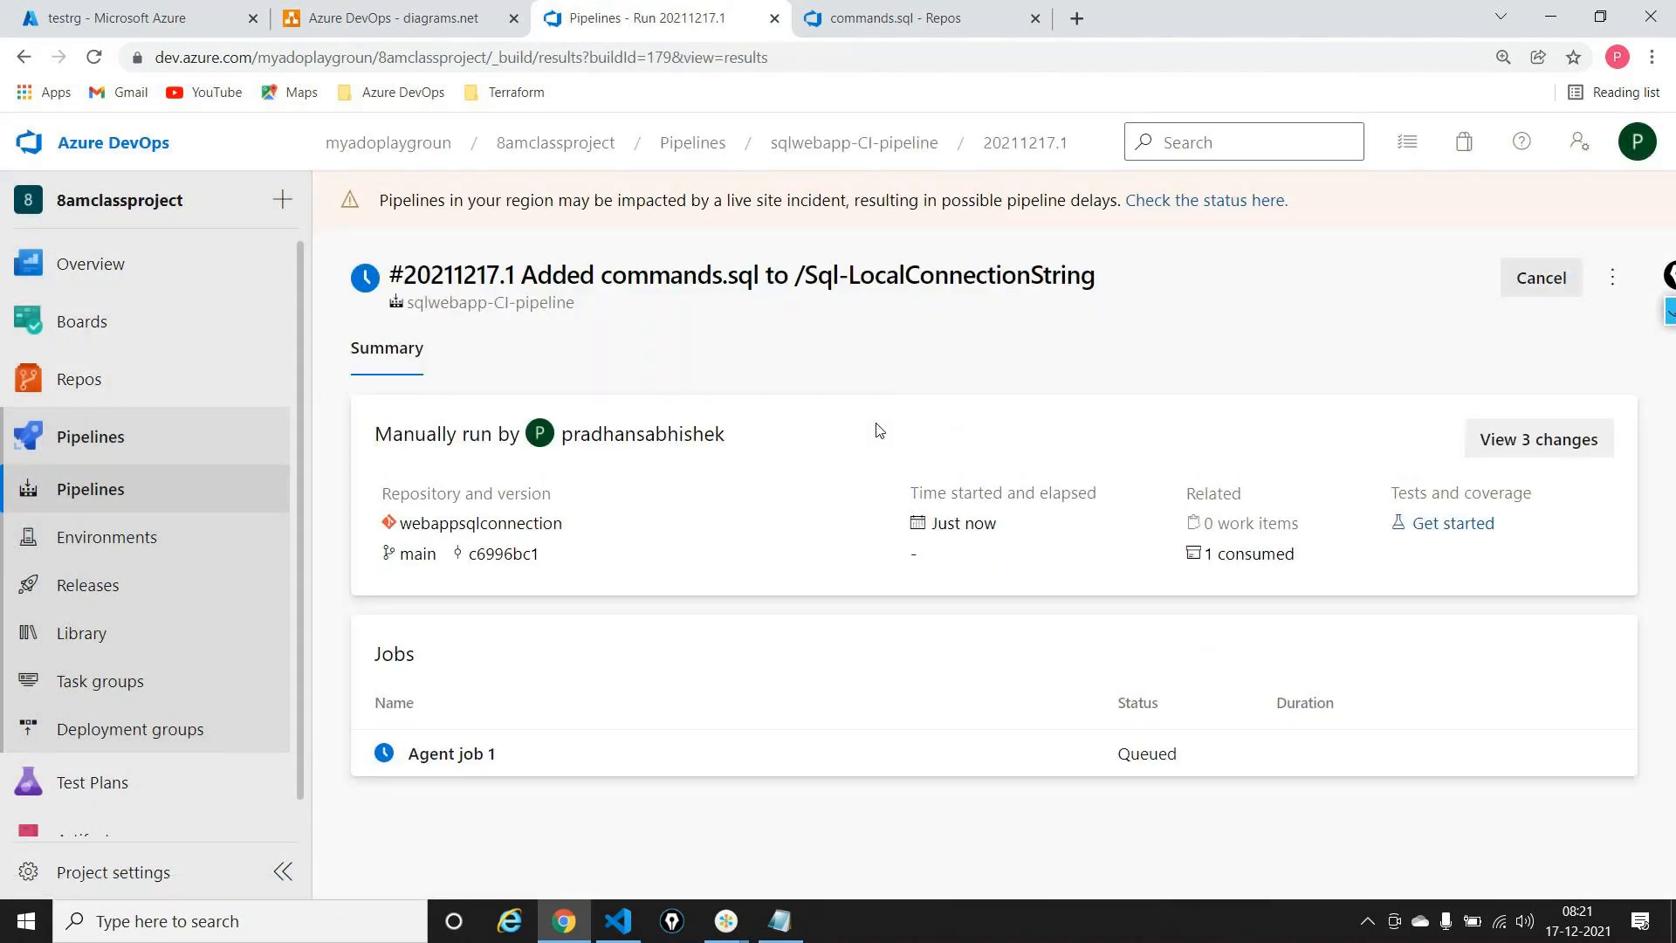
left_click(443, 755)
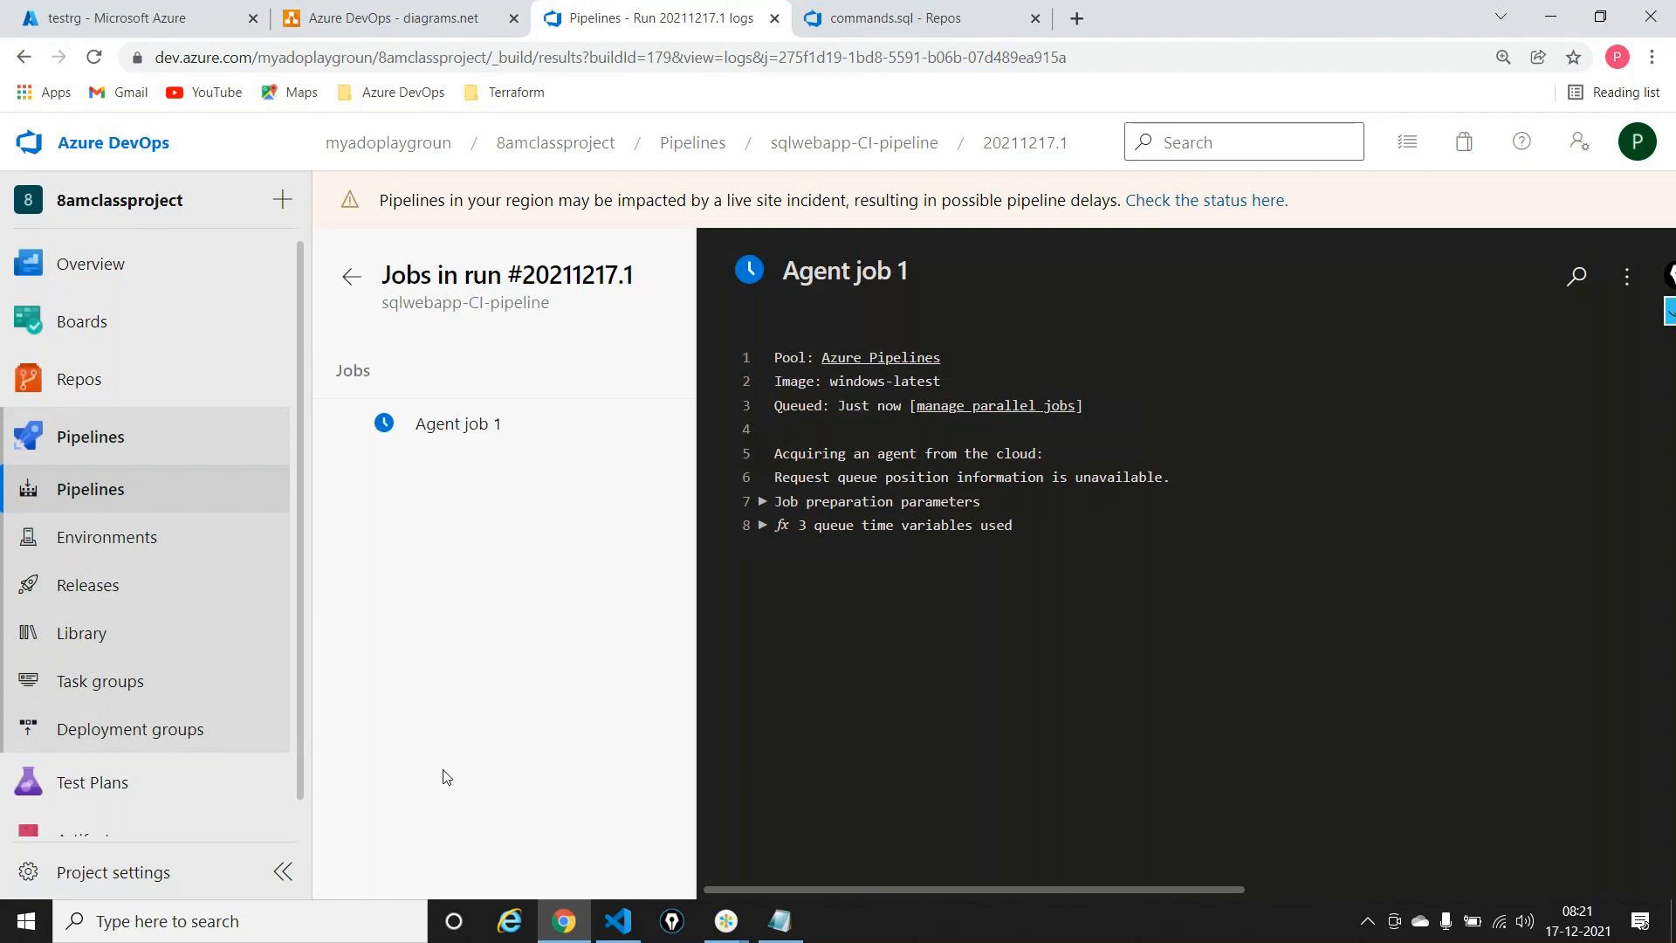
left_click(898, 13)
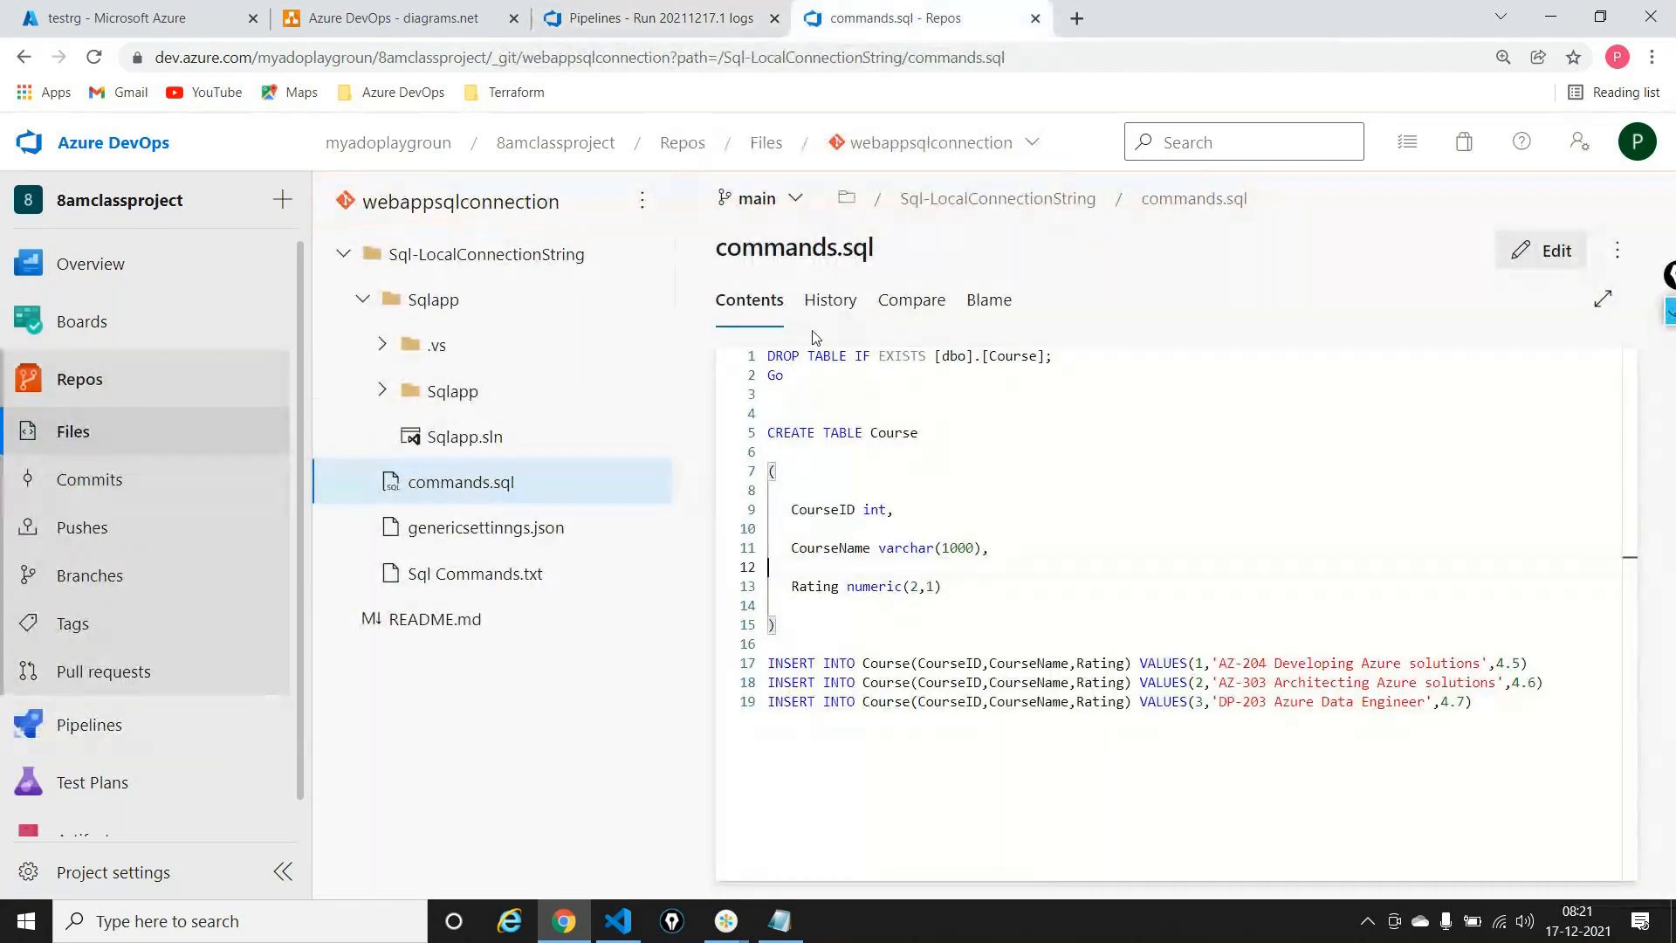
Step: Look over the commands.sql script, then go back to the run 20211217.1 logs
left_click_drag(1472, 703, 761, 354)
left_click(1056, 582)
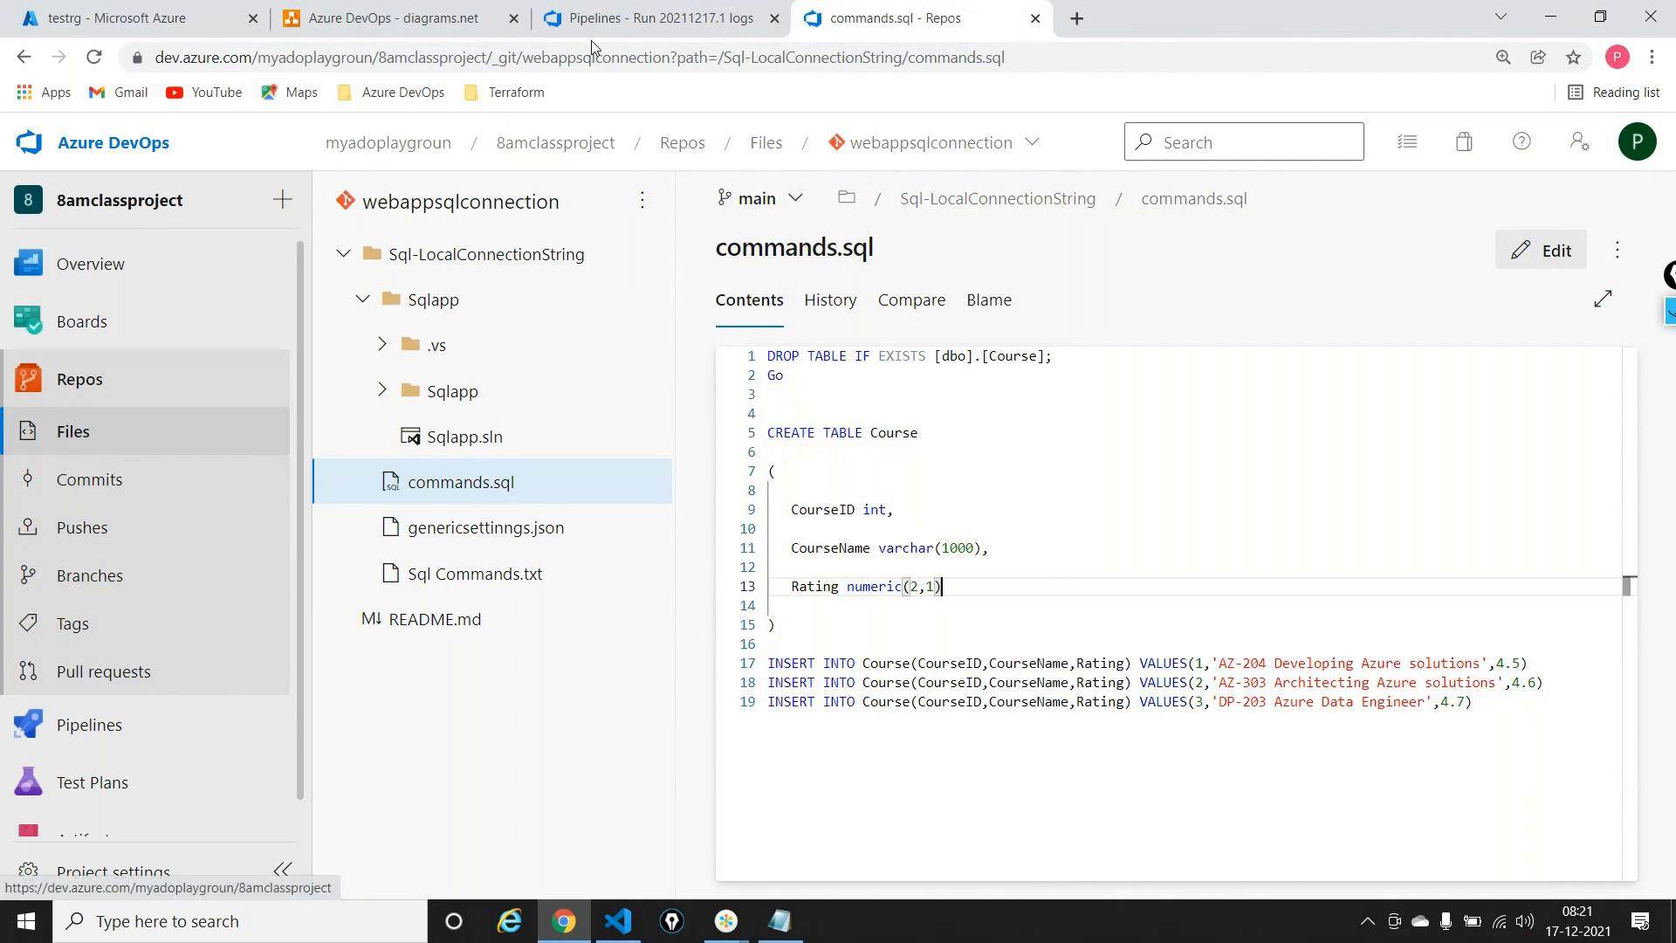
left_click(602, 13)
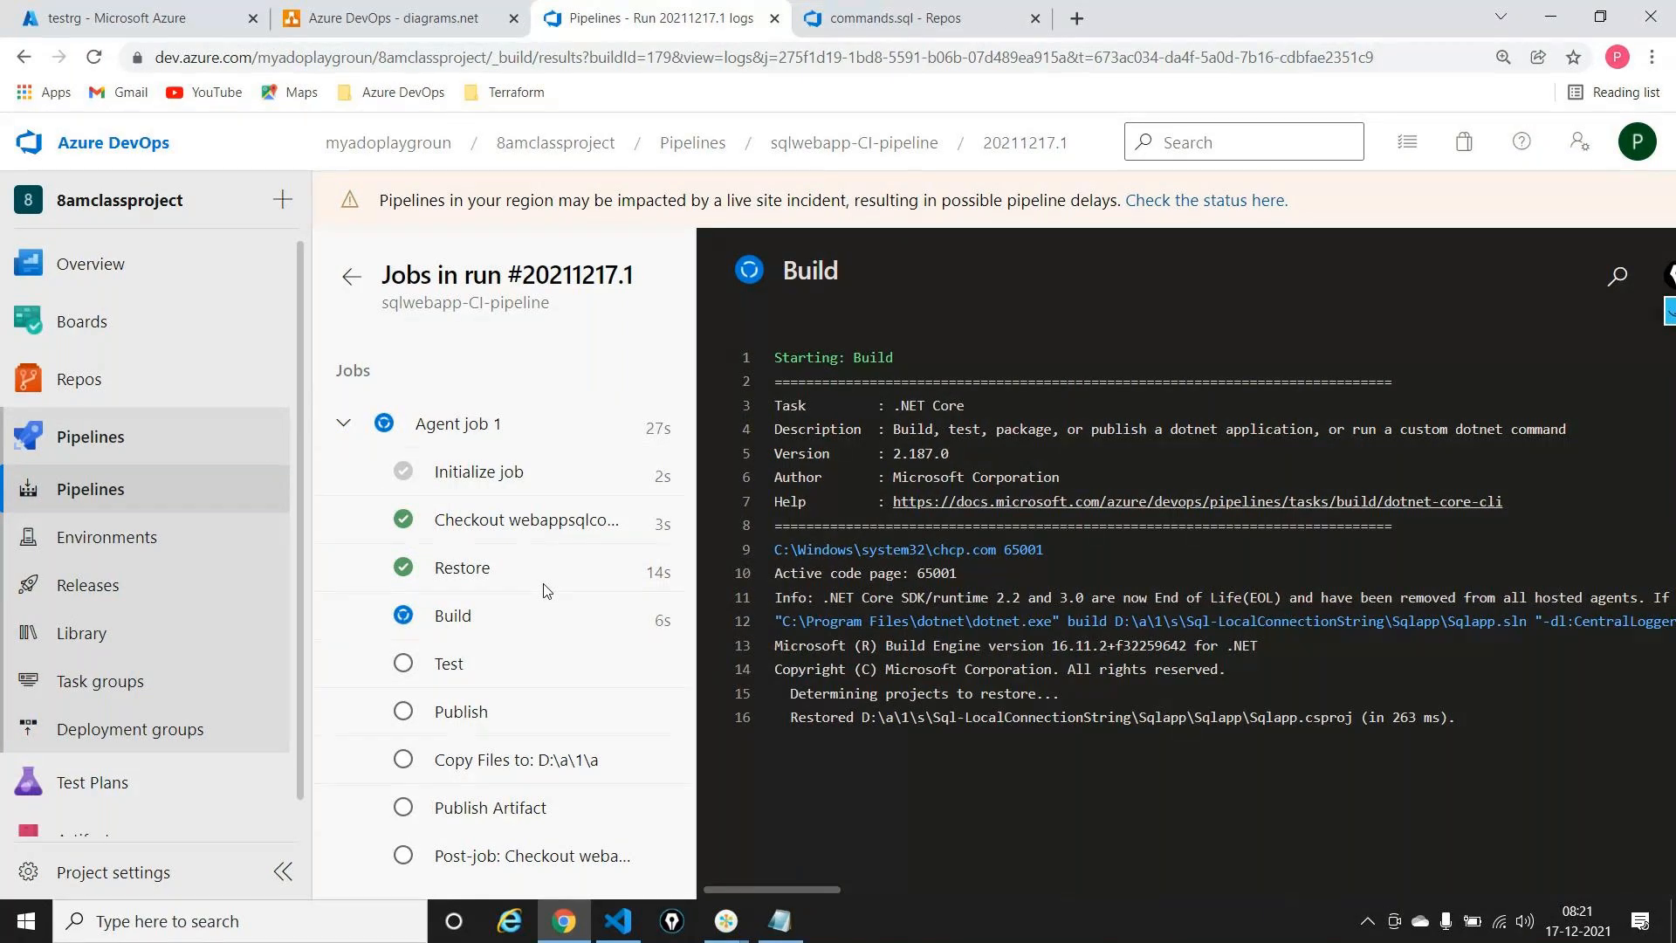
Step: Return to Chrome and follow the Agent job 1 logs as the run progresses
key("alt+Tab")
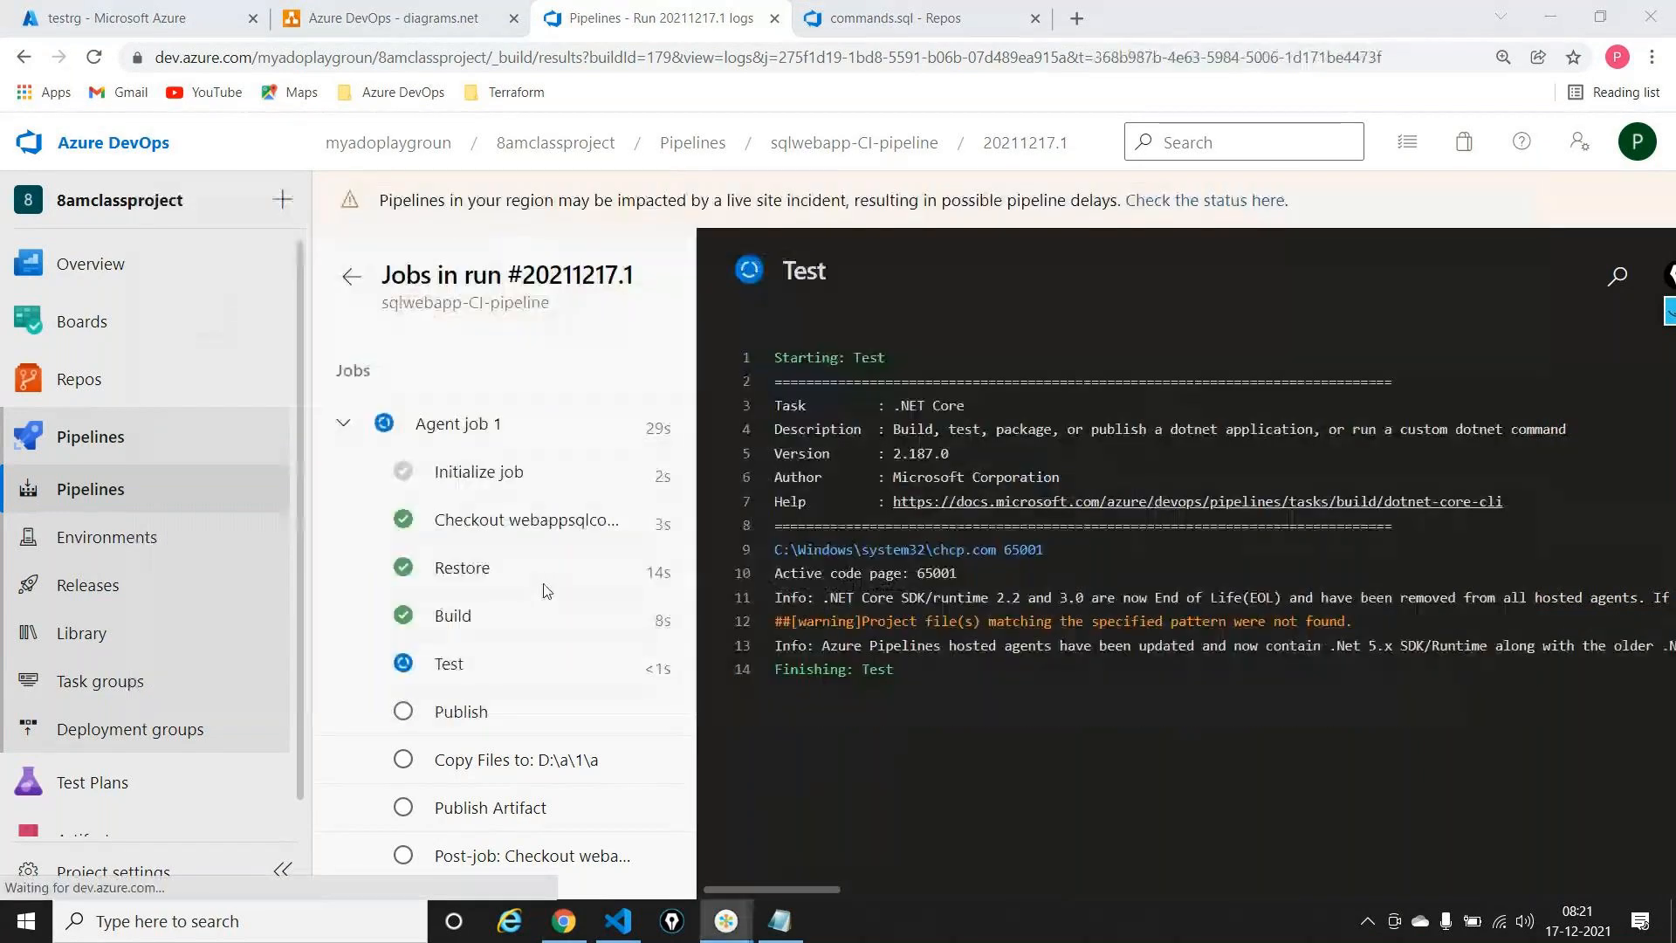
left_click(768, 406)
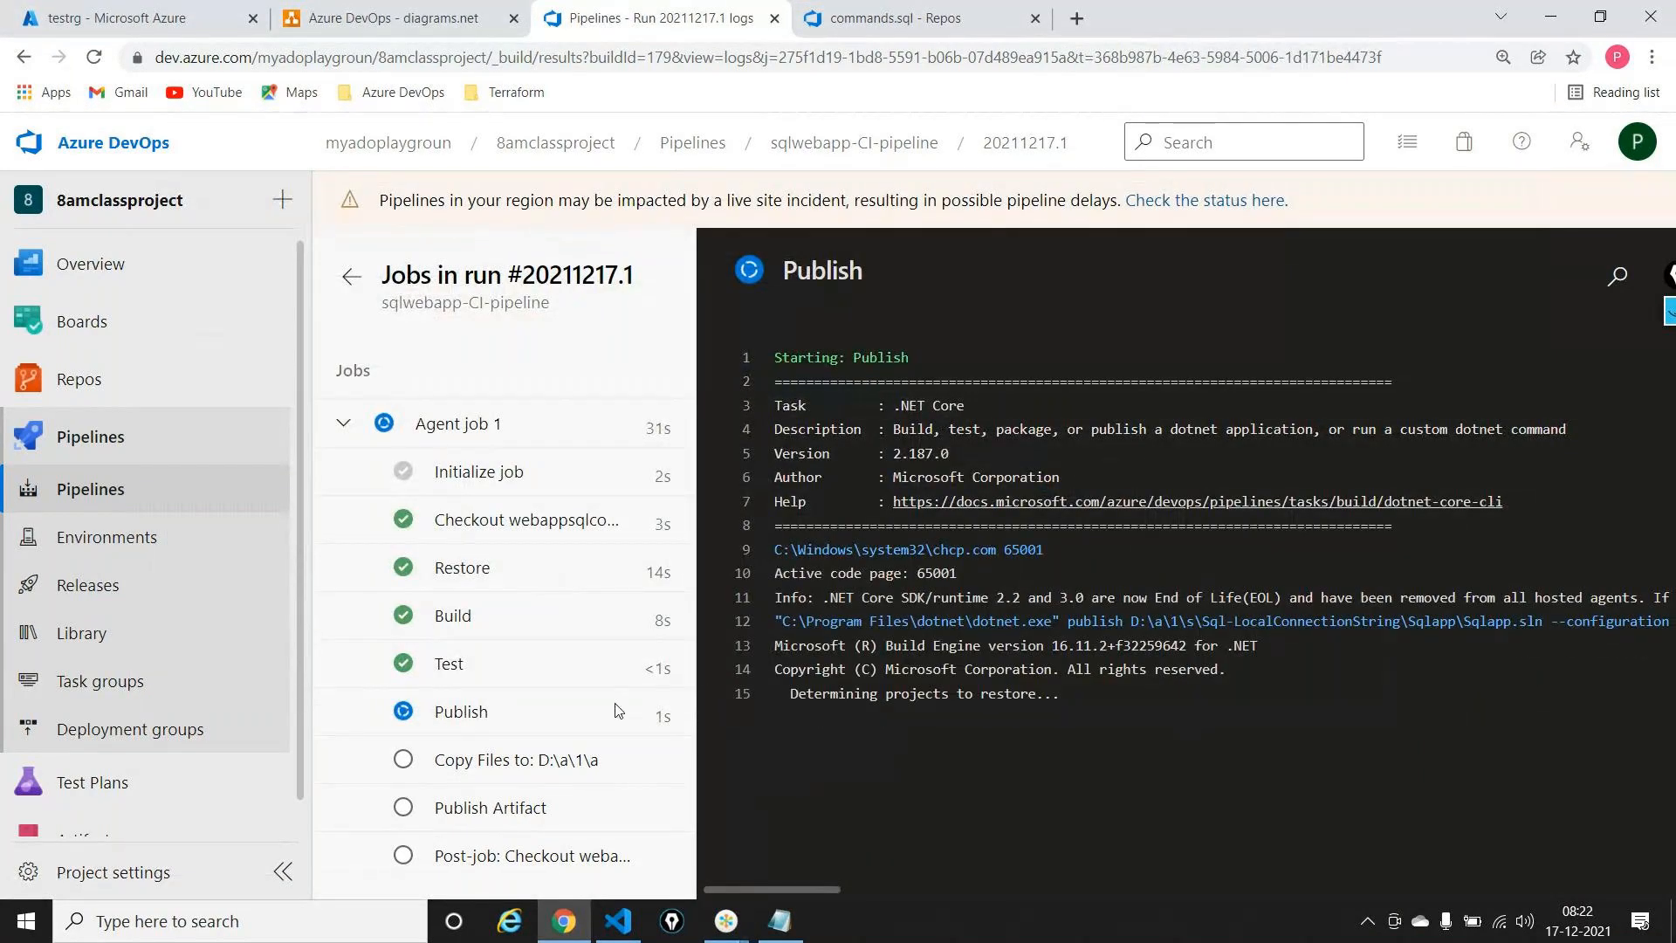
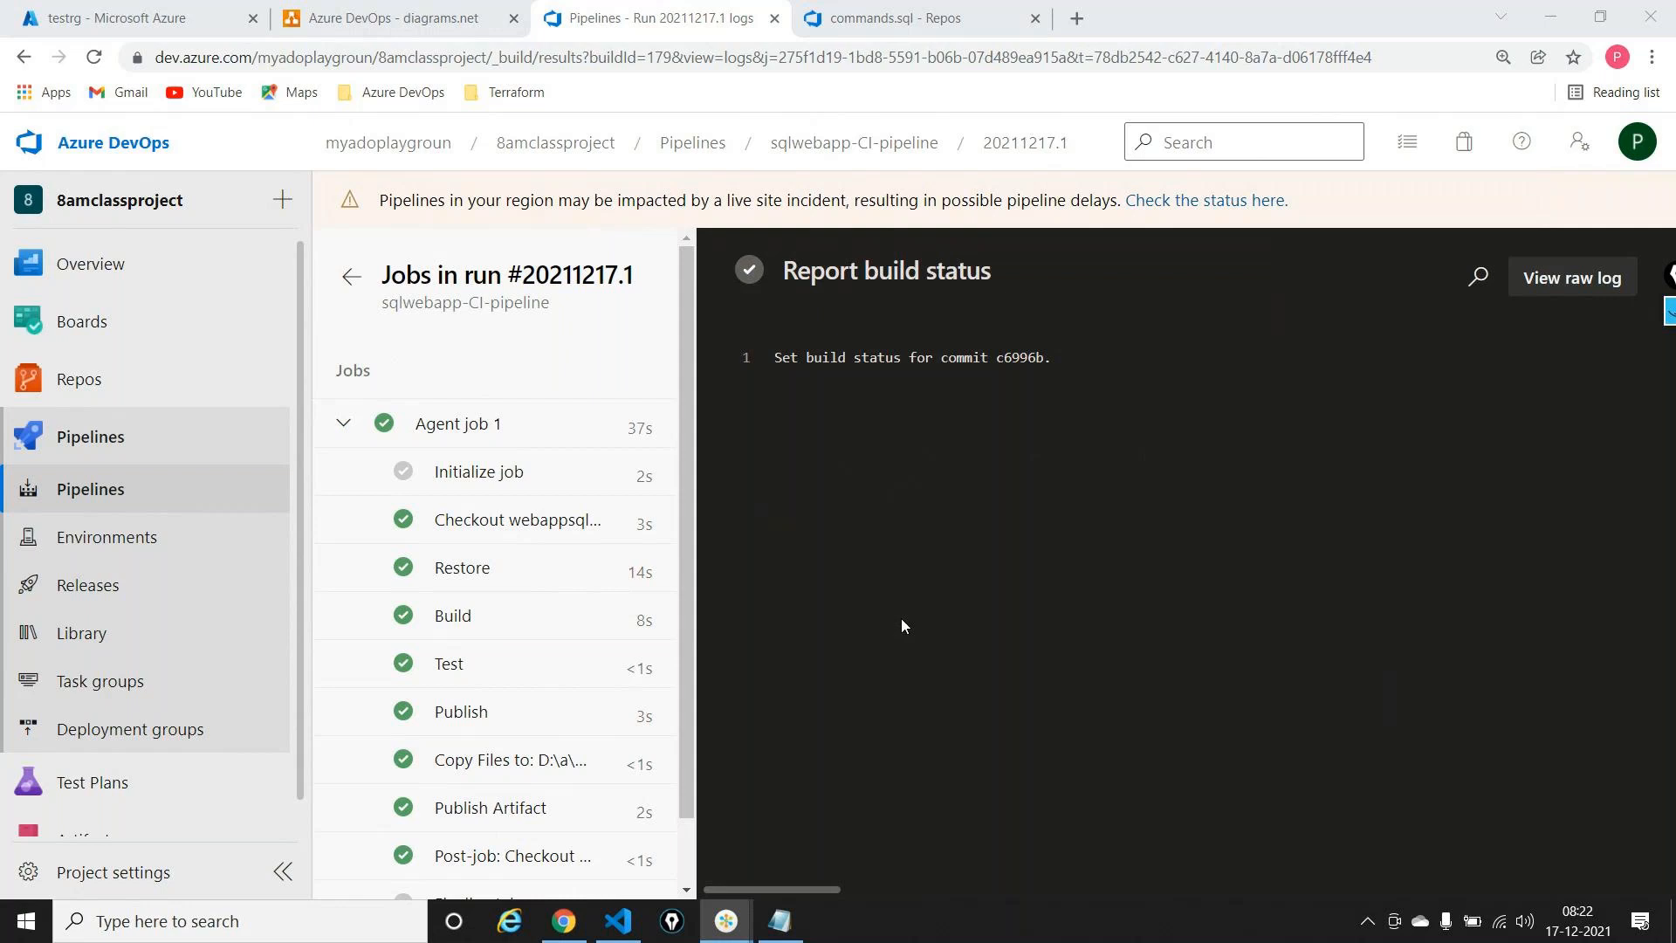
Step: Return to the succeeded run 20211217.1 summary, then go to the Azure portal home page
left_click(348, 295)
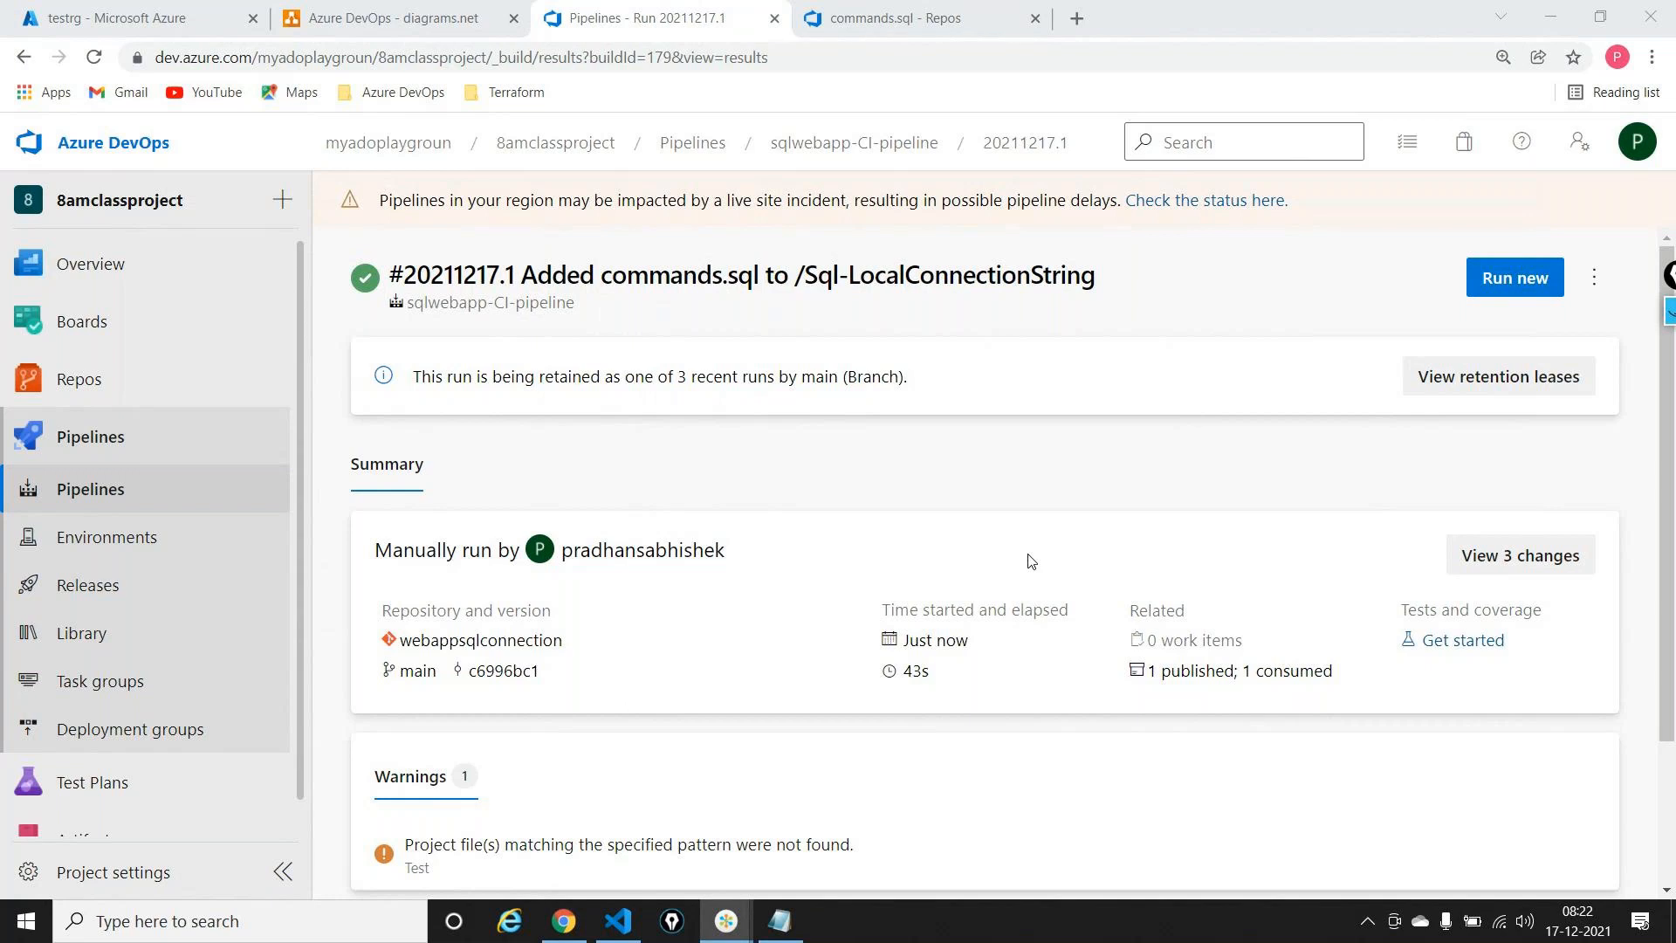
left_click(1028, 555)
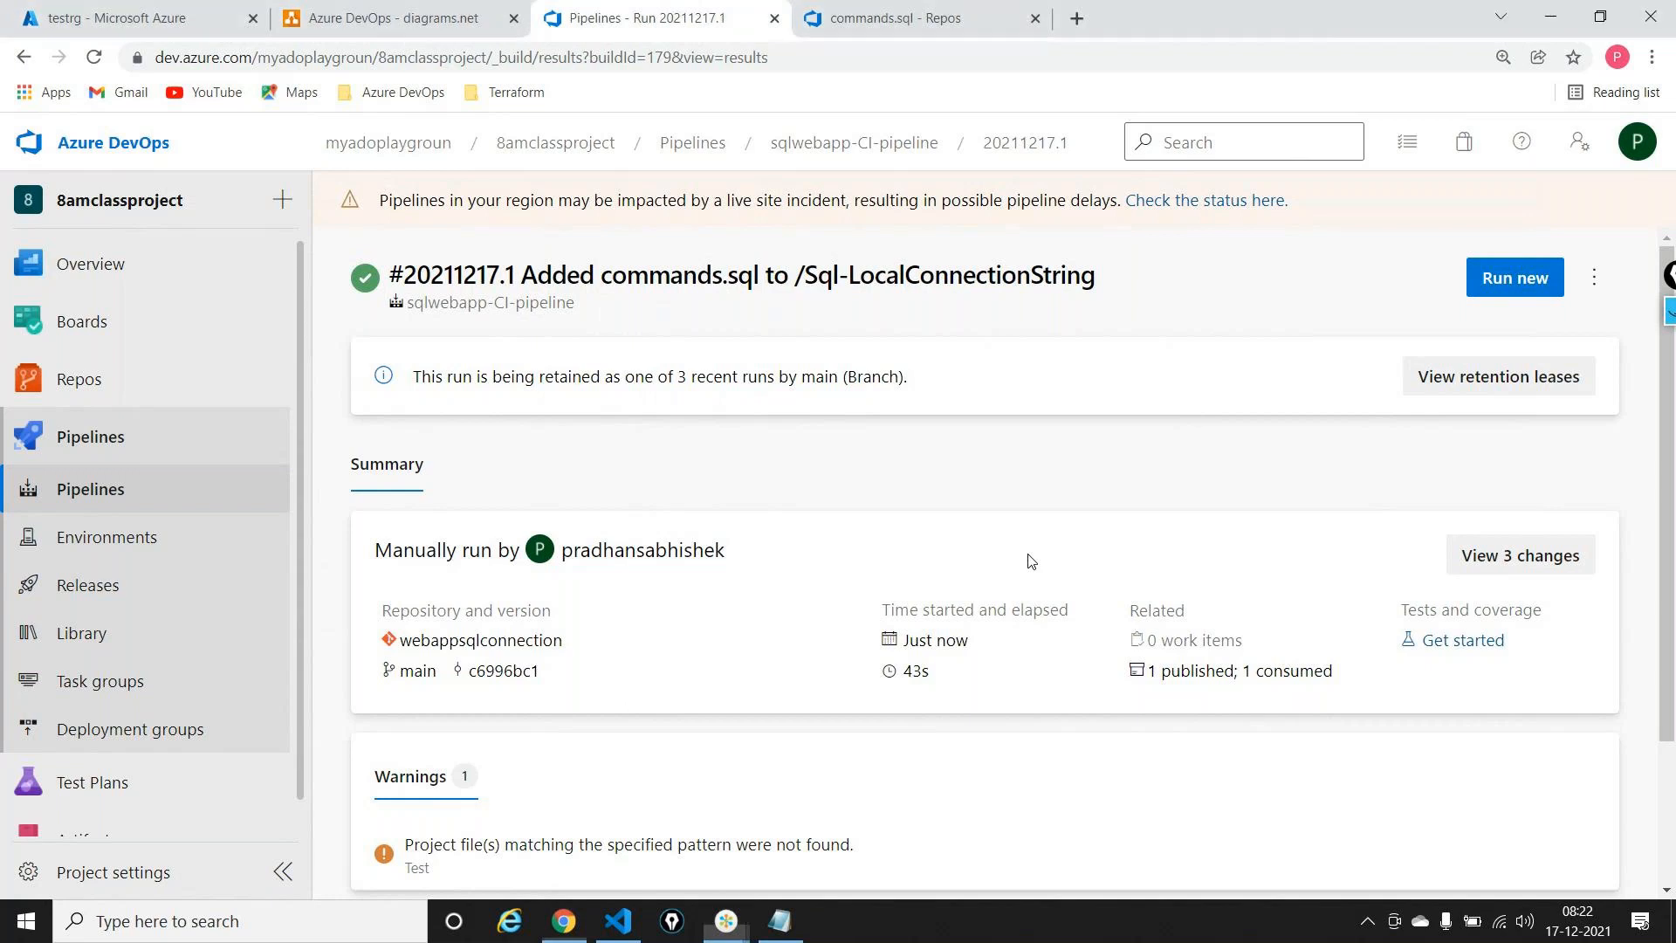
left_click(136, 19)
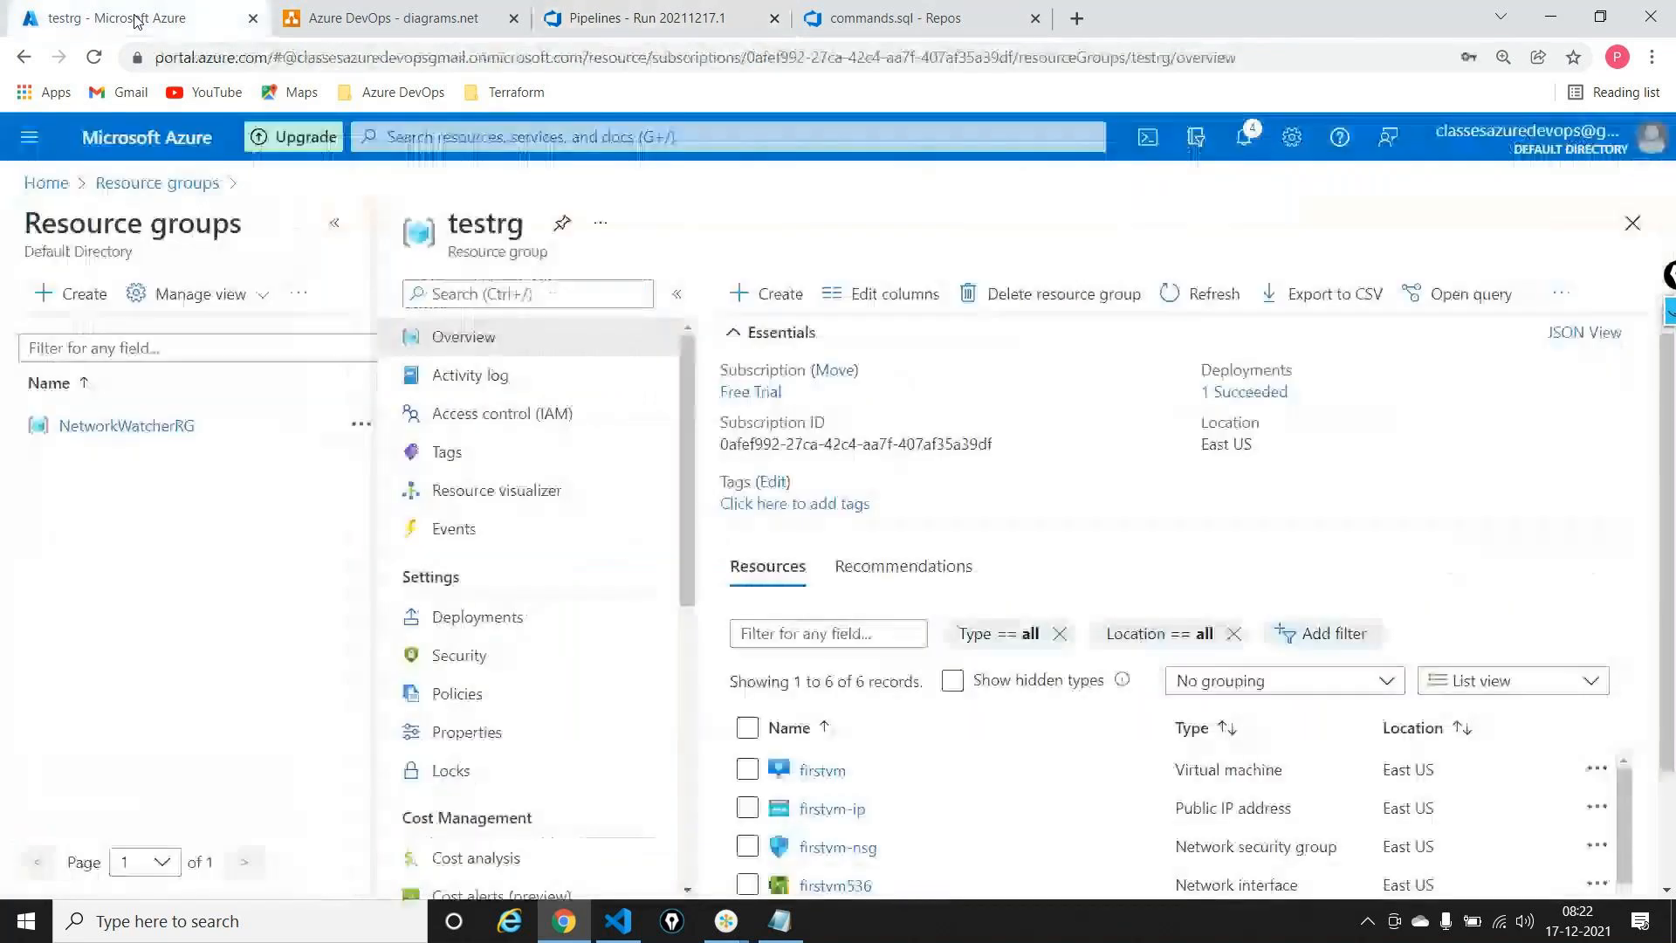
left_click(73, 194)
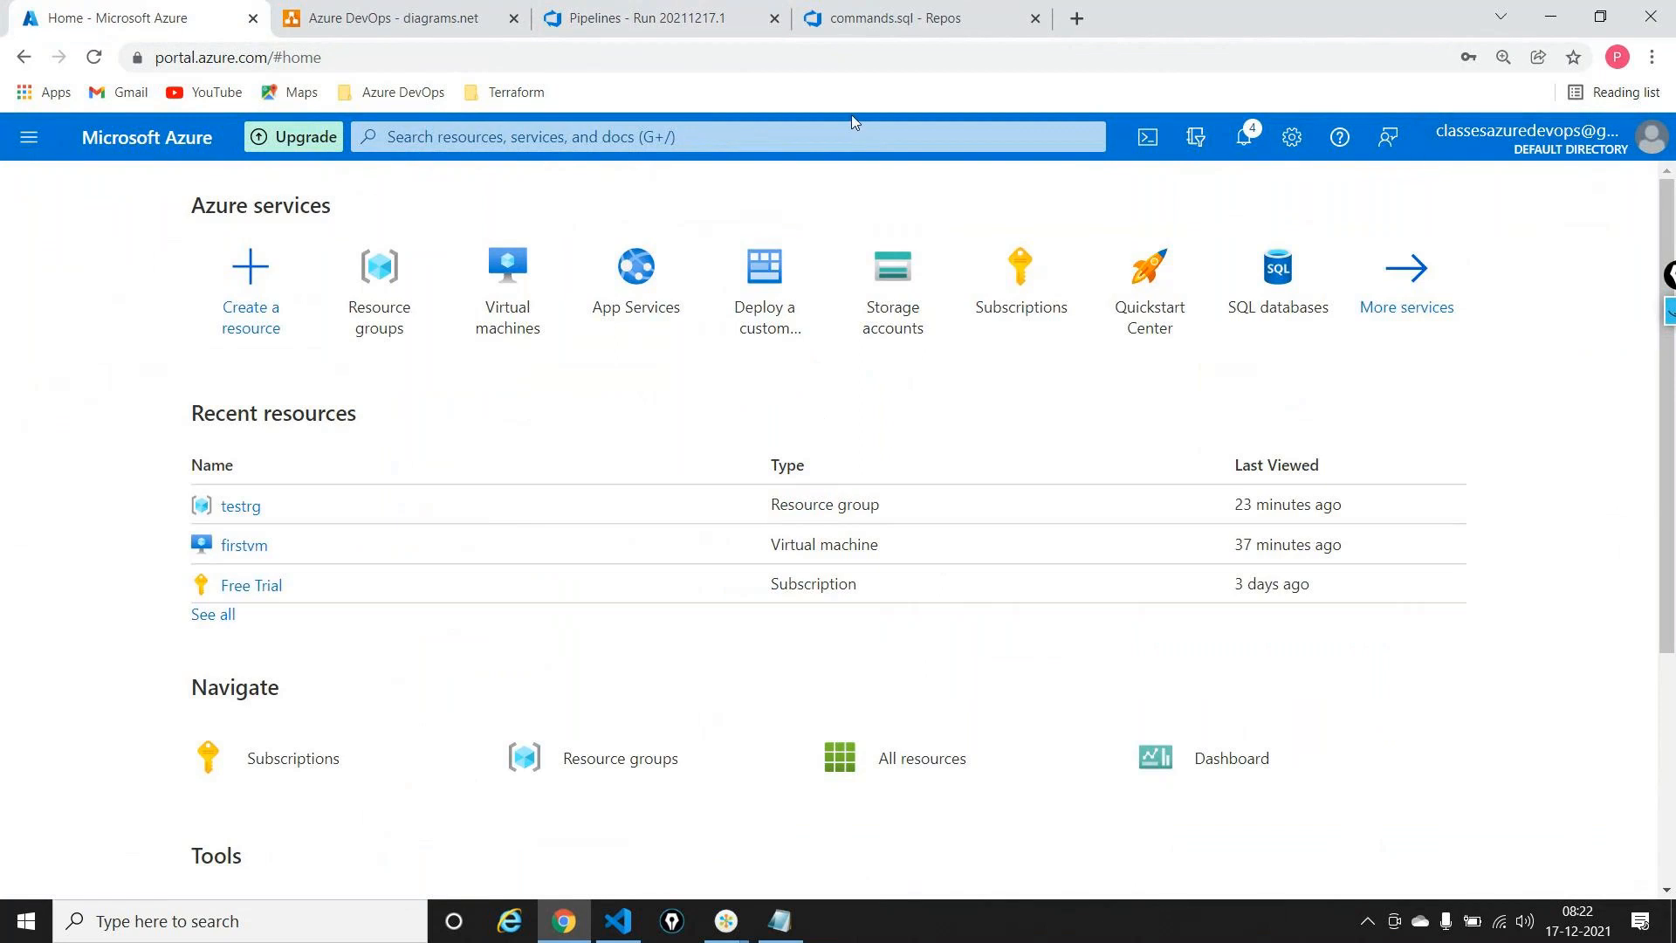
left_click(653, 22)
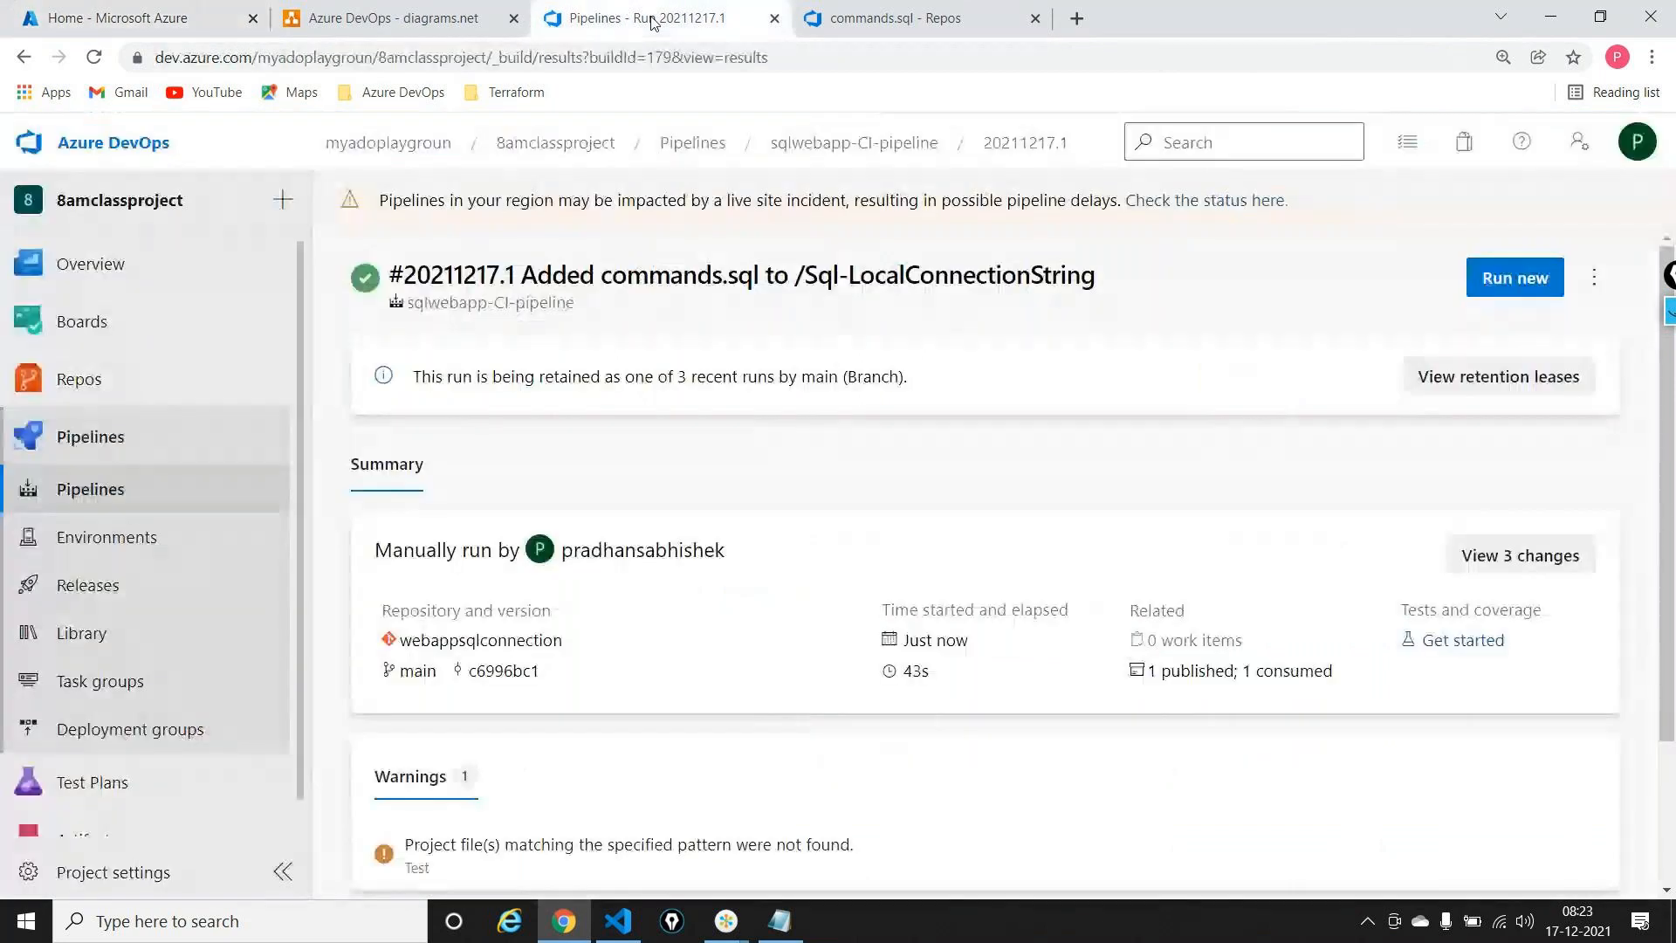
scroll(924, 661, "down", 2)
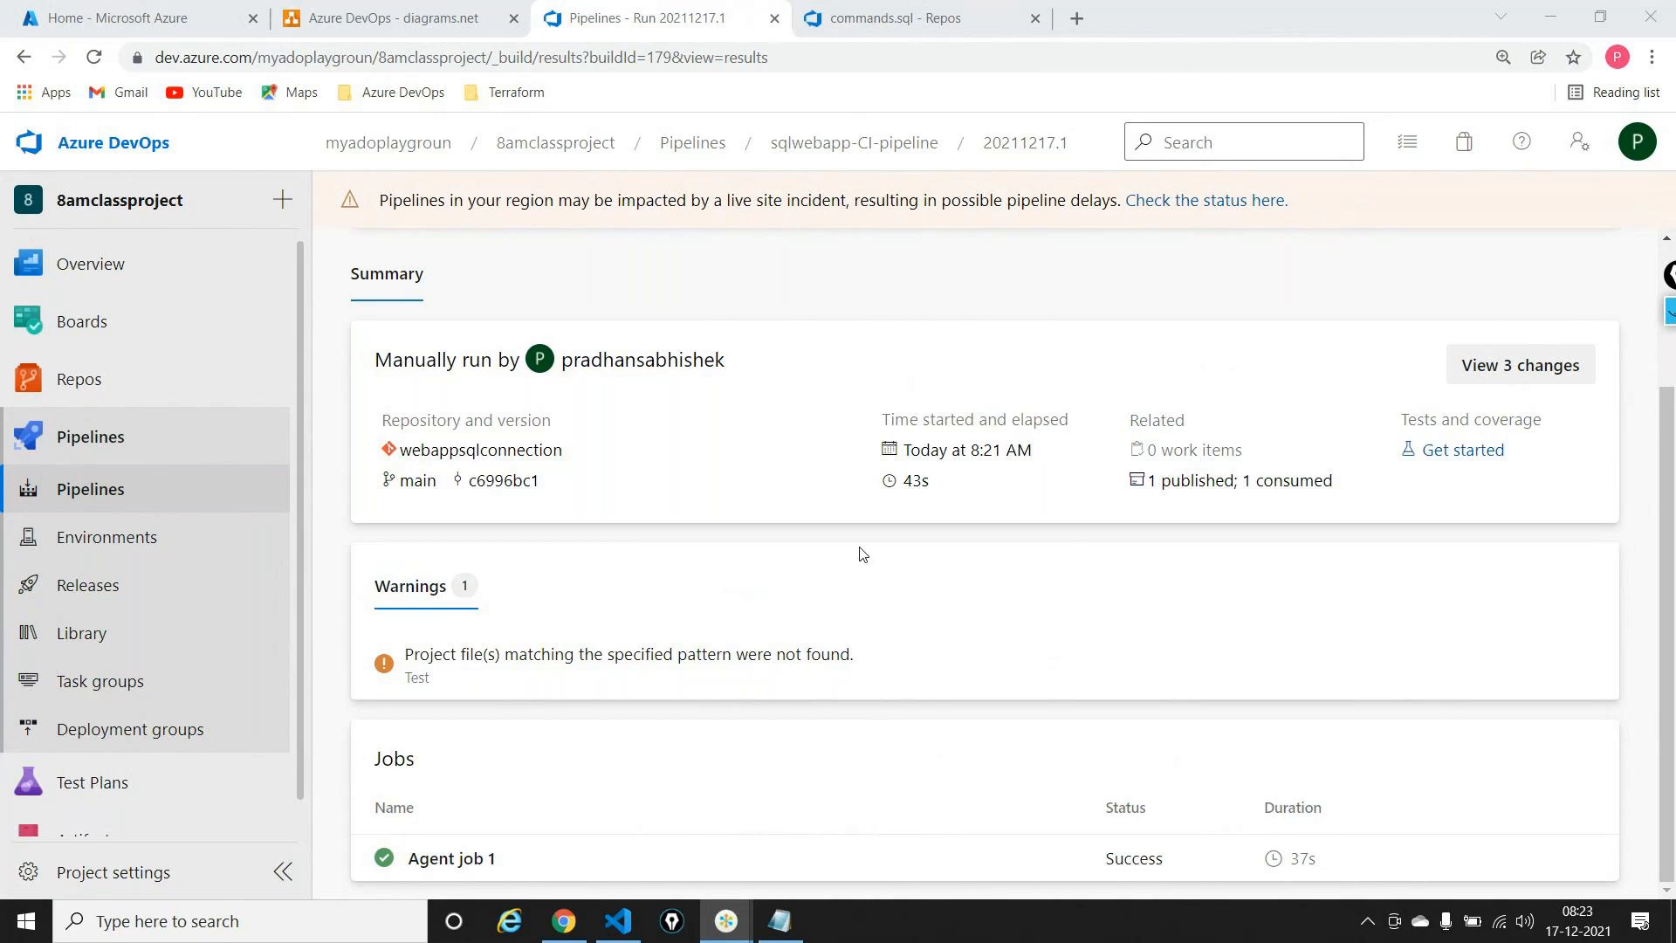
key("alt+Tab")
left_click(1146, 485)
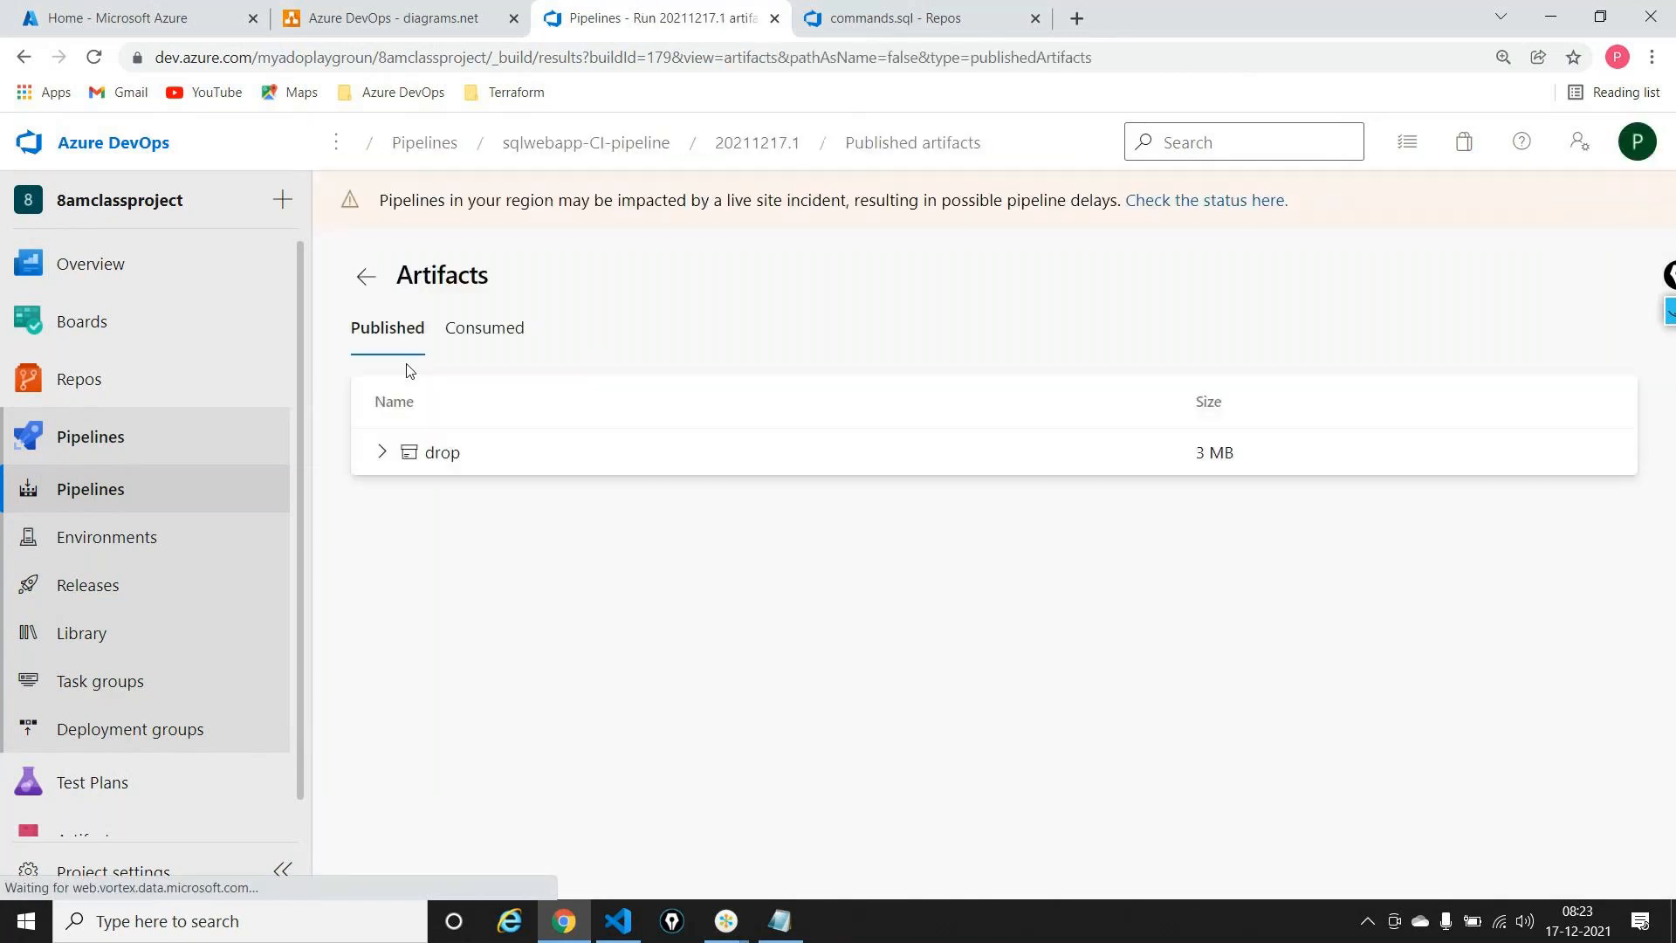
left_click(415, 463)
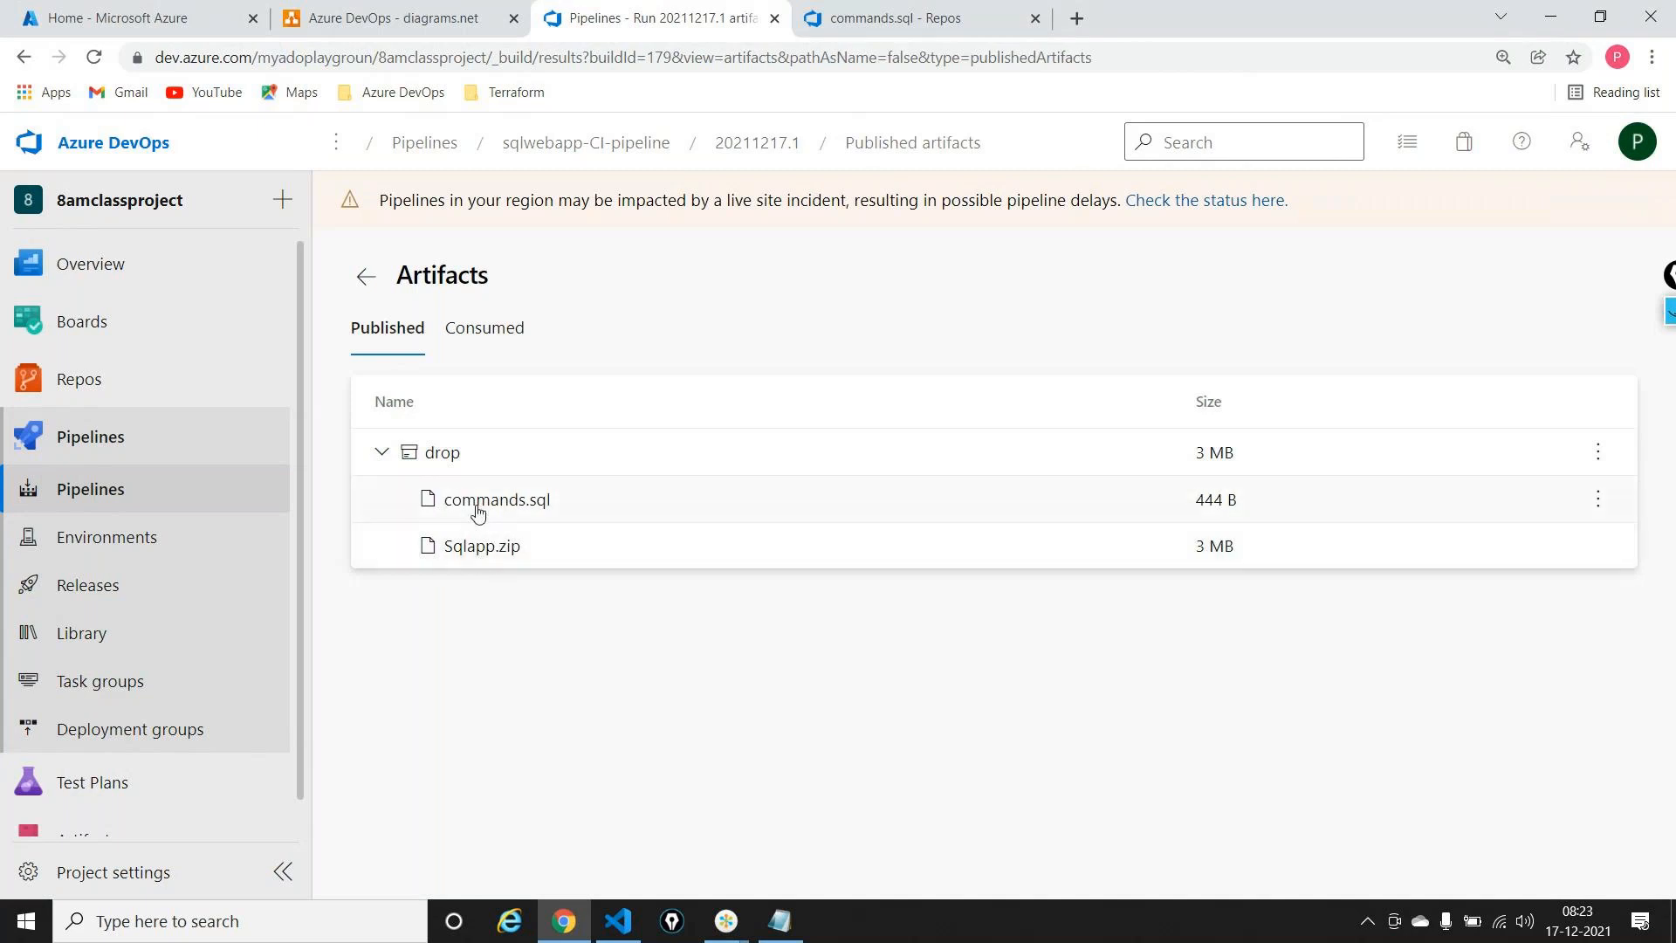
left_click(358, 291)
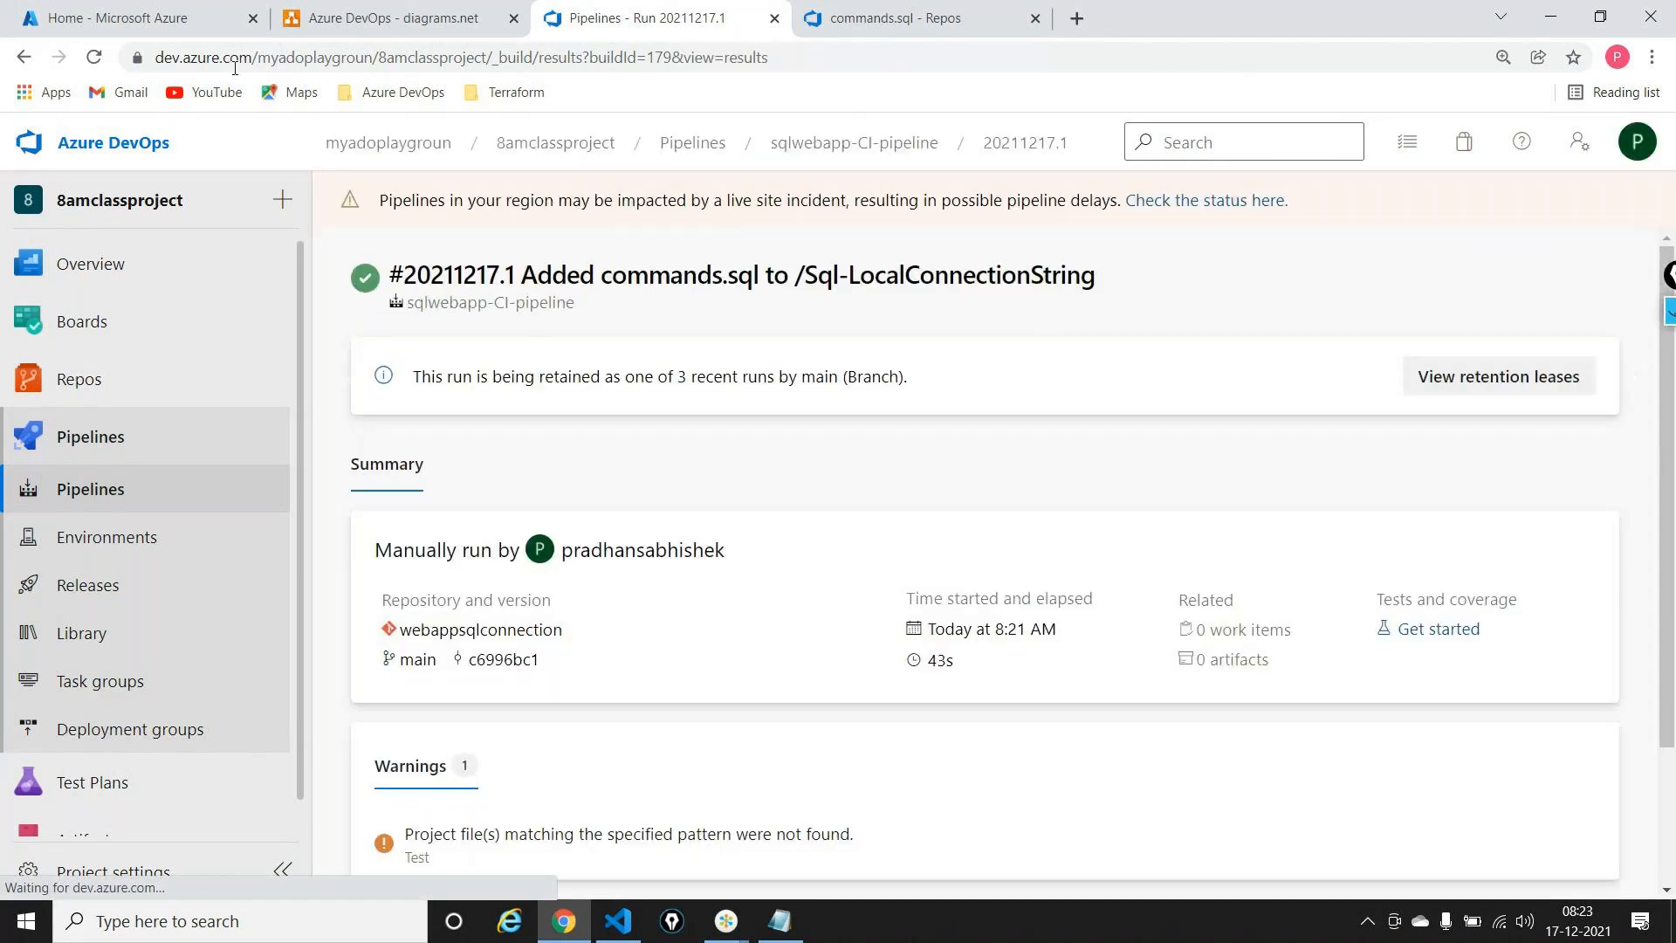
left_click(218, 20)
Step: Create resource group devrg in (US) Central US and open it
left_click(358, 302)
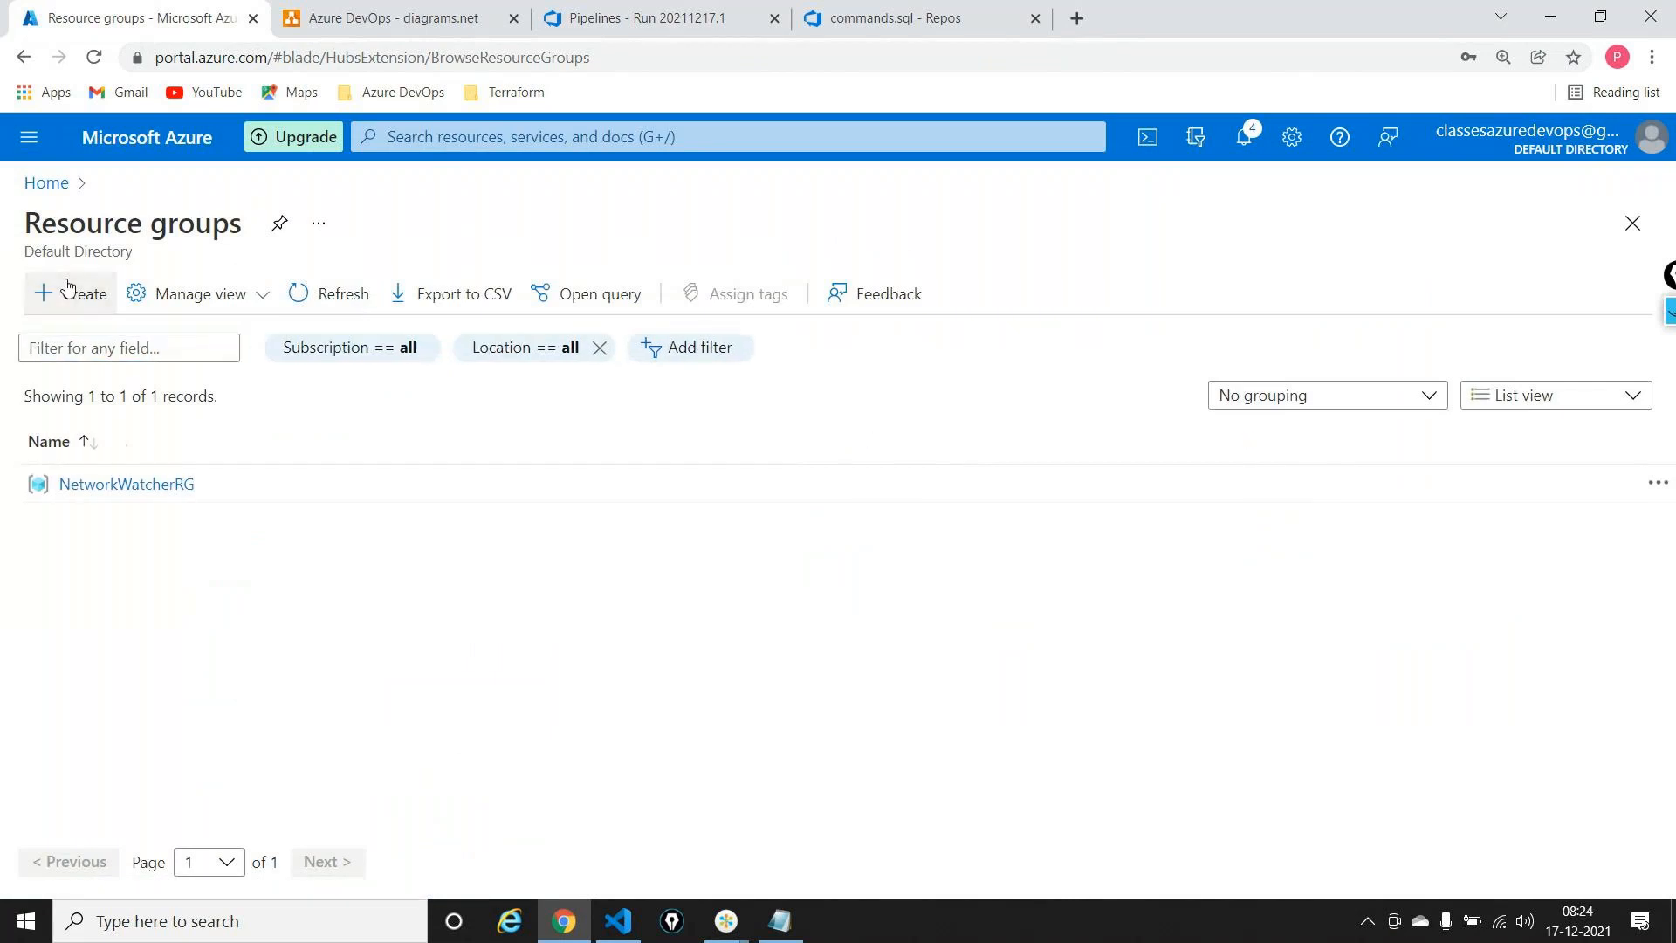
left_click(67, 289)
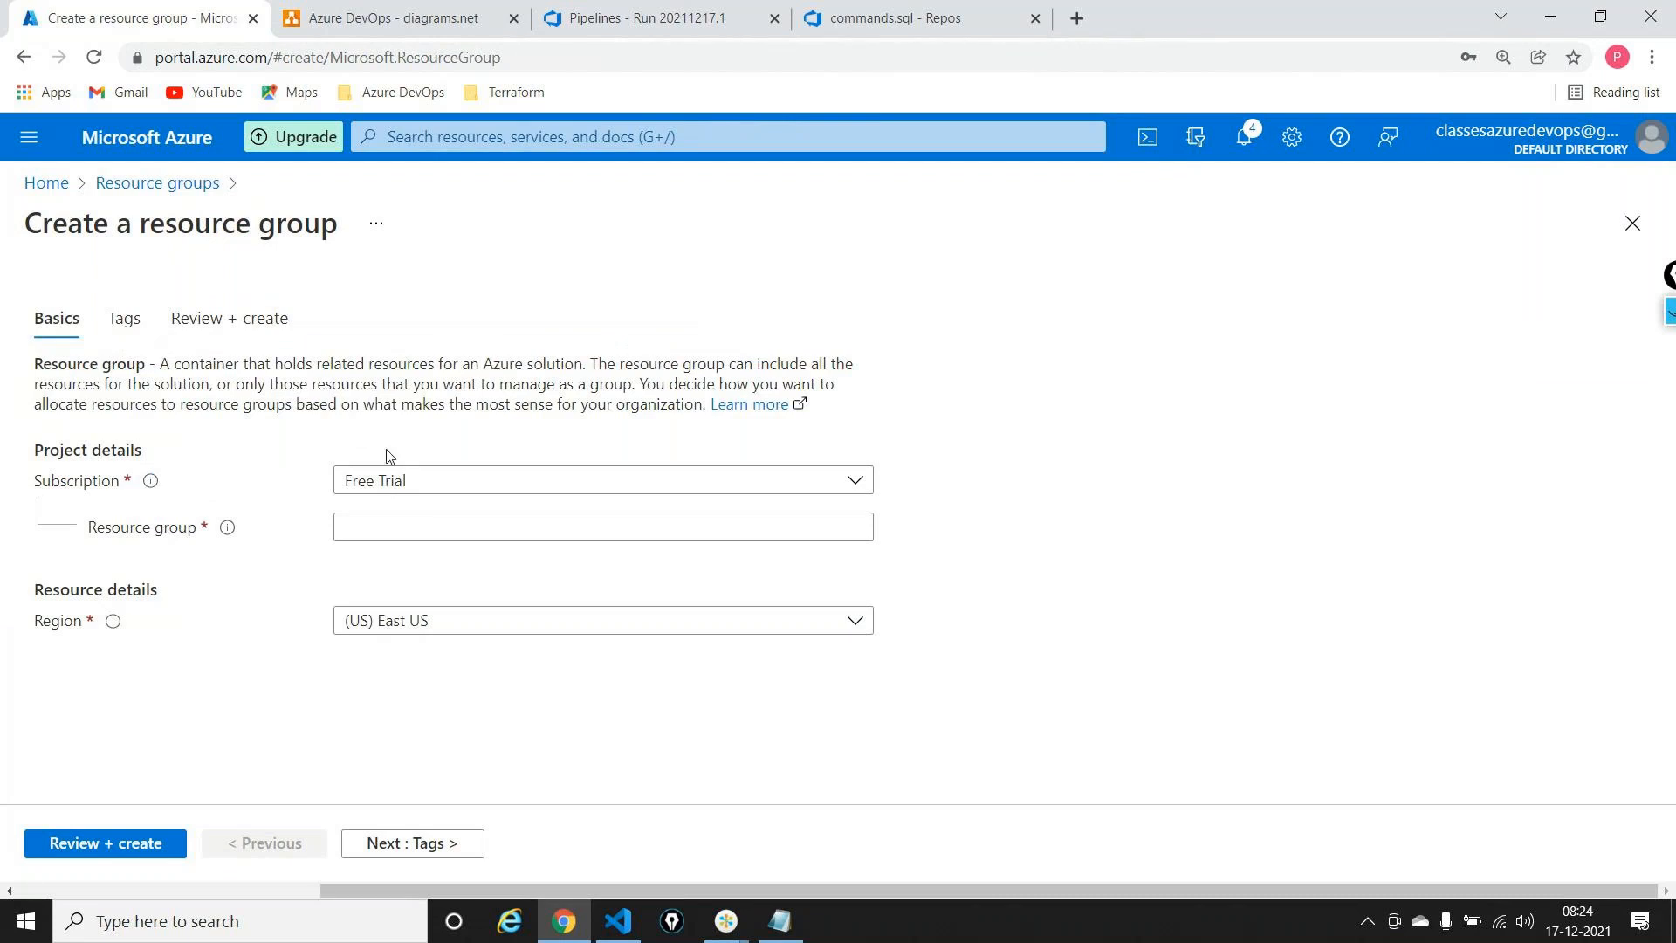
left_click(457, 526)
type("devrg")
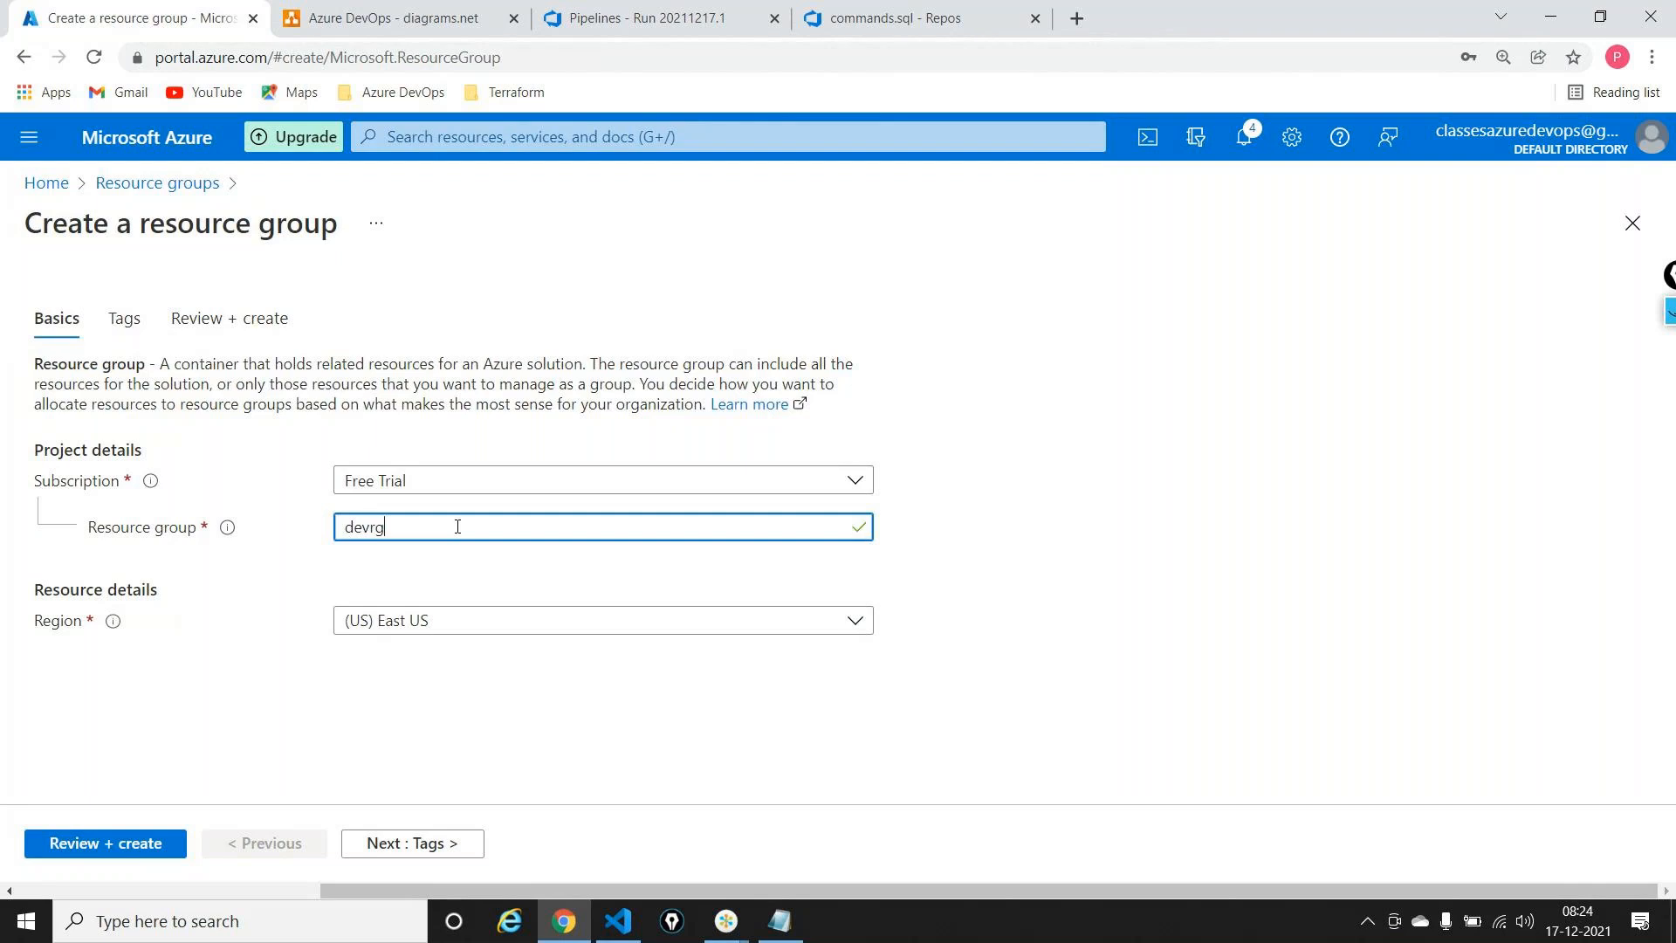
left_click(446, 631)
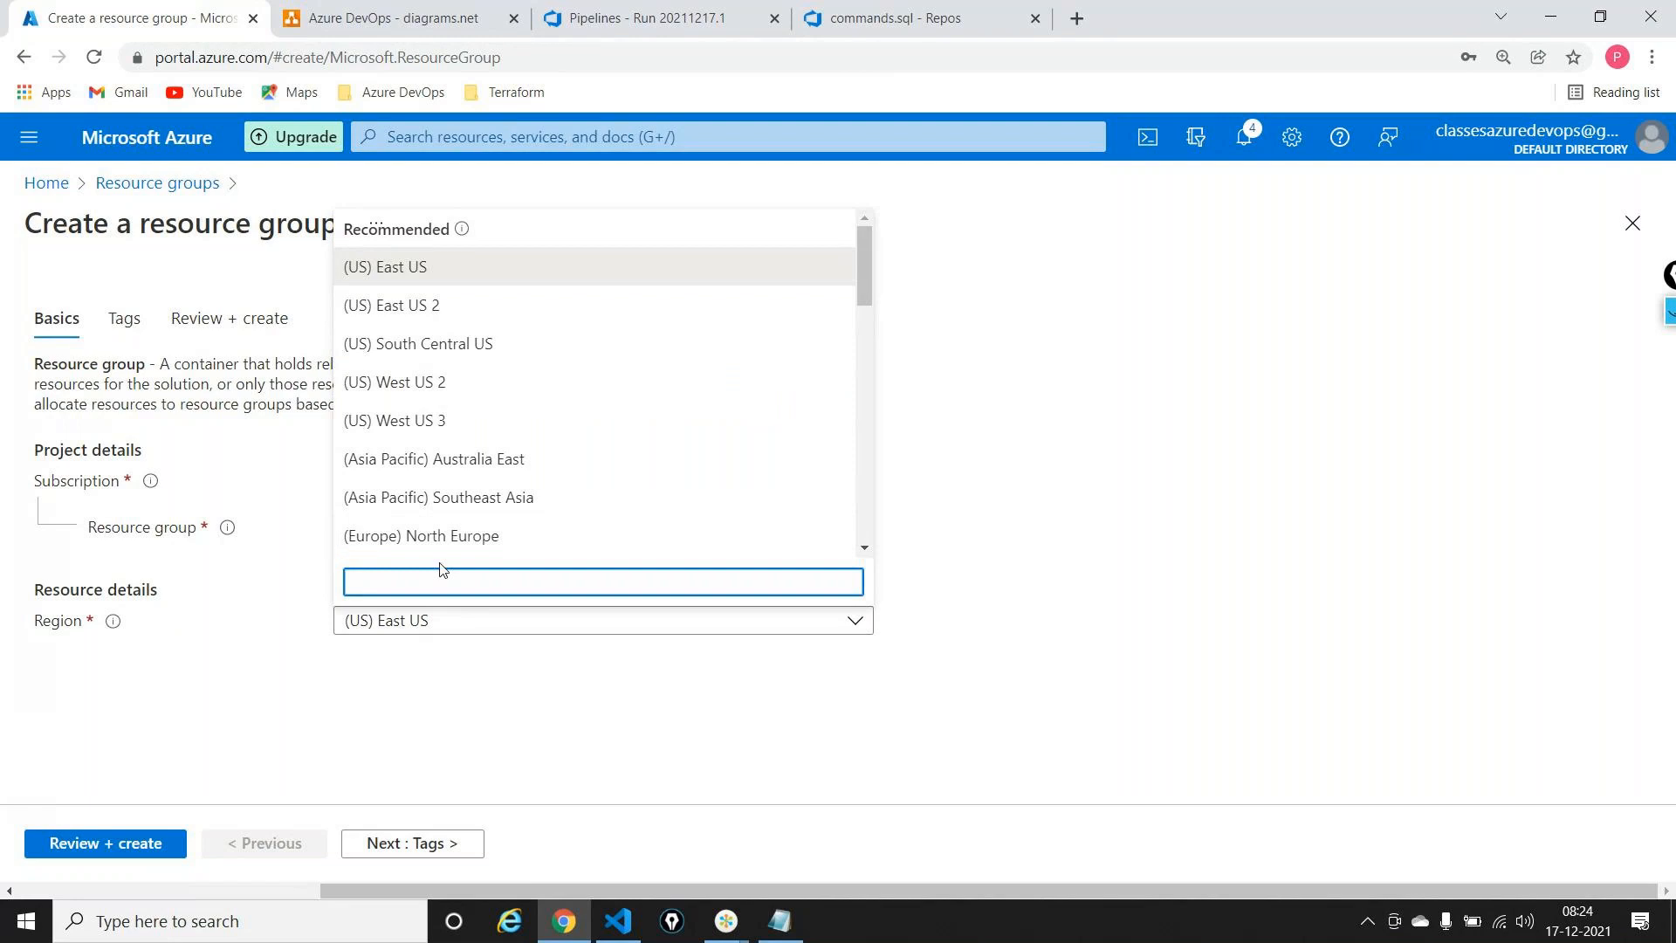
type("Centra")
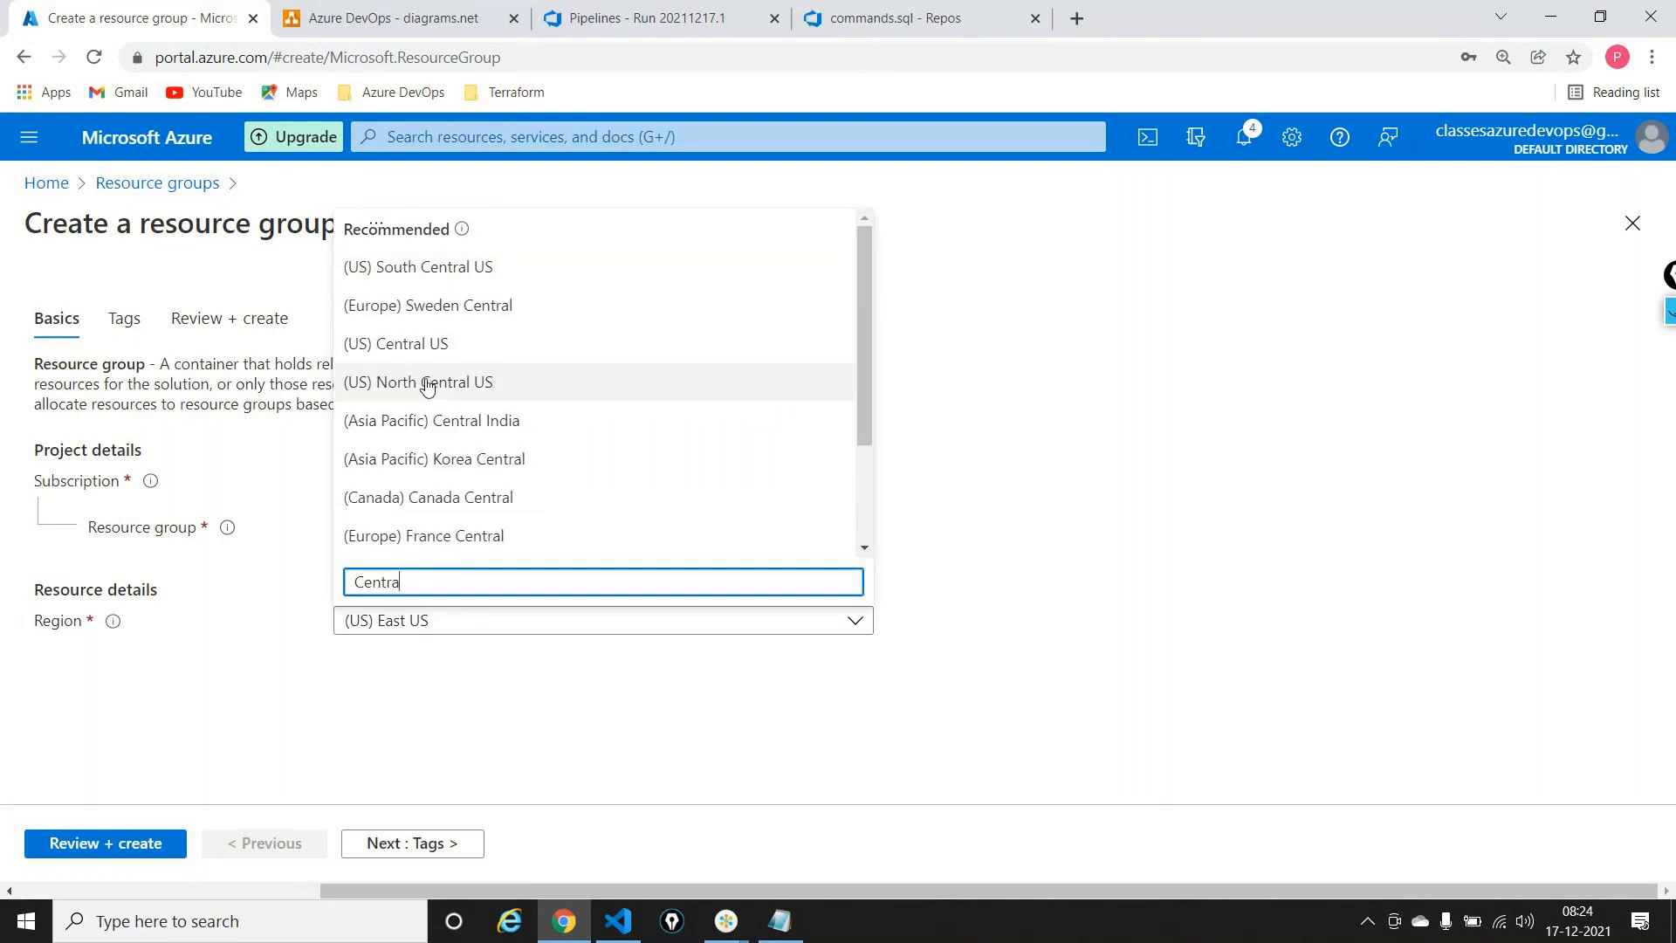
left_click(422, 348)
left_click(175, 847)
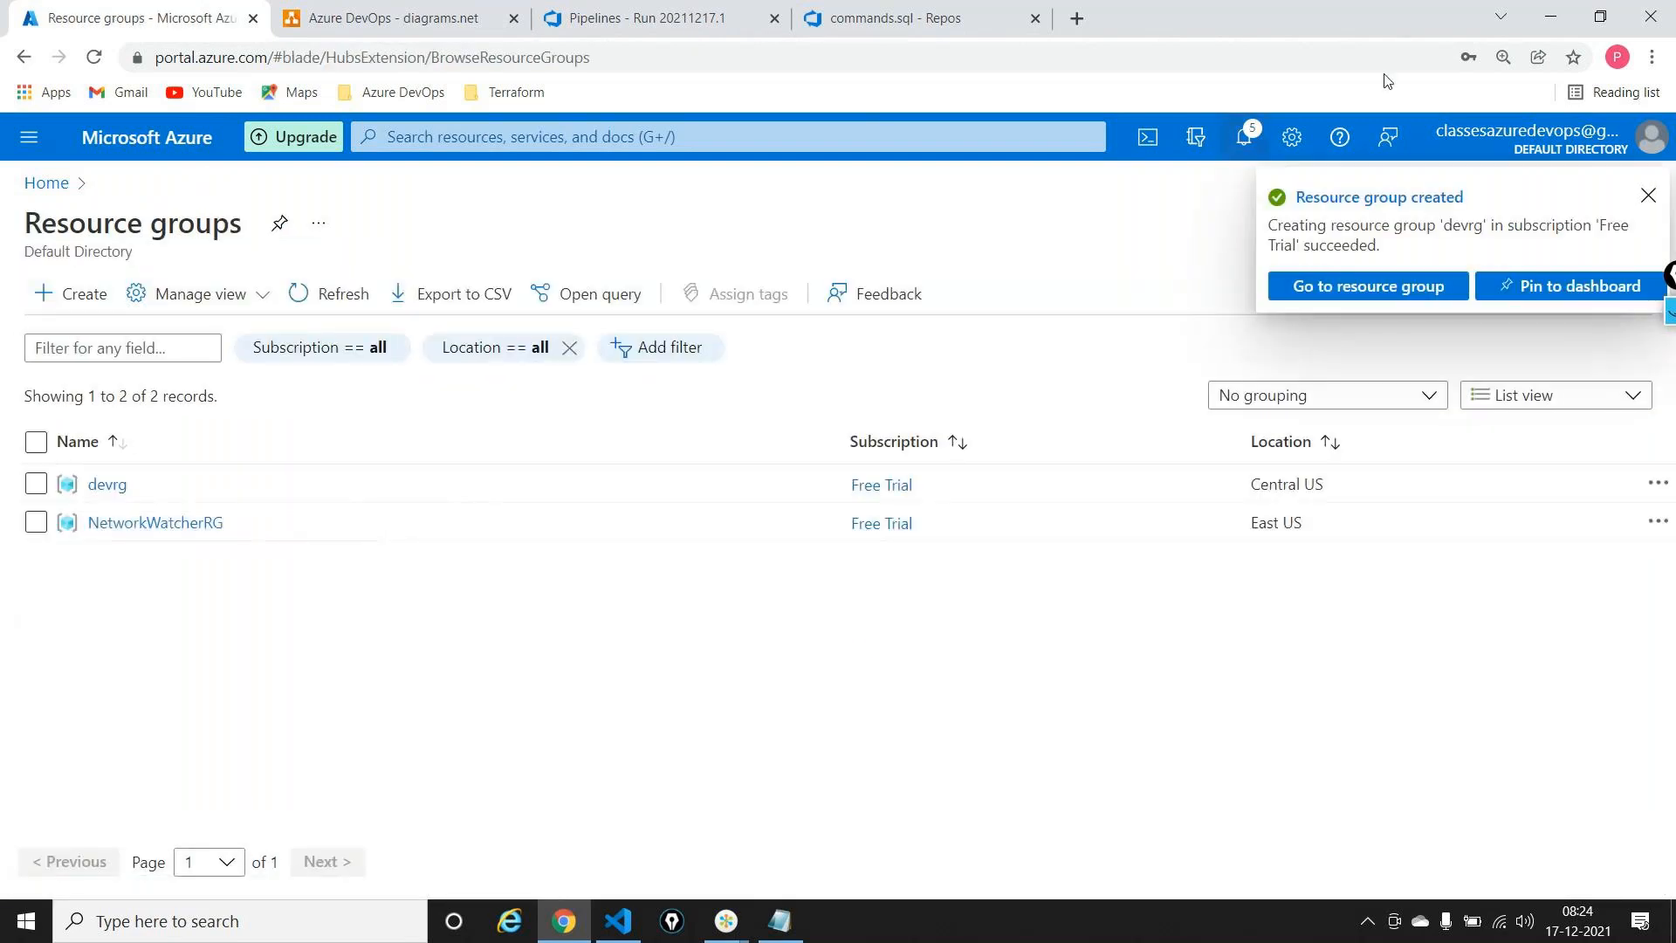
left_click(1309, 295)
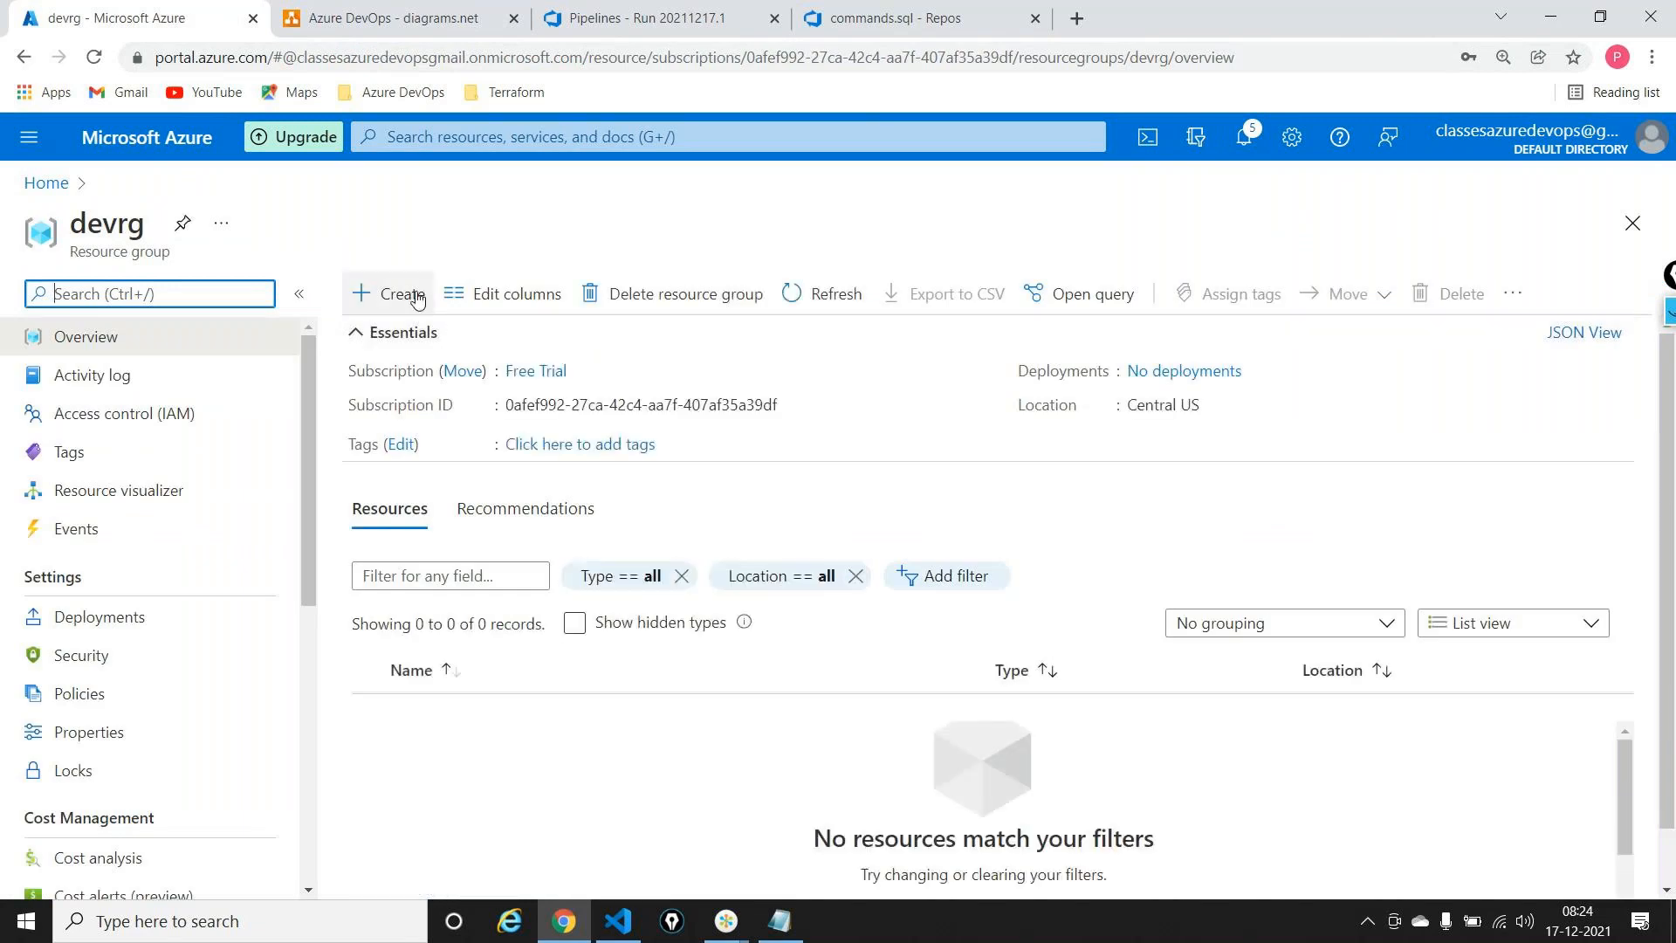
Step: From devrg, start a new Web App using the Web + Database experience
left_click(417, 297)
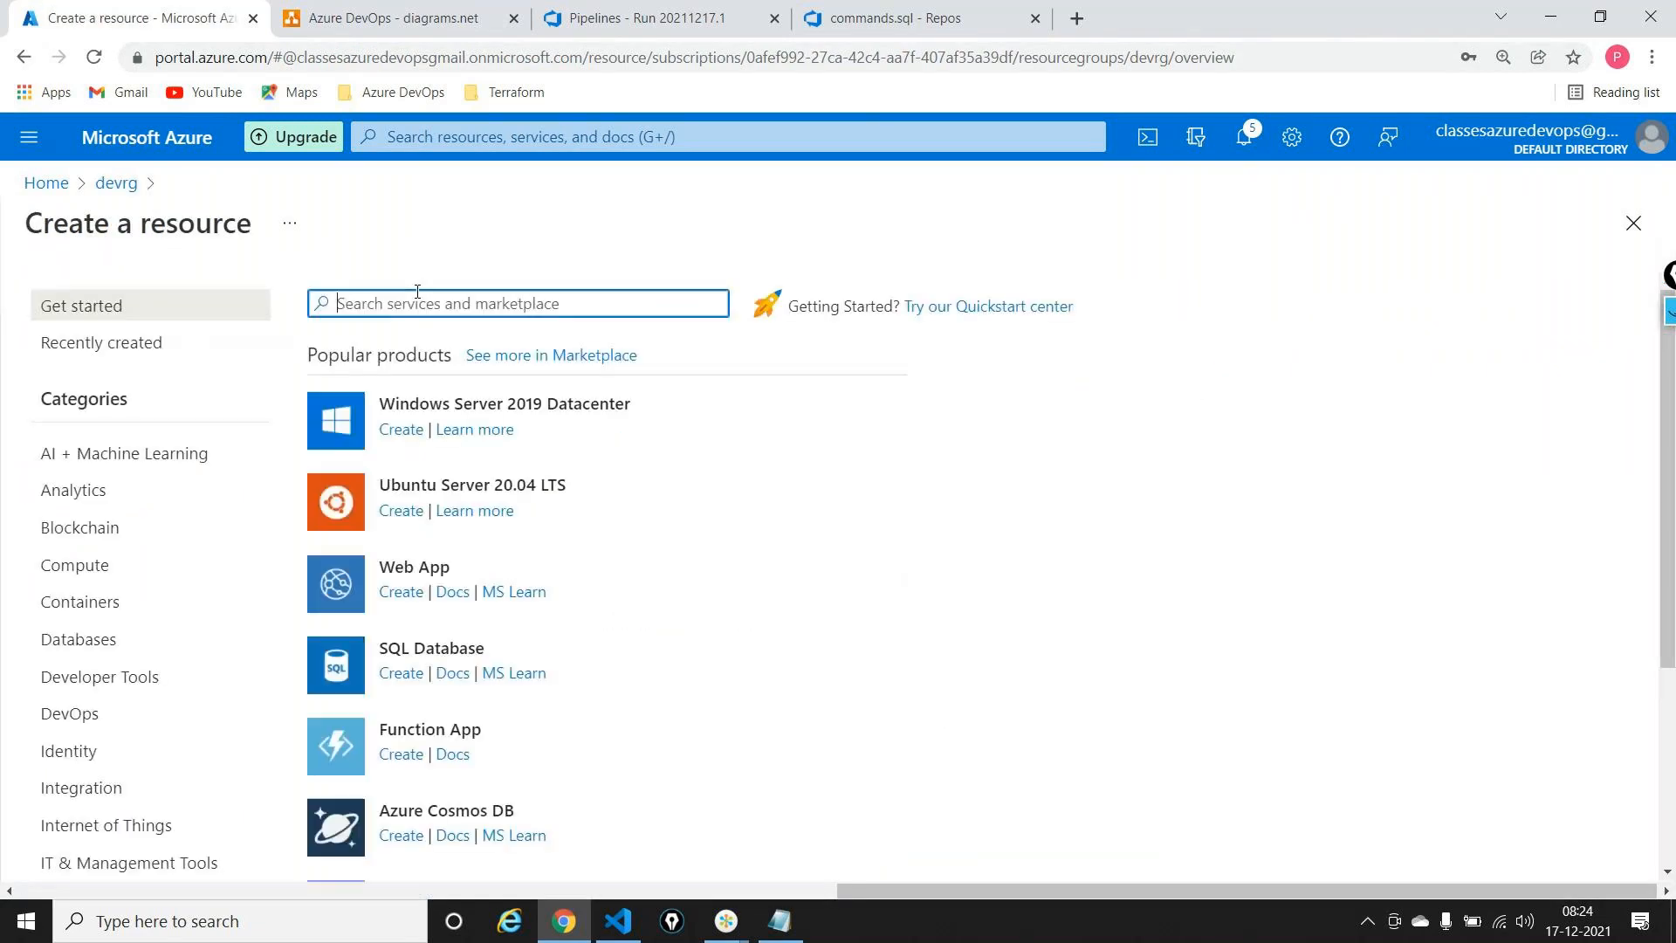
left_click(401, 594)
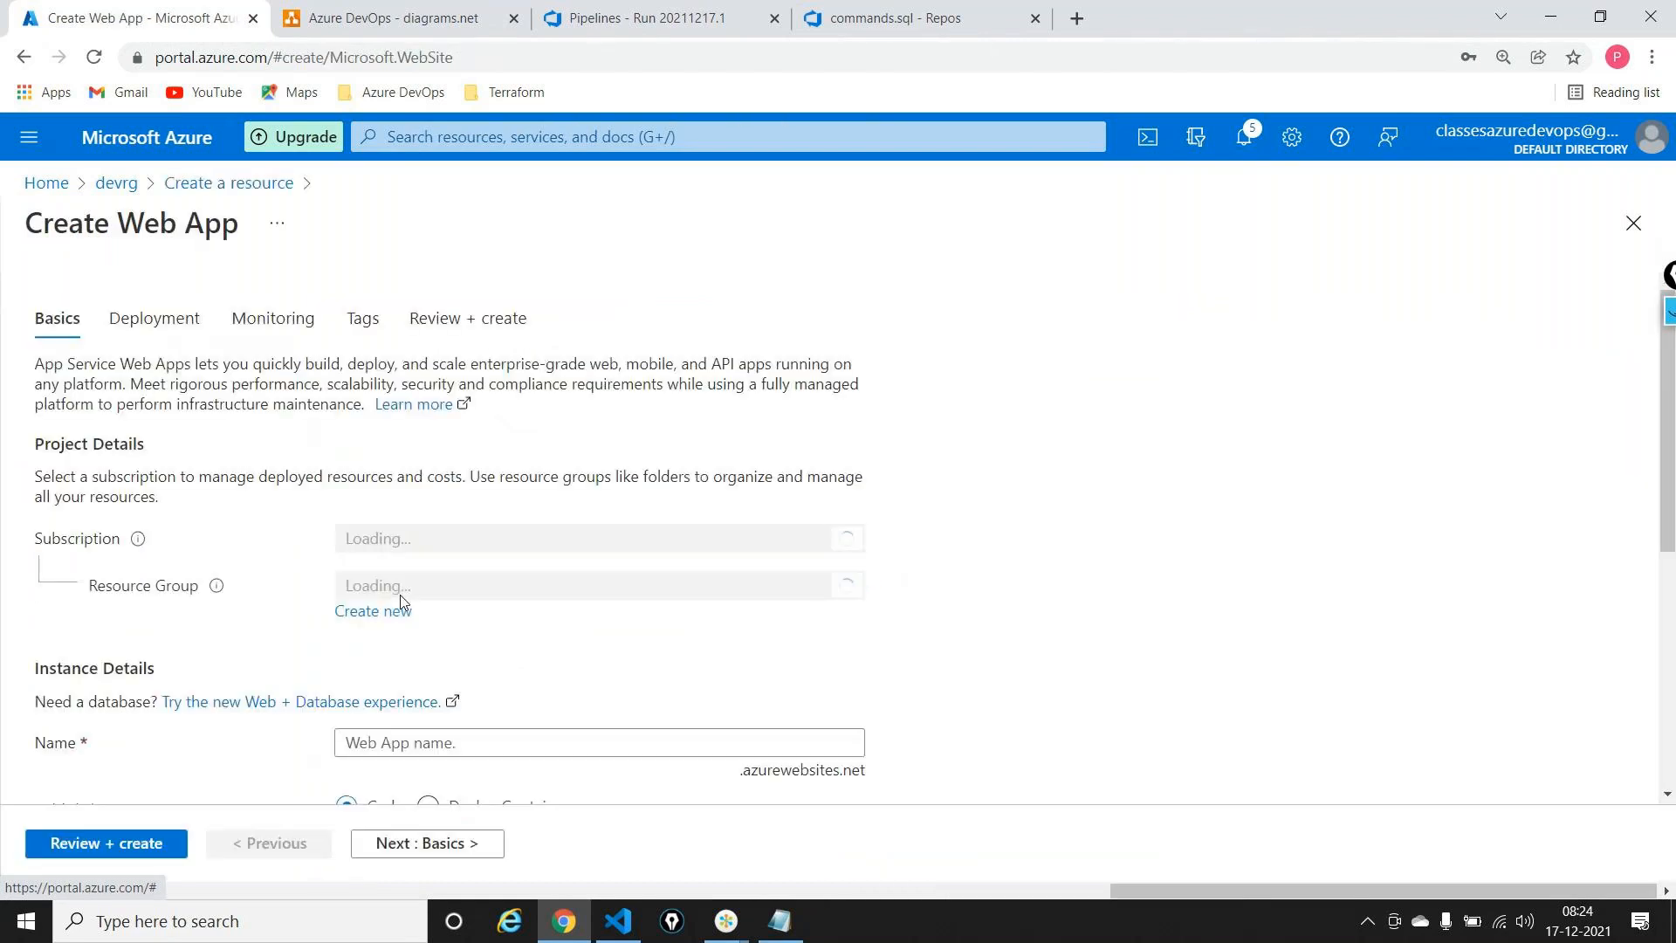
scroll(401, 602, "down", 1)
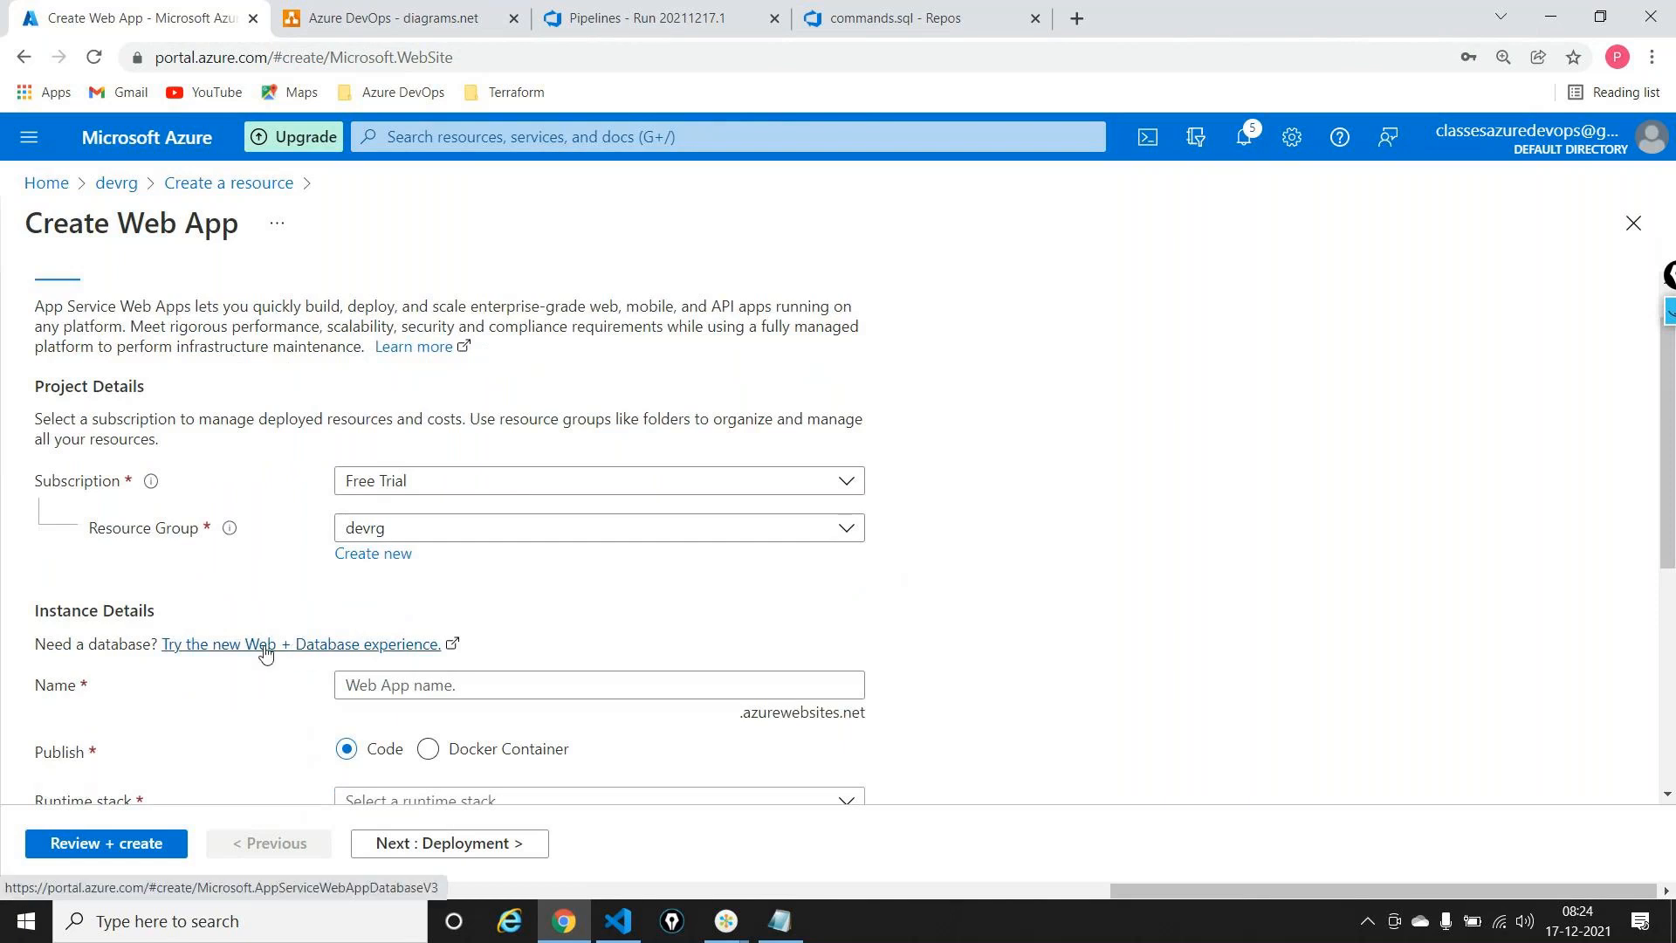
left_click(312, 651)
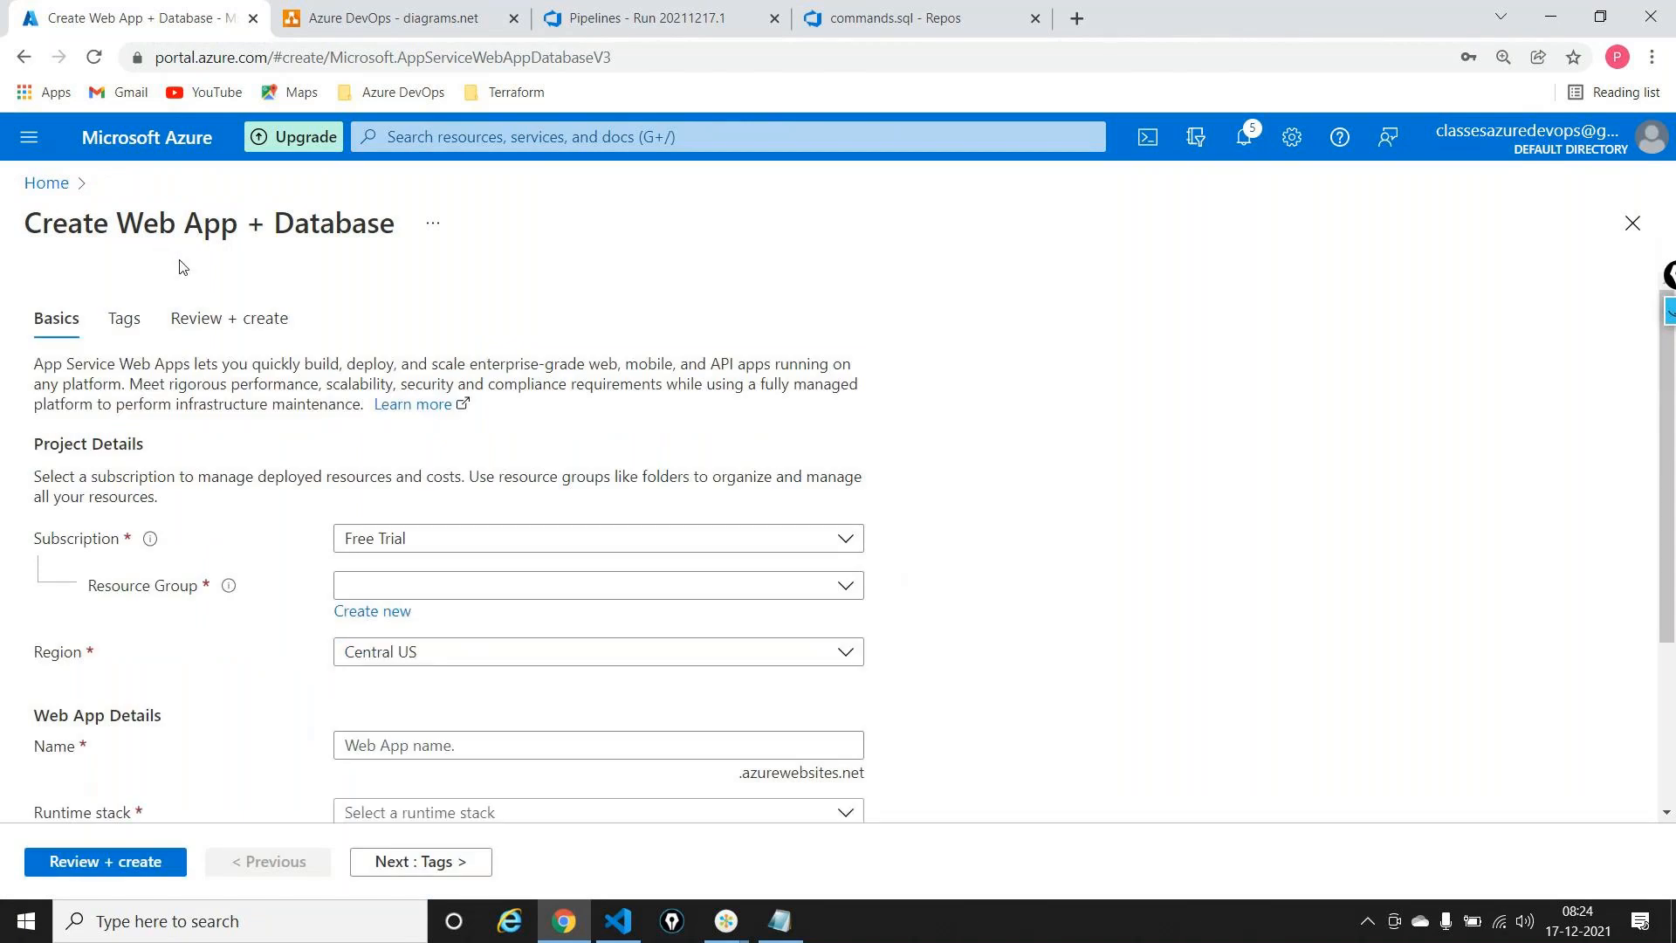
Step: Place the web app in devrg and name it devwebappabccus
left_click(409, 584)
left_click(400, 662)
scroll(602, 558, "down", 1)
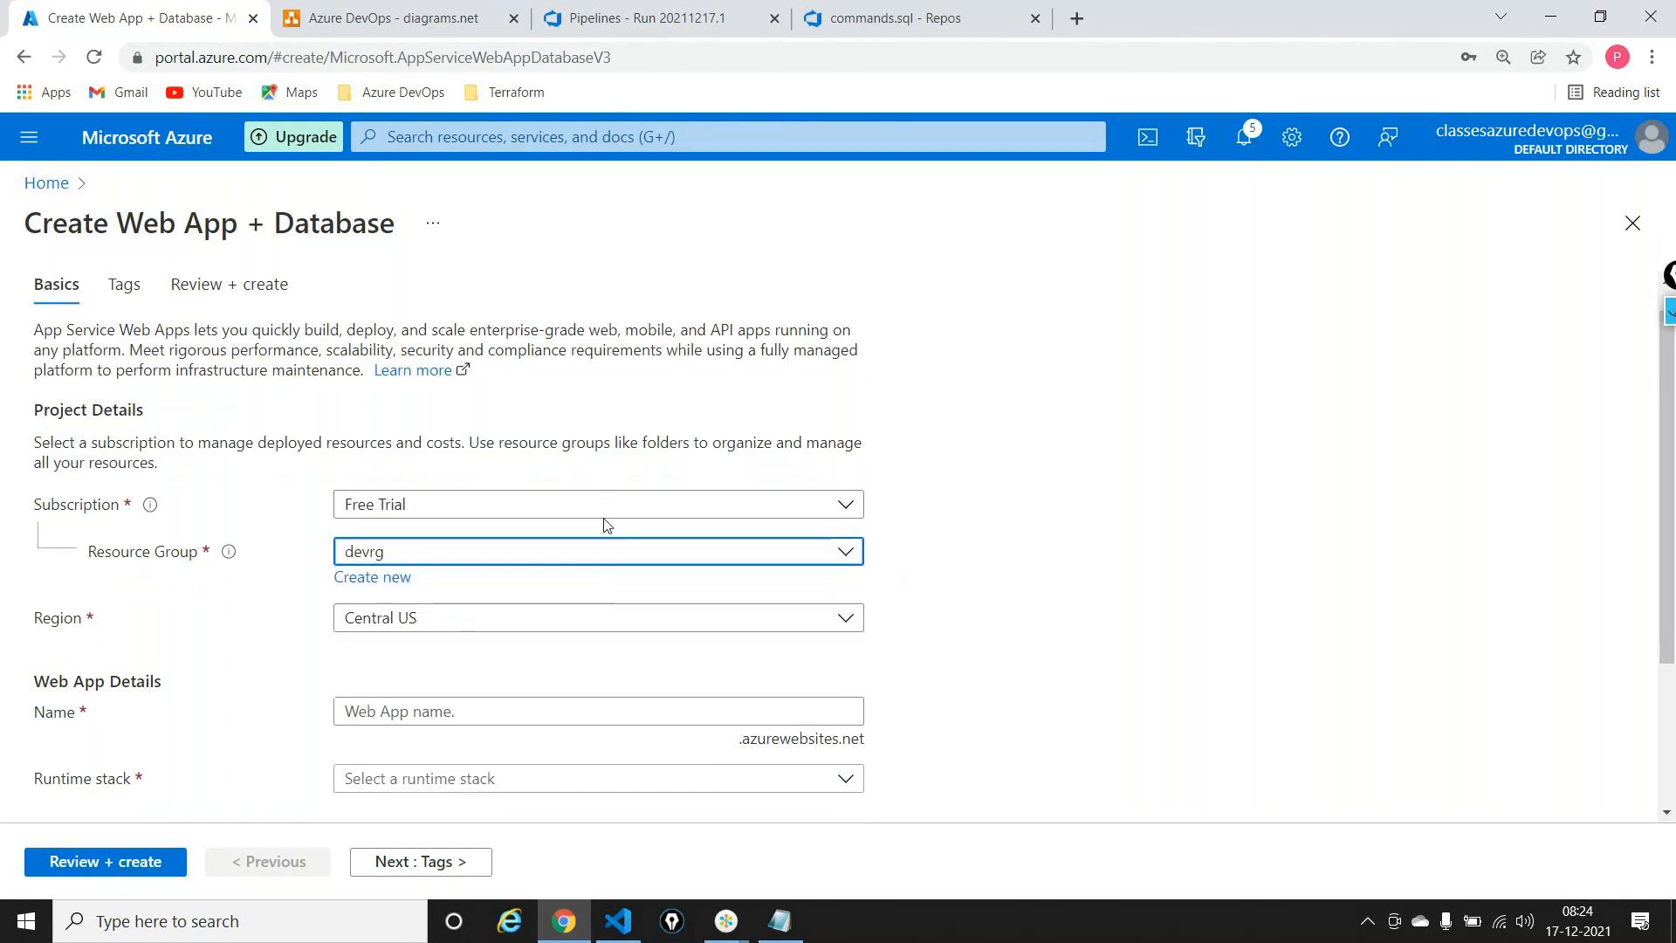
scroll(607, 525, "down", 2)
left_click(449, 580)
type("devwebappabccus")
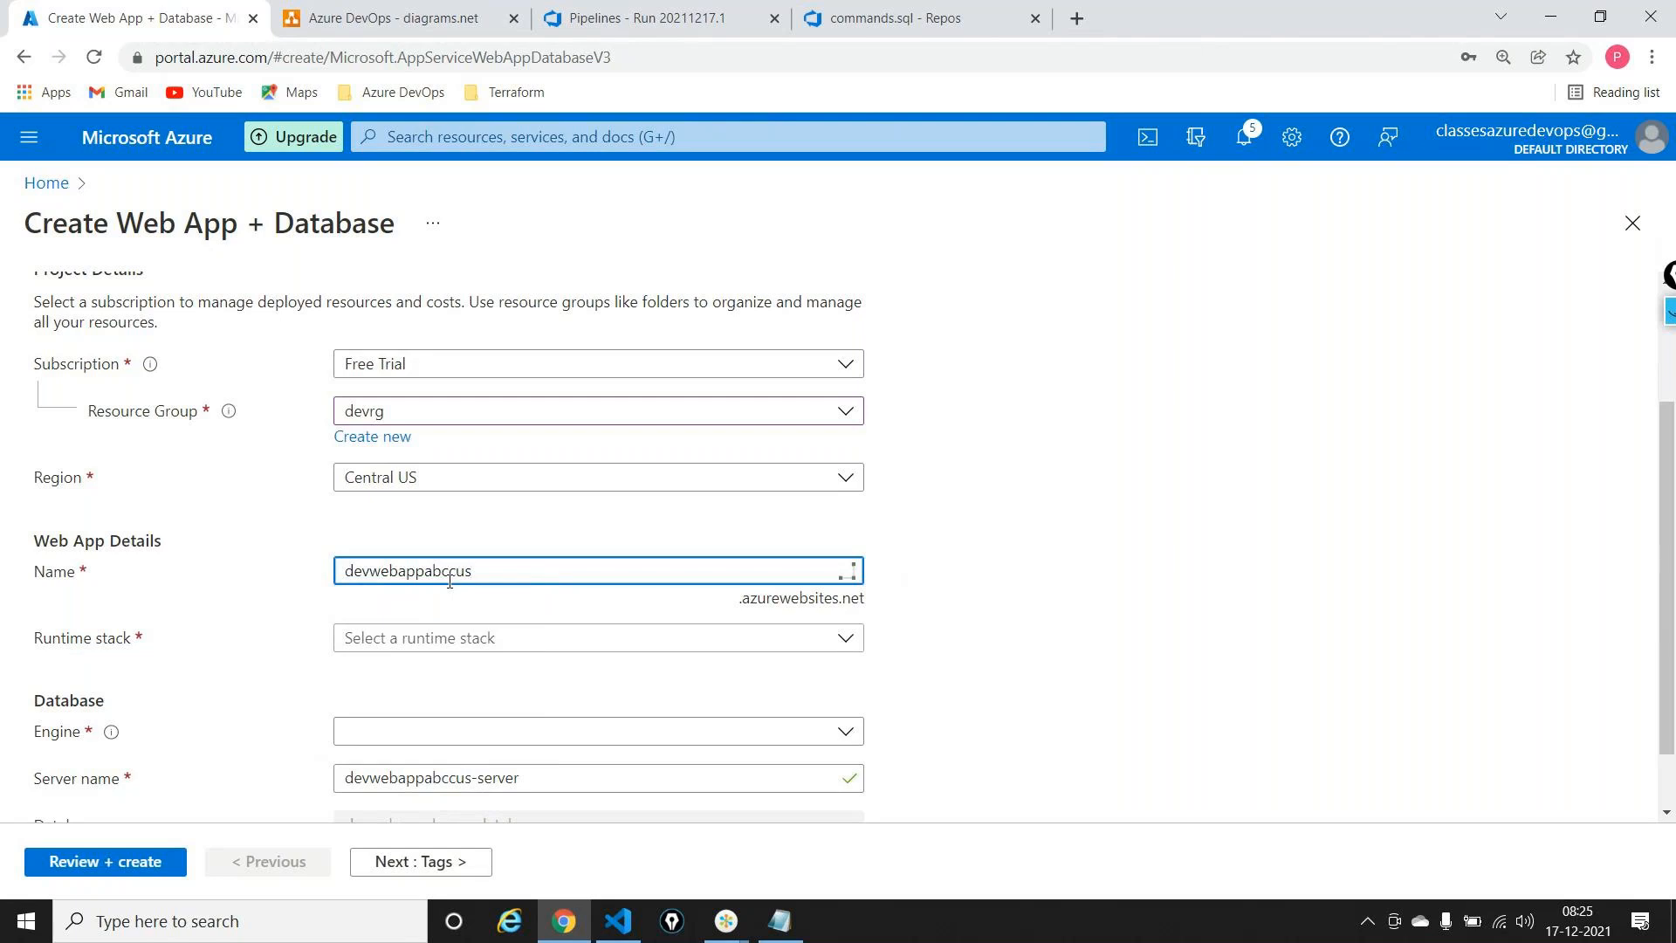
Step: Choose .NET Core 3.1 (LTS), SQLAzure engine and database testdb, then continue to Tags
scroll(1003, 608, "down", 1)
left_click(840, 561)
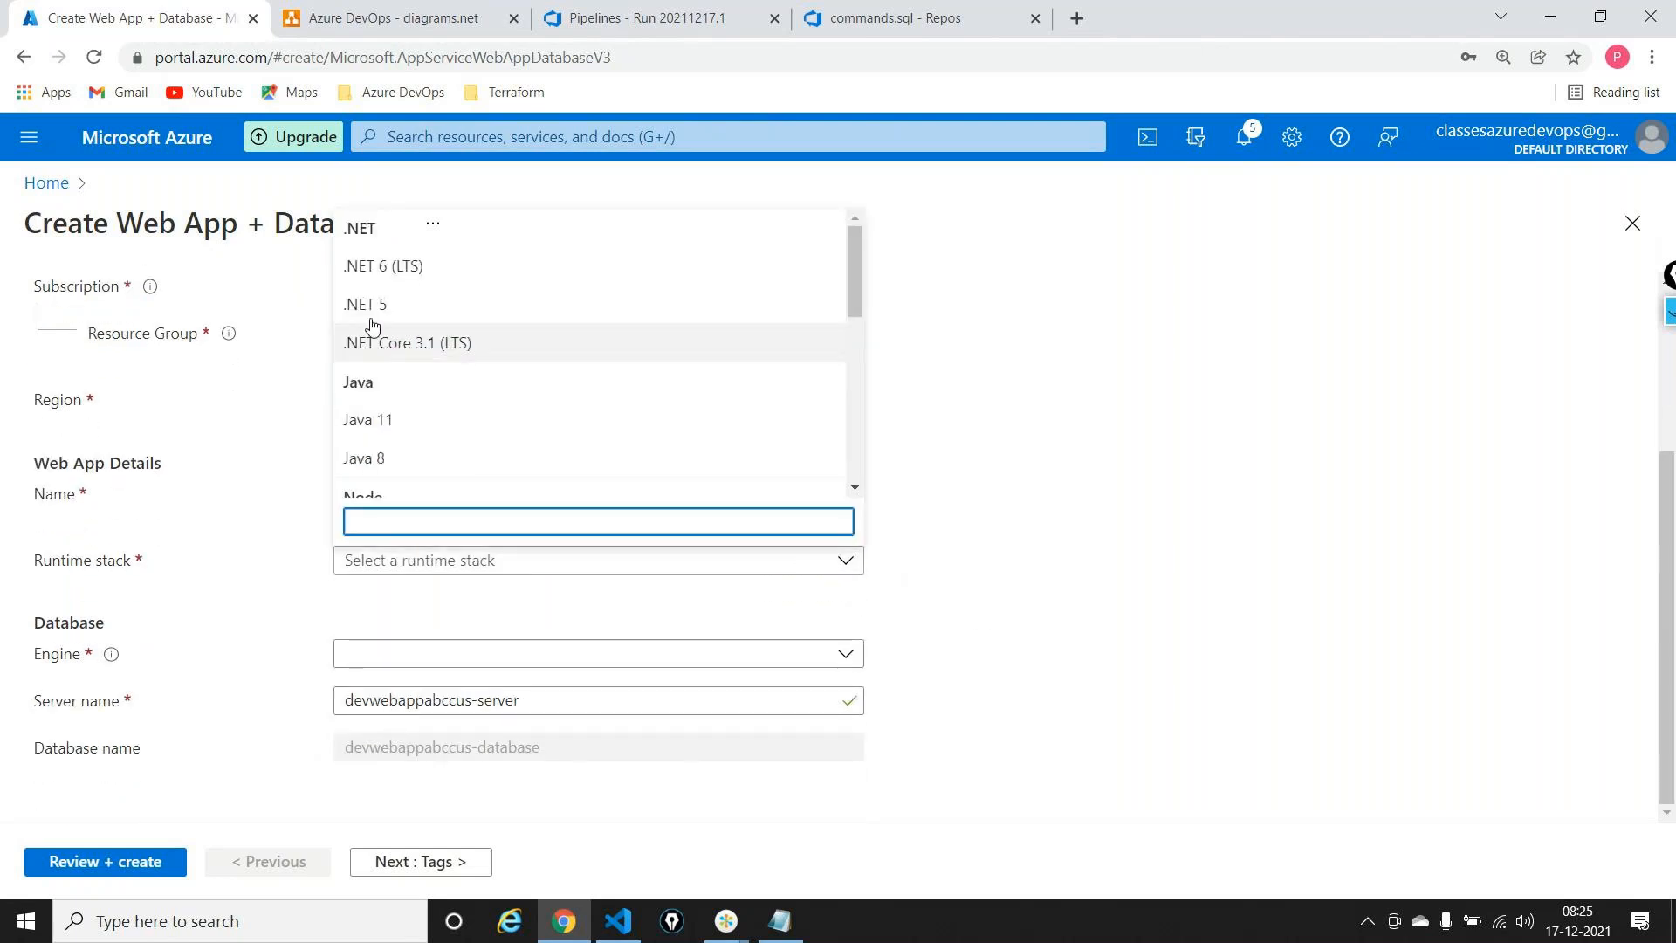
left_click(388, 343)
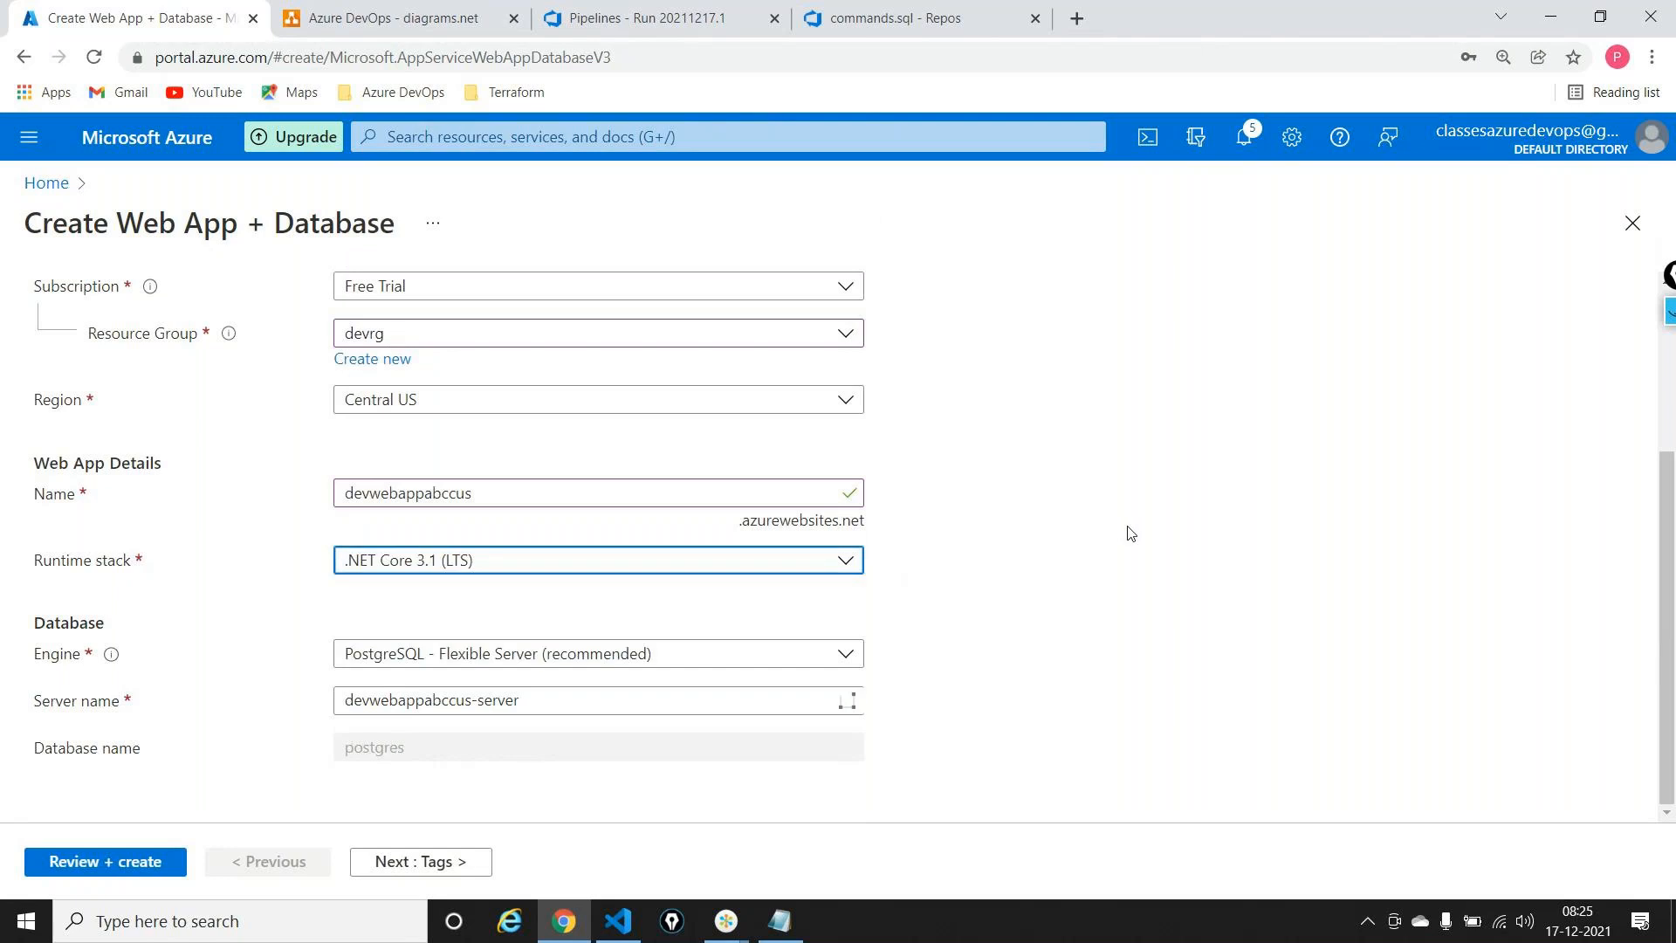
left_click(847, 656)
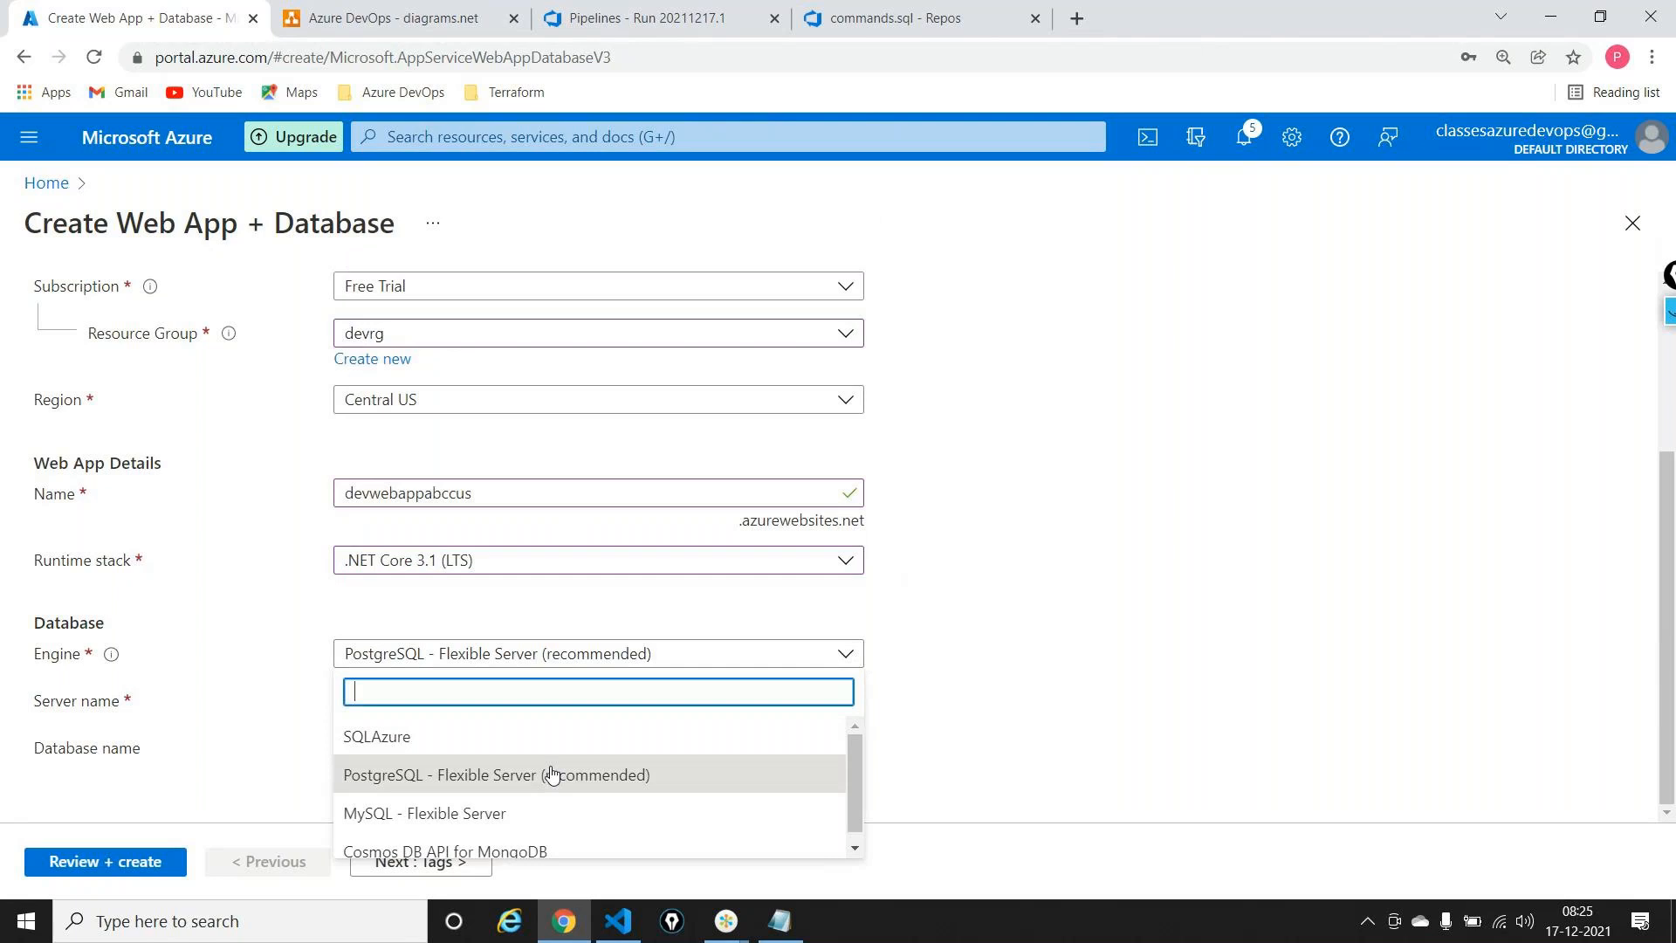
scroll(555, 768, "down", 1)
left_click(411, 739)
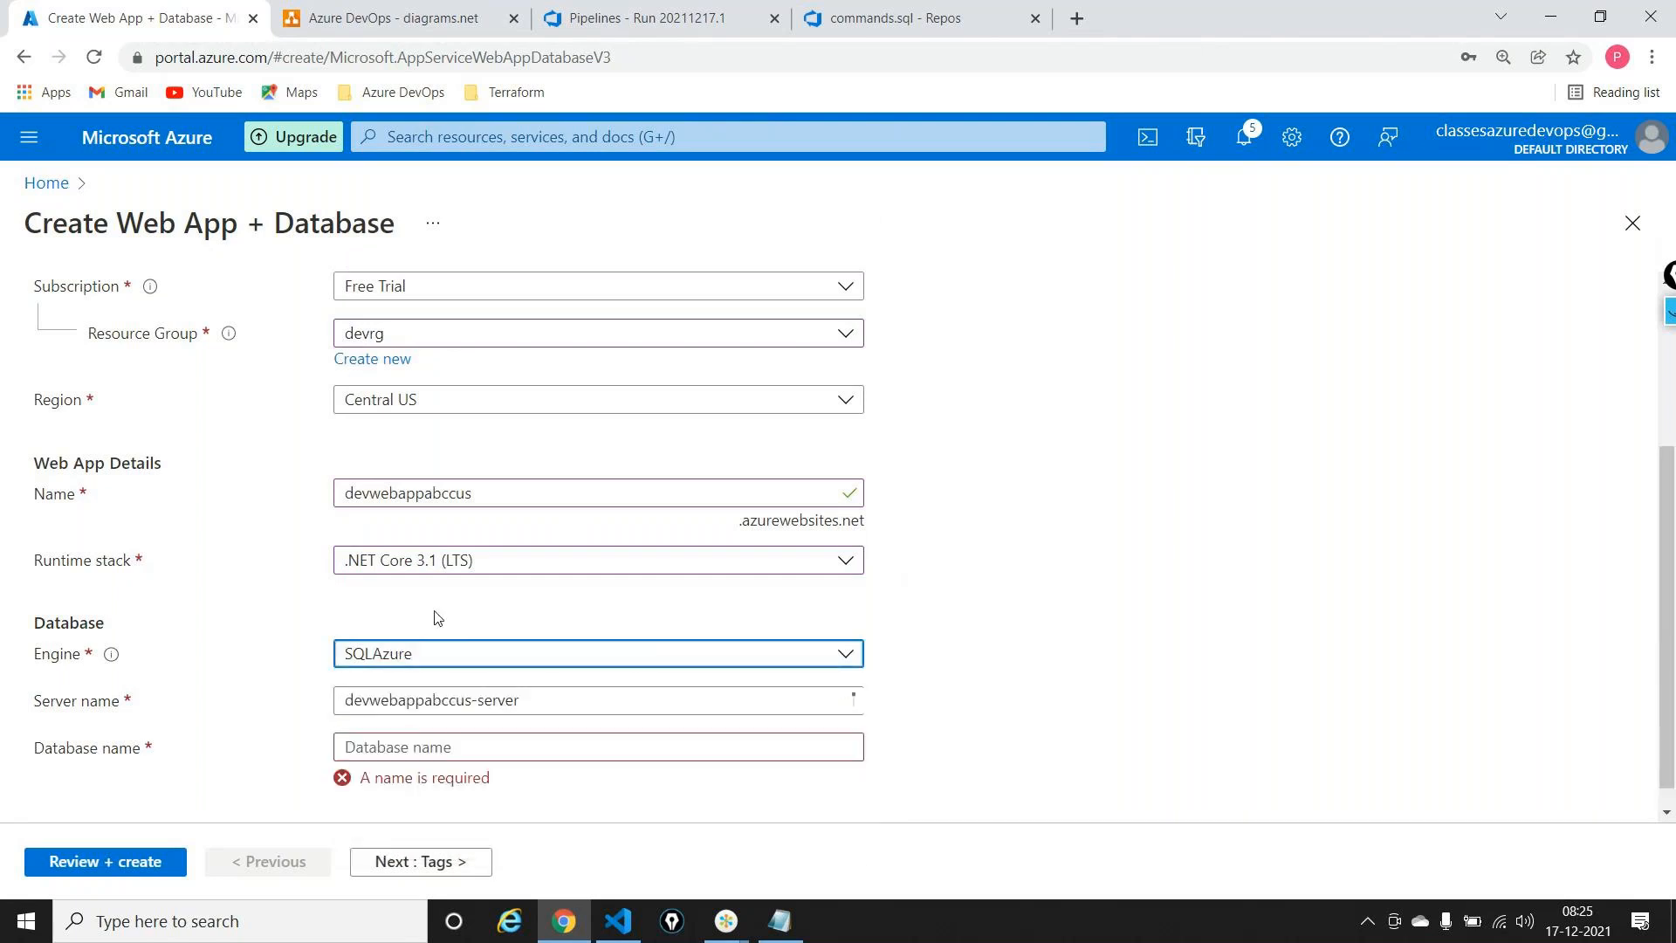
scroll(510, 698, "down", 1)
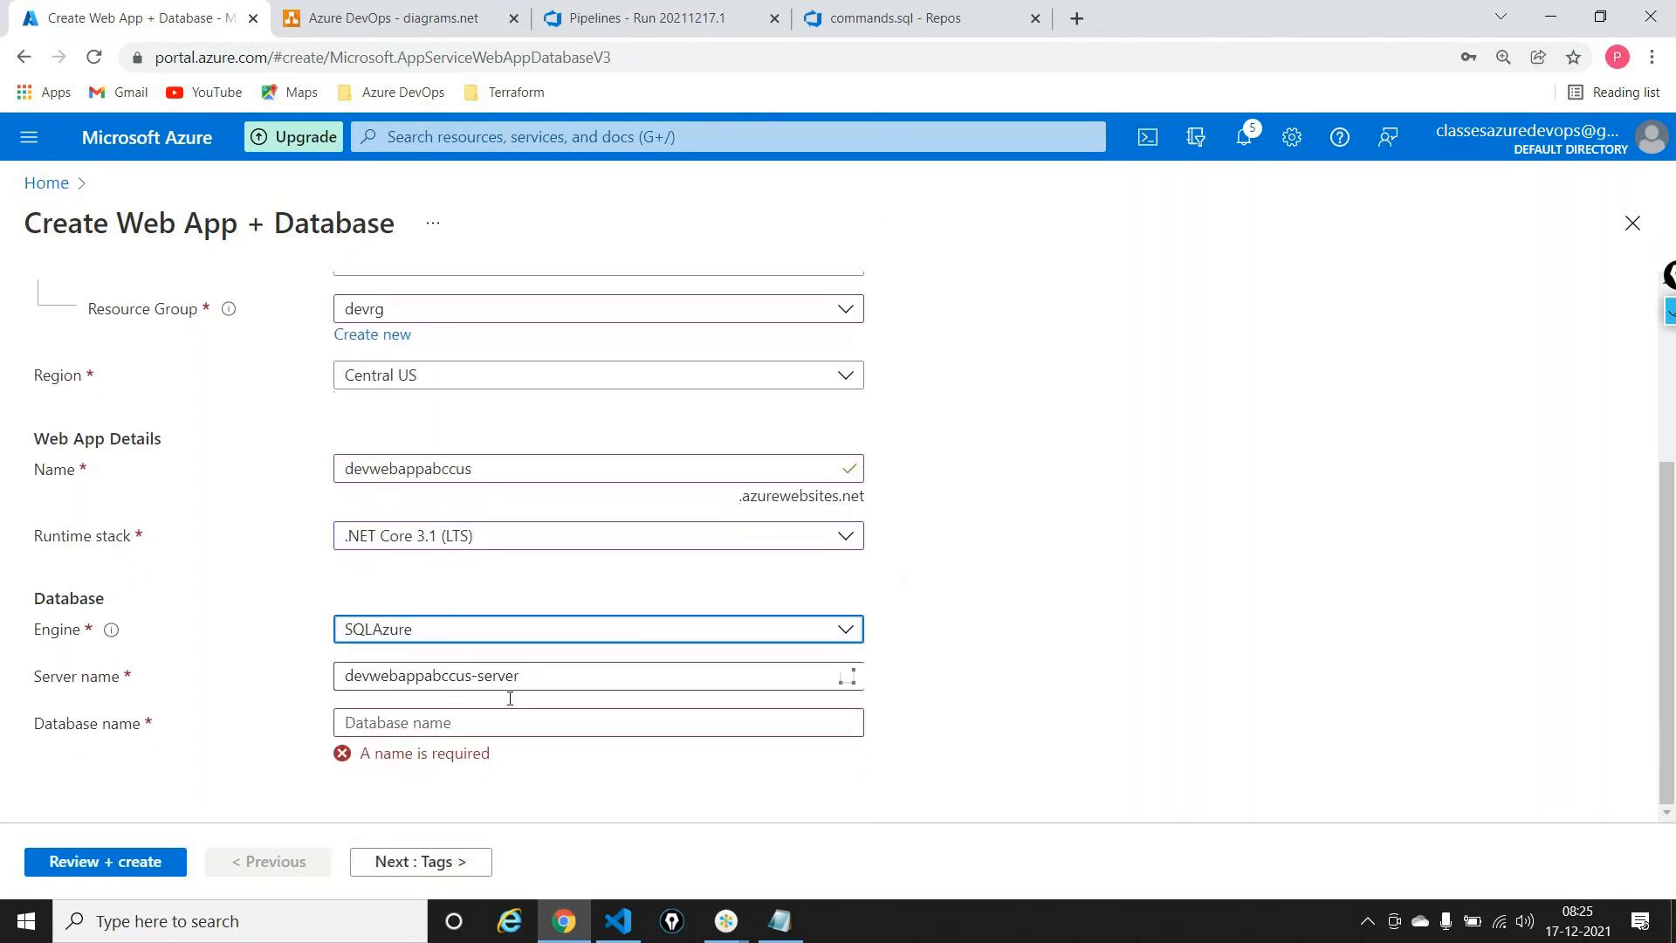
left_click(439, 722)
type("testdb")
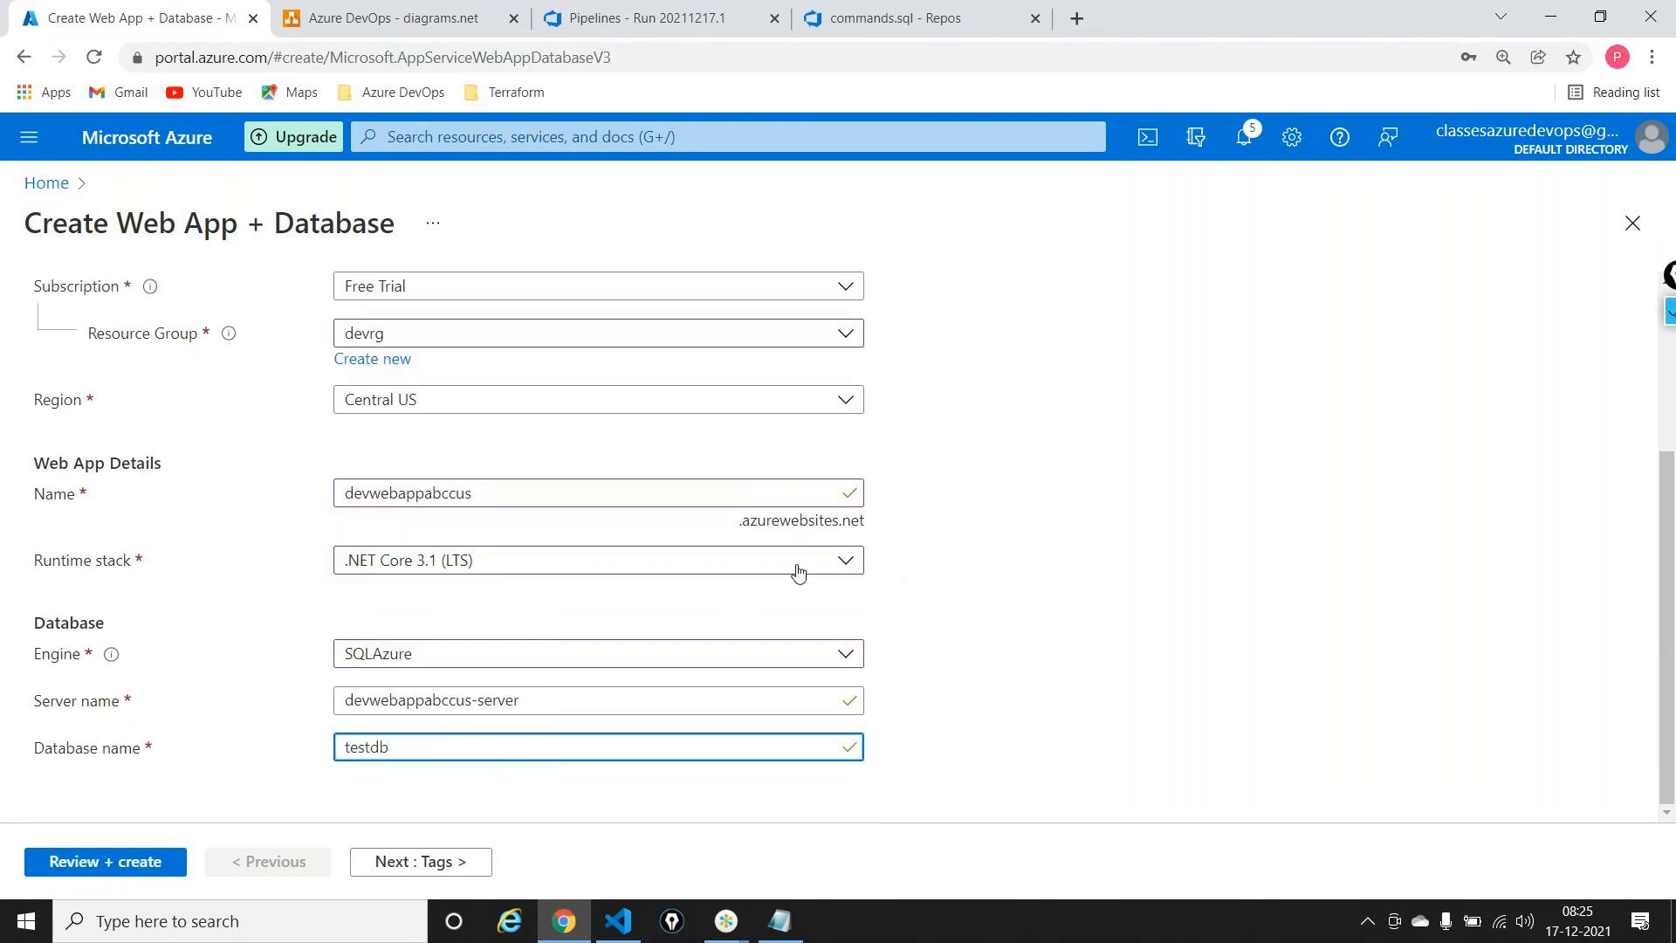
scroll(796, 569, "up", 3)
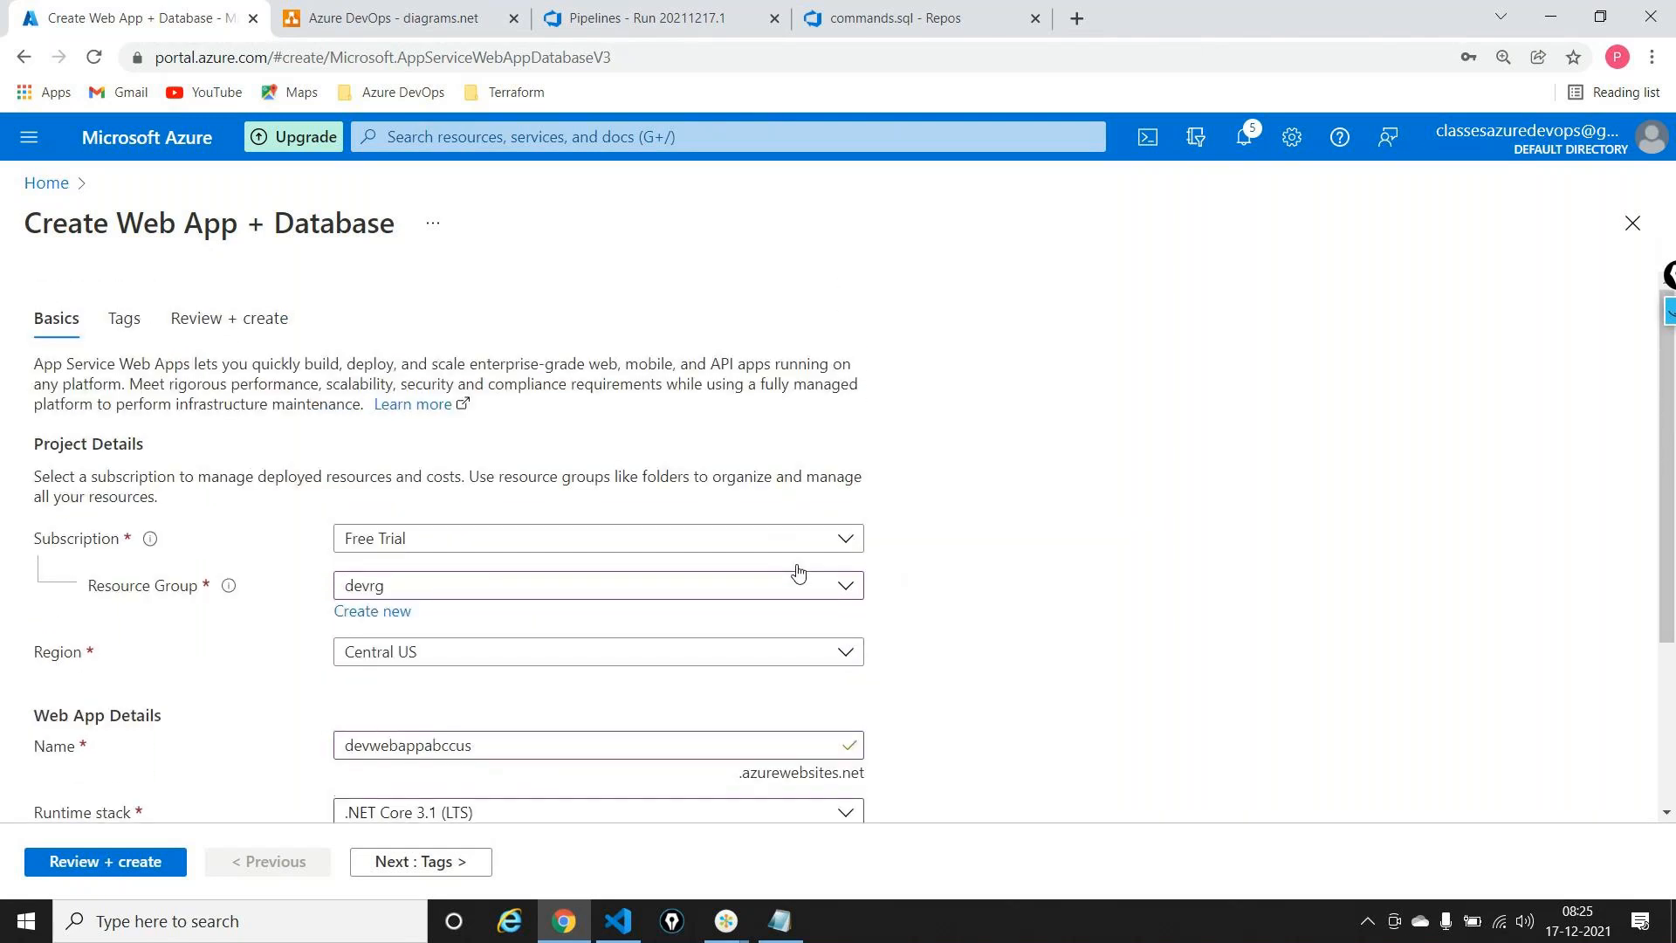
scroll(794, 568, "down", 3)
left_click(427, 863)
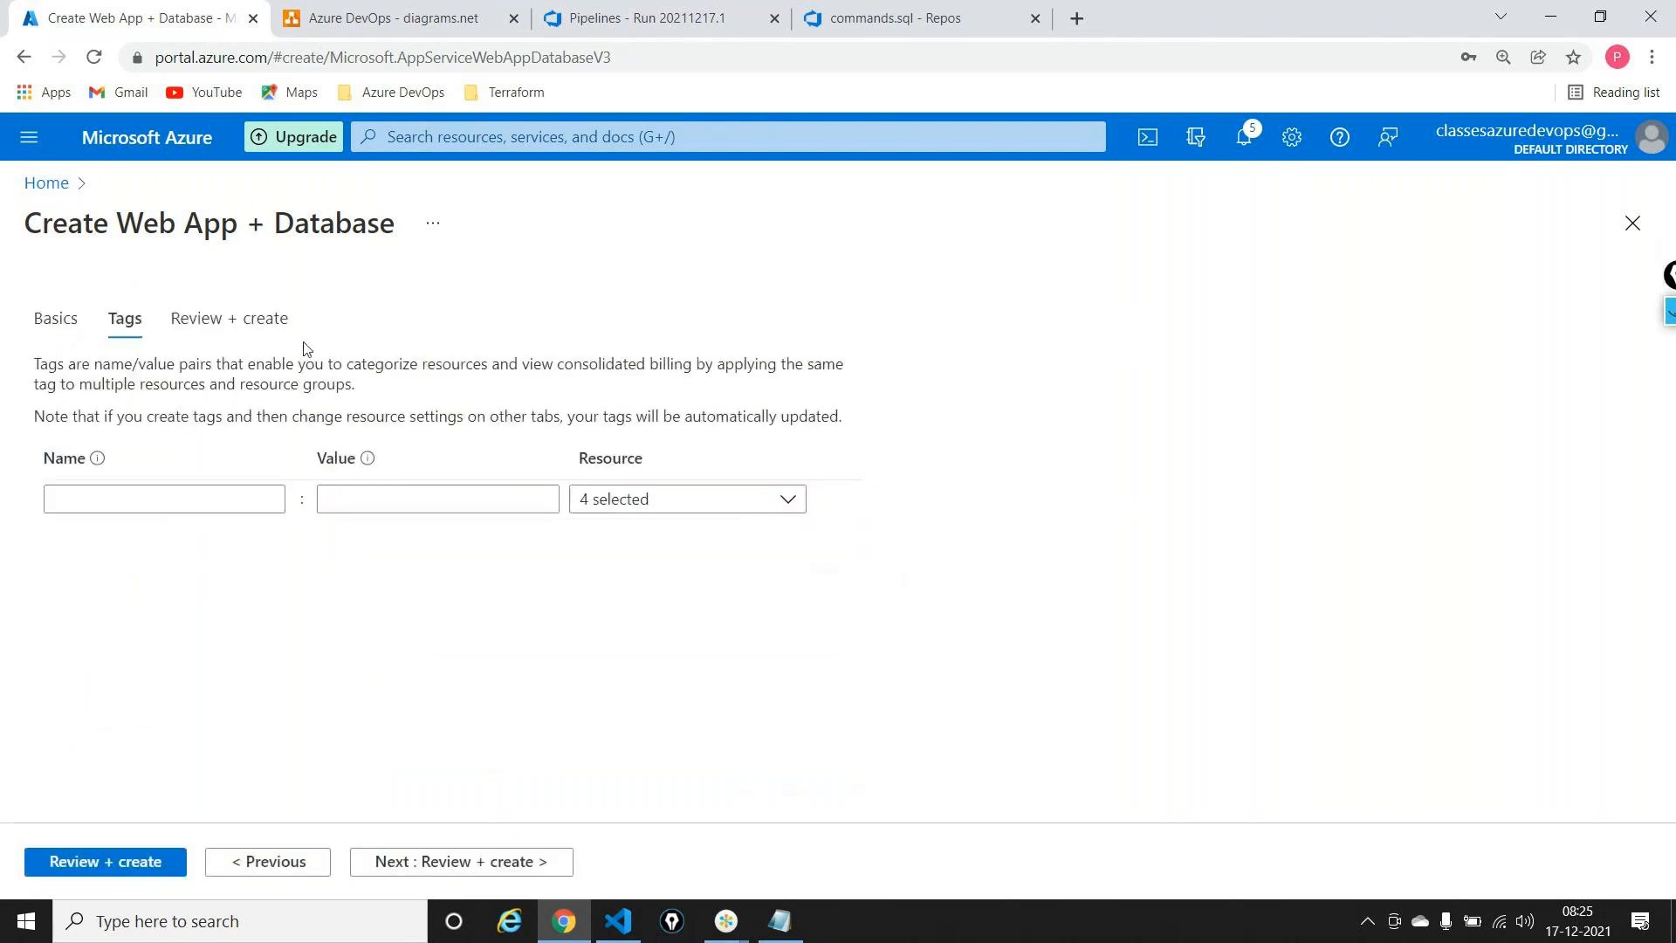
Step: Run Review + create and inspect the validation error details
left_click(58, 862)
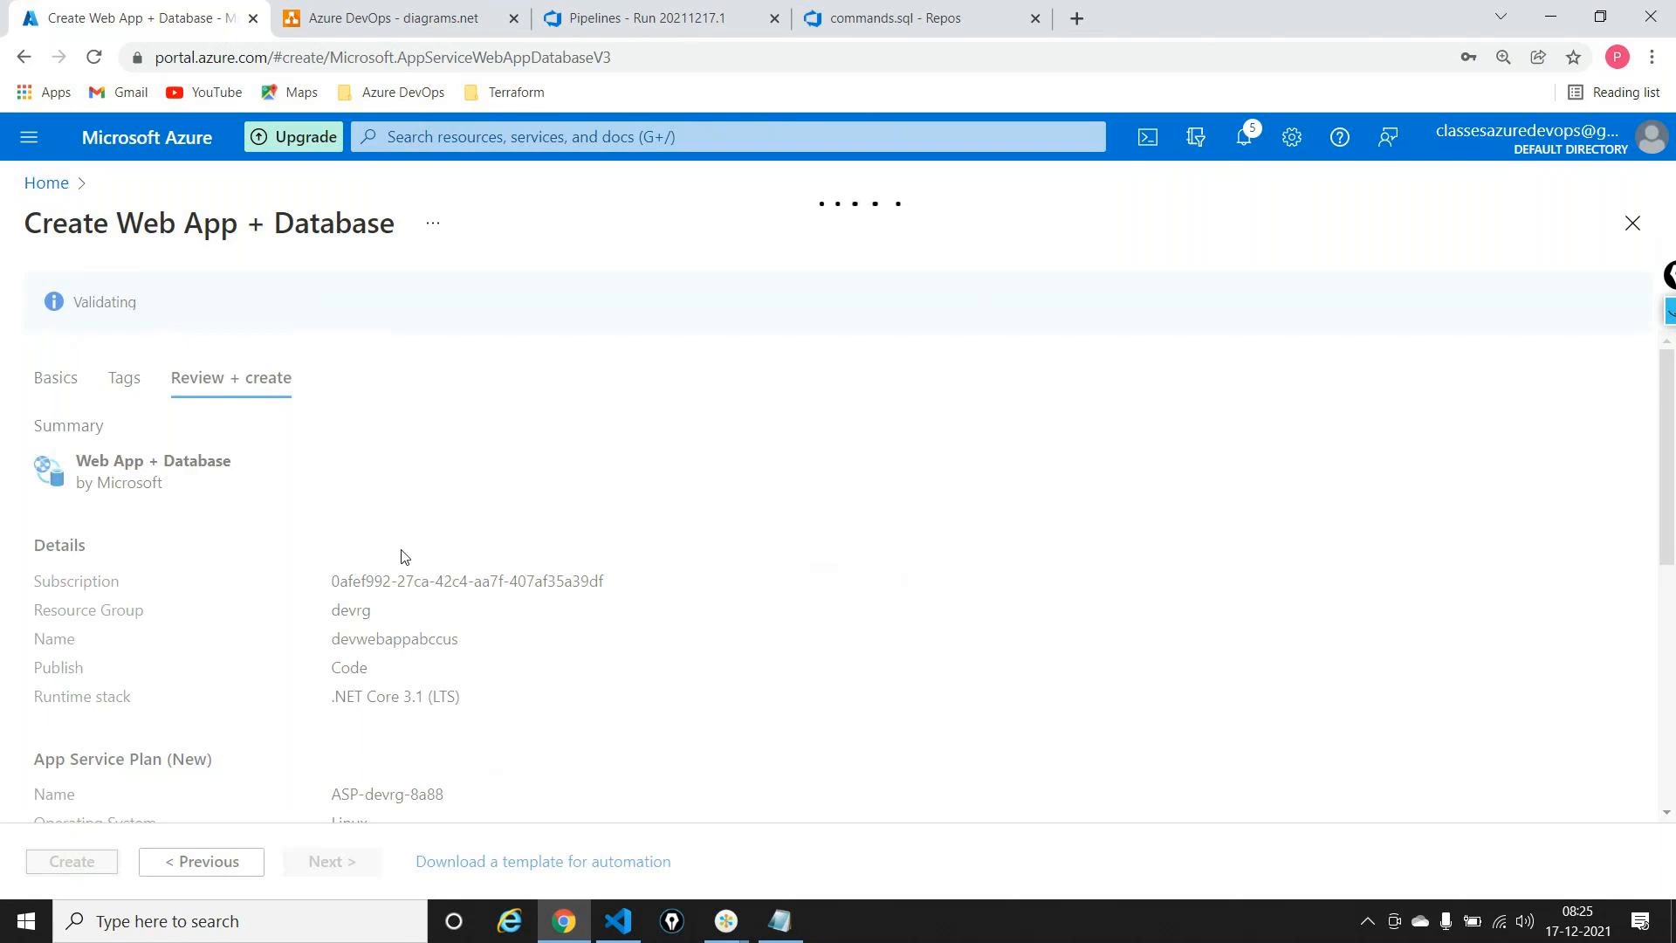
scroll(404, 556, "down", 5)
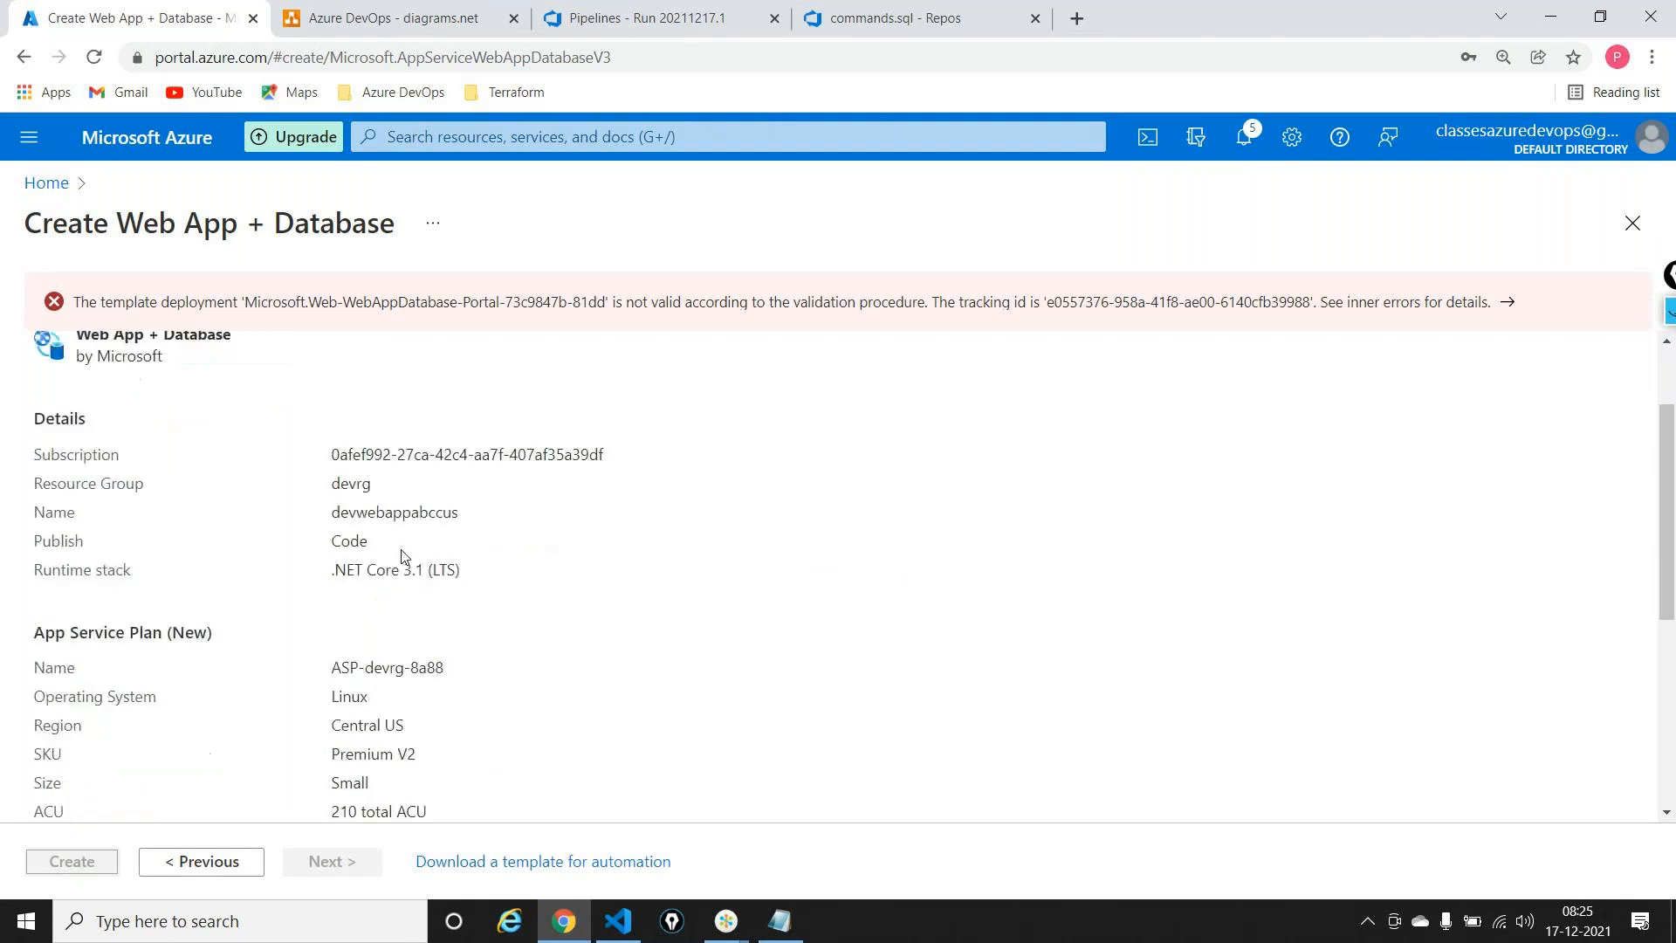
left_click(953, 315)
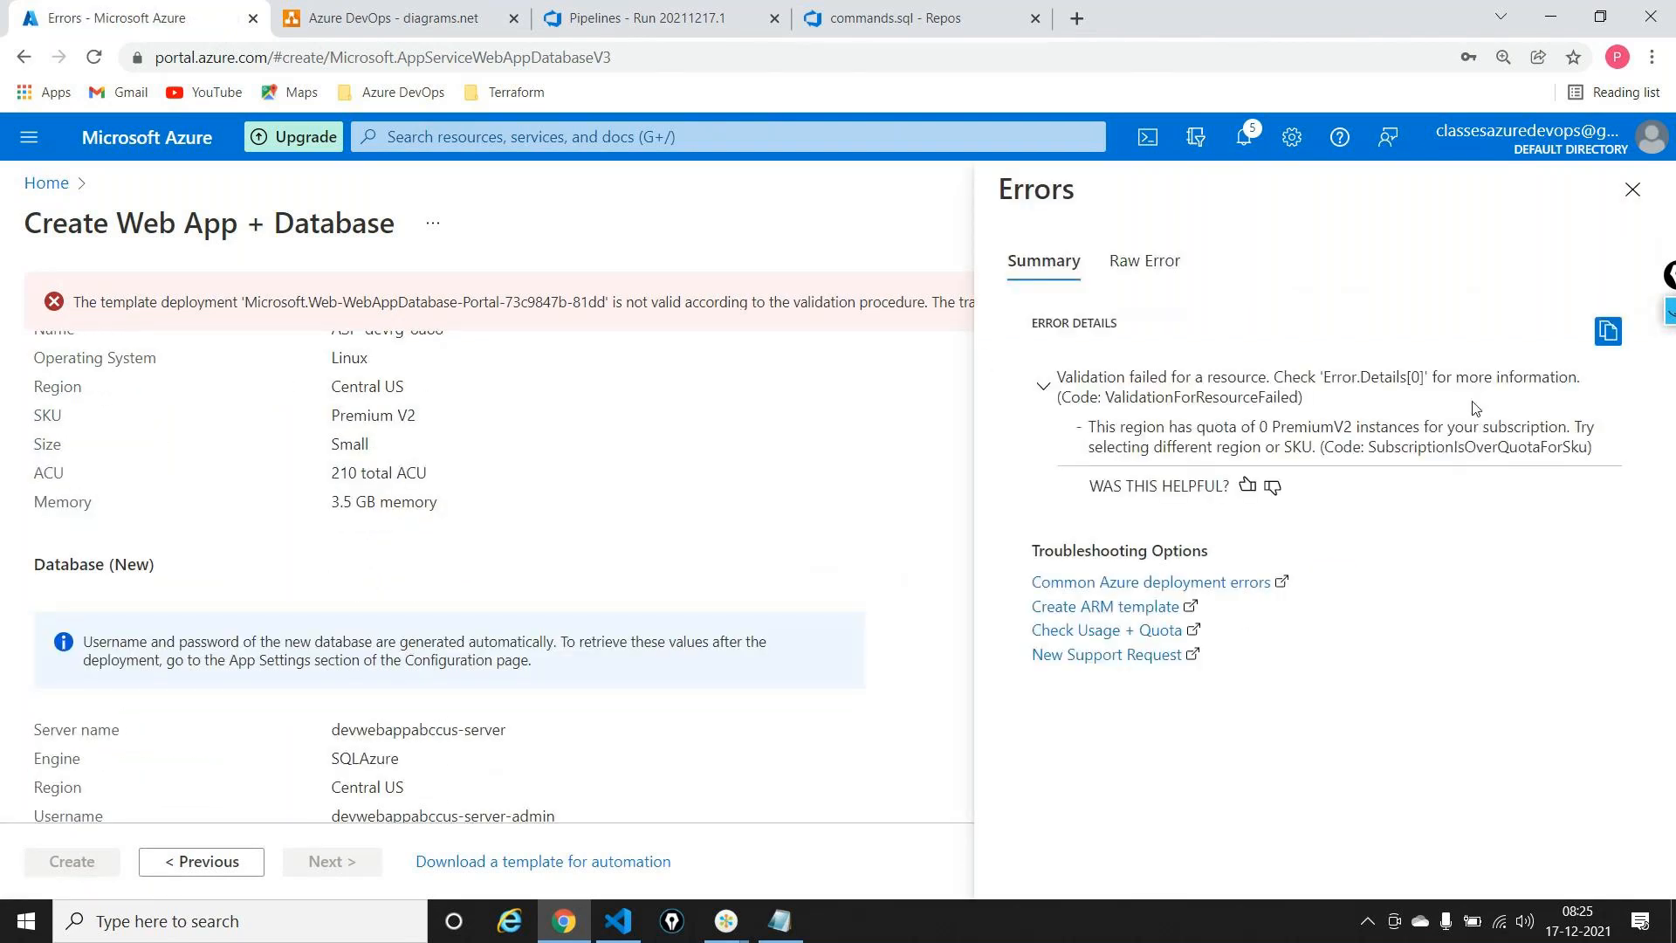
left_click(1631, 190)
Step: Go back one wizard step and revalidate the web app and database
scroll(588, 535, "down", 2)
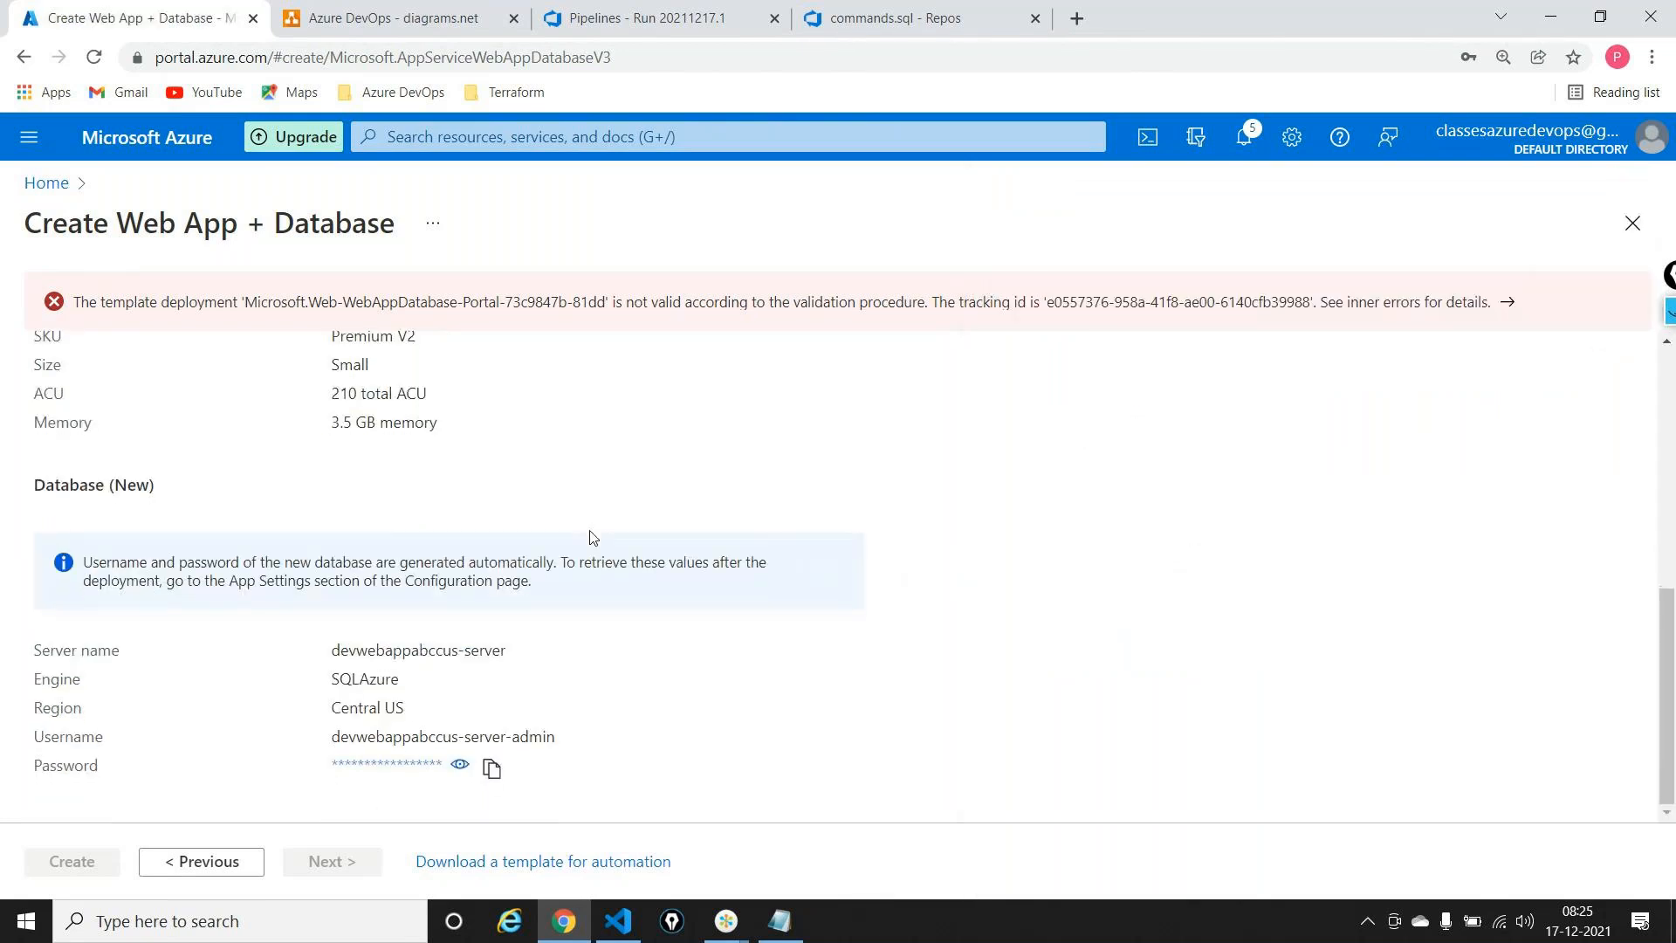
scroll(588, 534, "up", 5)
scroll(576, 528, "down", 5)
scroll(561, 522, "up", 5)
left_click(179, 859)
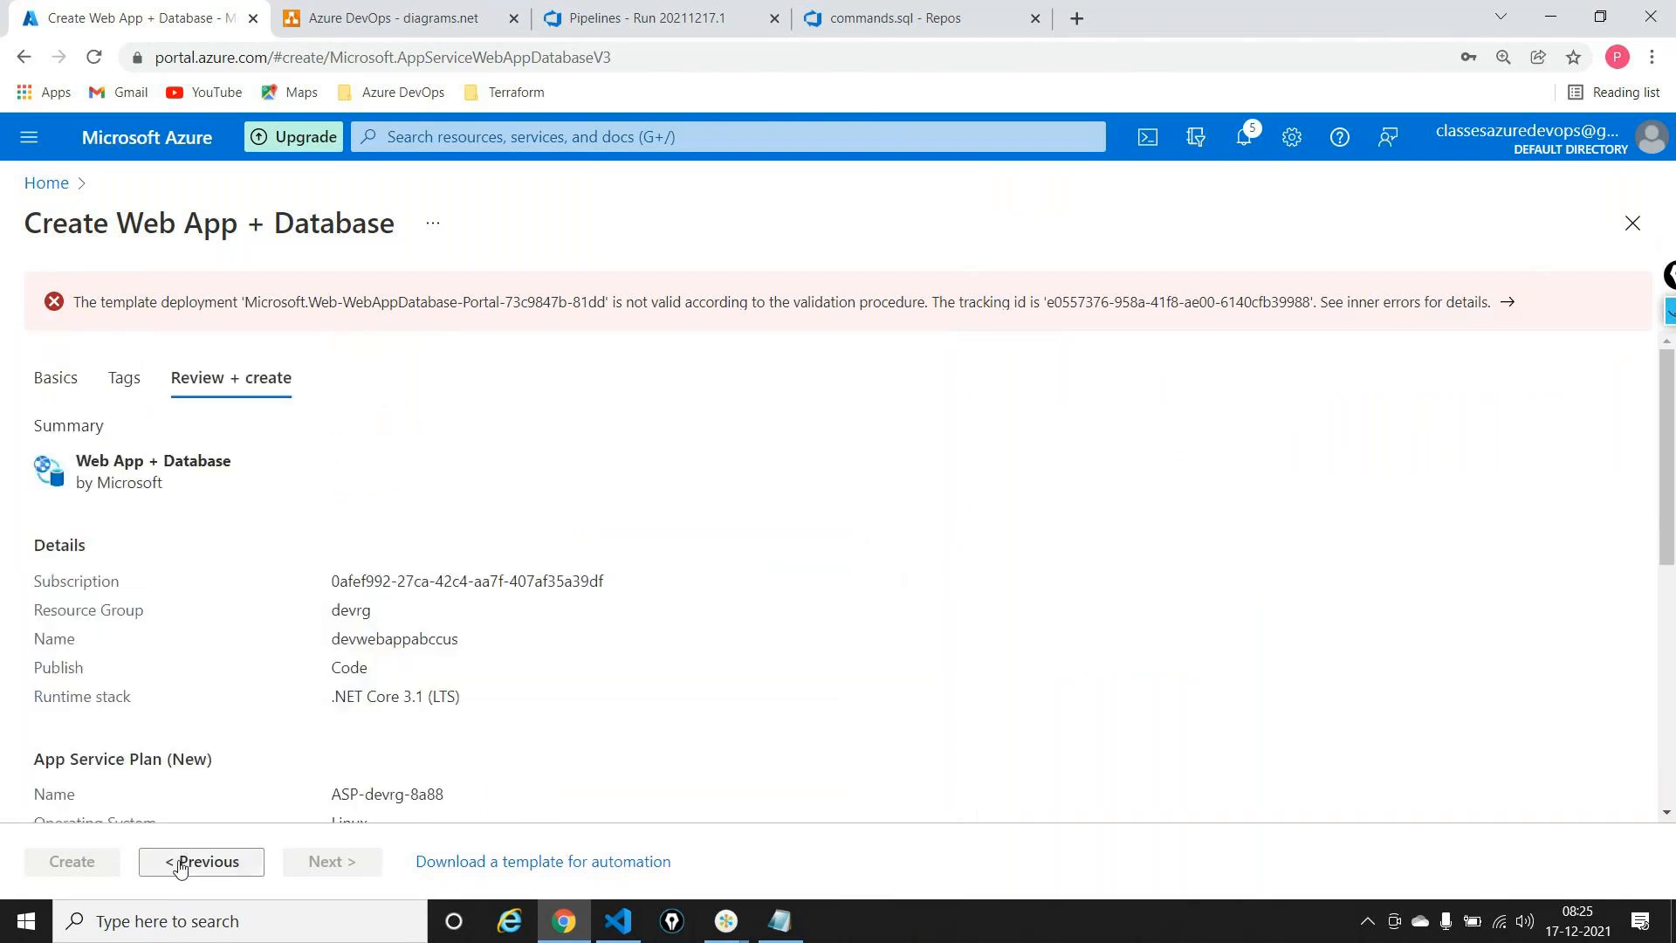
left_click(177, 861)
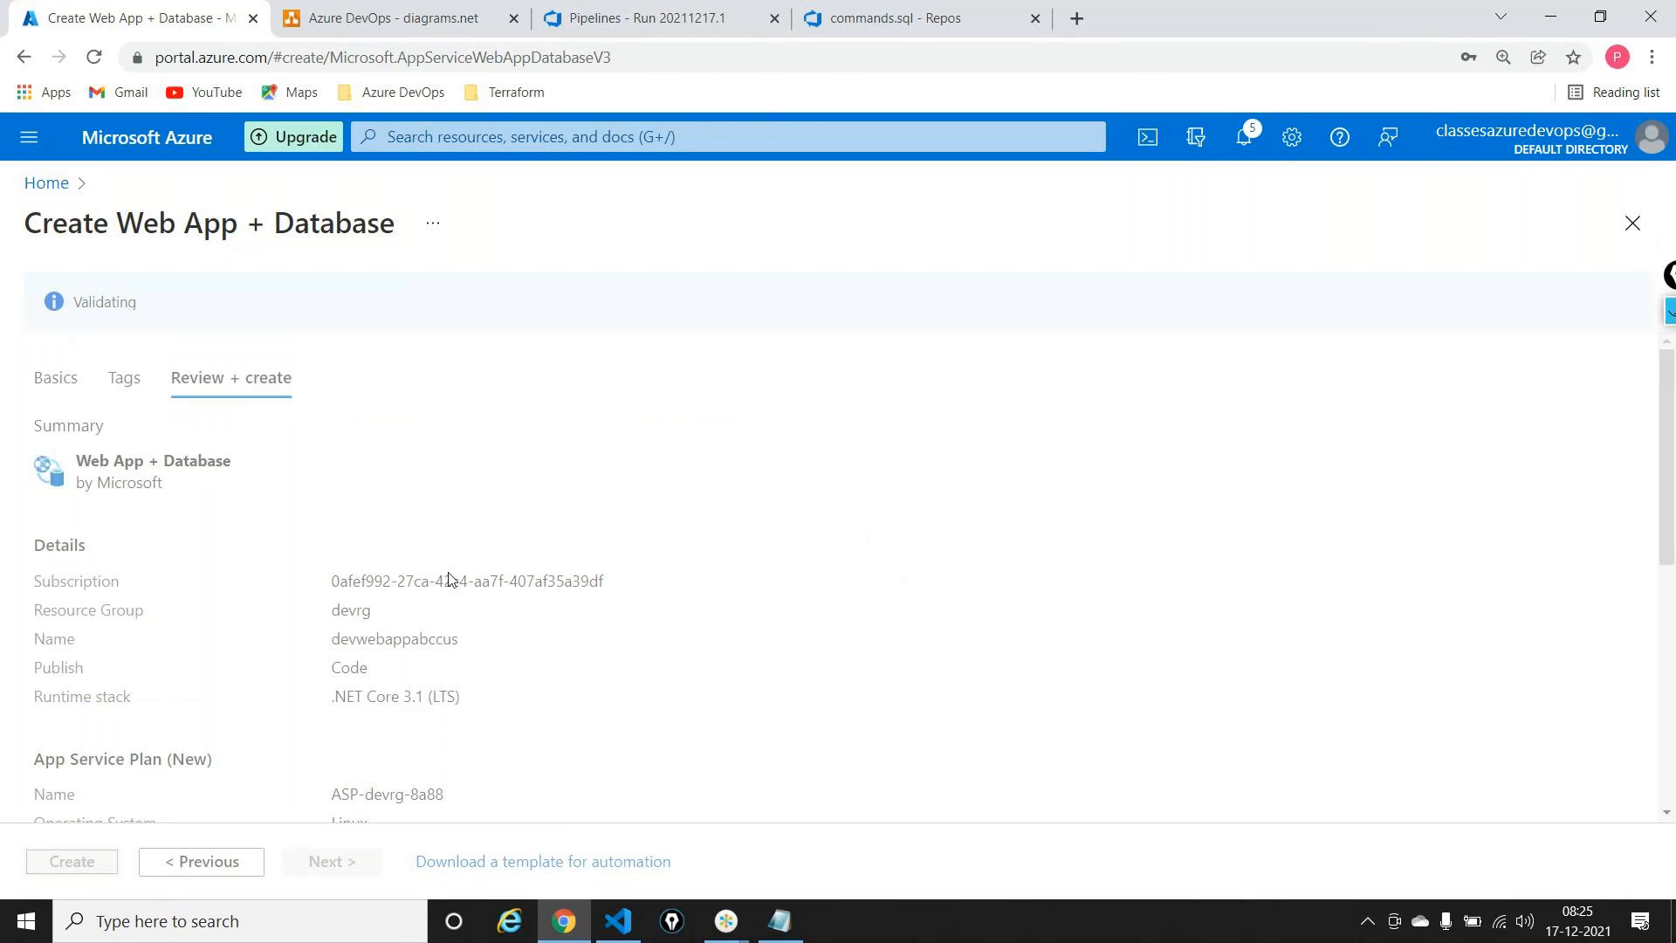
Step: Start a plain web app from App Services in devrg, named devsqlabc000cus
left_click(48, 185)
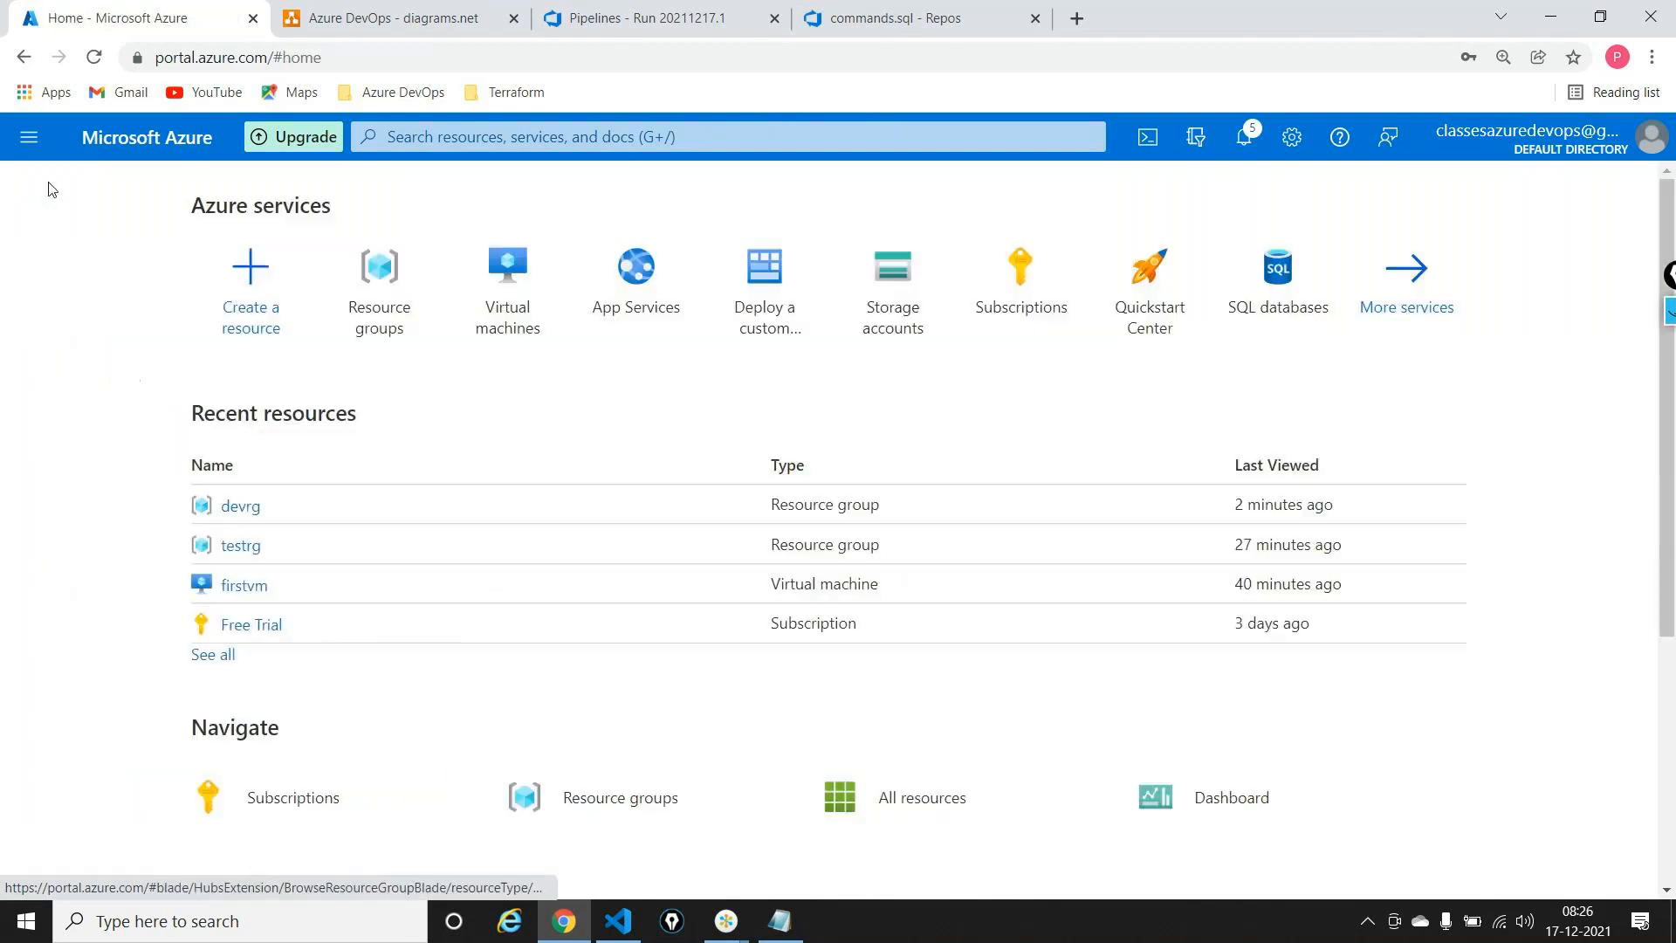
left_click(636, 269)
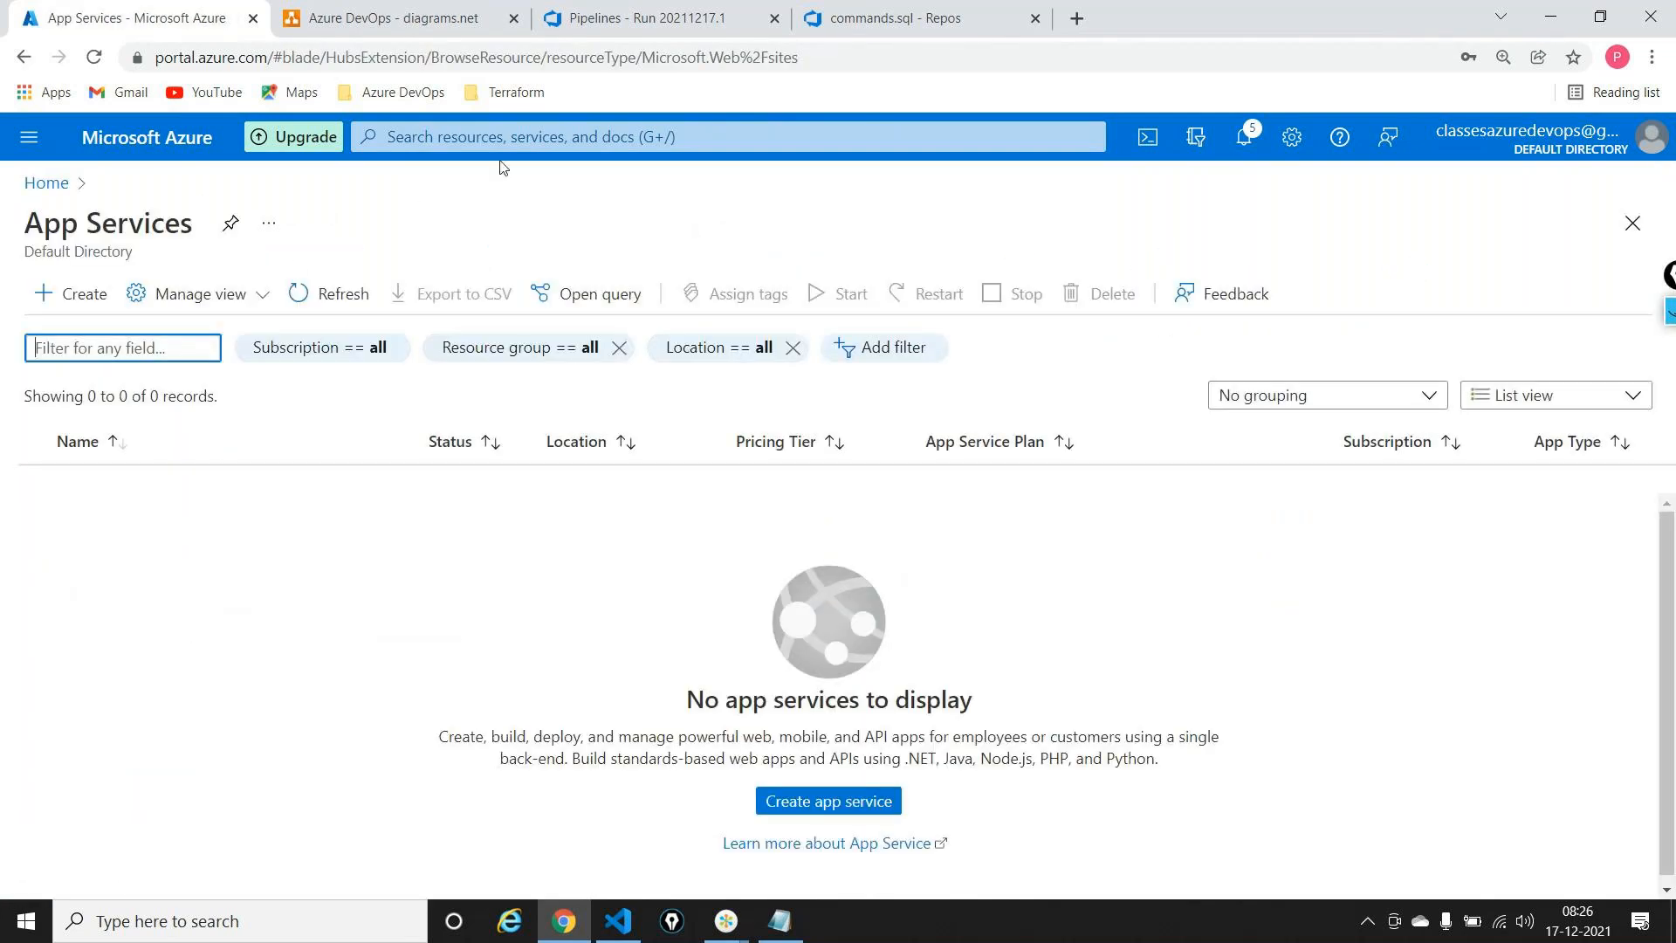
left_click(105, 306)
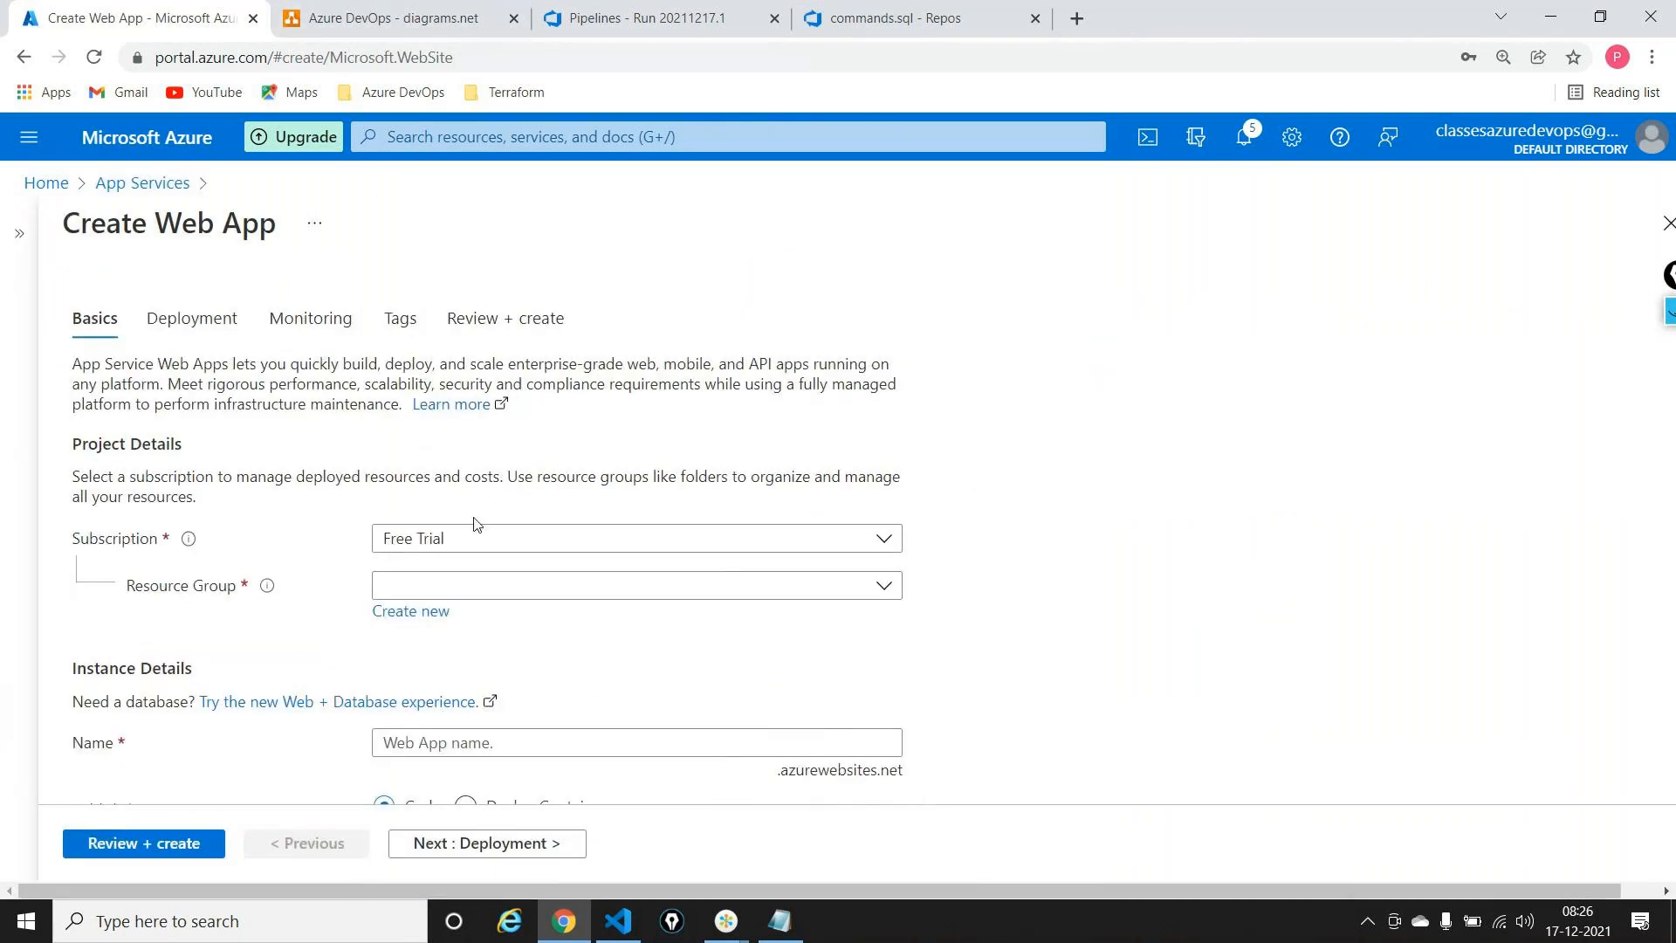
left_click(486, 586)
left_click(611, 666)
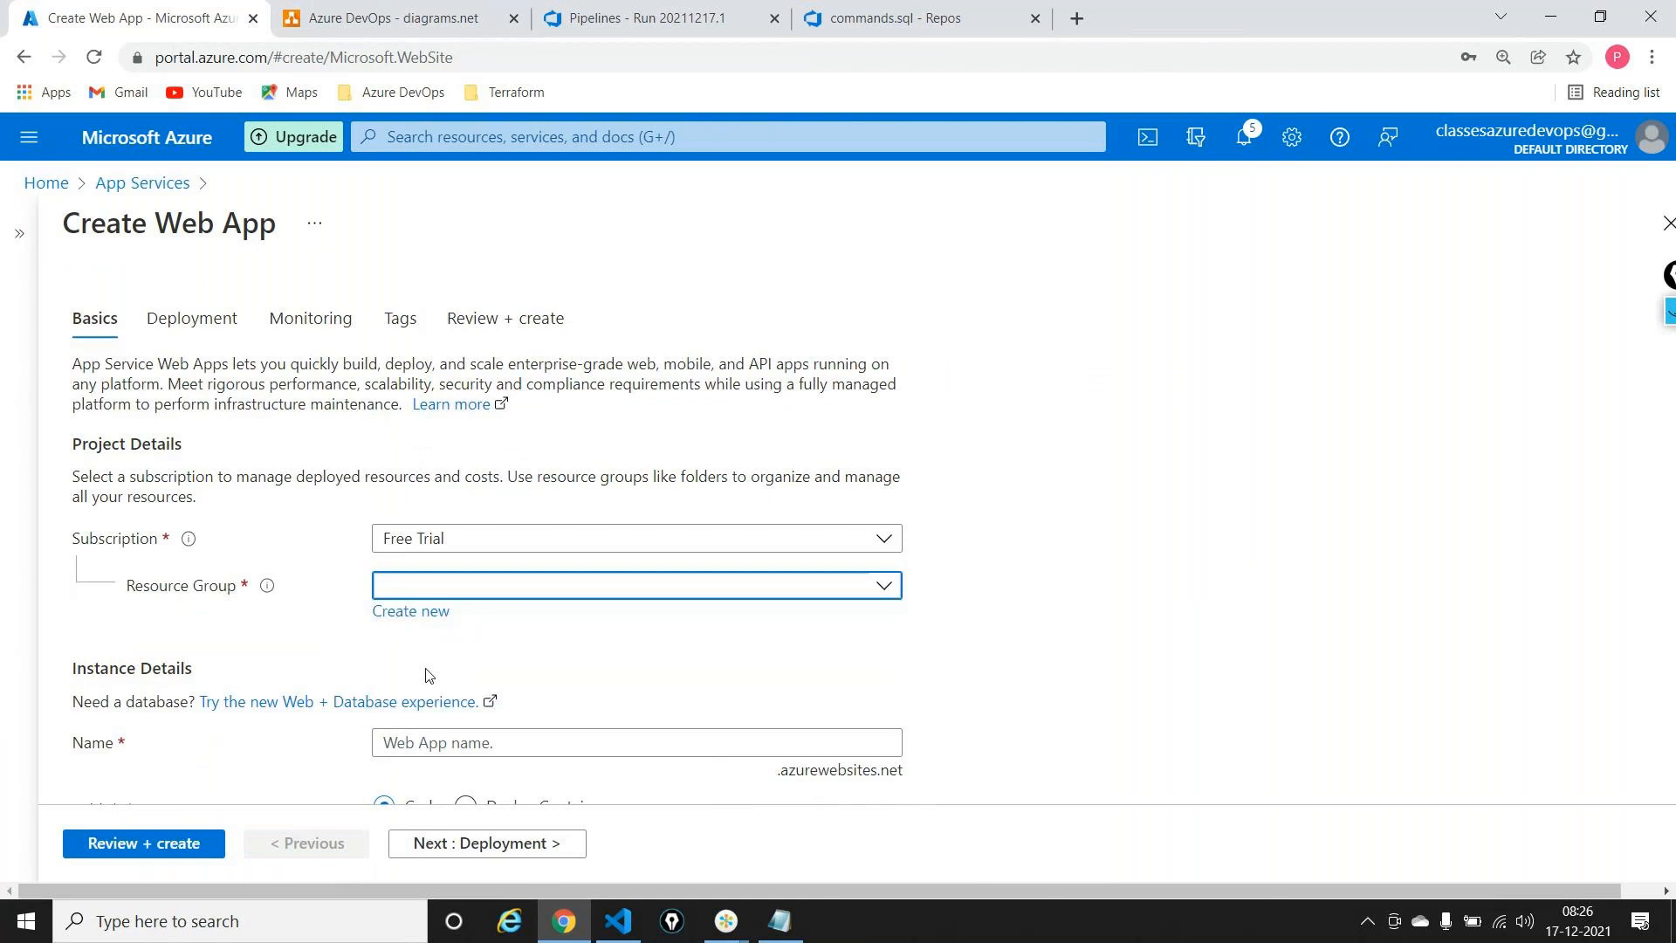
scroll(643, 569, "down", 1)
left_click(502, 655)
type("d")
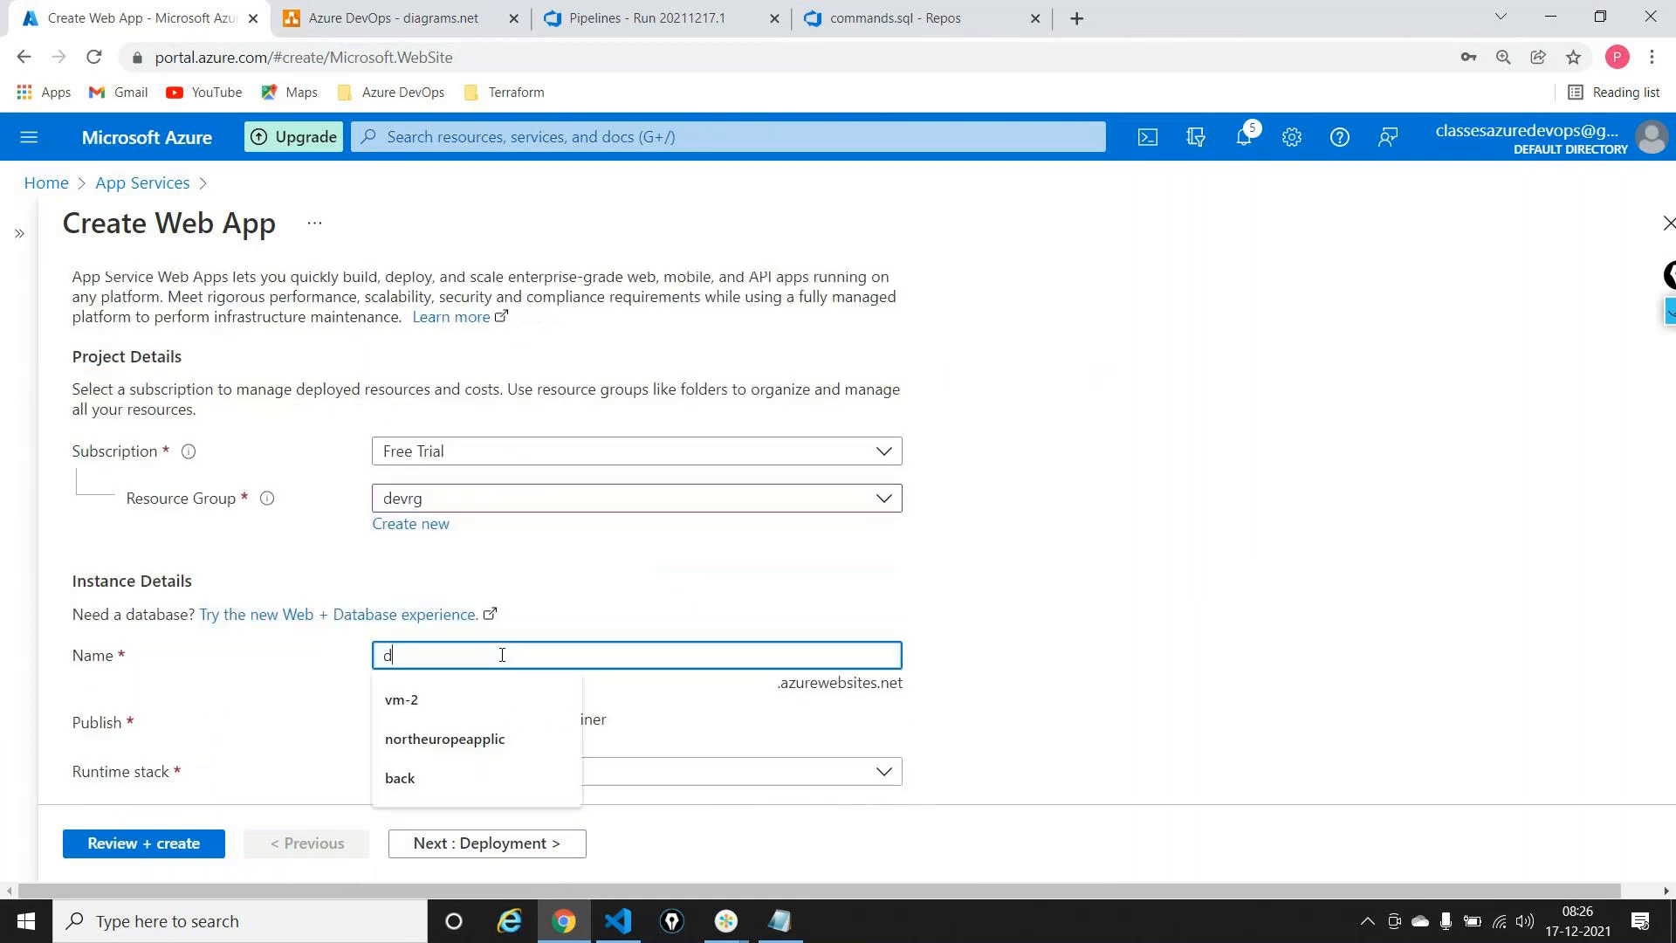
type("evwebapplocat")
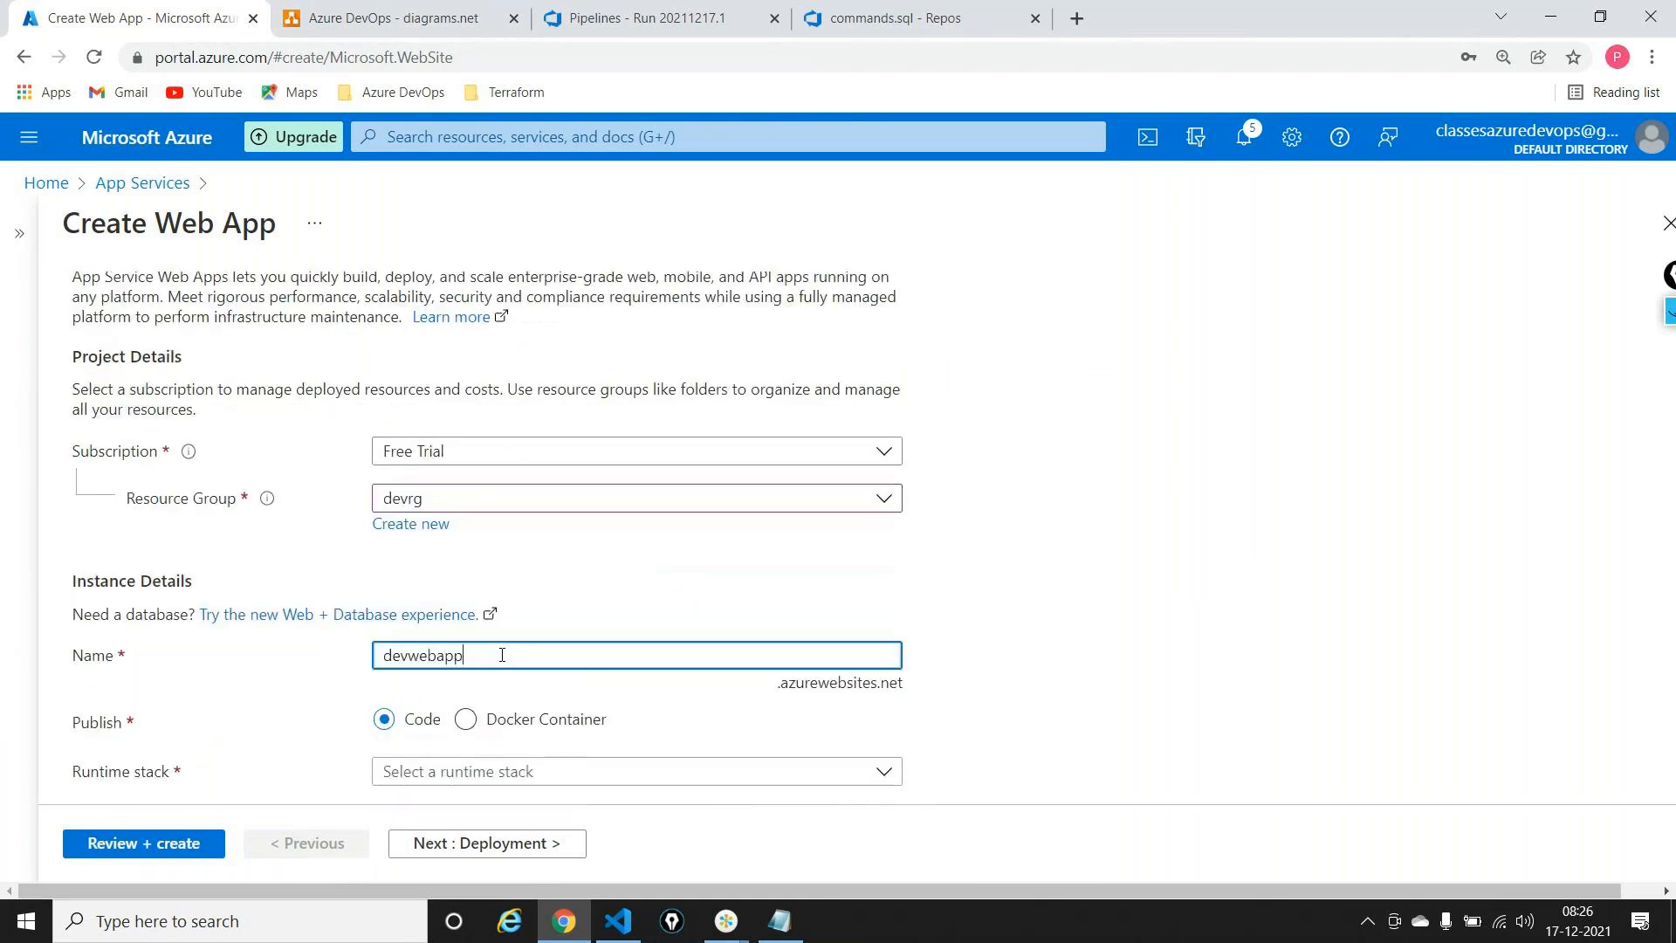
key("BackSpace")
key("BackSpace")
key("BackSpace")
key("BackSpace")
key("BackSpace")
key("BackSpace")
key("BackSpace")
key("BackSpace")
key("BackSpace")
key("BackSpace")
key("BackSpace")
type("sqlabc")
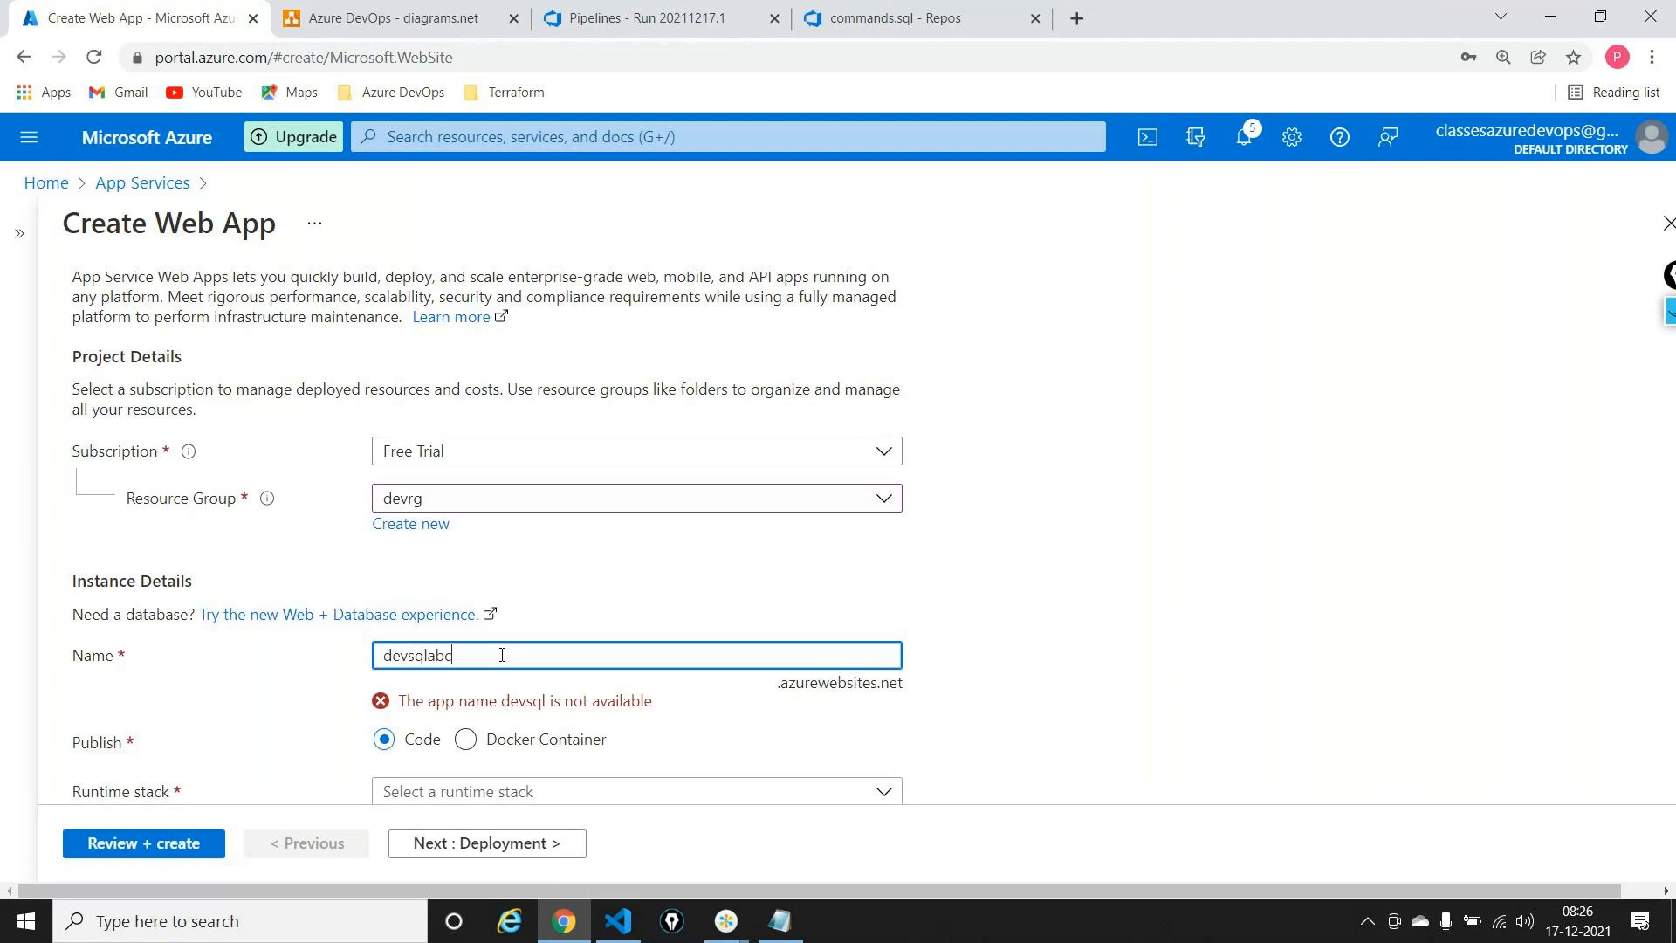
type("000cus")
Step: Use .NET Core 3.1 (LTS), new plan devplan, Application Insights off, and review
scroll(502, 654, "down", 1)
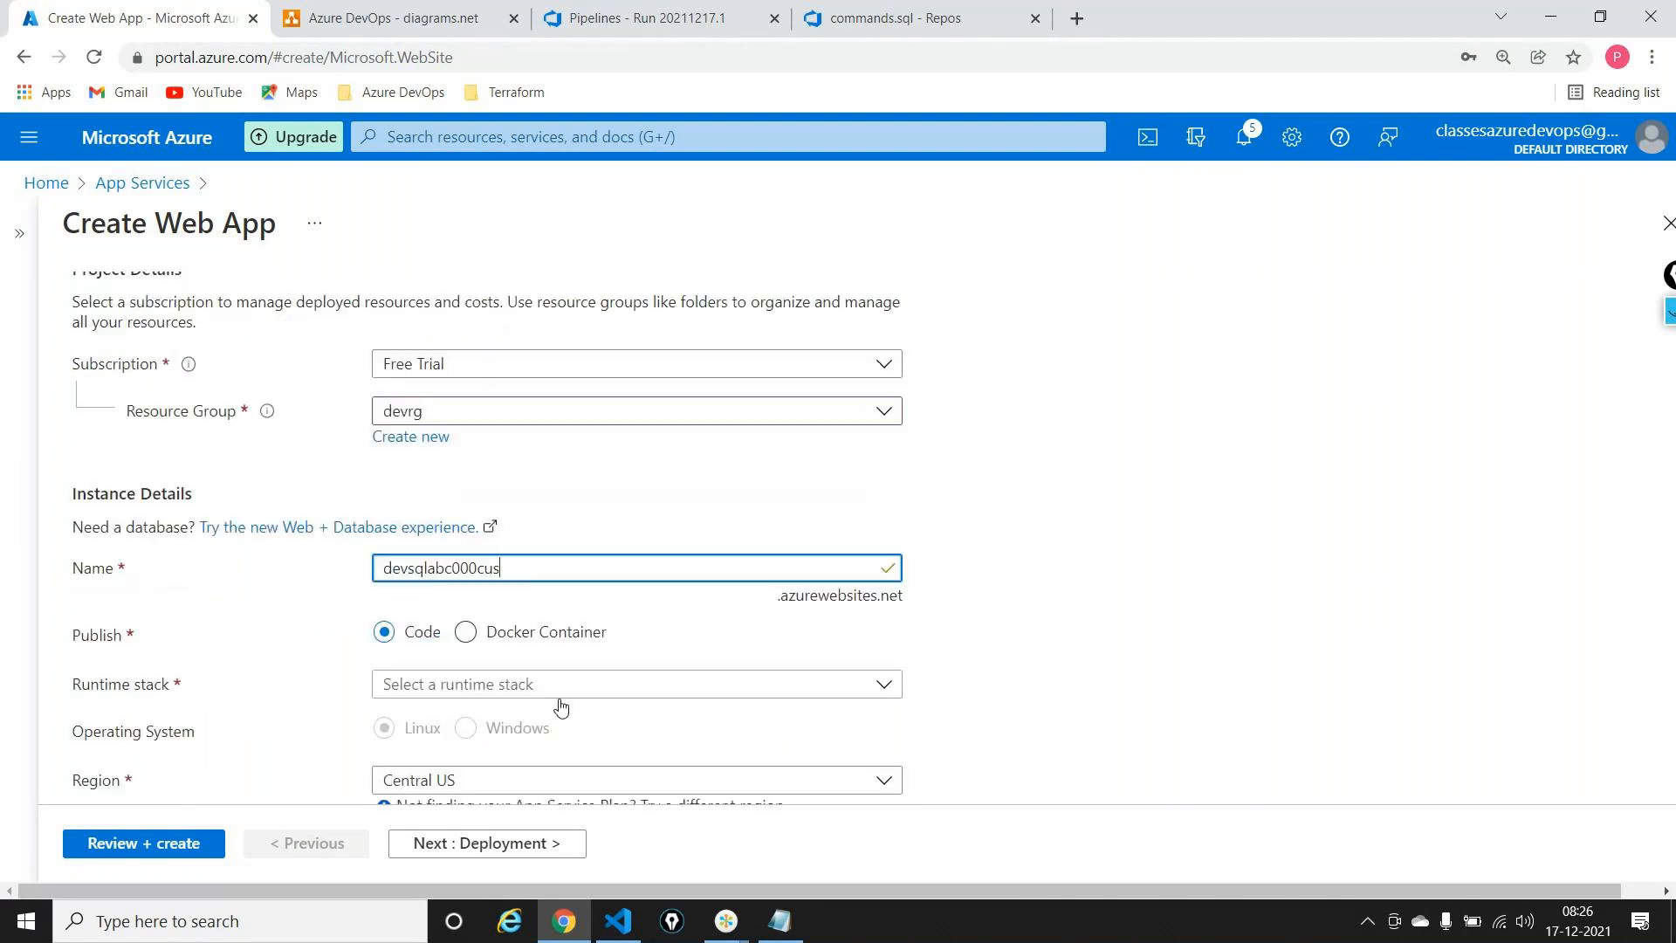
left_click(566, 685)
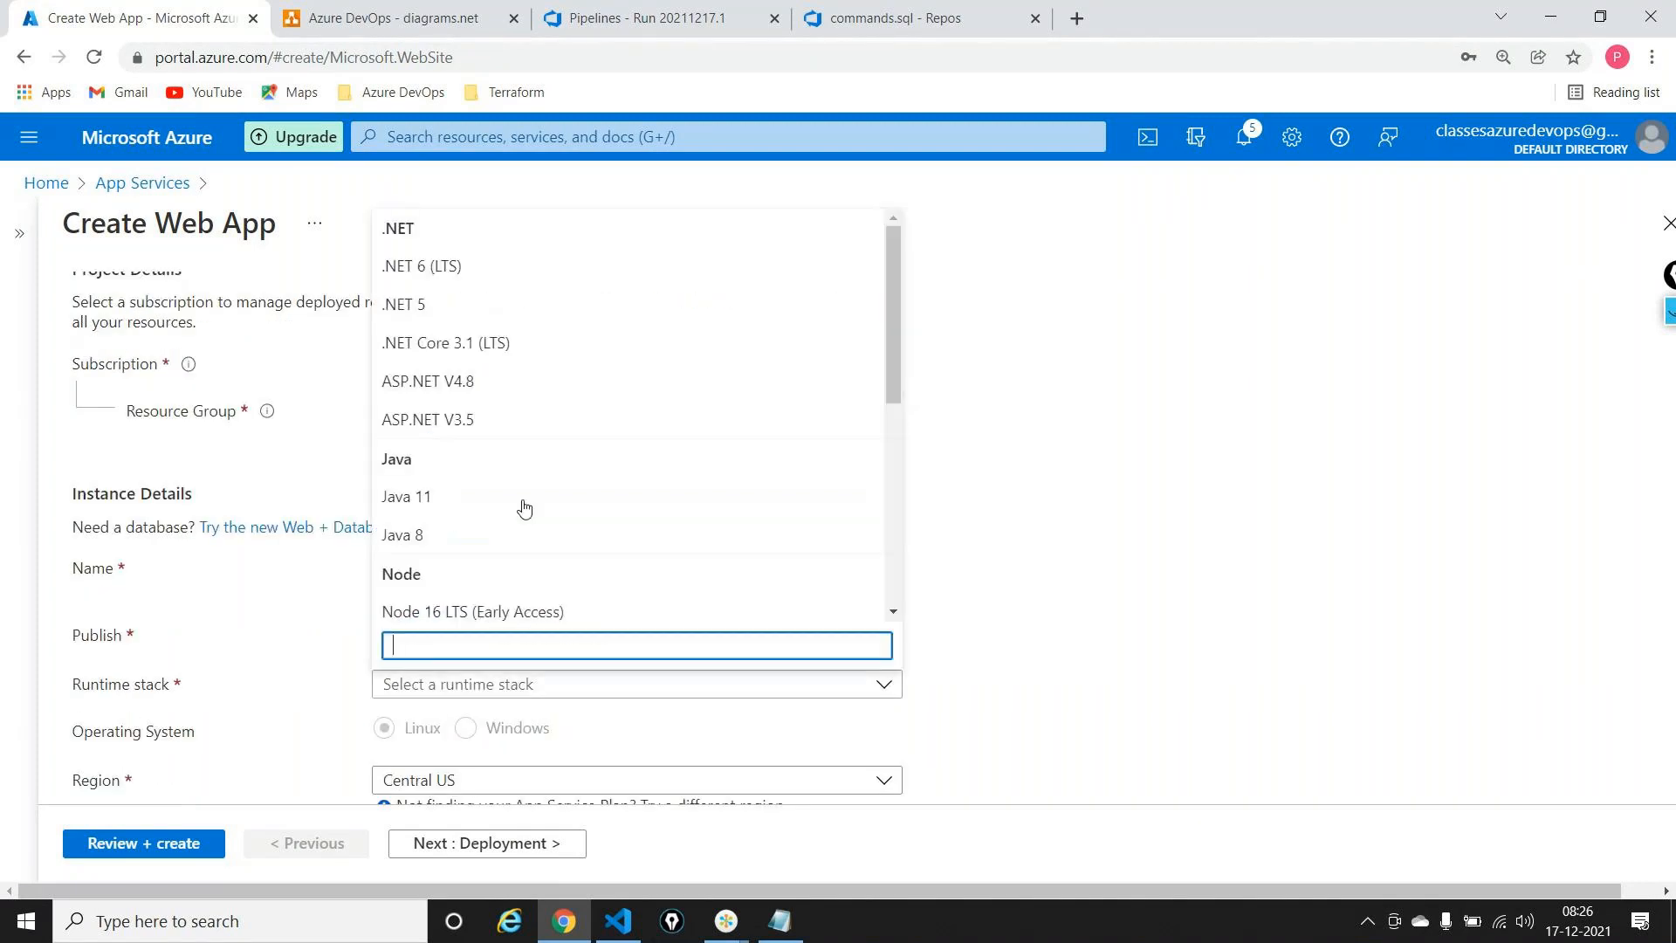
left_click(452, 347)
scroll(679, 456, "down", 3)
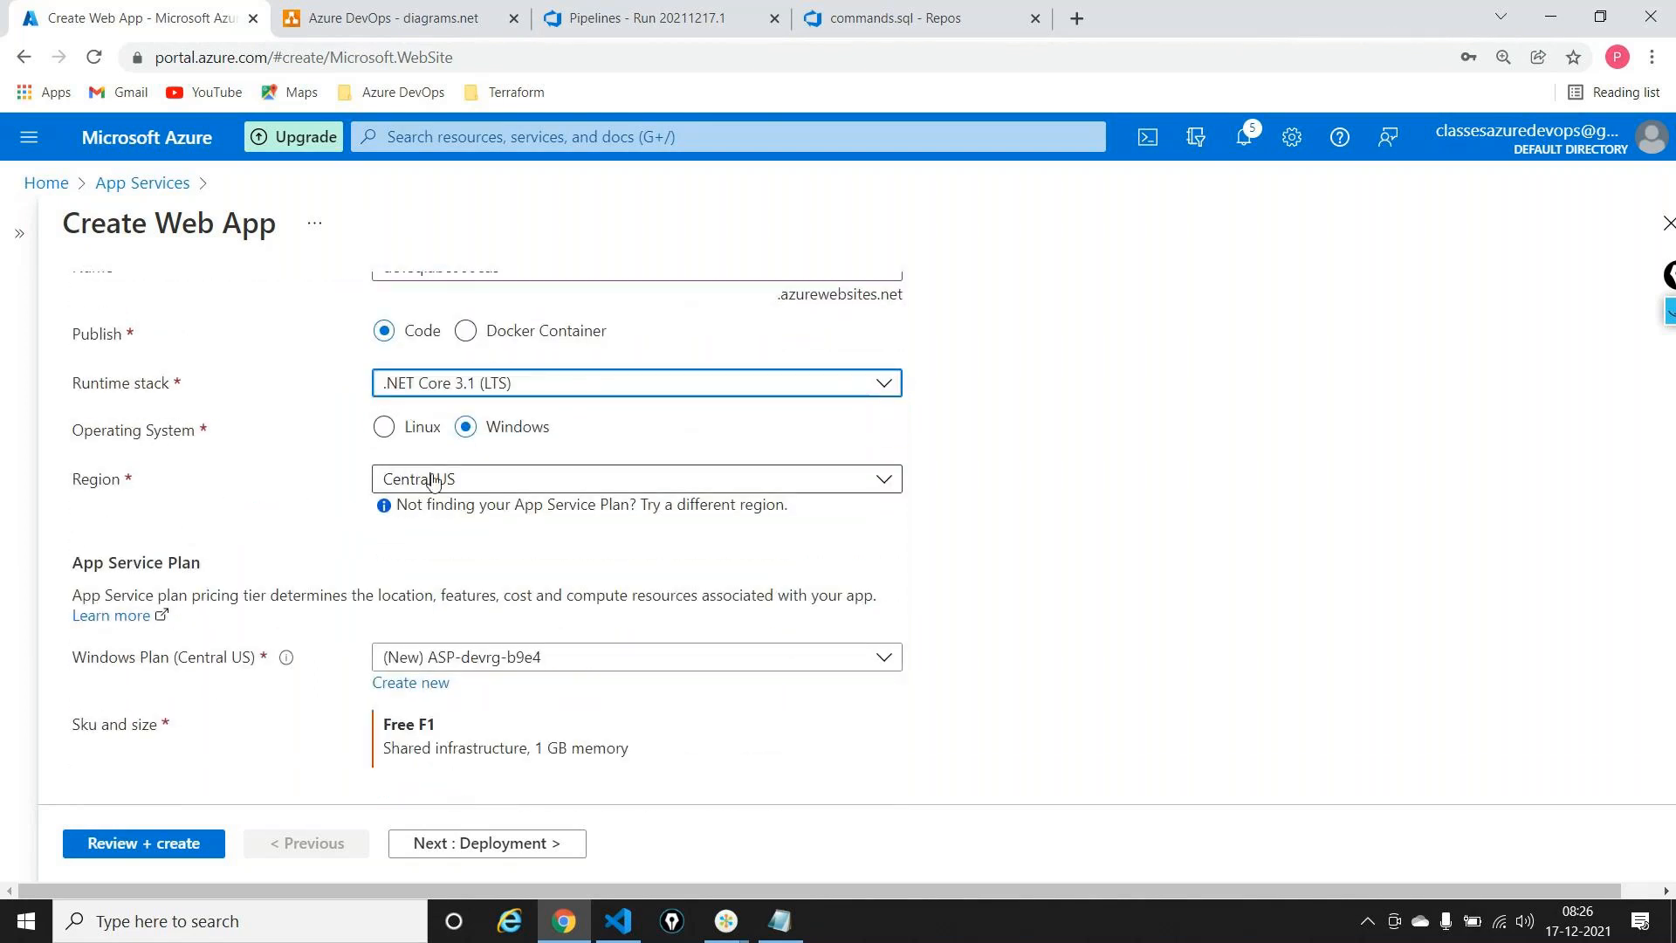
left_click(436, 687)
type("devplan")
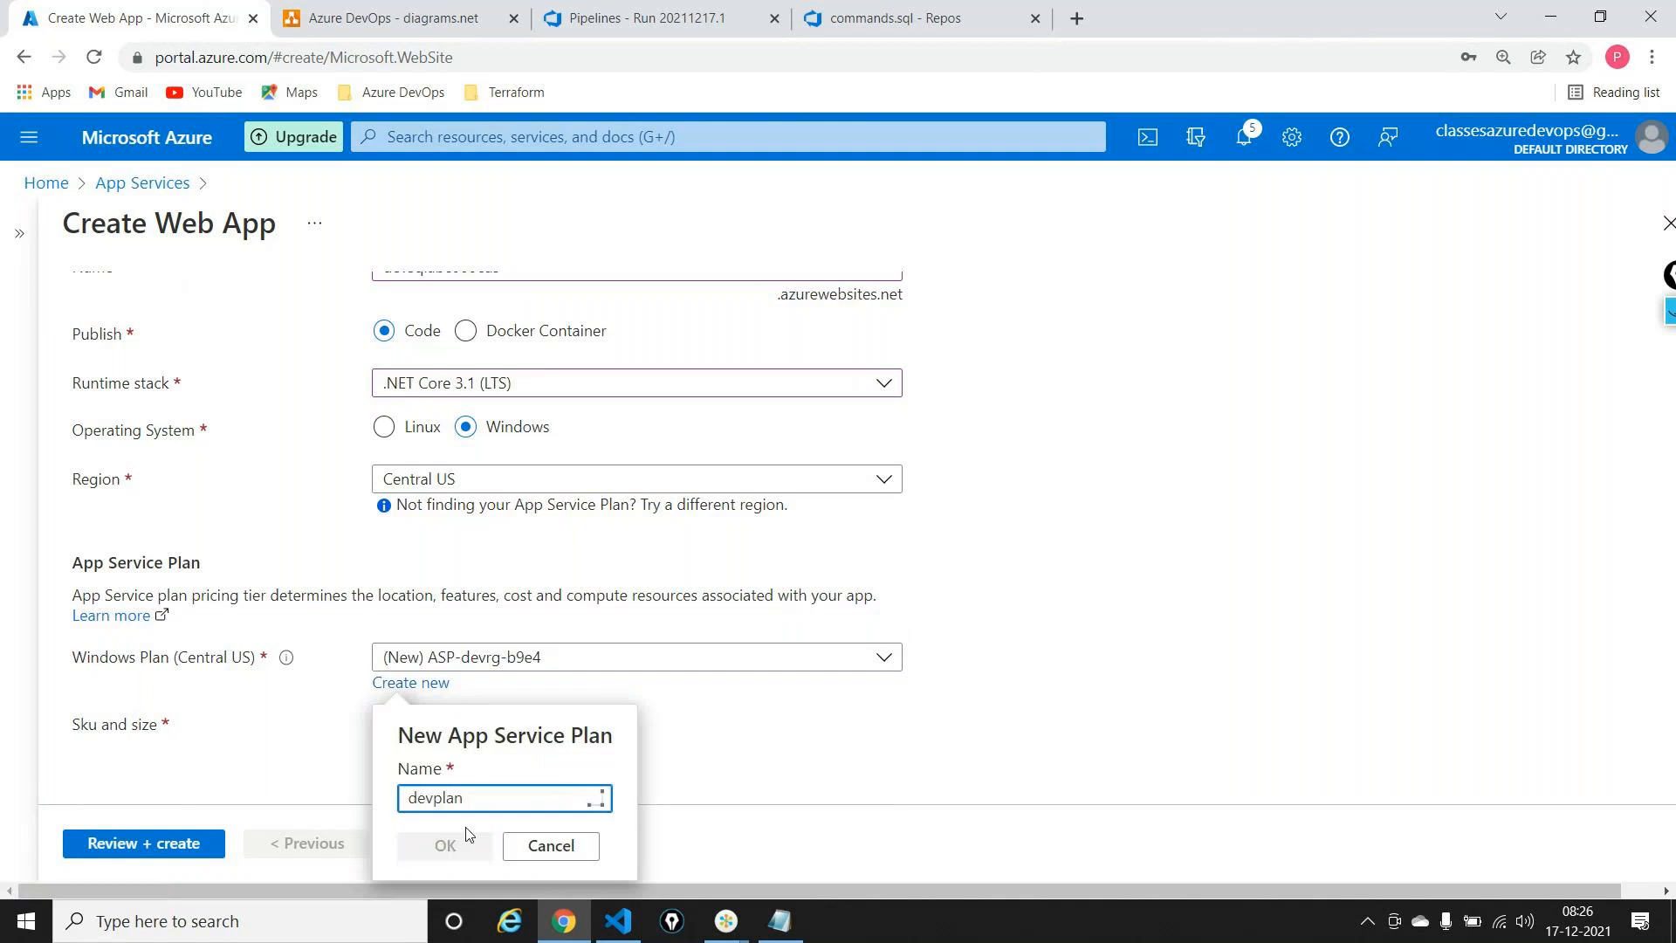
left_click(453, 851)
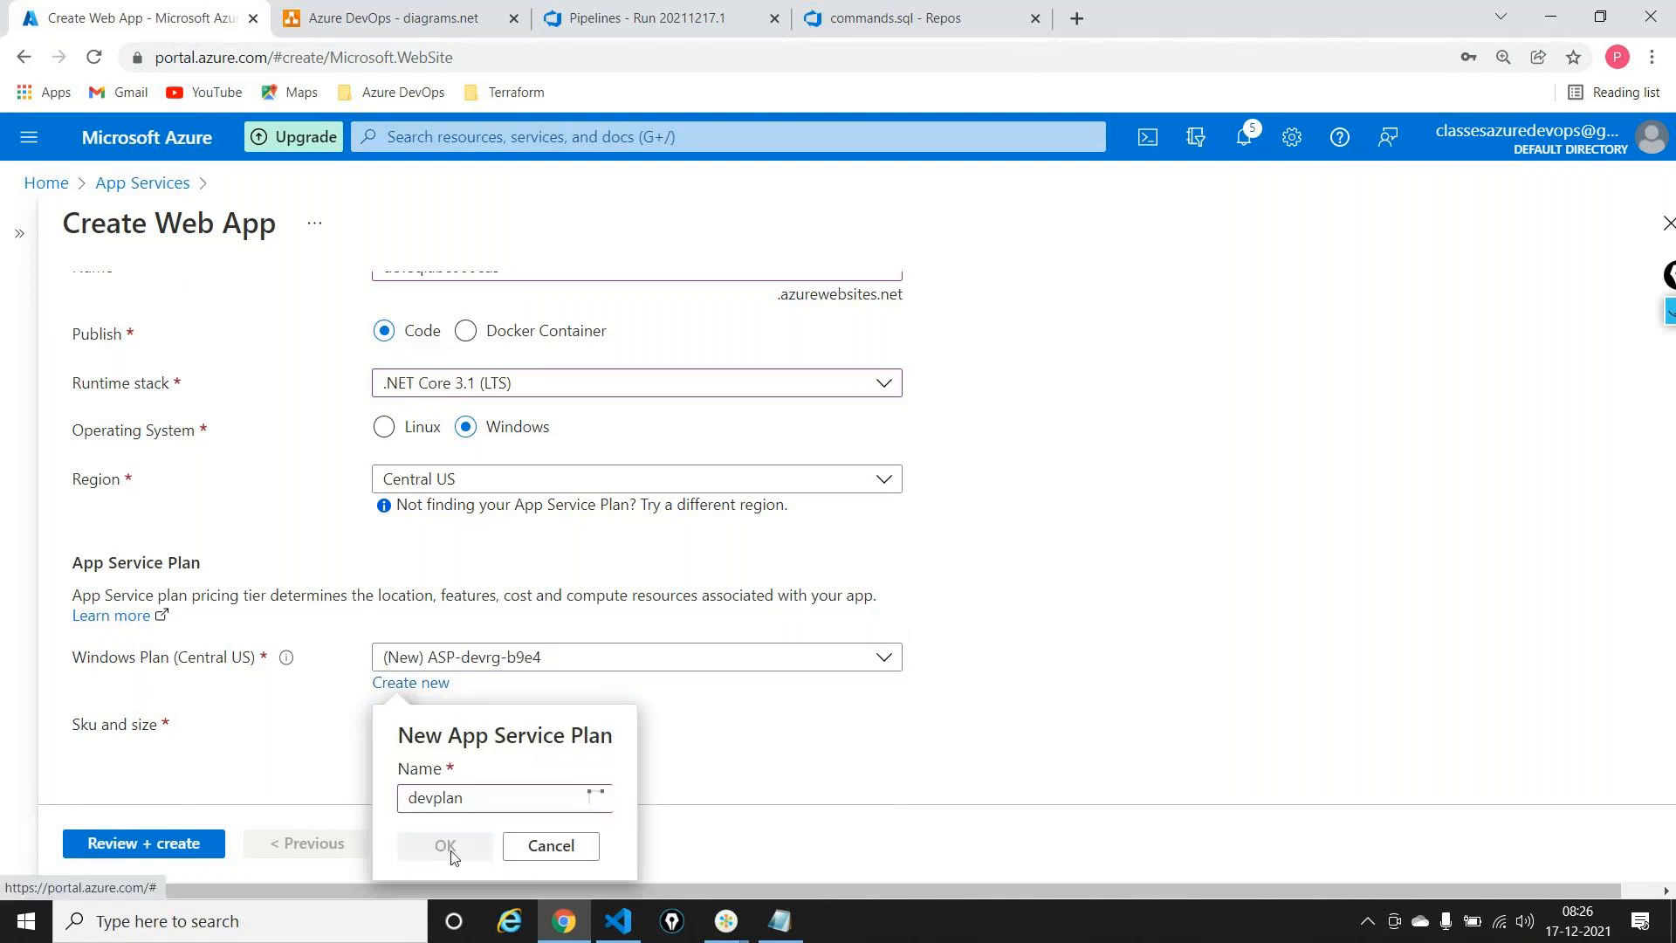
left_click(519, 845)
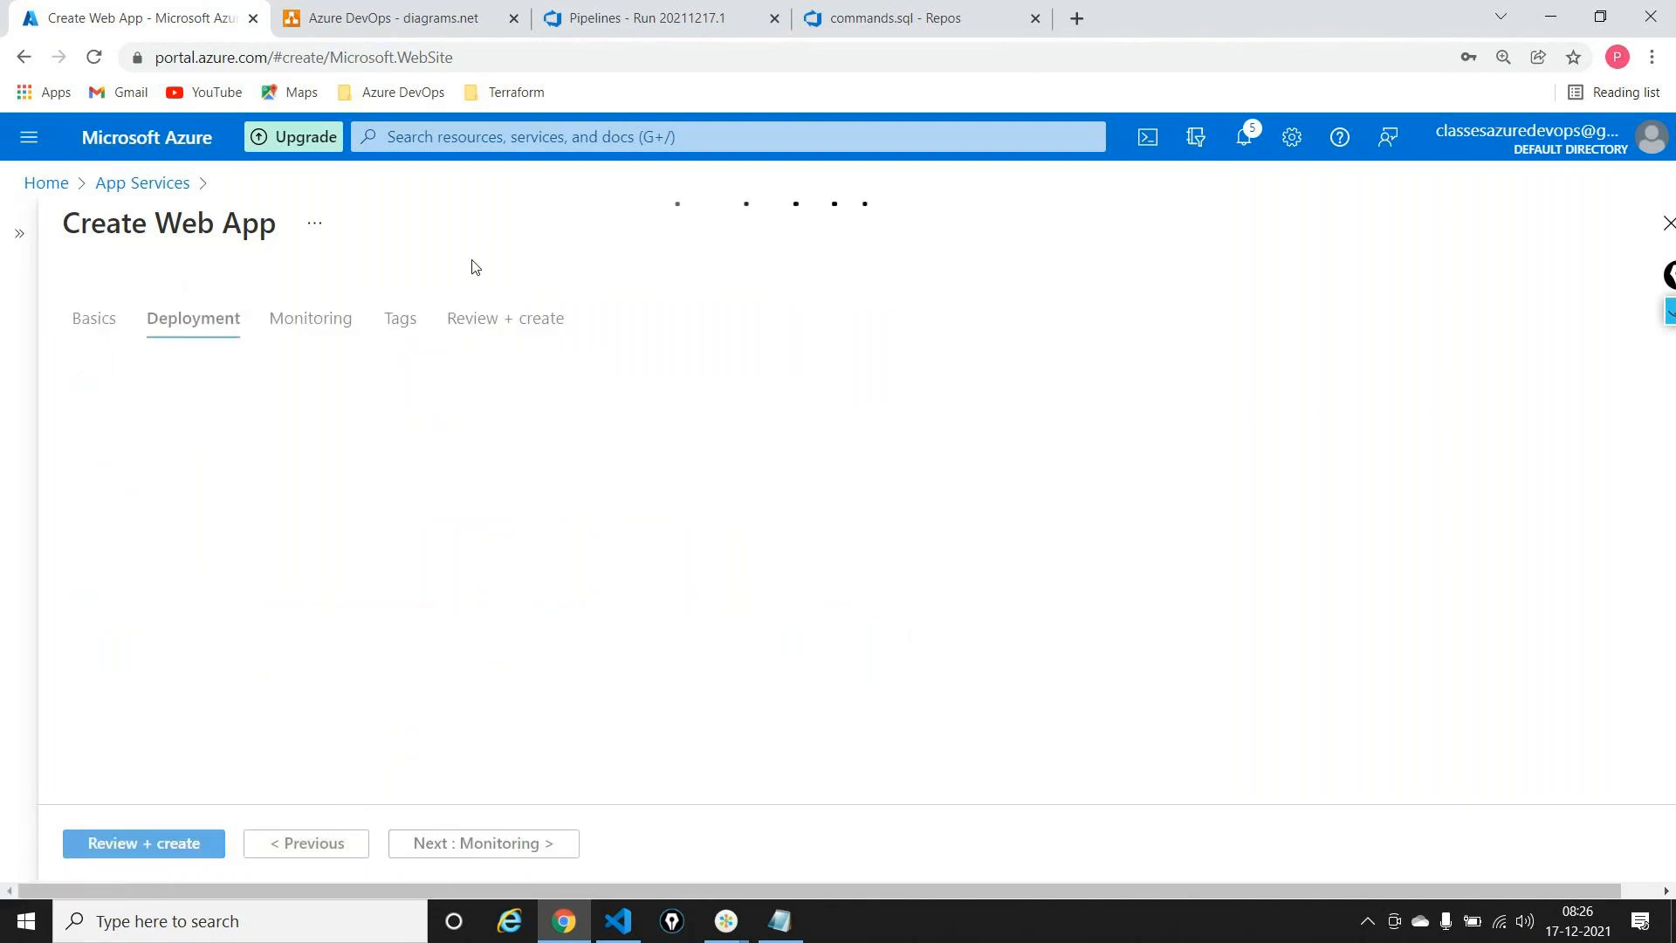
left_click(485, 841)
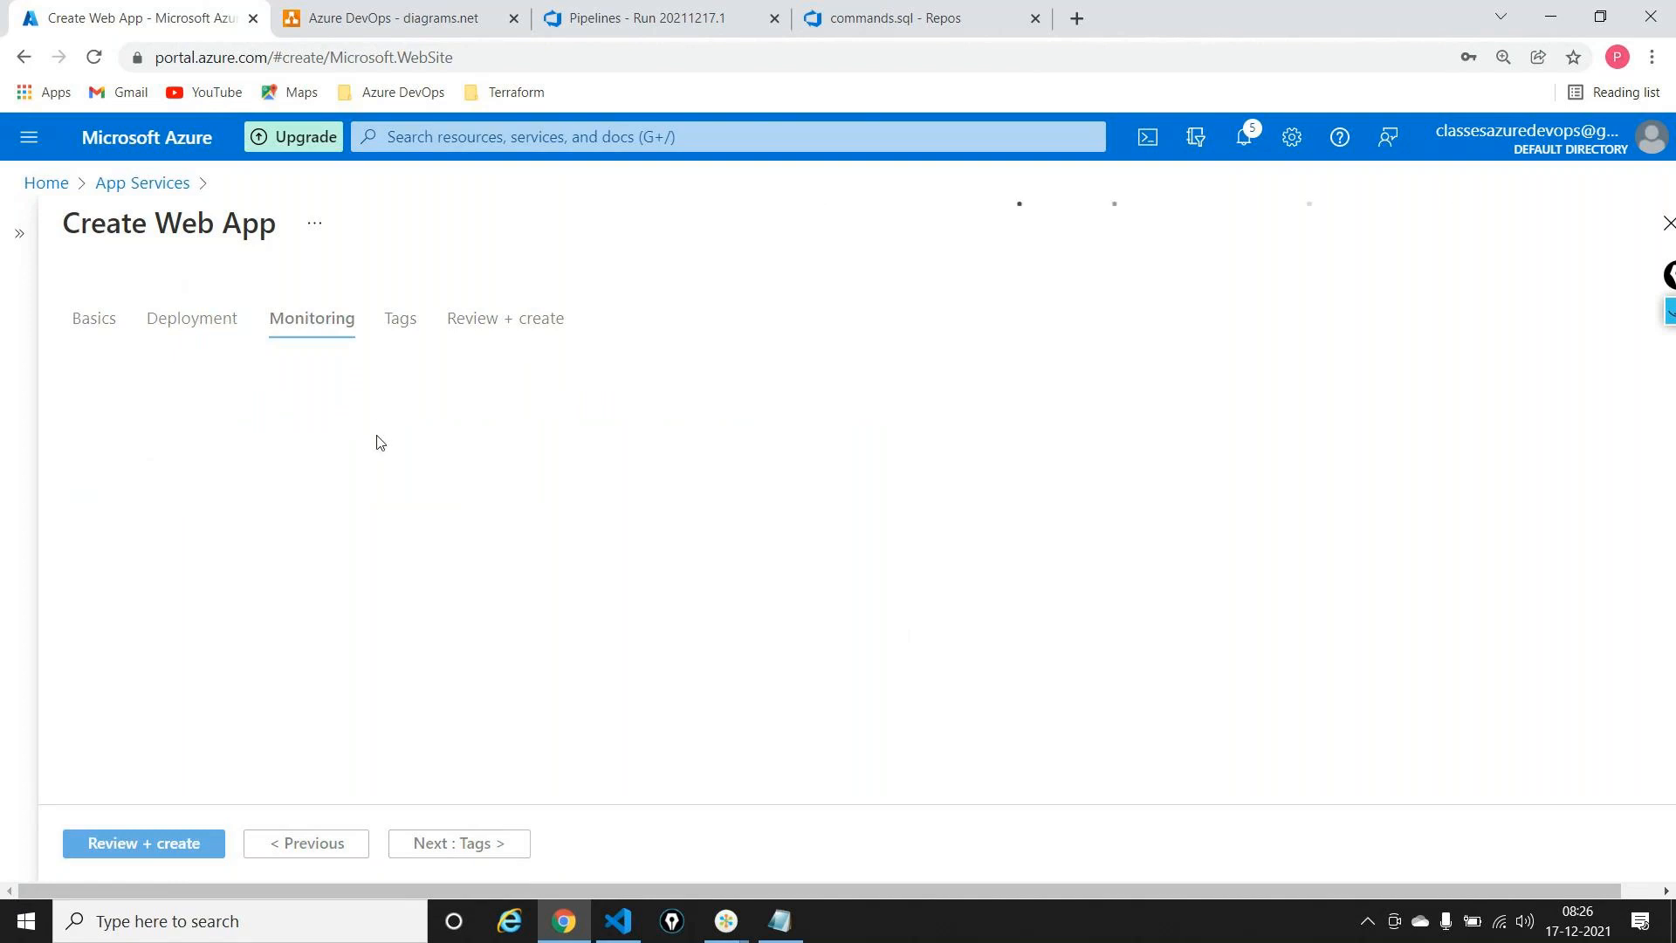
left_click(385, 492)
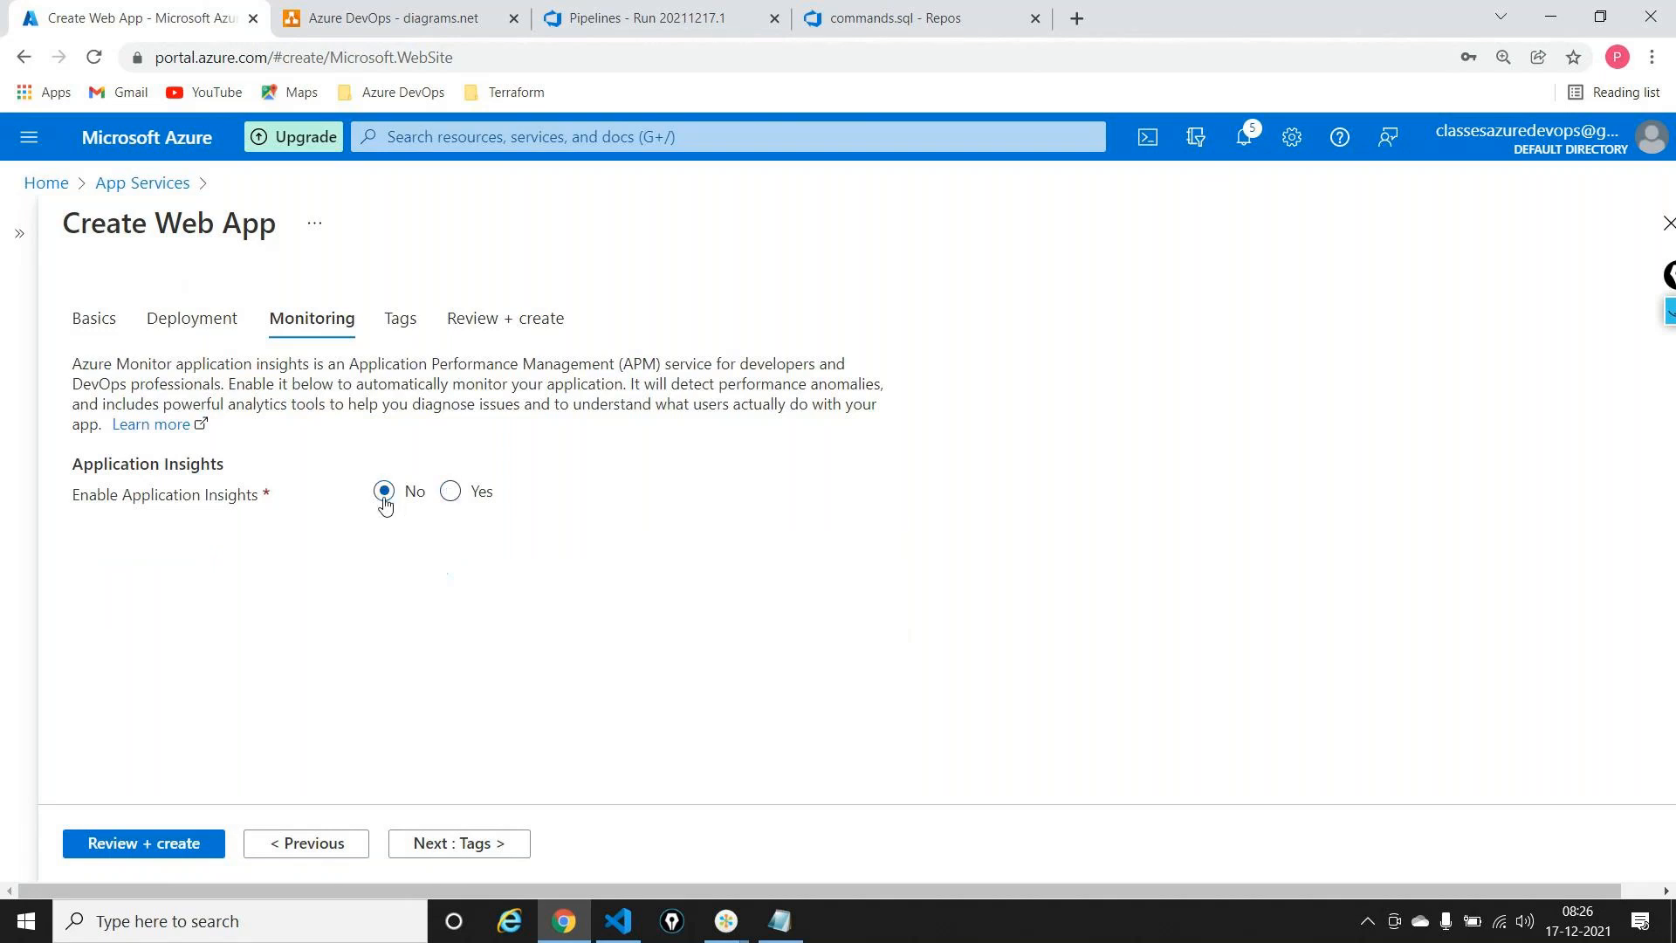
left_click(196, 843)
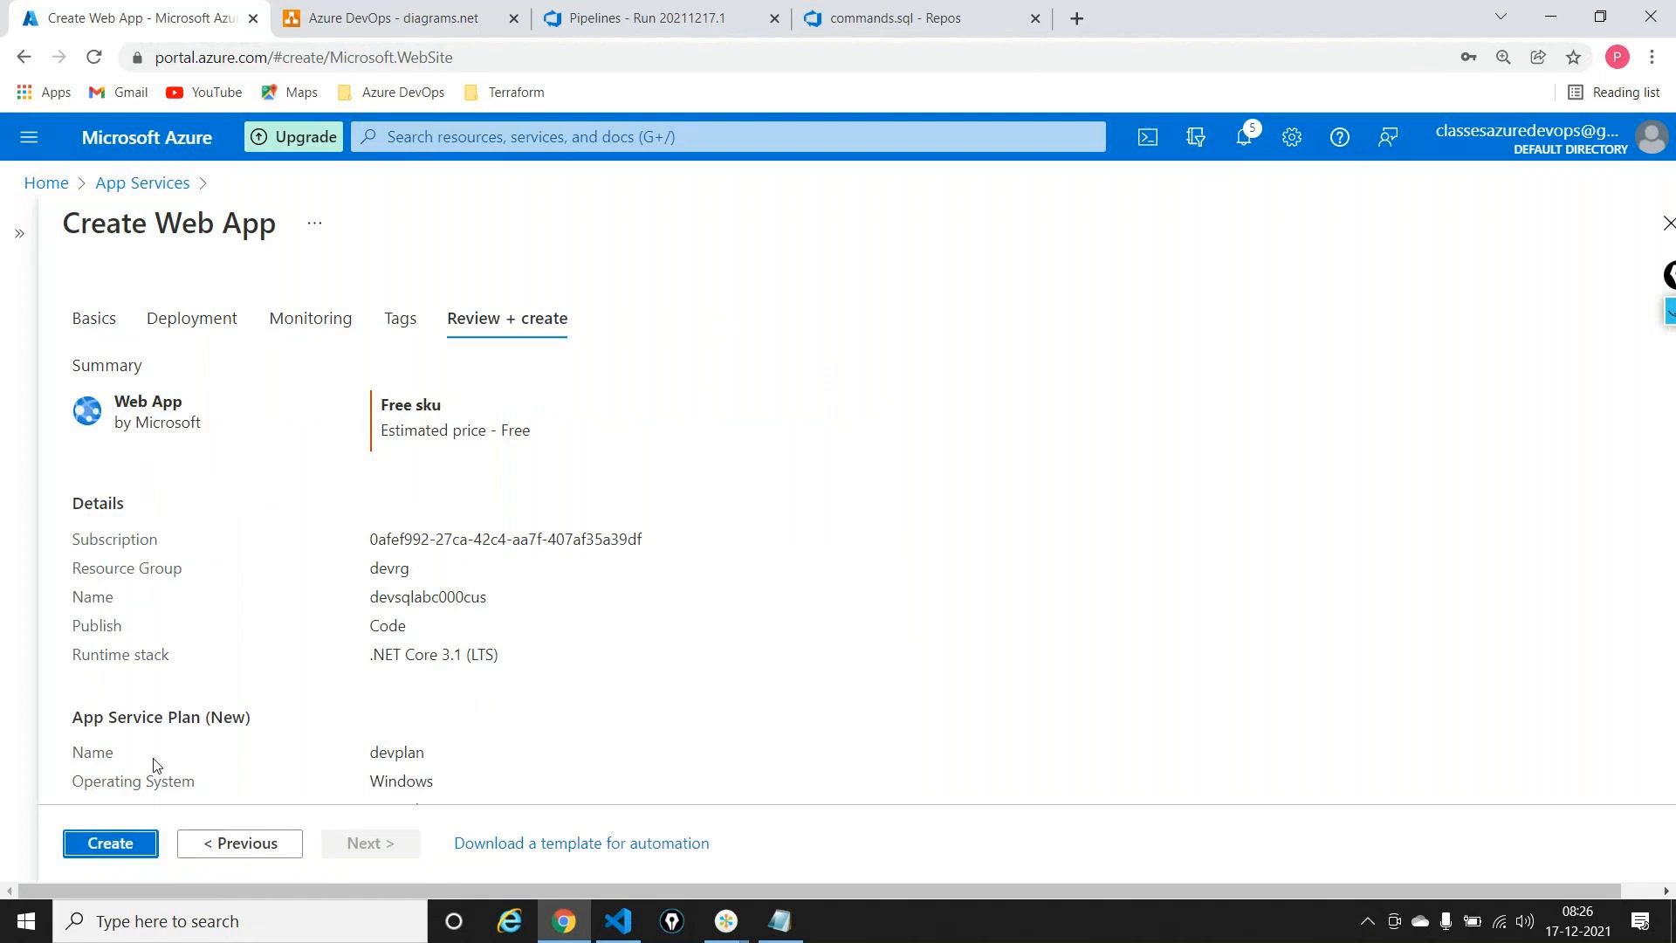
Step: Deploy the web app, then begin a new database from Home > SQL databases
left_click(122, 843)
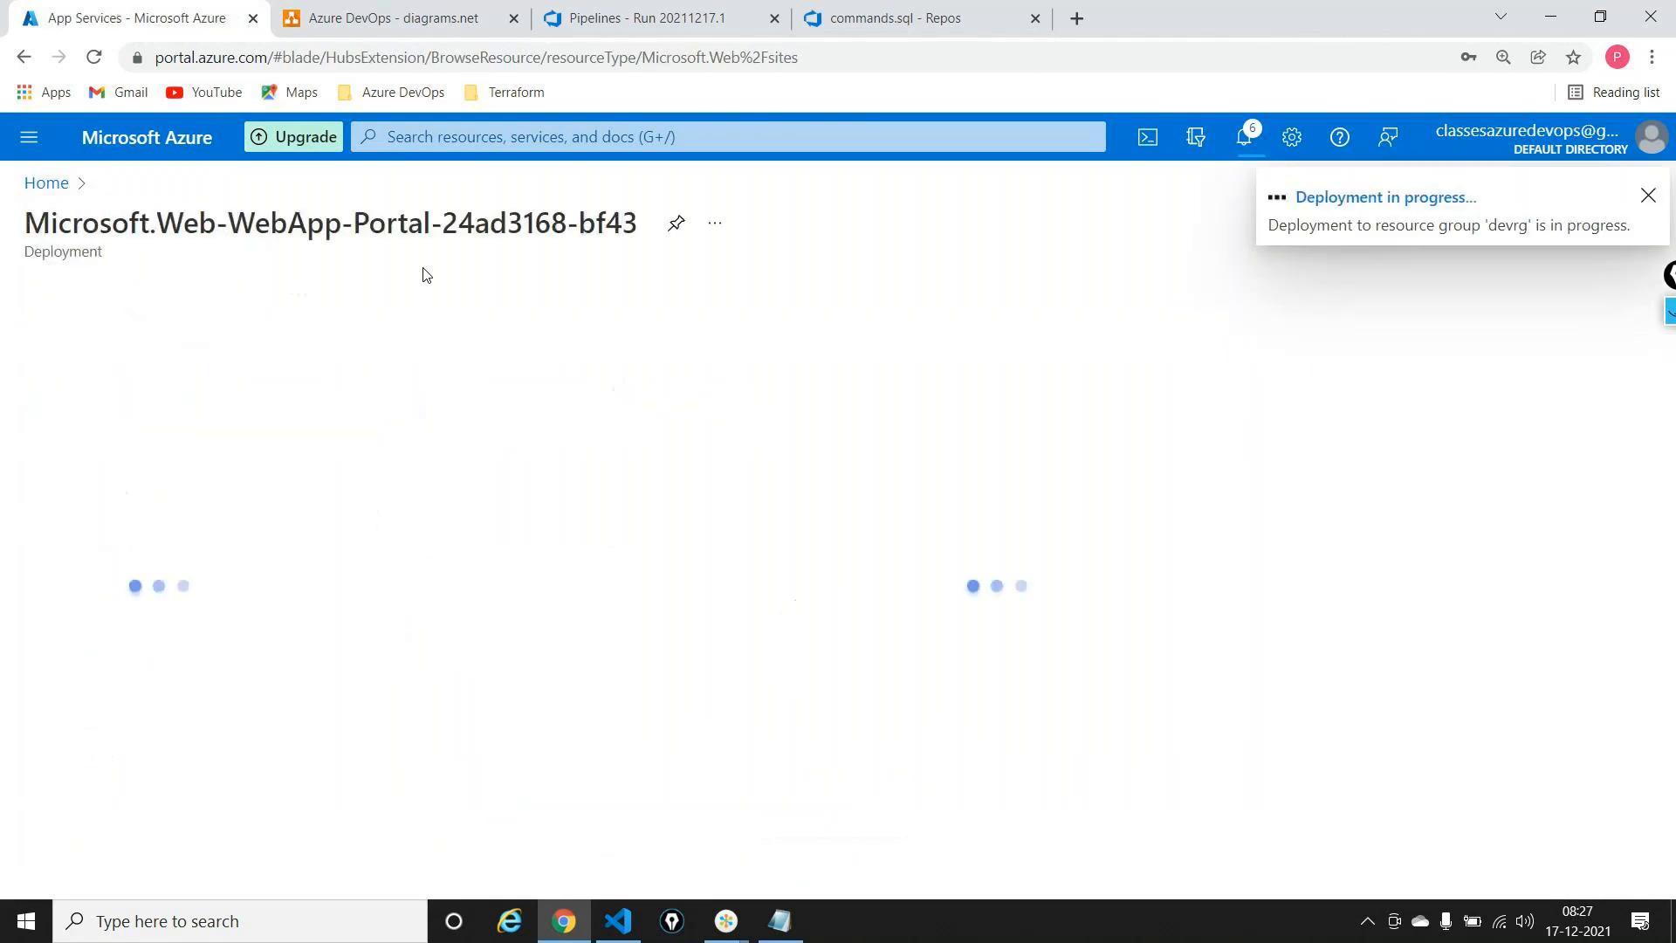
left_click(84, 161)
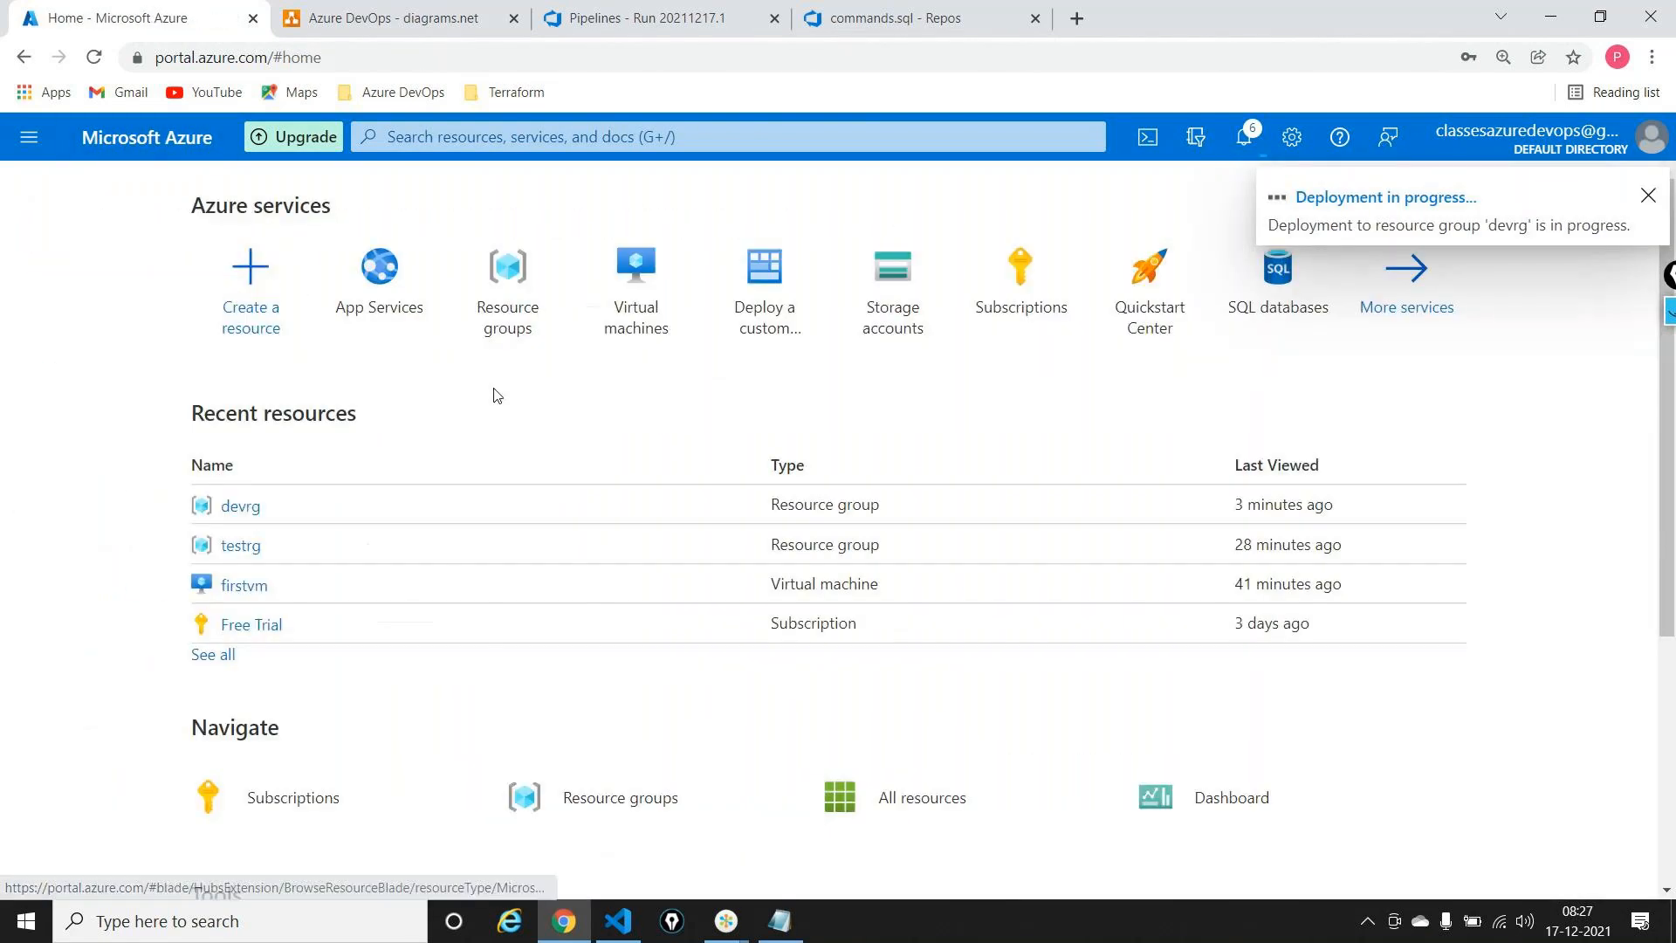
left_click(1278, 297)
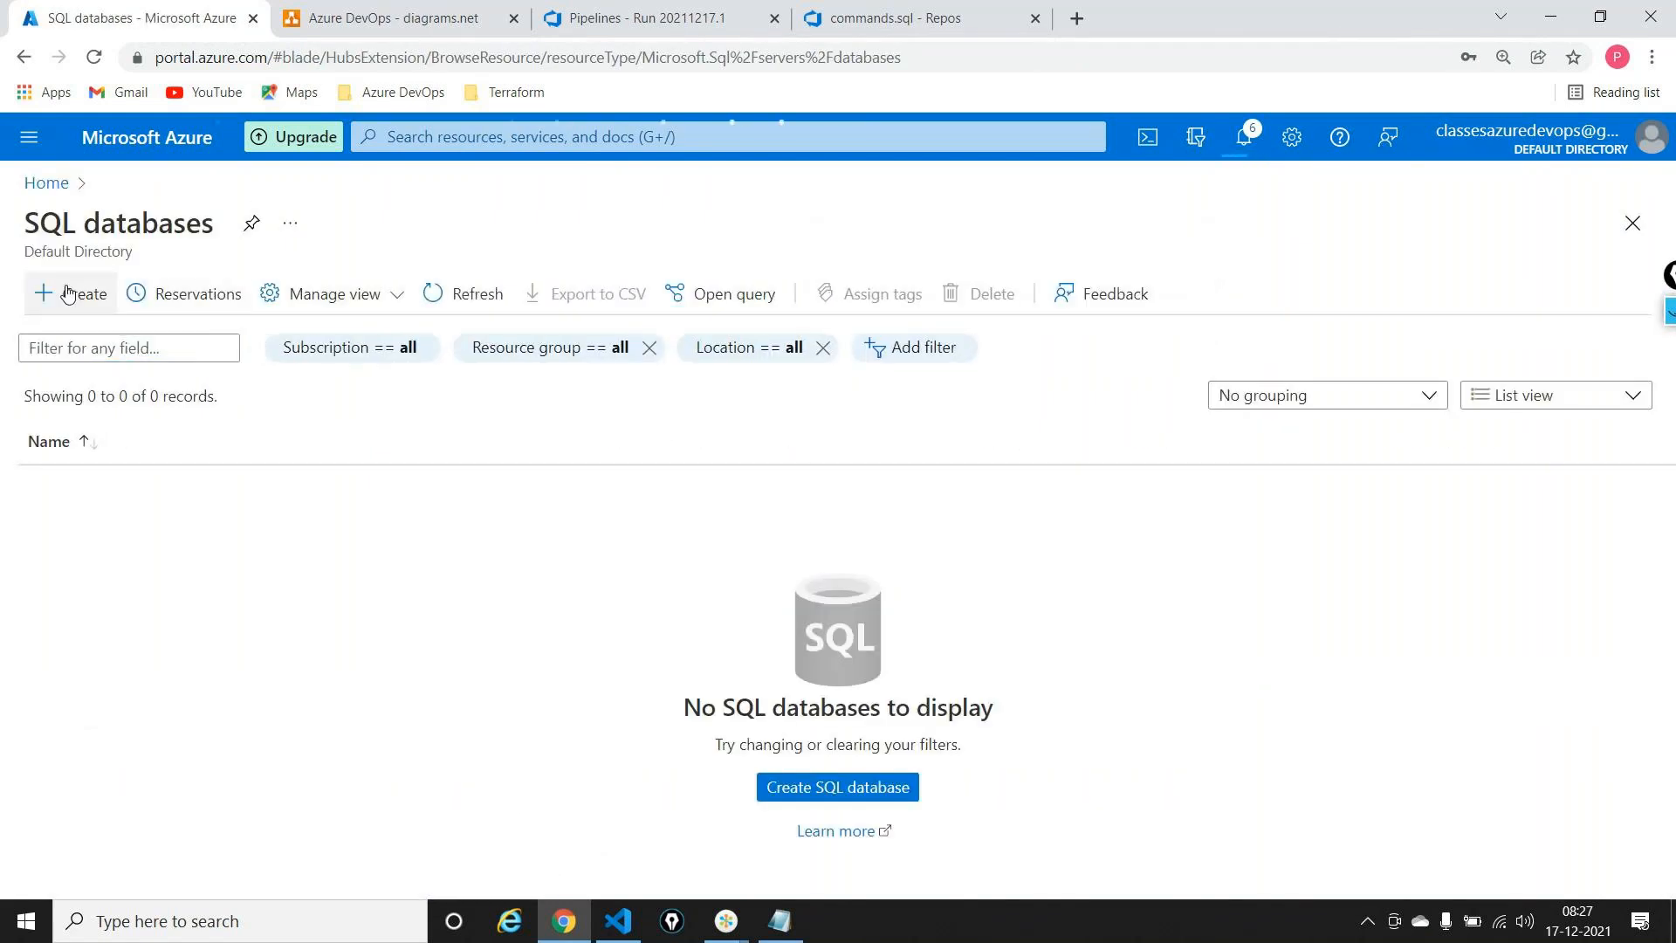
left_click(68, 292)
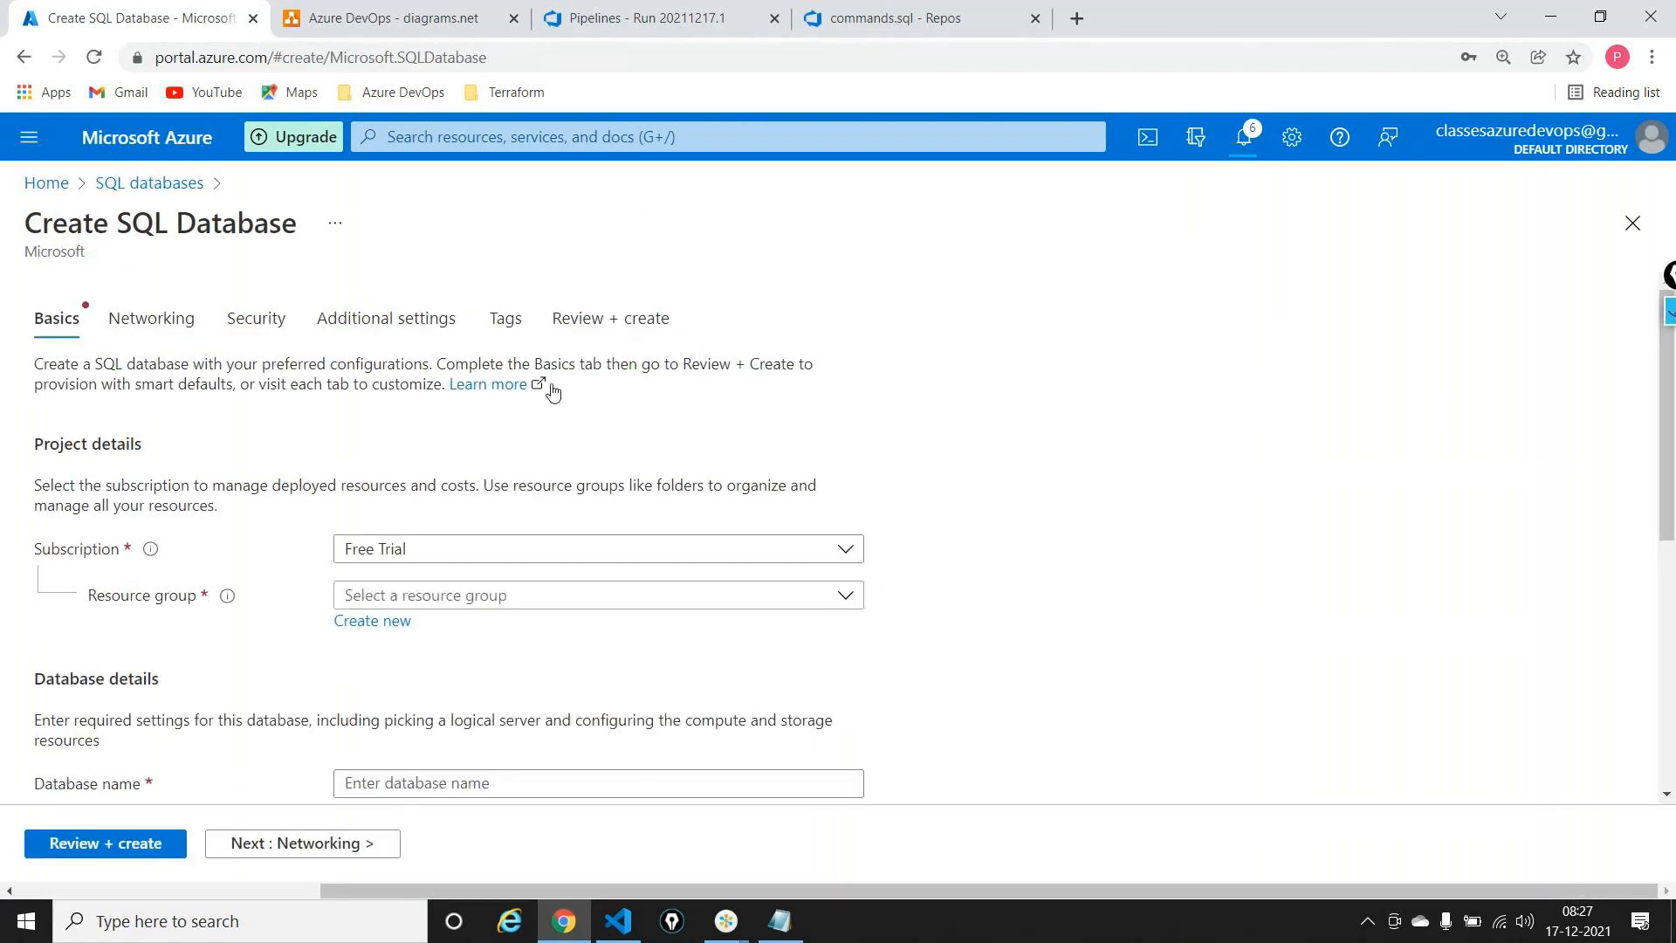
Step: Put the new SQL database in devrg and name it testdb instead of devsqldbcus
left_click(498, 593)
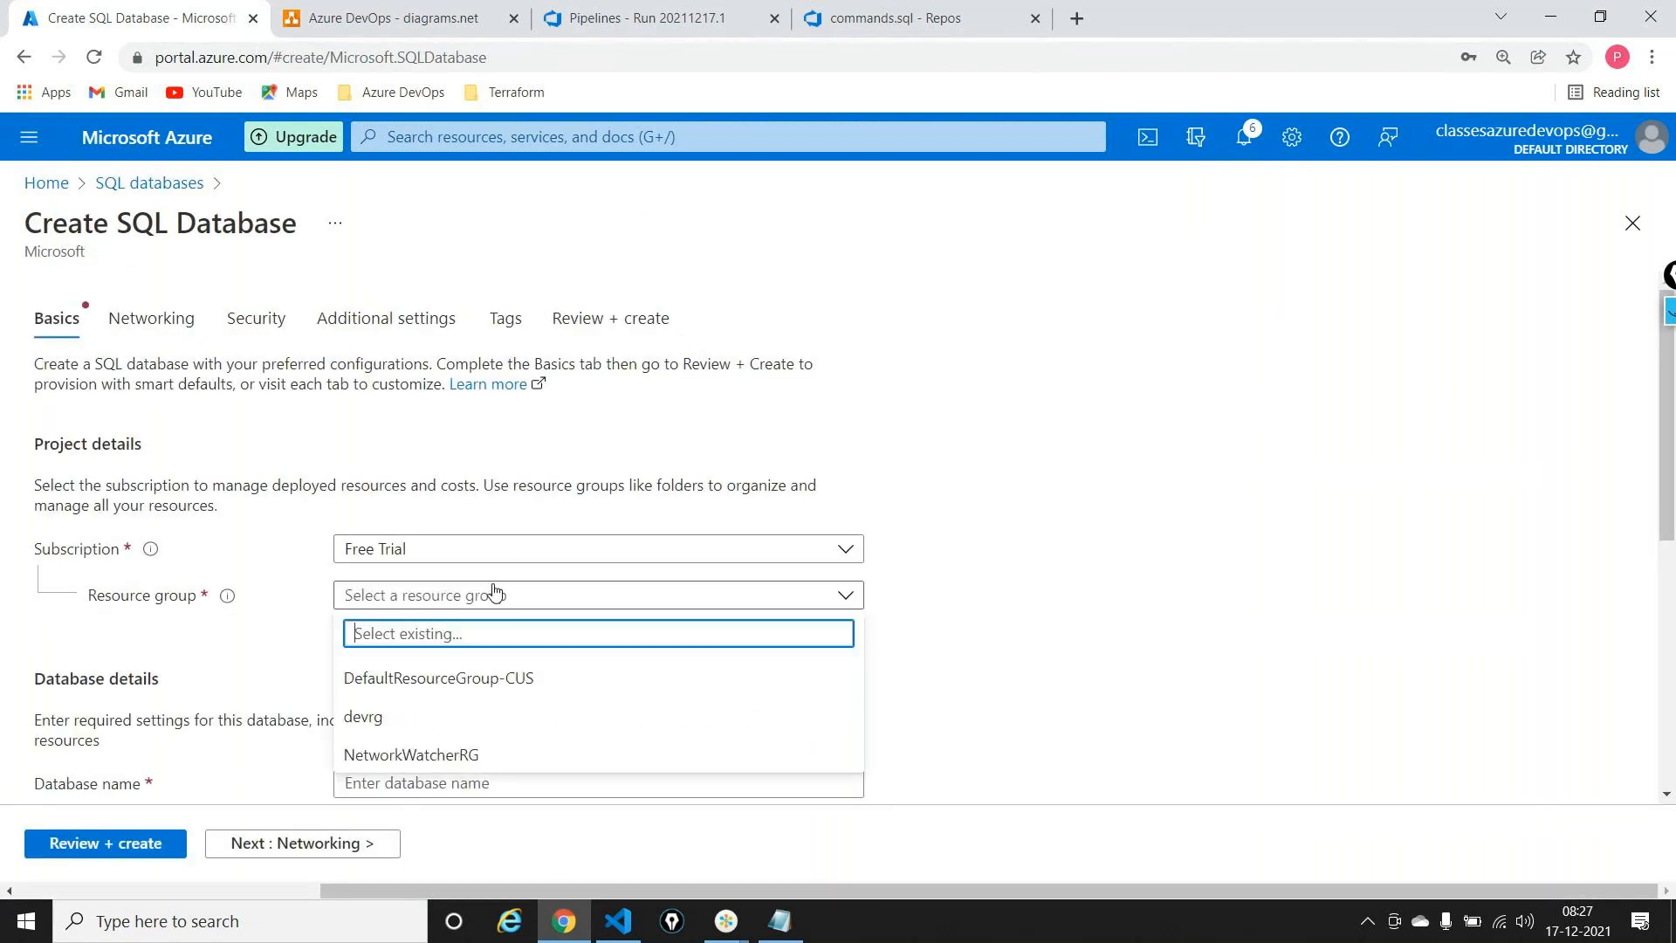
left_click(390, 715)
scroll(393, 698, "down", 2)
left_click(420, 643)
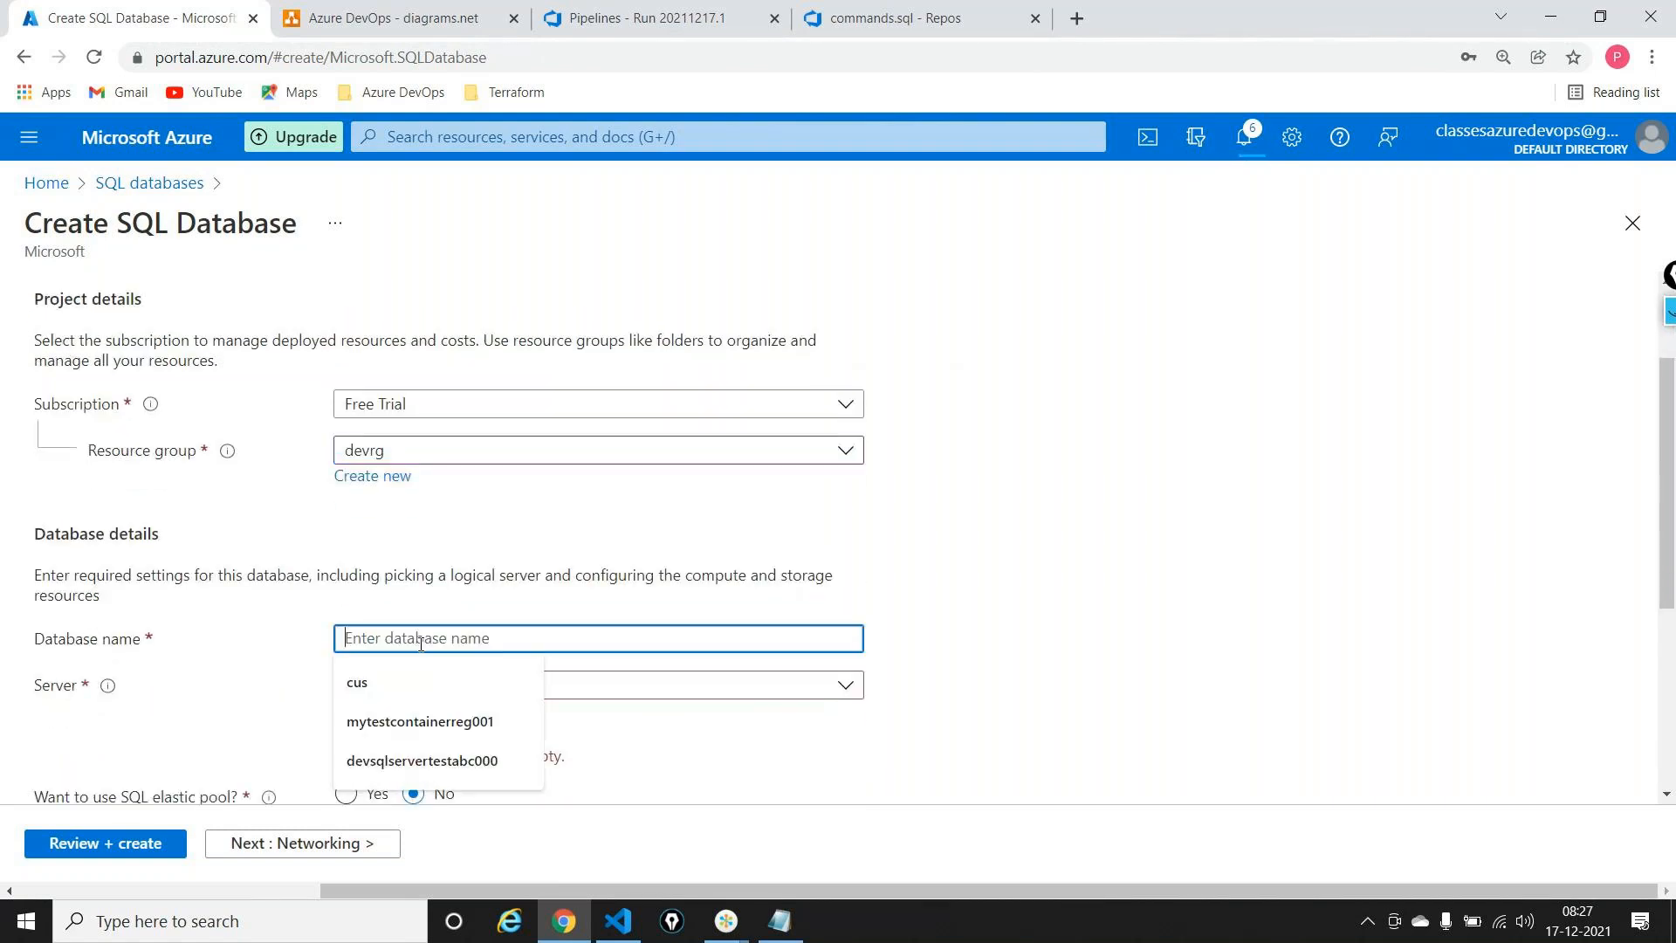
type("devsql")
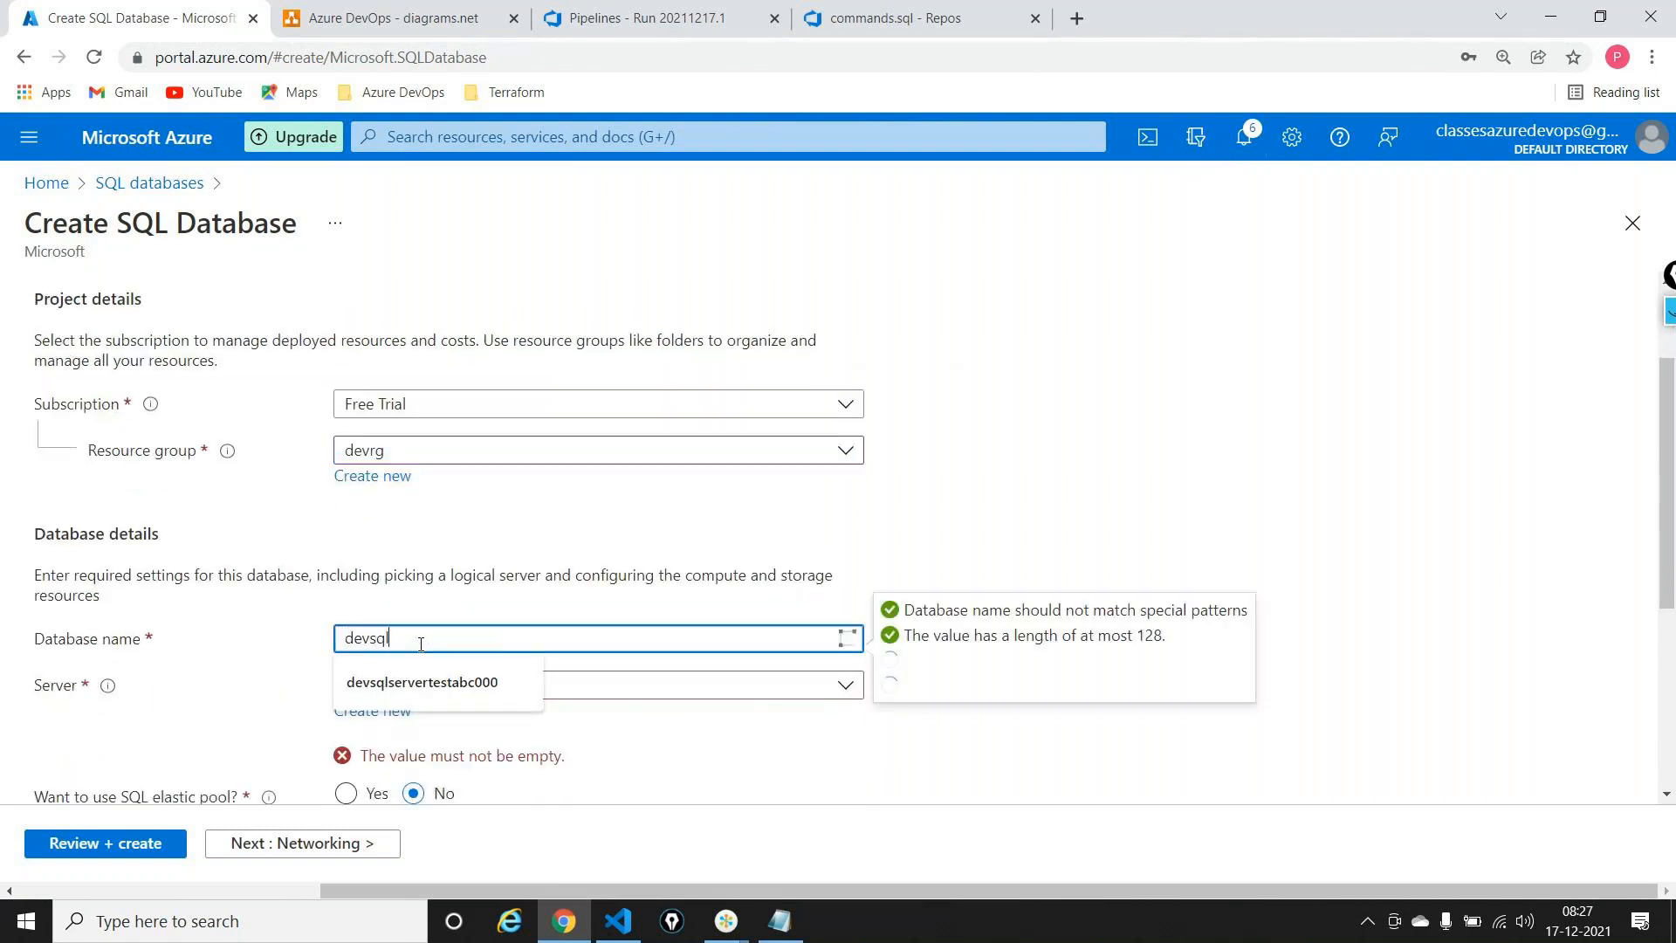
type("db")
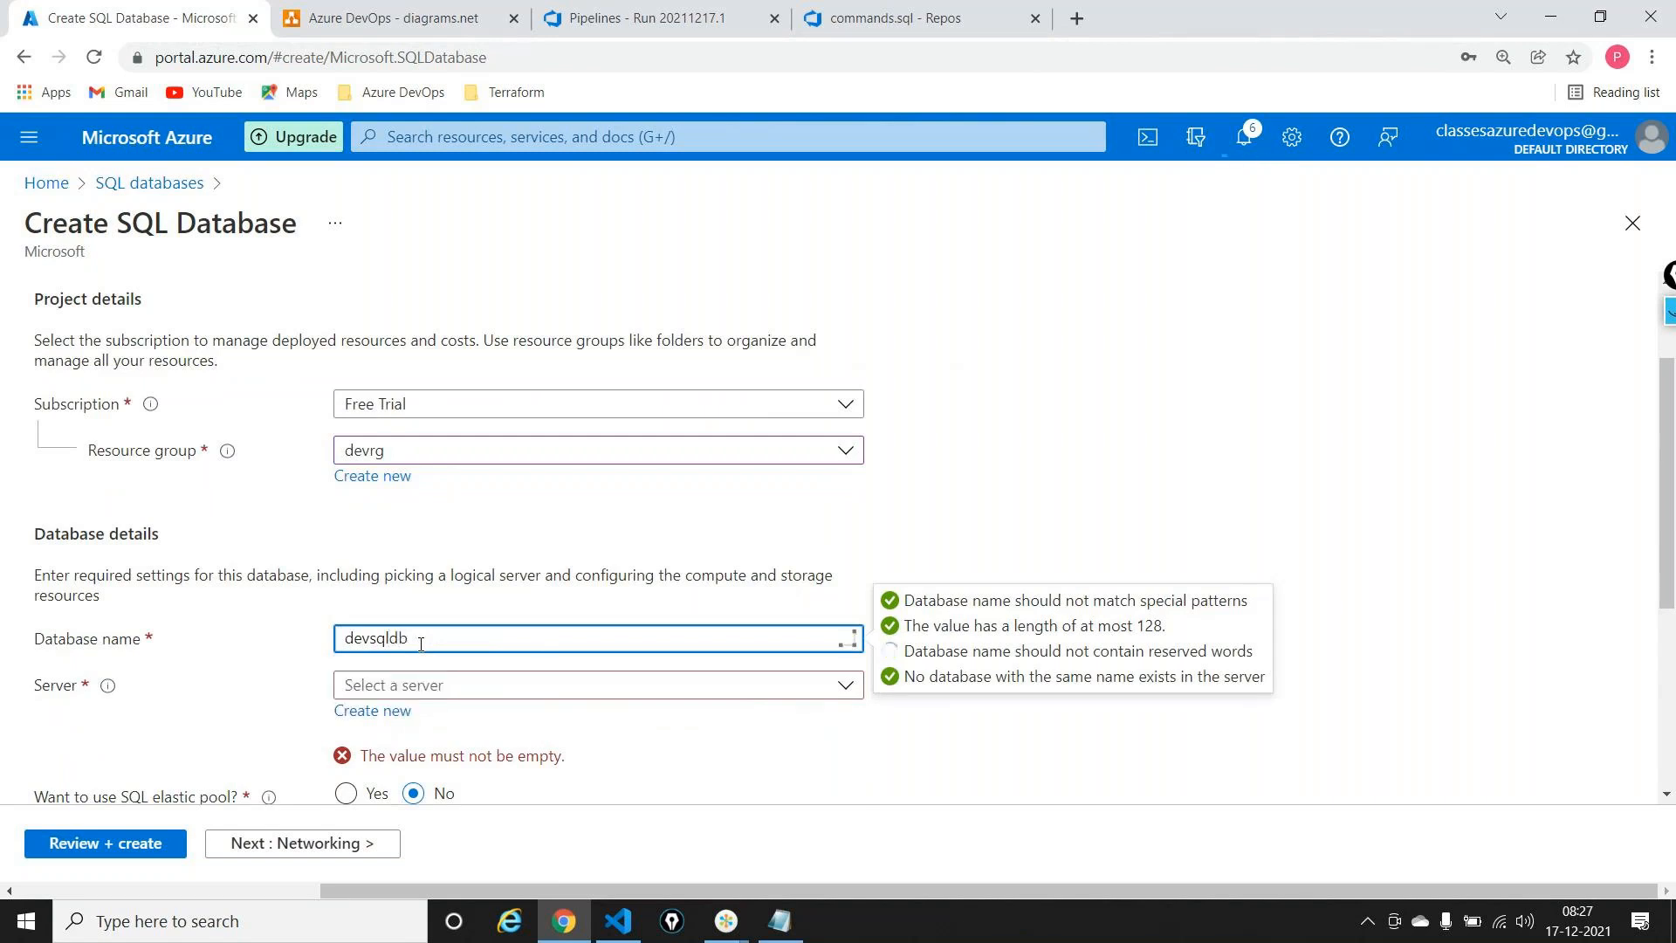
type("cus")
scroll(533, 562, "down", 1)
left_click(422, 658)
left_click(425, 658)
left_click(130, 611)
type("testdb")
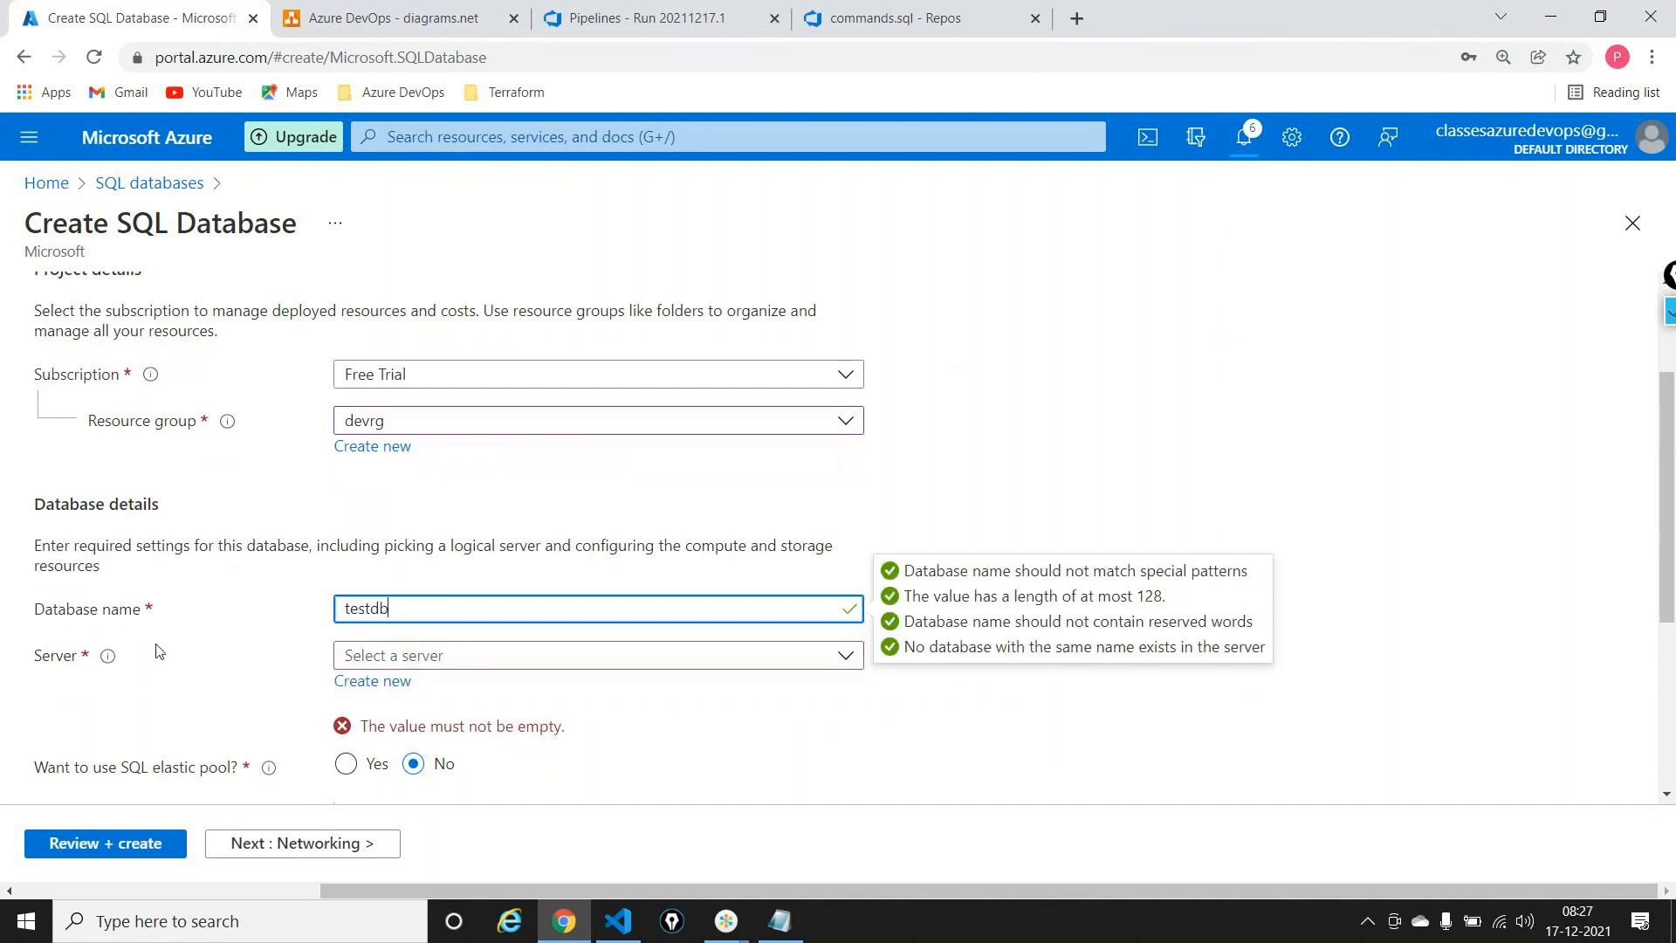
Step: Define new SQL server devsqlsercus located in (US) Central US
left_click(366, 681)
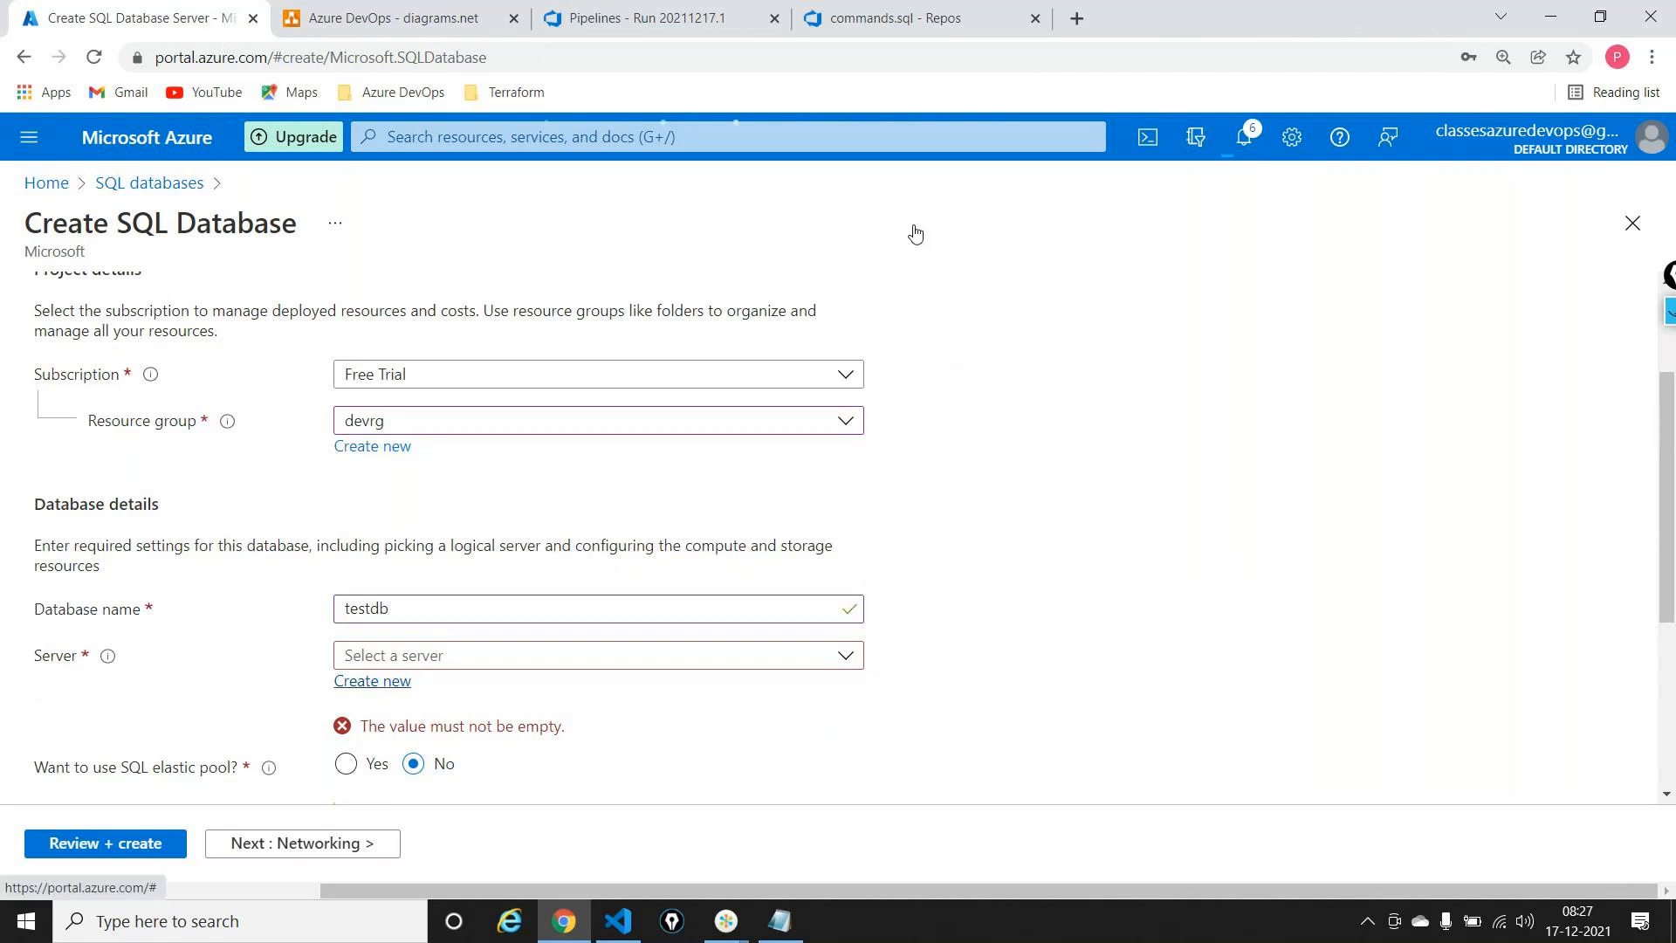
type("d")
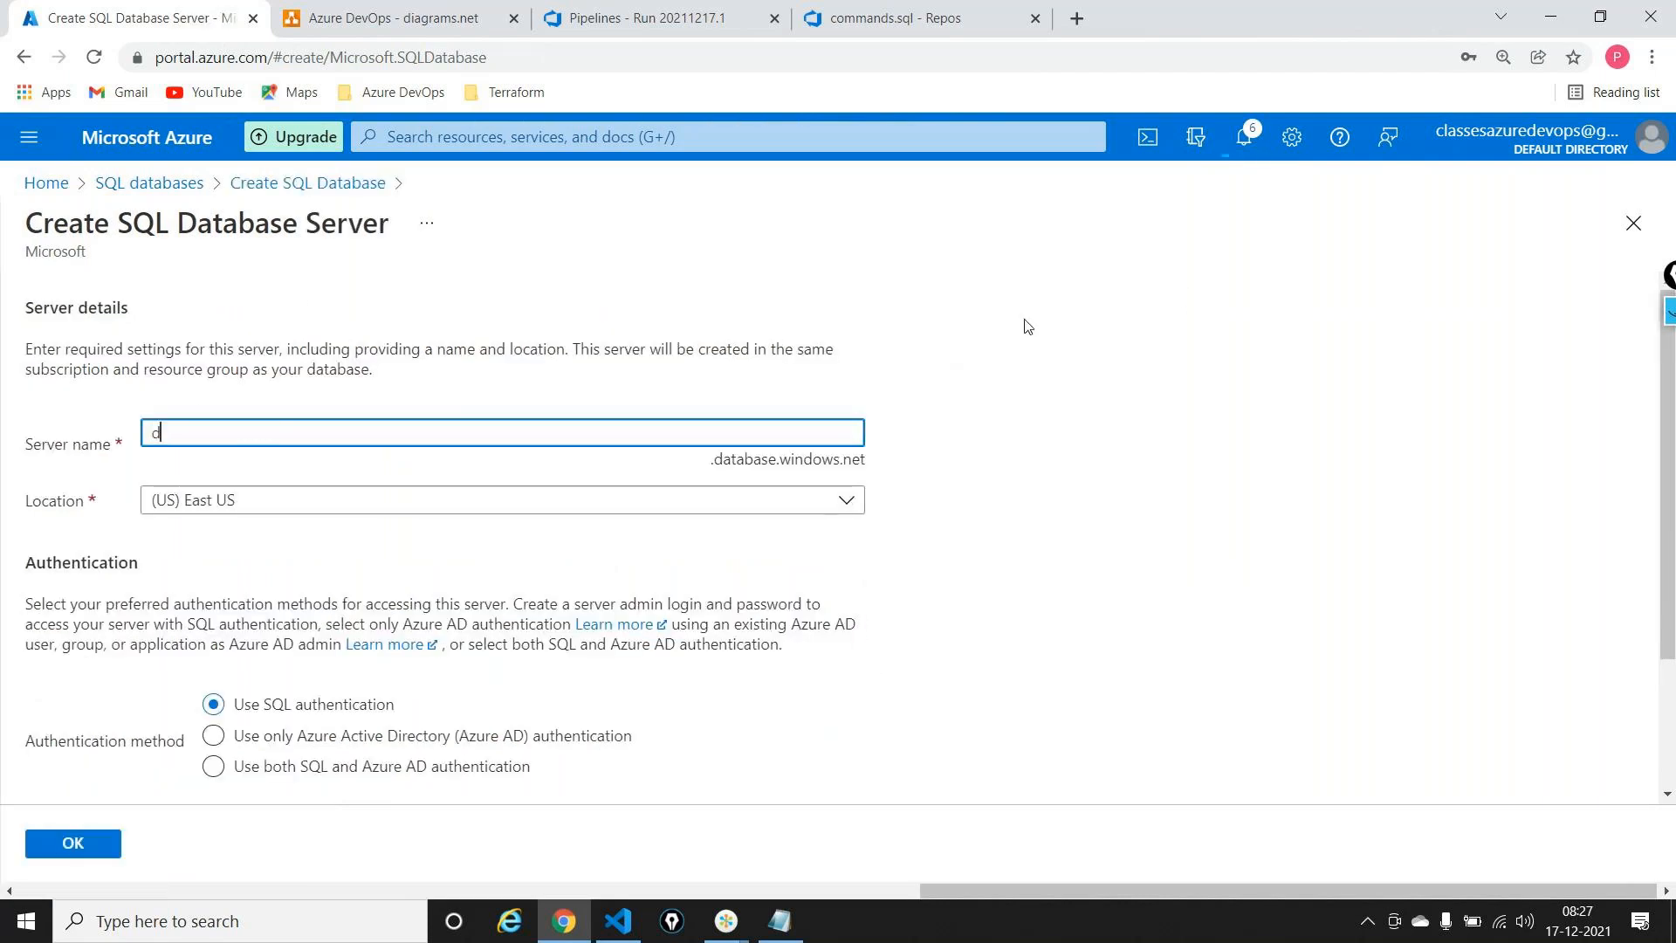
type("evsqlser")
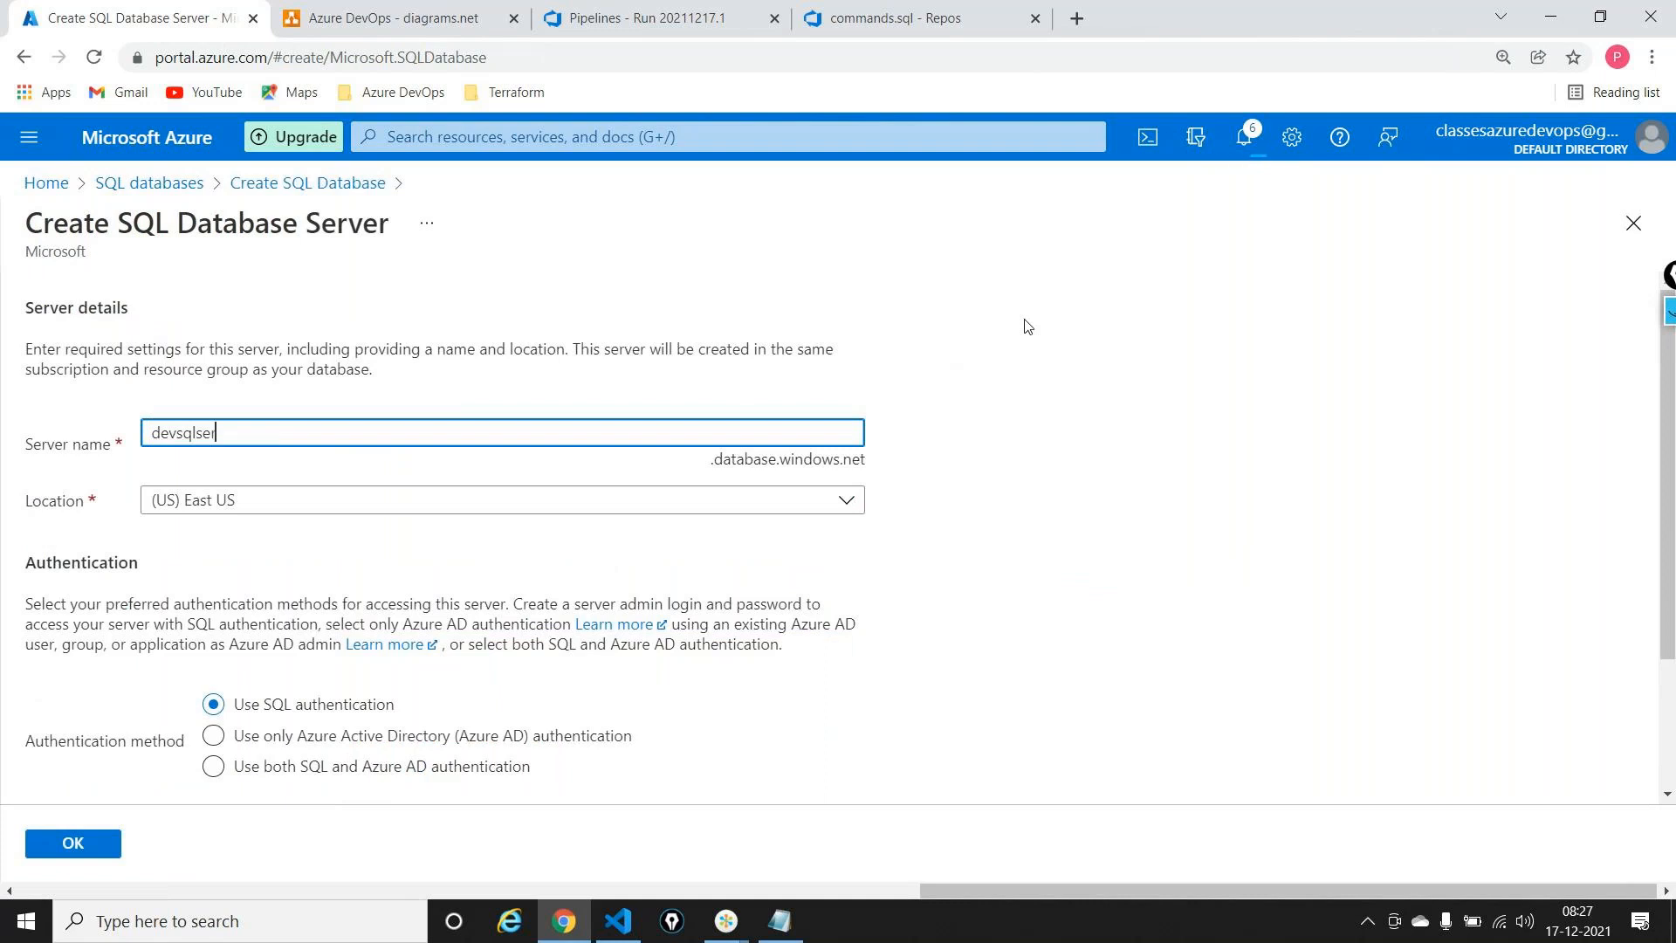
type("cus")
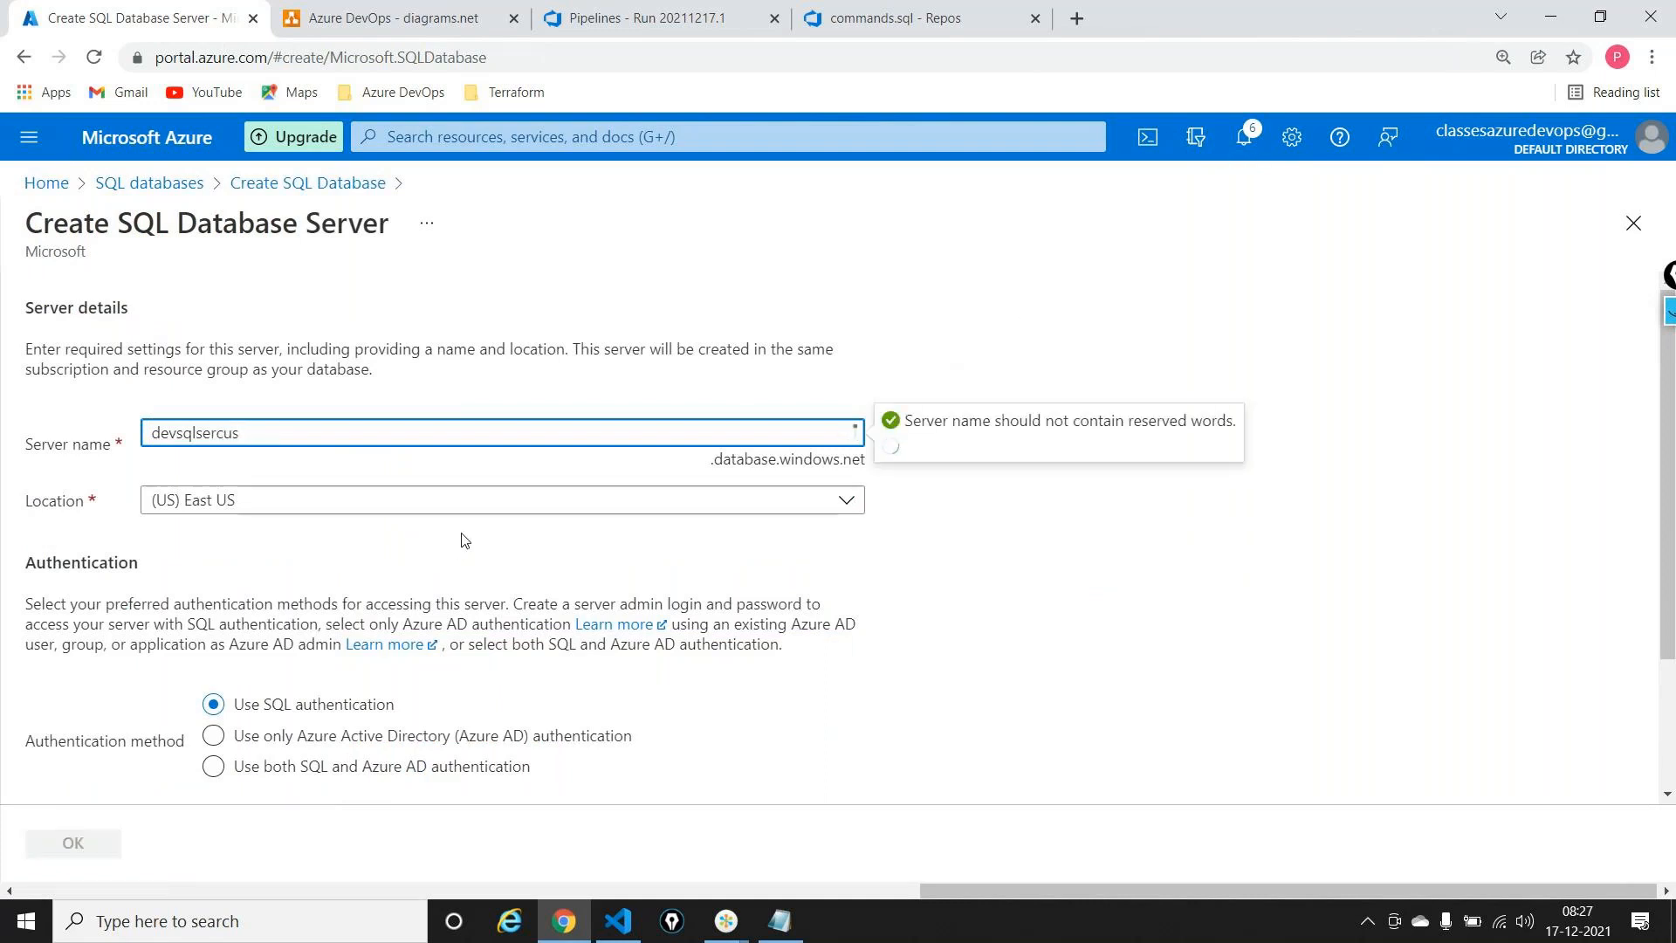
left_click(436, 508)
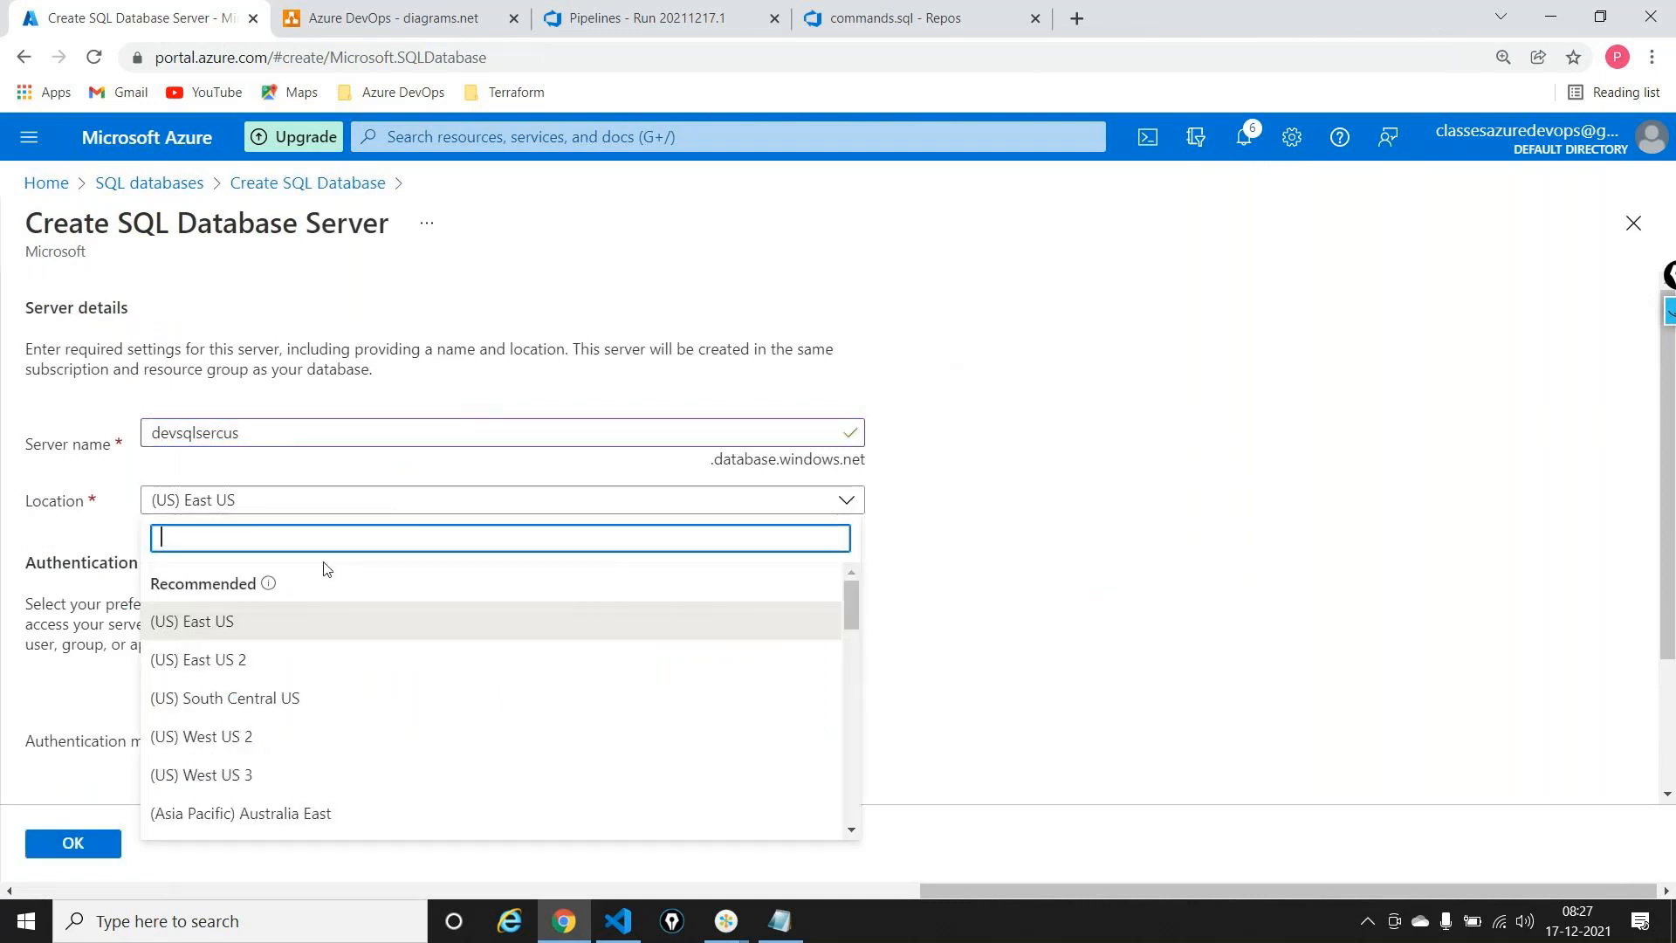
type("Cen")
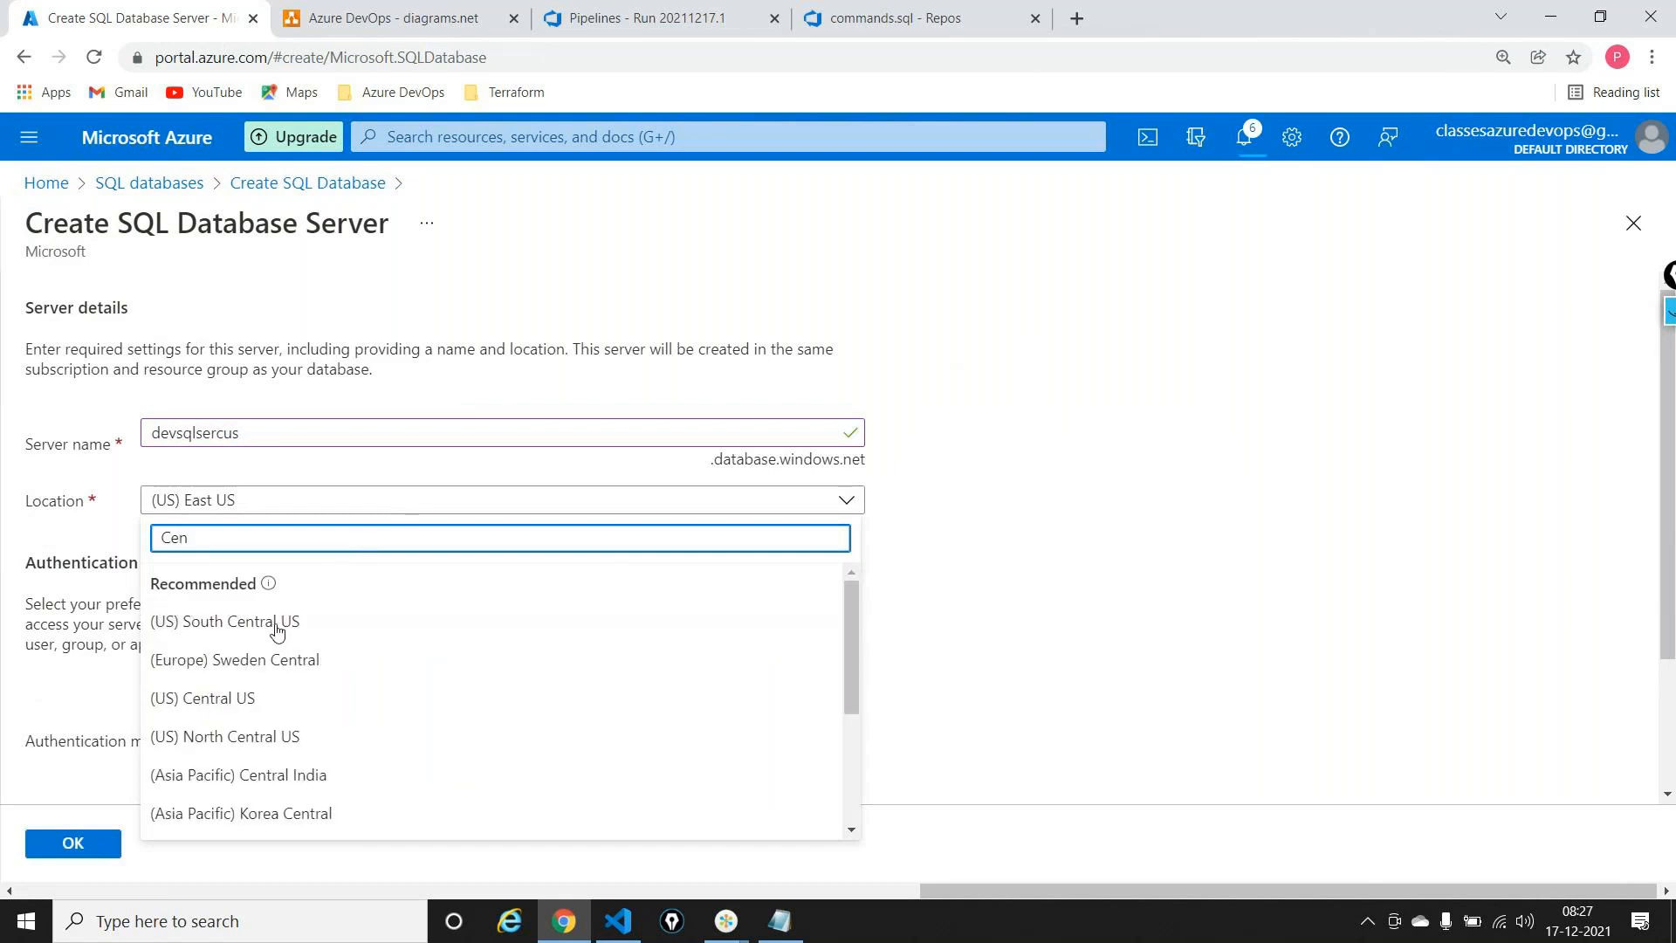
left_click(228, 696)
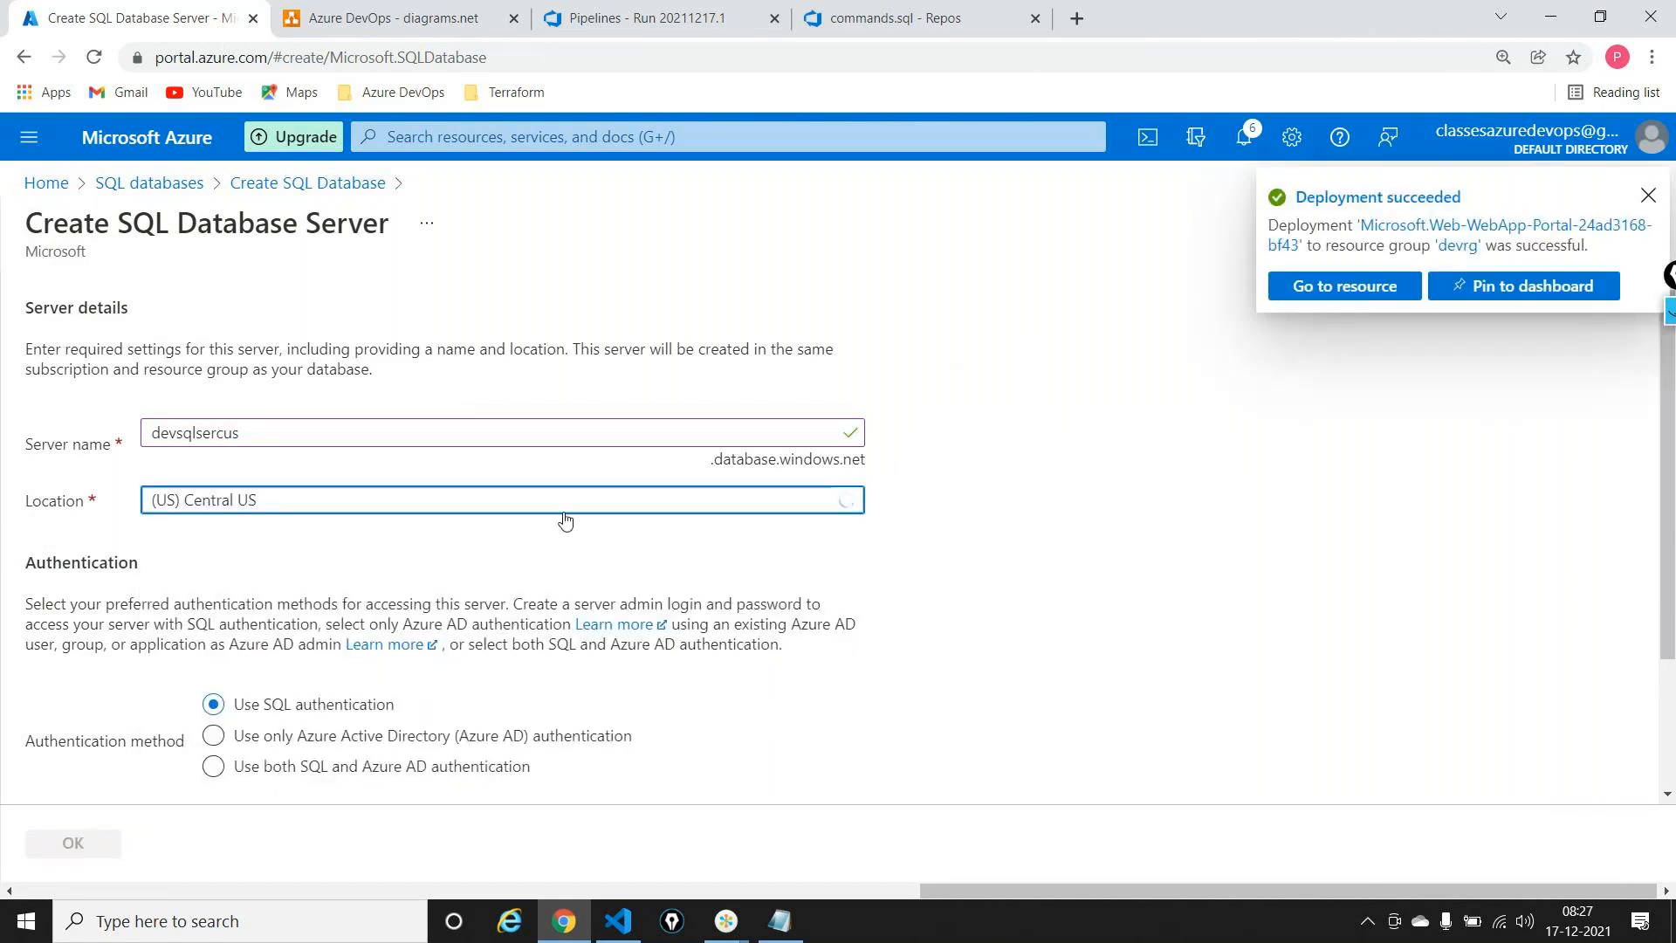
scroll(566, 520, "down", 2)
Step: Set server admin login testuser, enter and confirm the password, and accept the server
left_click(259, 635)
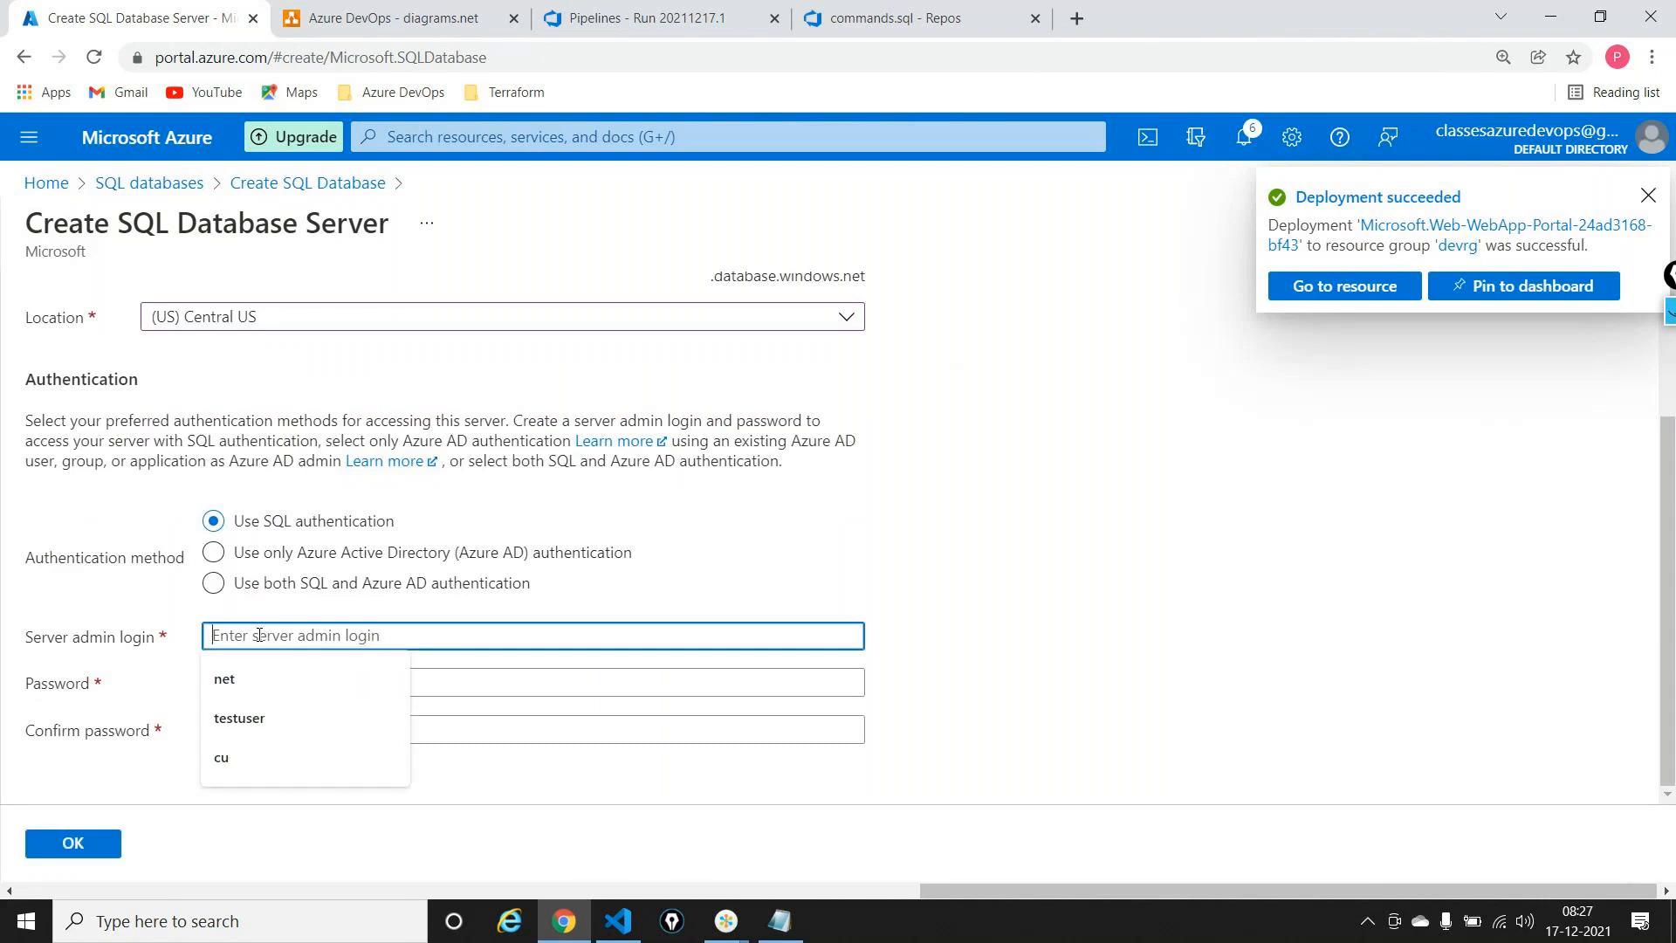
type("test")
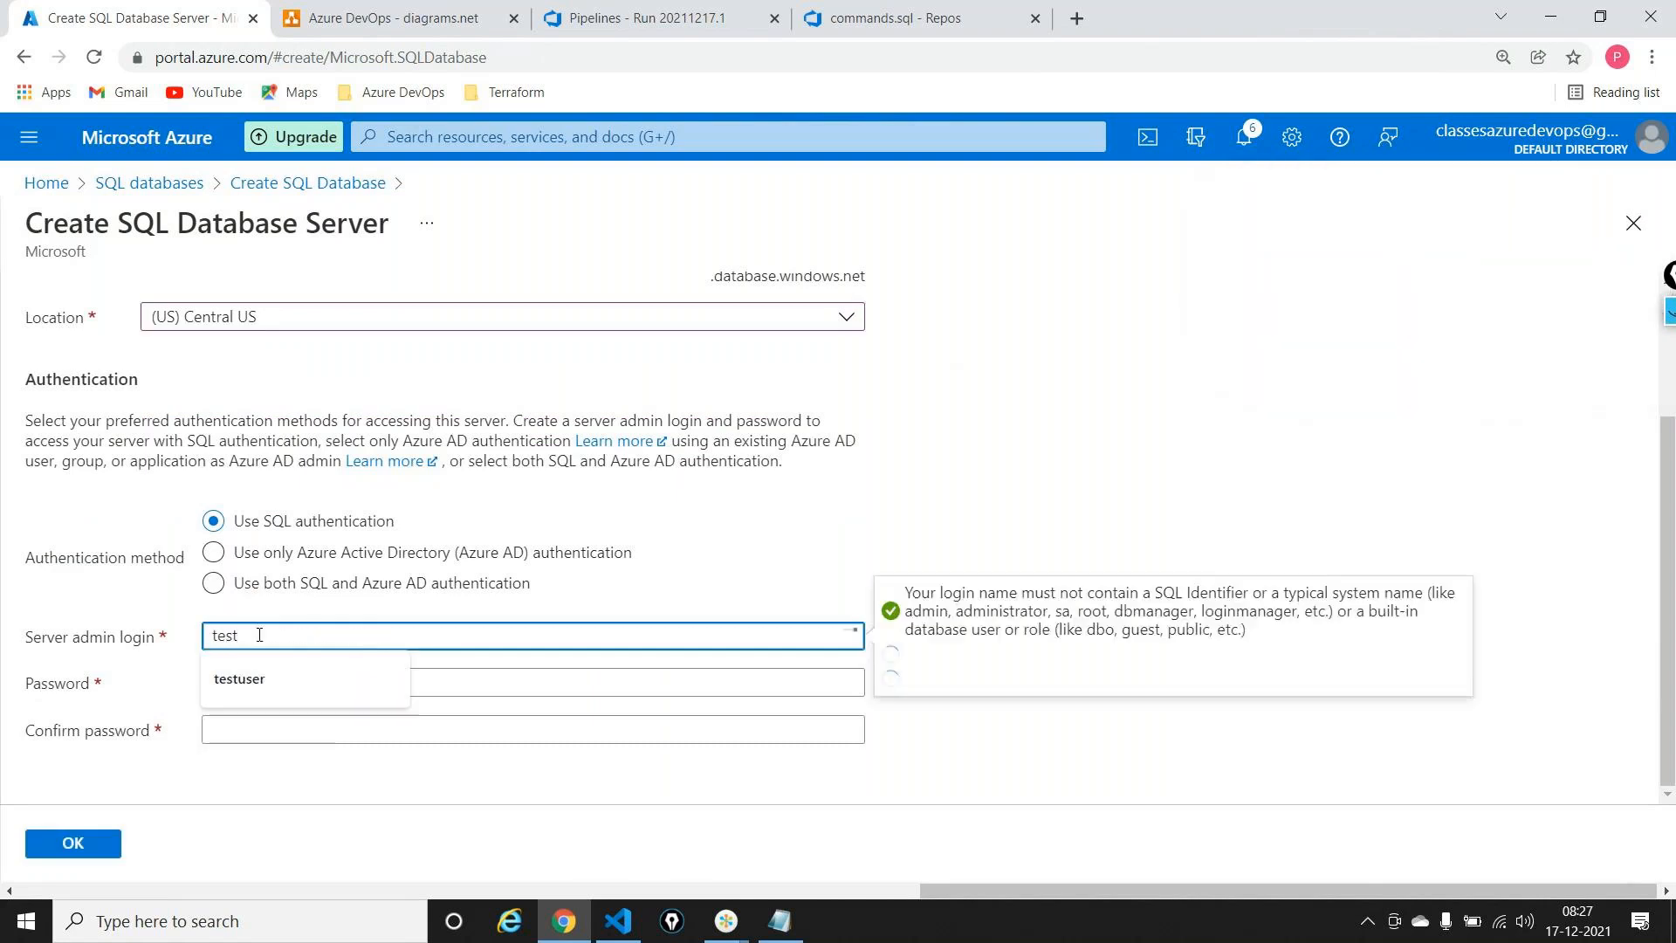
key("Down")
key("Tab")
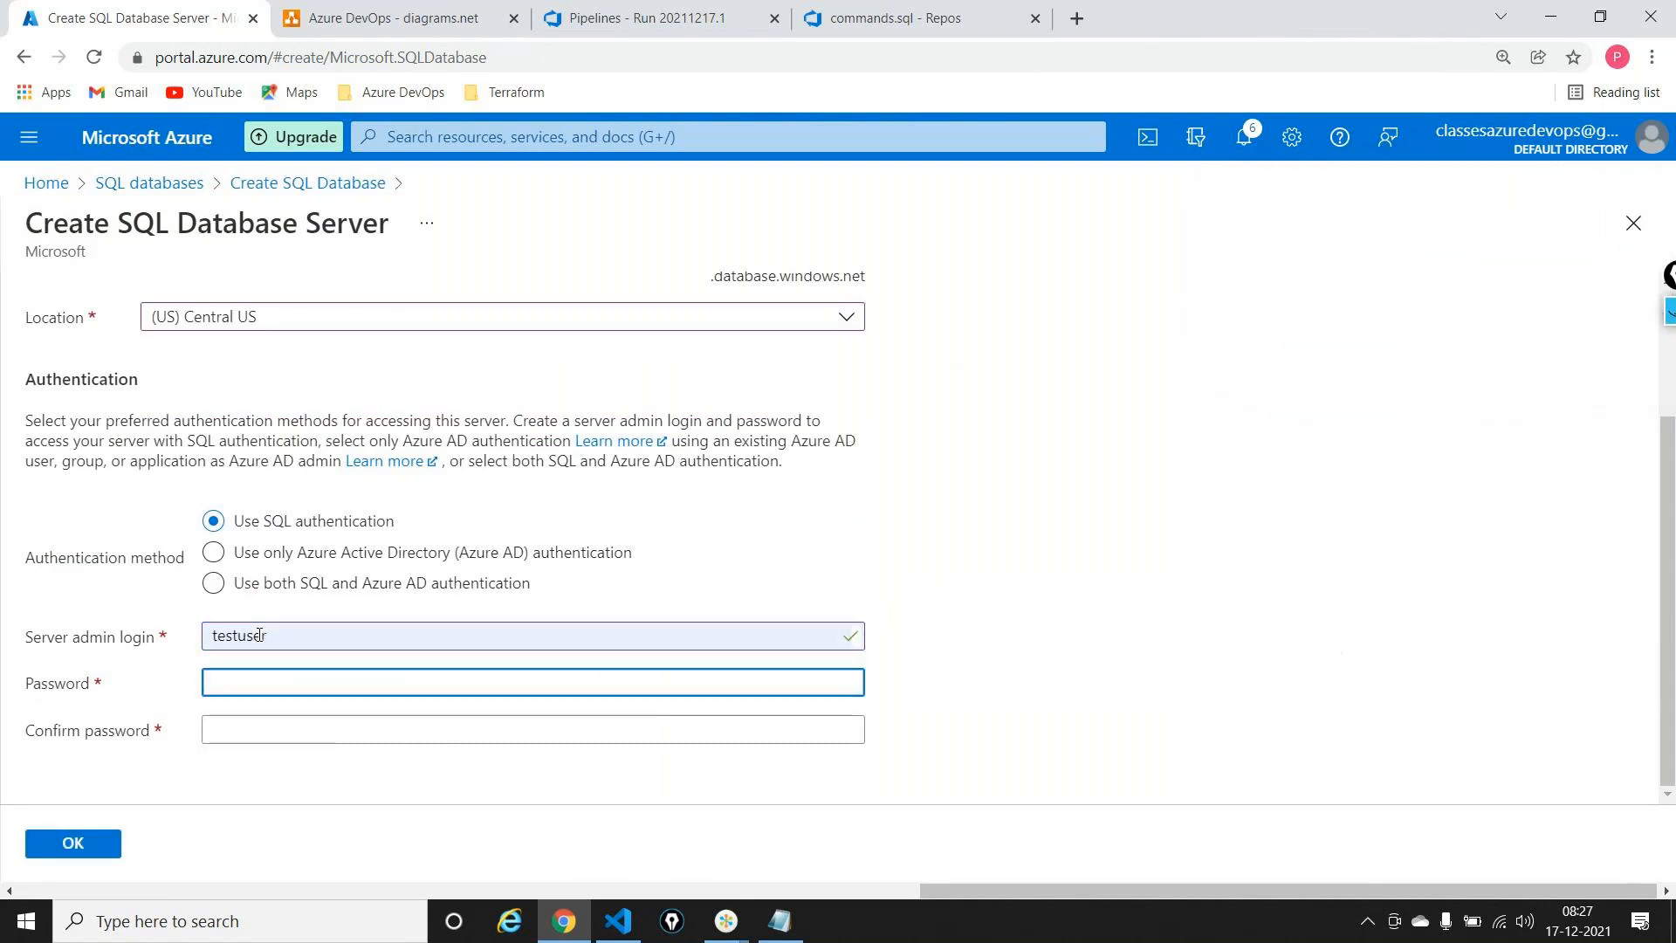
type("••••")
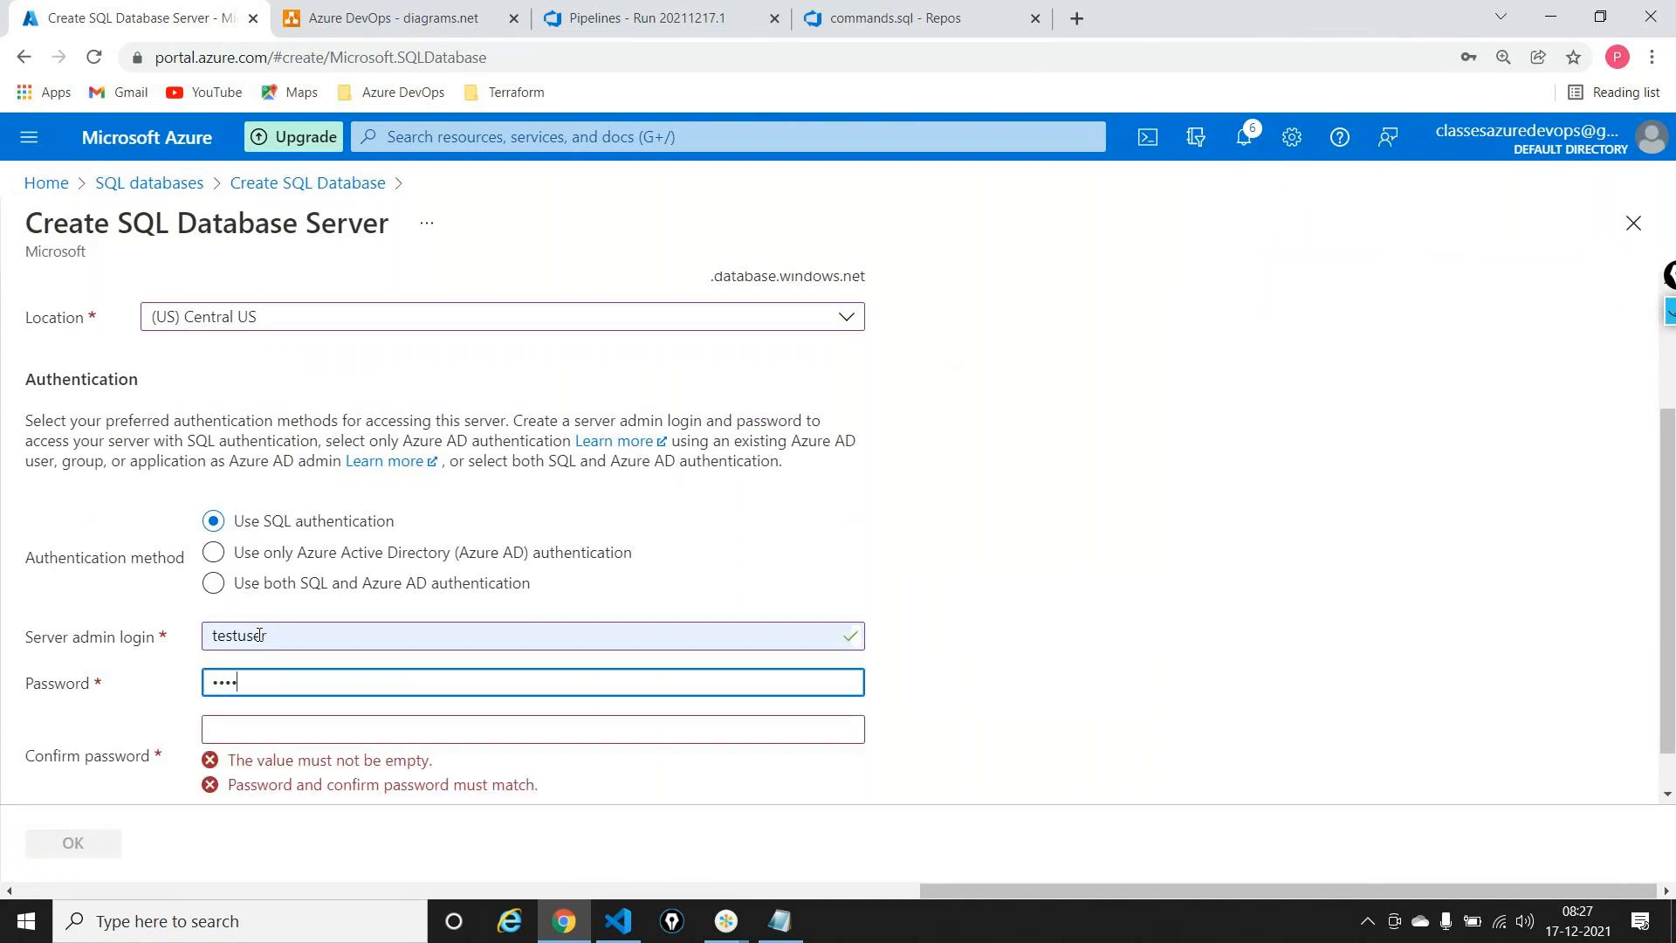
type("•••••••••")
key("Tab")
type("•••••••••••••")
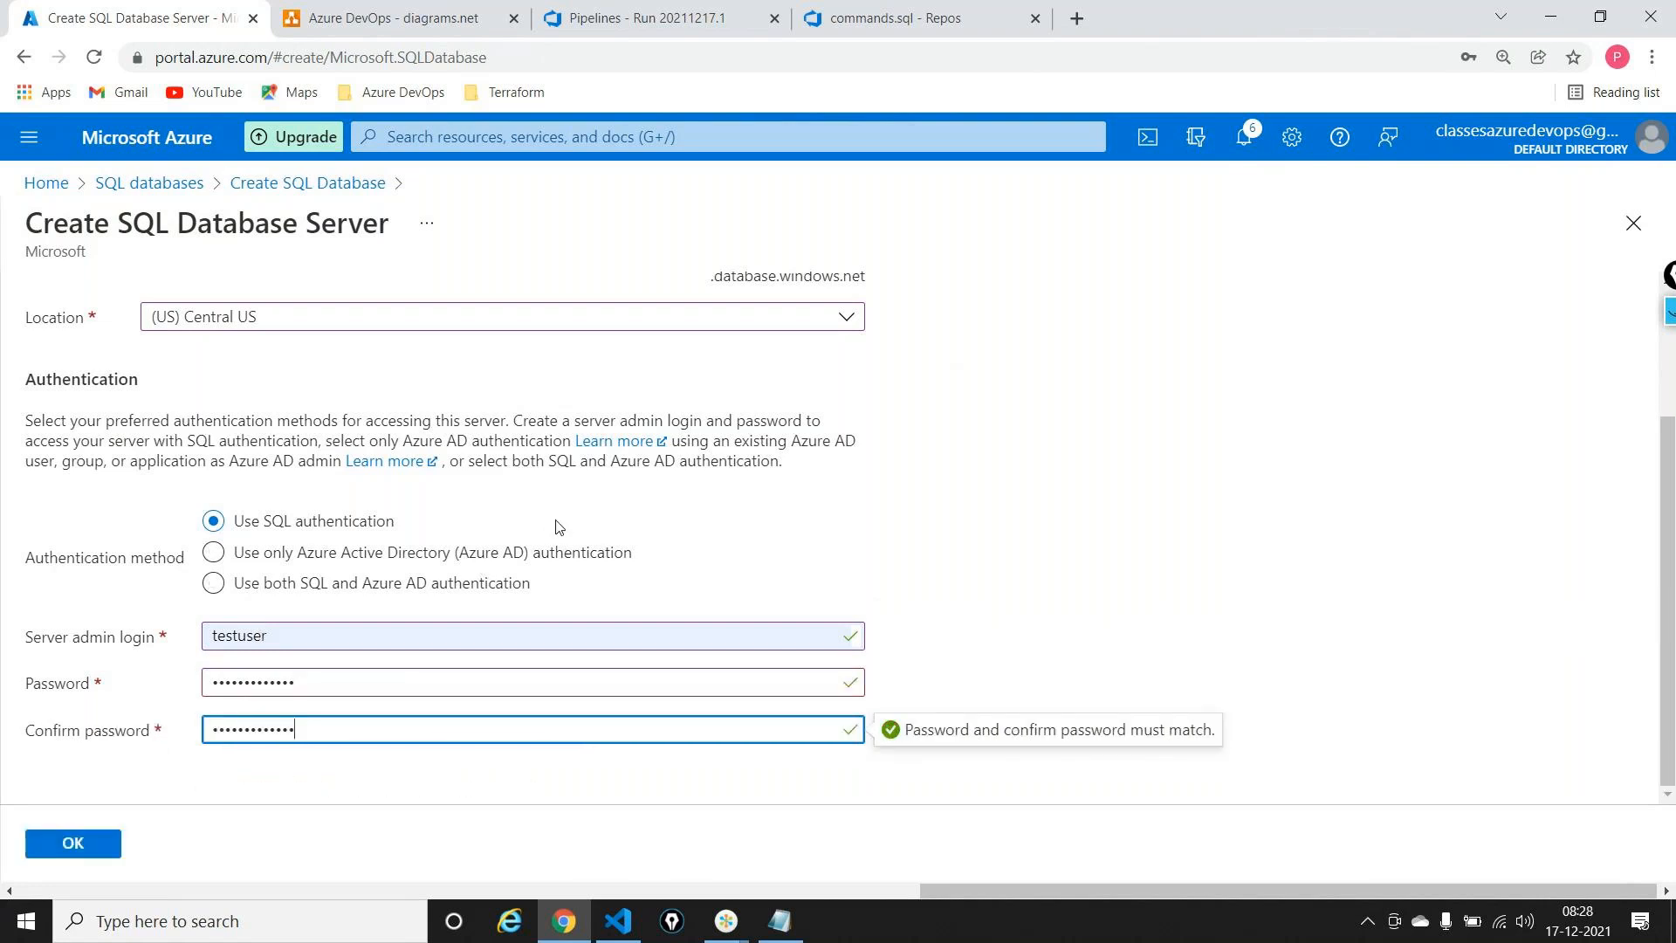
left_click(98, 851)
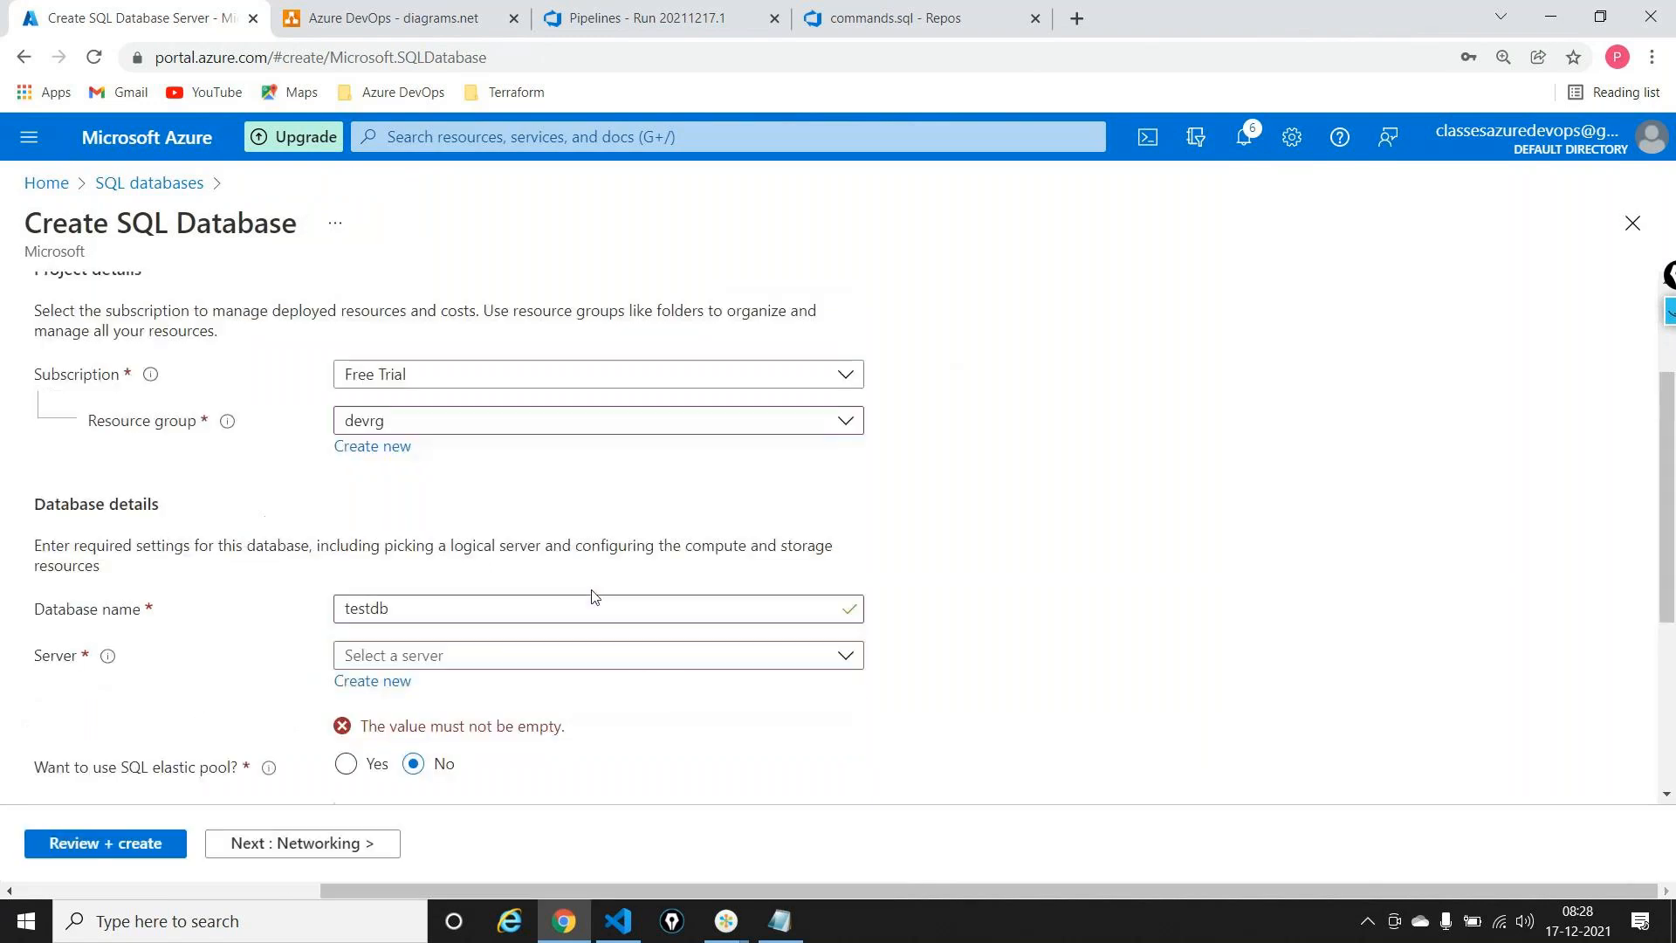
Step: Configure testdb as Basic tier with locally-redundant backup storage
scroll(591, 596, "down", 4)
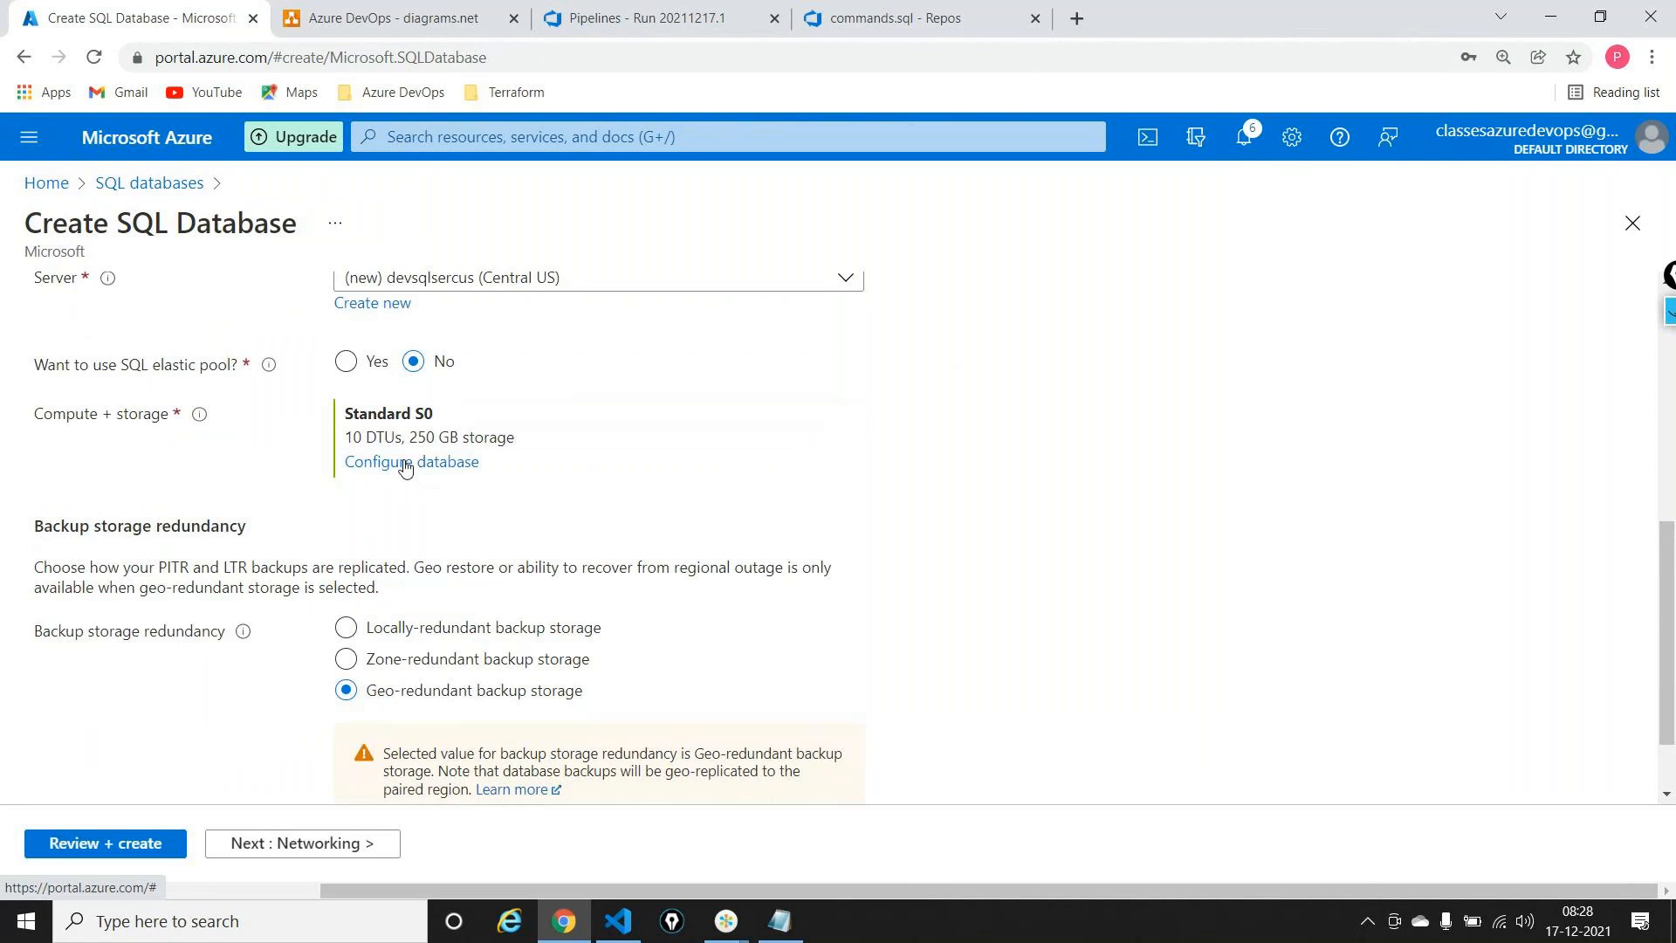
left_click(399, 463)
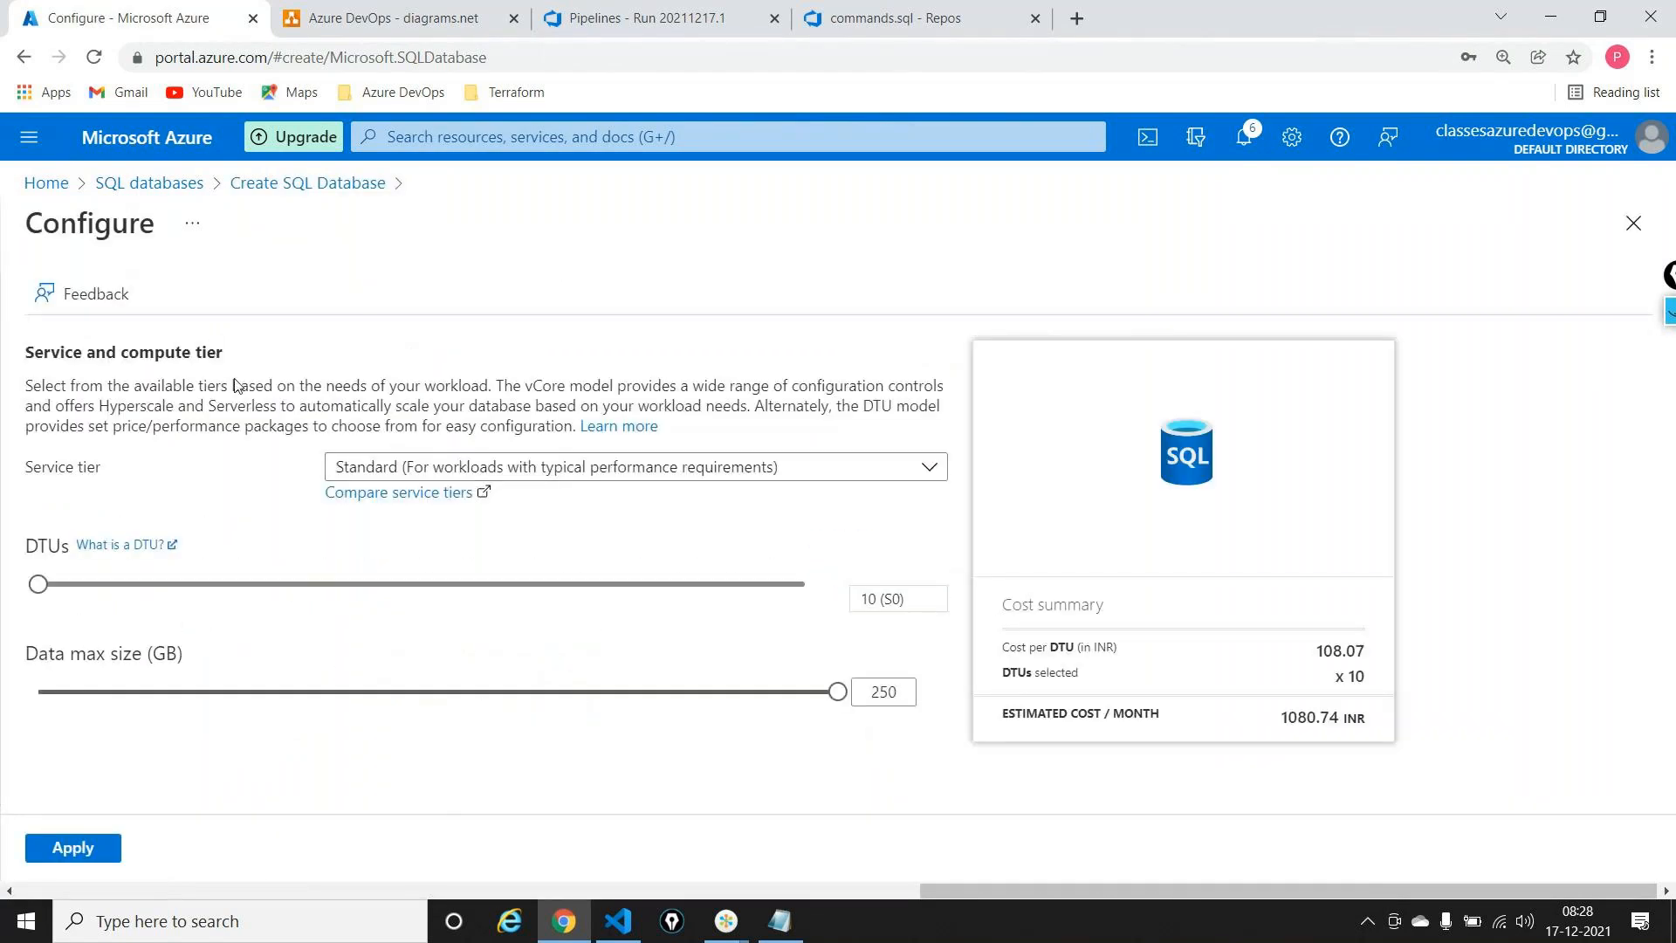
left_click(709, 473)
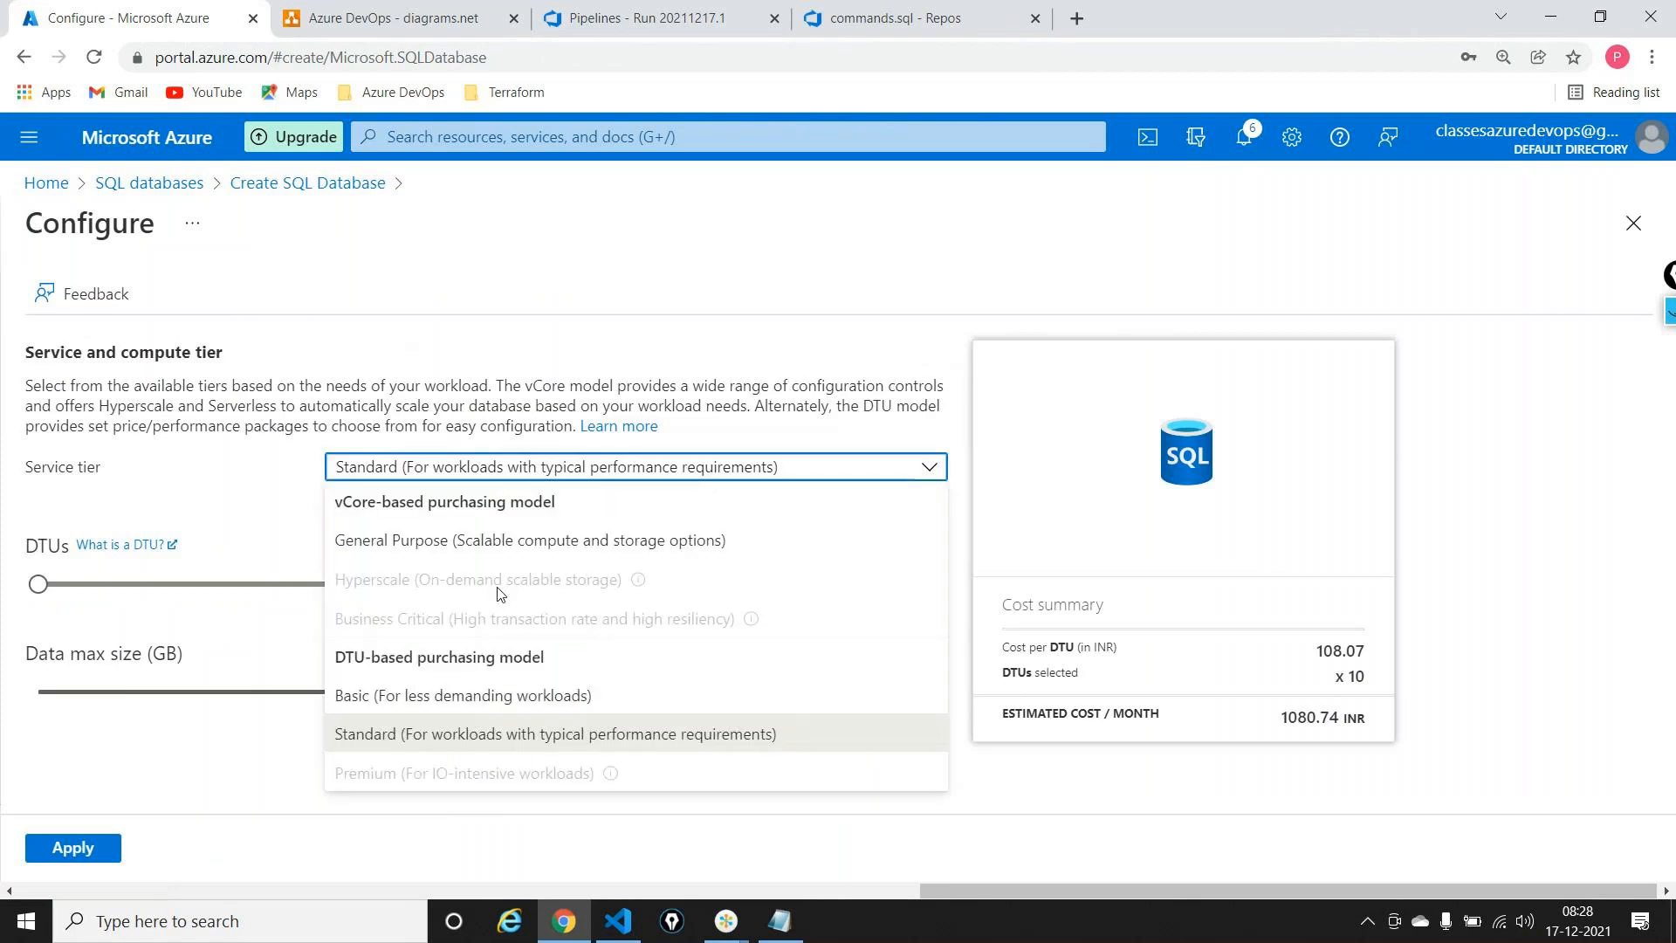
left_click(469, 690)
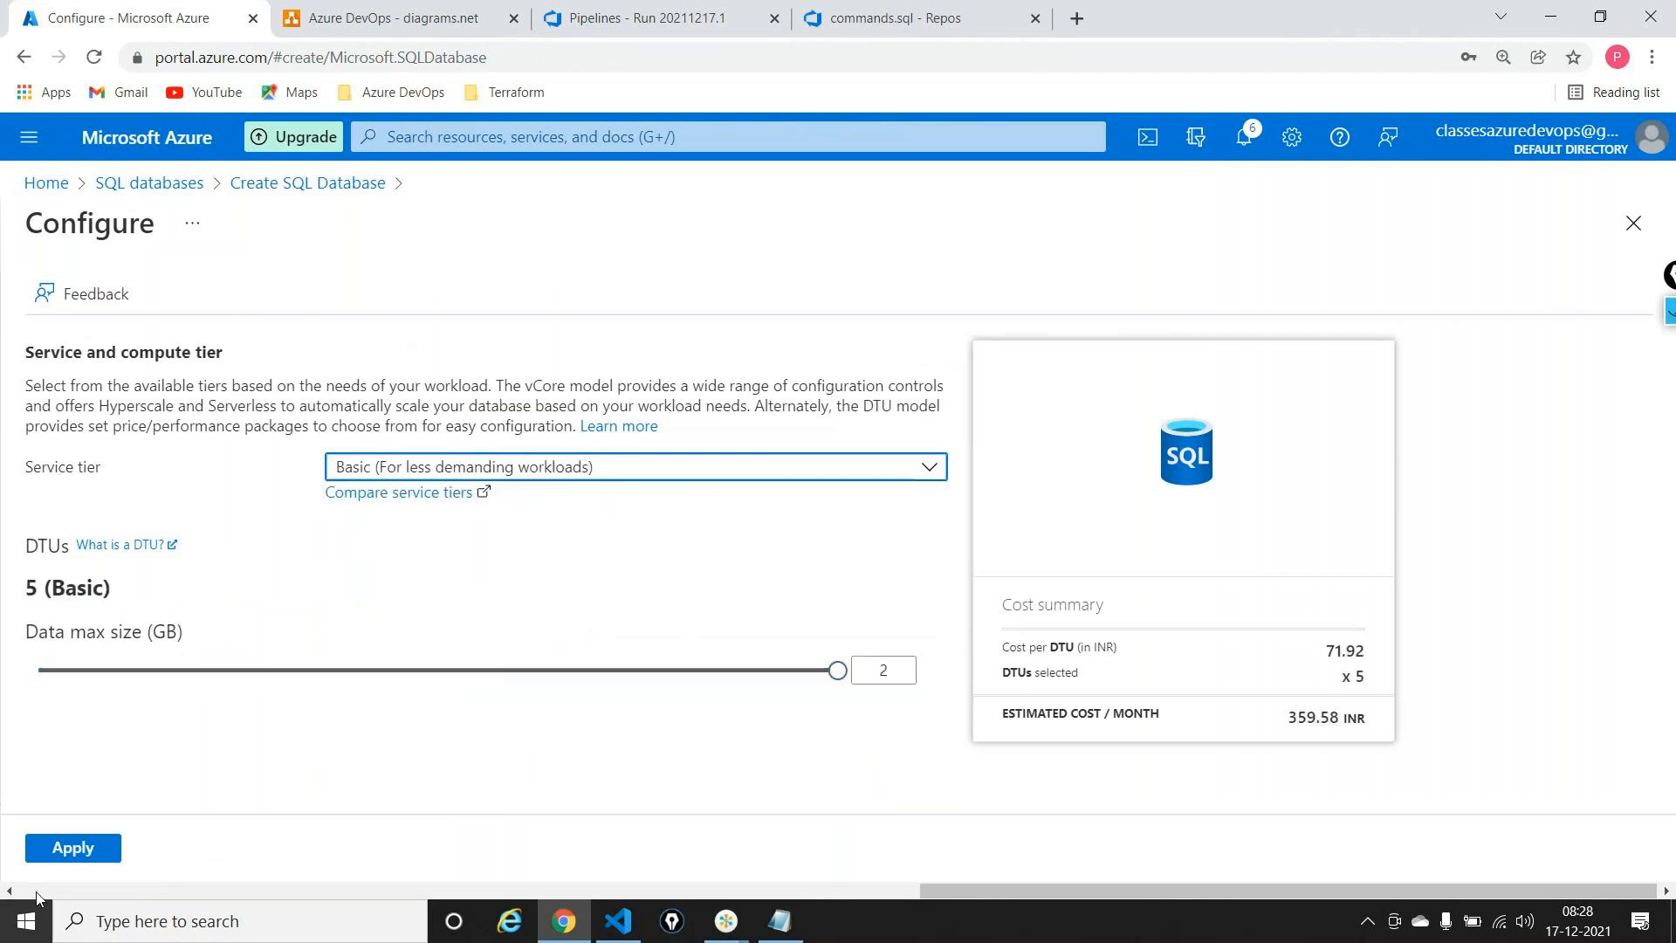
left_click(43, 856)
scroll(559, 489, "down", 1)
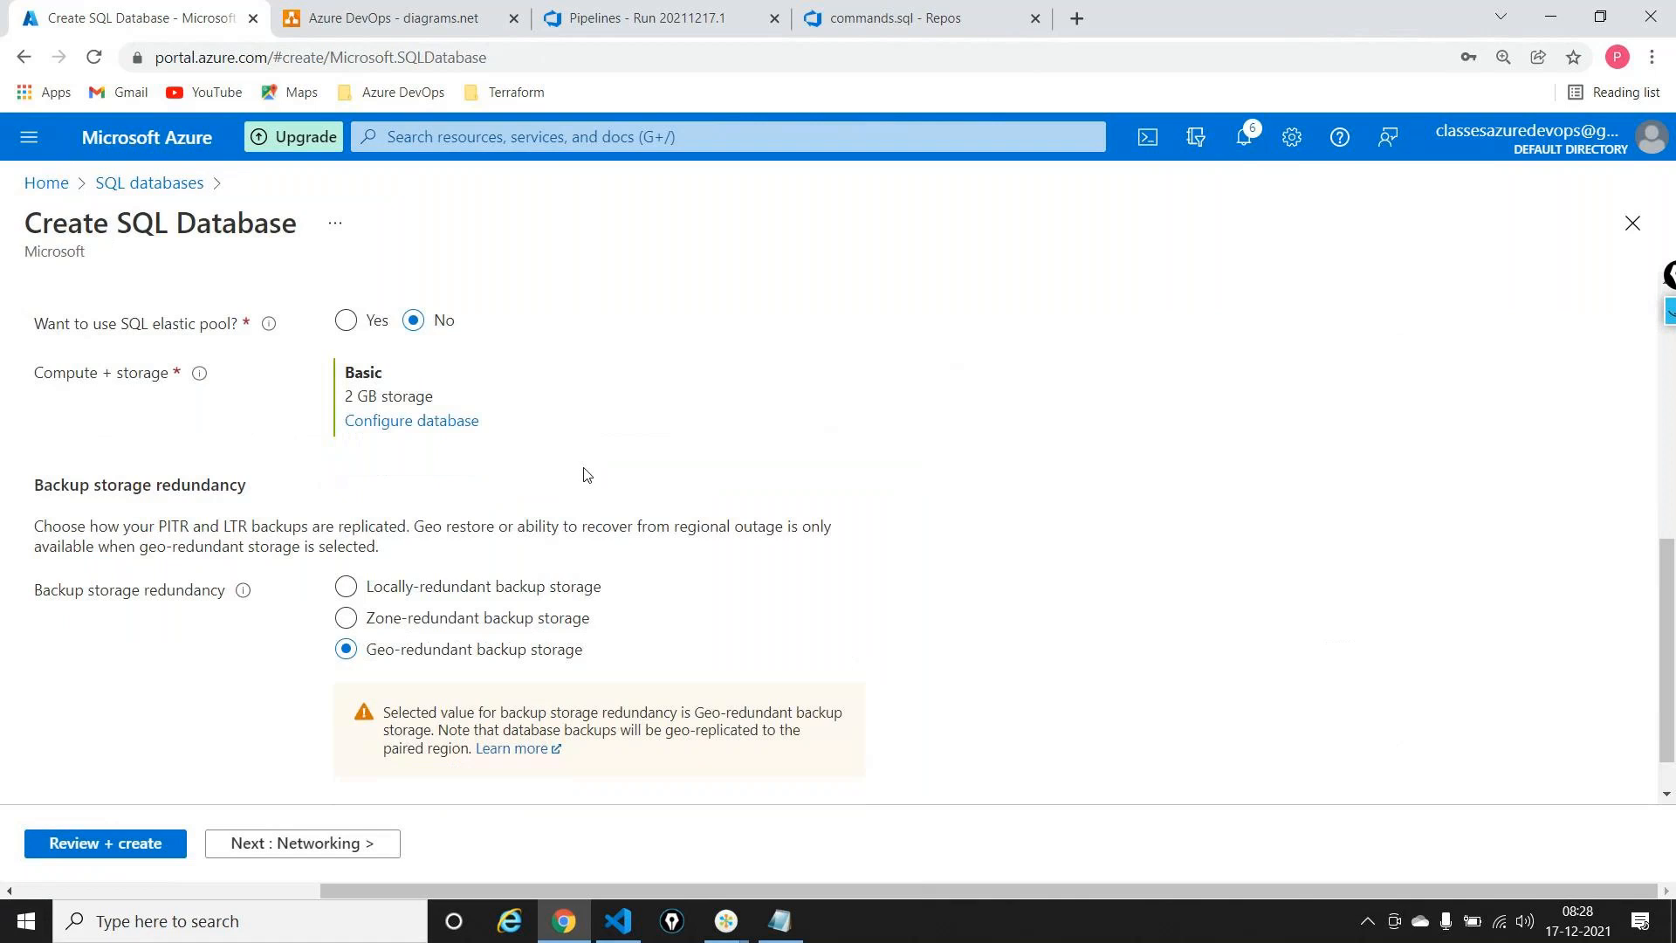
left_click(346, 531)
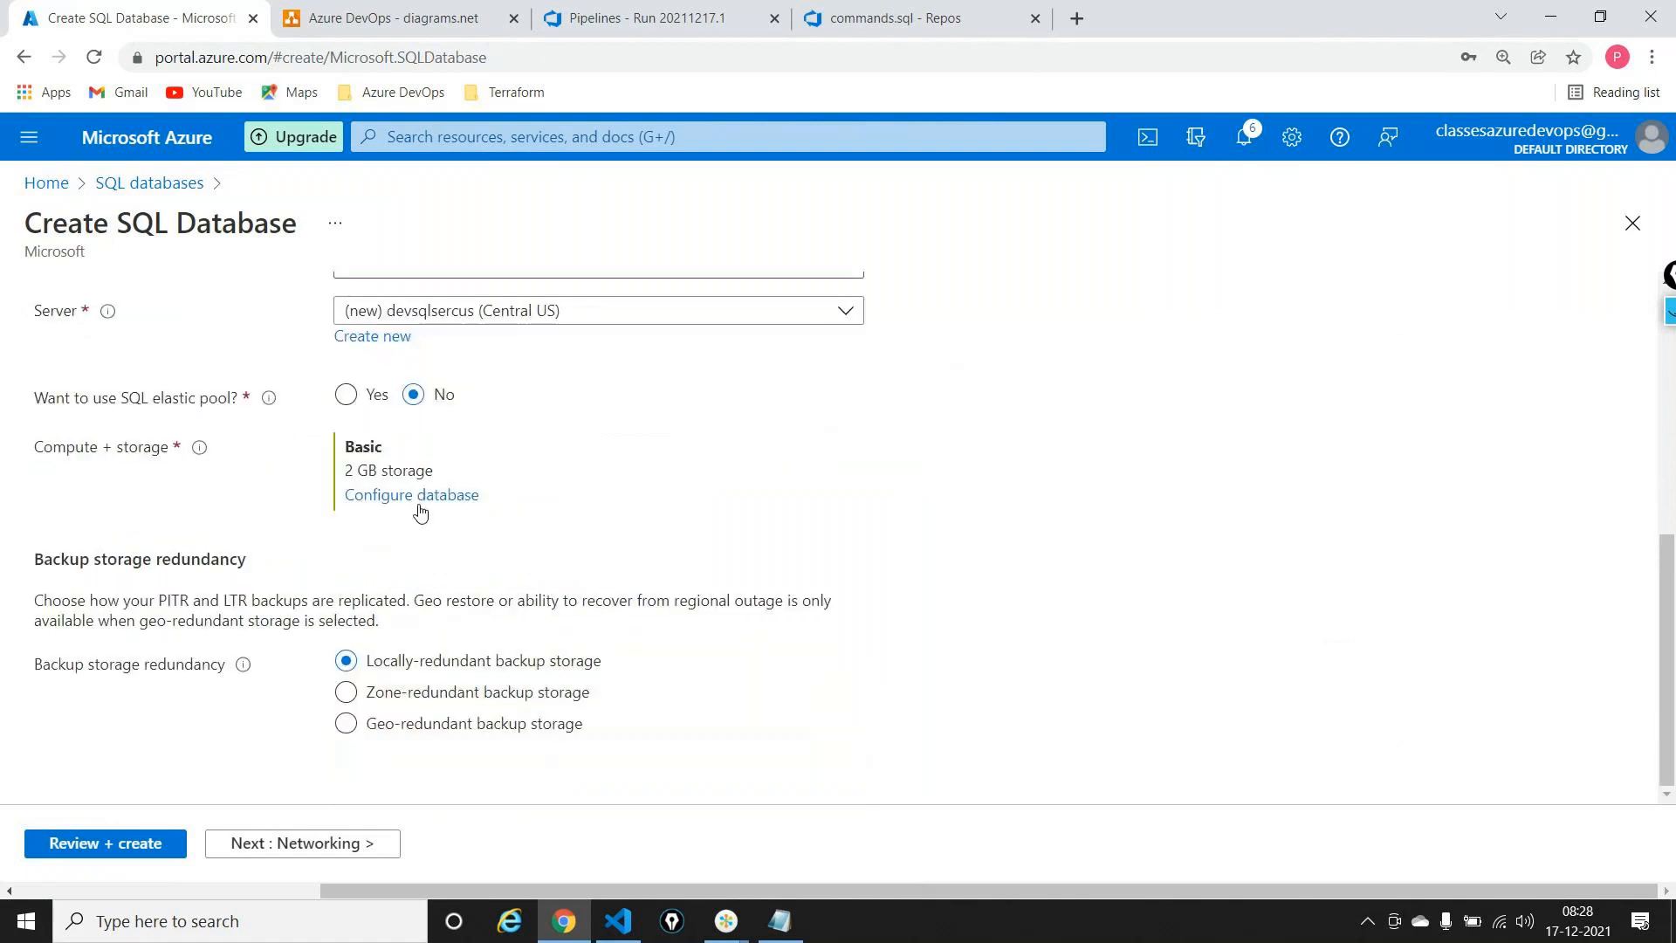
Step: Use a public endpoint allowing Azure services and the client IP, then review
left_click(278, 843)
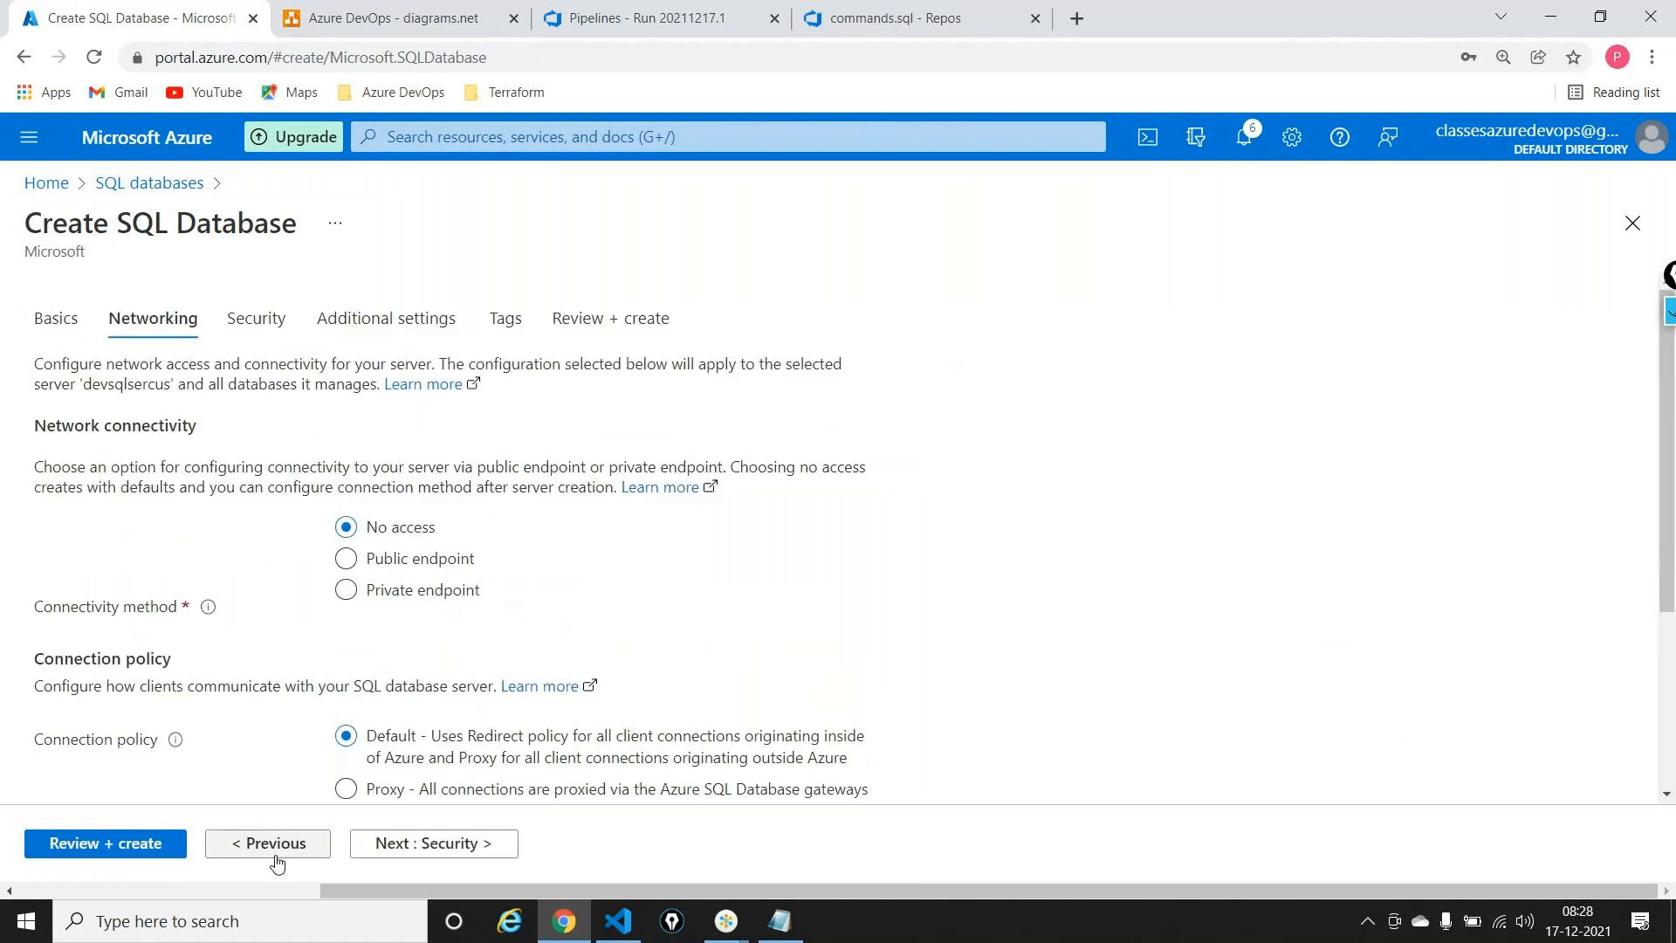
left_click(353, 561)
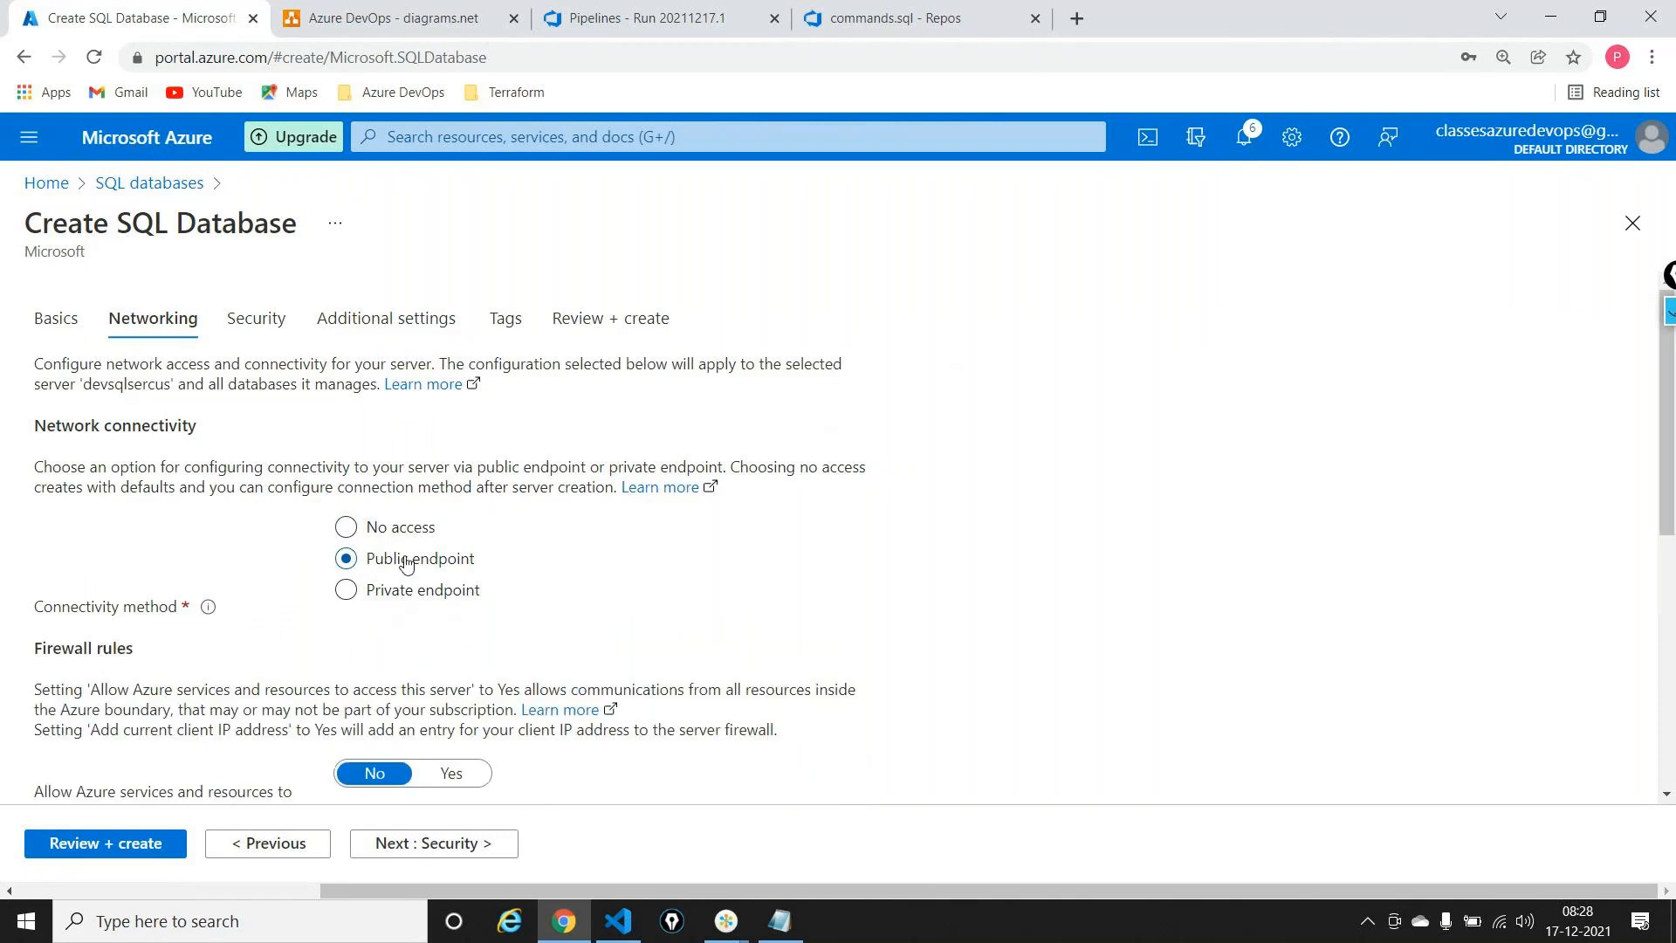
scroll(643, 527, "down", 1)
scroll(643, 527, "down", 3)
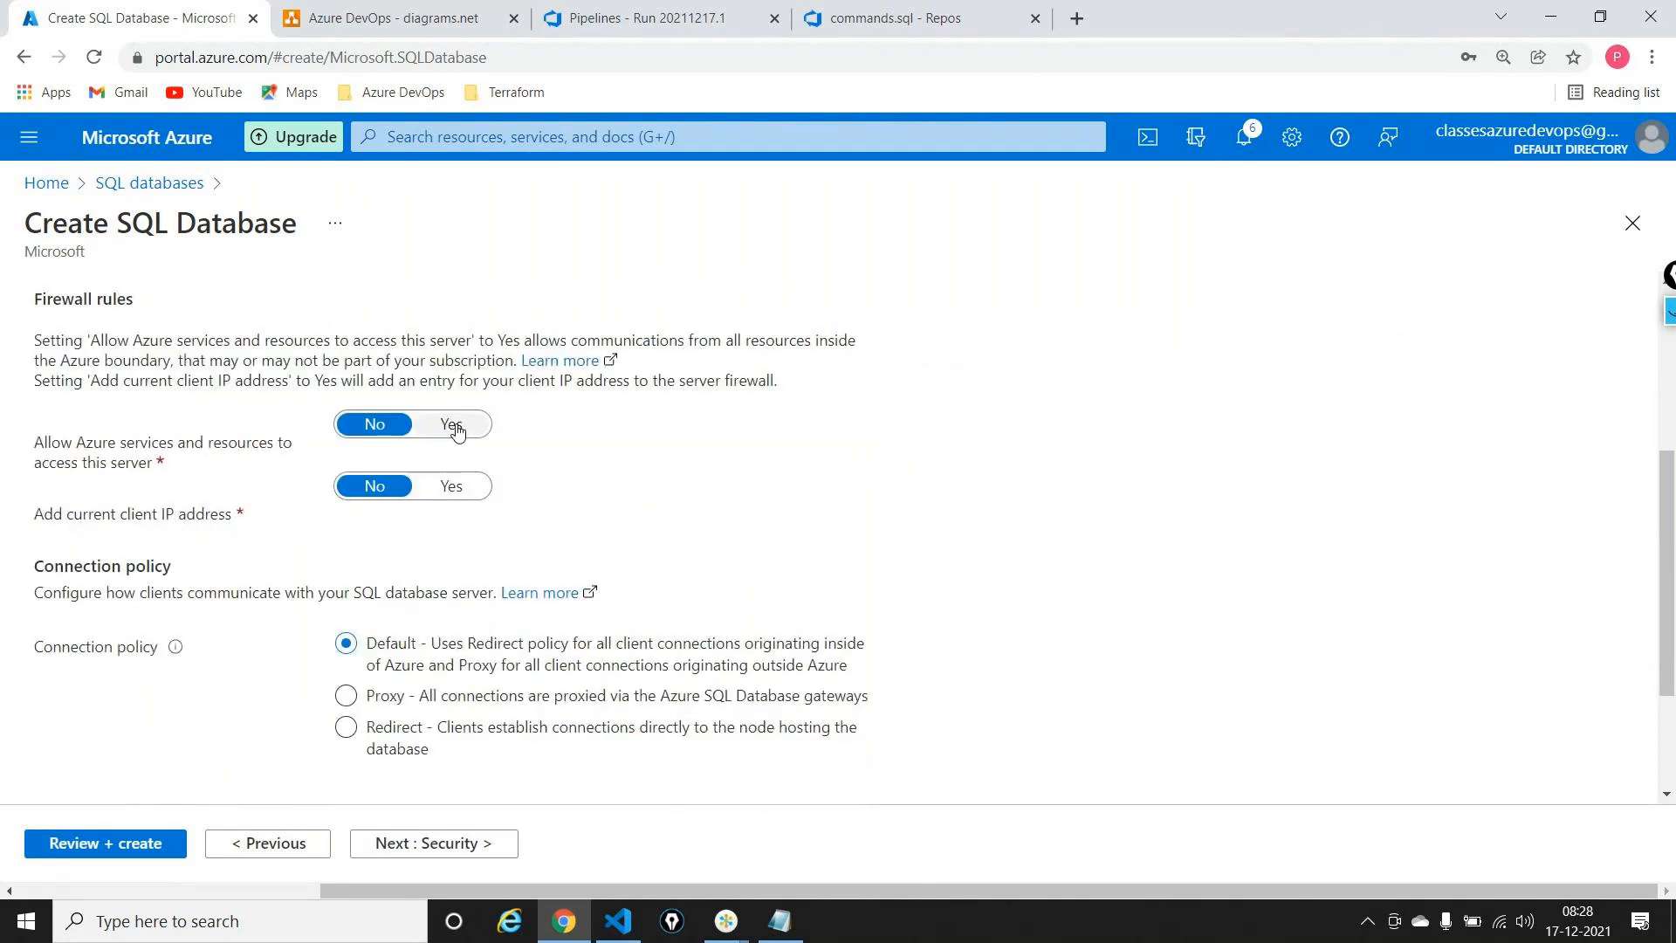
left_click(454, 425)
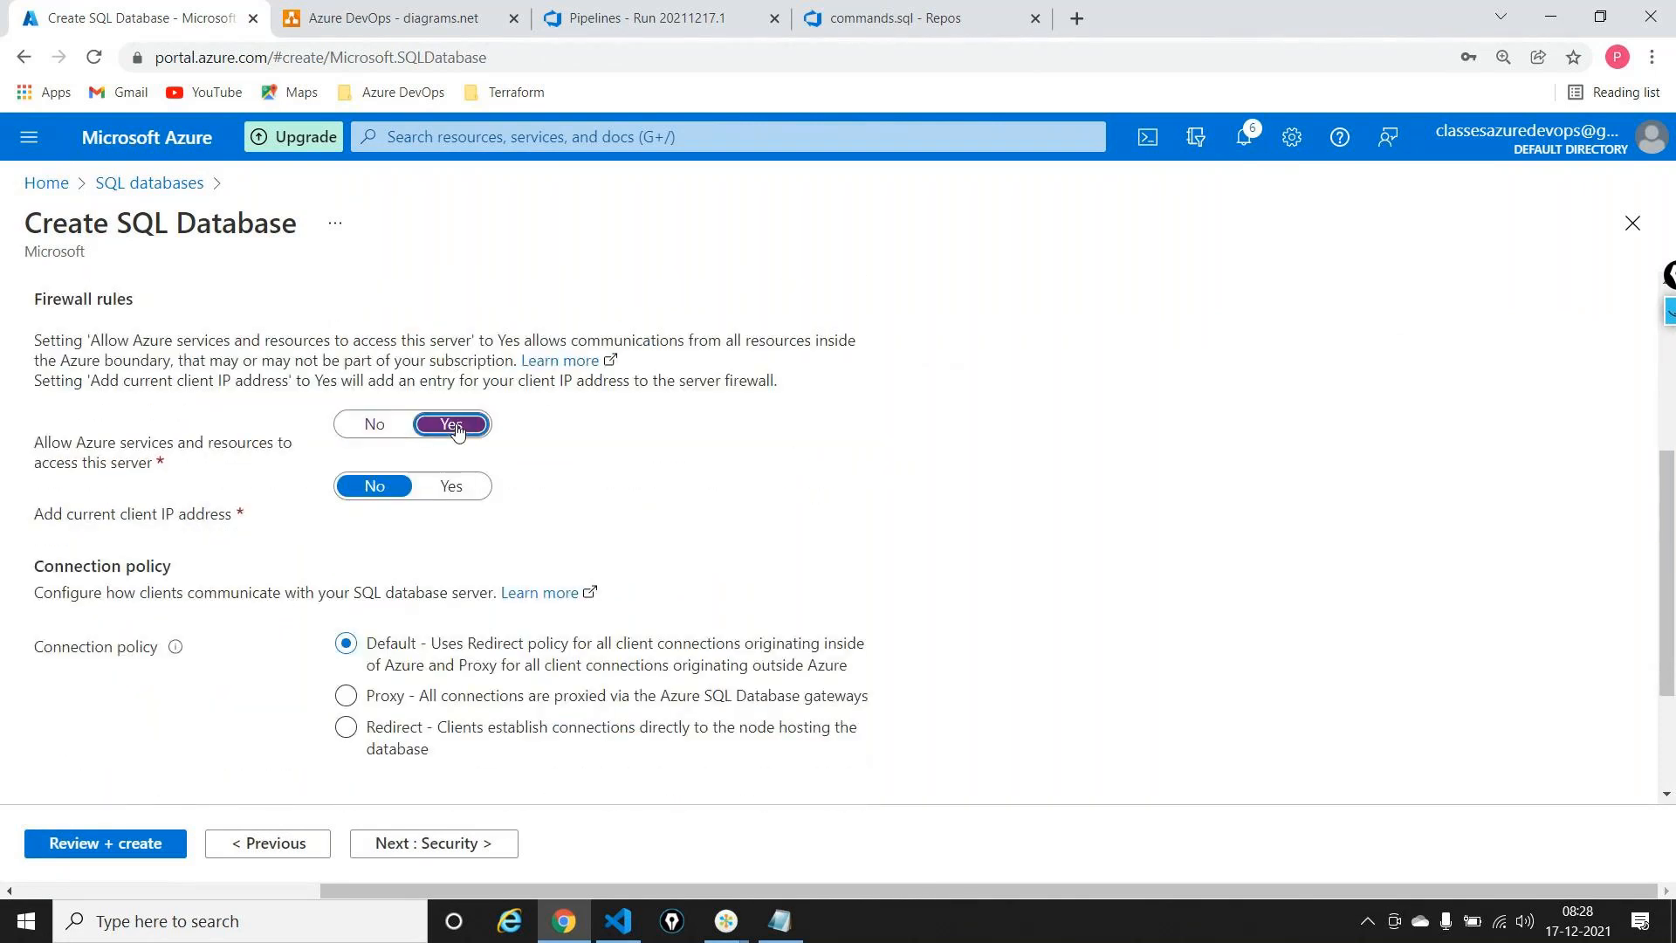
left_click(452, 487)
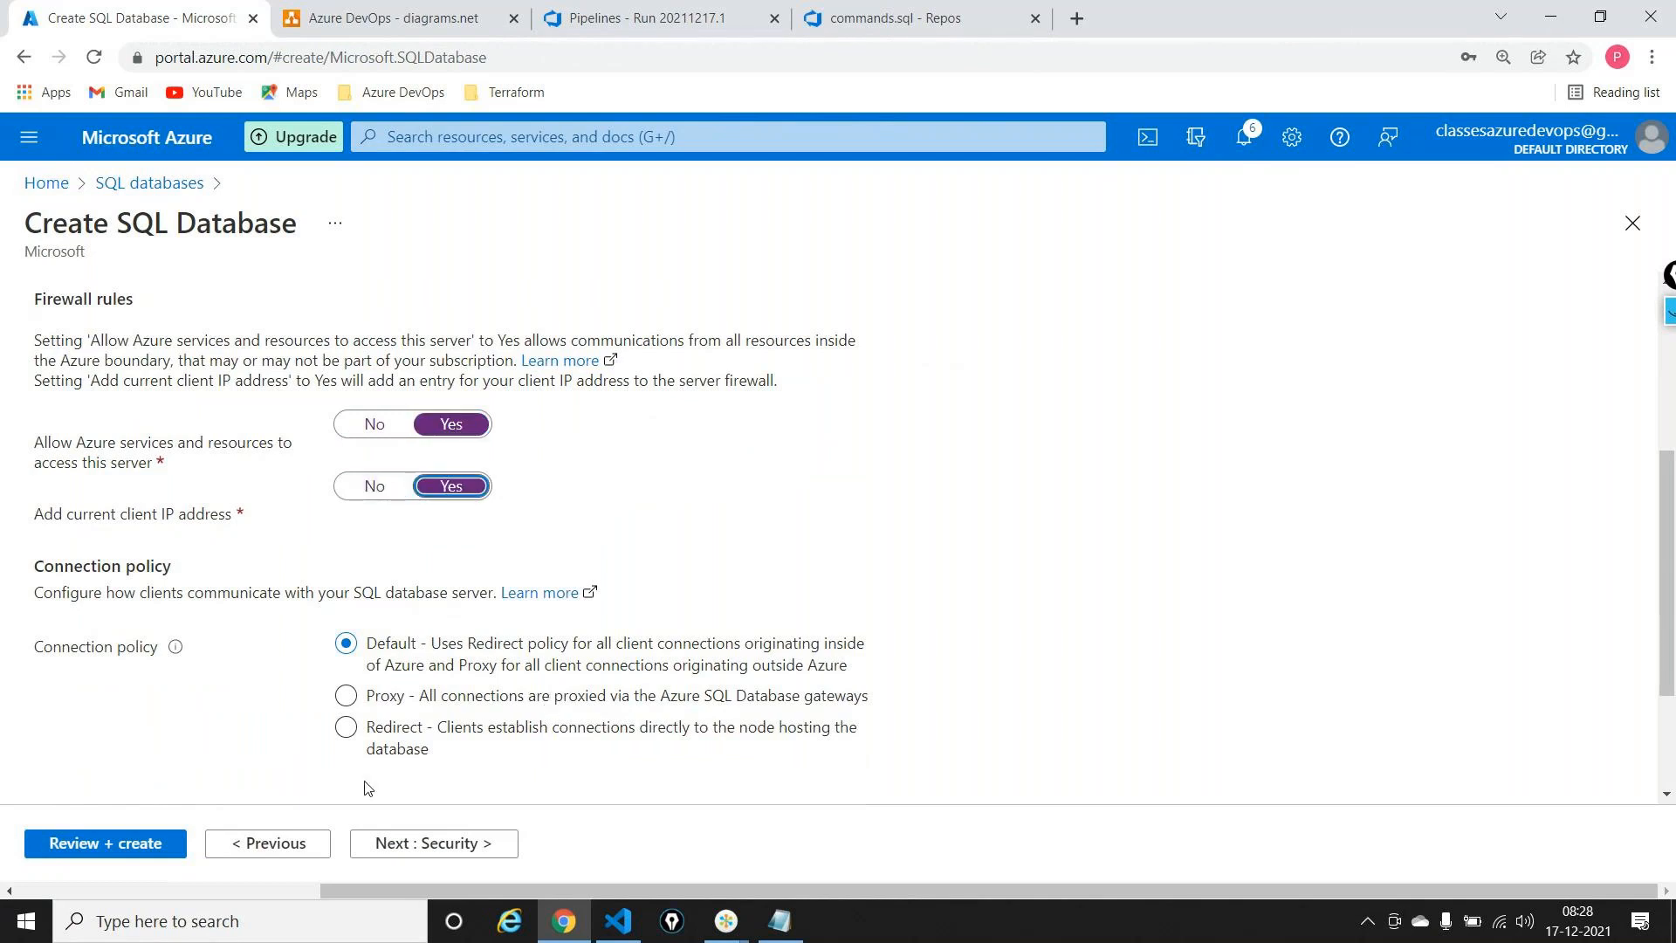
scroll(363, 770, "down", 2)
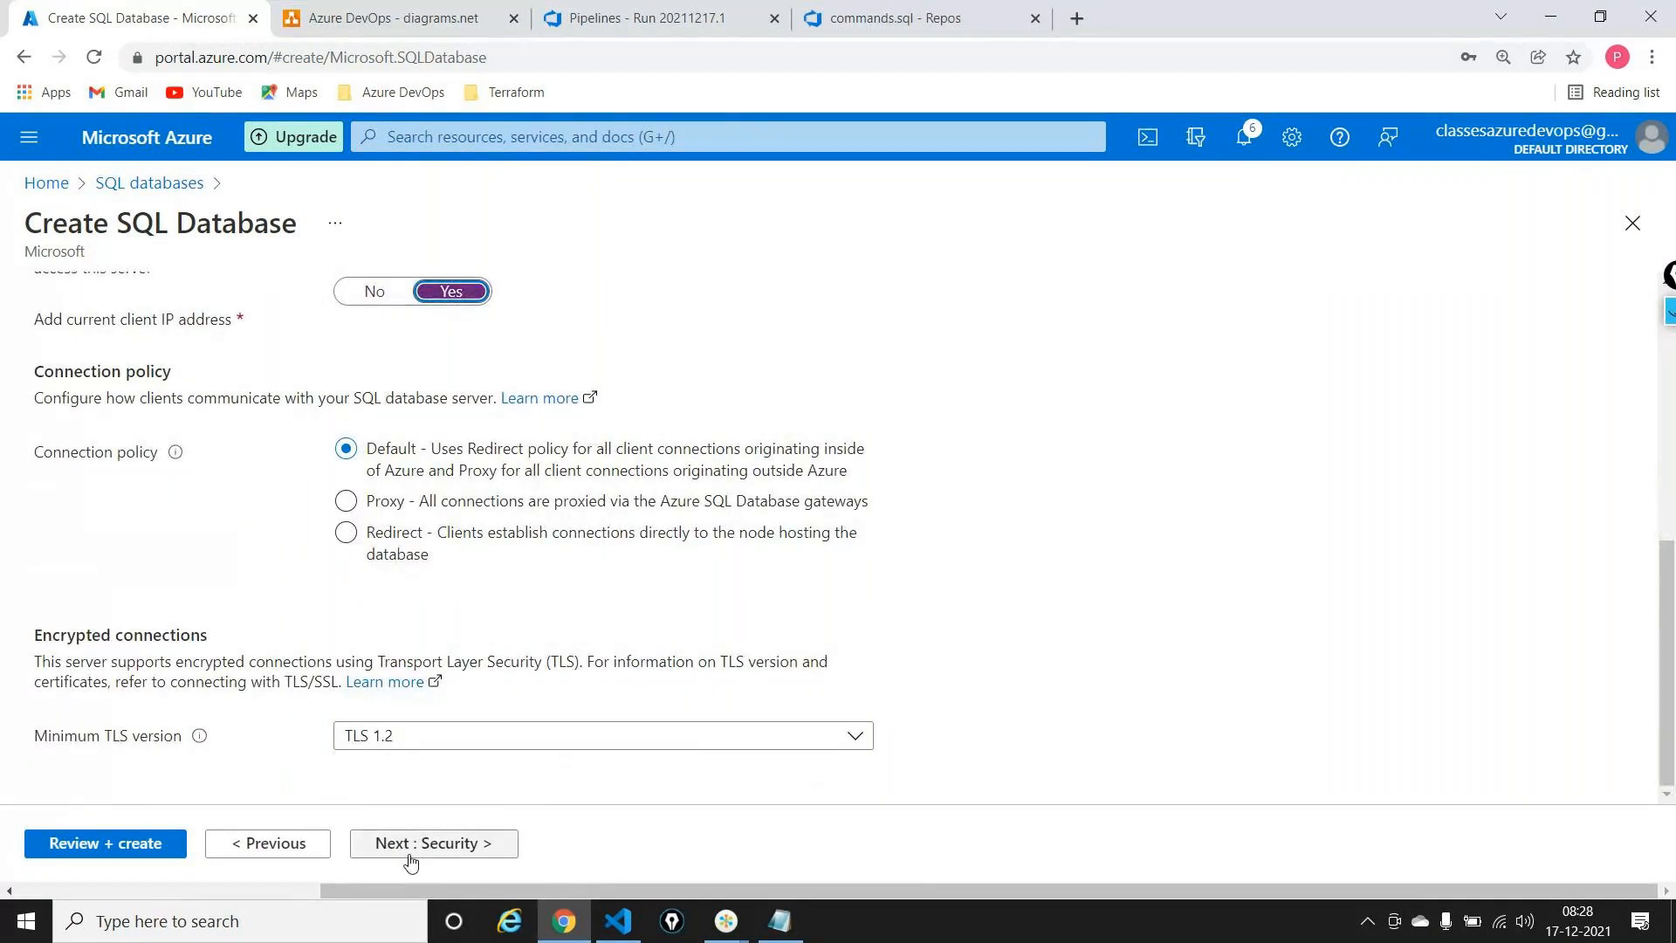
left_click(162, 843)
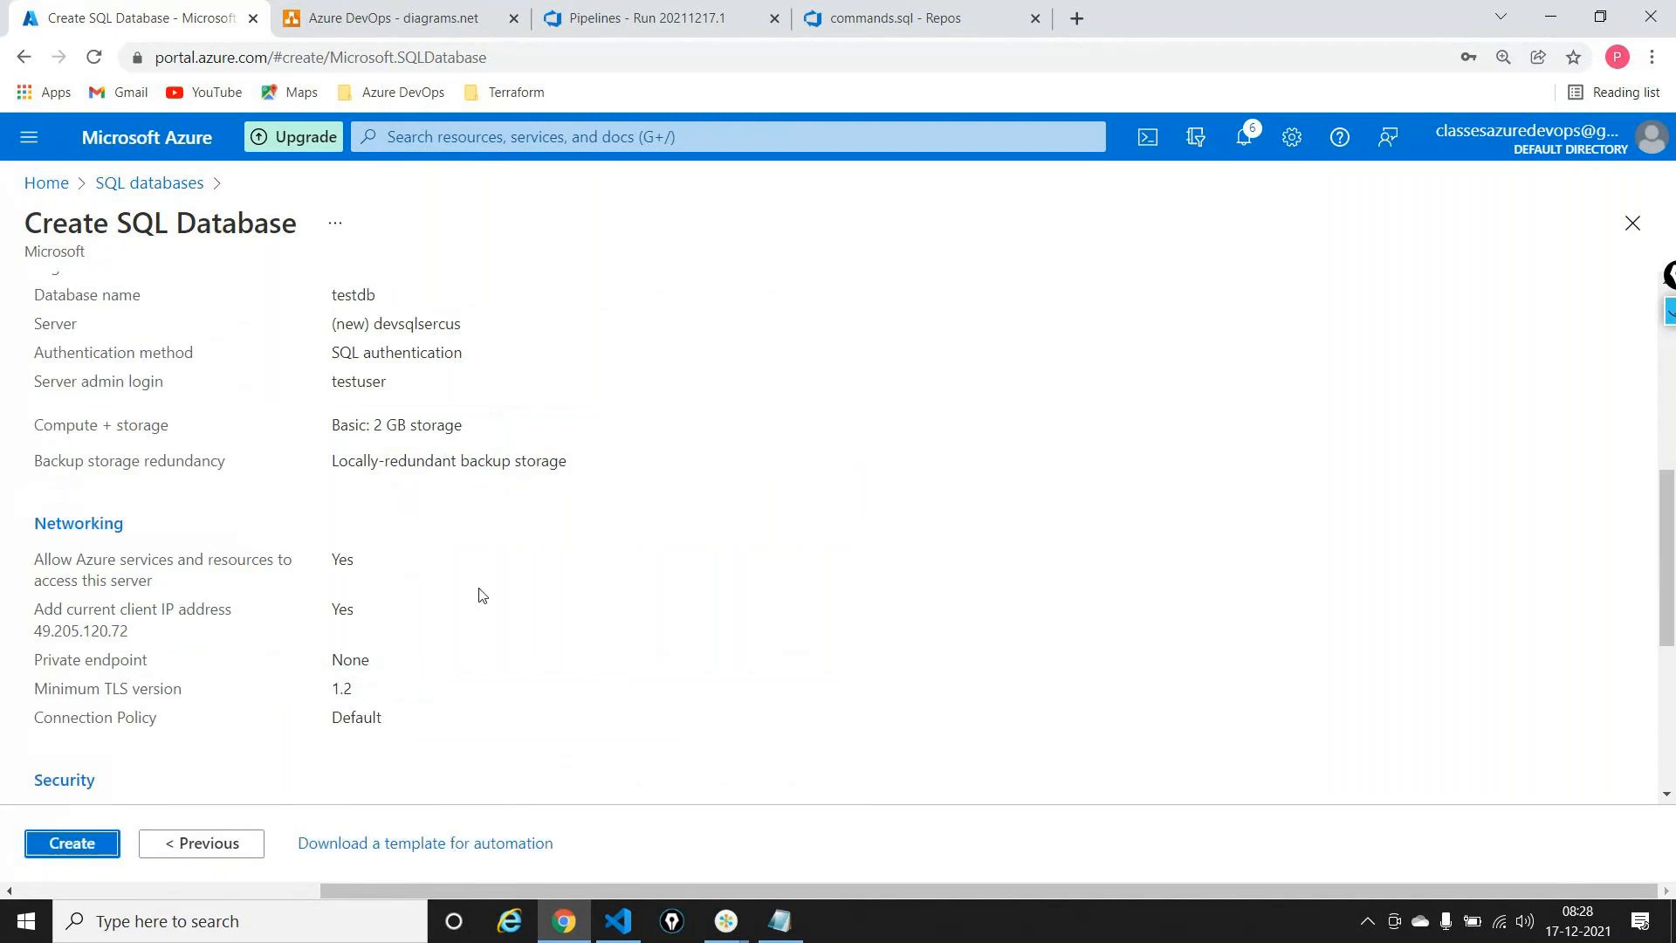
scroll(478, 594, "up", 5)
Step: Create the SQL database and server, then bring up pipeline run 20211217.1's summary
left_click(68, 842)
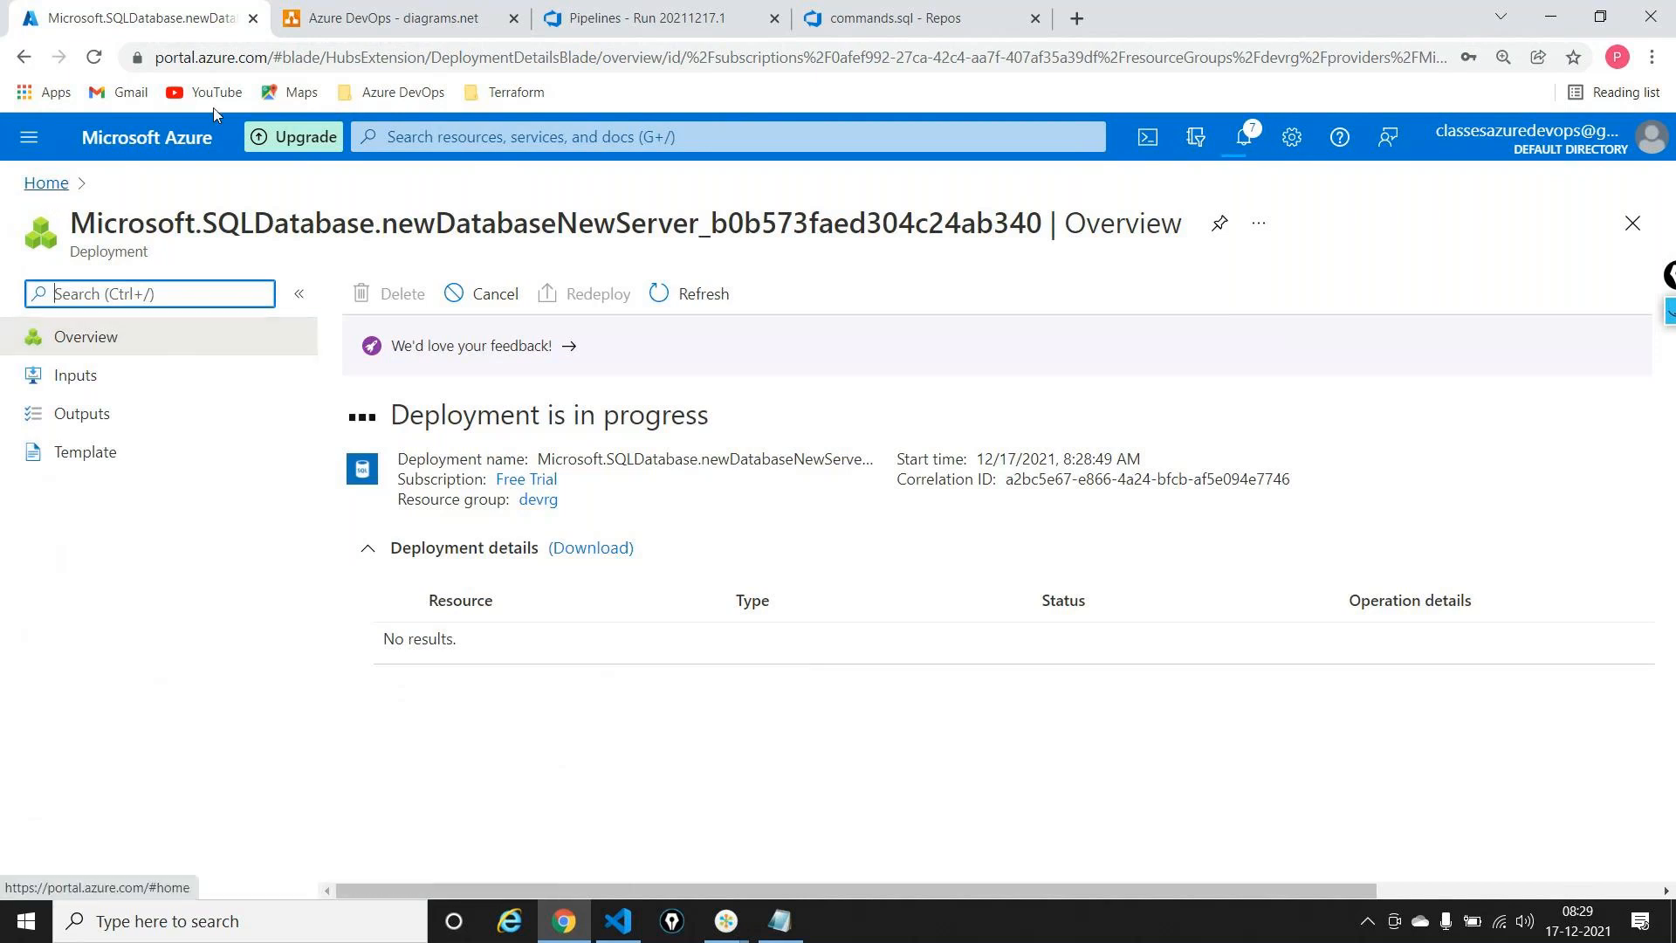
left_click(723, 9)
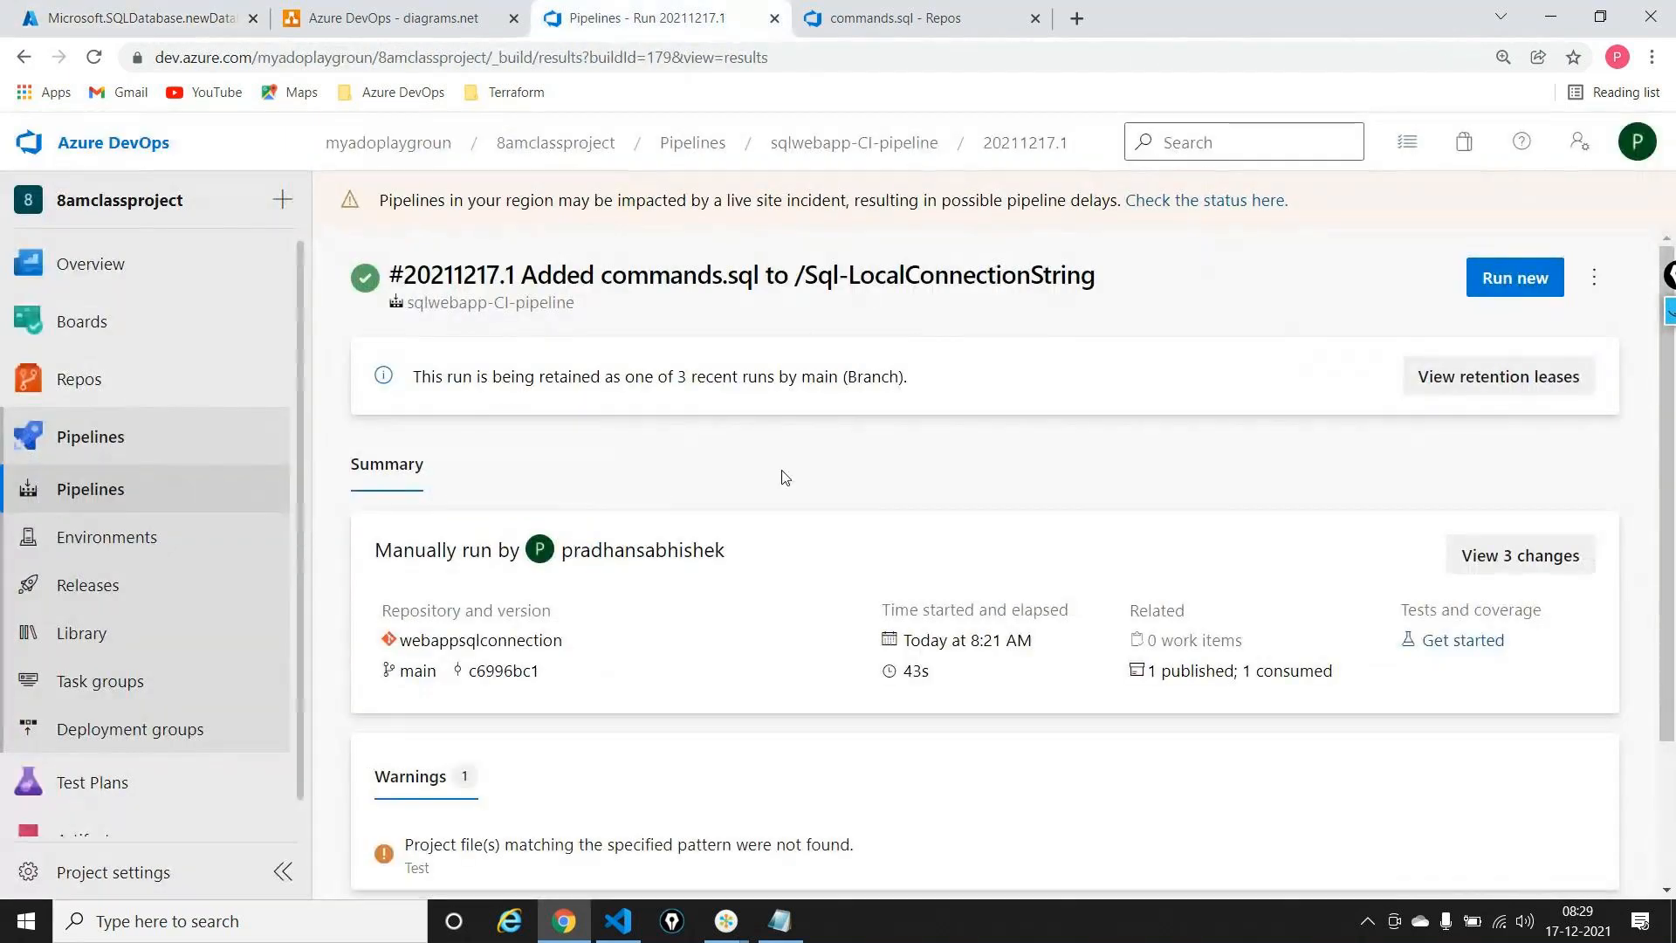
Step: Review the run's published drop artifact, then return to the Azure deployment progress page
scroll(785, 477, "down", 2)
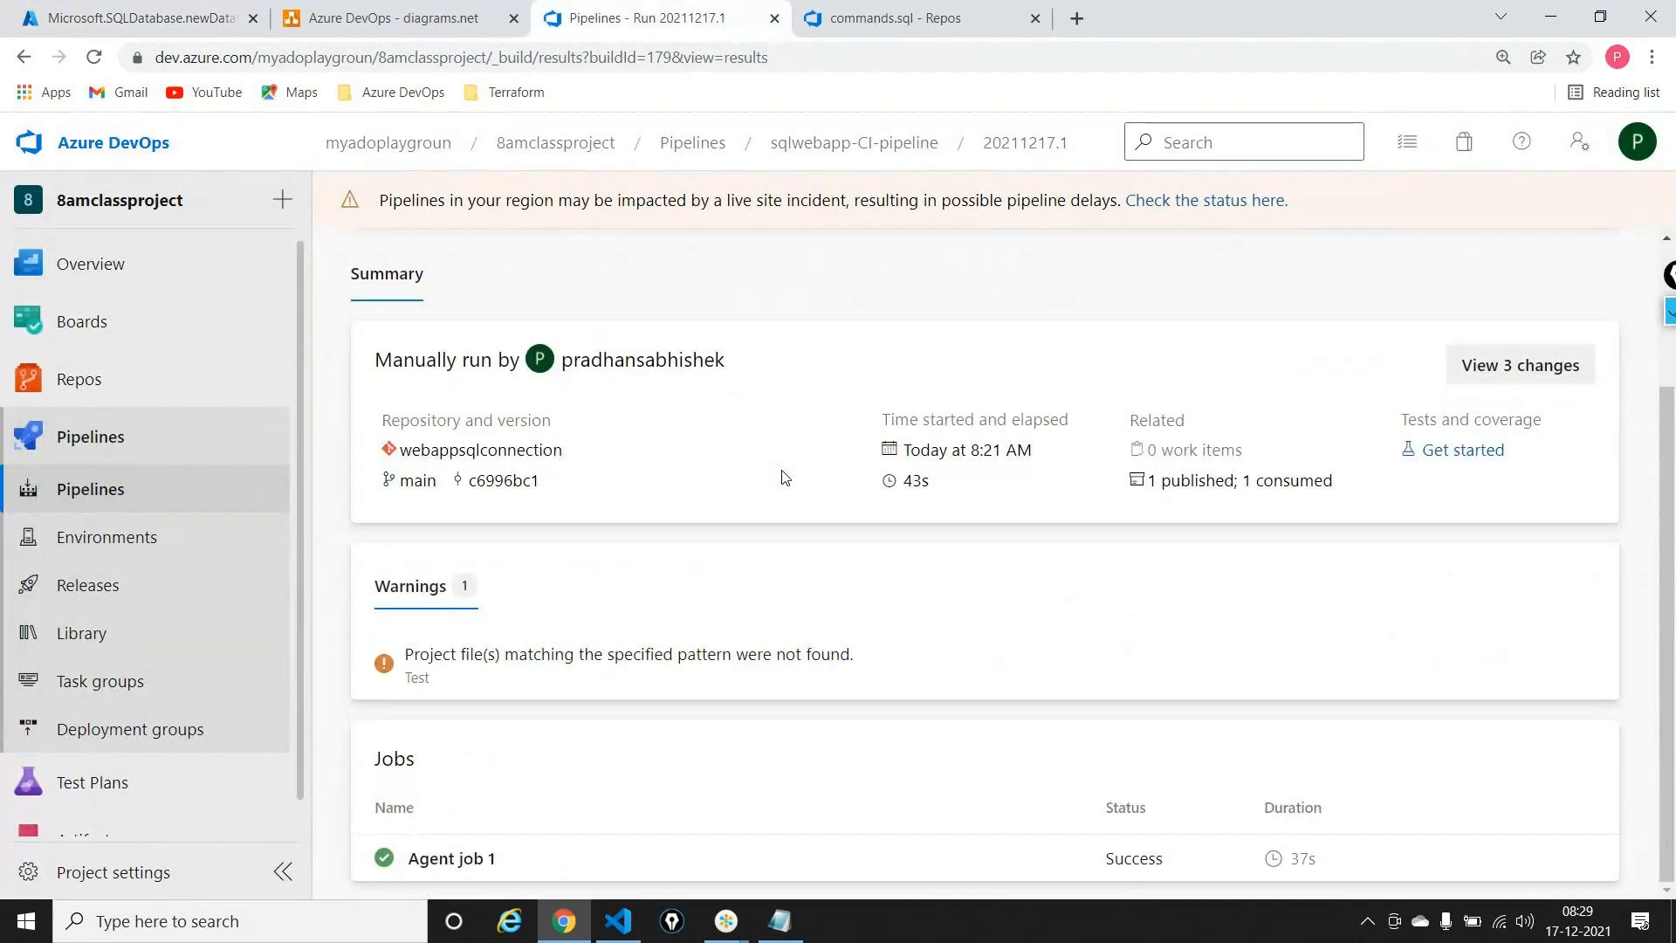
left_click(1184, 483)
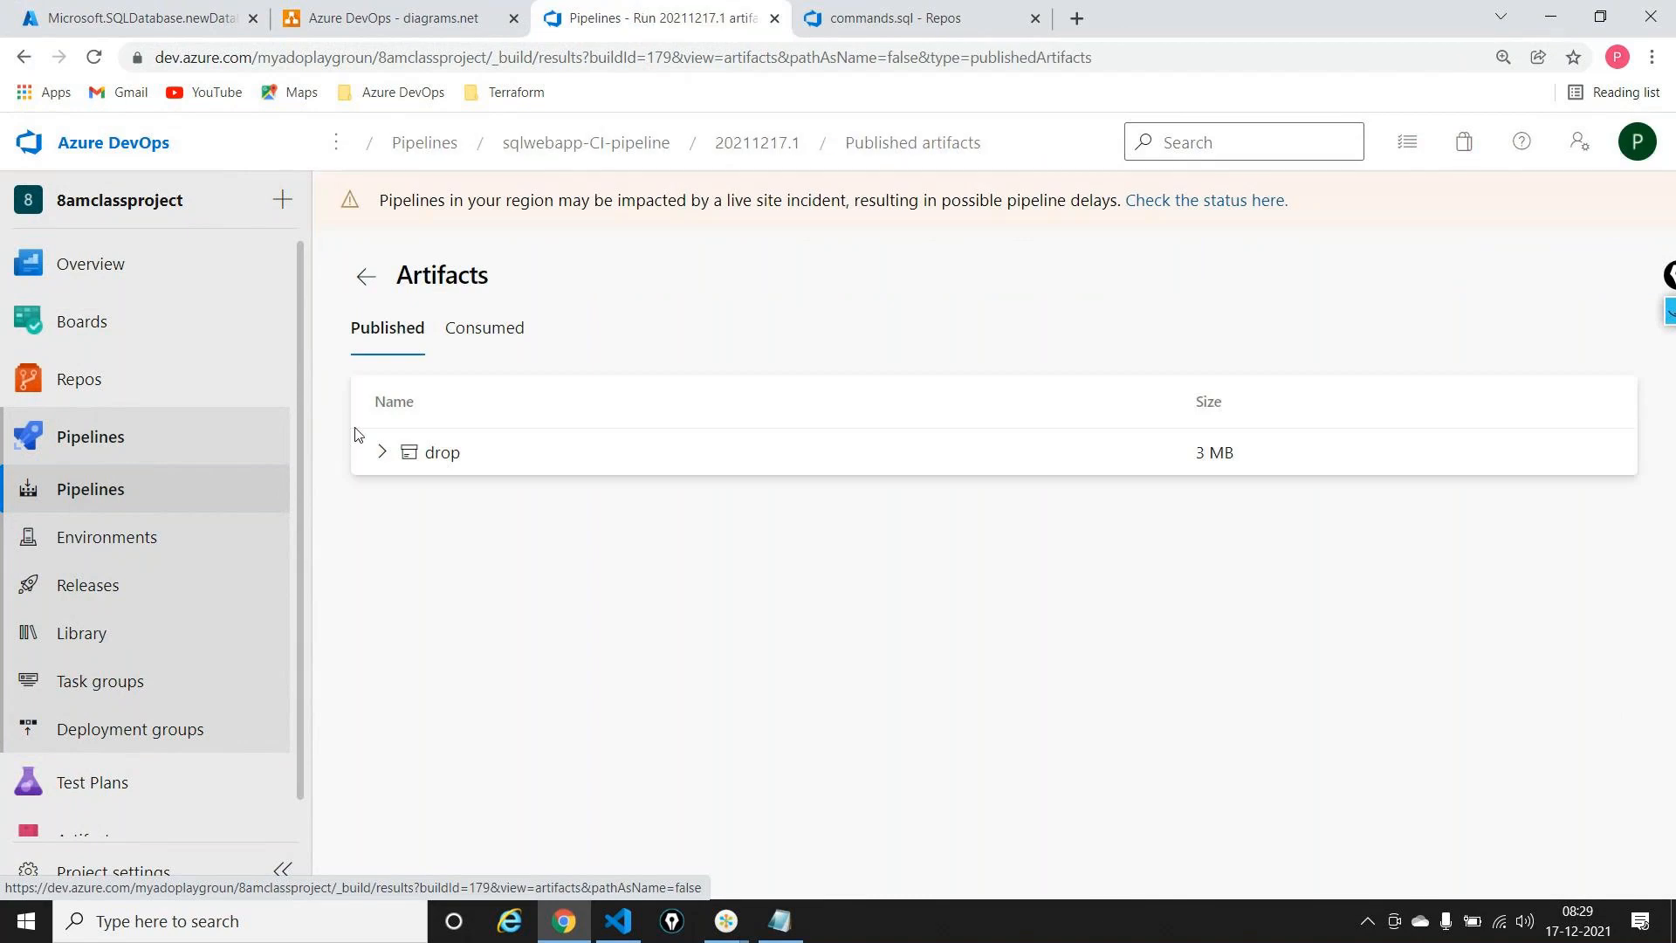
left_click(366, 276)
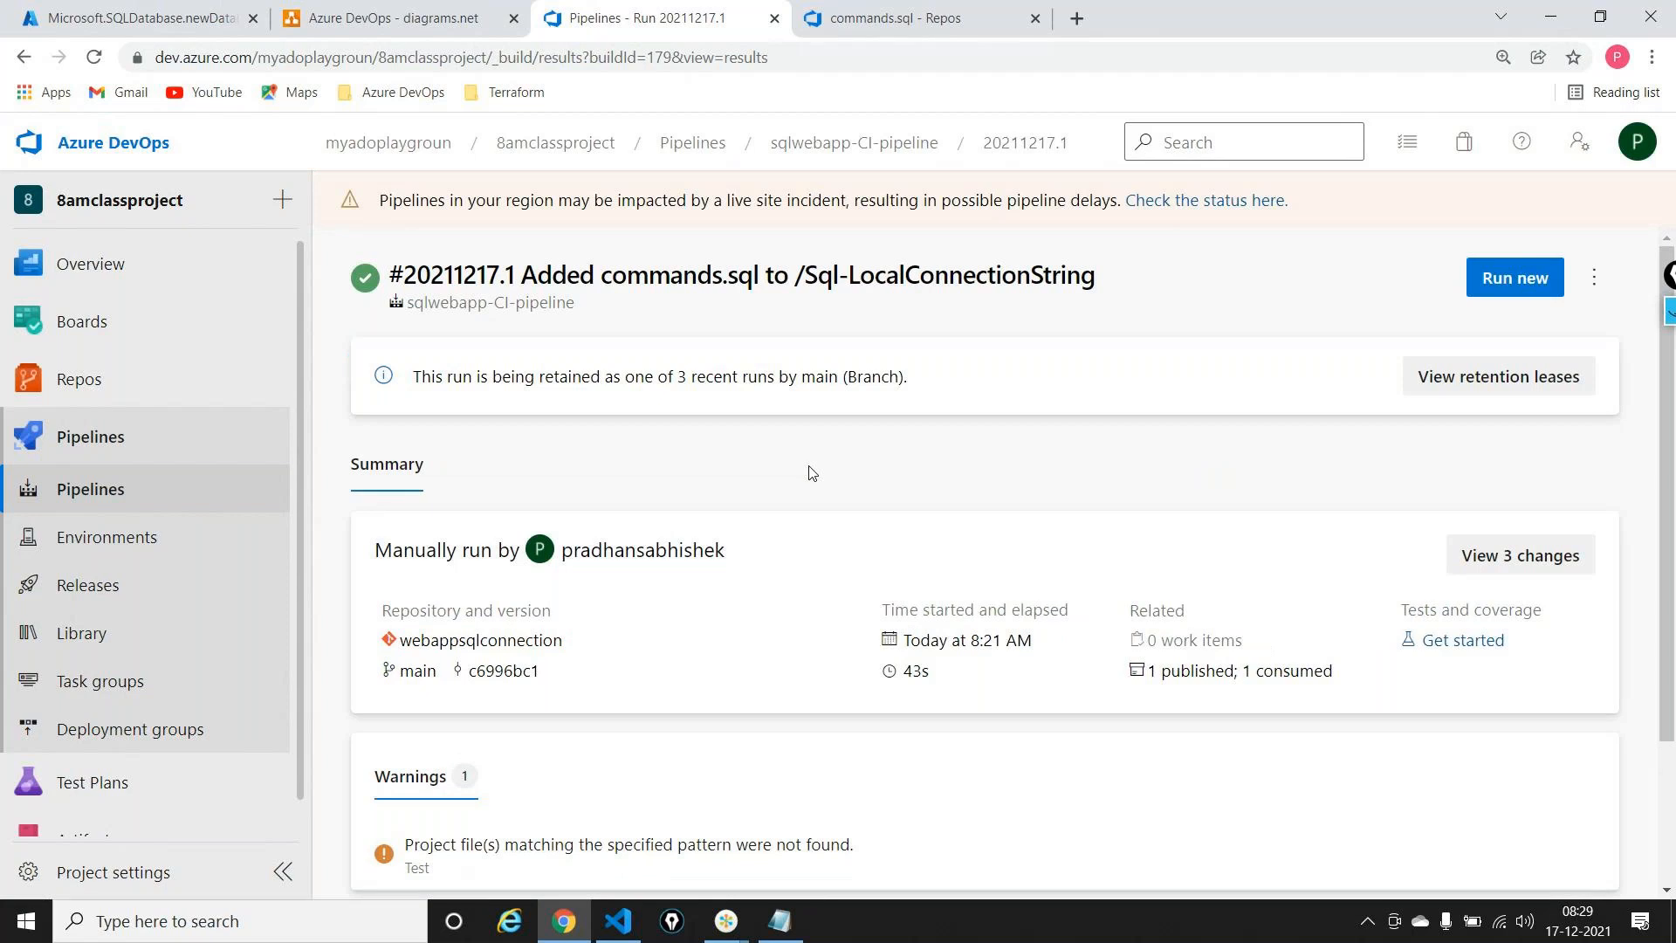
left_click(58, 871)
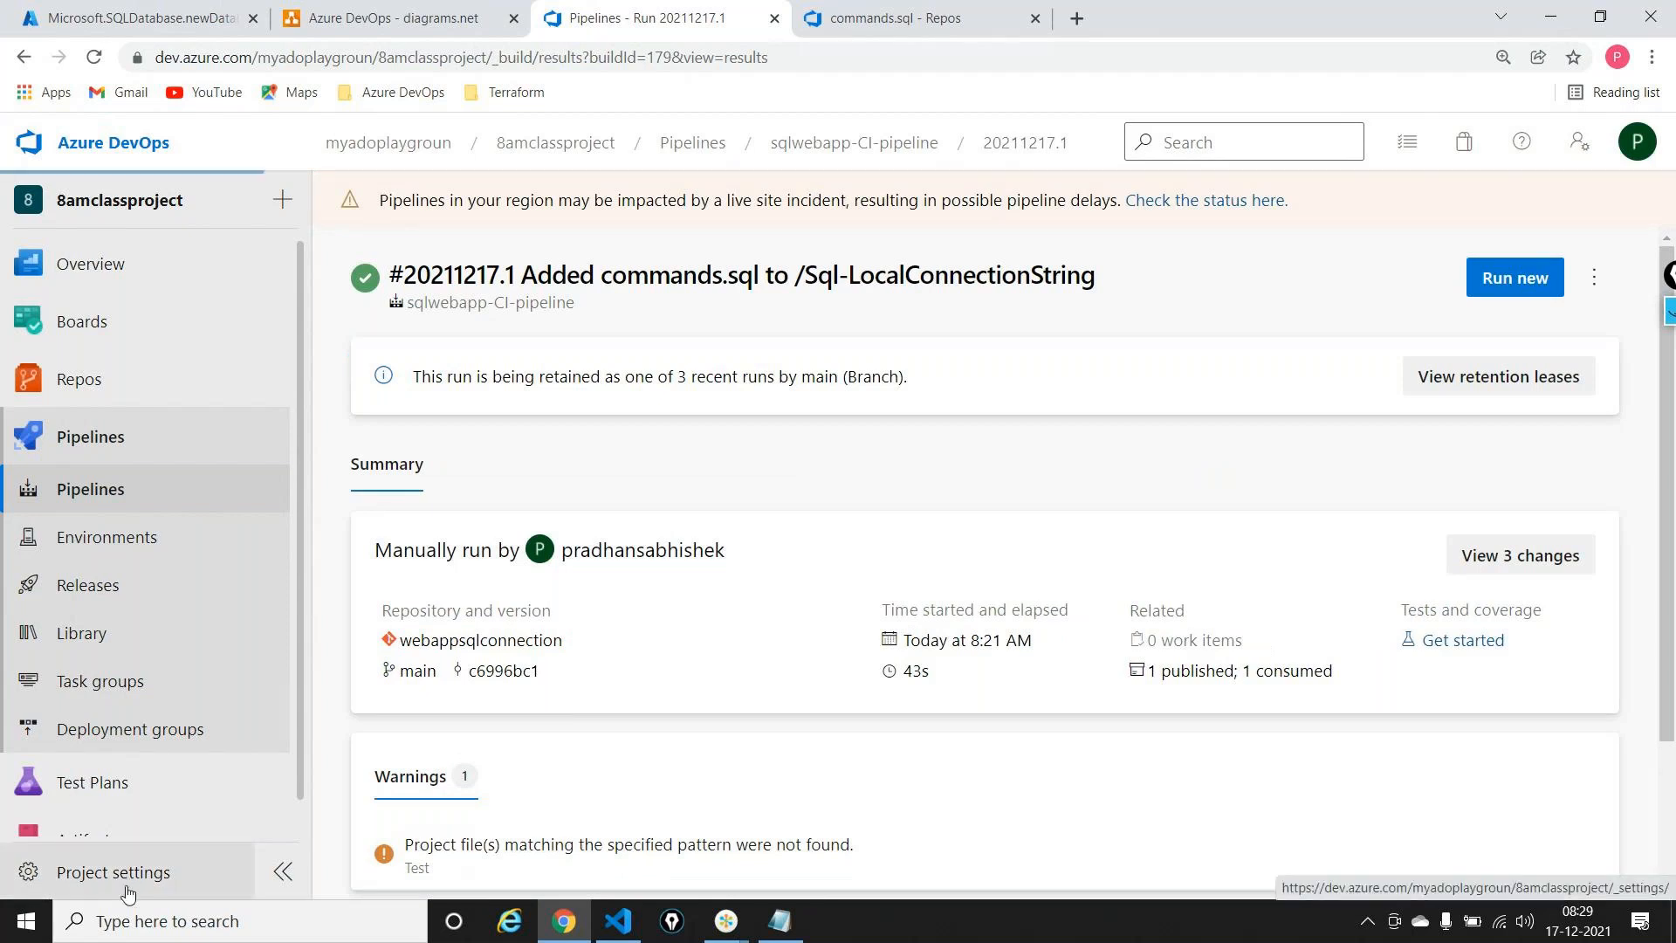
left_click(161, 13)
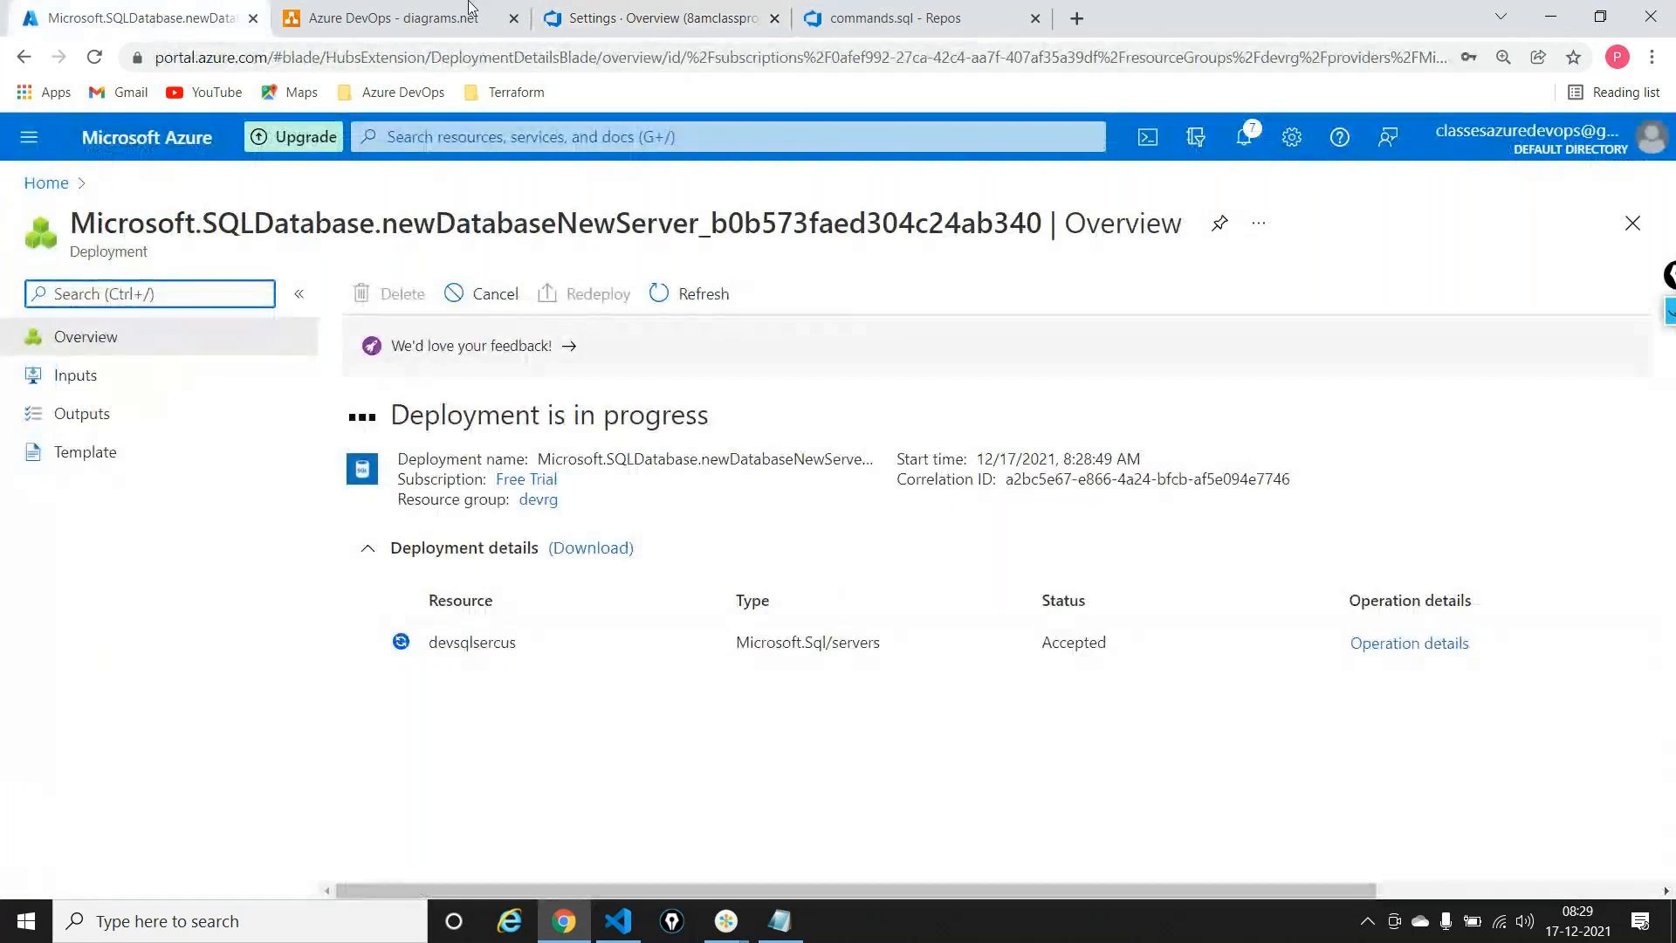
Step: Start a new Azure Resource Manager service connection using Service principal (manual) authentication
left_click(583, 9)
scroll(225, 548, "down", 2)
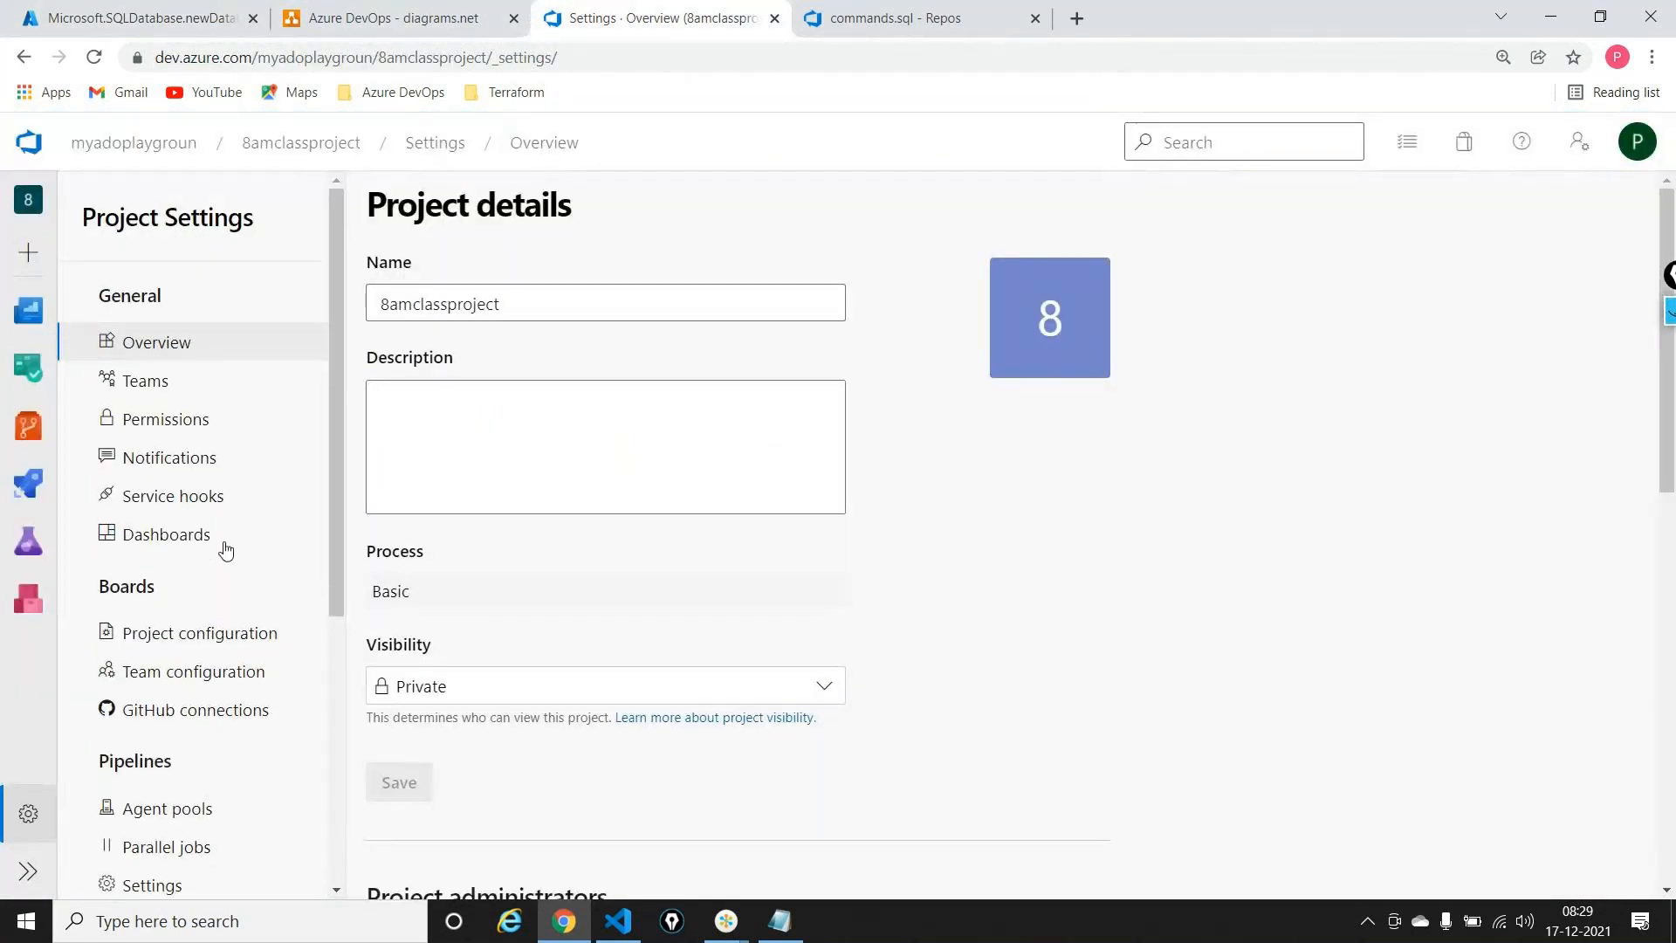
scroll(225, 548, "down", 3)
left_click(214, 625)
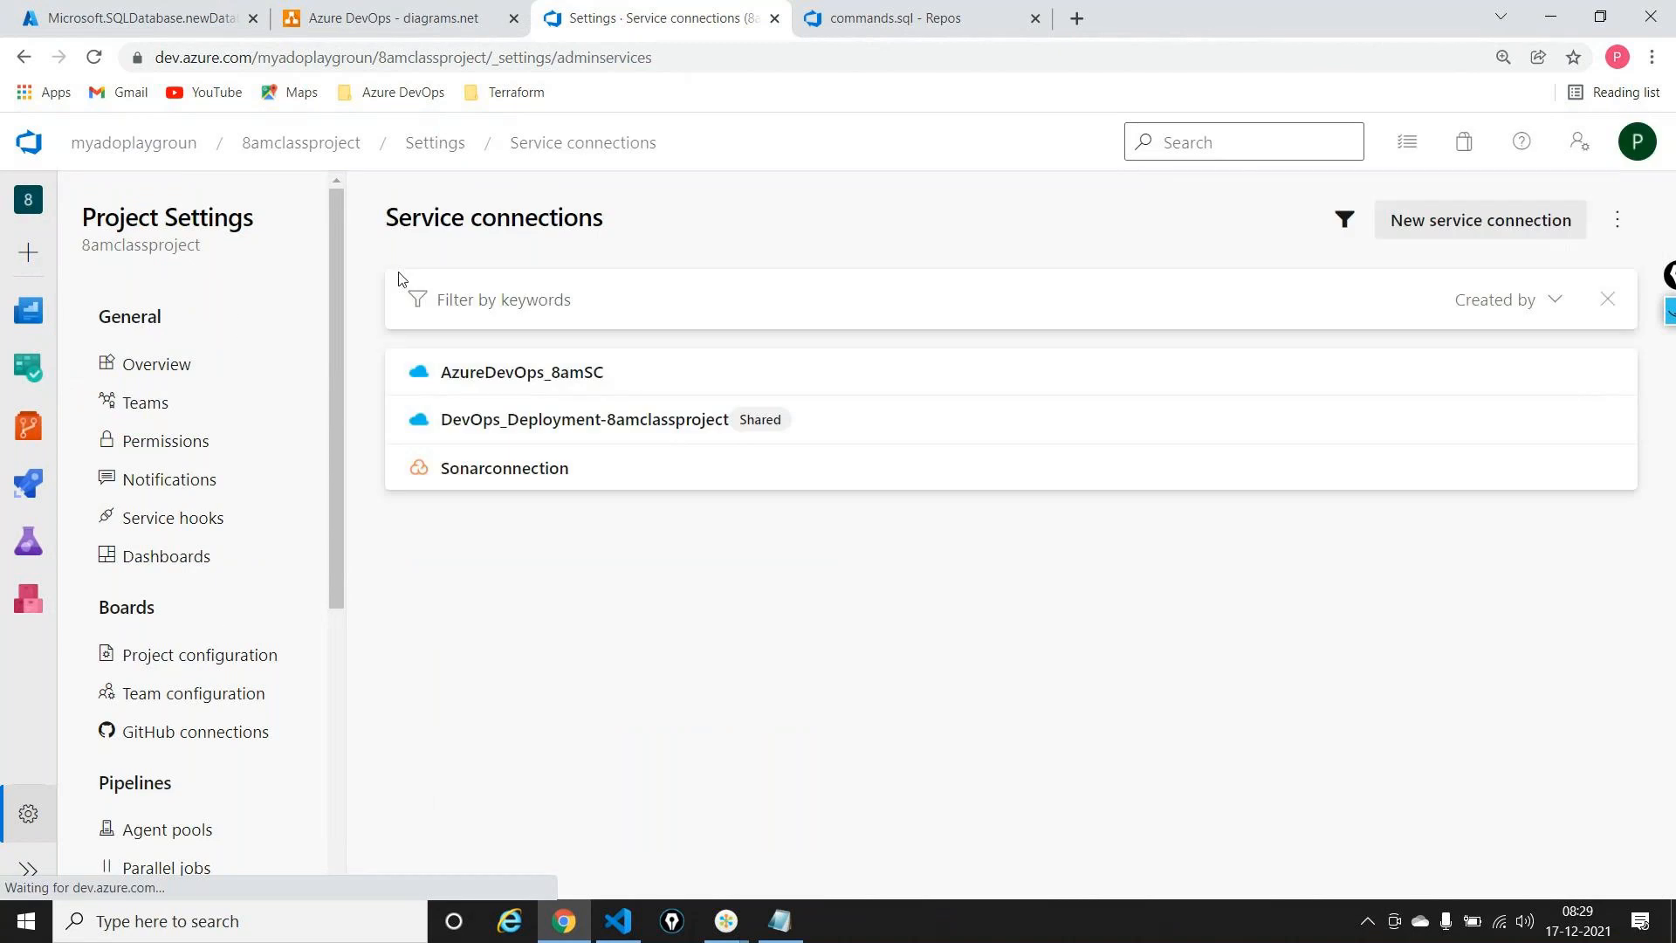
left_click(1477, 217)
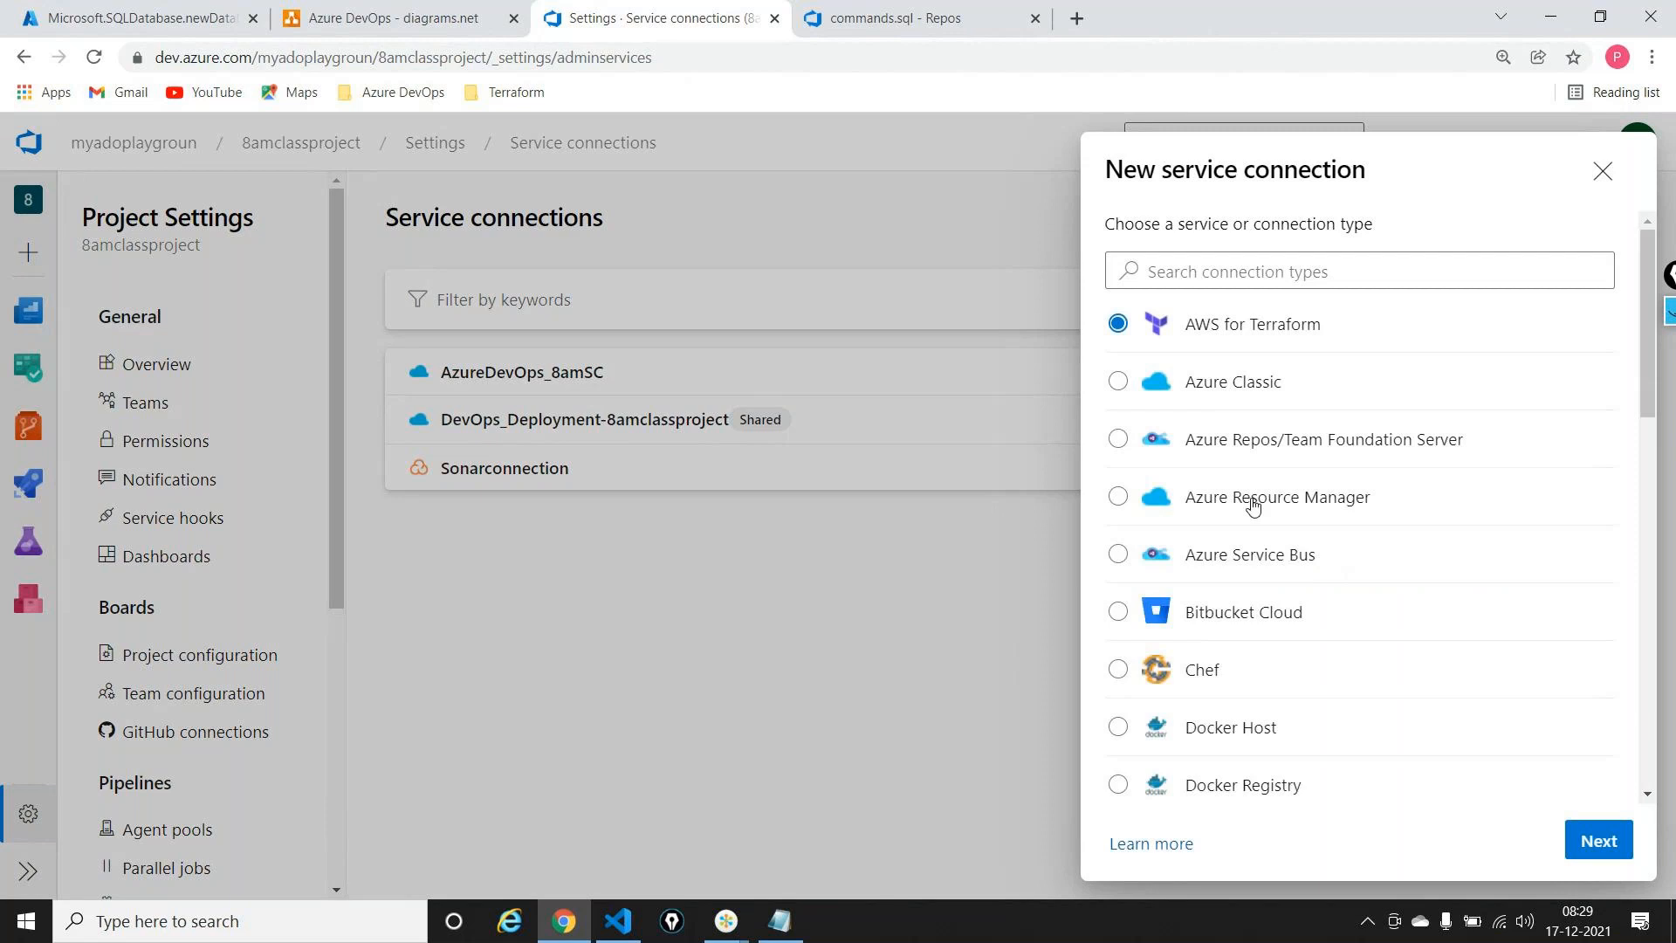
left_click(1115, 495)
left_click(1621, 843)
left_click(1207, 358)
left_click(1598, 841)
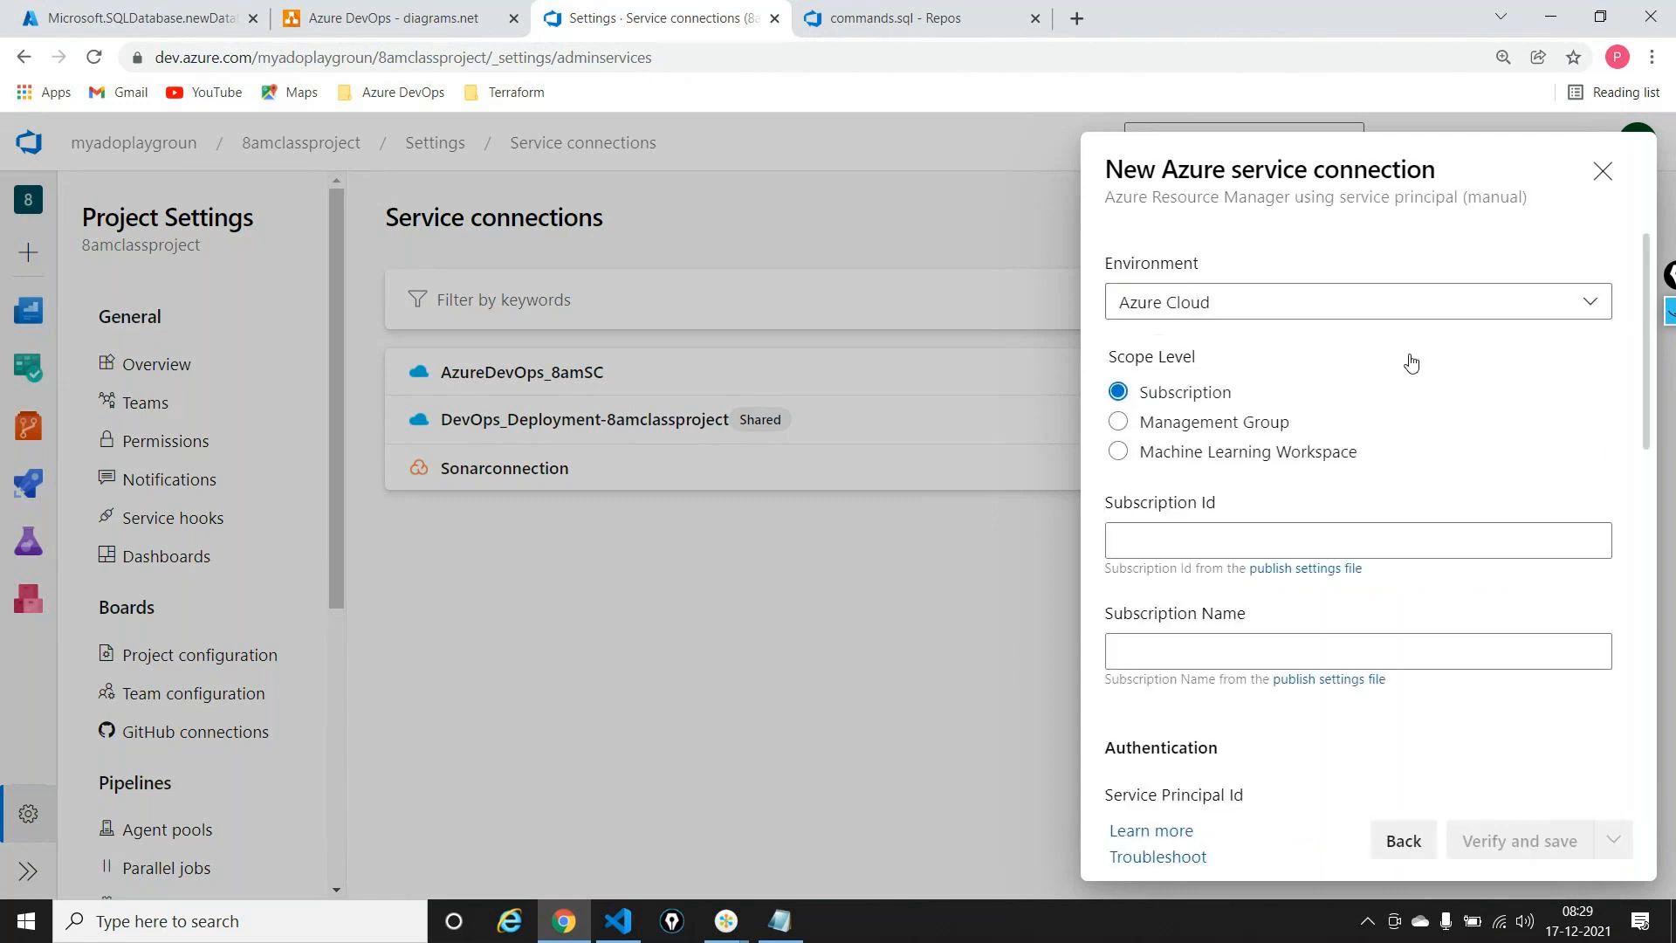
left_click(1212, 529)
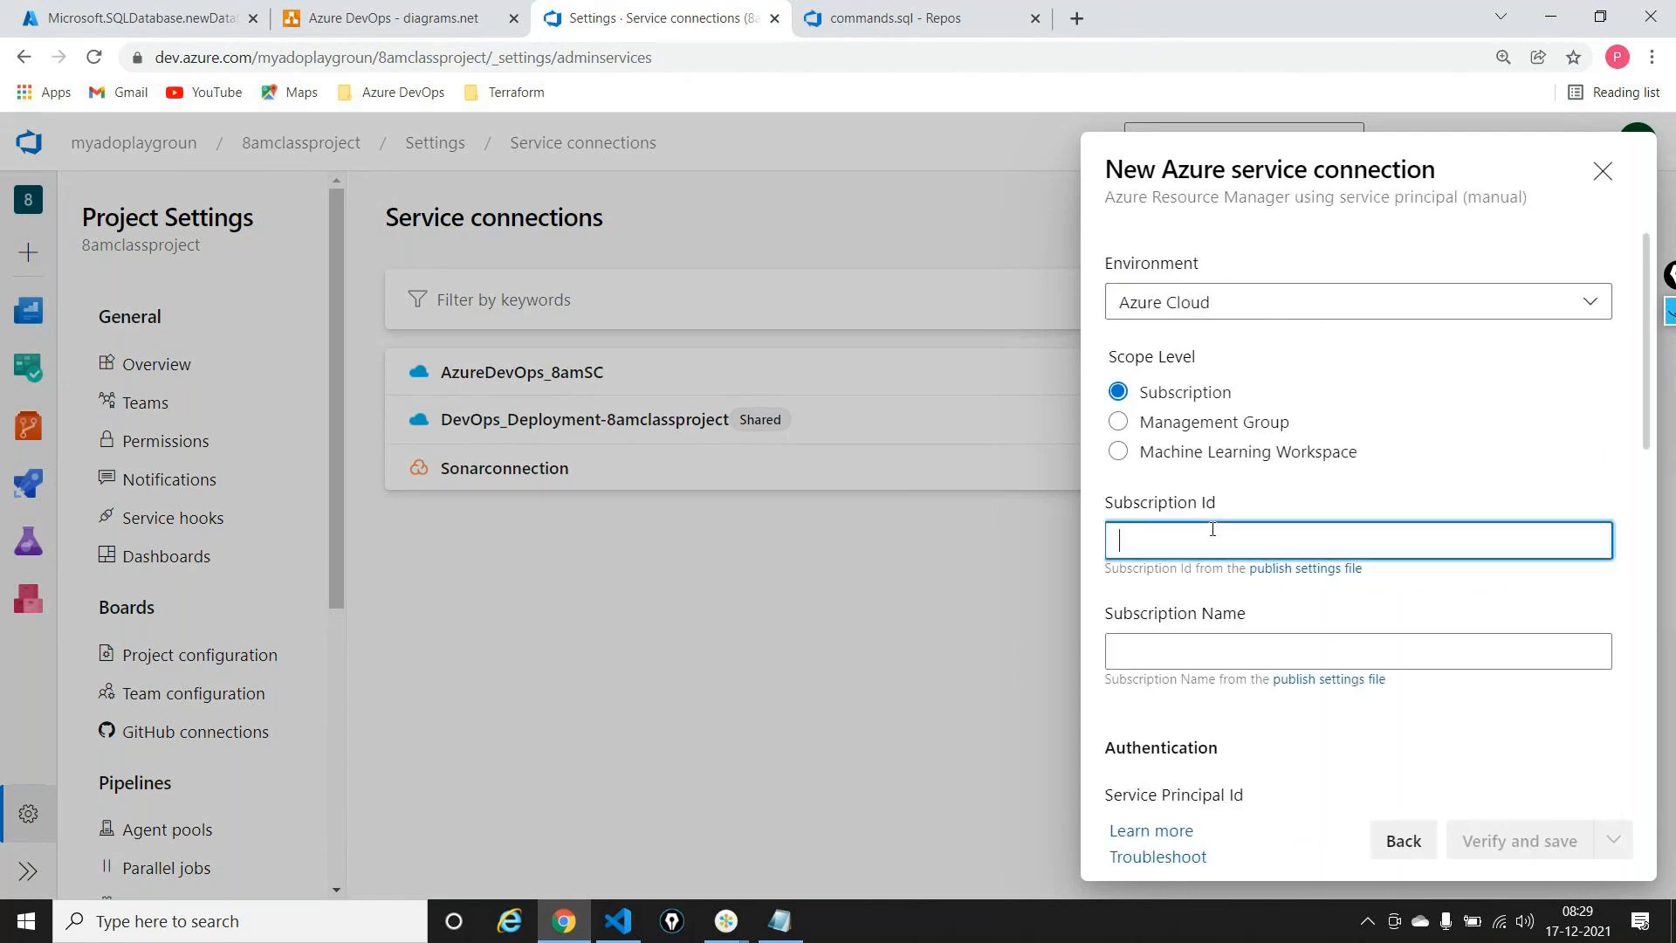
left_click(140, 18)
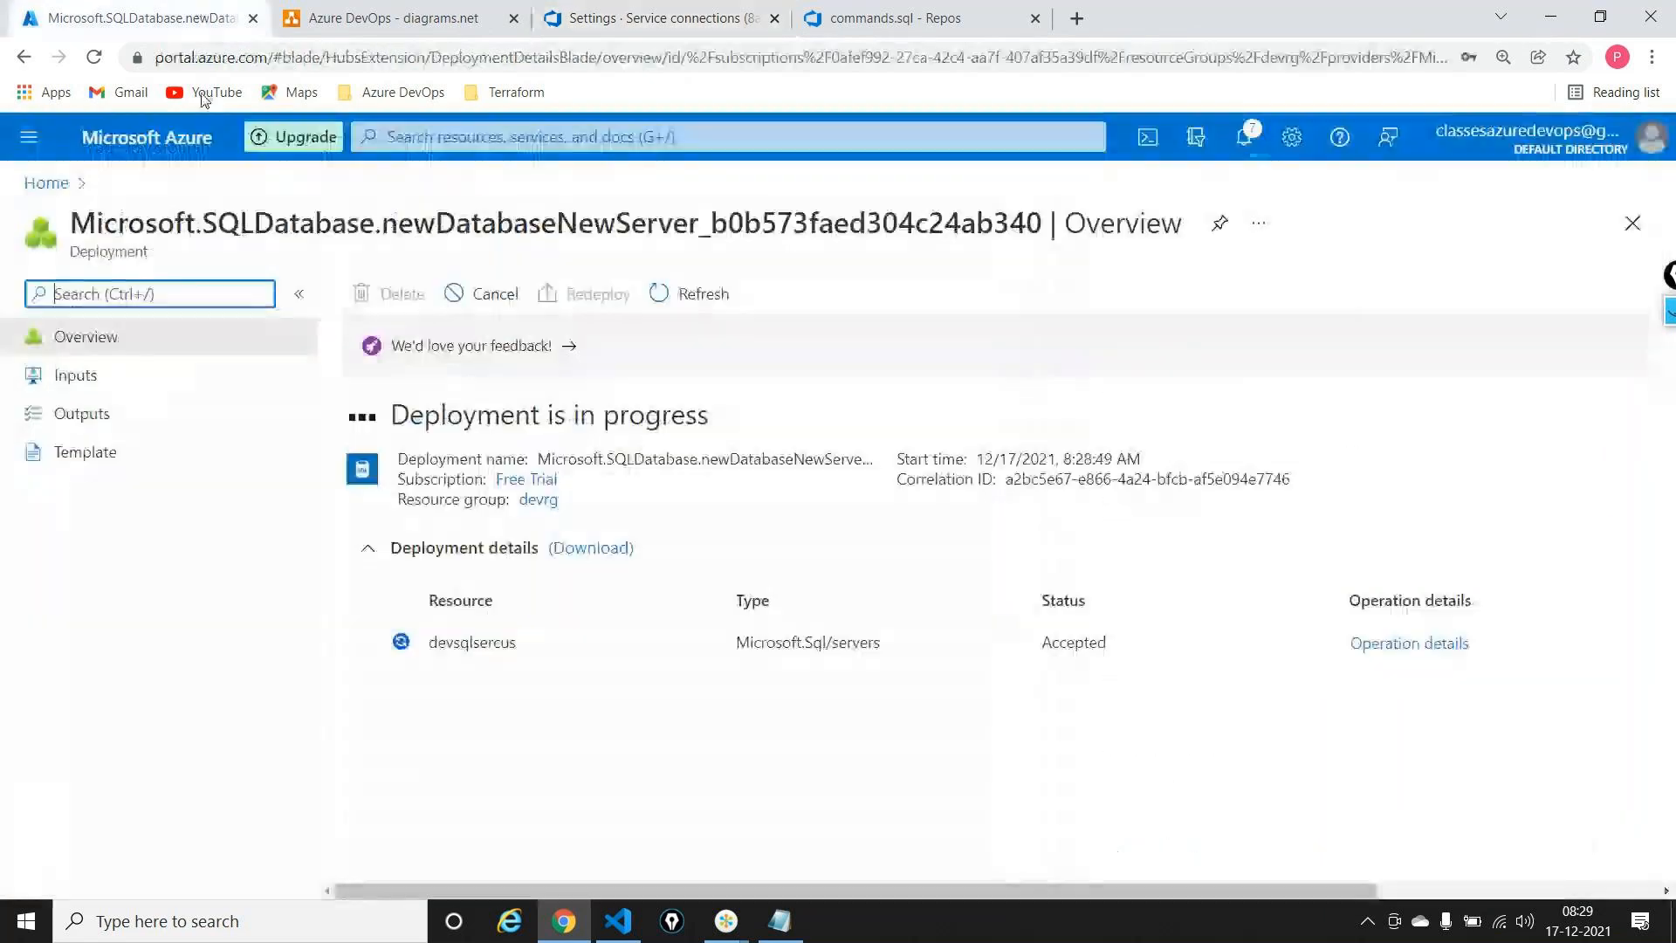
Step: Search 'azure' to reach Default Directory's App registrations and list all applications
left_click(45, 184)
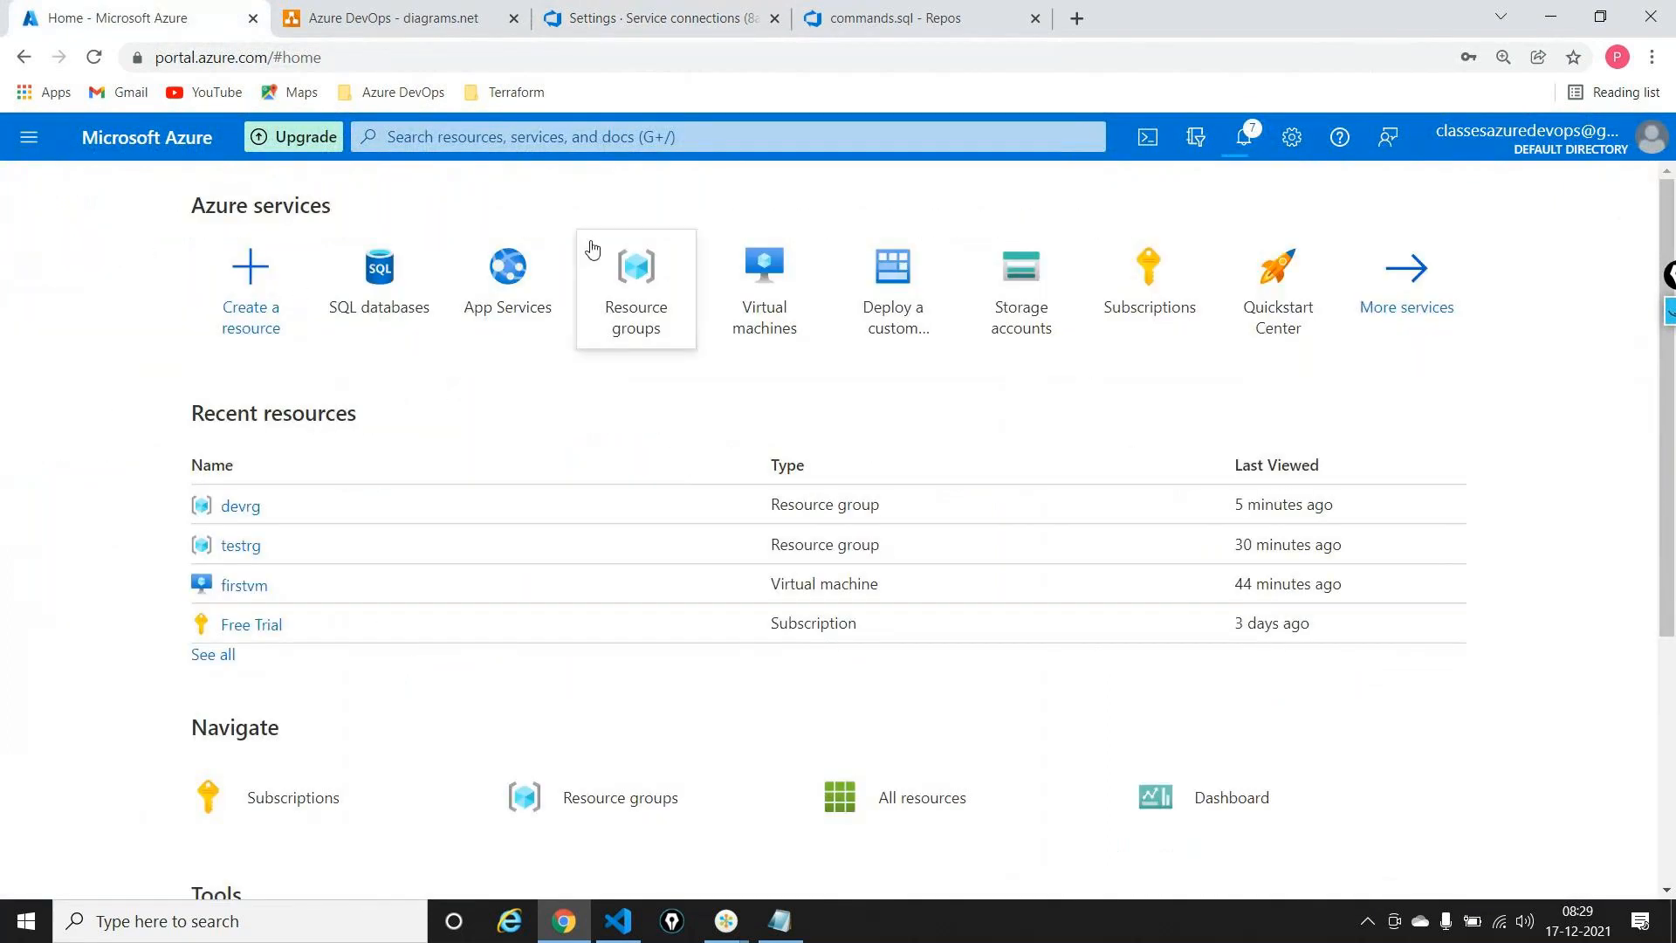
left_click(550, 145)
type("azure")
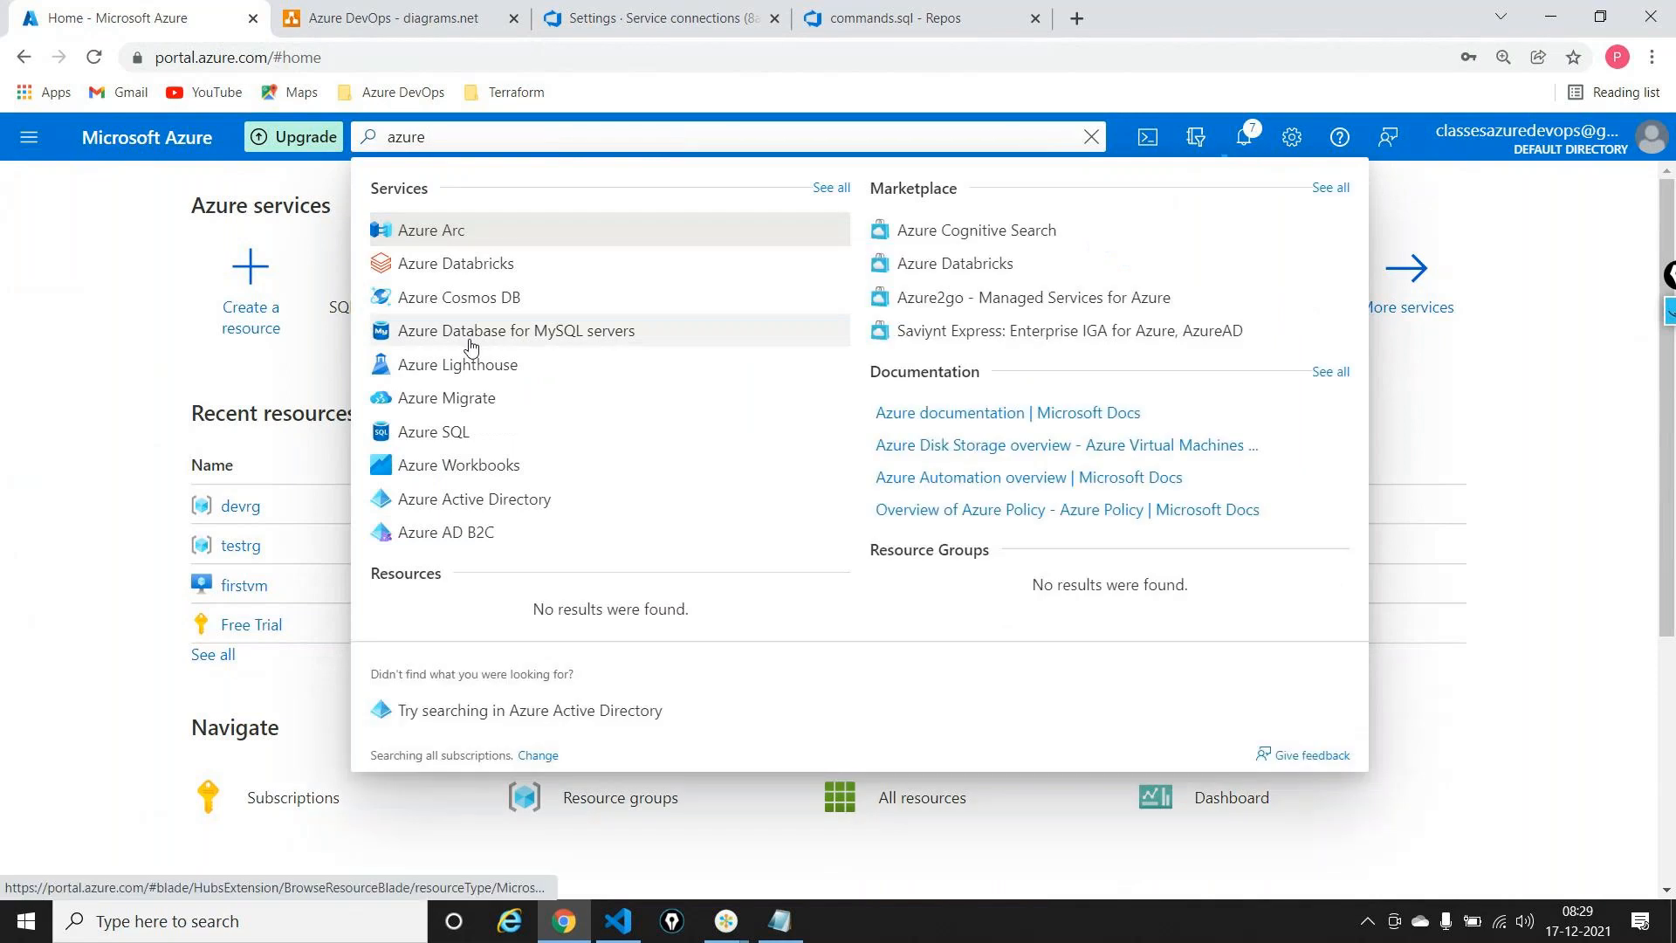
left_click(473, 498)
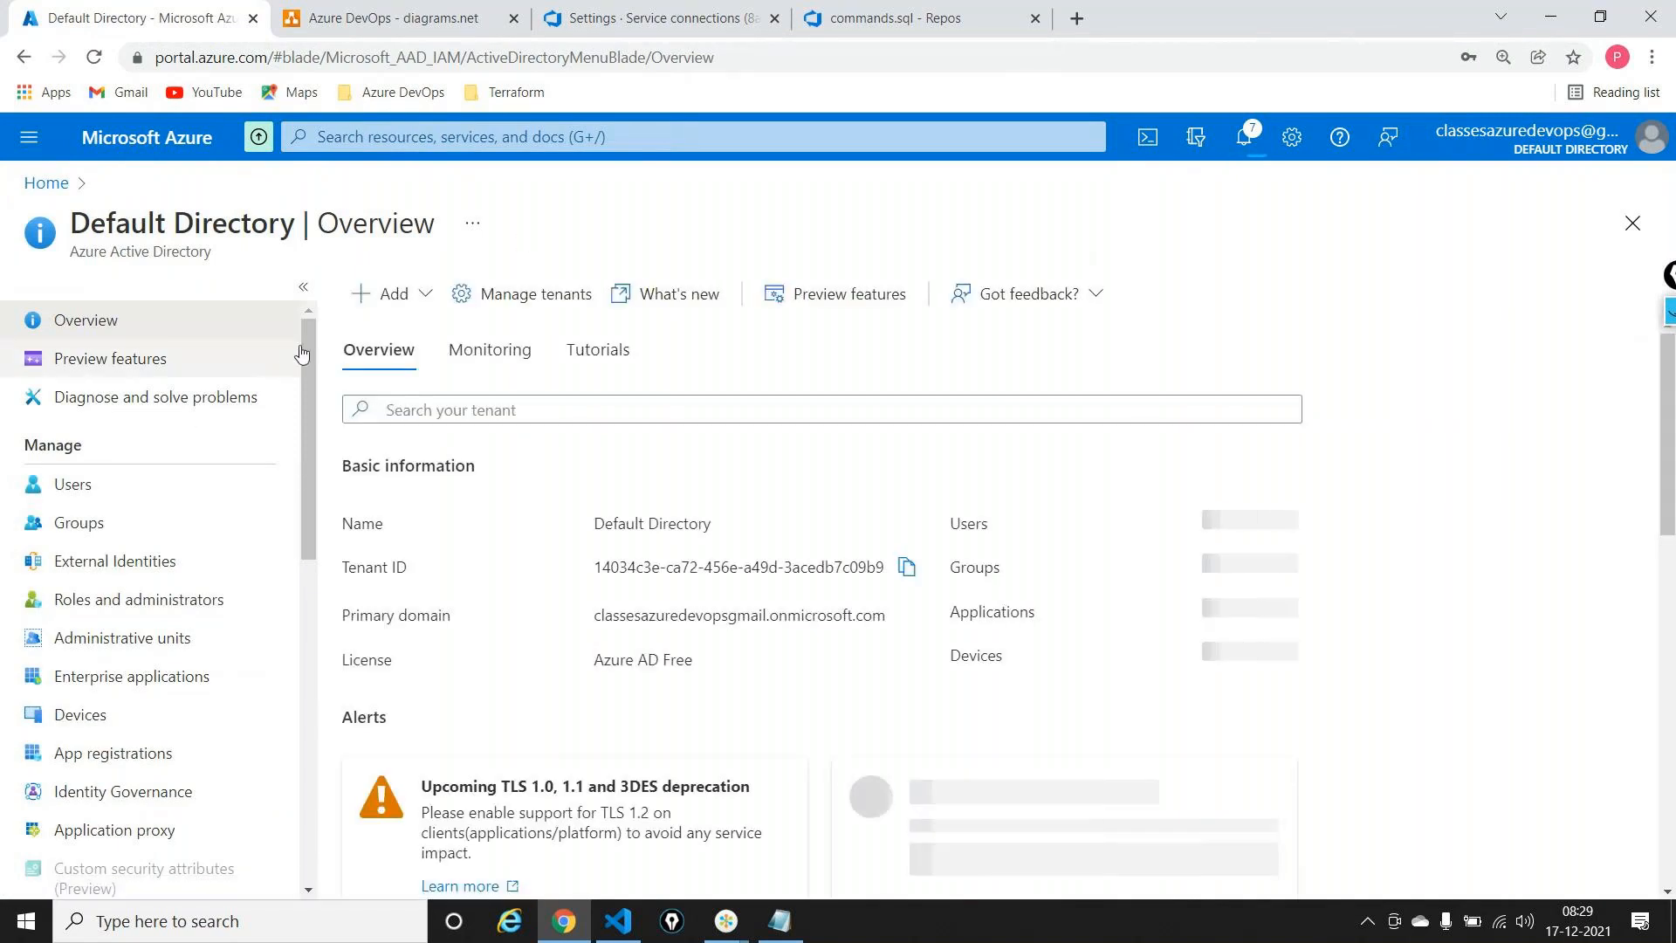
left_click_drag(306, 343, 306, 381)
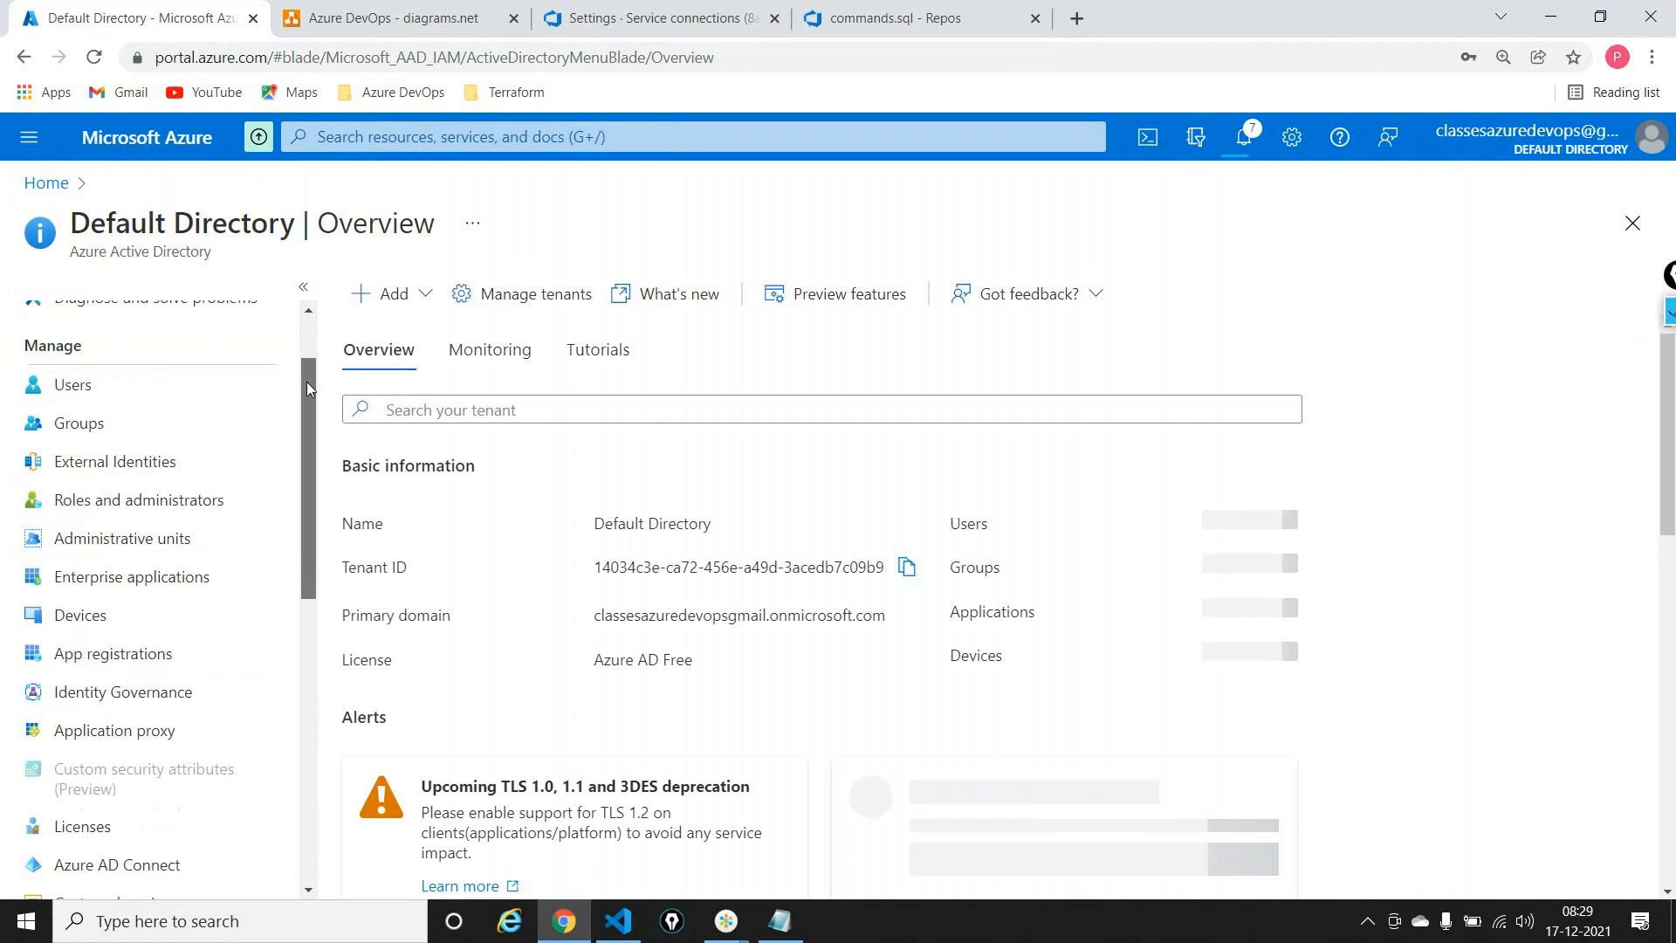
left_click(163, 653)
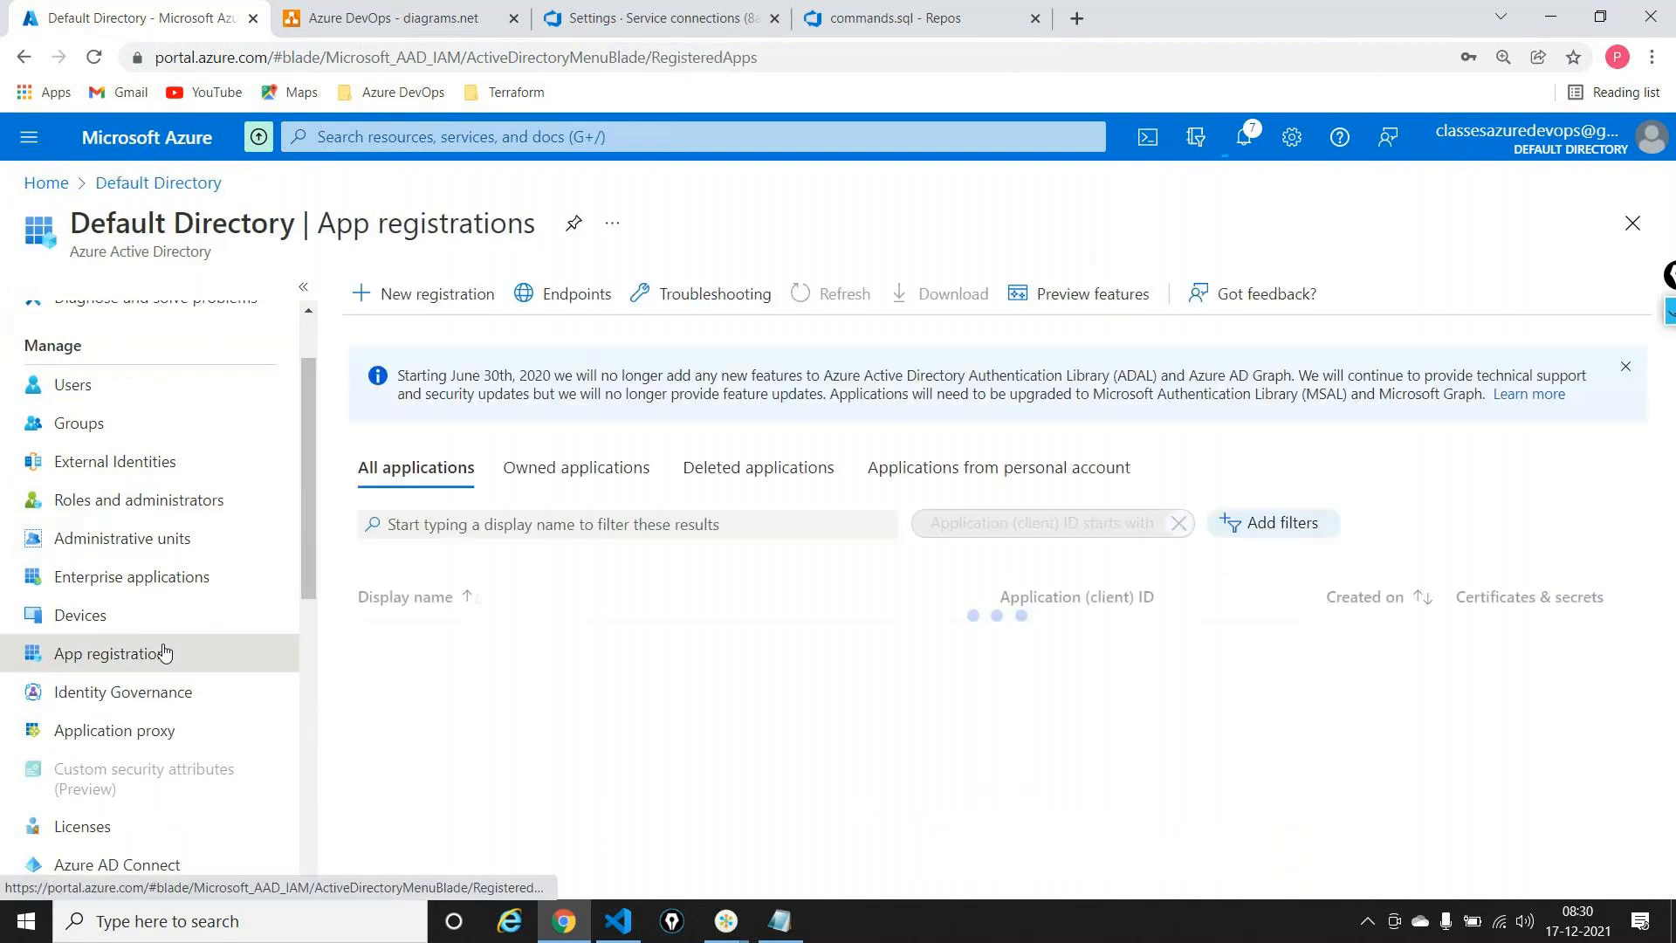
left_click(576, 468)
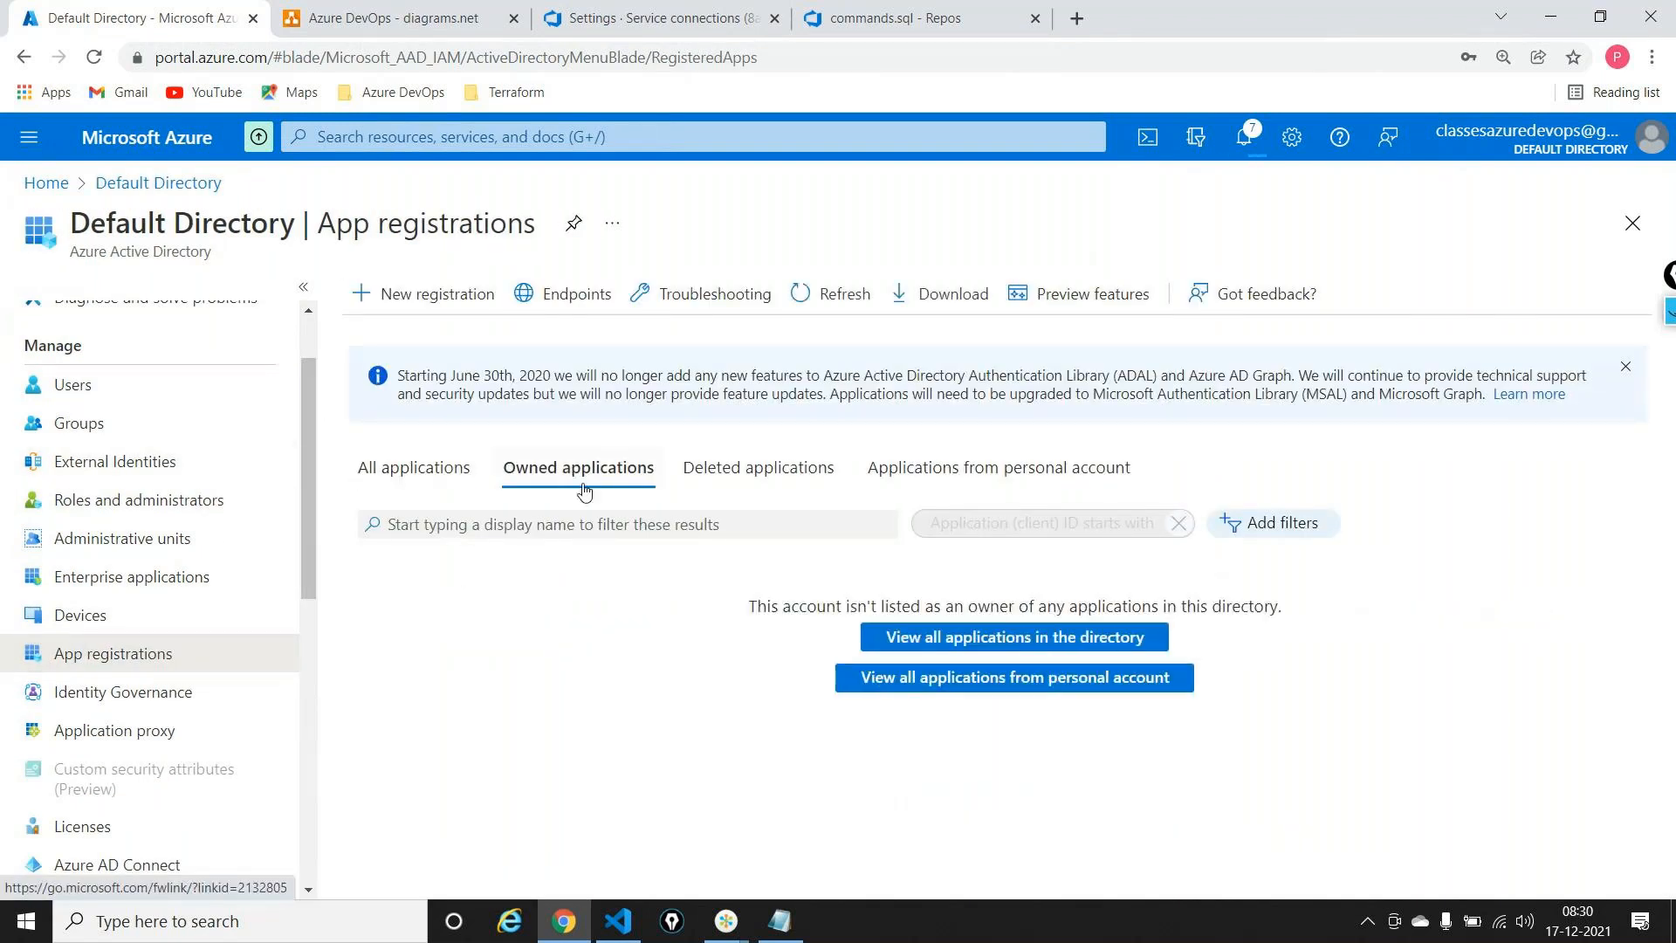
left_click(441, 469)
Step: Register a single-tenant application named DevOpsSVC and view its overview IDs
left_click(449, 295)
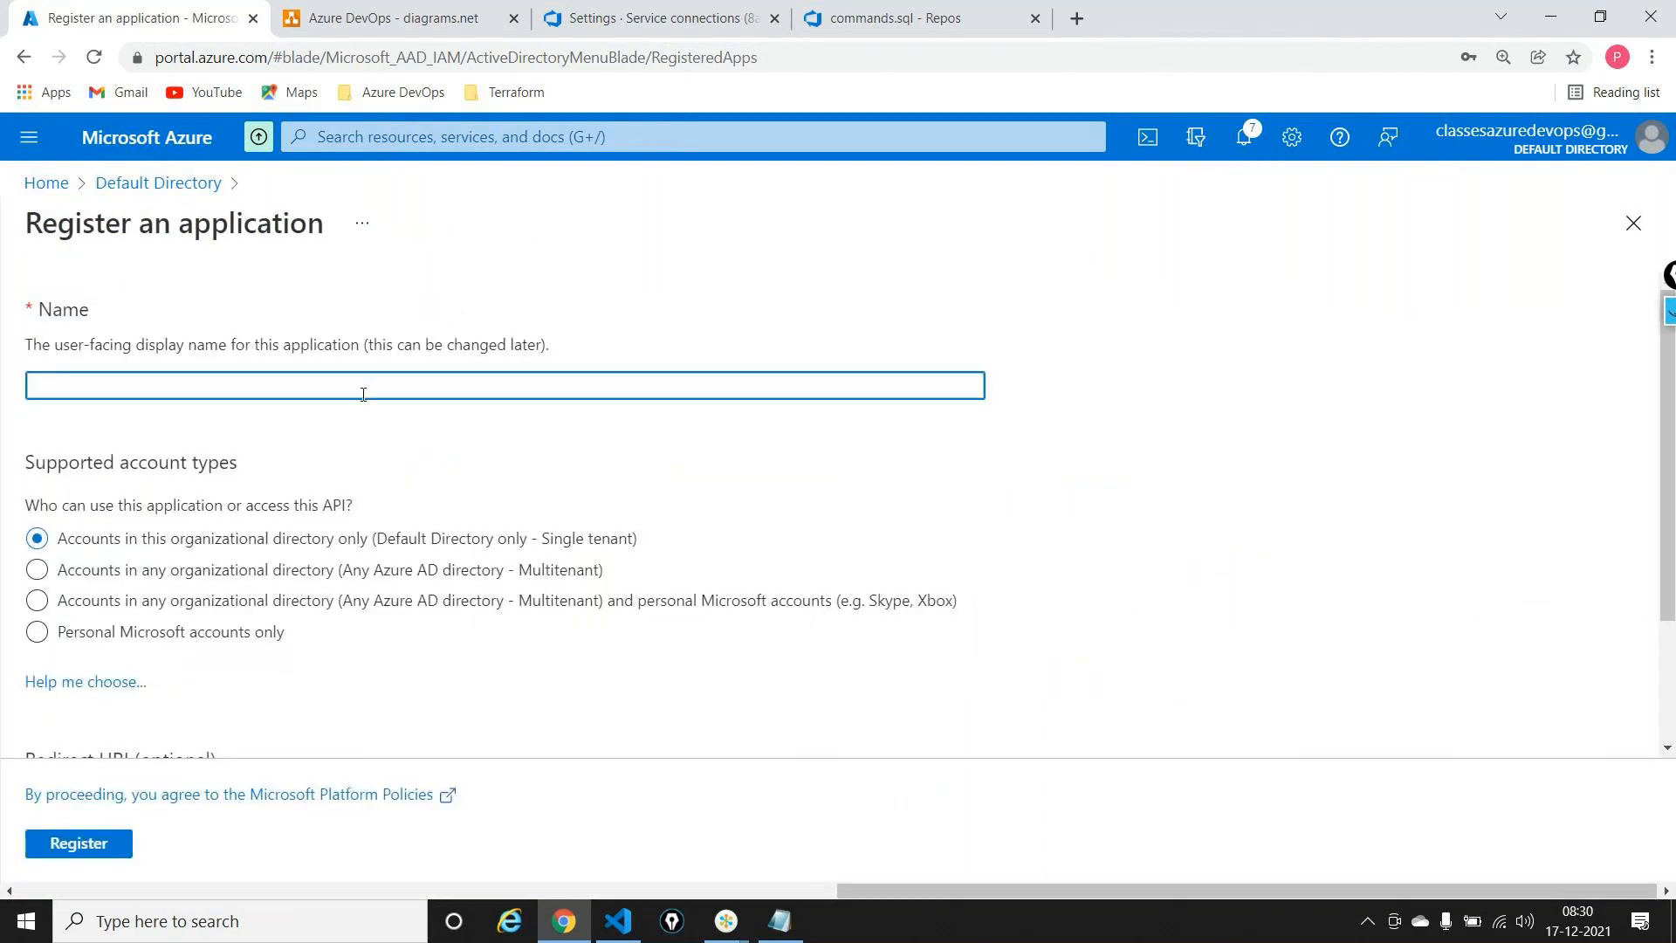
left_click(363, 395)
type("class")
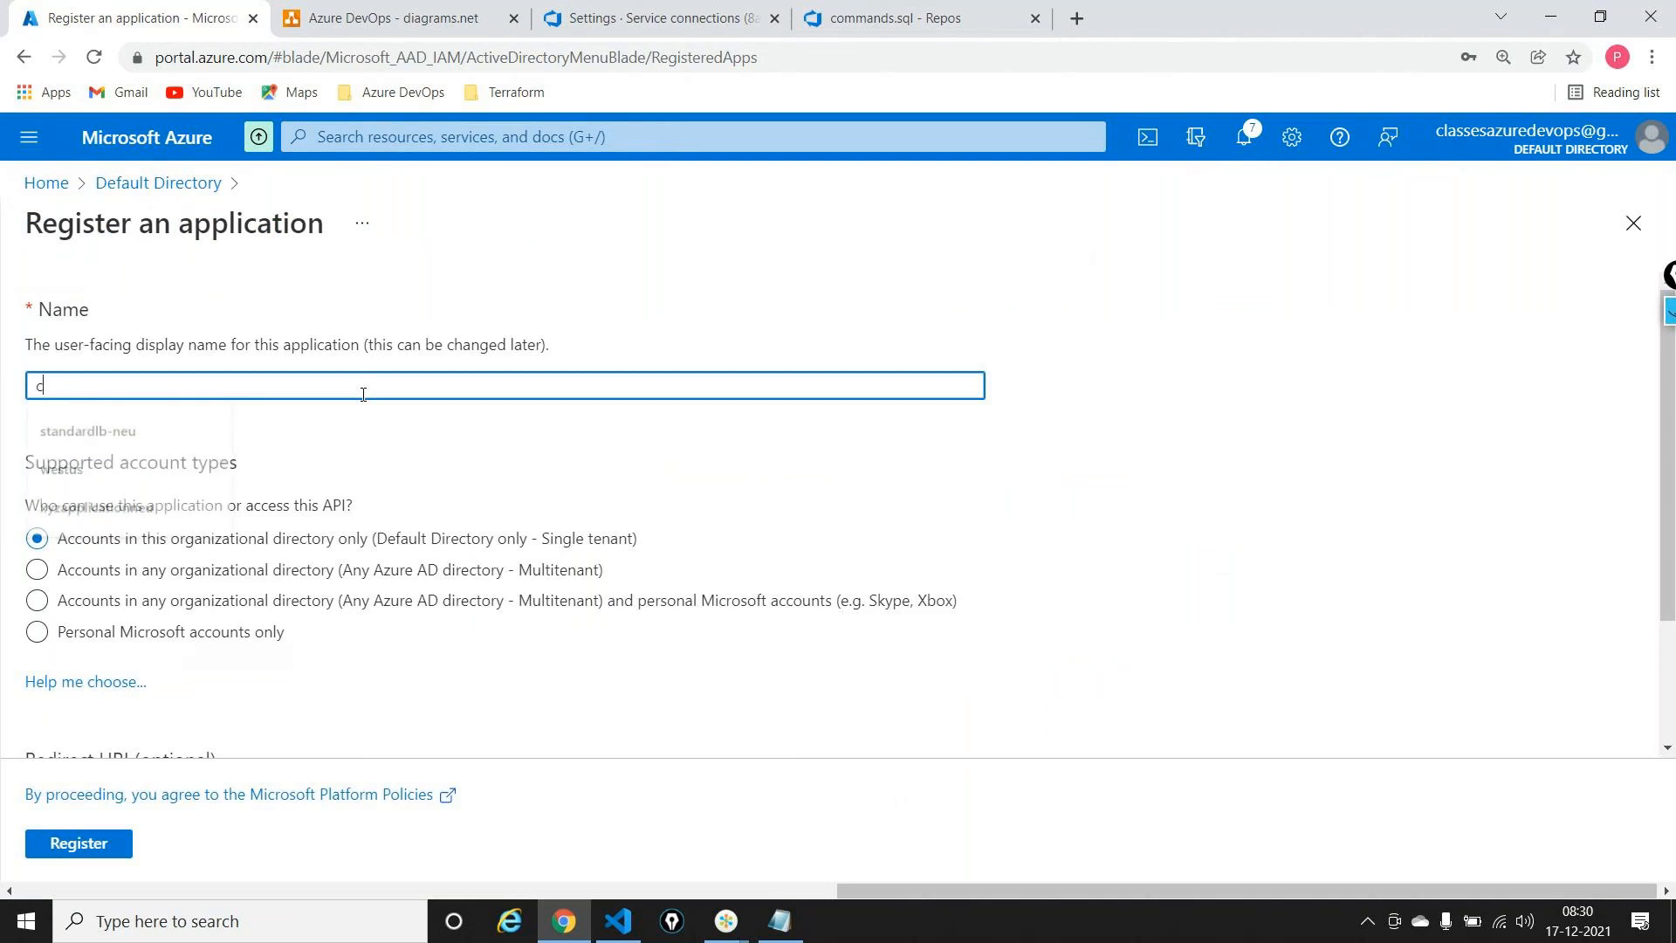
key("BackSpace")
key("BackSpace")
key("BackSpace")
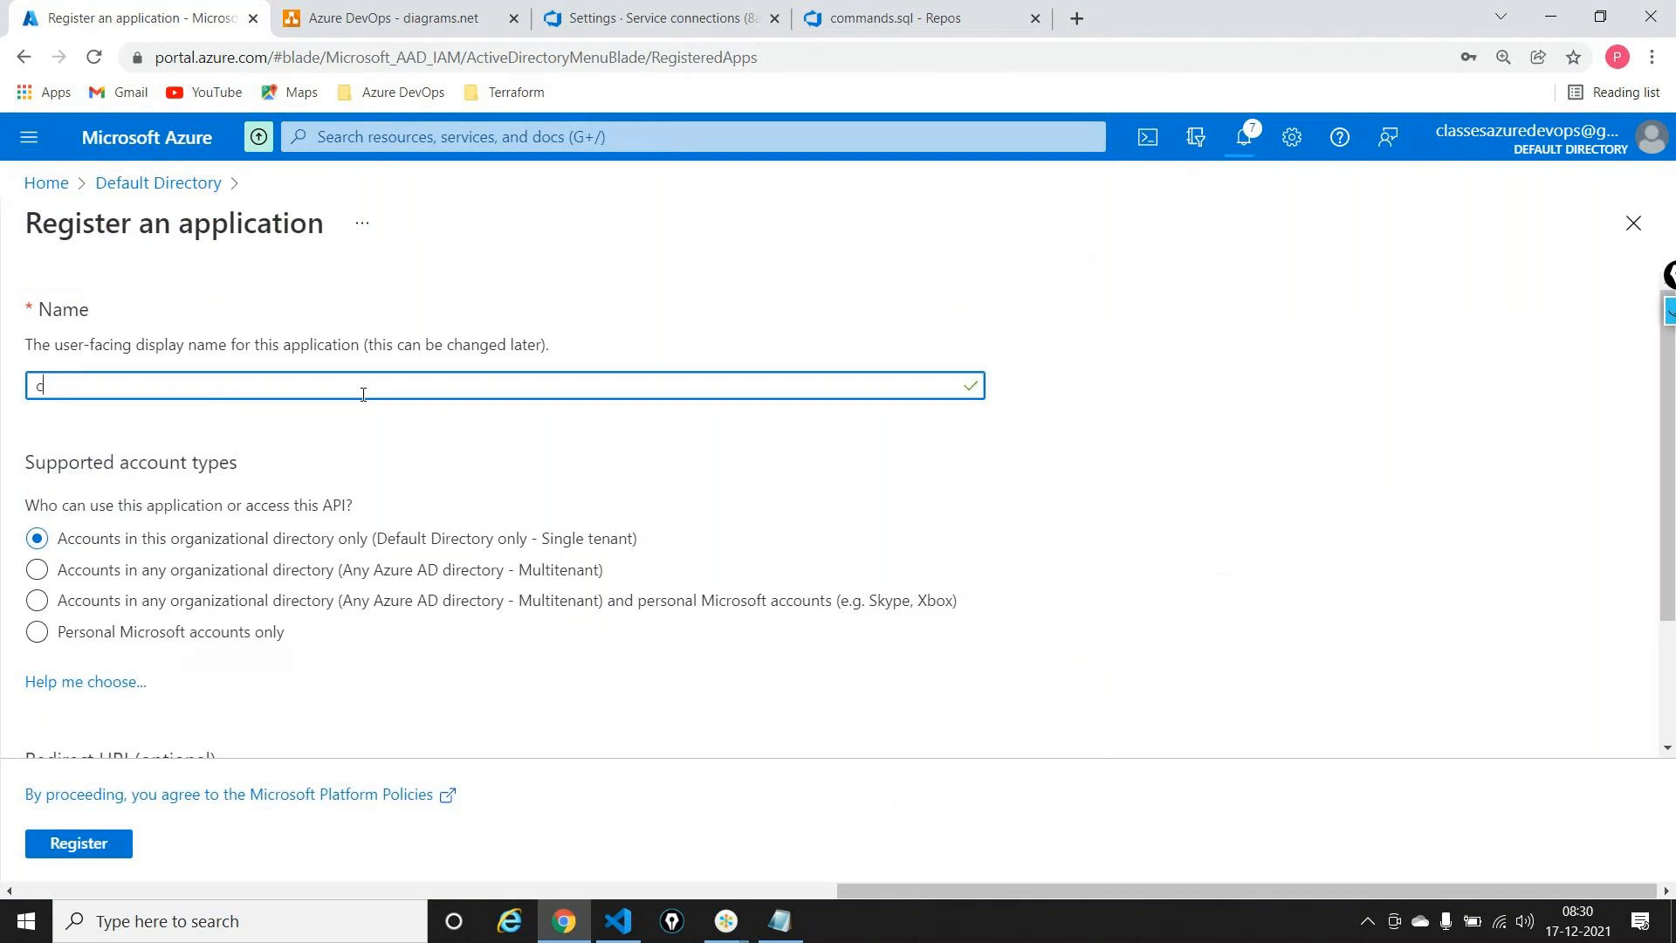
key("BackSpace")
type("DevP")
key("BackSpace")
type("OpsSVC")
scroll(363, 394, "down", 2)
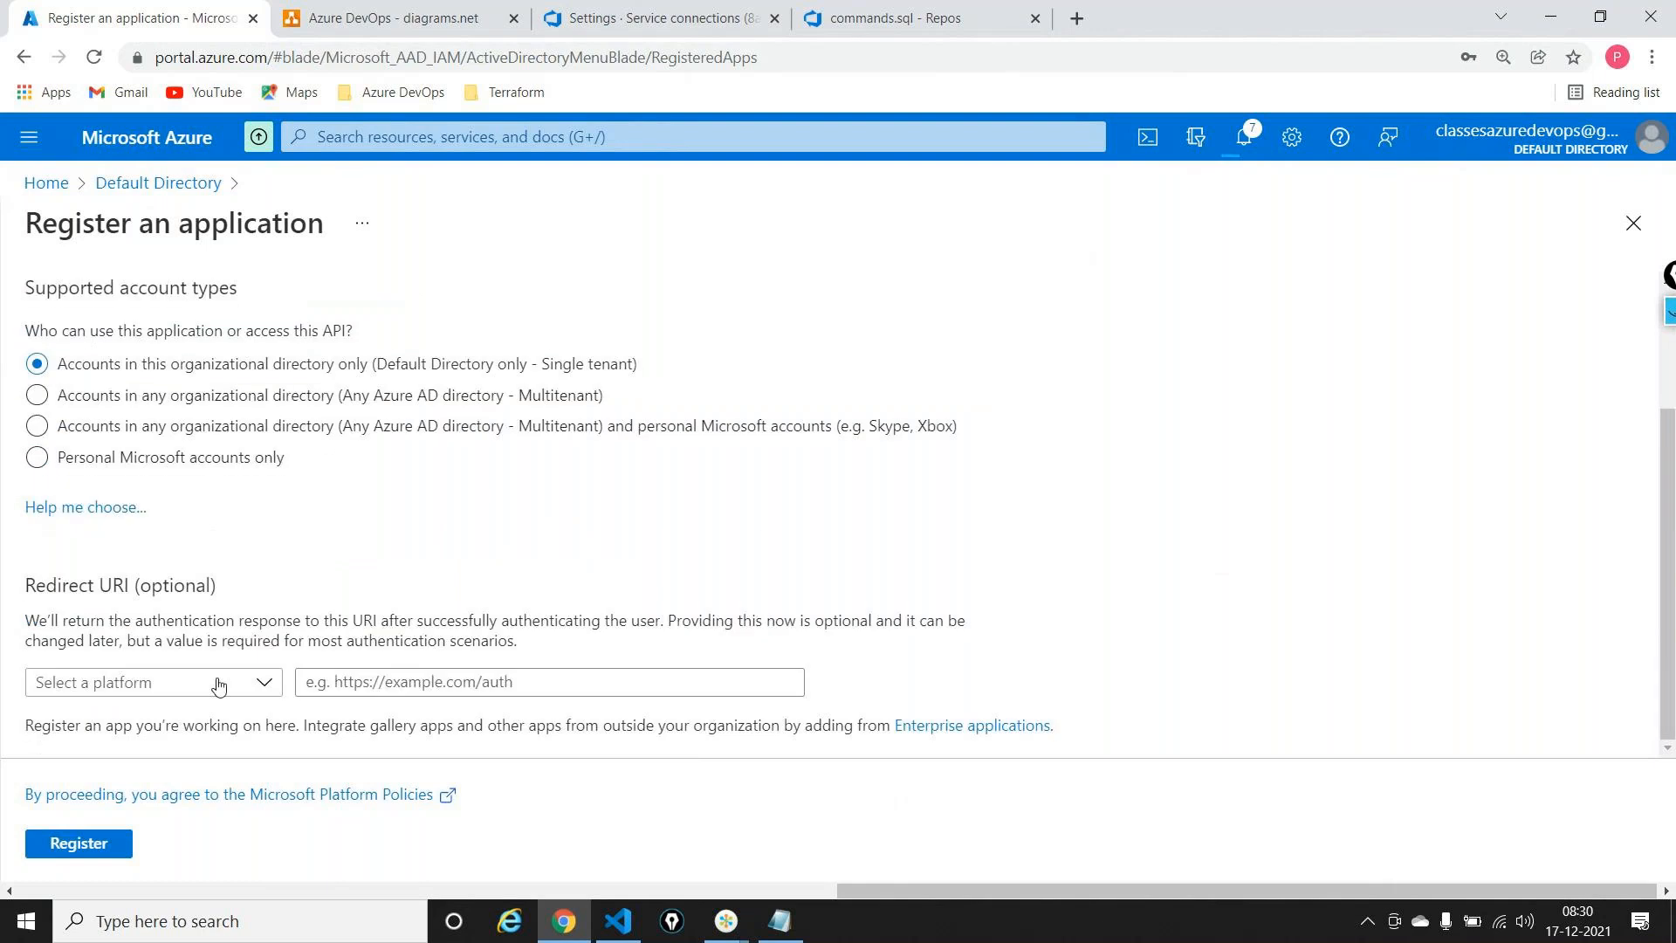
left_click(98, 850)
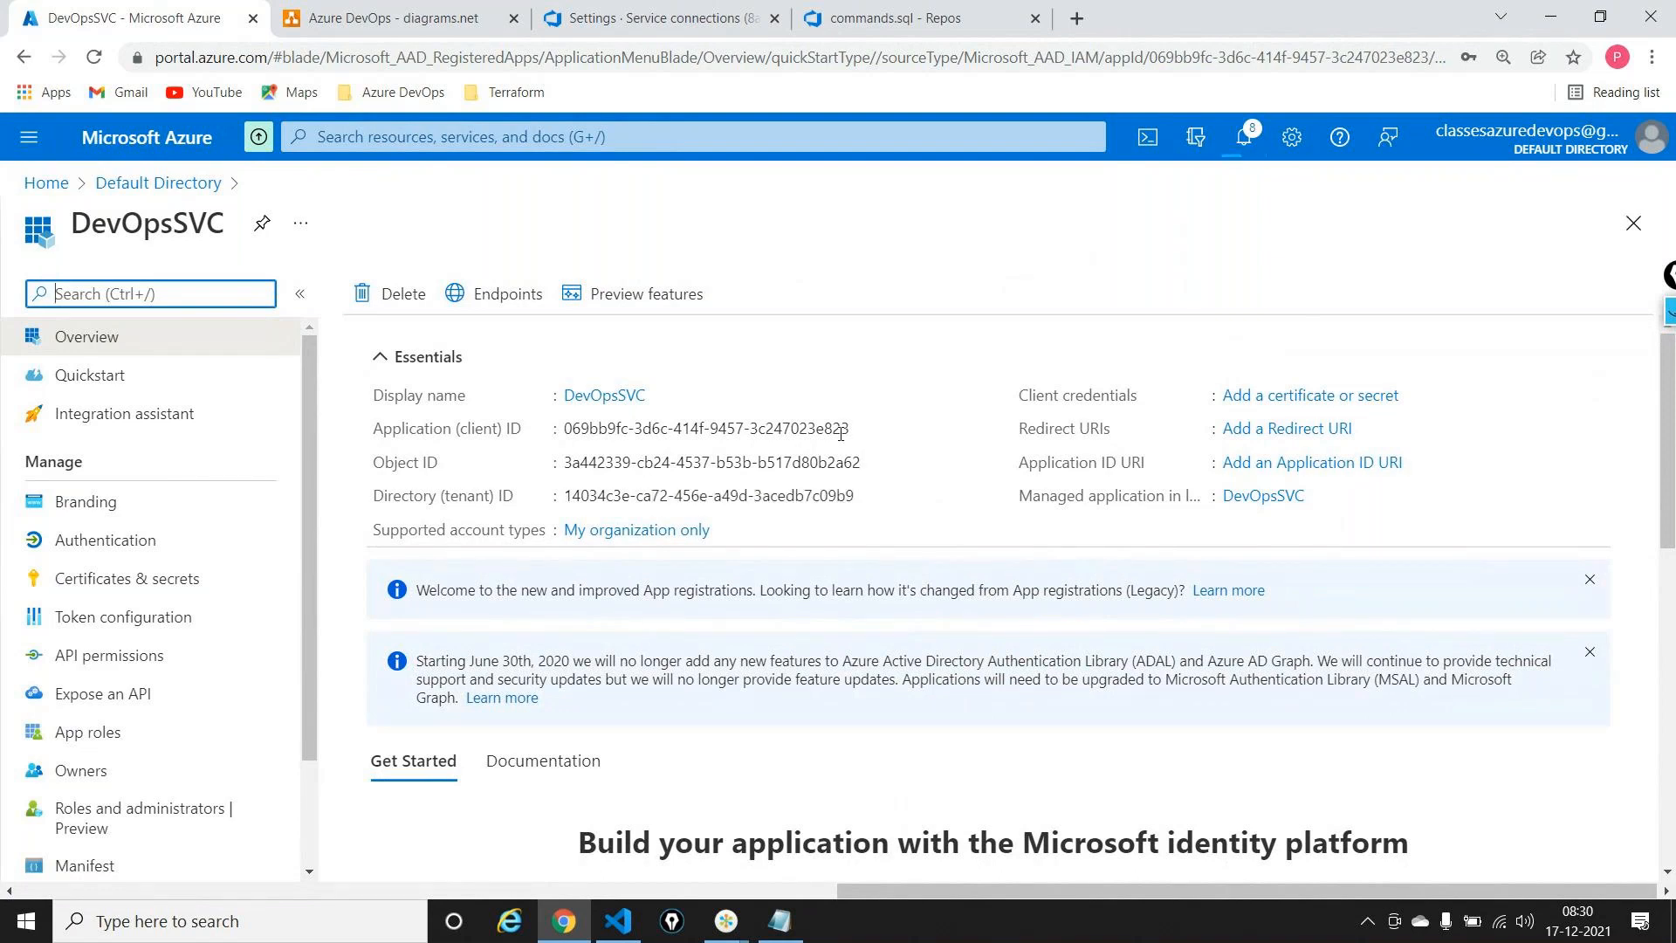
double_click(138, 229)
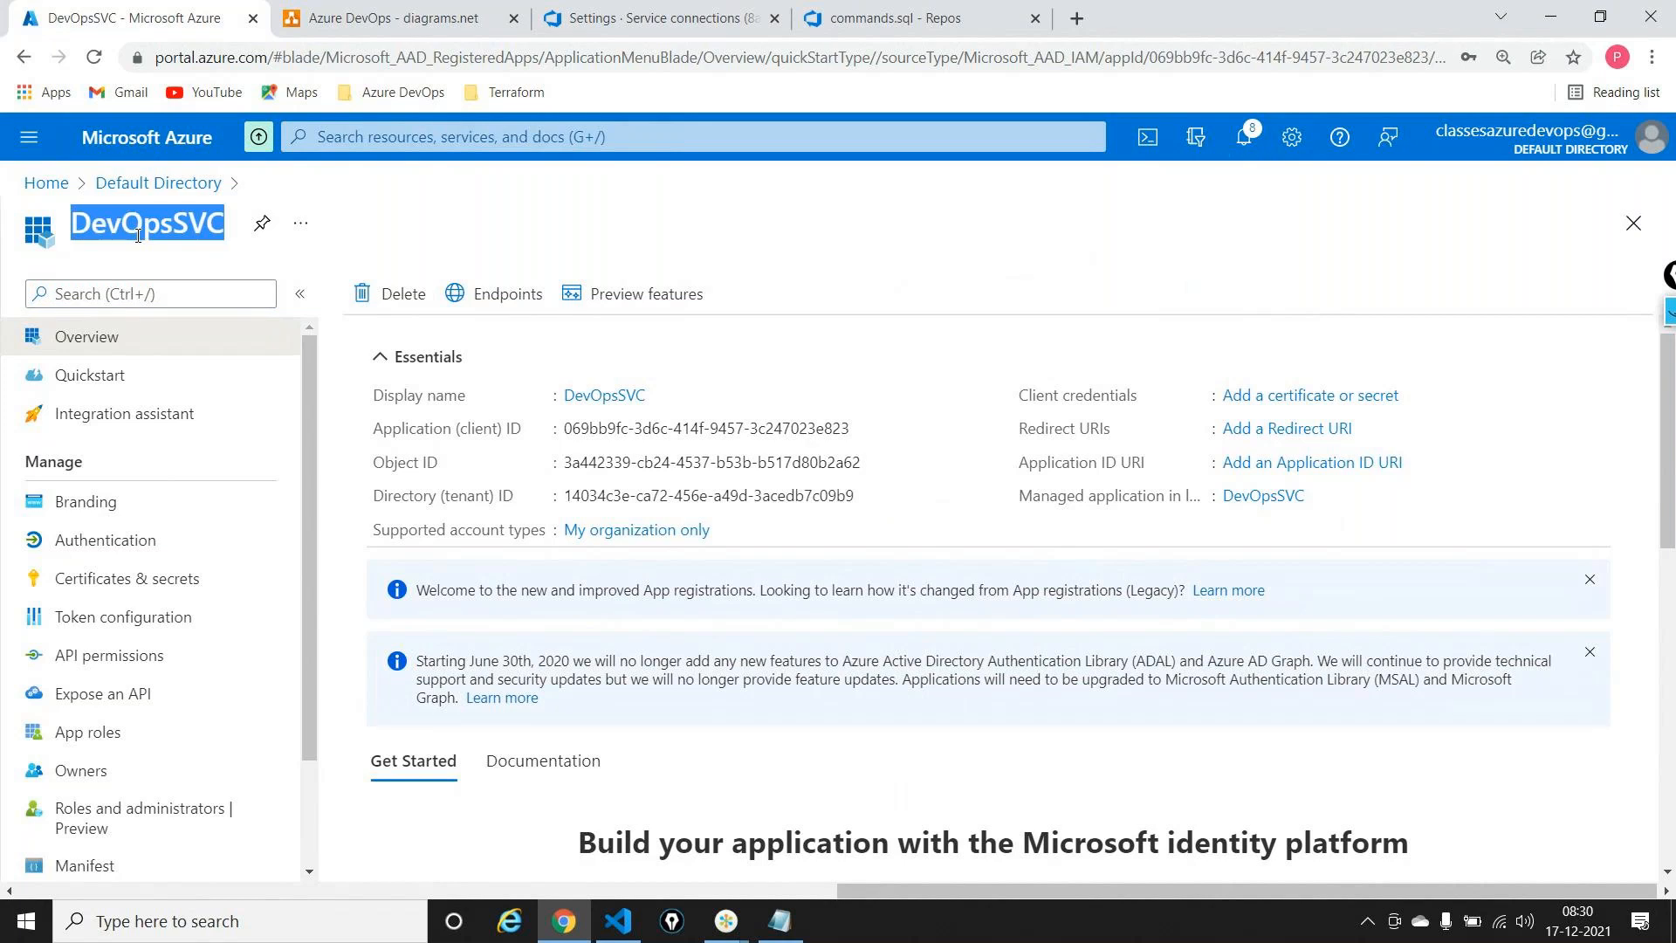
Step: Enter 'Free Trail' as the subscription name in the service connection form
left_click(610, 18)
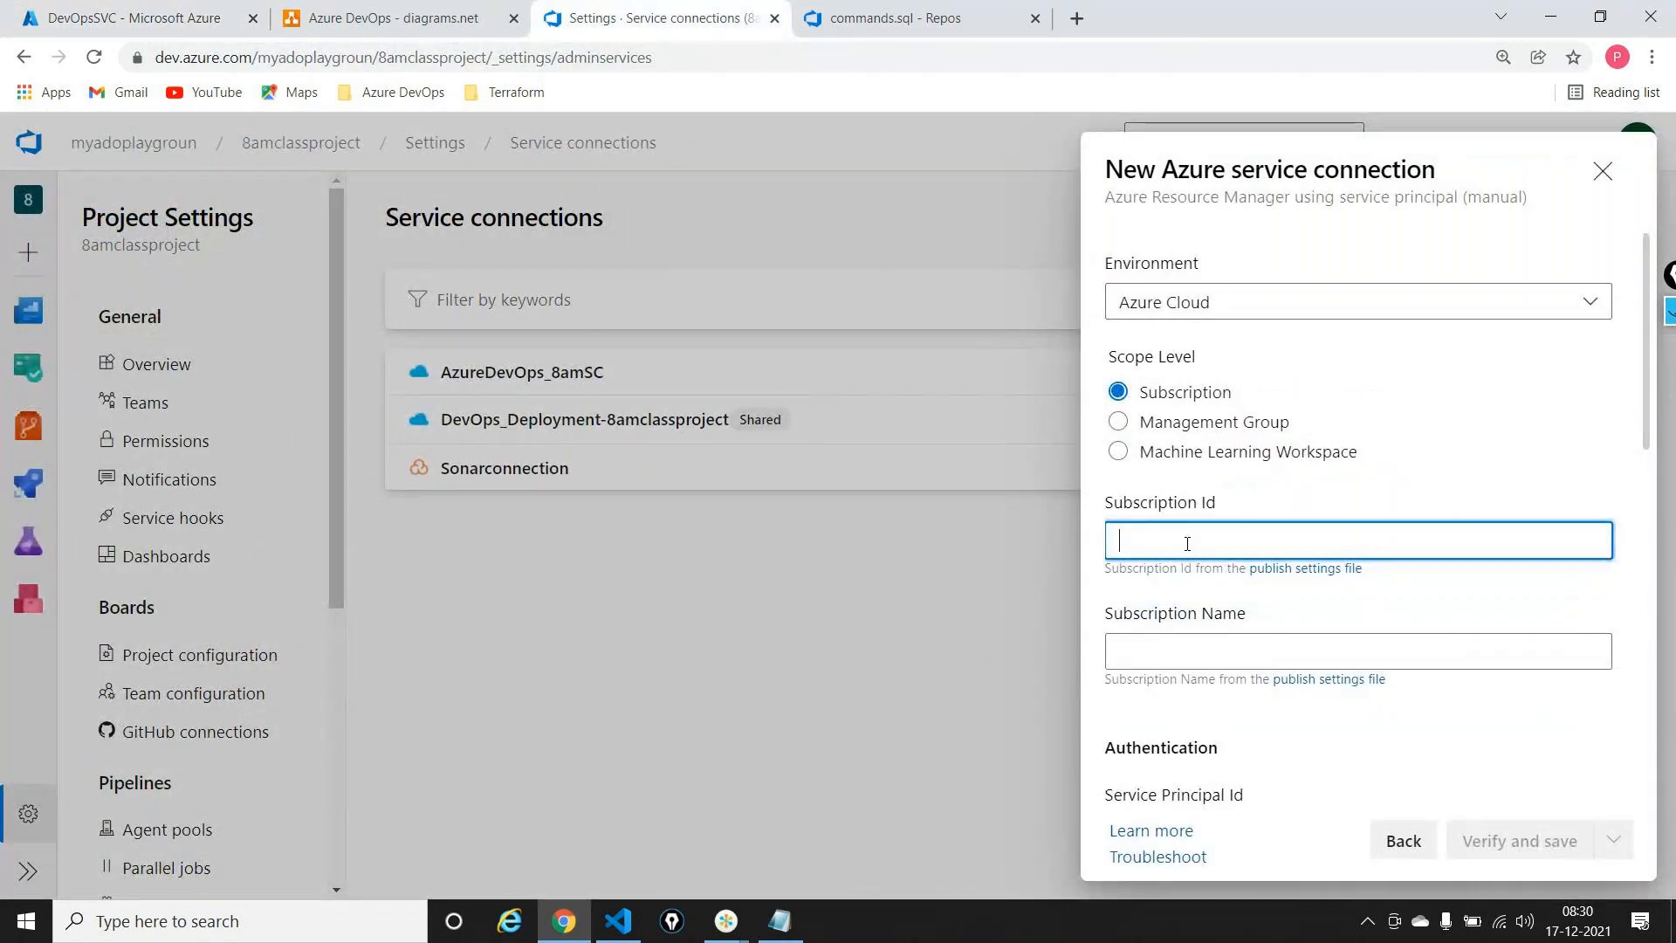
left_click(185, 14)
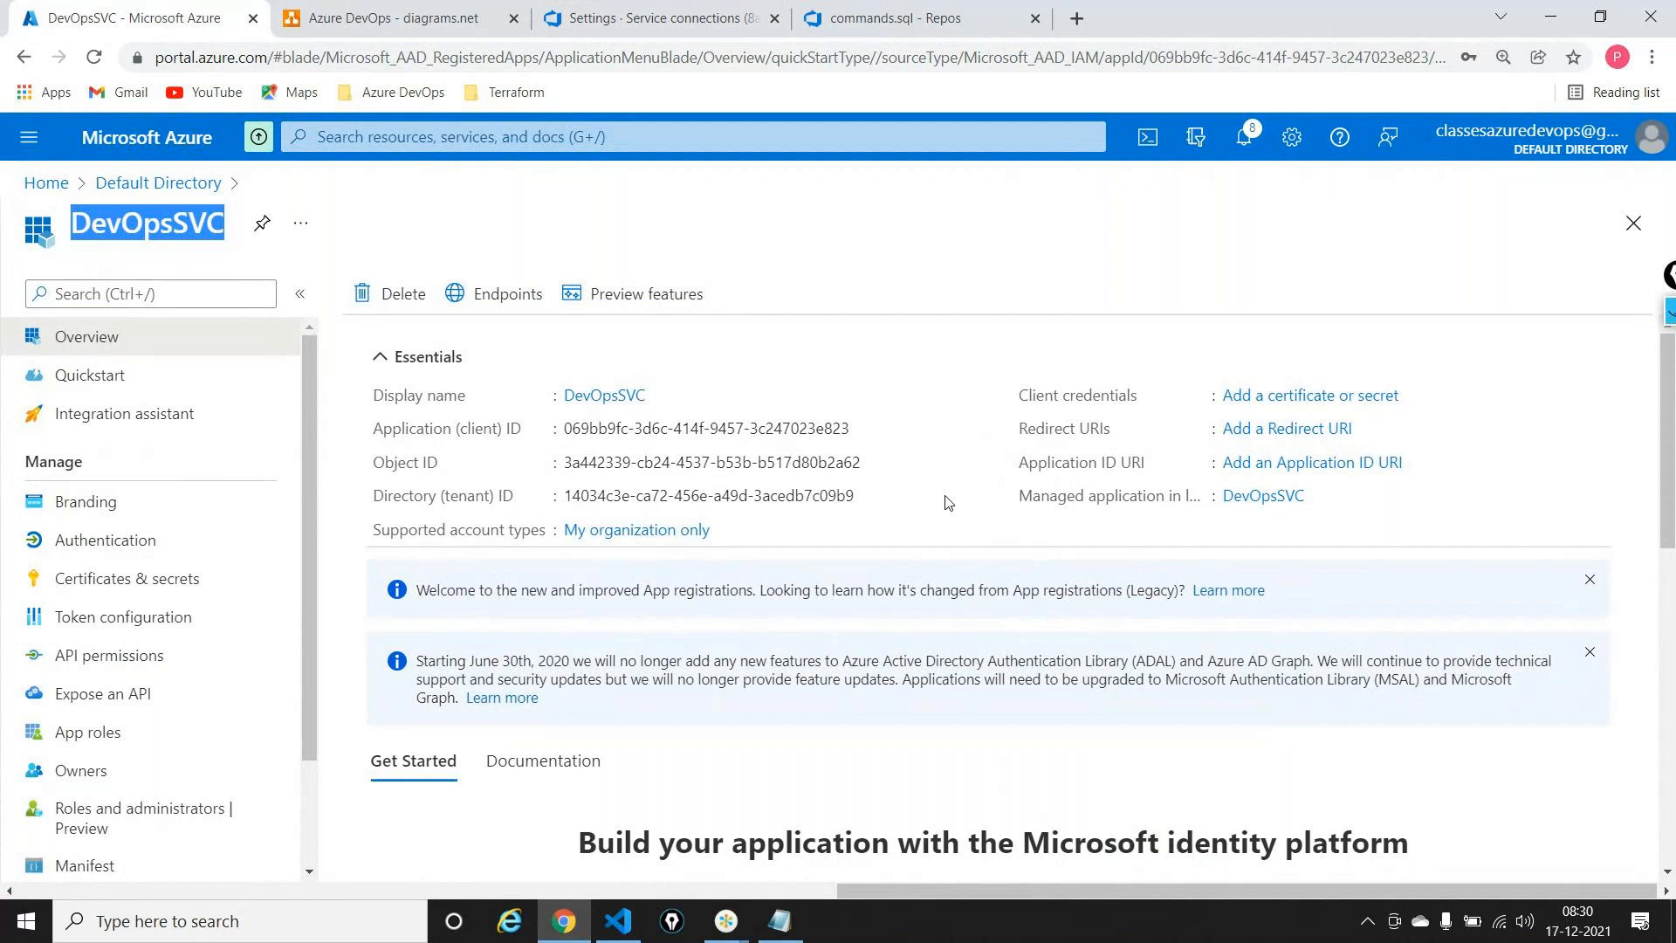
left_click(689, 7)
left_click(1209, 643)
type("Free")
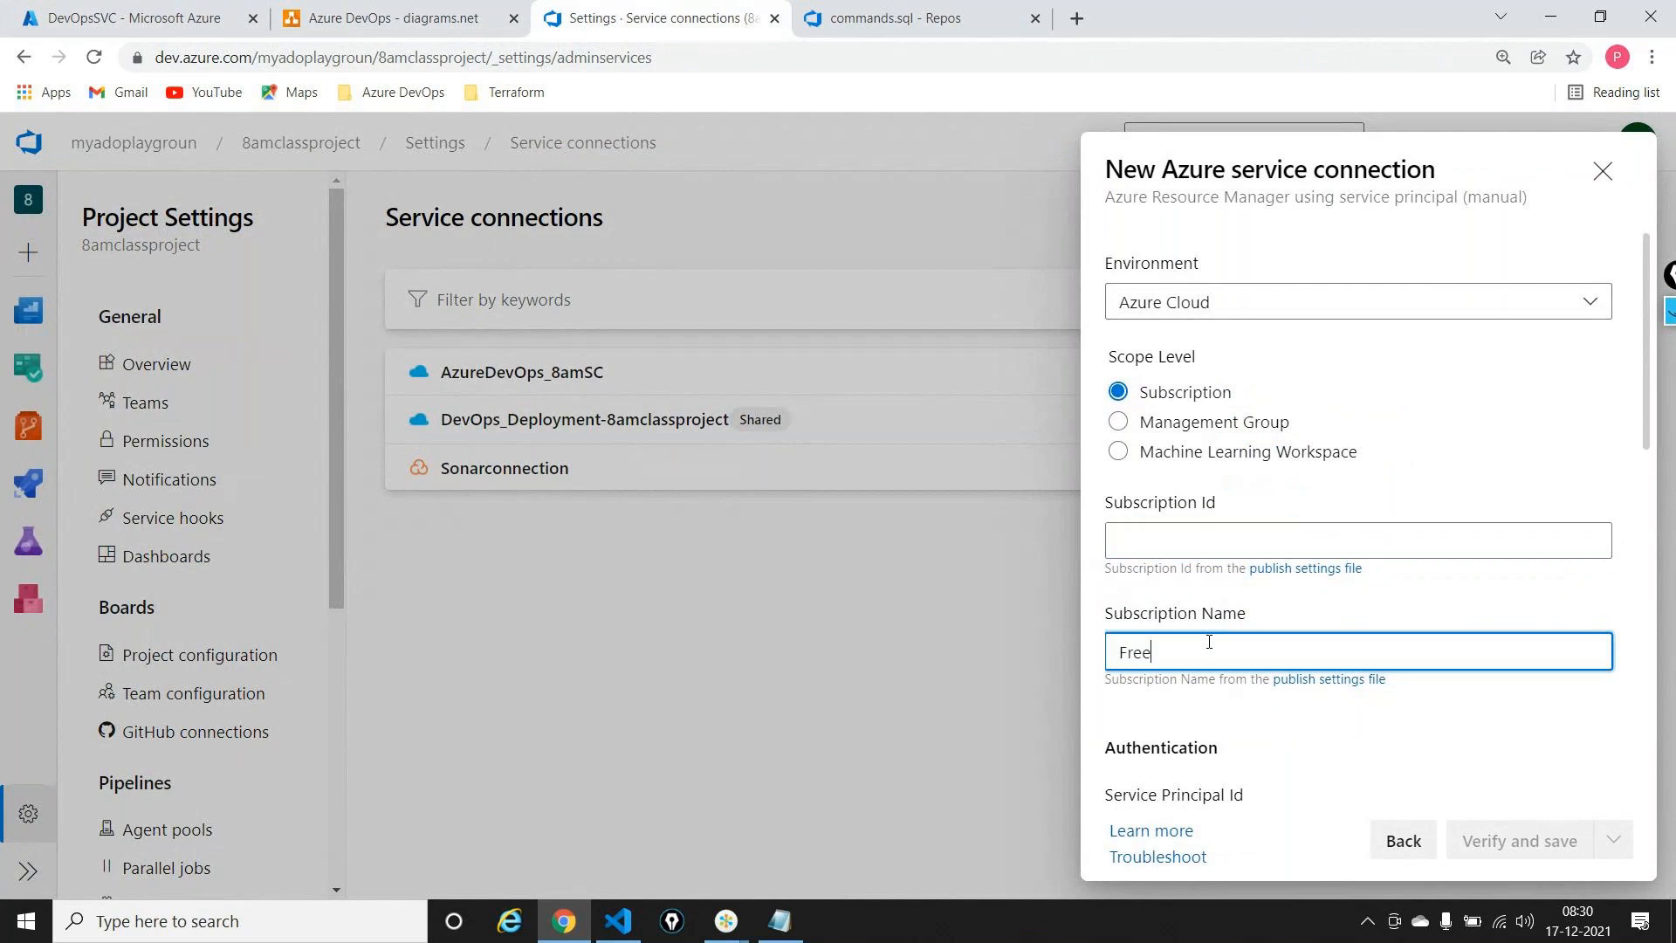
type(" Trail")
left_click_drag(1645, 340, 1646, 434)
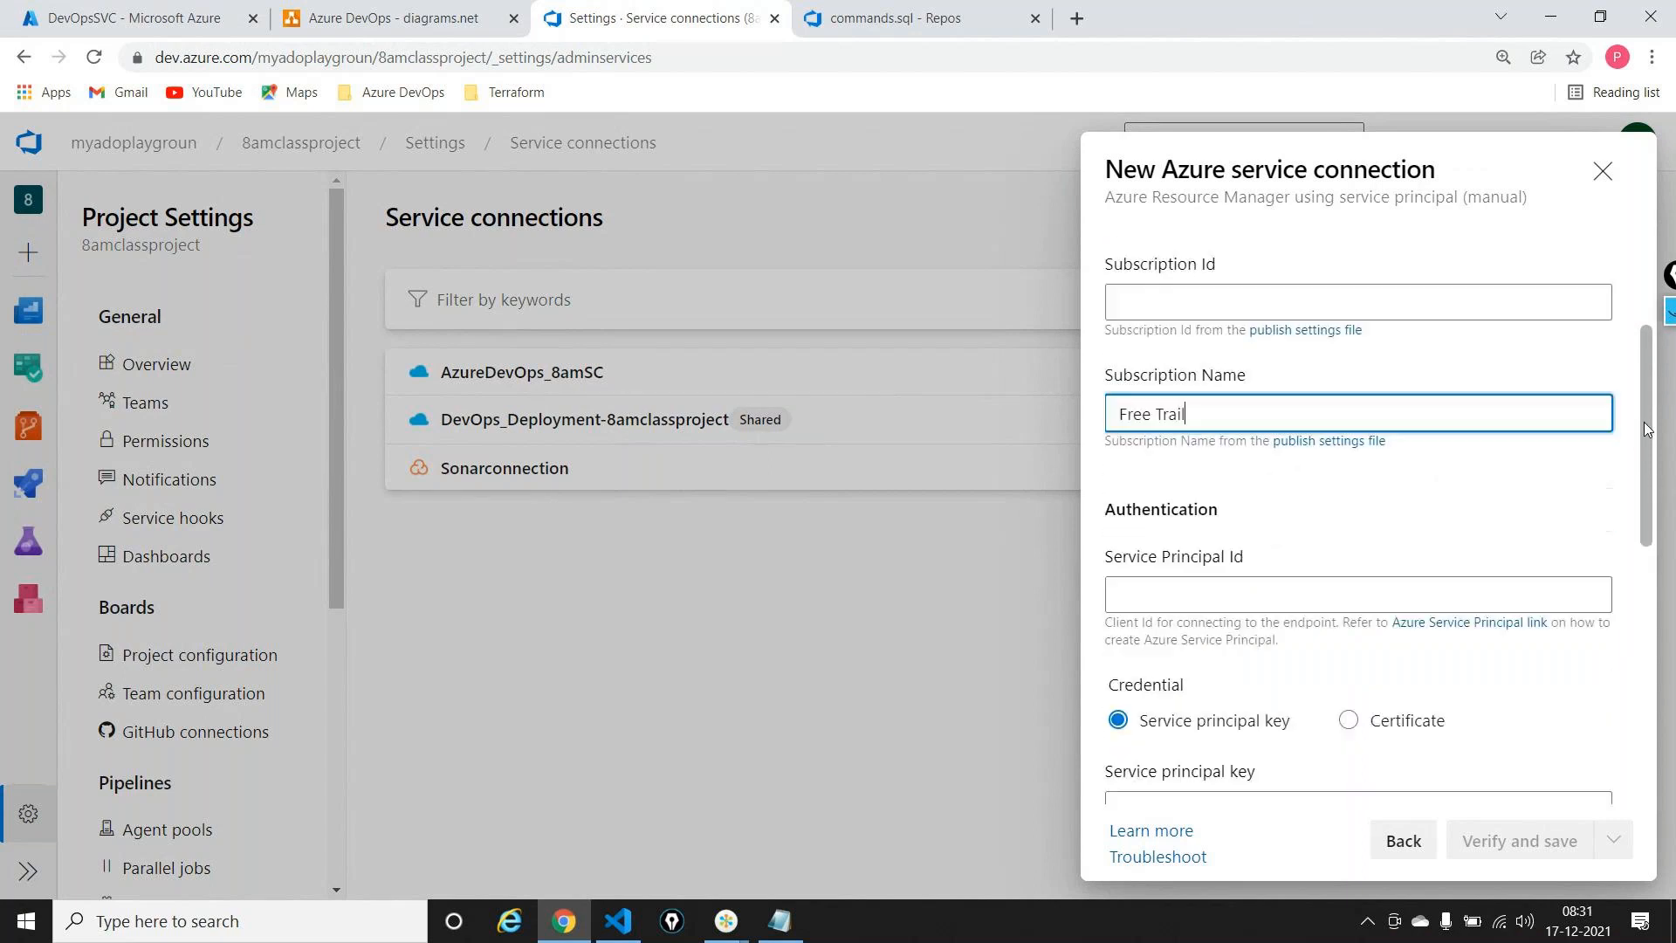
Step: Paste DevOpsSVC's Application (client) ID into the Service Principal Id field
left_click(1189, 597)
left_click(226, 17)
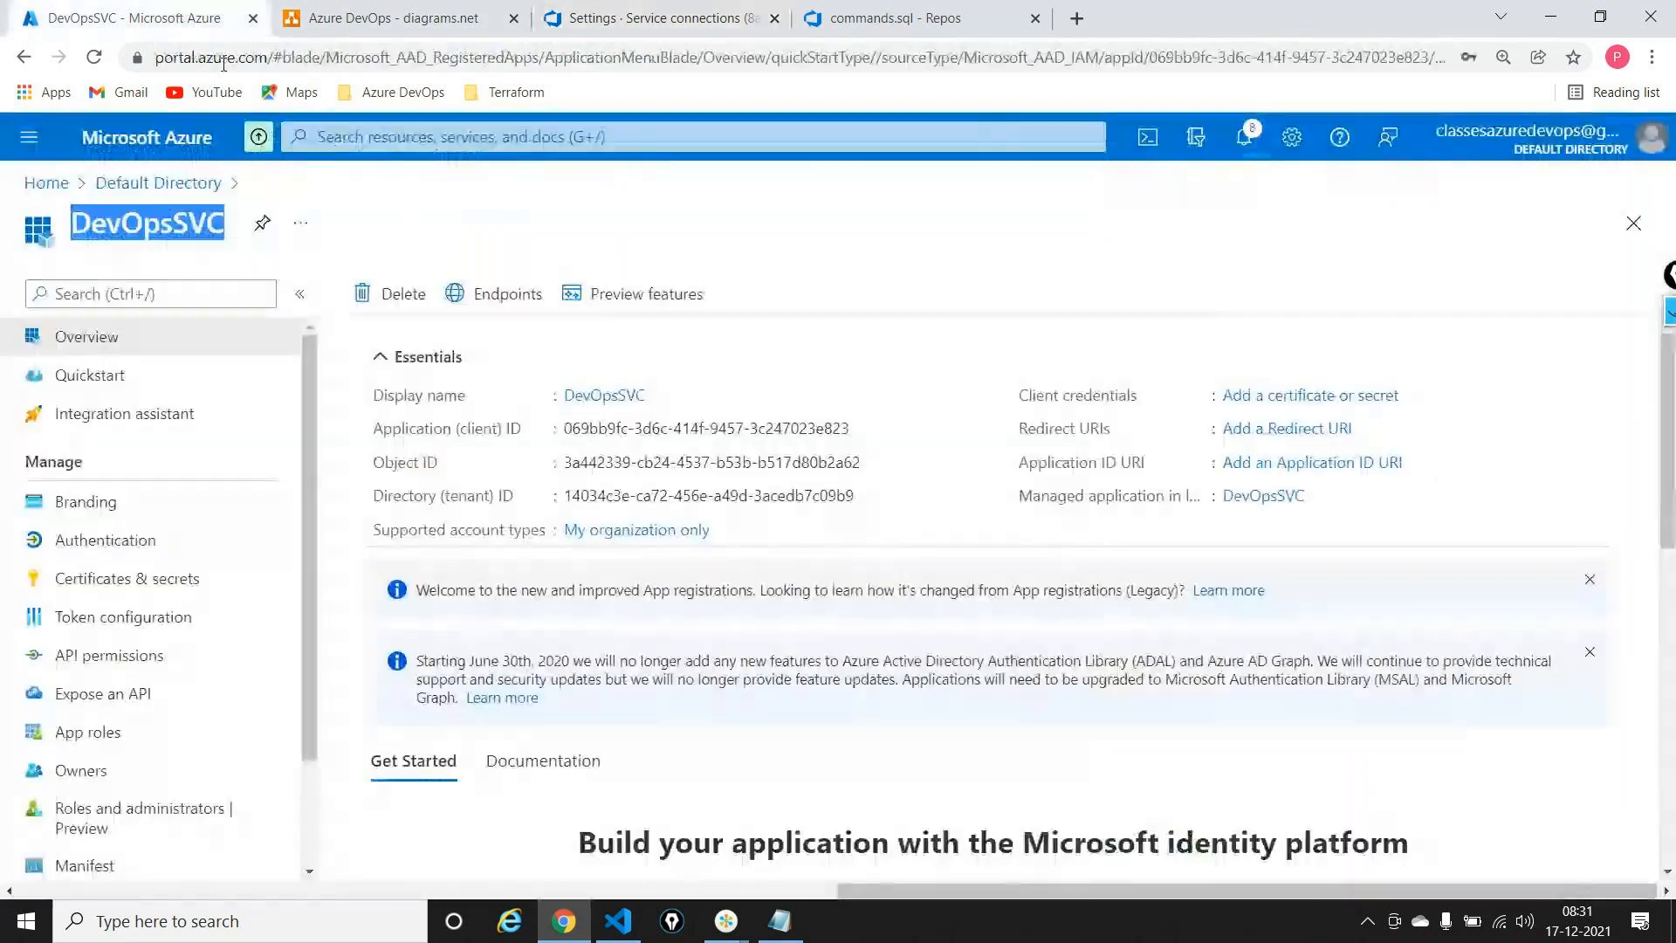
left_click(864, 427)
left_click(656, 9)
key("ctrl+v")
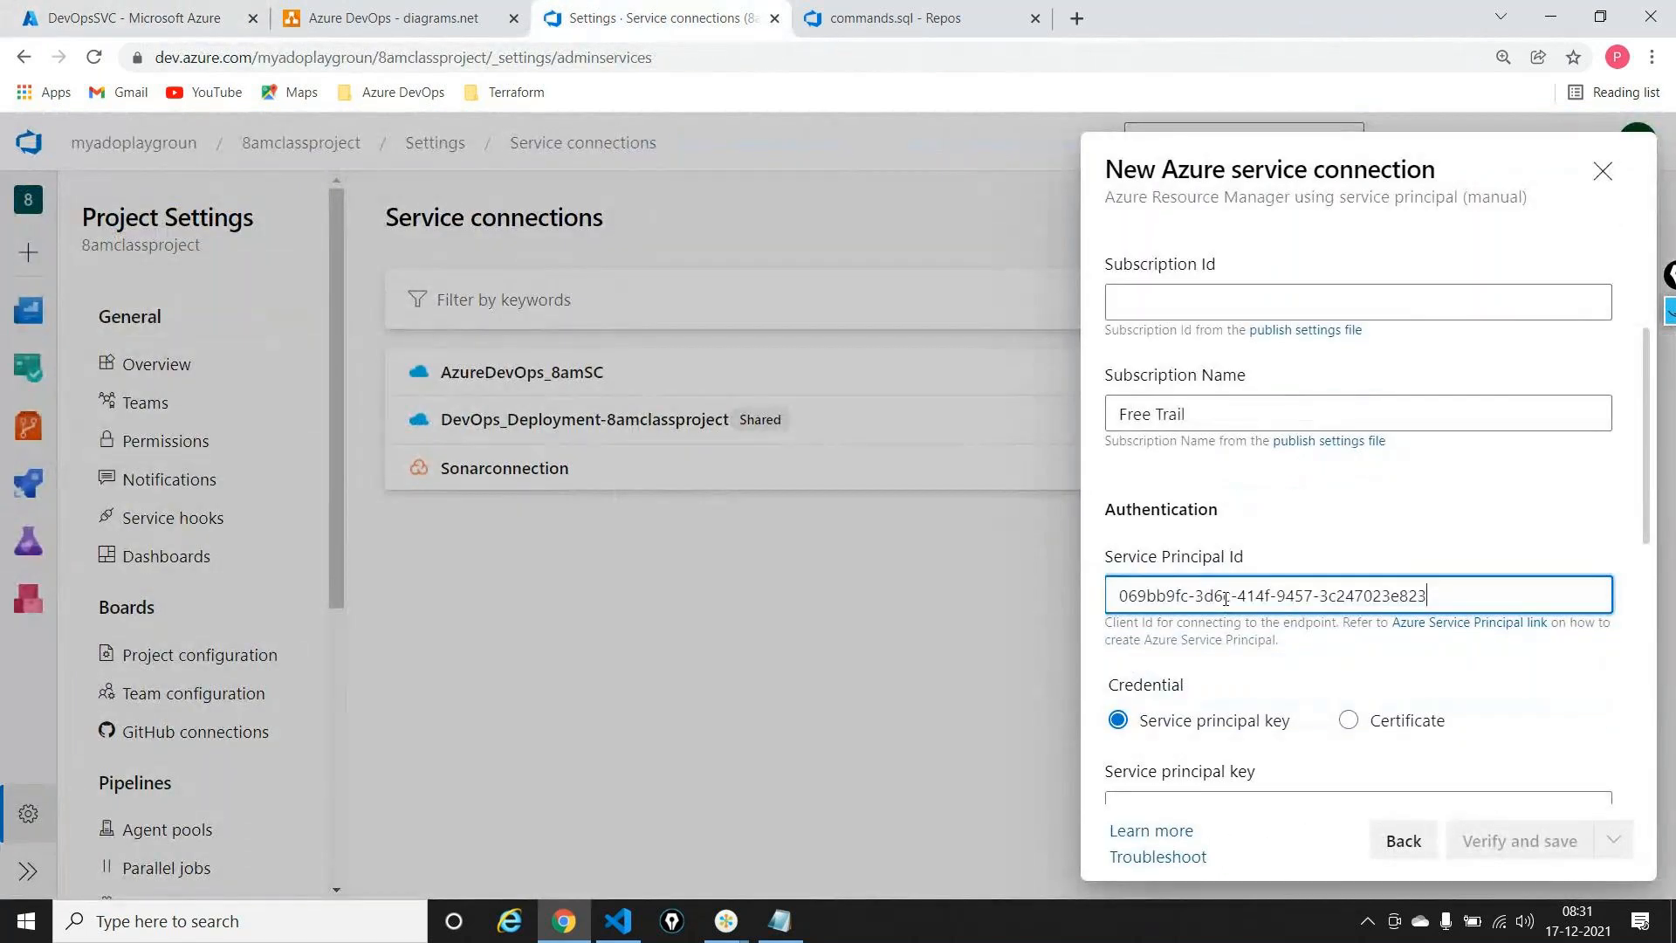
scroll(1225, 598, "down", 3)
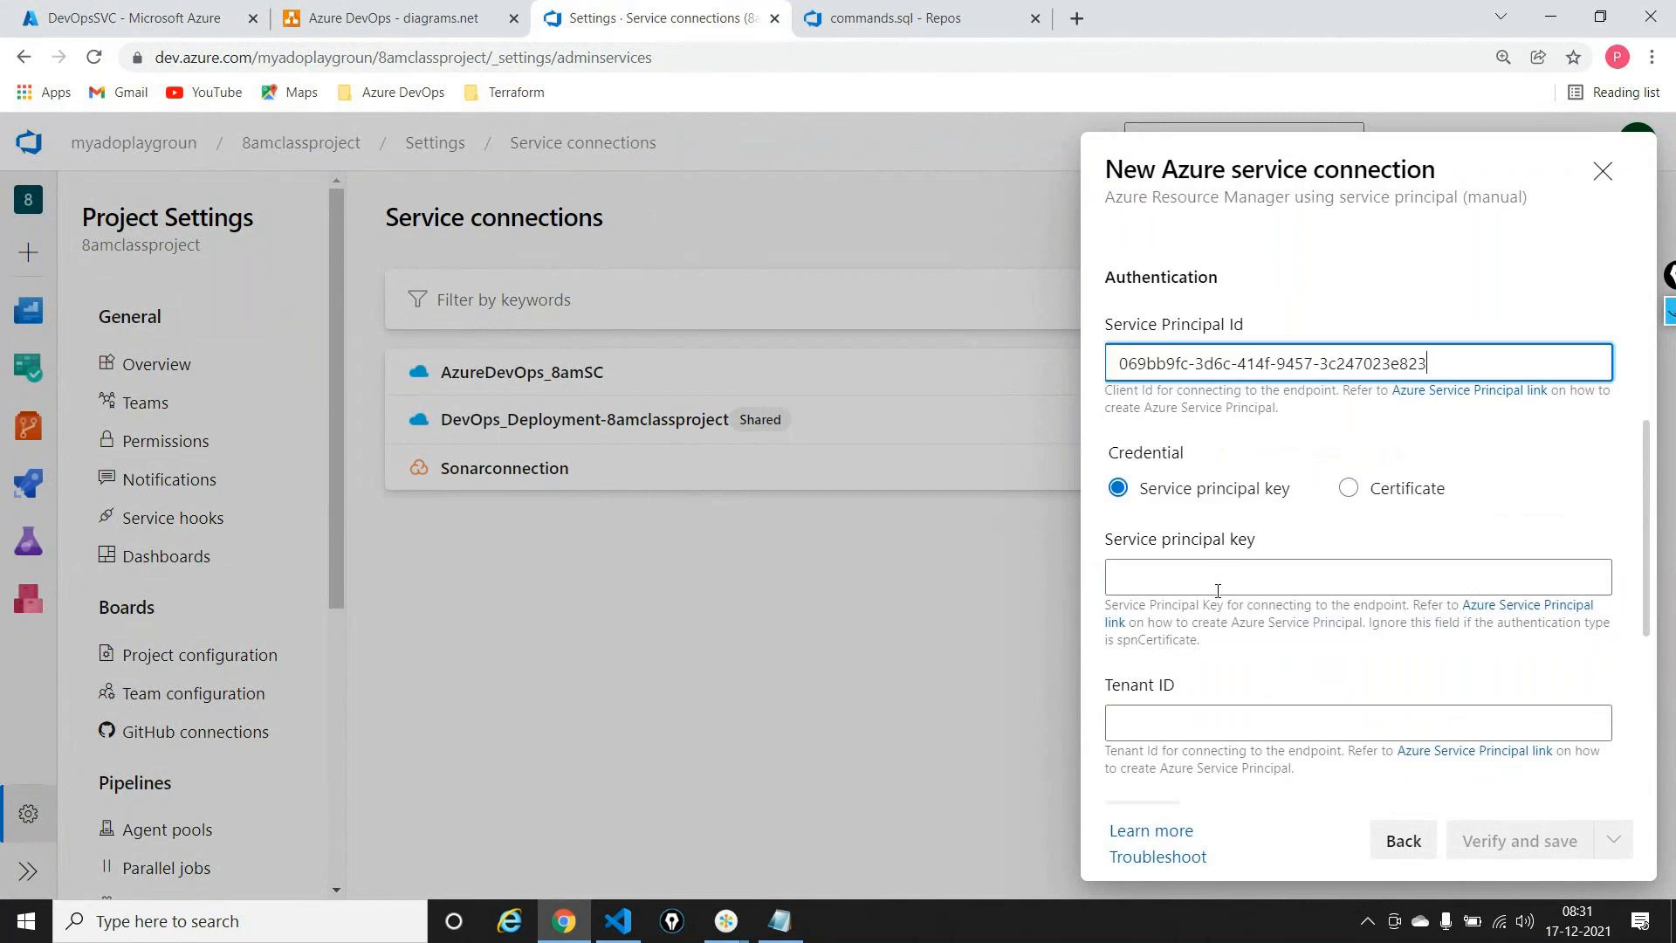
left_click(1217, 591)
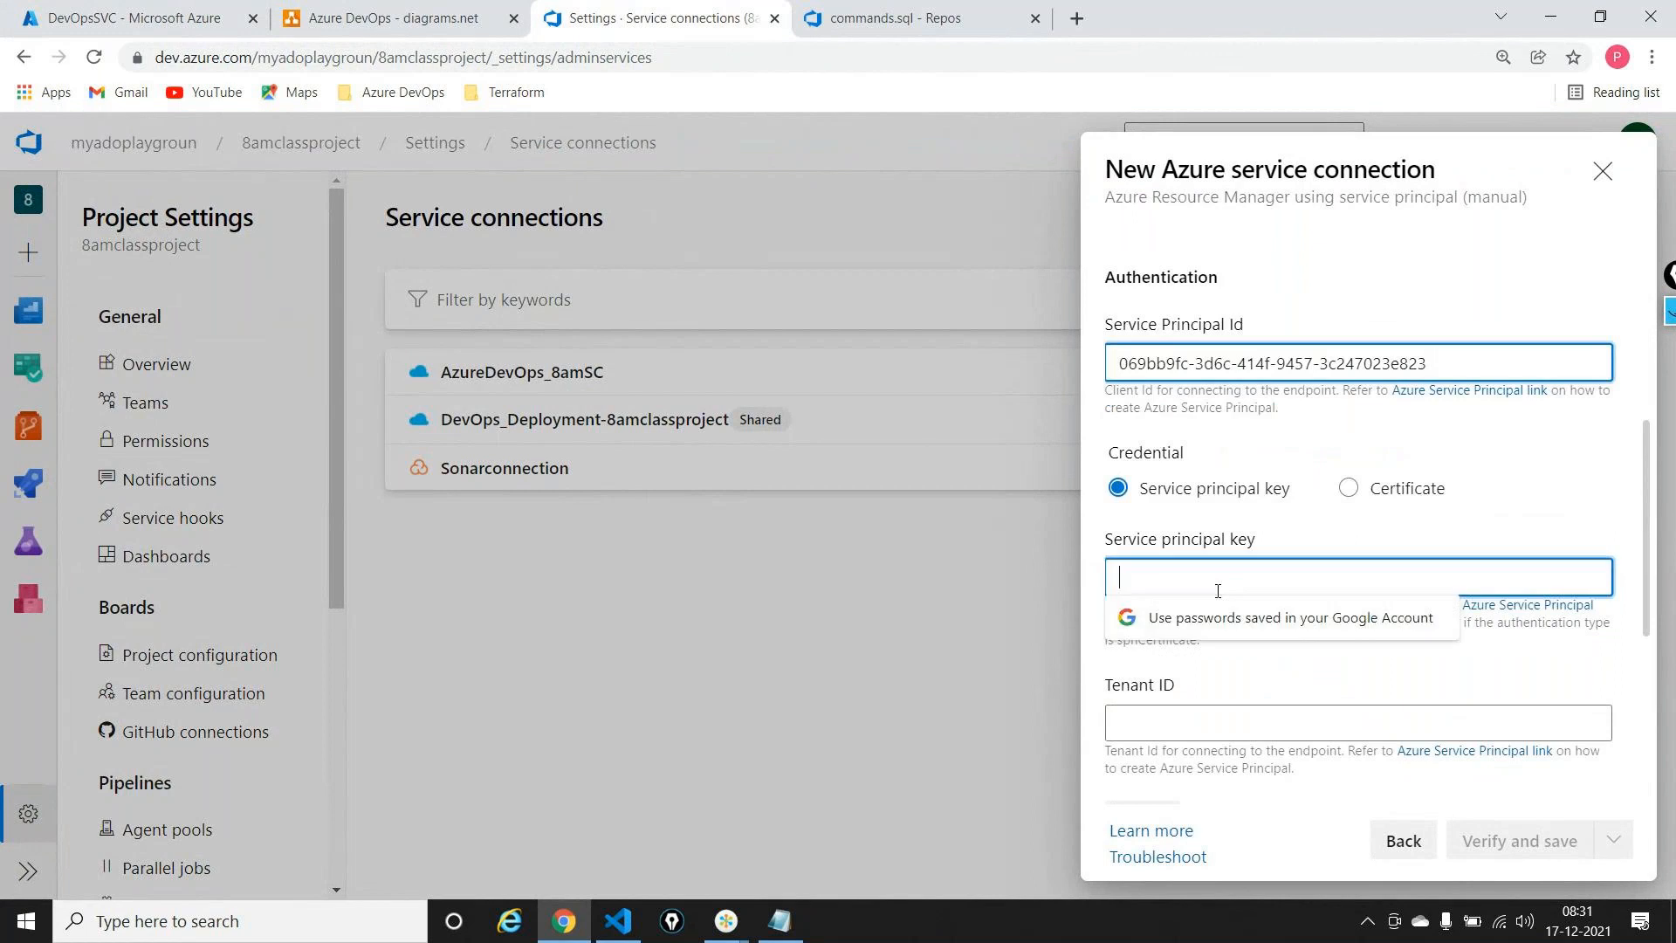
left_click(243, 10)
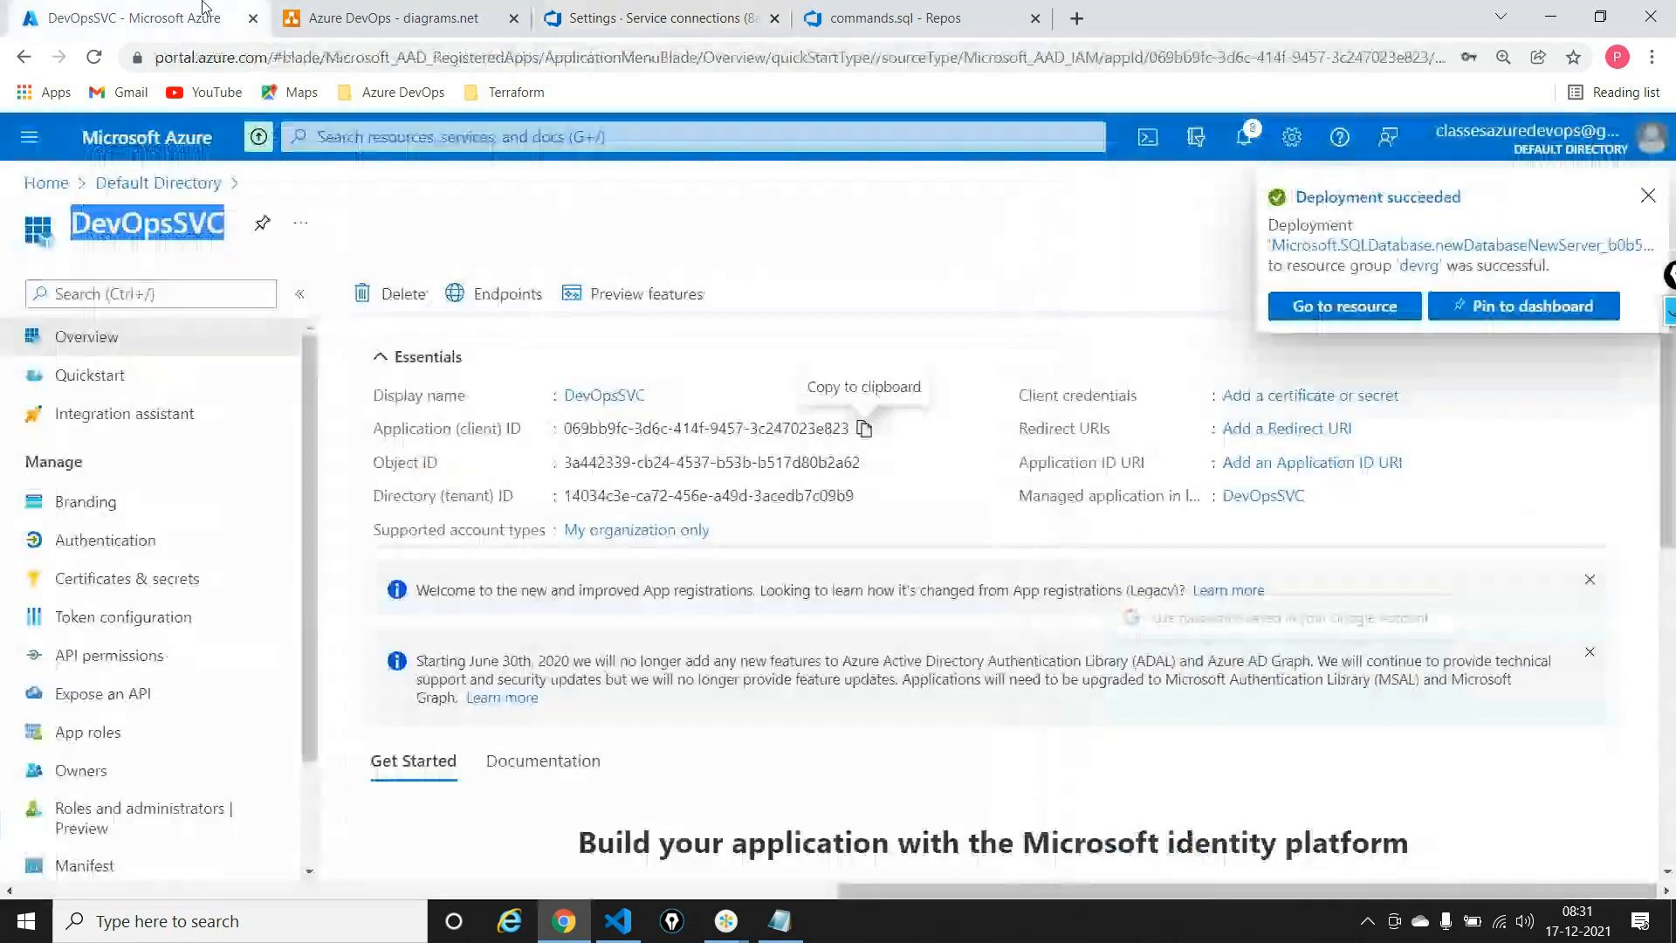
left_click(1648, 193)
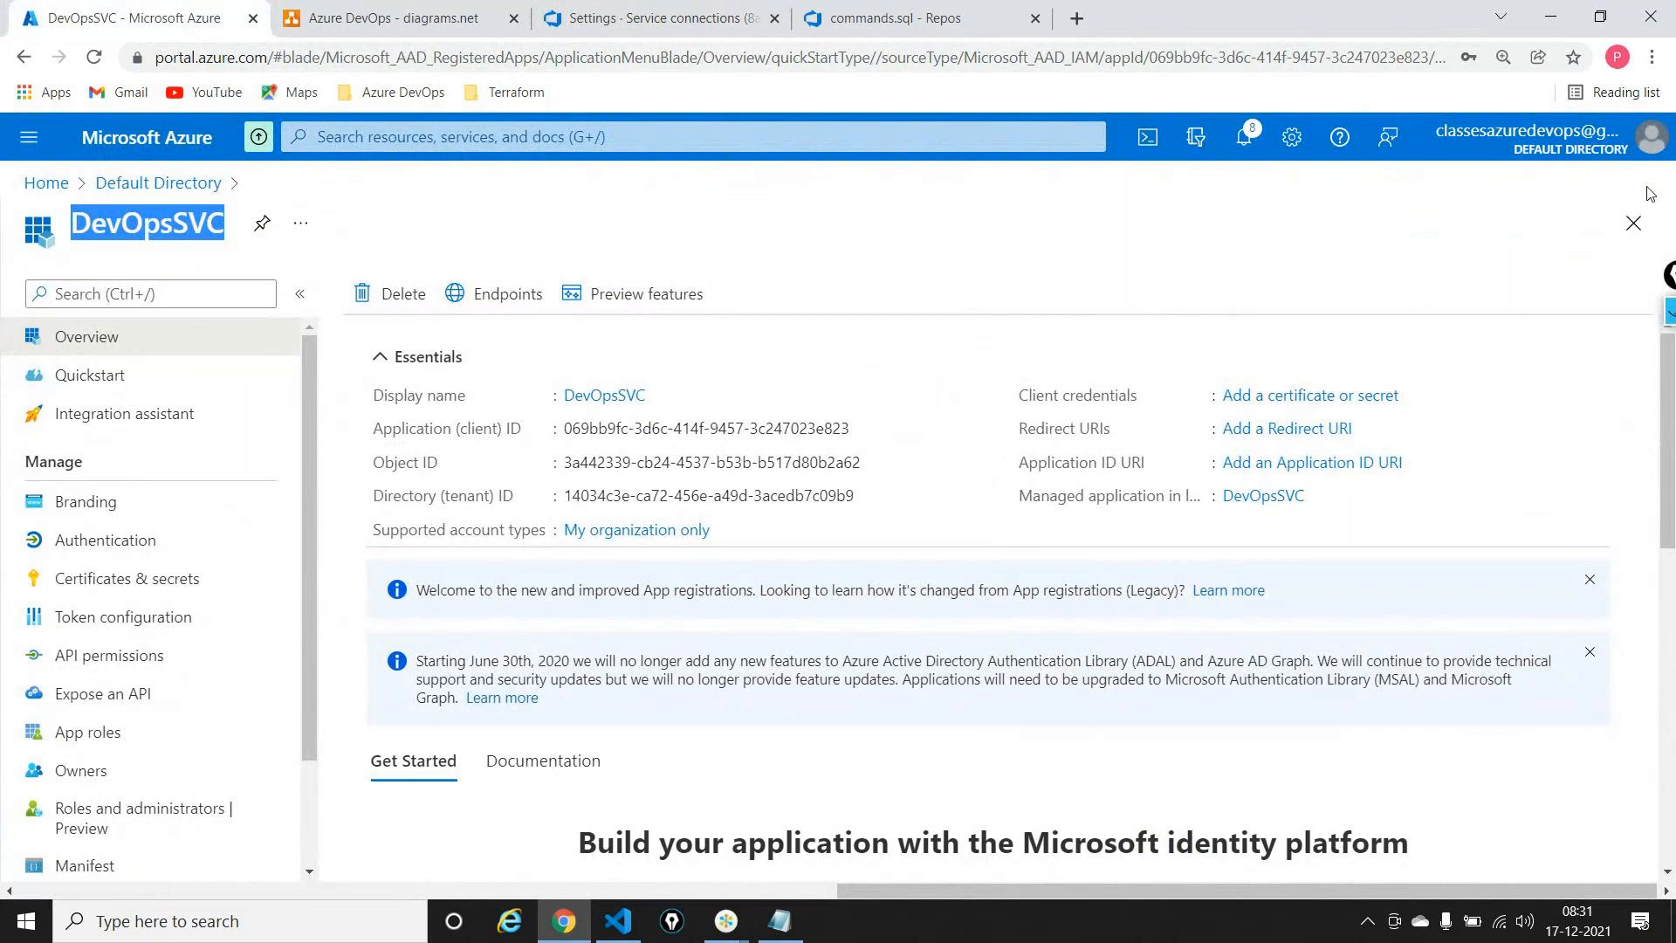
Step: Add a client secret described 'DevOps' to DevOpsSVC and copy its value
left_click(197, 593)
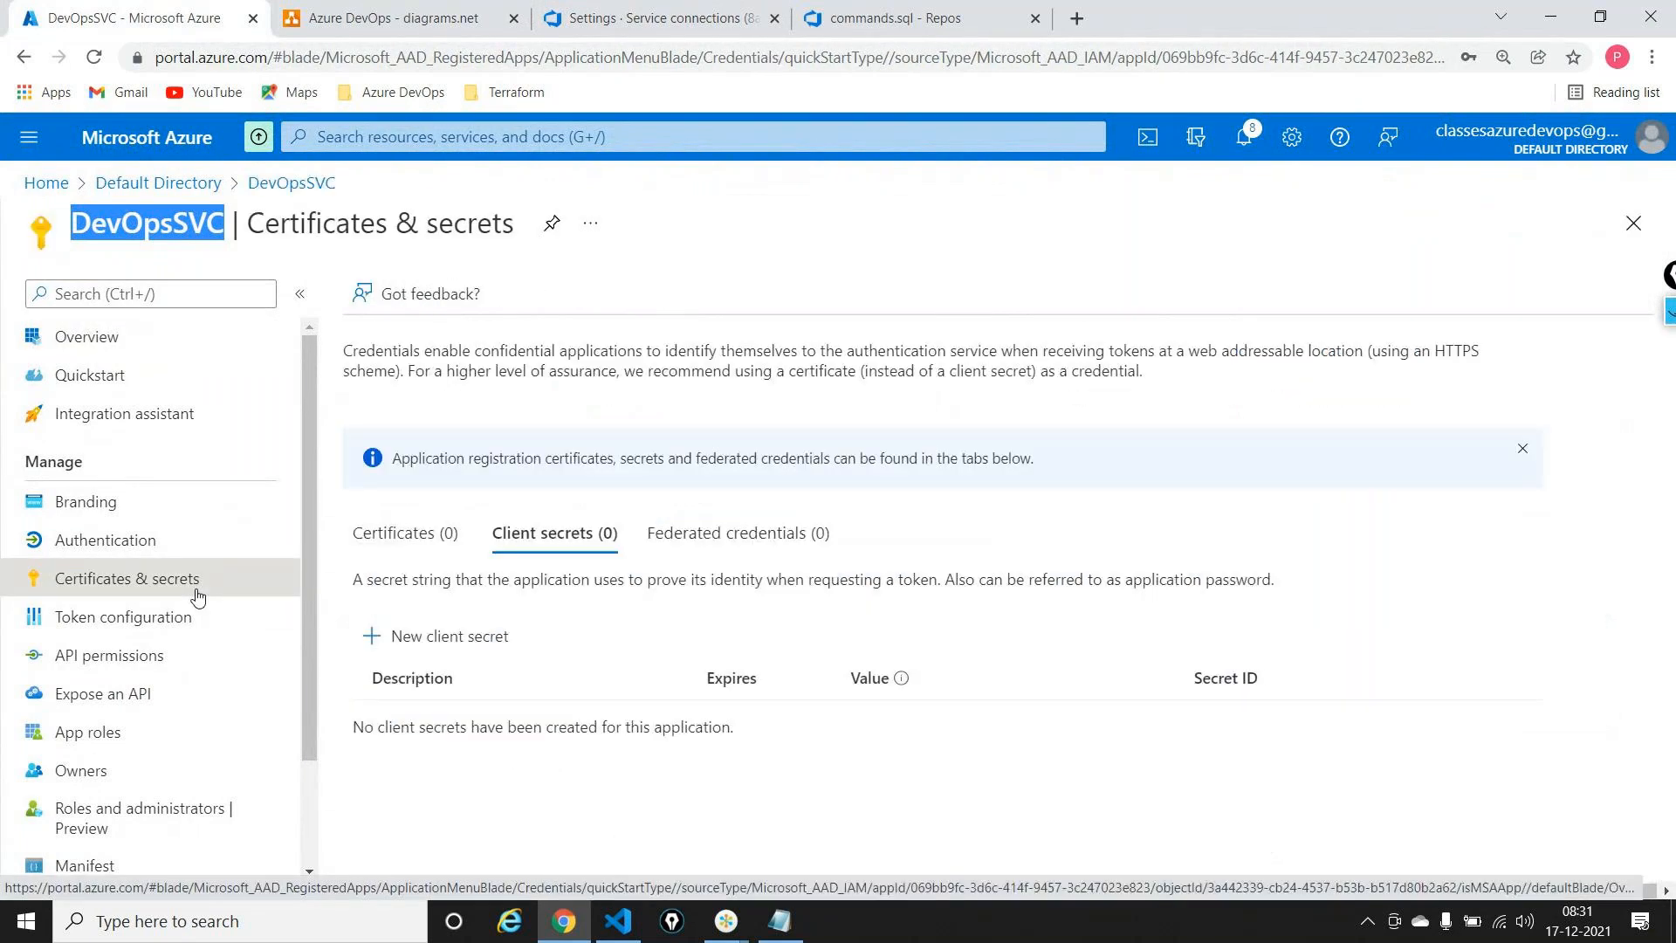
left_click(403, 634)
type("DevOps")
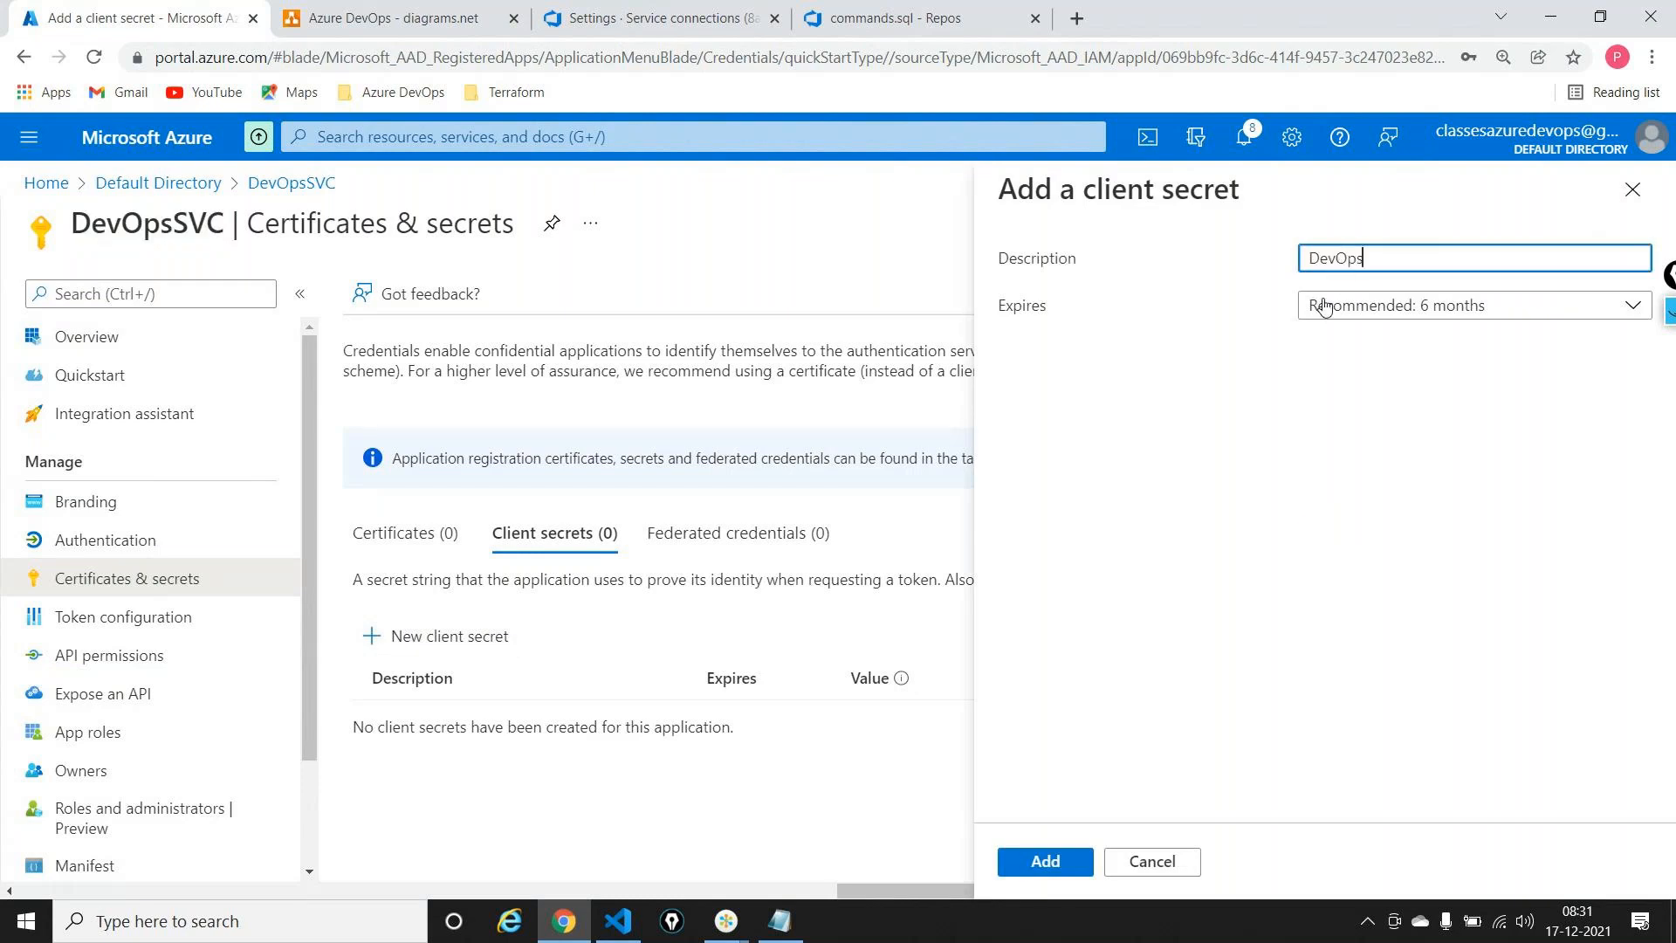
left_click(1051, 861)
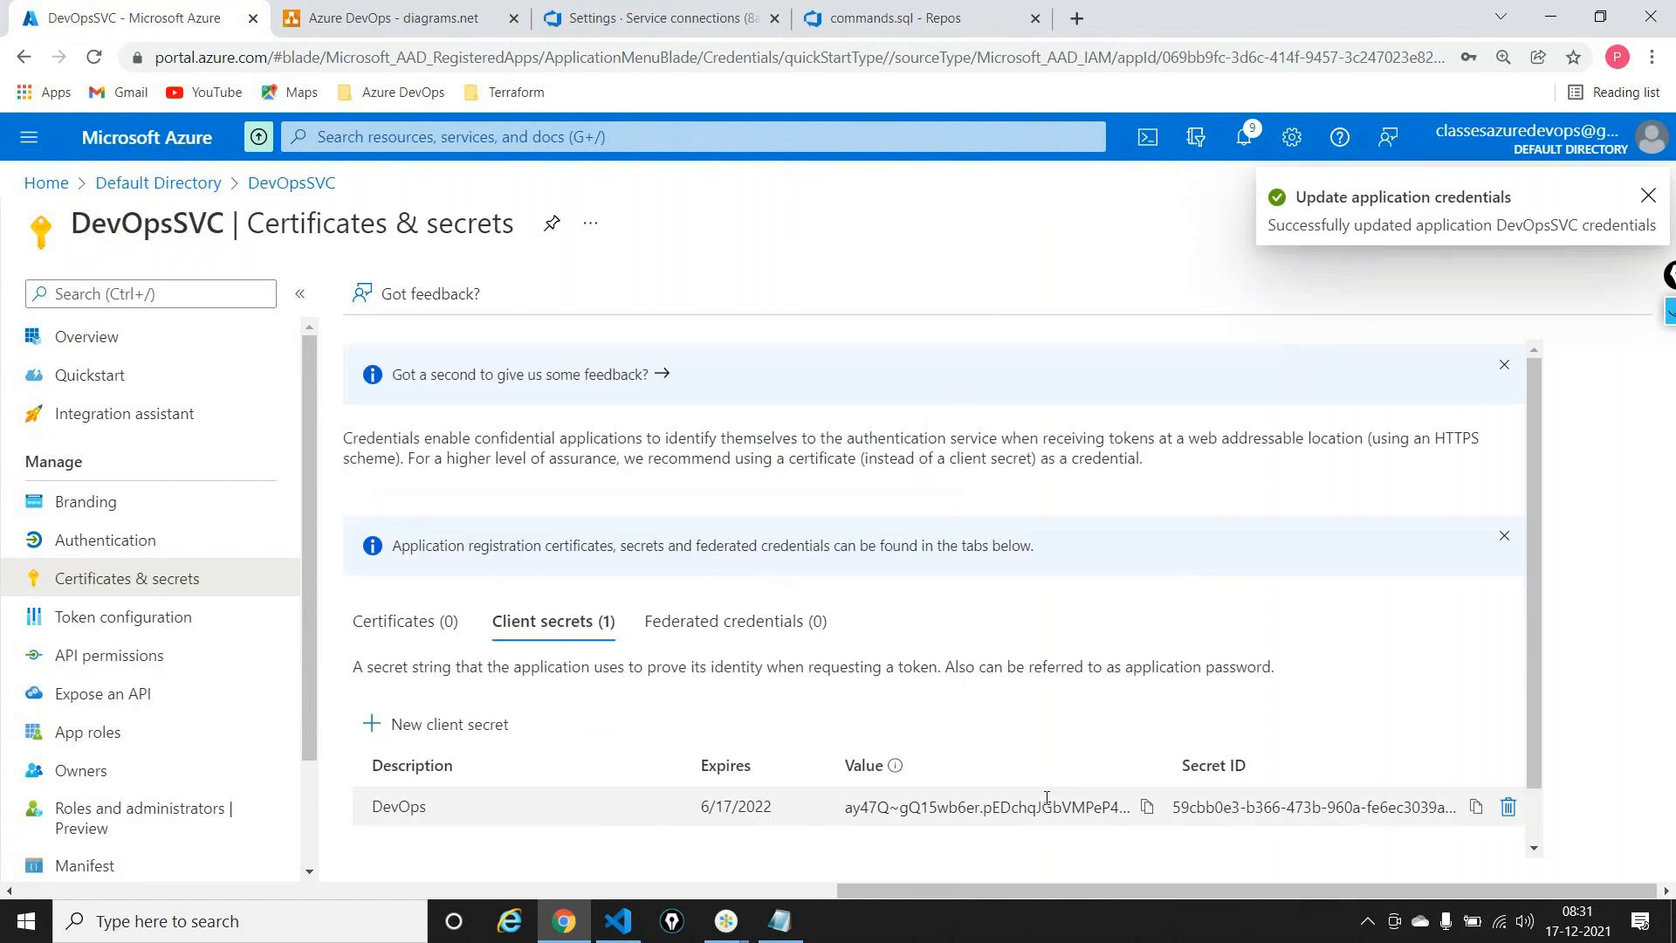
left_click(1147, 806)
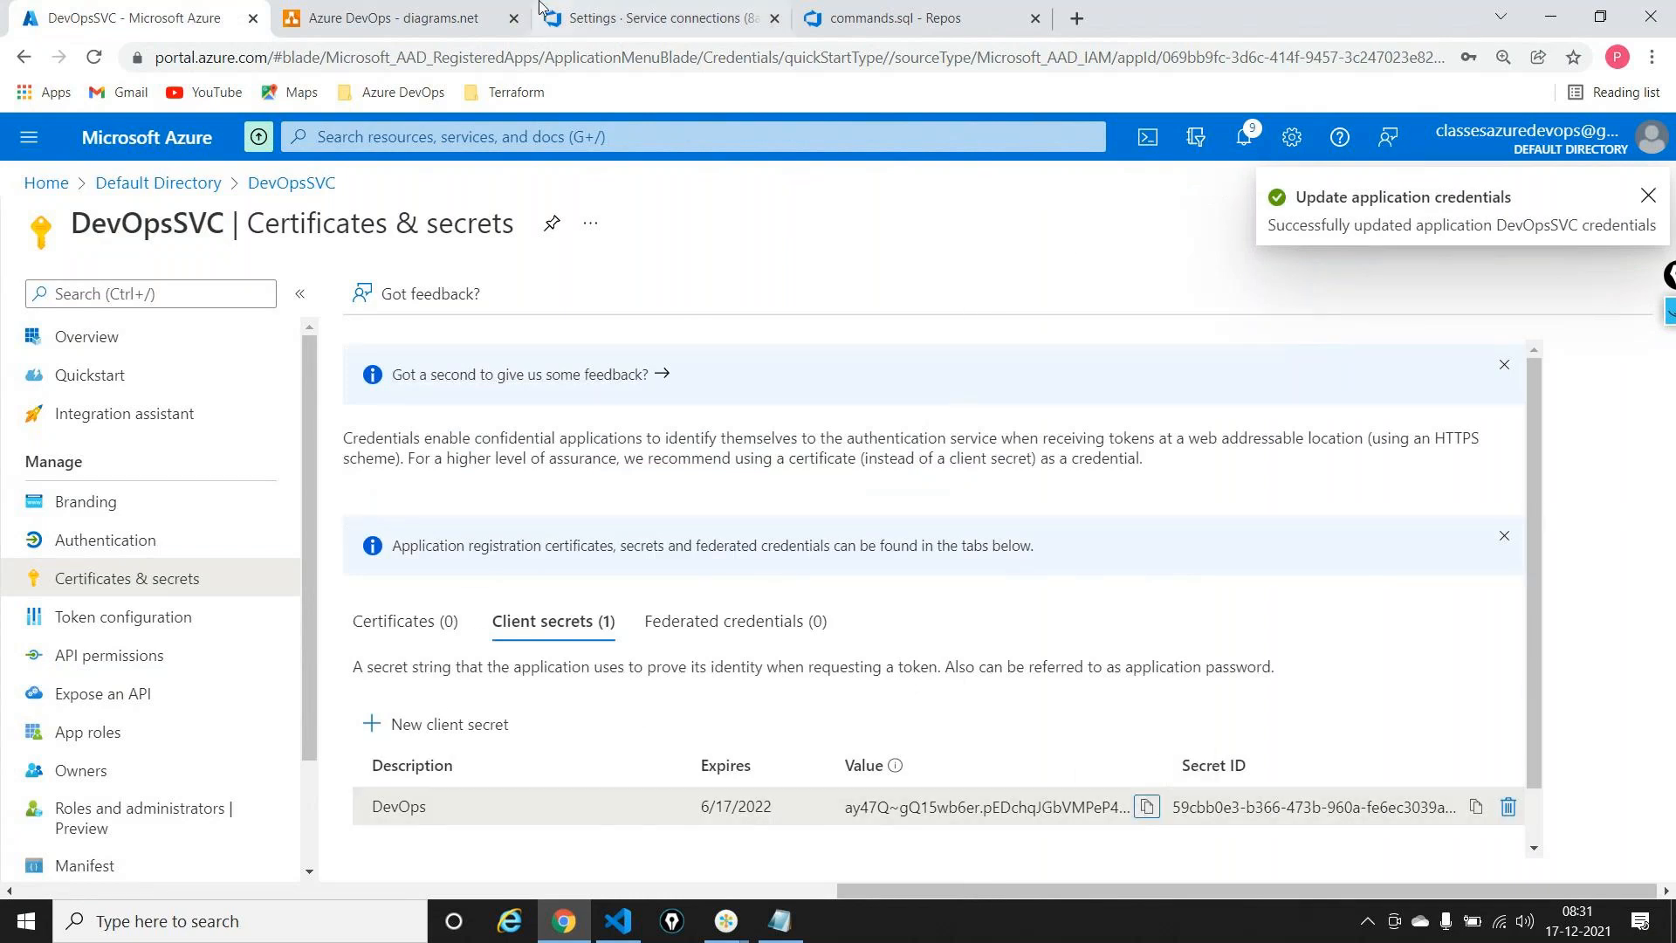
left_click(580, 9)
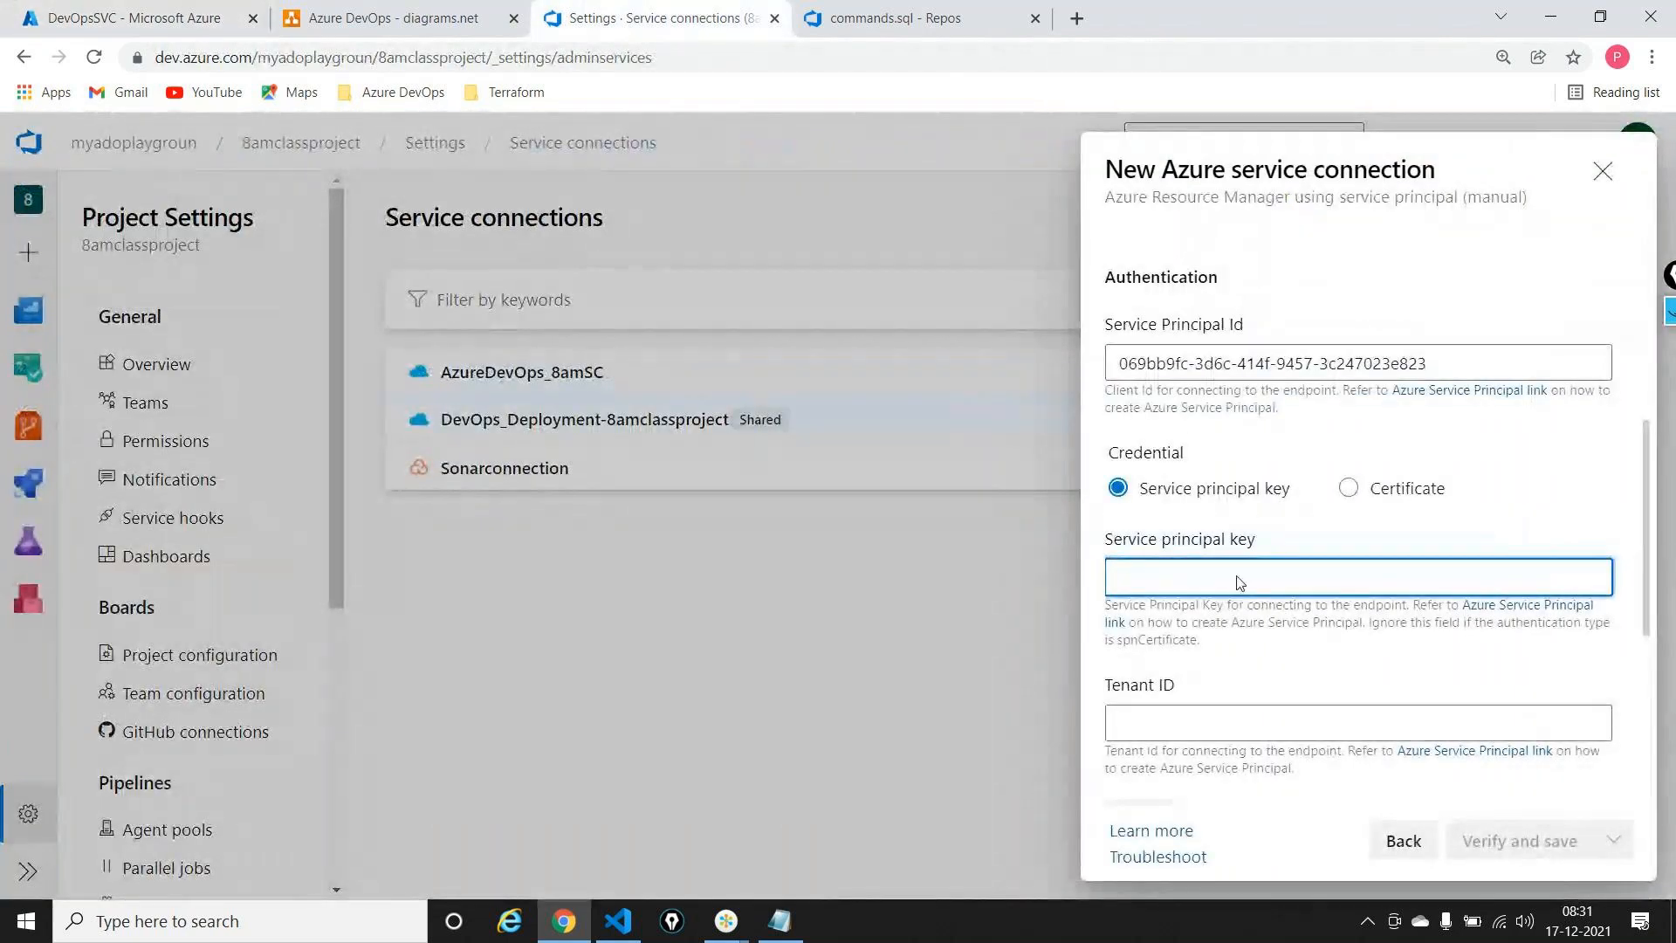
Step: Paste the client secret into the Service principal key field and save it in Notepad
key("ctrl+v")
key("super+r")
key("Return")
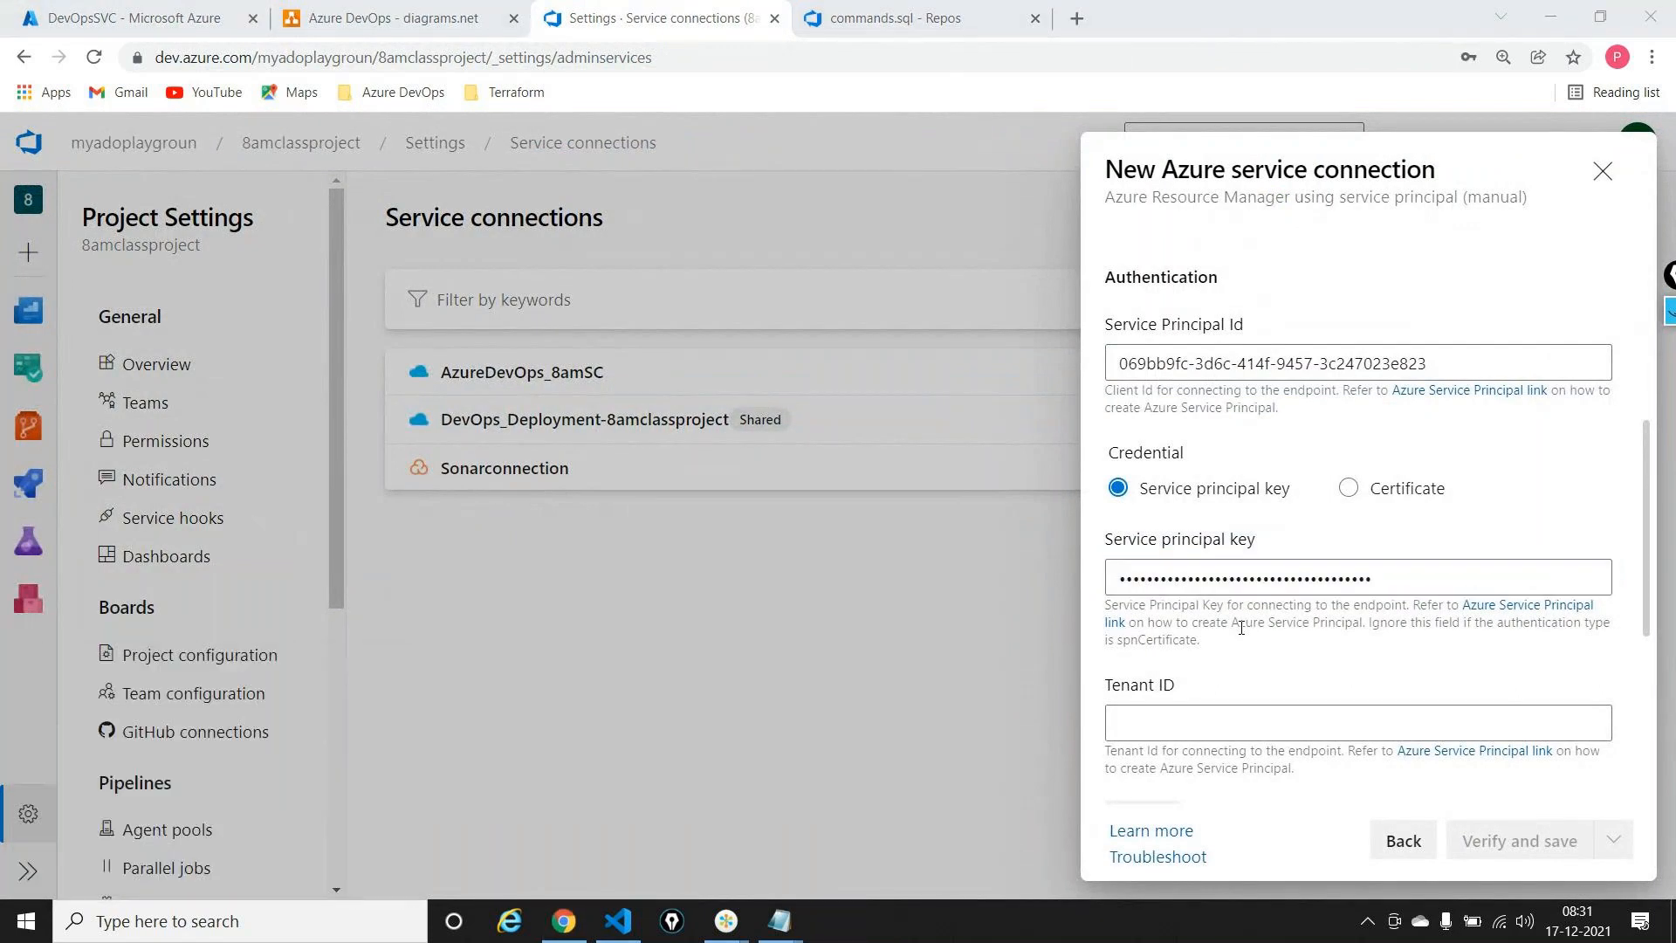
mouse_move(829, 912)
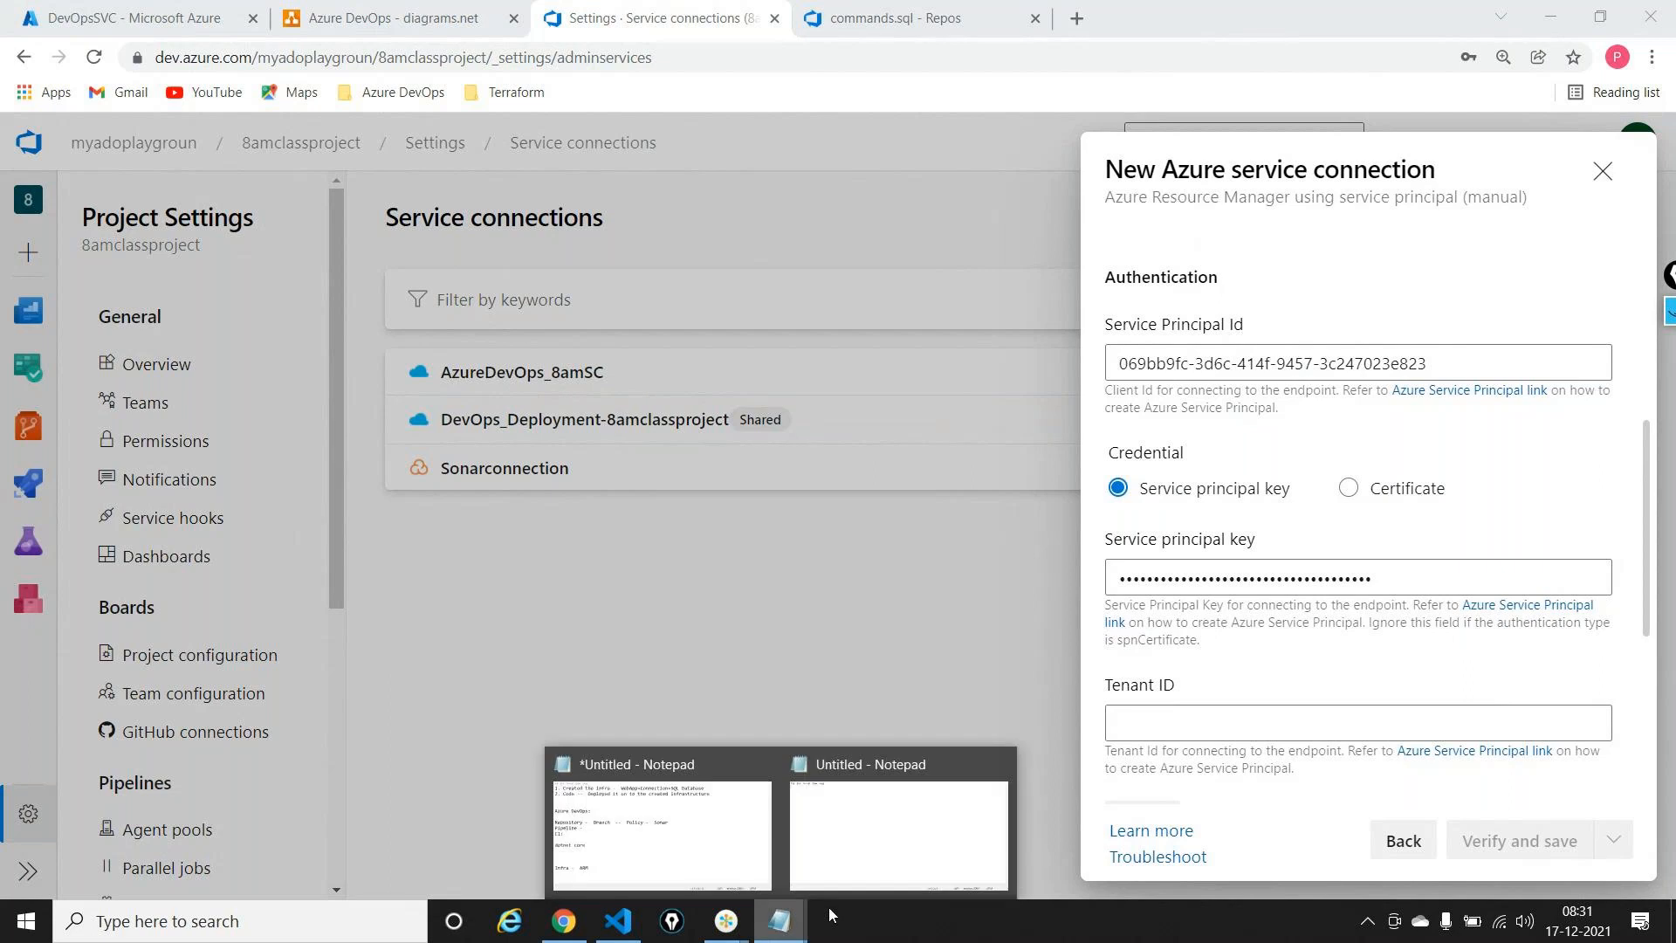
left_click(838, 829)
key("ctrl+v")
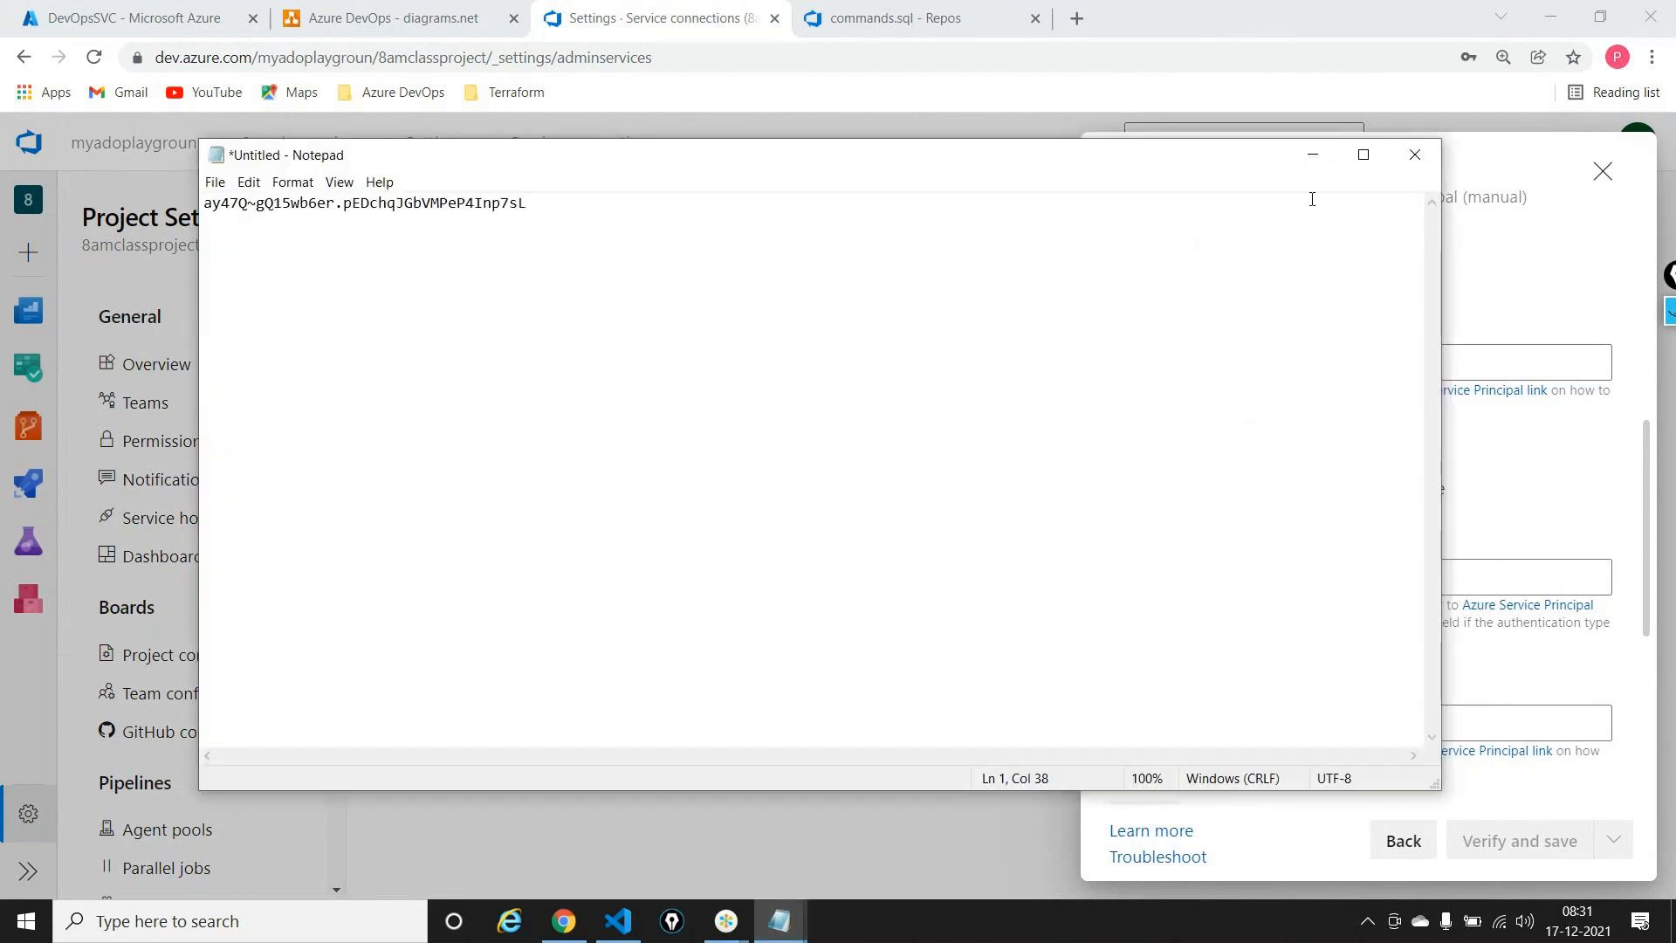
left_click(1312, 155)
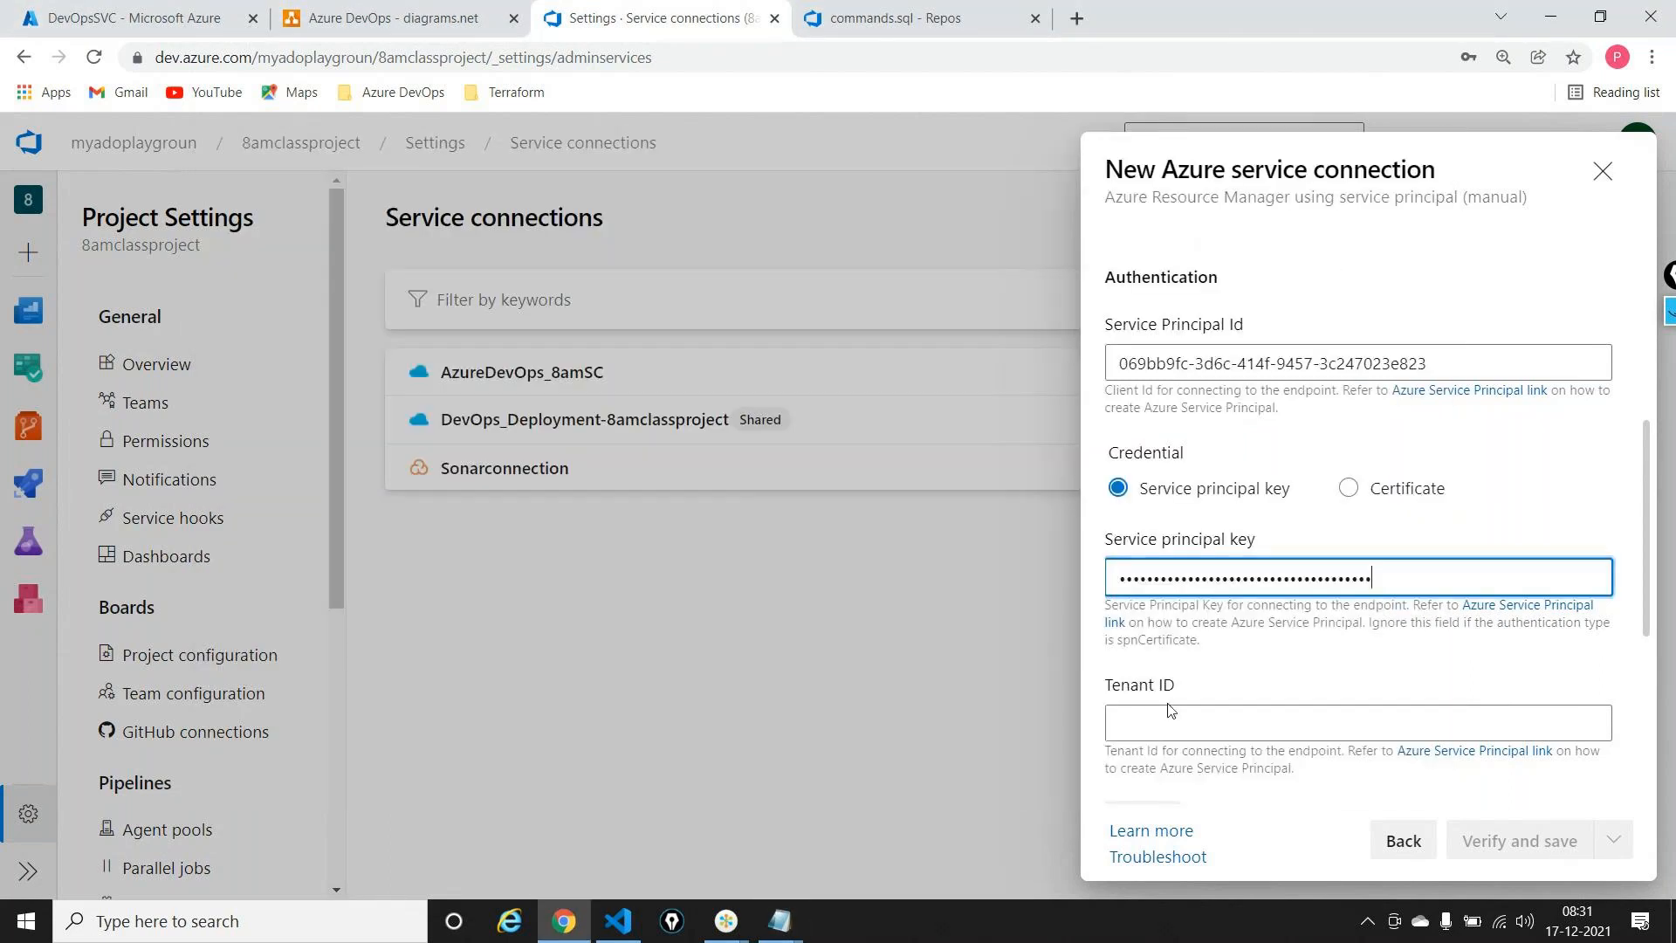
scroll(1172, 710, "down", 3)
Step: Copy DevOpsSVC's directory tenant ID into the Tenant ID field
left_click(1176, 467)
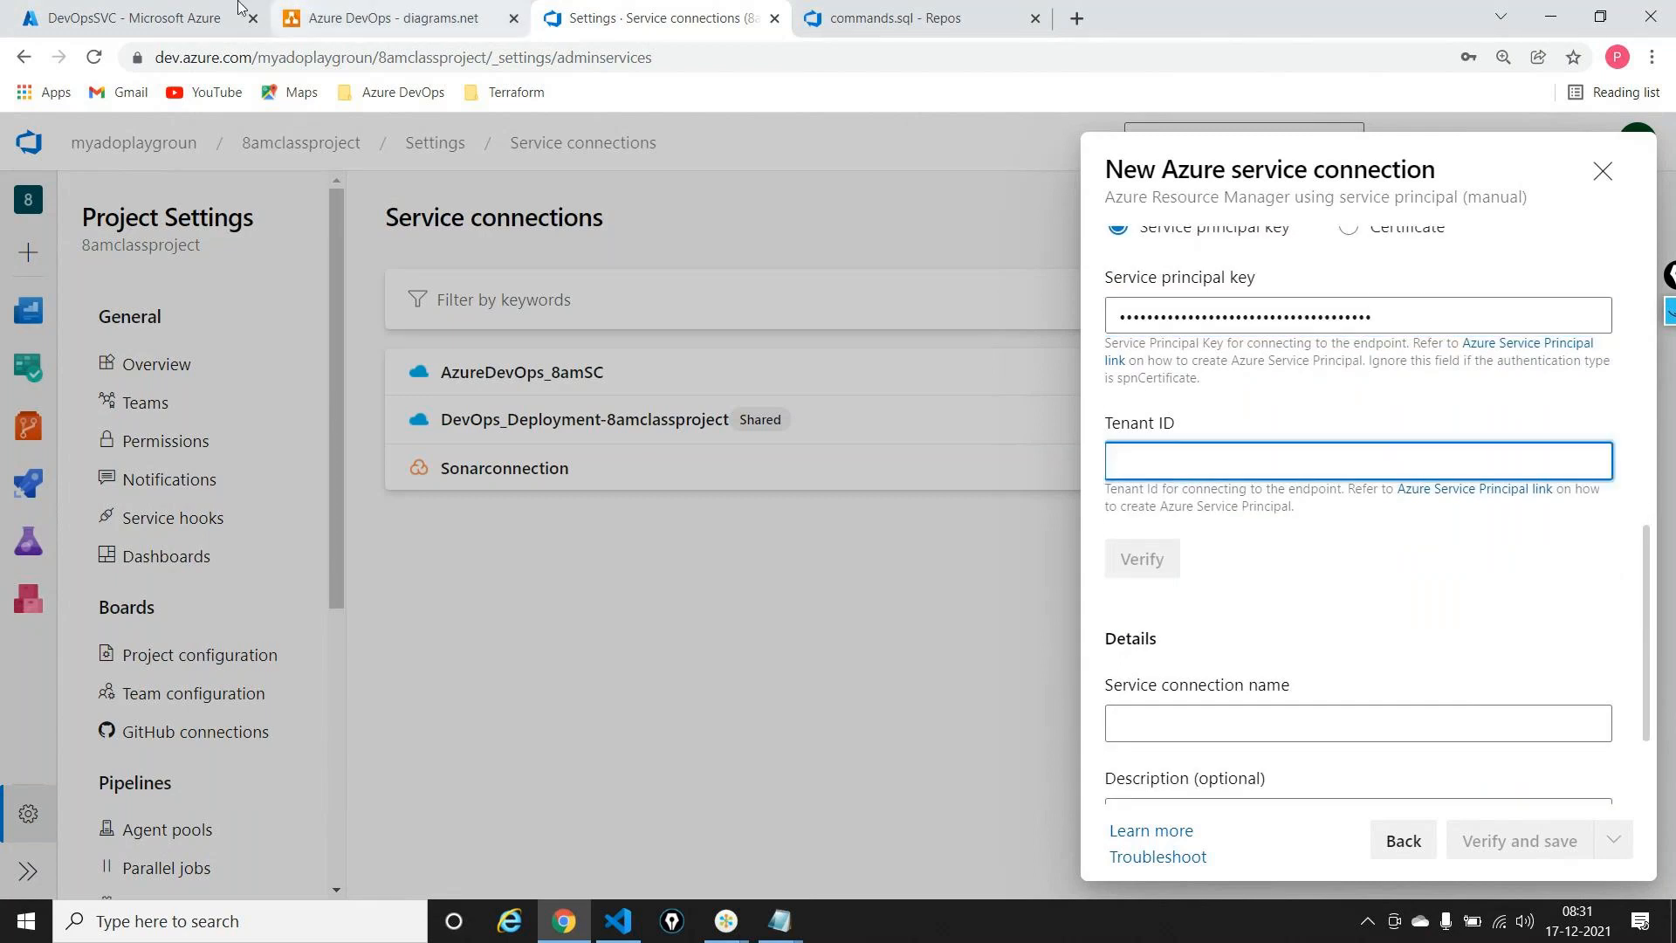
left_click(174, 18)
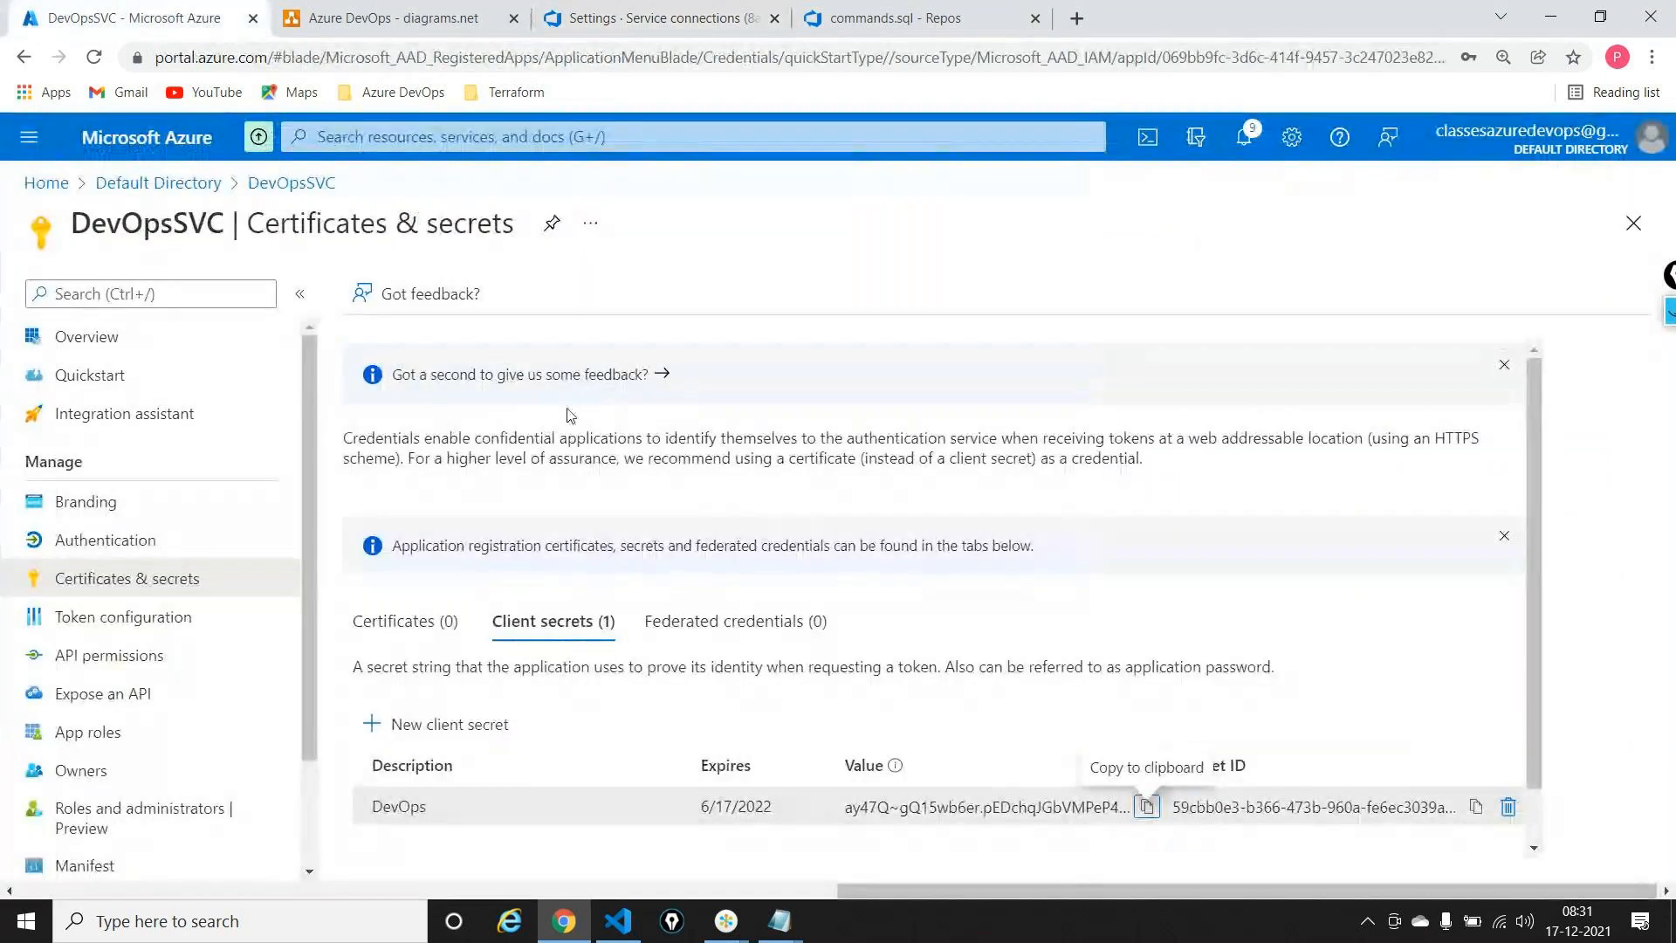
left_click(86, 336)
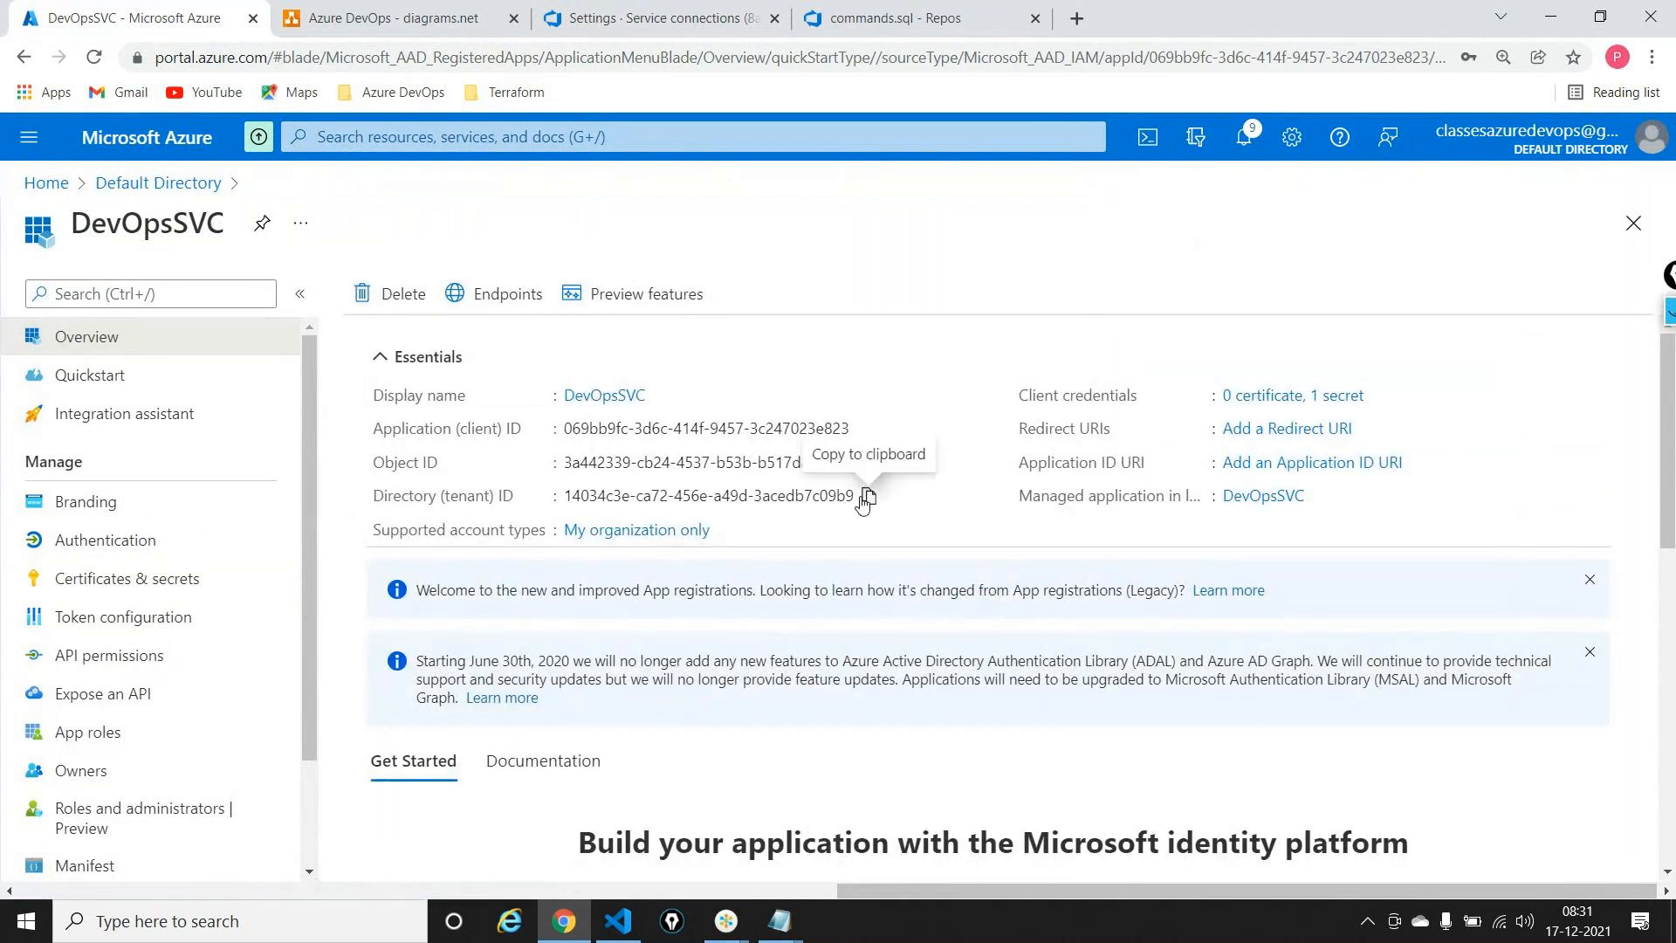
left_click(869, 501)
left_click(663, 18)
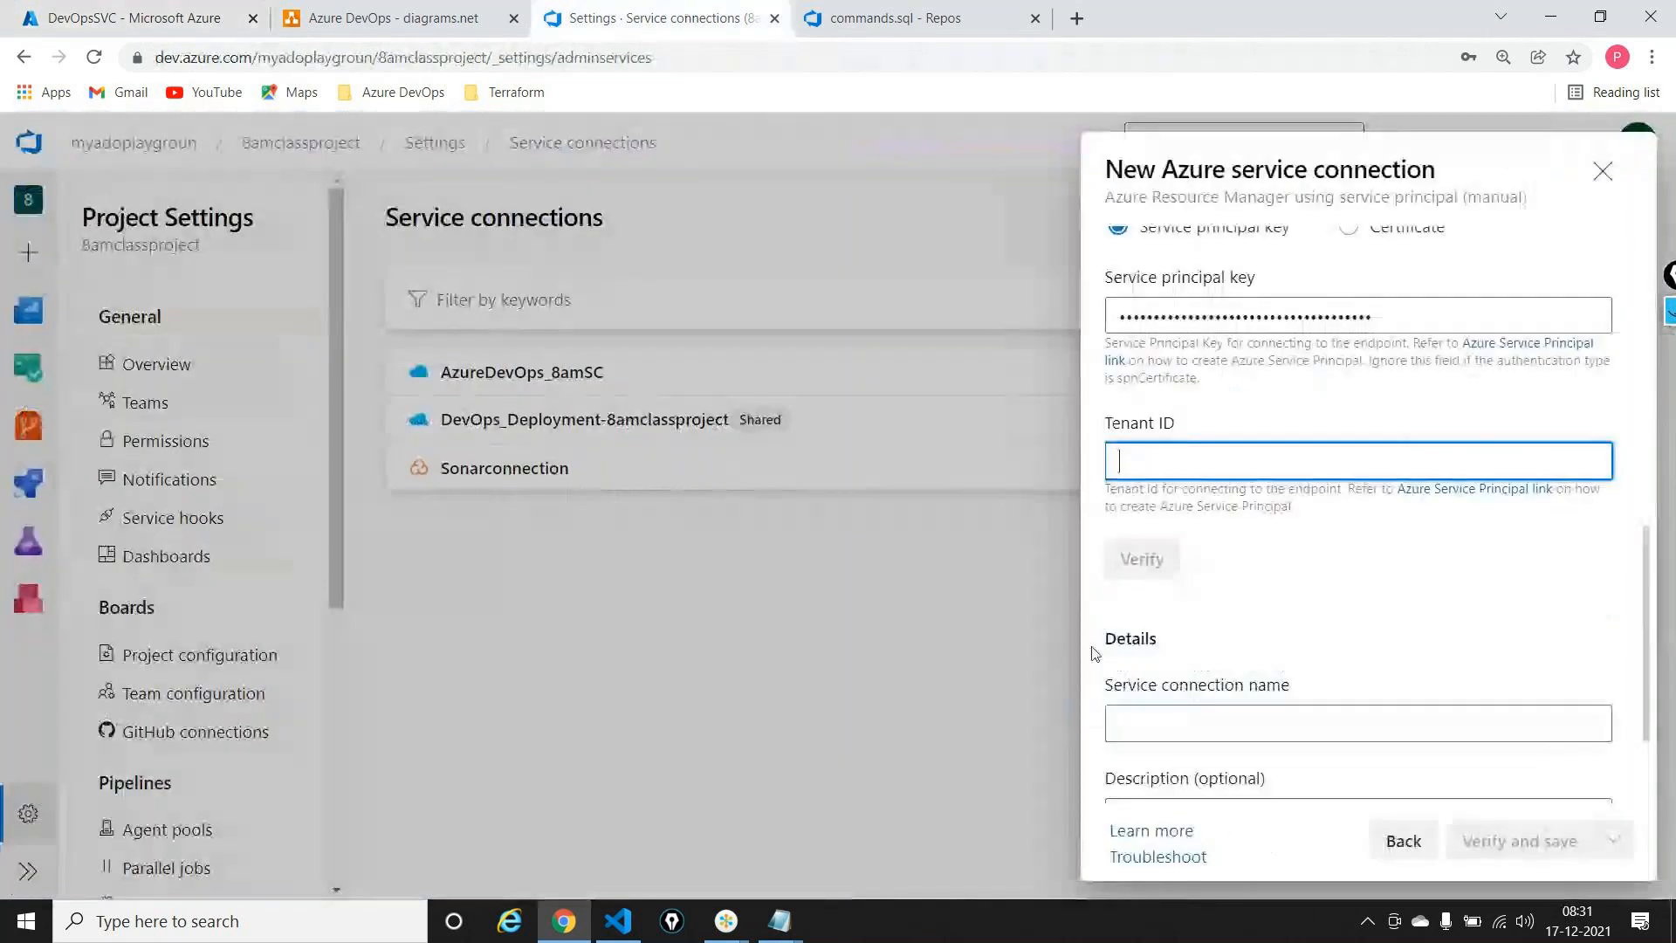
key("ctrl+v")
Step: Name the connection classdevops_SVC and grant access permission to all pipelines
left_click(1489, 721)
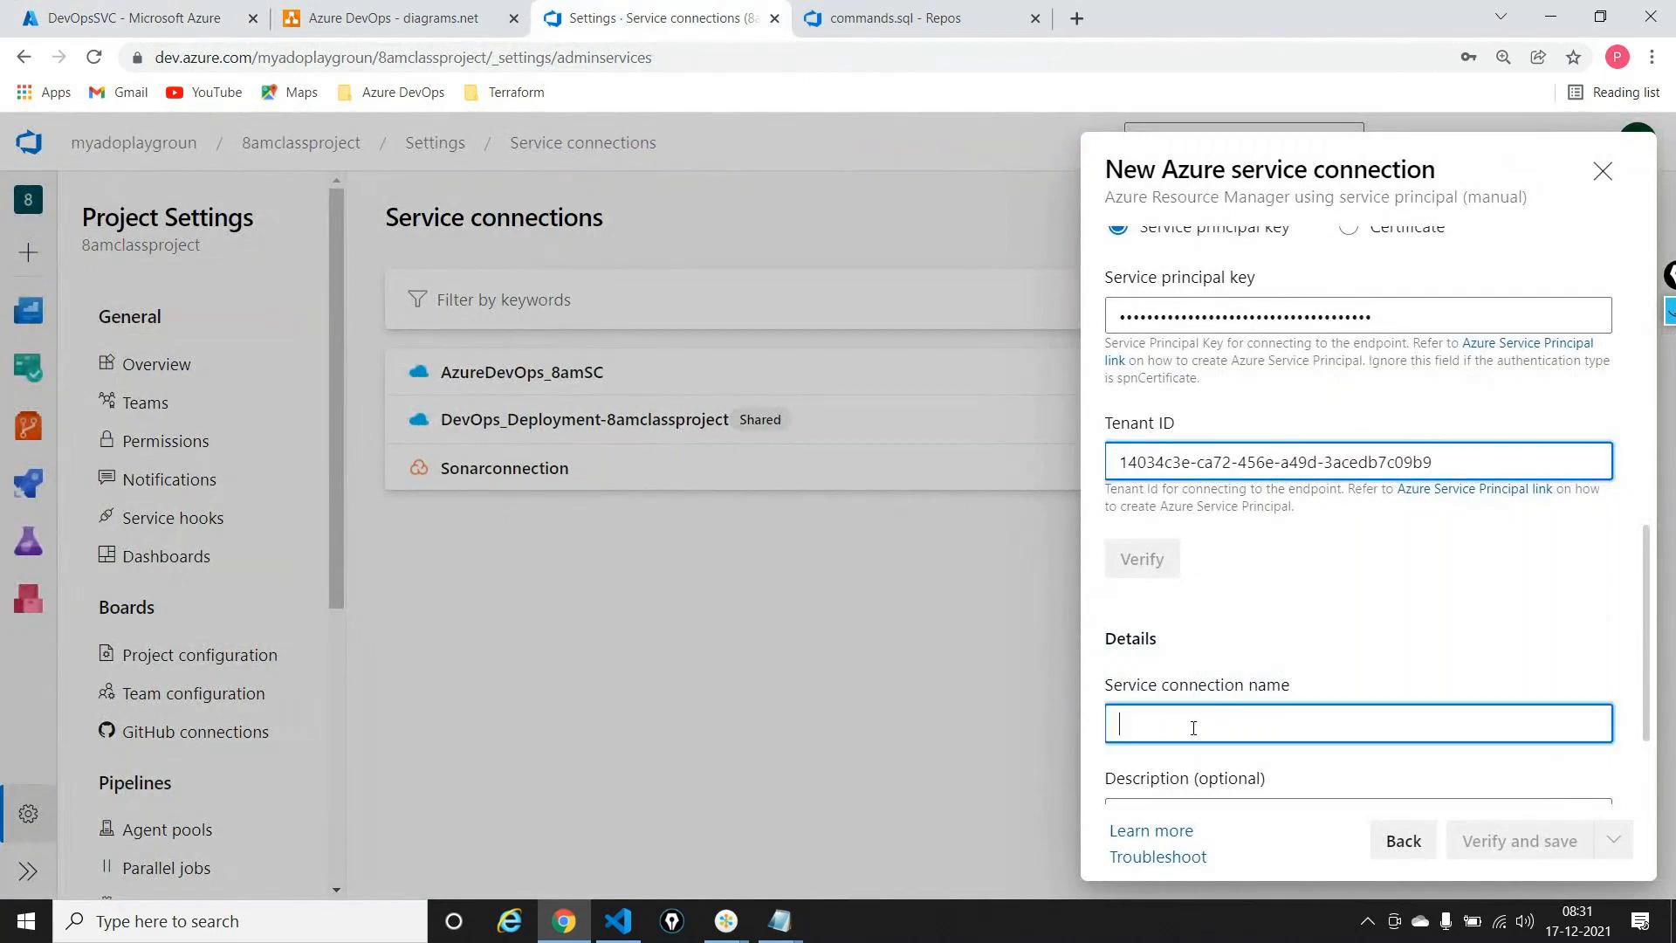
scroll(1297, 493, "down", 3)
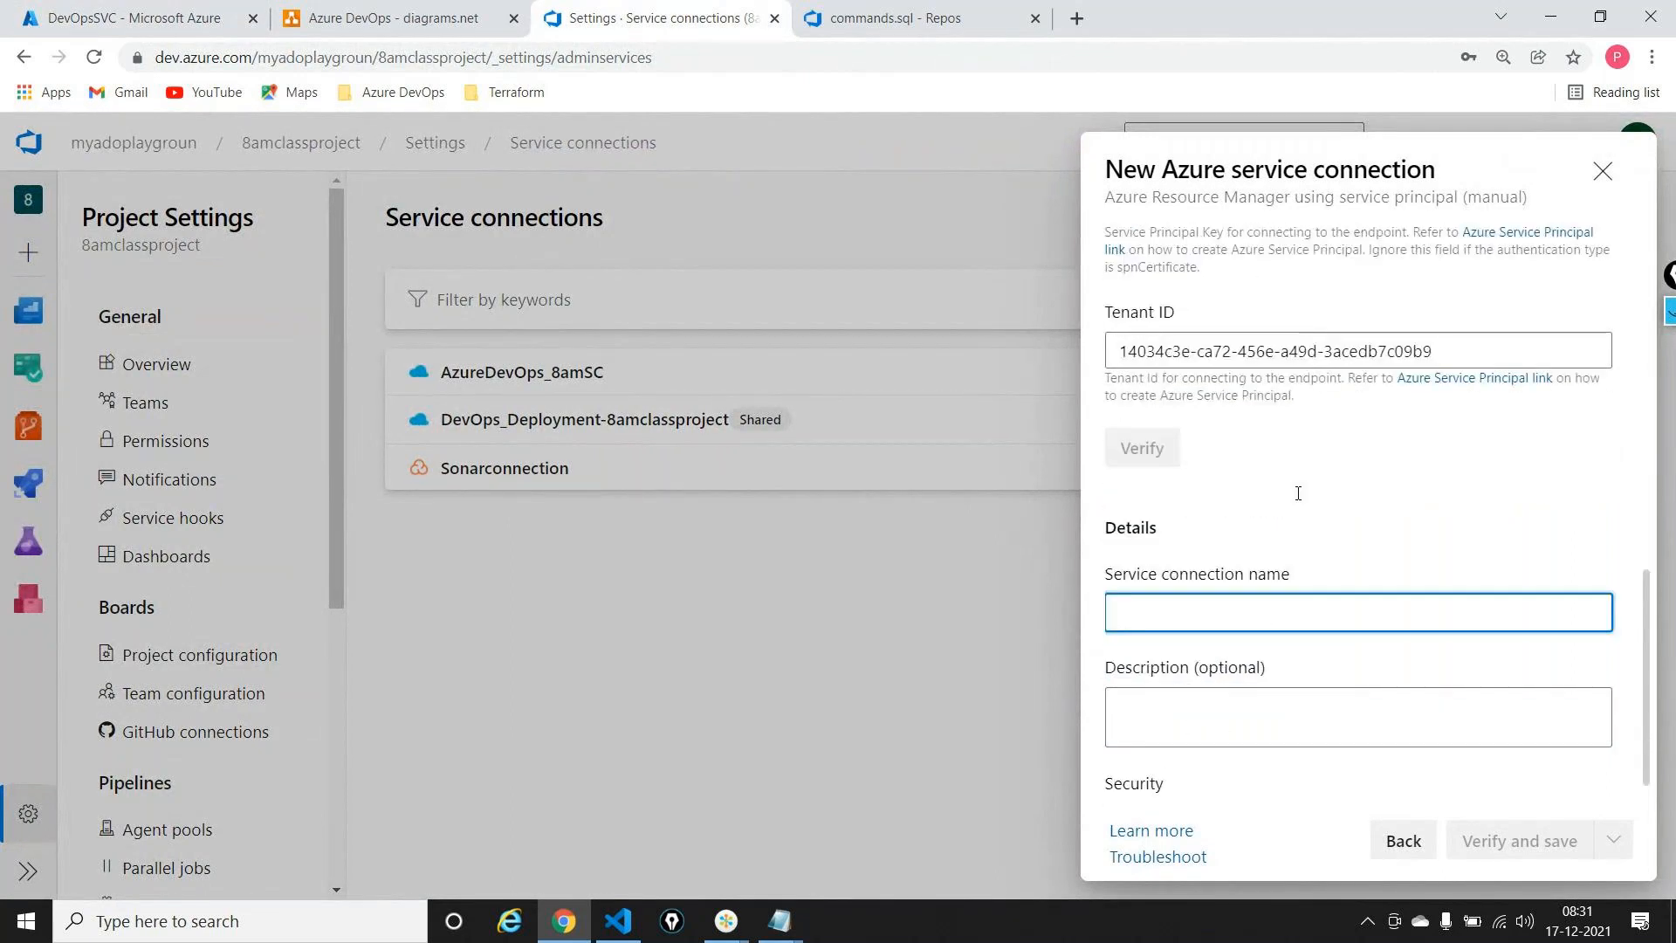
type("class")
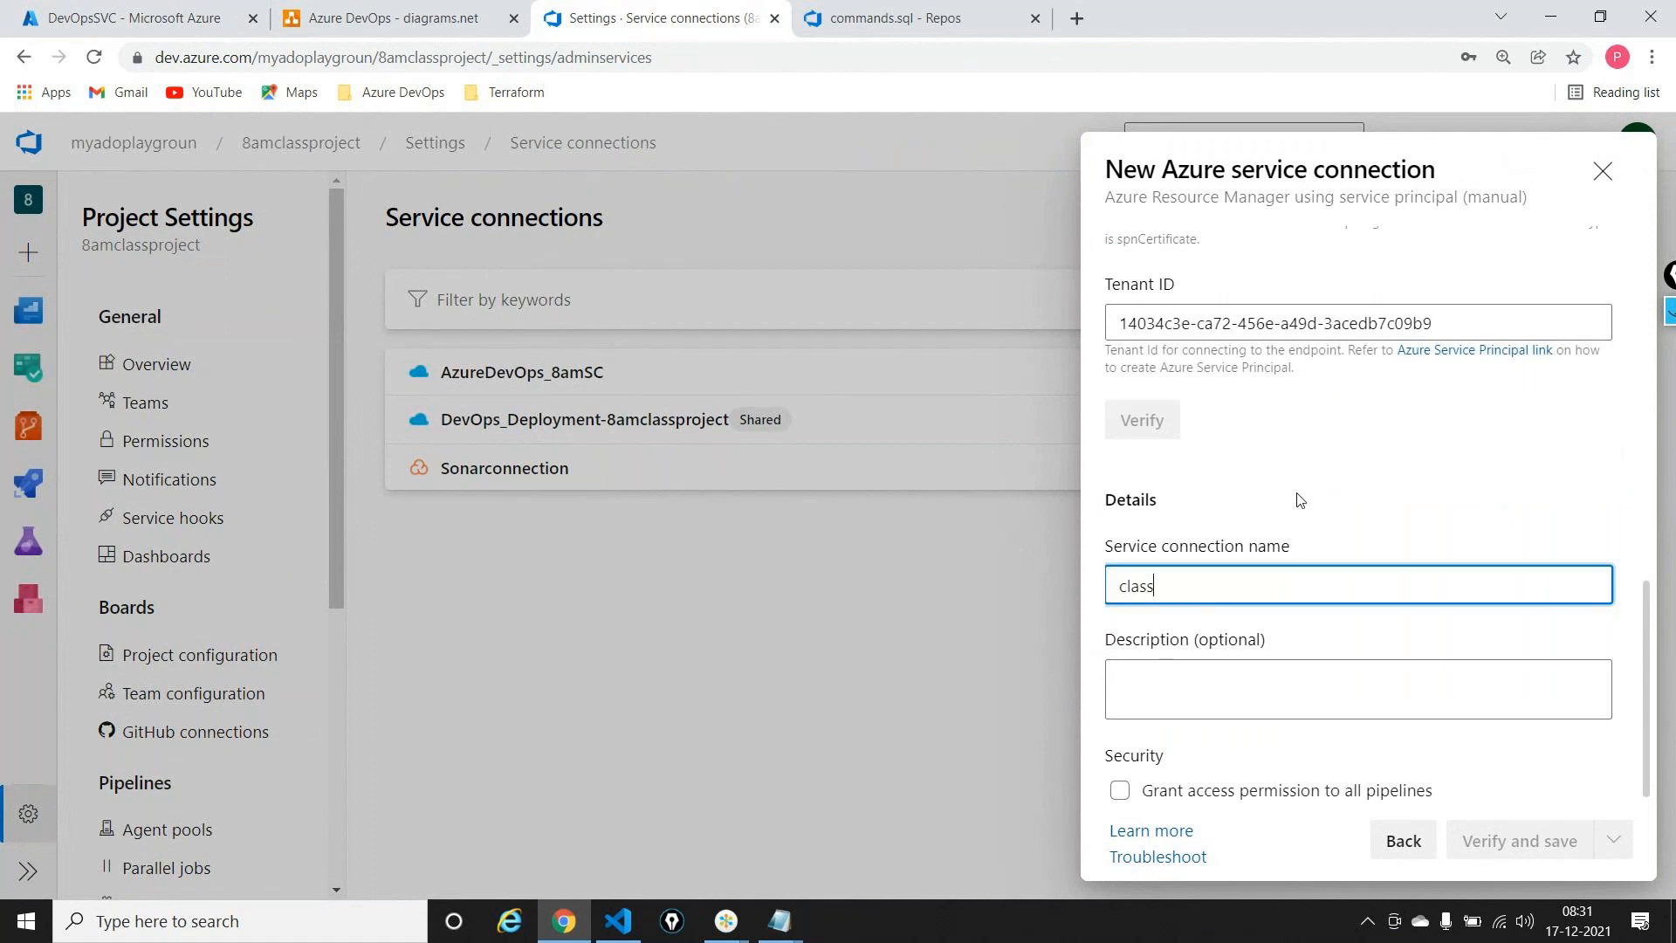
type("devops_SVC")
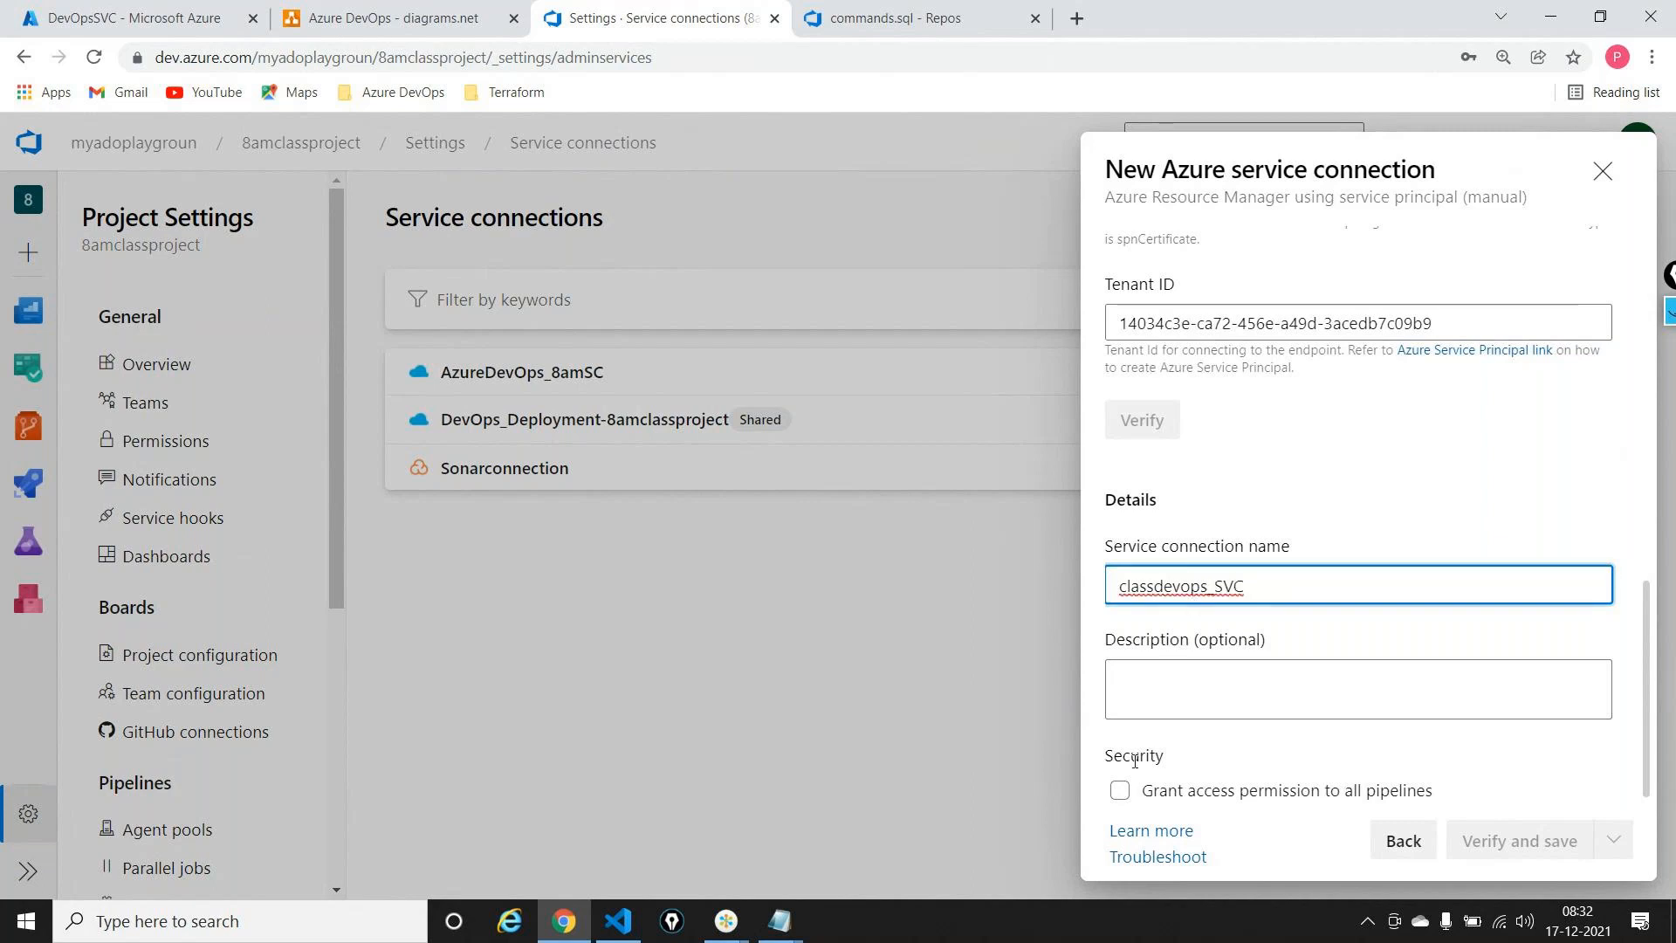
left_click(1118, 790)
scroll(1265, 541, "up", 4)
scroll(1301, 541, "up", 3)
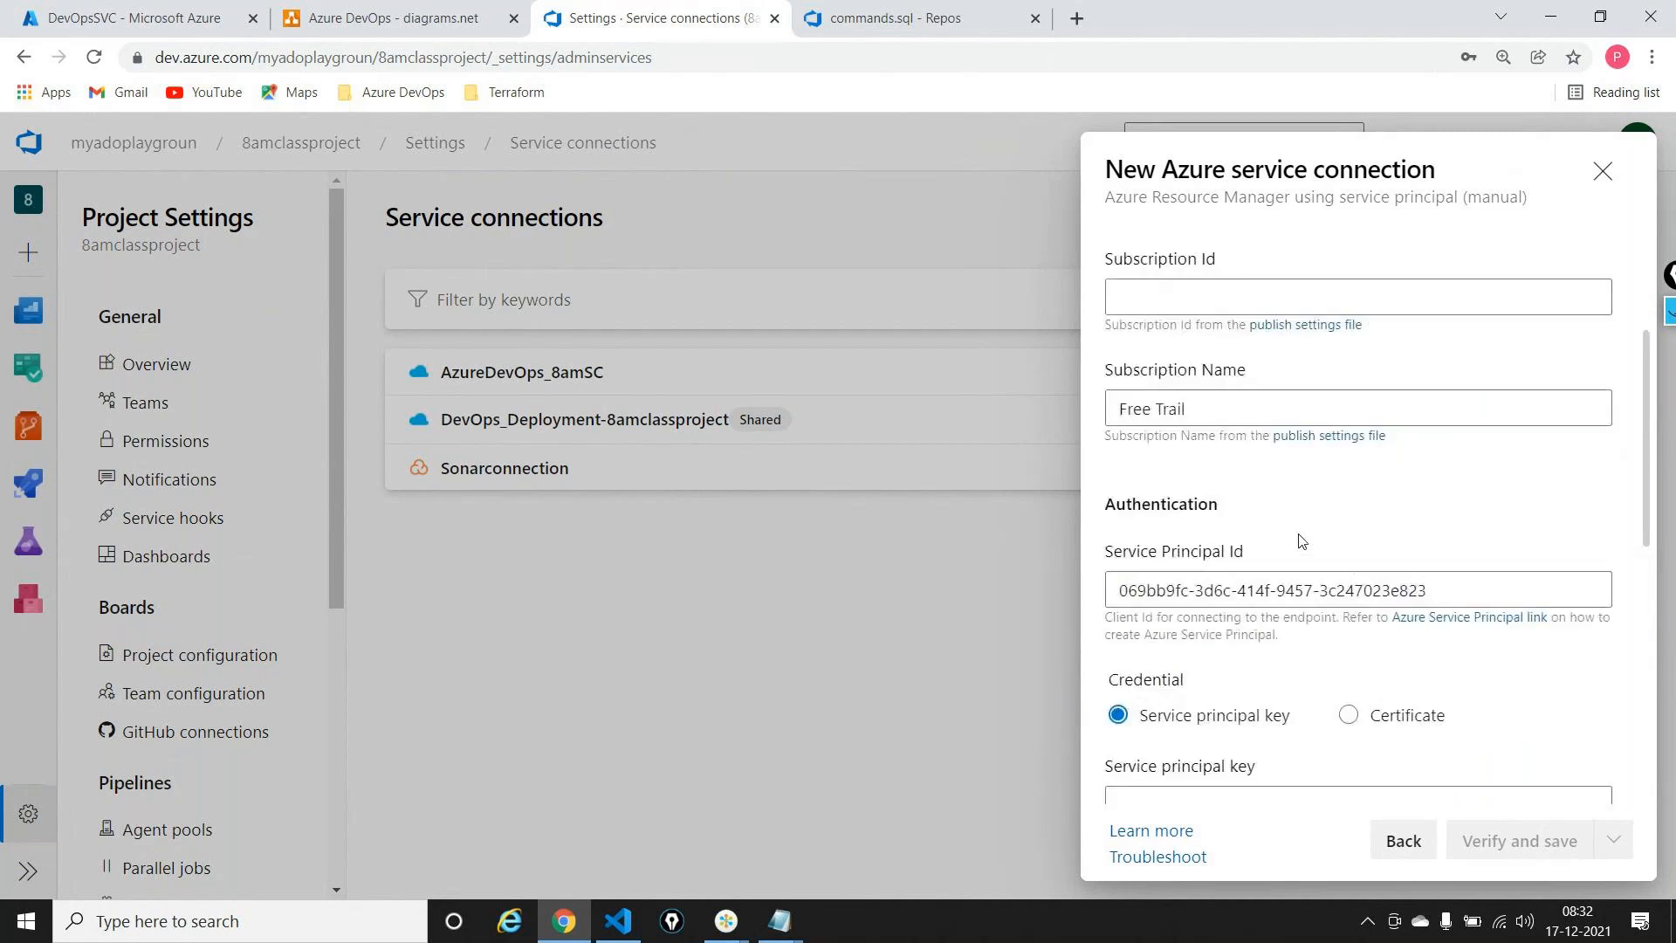
Step: Copy the Free Trial subscription ID into Subscription Id, then open the subscription's Access control (IAM)
left_click(1253, 309)
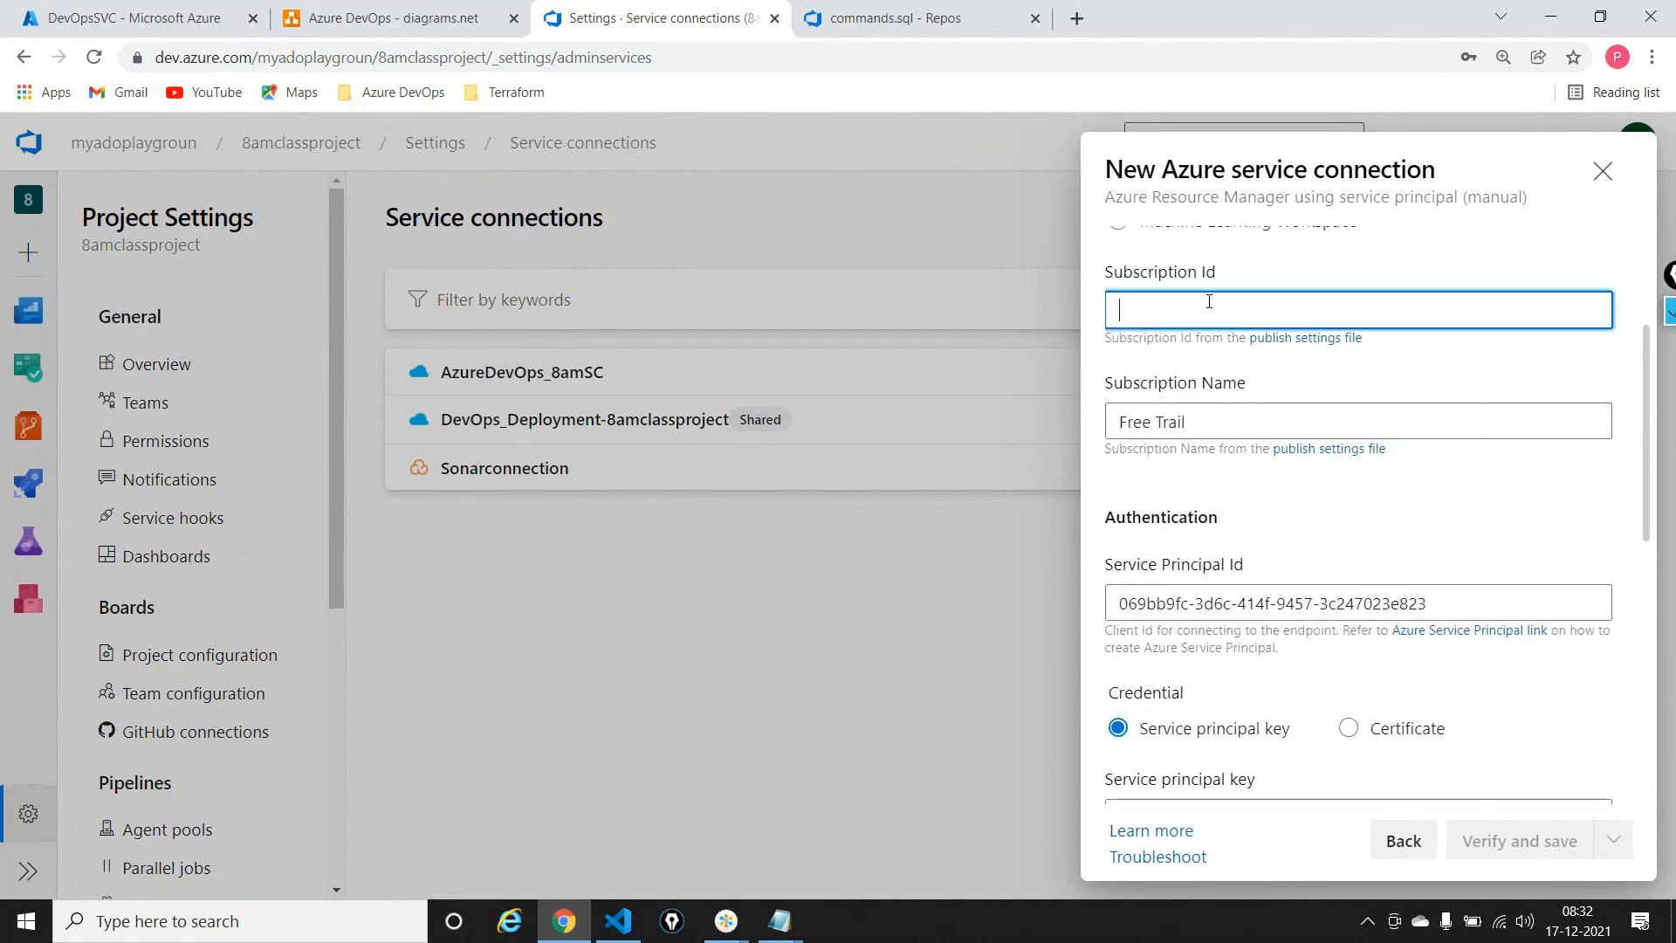
left_click(255, 7)
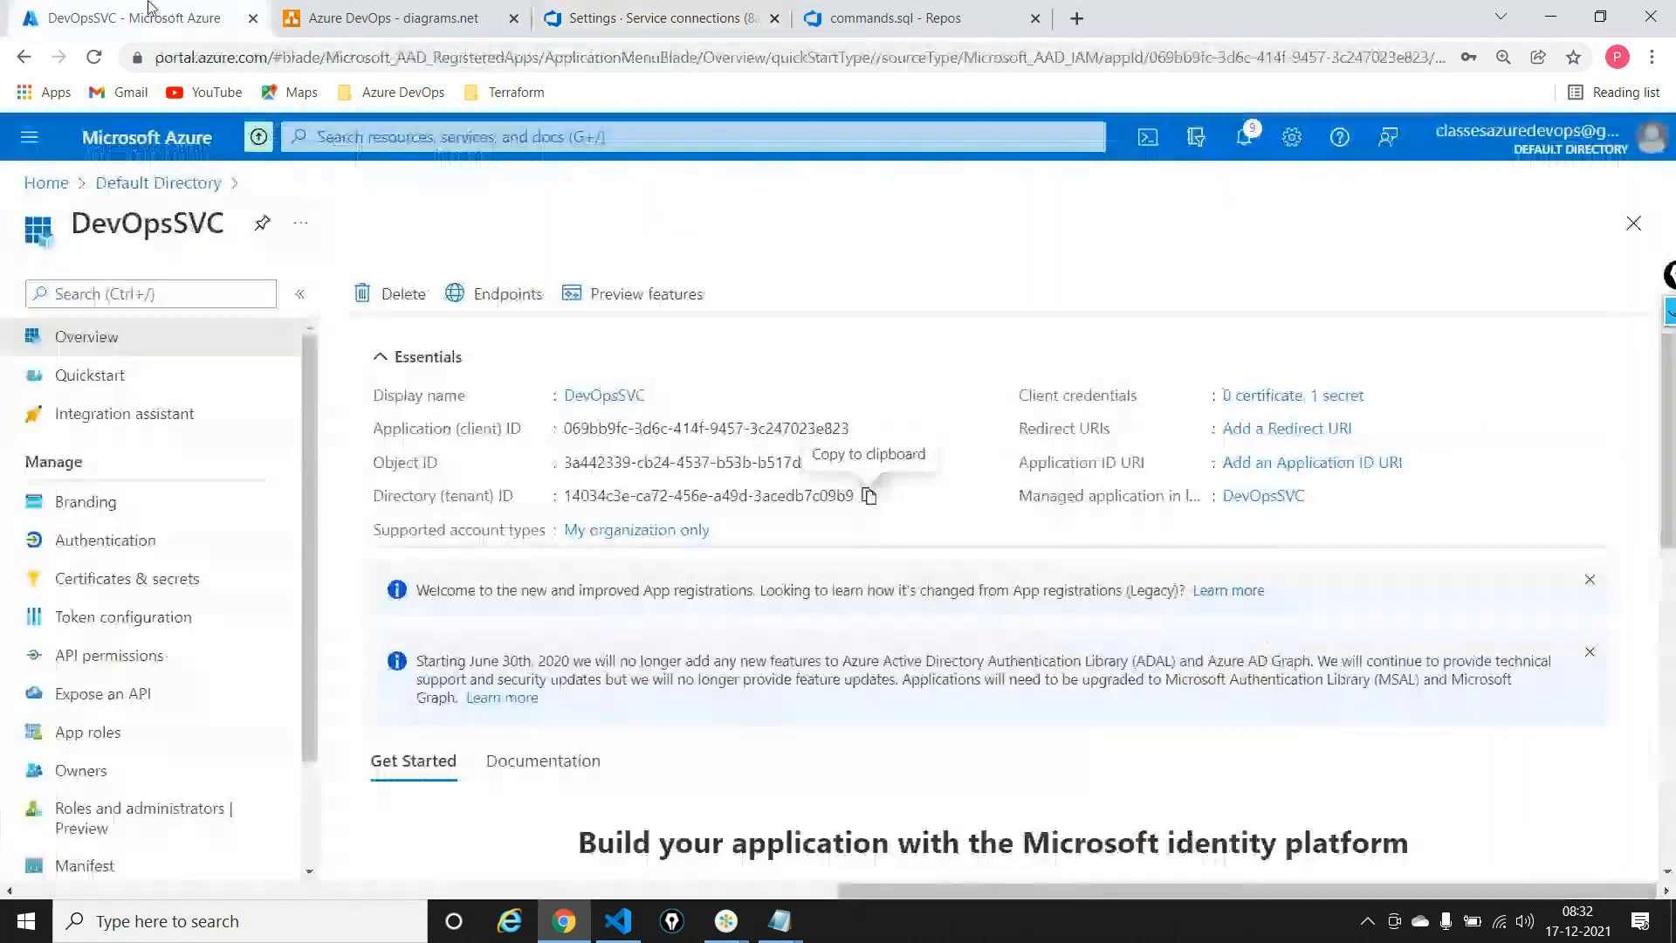
left_click(44, 184)
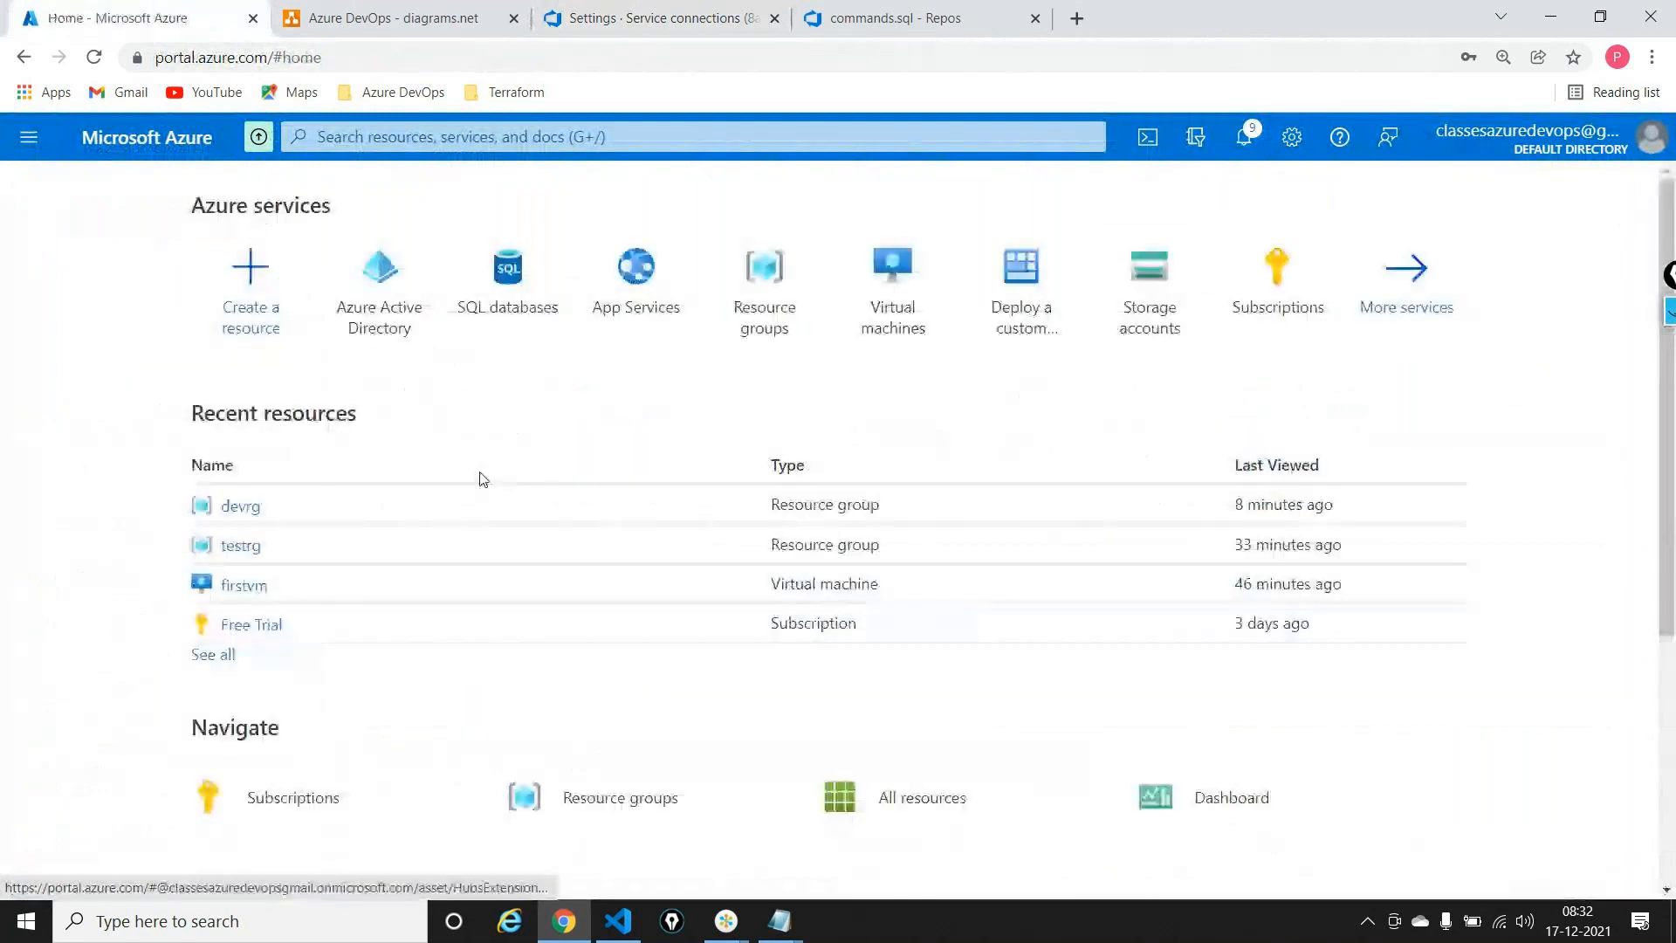
left_click(1280, 278)
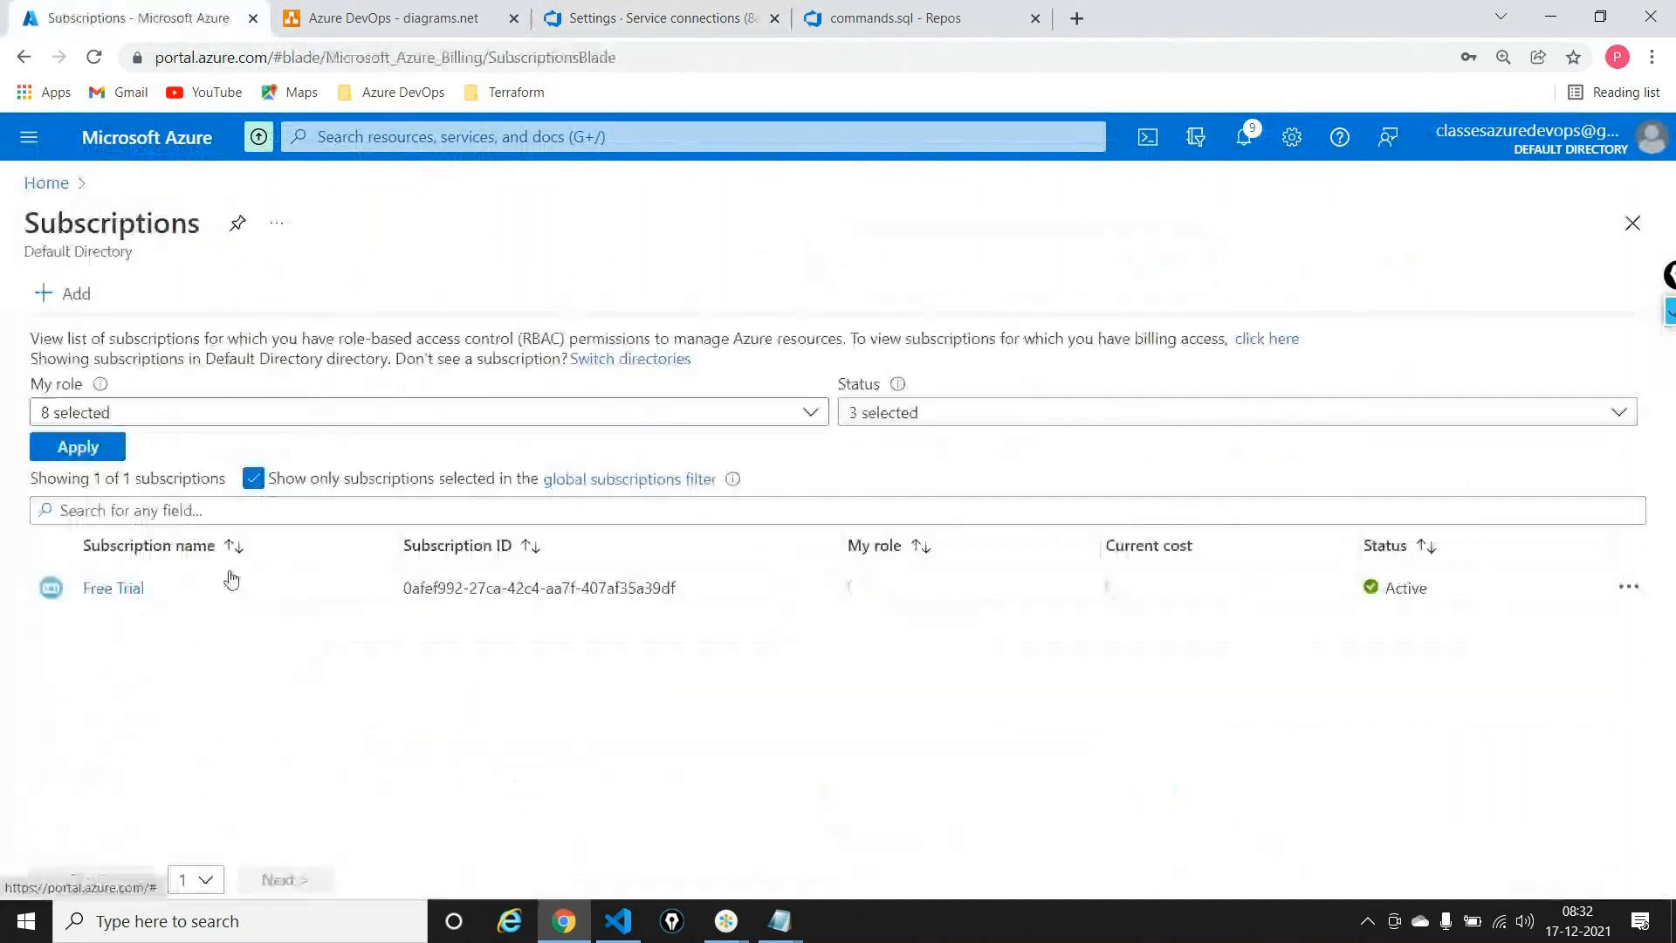
left_click(111, 587)
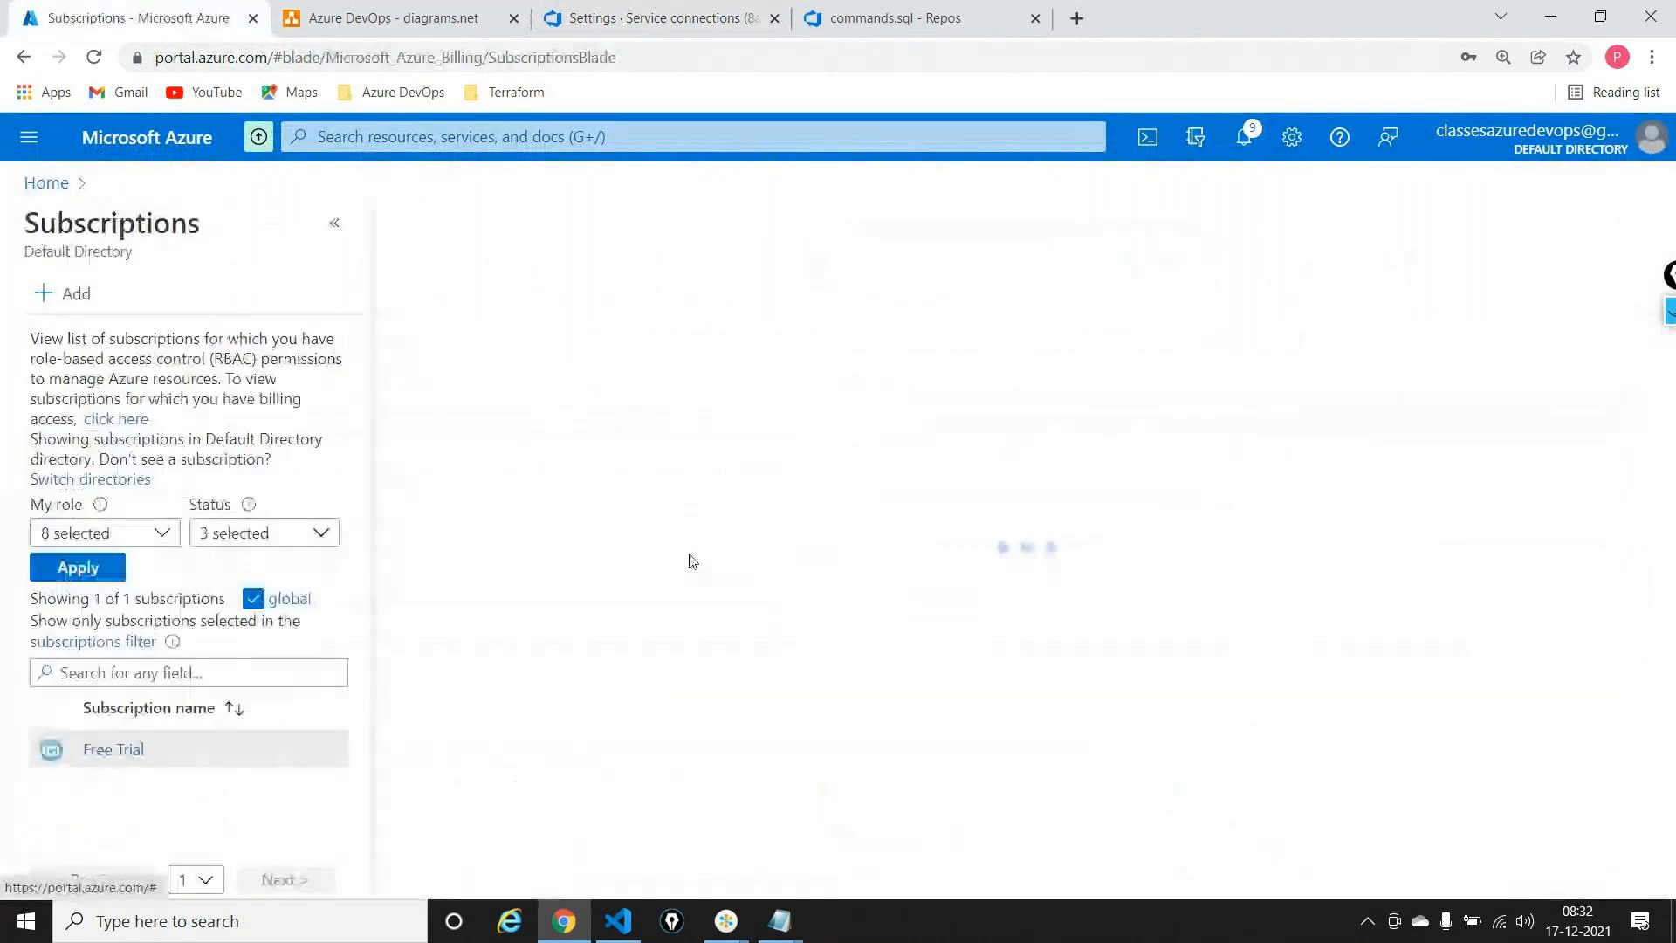
left_click(331, 228)
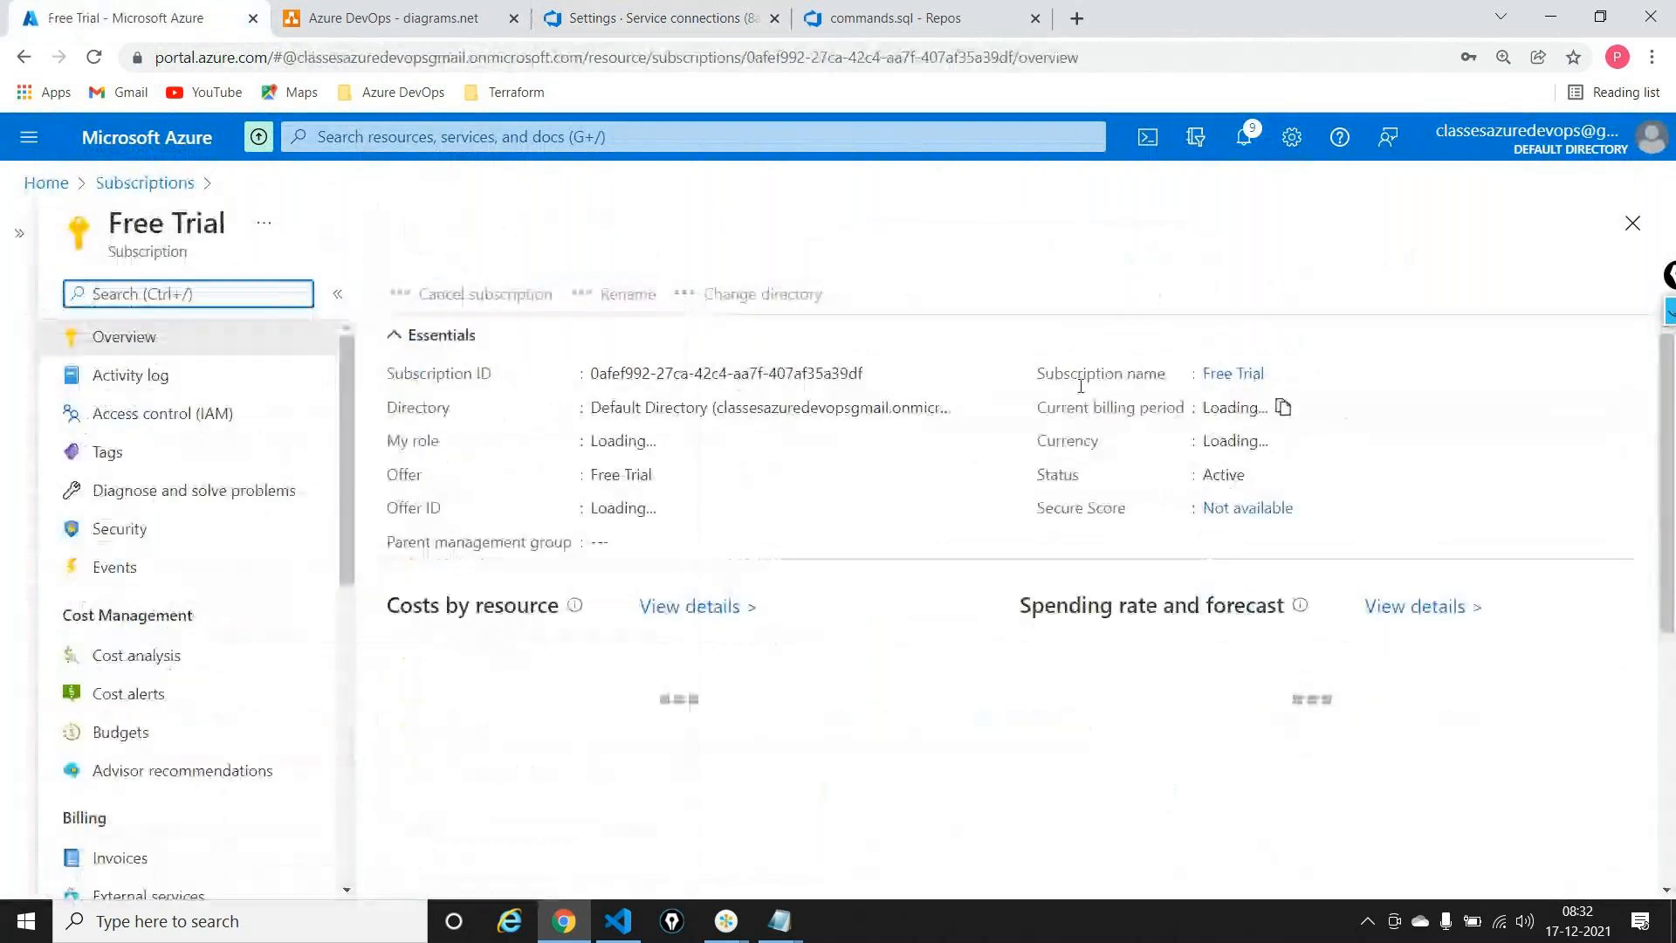
left_click(877, 374)
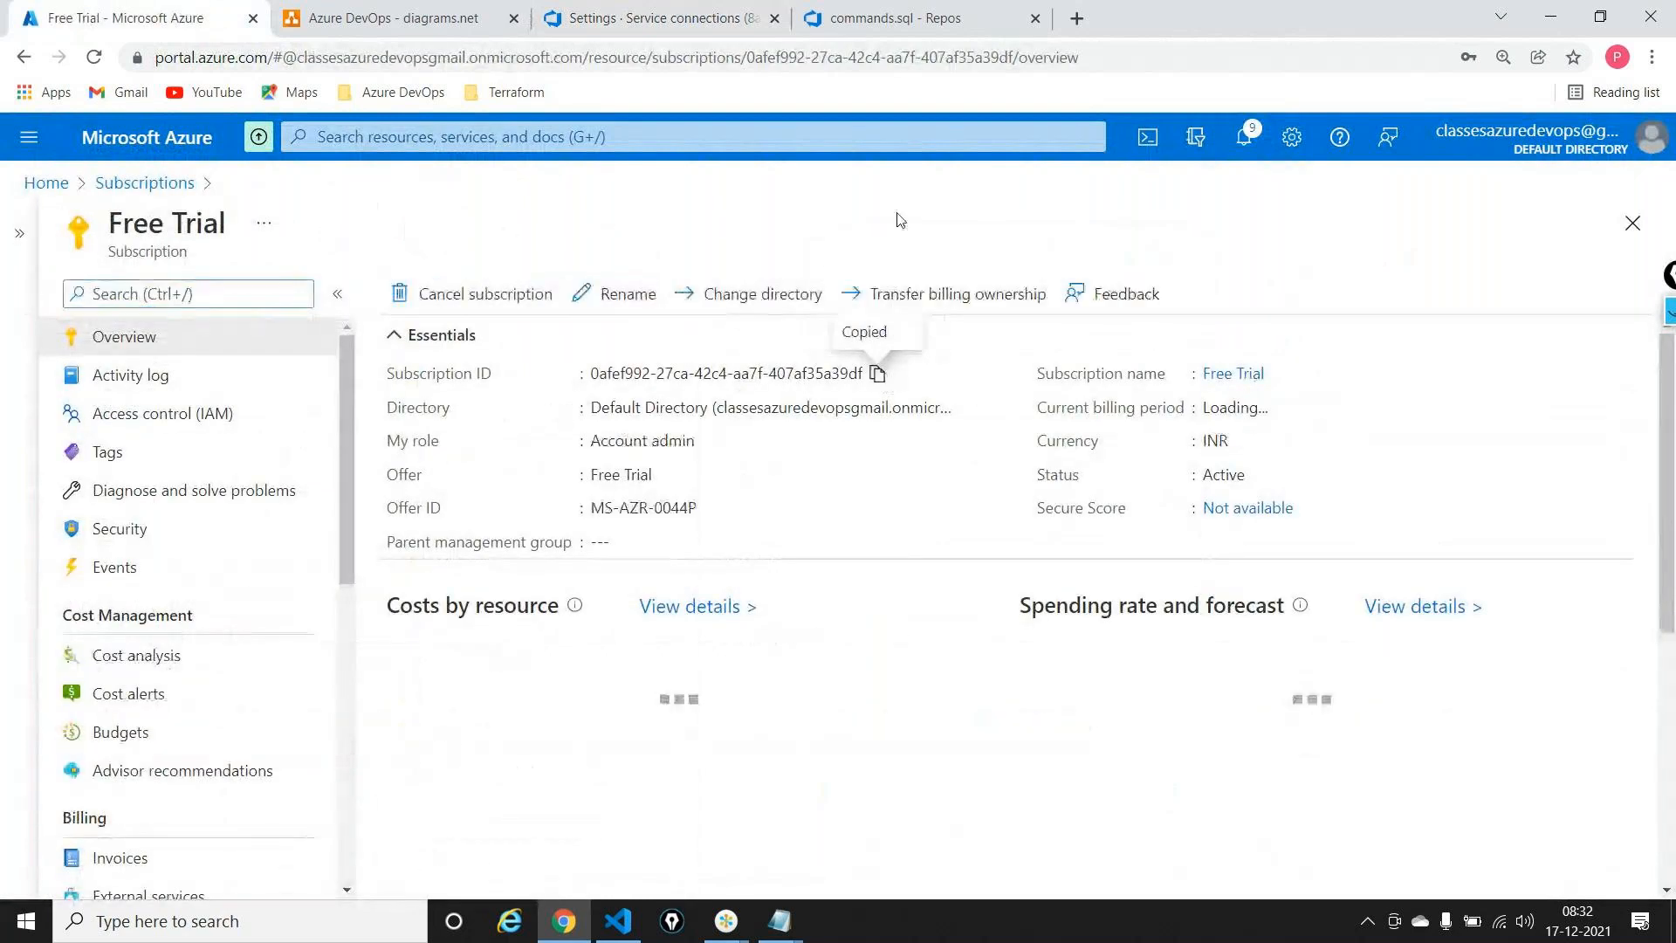
left_click(695, 7)
key("ctrl+v")
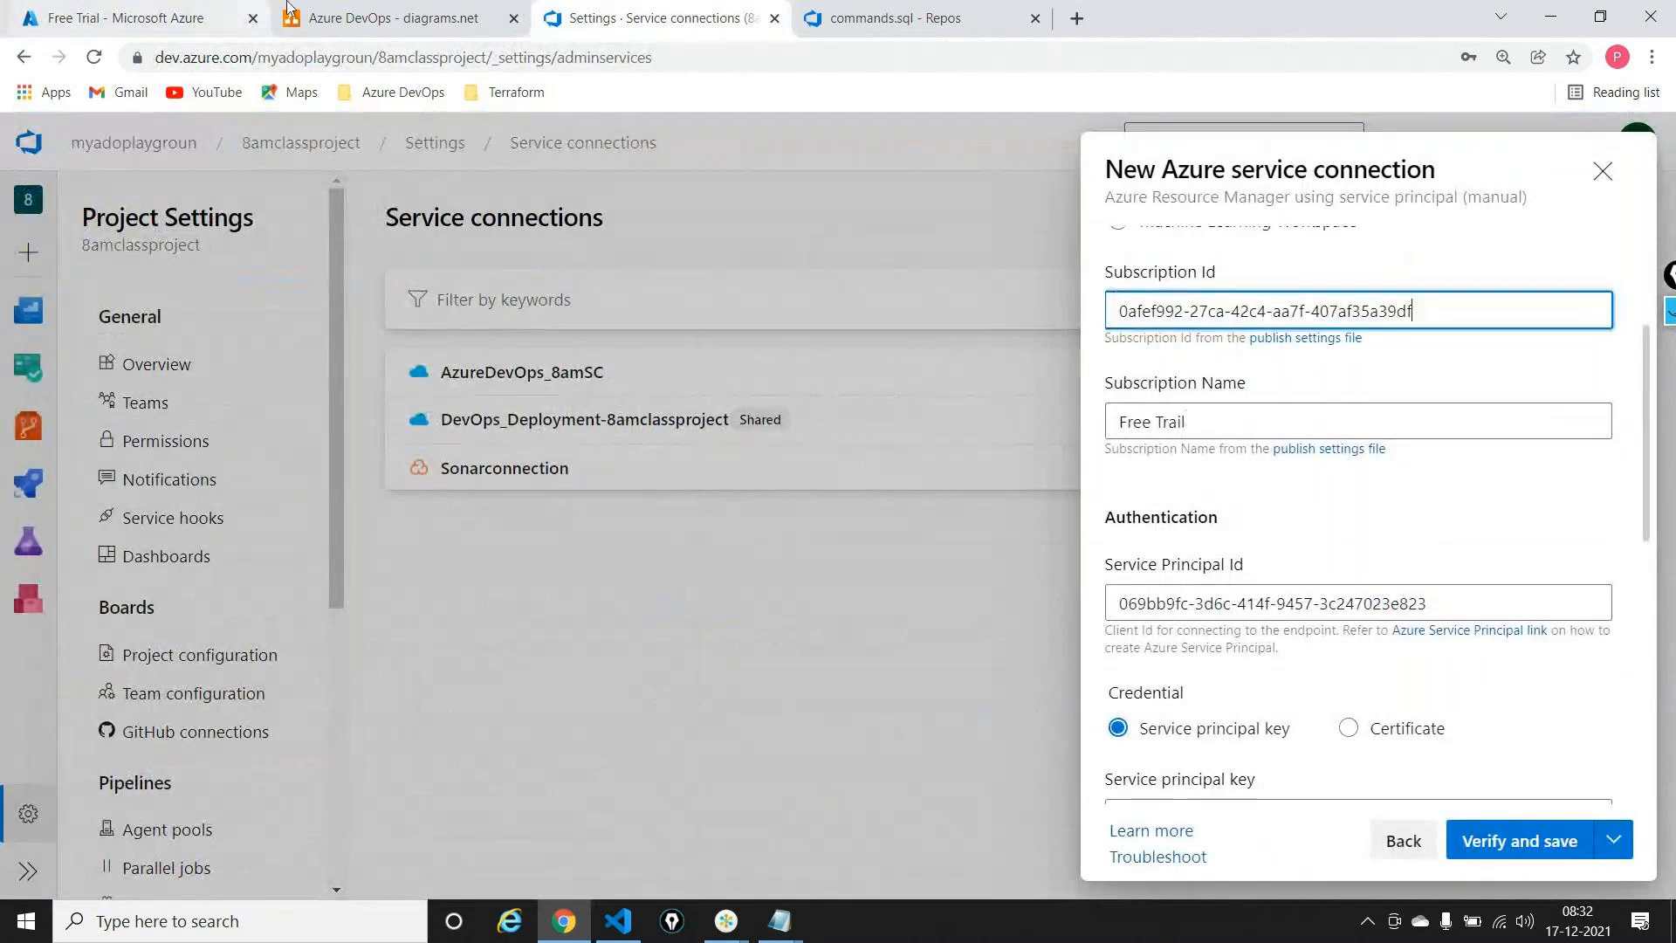
left_click(188, 10)
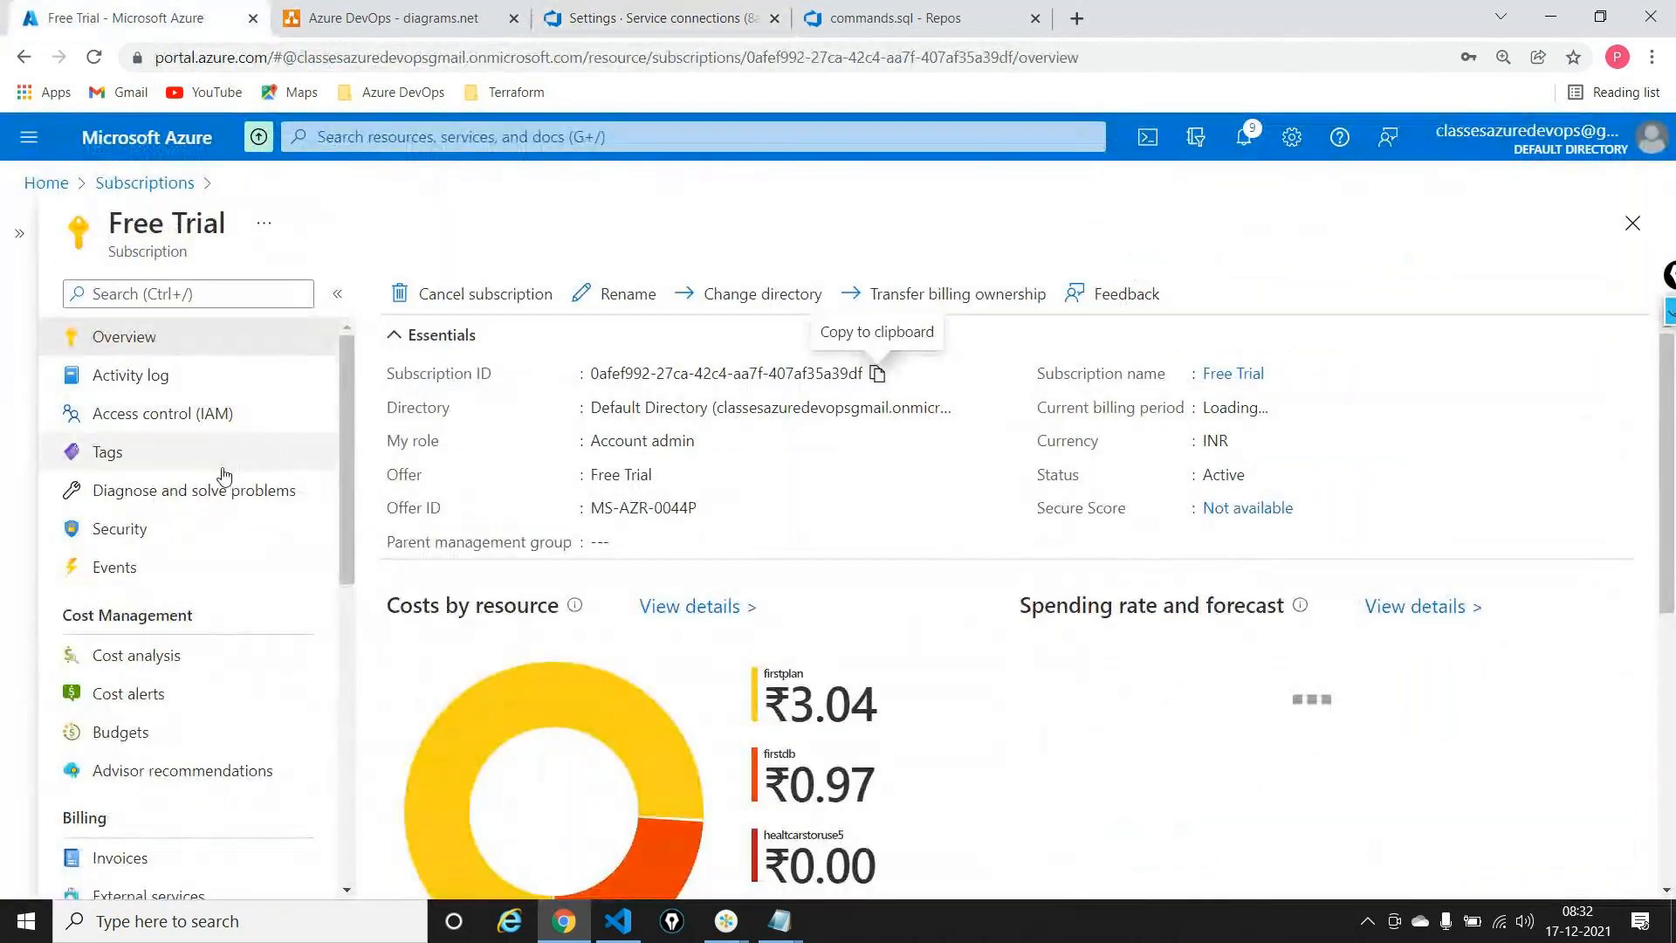
left_click(197, 415)
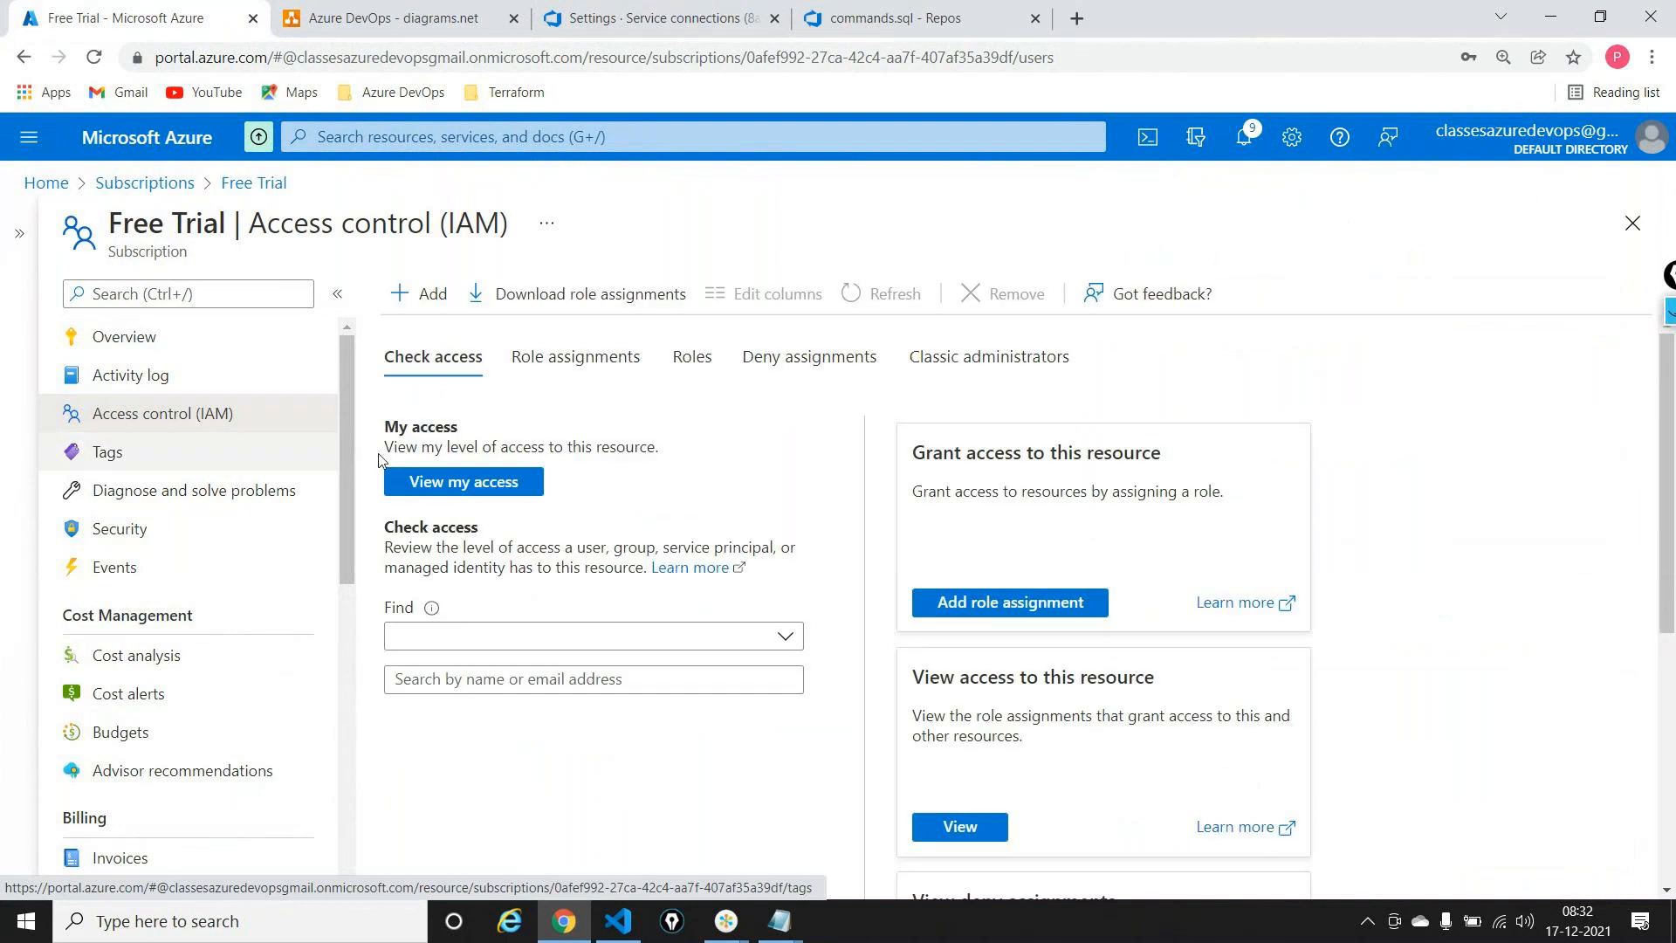
Step: Add a role assignment making the DevOpsSVC app Owner of the Free Trial subscription
left_click(432, 296)
left_click(441, 340)
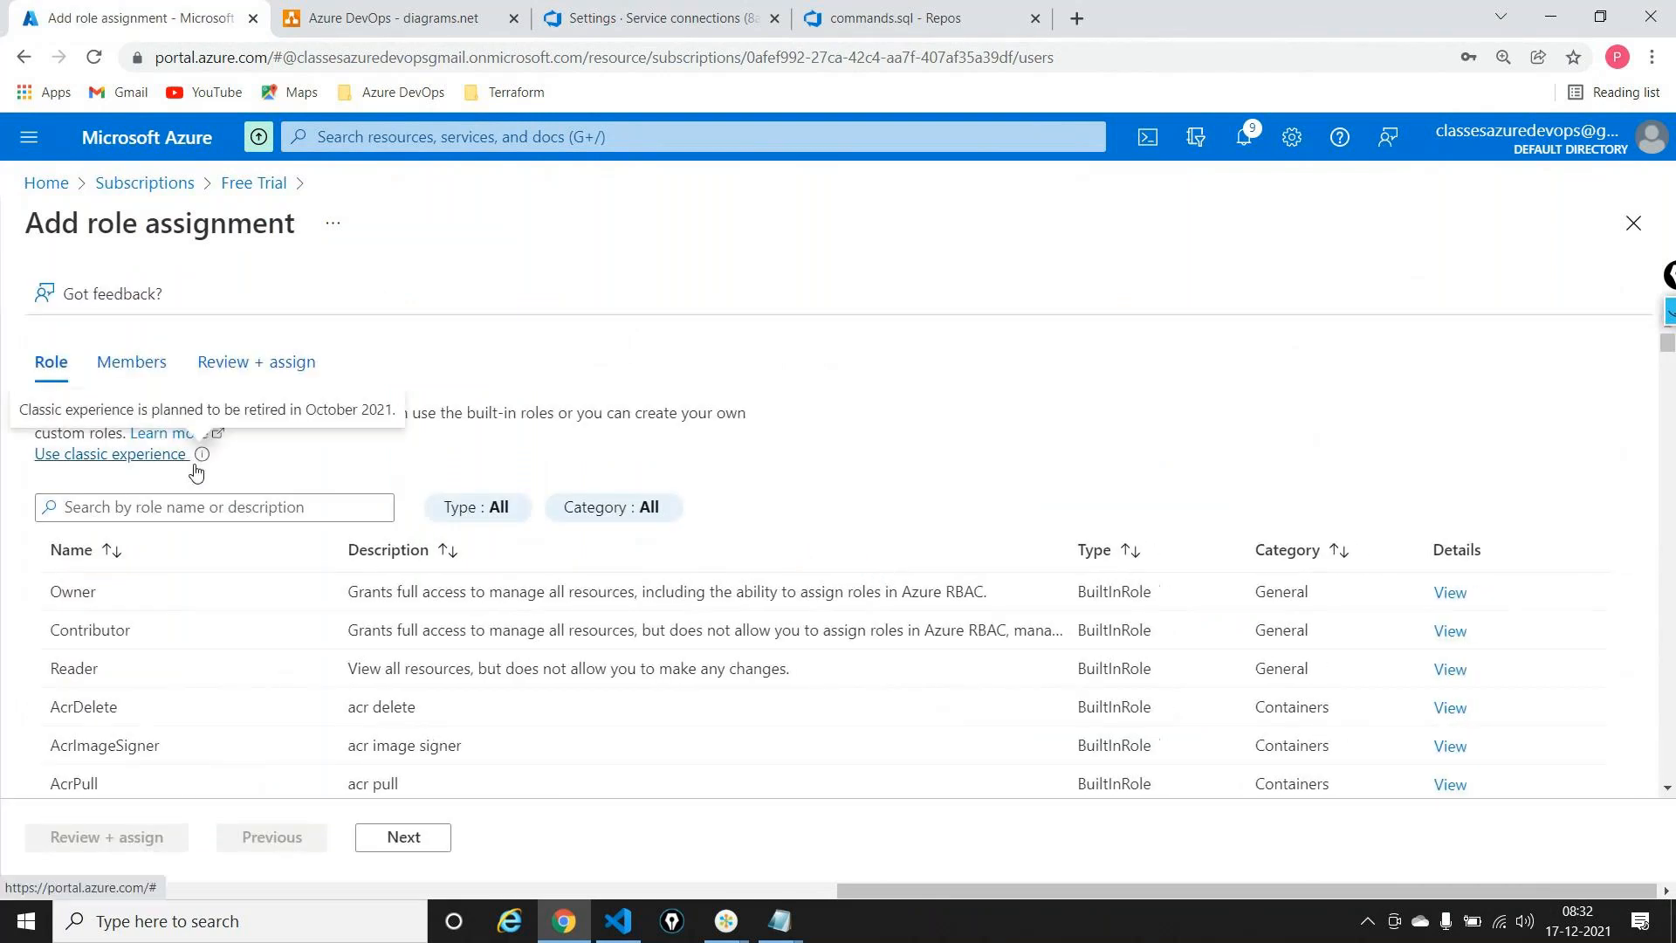
left_click(109, 592)
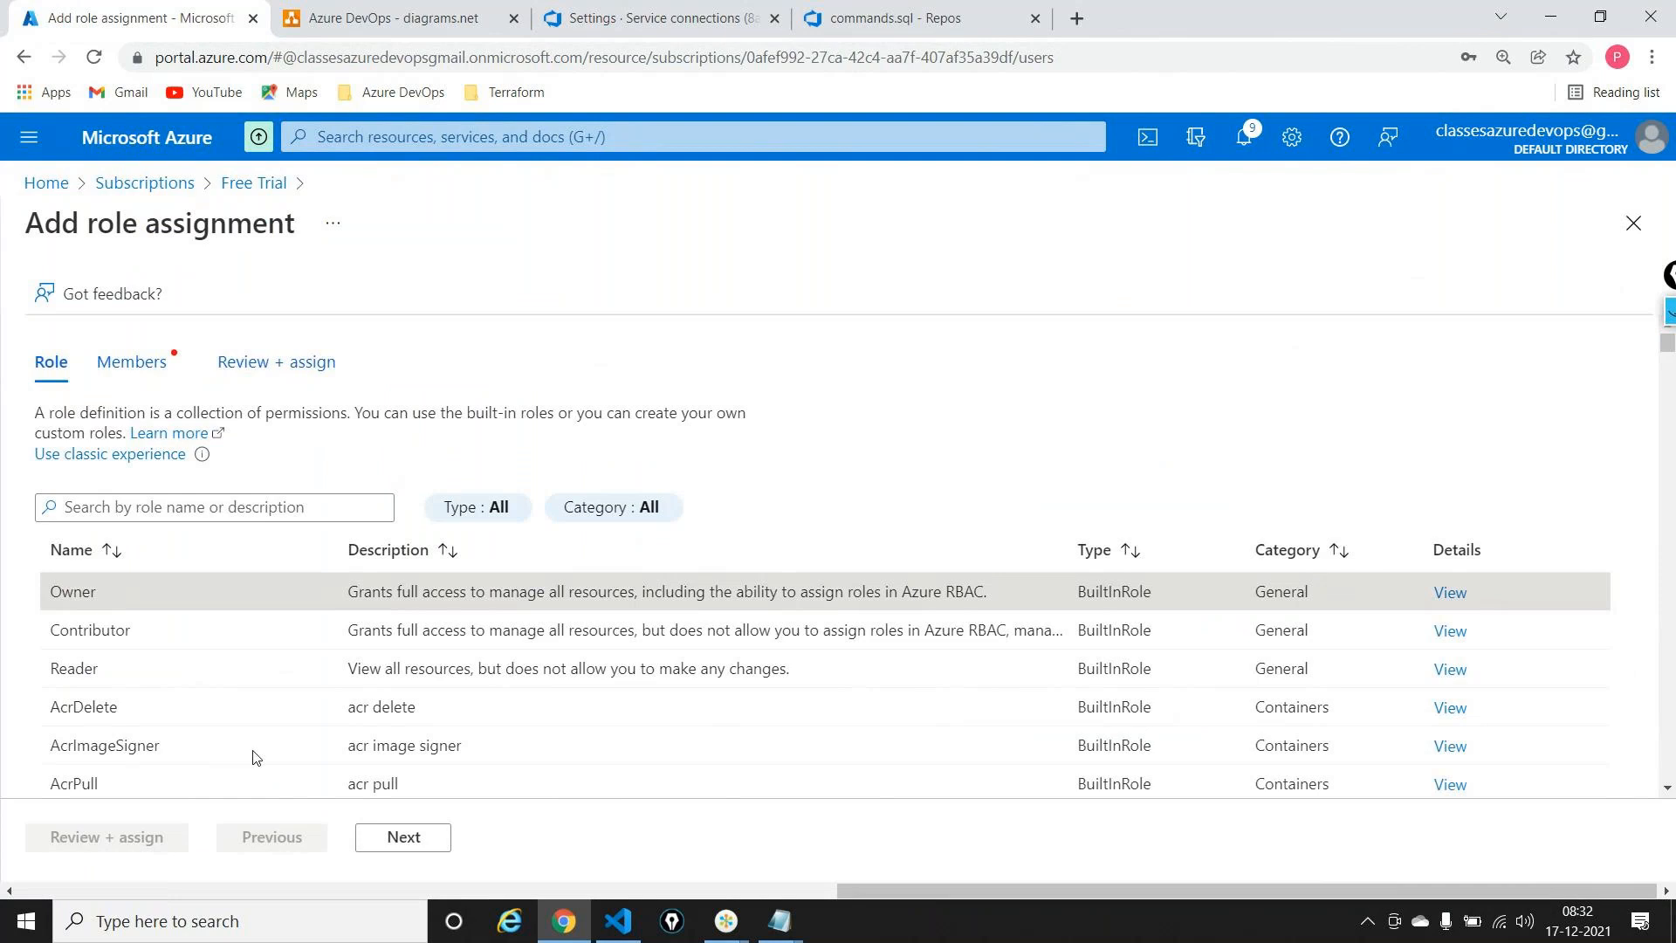
left_click(395, 838)
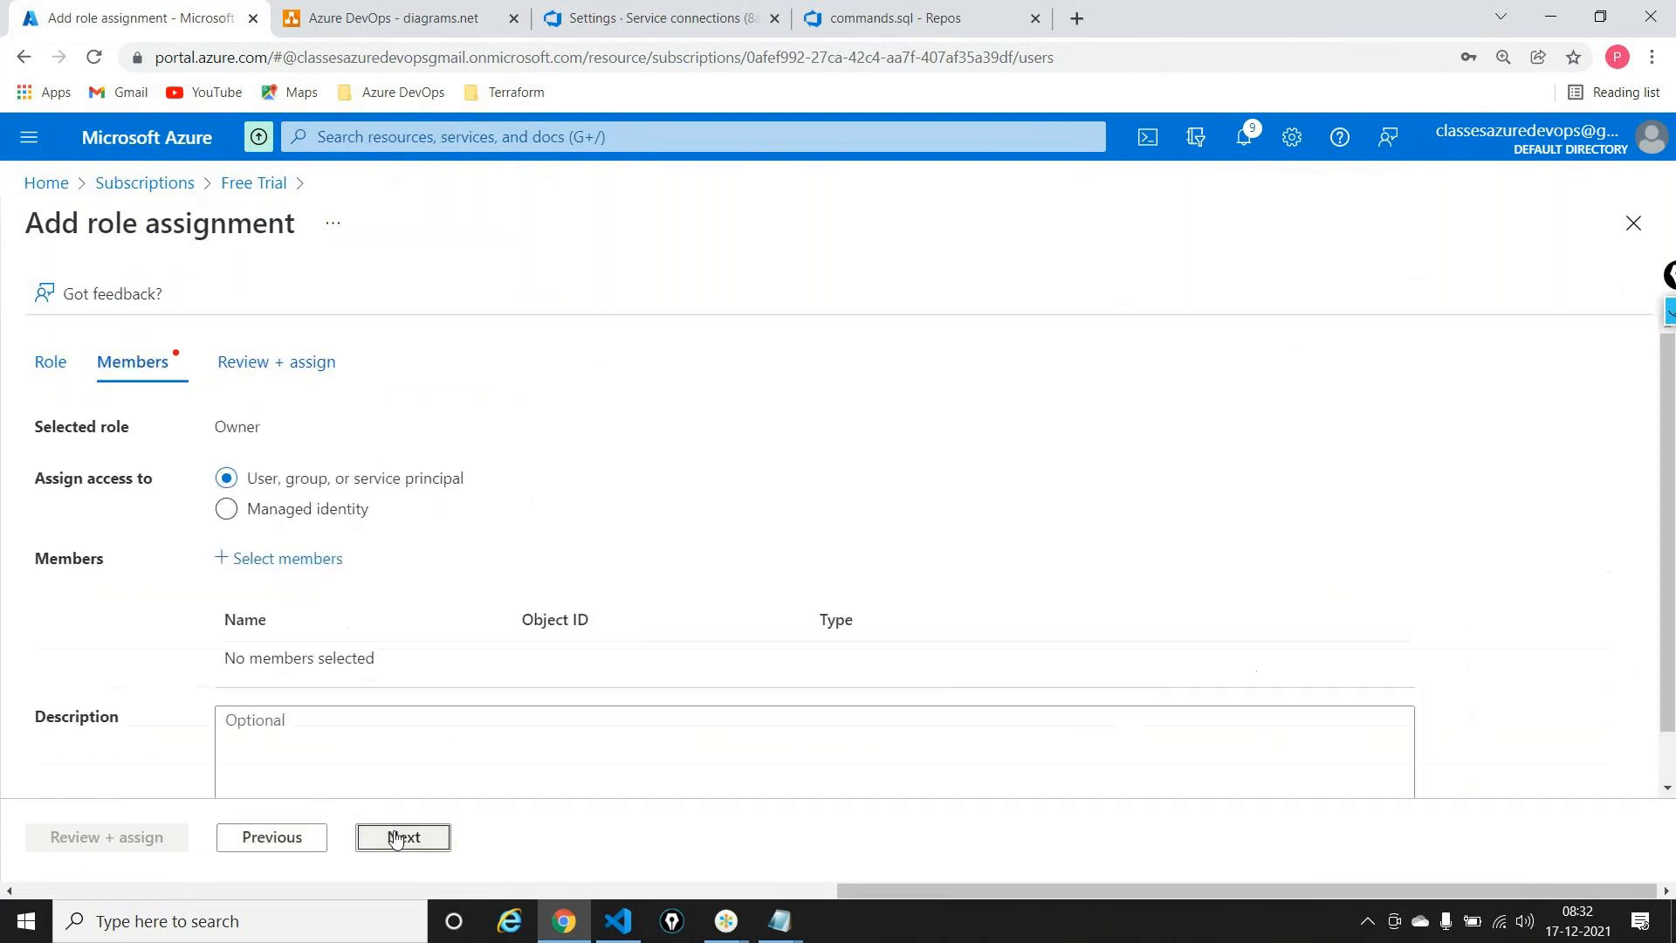
left_click(289, 563)
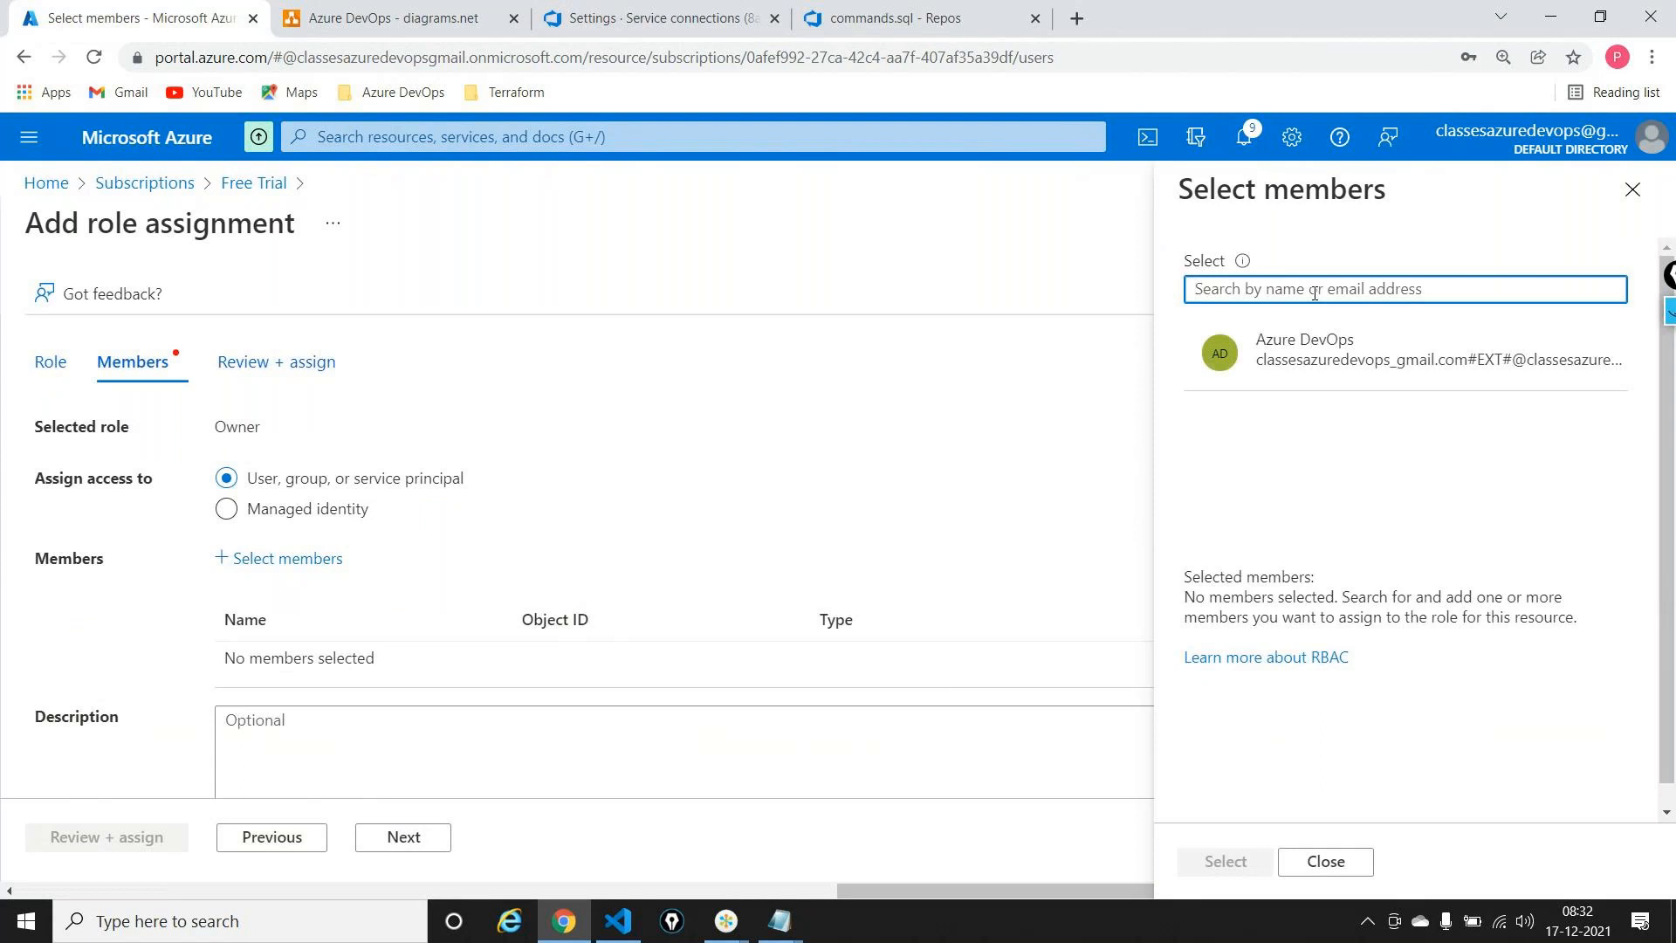
type("DevOps")
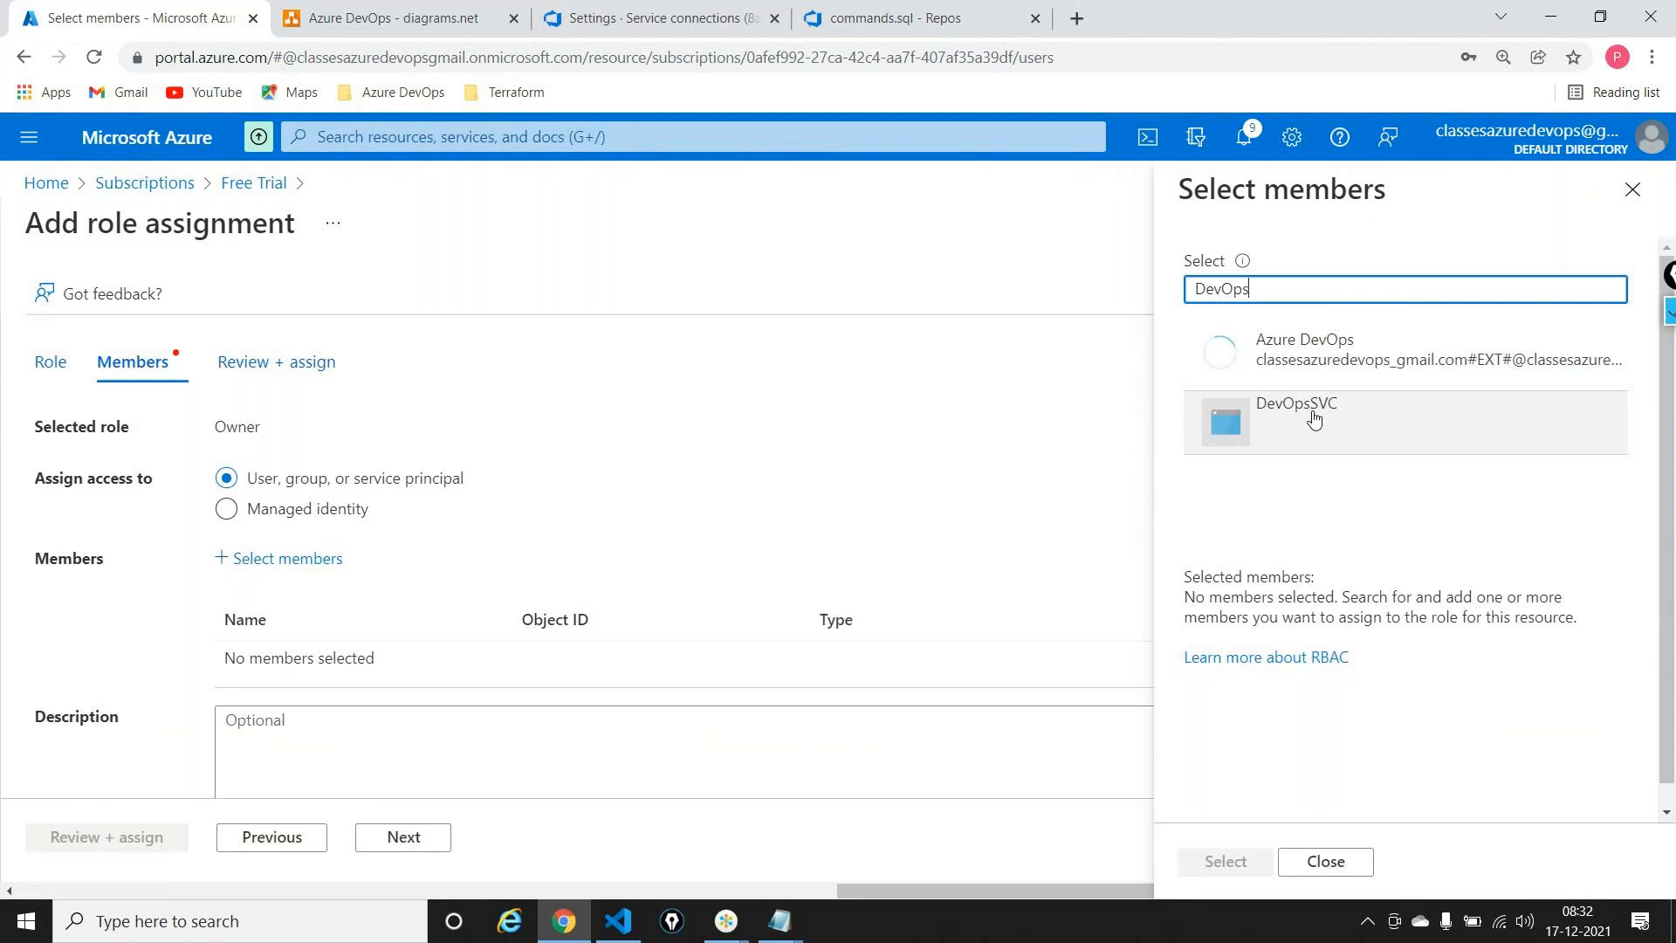
left_click(1311, 438)
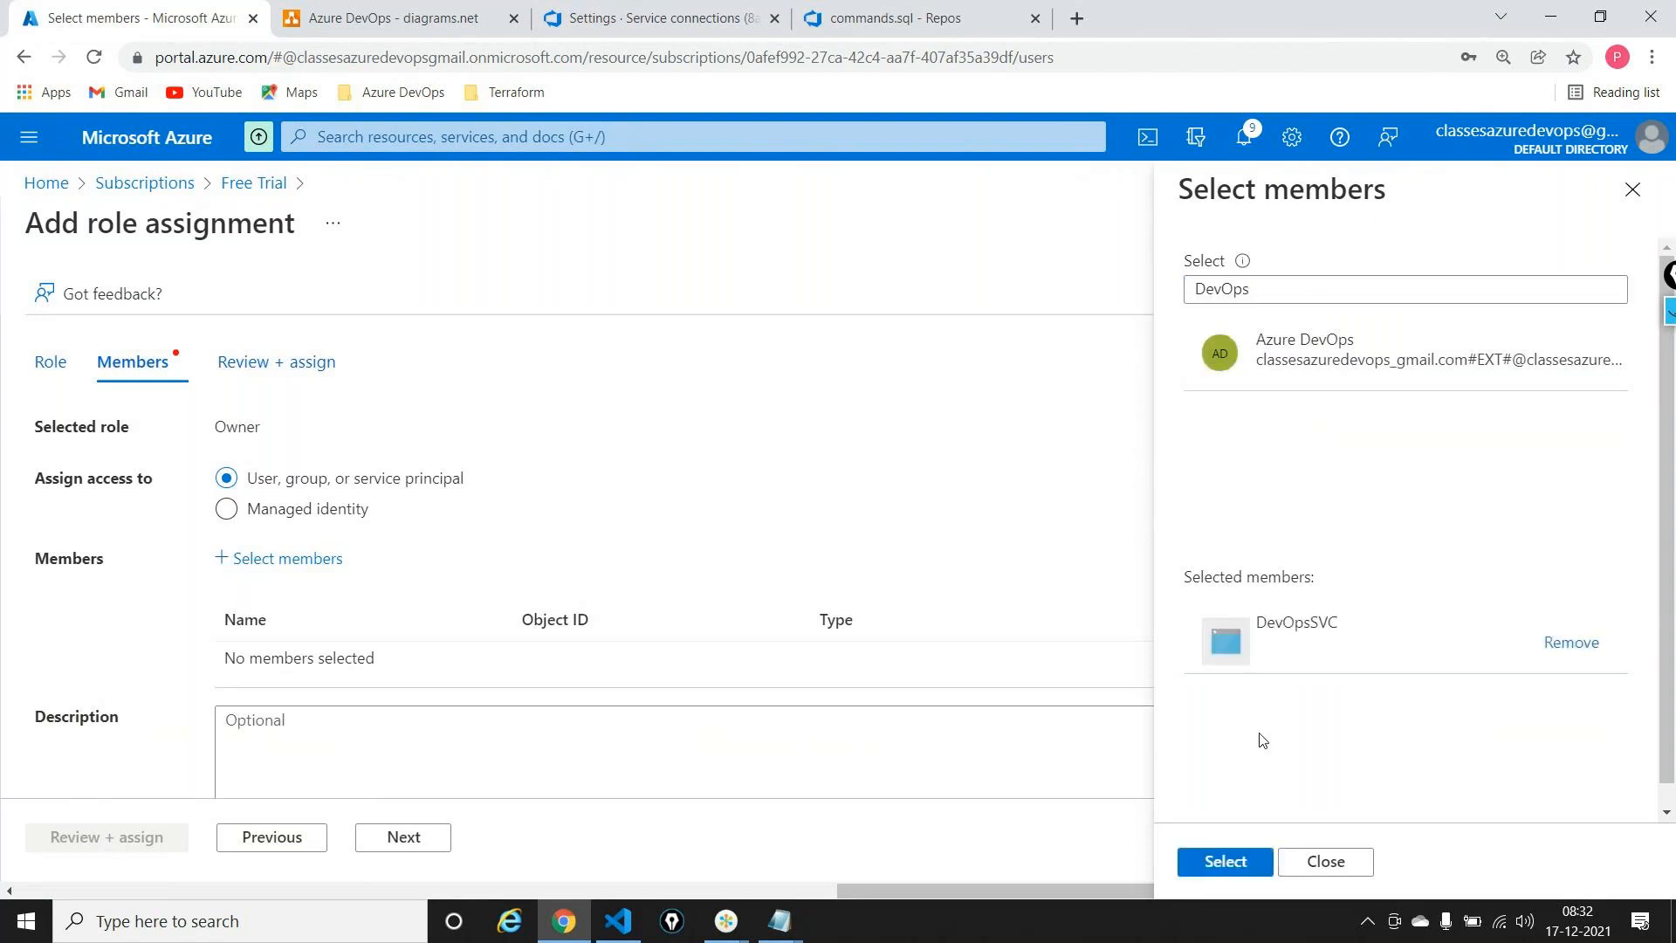
left_click(1220, 864)
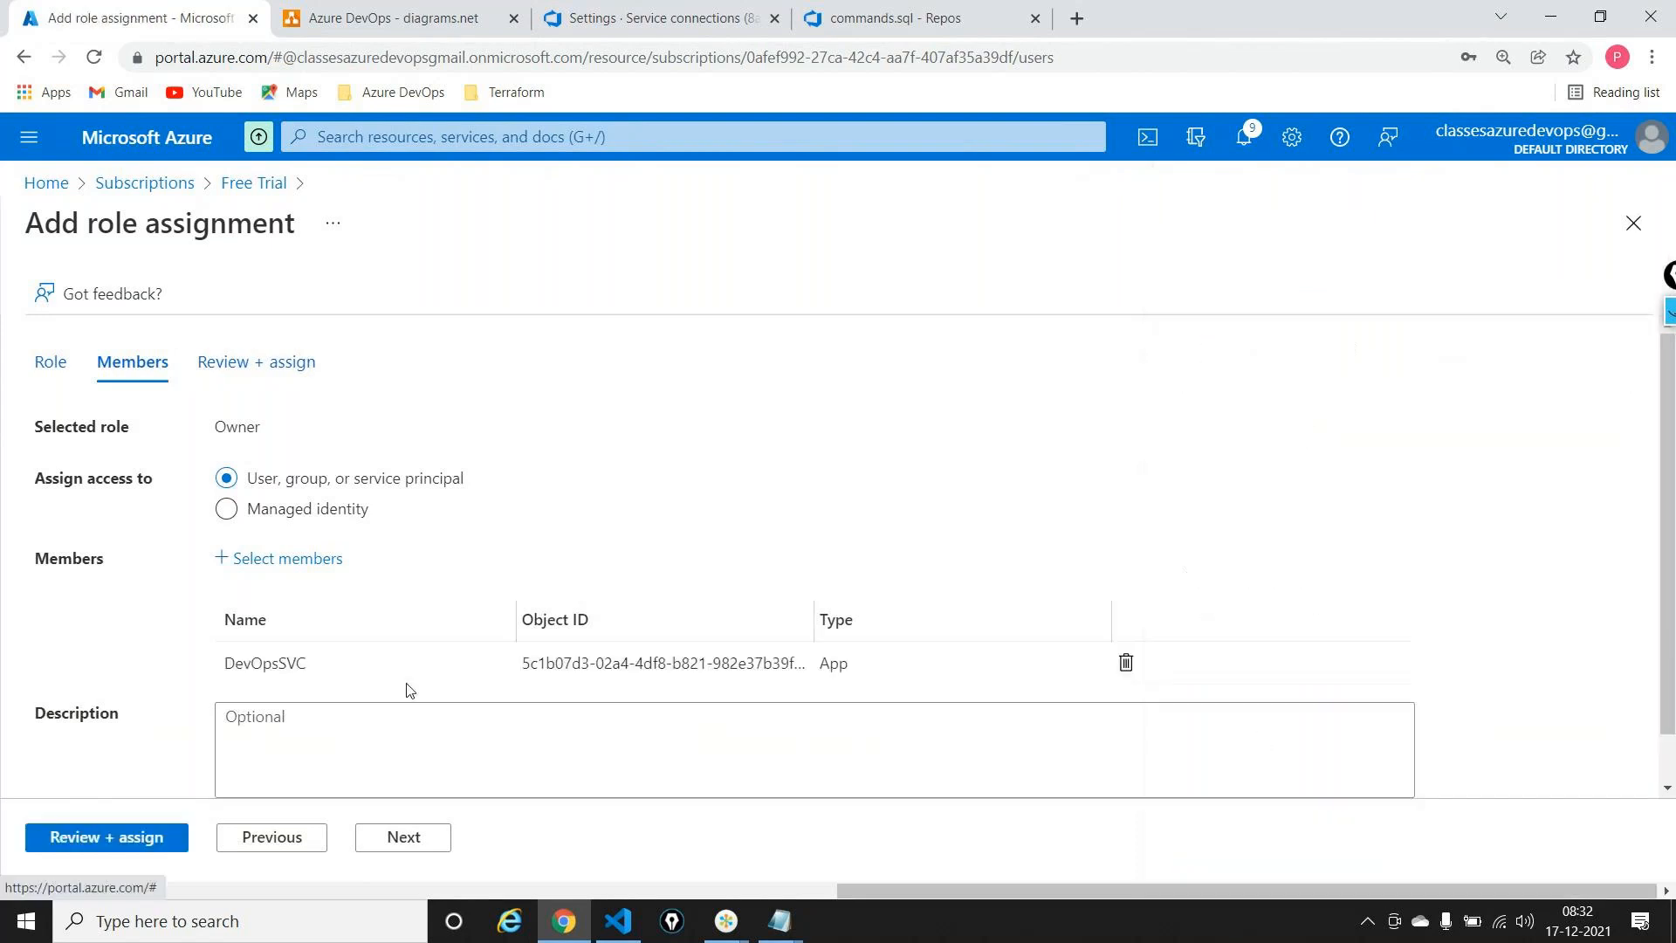
left_click(85, 845)
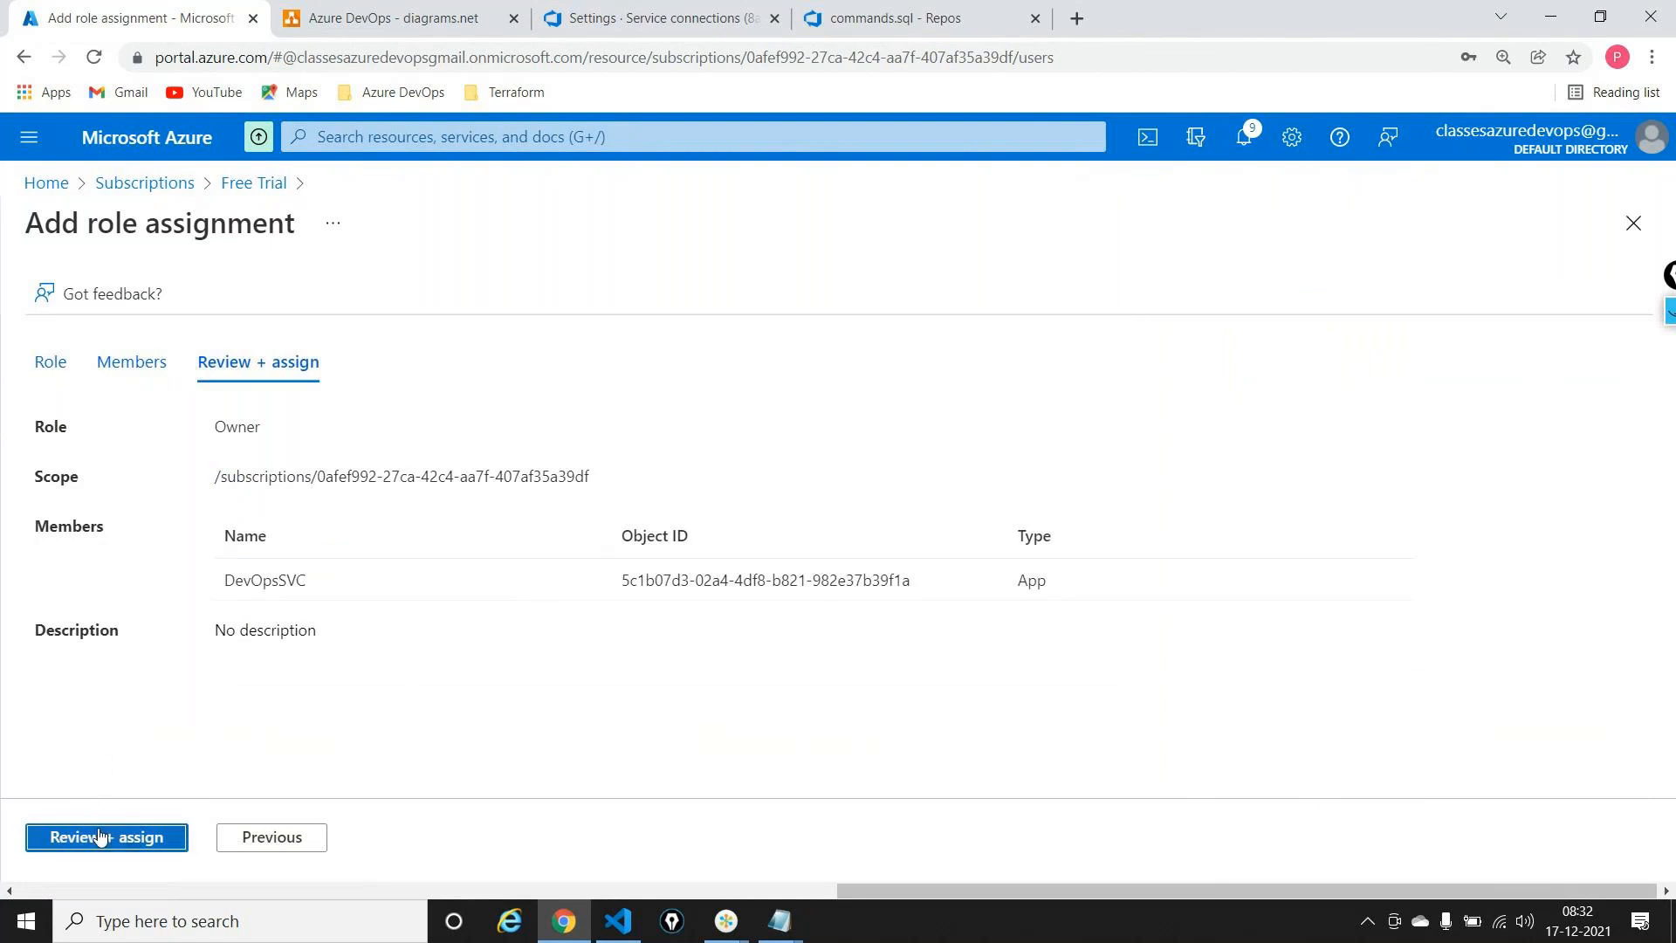
left_click(97, 829)
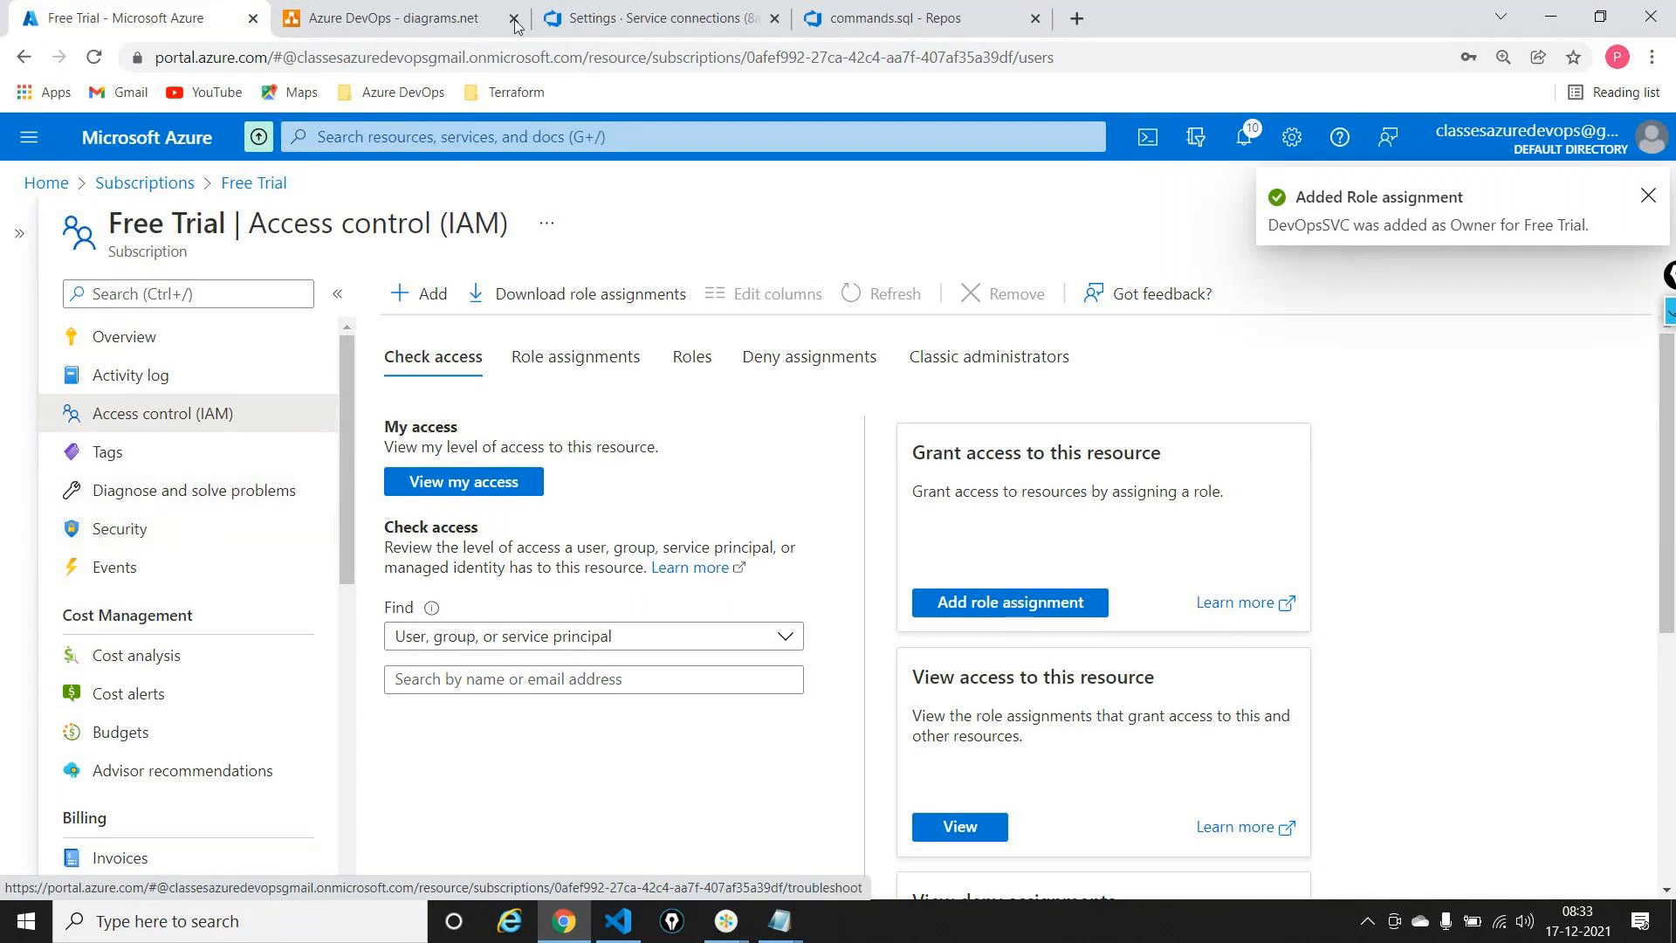
Step: Verify and save the new Azure service connection classdevops_SVC
left_click(662, 17)
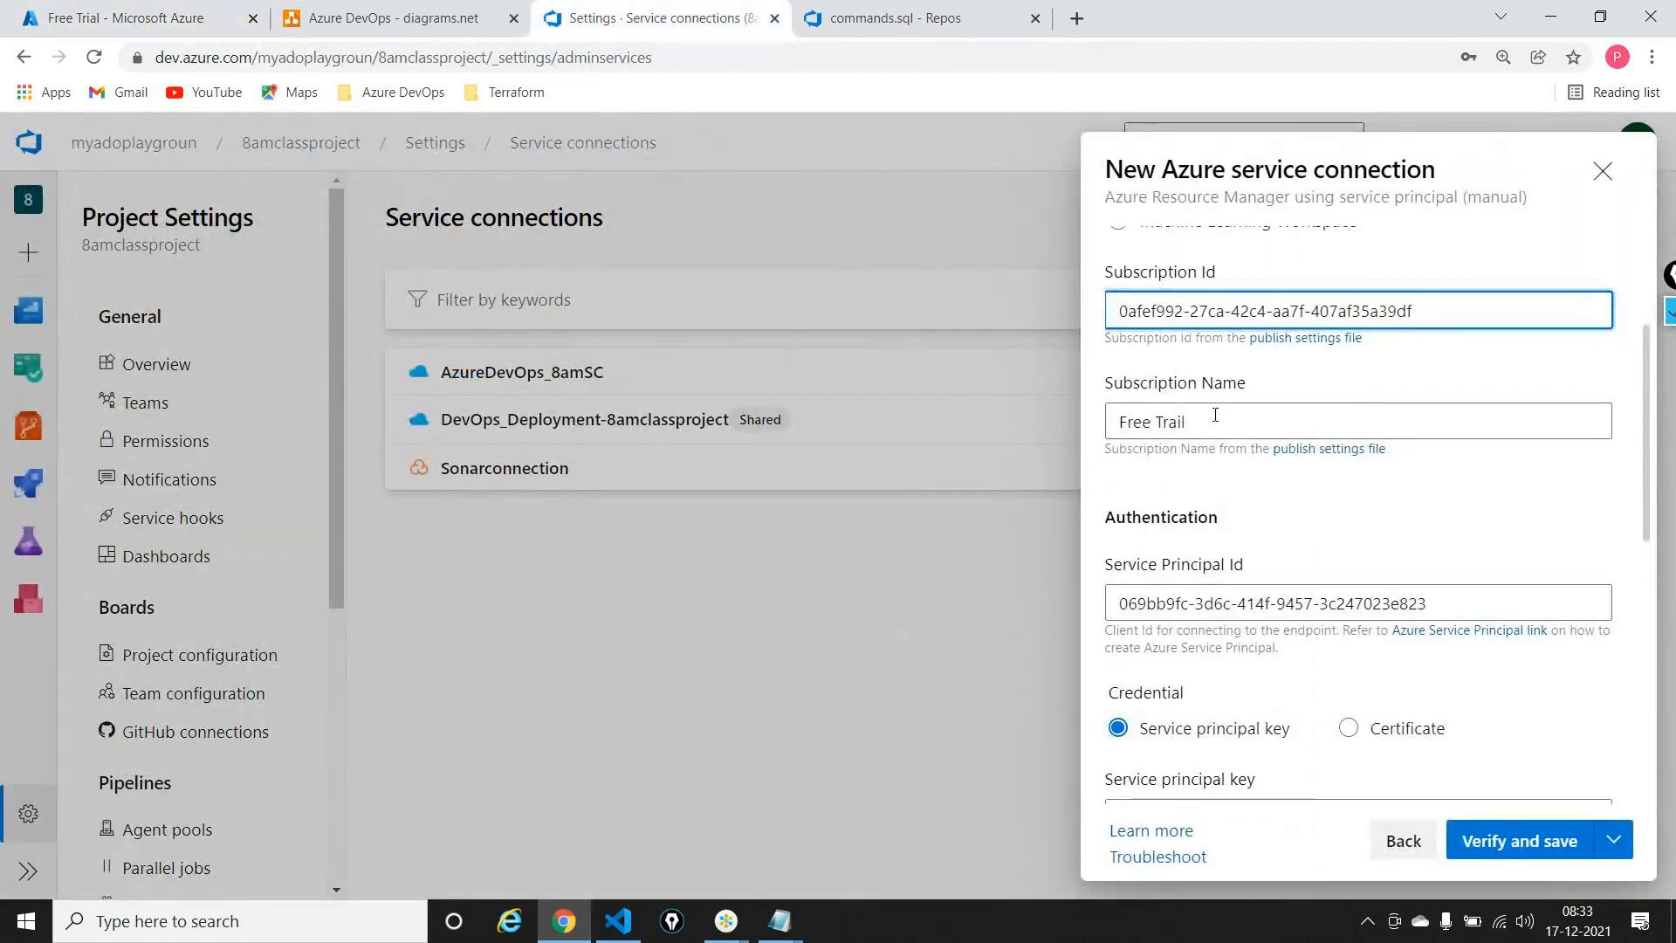
scroll(1322, 515, "up", 3)
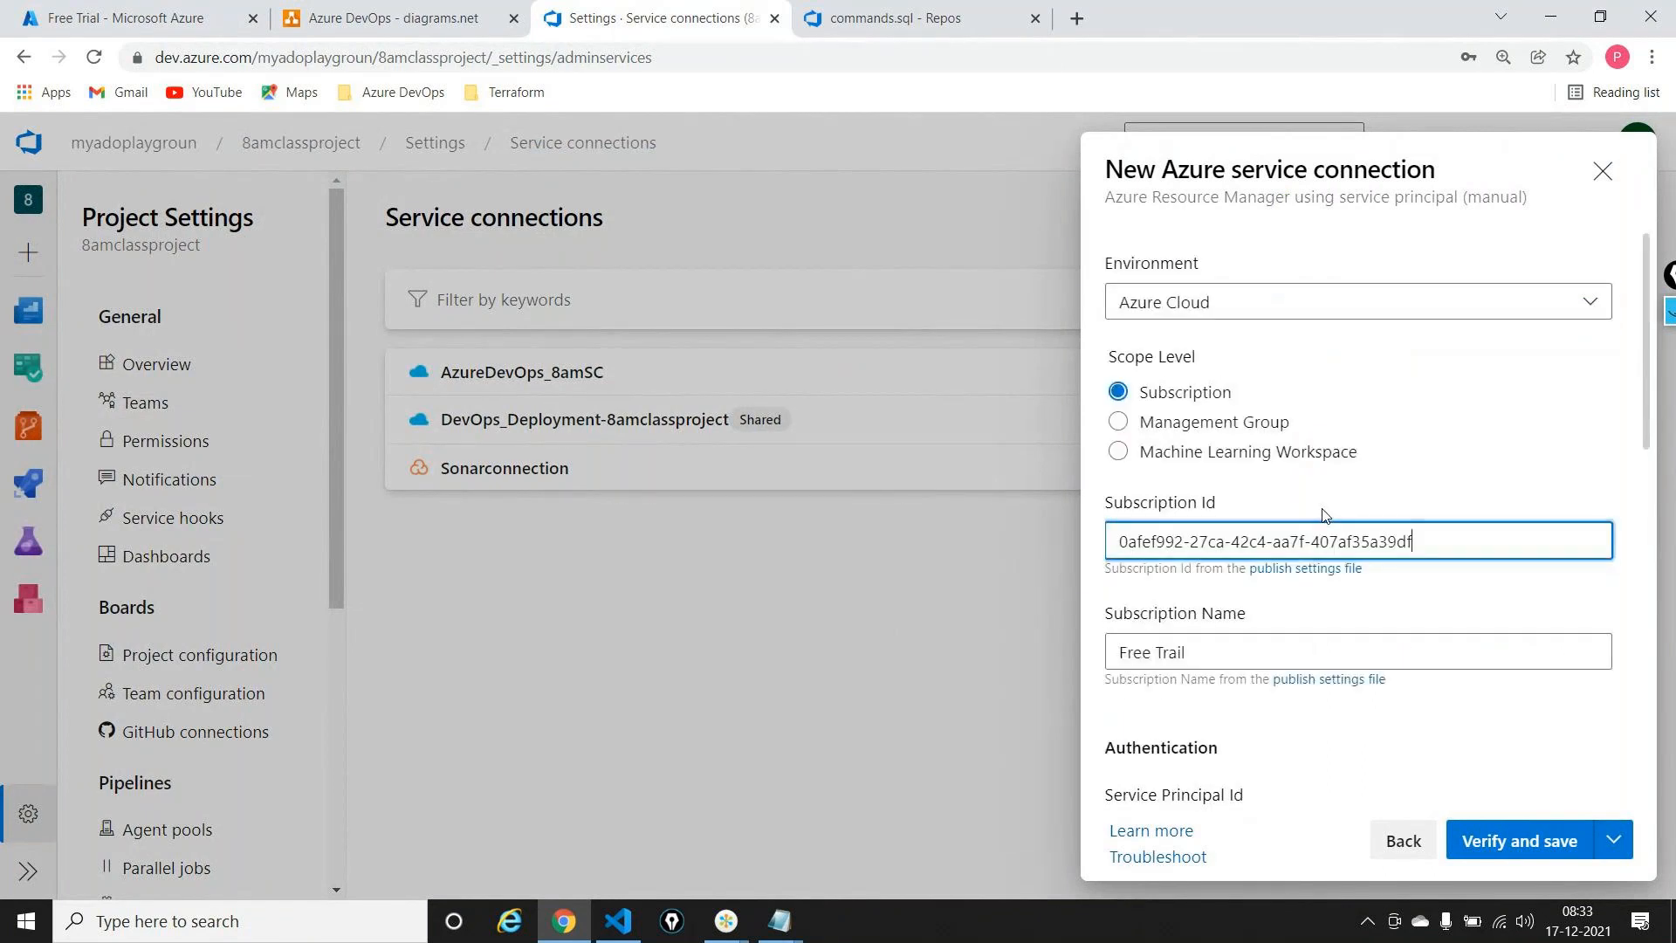
scroll(1322, 515, "down", 8)
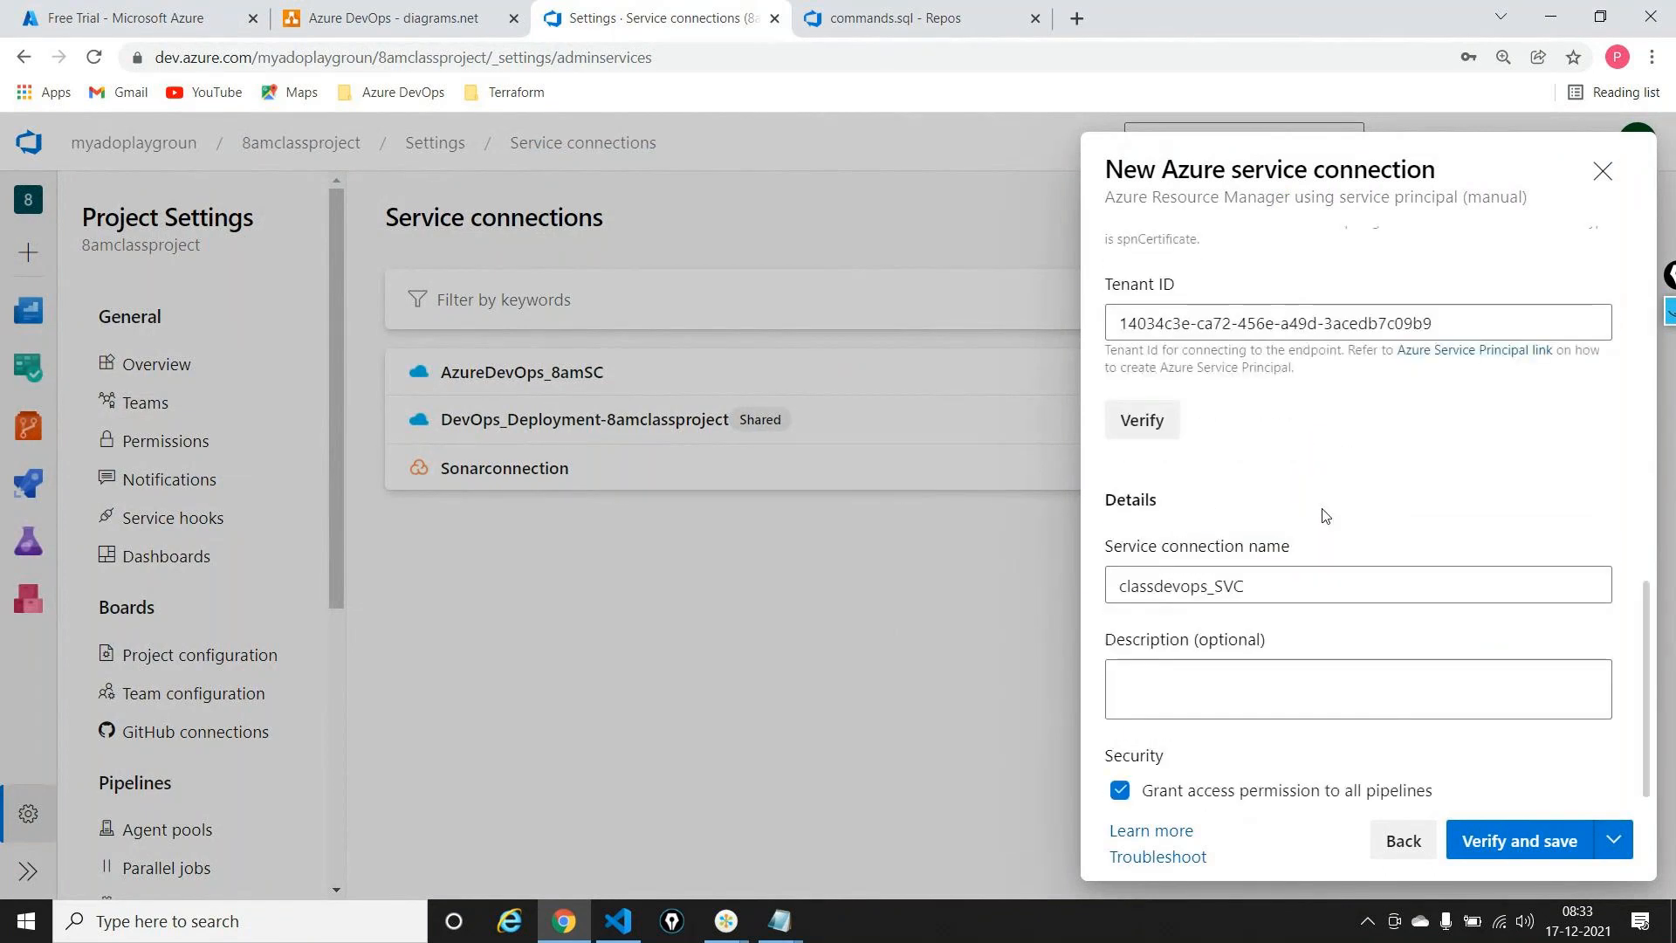
left_click(1488, 836)
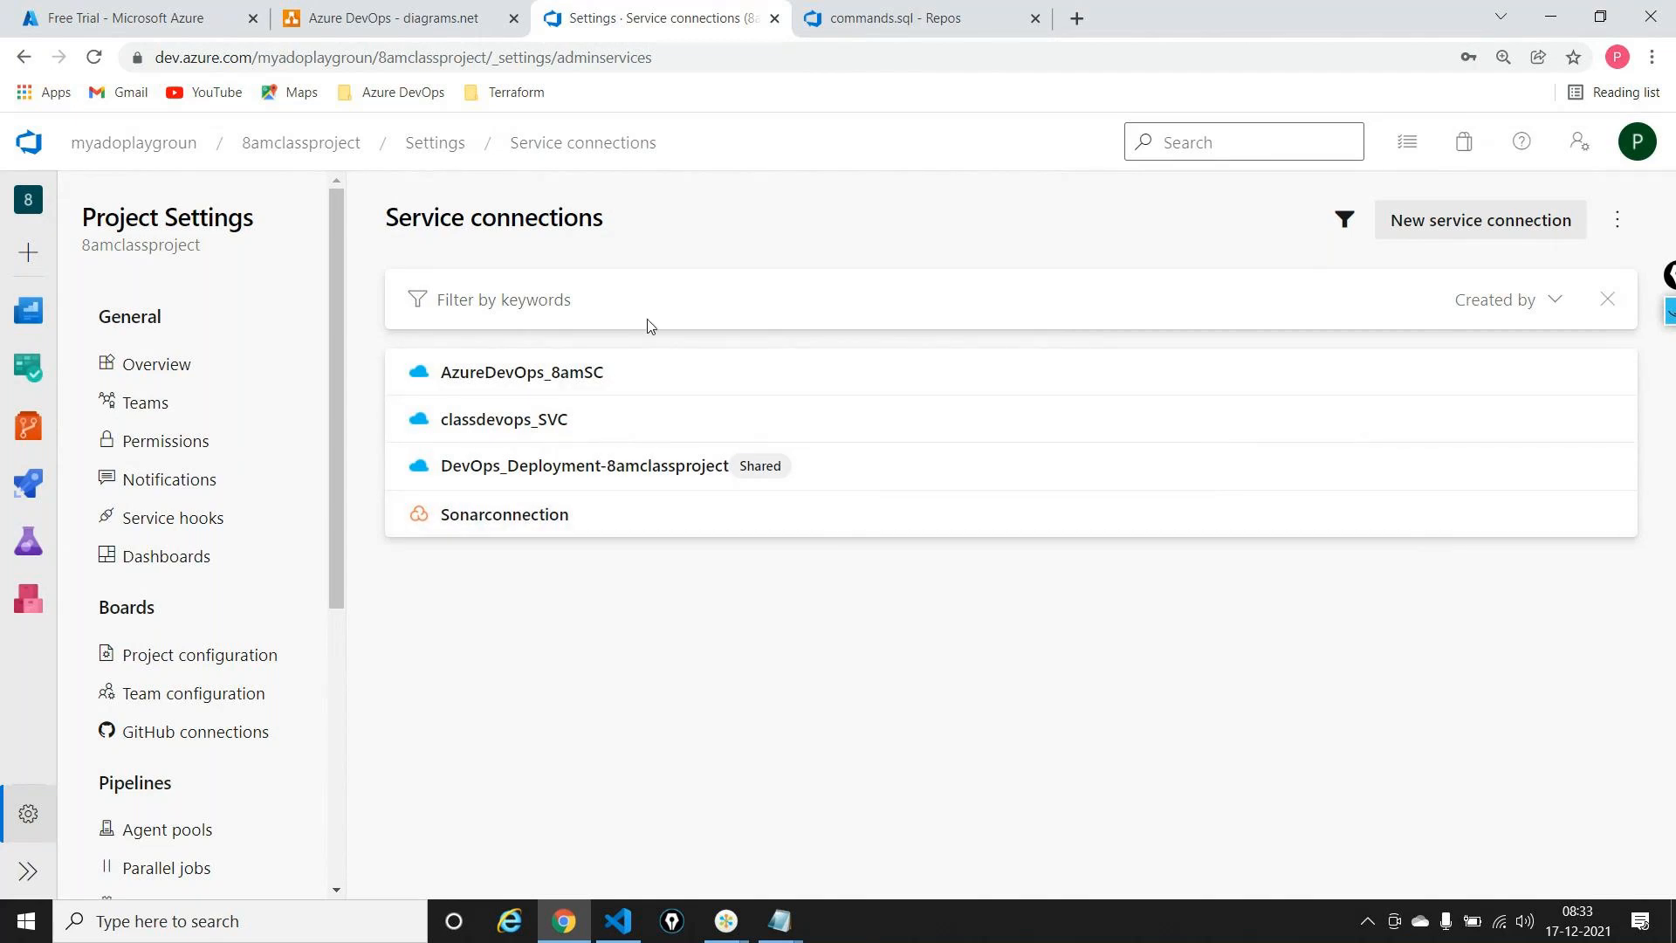
Step: Open the devrg resource group from portal Home and collapse Essentials to see its four resources
left_click(114, 21)
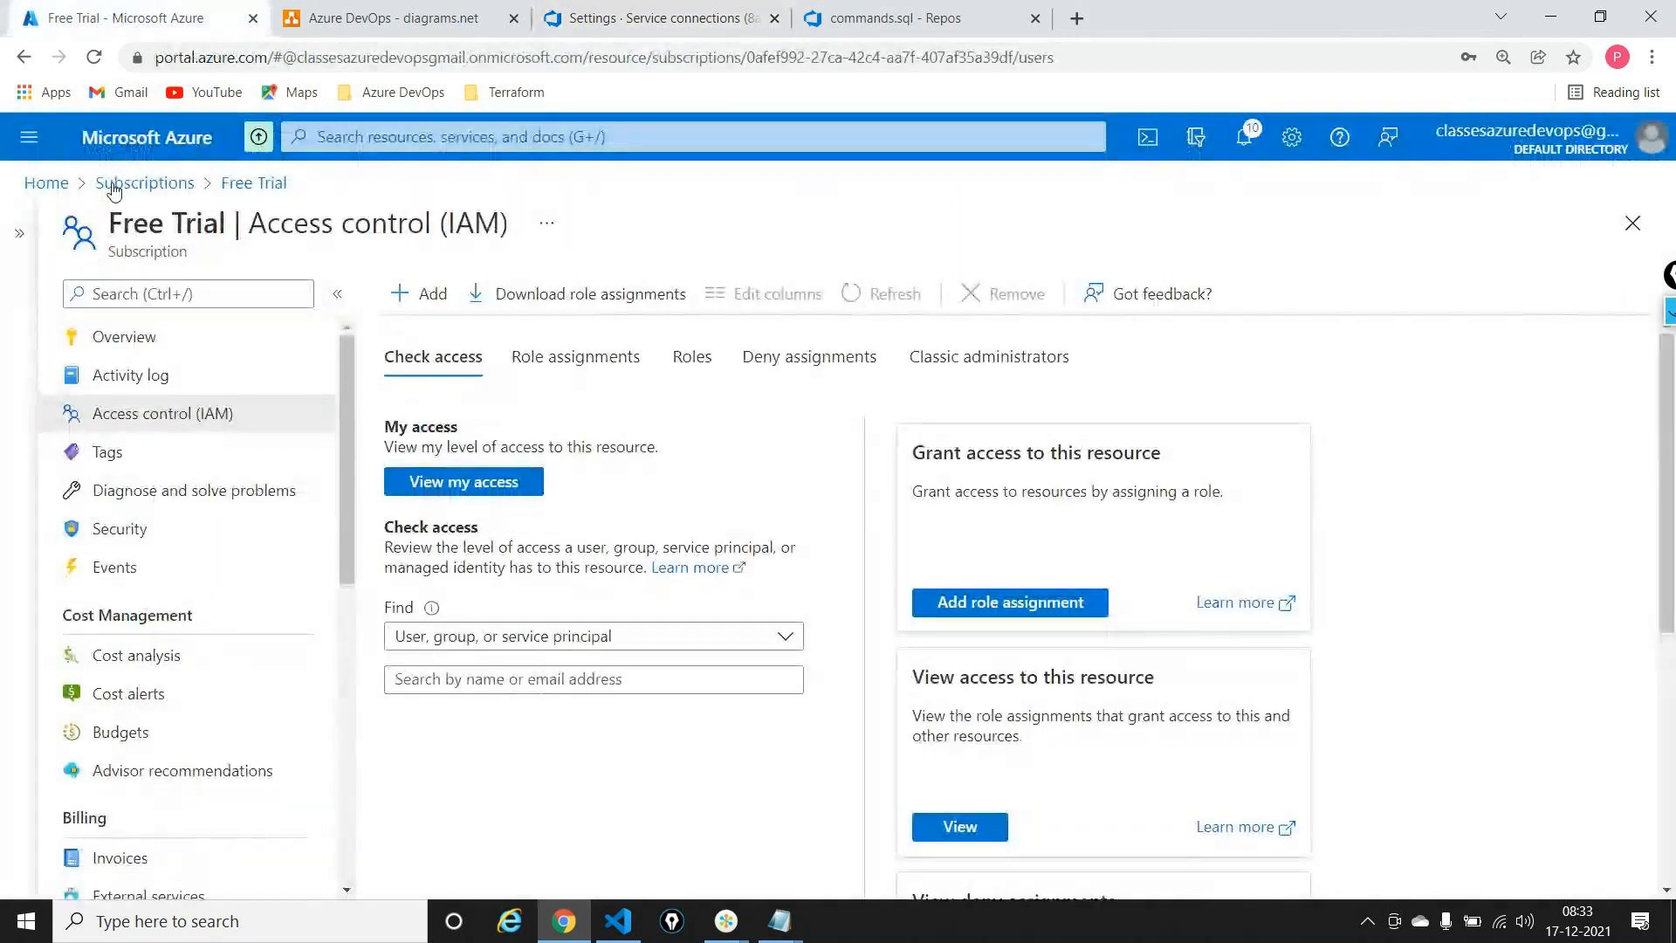
left_click(48, 183)
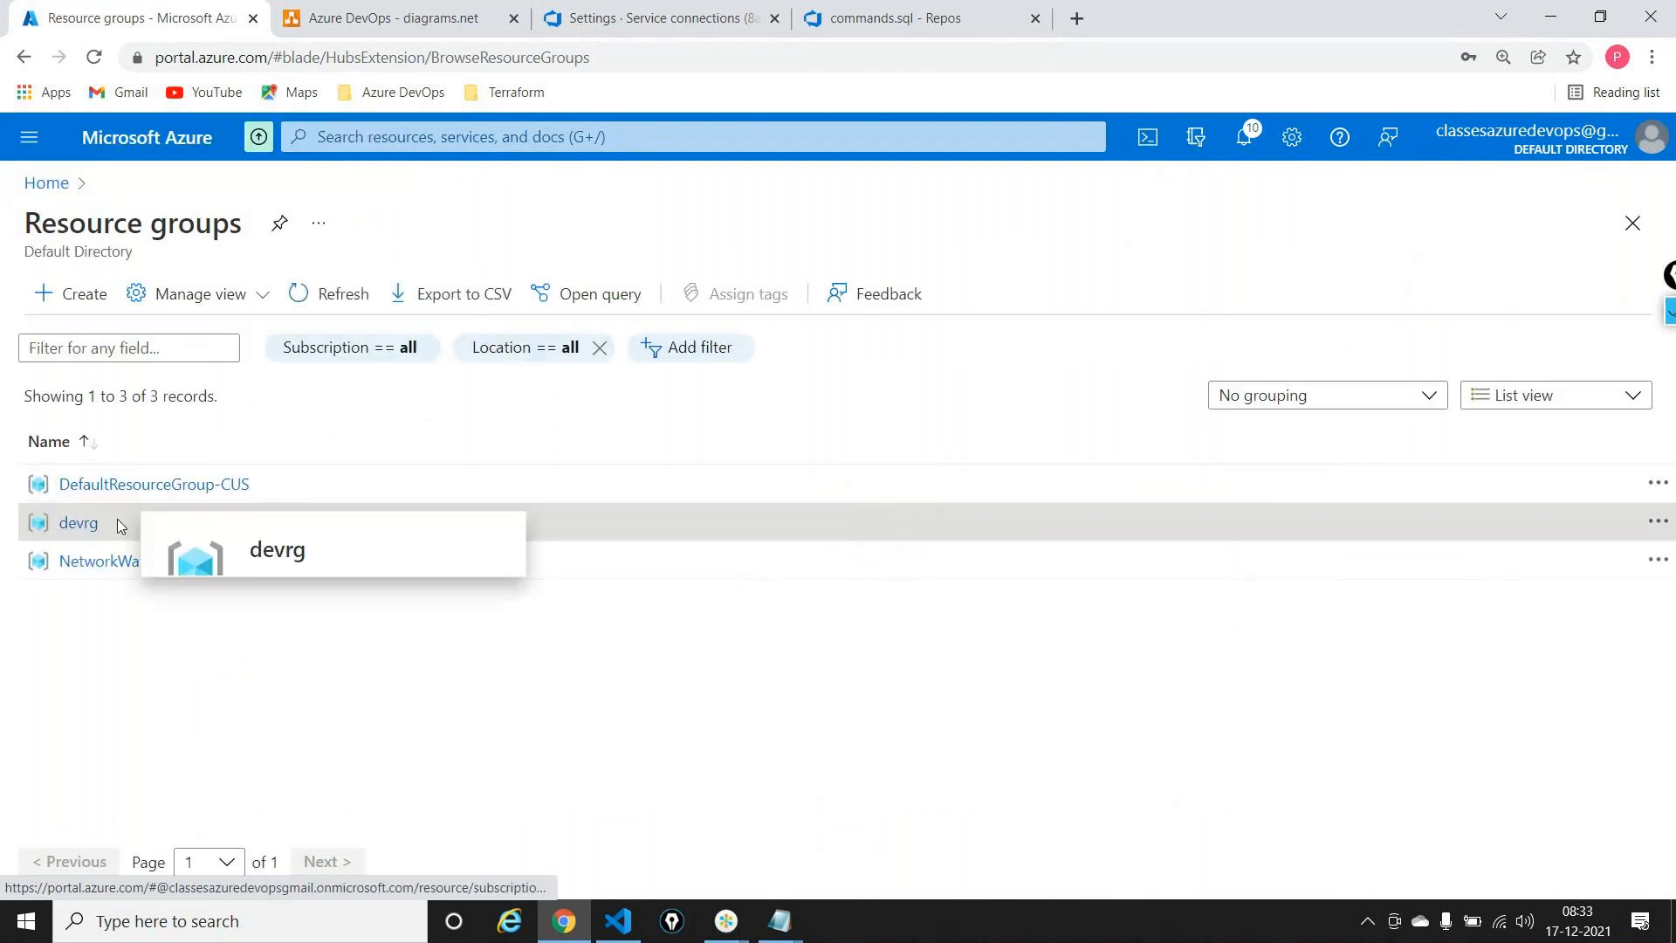
left_click(108, 522)
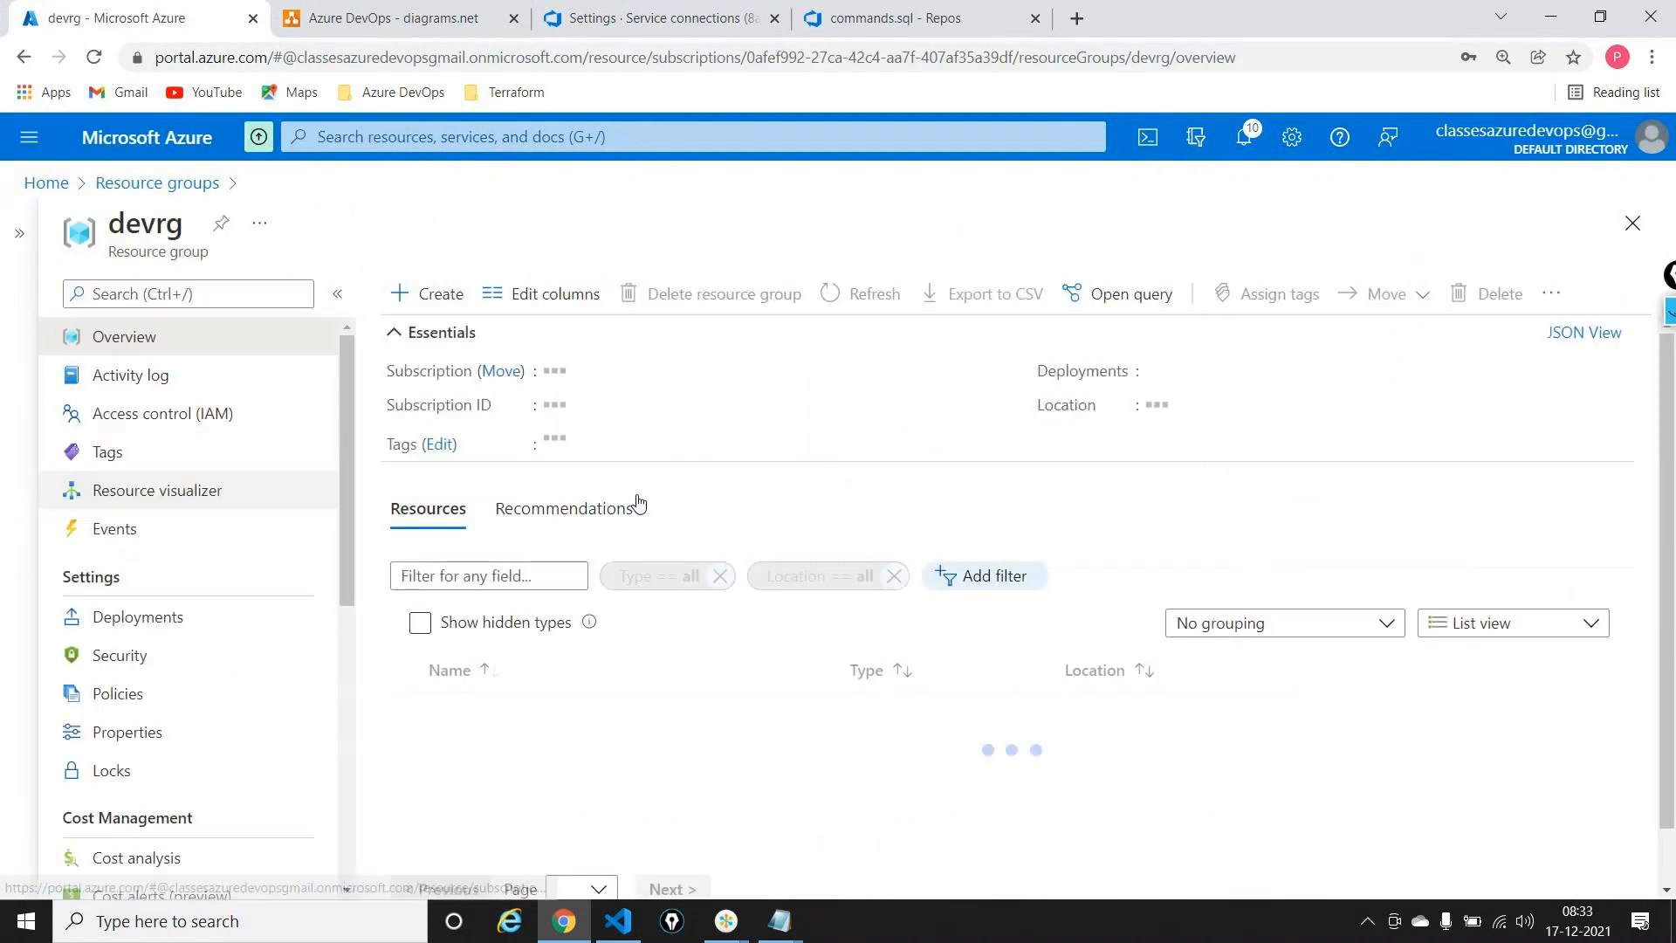
left_click(404, 335)
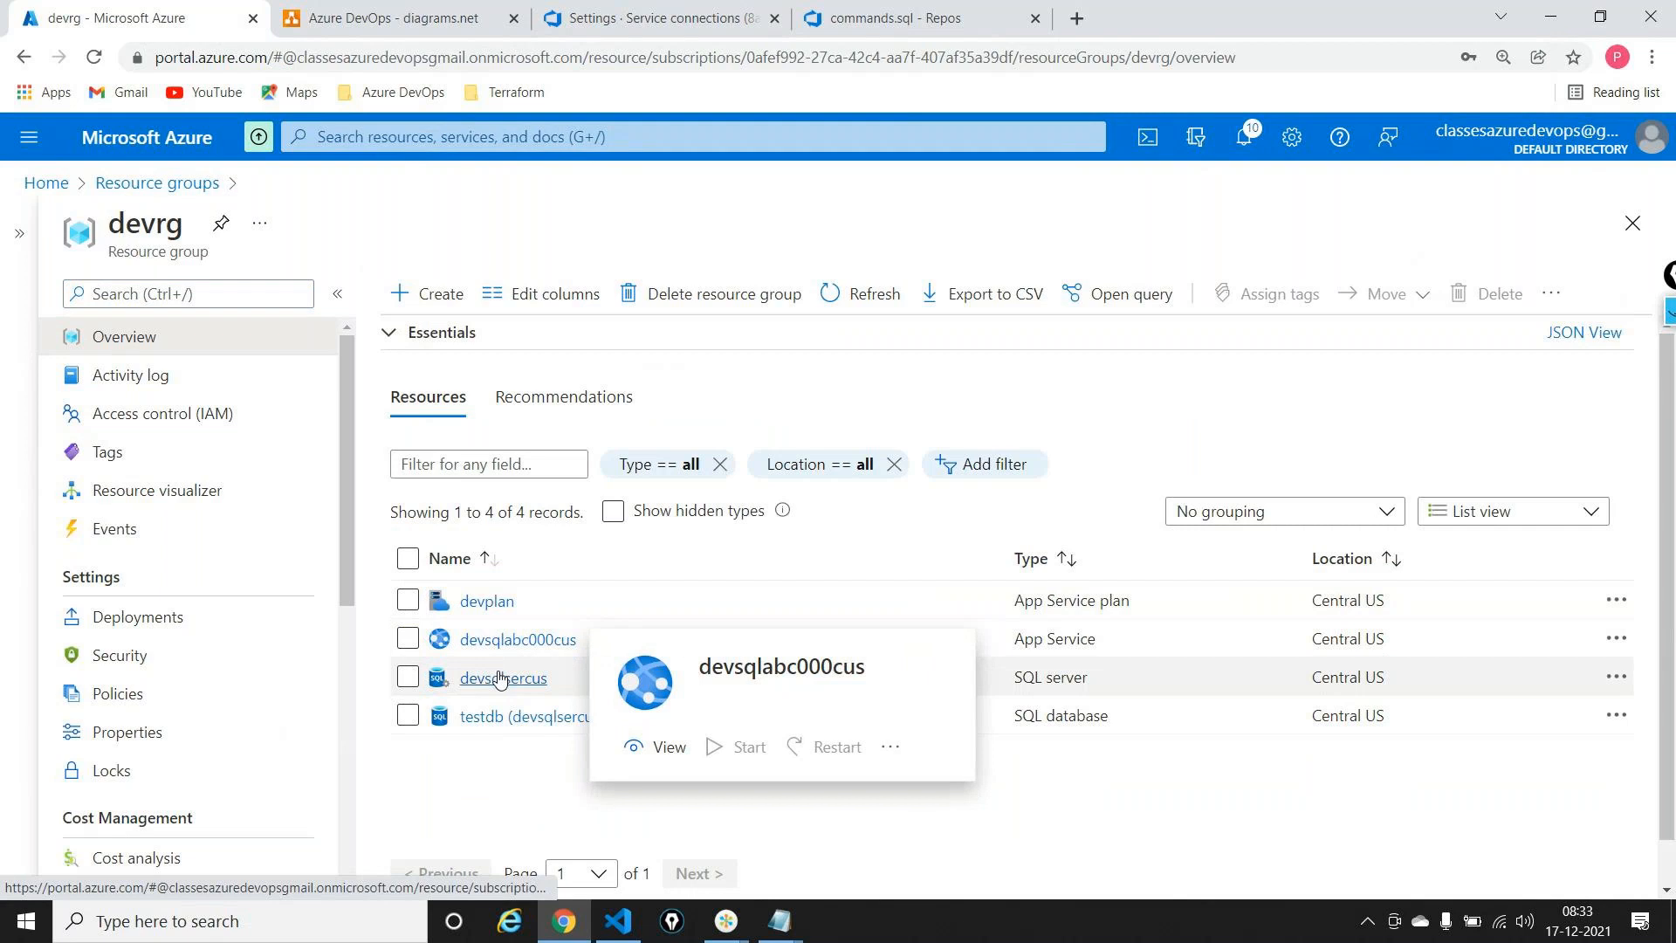
mouse_move(498, 679)
mouse_move(497, 723)
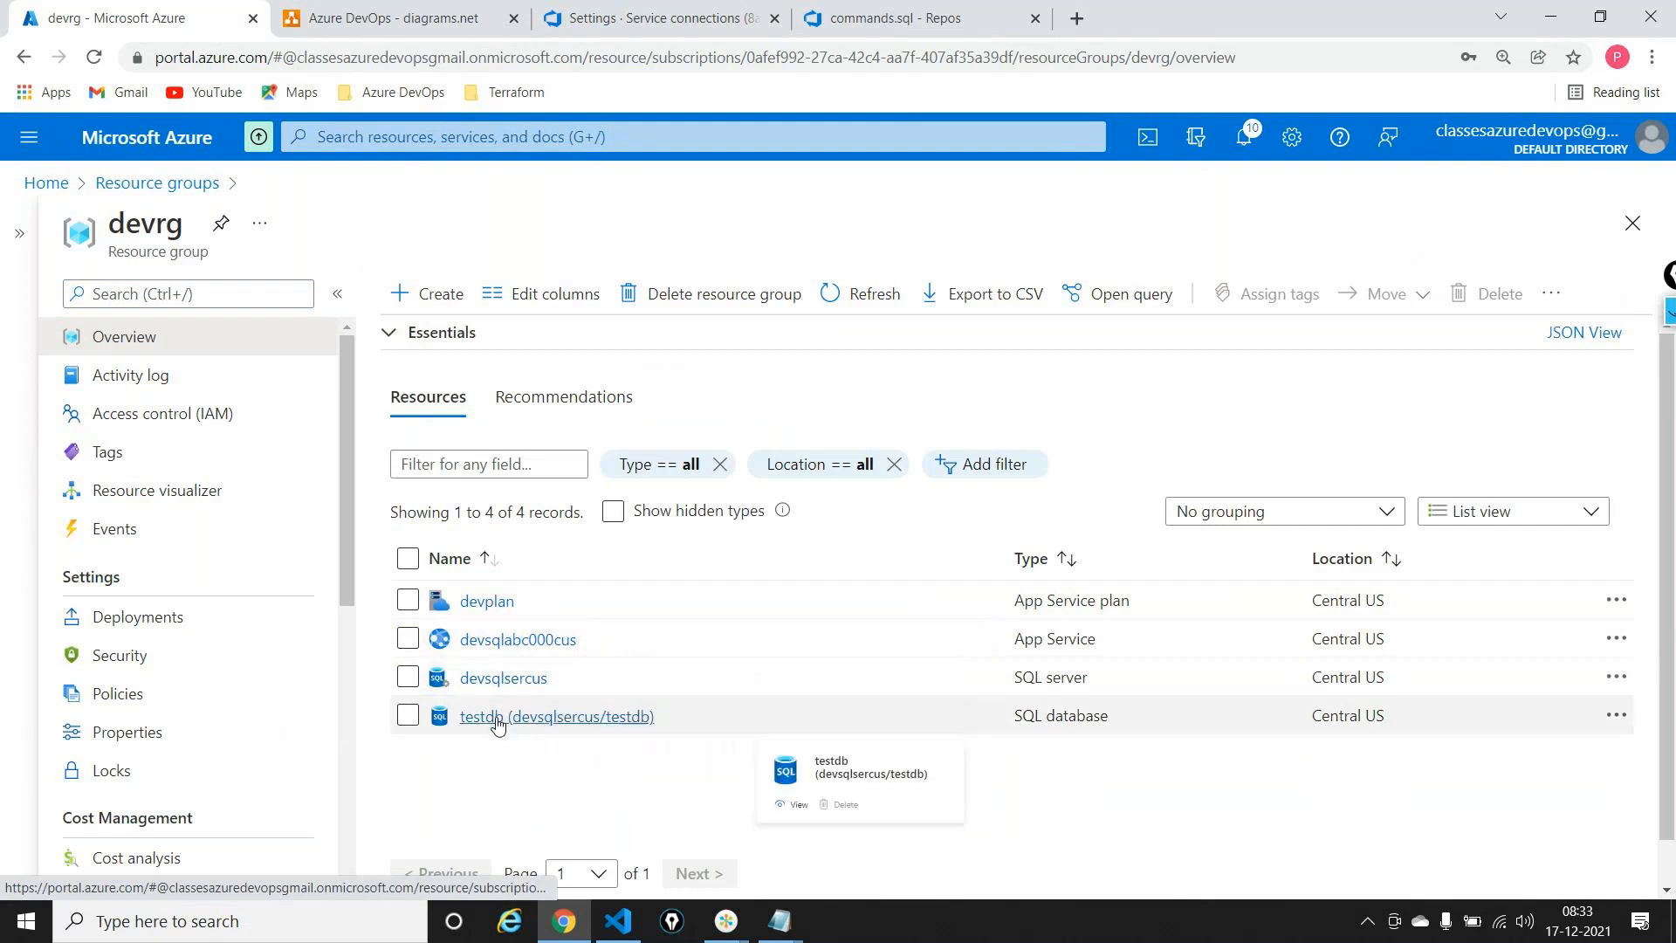
key("alt+Tab")
key("alt+Tab")
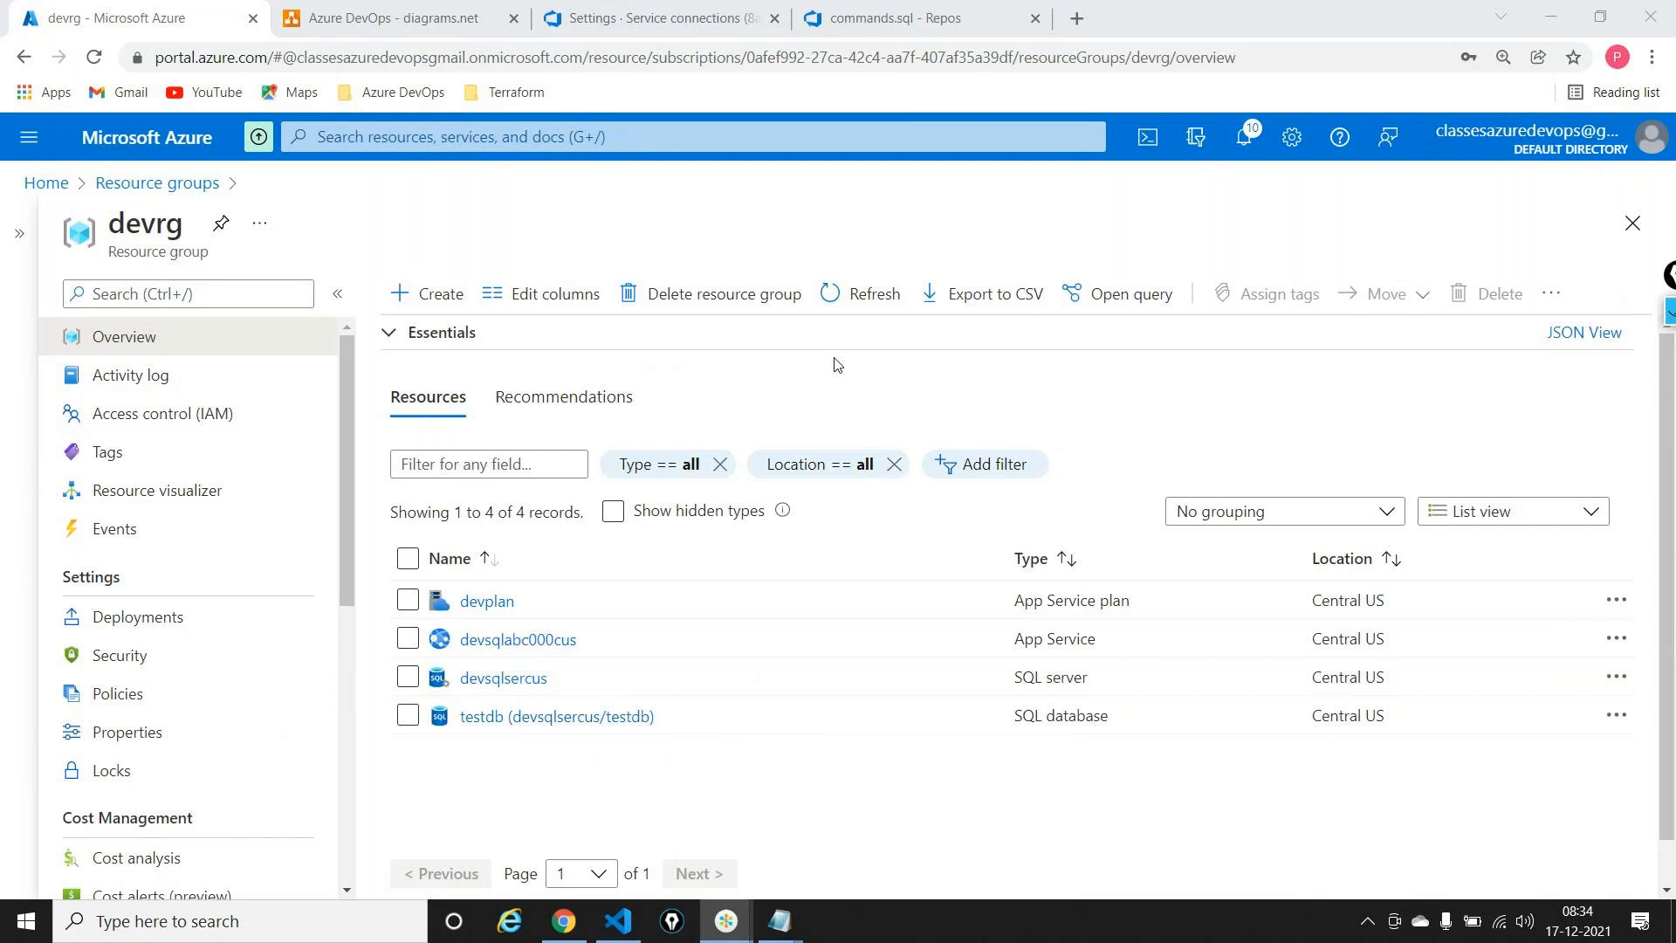
left_click(1231, 41)
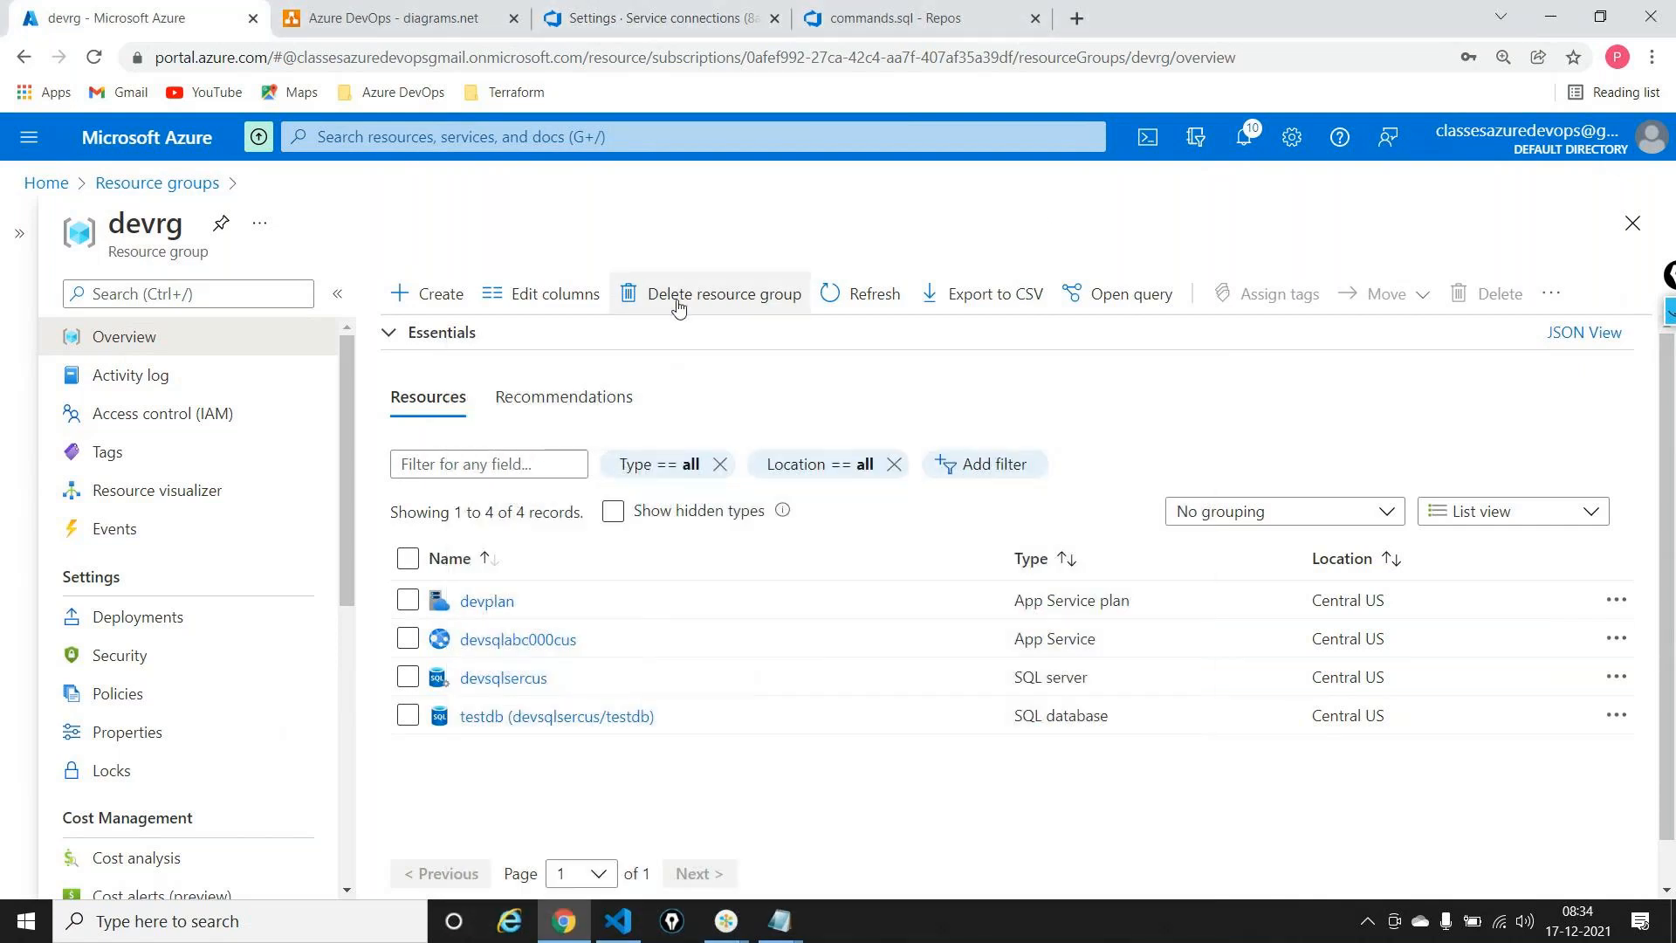
key("alt+Tab")
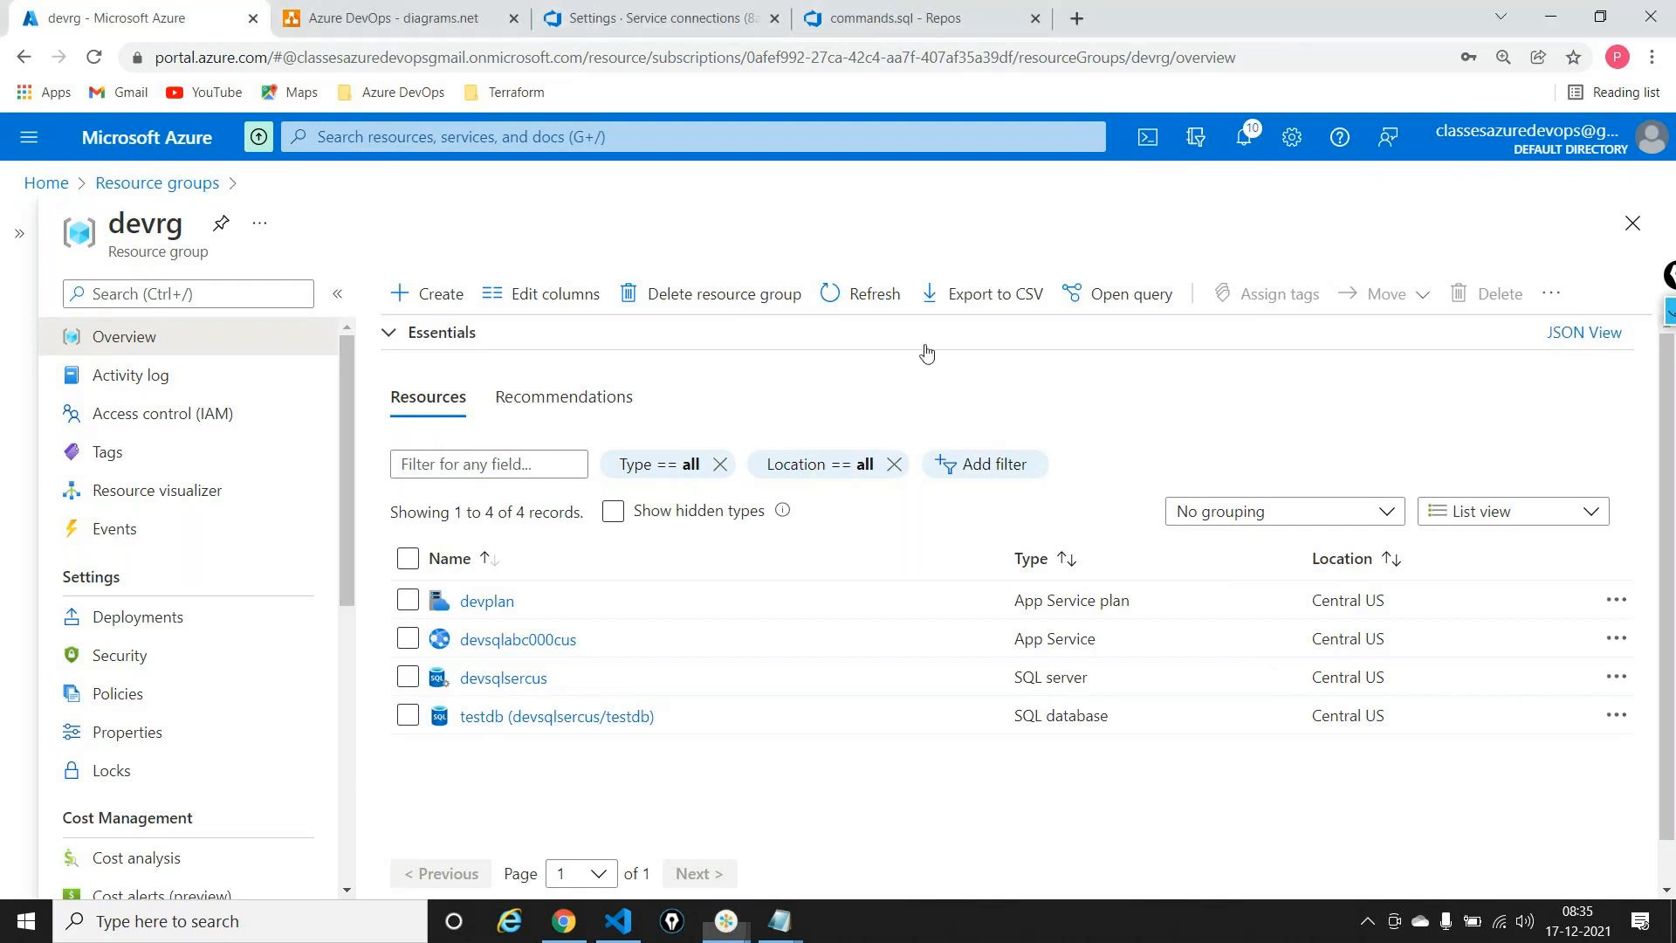
Step: Open the devsqlabc000cus app service and go to its Configuration settings
left_click(496, 642)
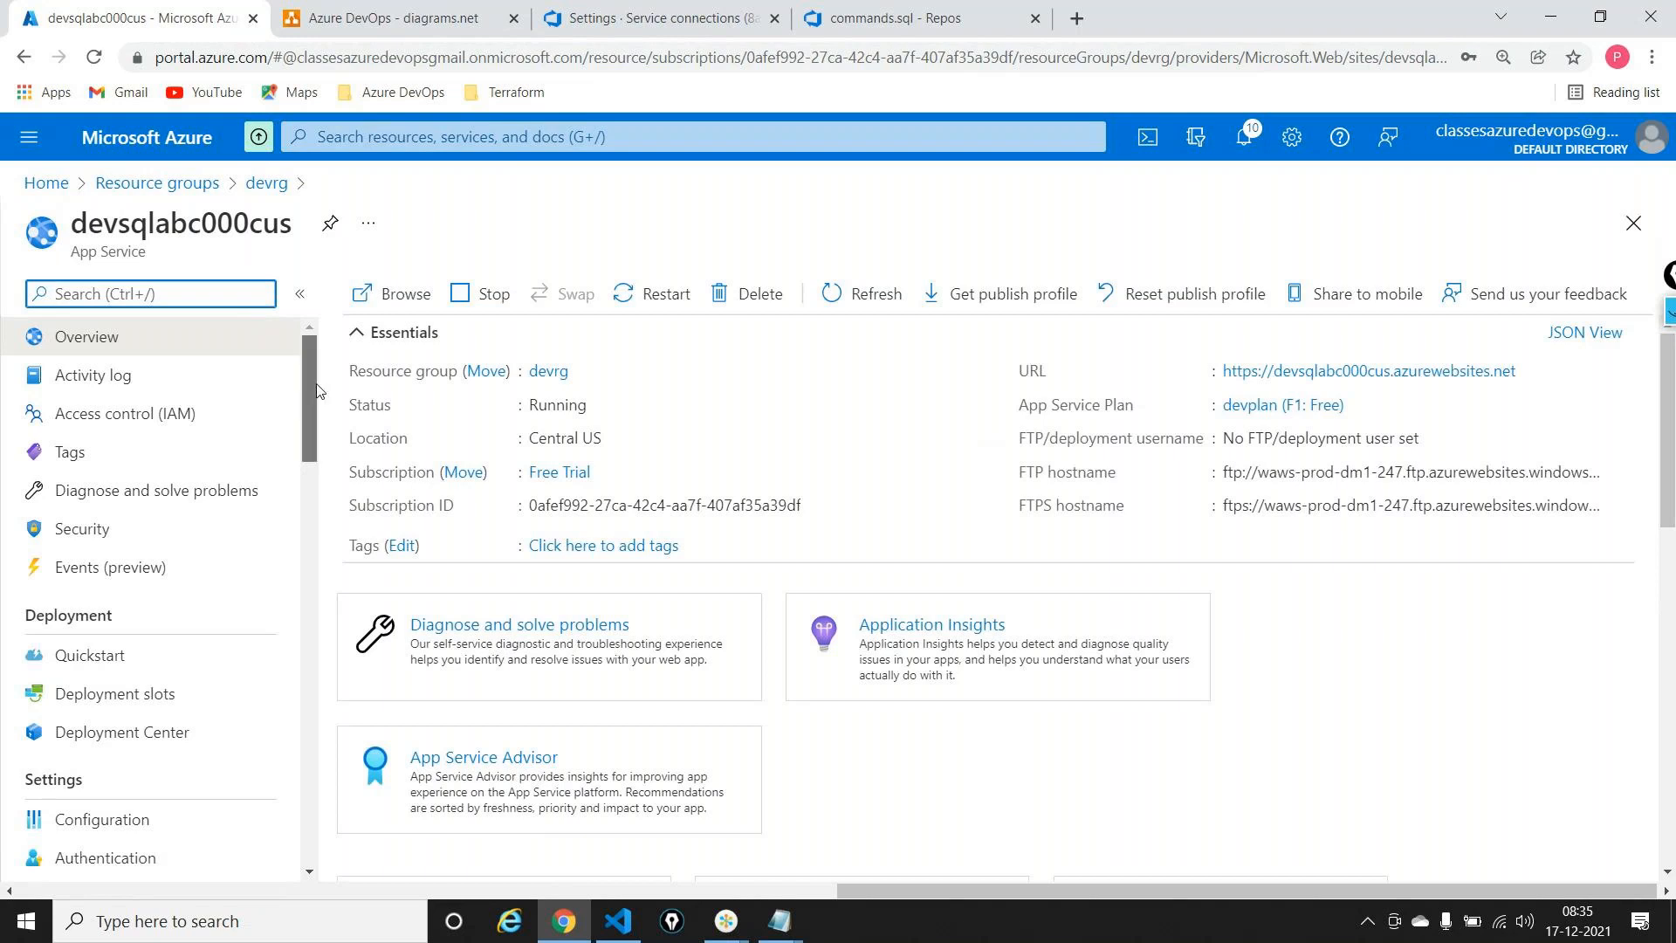
left_click_drag(316, 390, 317, 420)
scroll(317, 421, "down", 1)
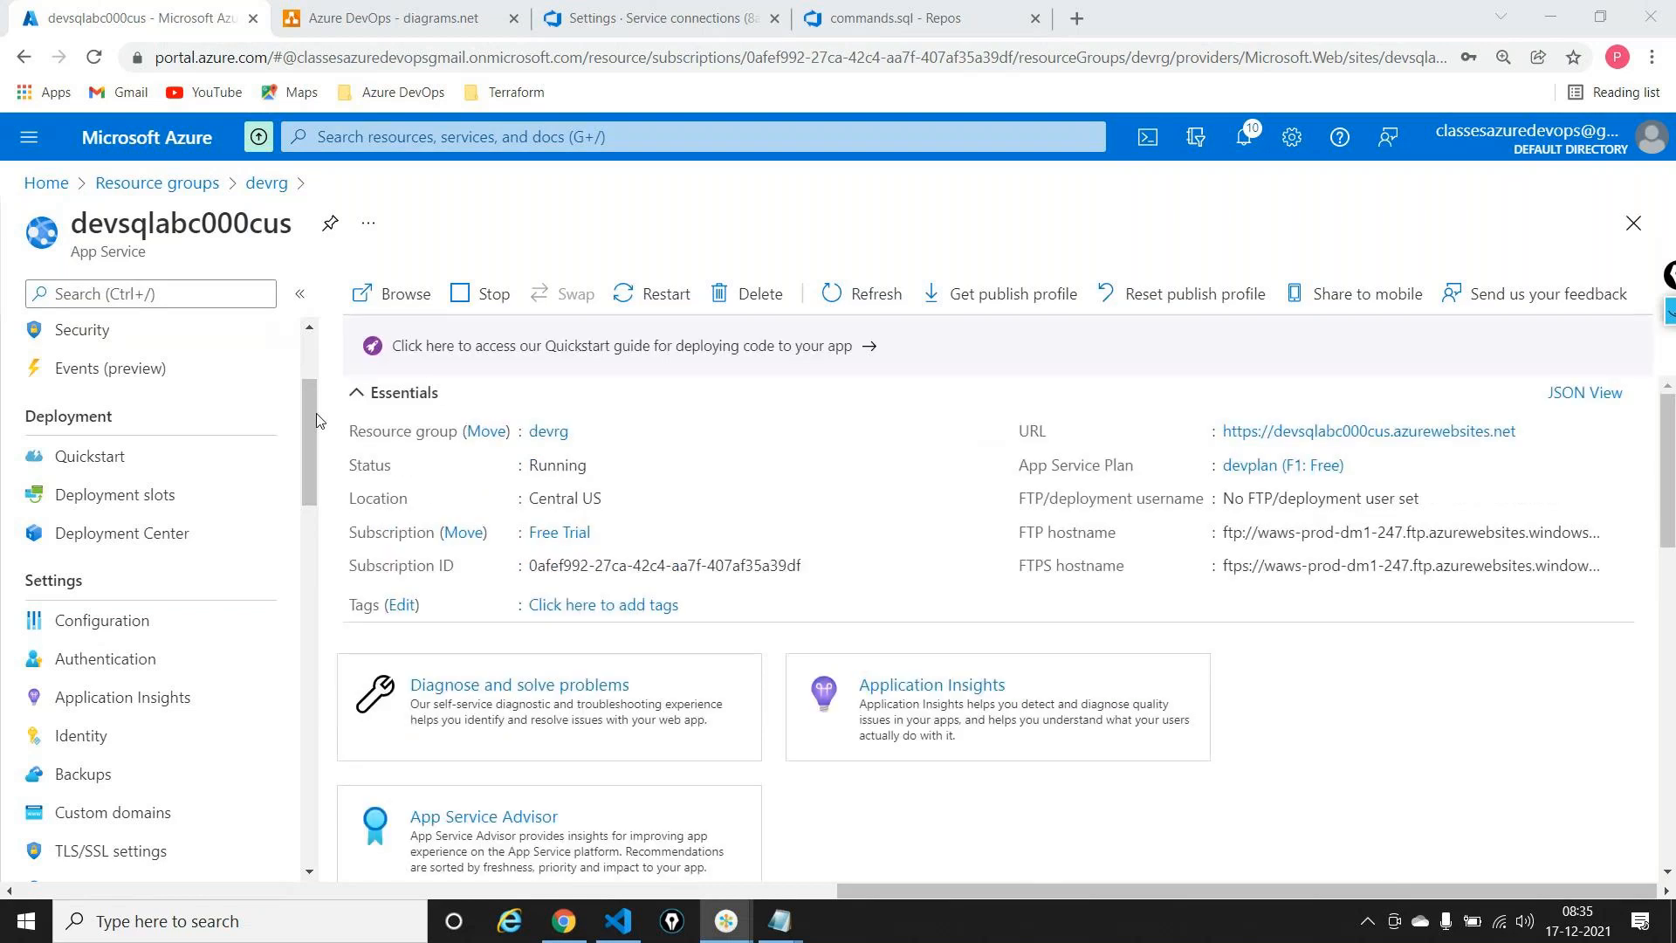
left_click(131, 618)
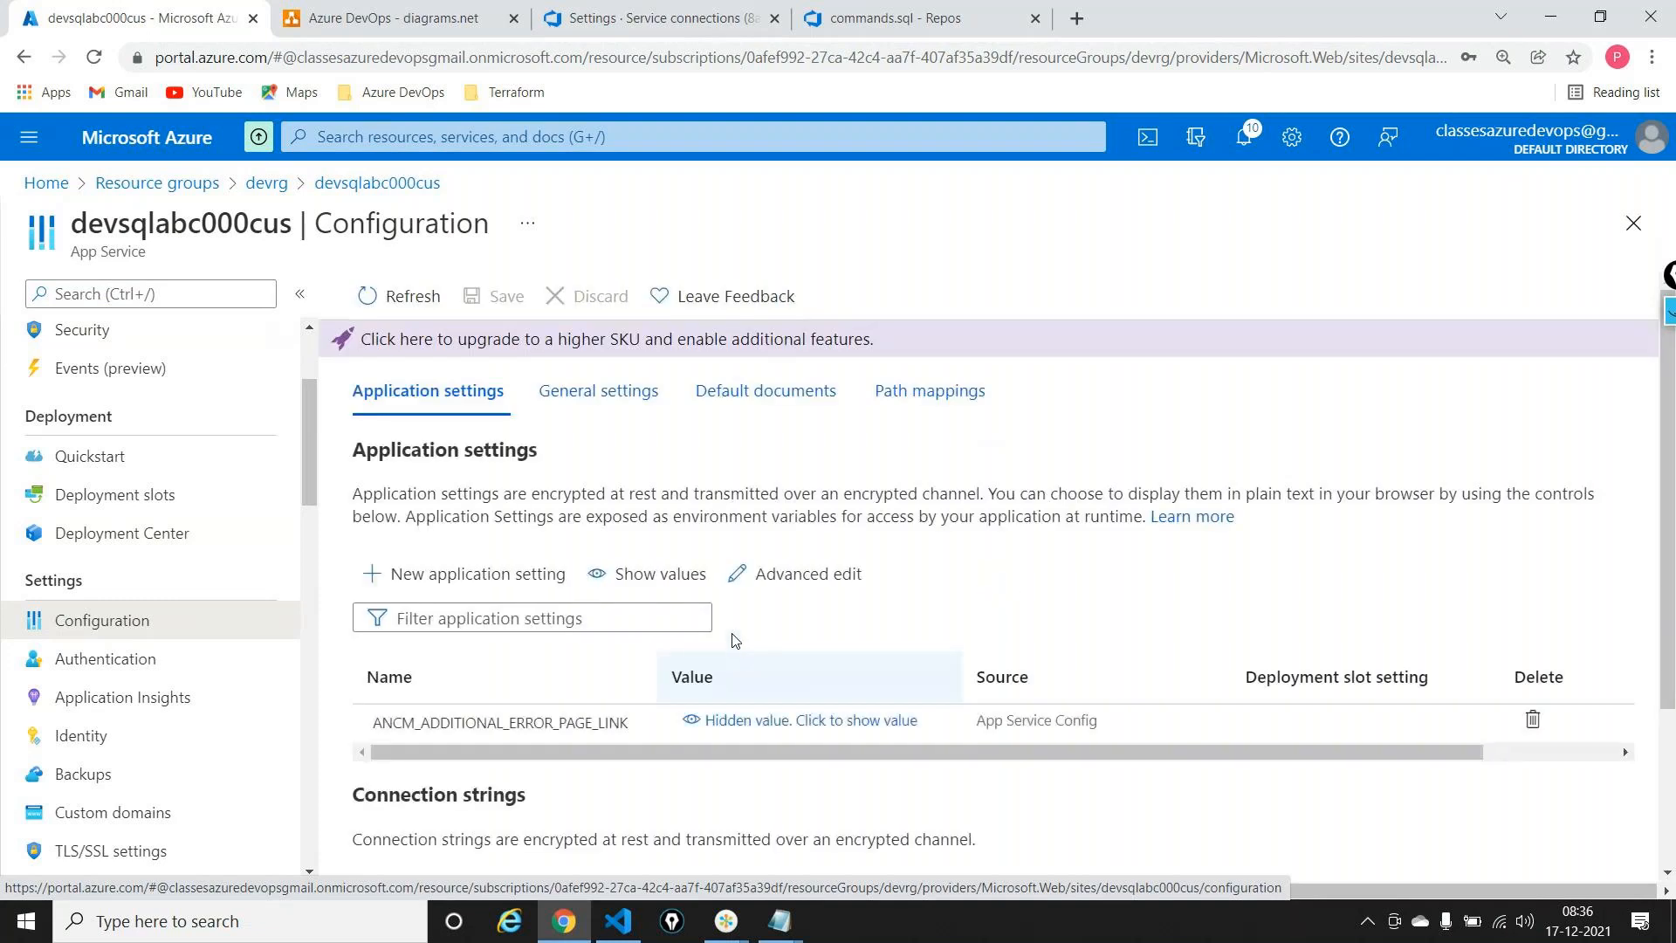
scroll(715, 601, "down", 1)
scroll(701, 494, "up", 1)
scroll(701, 494, "down", 3)
Step: Open a blank New connection string form, then duplicate the tab and start a search from portal Home
left_click(479, 681)
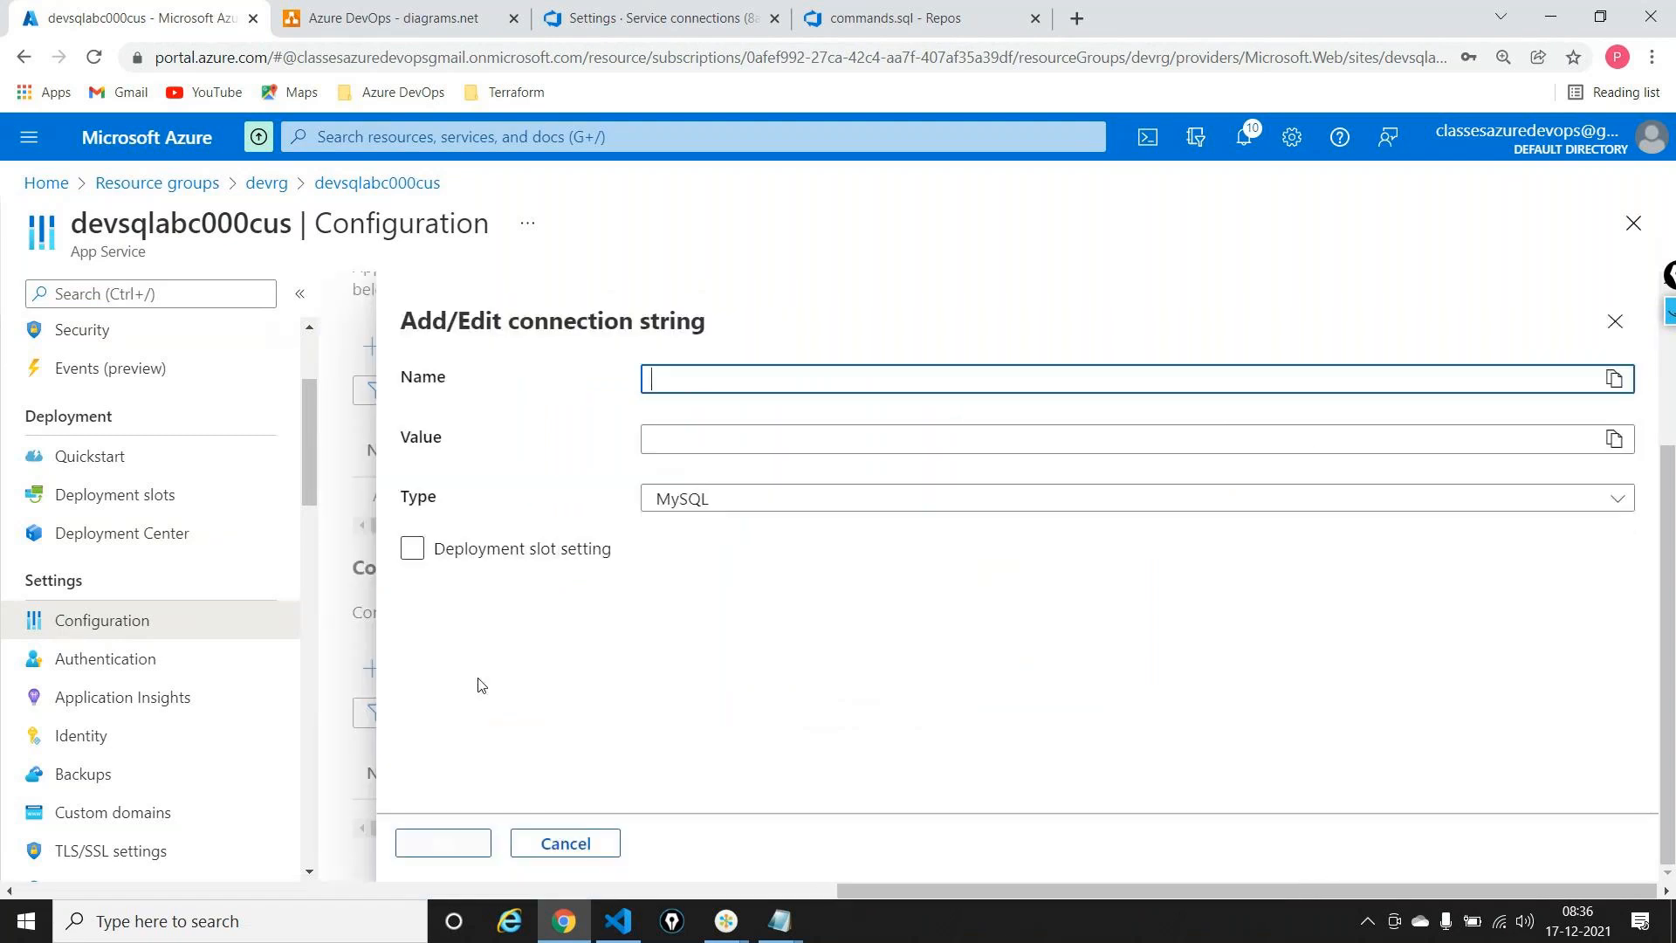
right_click(148, 12)
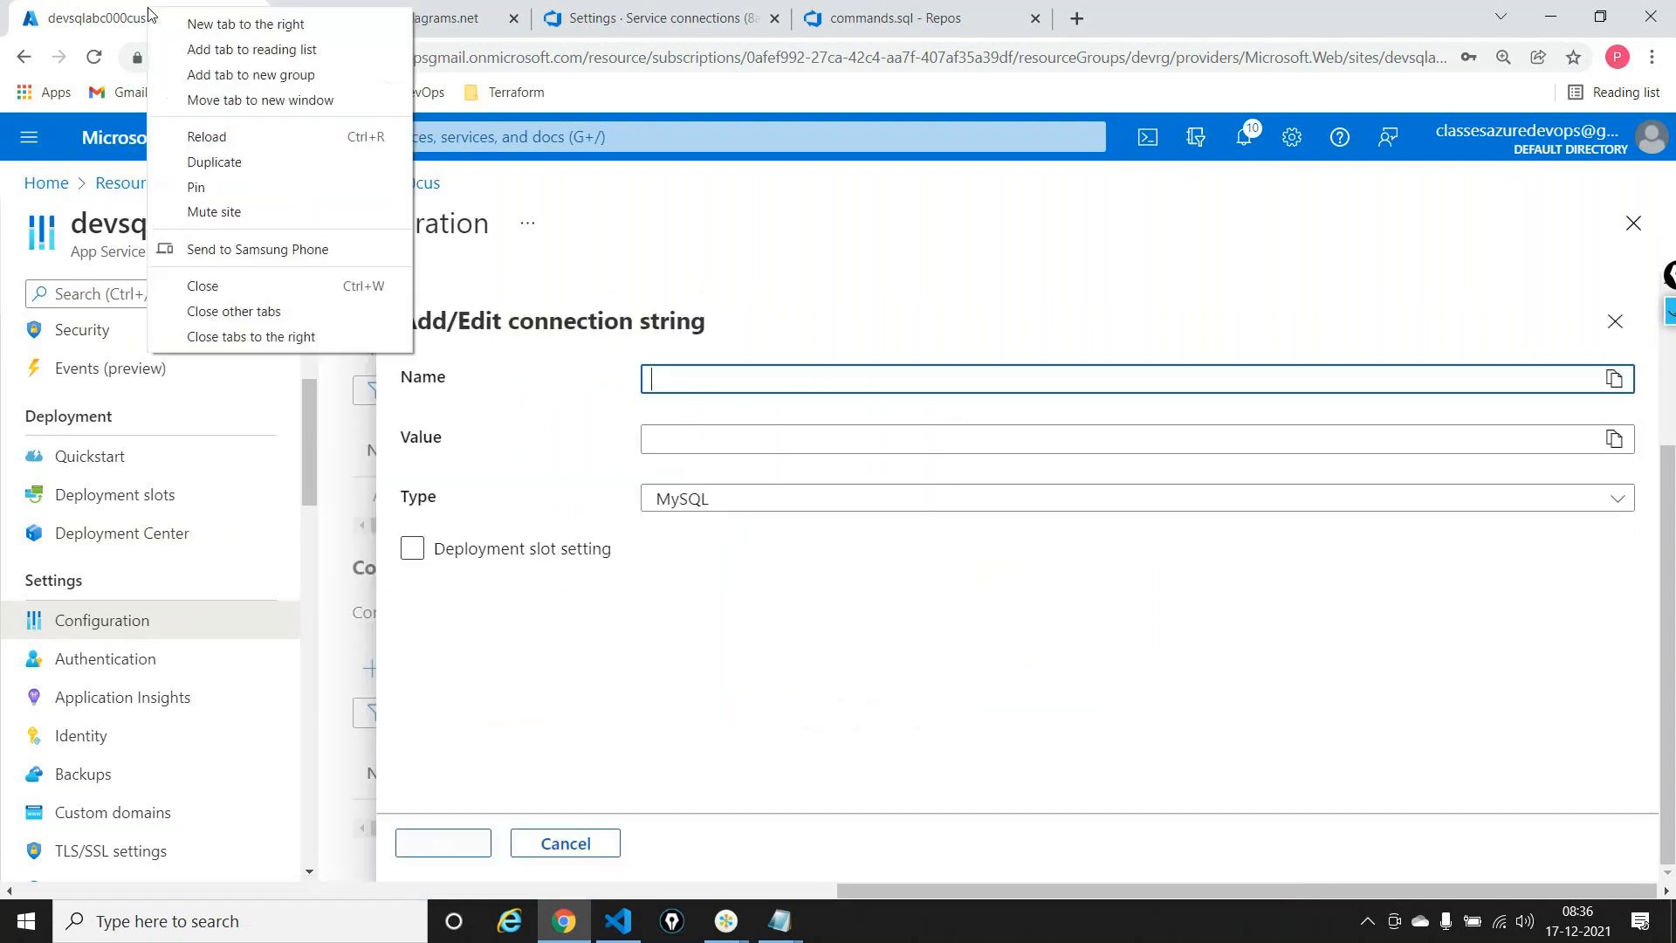
left_click(234, 162)
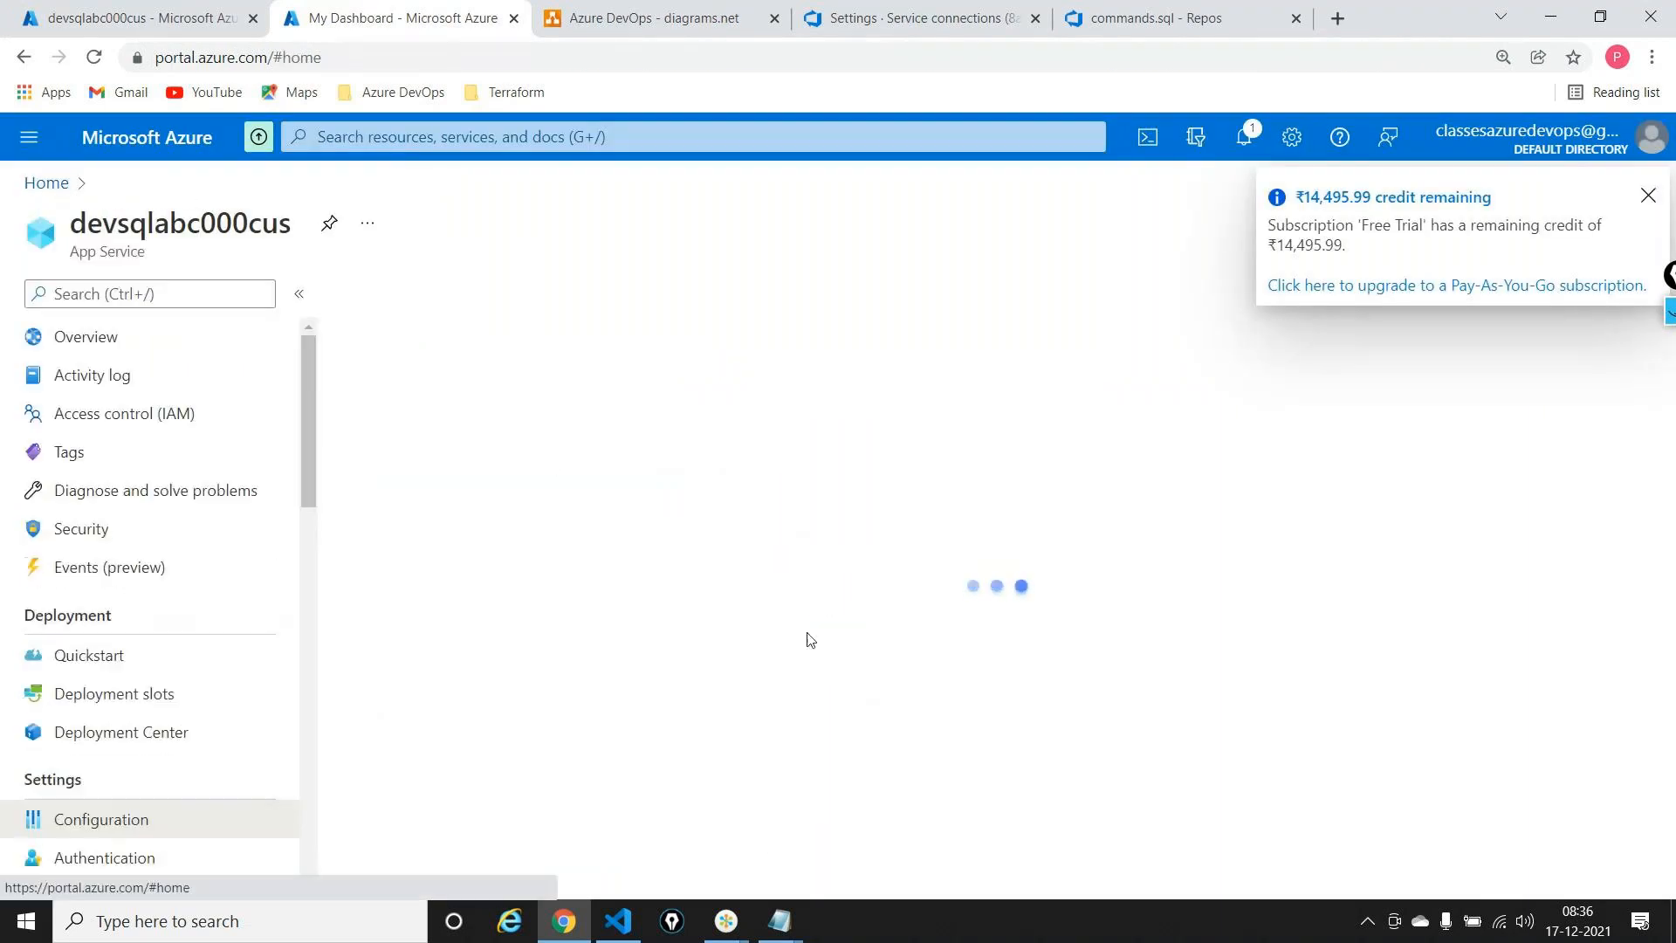
left_click(65, 187)
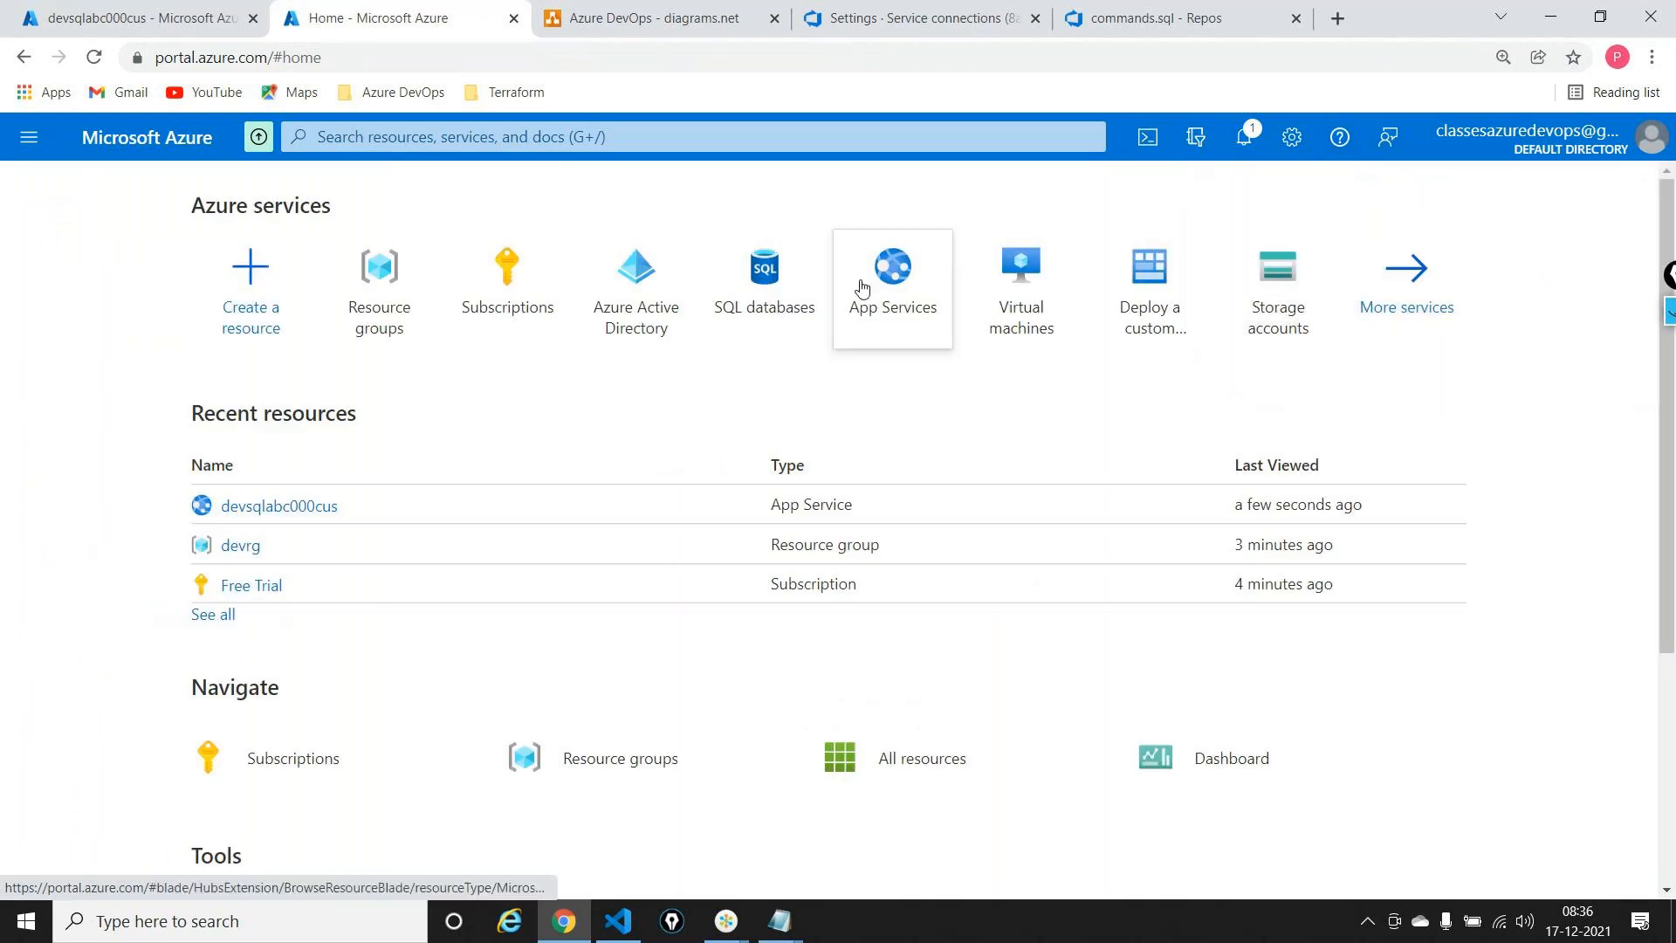
left_click(848, 136)
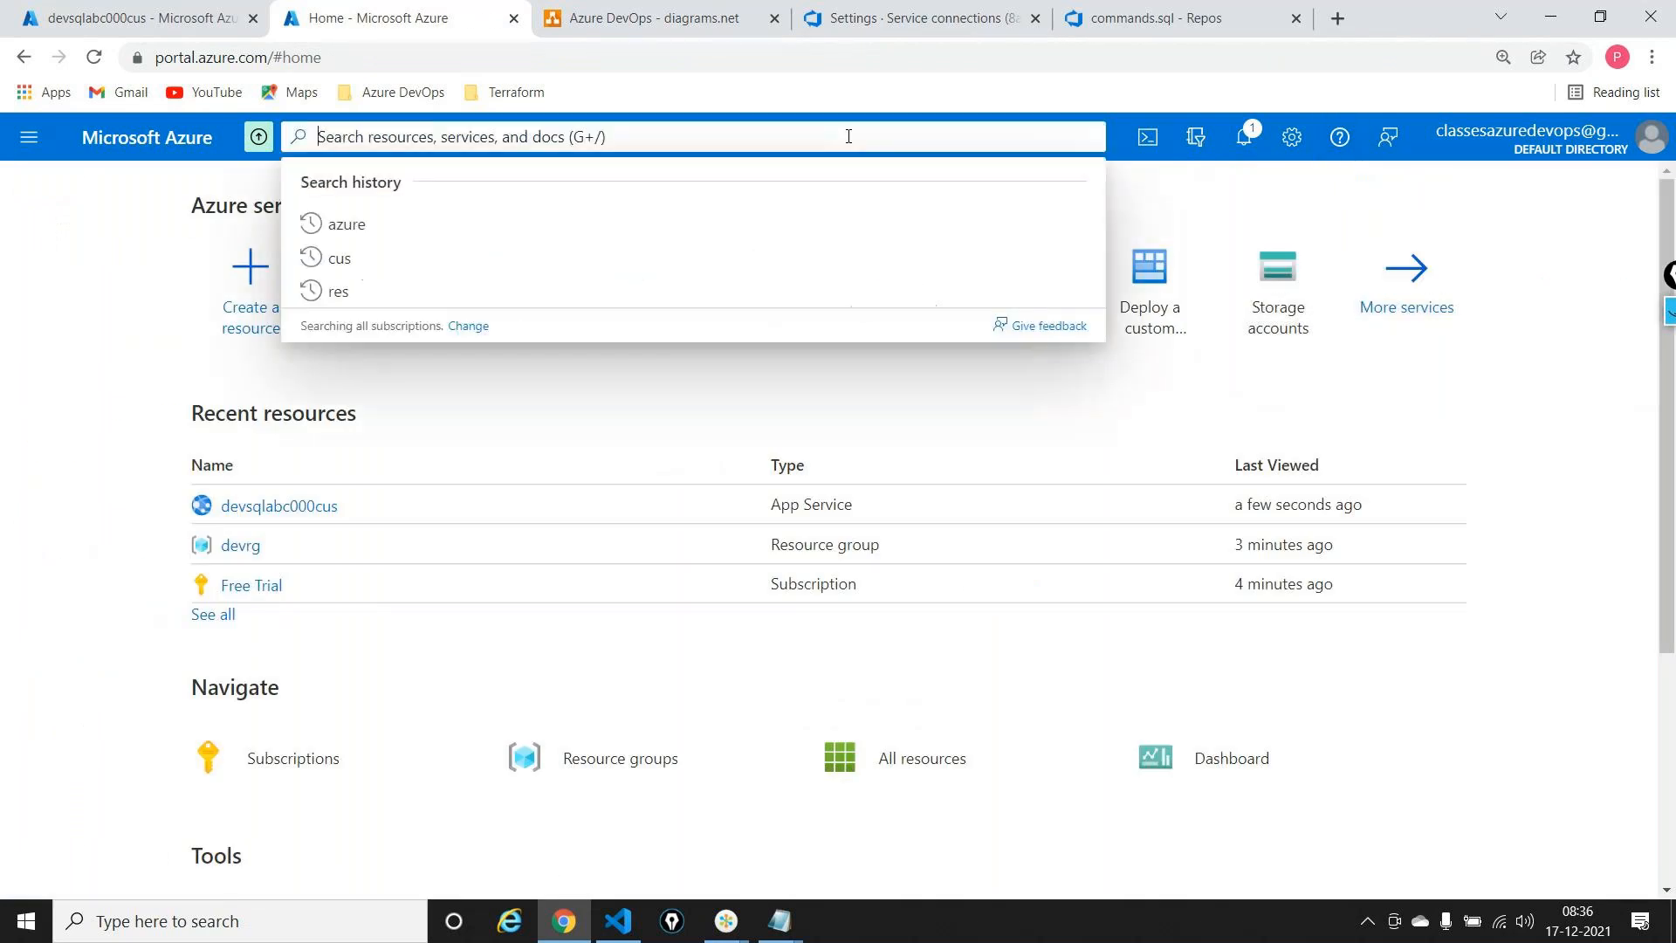
Step: Find the testdb SQL database and copy its ADO.NET connection string
type("sql")
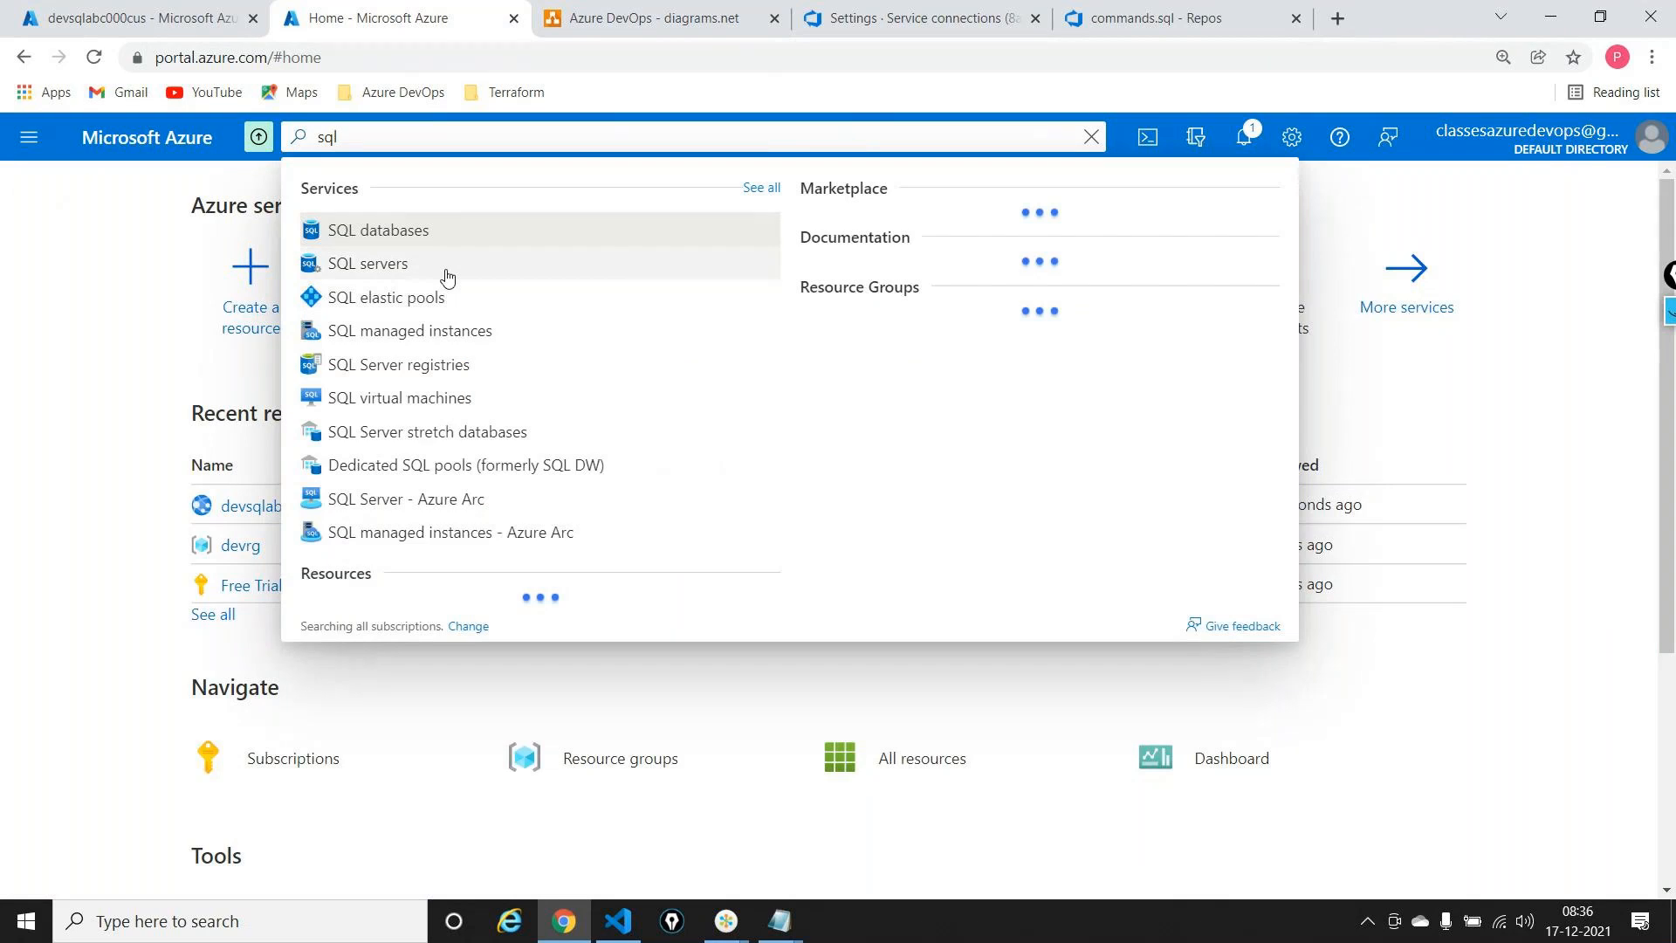
left_click(429, 237)
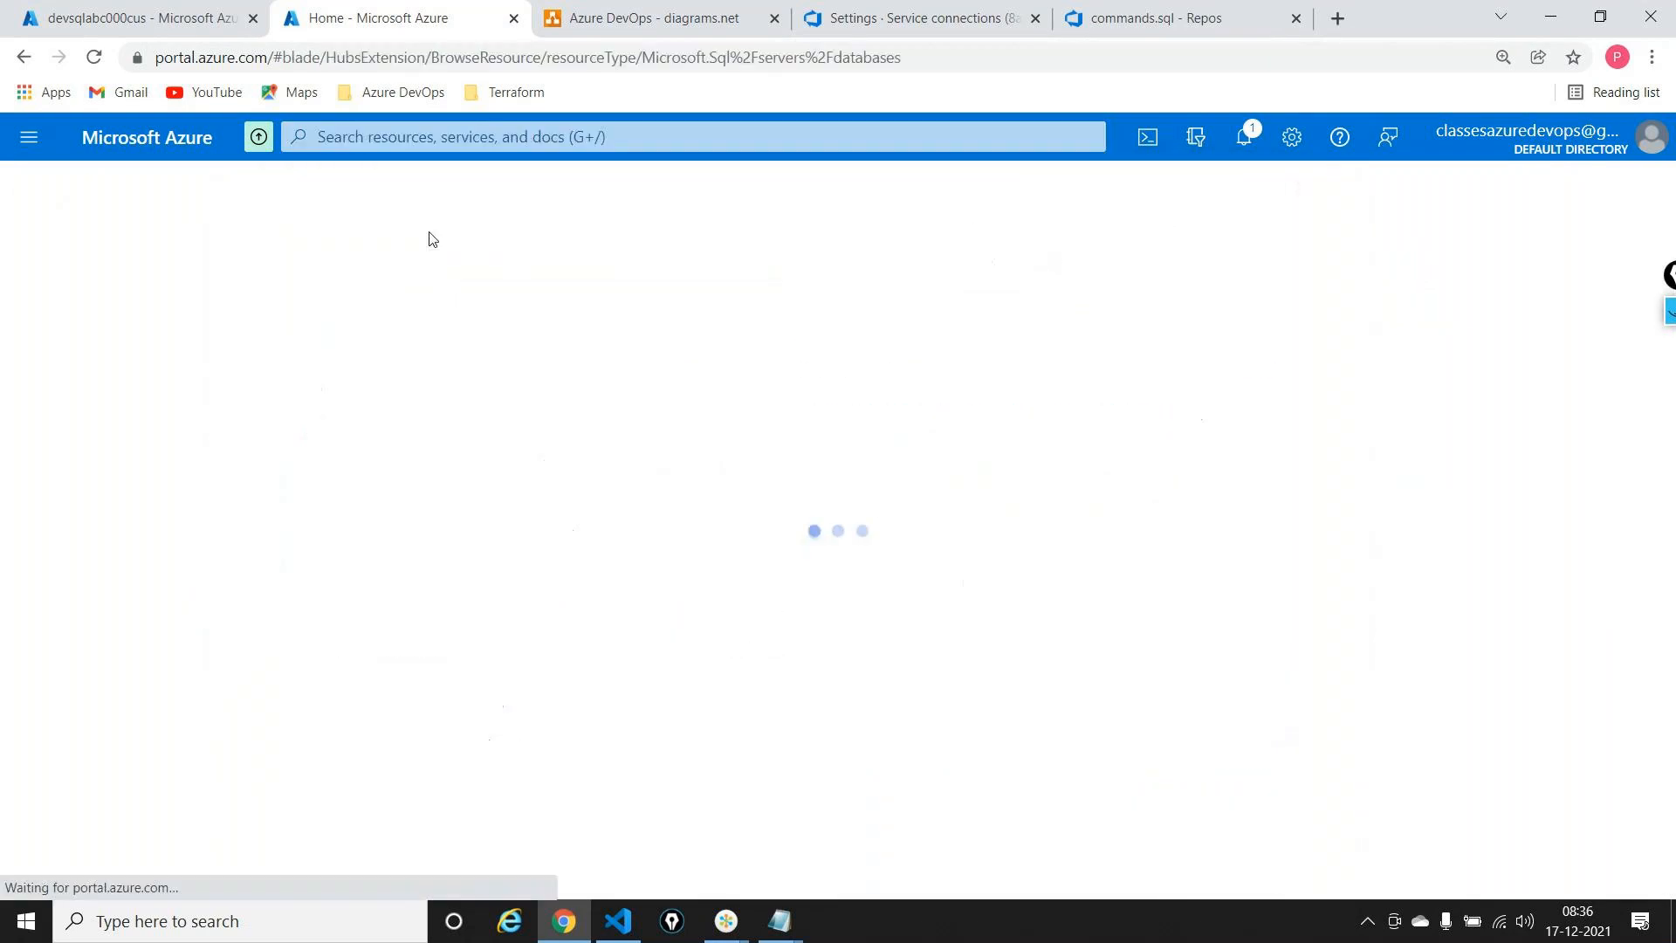
left_click(137, 491)
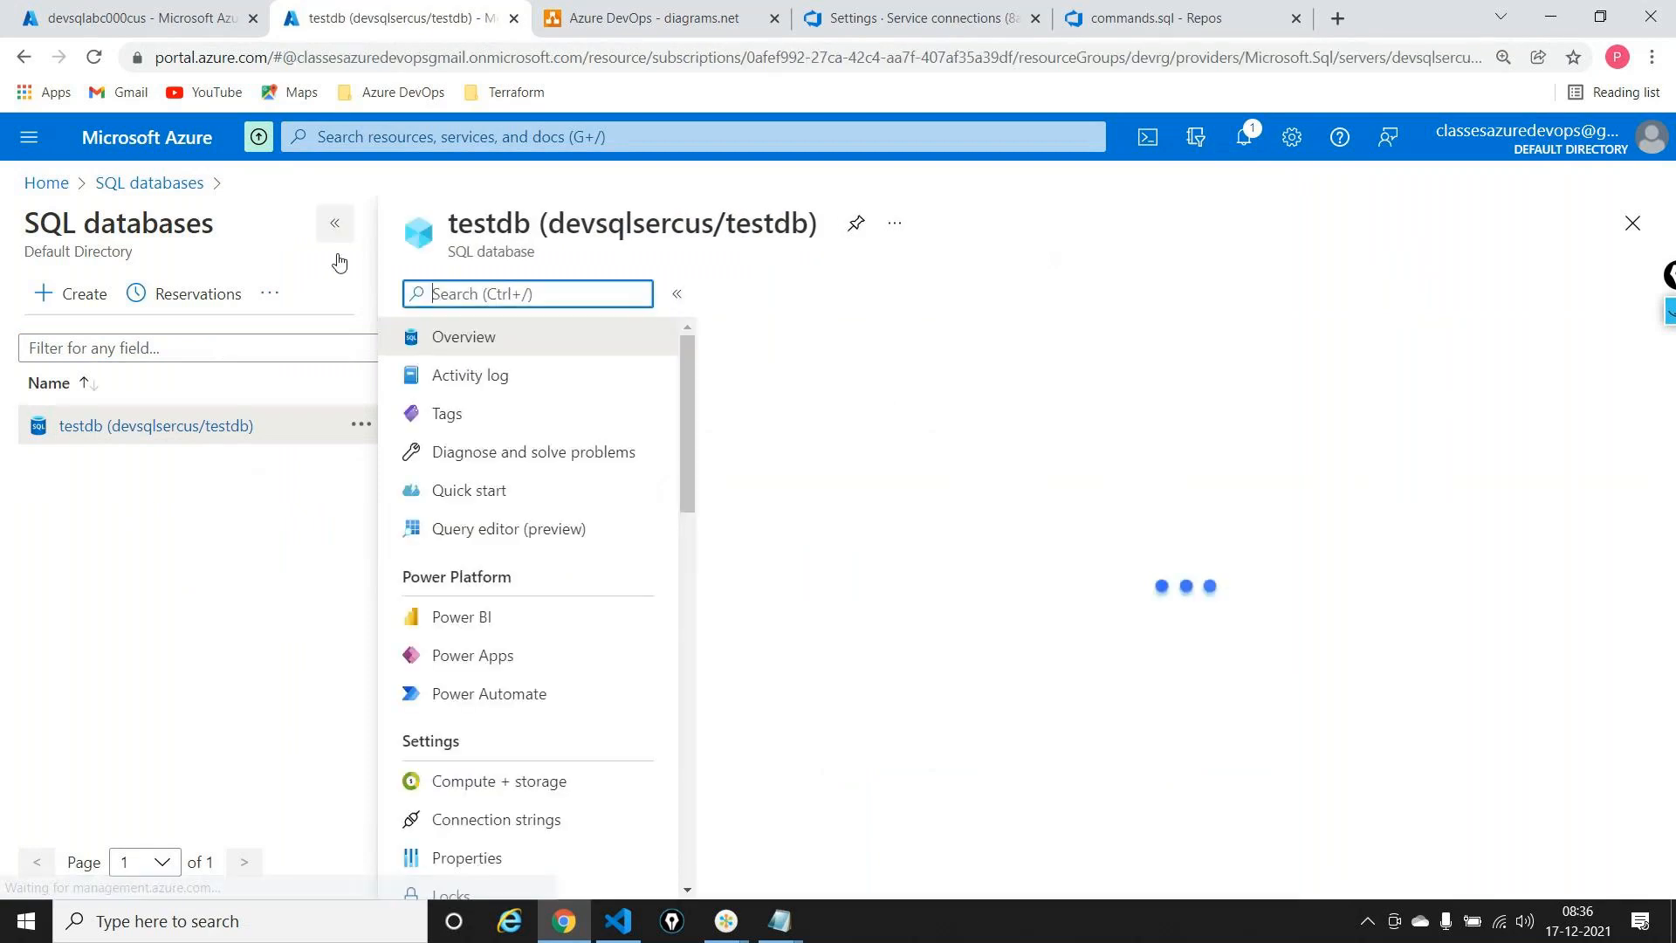
left_click(334, 222)
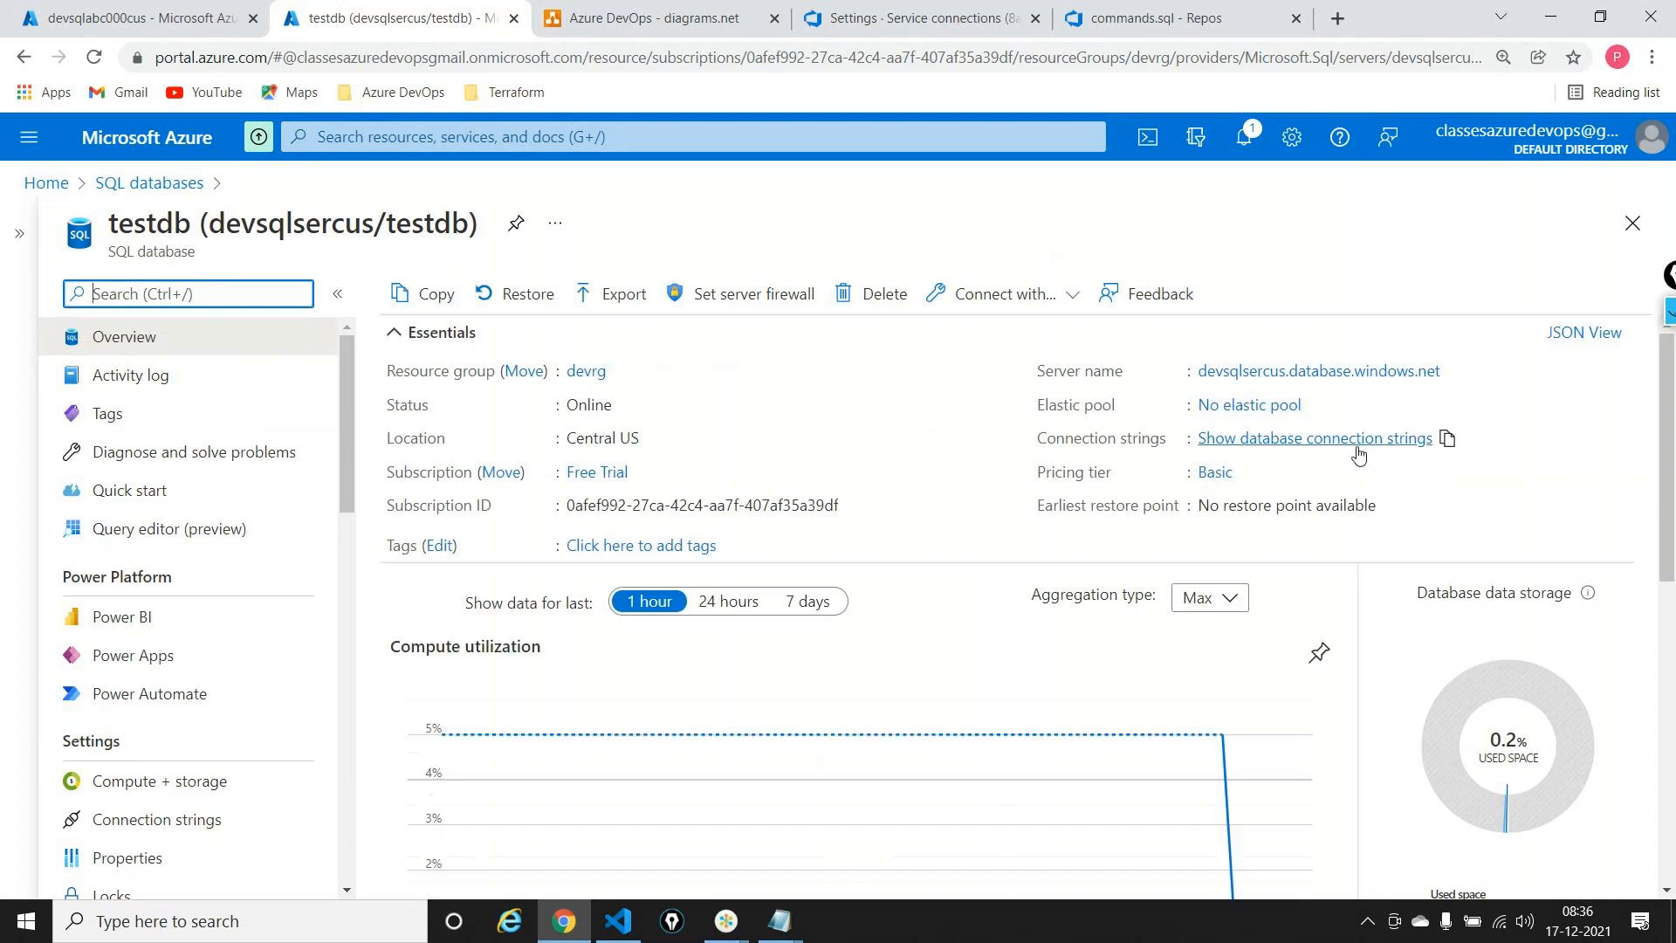
left_click(1358, 440)
left_click_drag(1358, 447, 262, 292)
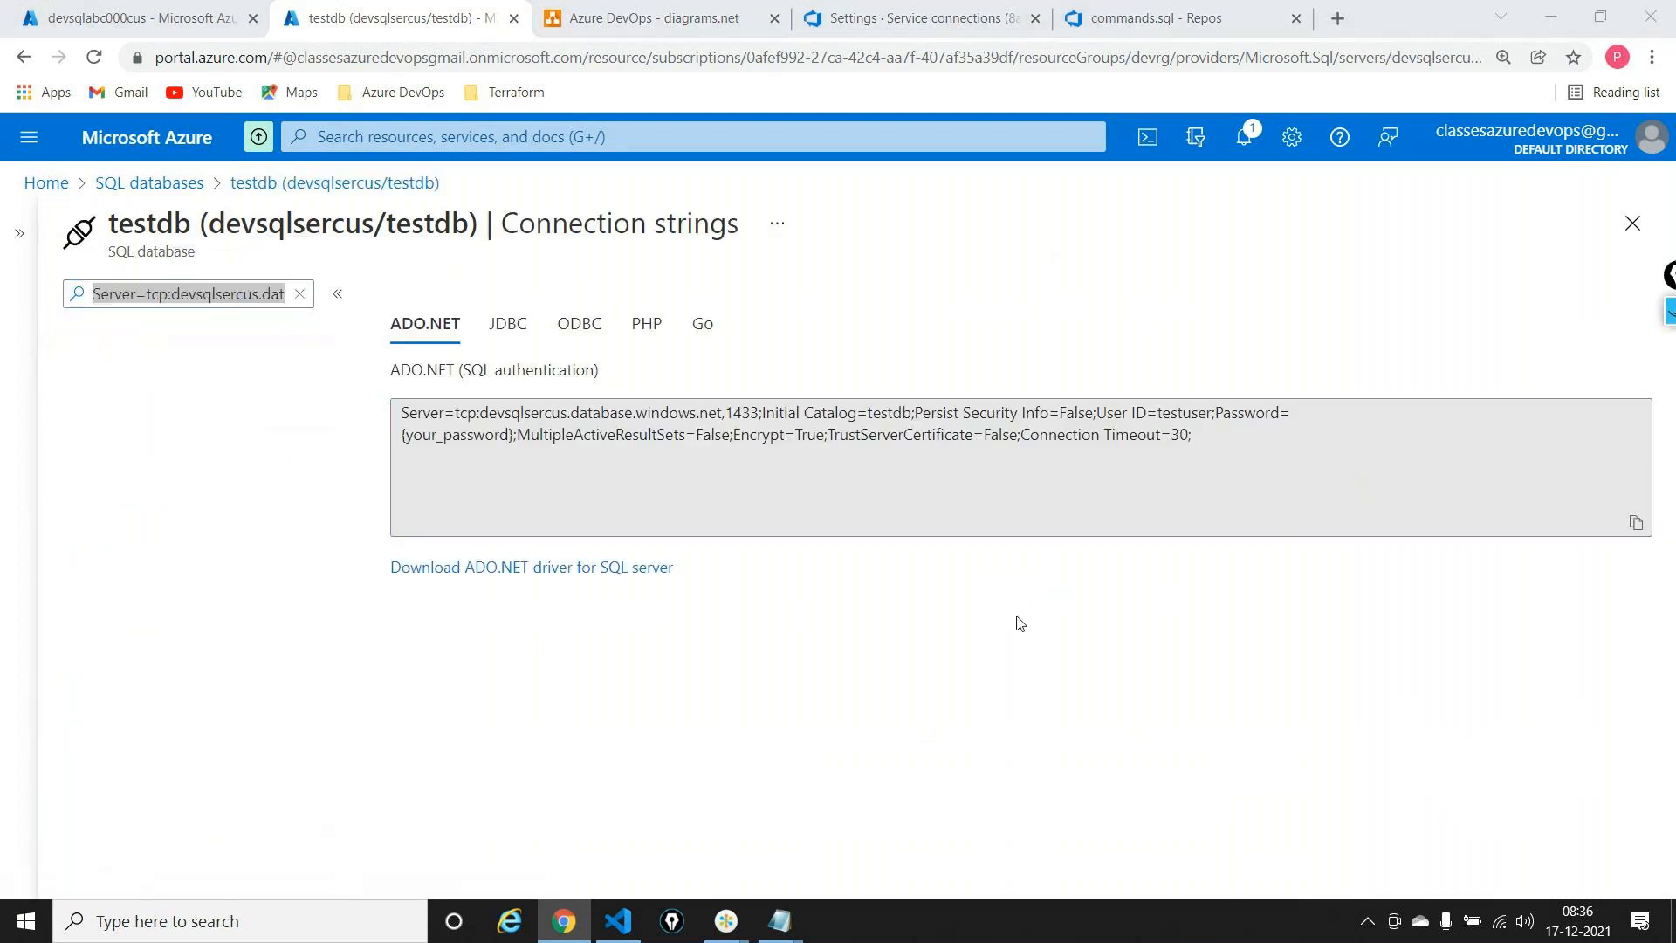
left_click(1201, 445)
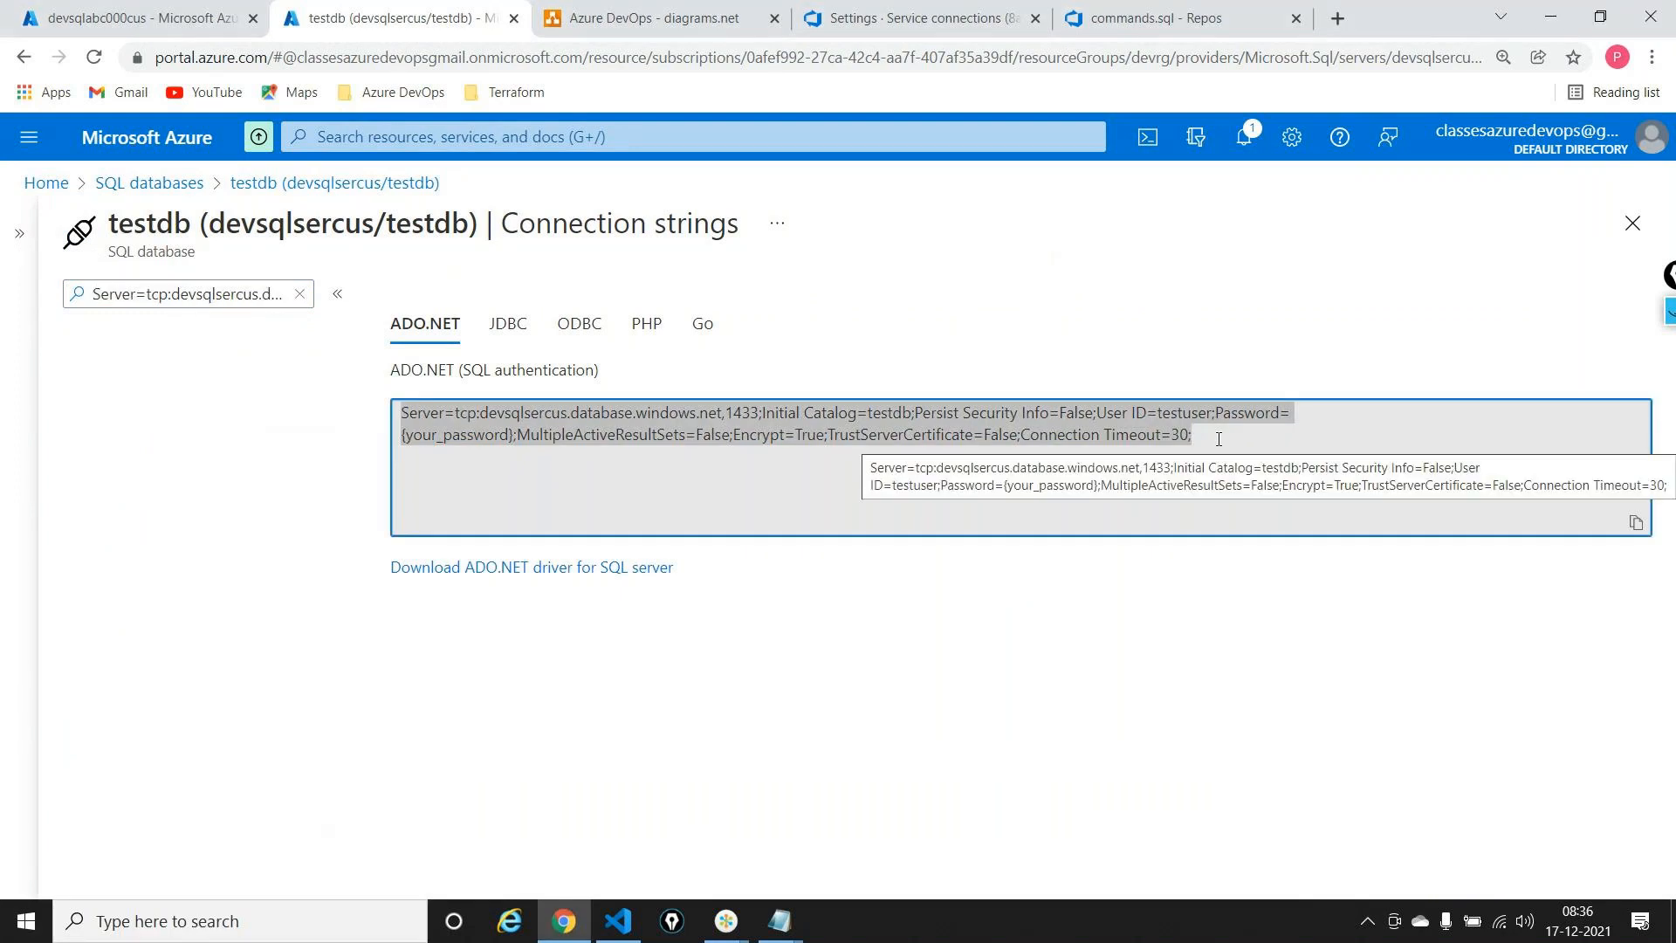
left_click(1638, 528)
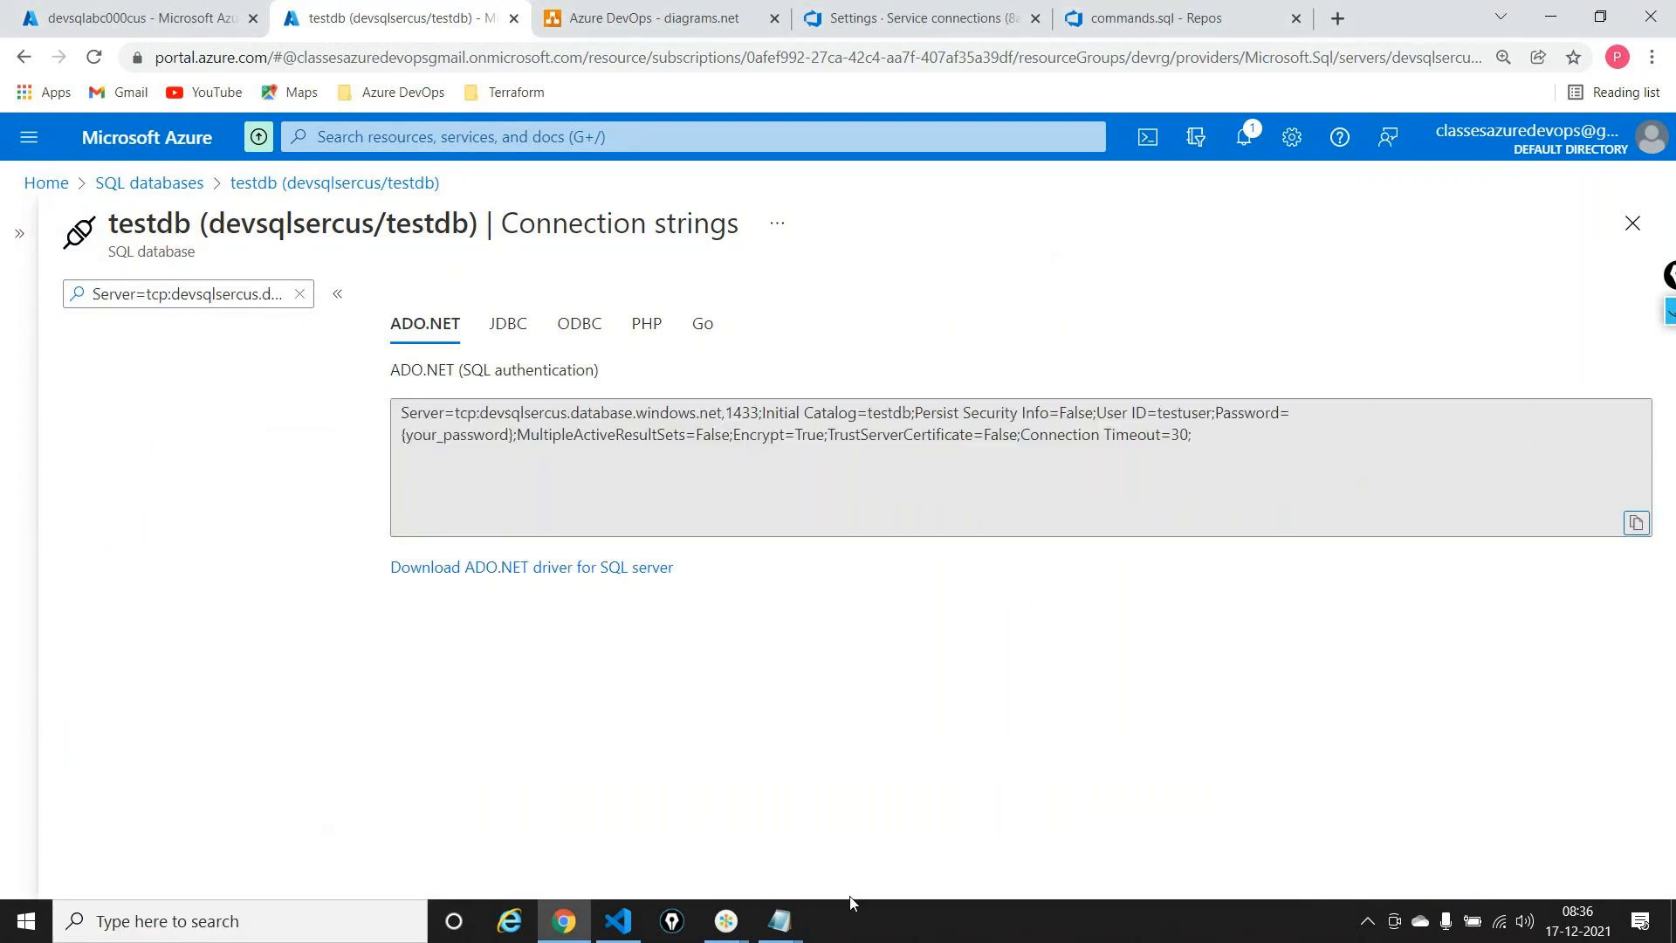
Step: Paste the testdb connection string into Notepad and replace the password placeholder with the admin password
left_click(780, 921)
left_click(843, 832)
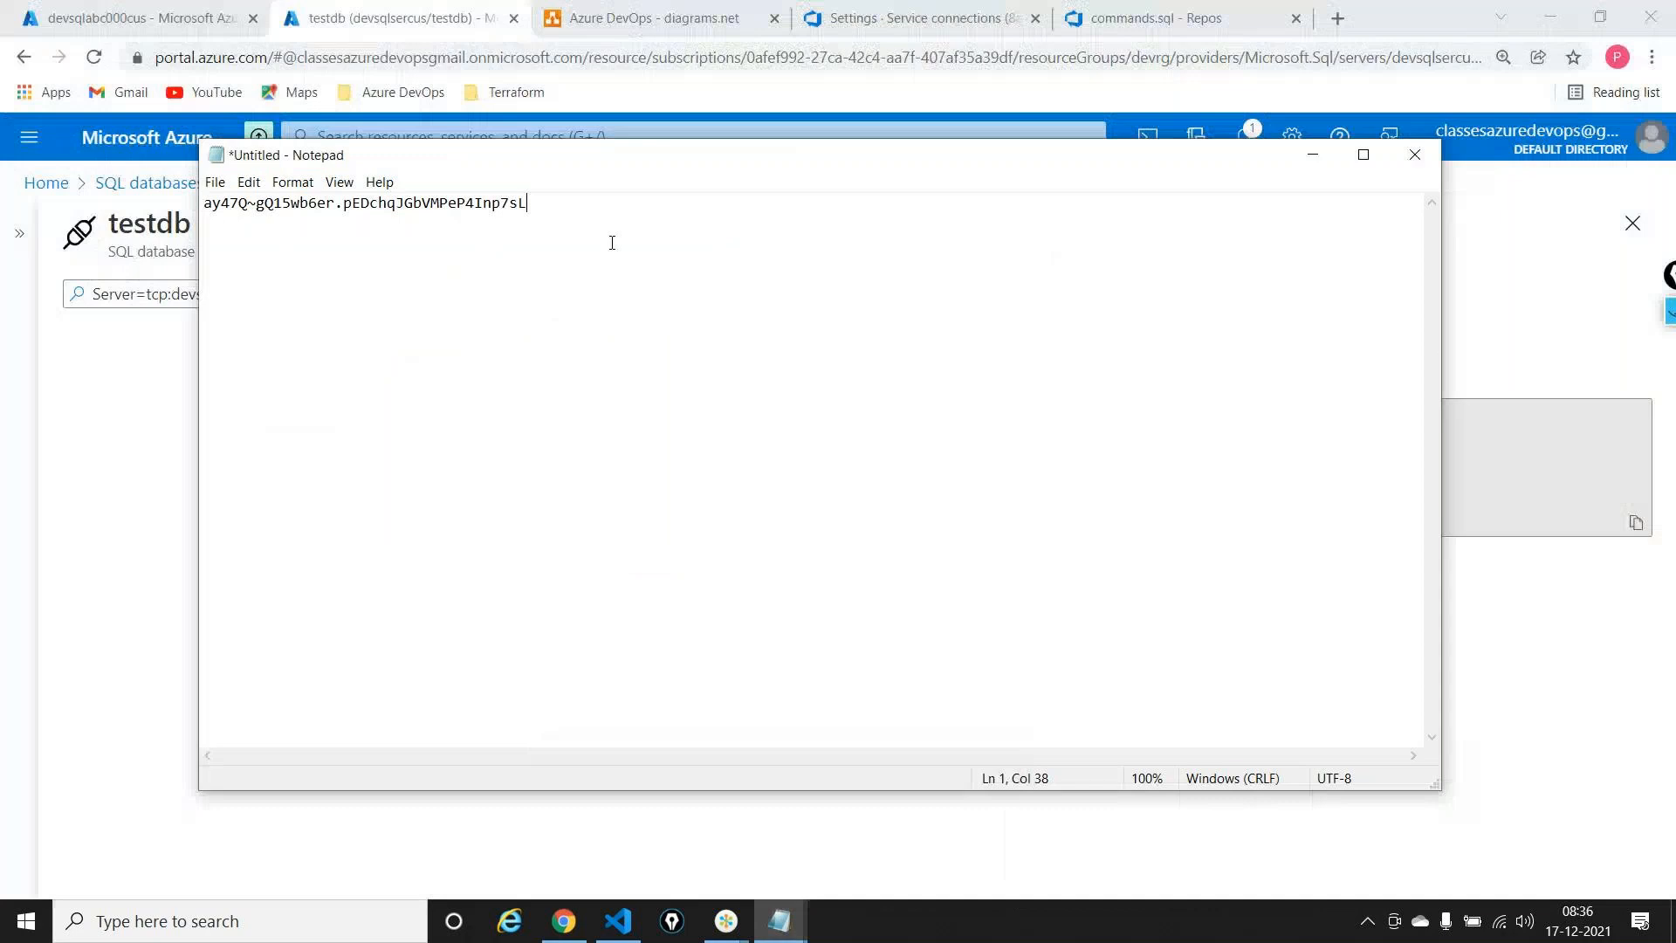
key("Return")
key("Return")
key("Return")
key("ctrl+v")
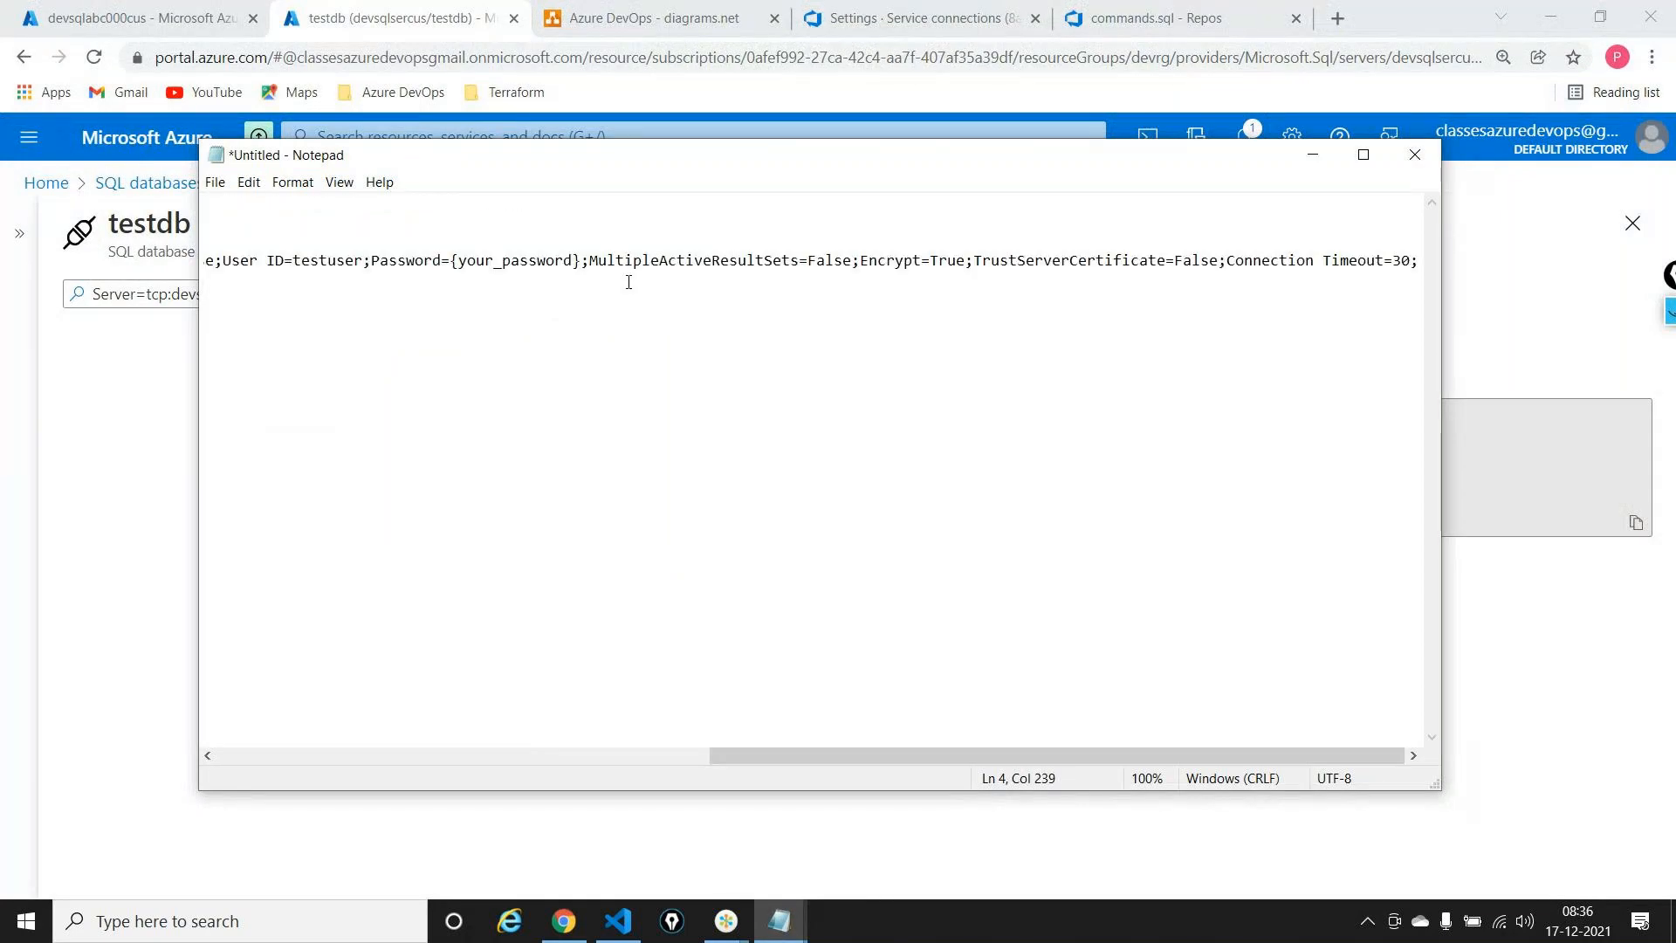
left_click(578, 260)
key("BackSpace")
key("BackSpace")
key("BackSpace")
key("BackSpace")
key("BackSpace")
key("BackSpace")
key("BackSpace")
key("BackSpace")
key("BackSpace")
key("BackSpace")
key("BackSpace")
key("BackSpace")
key("BackSpace")
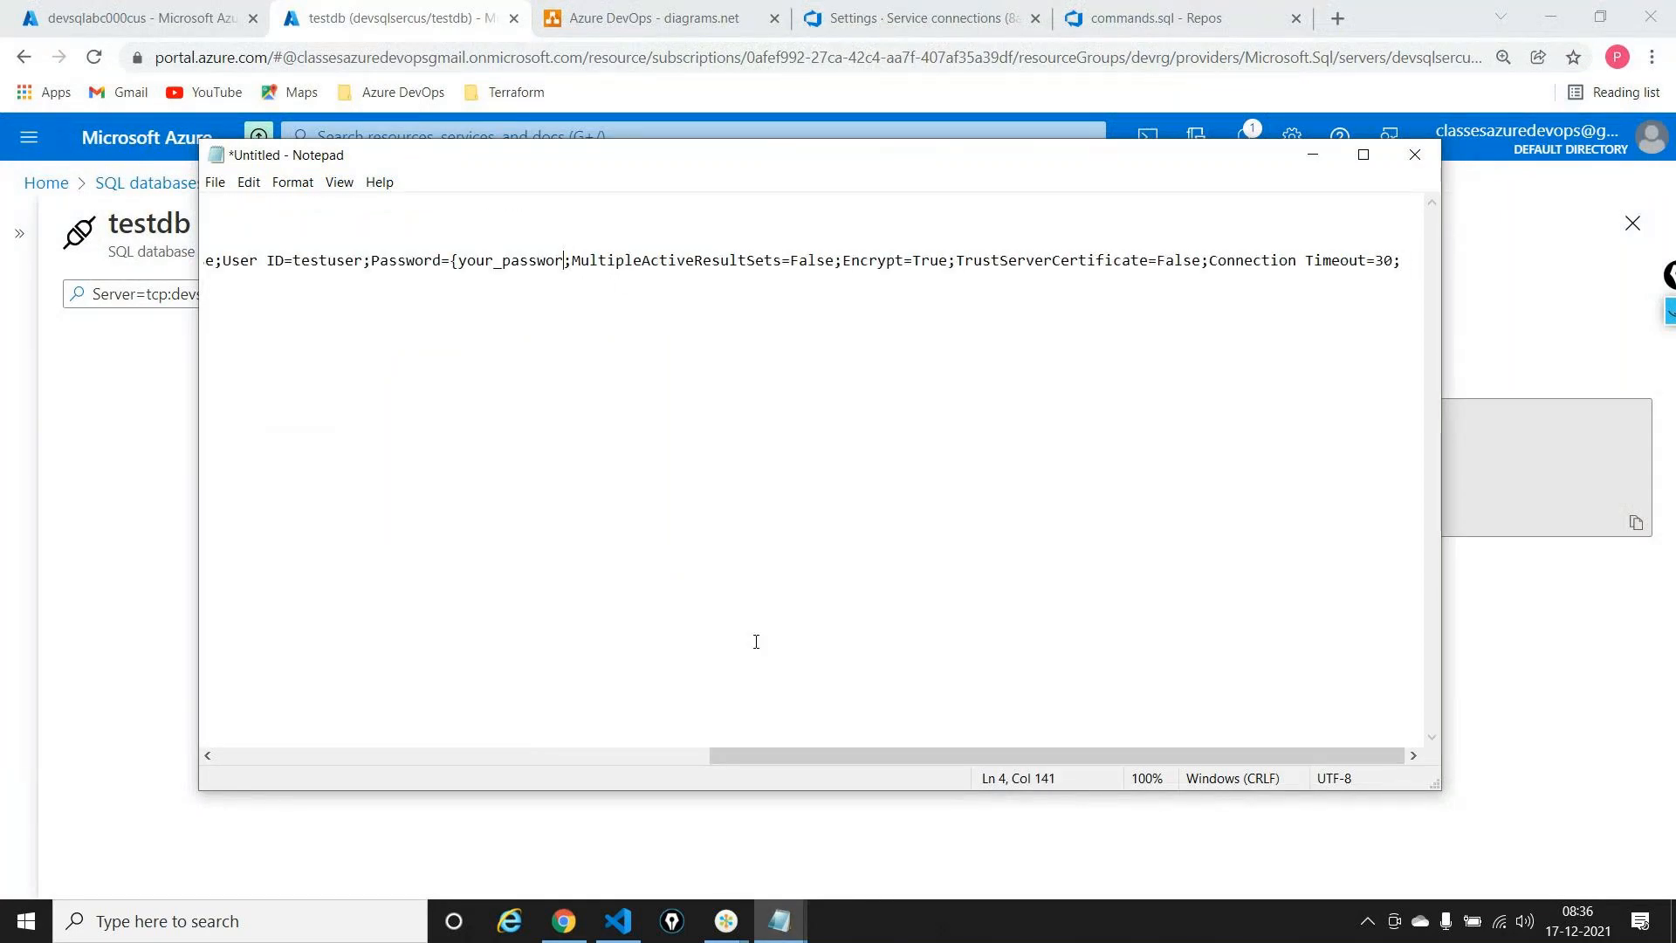
key("BackSpace")
key("BackSpace")
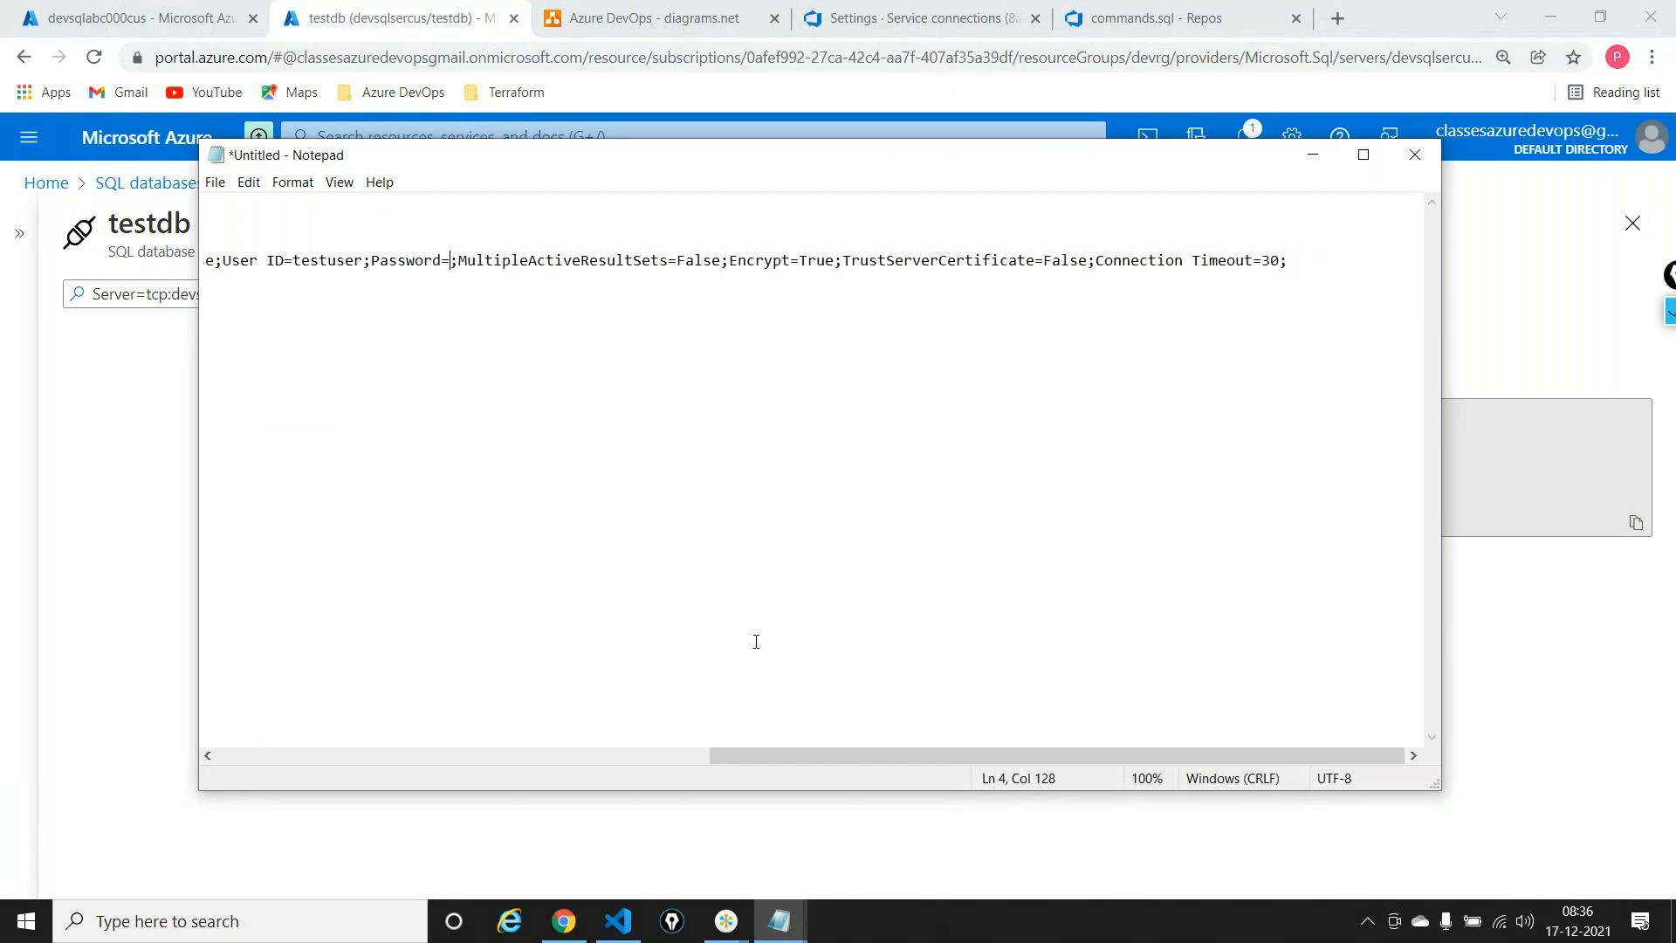
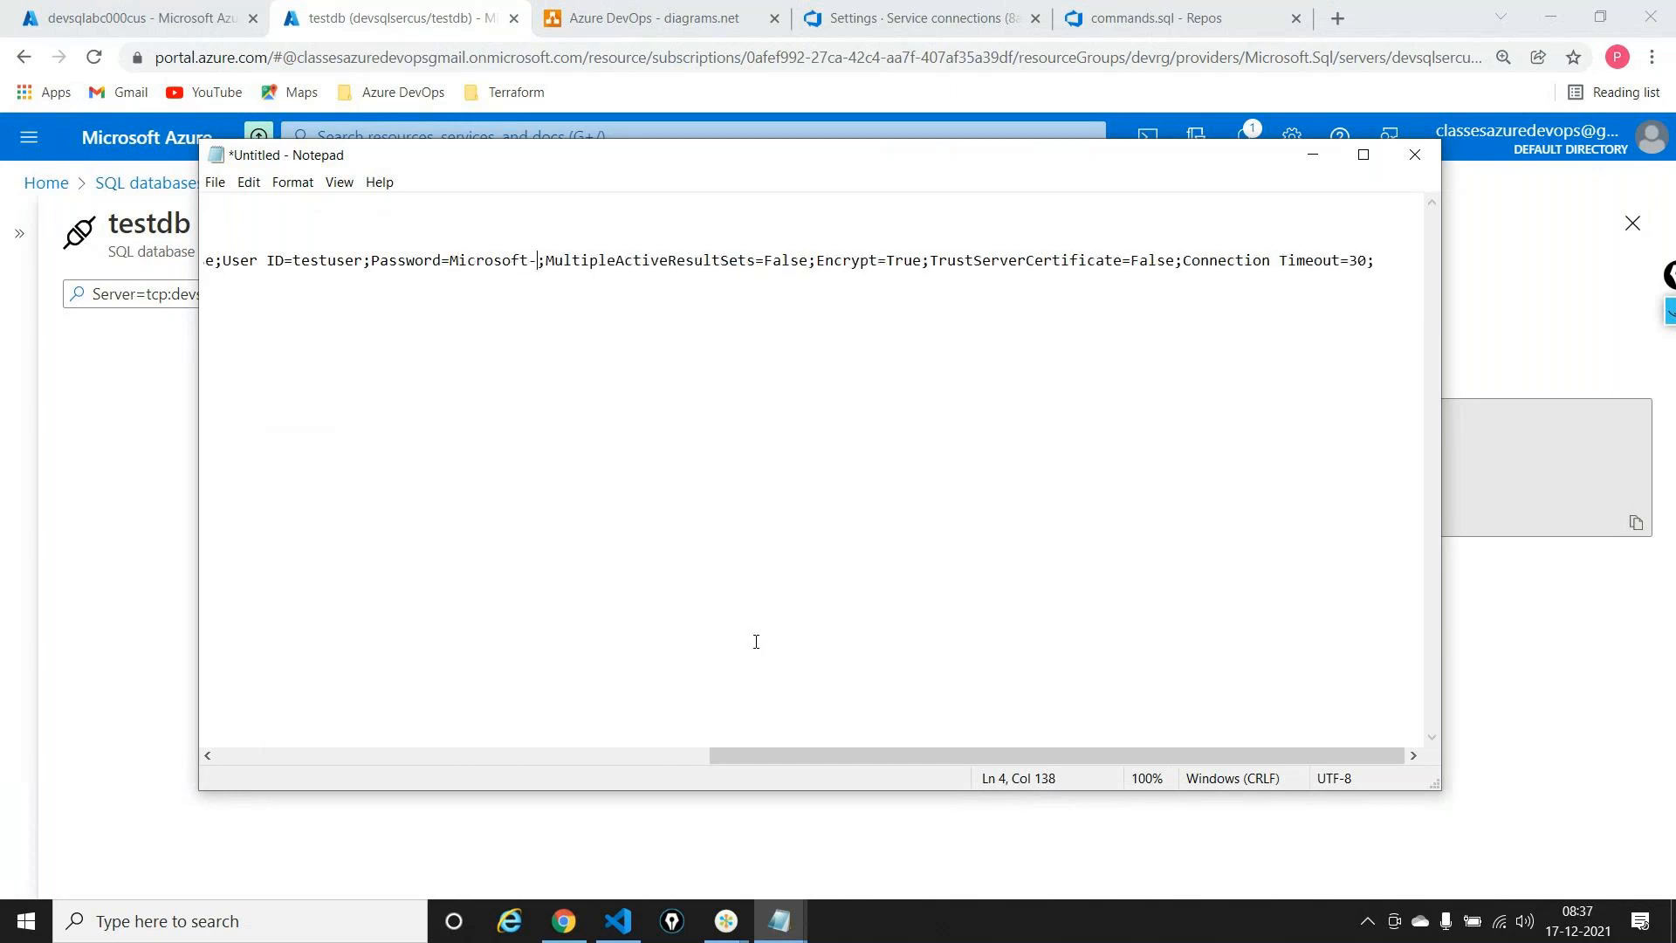
Step: Select the completed connection string and minimize Notepad
left_click_drag(1400, 262, 310, 261)
left_click_drag(284, 328, 107, 310)
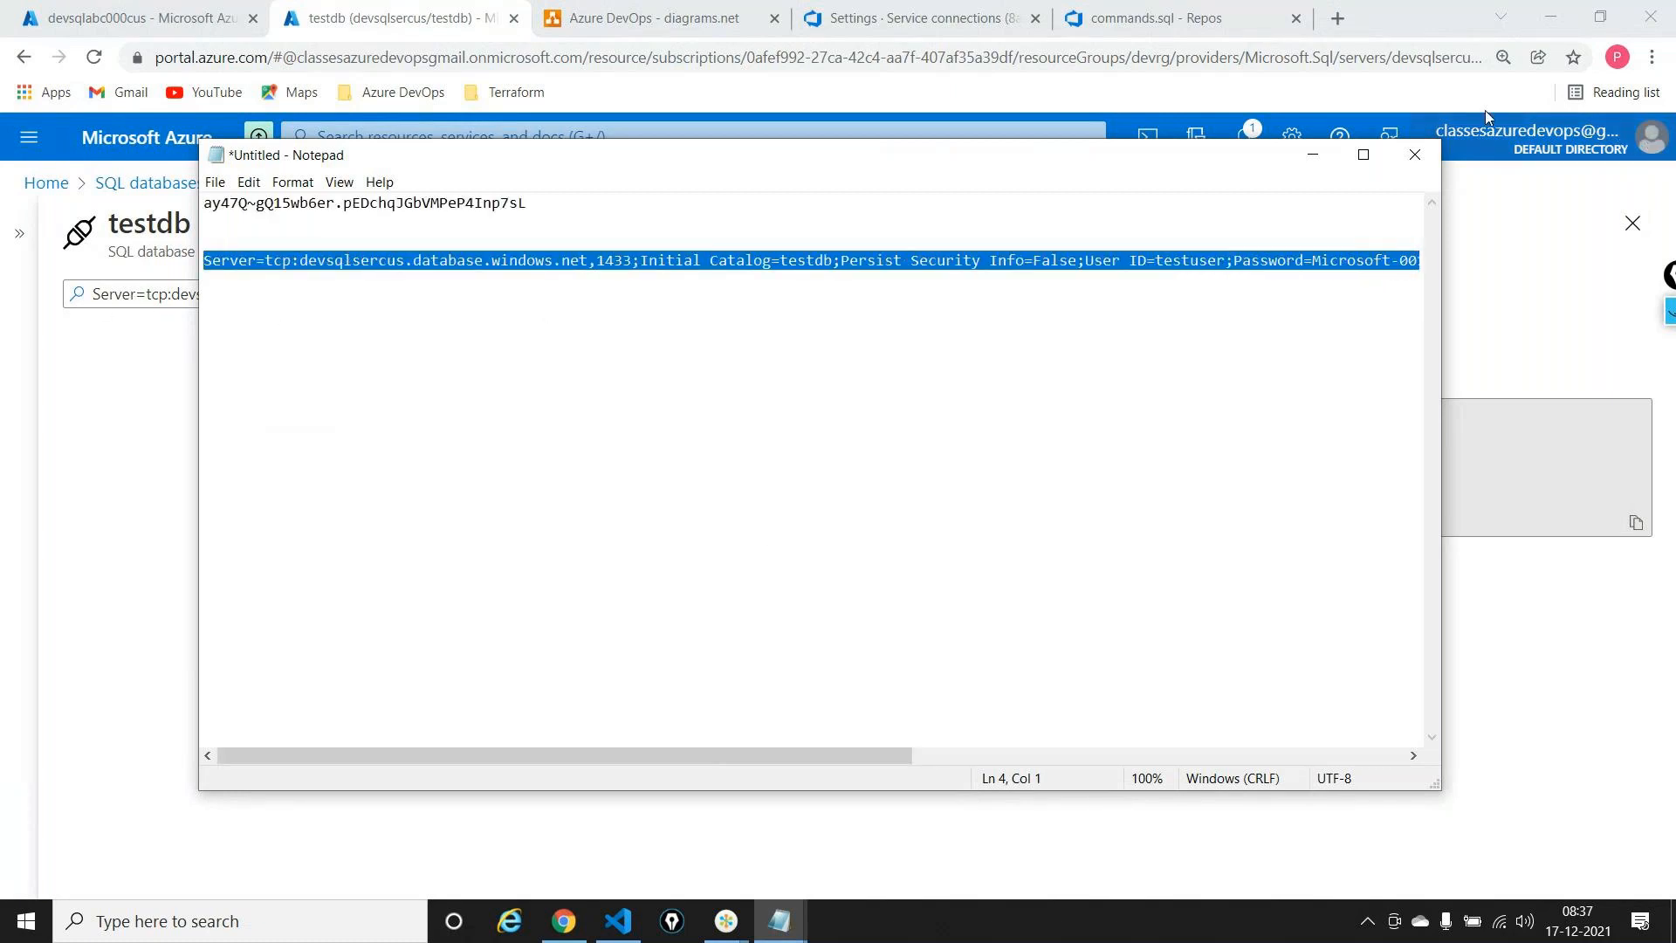
left_click(1312, 154)
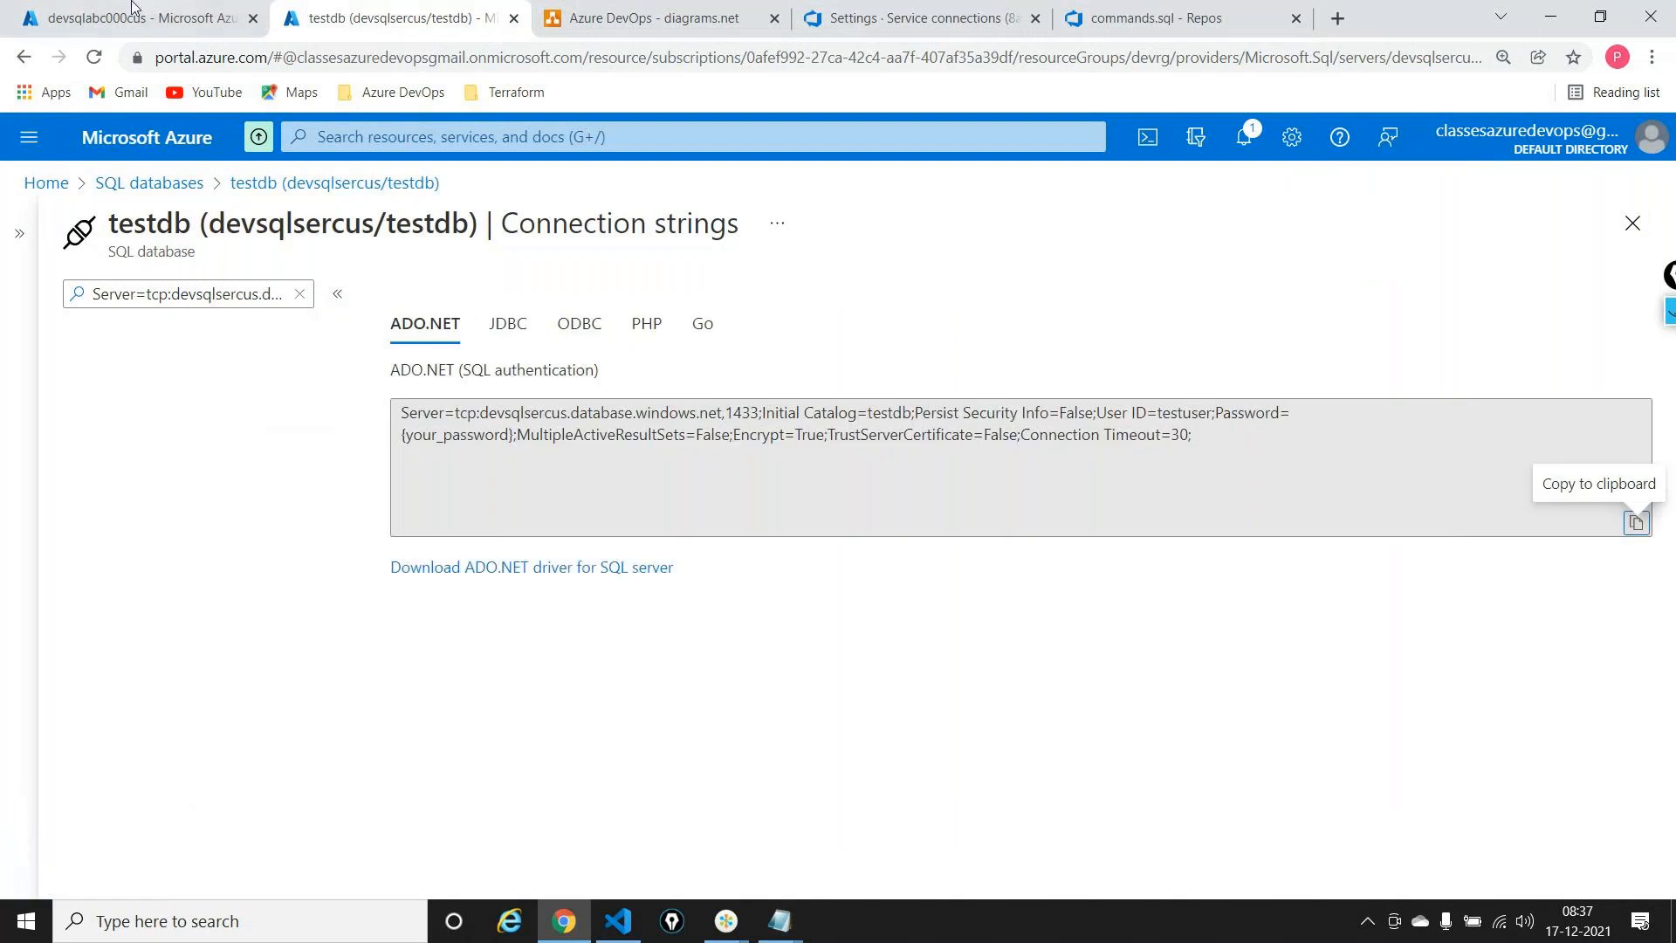
Step: Add connection string SqlConnection with the pasted testdb value and type SQLAzure
left_click(140, 18)
left_click(678, 380)
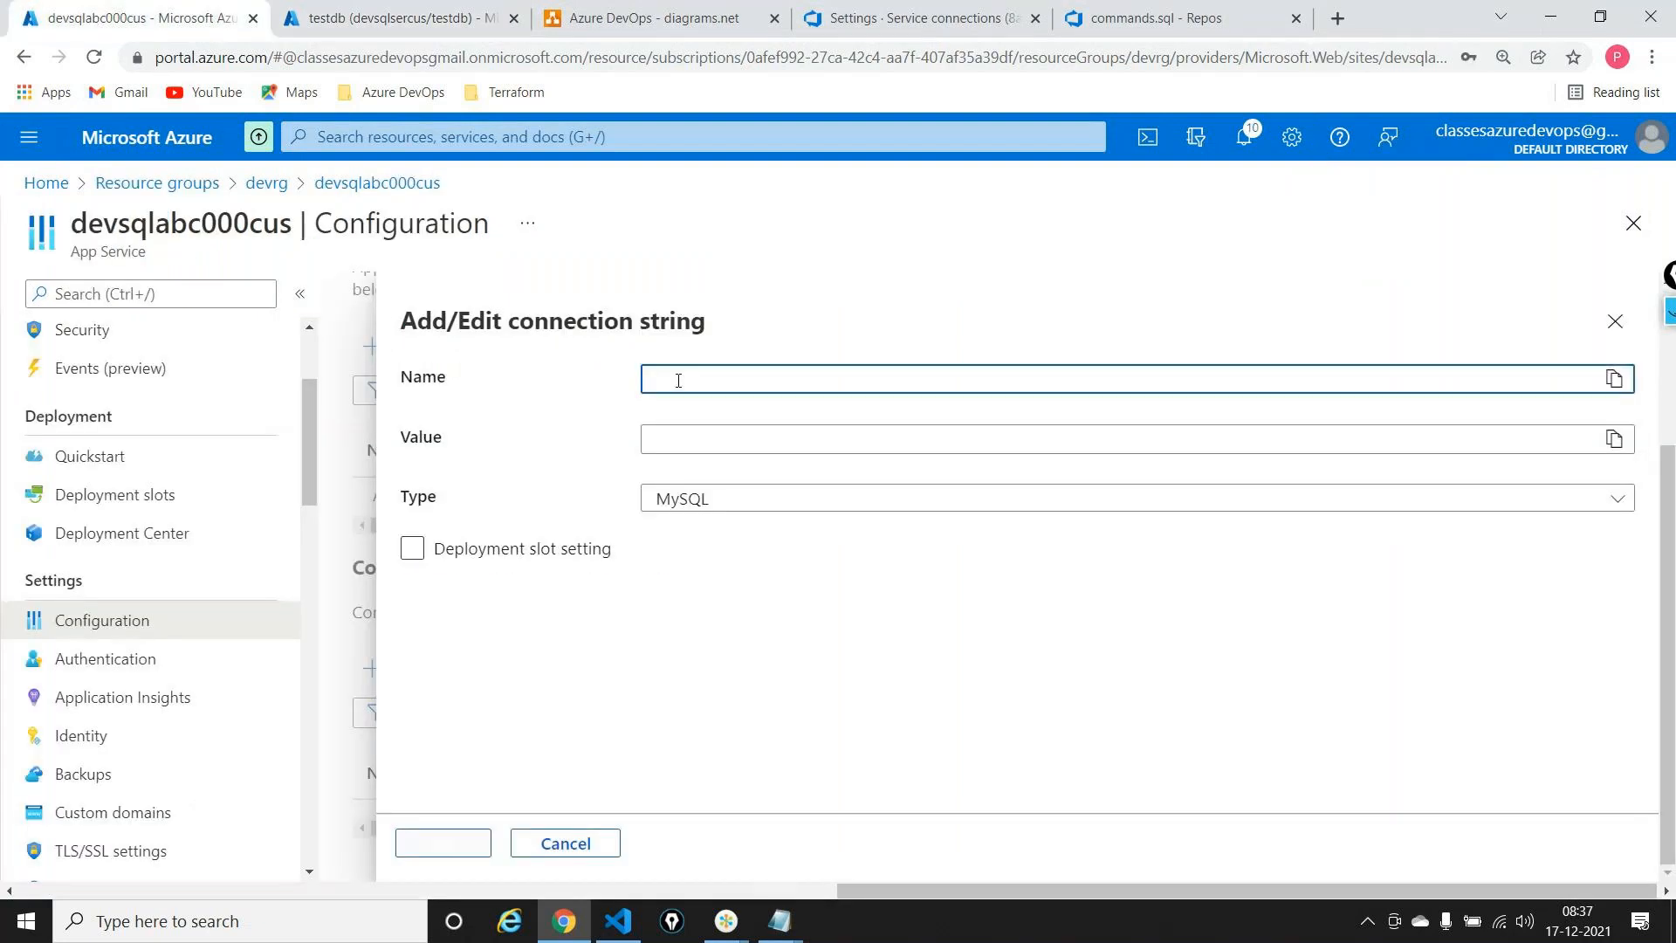
left_click(678, 436)
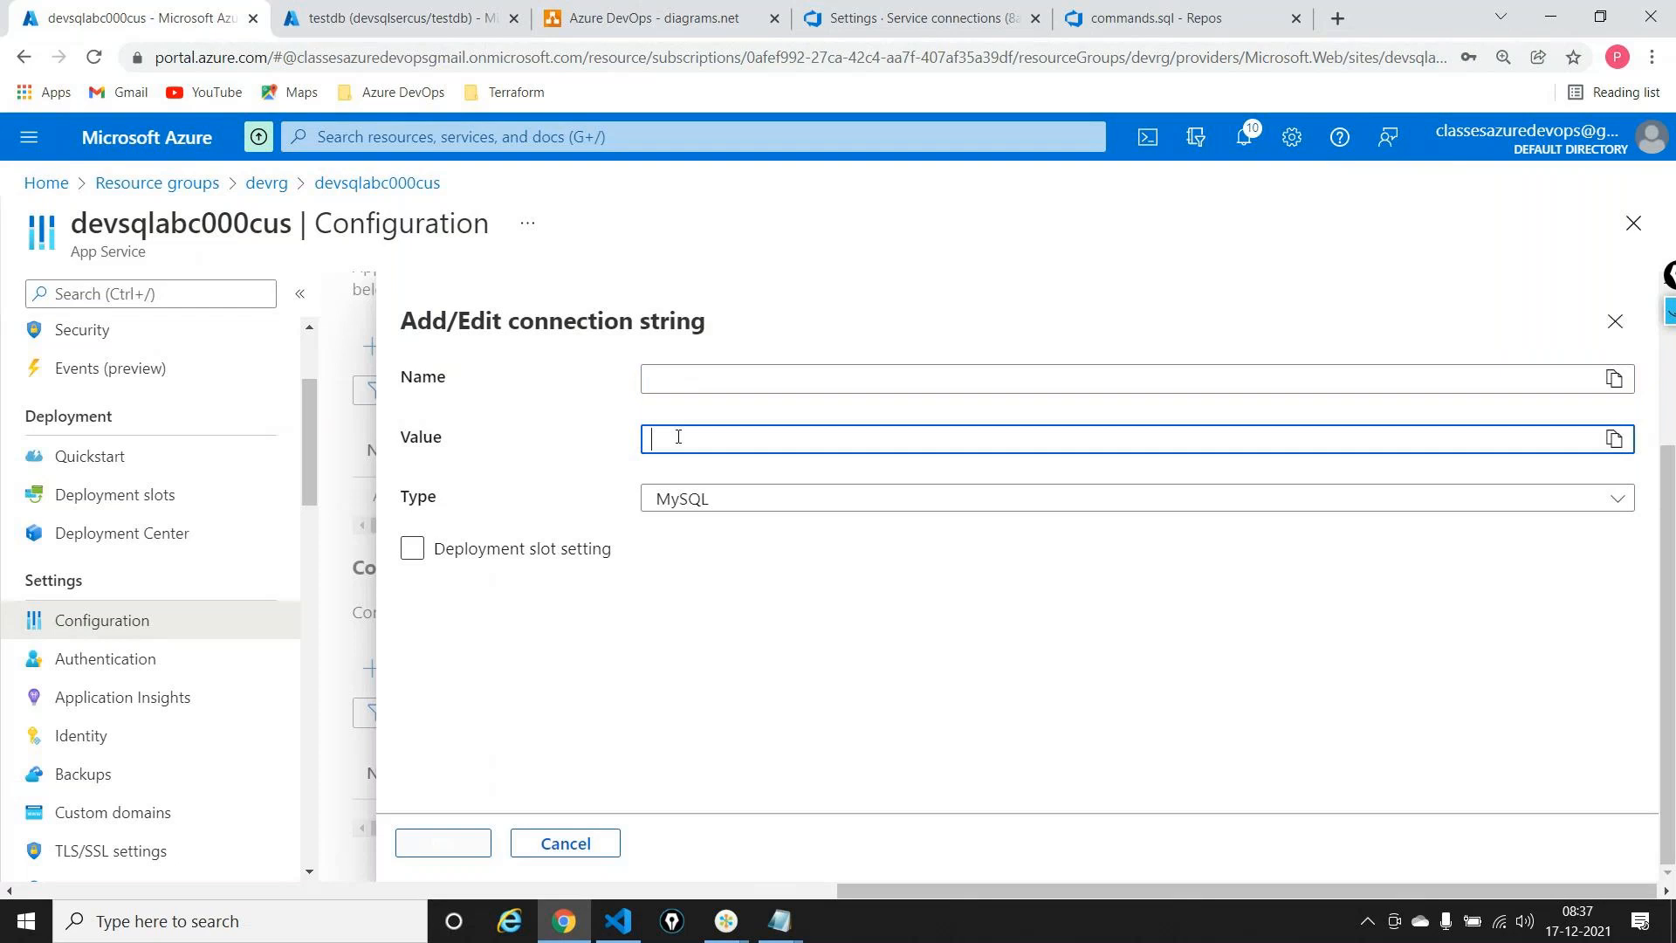
key("ctrl+v")
left_click(706, 381)
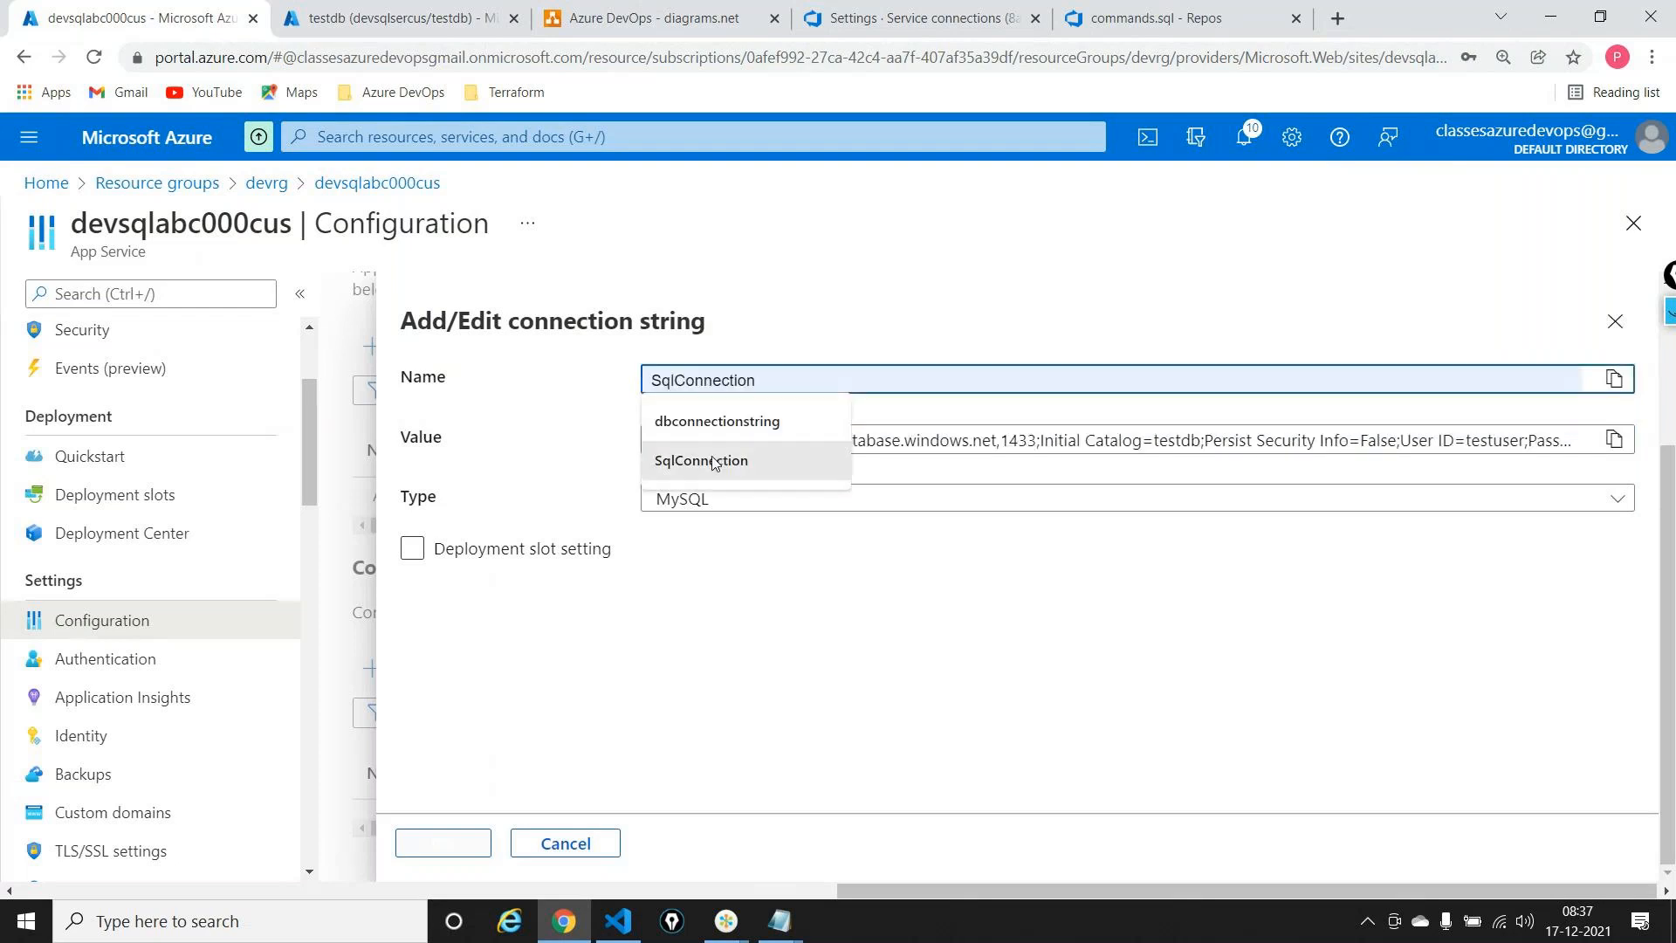
left_click(713, 463)
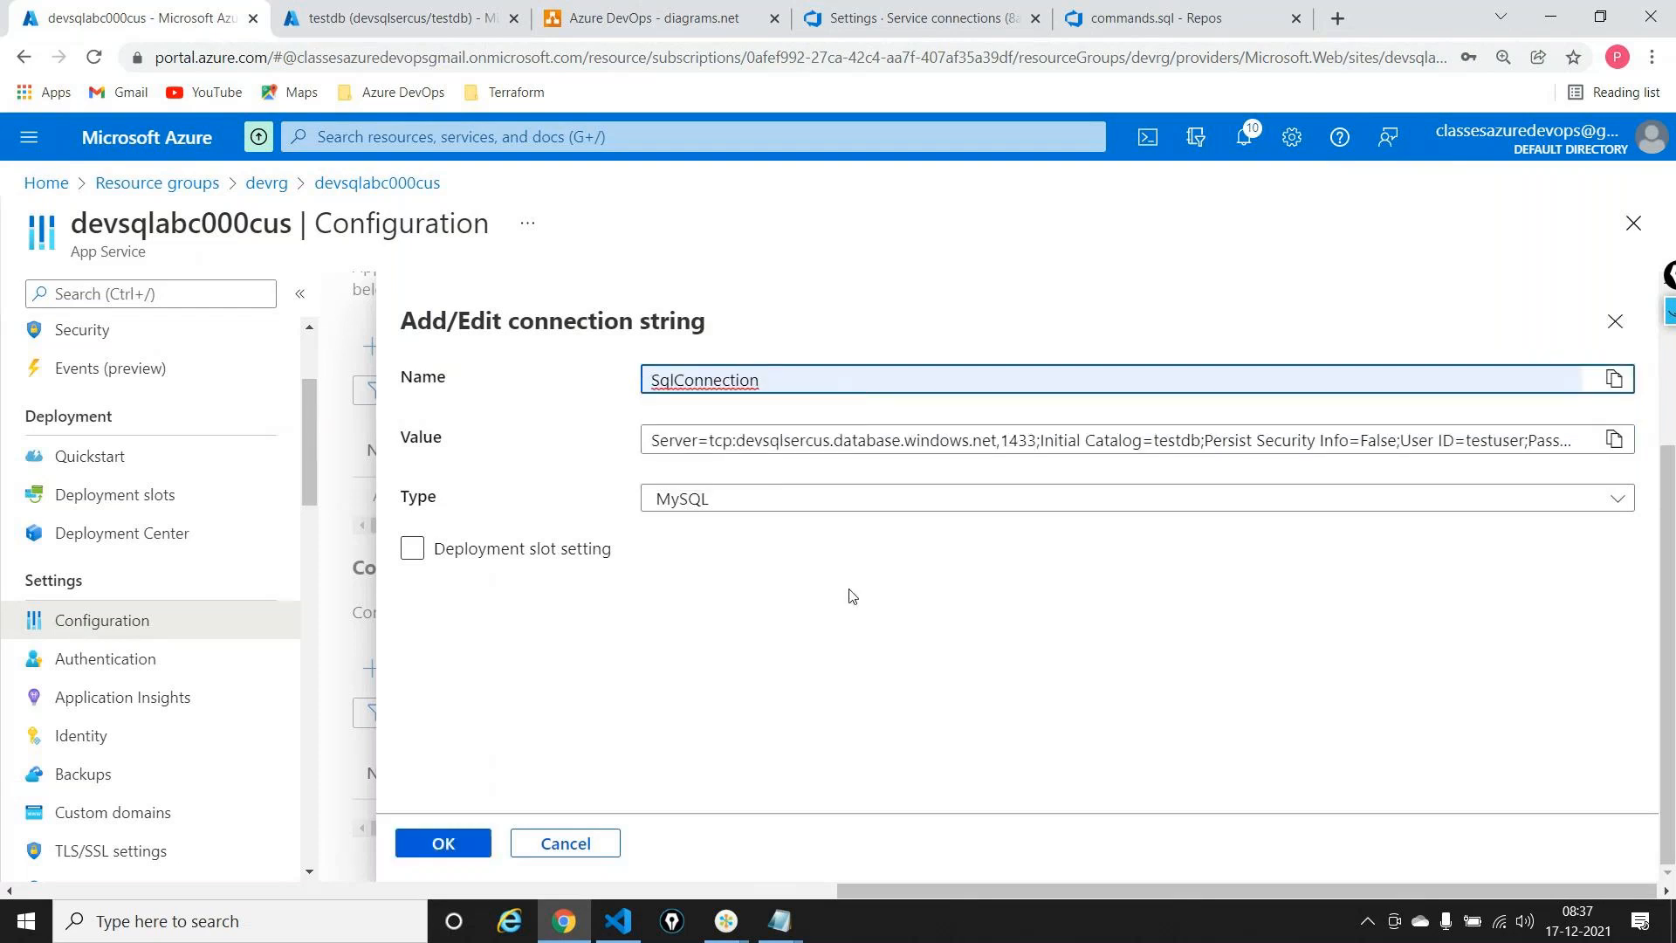
left_click(776, 620)
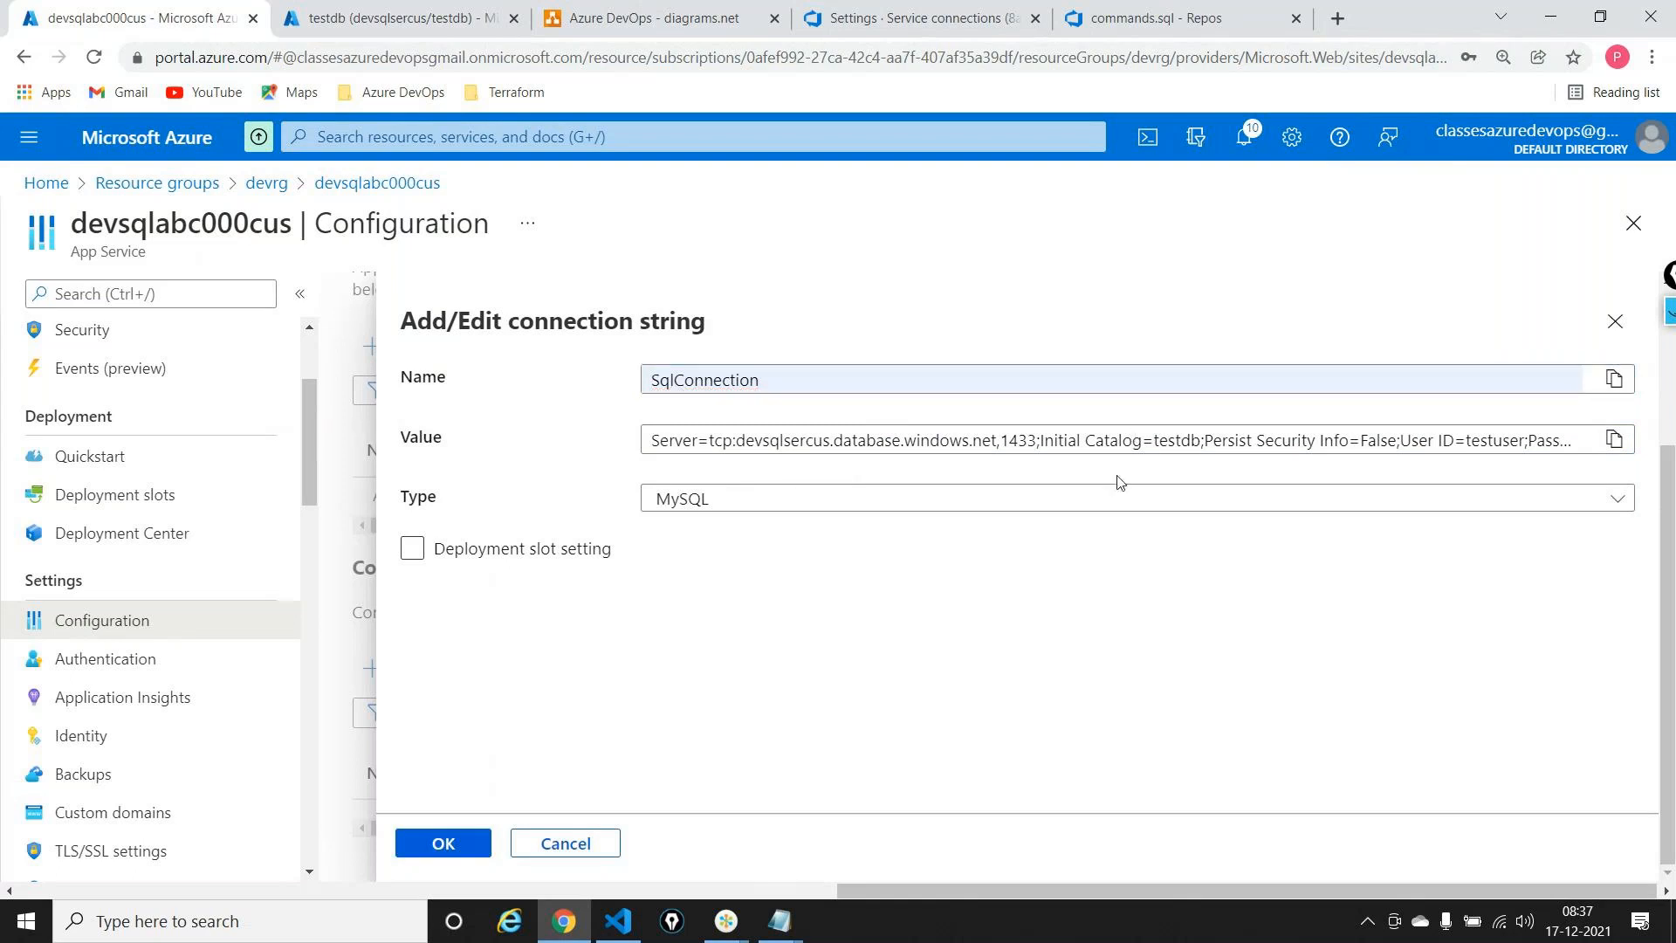
left_click(1101, 497)
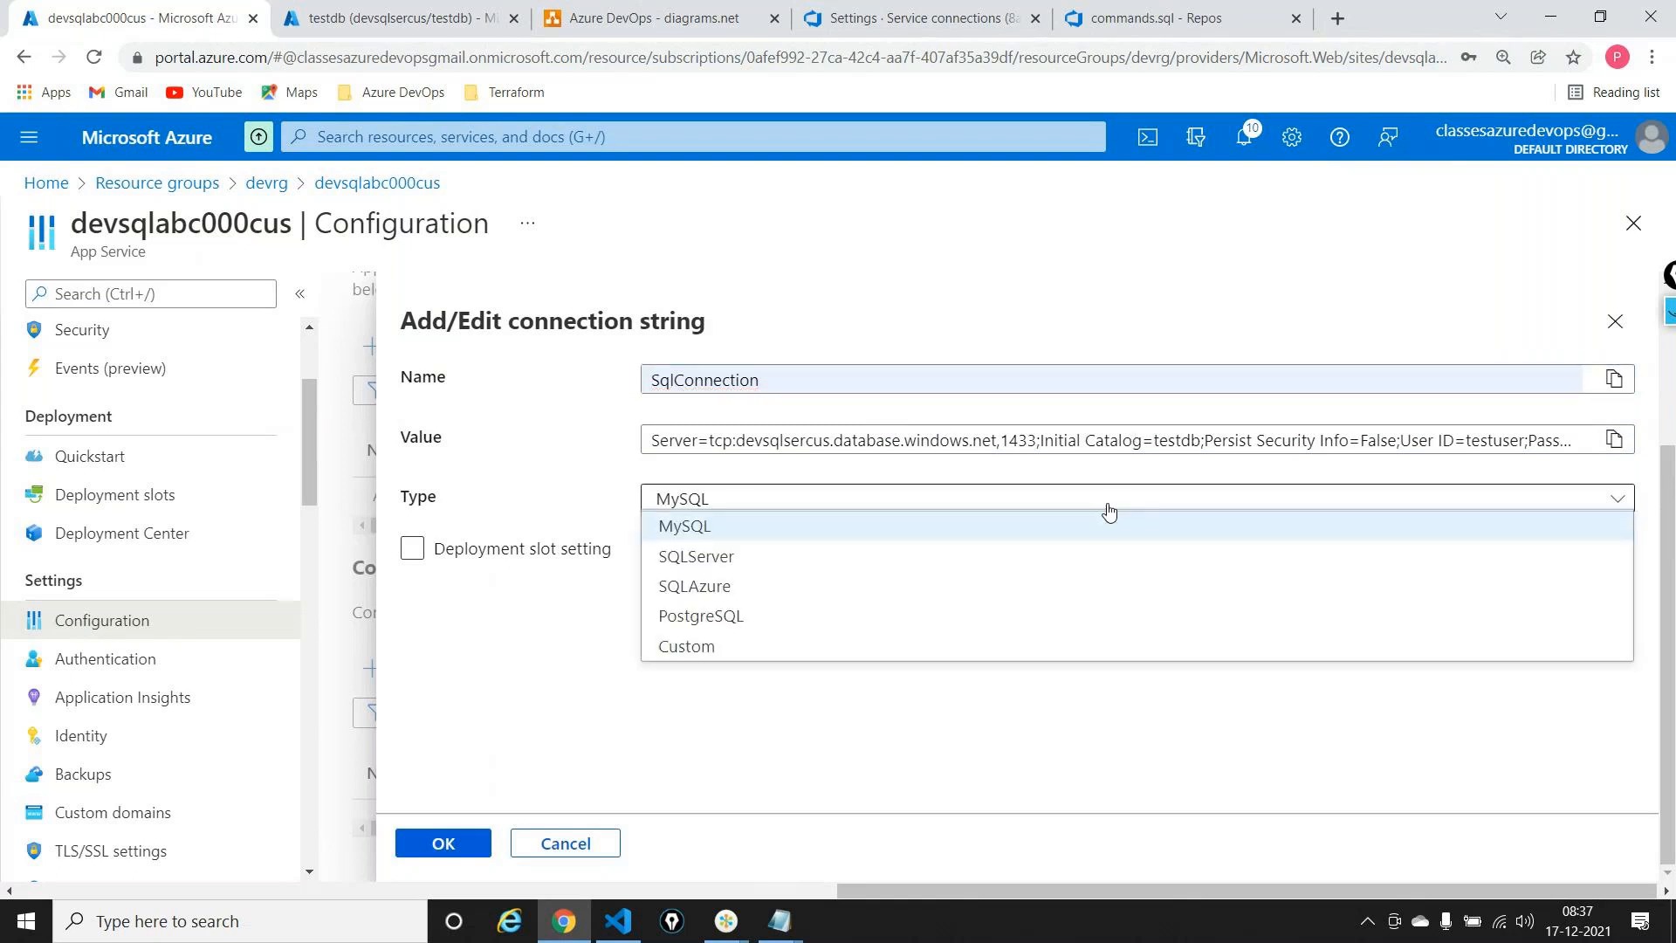
left_click(746, 588)
left_click(442, 841)
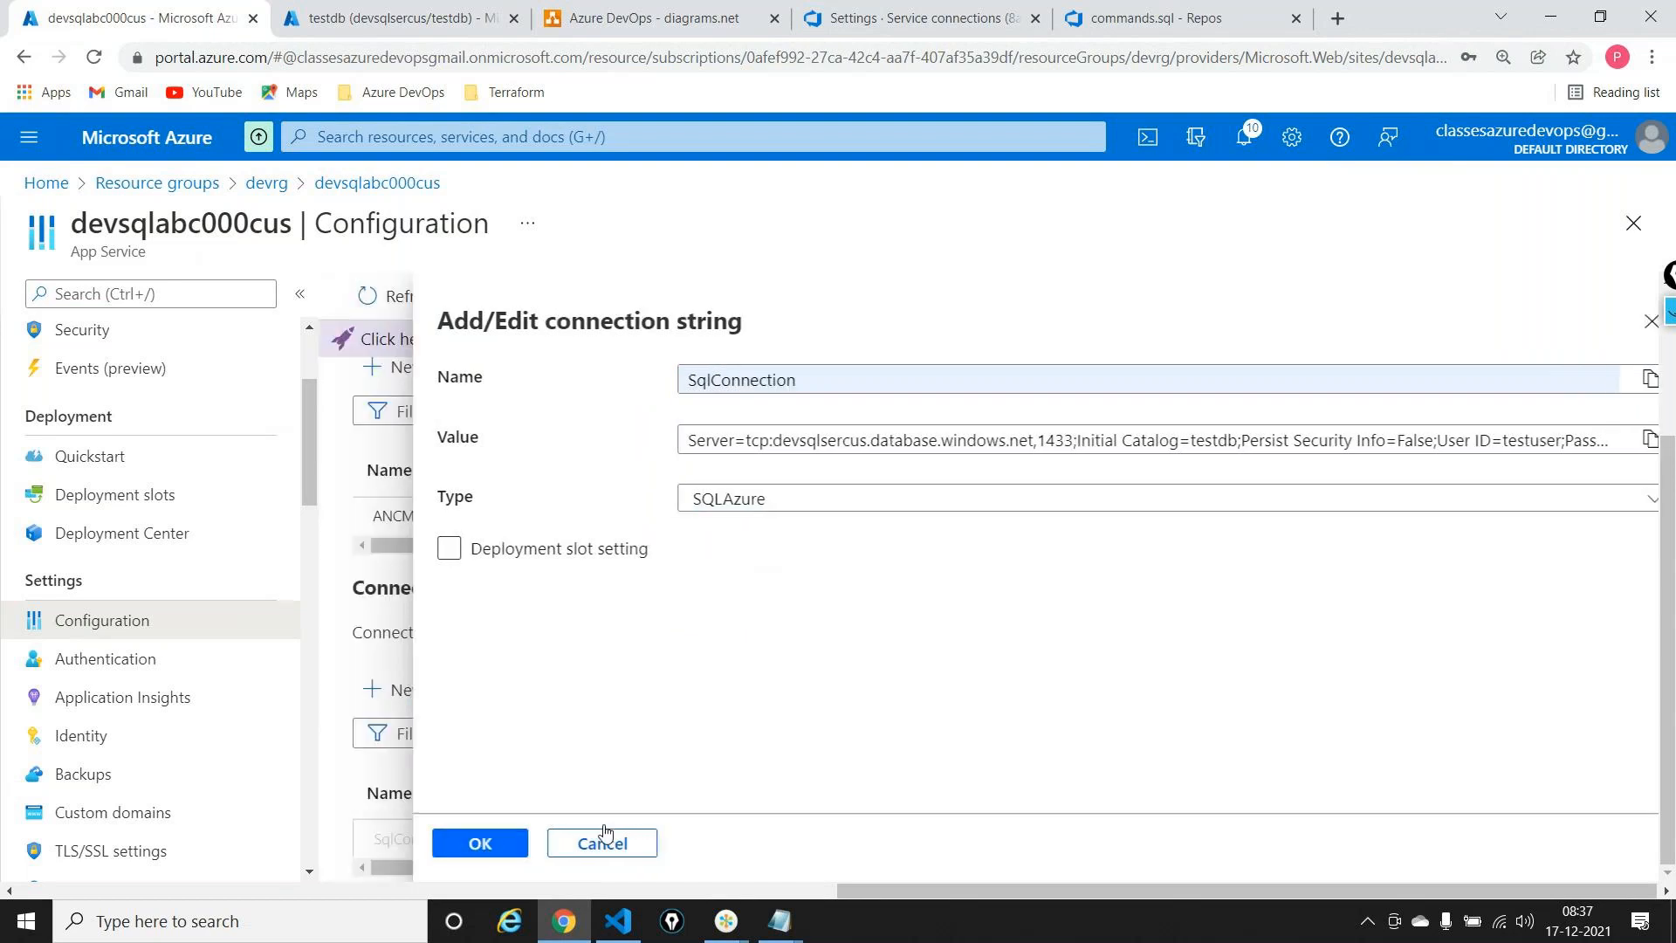
Step: Save the app configuration and restart devsqlabc000cus from its Overview
left_click(511, 316)
left_click(397, 450)
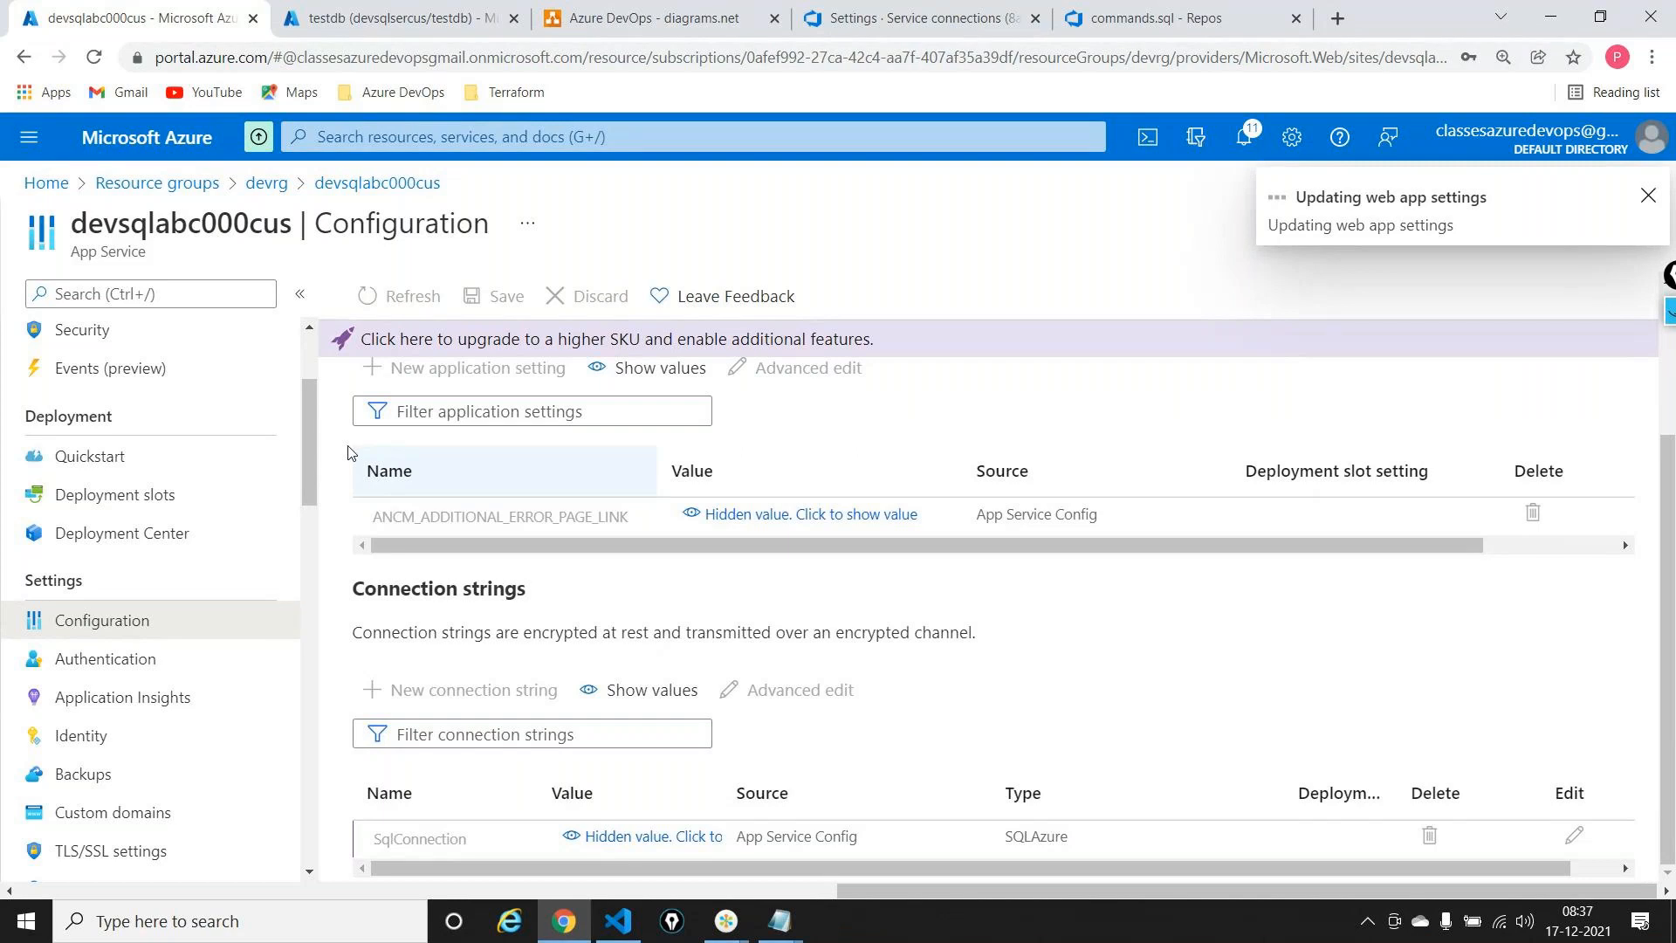
scroll(124, 341, "up", 2)
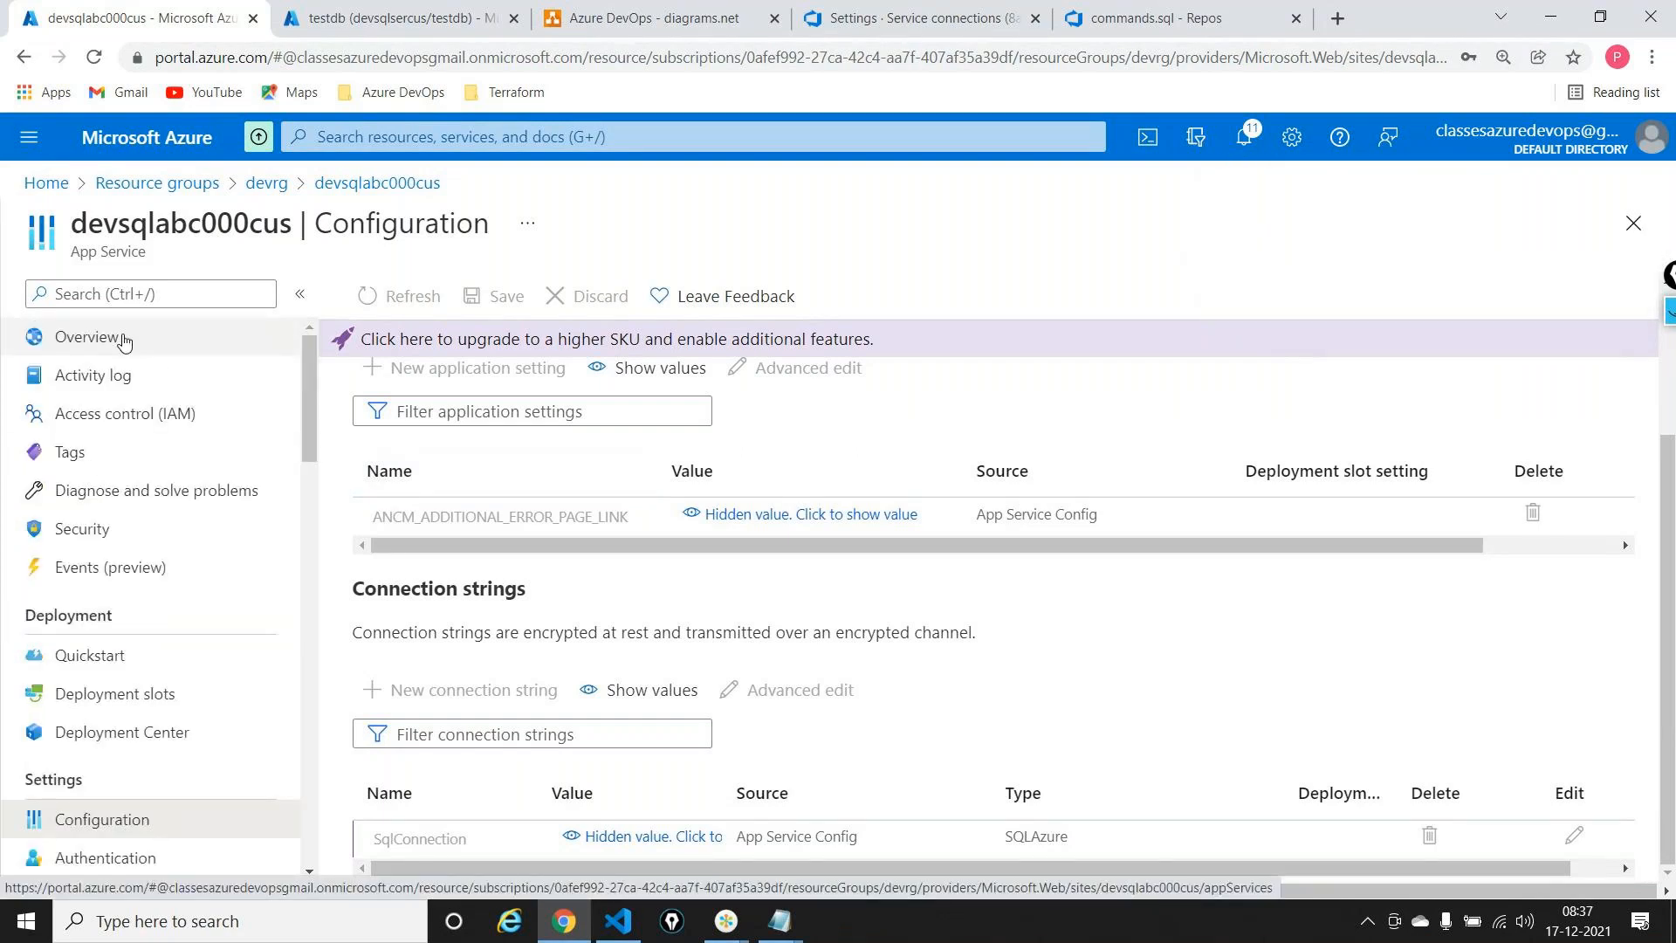
left_click(124, 340)
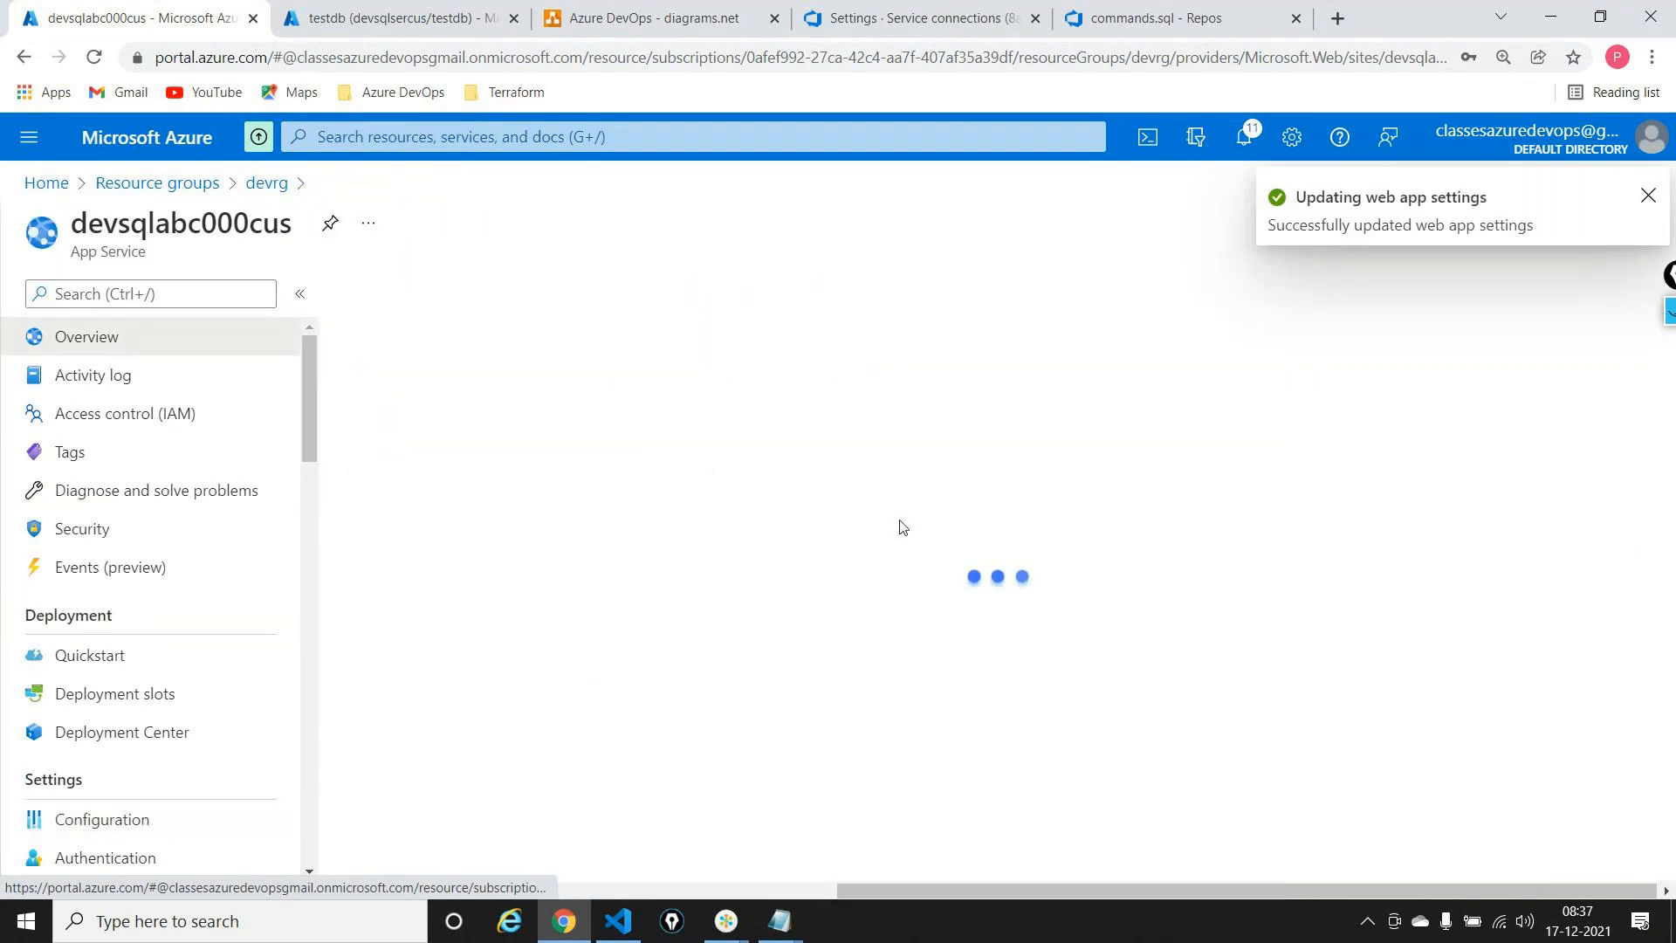
left_click(653, 293)
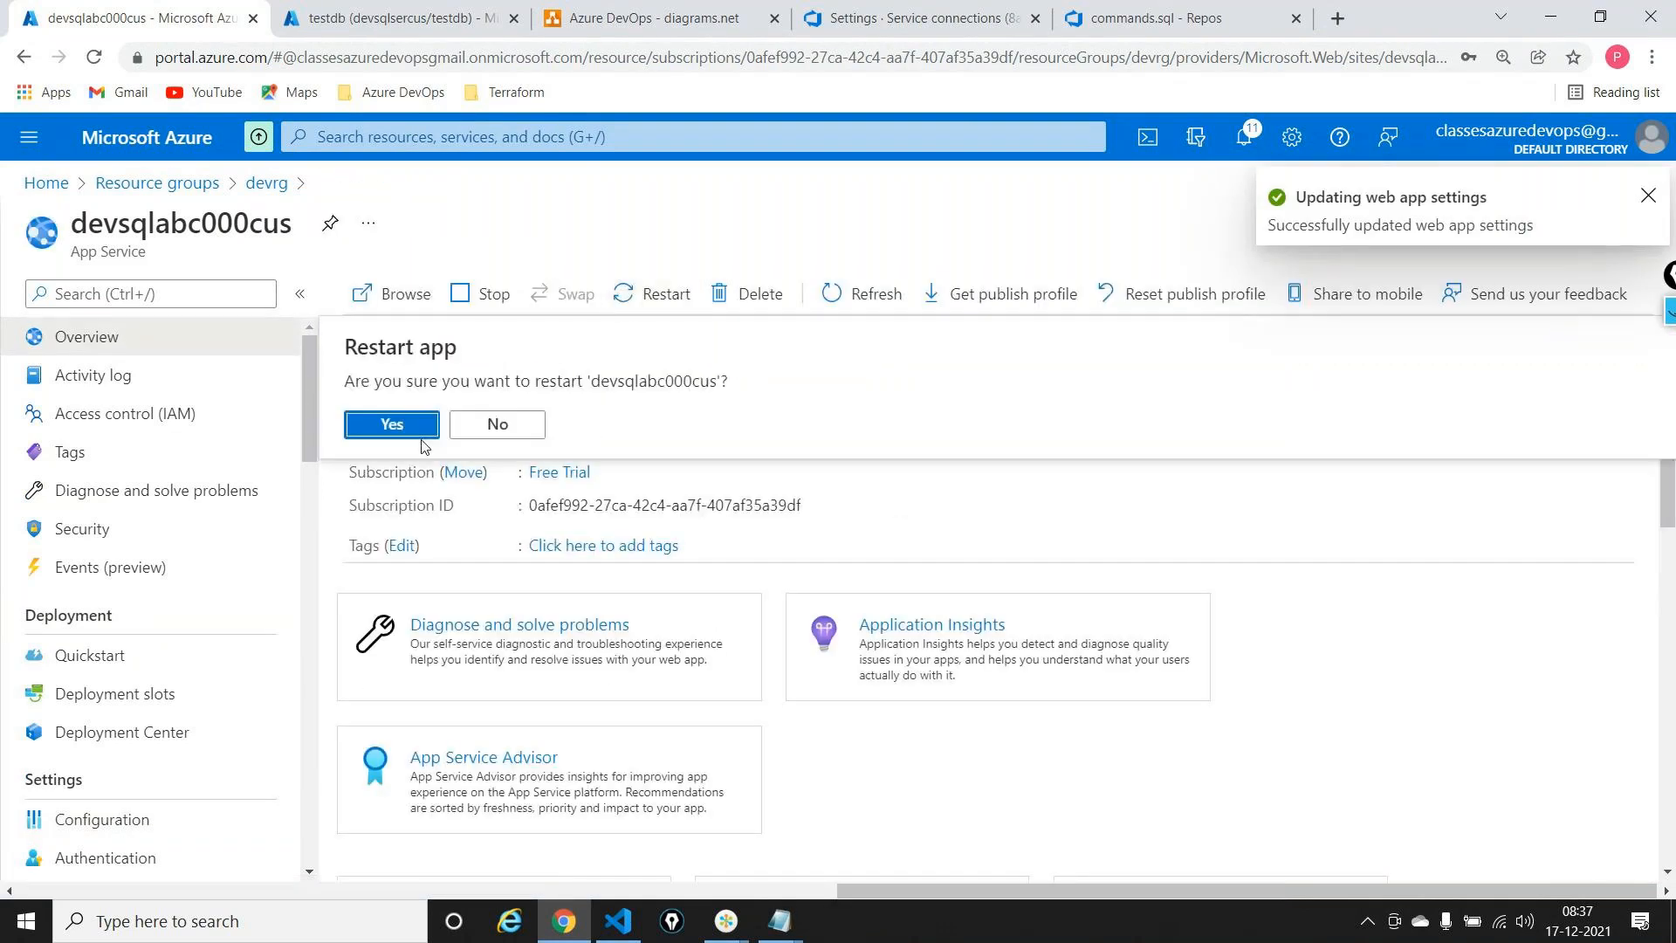
left_click(422, 434)
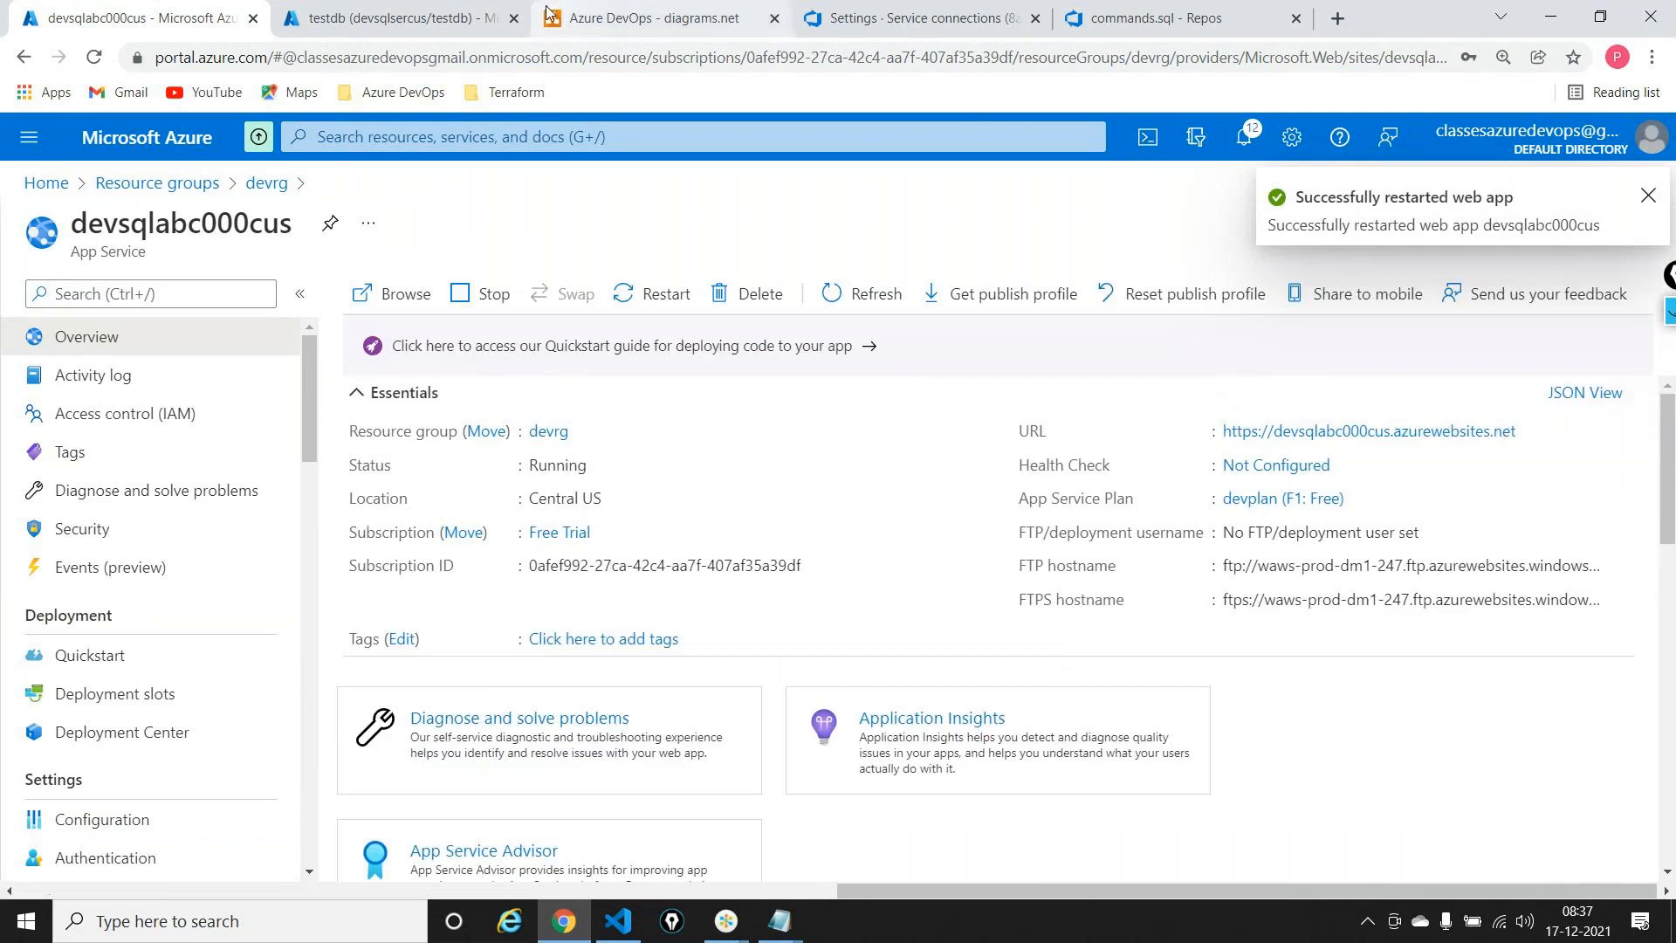
left_click(919, 26)
Step: Create a new release pipeline from an Empty job and name it Sqlapplicationrelease
mouse_move(27, 483)
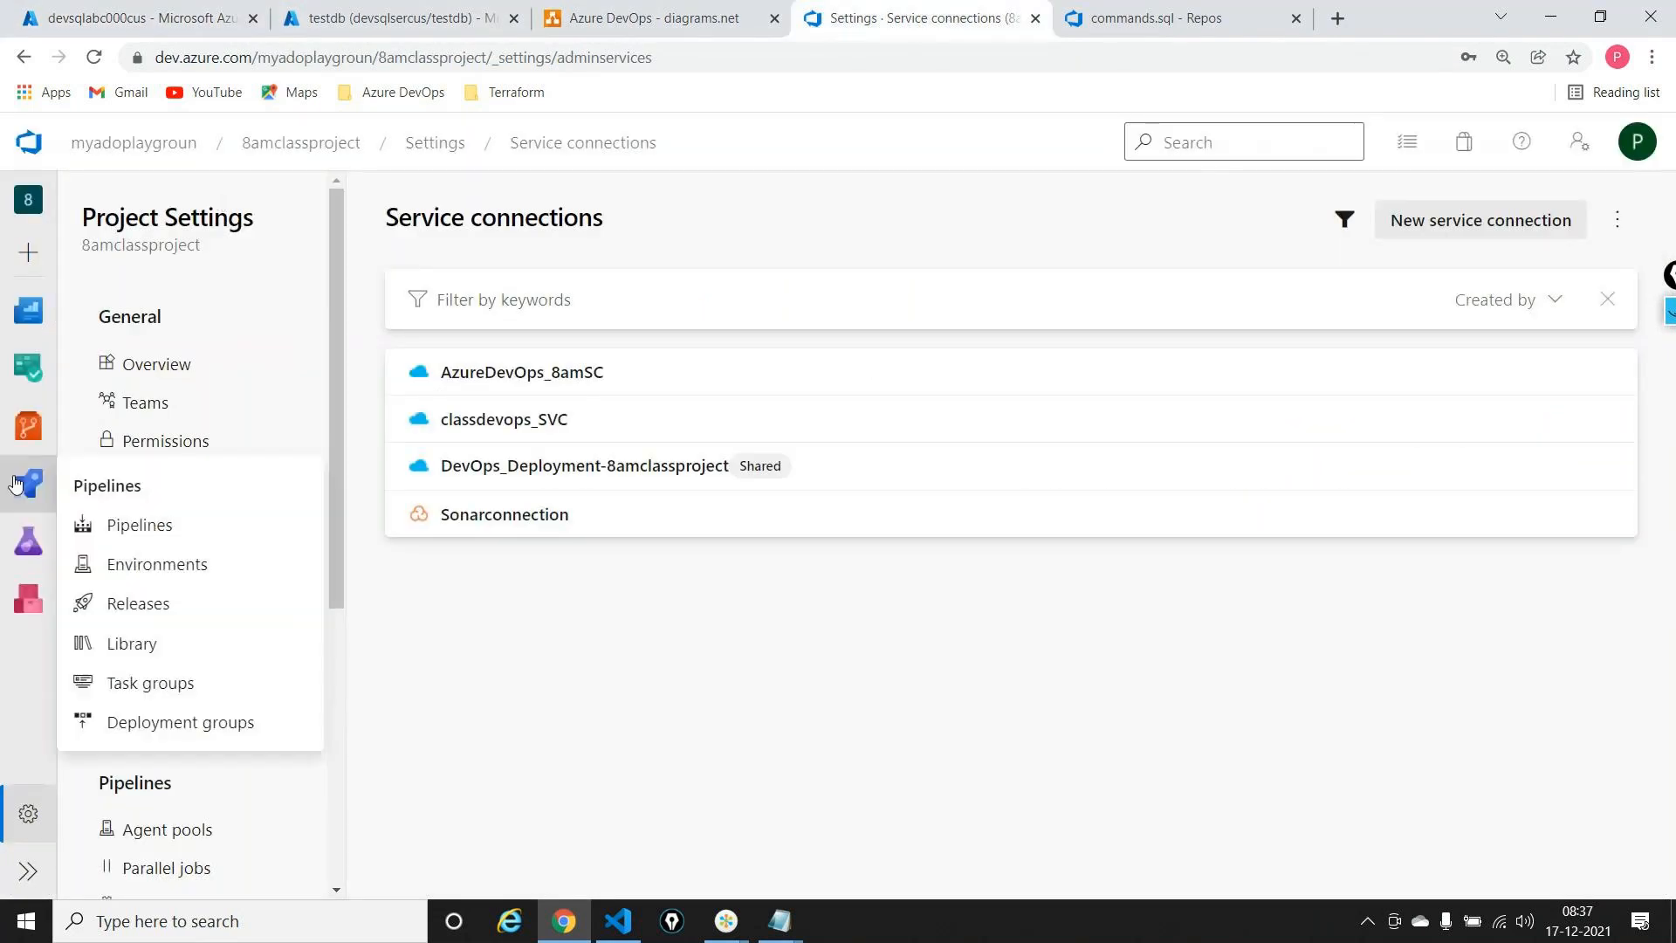
left_click(129, 605)
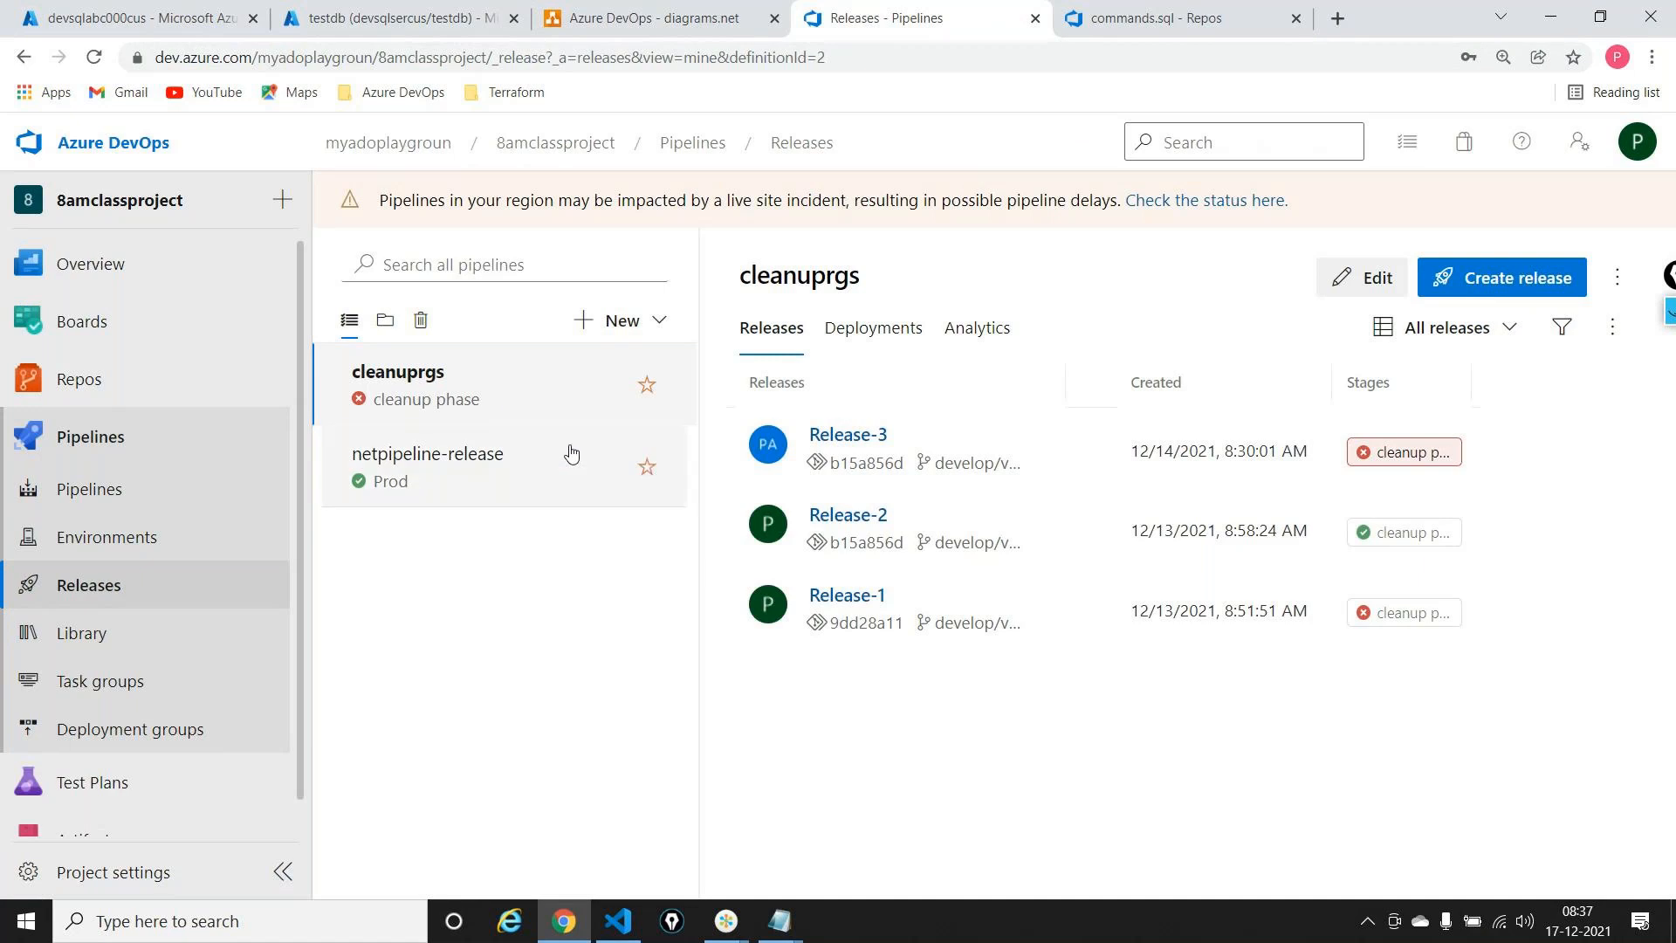
left_click(590, 323)
left_click(541, 369)
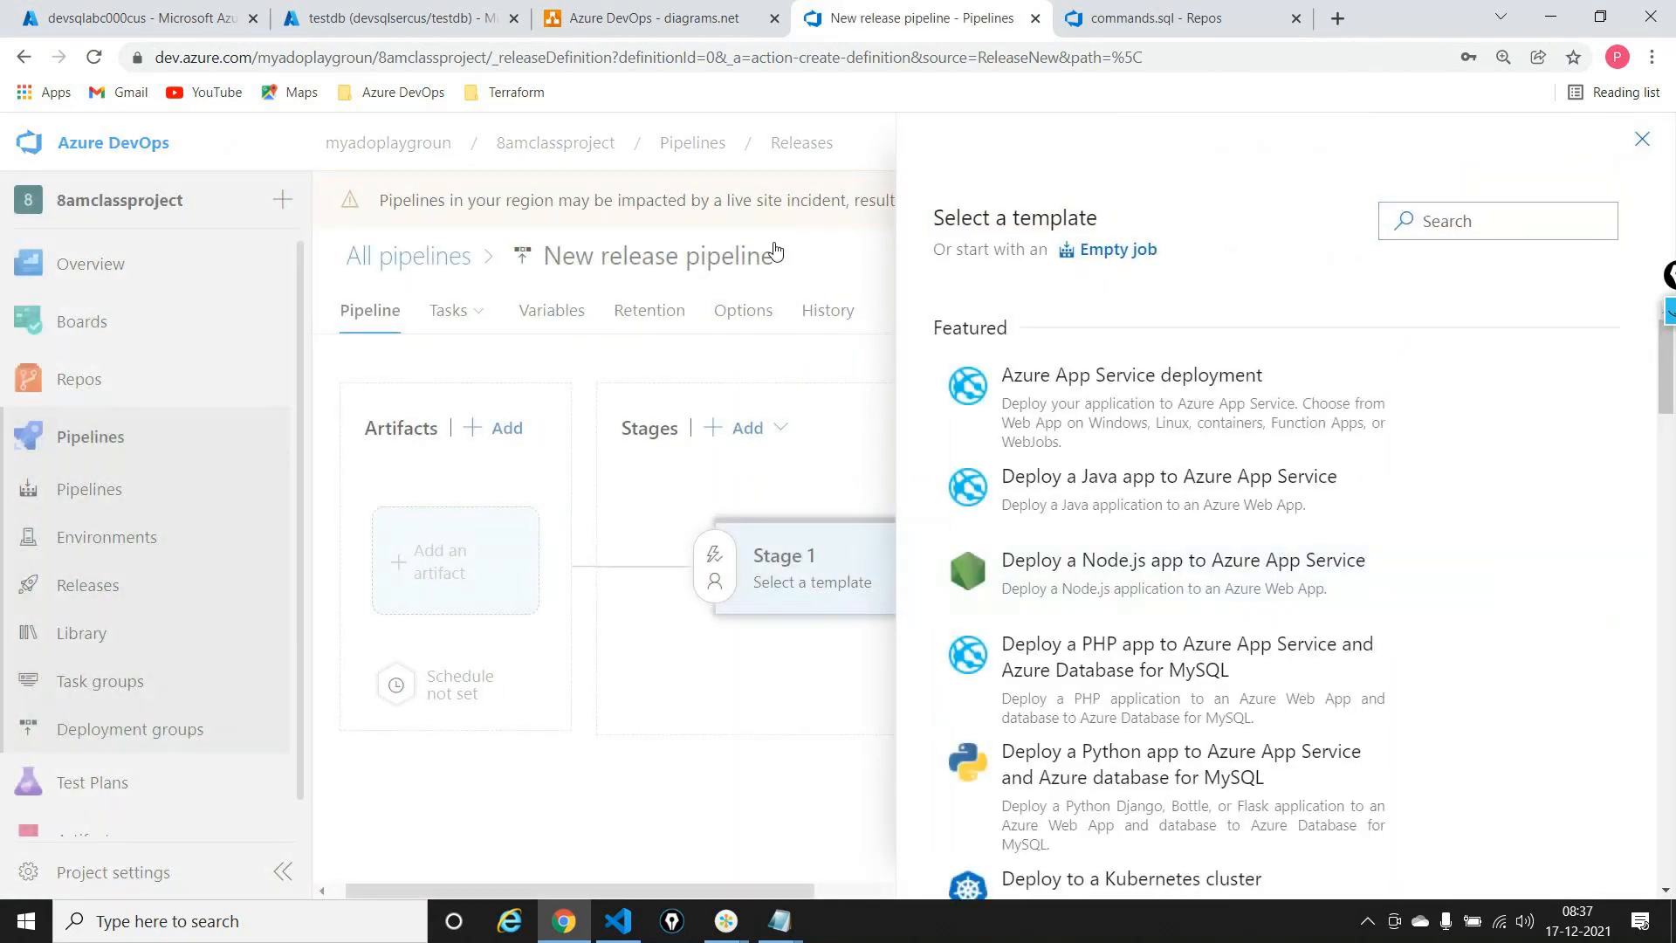
left_click(1090, 251)
left_click(767, 253)
type("Sql")
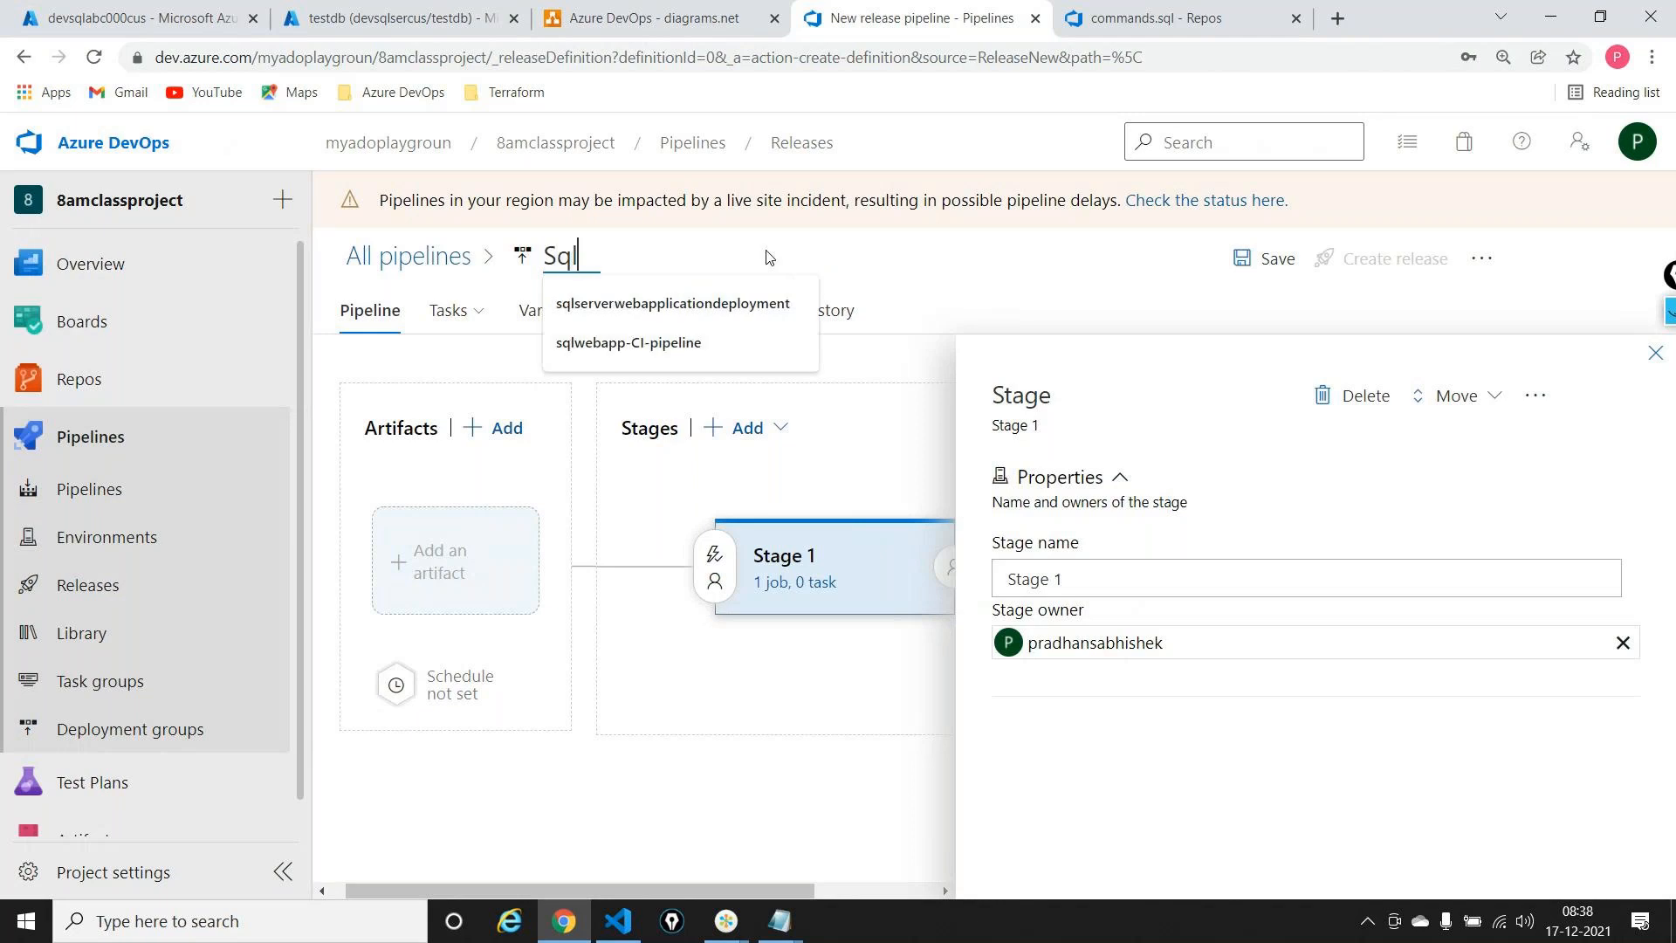
type("applicati")
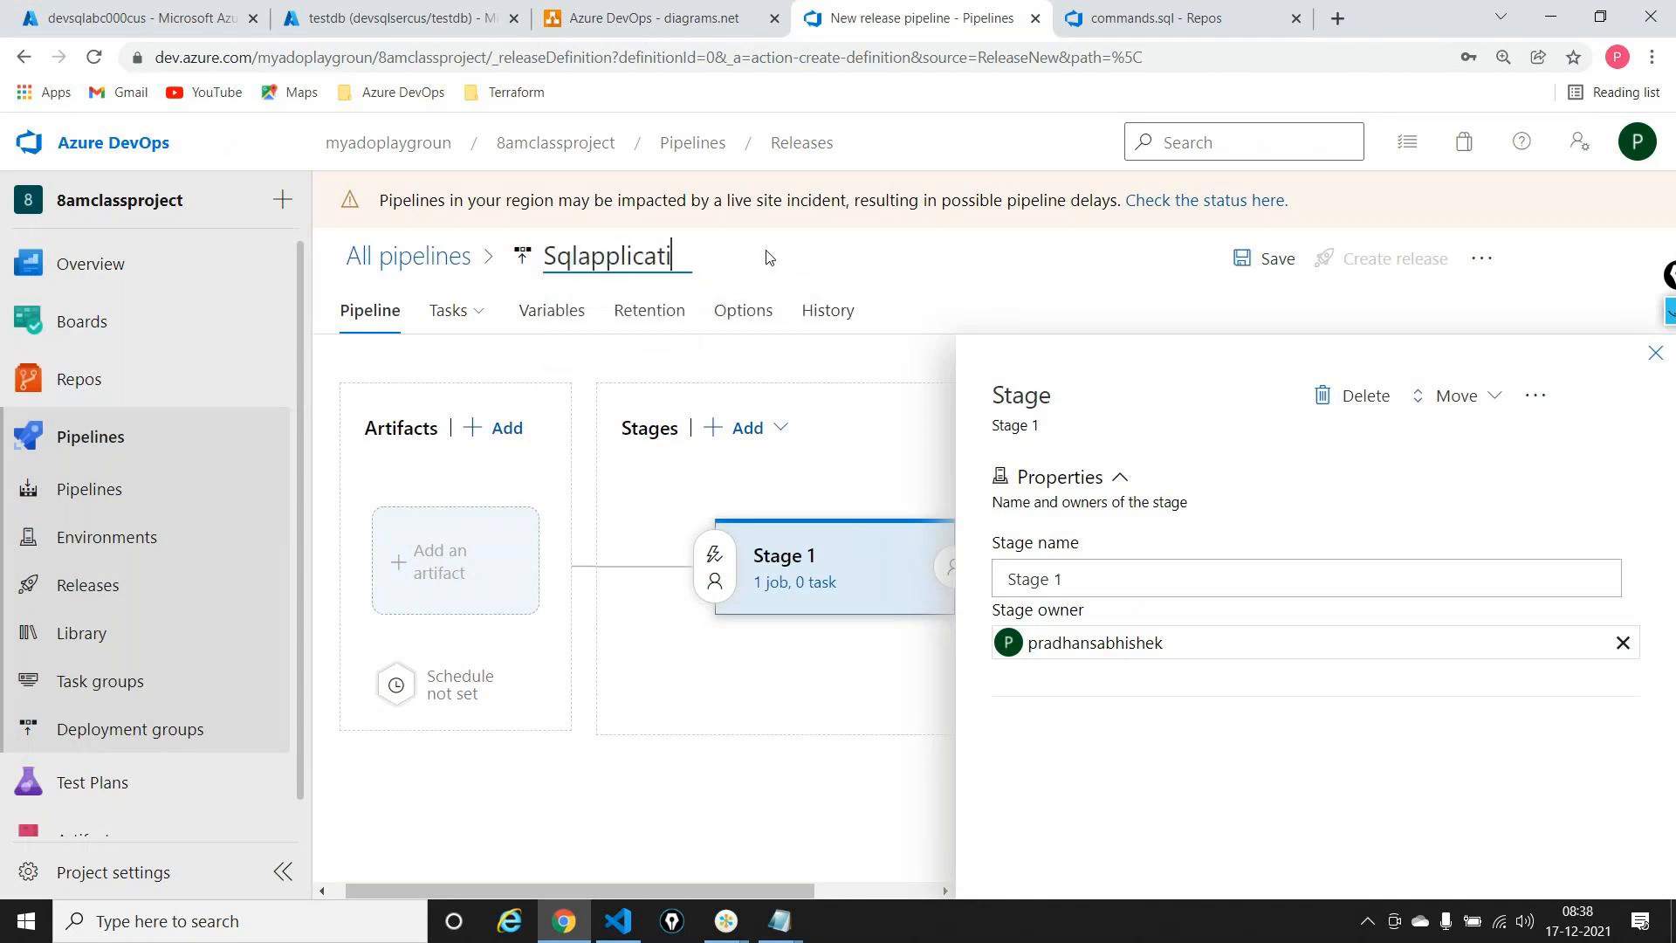
type("onrelease")
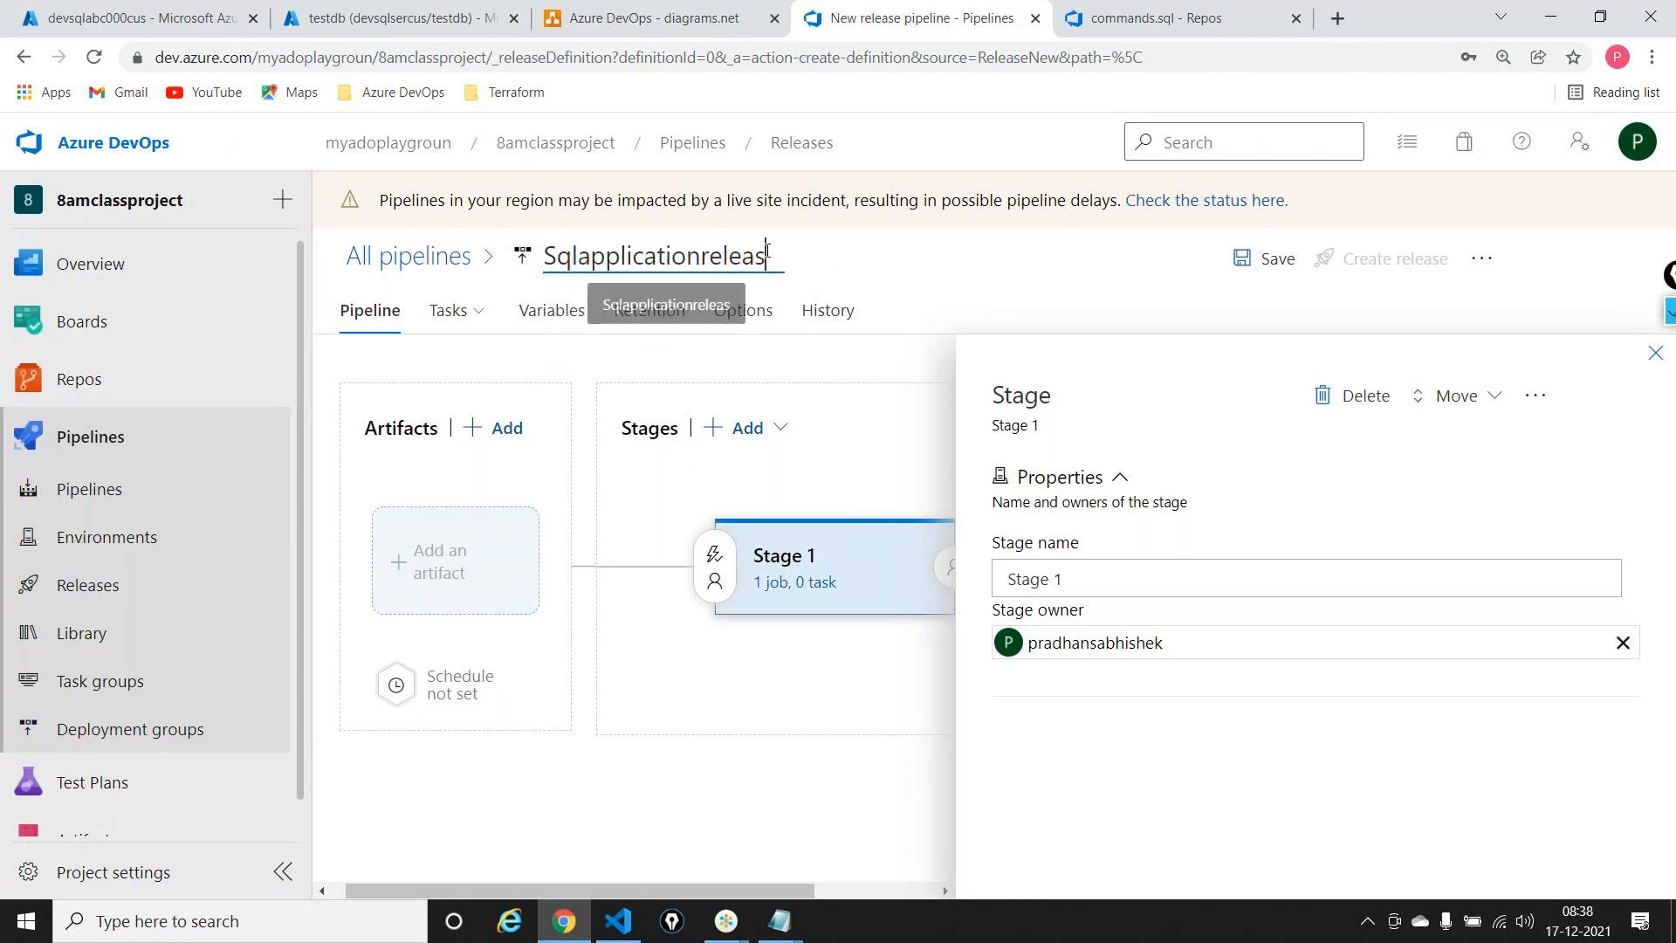
left_click(1655, 358)
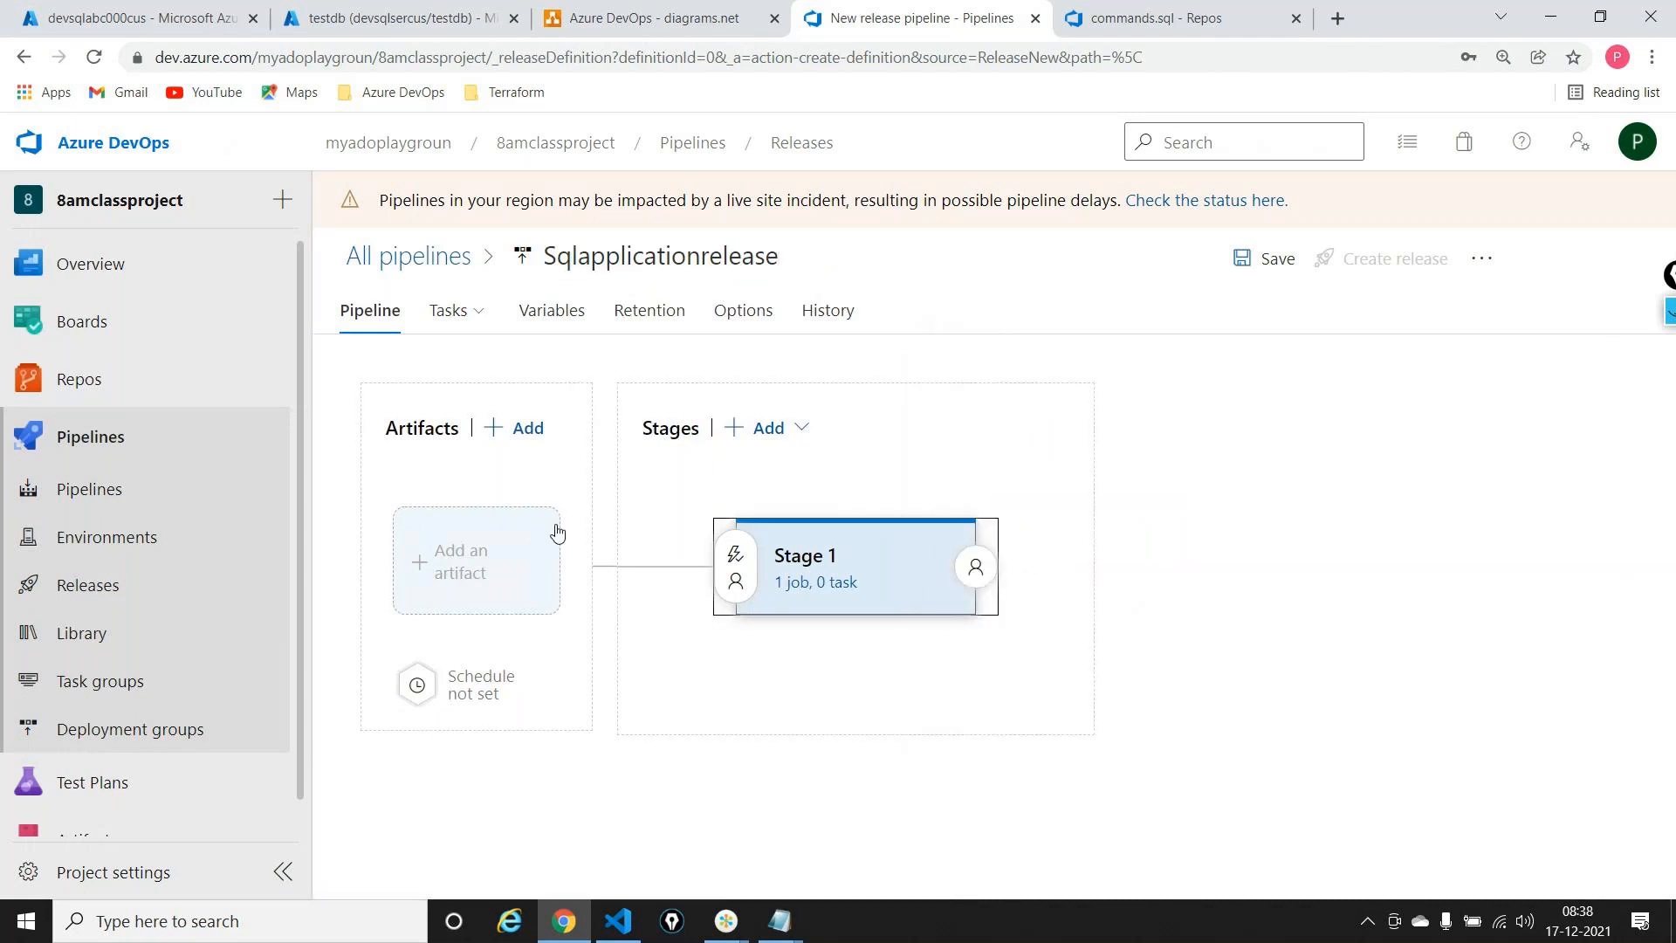
Step: Add the sqlwebapp-CI-pipeline build as the release pipeline's artifact
left_click(510, 547)
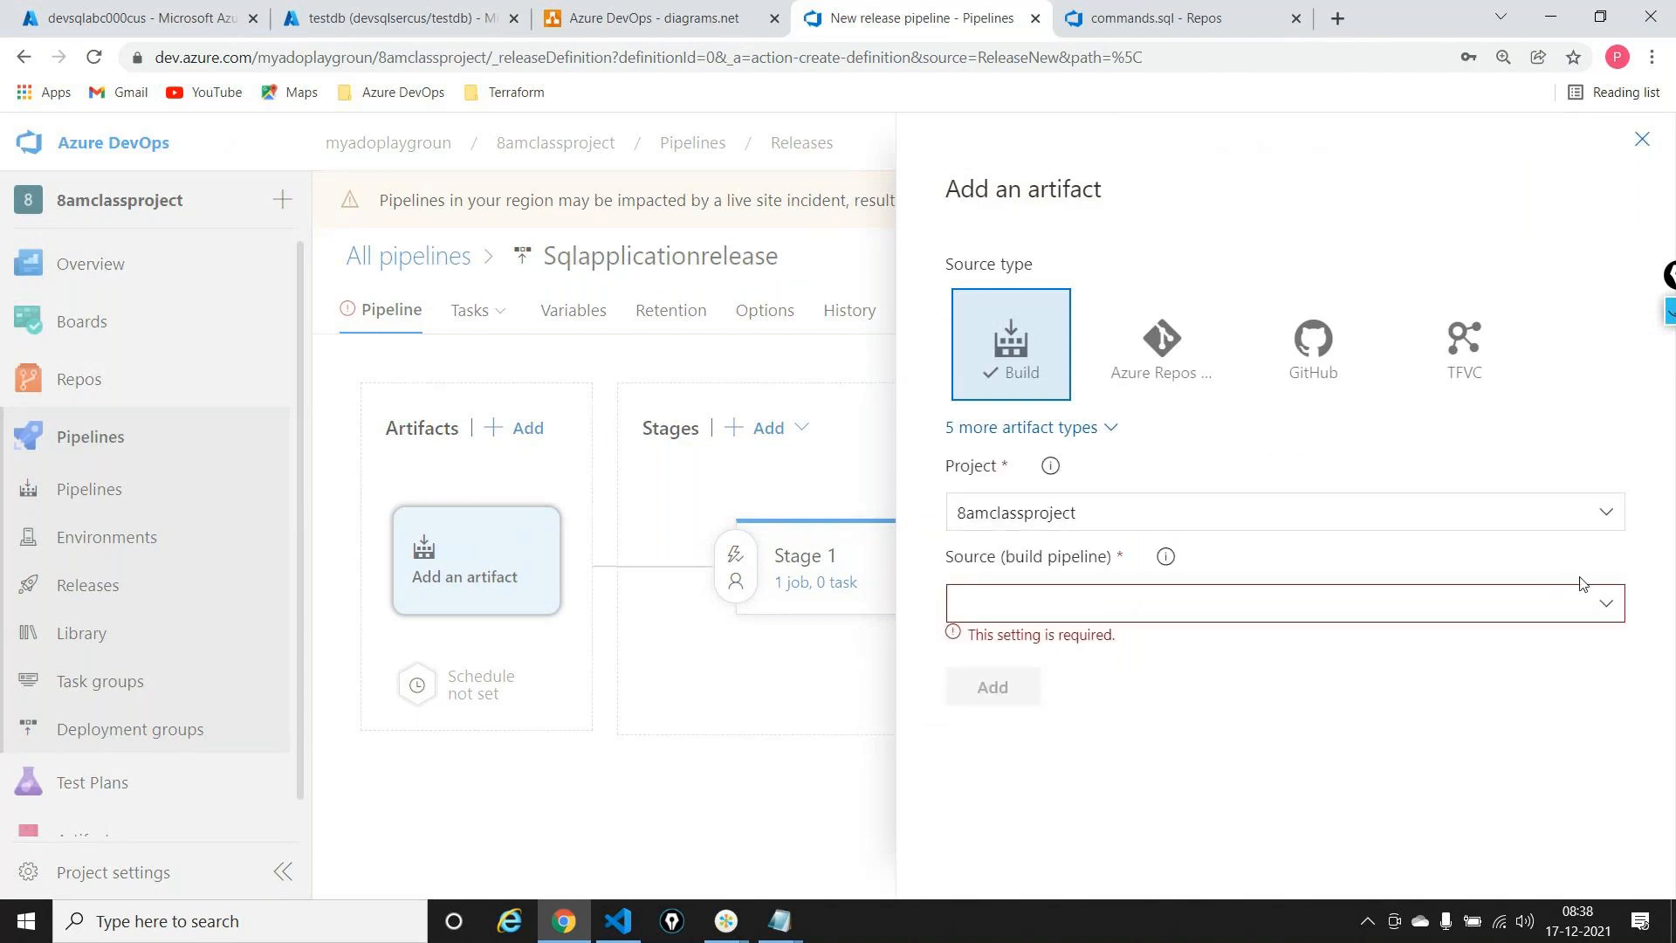
left_click(1602, 602)
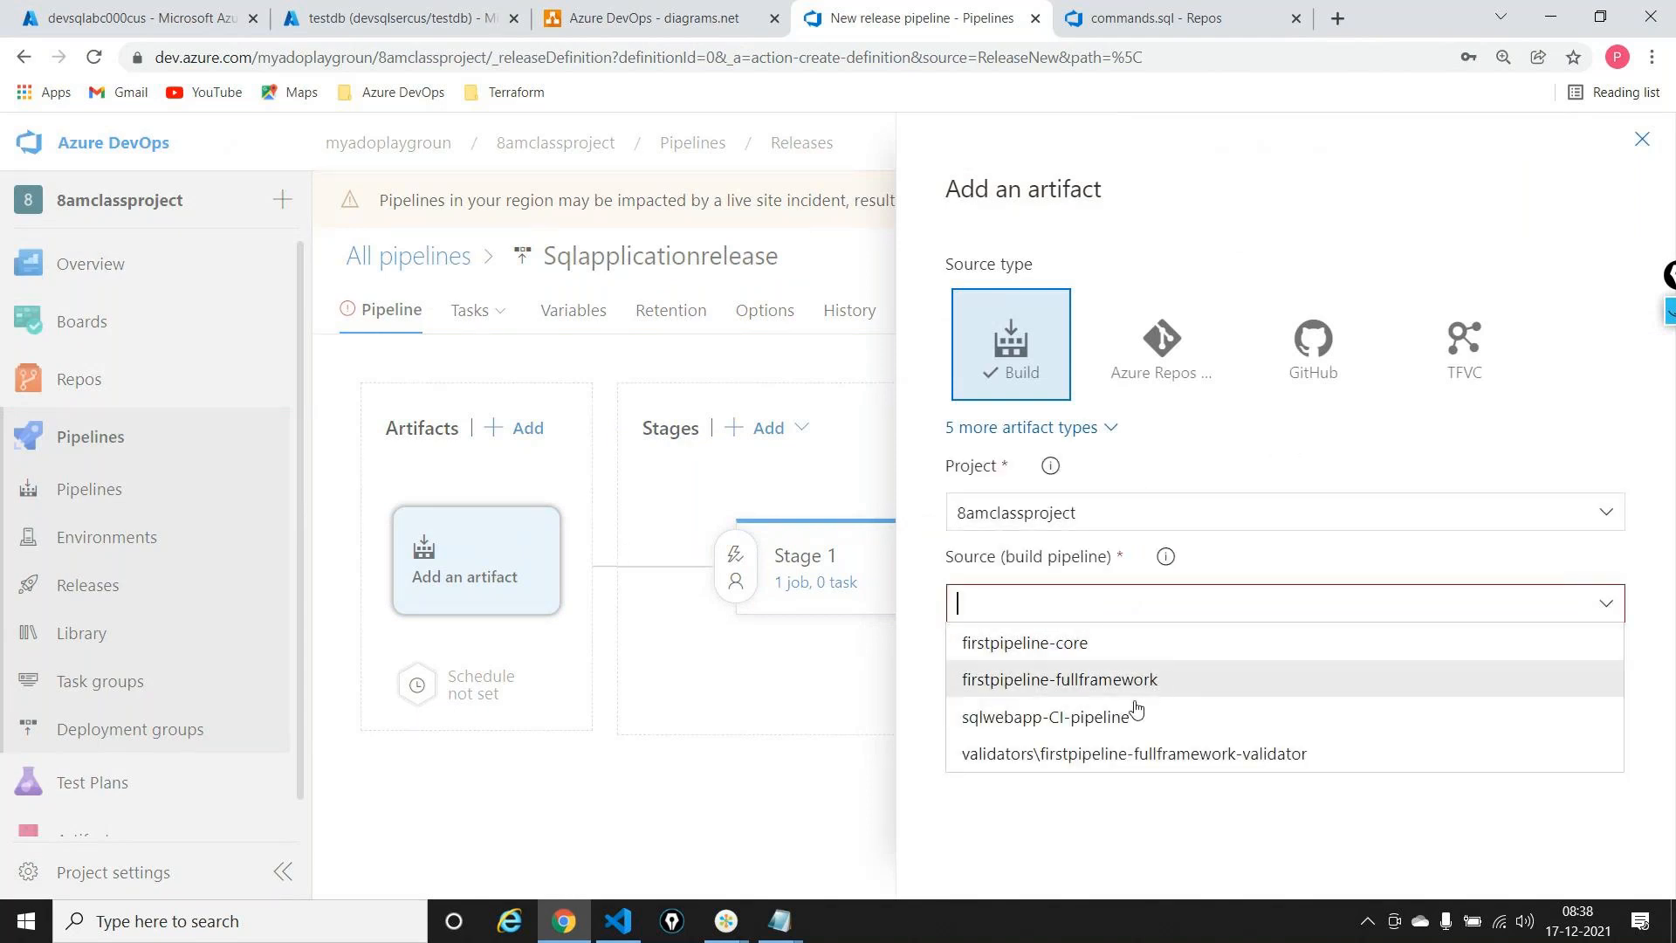
left_click(1012, 723)
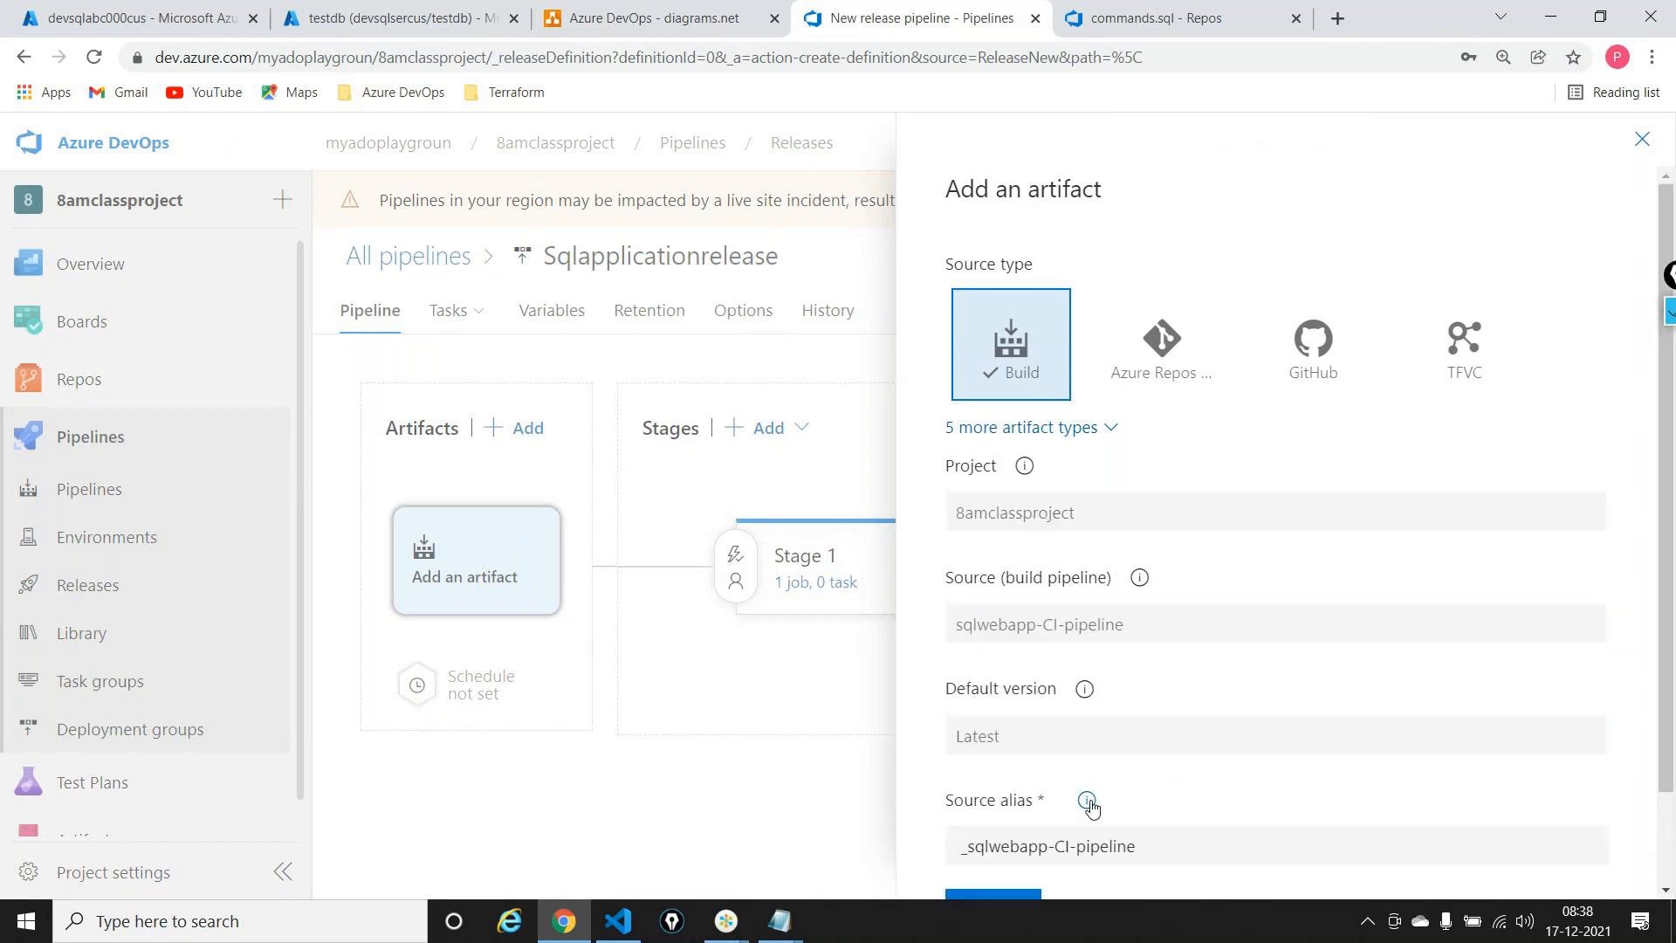
scroll(1073, 750, "down", 1)
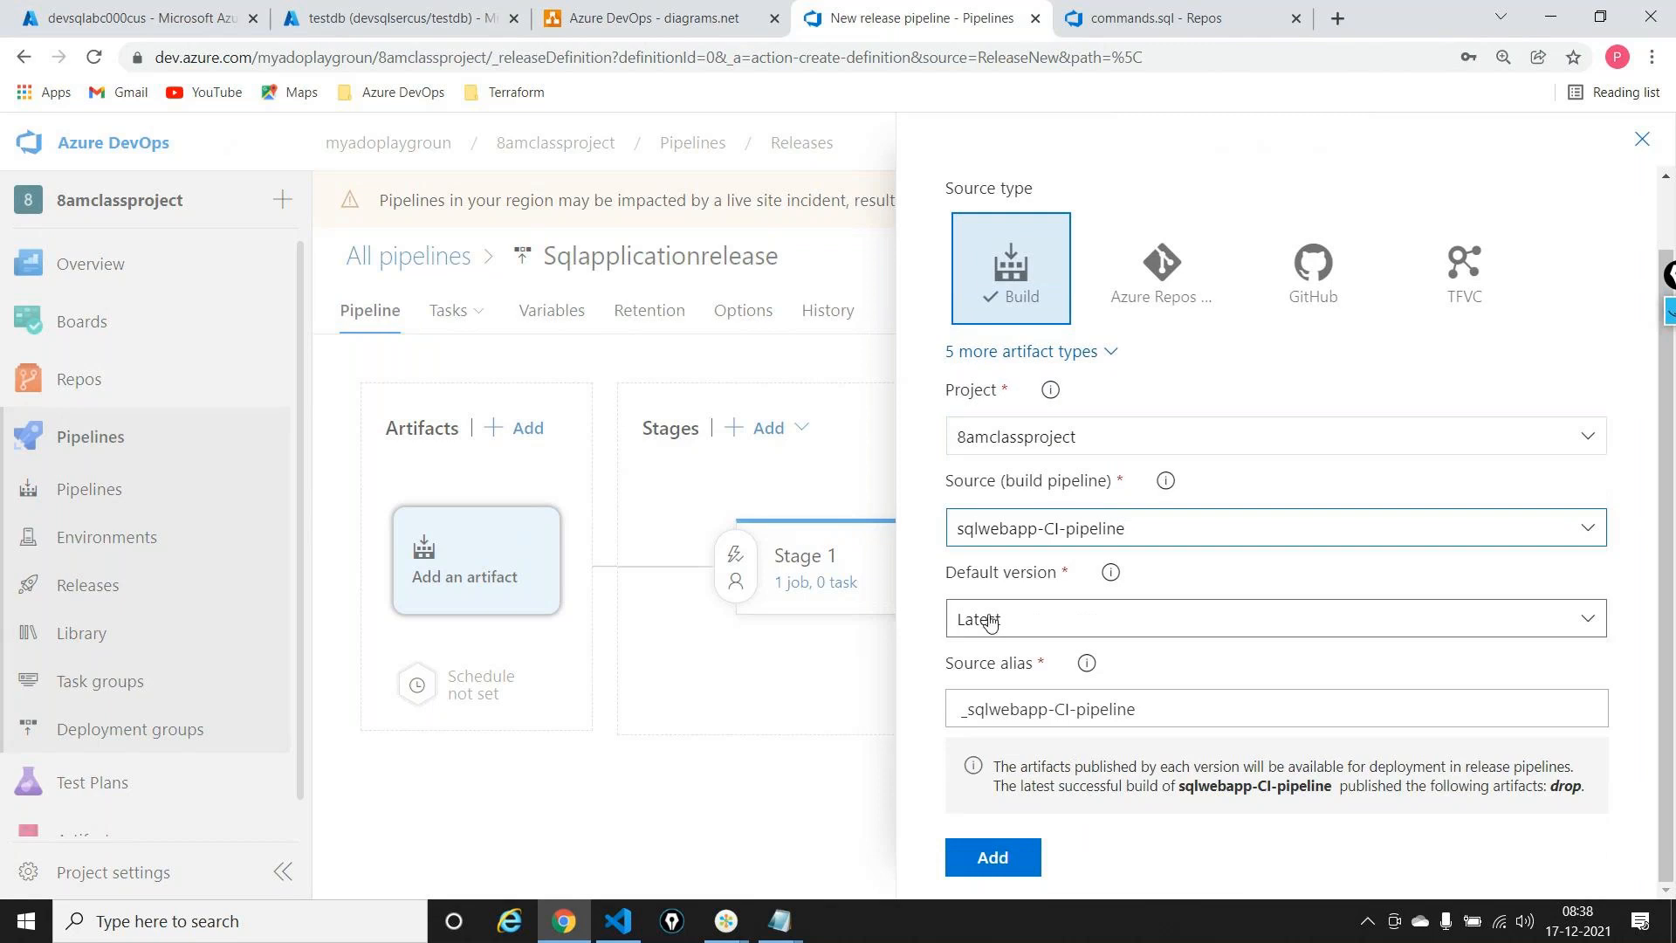
left_click(992, 857)
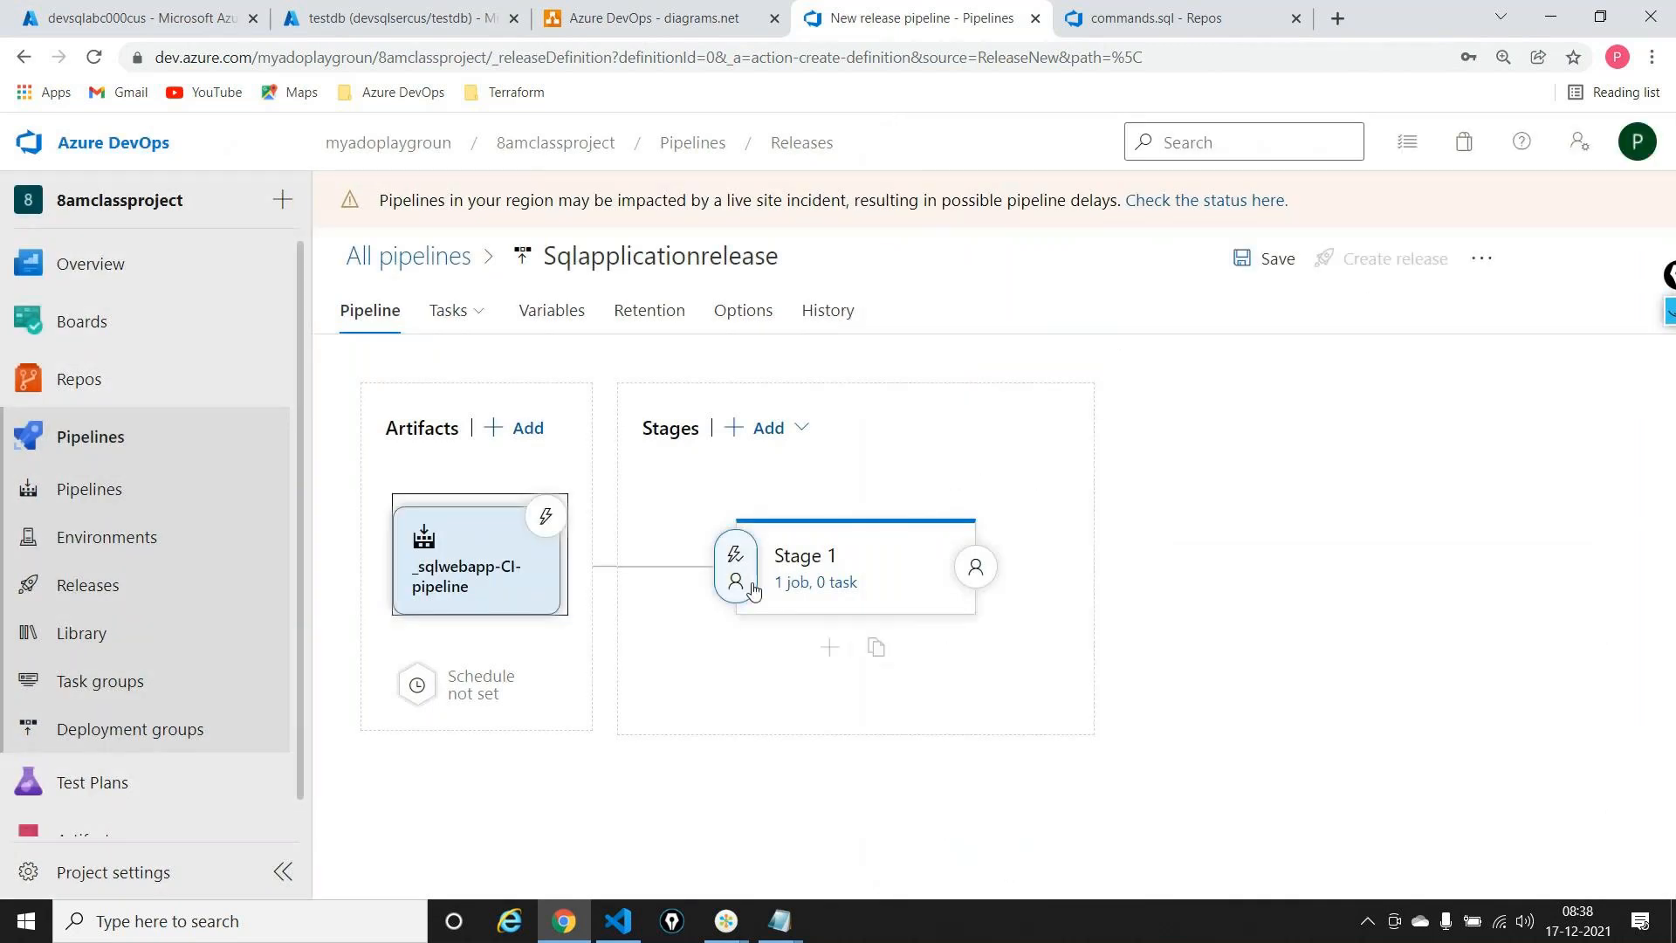
Step: Rename Stage 1 to dev
left_click(816, 582)
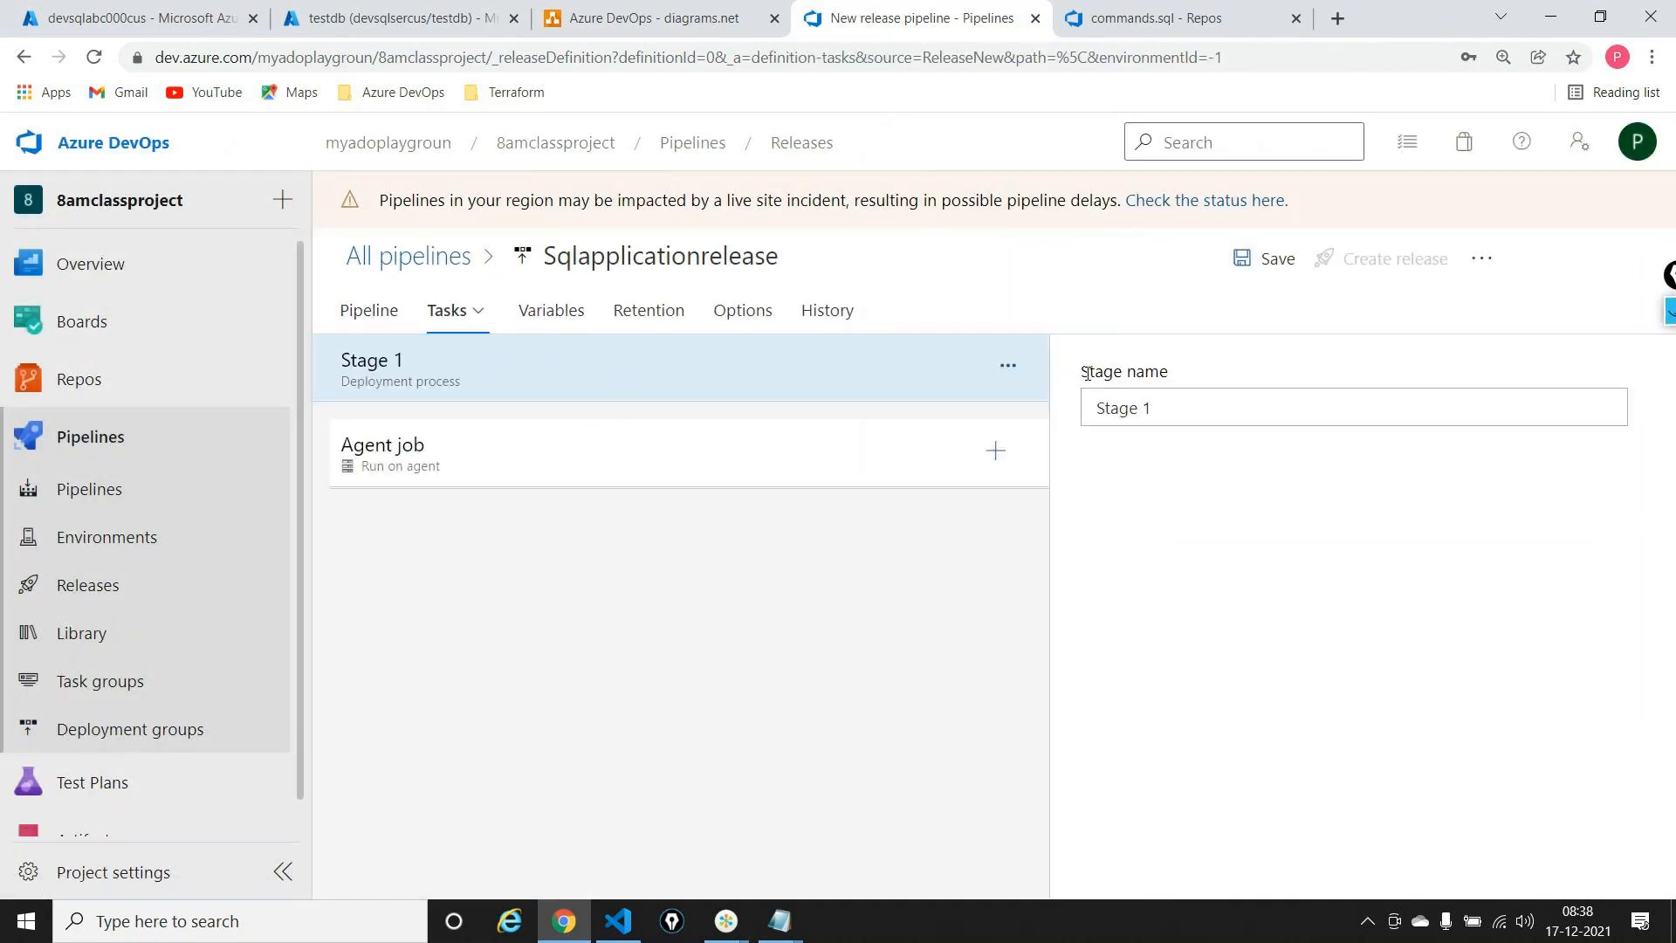
left_click_drag(1069, 387, 1056, 418)
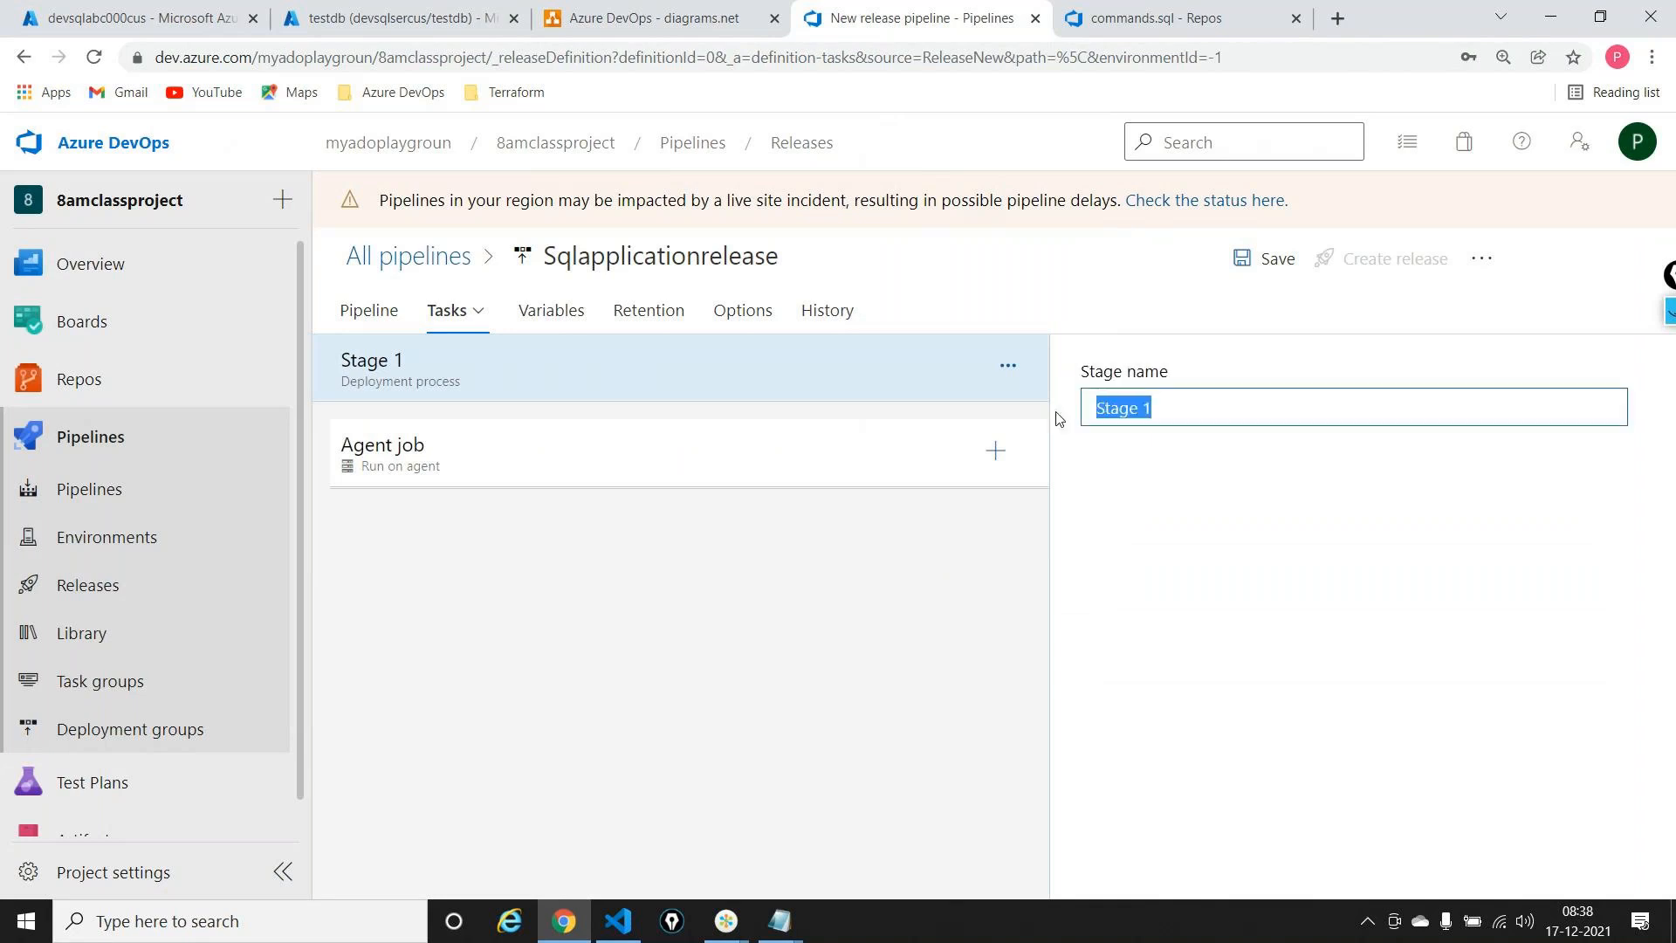
type("dev")
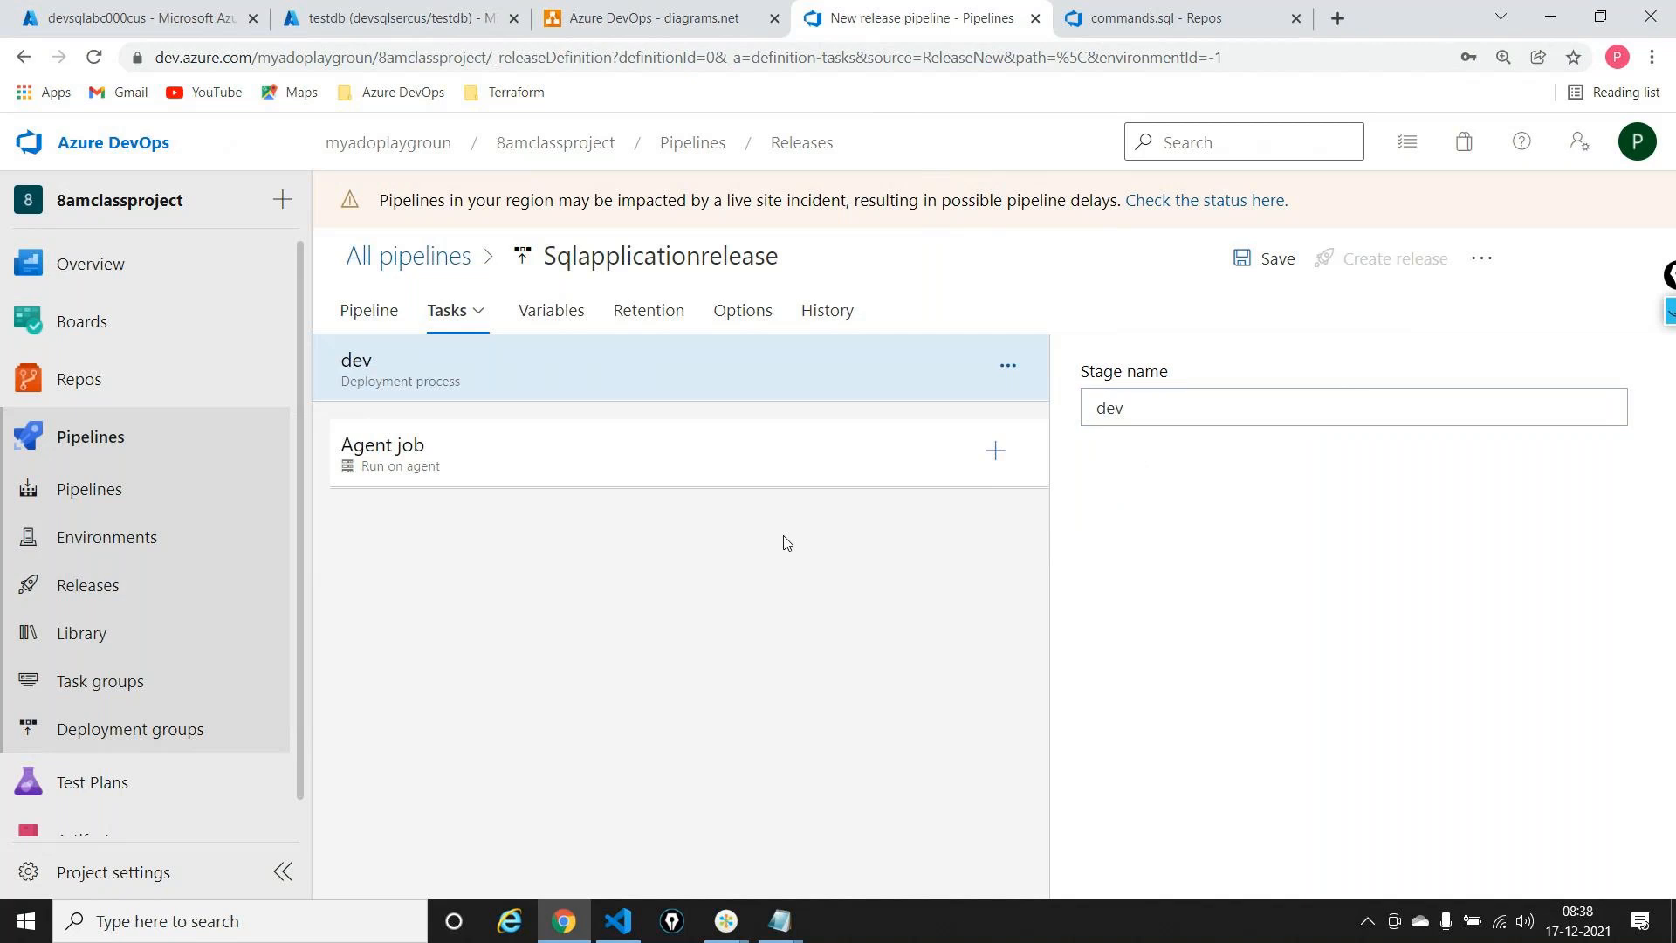
key("alt+Tab")
key("alt+Tab")
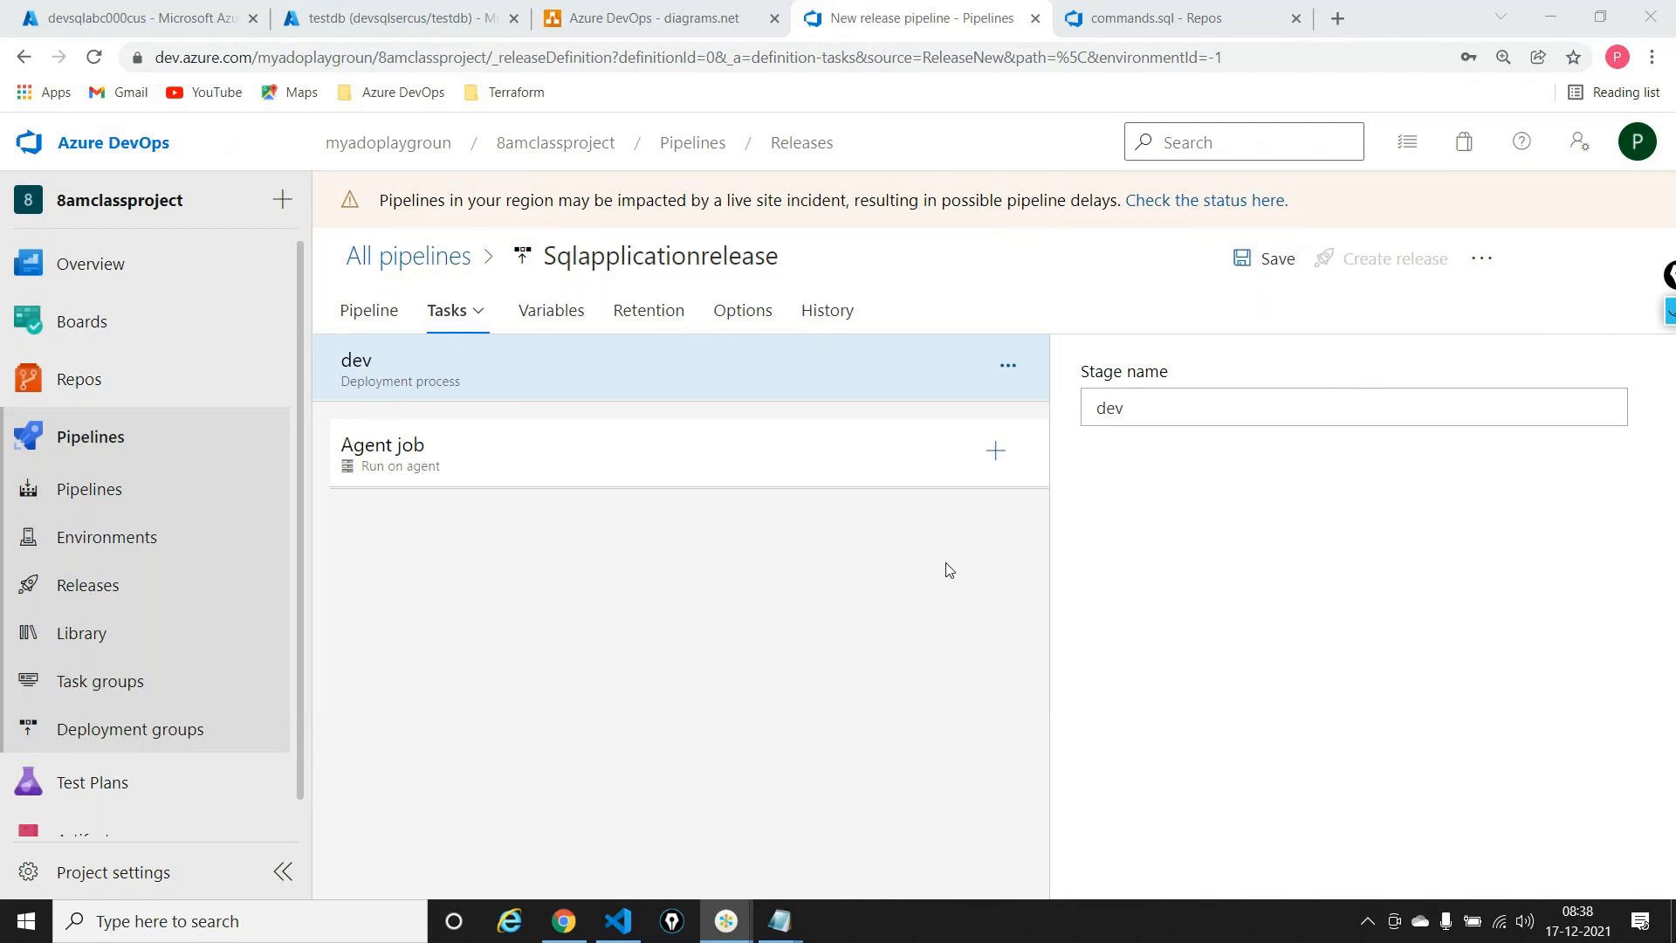
Step: Remove the old connection string from the Notepad notes and enlarge the text
key("alt+Tab")
key("alt+Tab")
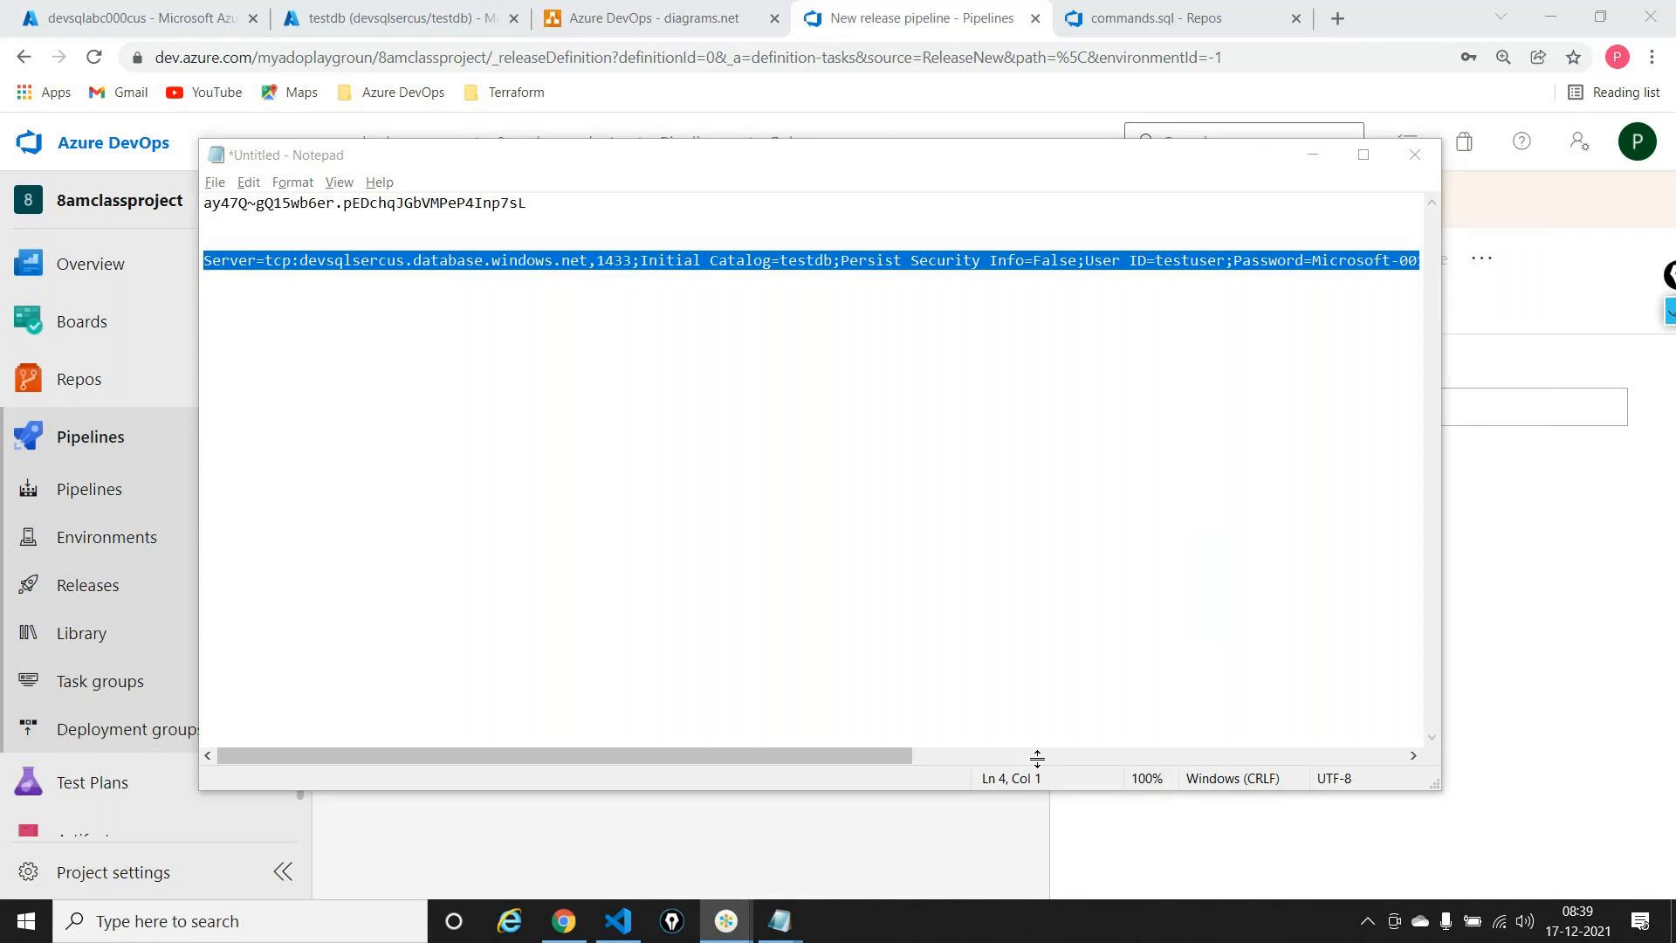
left_click(780, 921)
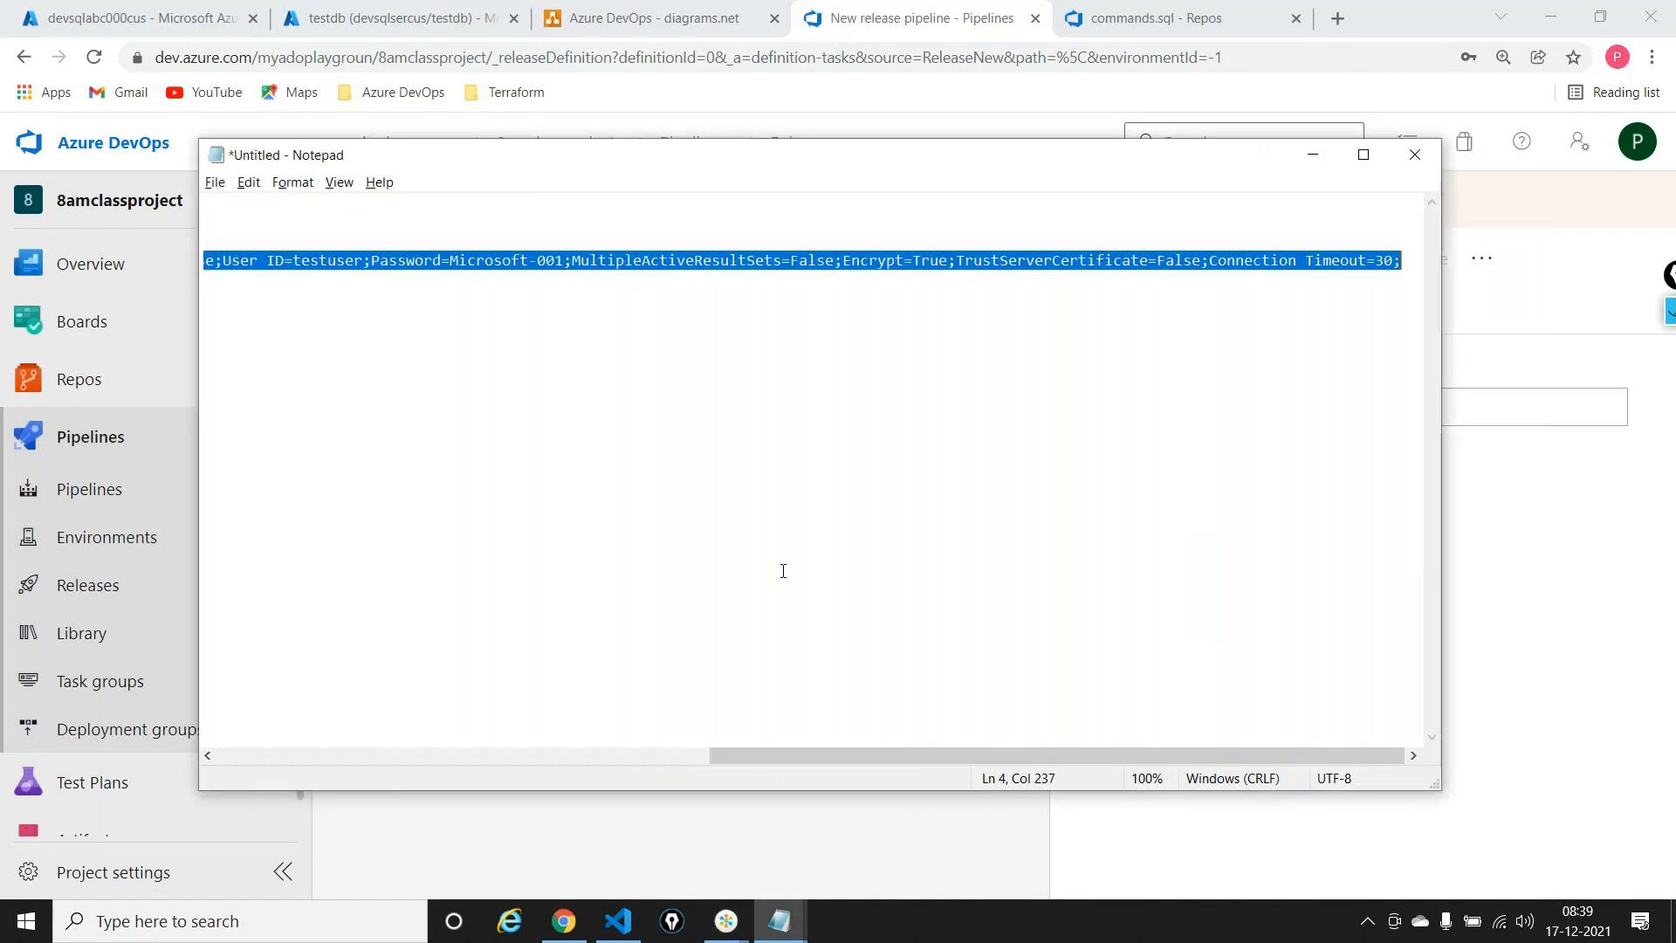
key("ctrl+x")
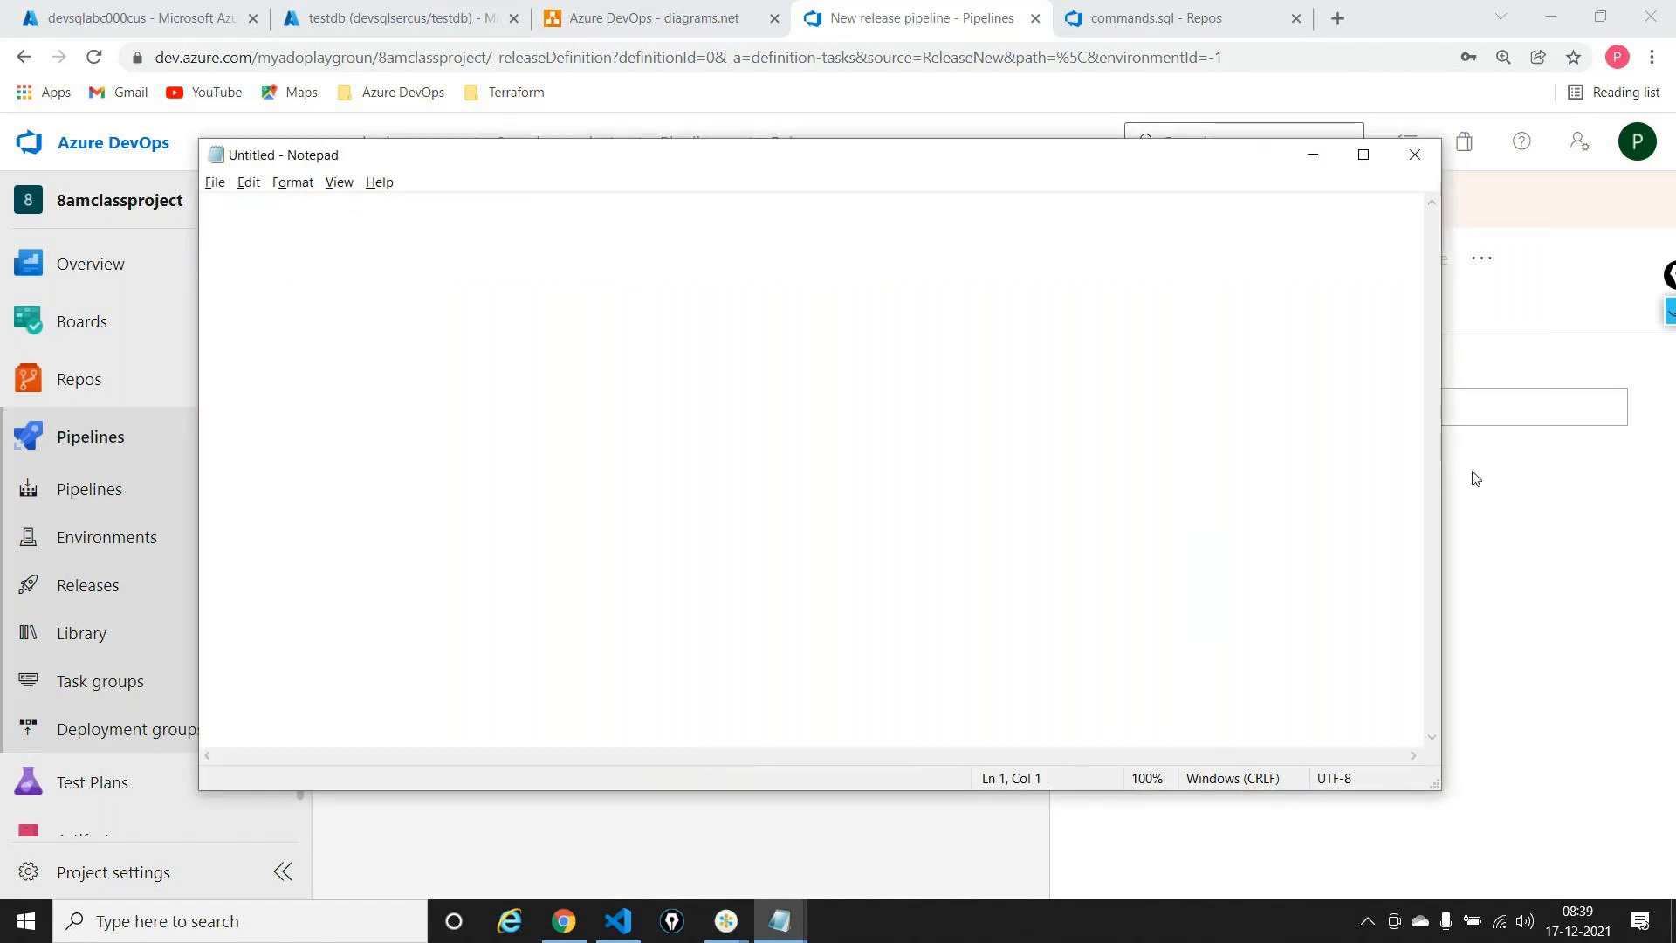
key("ctrl+plus")
key("ctrl+plus")
key("ctrl+plus")
key("ctrl+plus")
key("ctrl+plus")
key("ctrl+plus")
key("ctrl+plus")
key("ctrl+plus")
key("ctrl+plus")
key("ctrl+plus")
key("ctrl+plus")
Step: Write the note '2. App Service' in Notepad
type("=1.")
key("BackSpace")
key("BackSpace")
key("BackSpace")
key("BackSpace")
type("1.")
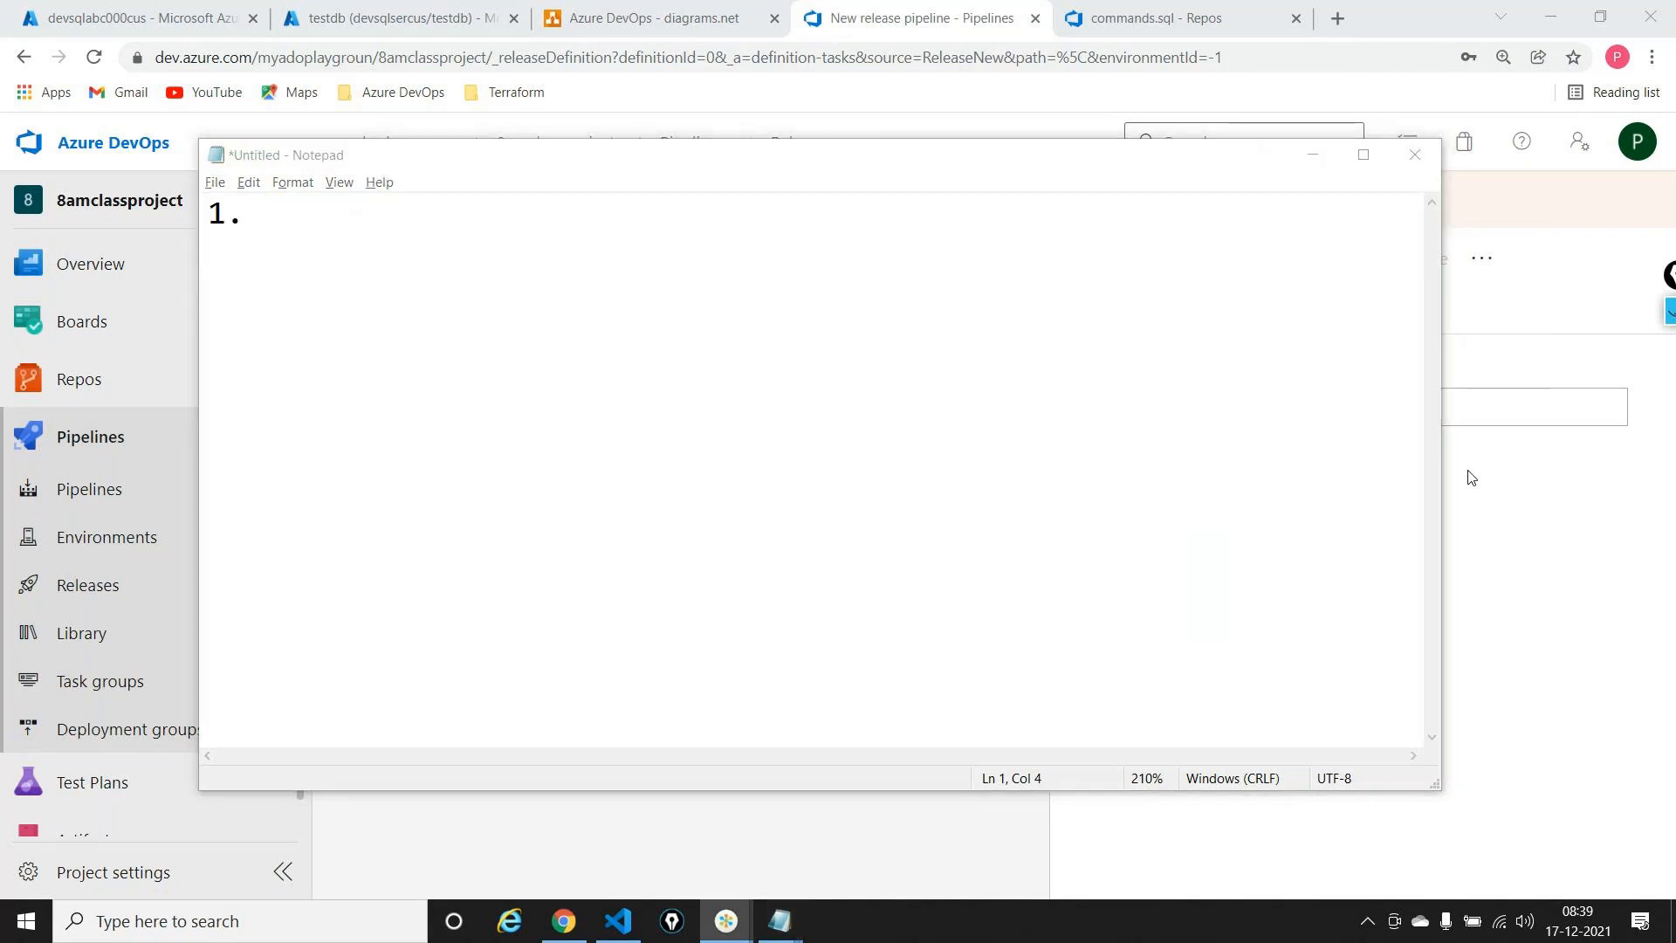
key("alt+Tab")
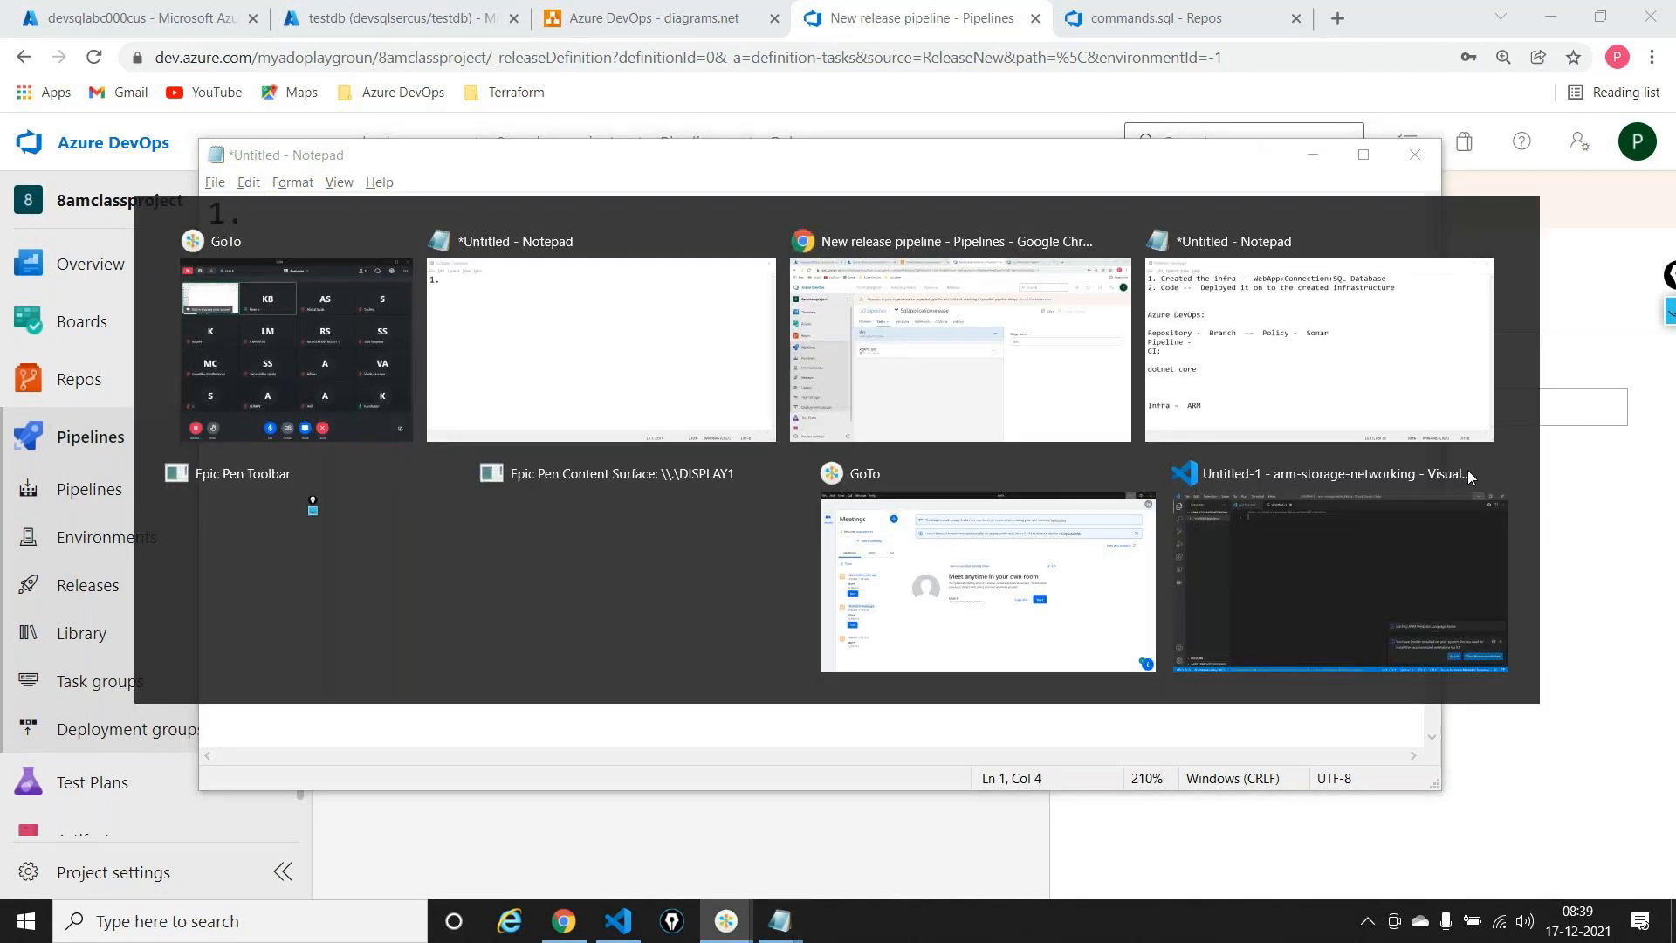
key("BackSpace")
key("BackSpace")
key("BackSpace")
key("Return")
key("Return")
type("2. Ap")
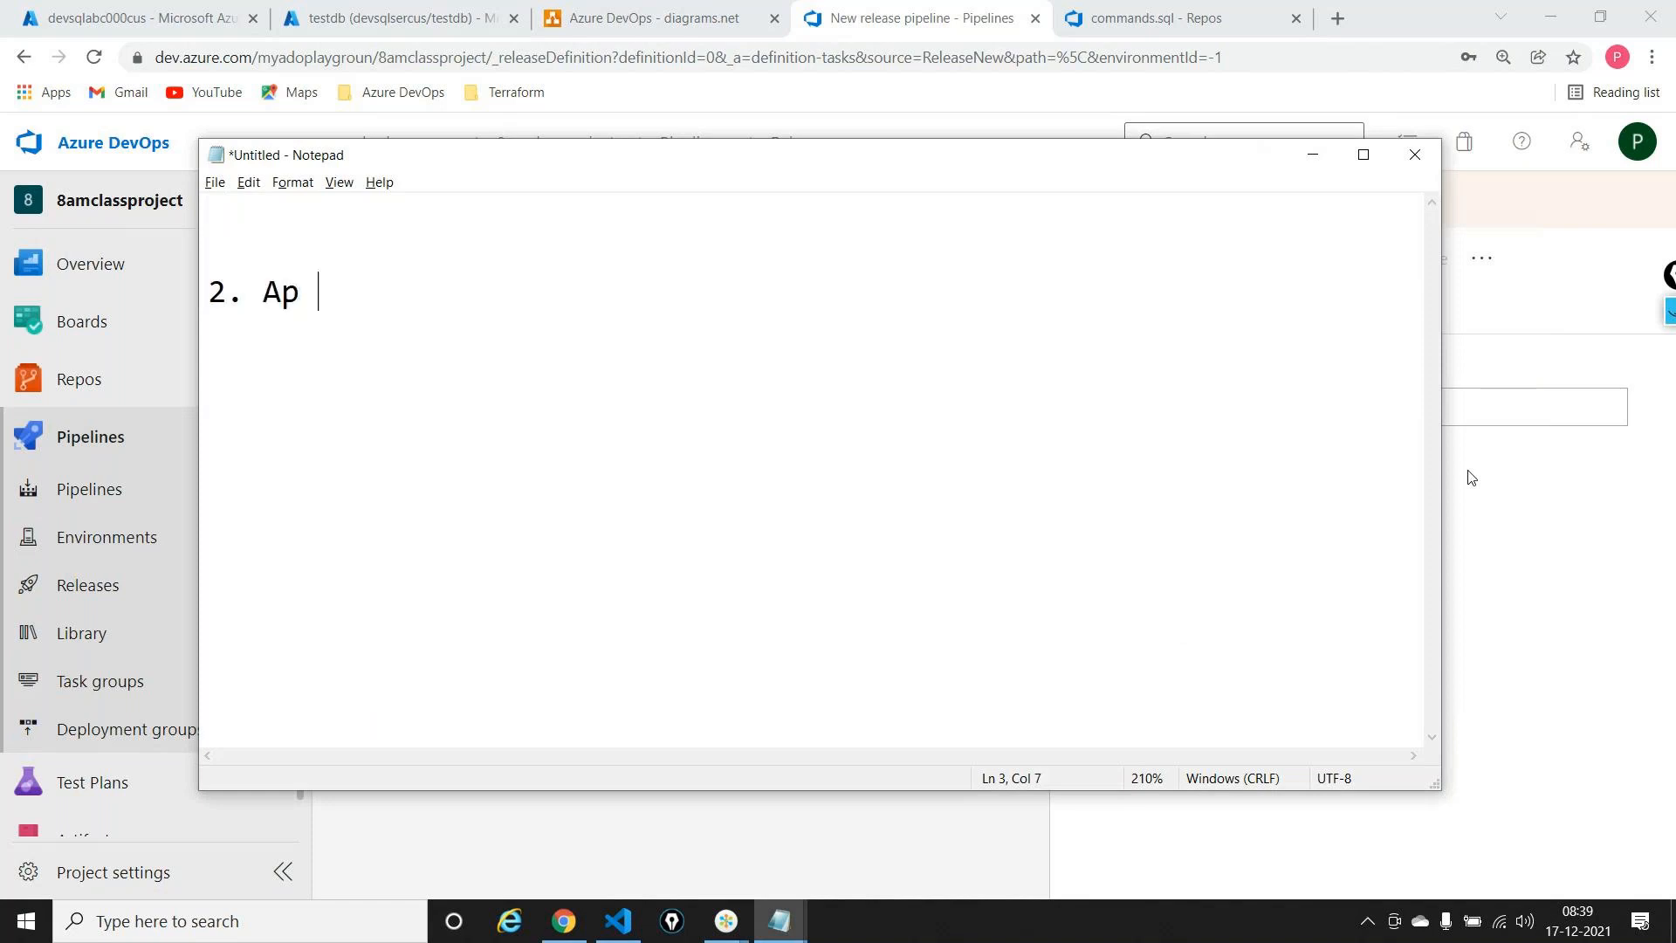
key("BackSpace")
type("p Service")
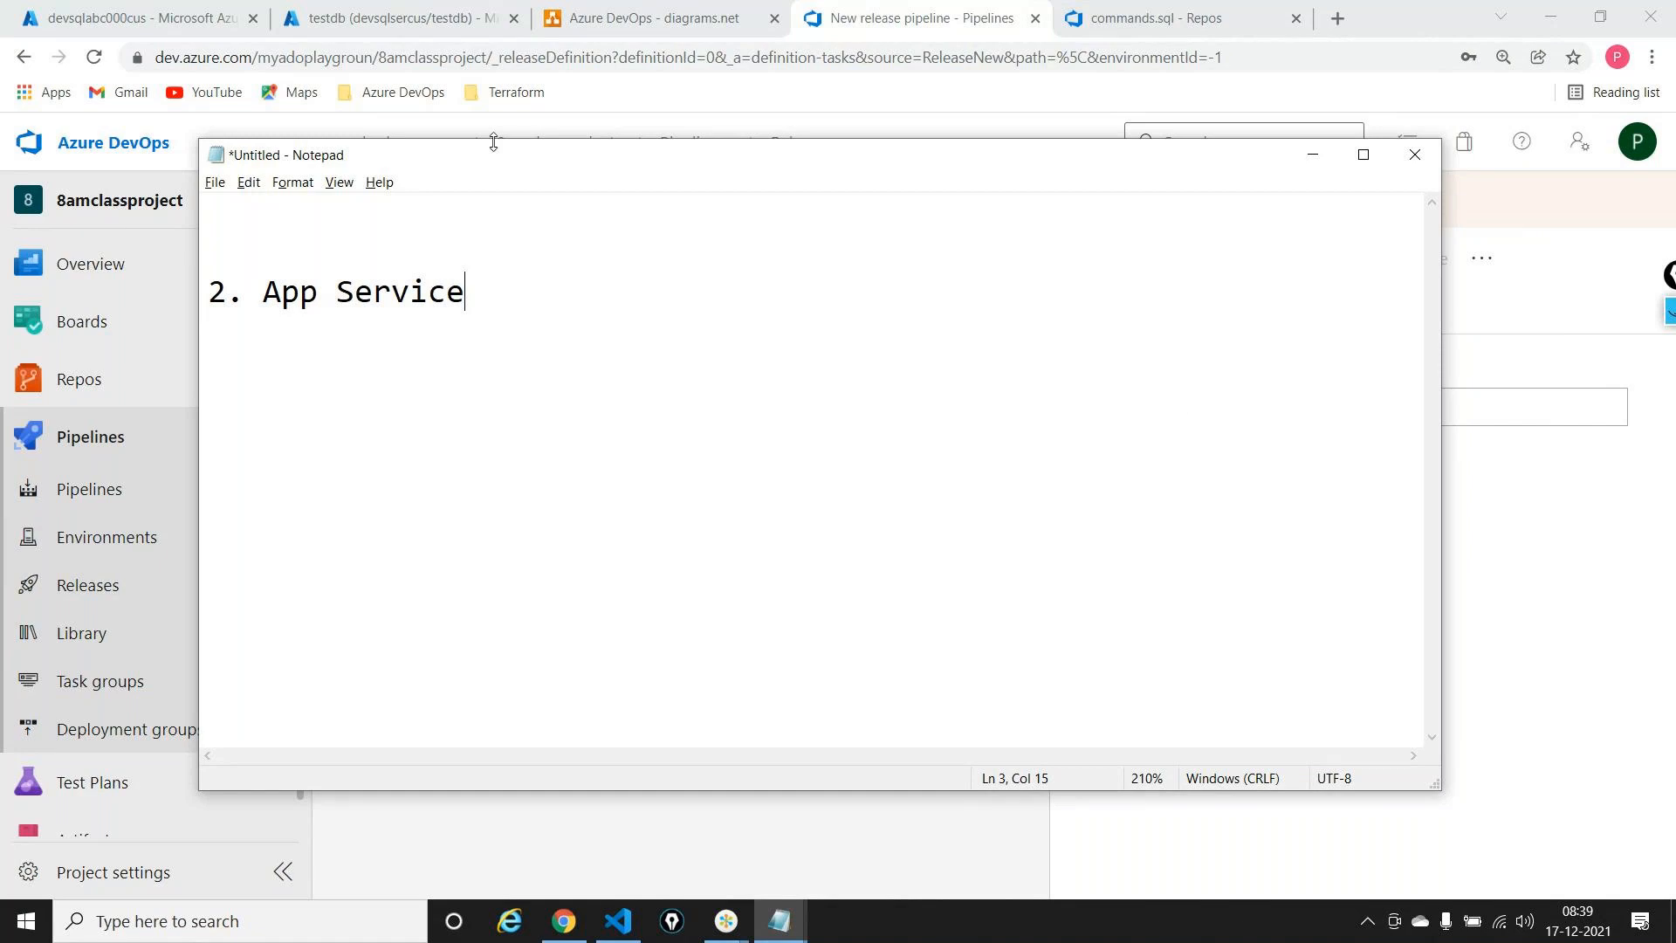
Step: Add '1. Update the DB with tables - .sql' on the line above it
left_click(266, 244)
type("1. Up")
type("dare")
key("BackSpace")
key("BackSpace")
type("te the ")
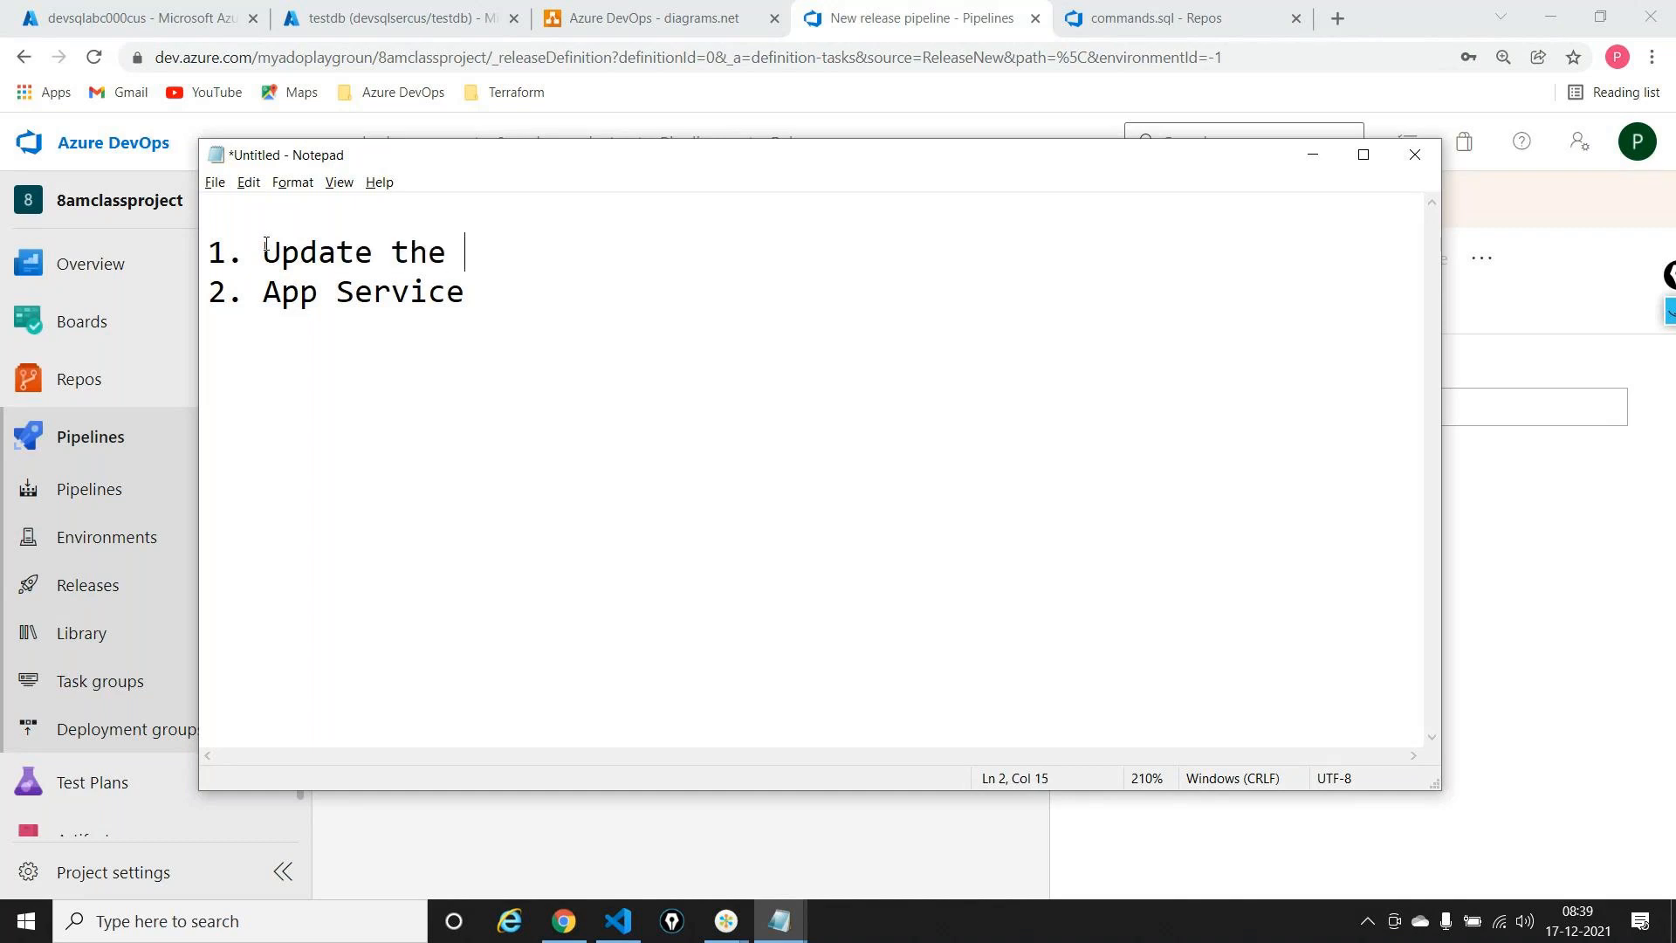
type("DB with t")
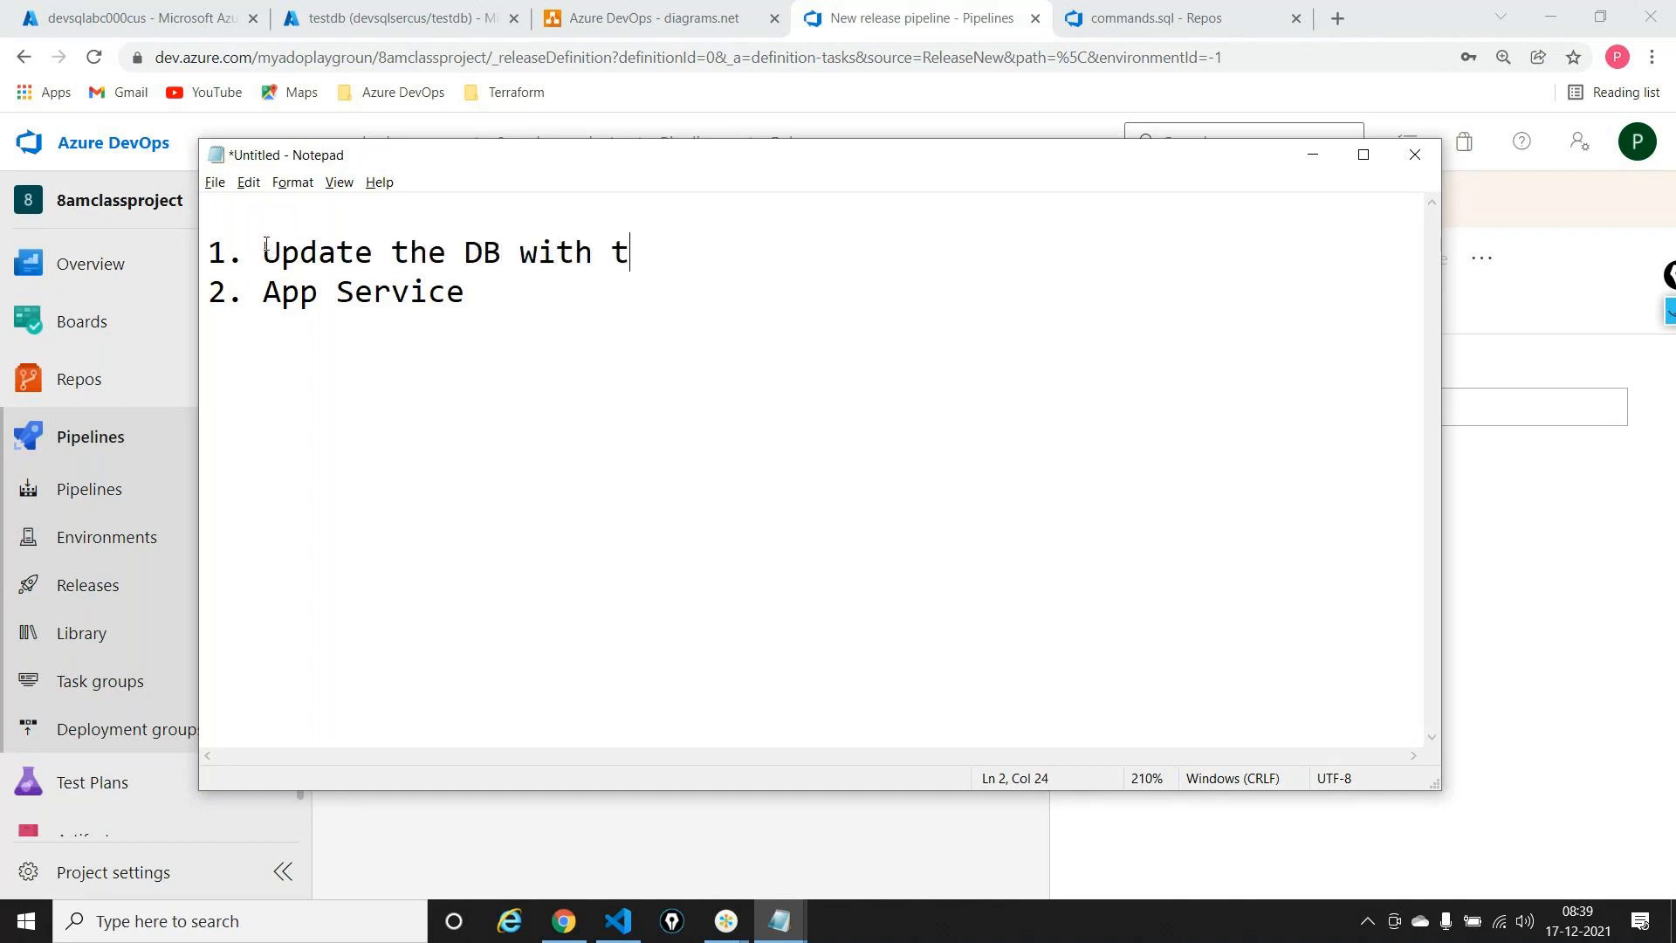
type("ables  -  sql")
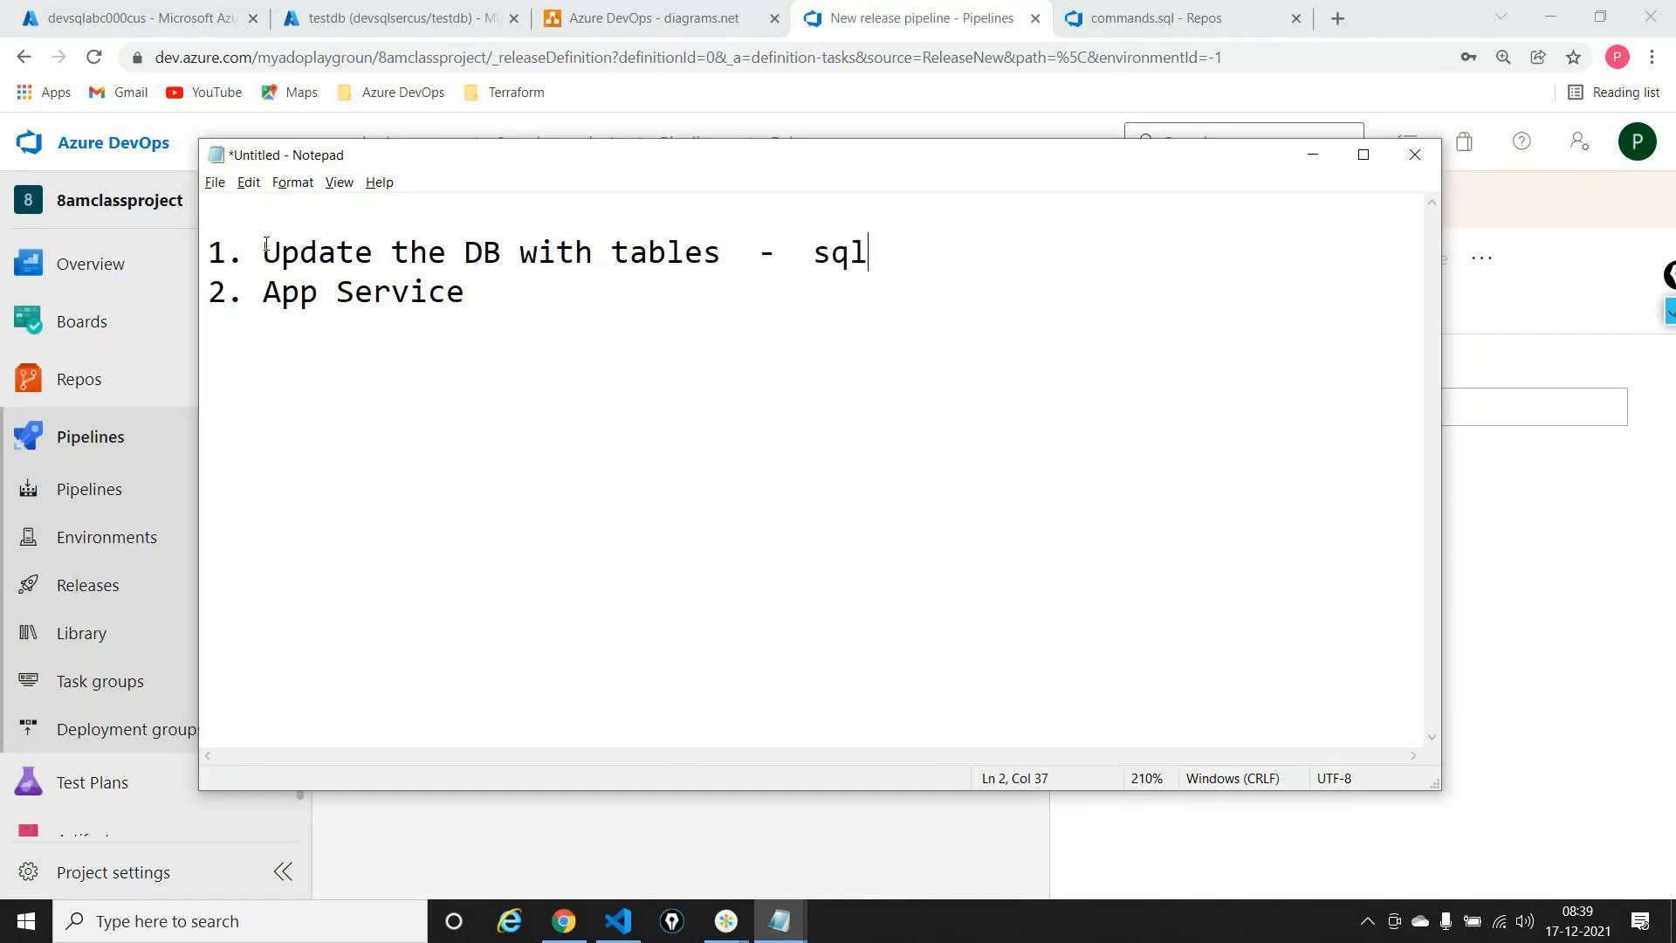
key("Left")
key("Left")
key("Left")
type("/")
key("BackSpace")
type(".")
key("alt+Tab")
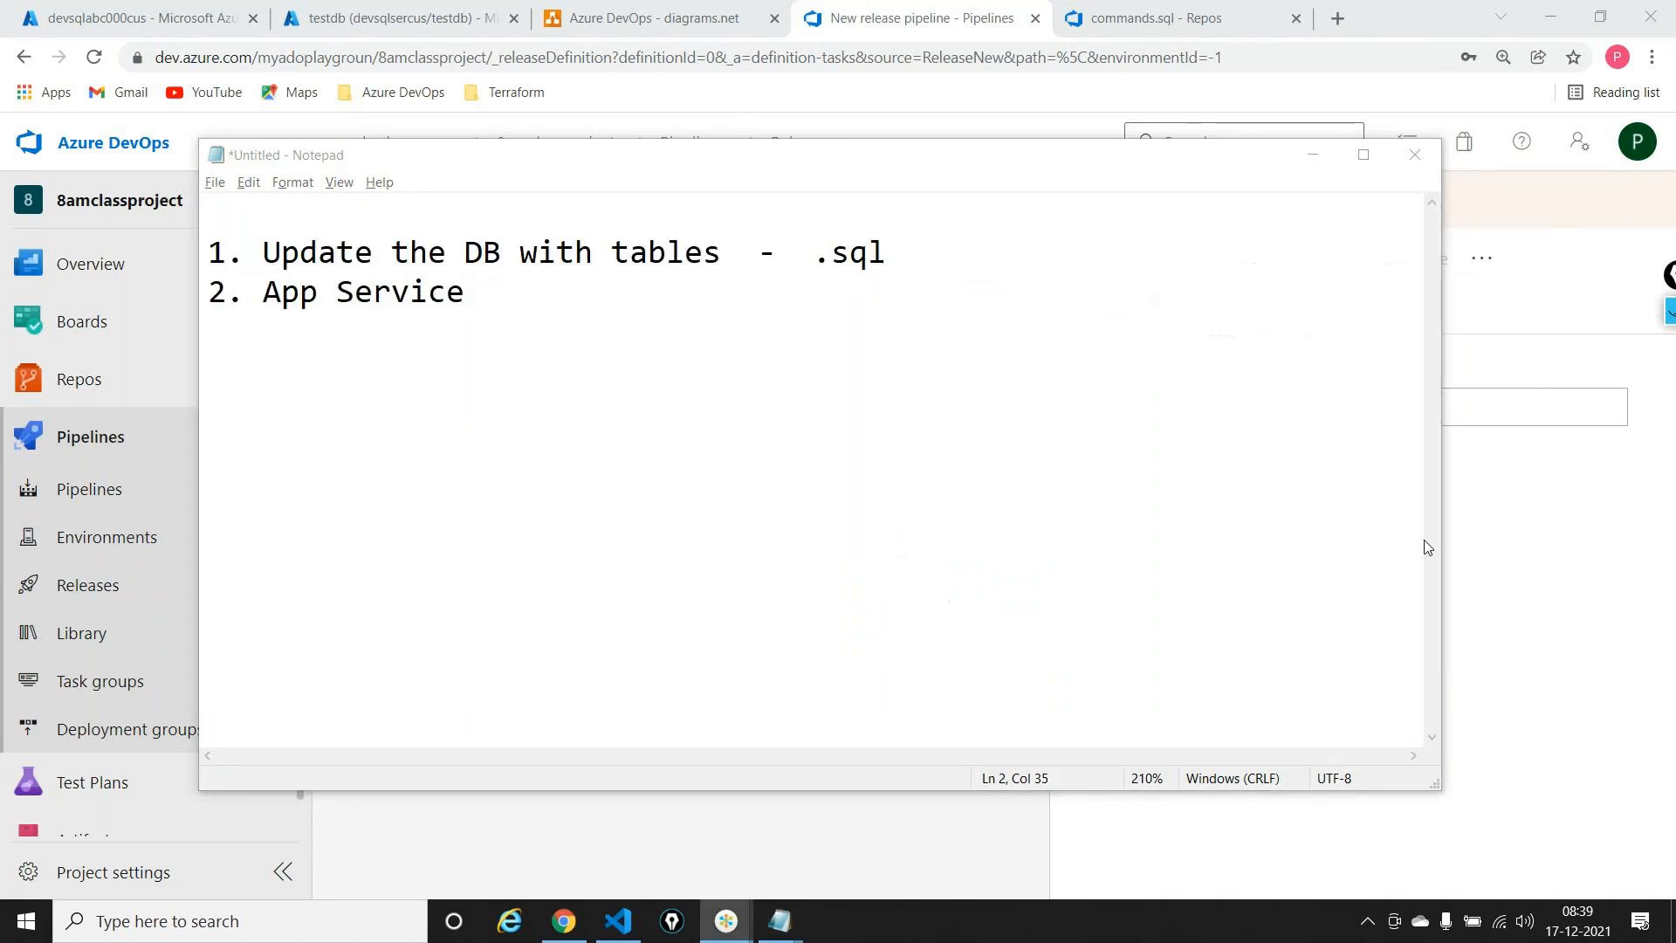
left_click(1566, 586)
Step: Add an Azure SQL Database deployment task to Agent job using classdevops_SVC and SQL Server Authentication
left_click(996, 452)
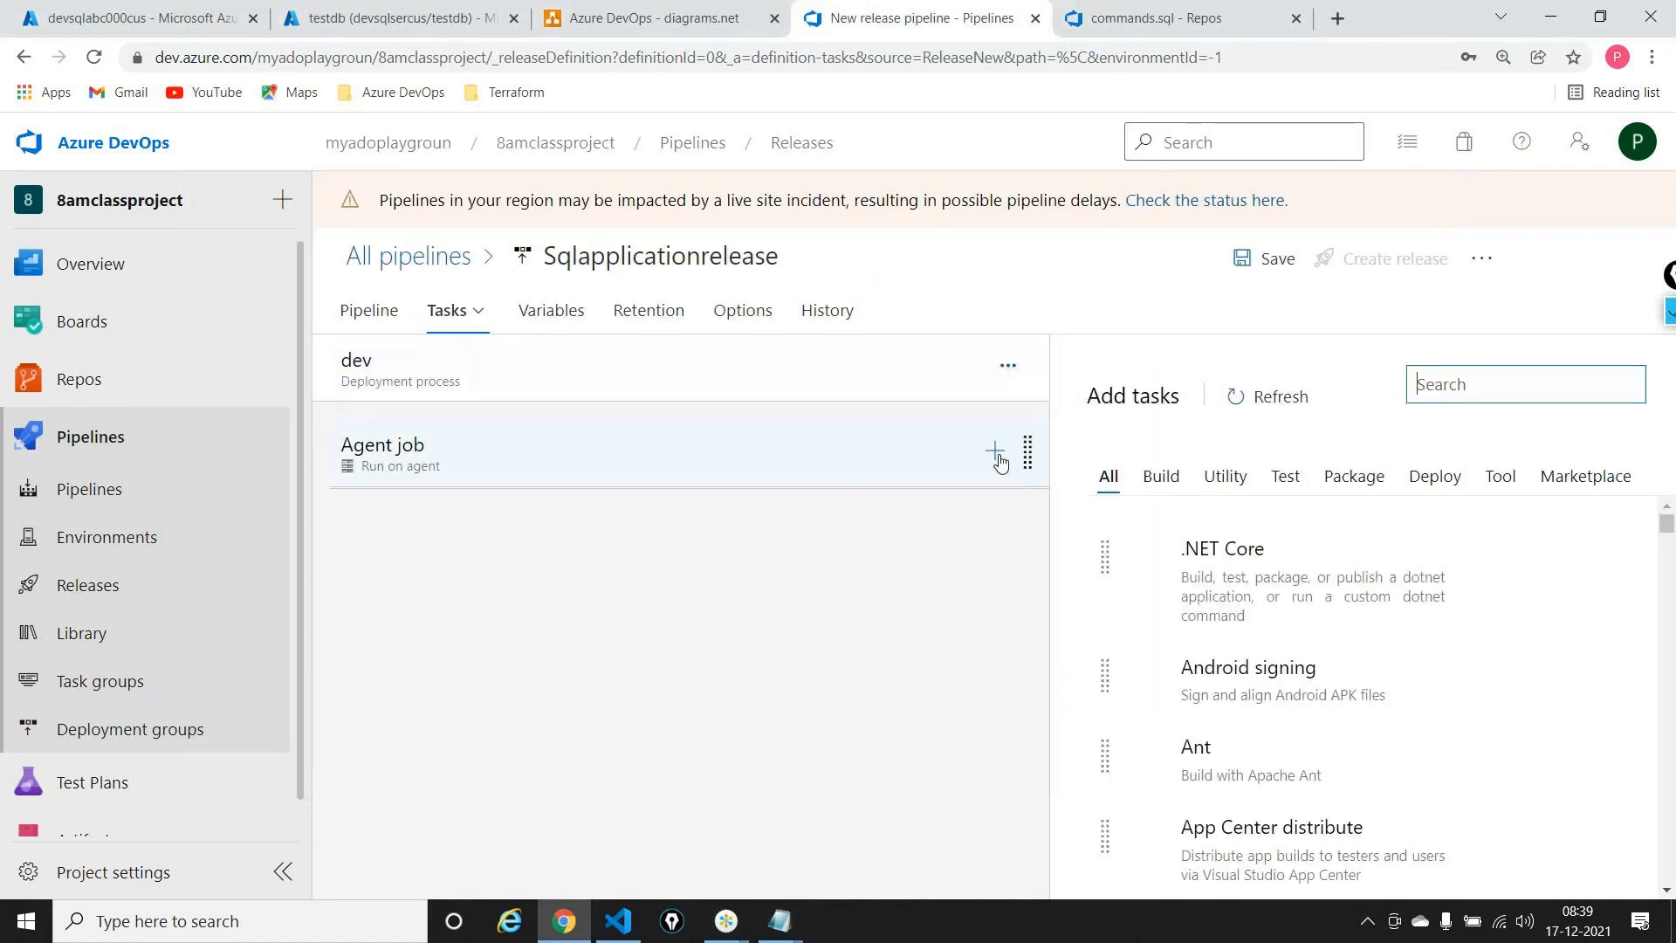
type("azure sql")
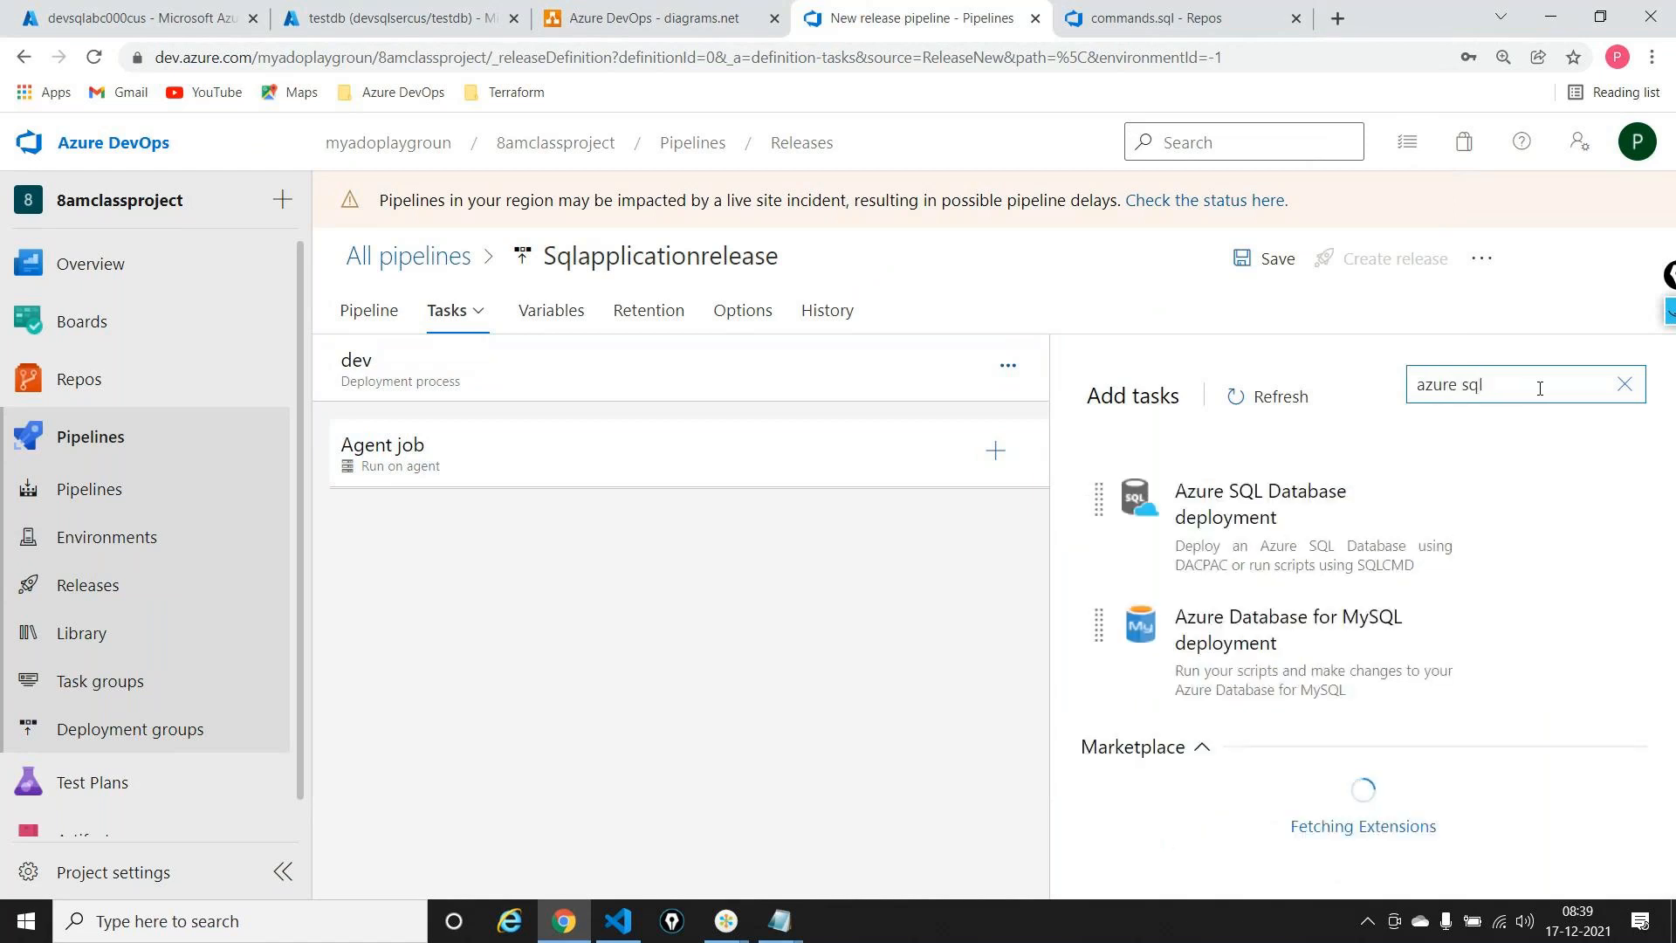
mouse_move(1219, 561)
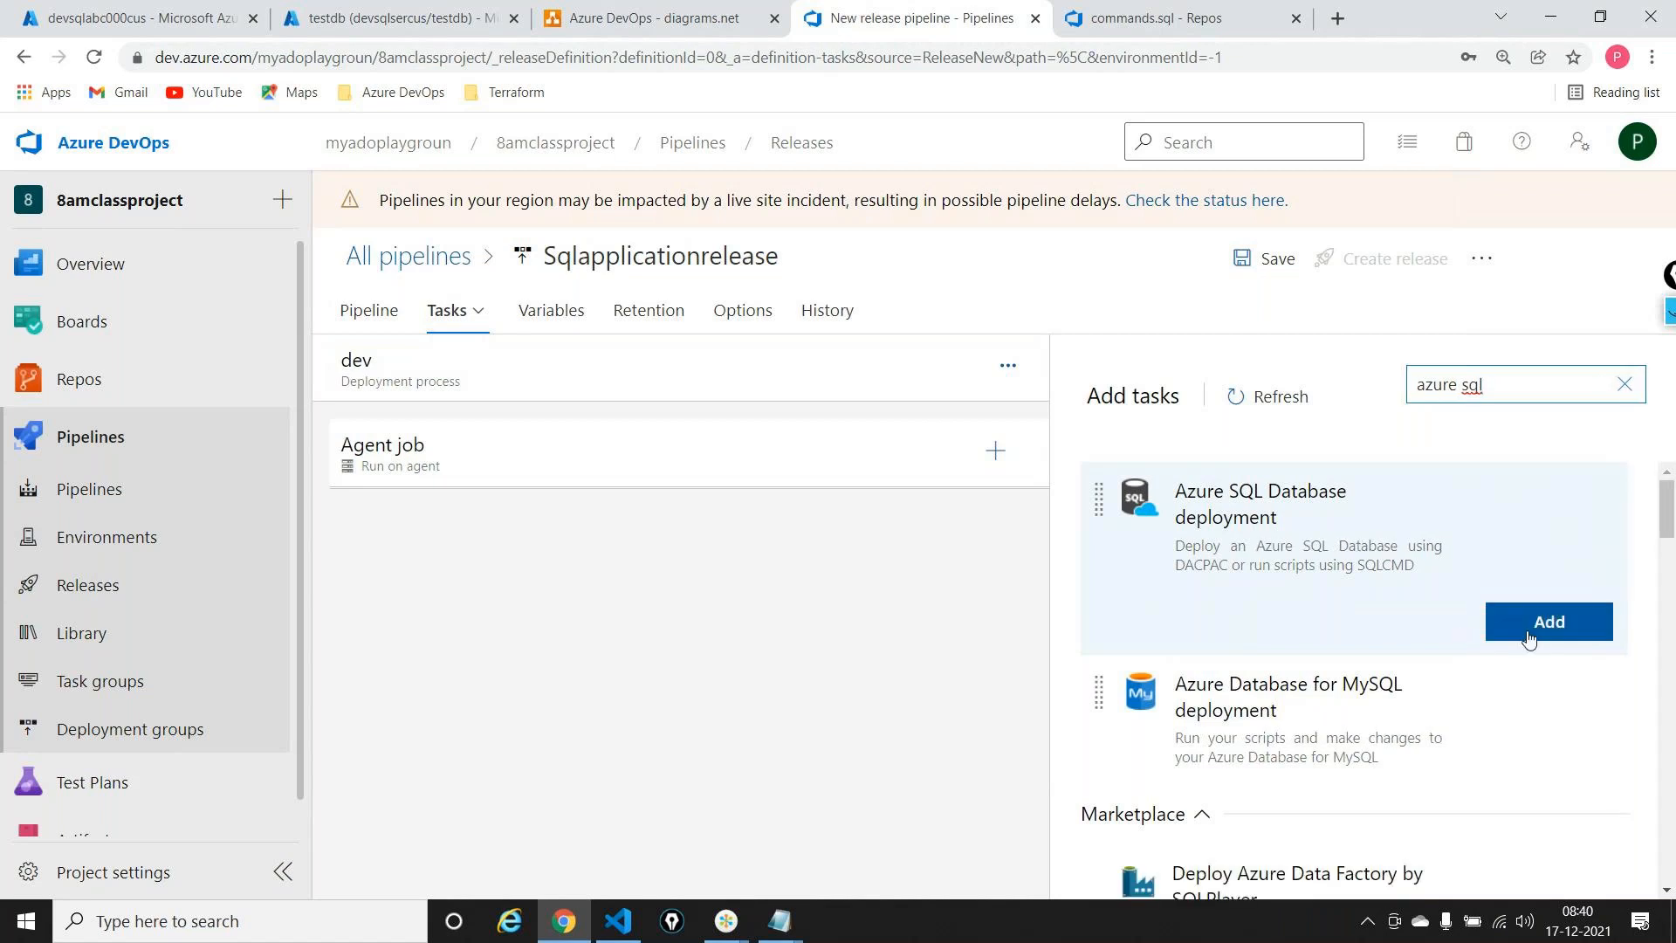
left_click(1530, 635)
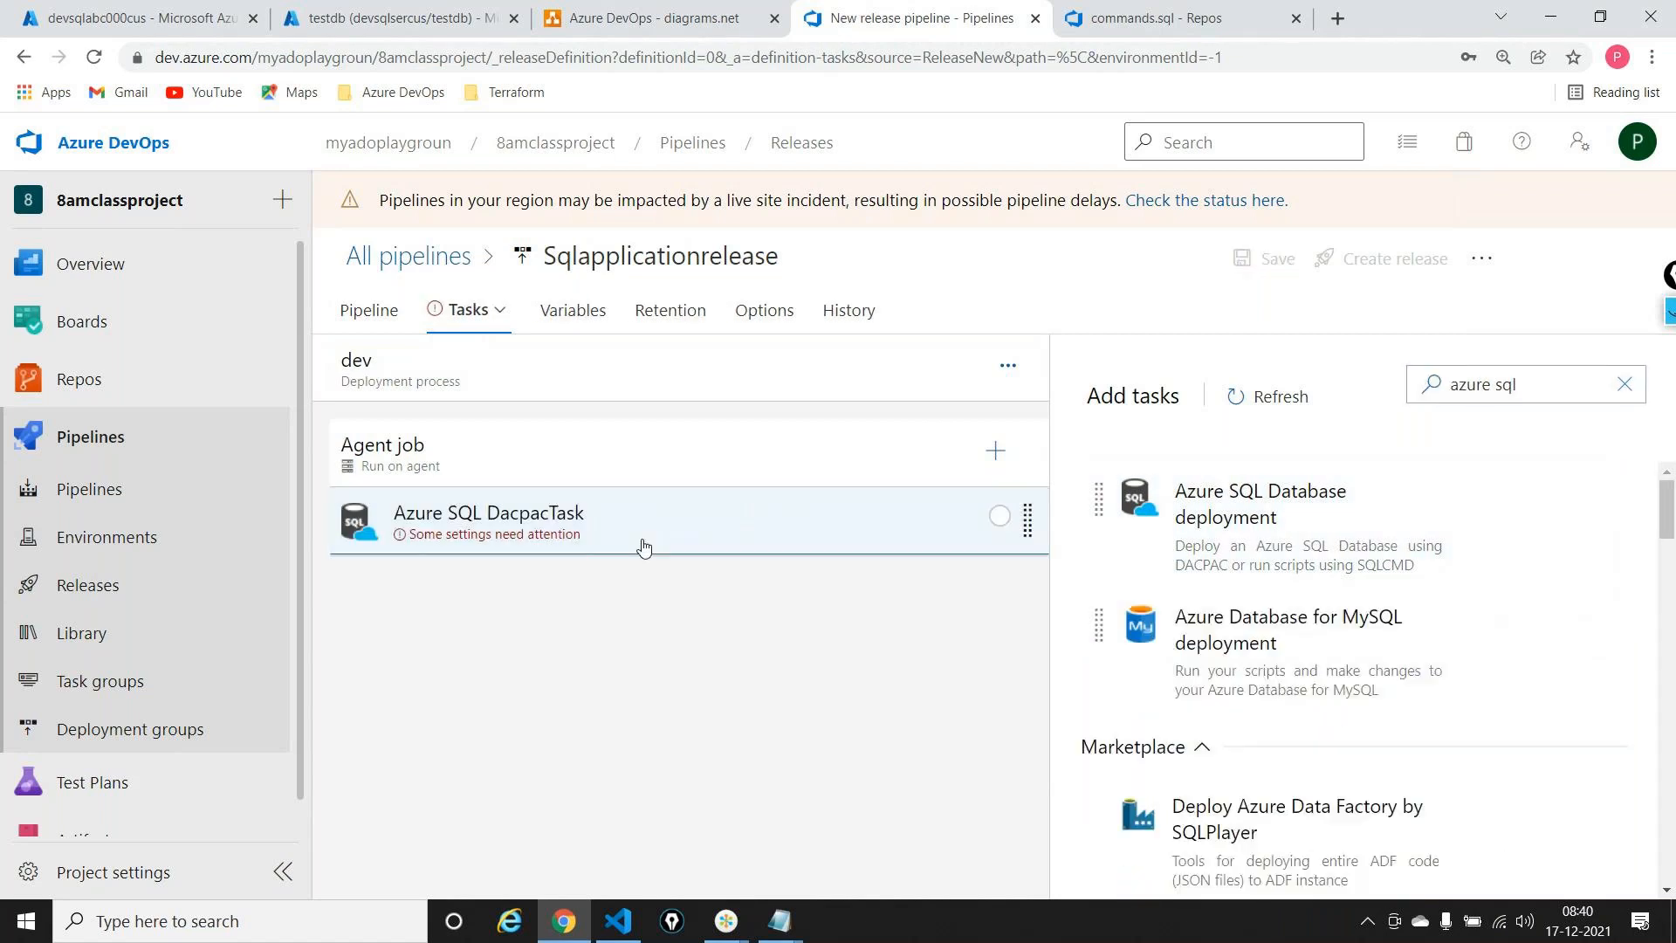
left_click(644, 547)
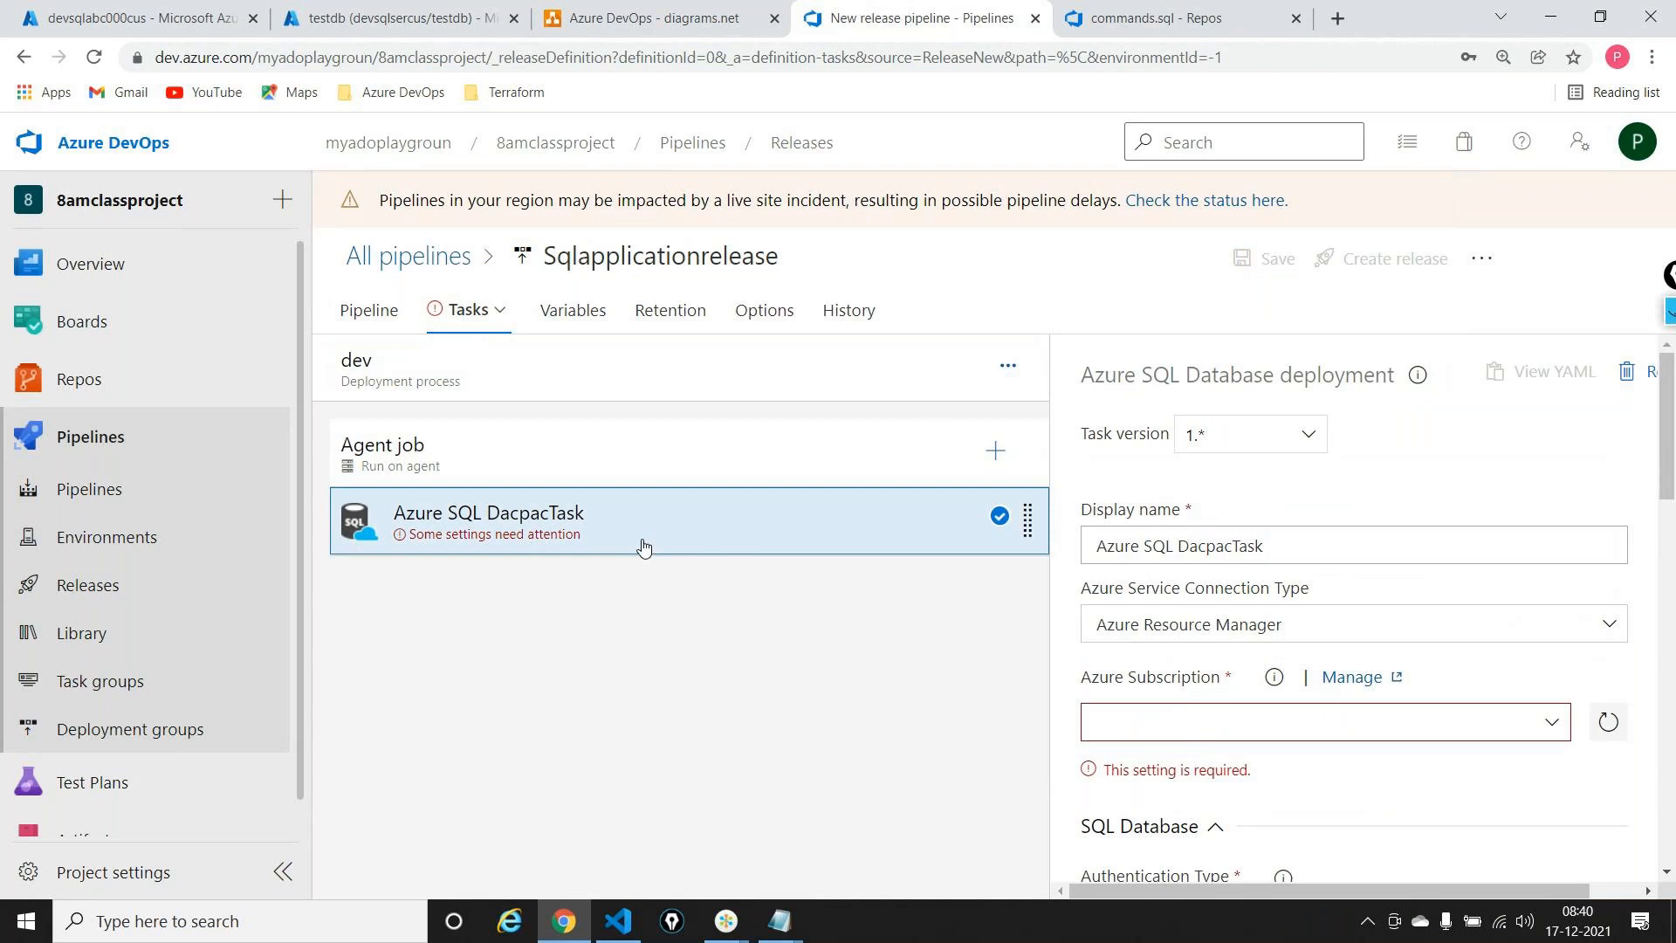
left_click(1554, 716)
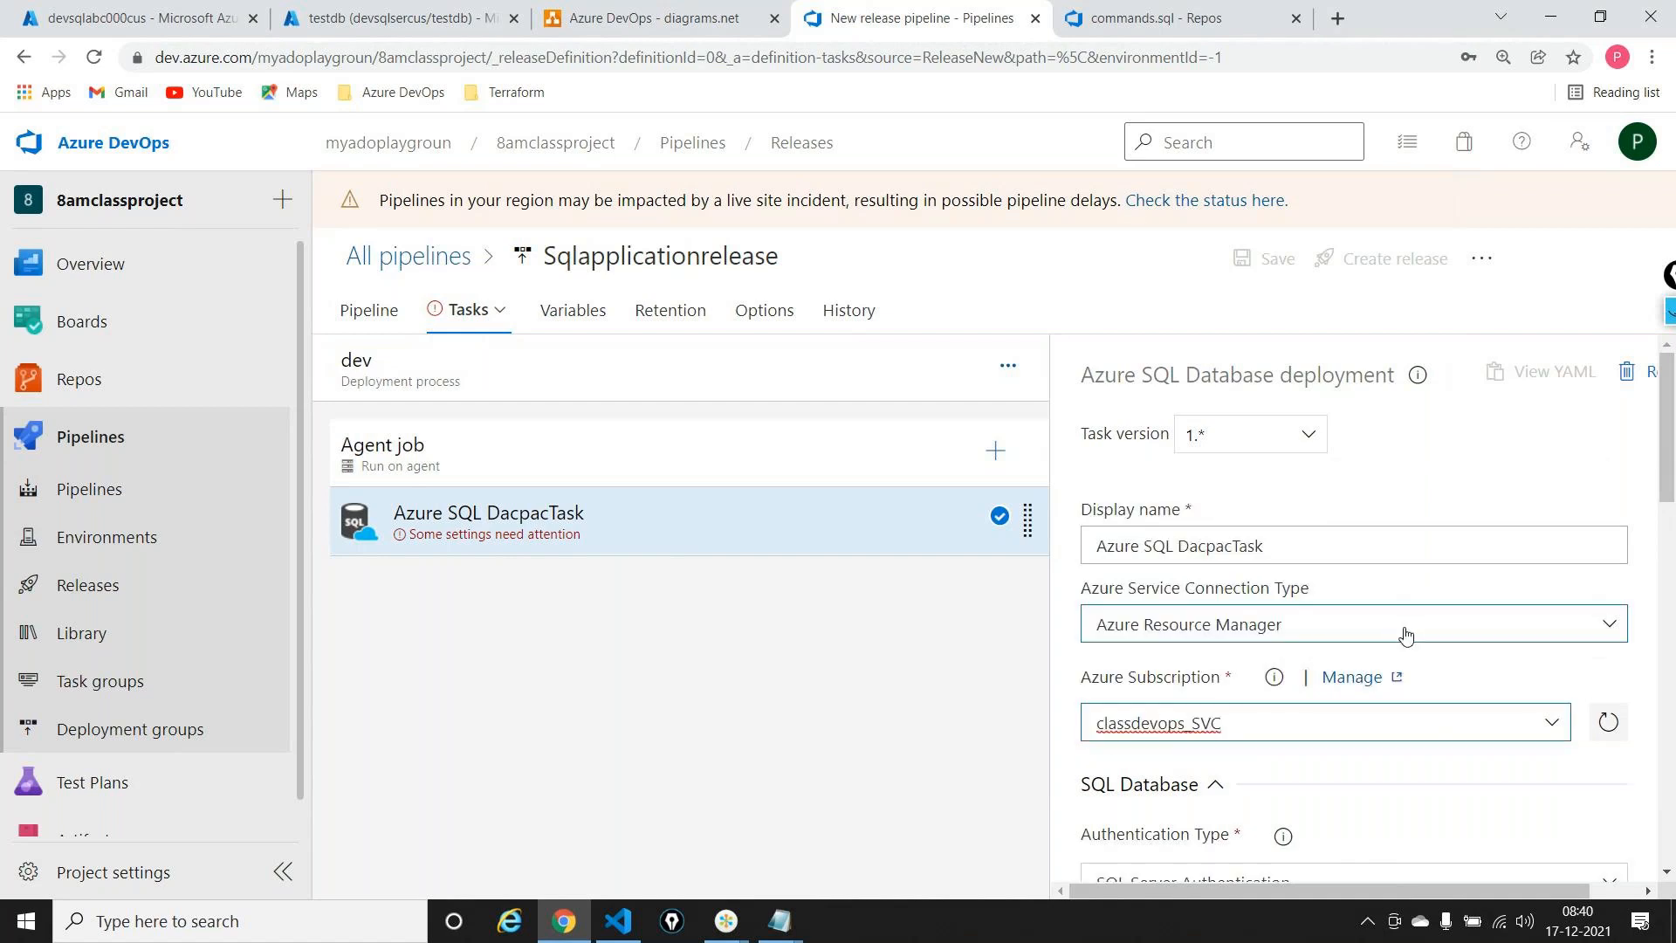
scroll(1405, 635, "down", 4)
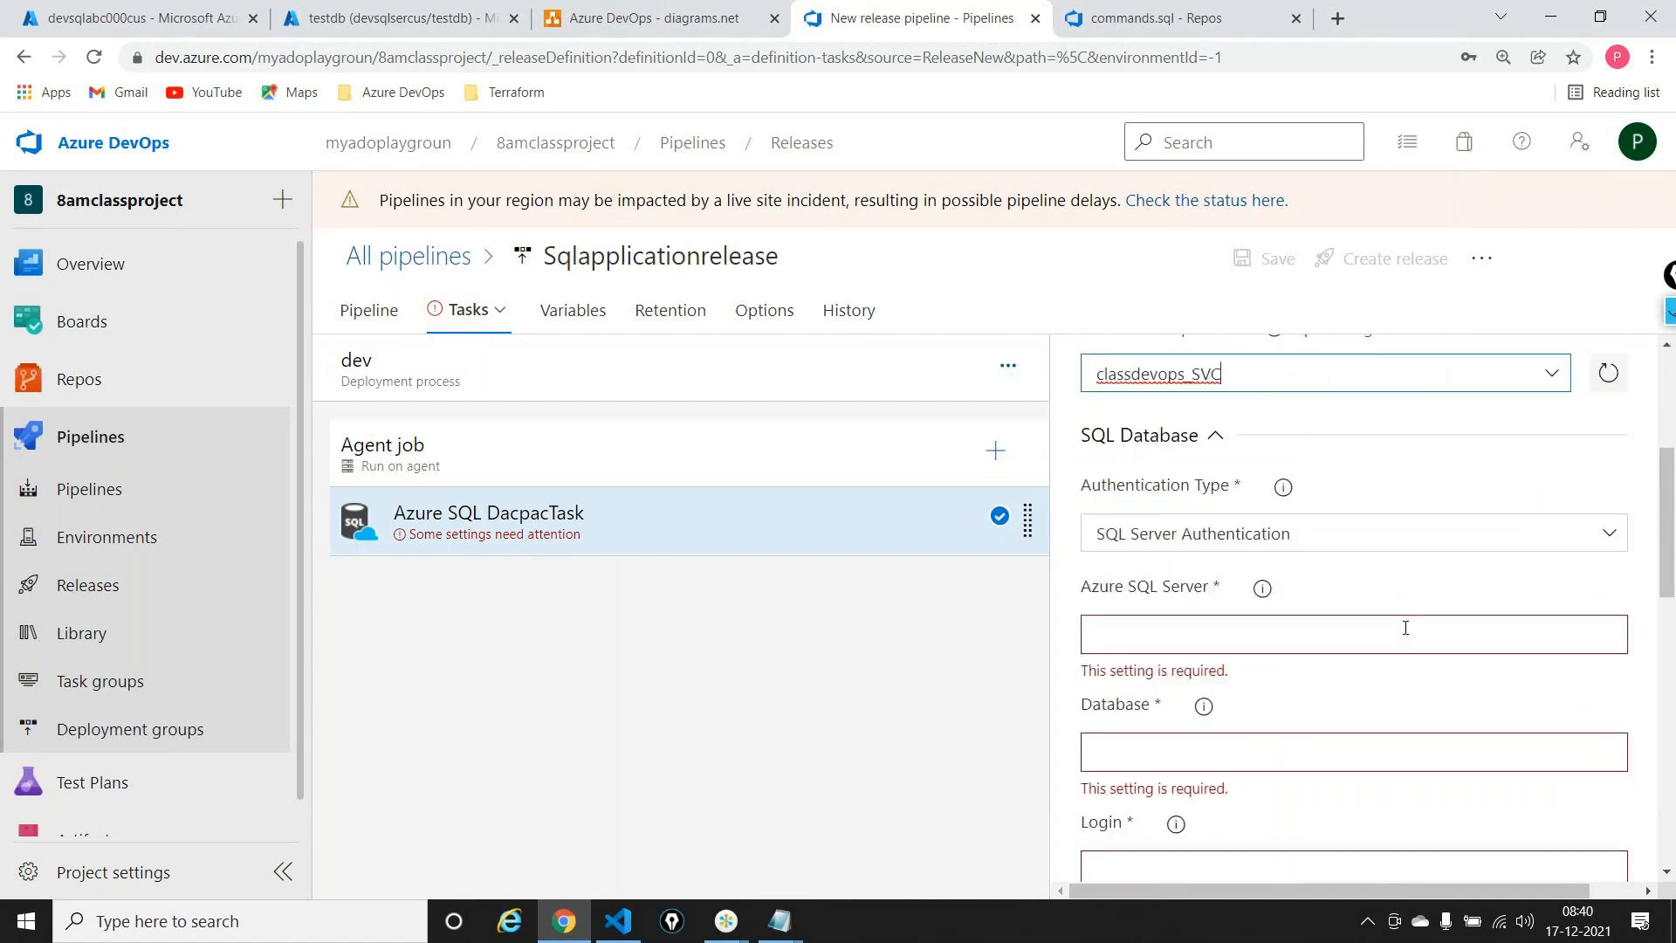
left_click(1612, 539)
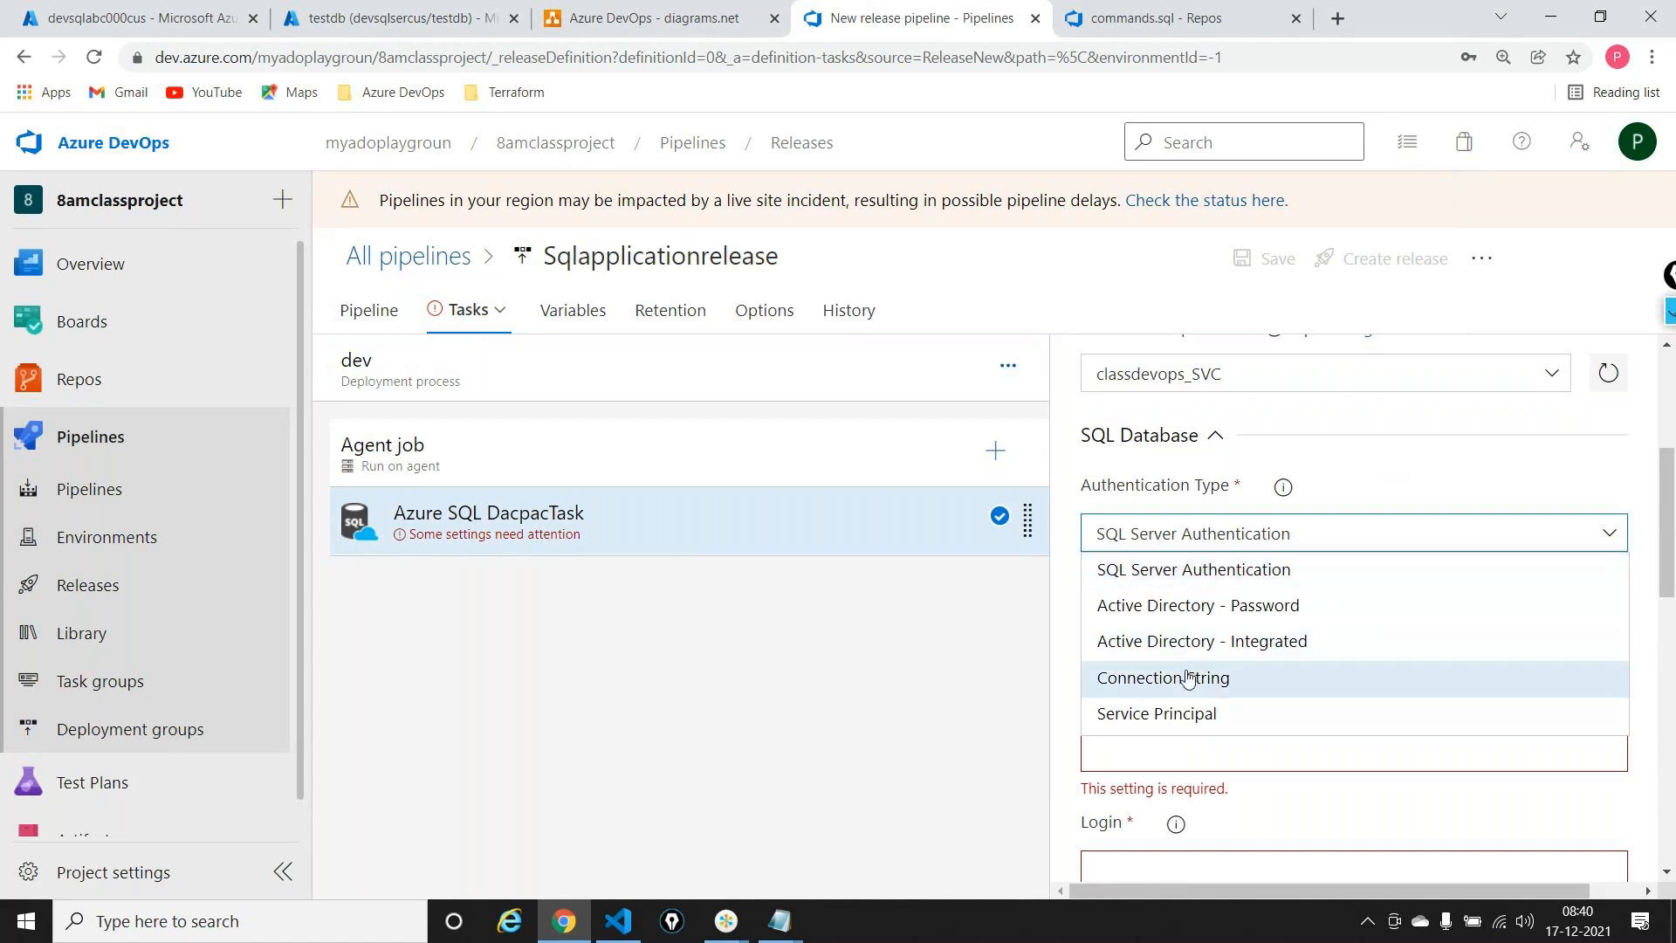
left_click(1180, 580)
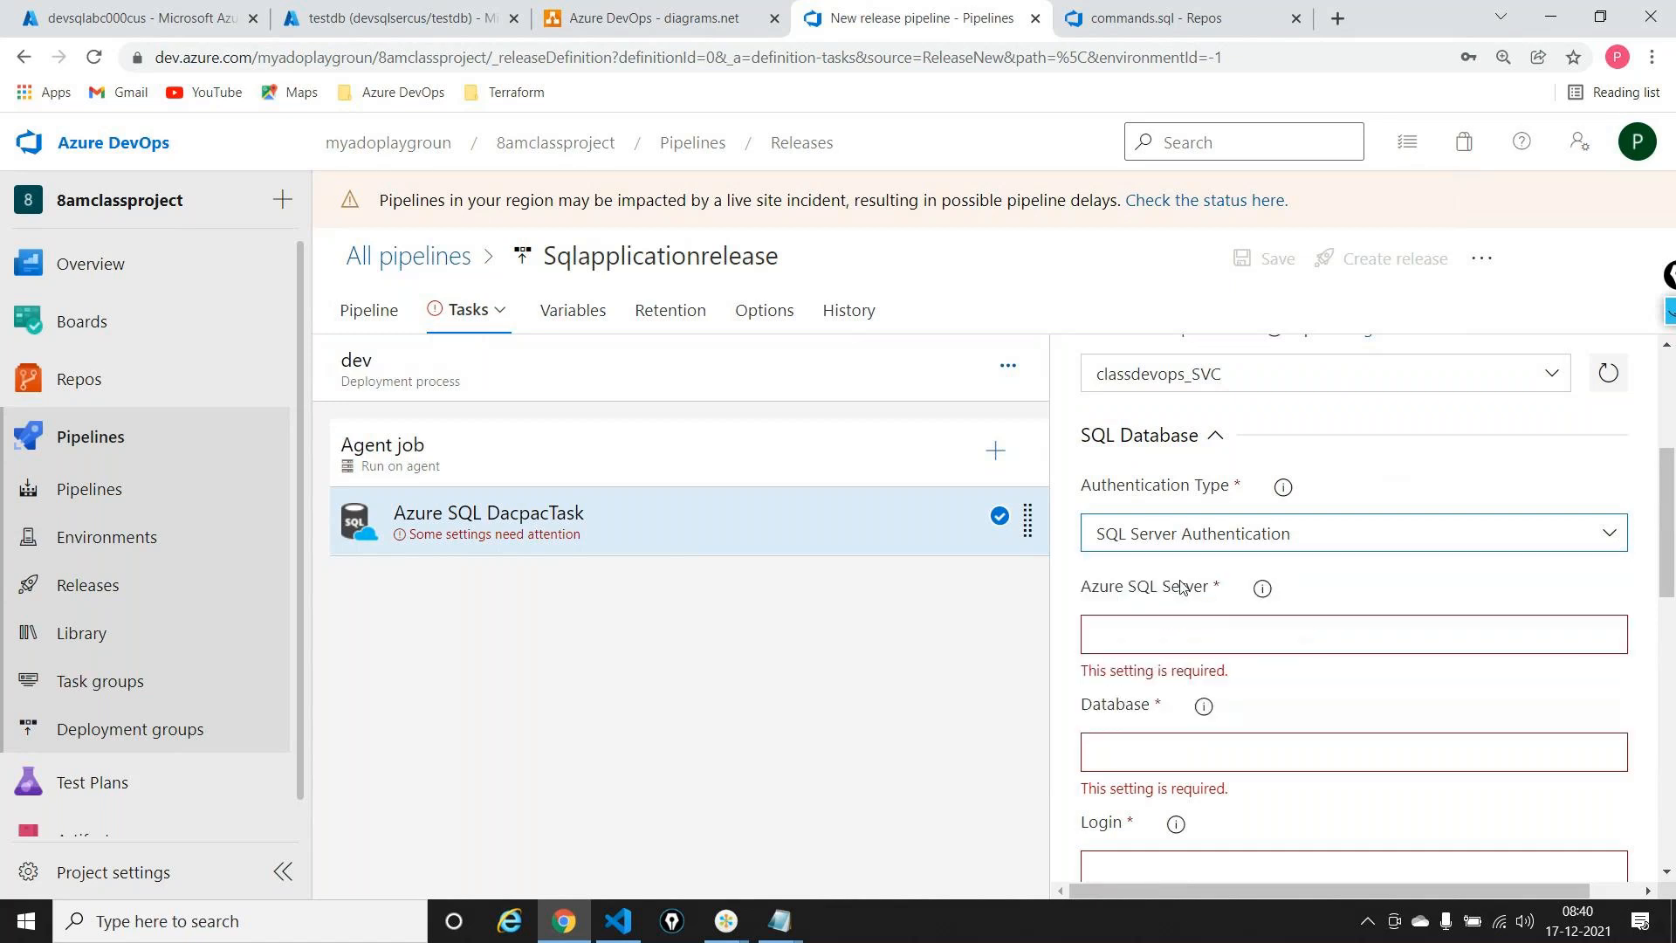
left_click(1234, 643)
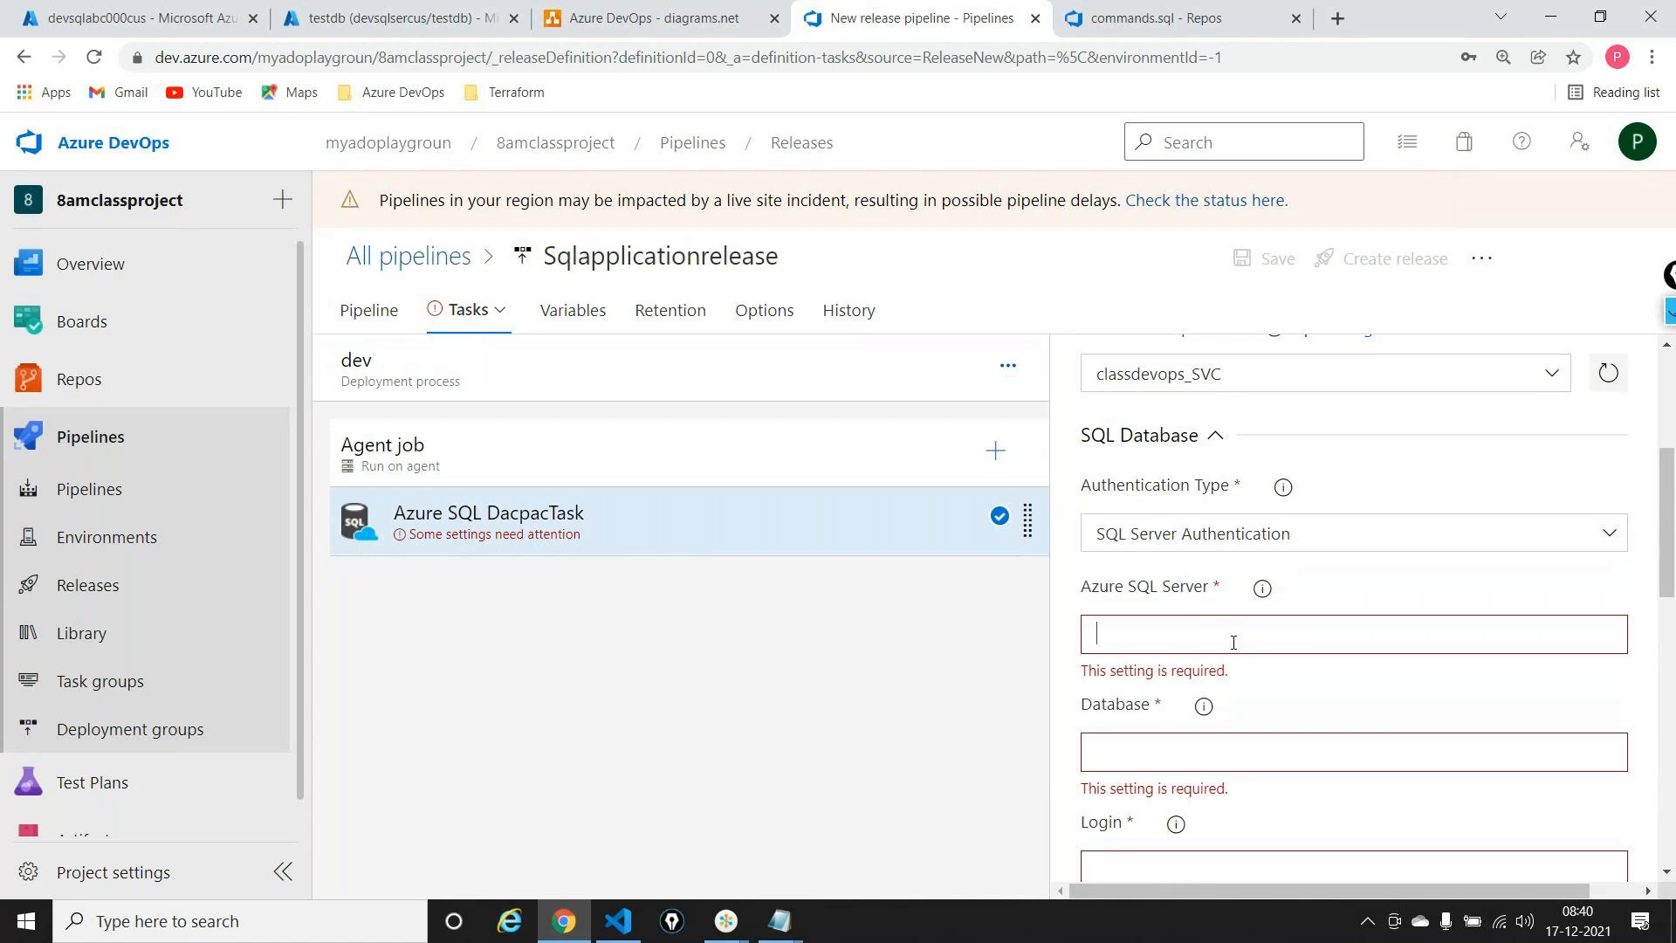
Step: Paste the server name devsqlsercus.database.windows.net from the Azure portal into the task
left_click(427, 9)
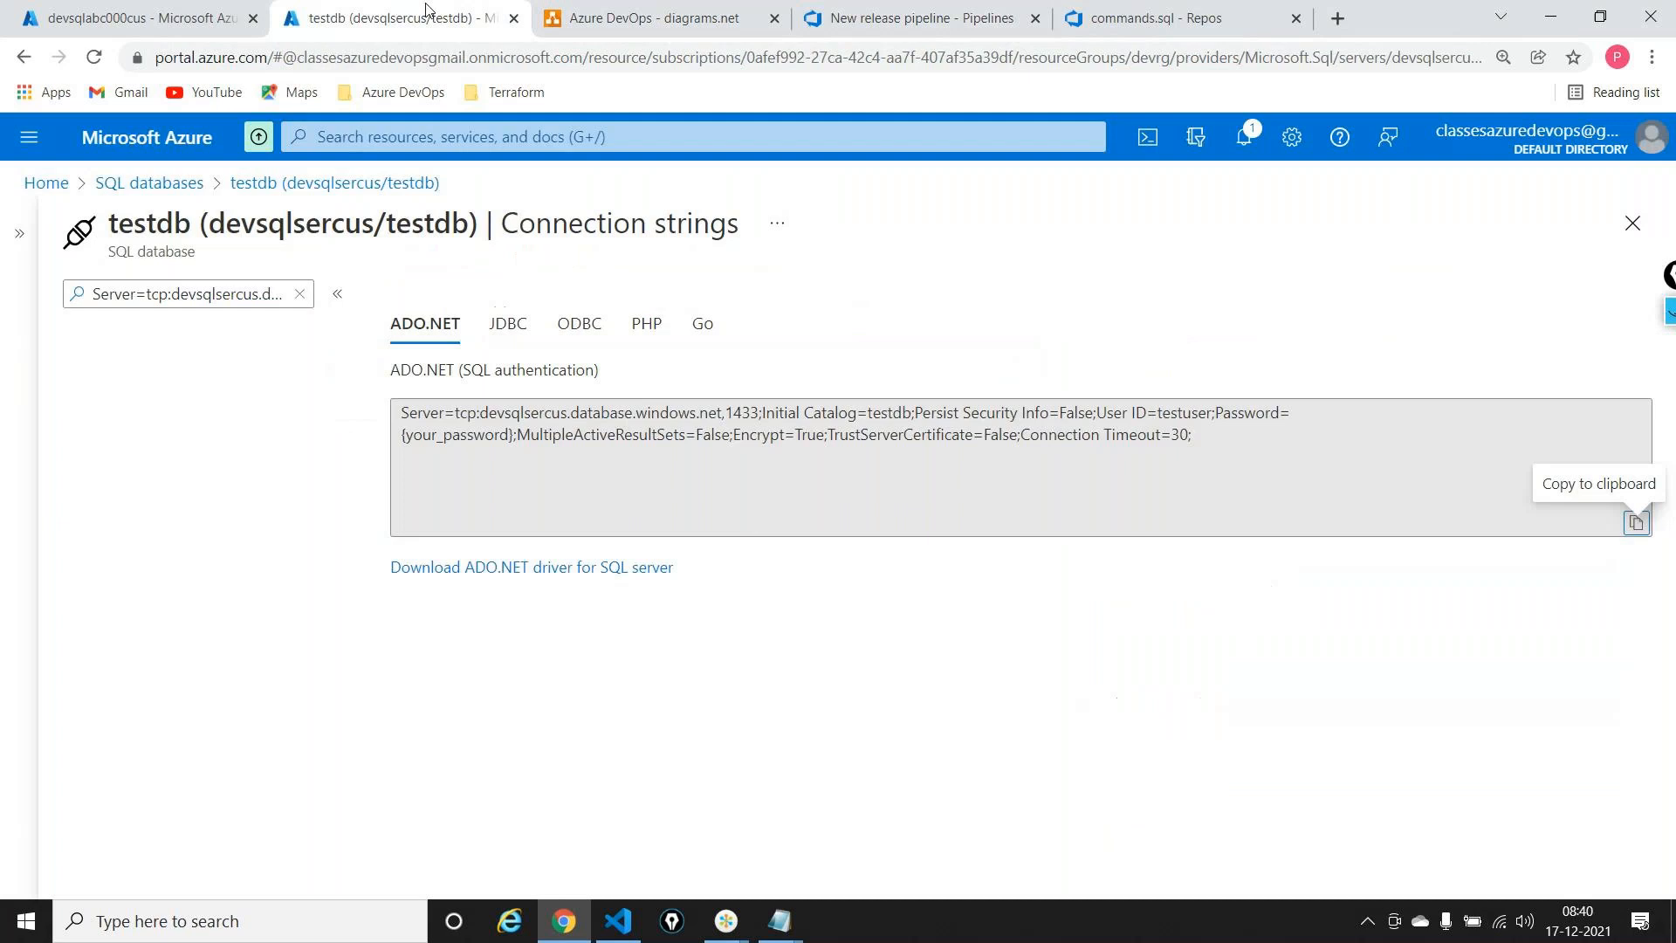
left_click(297, 188)
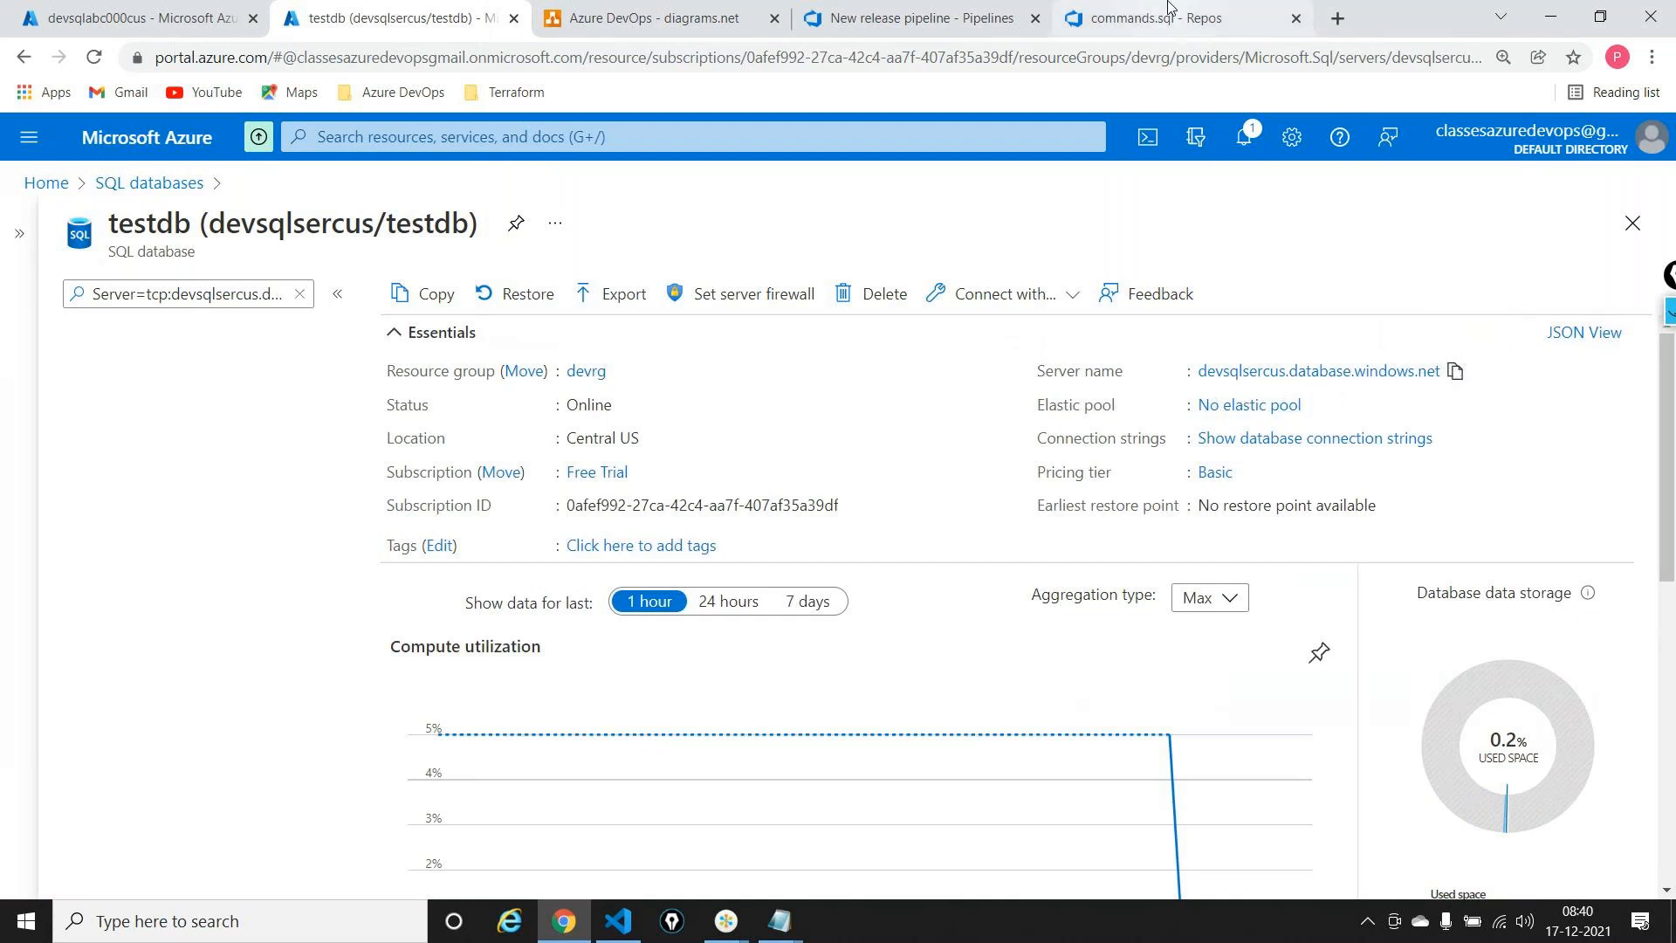
left_click(913, 9)
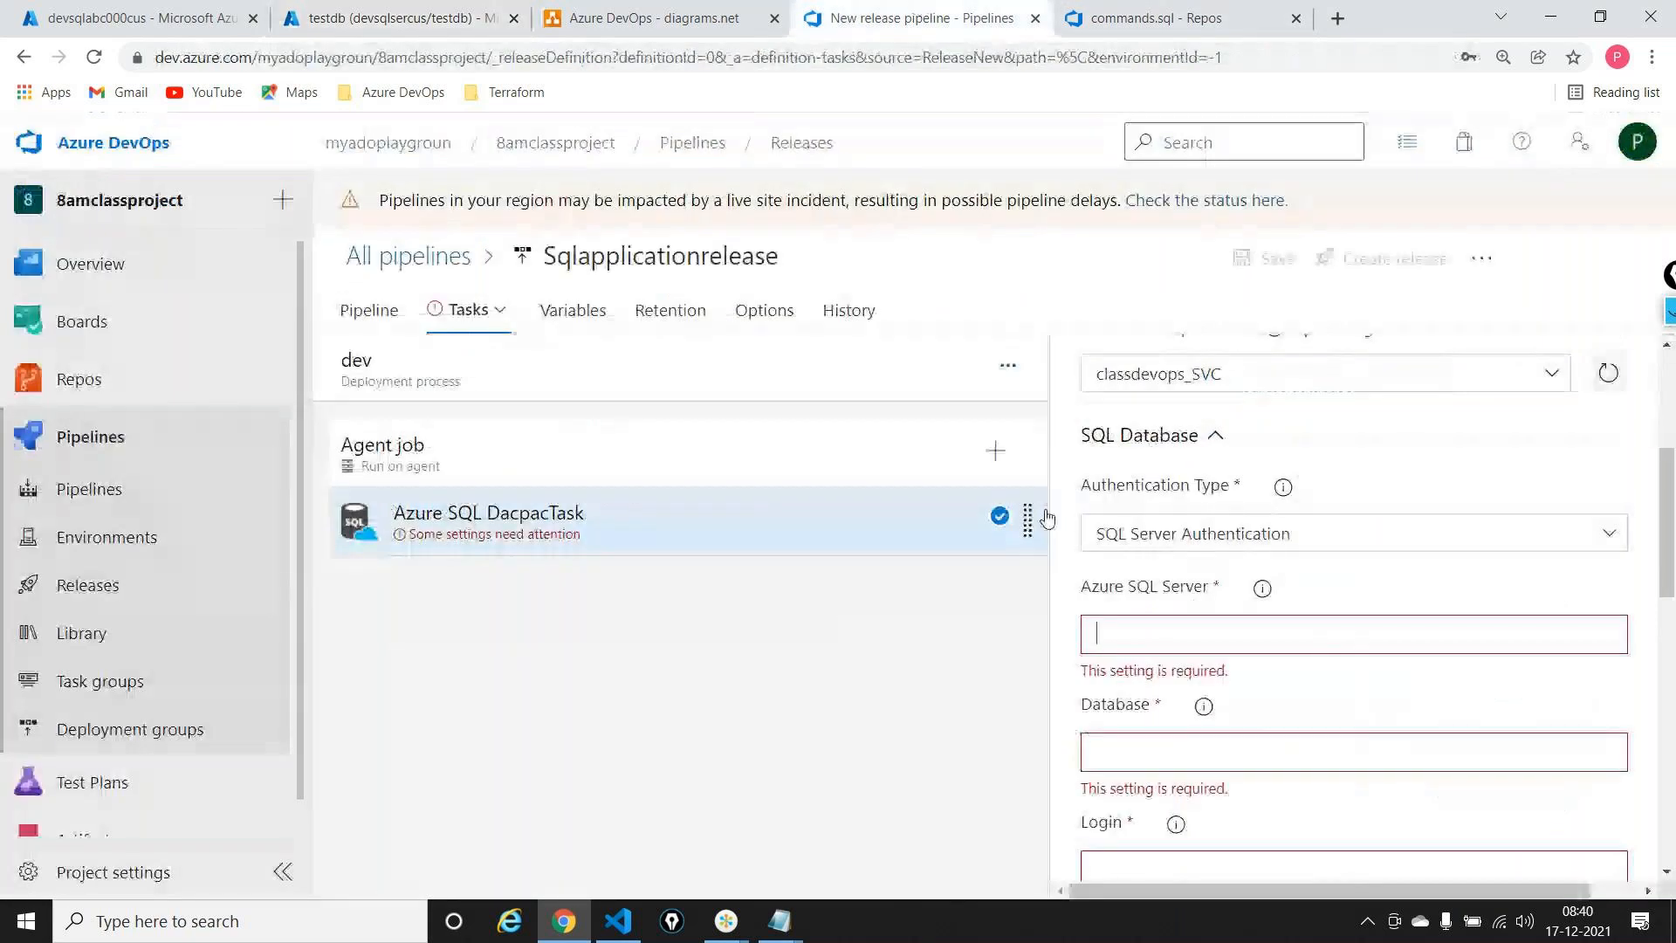
key("ctrl+v")
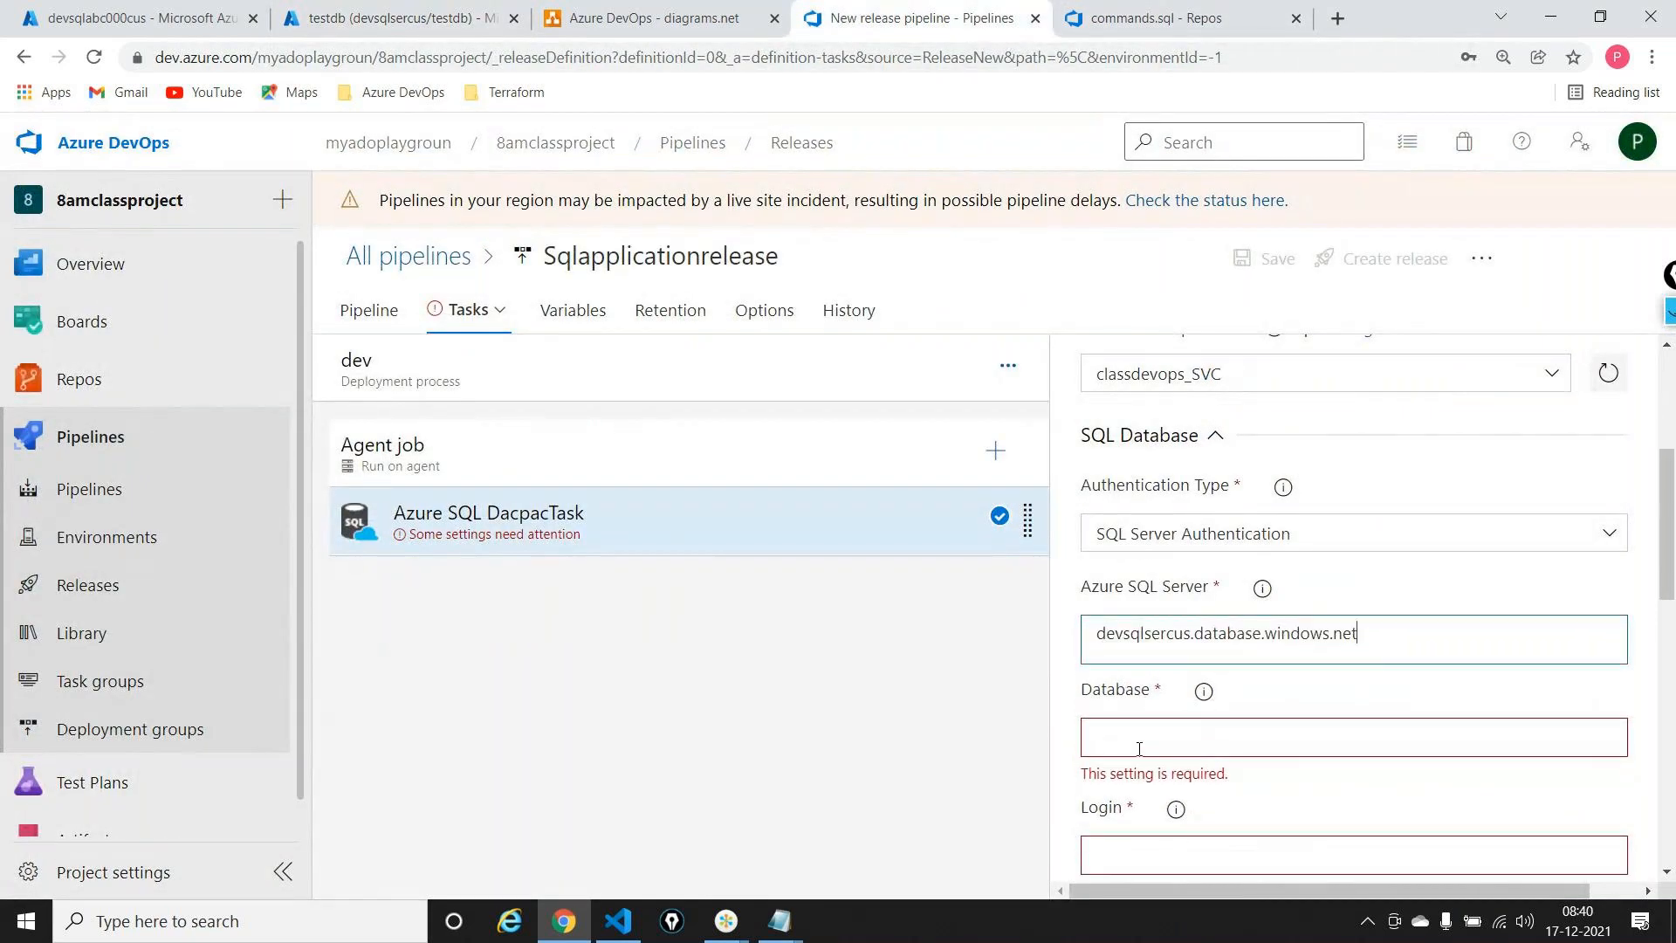
right_click(1136, 740)
key("Escape")
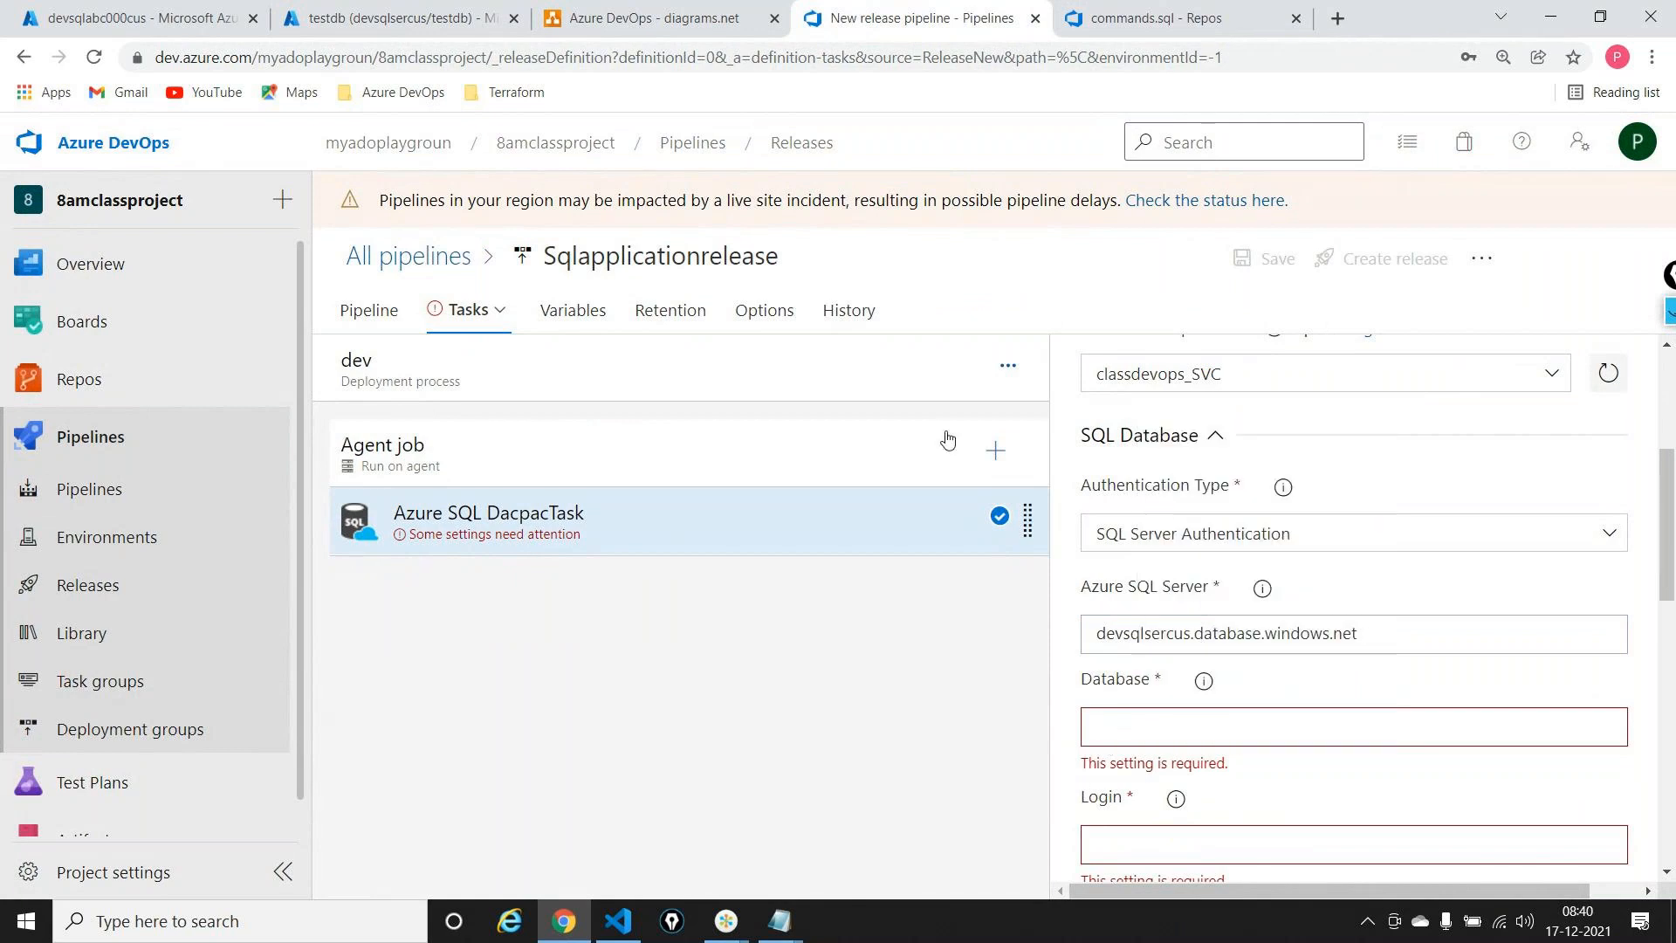
Step: Copy testdb from the portal's database page into the task's Database field
left_click(432, 9)
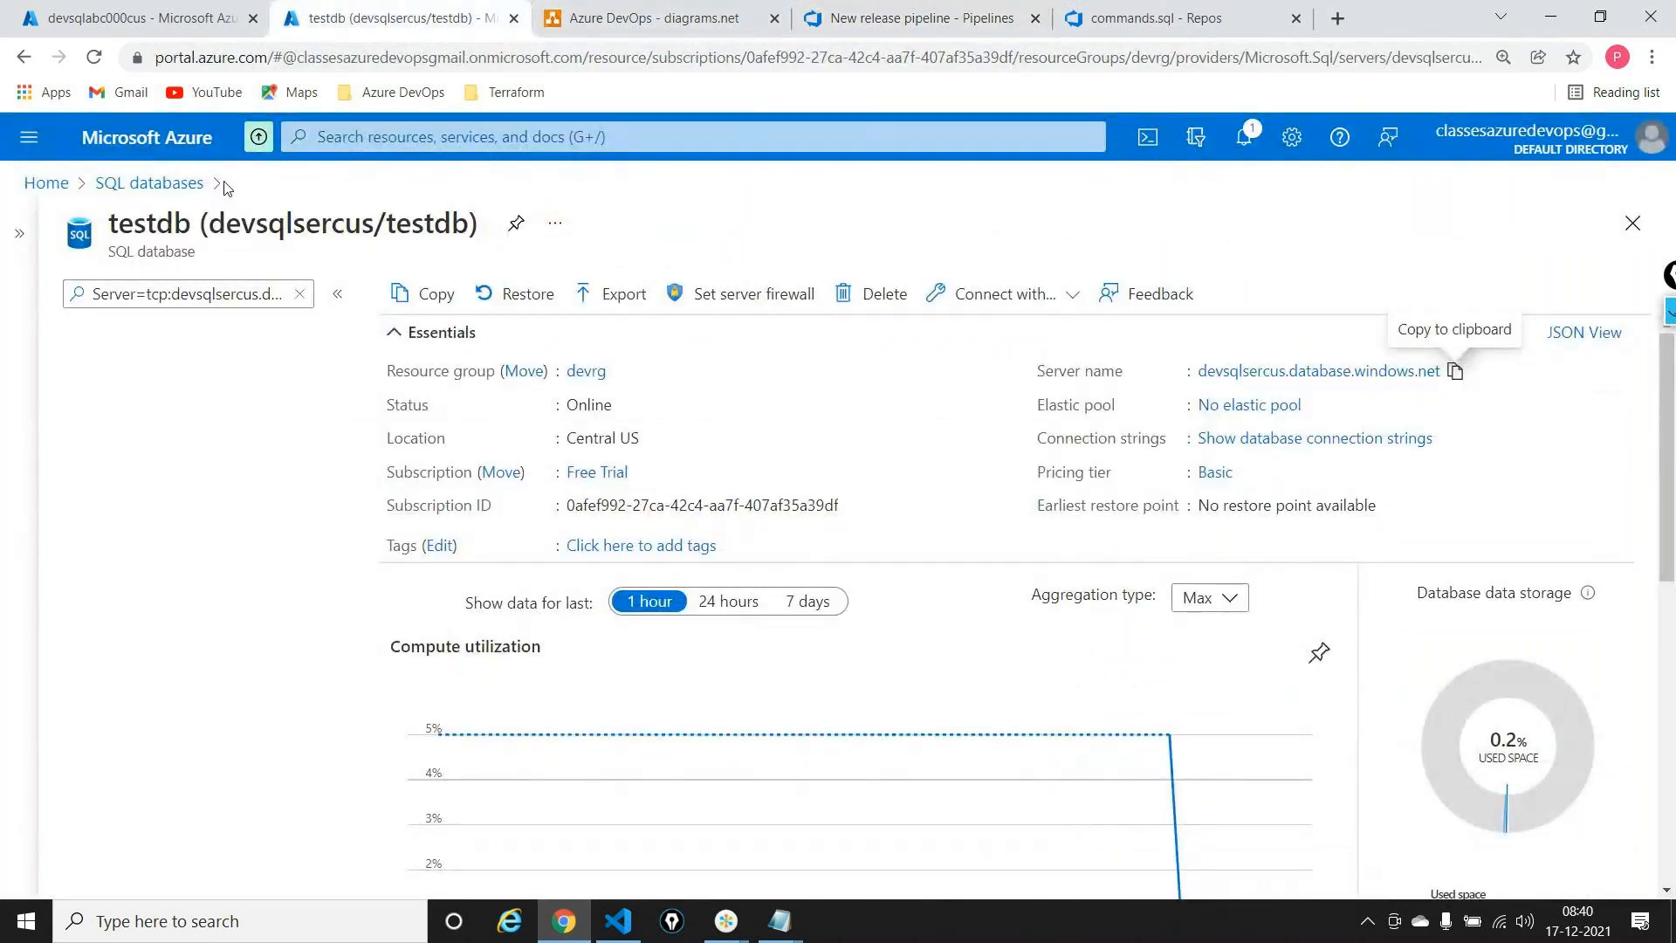
double_click(162, 224)
key("ctrl+c")
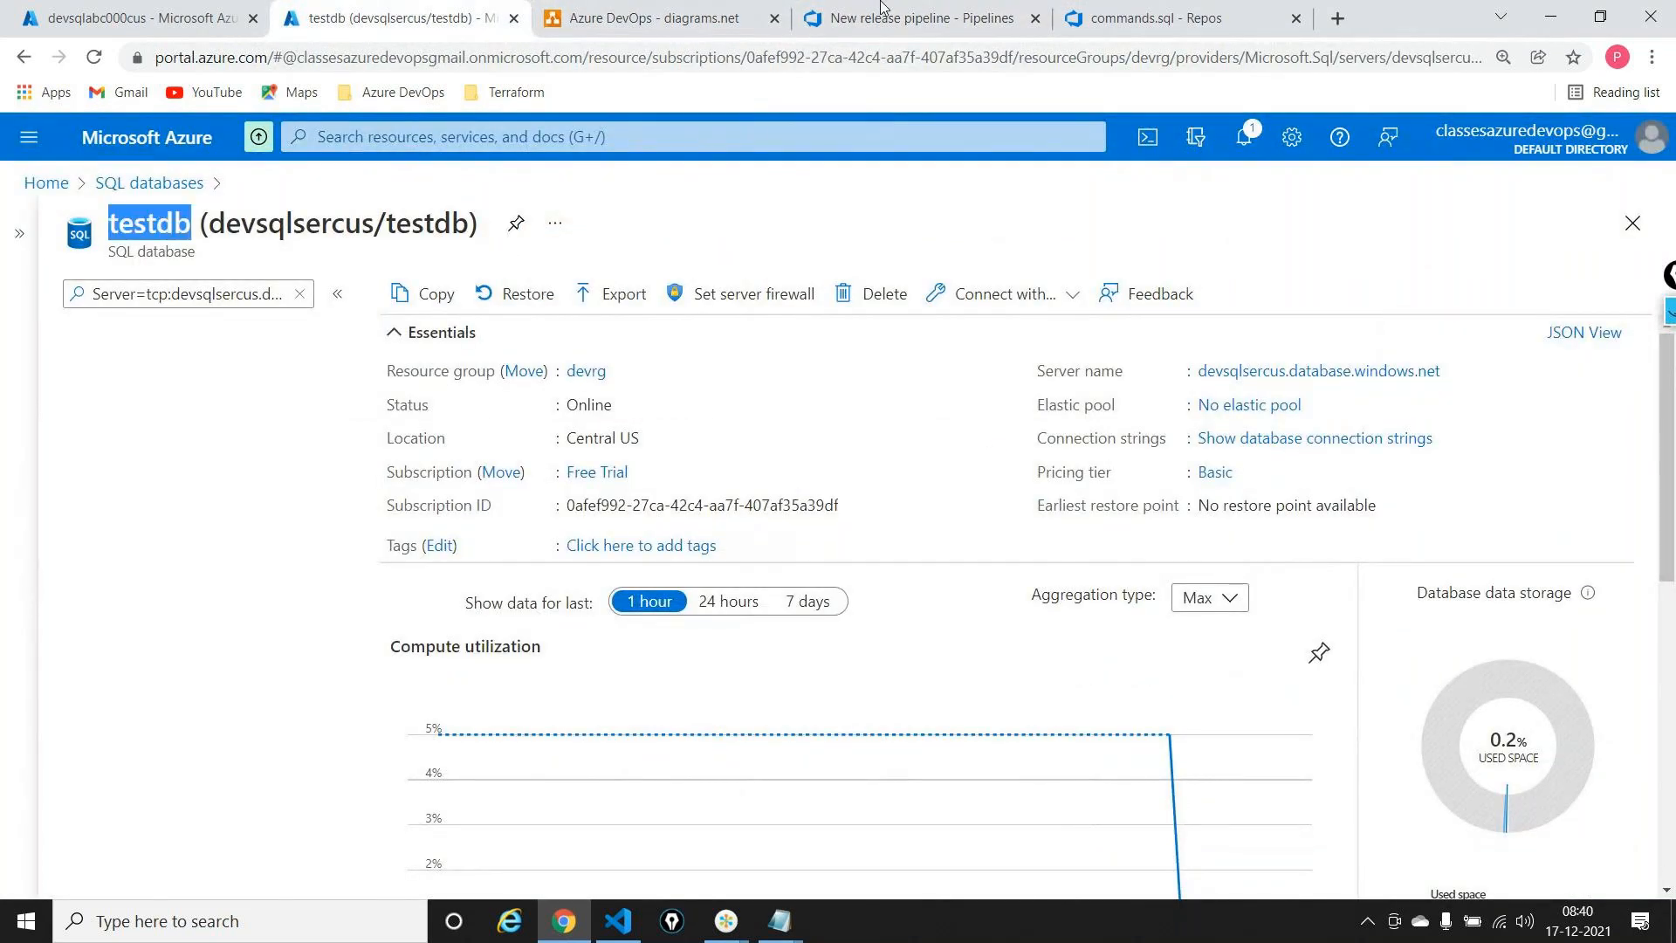
left_click(916, 17)
left_click(1253, 725)
key("ctrl+v")
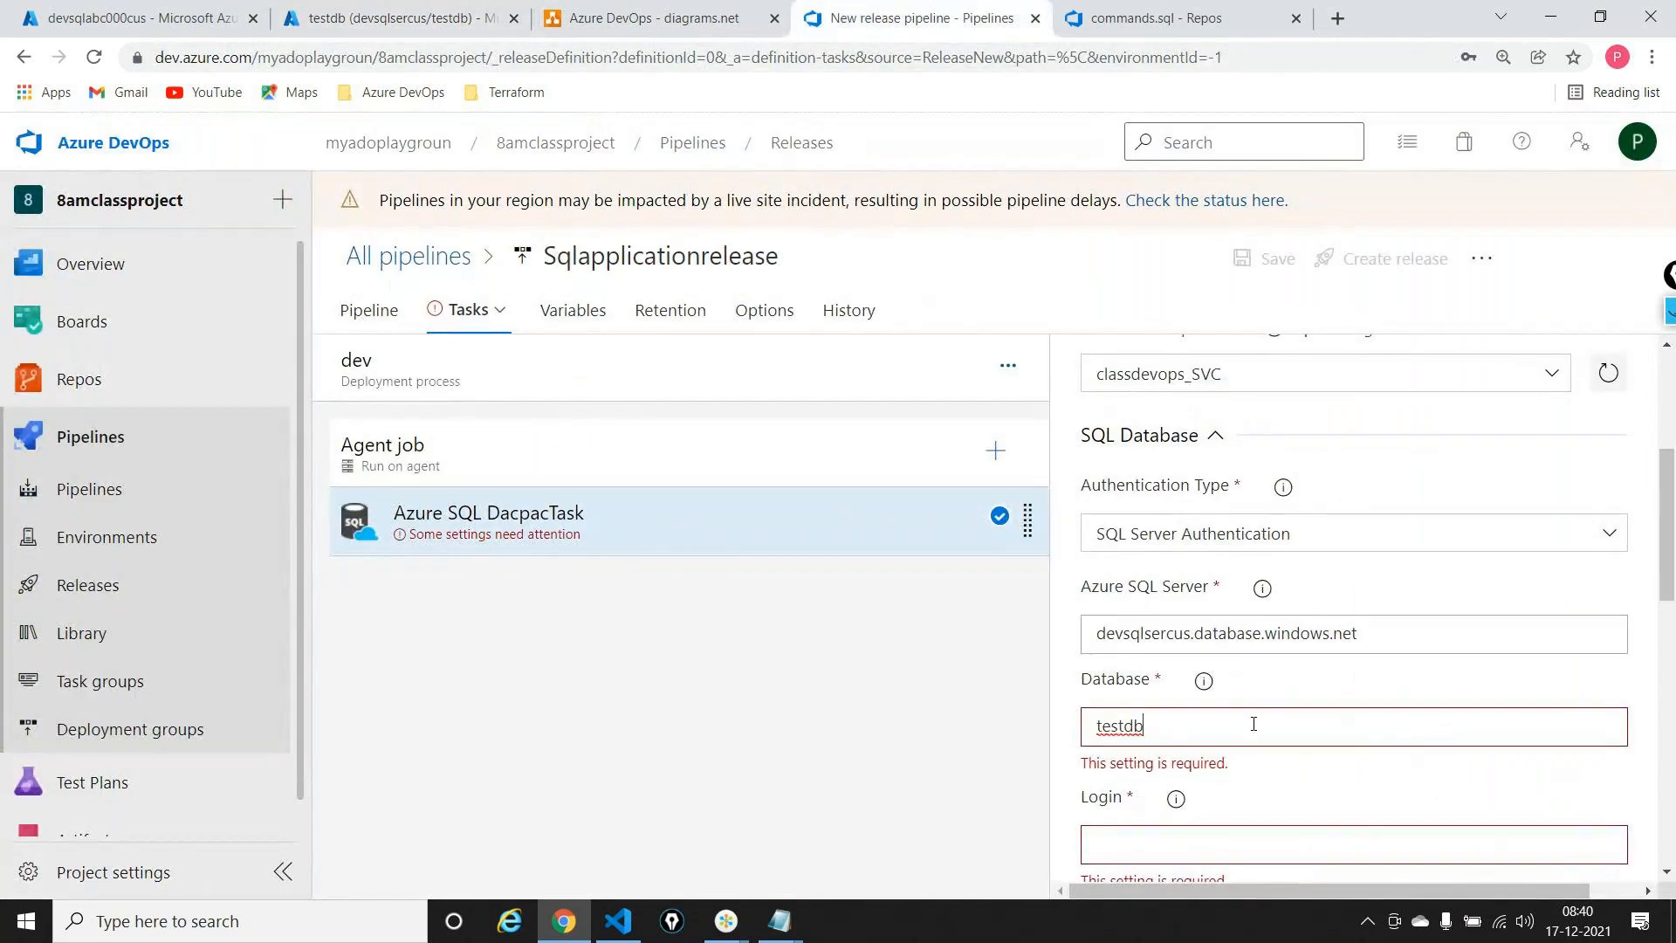
scroll(1253, 725, "down", 2)
Step: Enter testuser as the SQL login and clear the typed password, leaving Password empty
scroll(1222, 646, "down", 1)
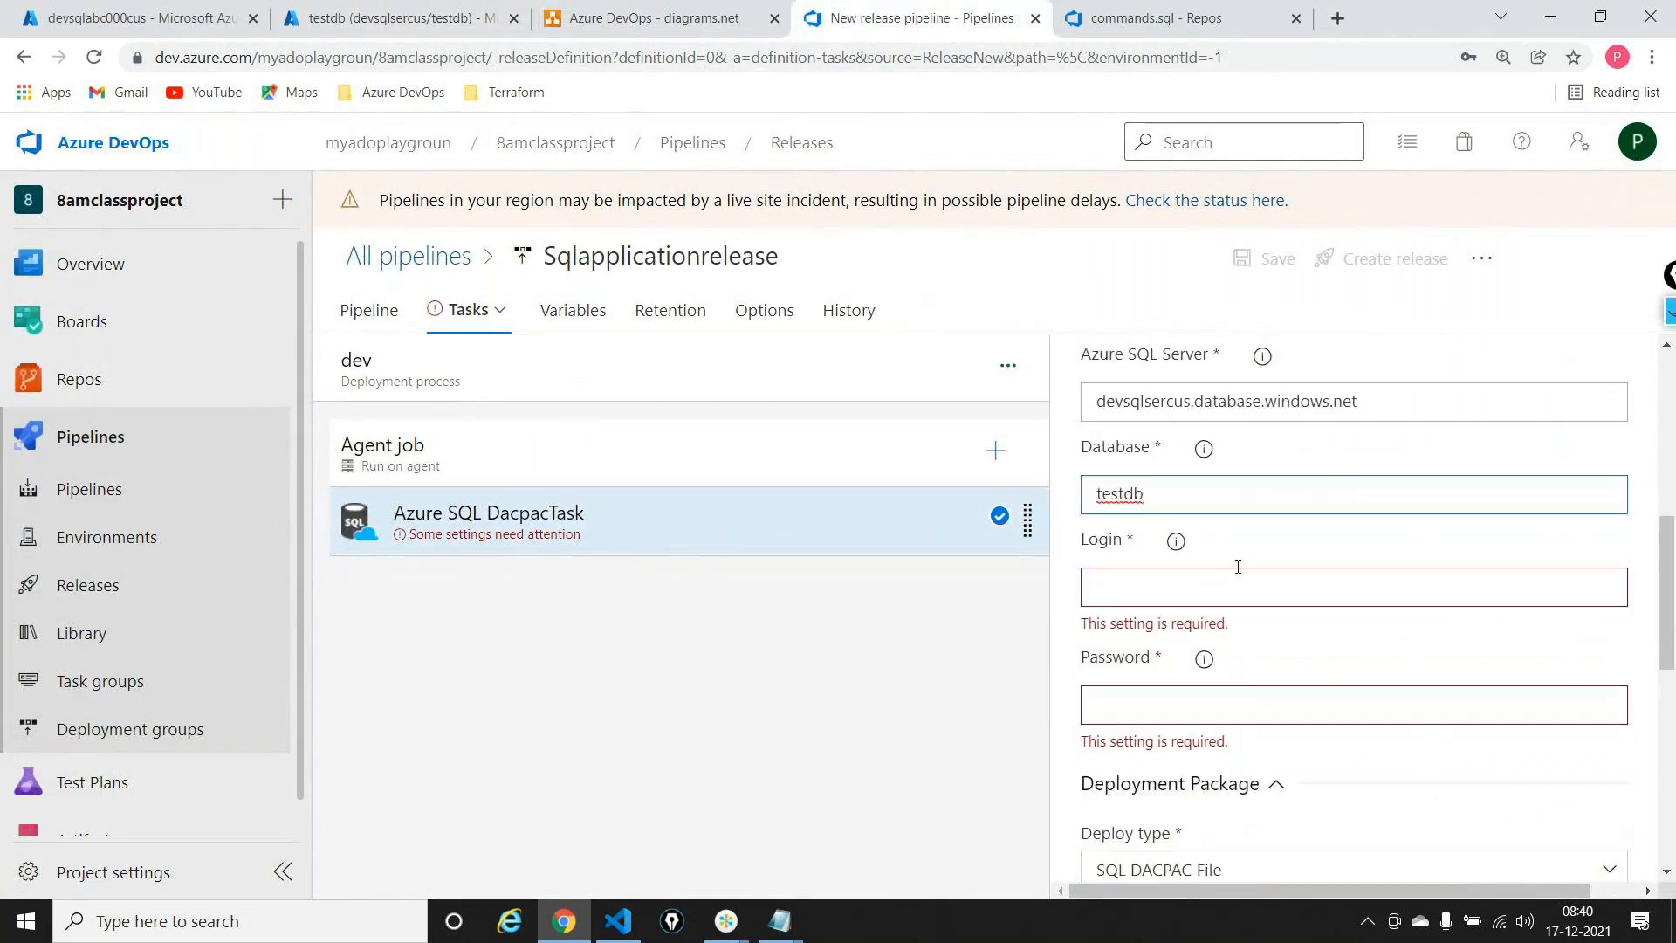
left_click(1205, 584)
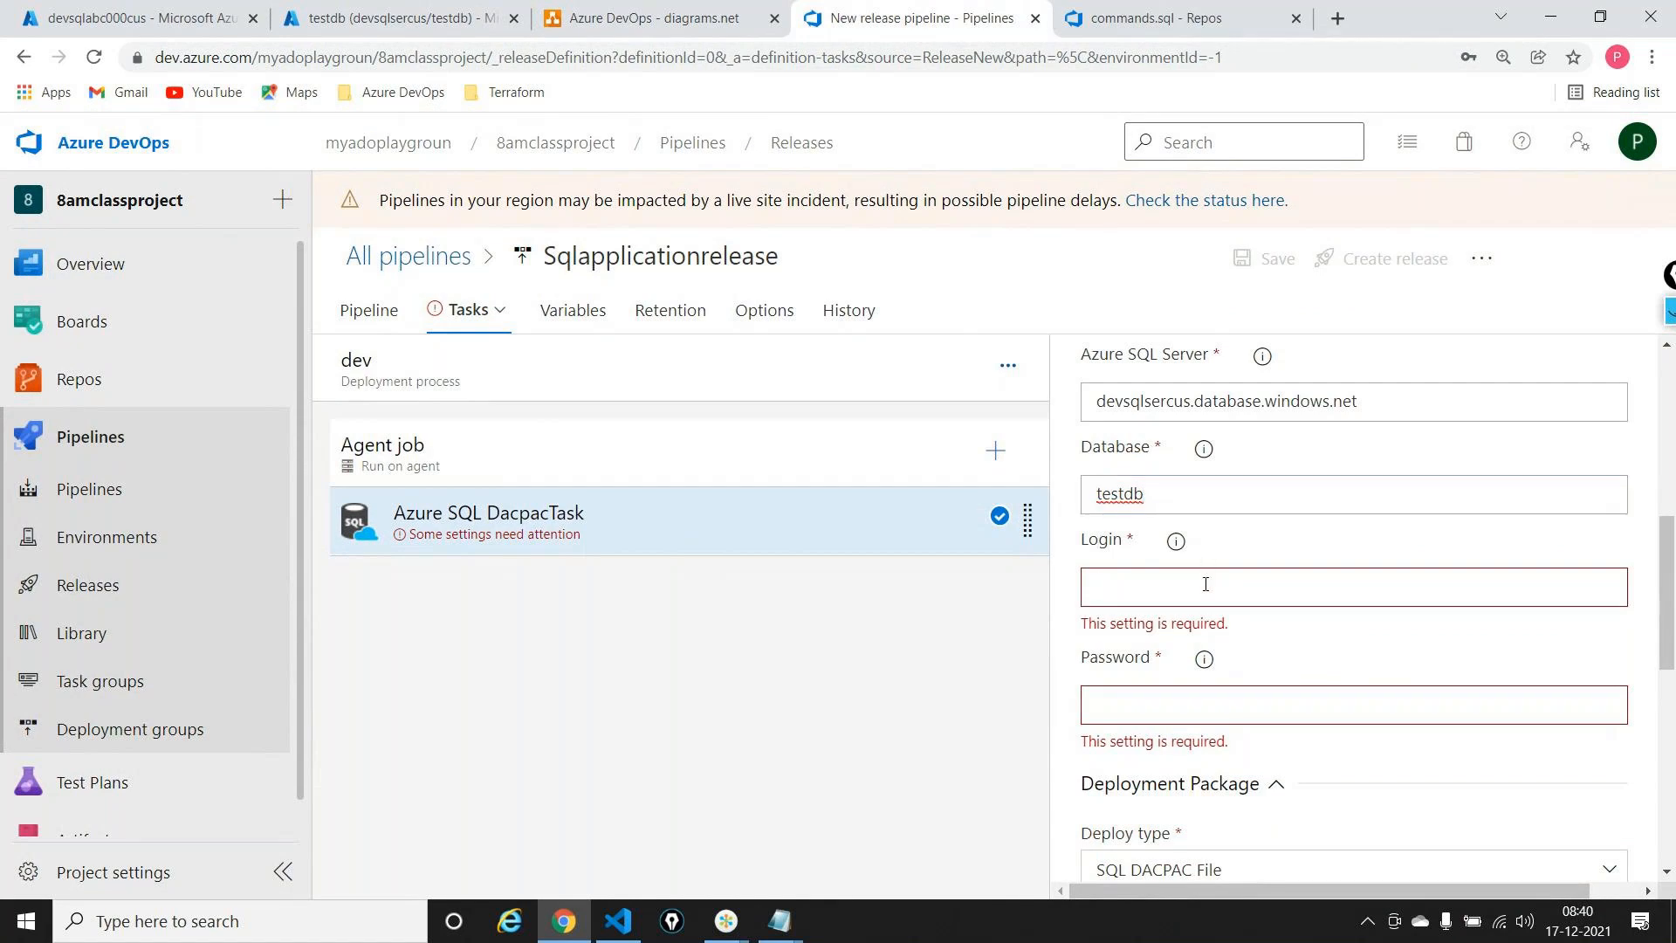
type("testuser")
left_click(1170, 672)
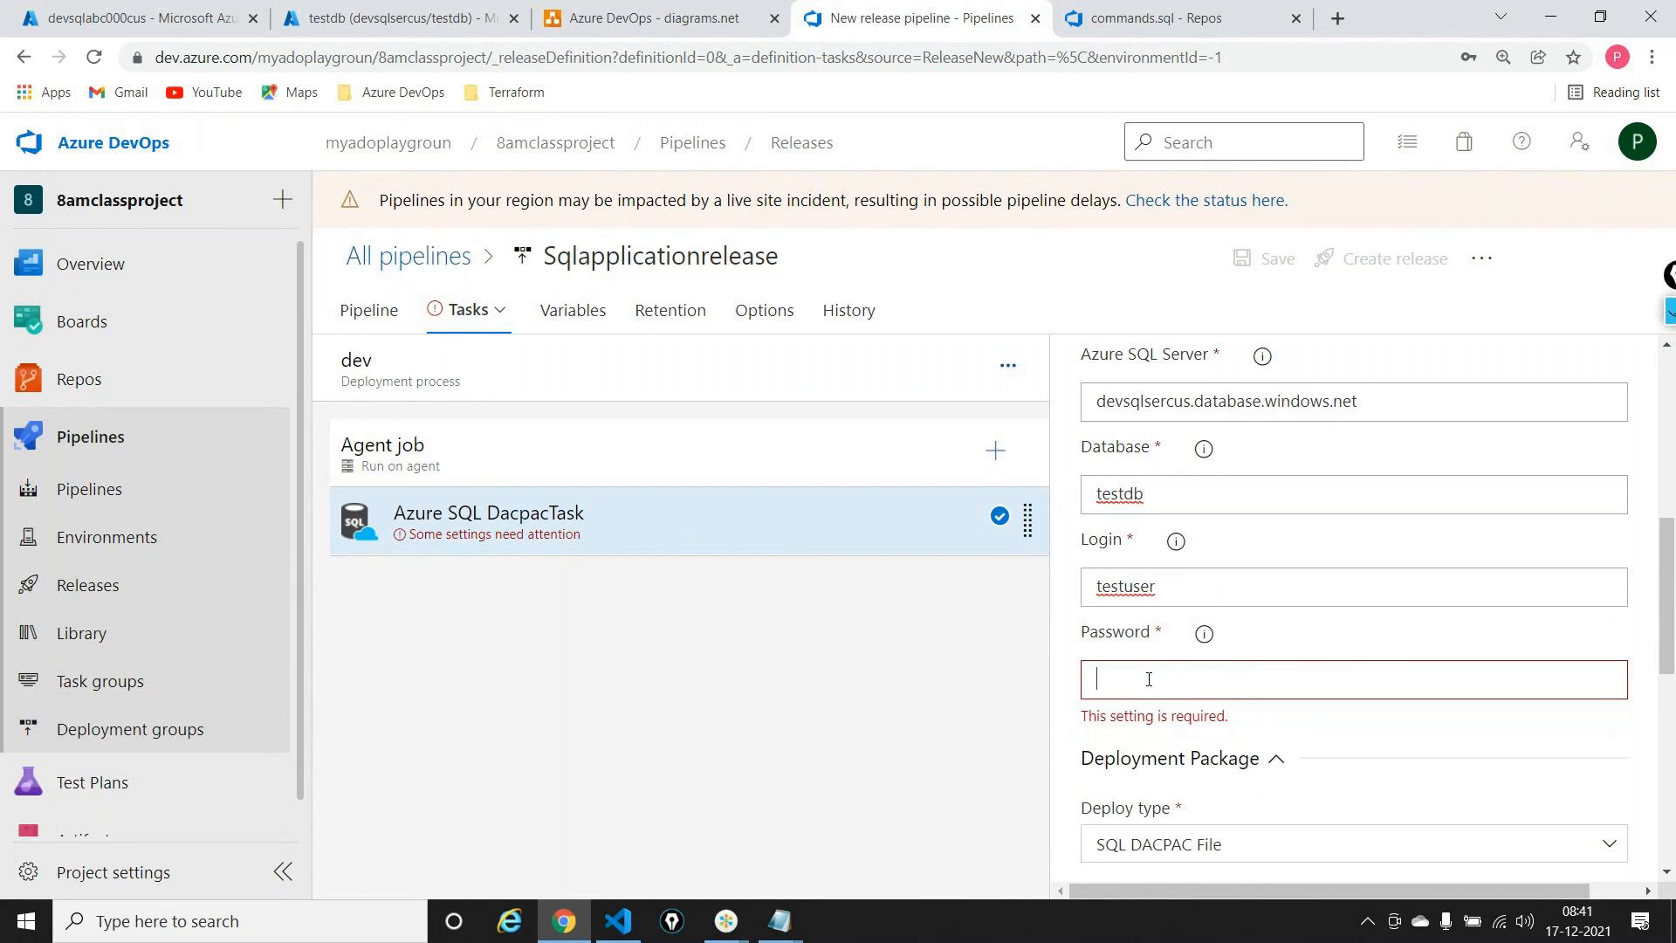
left_click_drag(1203, 679, 1050, 685)
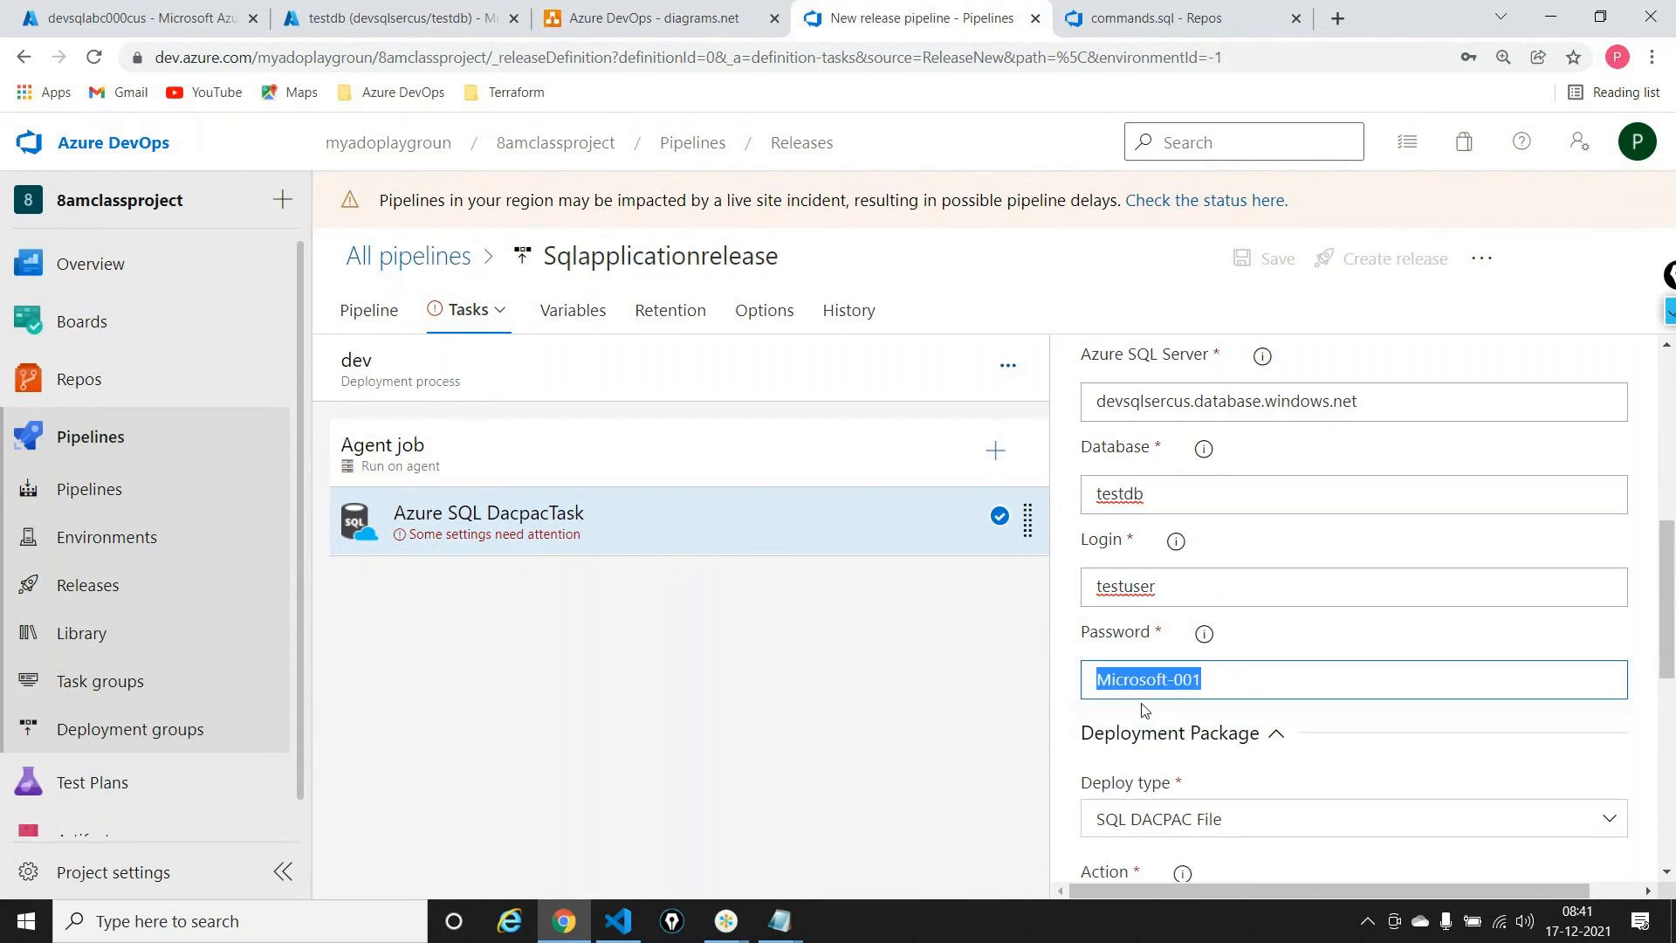
left_click(1225, 679)
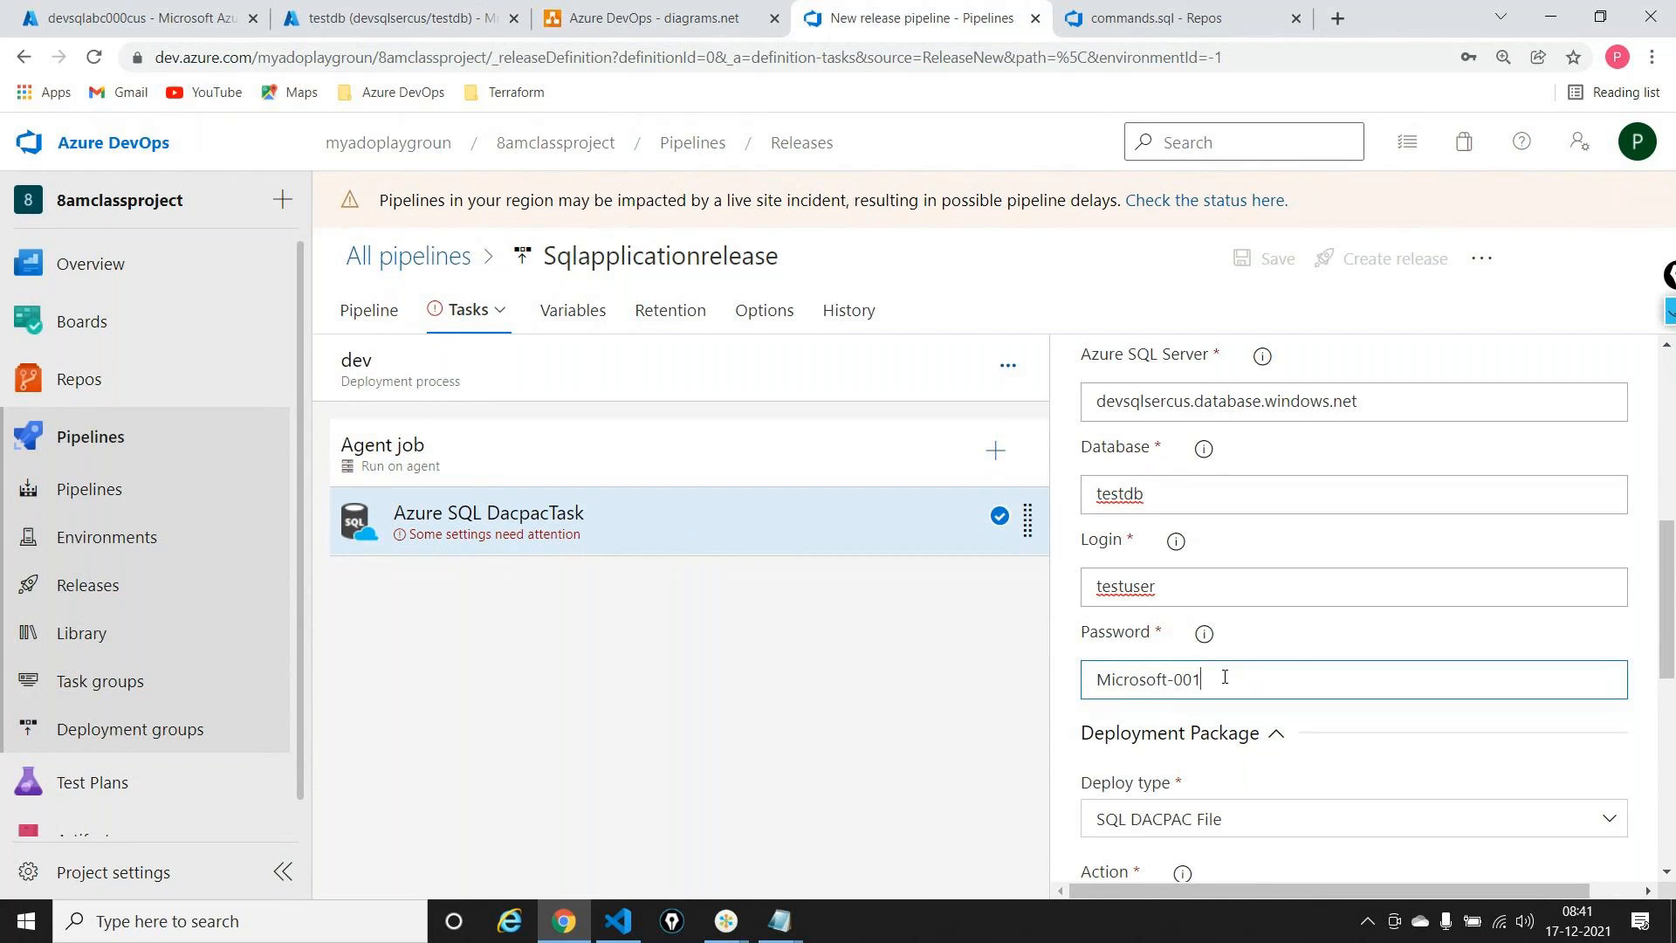
left_click_drag(1224, 678, 984, 656)
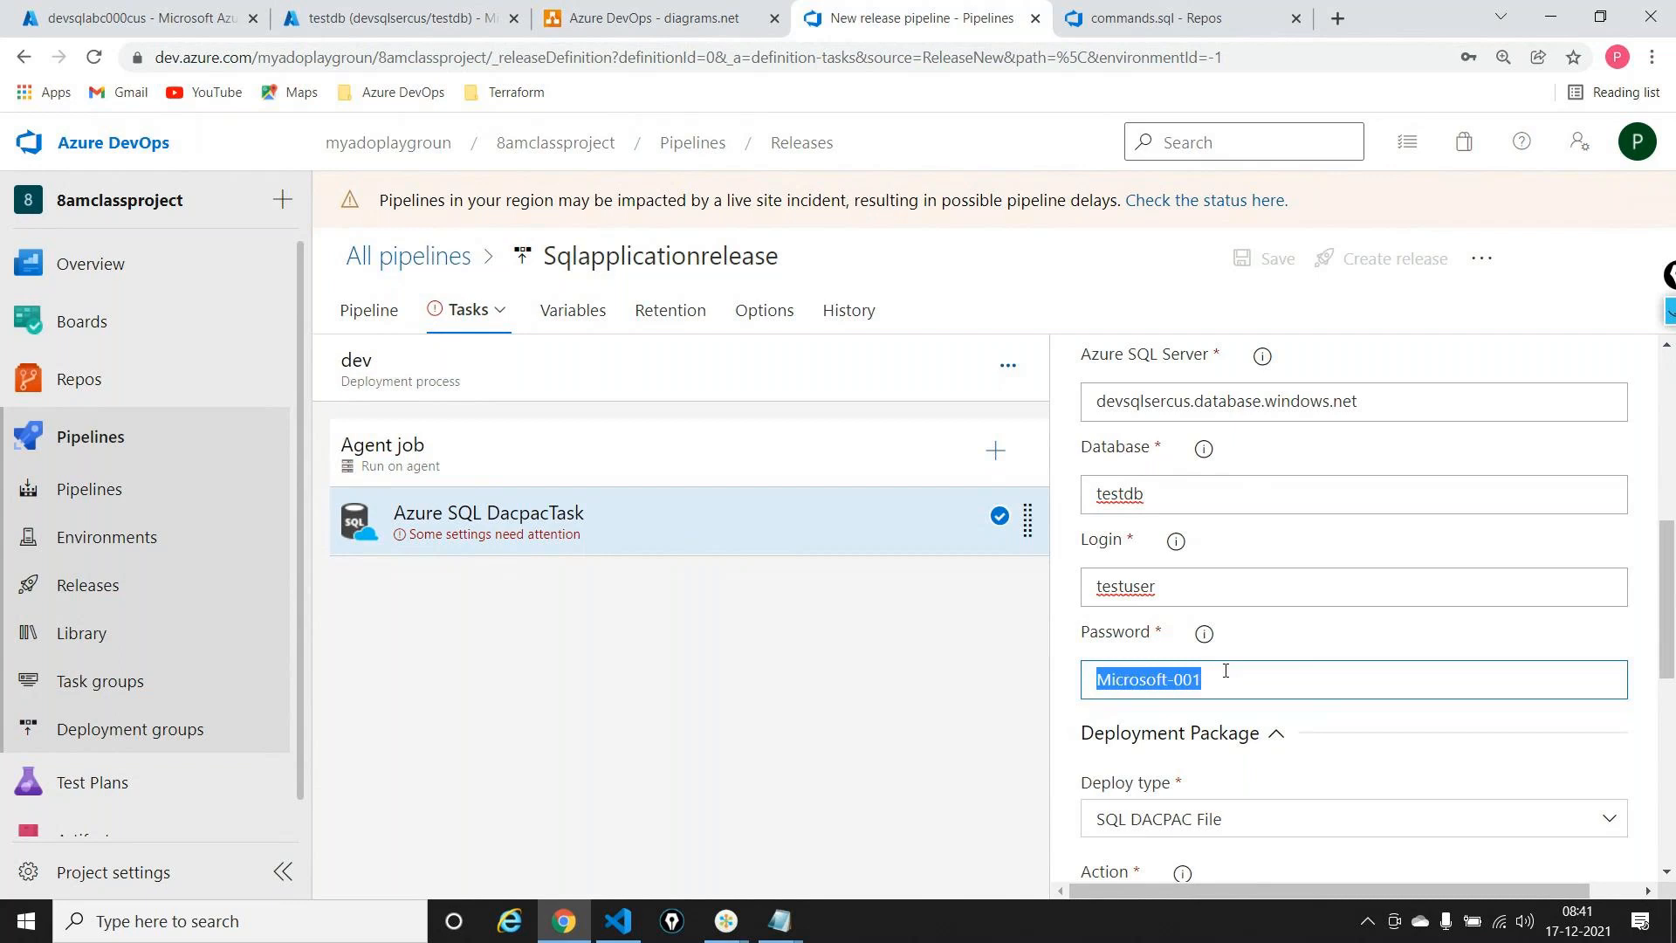
key("BackSpace")
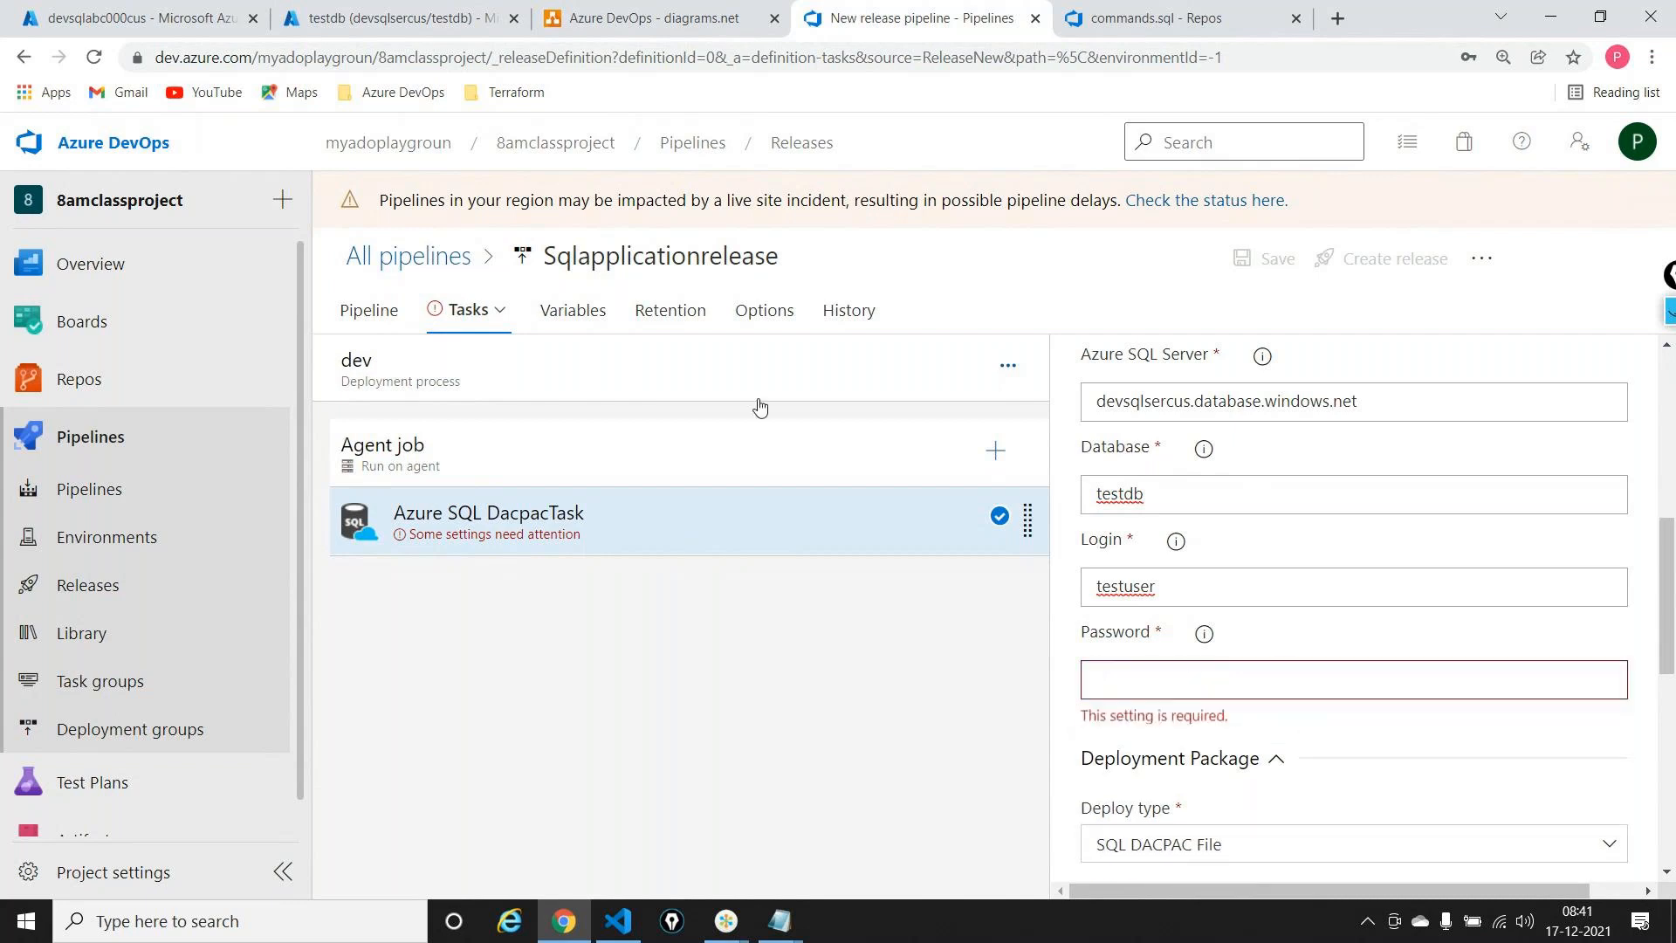
left_click(582, 323)
Step: Add a secret pipeline variable named password holding the database password
left_click(816, 542)
type("password")
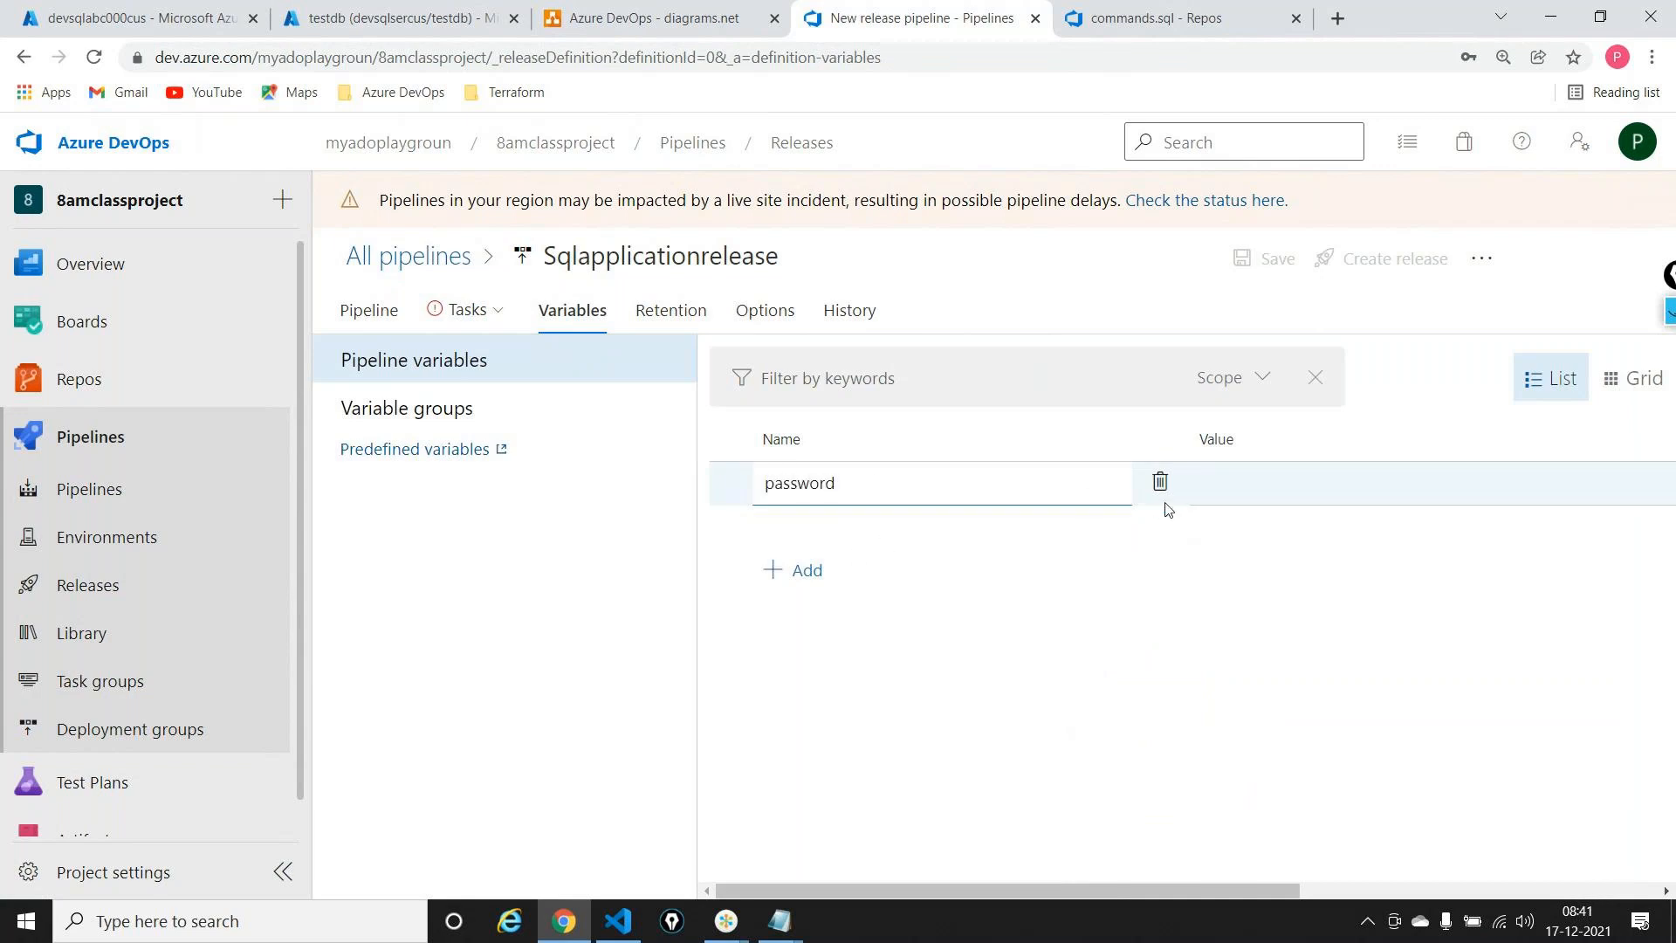
left_click(1234, 482)
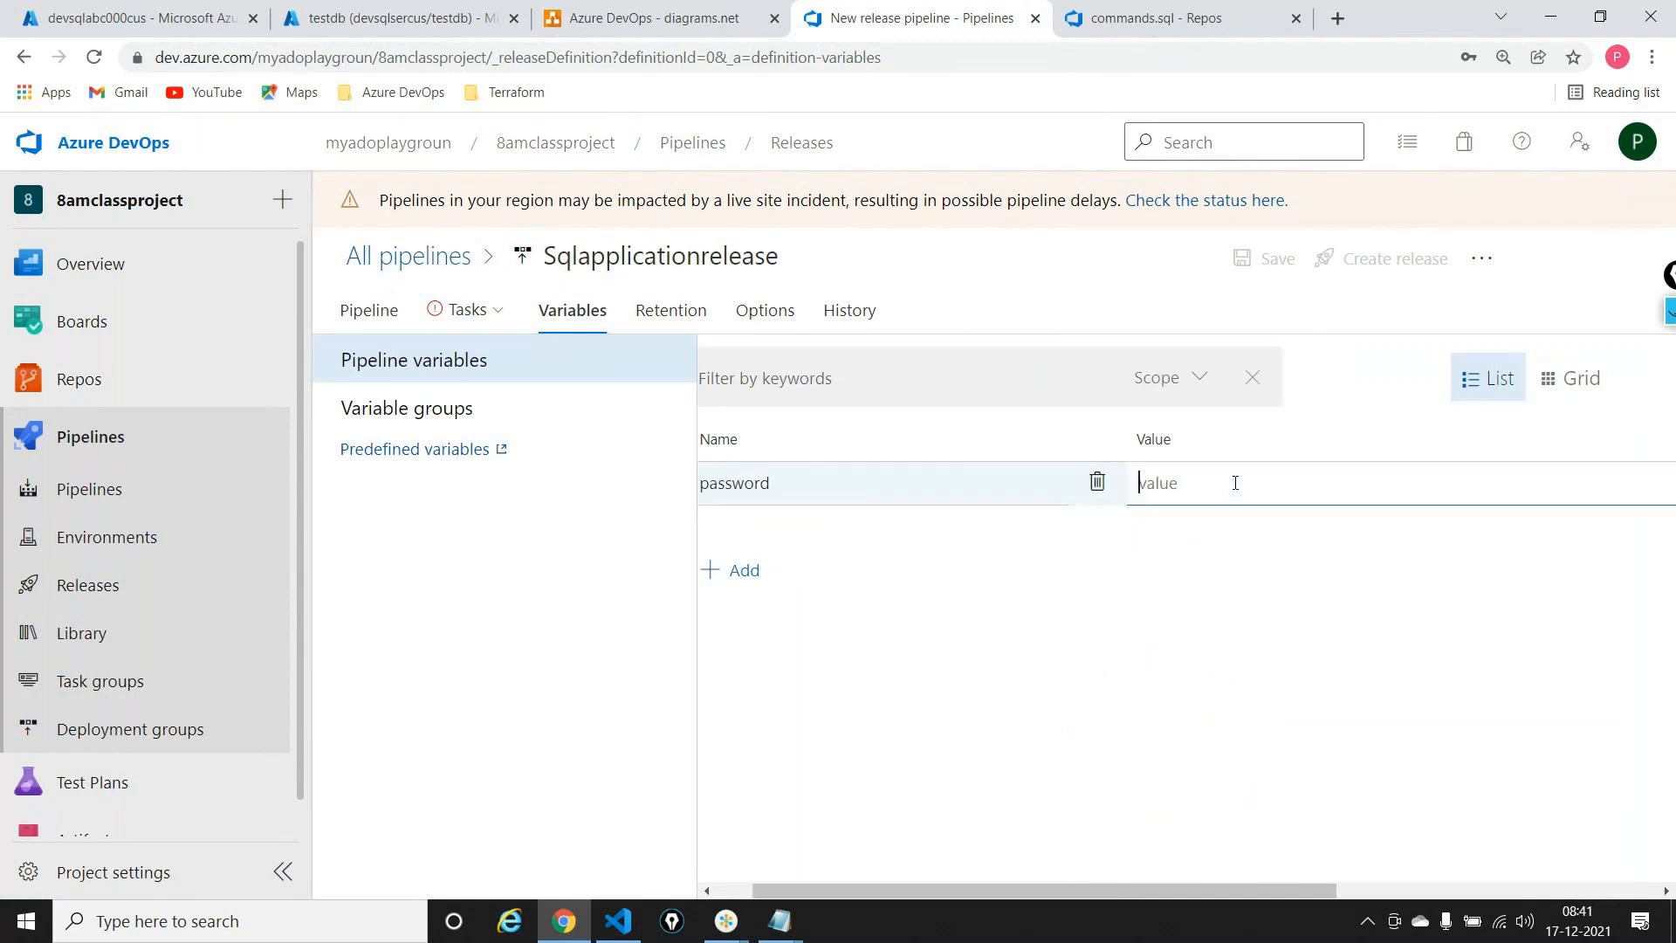
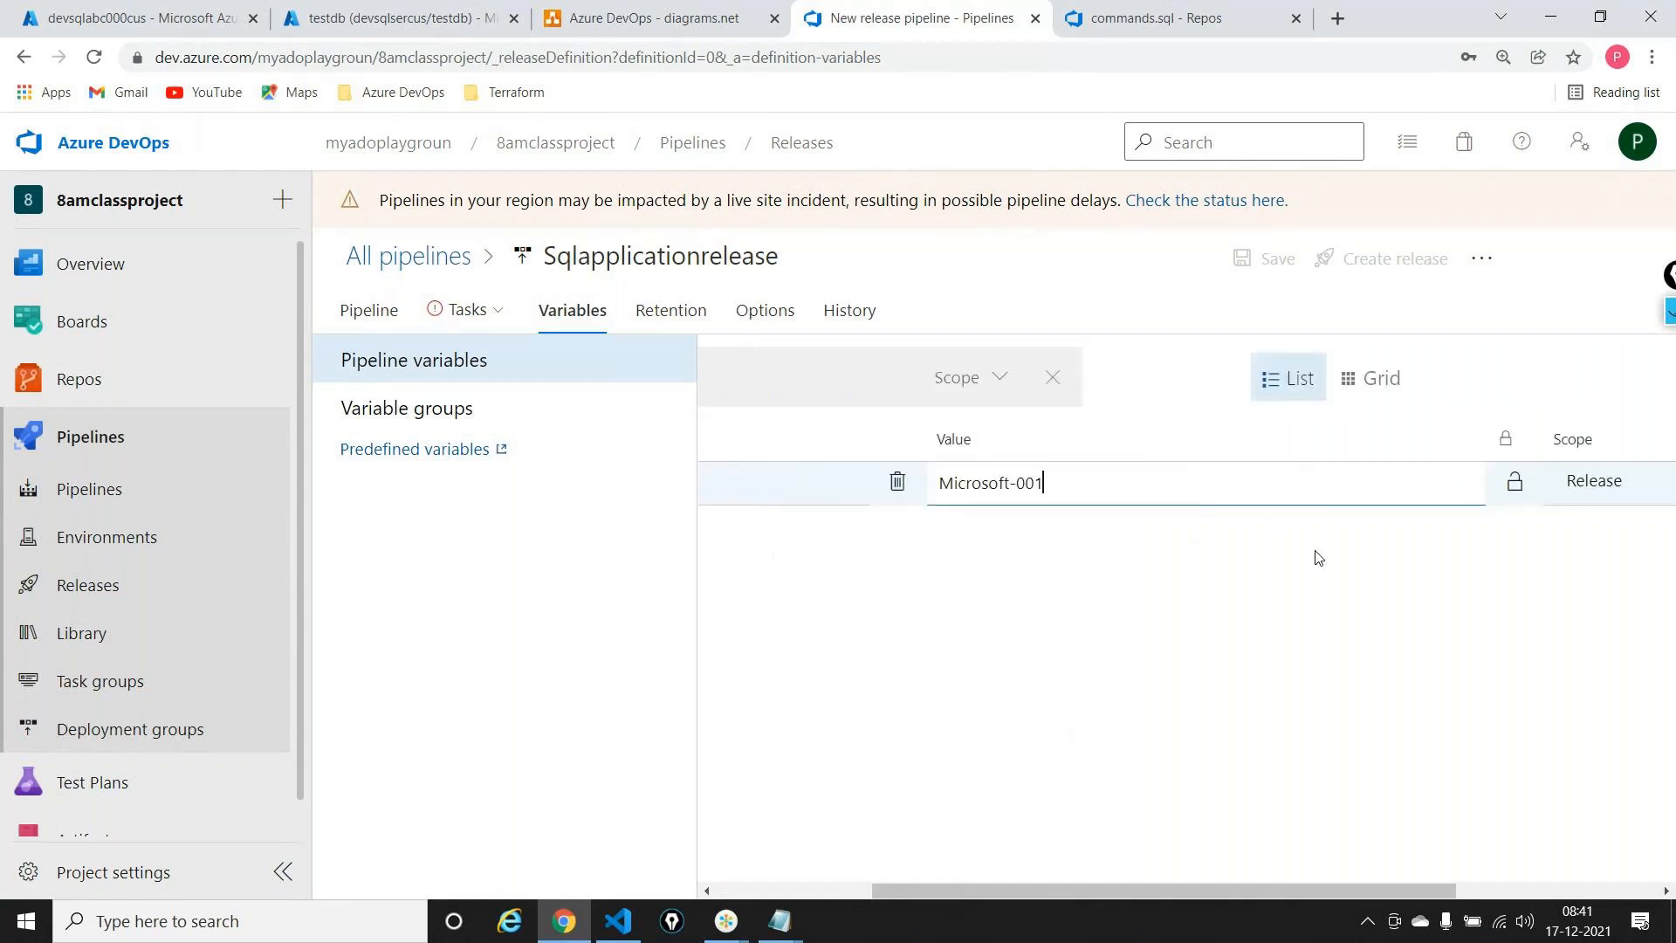
left_click(1231, 484)
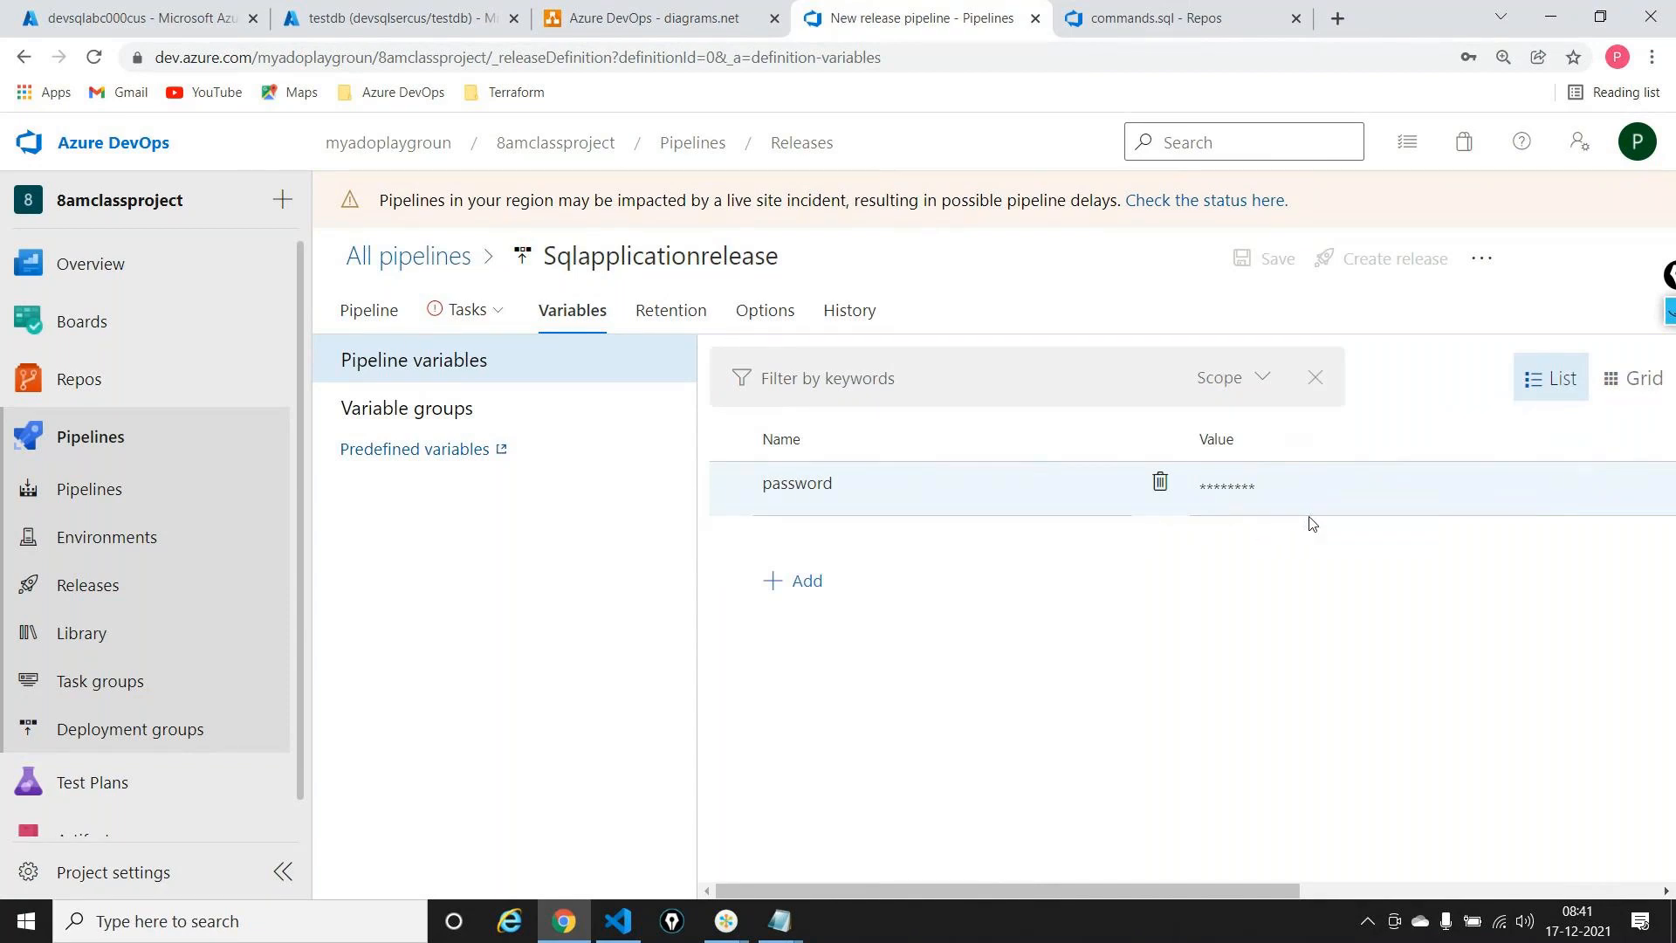
left_click(457, 311)
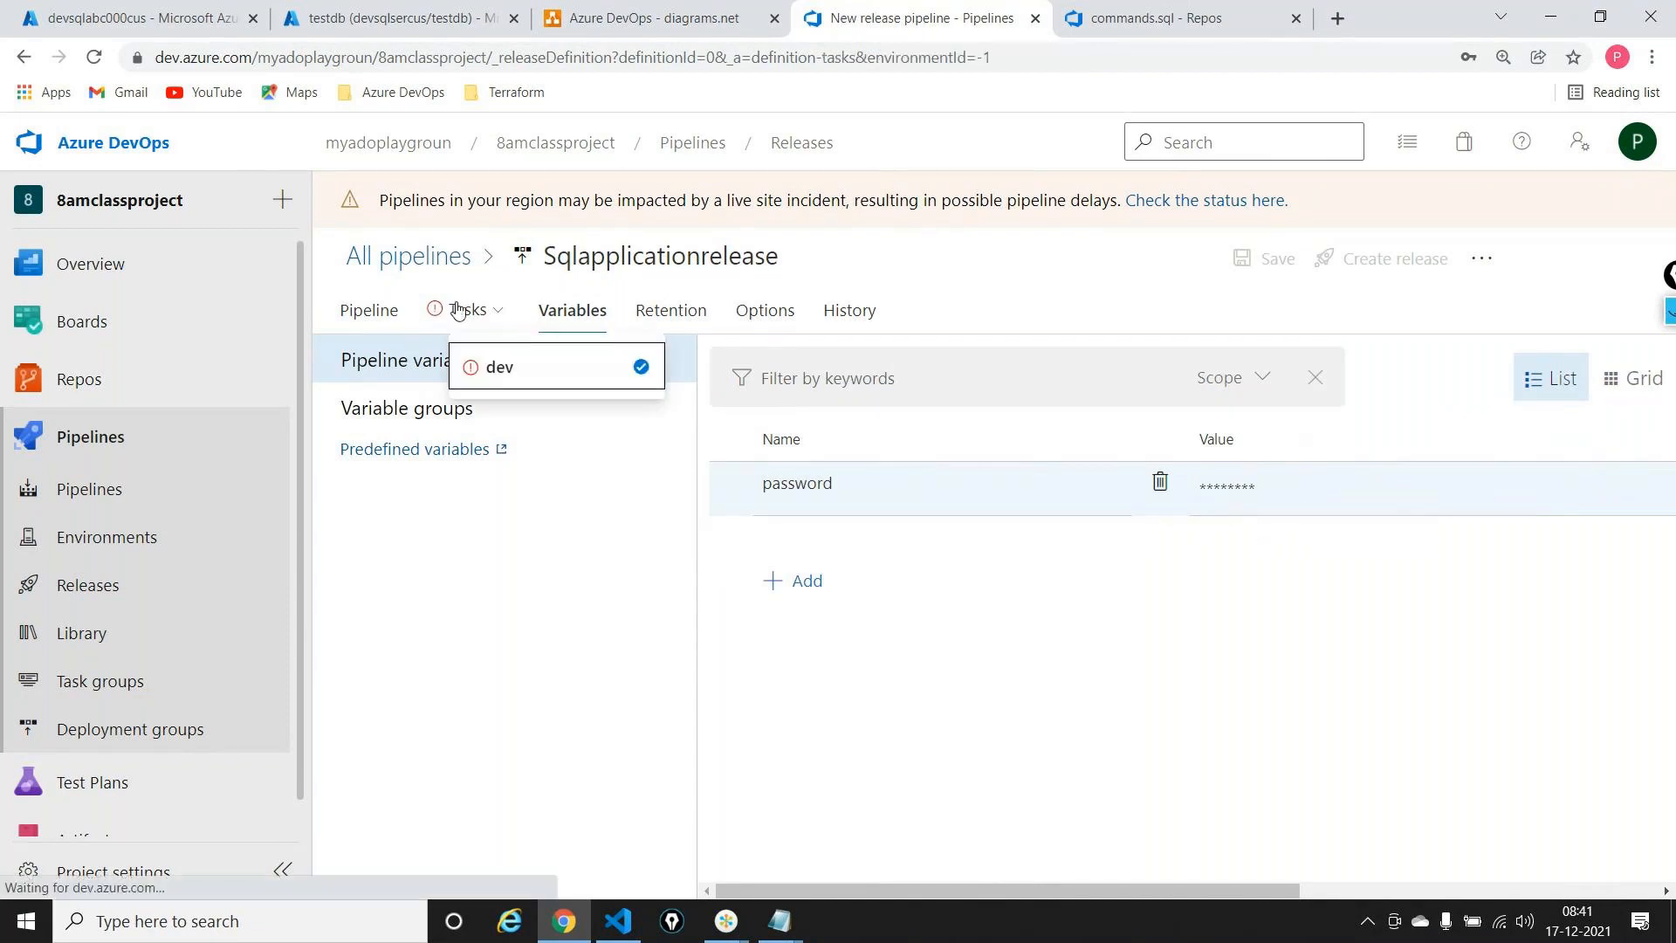
Step: Return to the dev stage's DacpacTask settings, checking the pipeline variables along the way
left_click(501, 366)
left_click(531, 536)
scroll(1196, 611, "down", 5)
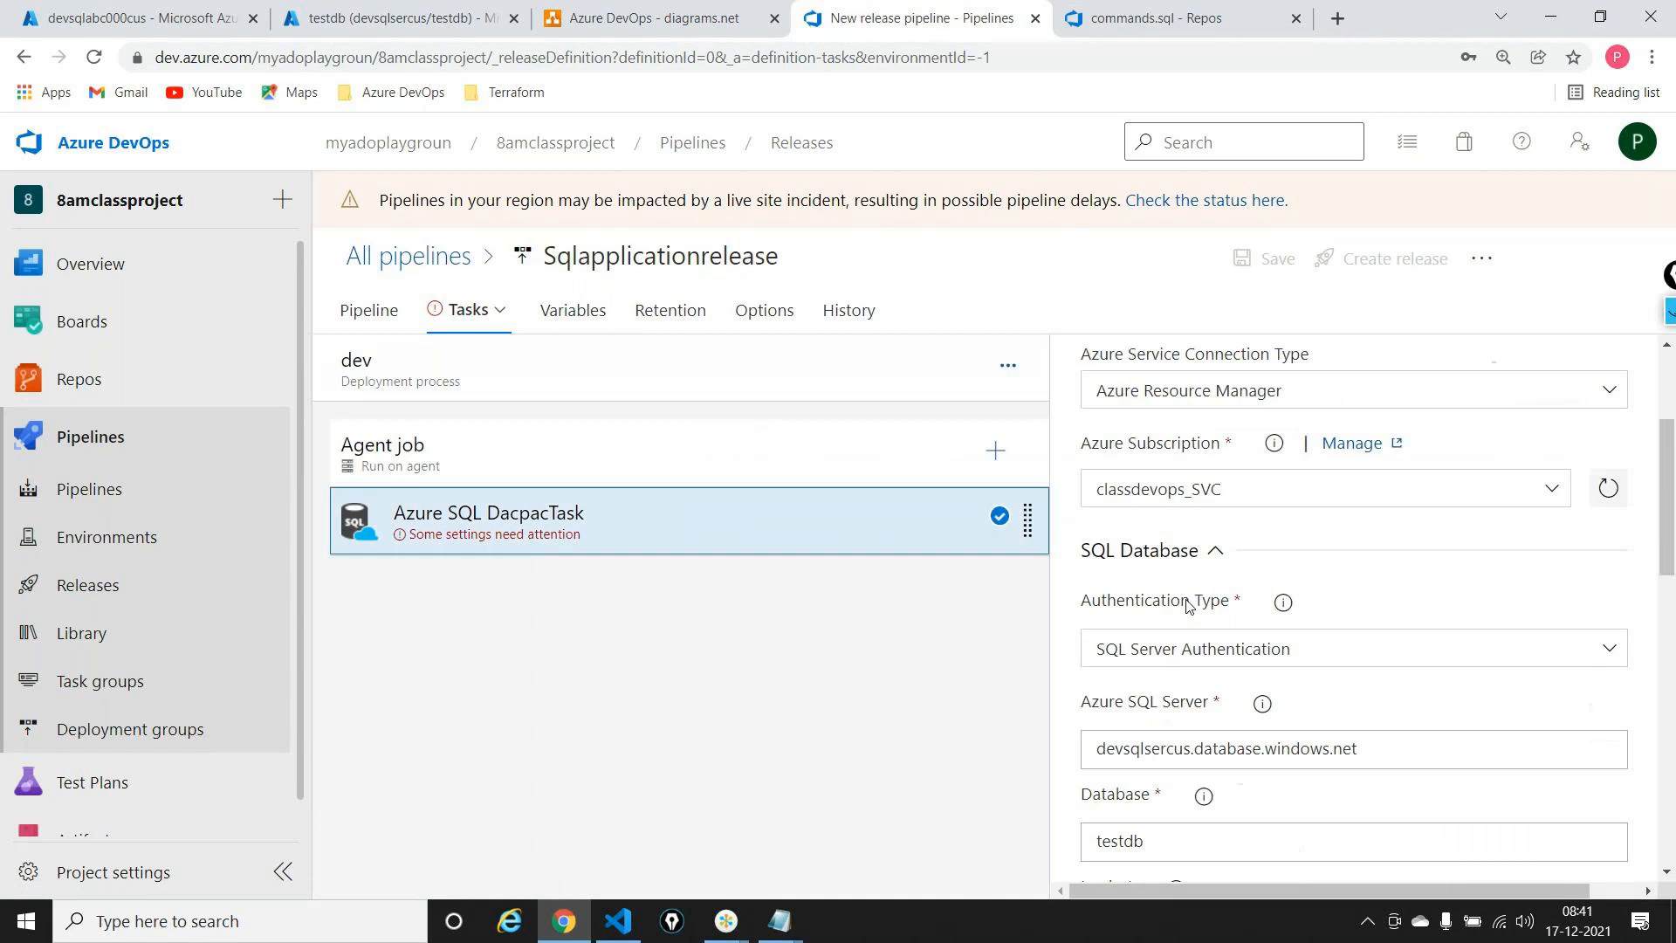
left_click(548, 320)
key("alt+Tab")
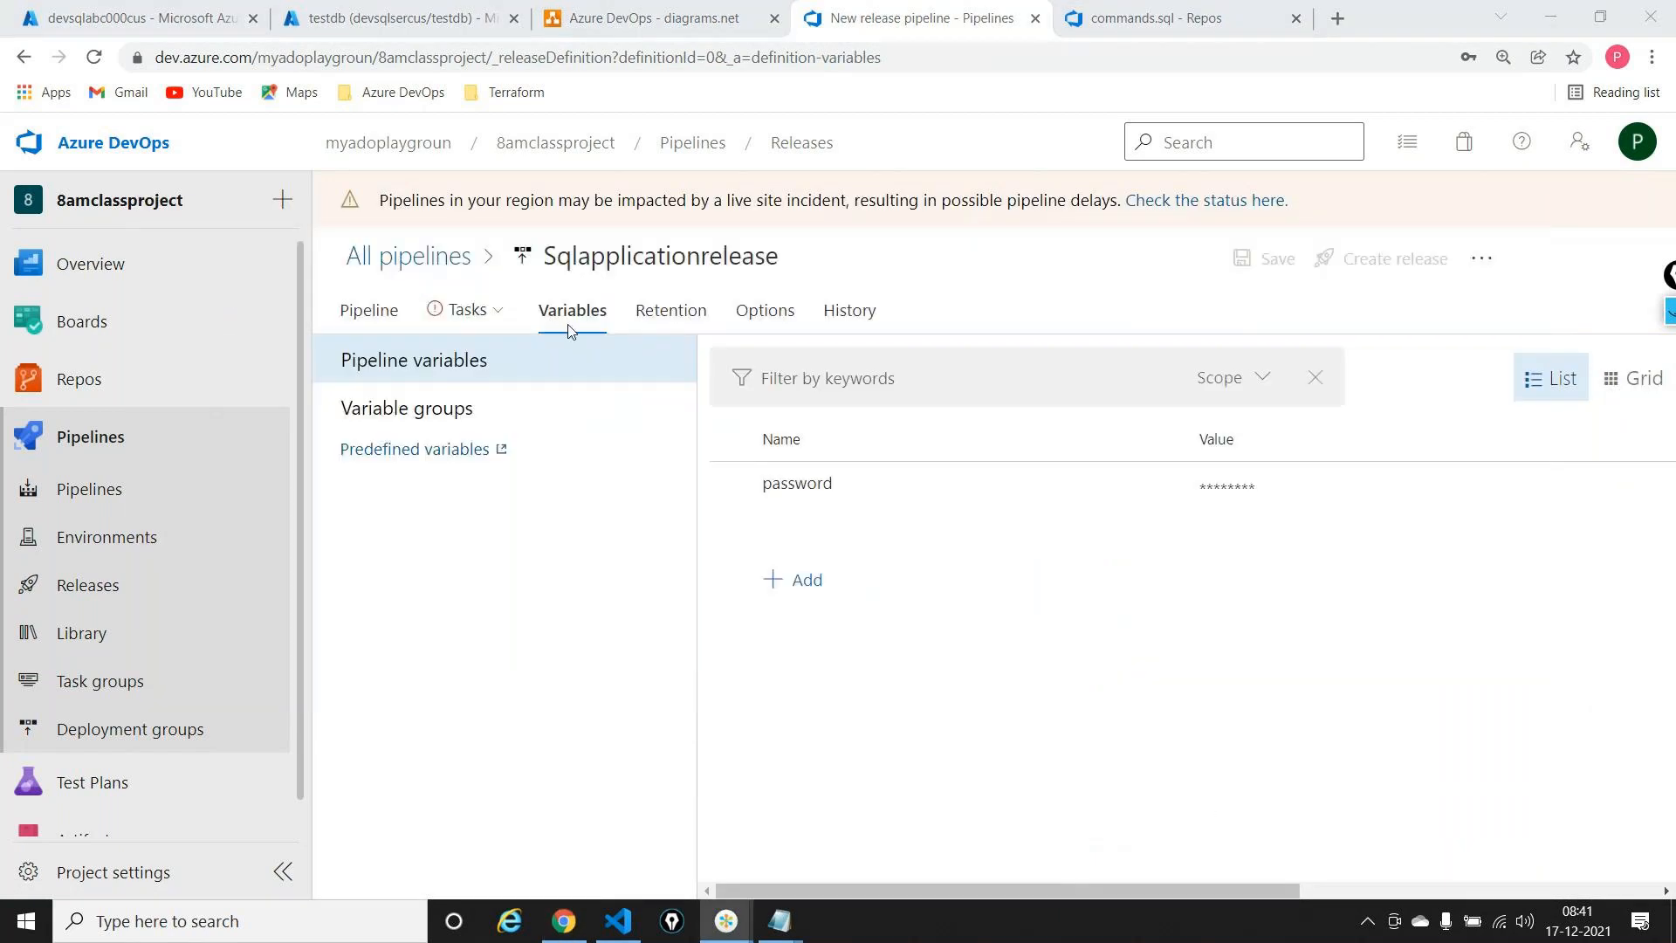
left_click(569, 328)
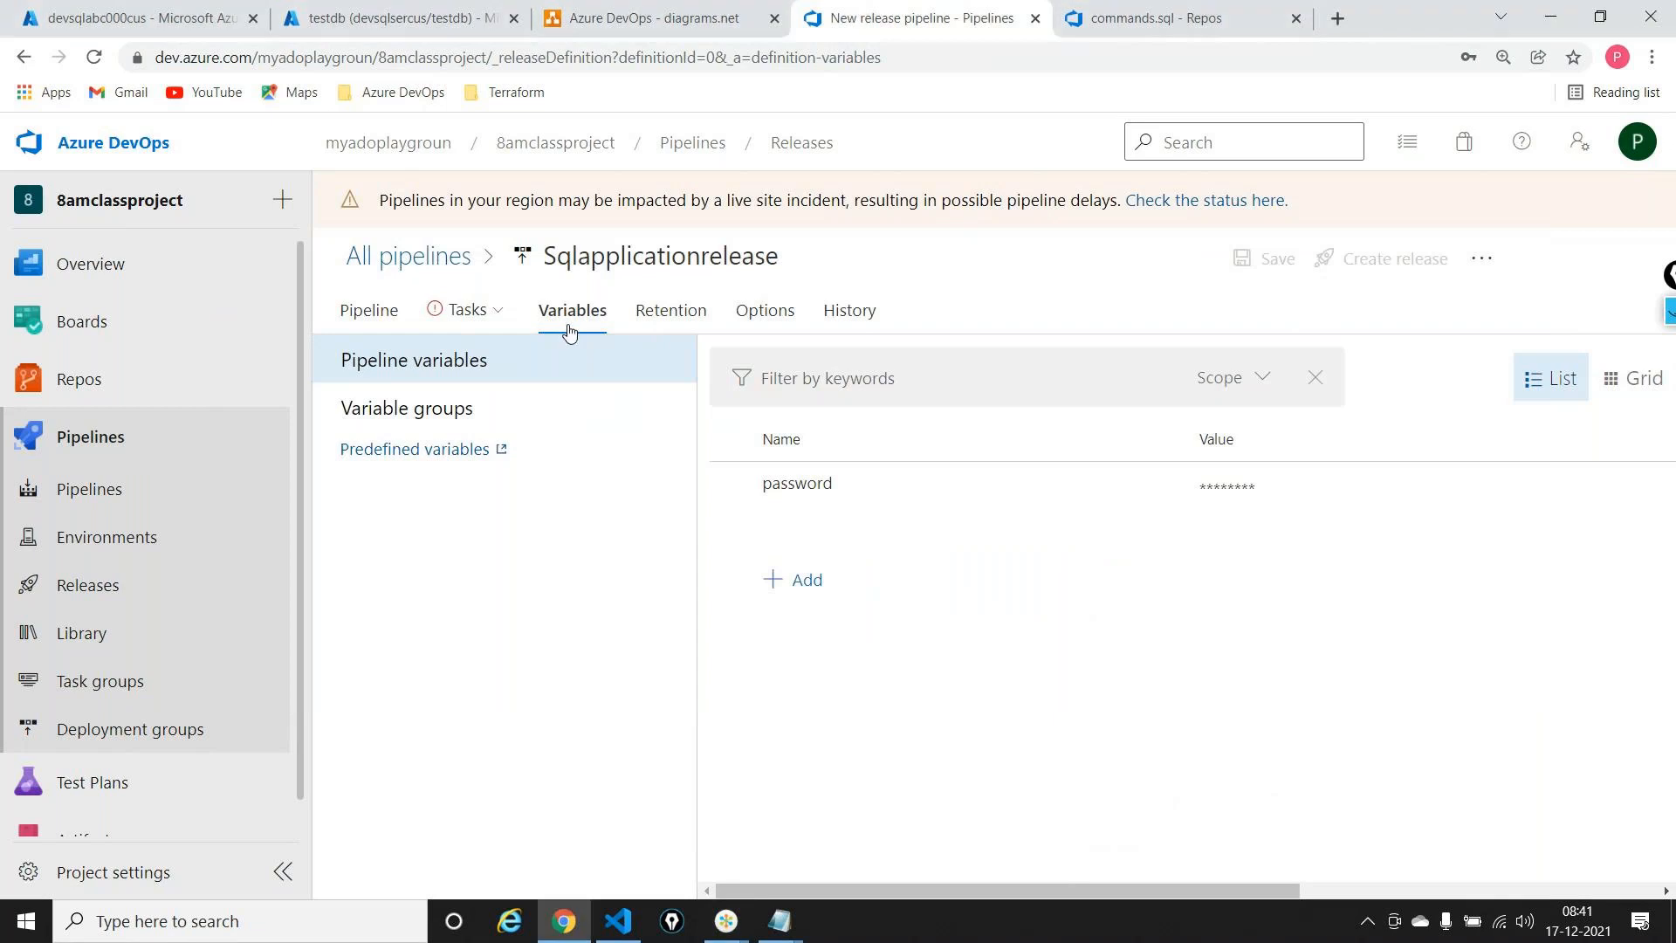
key("alt+Tab")
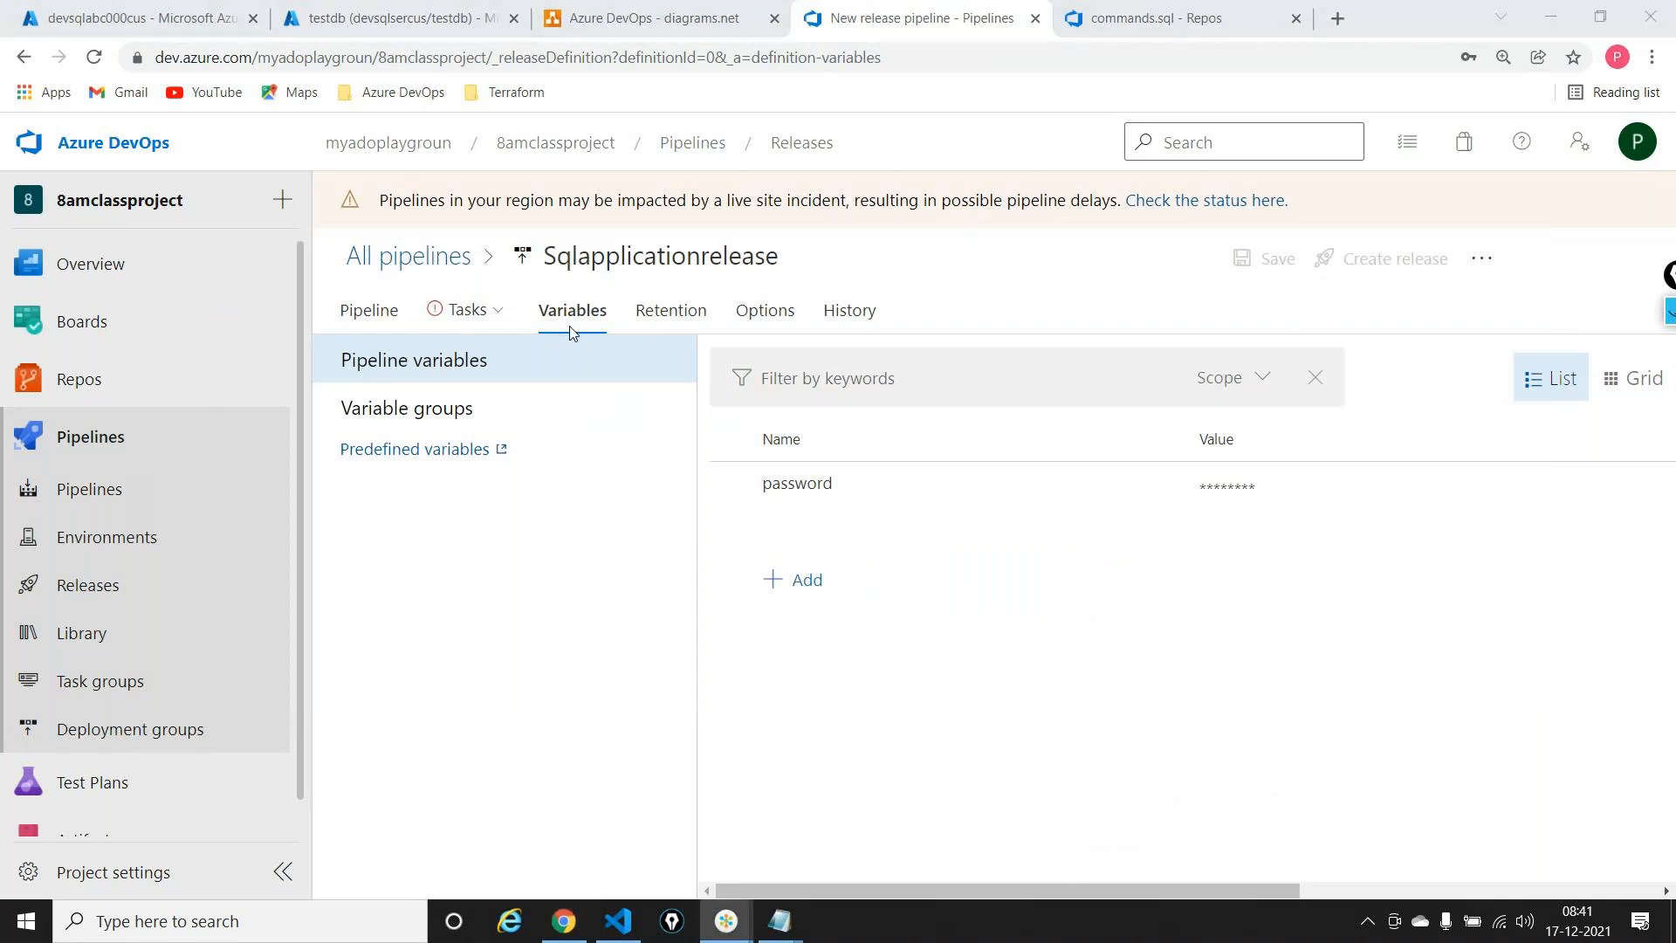
left_click(569, 328)
left_click(461, 310)
left_click(479, 365)
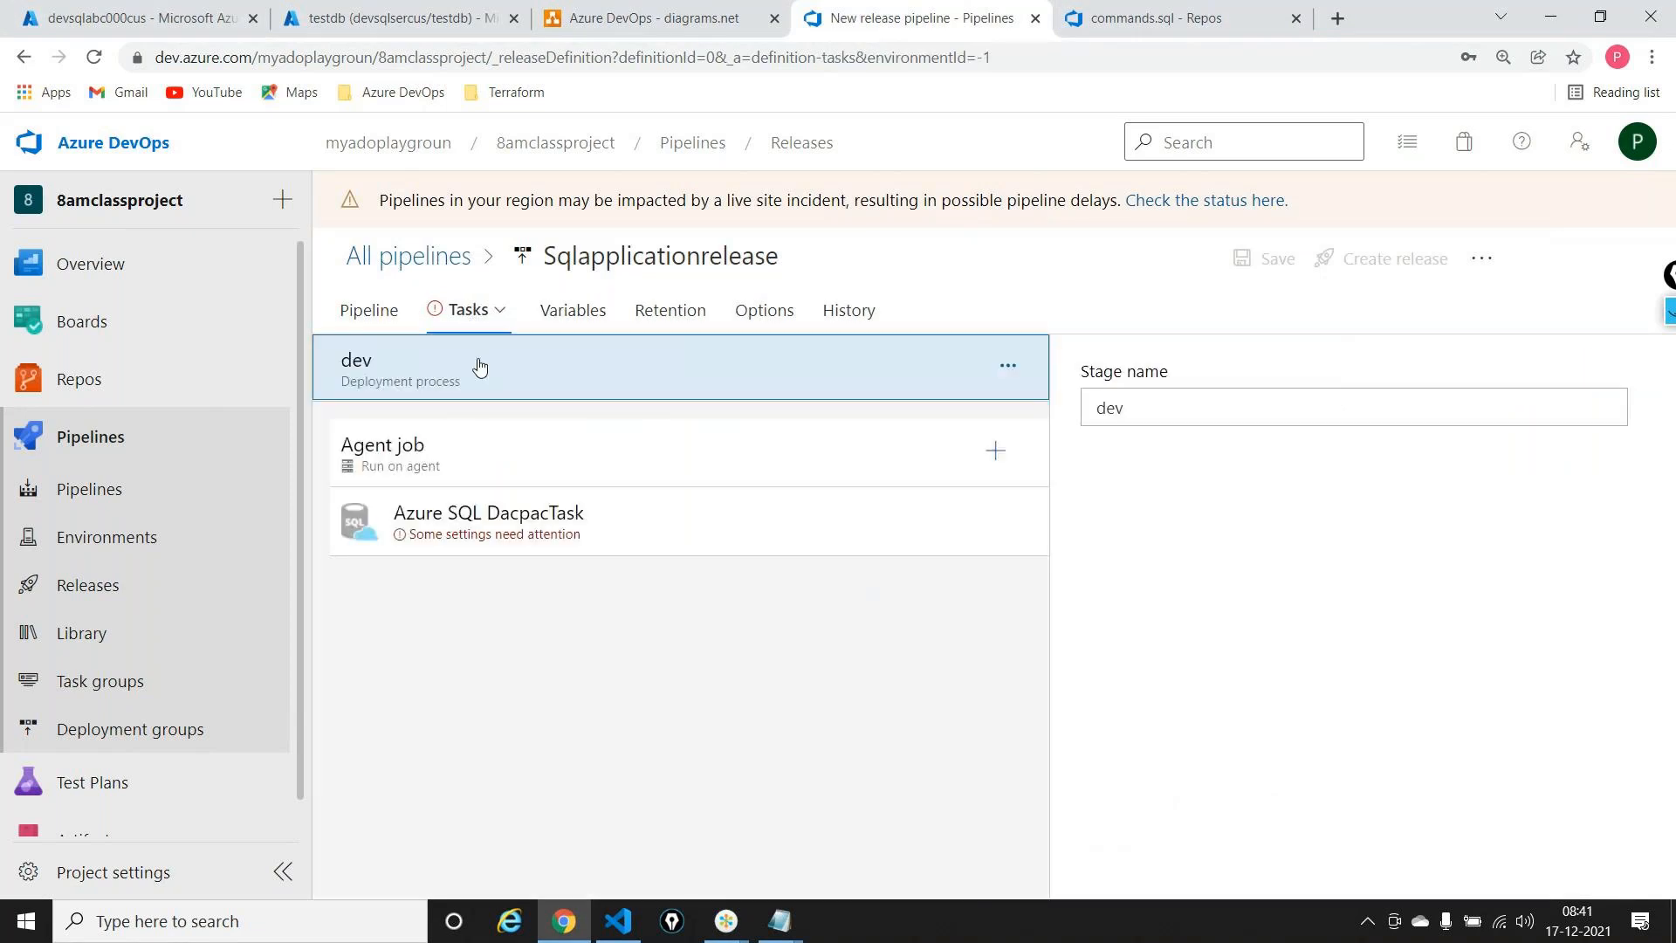
left_click(528, 504)
scroll(1163, 611, "down", 5)
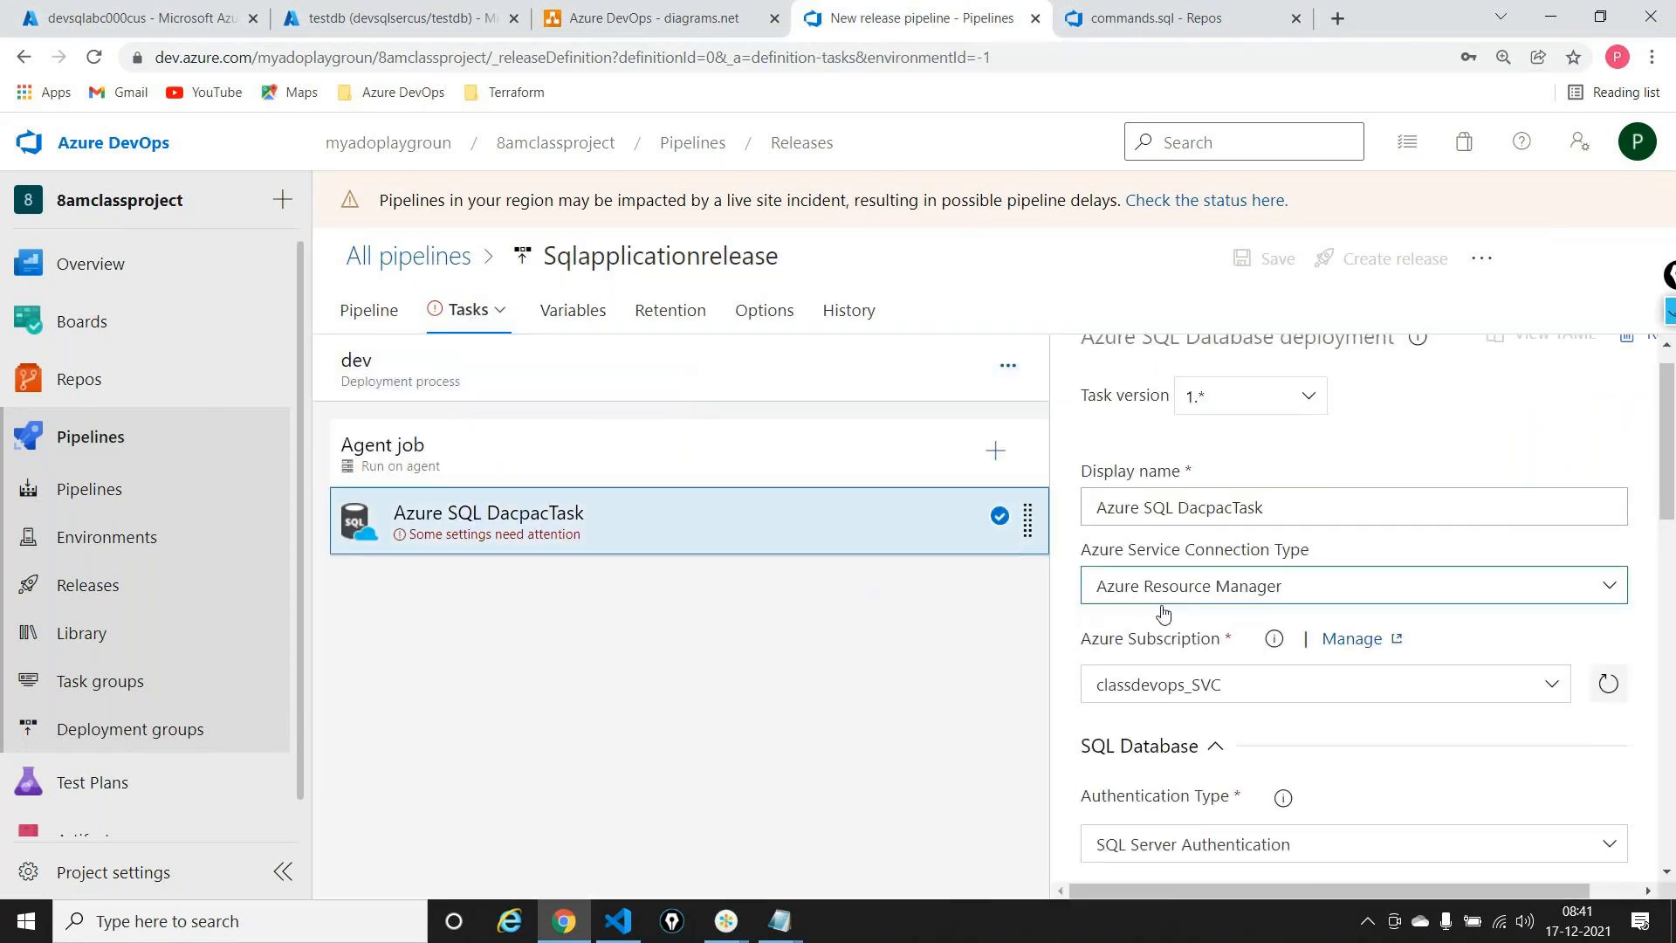
scroll(1163, 615, "down", 1)
Step: Set the DacpacTask's Password to $(password)
left_click(1163, 688)
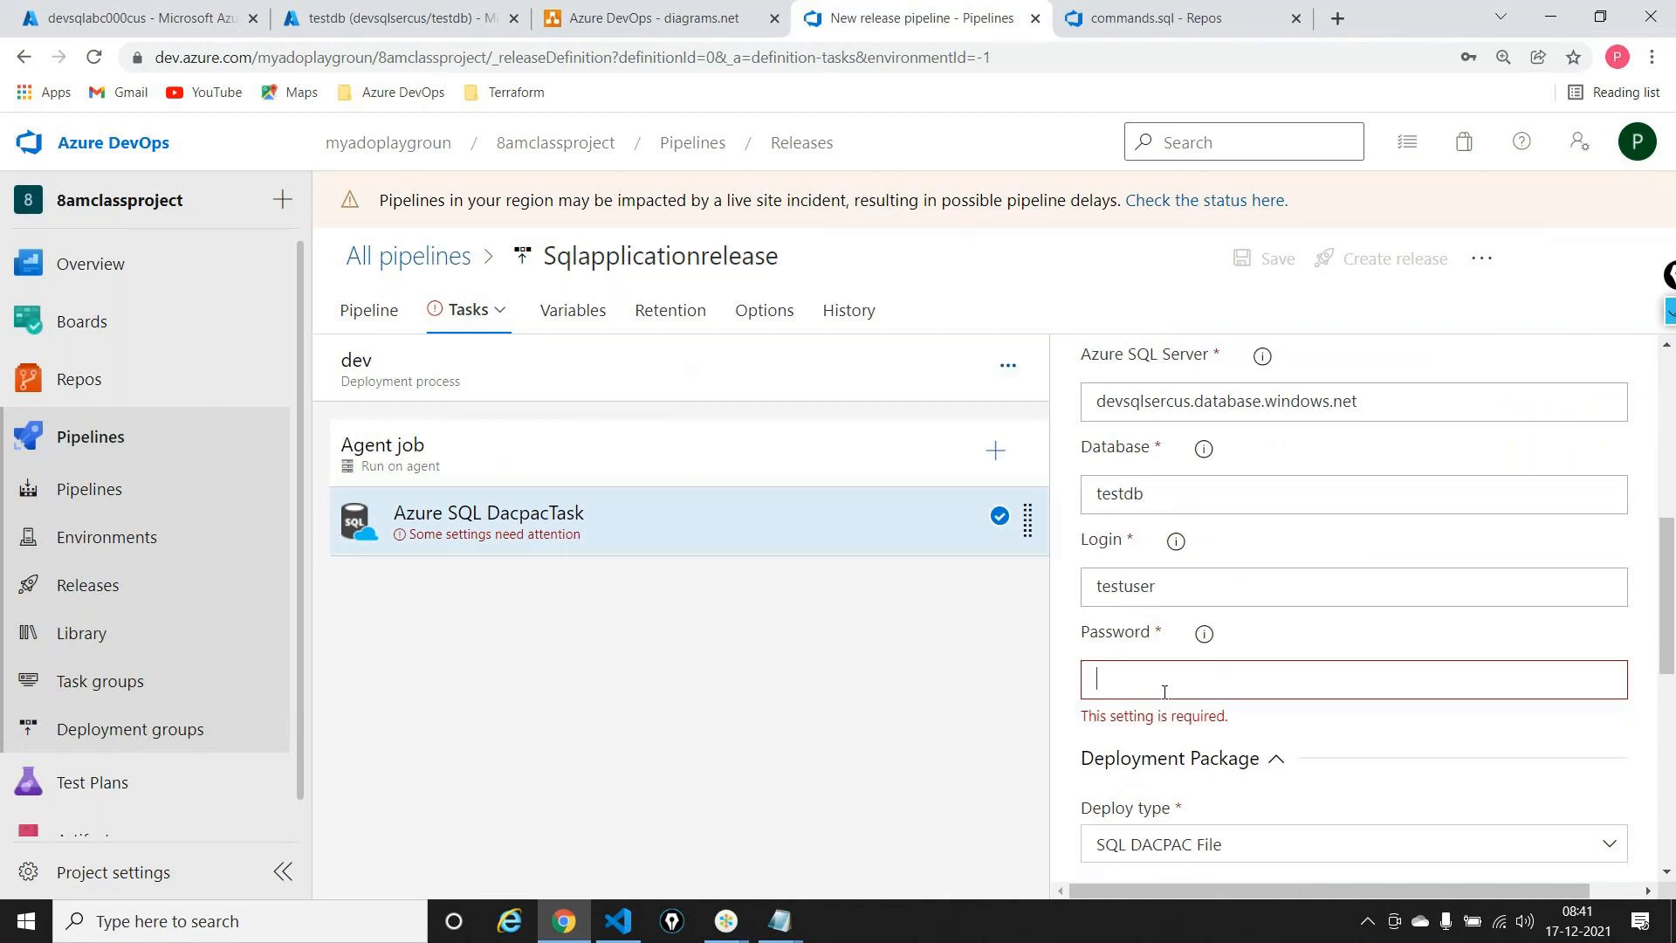
left_click(573, 309)
left_click(445, 314)
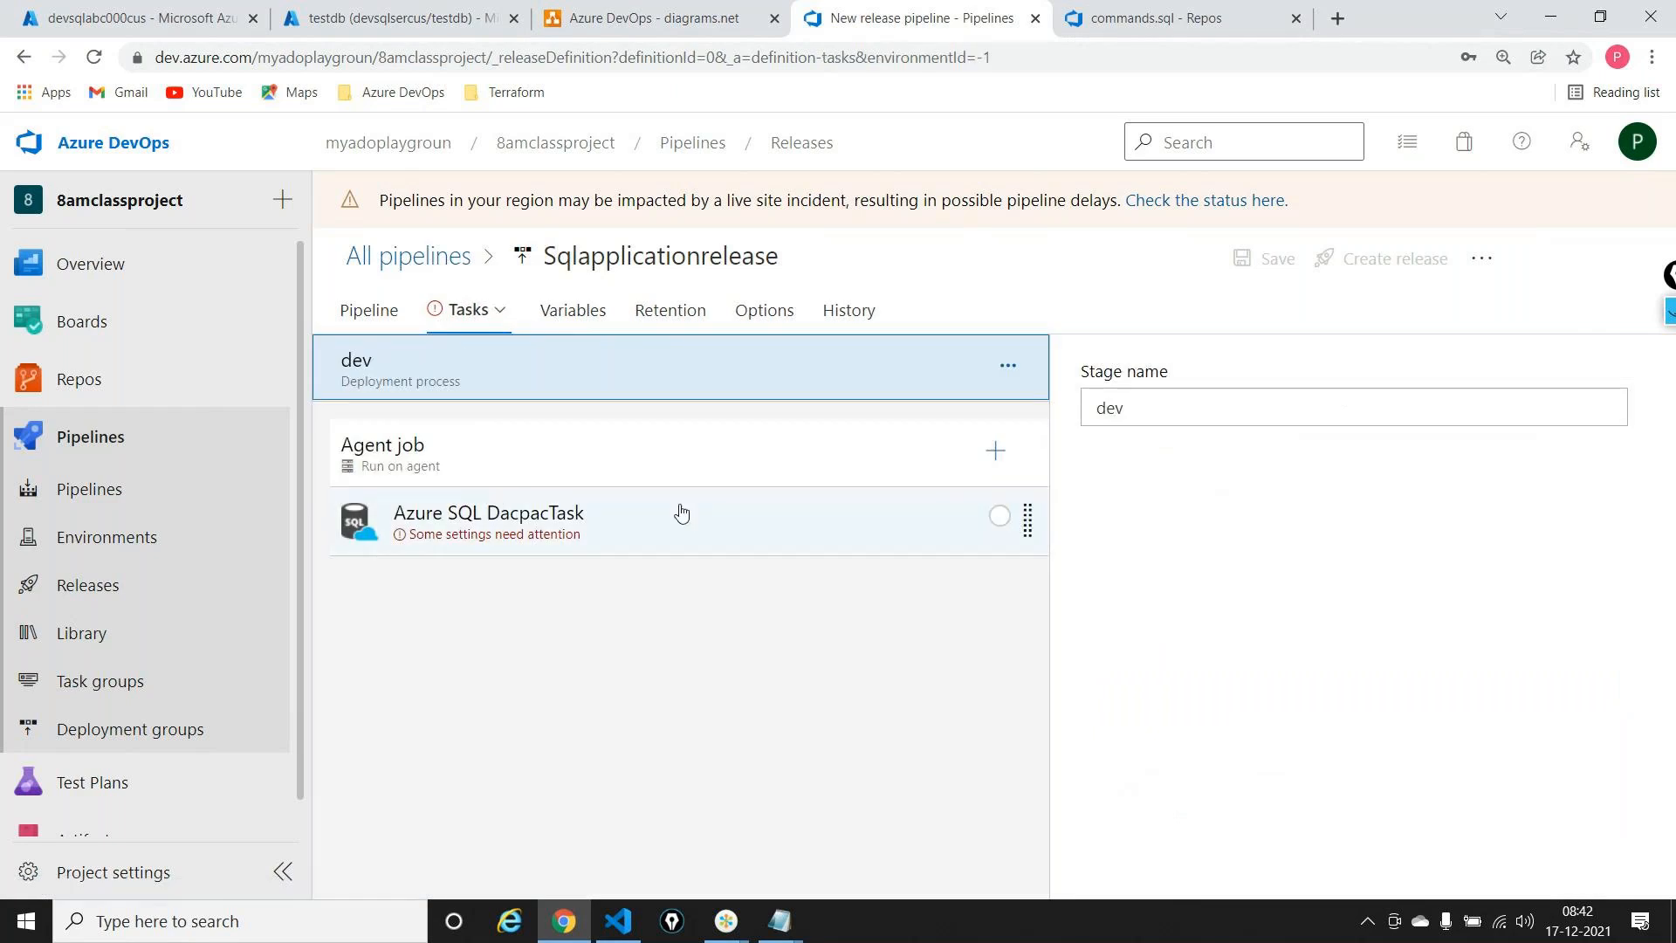
left_click(682, 512)
scroll(1357, 759, "down", 7)
left_click(1215, 772)
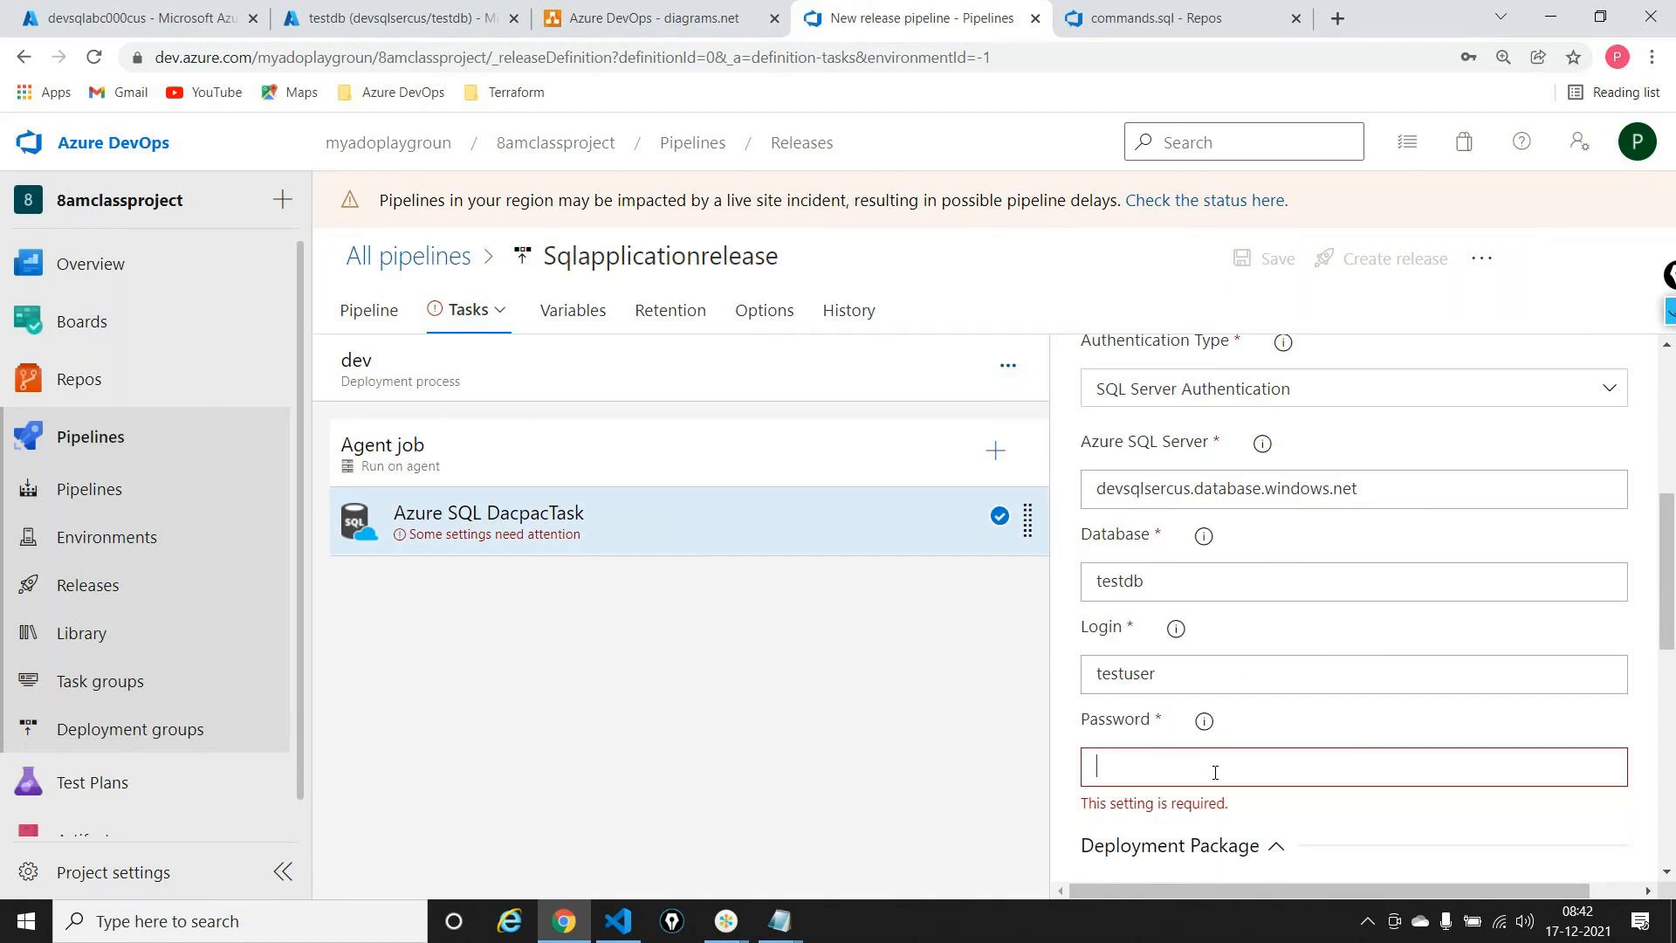
type("$")
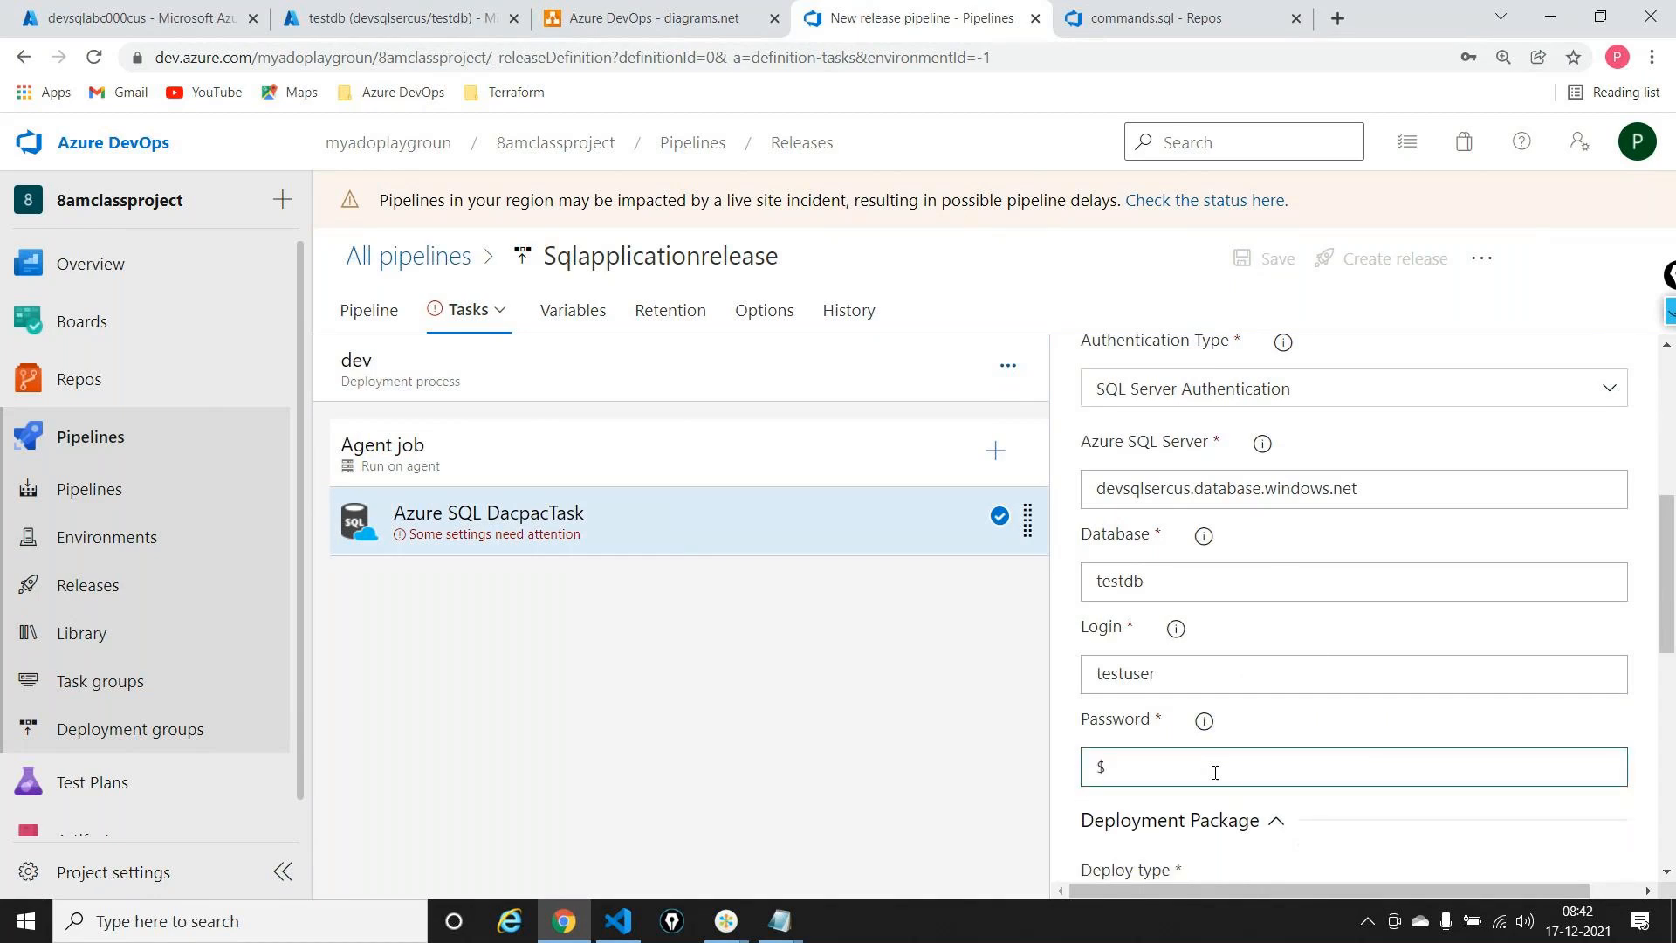
type("(password")
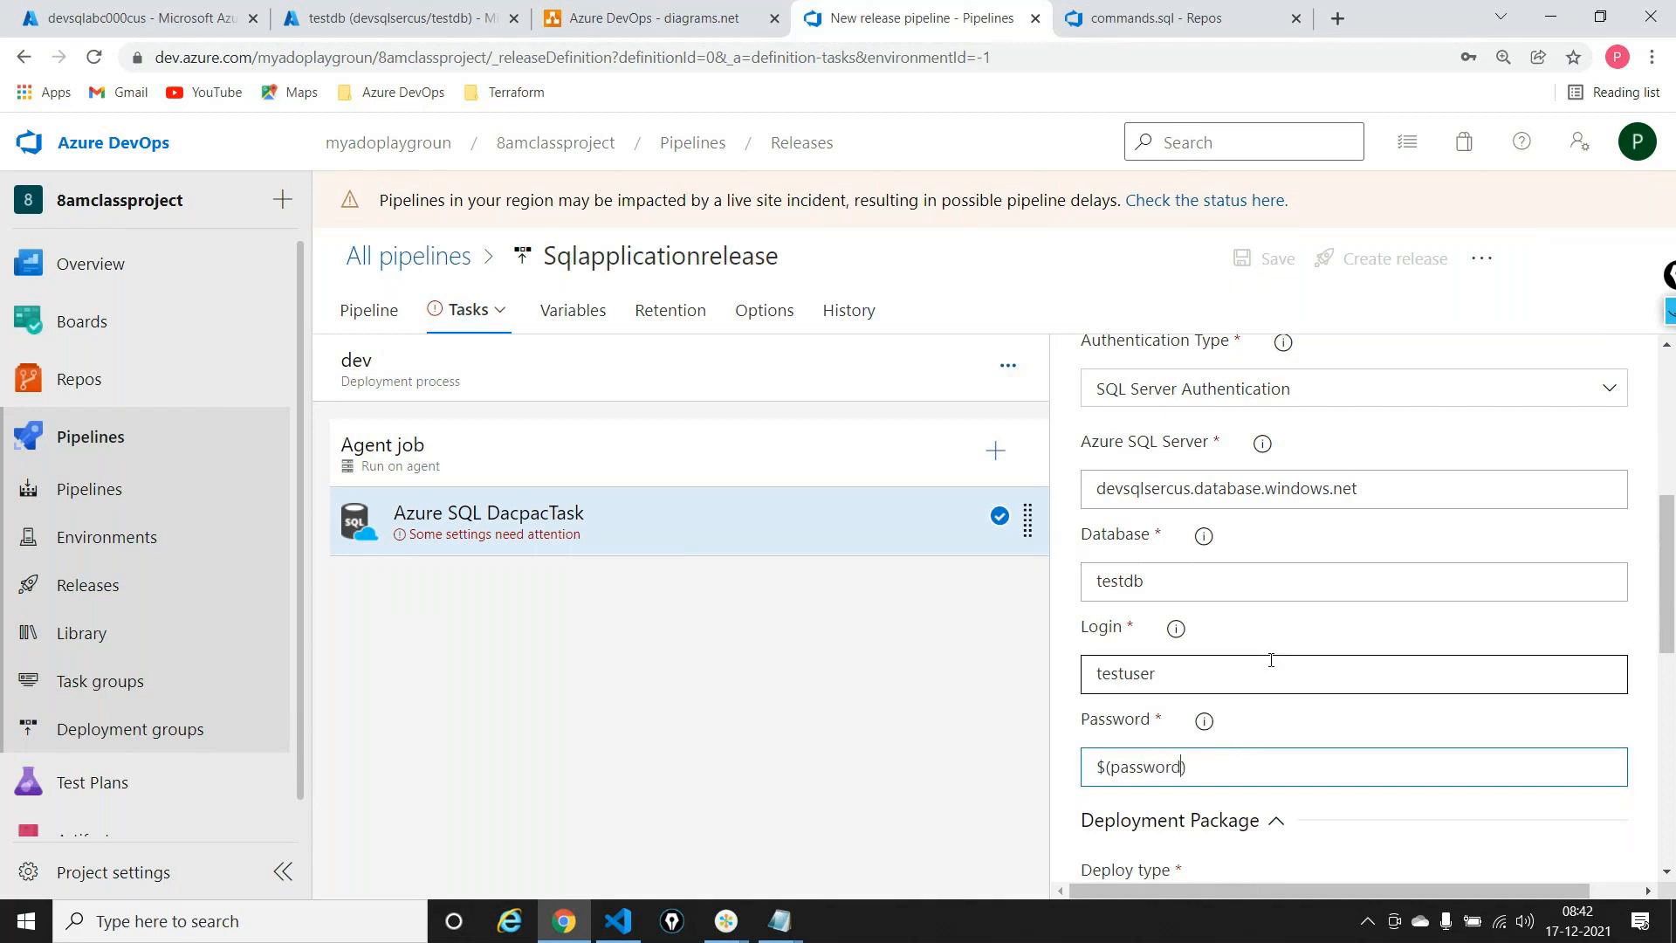
scroll(1270, 660, "down", 3)
scroll(1271, 660, "down", 2)
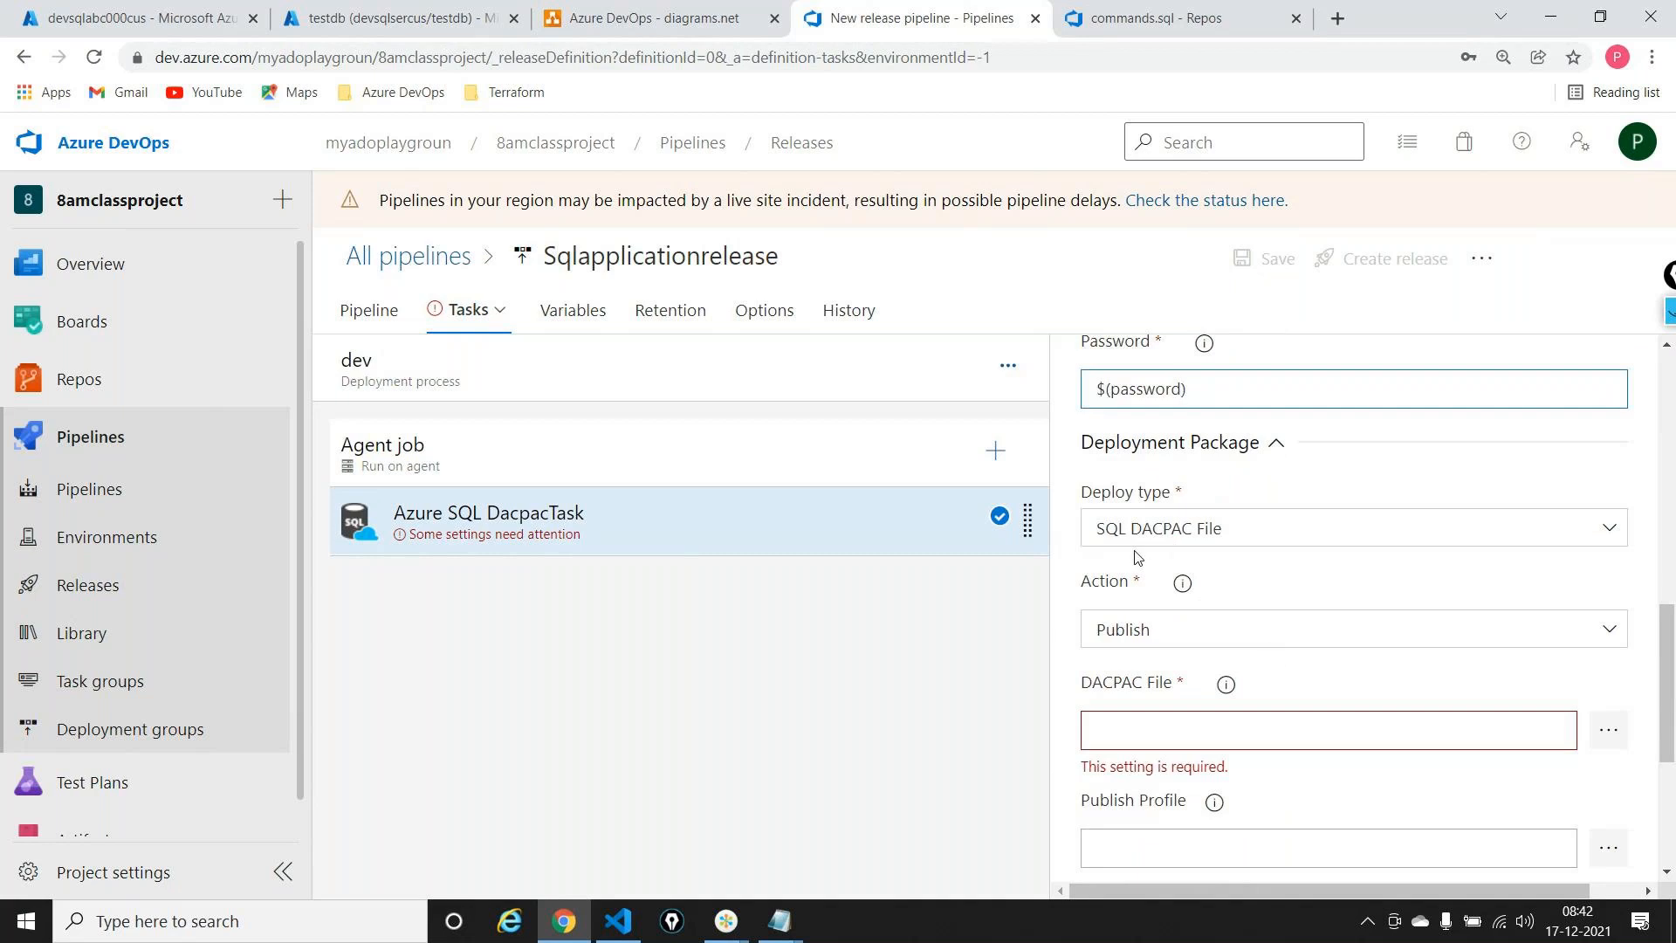
Step: Switch the SQL task to deploy a SQL script file, choosing drop/commands.sql from the build artifact
left_click(1152, 528)
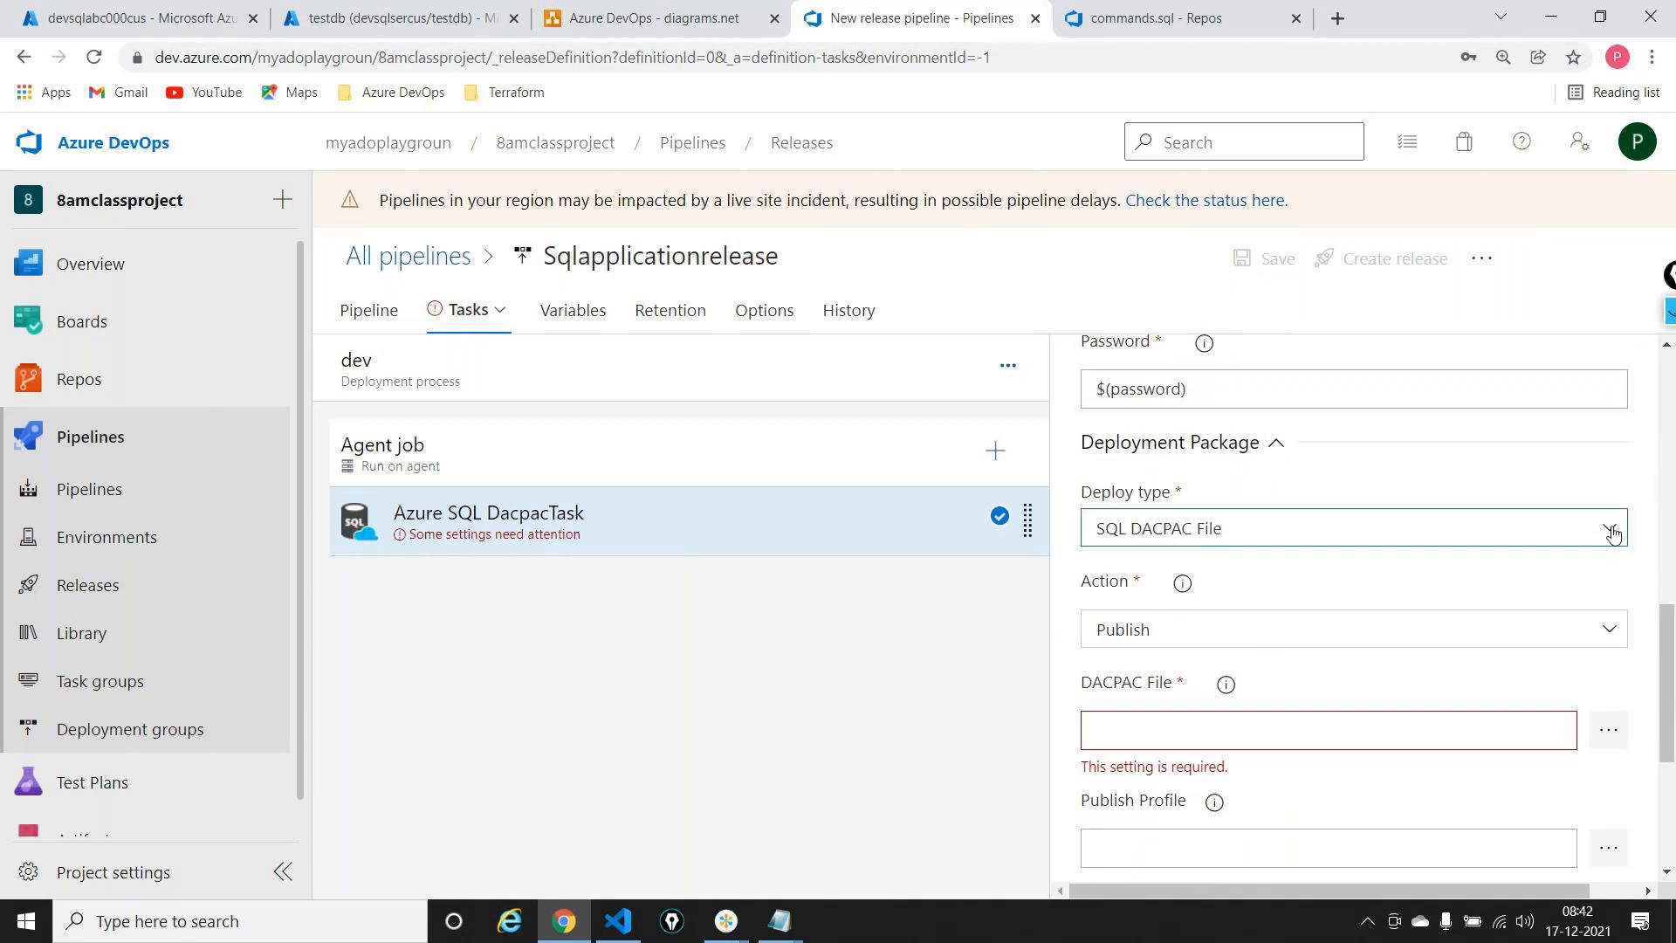
left_click(1255, 600)
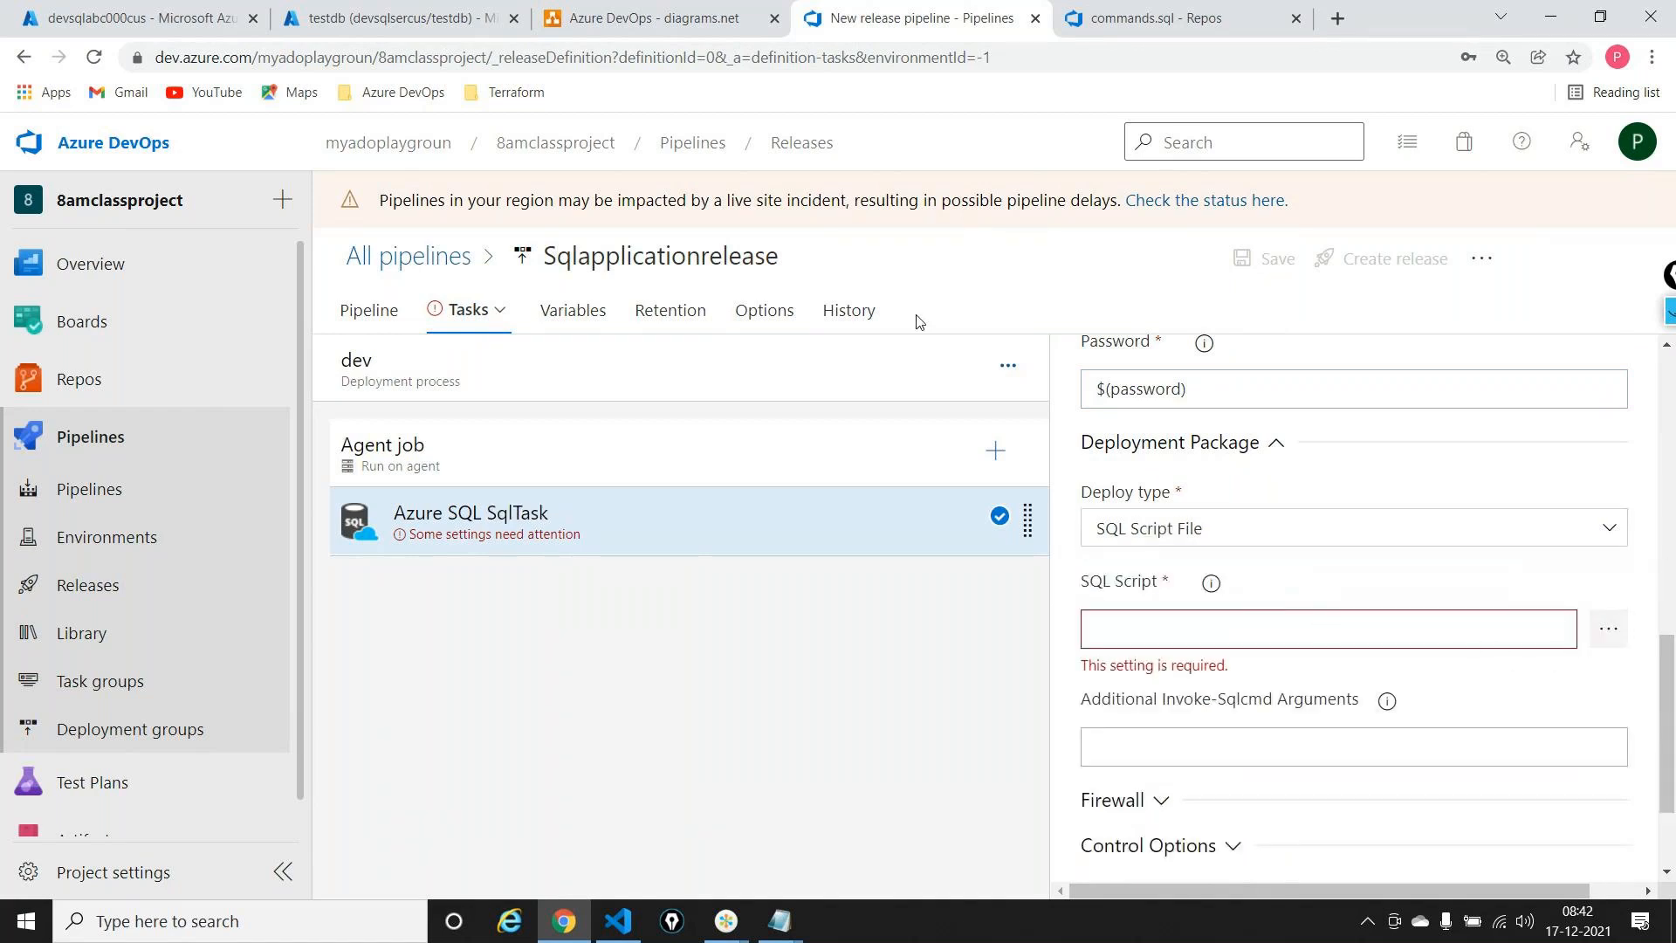
left_click(1606, 634)
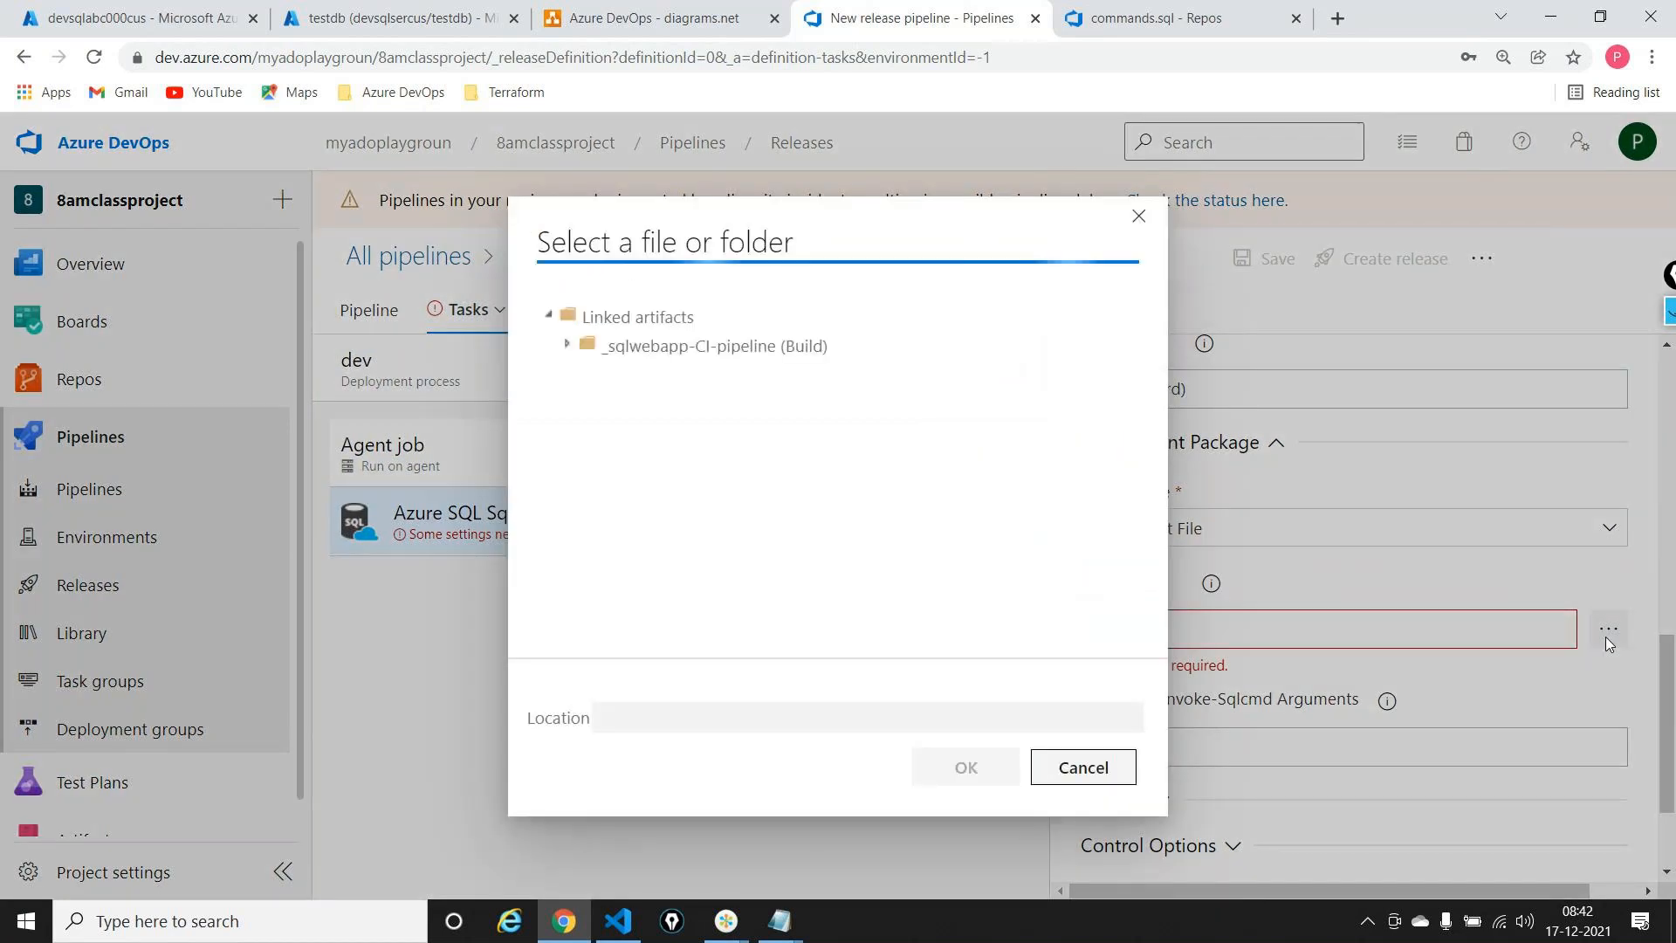
left_click(569, 345)
left_click(587, 373)
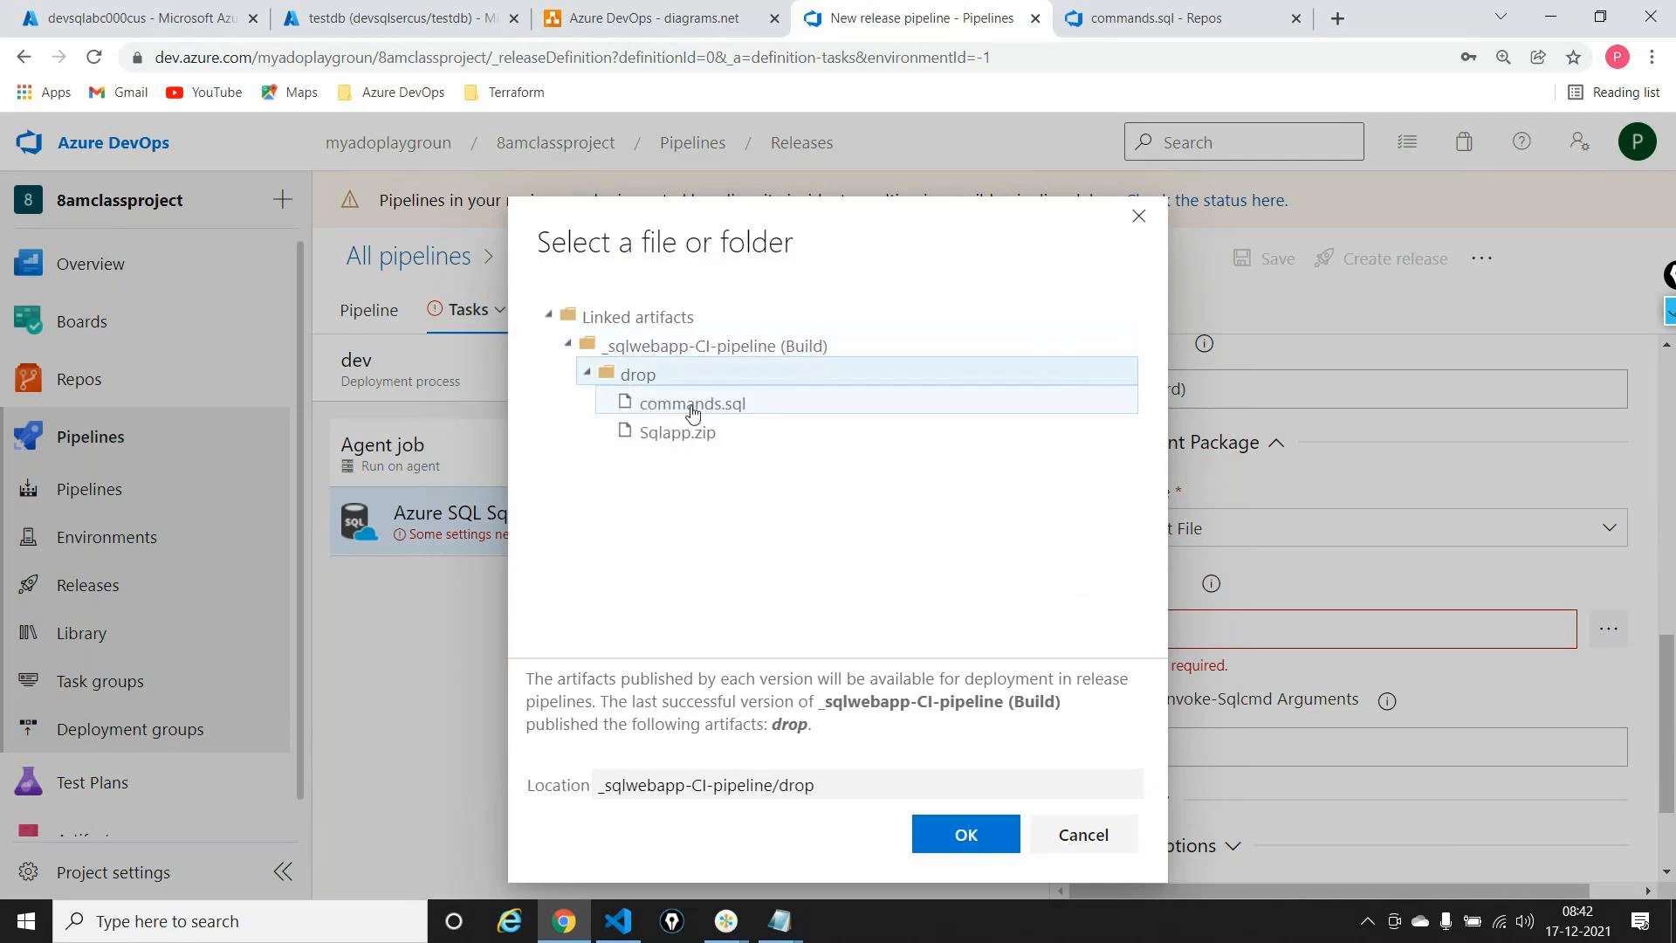
left_click(692, 406)
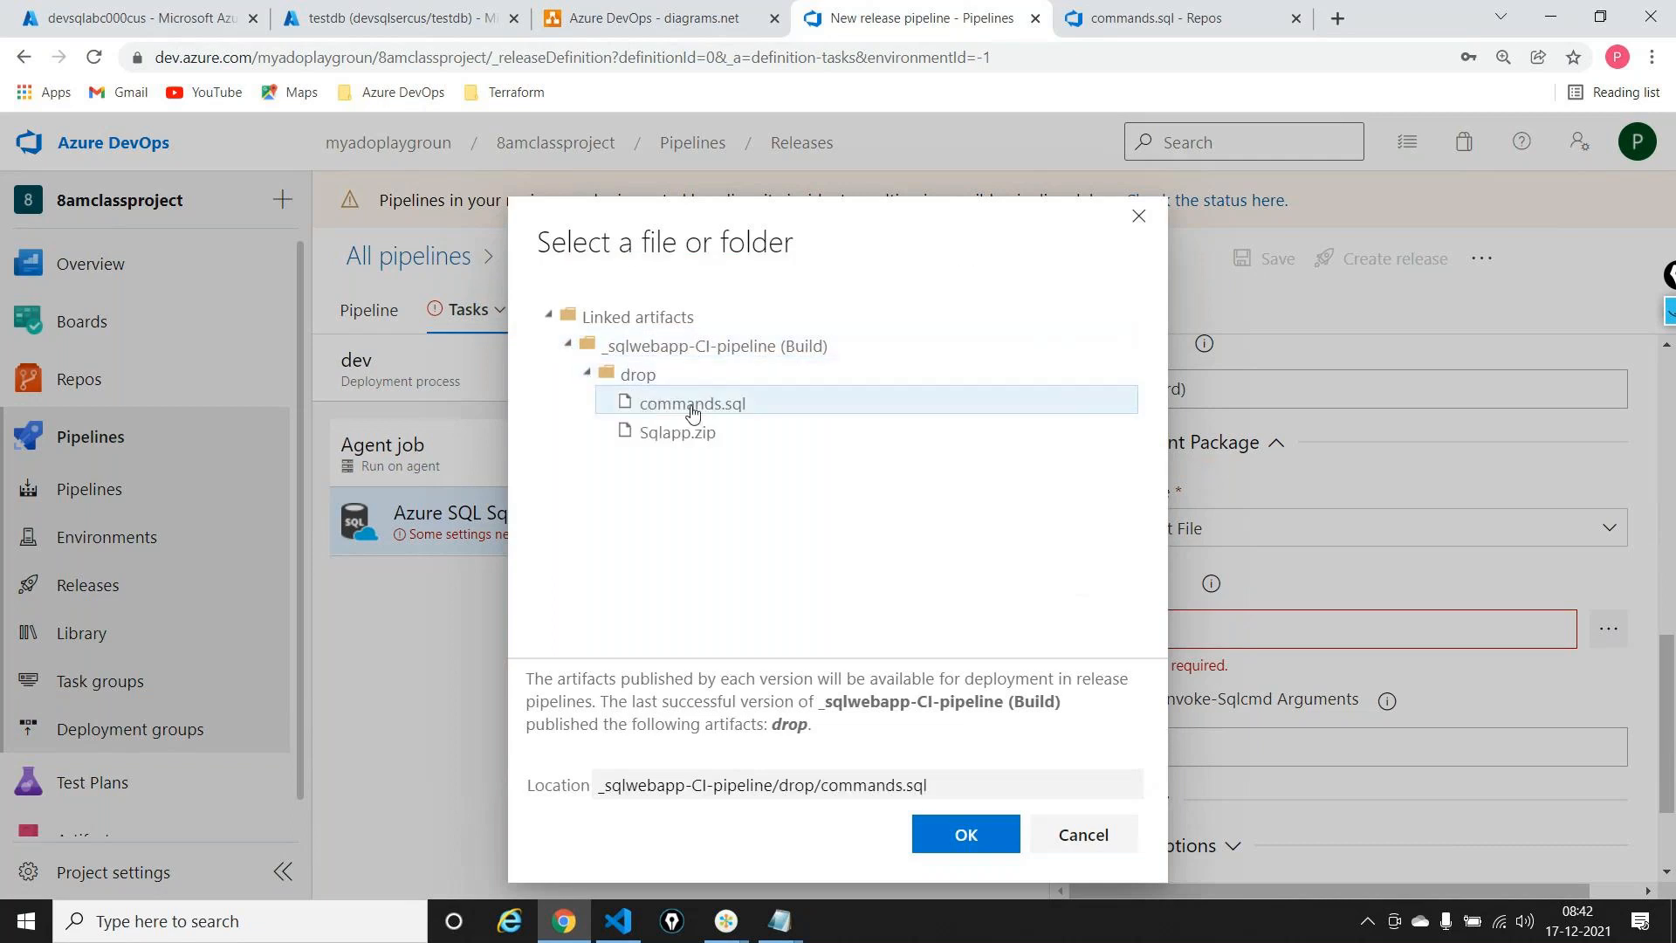
left_click(966, 836)
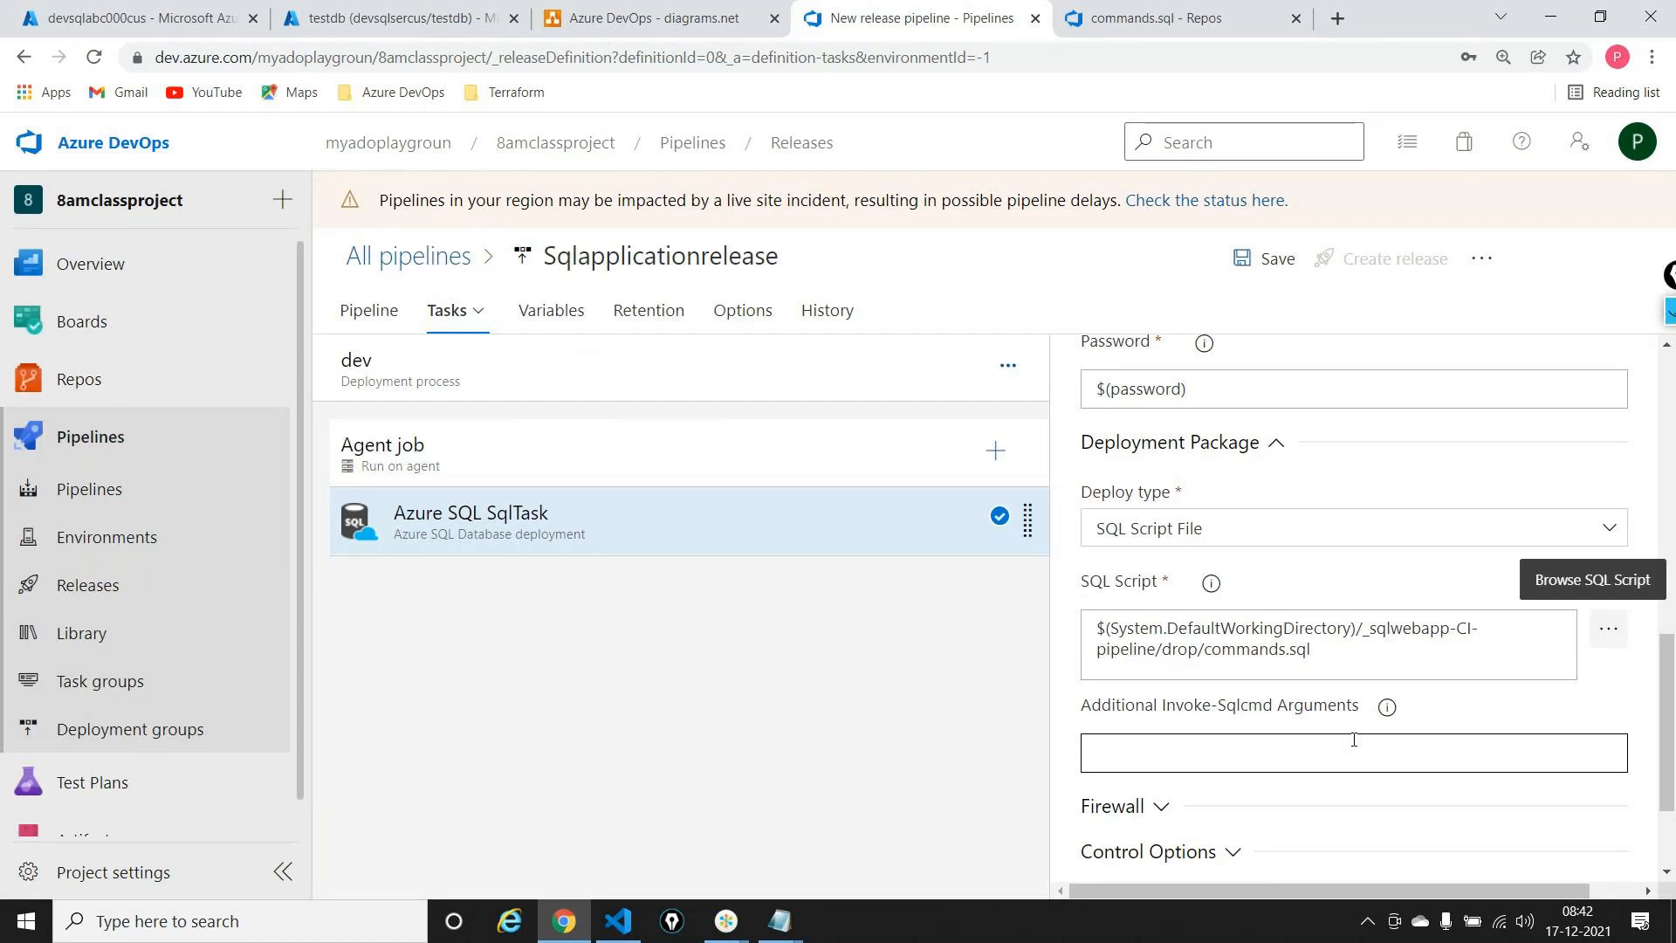
scroll(1353, 740, "up", 8)
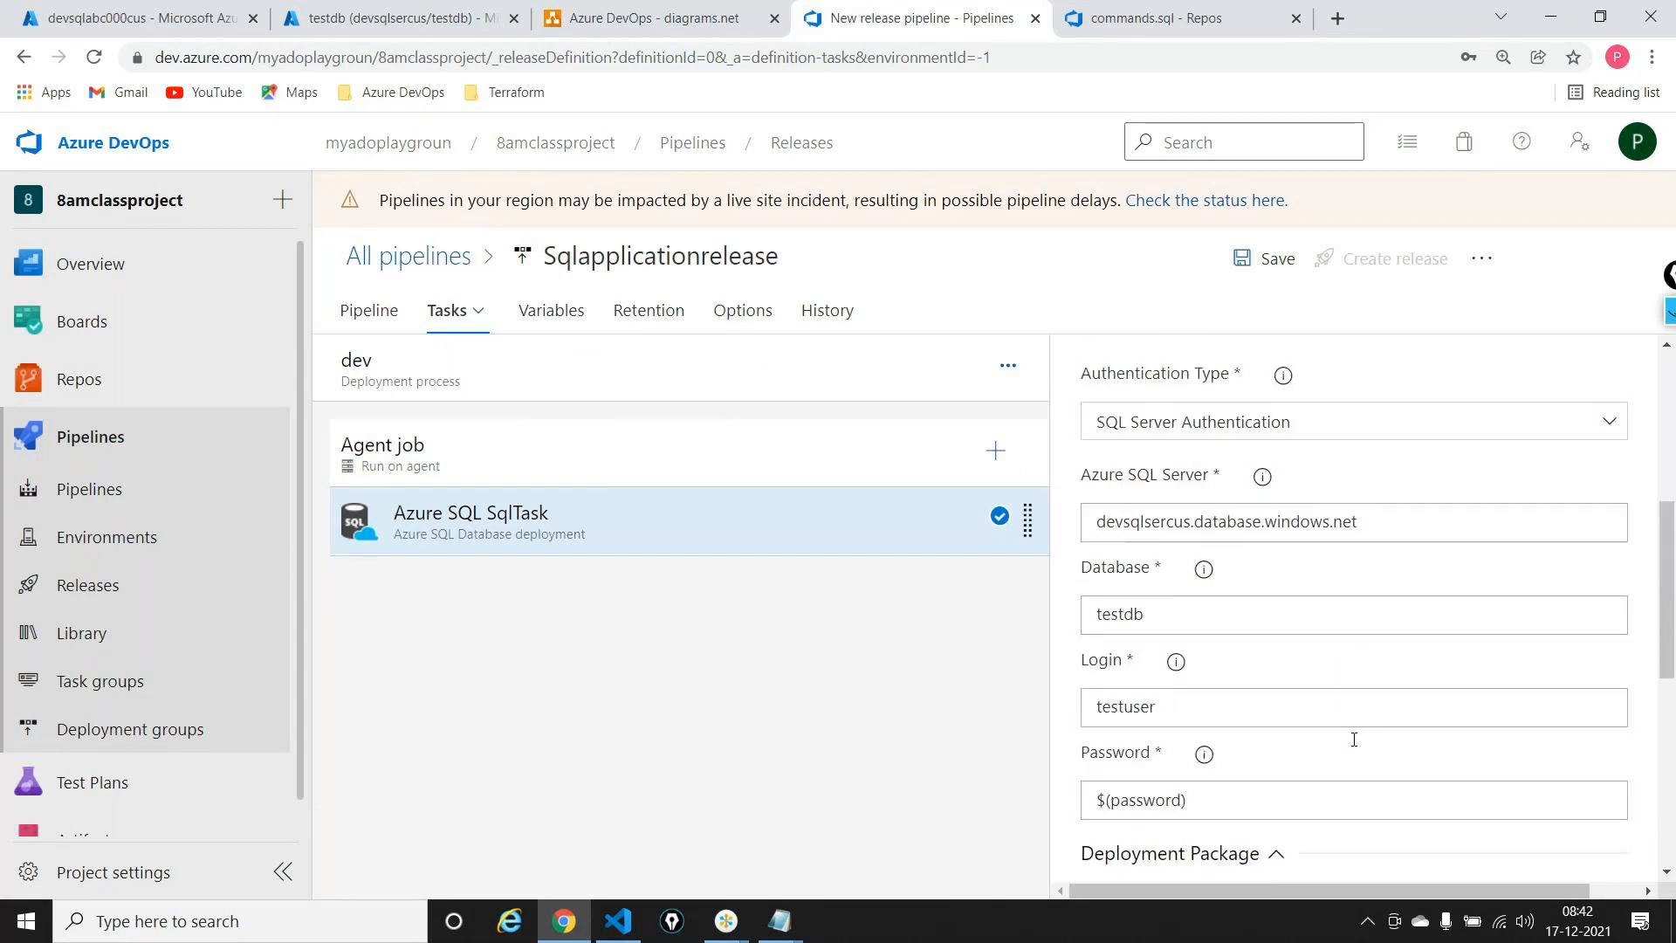
scroll(1354, 741, "down", 7)
scroll(1354, 739, "down", 1)
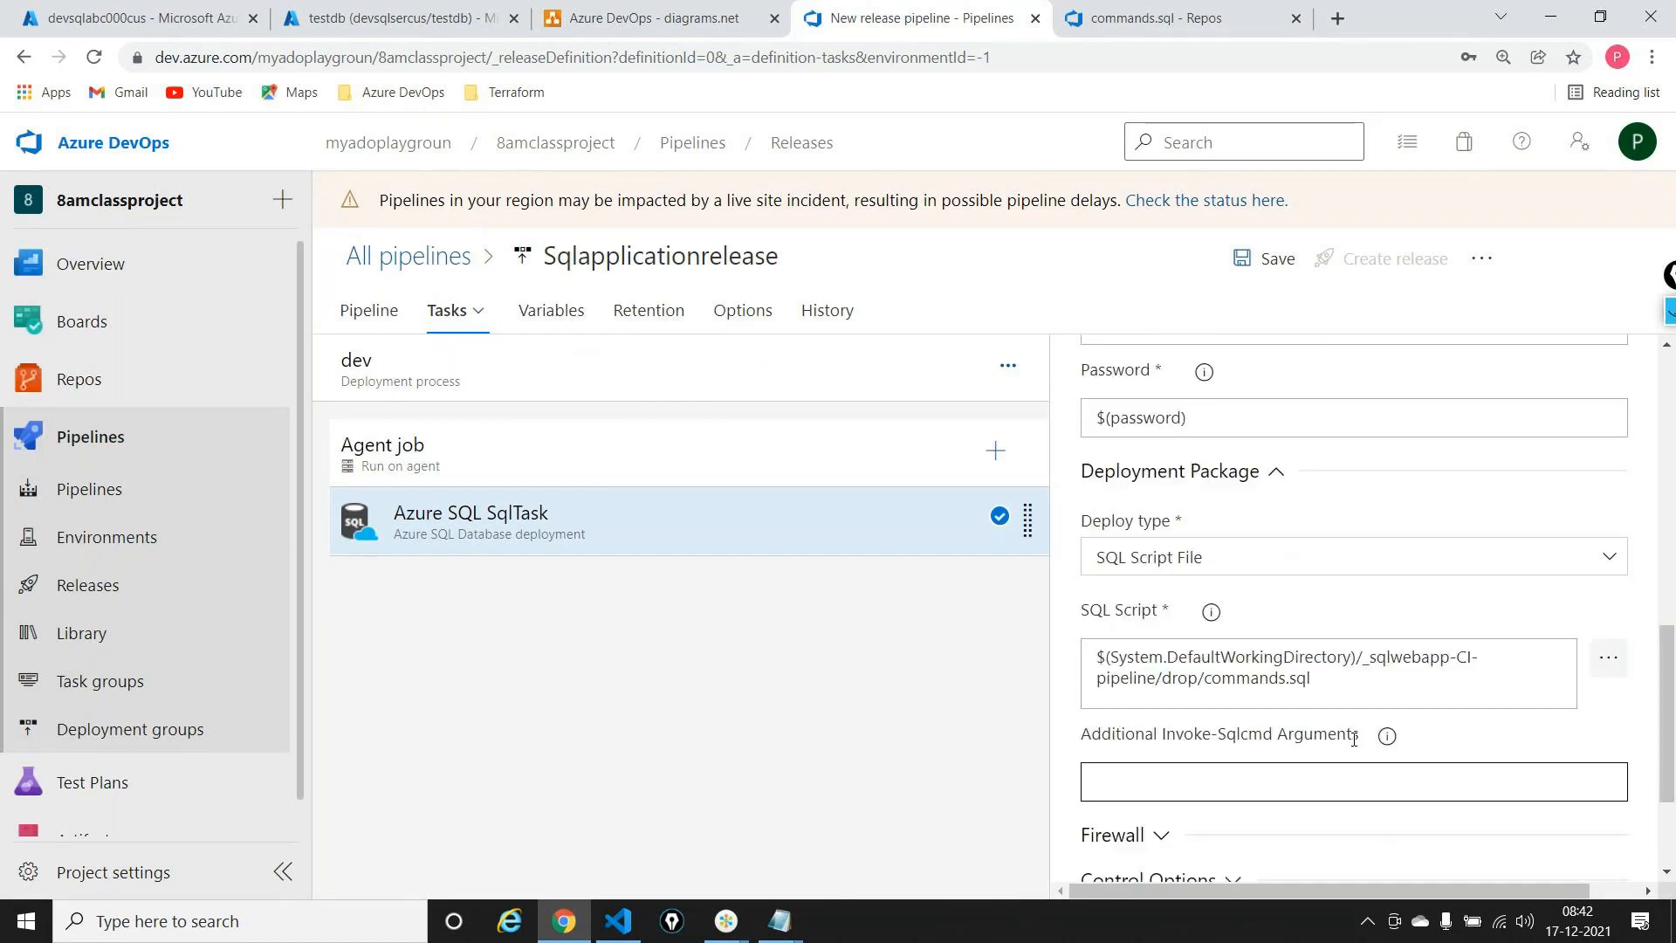
Step: Add an Azure App Service deploy task targeting devsqlabc000cus via classdevops_SVC
left_click(991, 456)
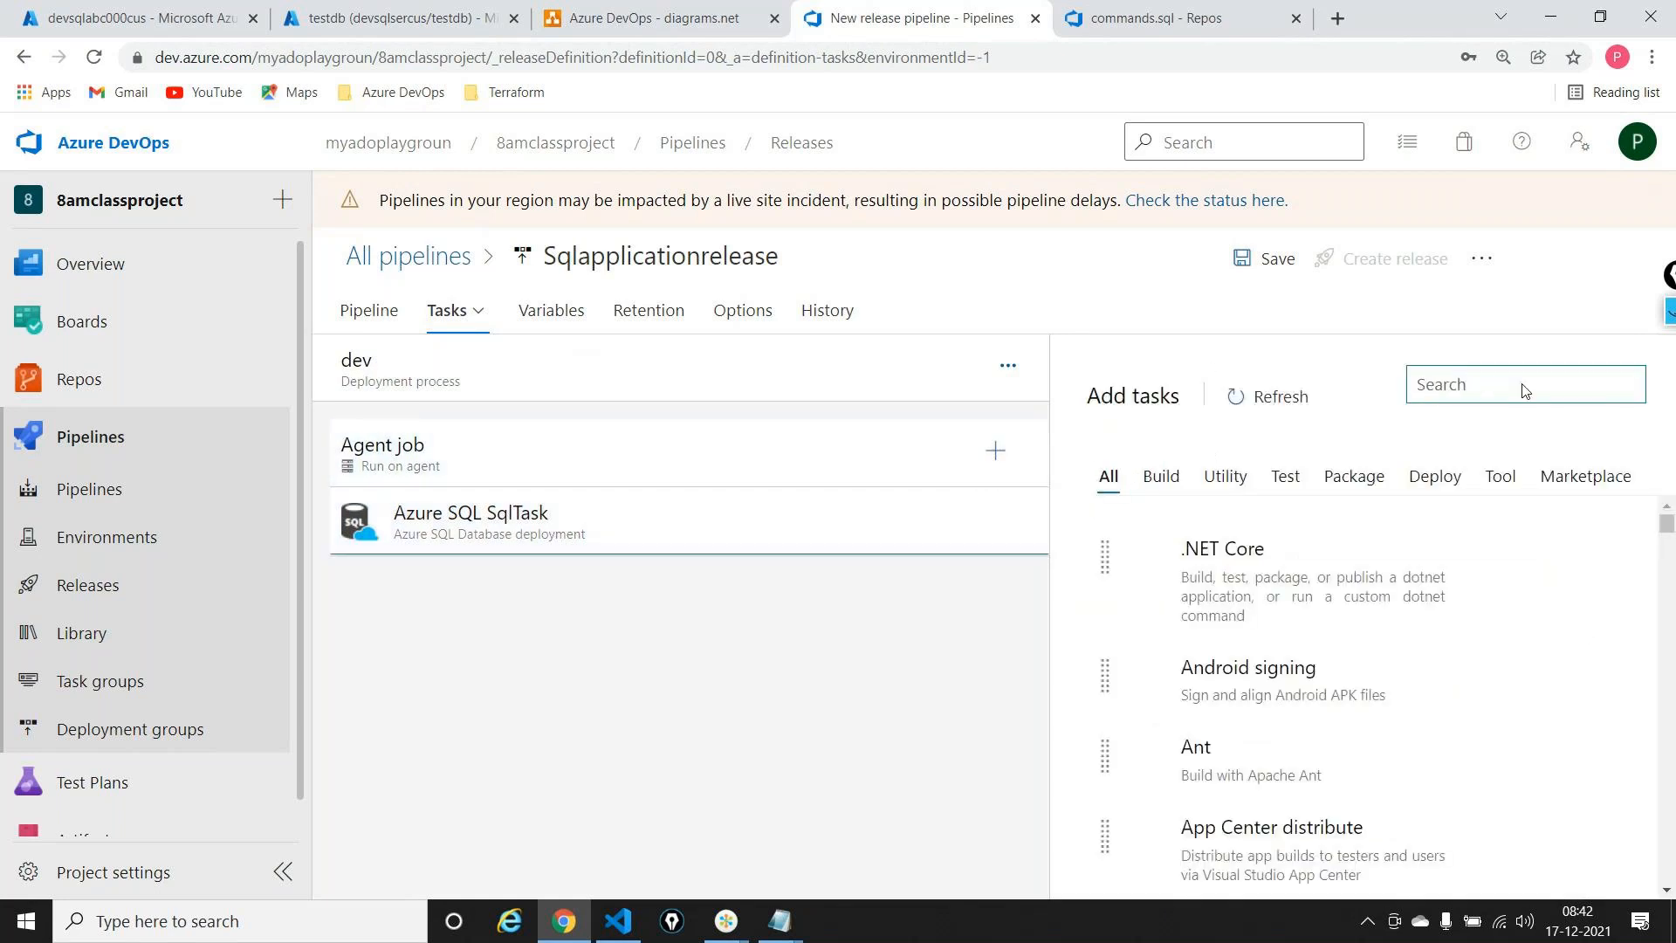
type("azure app")
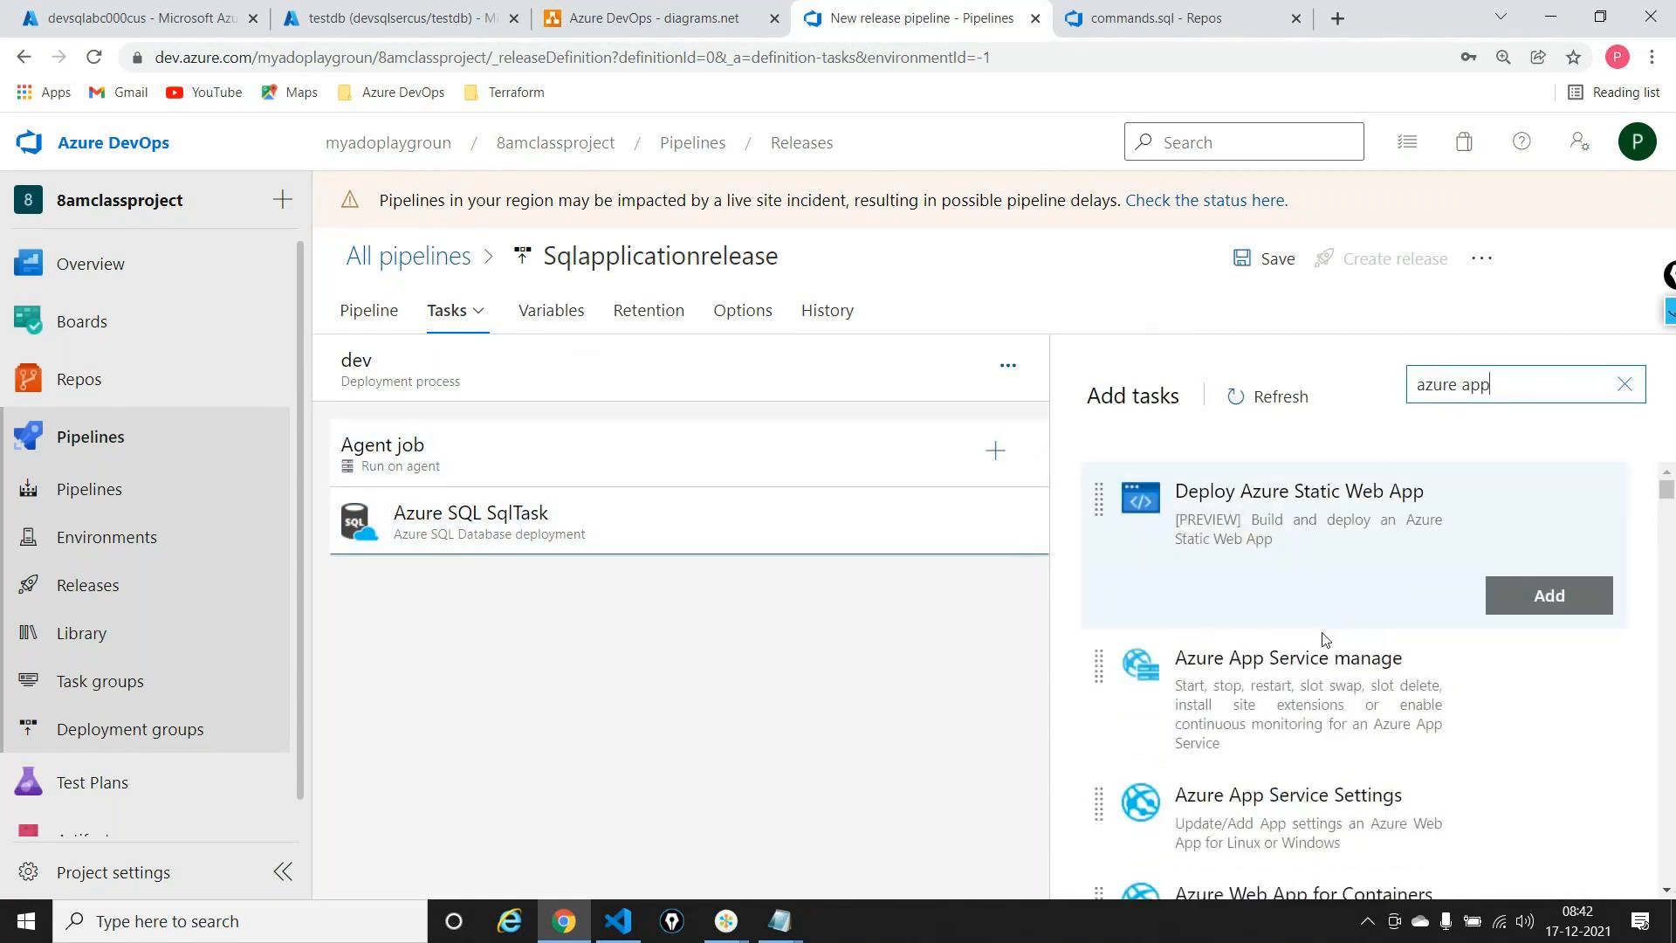
scroll(1324, 639, "down", 4)
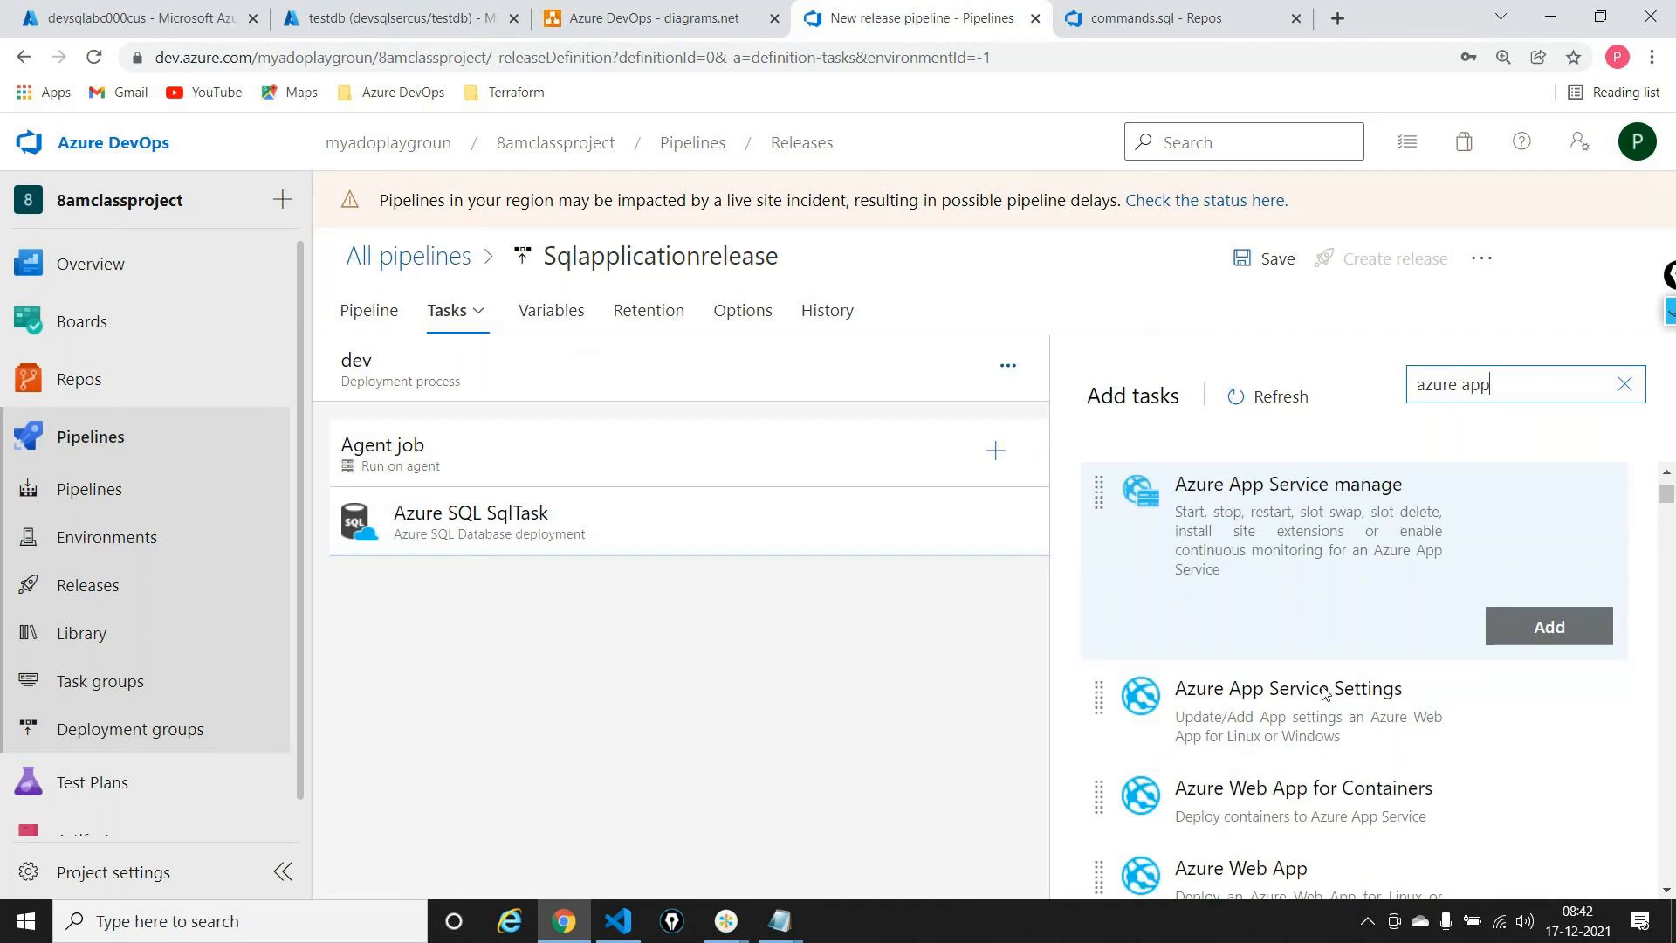
scroll(1361, 724, "down", 1)
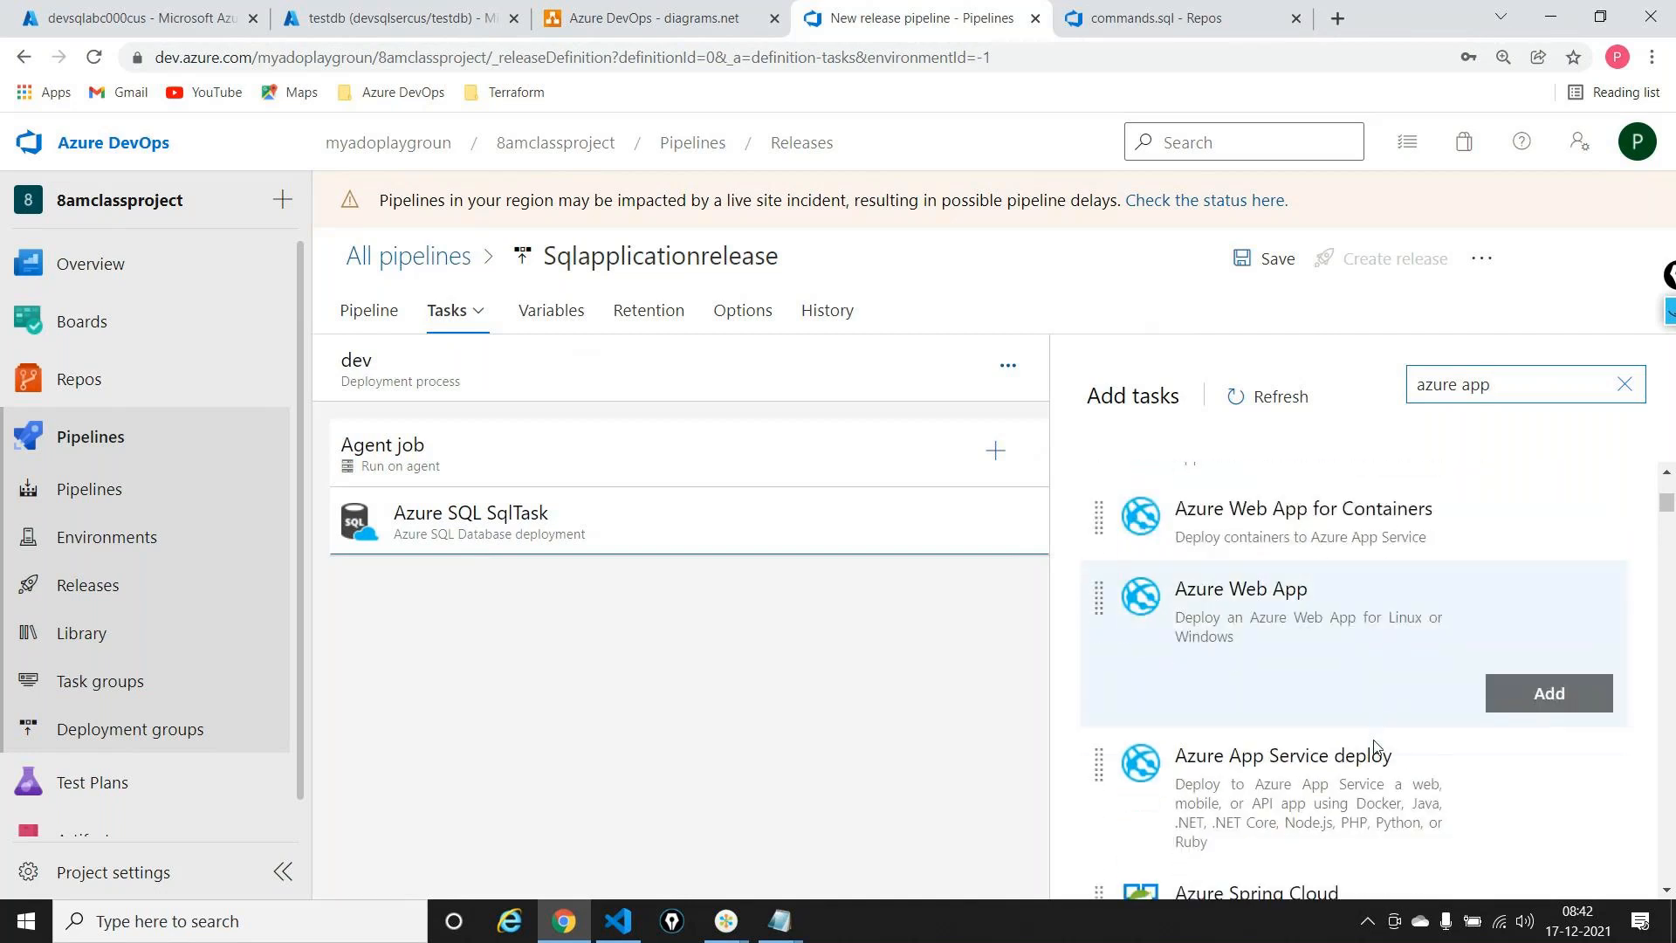
left_click_drag(1493, 753, 768, 611)
left_click(768, 613)
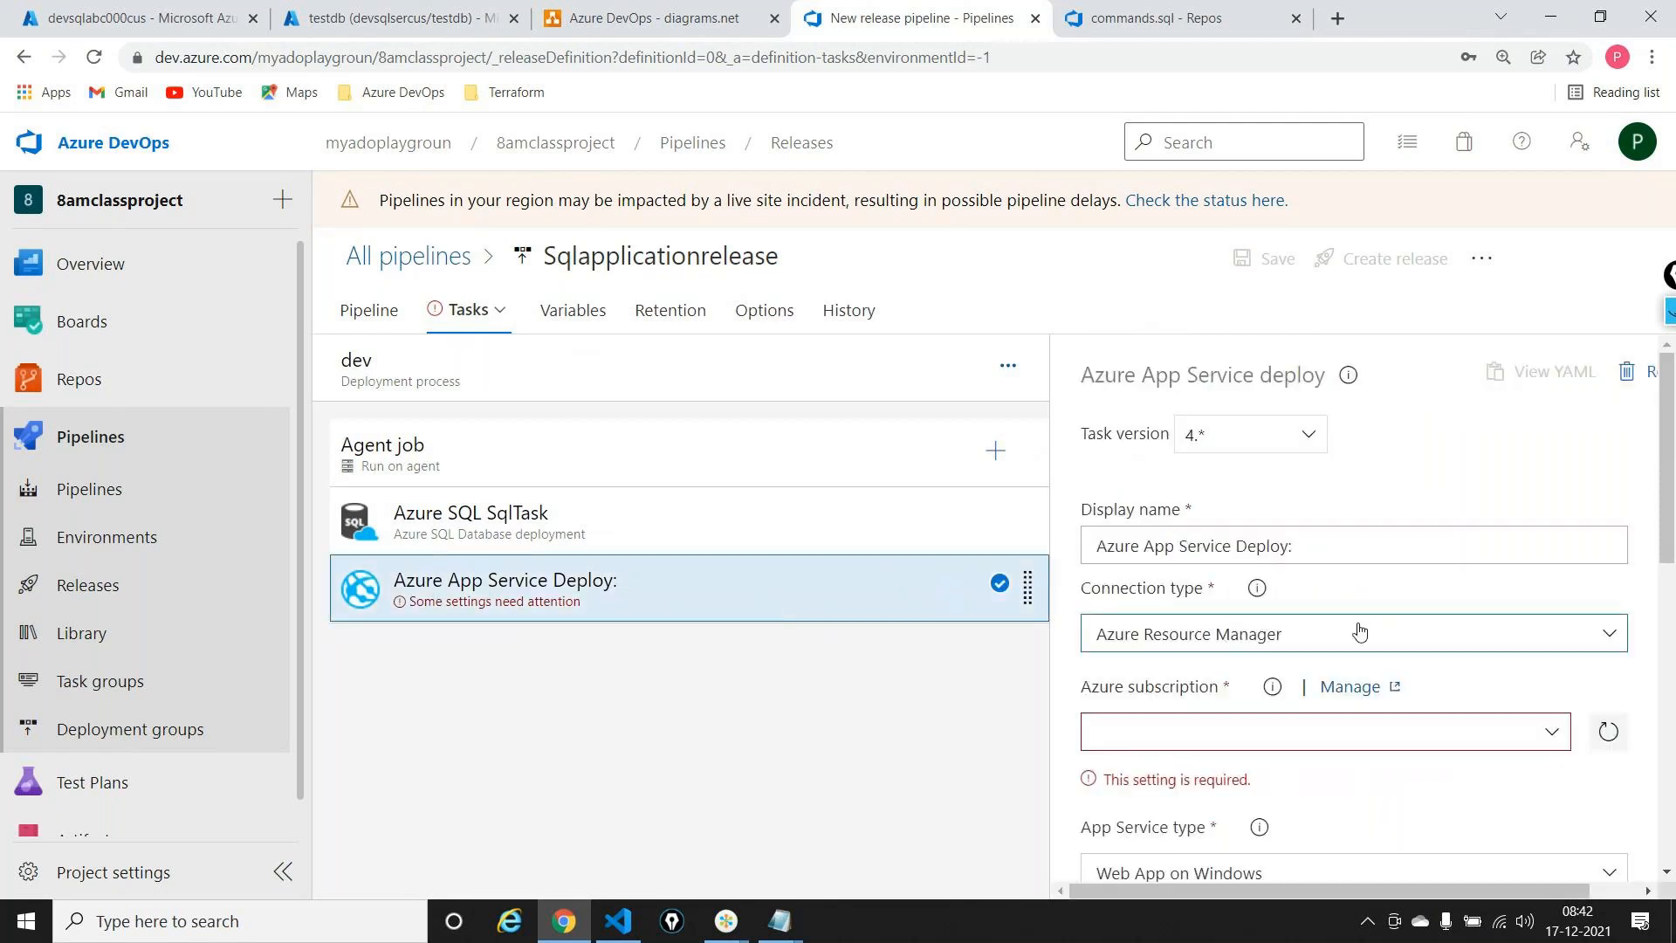
scroll(1359, 631, "down", 1)
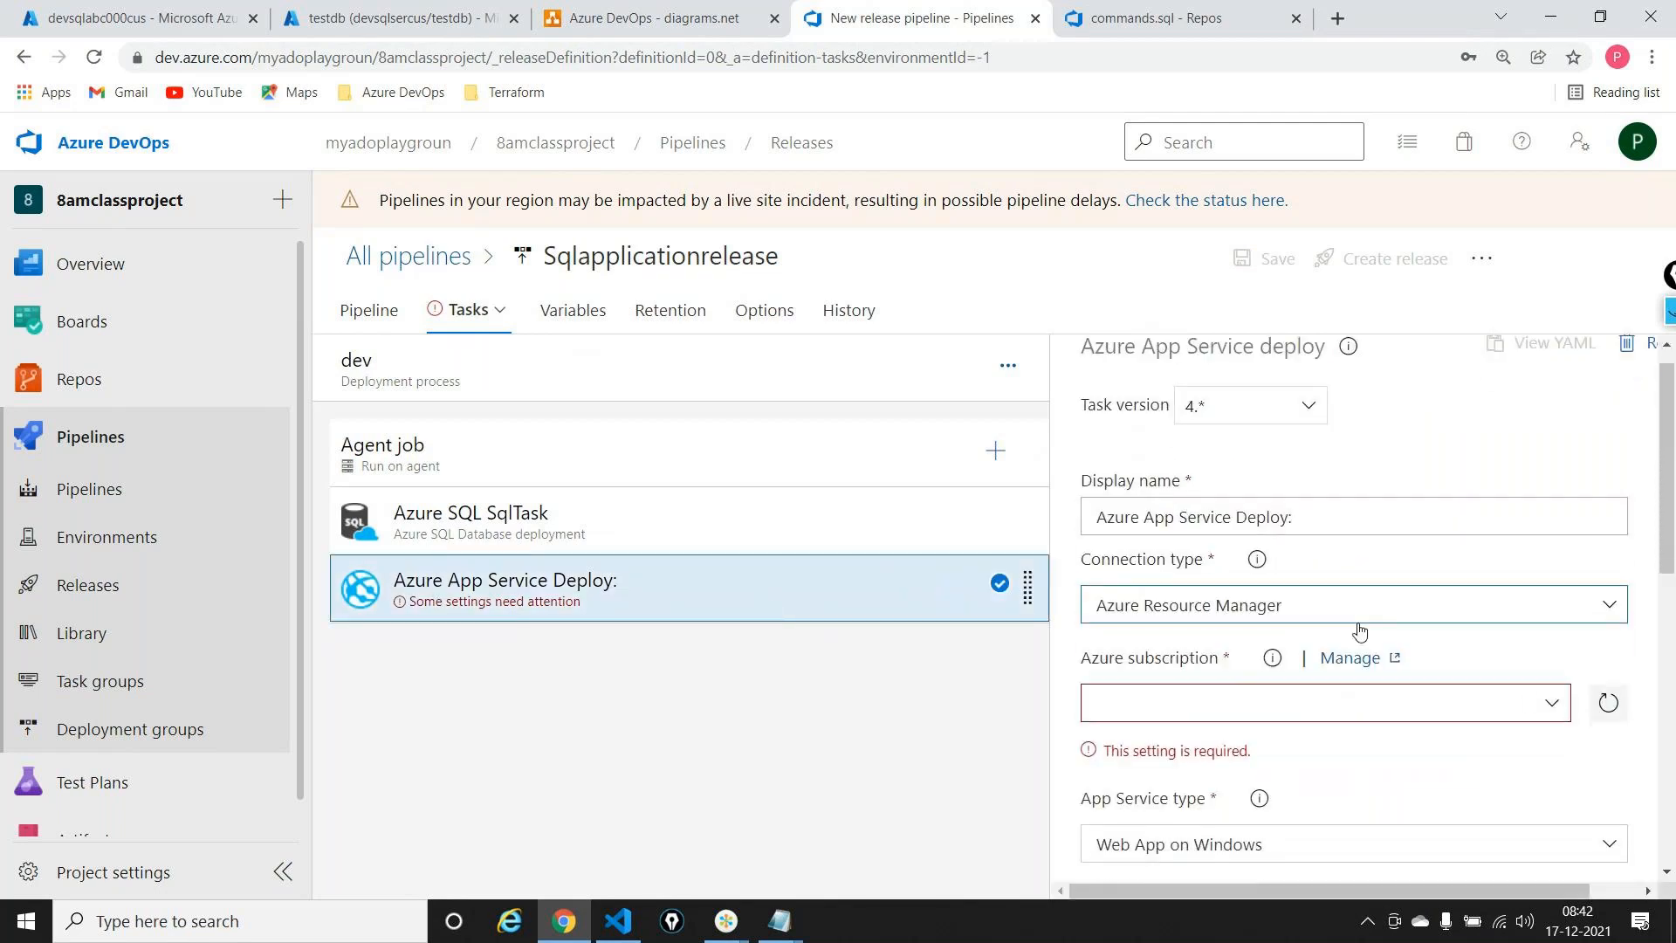
left_click(1551, 709)
left_click(1484, 572)
scroll(1481, 486, "down", 5)
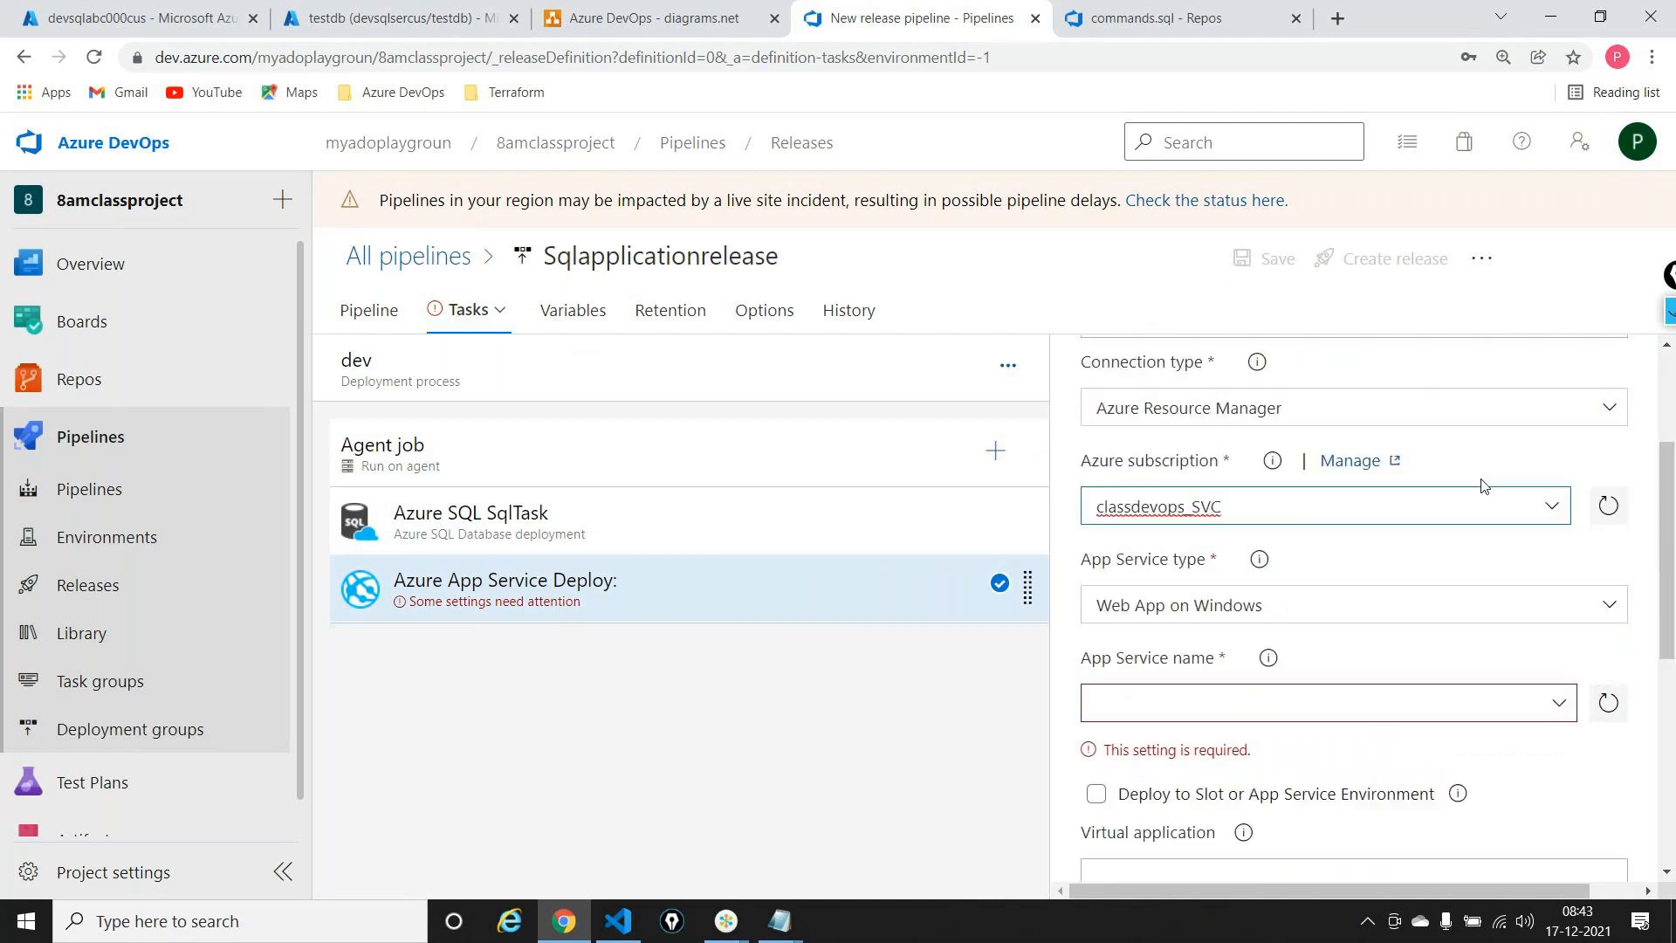
left_click(1560, 497)
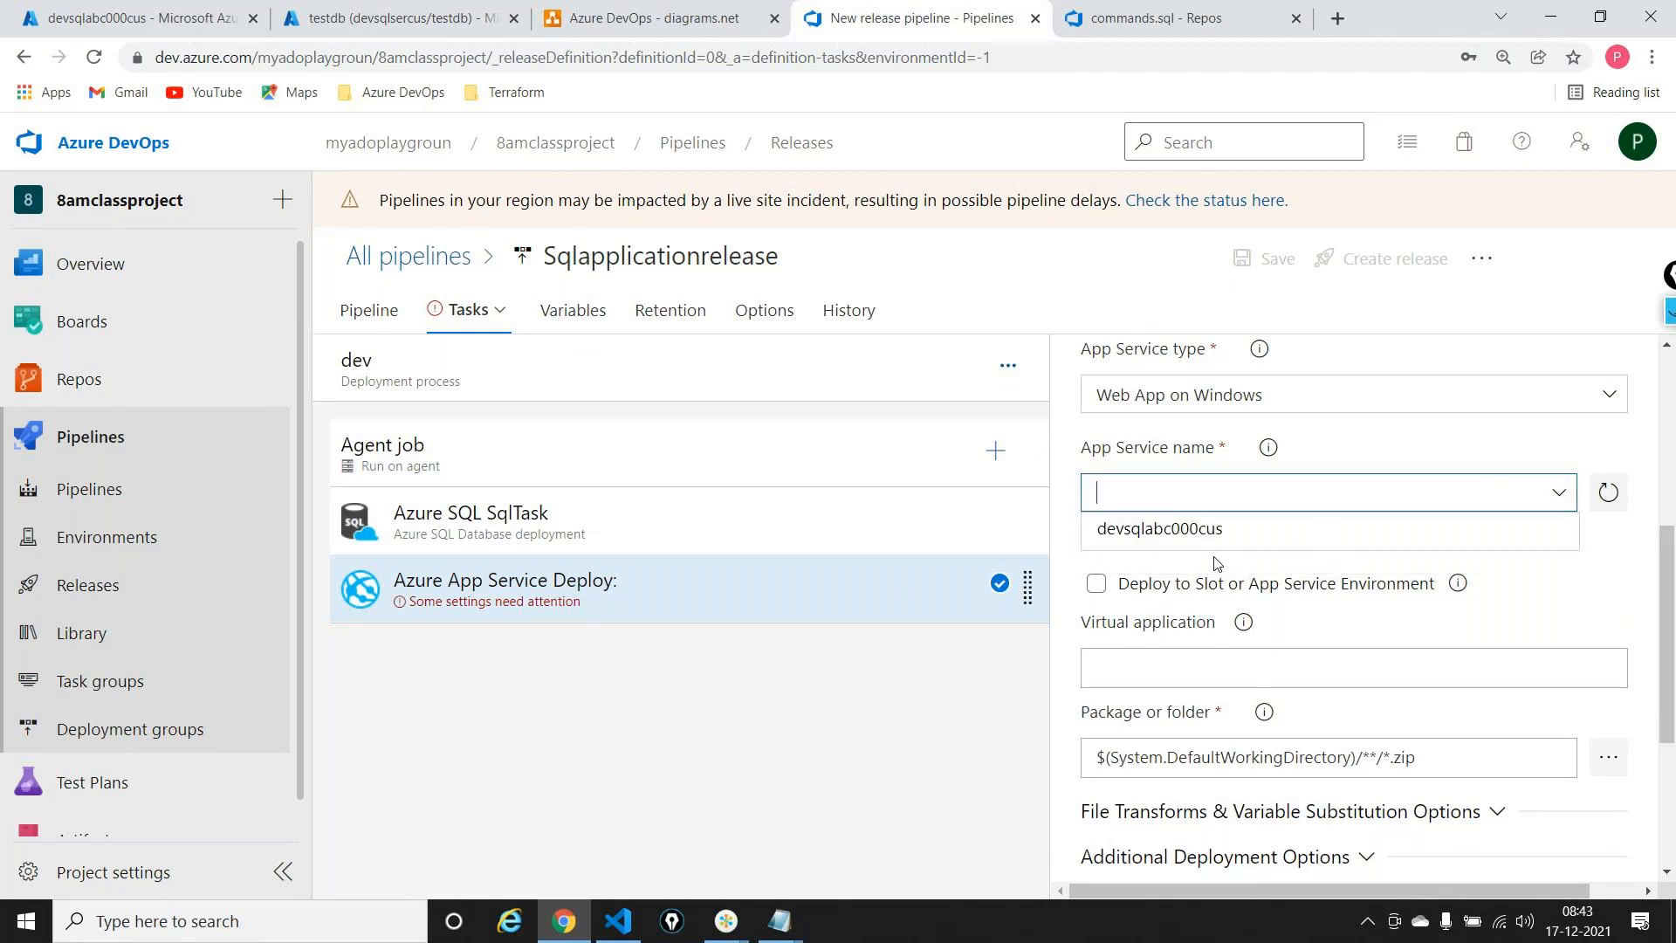
left_click(1160, 528)
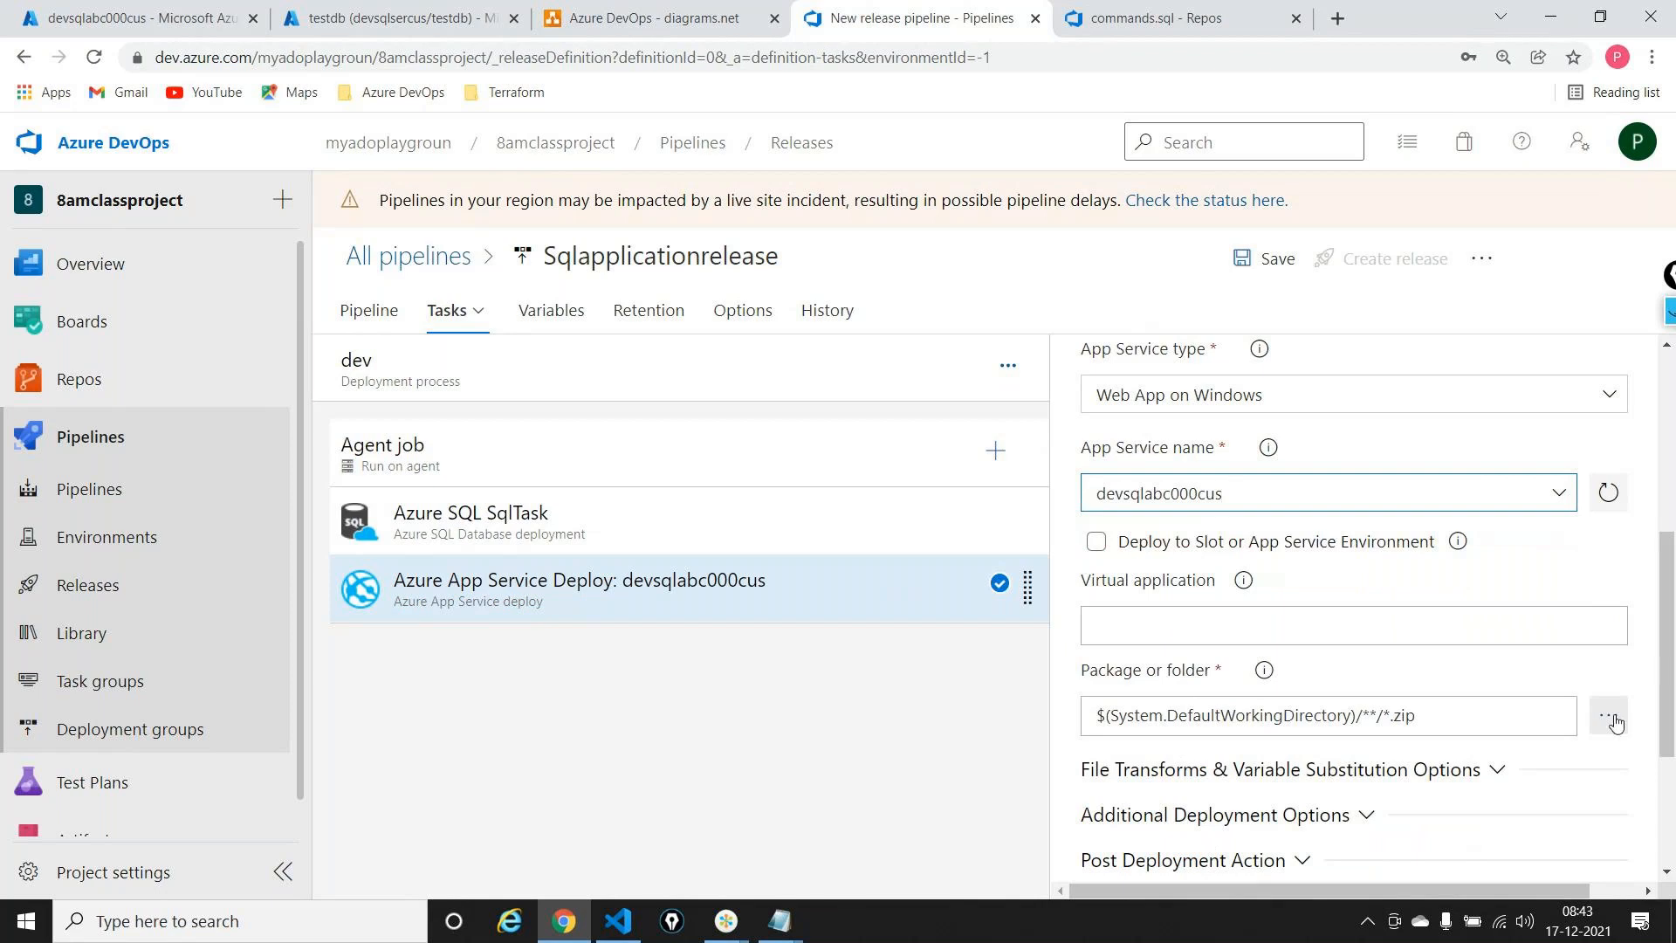
Step: Set the deploy task's package to drop/Sqlapp.zip from the build artifact
left_click(1608, 716)
left_click(568, 347)
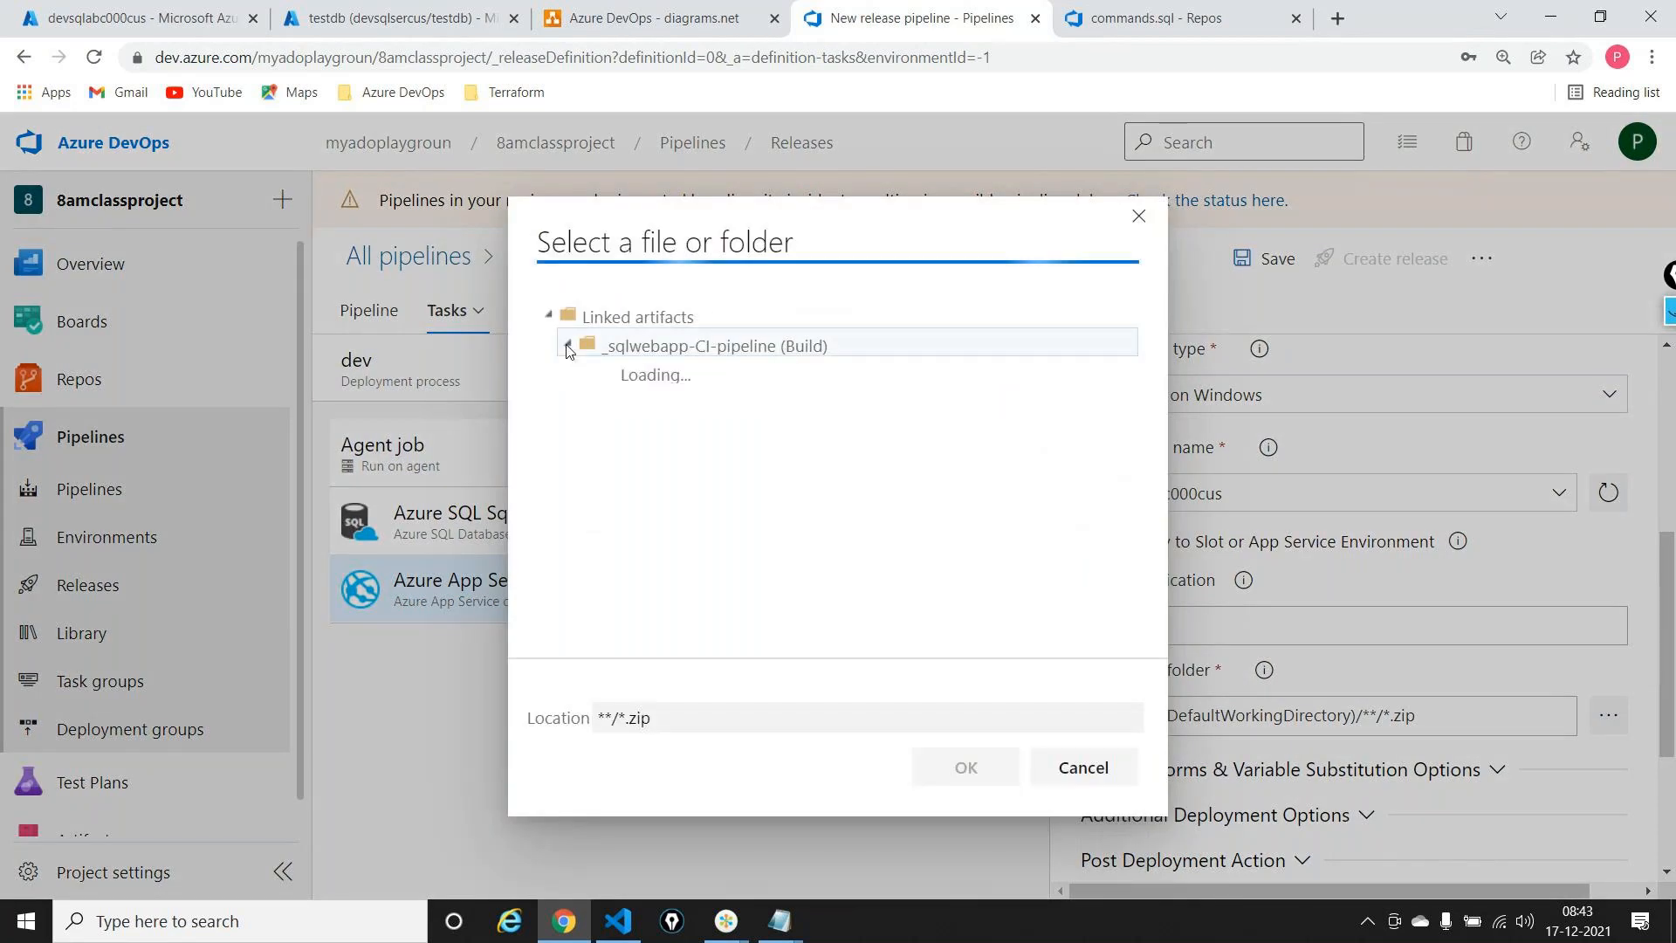
left_click(586, 373)
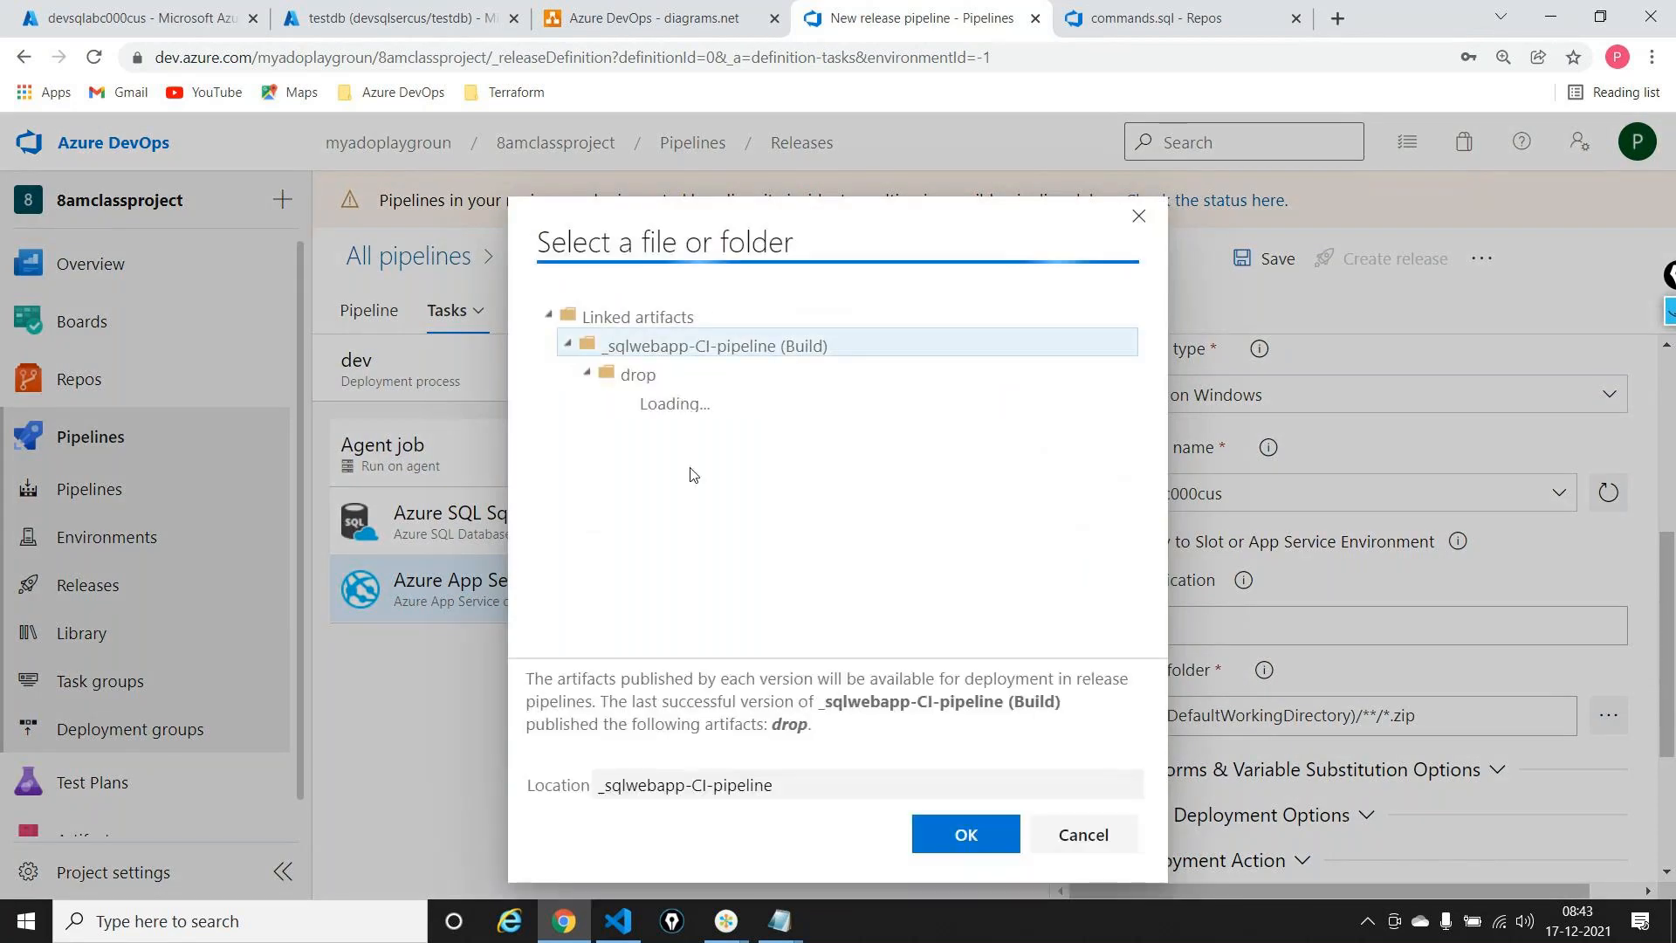
left_click(685, 433)
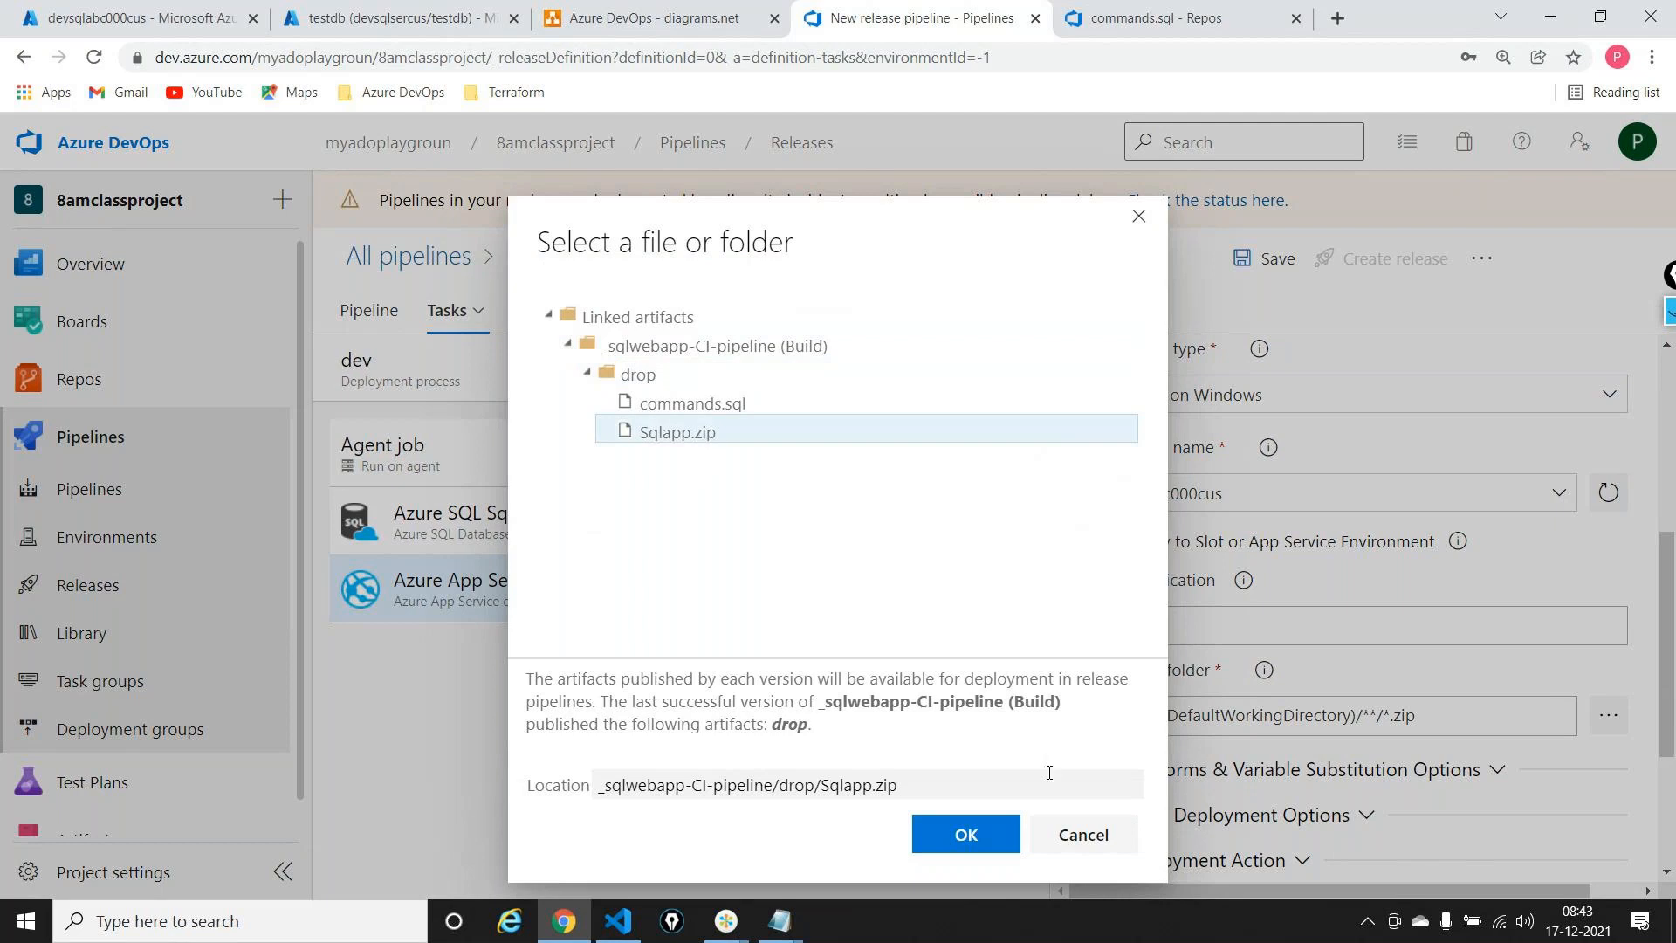
left_click(966, 835)
scroll(1124, 587, "up", 1)
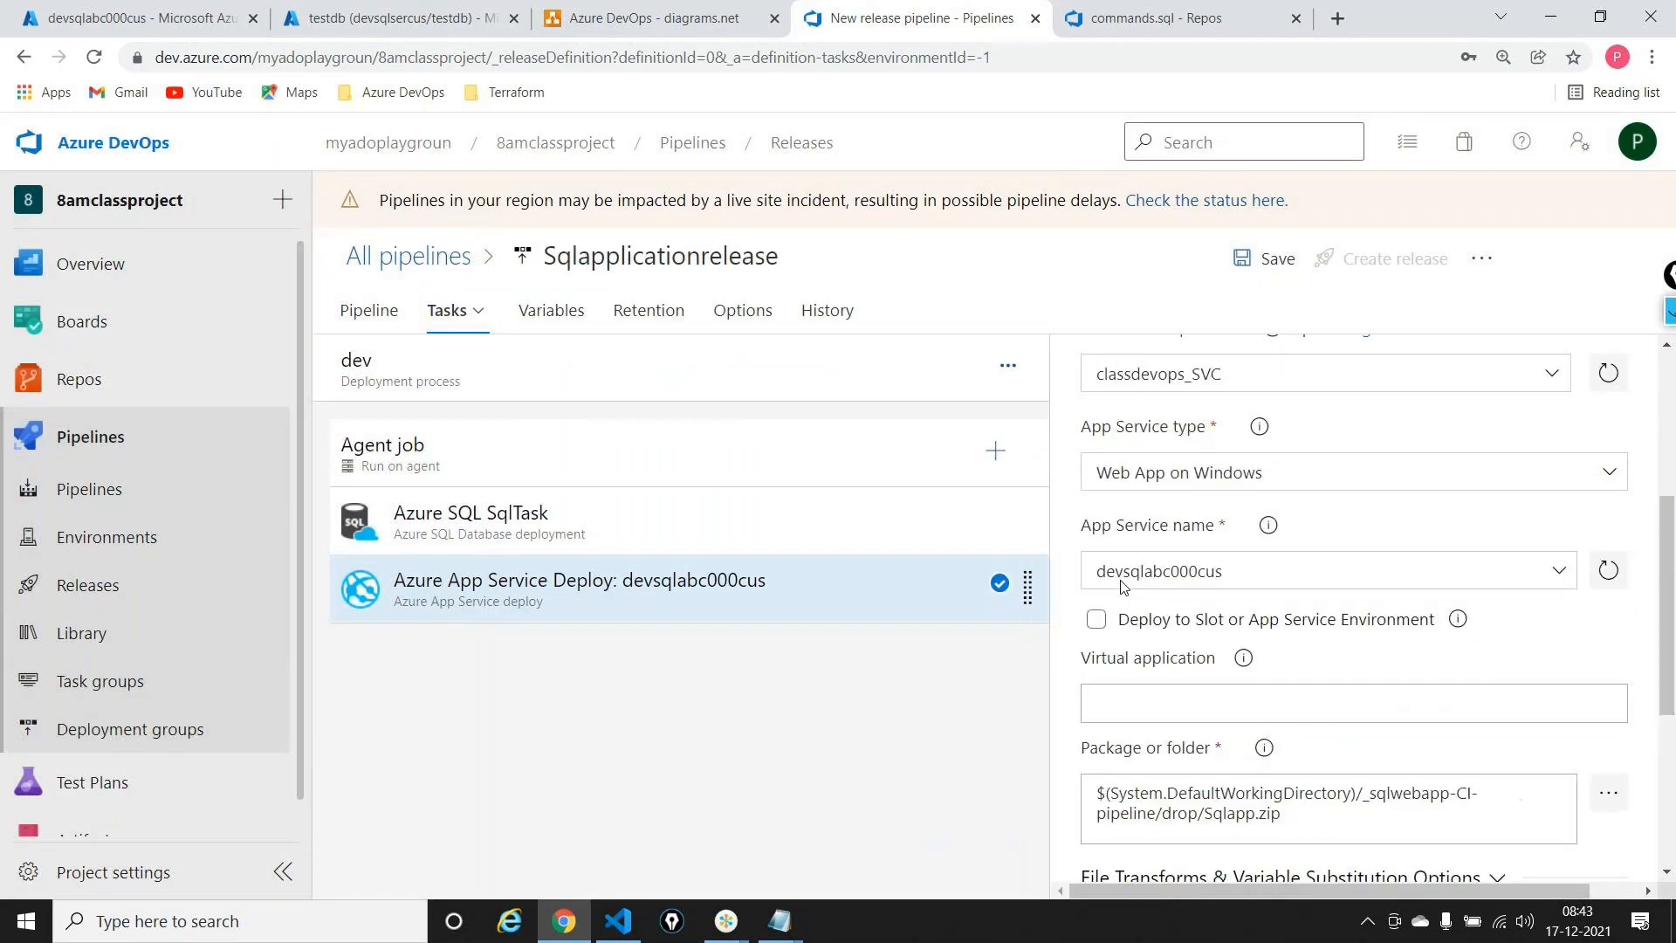
scroll(1123, 587, "up", 2)
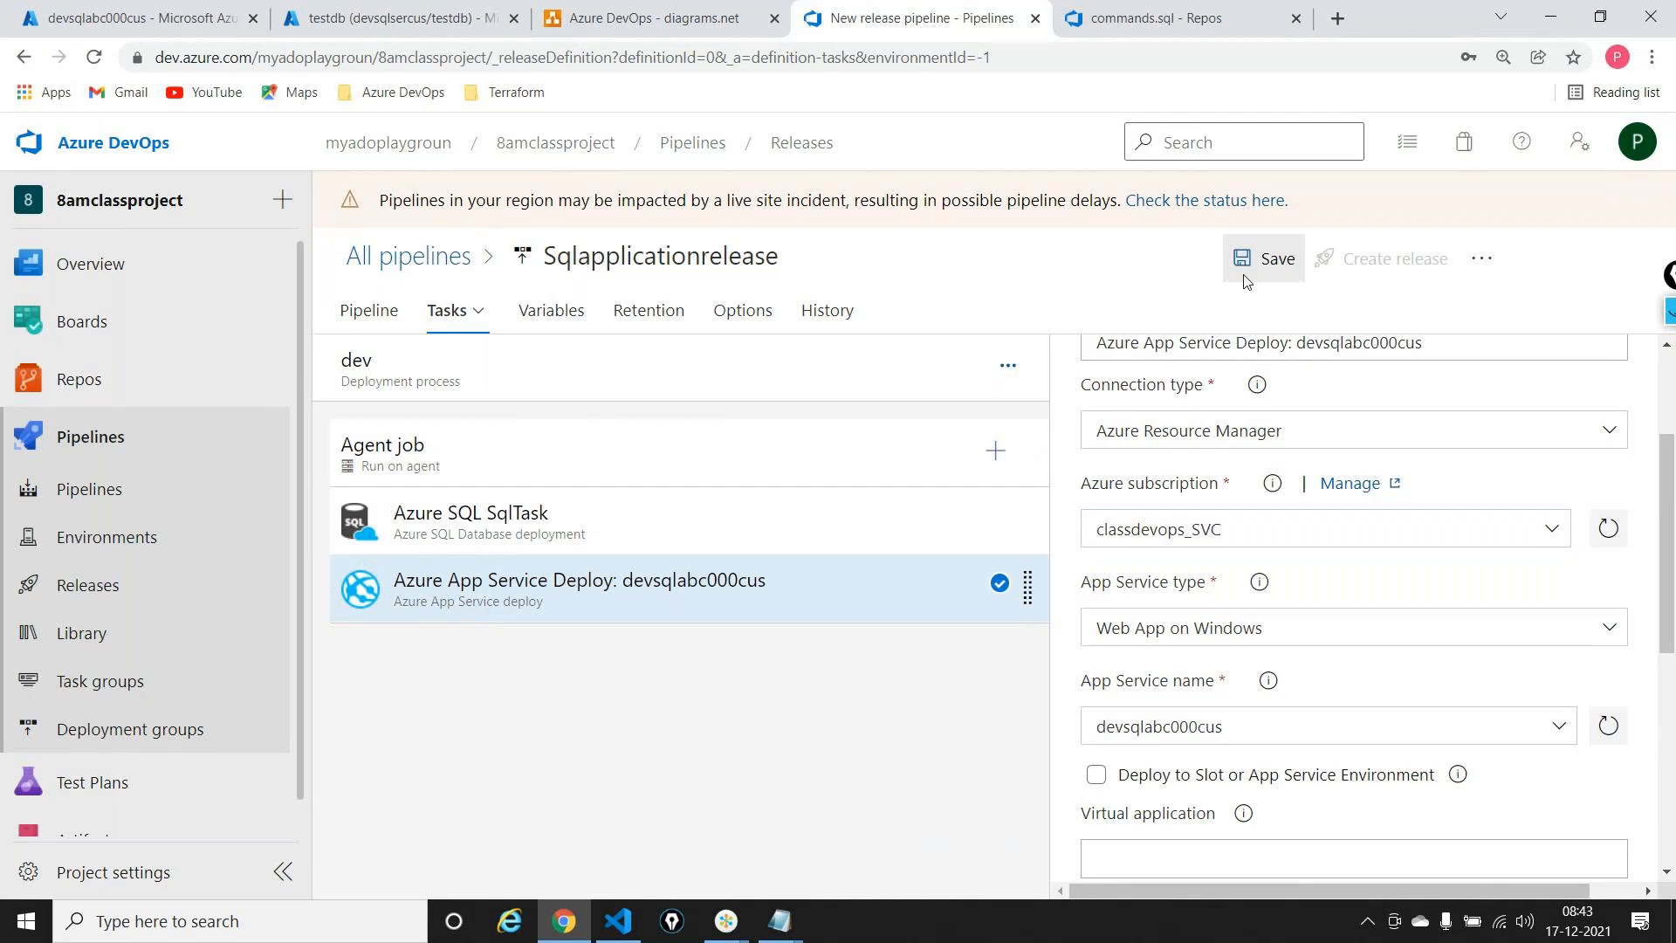
Step: Save the release pipeline into a new sqlwebapp folder
left_click(1264, 258)
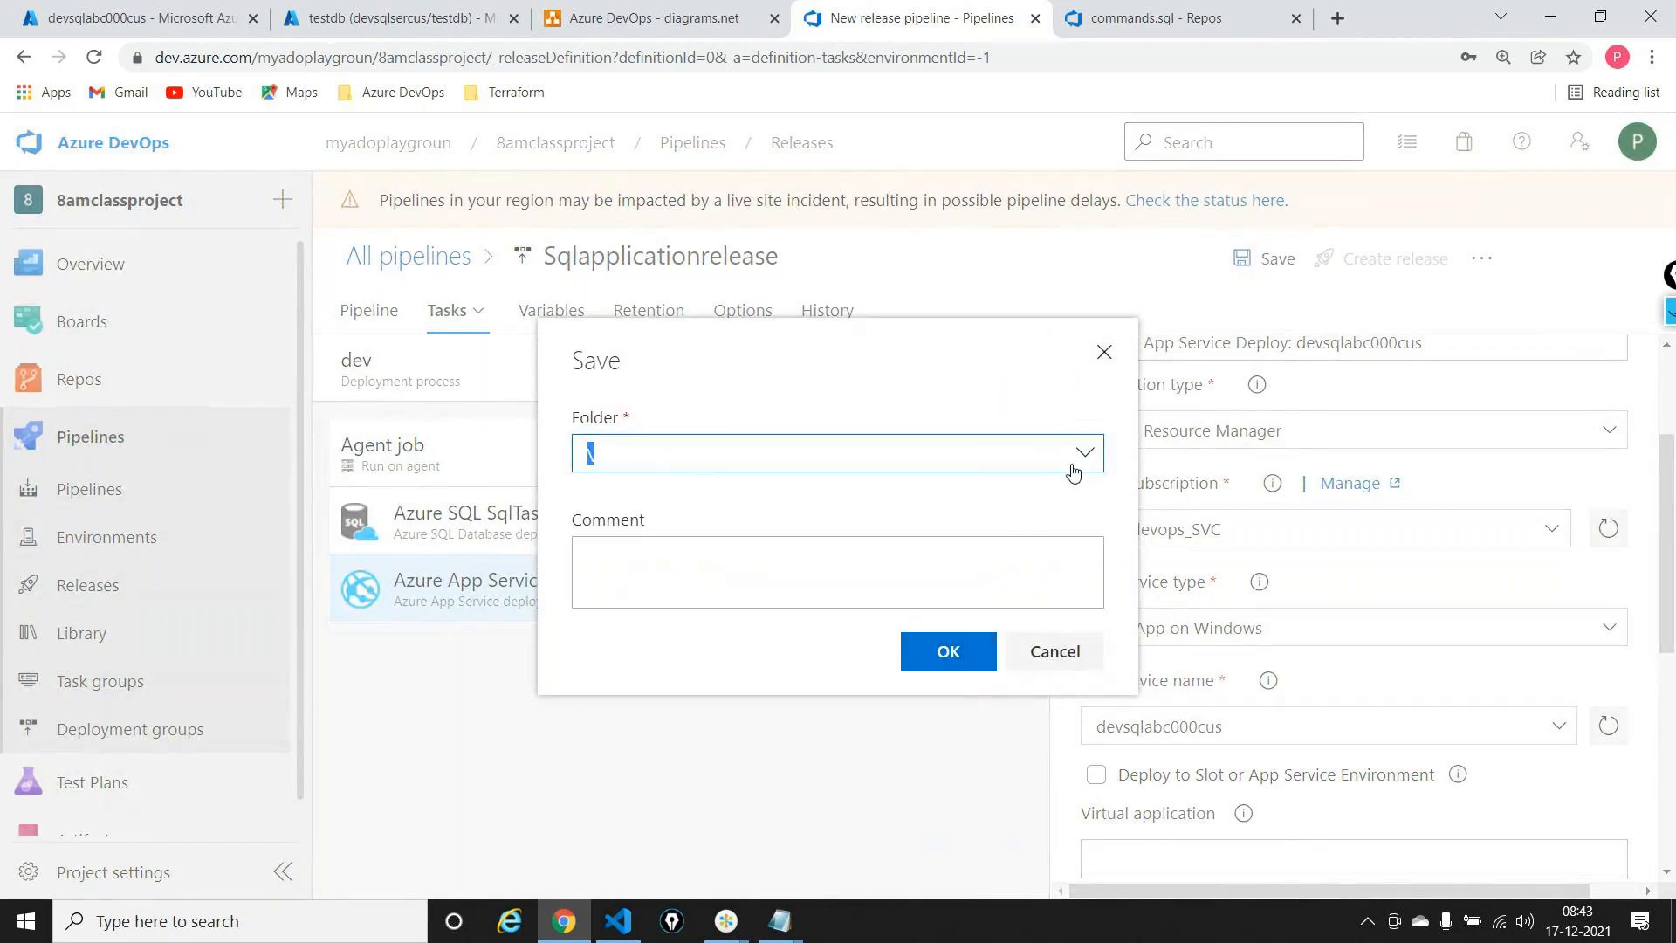
left_click(768, 454)
type("sqlweba")
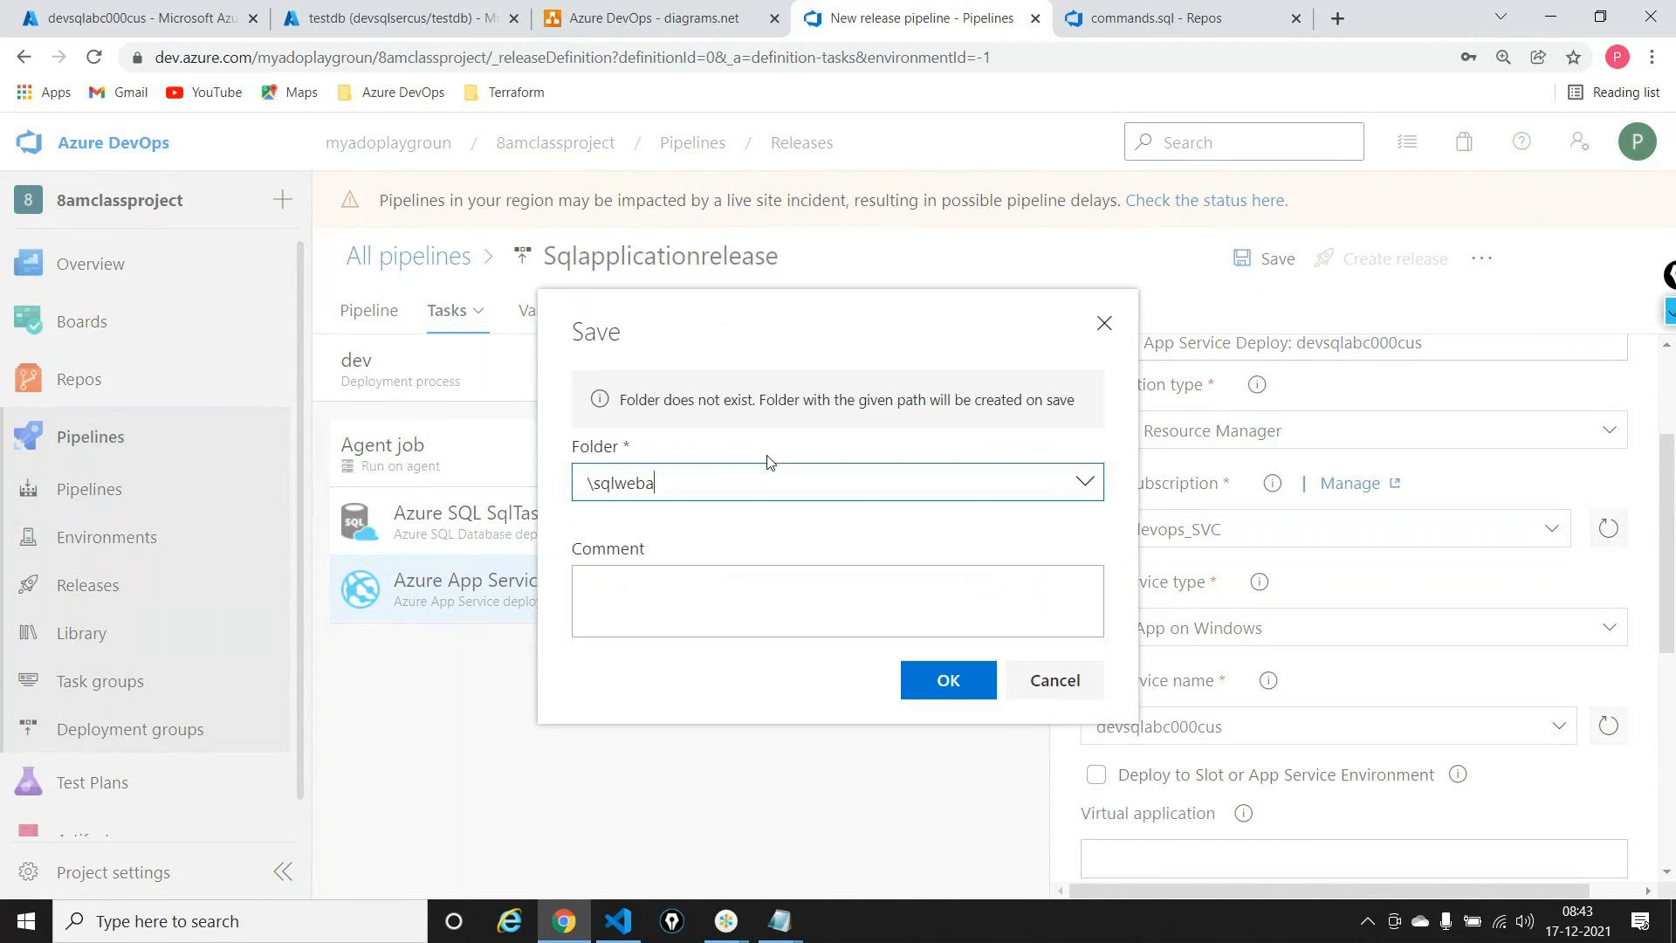
type("pp")
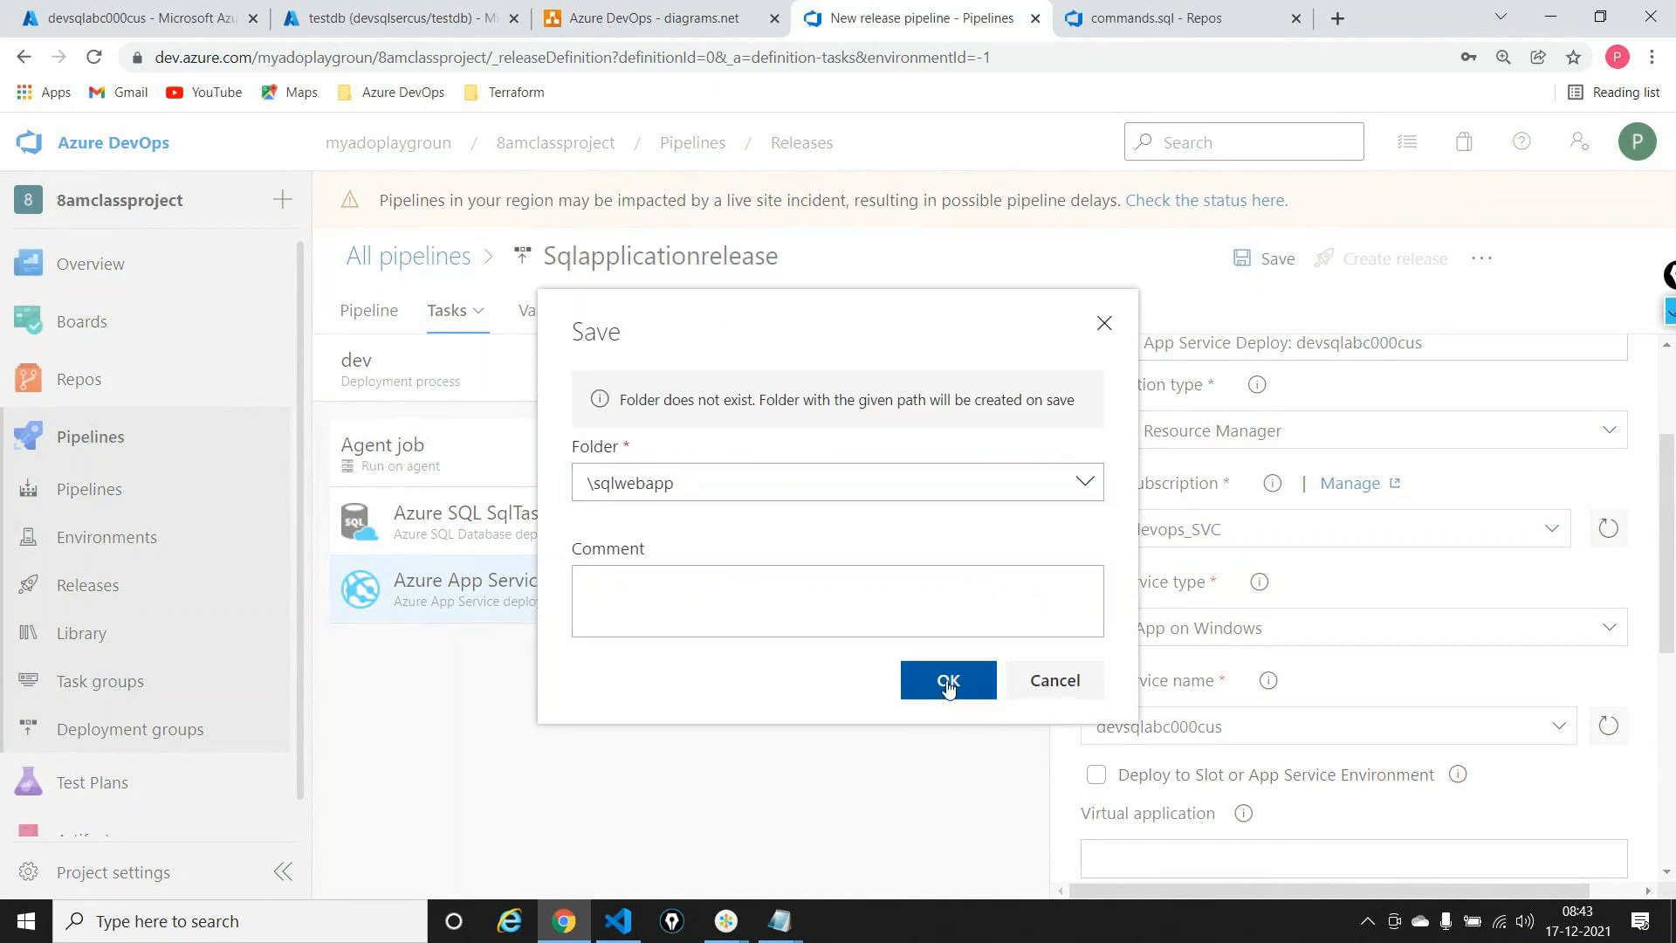
left_click(946, 679)
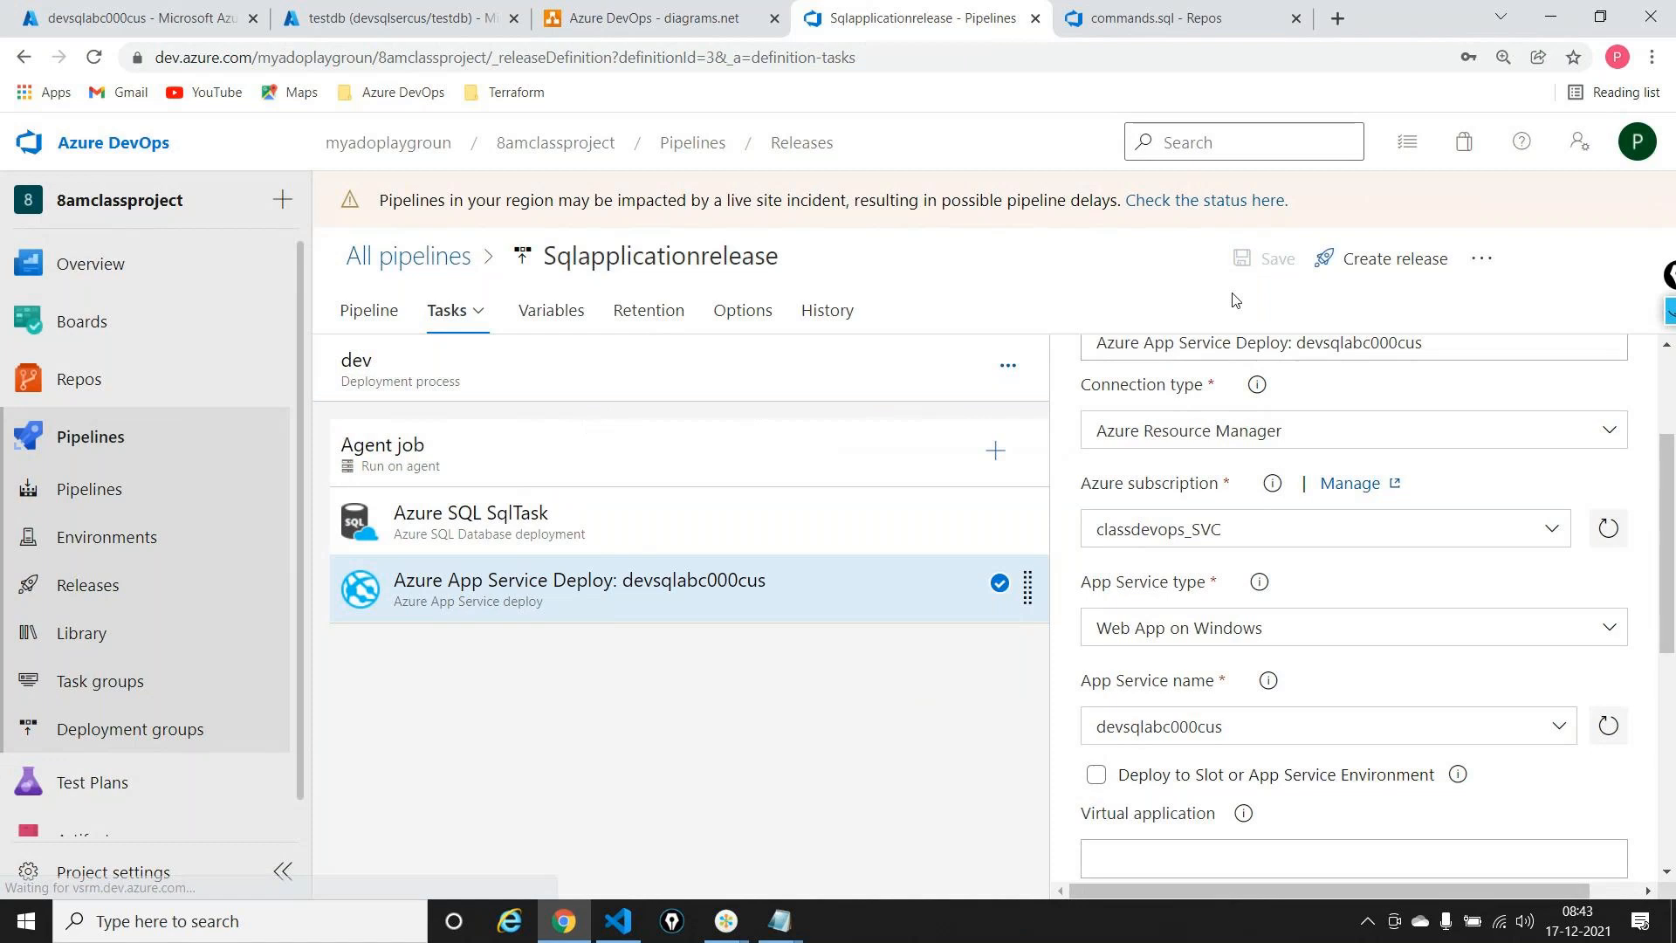
Step: Cancel the Create release panel and open the Agent job's agent specification list
left_click(1379, 258)
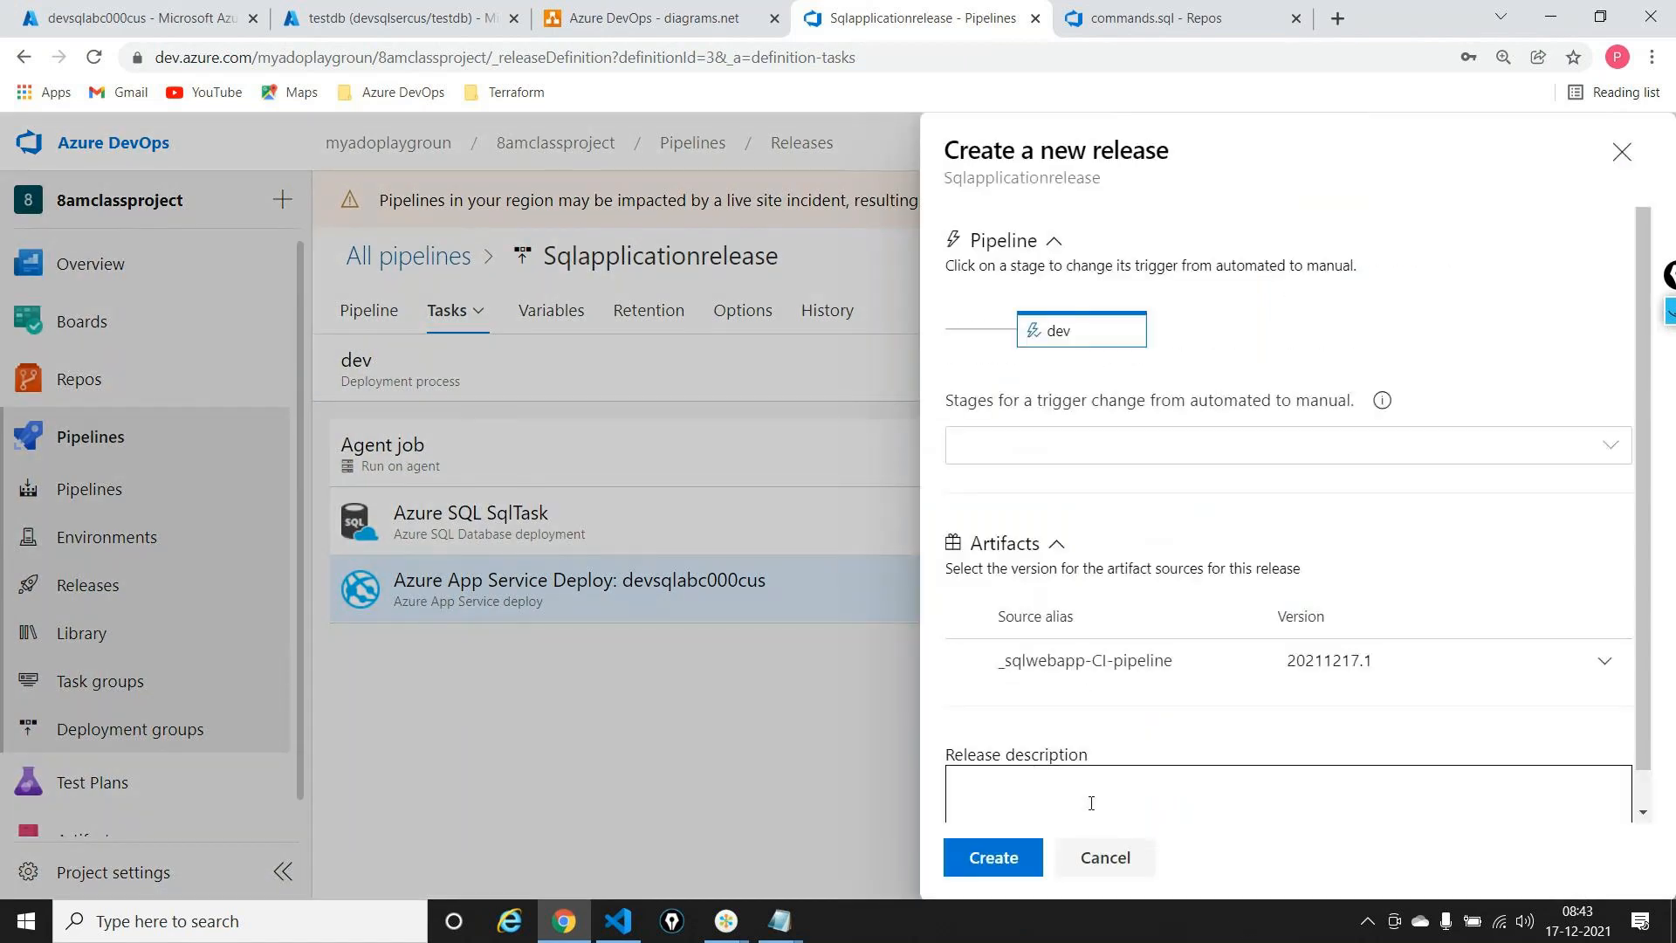
left_click(576, 479)
left_click(576, 479)
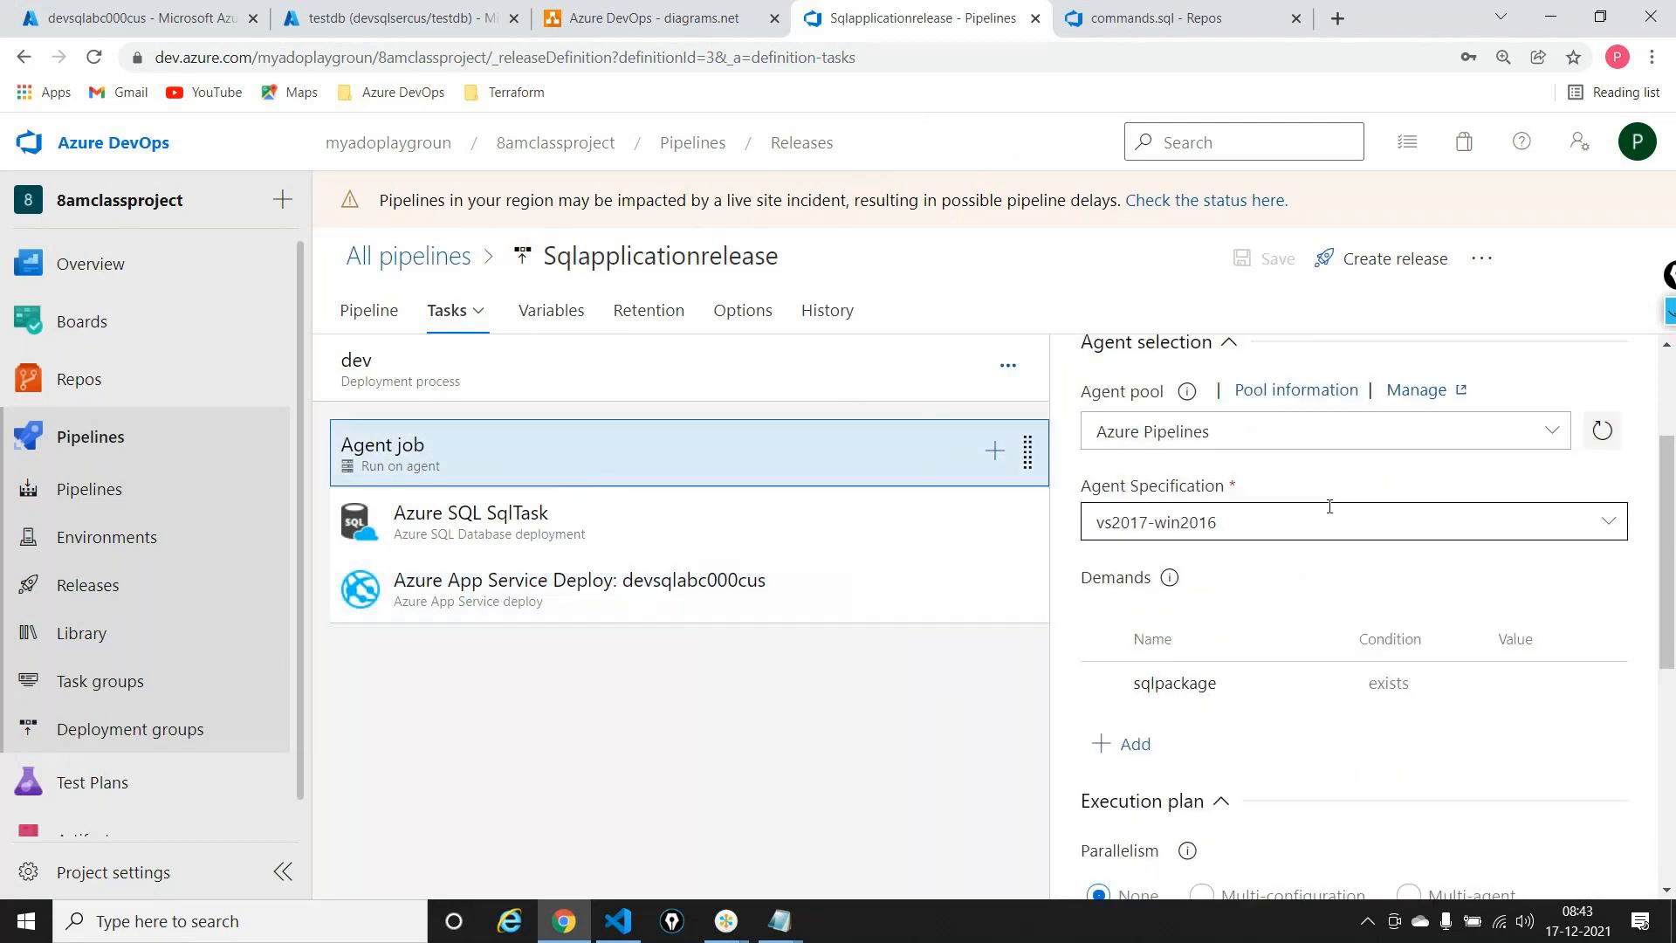
left_click(1584, 529)
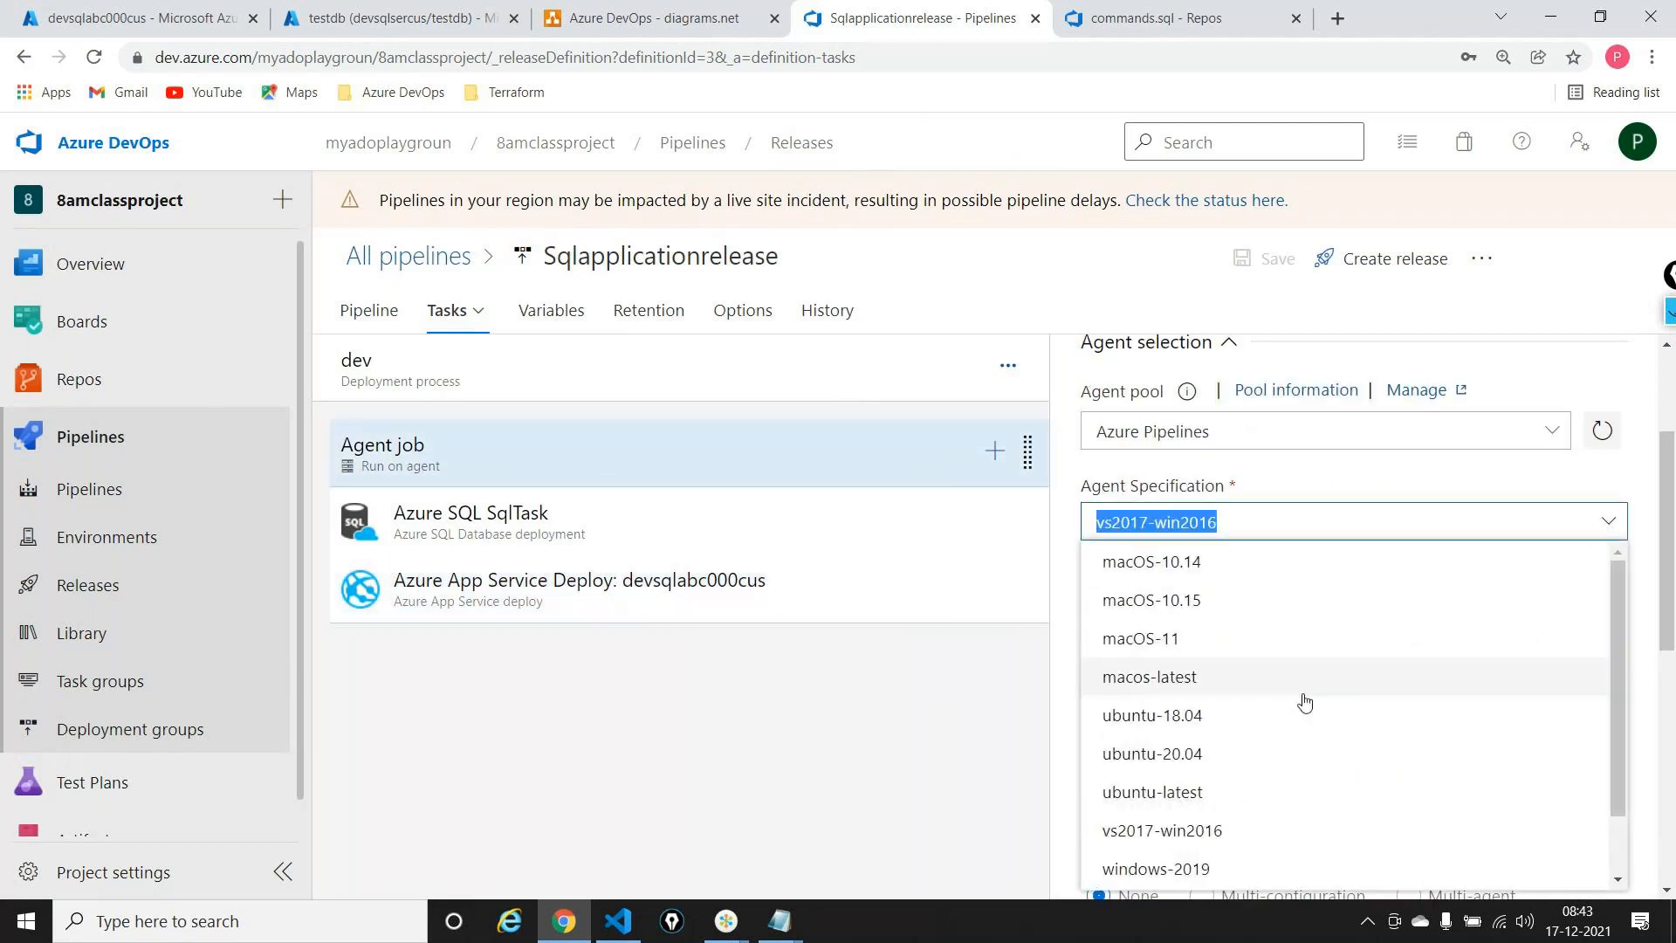
Step: Set the agent specification to windows-latest and save the pipeline
scroll(1301, 699, "down", 2)
left_click(1189, 868)
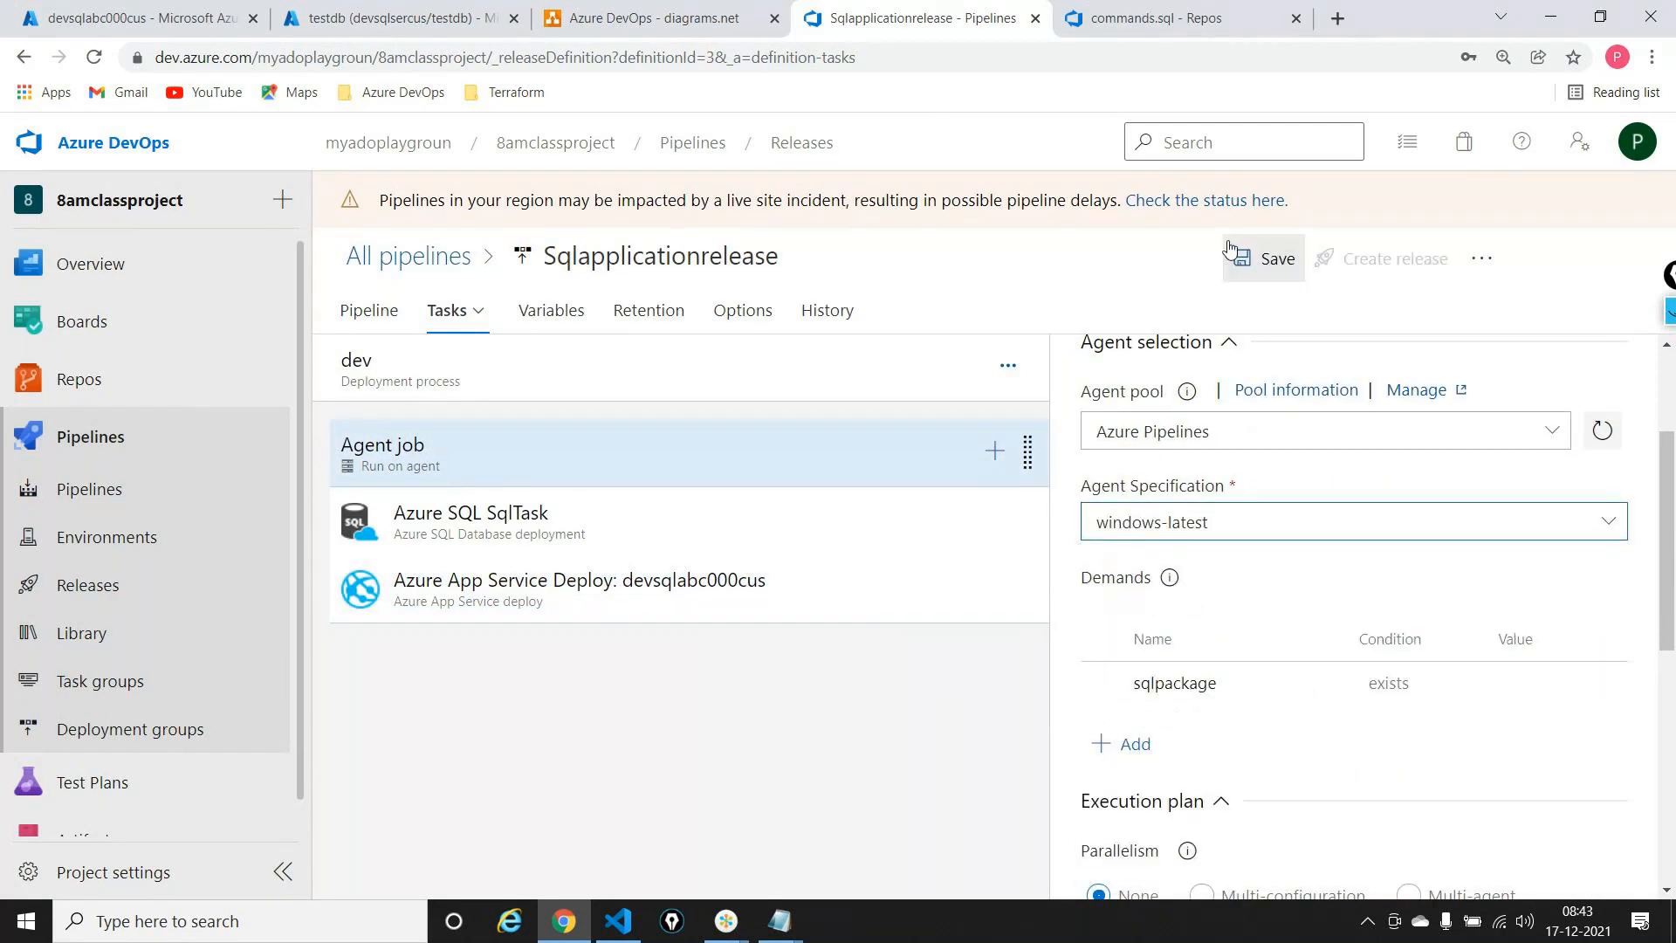
left_click(1256, 259)
left_click(985, 610)
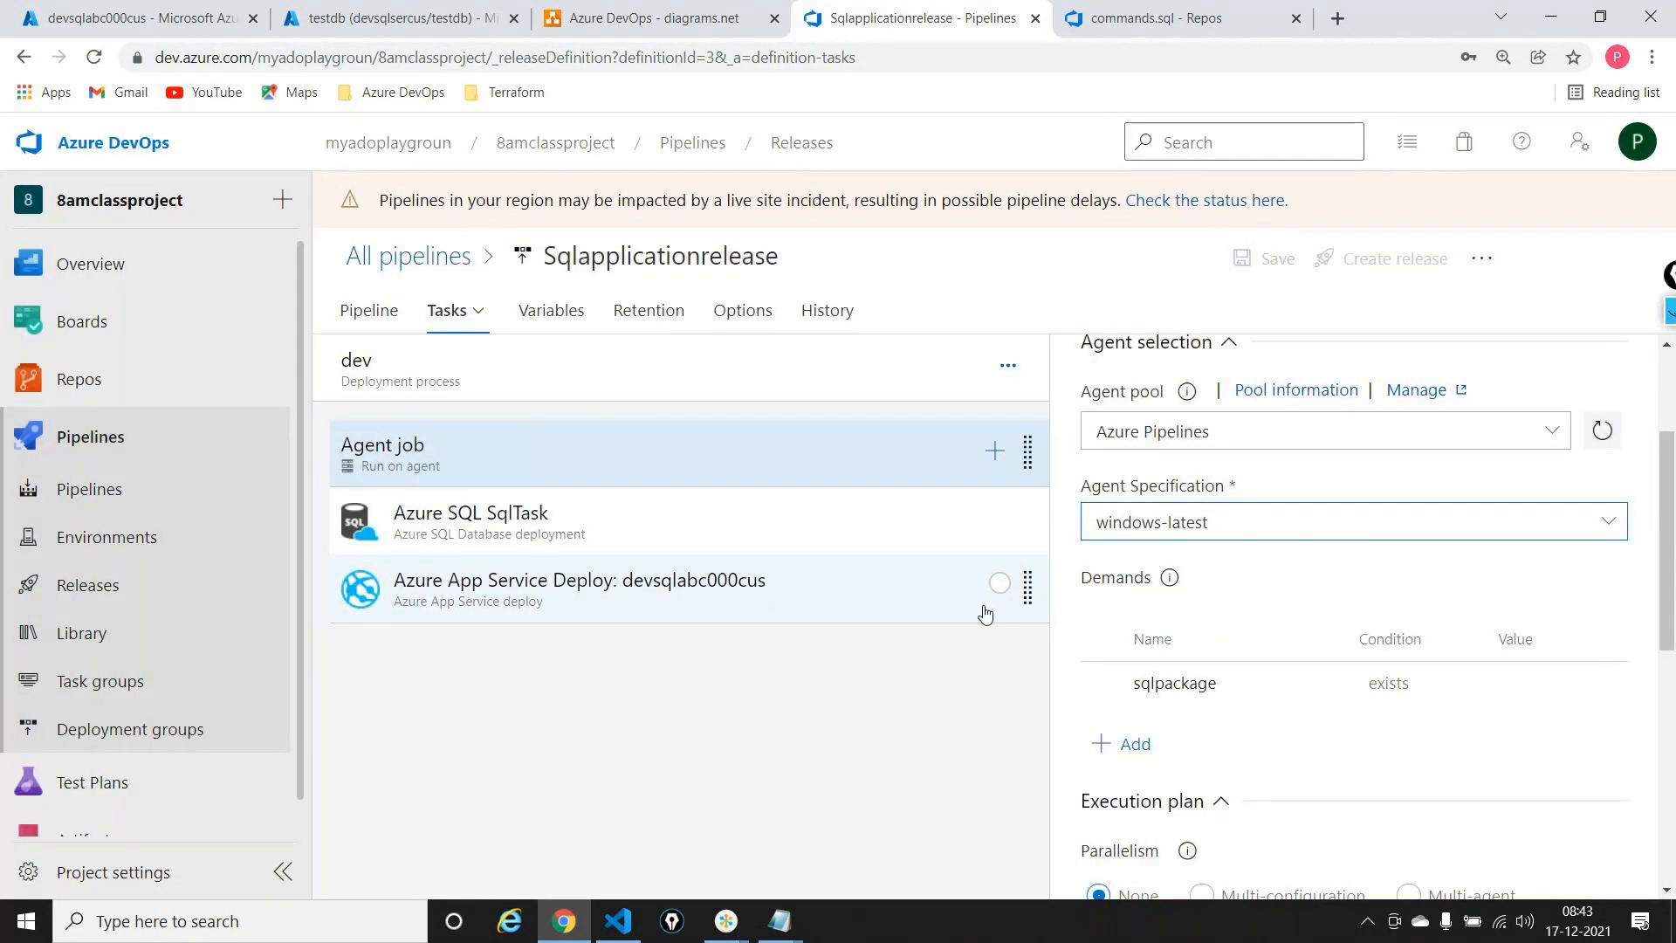
Step: Create Release-1 from the latest artifact and open its progress page
left_click(1386, 259)
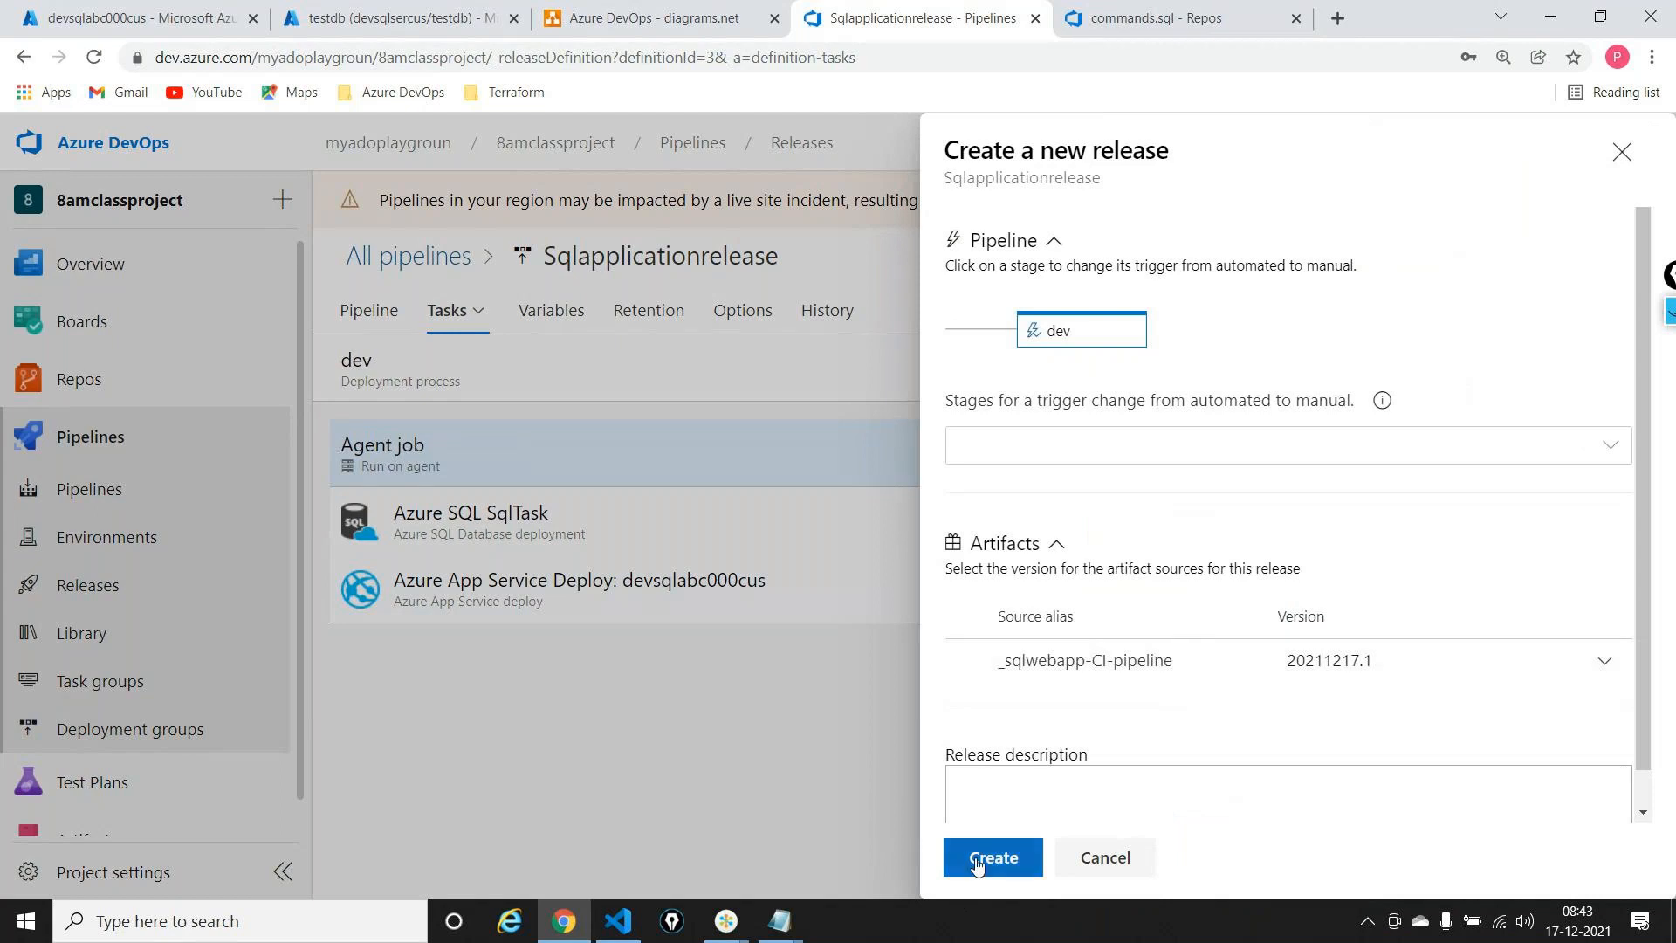
left_click(992, 857)
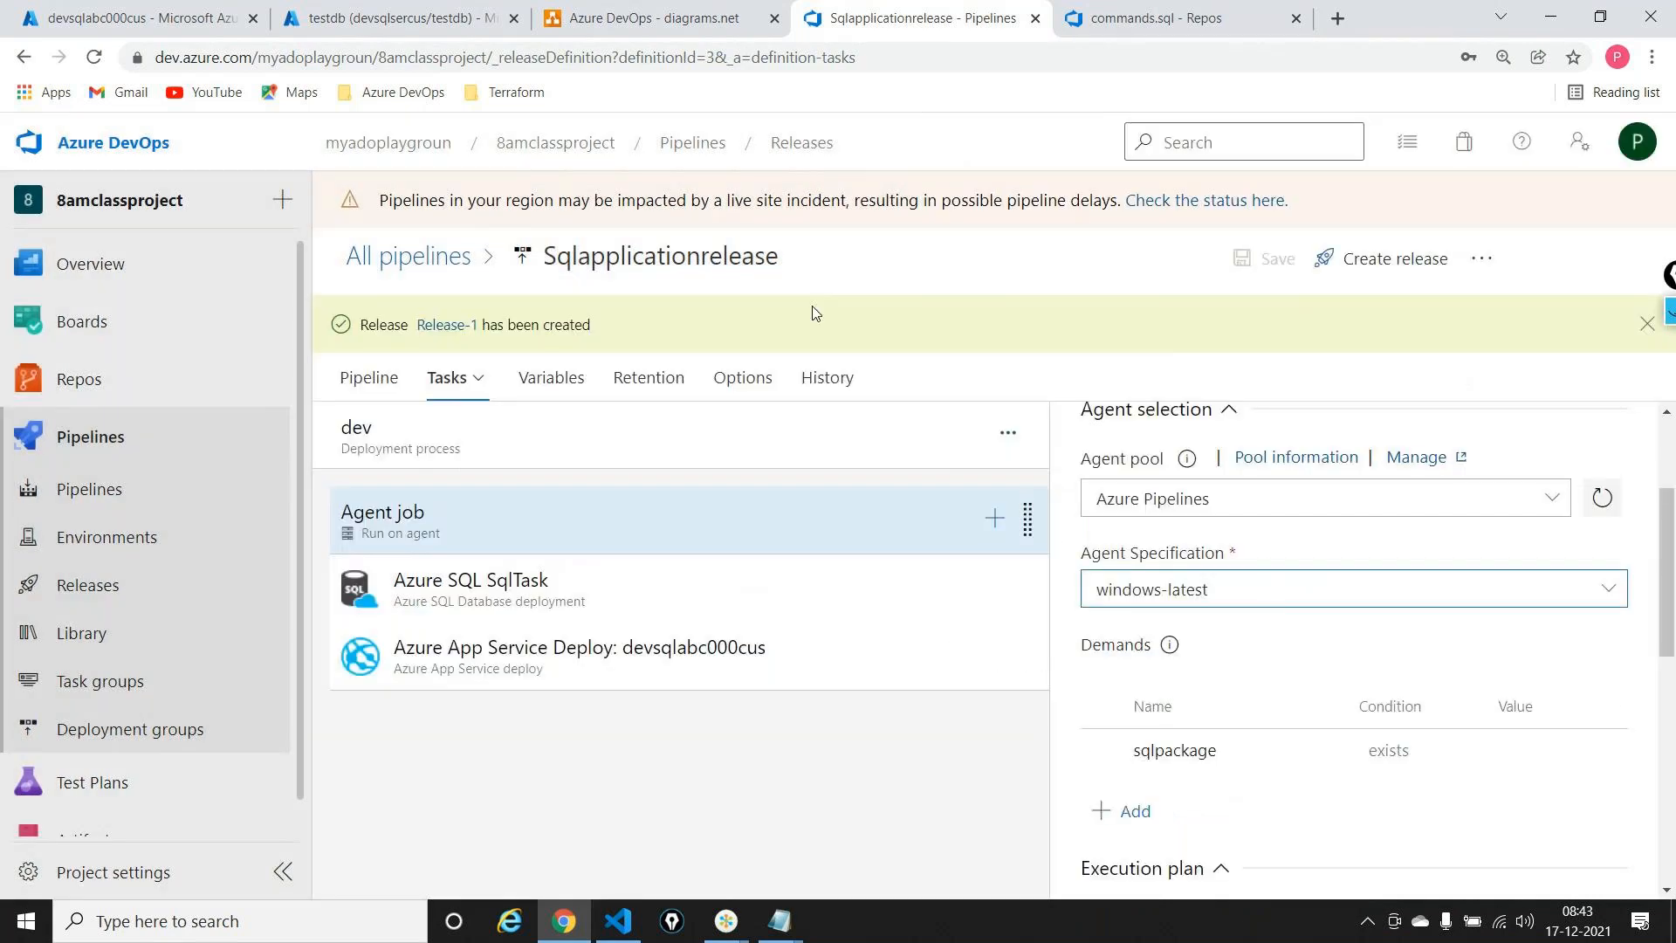
left_click(436, 327)
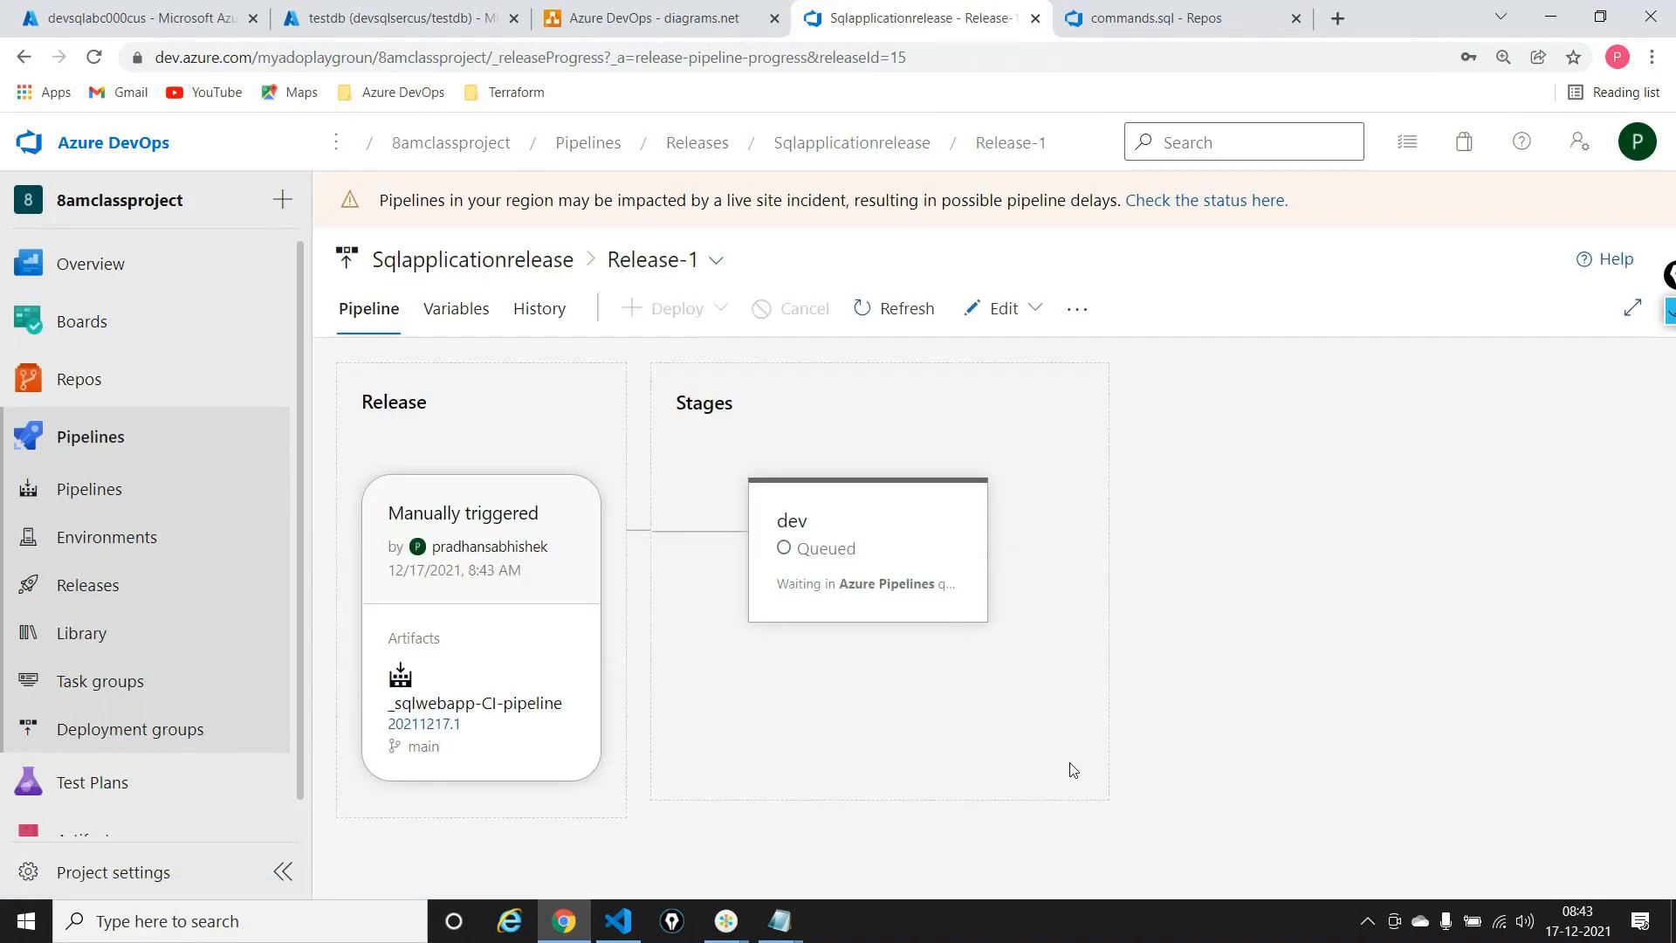
Step: Follow Release-1's dev stage agent job log and highlight the Windows Server version
left_click(928, 650)
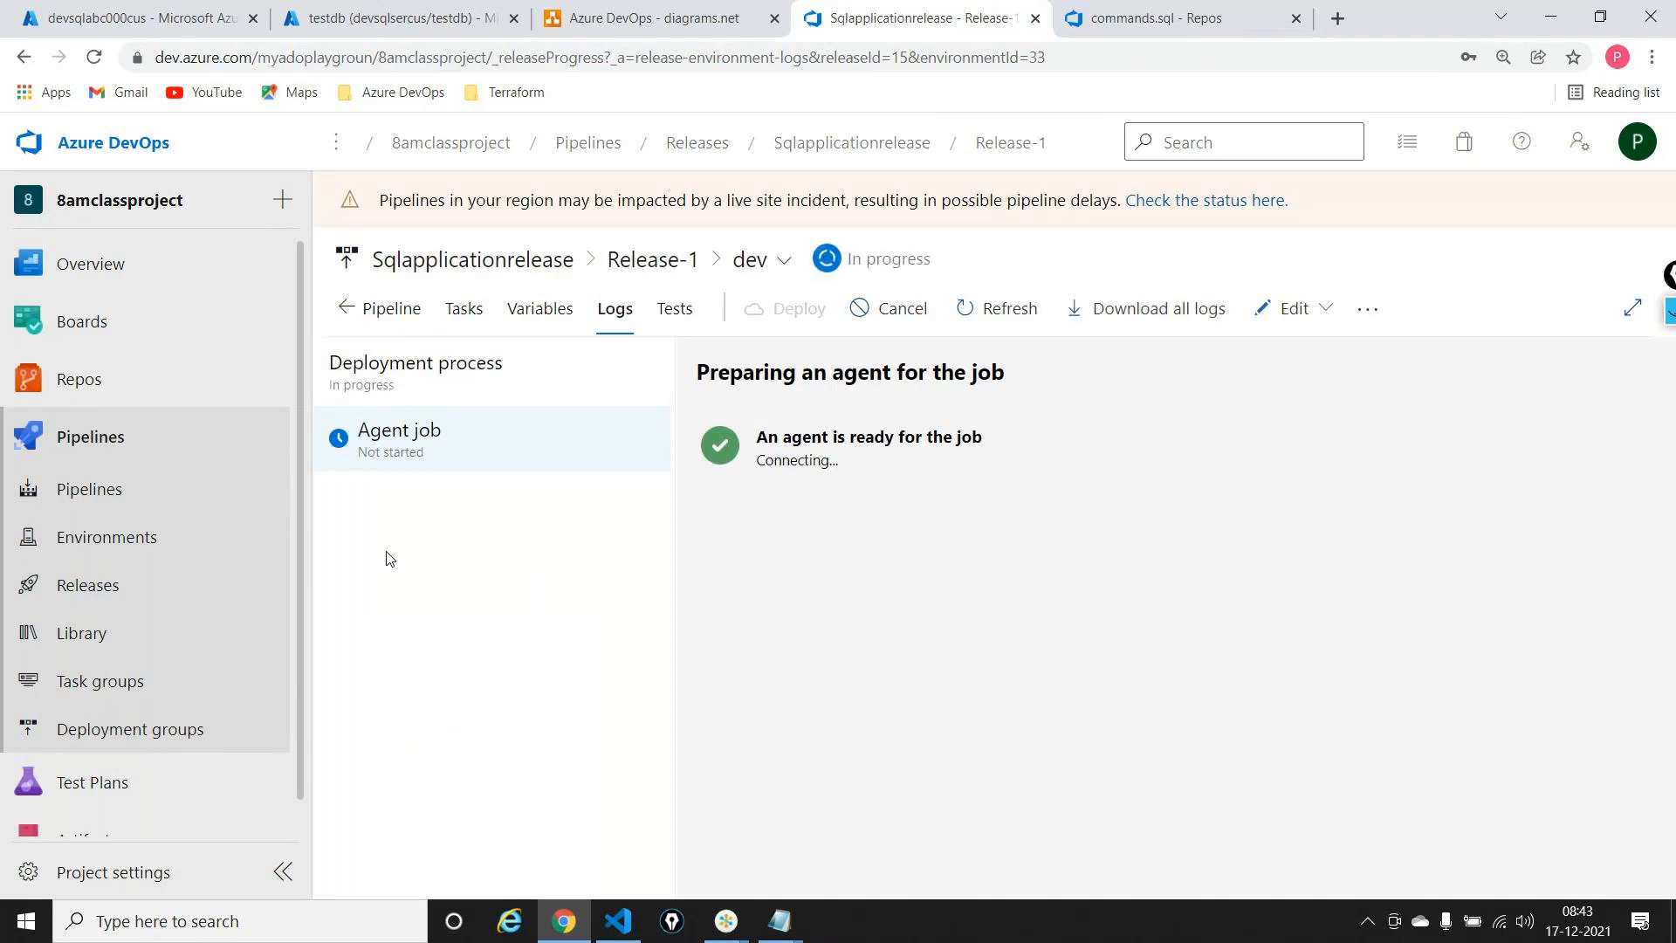
left_click(444, 454)
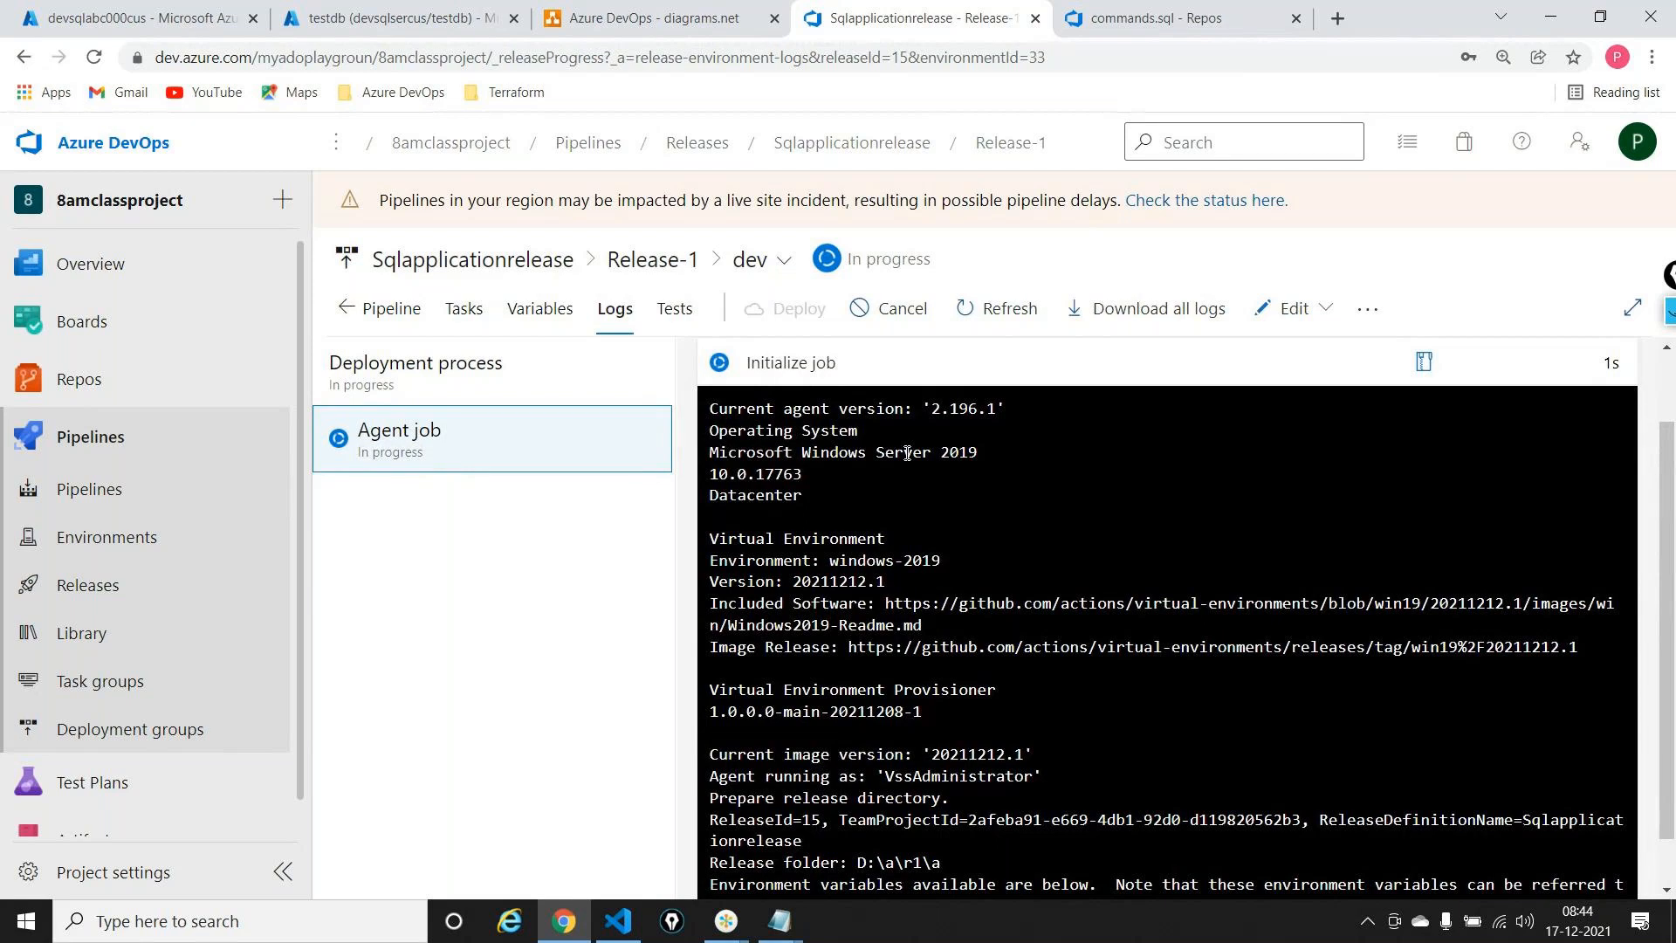
left_click_drag(886, 452, 983, 470)
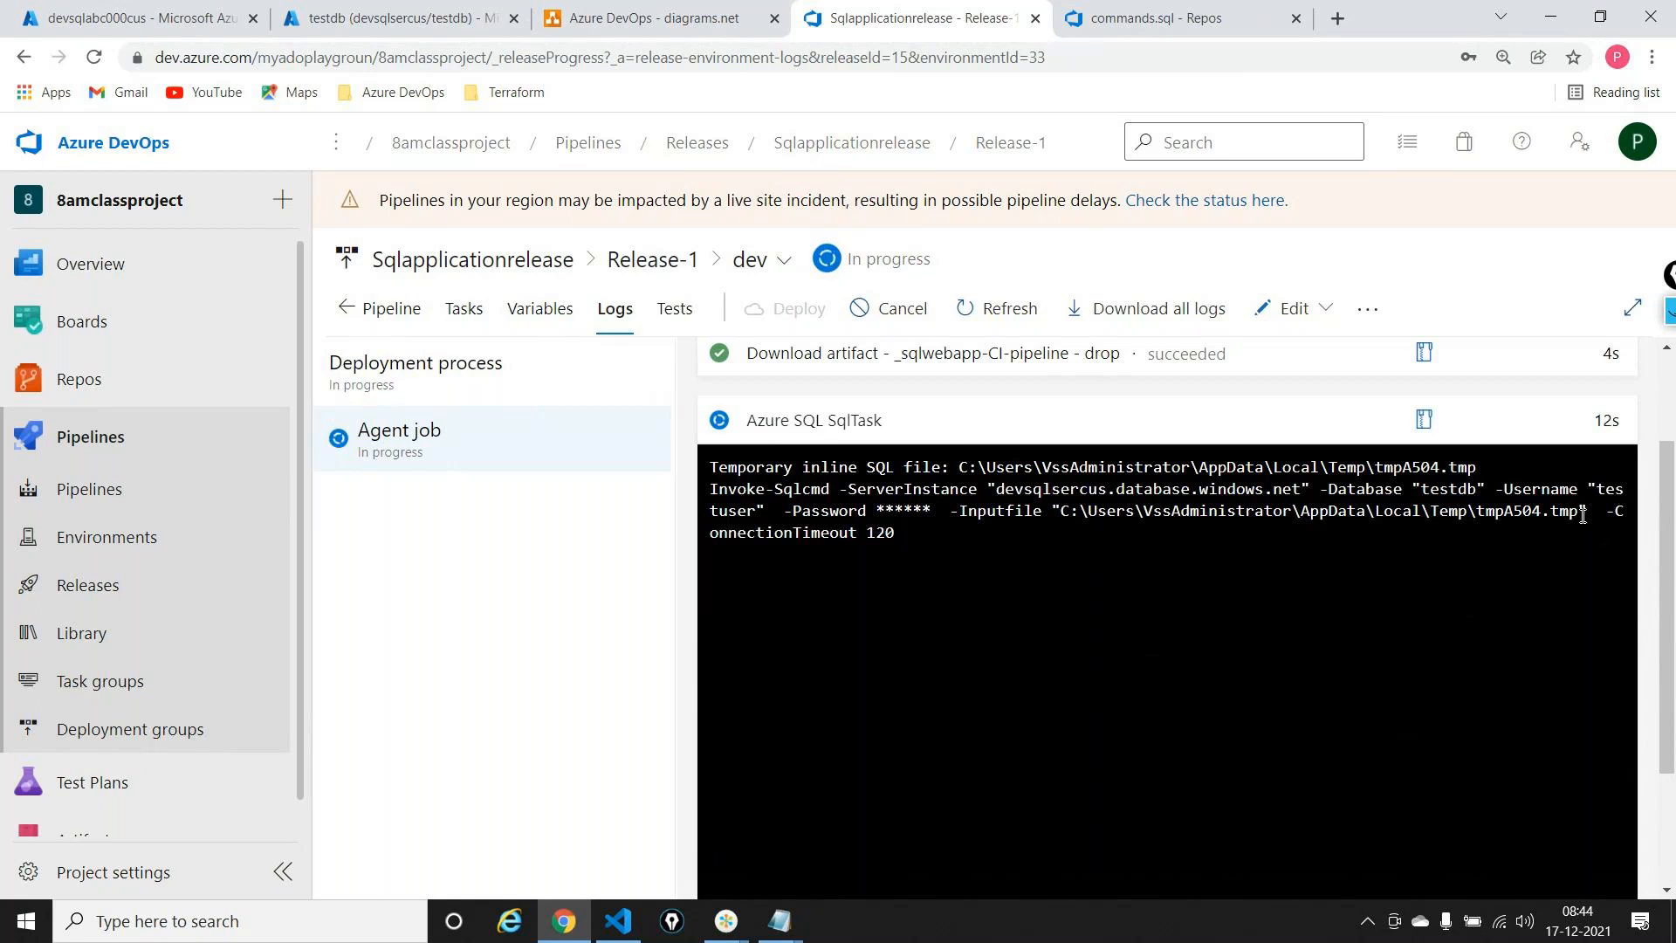
Step: Inspect the Azure SQL SqlTask detailed log, highlighting the commands.sql input file argument on line 12
left_click(1231, 435)
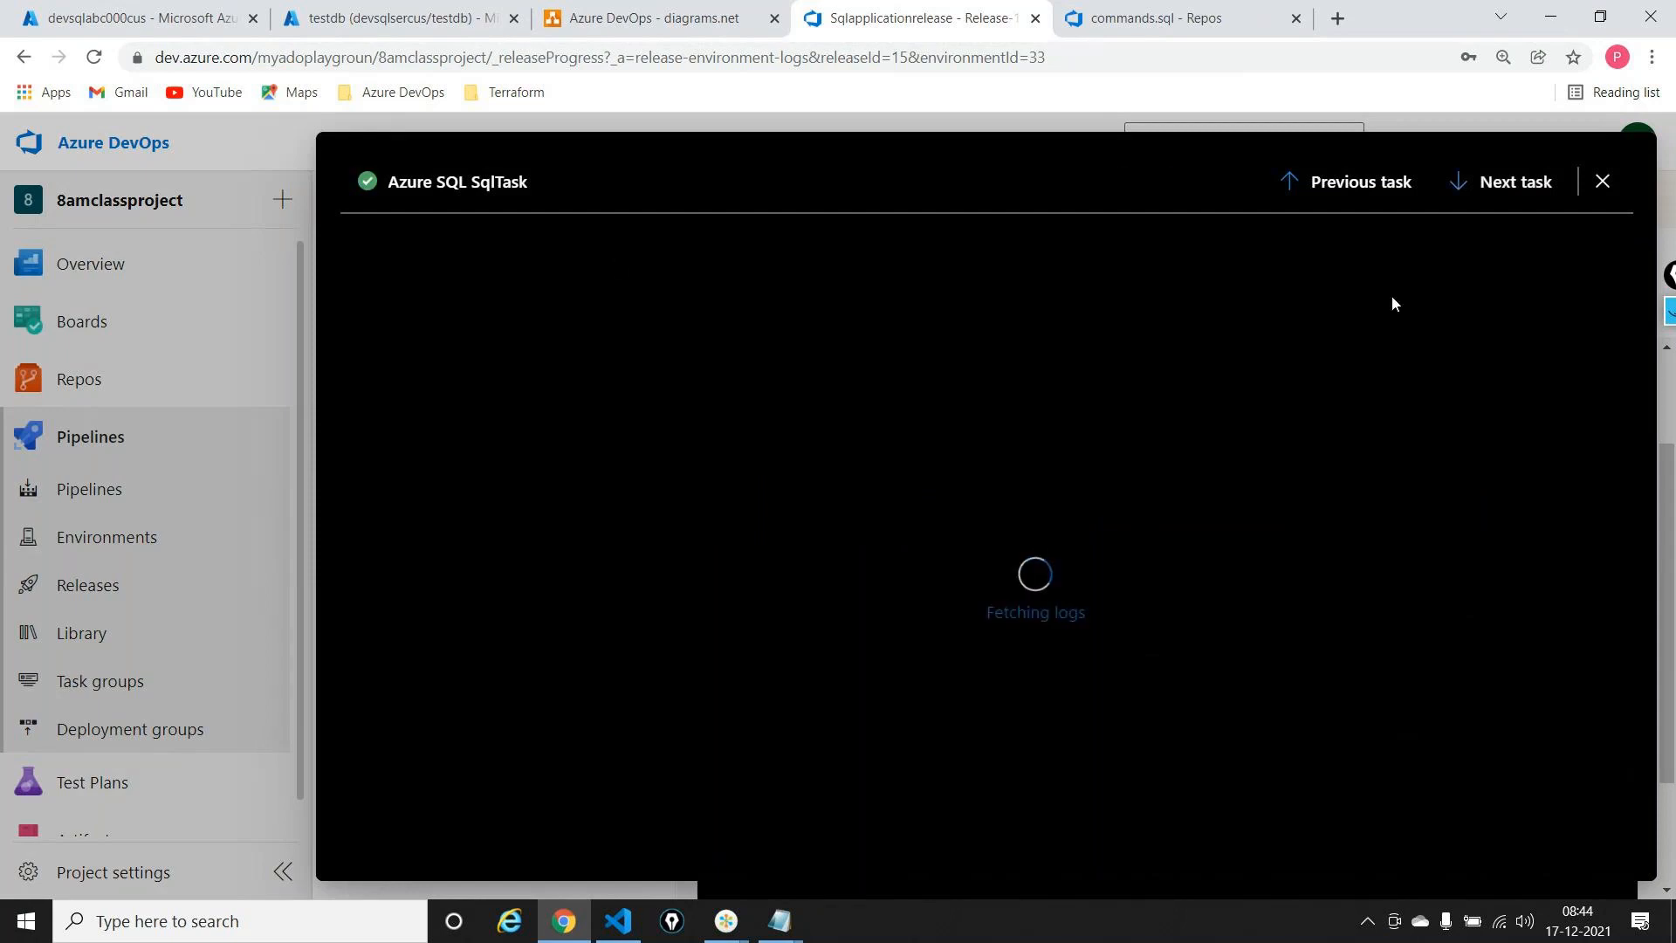
left_click(1602, 181)
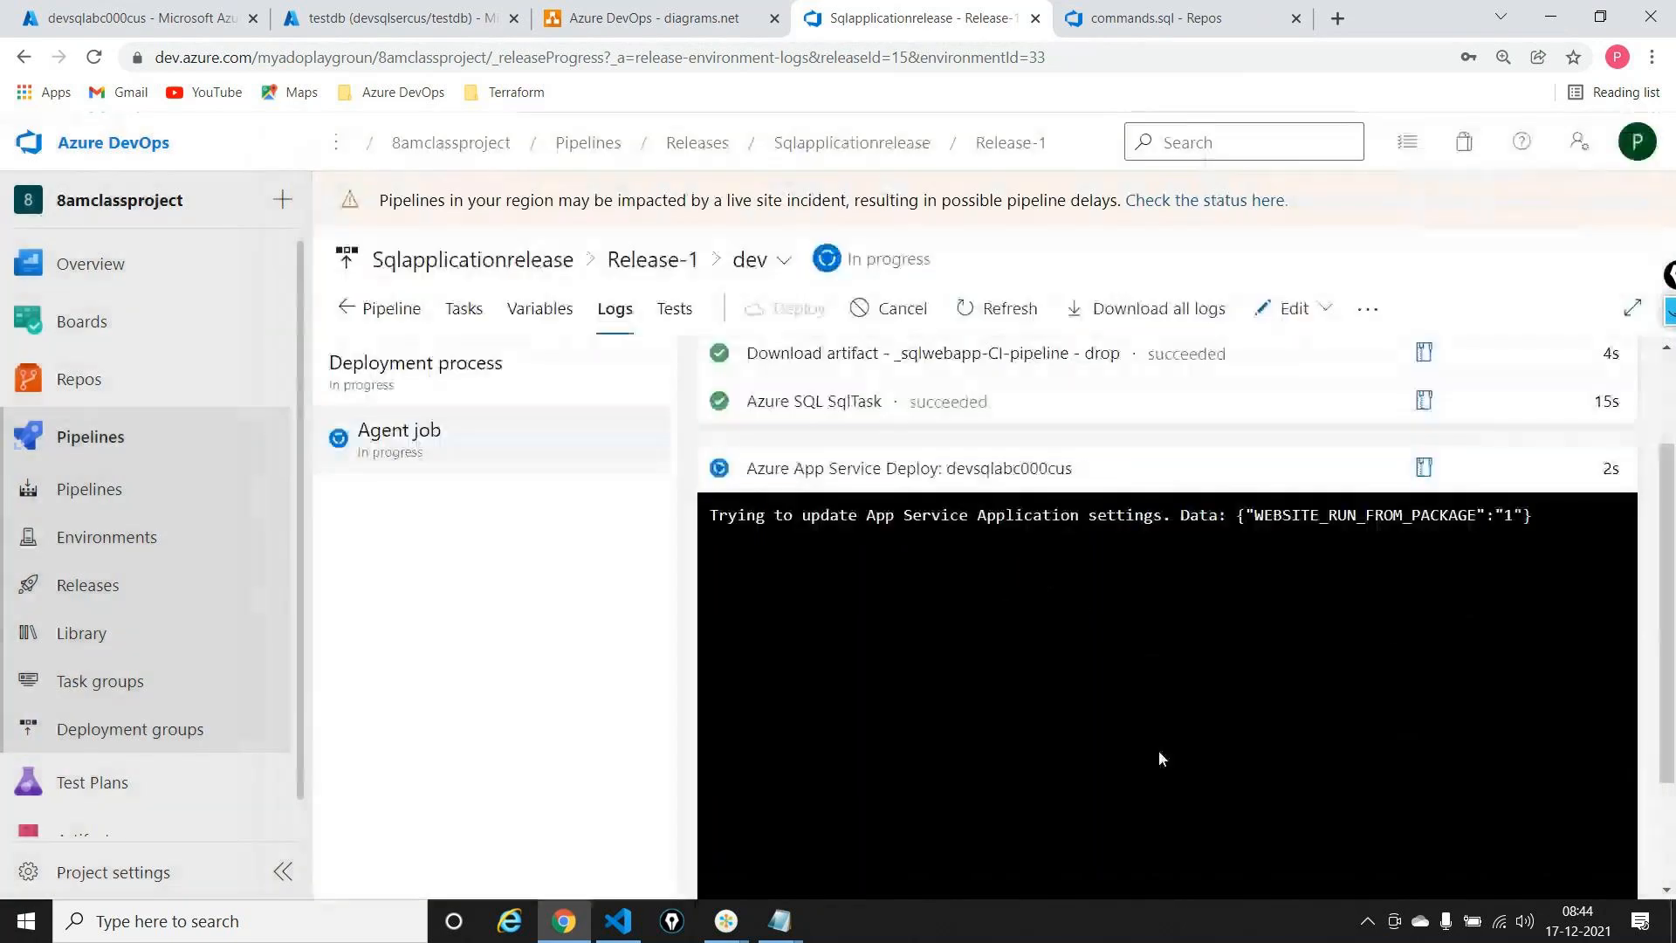
left_click(912, 403)
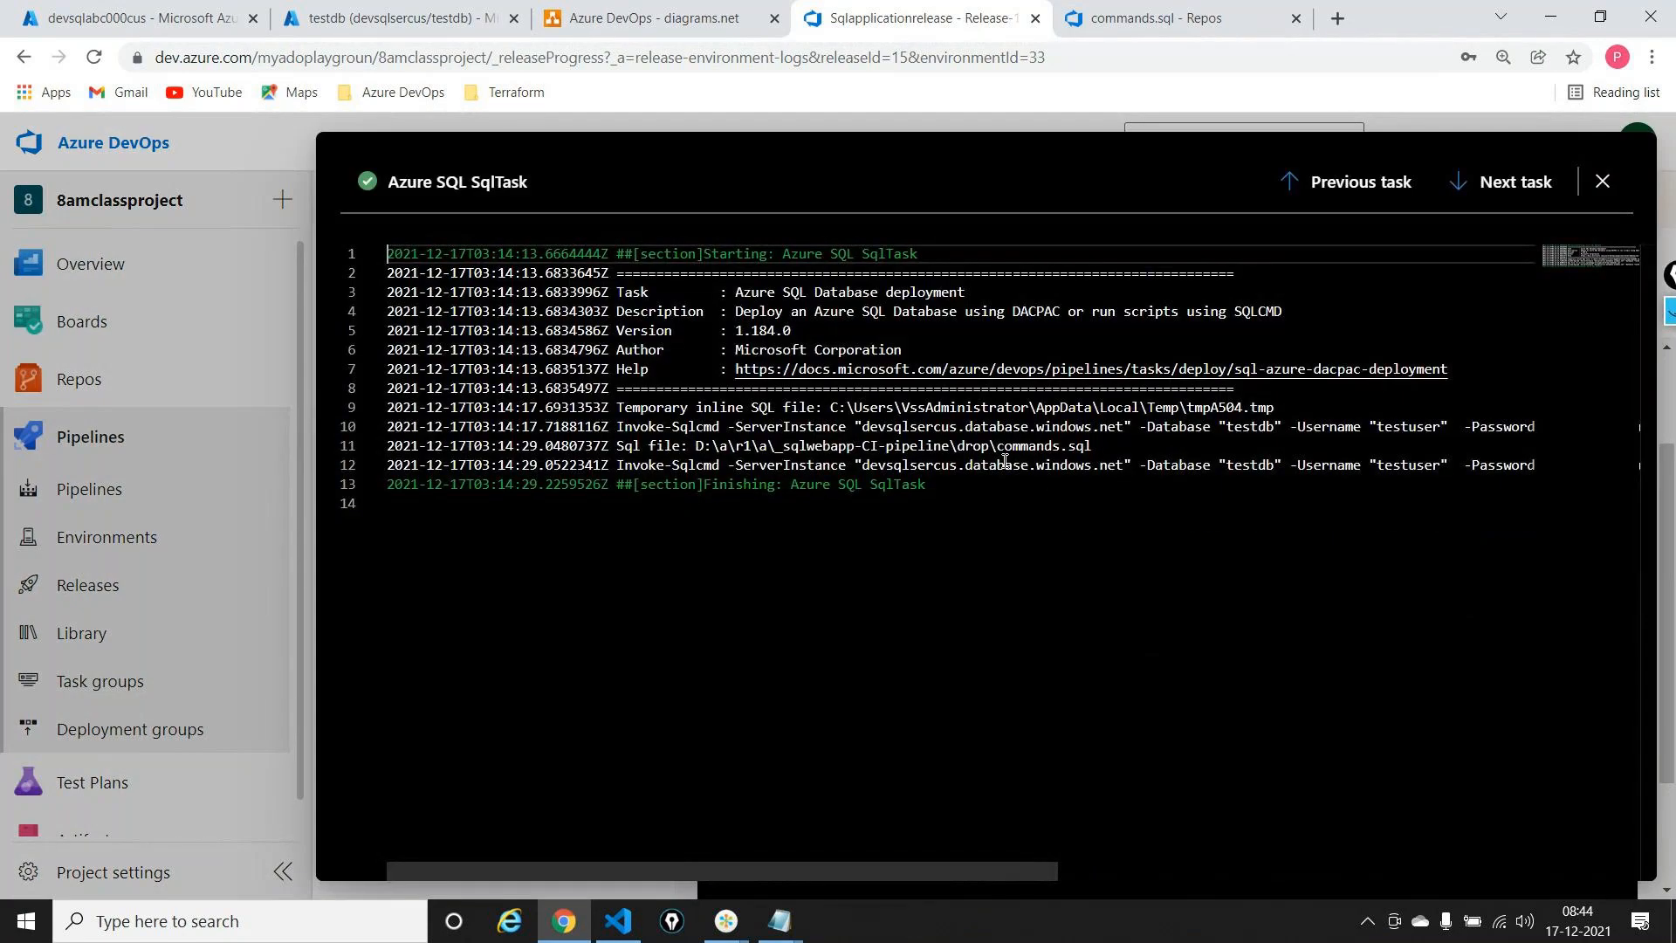
scroll(1006, 461, "right", 5)
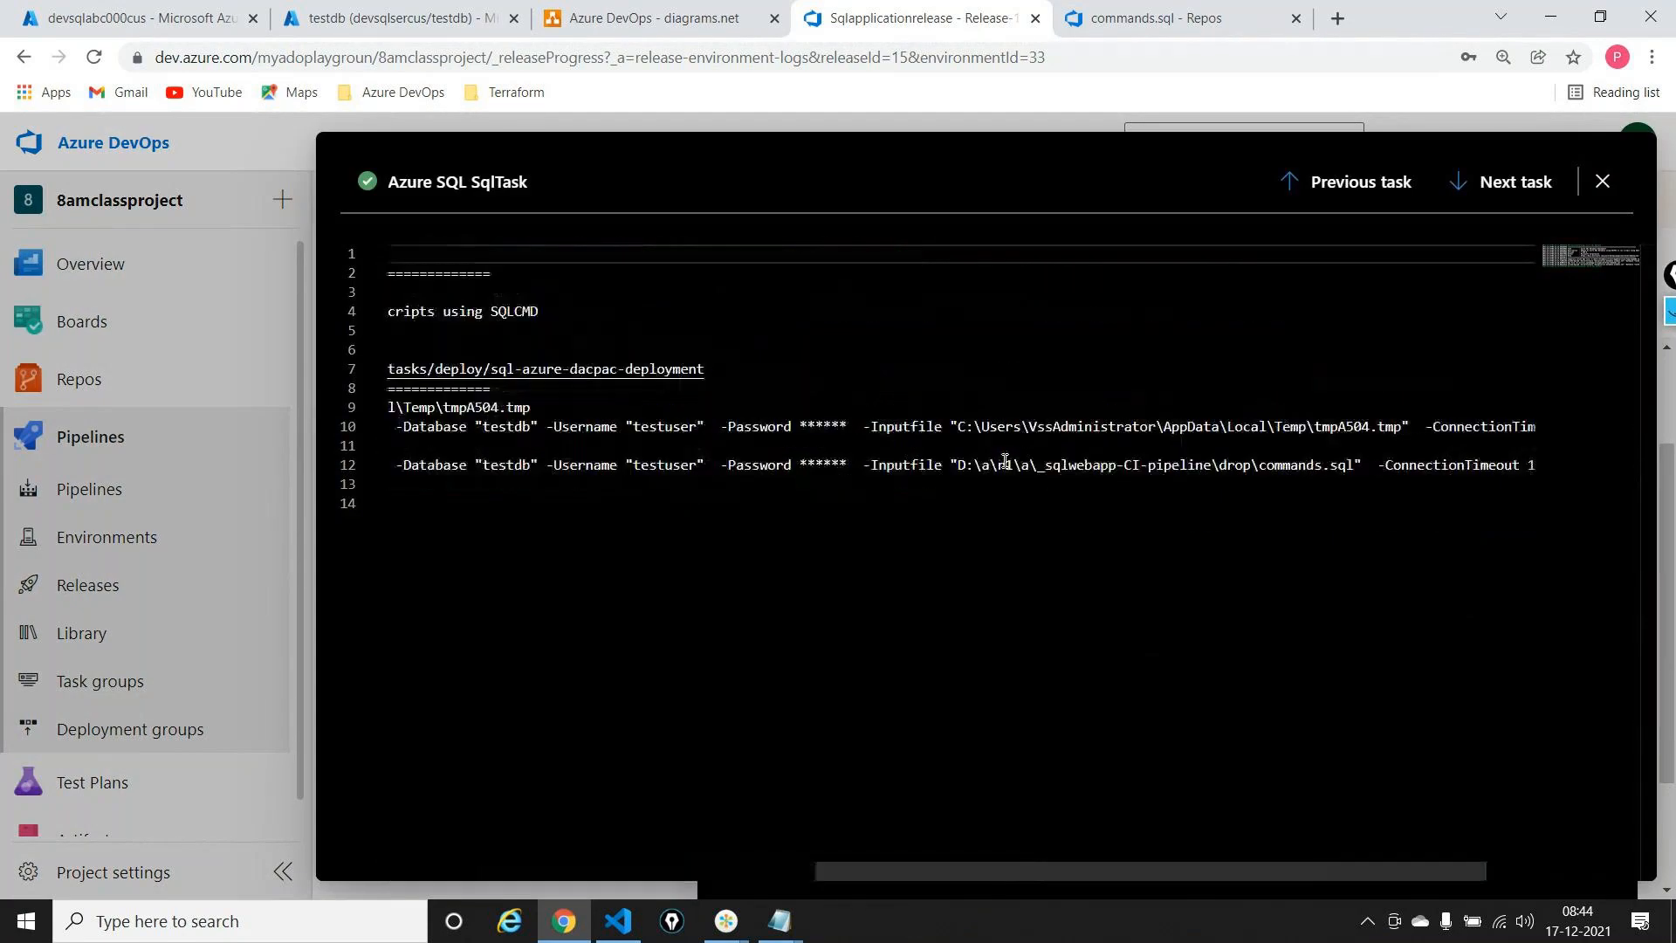
scroll(1005, 460, "right", 1)
left_click(870, 465)
left_click_drag(871, 464, 1163, 468)
scroll(961, 474, "left", 3)
scroll(1361, 485, "right", 3)
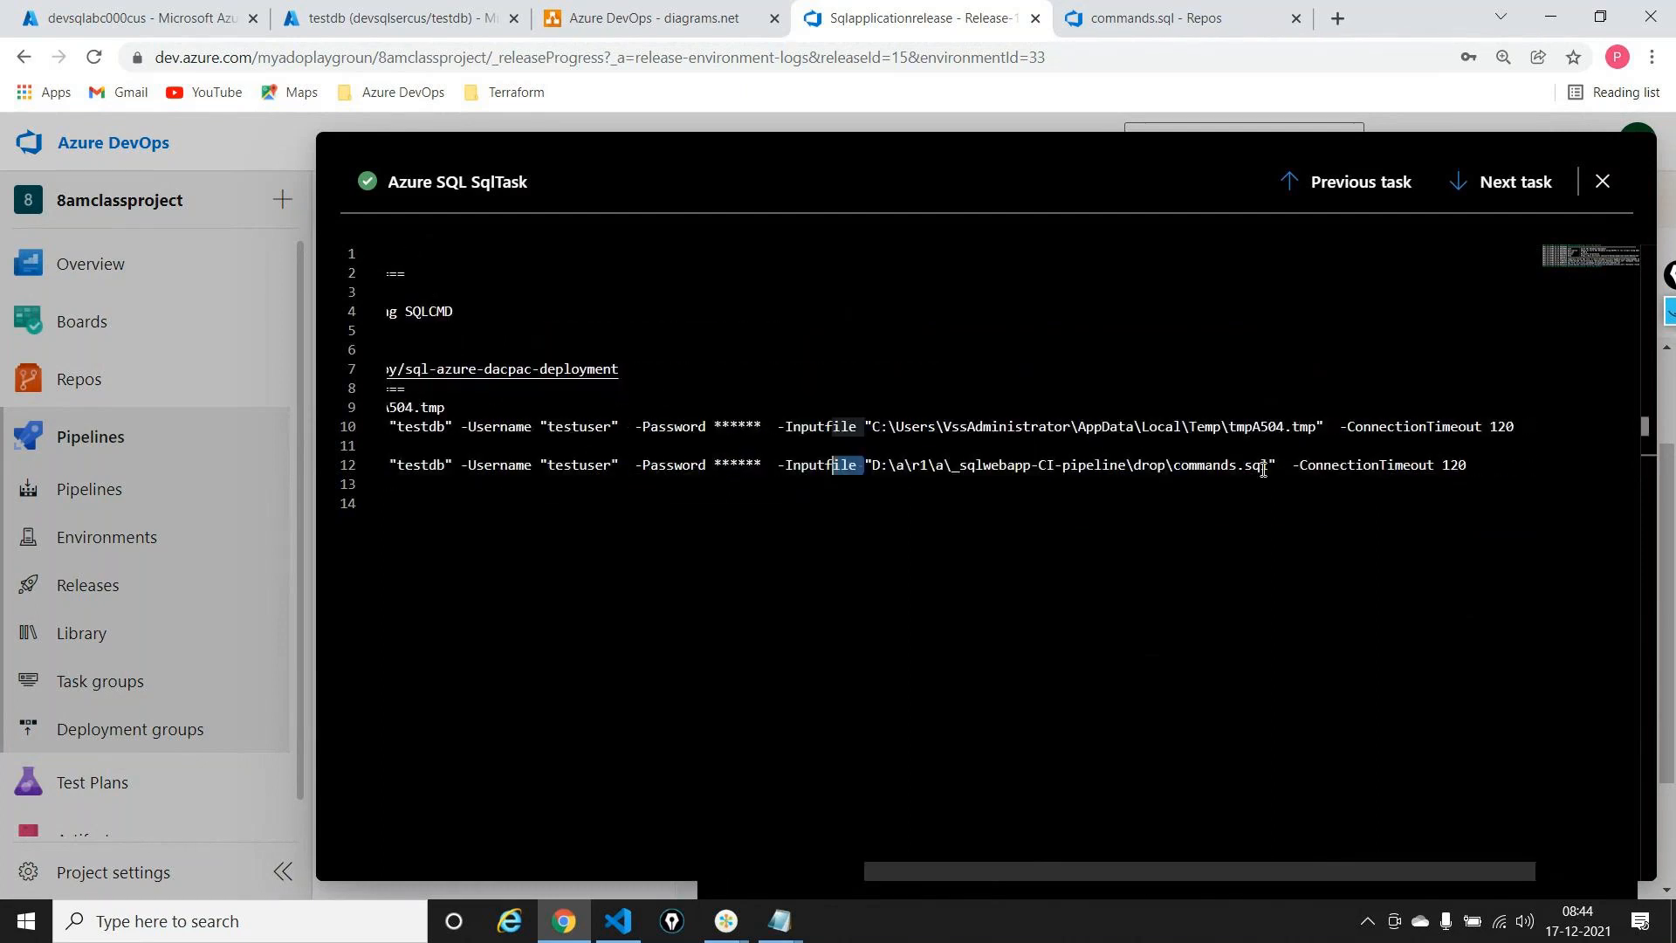
scroll(1233, 475, "left", 5)
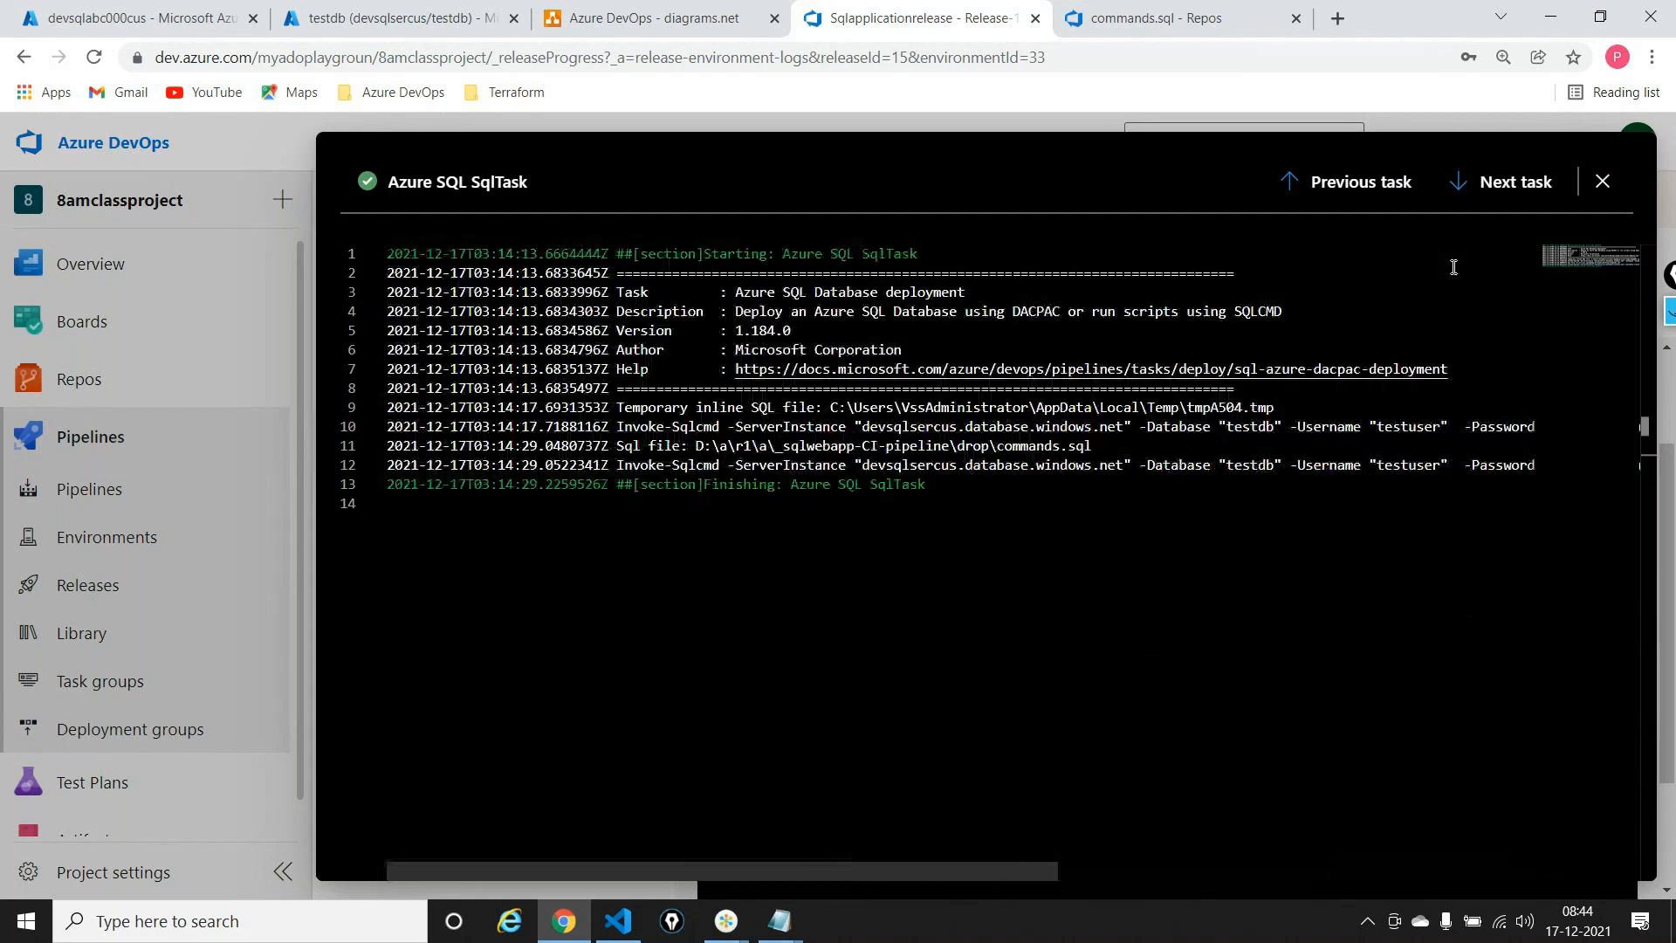
left_click(1602, 181)
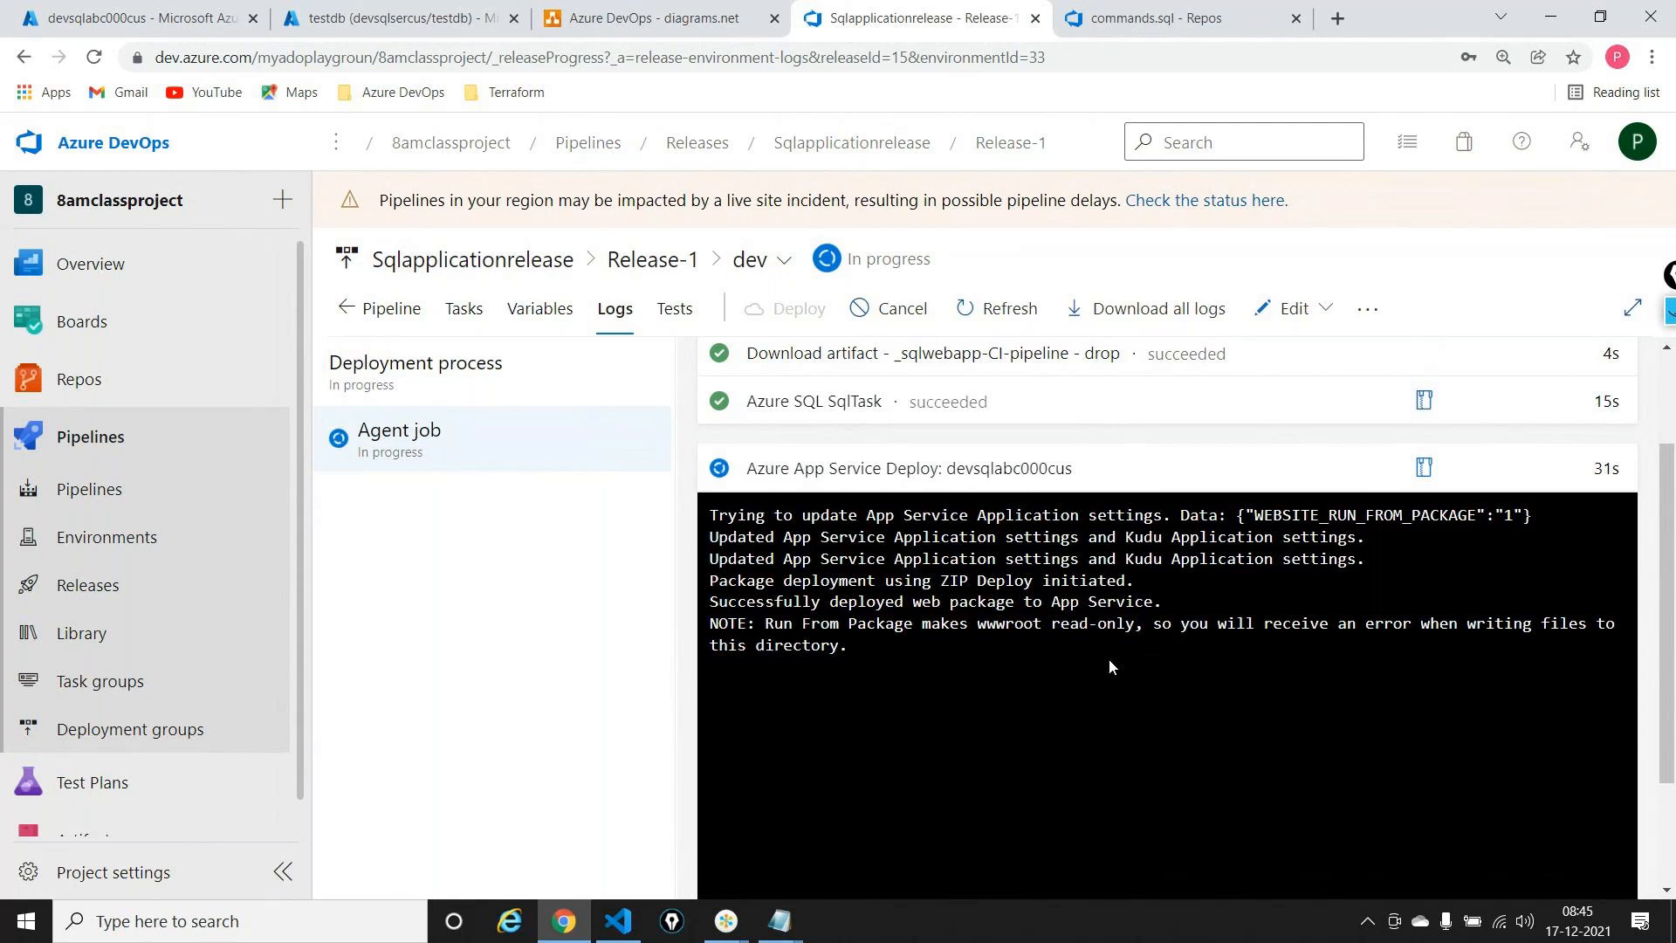
Step: Check commands.sql, confirm the dev stage finished Succeeded, and switch to the testdb portal tab
scroll(1109, 658, "up", 2)
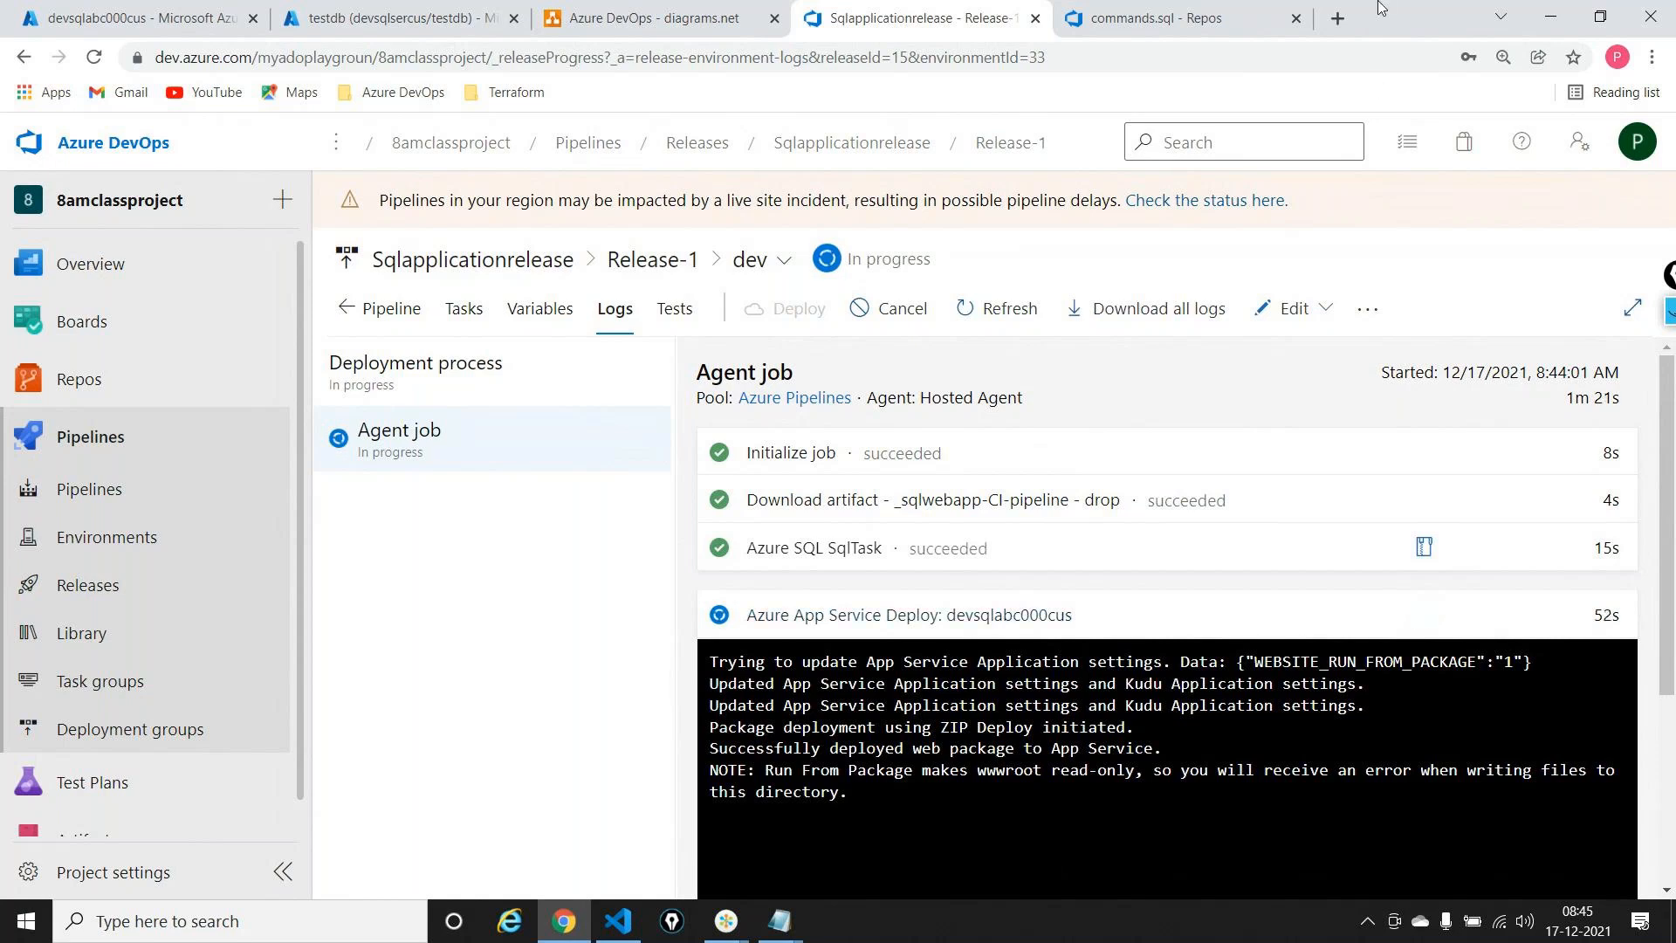
left_click(1252, 16)
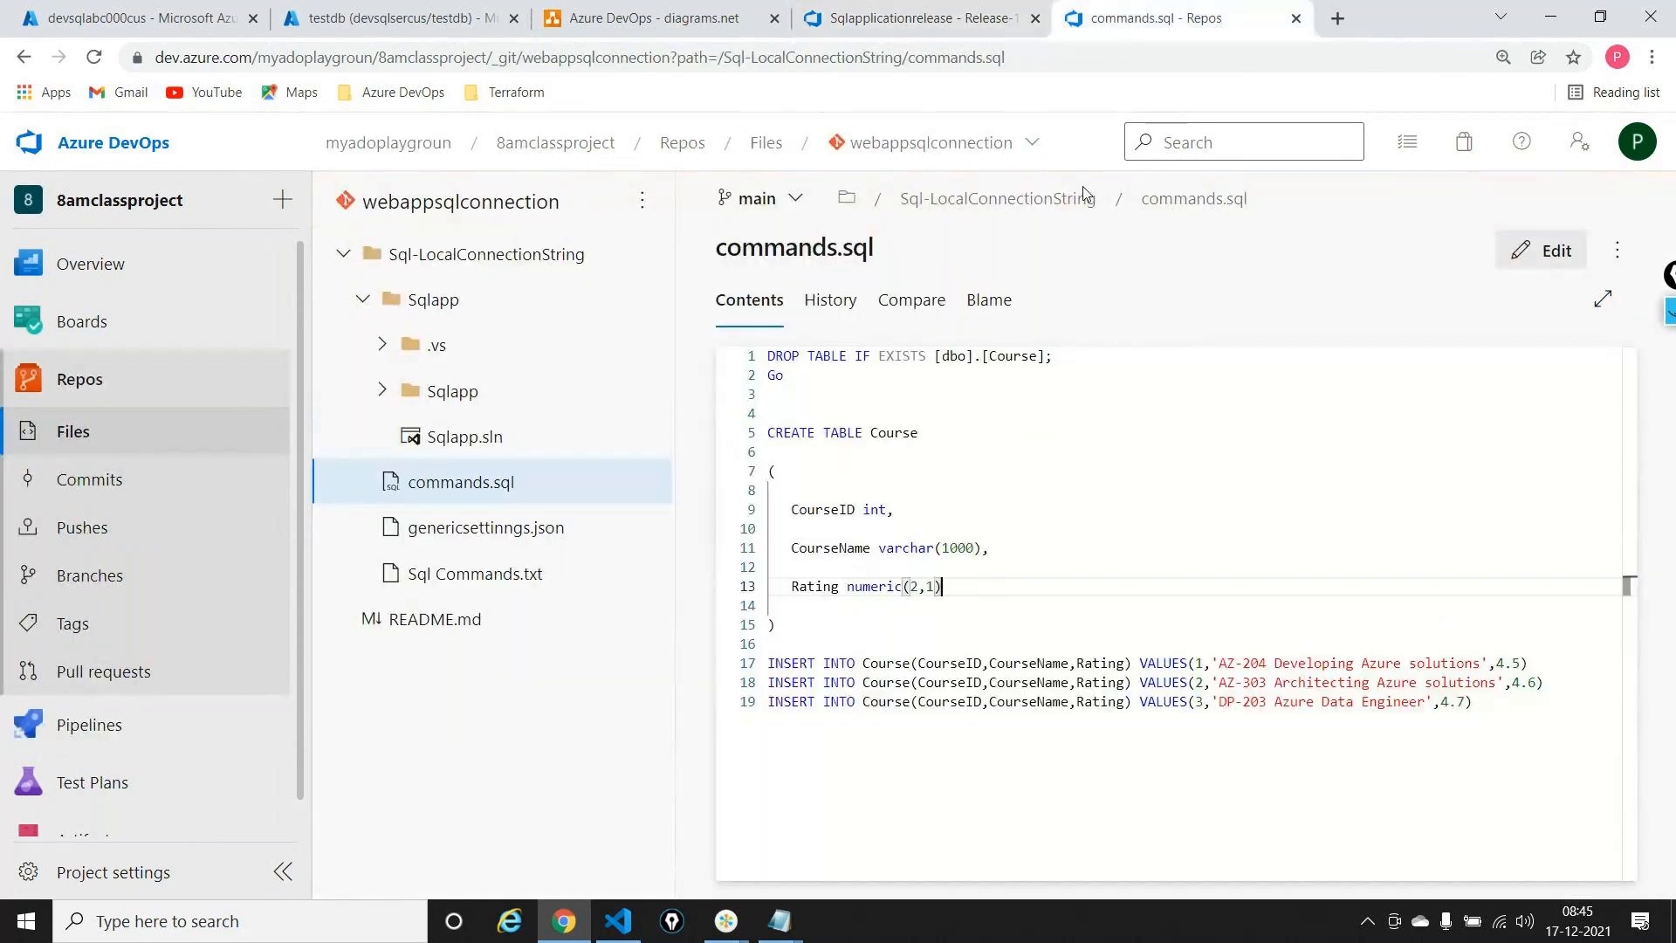
left_click(917, 18)
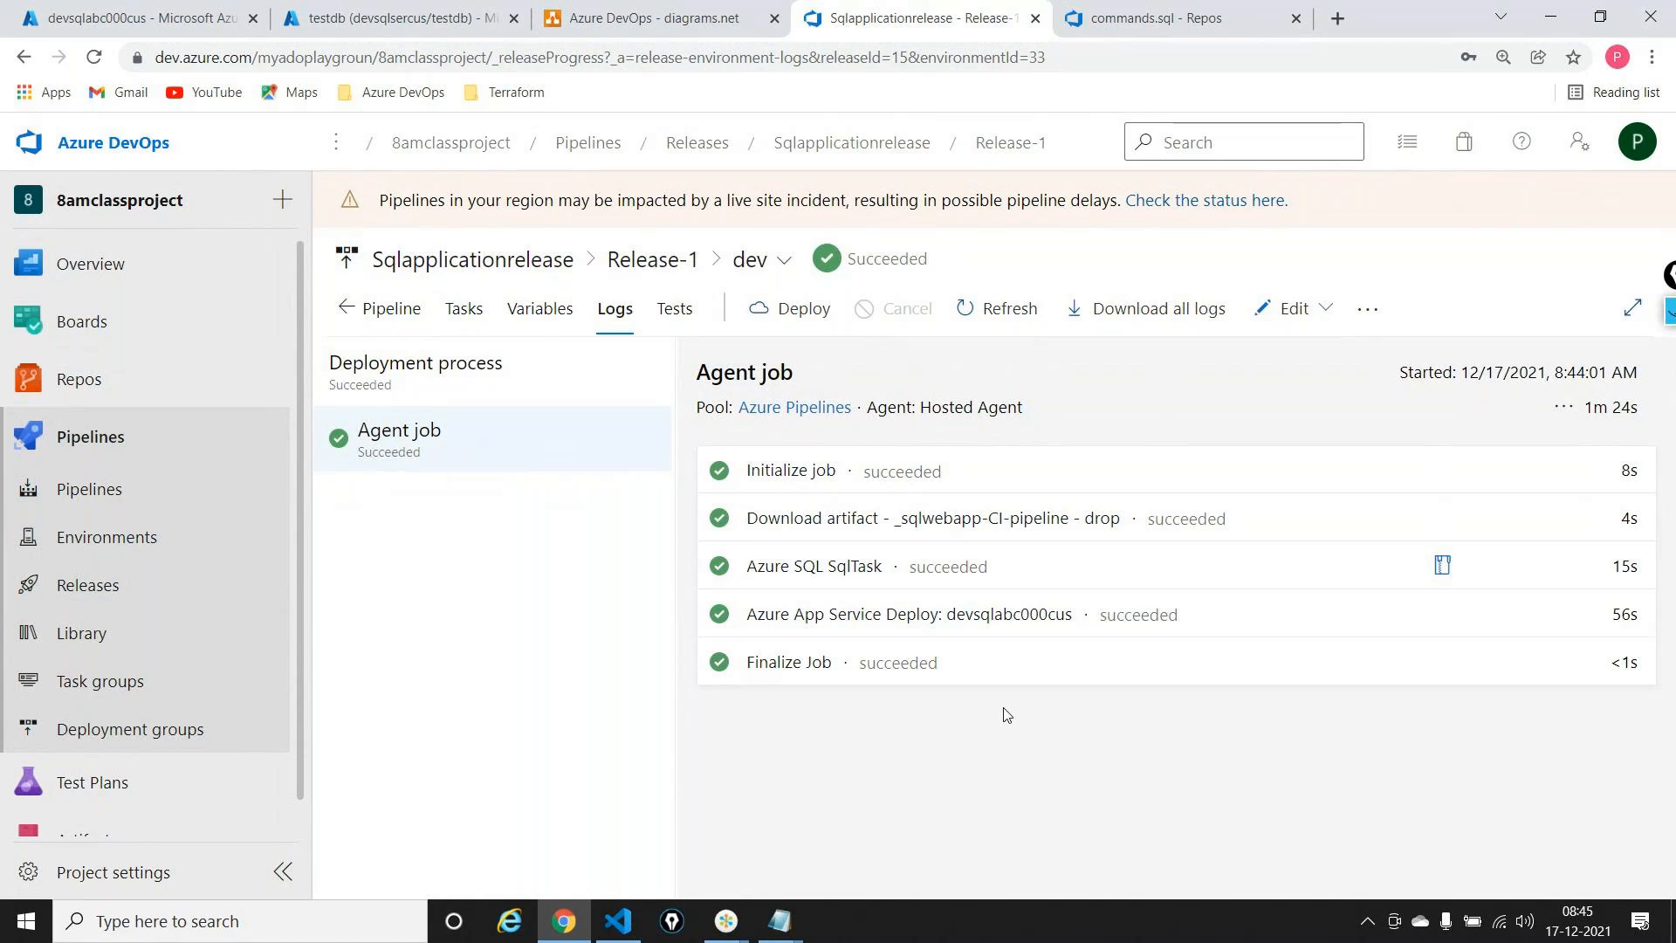
left_click(407, 21)
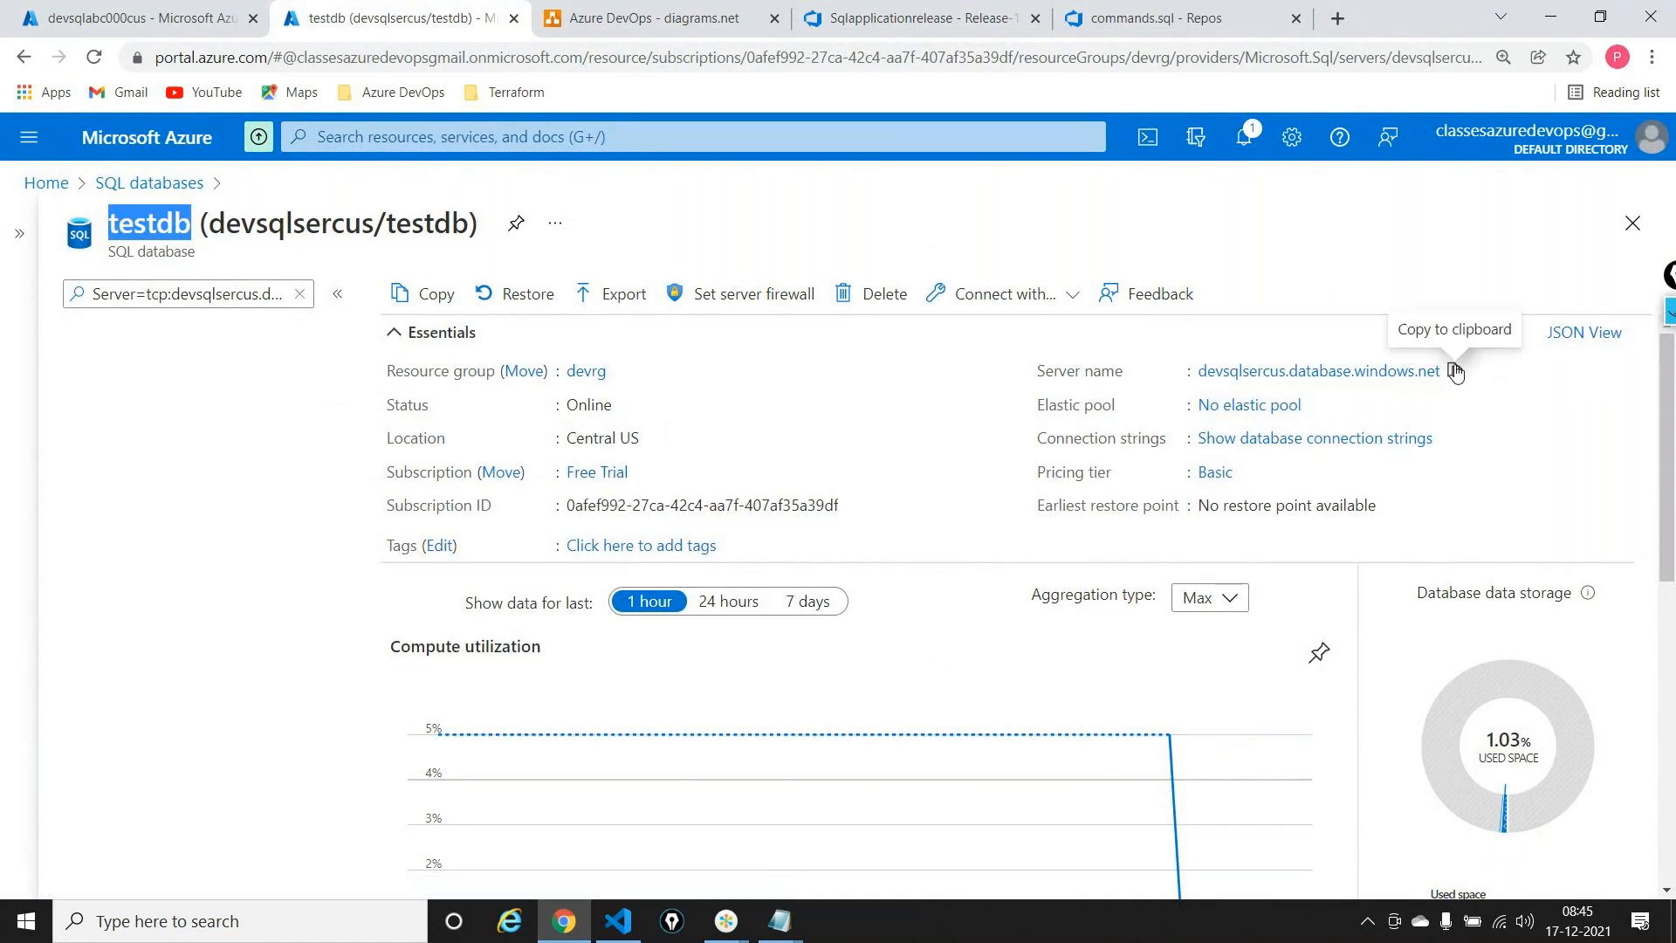
Step: Open the testdb Query editor and sign in with the SQL login password
left_click(300, 293)
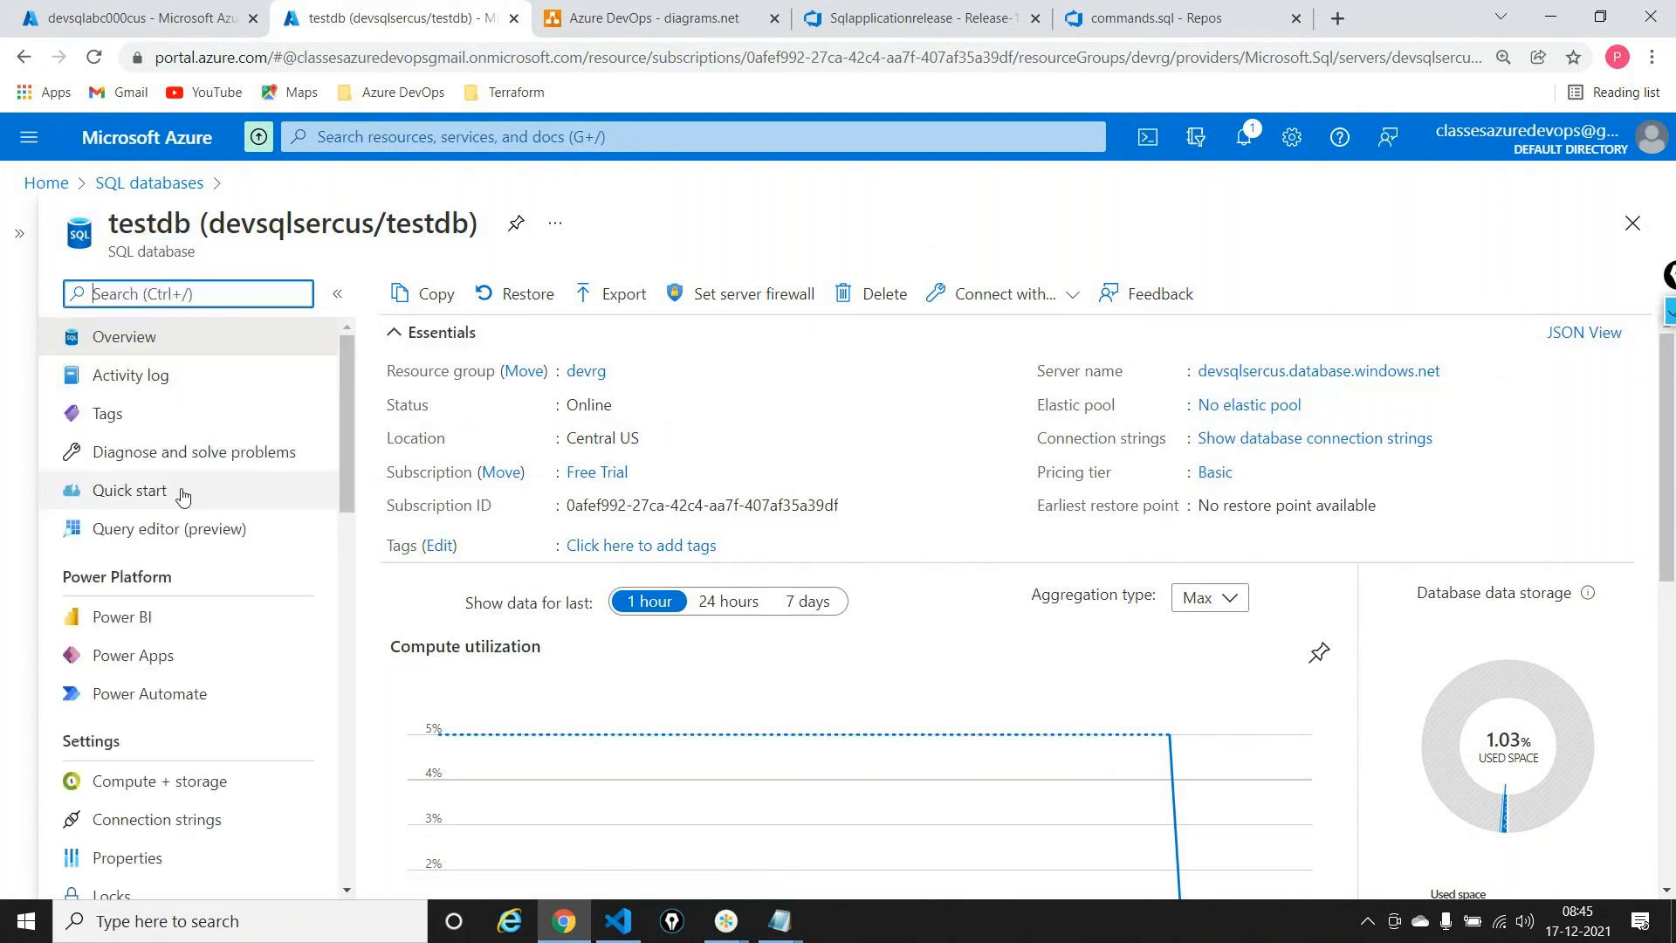
left_click(206, 528)
left_click(773, 772)
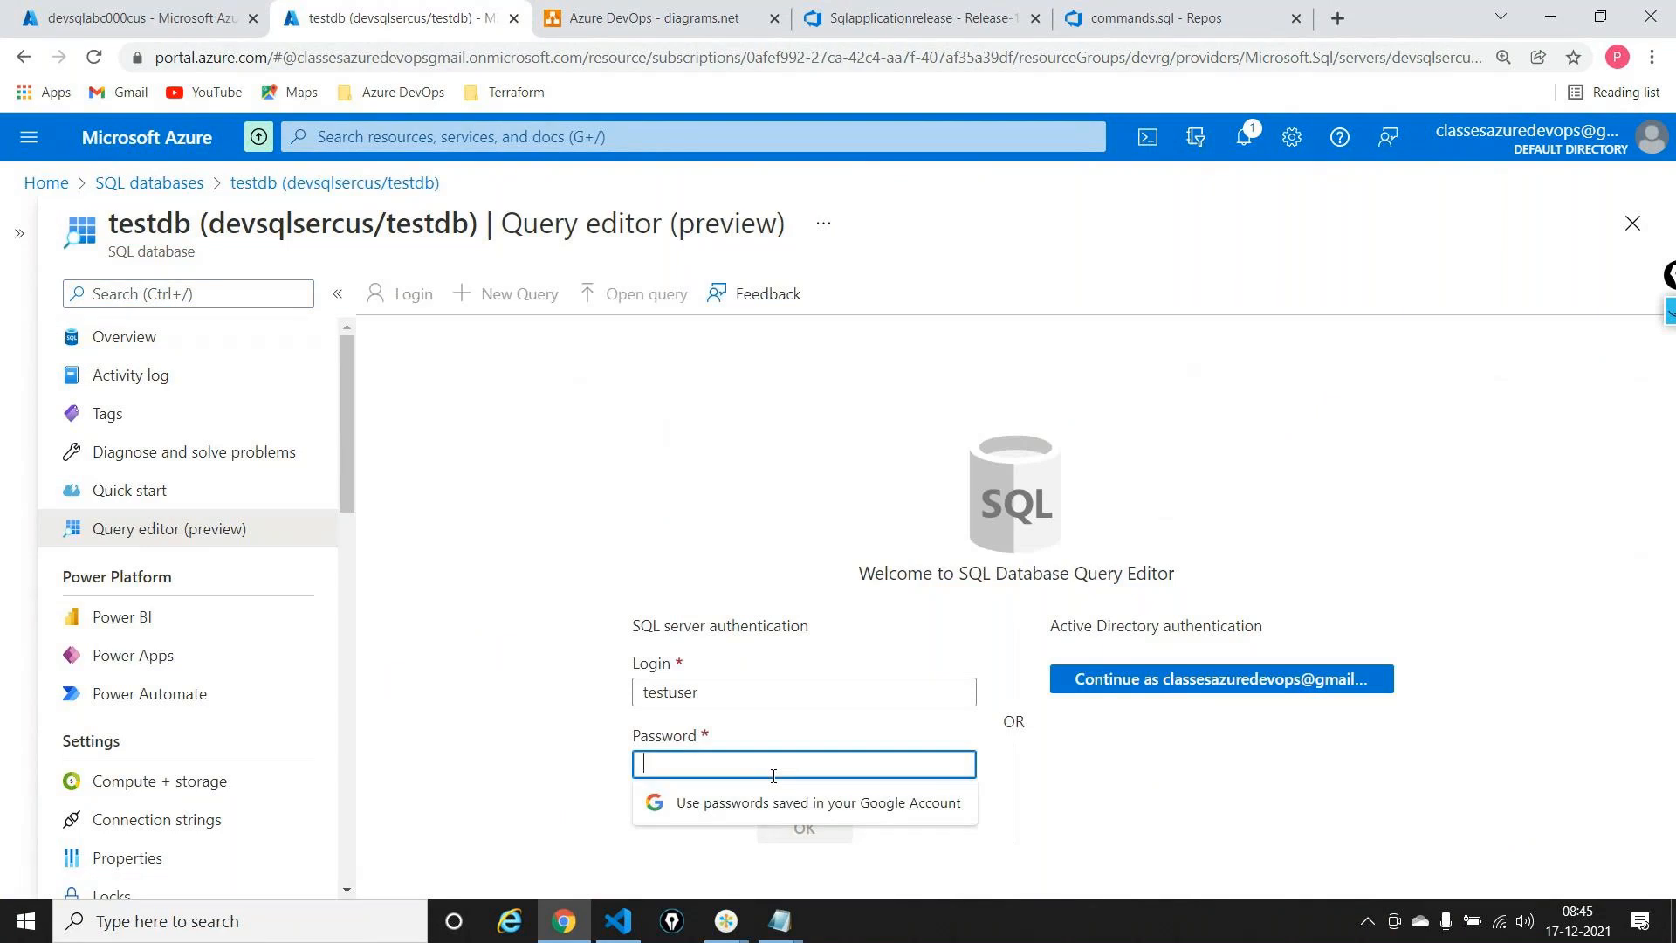
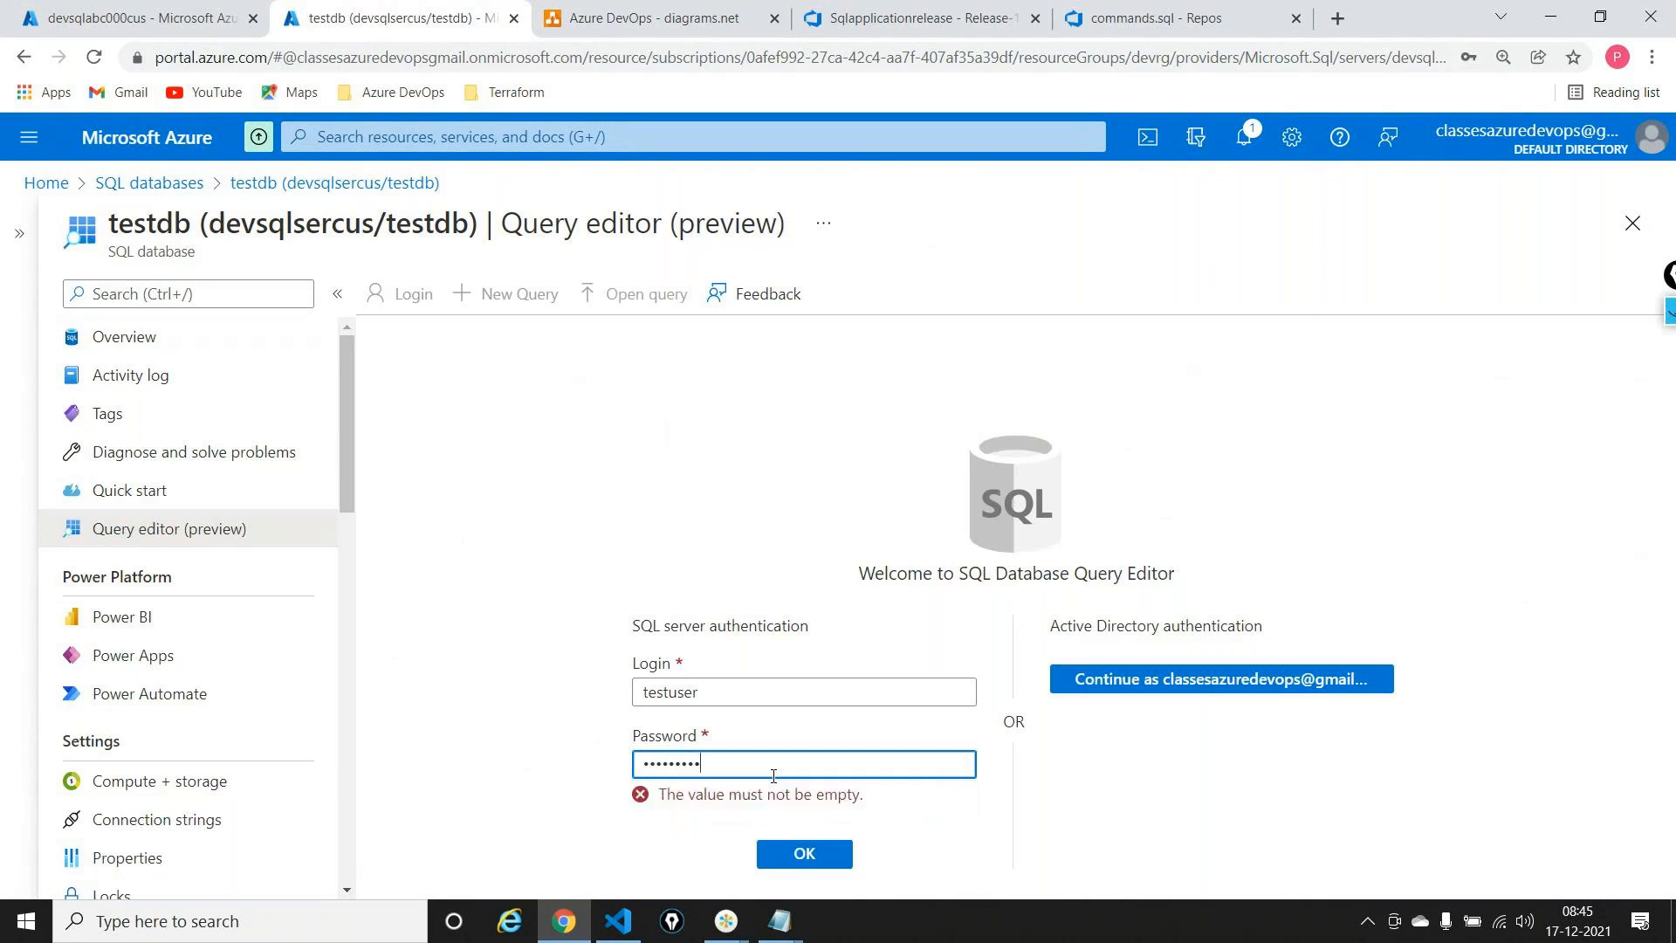
key("Return")
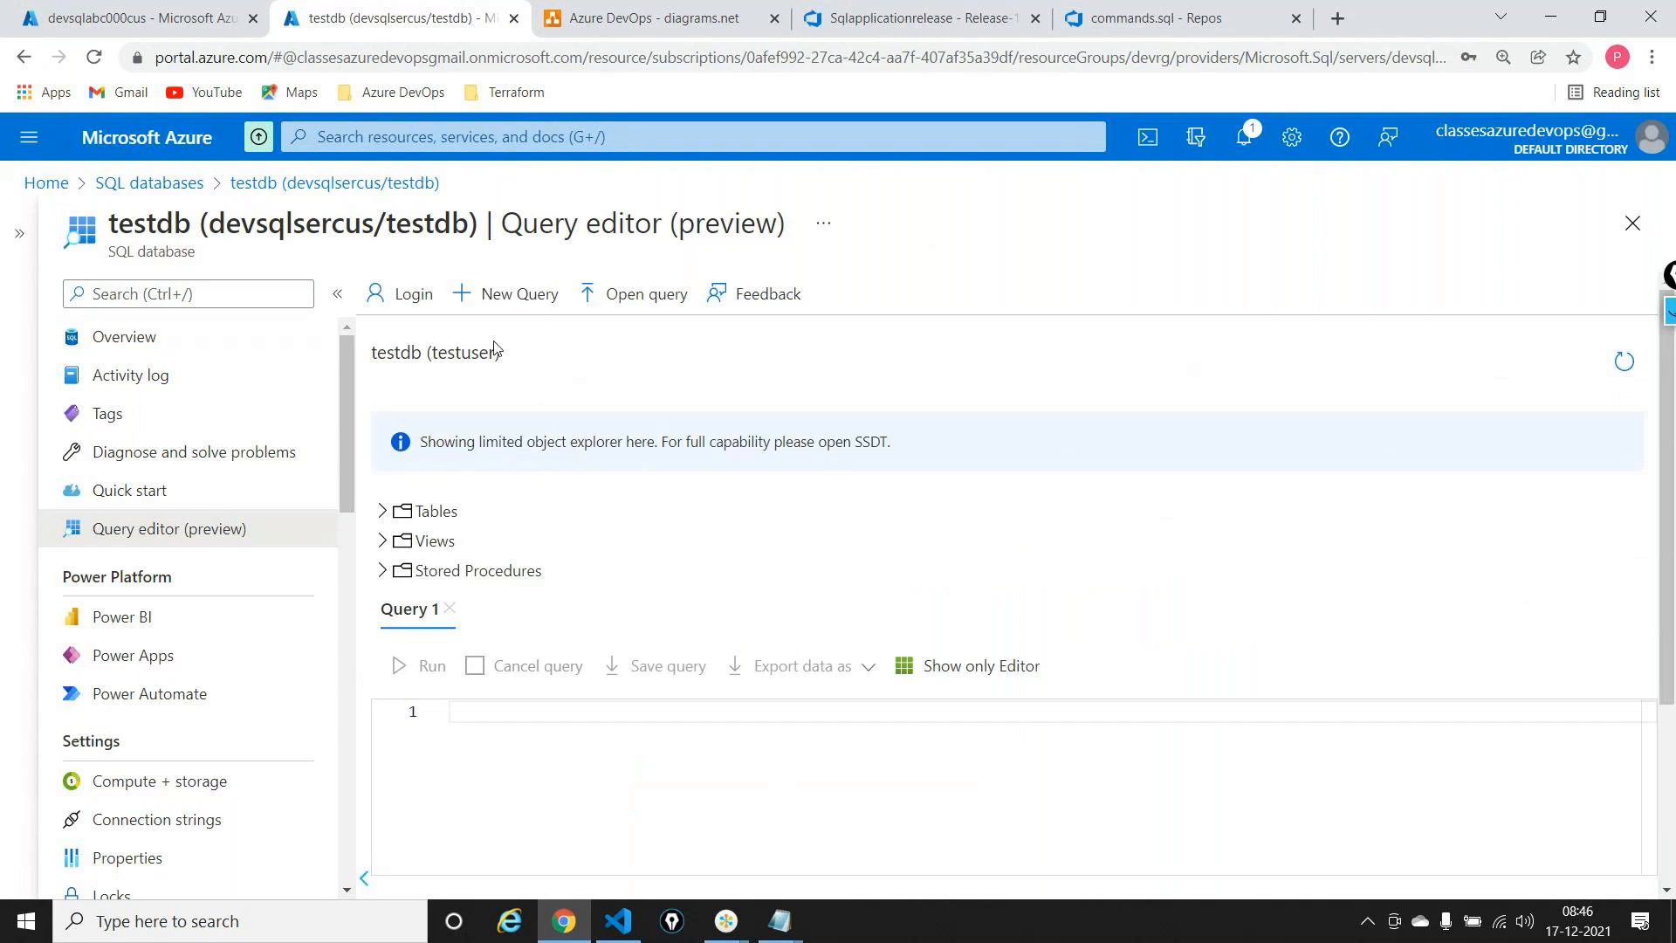
Step: Run Select * from [dbo].[Course] to list the AZ-204, AZ-303 and DP-203 rows
type("Select * f")
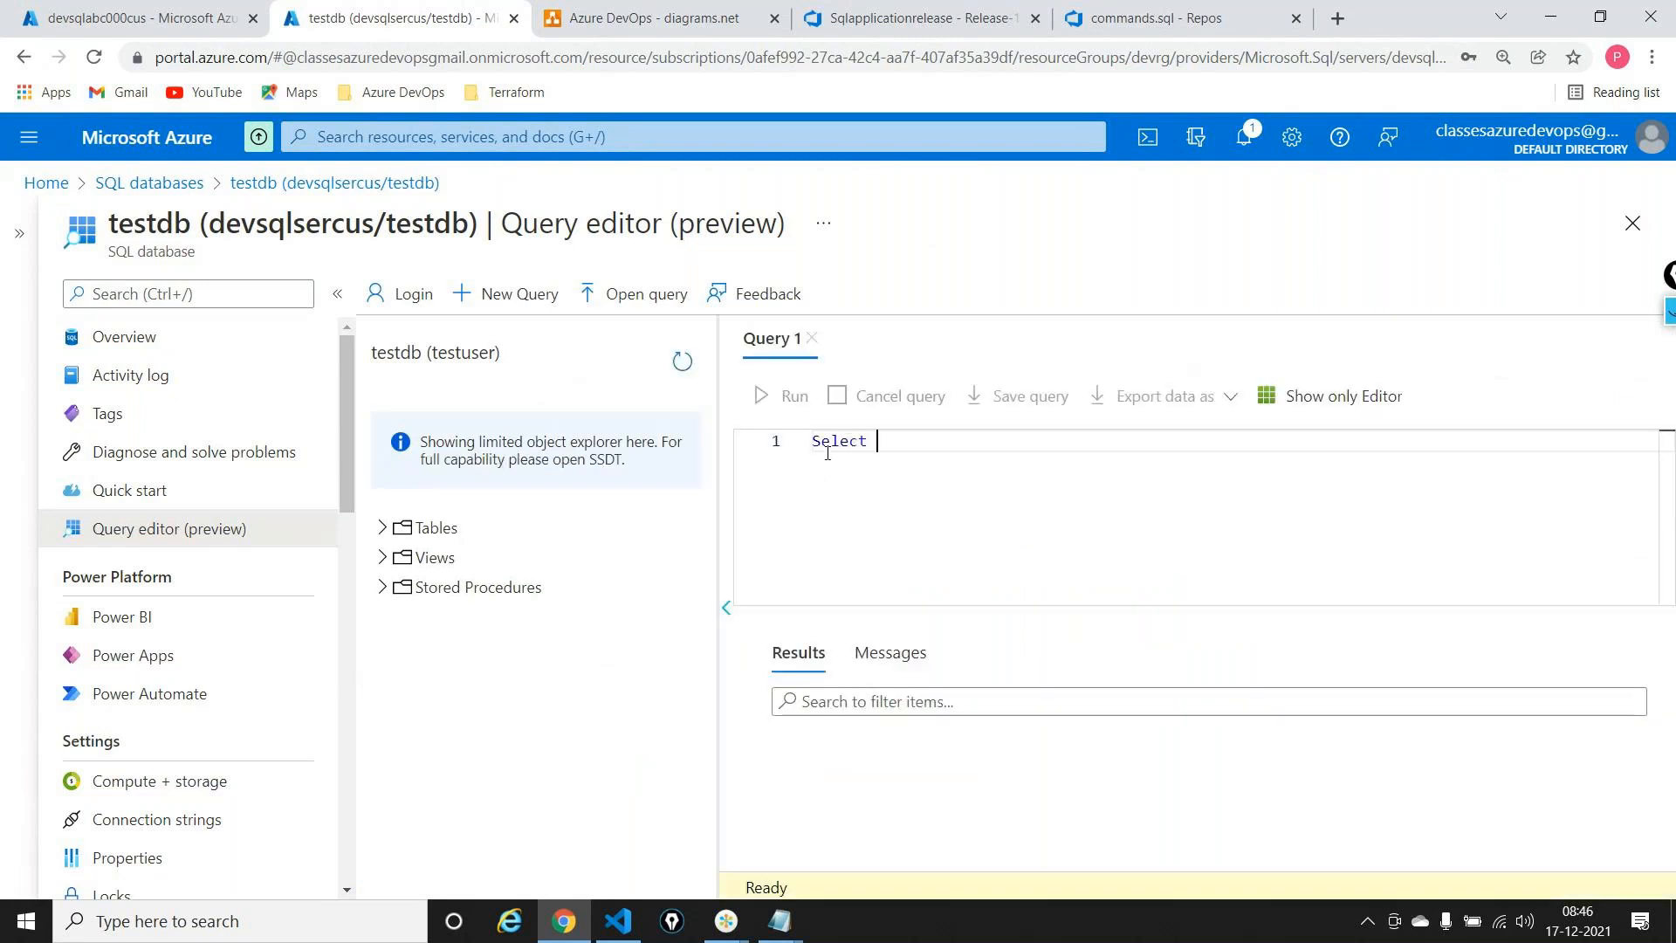
type("rom [dbo].[Course]")
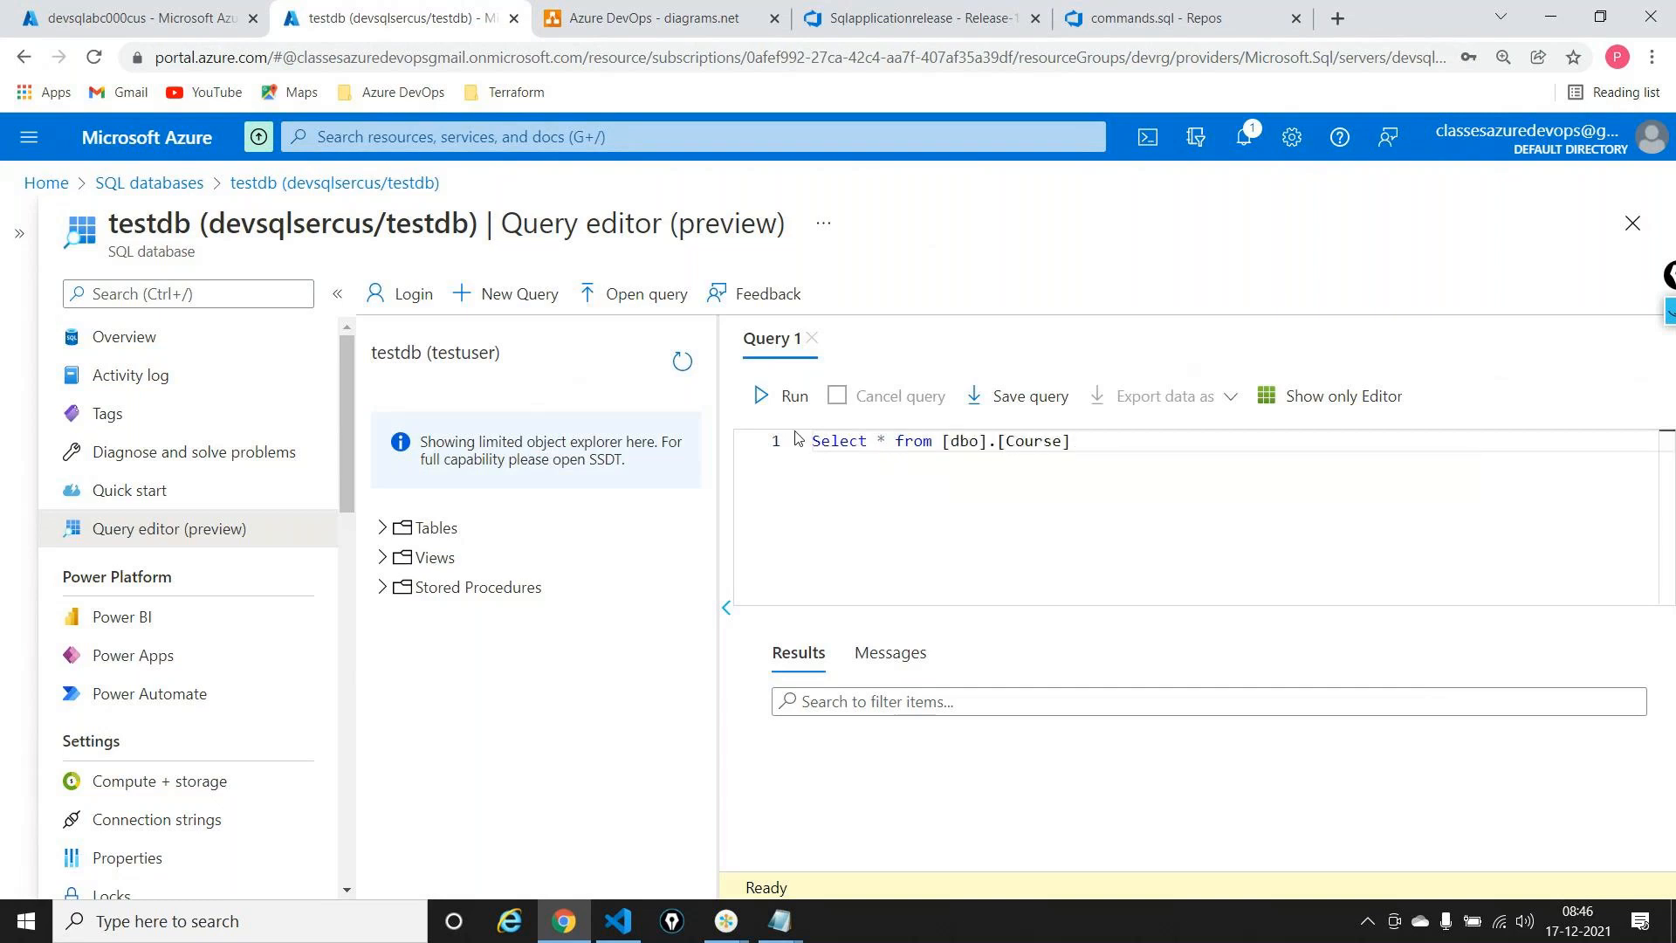
left_click(770, 395)
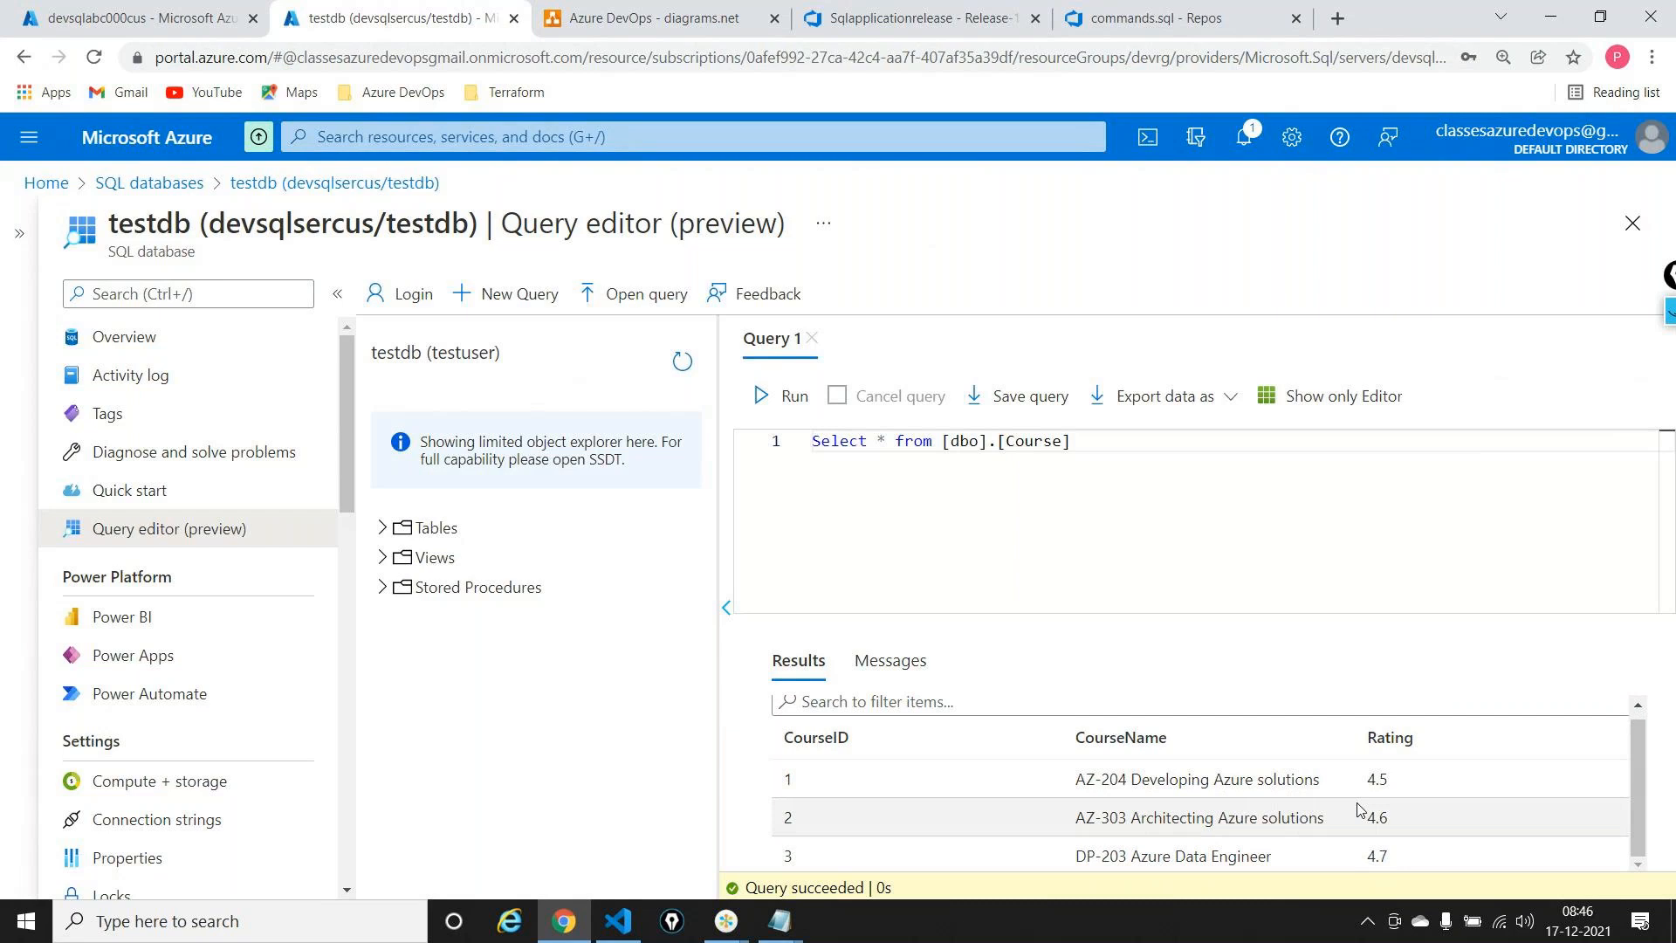
left_click(149, 33)
Step: Browse devsqlabc000cus to load devsqlabc000cus.azurewebsites.net in a new tab
left_click(379, 301)
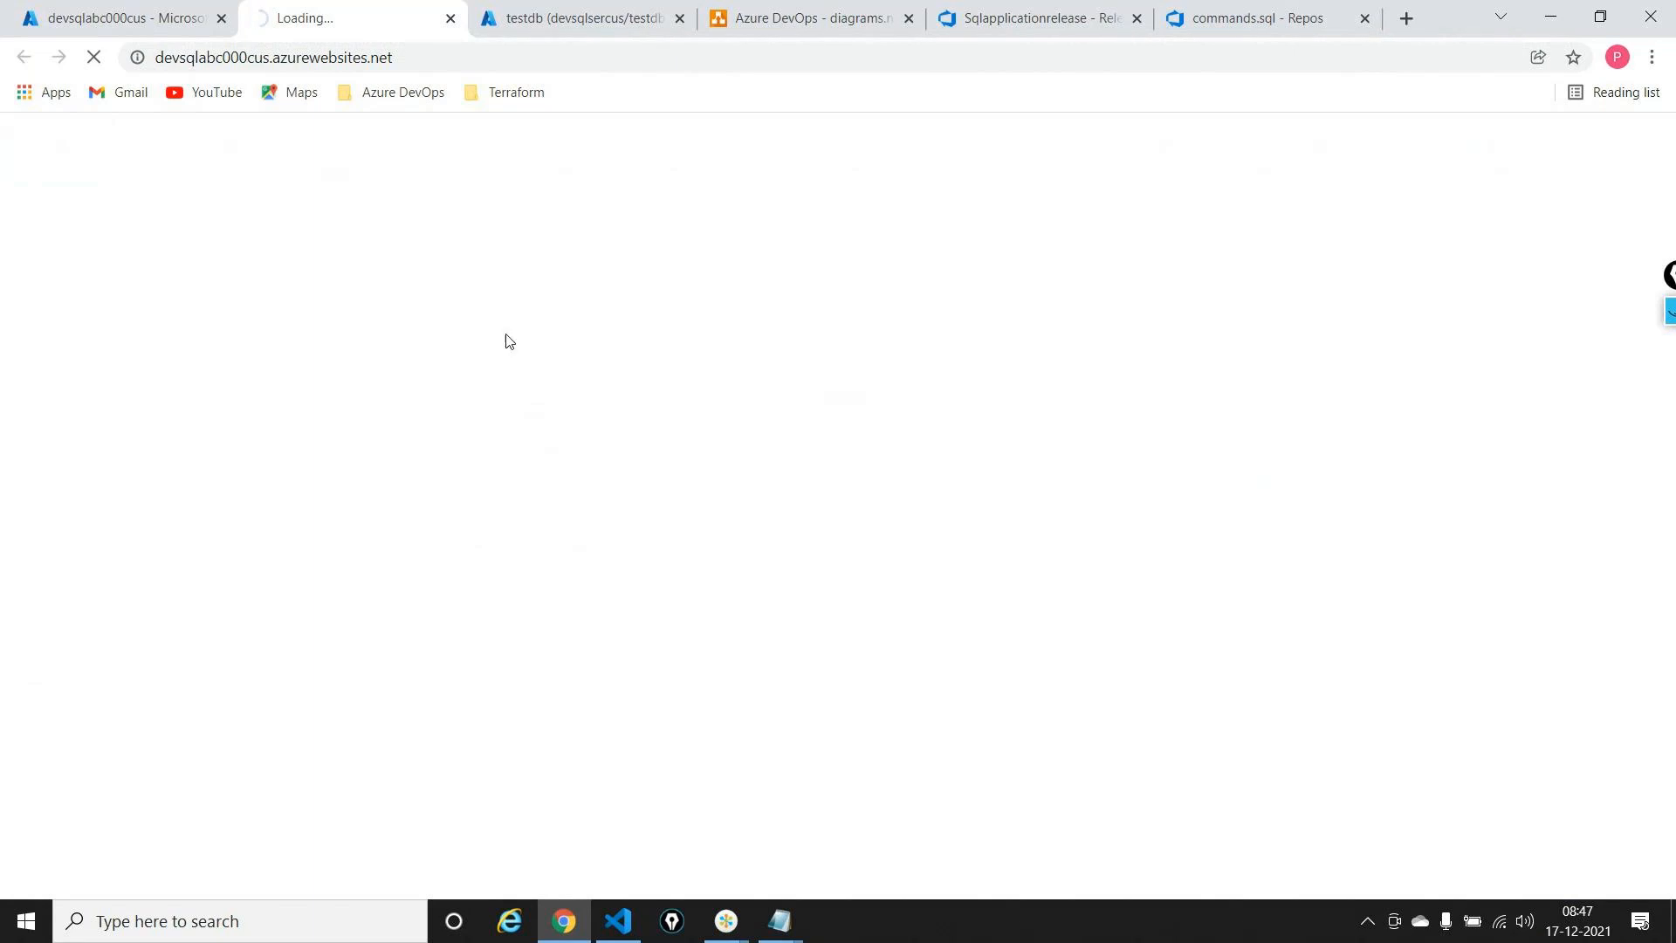
Step: Go back to the Sqlapplicationrelease pipeline and confirm Release-1's dev stage Succeeded
left_click(1085, 22)
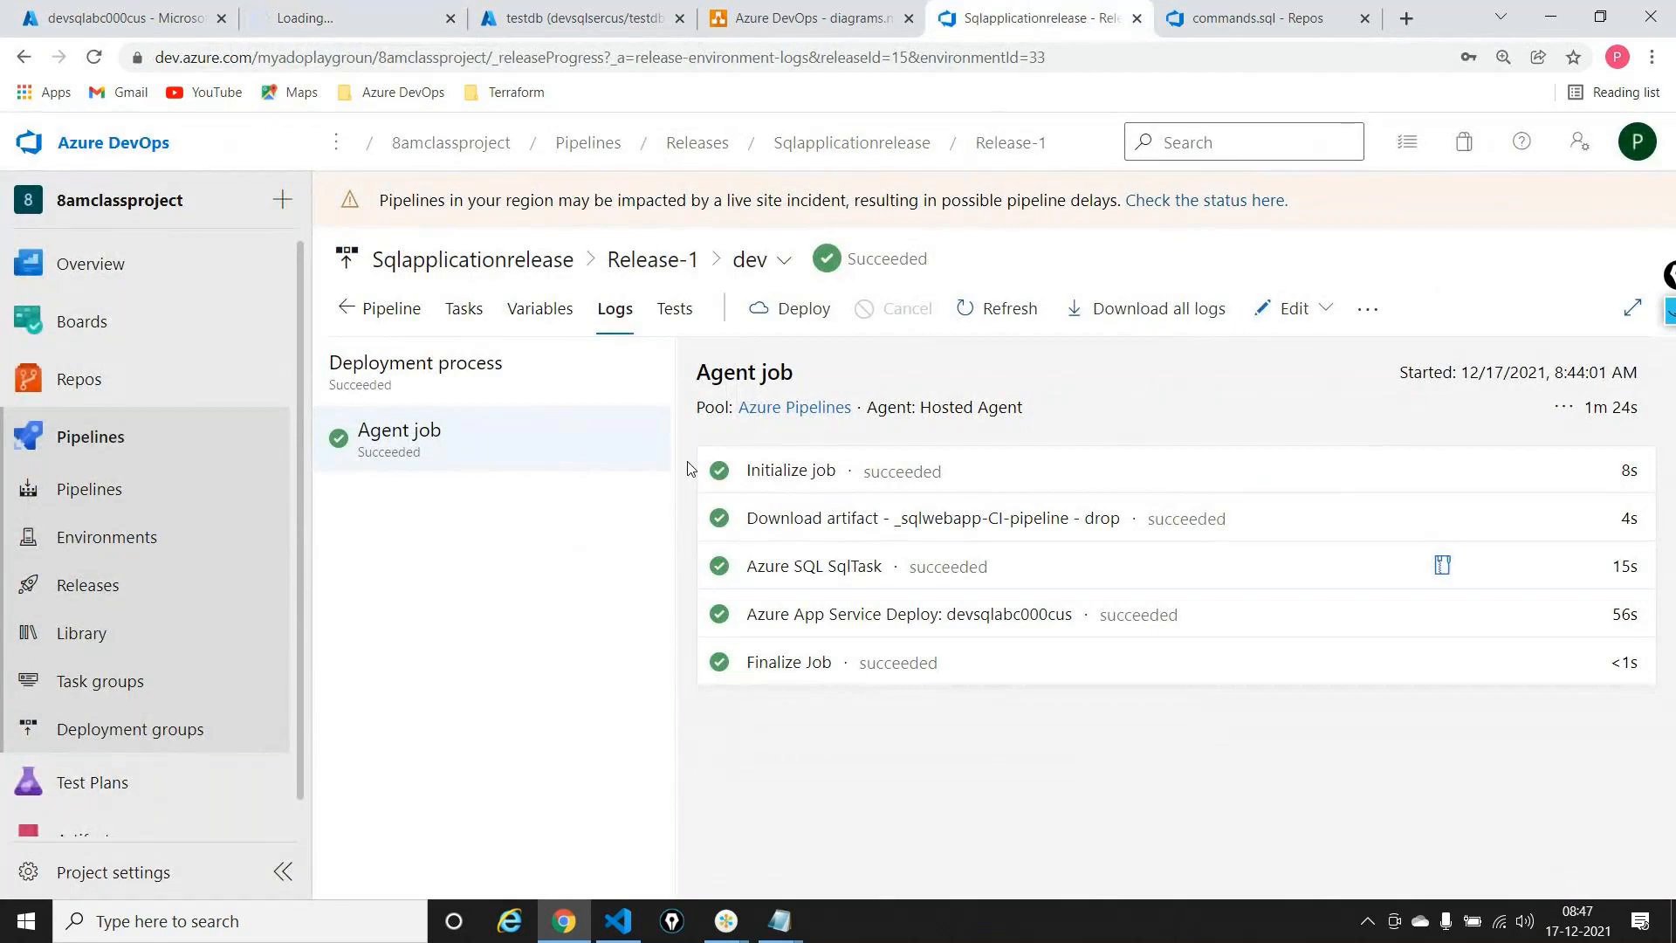
left_click(410, 307)
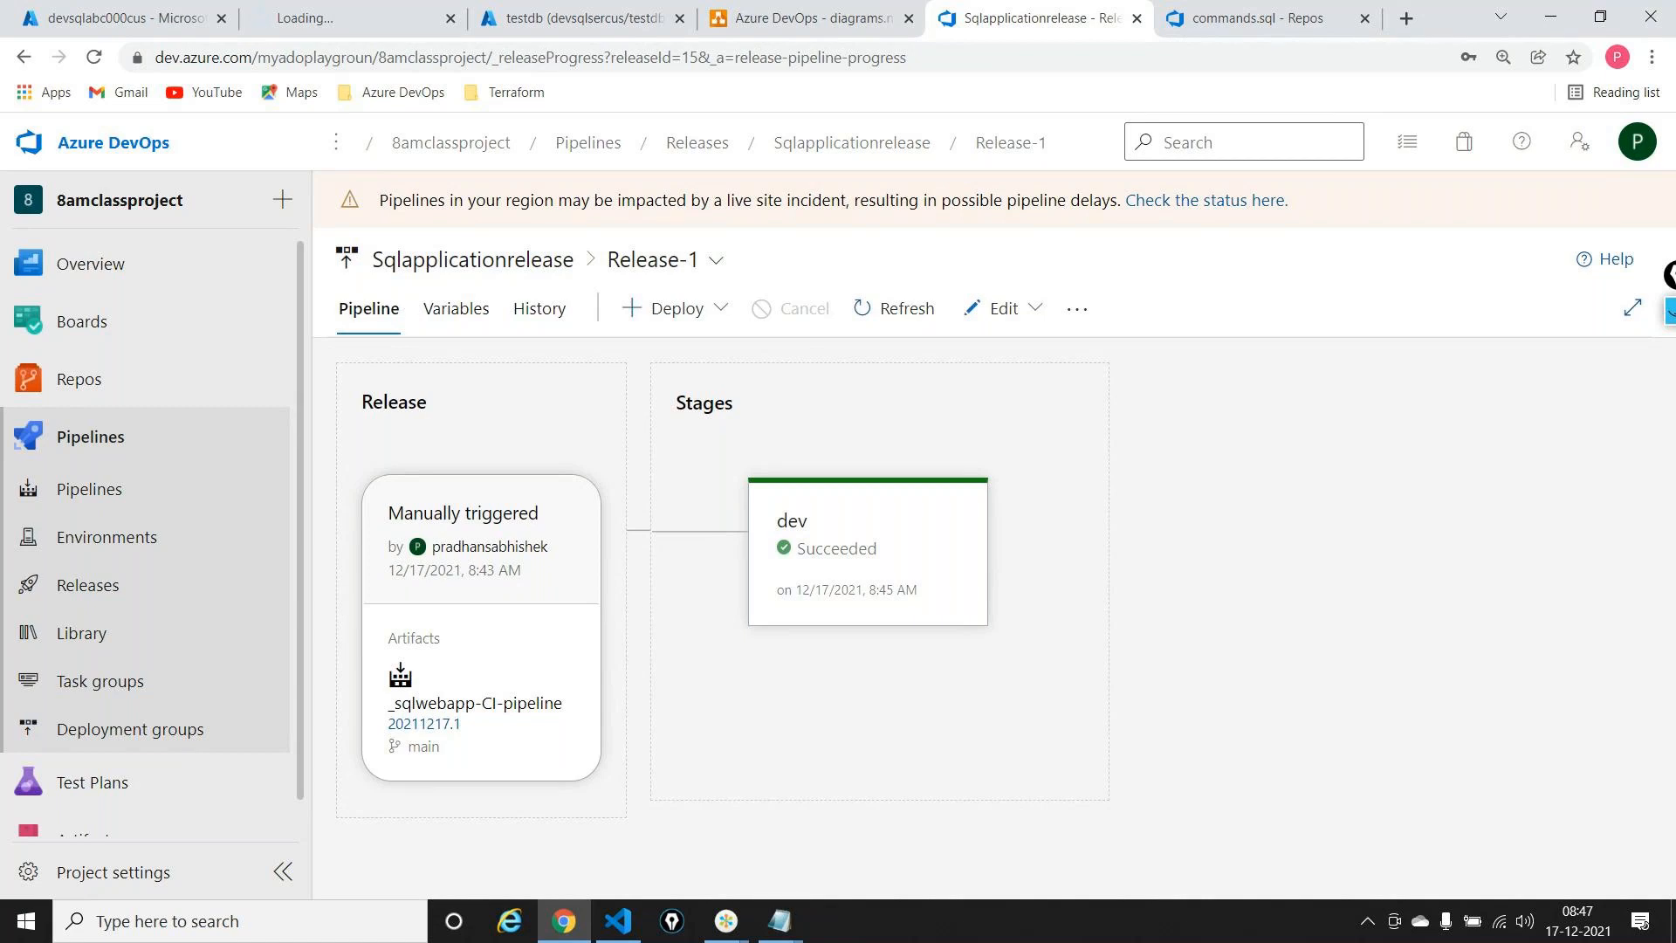
Step: Bring up the second Notepad window and clear all its old notes
mouse_move(780, 920)
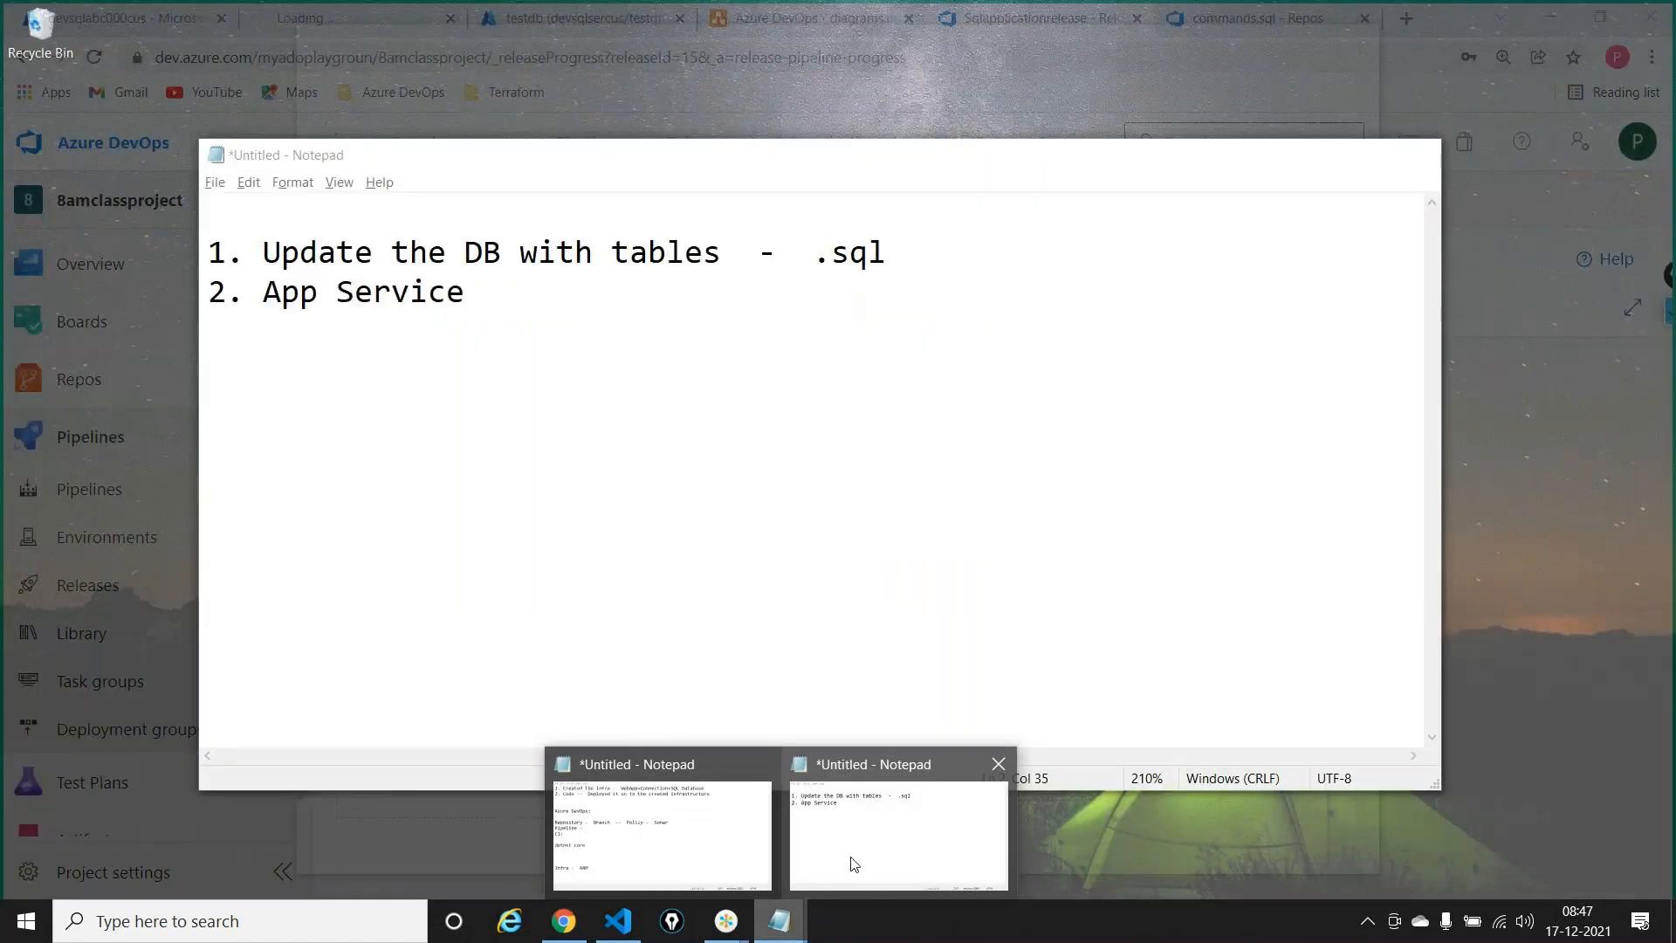
left_click(854, 864)
key("ctrl+a")
key("Delete")
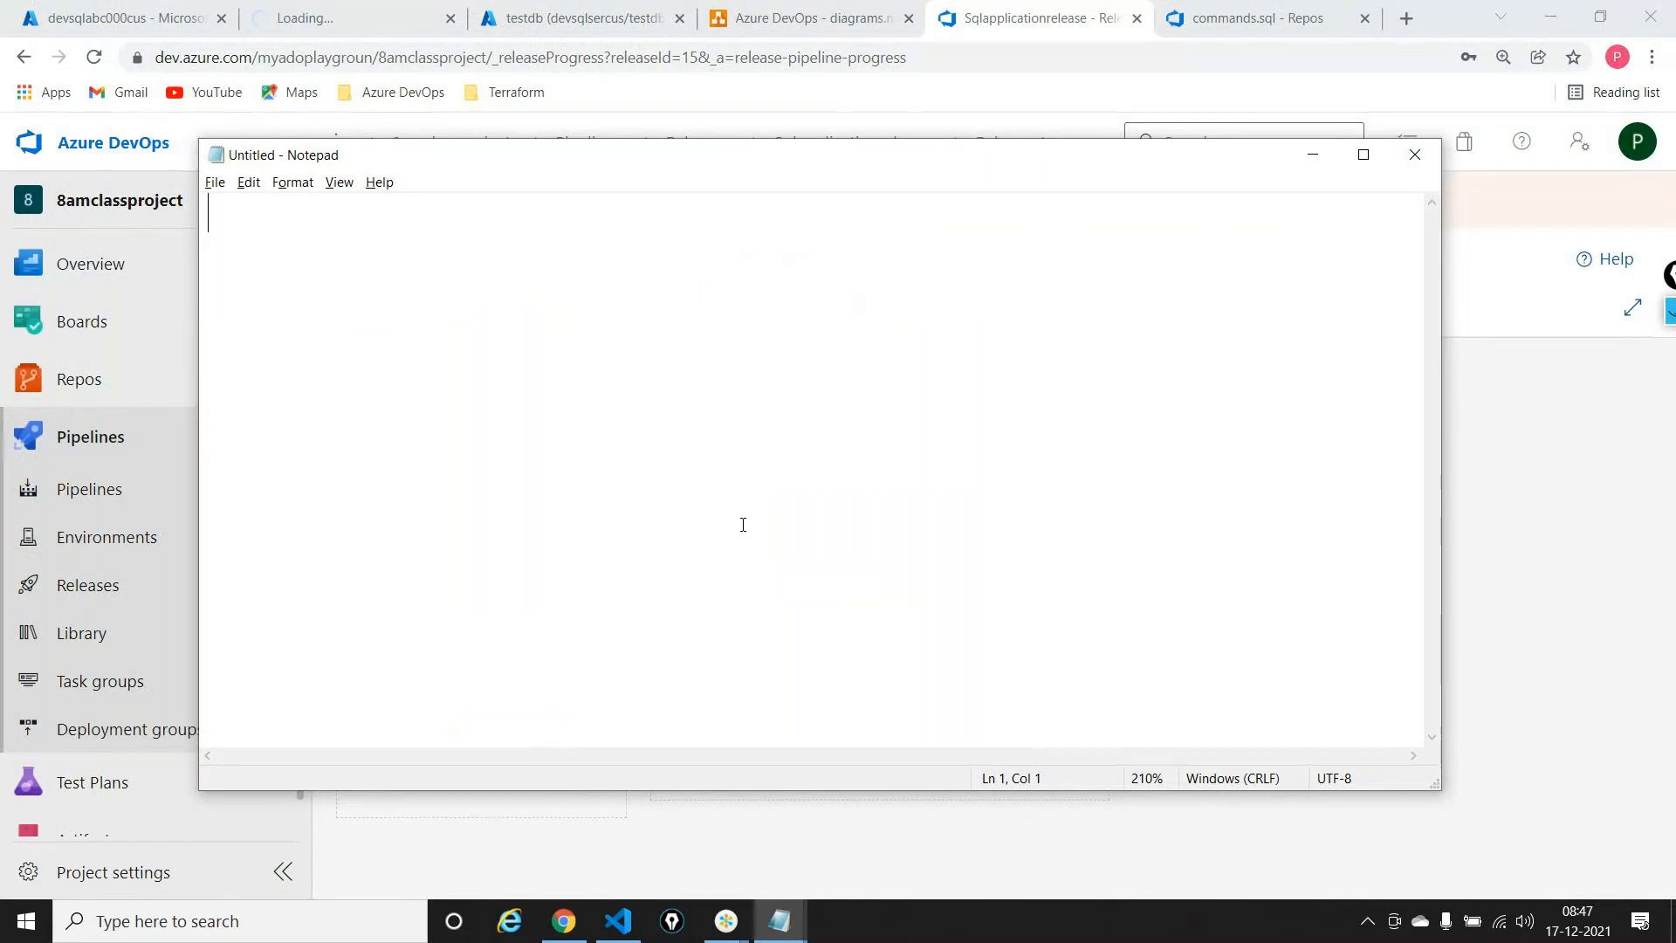
Step: Type items '1. SQL Server' and '2. Sql Database'
type("1. SQL Ser")
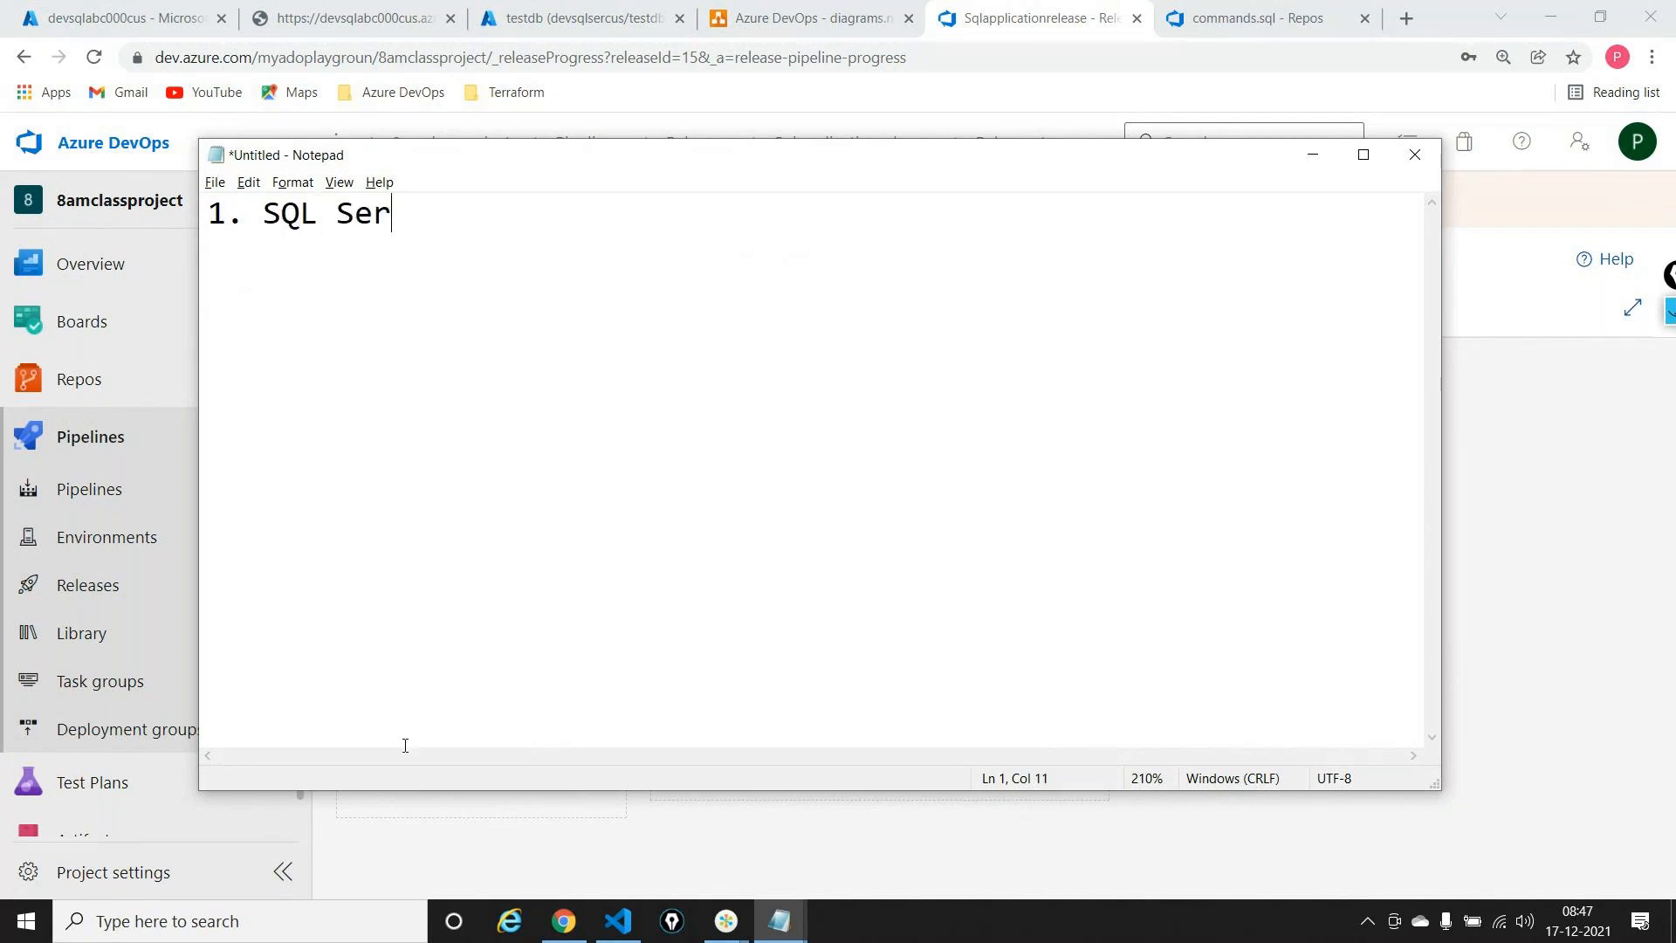
type("c")
key("BackSpace")
type("ver")
key("Return")
type("2. Sq")
type("k")
key("BackSpace")
type("l ")
type("Datavs")
key("BackSpace")
key("BackSpace")
type("base")
Step: Add '3. App service plan' and '4. WebApp + Connection to the SQL', then select all four lines
key("Return")
type("3. ")
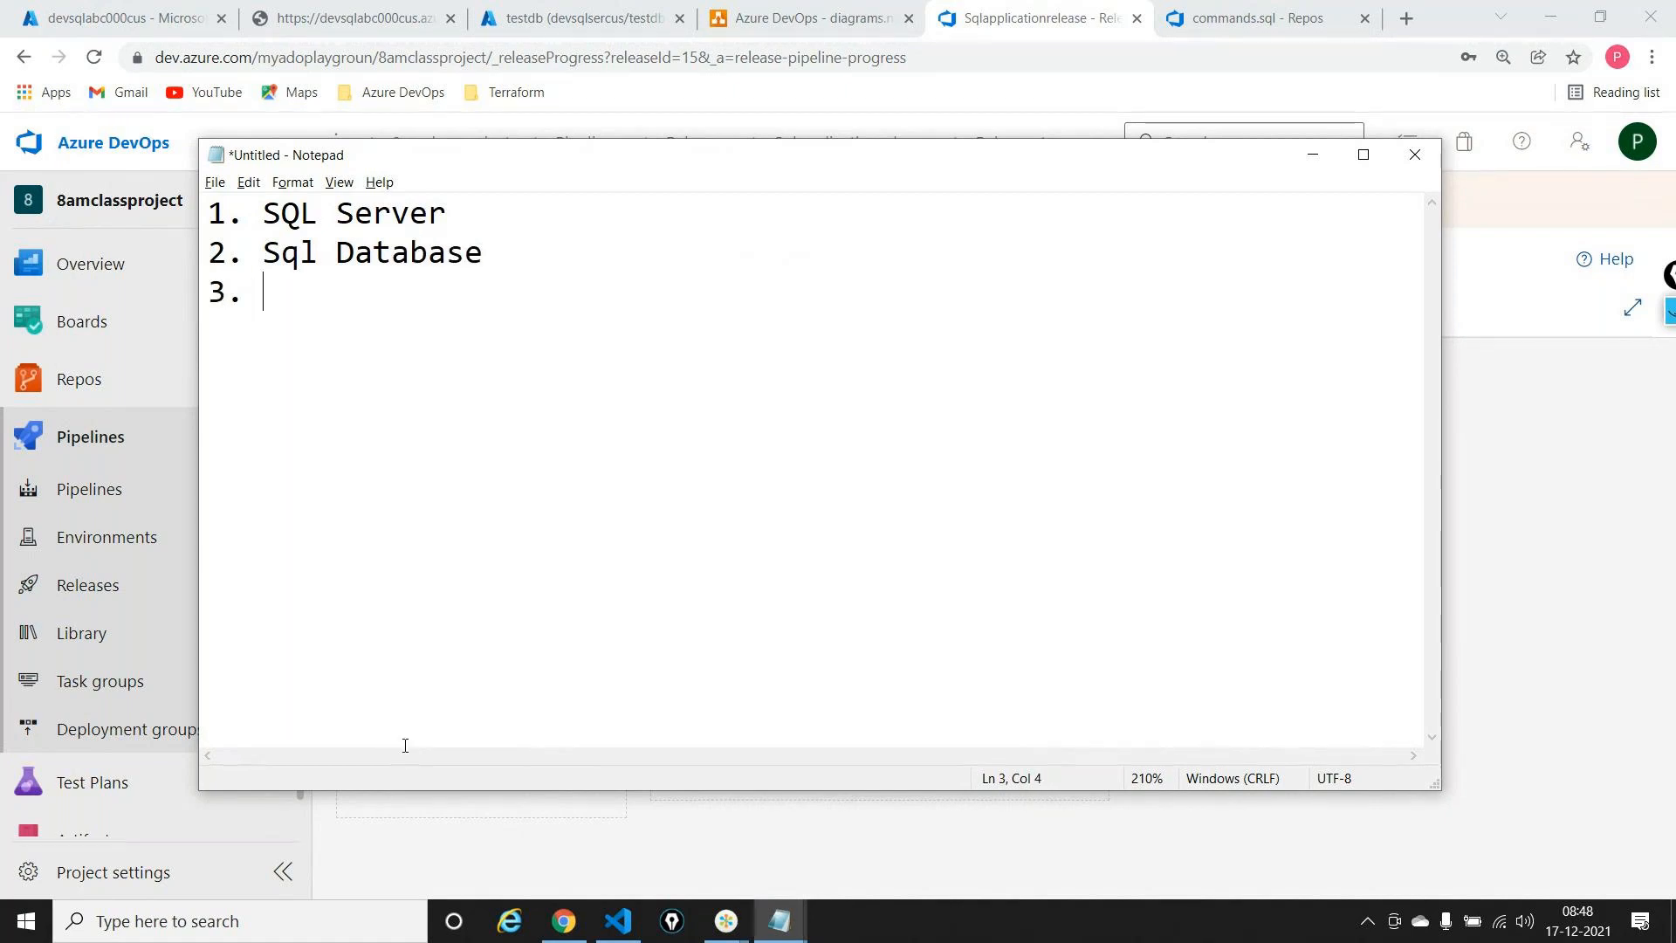
type("App service")
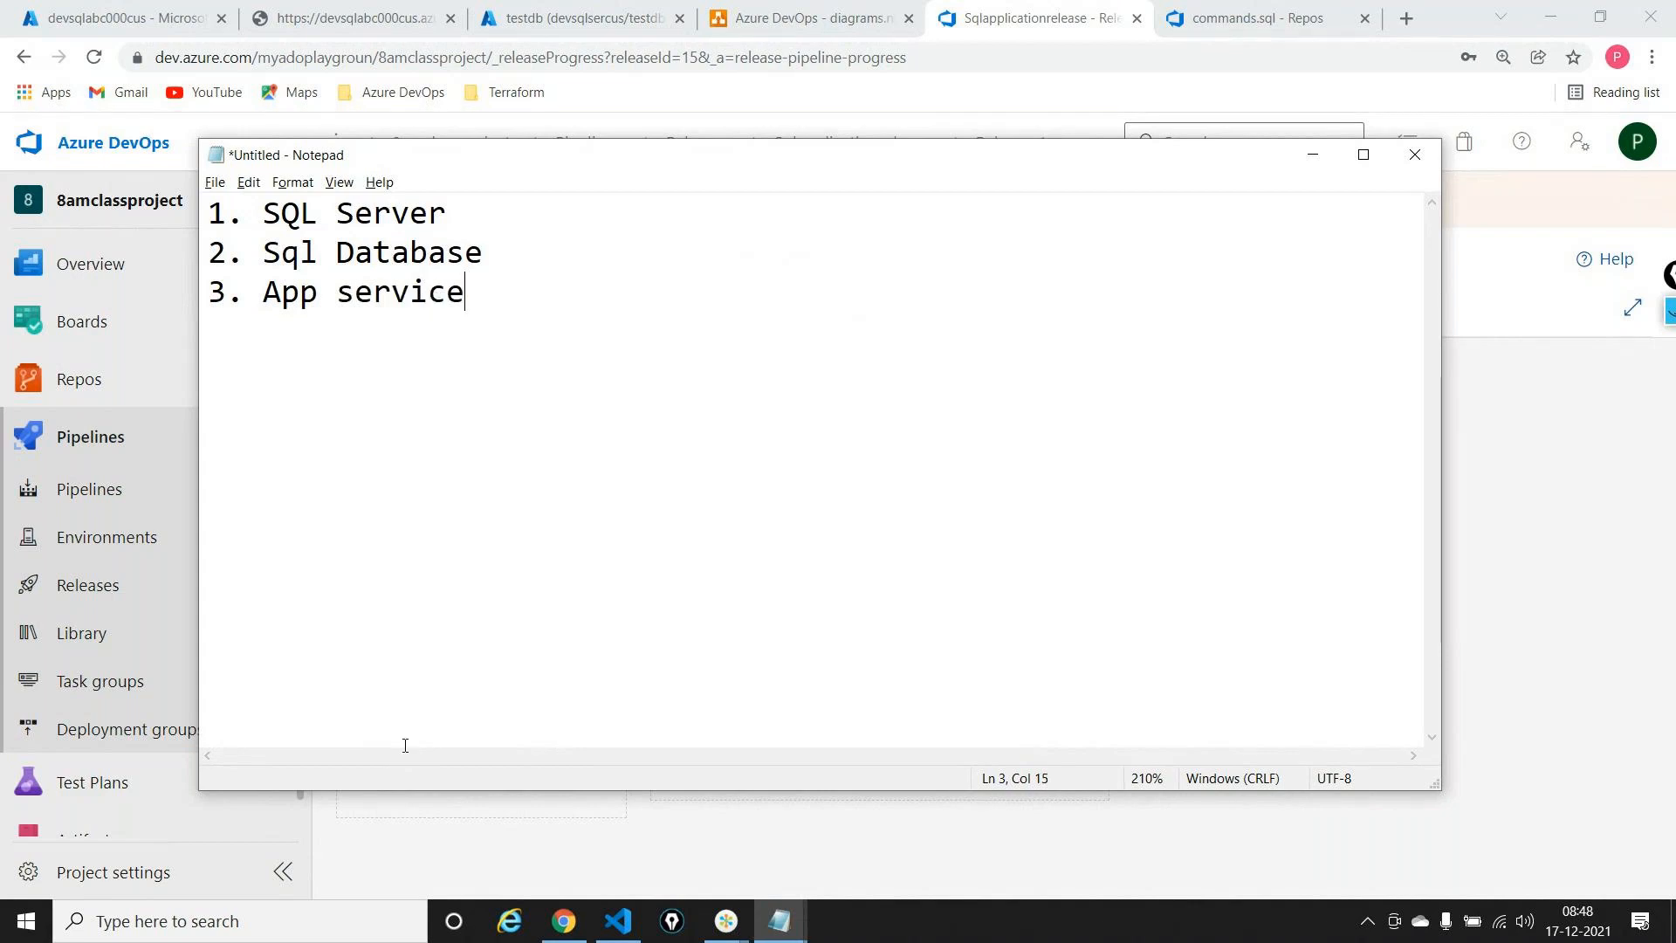
type(" plan")
key("Return")
type("4.")
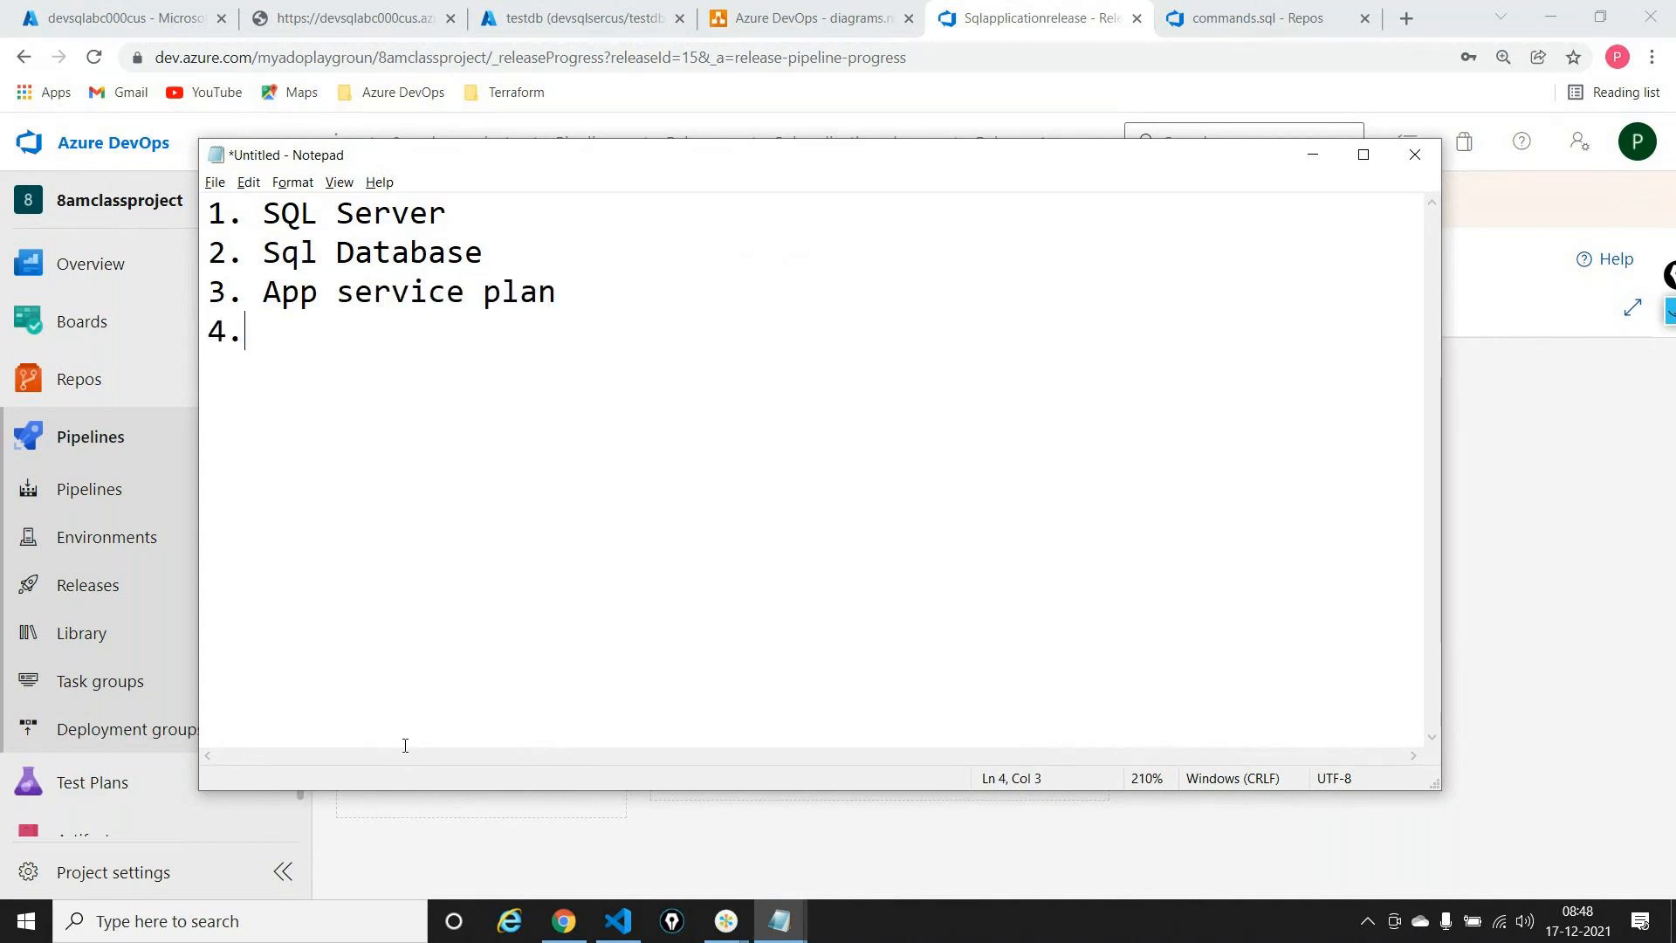
type(" WebApp ")
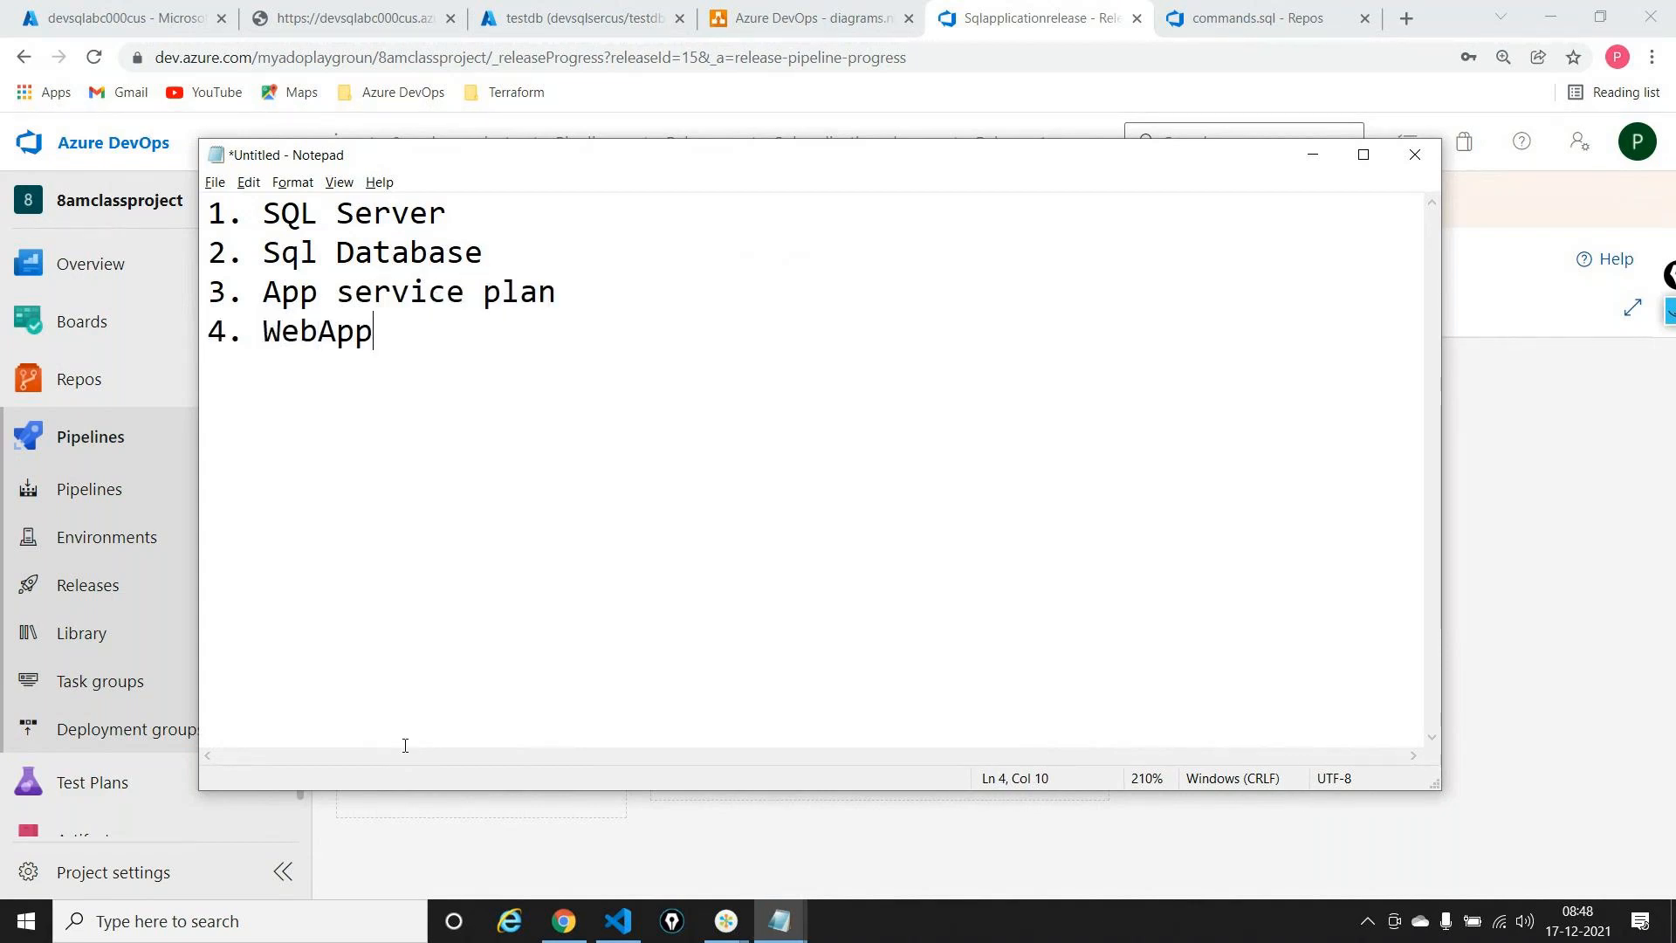
type("+ Connecti")
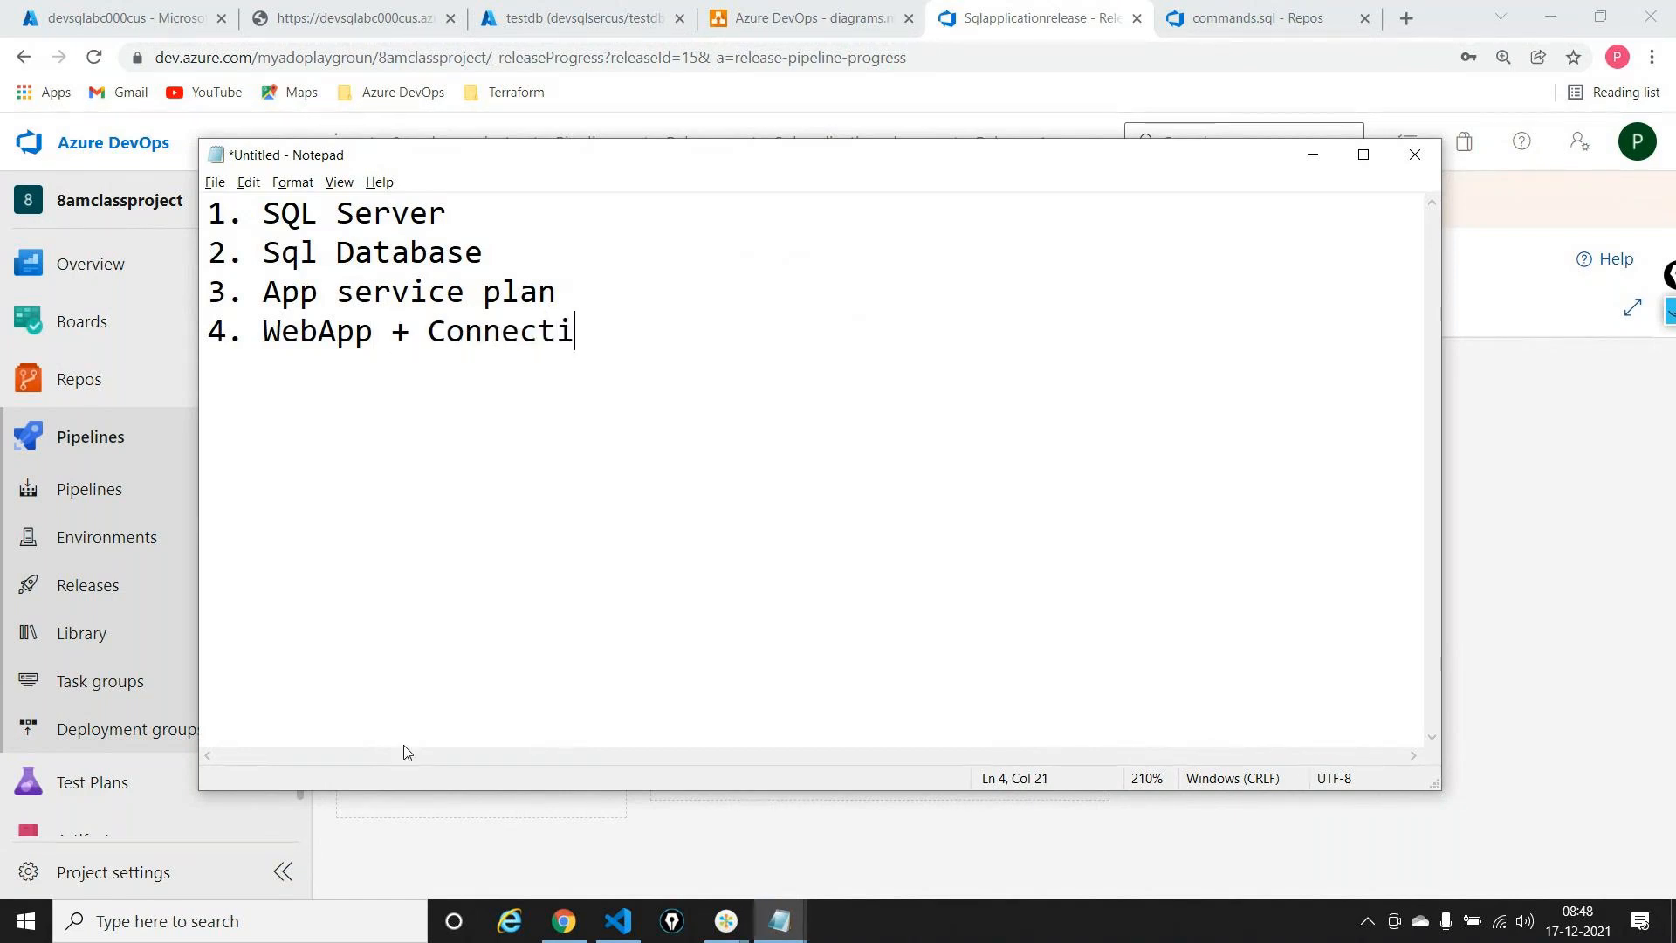
type("on to the SQL")
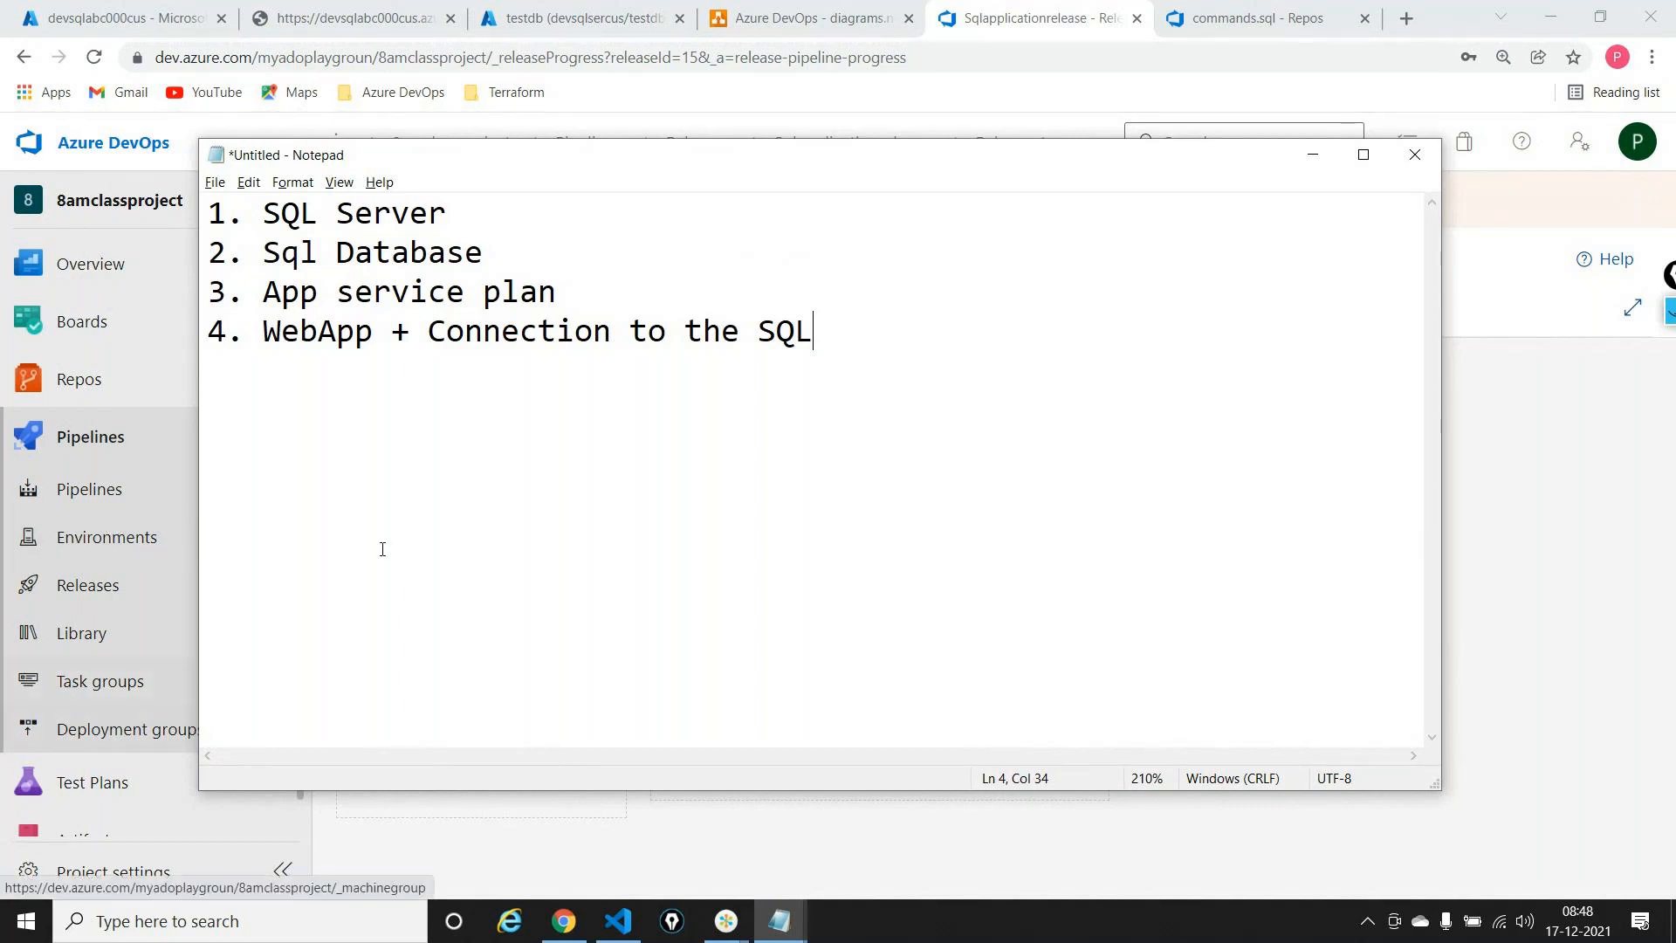
left_click_drag(878, 333, 80, 136)
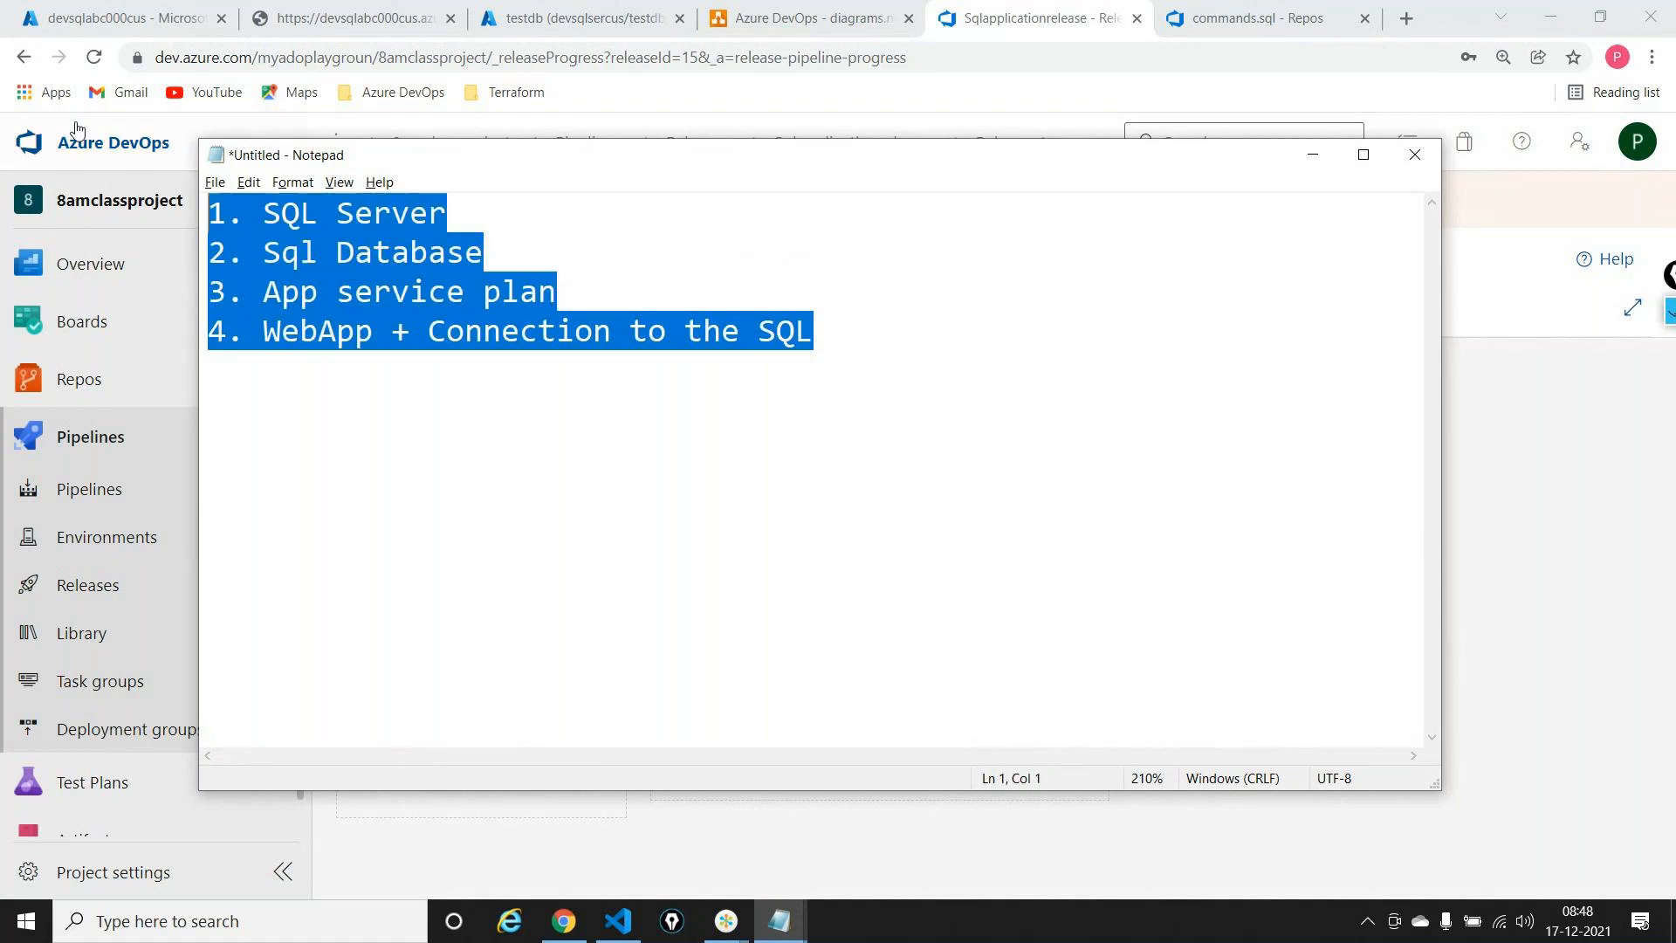
left_click(1312, 11)
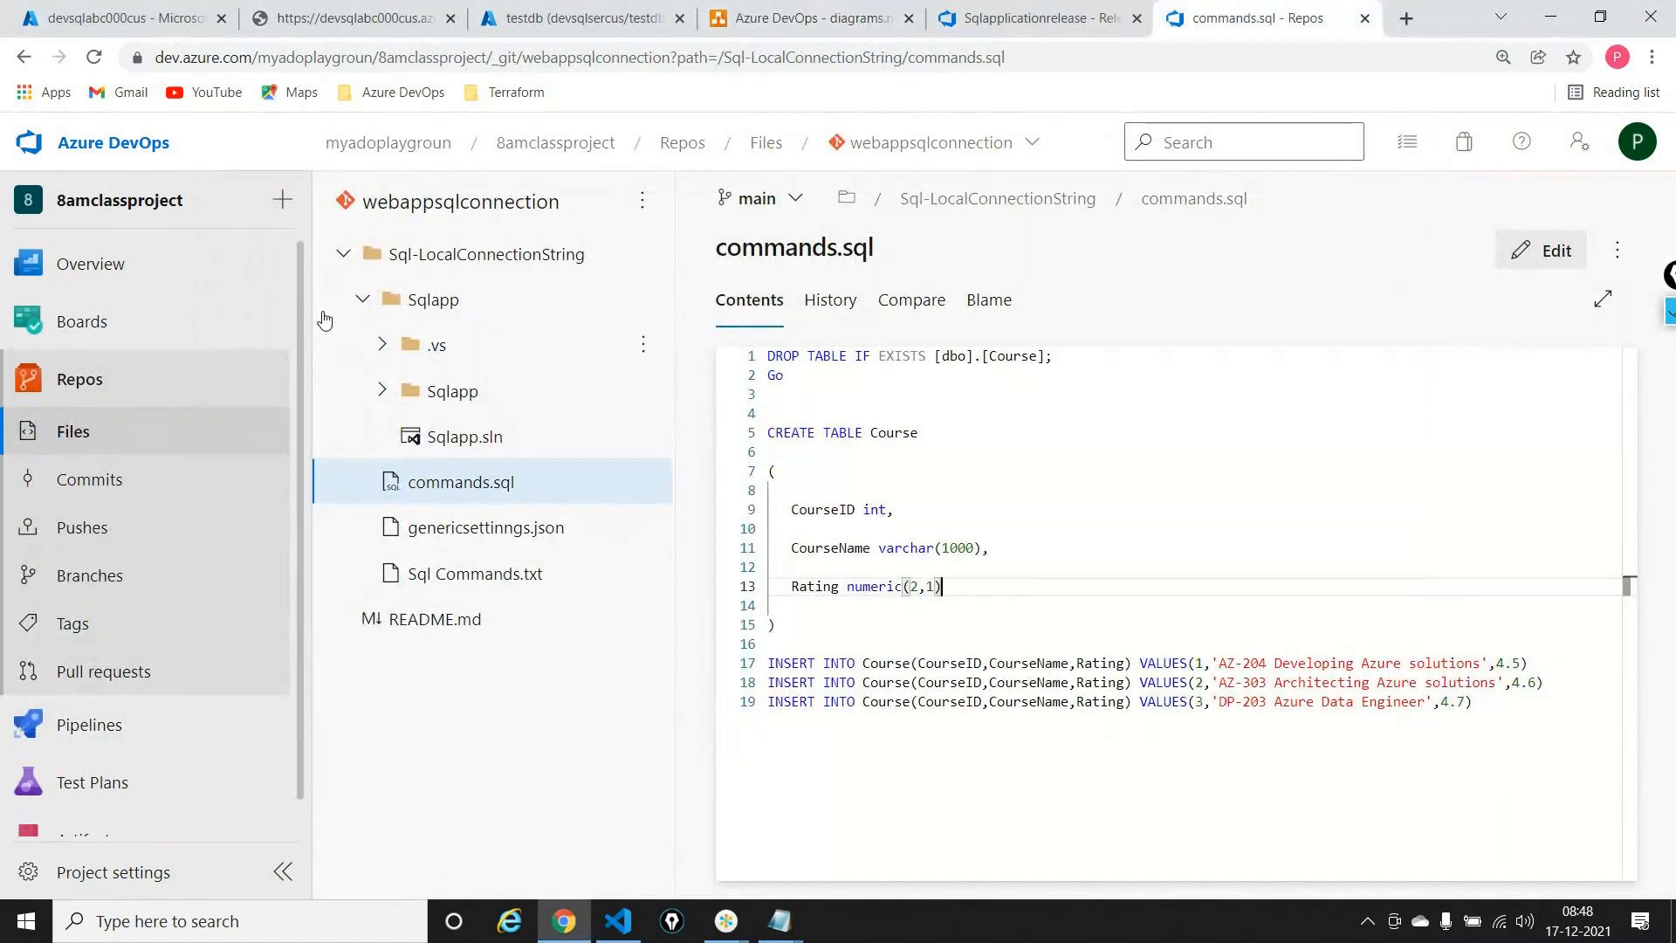
Step: Open the myclassesrepo project's files and switch to the automation repository
left_click(106, 138)
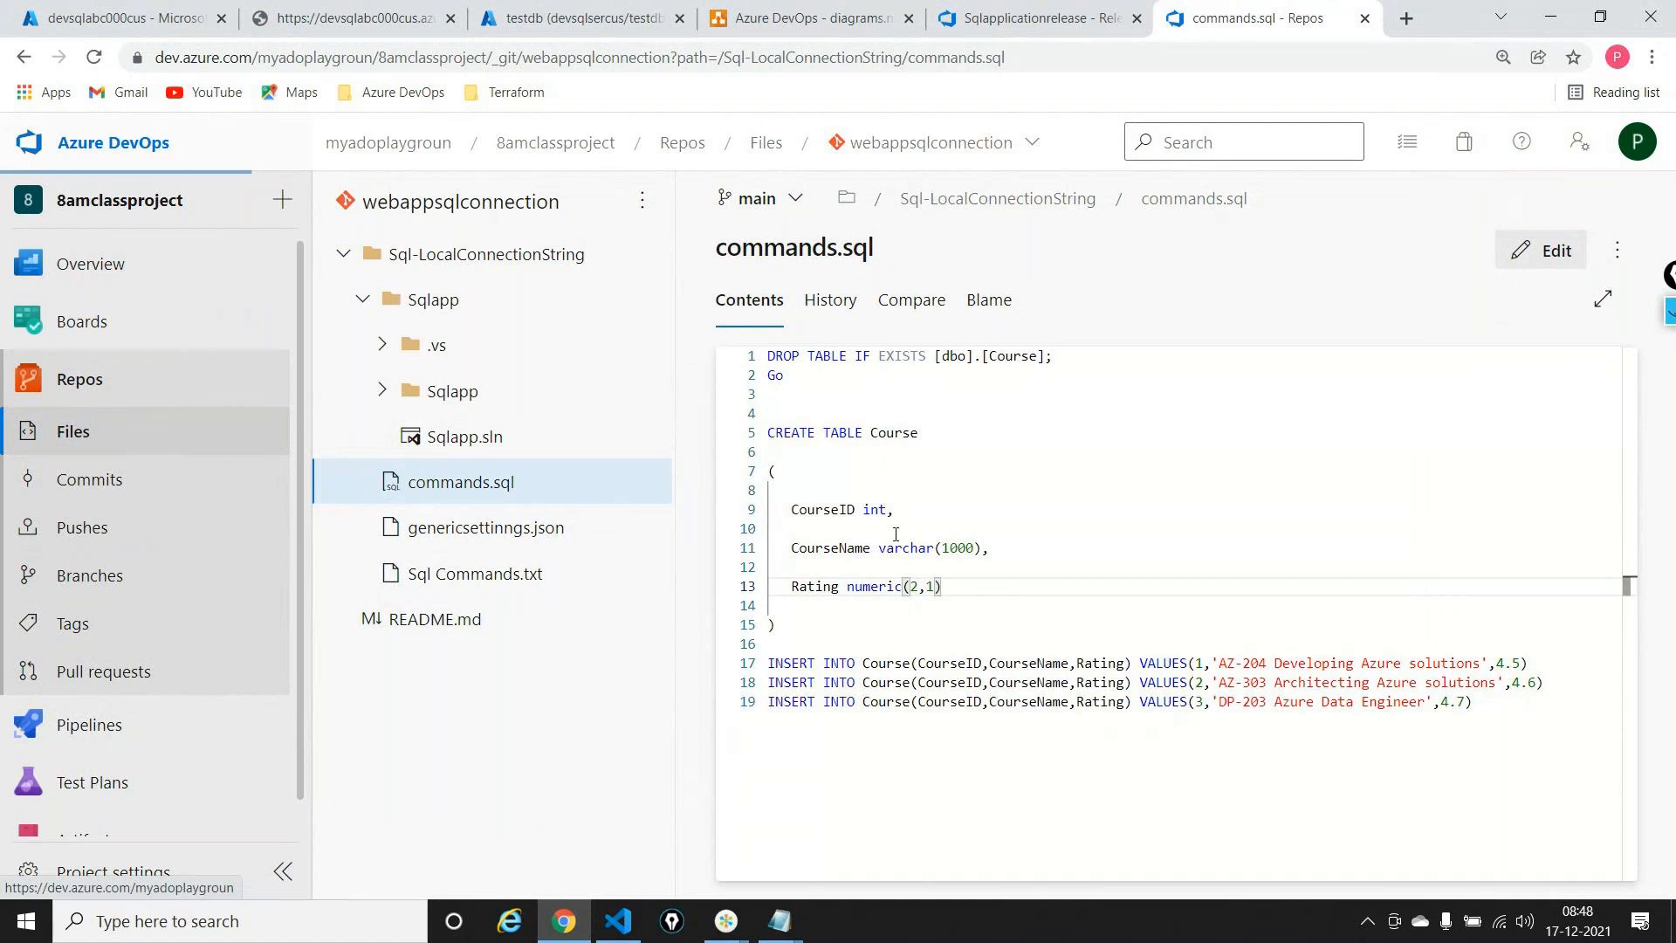
left_click(984, 389)
mouse_move(105, 523)
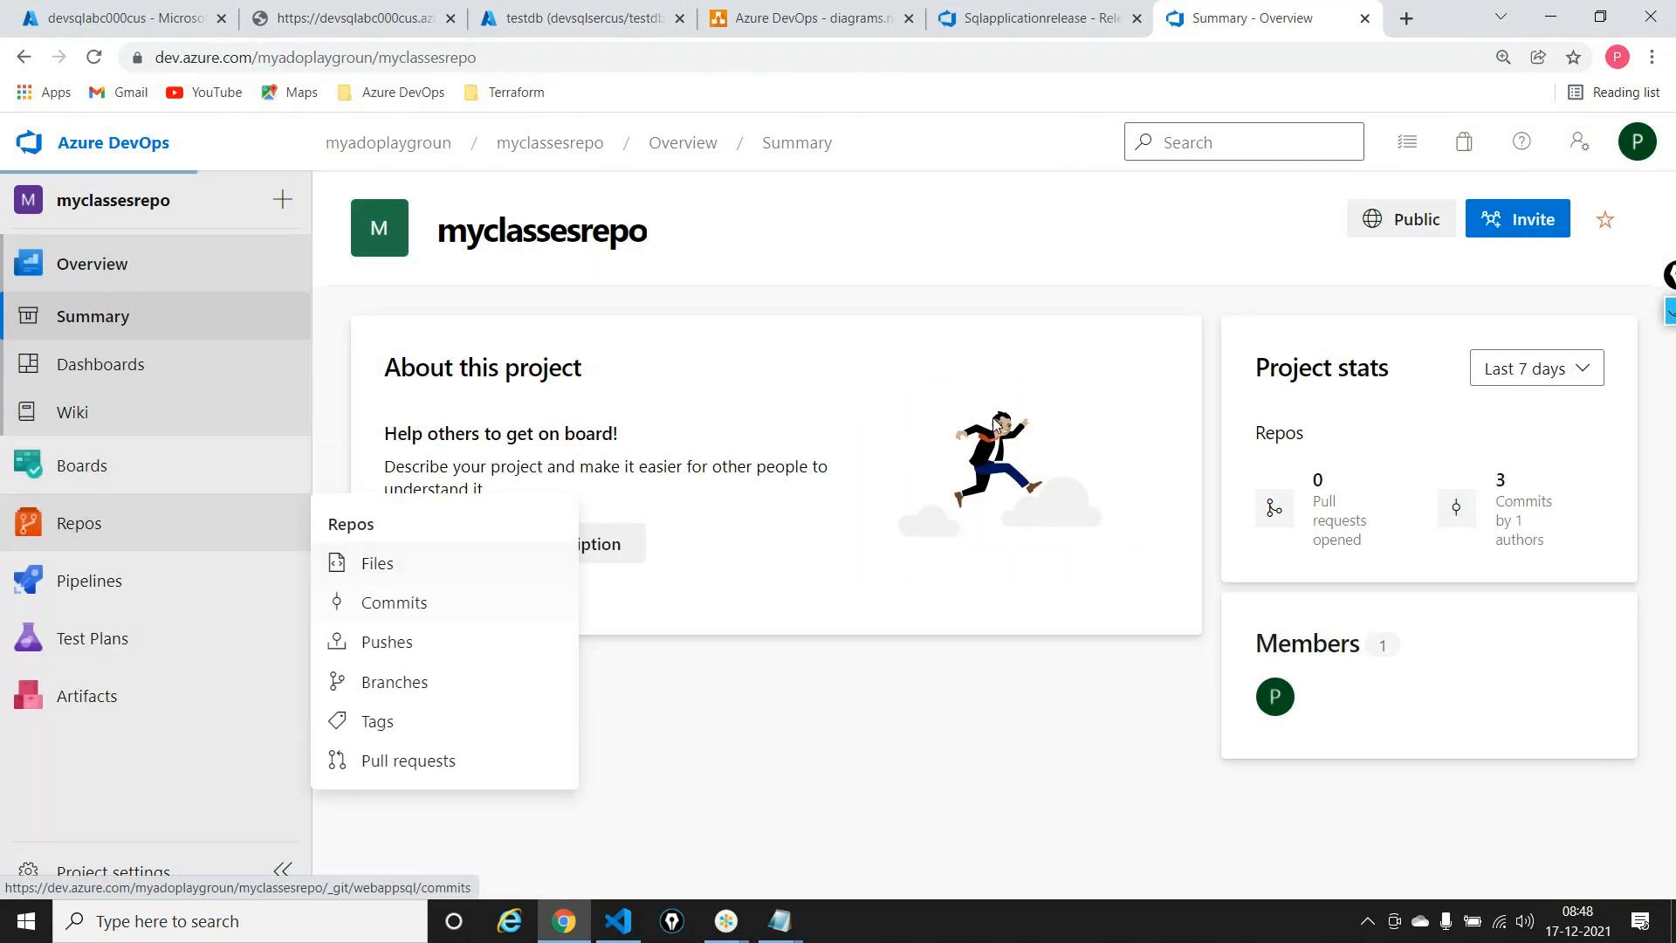
left_click(377, 563)
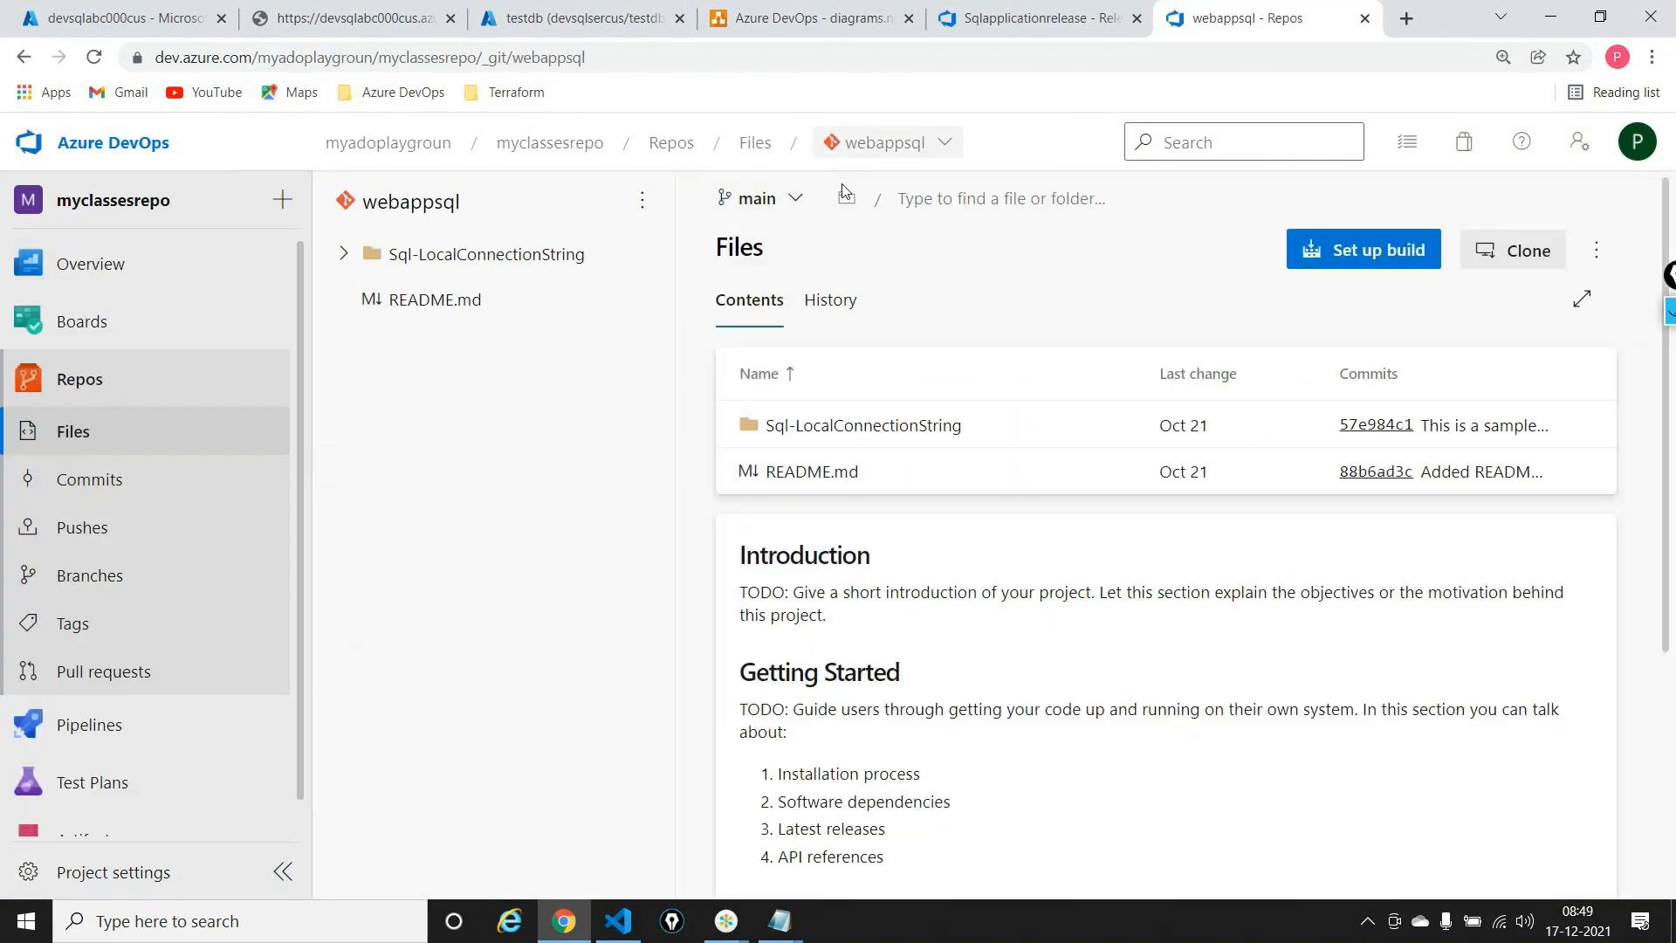
left_click(892, 142)
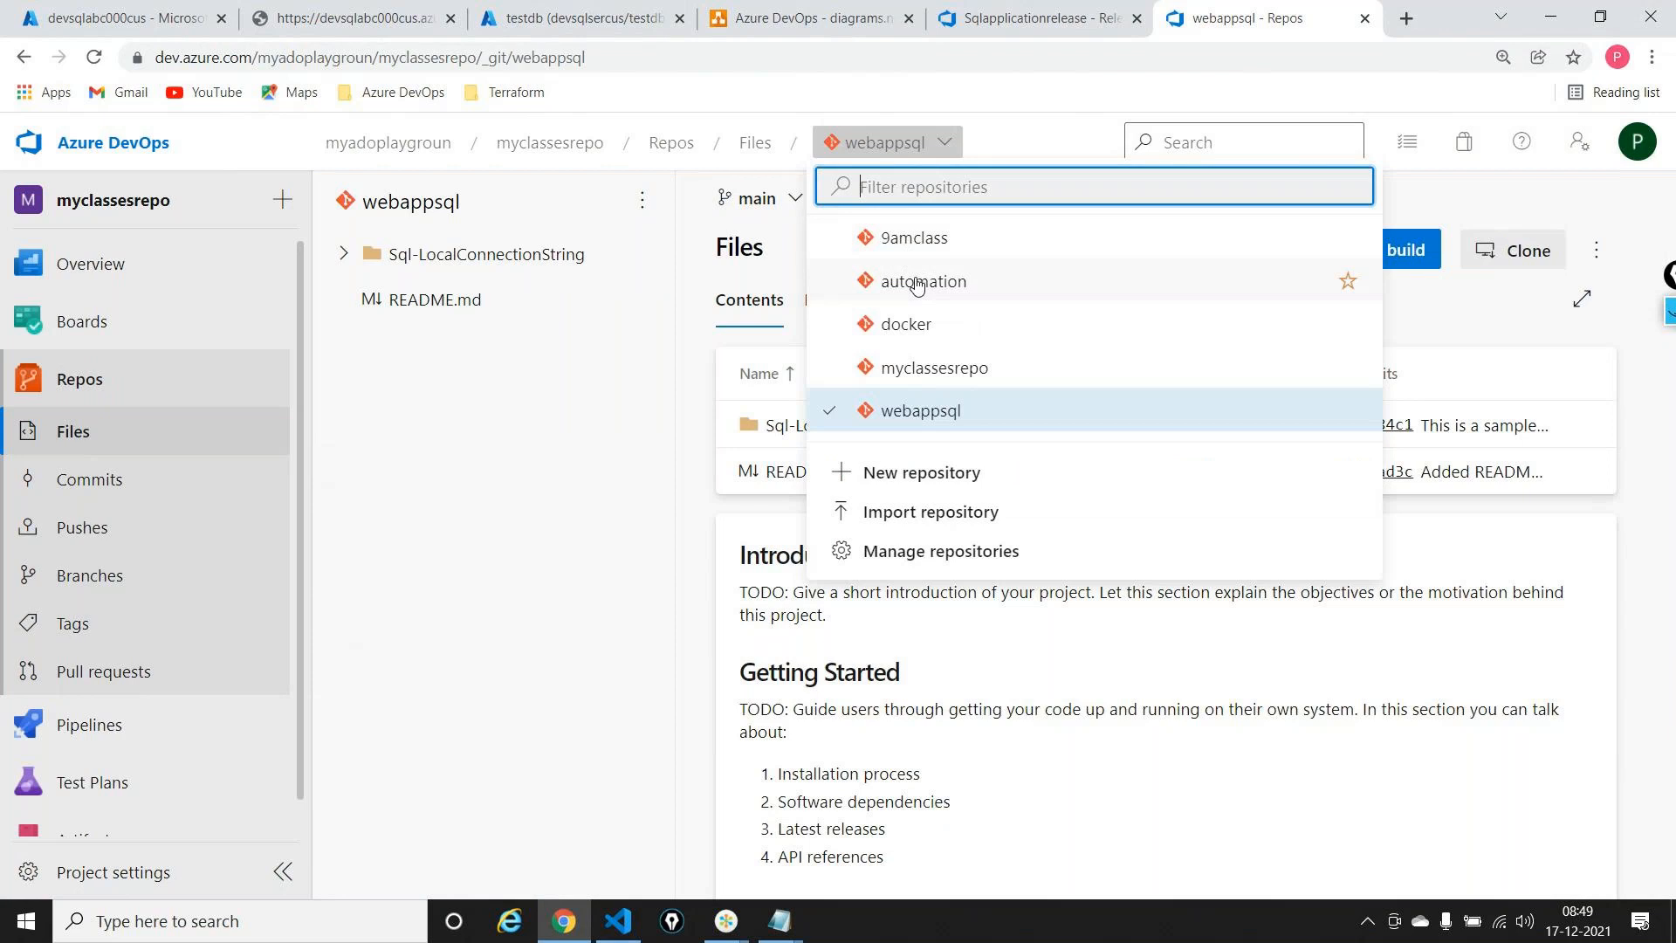
left_click(915, 281)
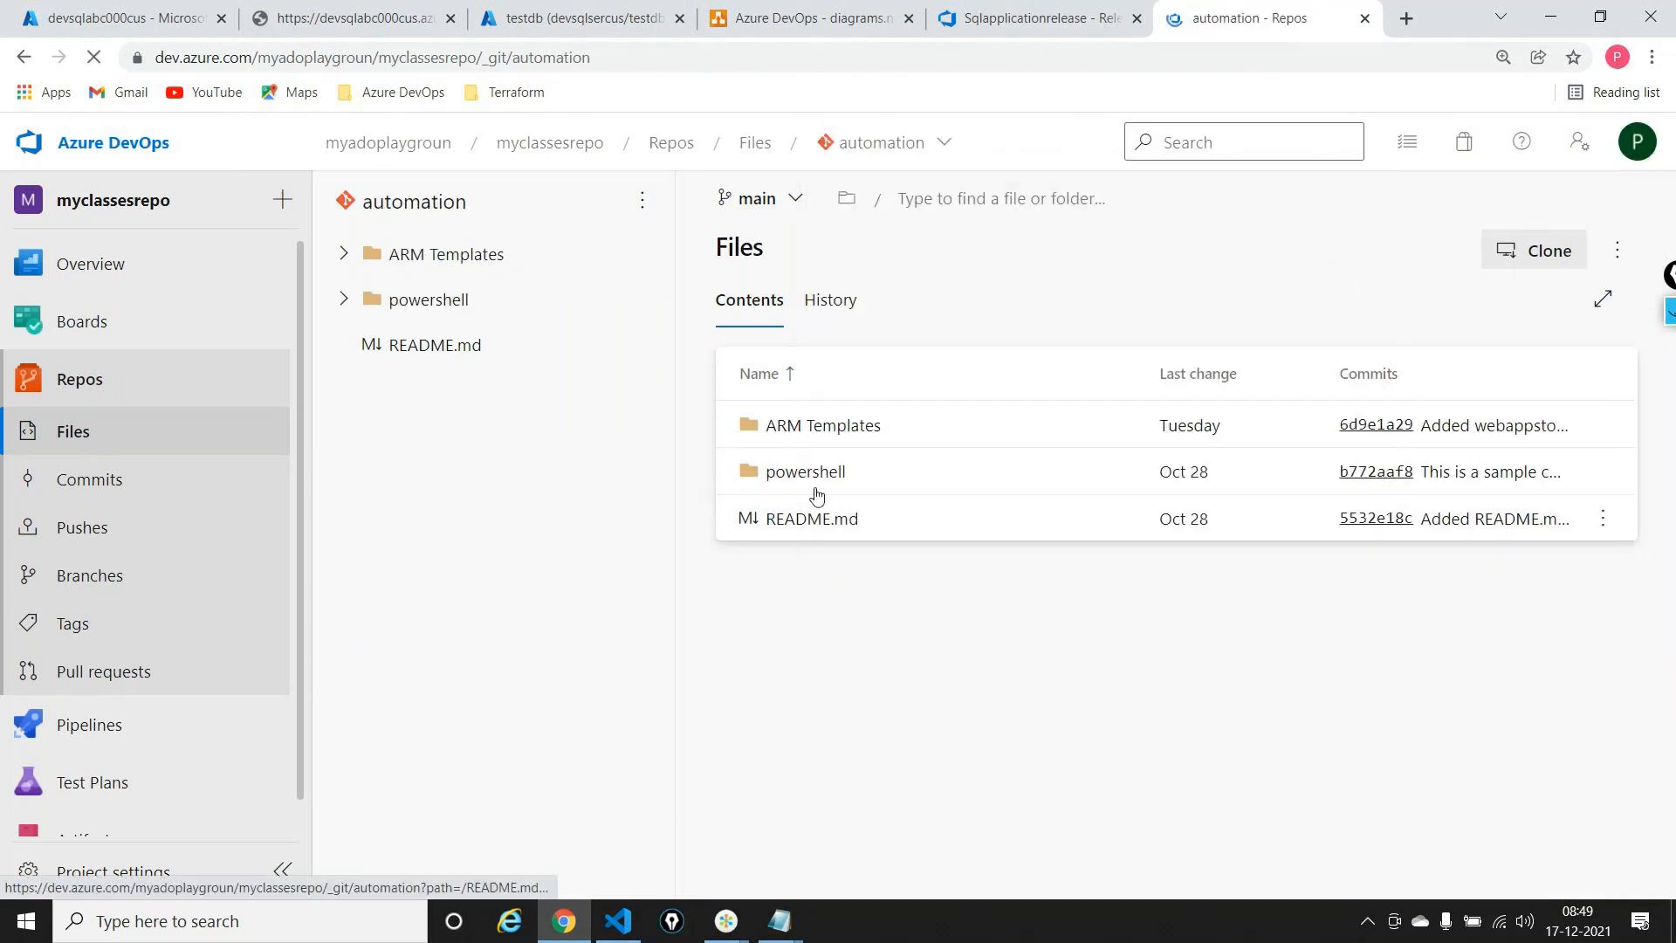
Step: Open ARM Templates/WebApp/webappsql/WebSiteSQLDatabase.json and scroll through the template
left_click(799, 425)
left_click(825, 517)
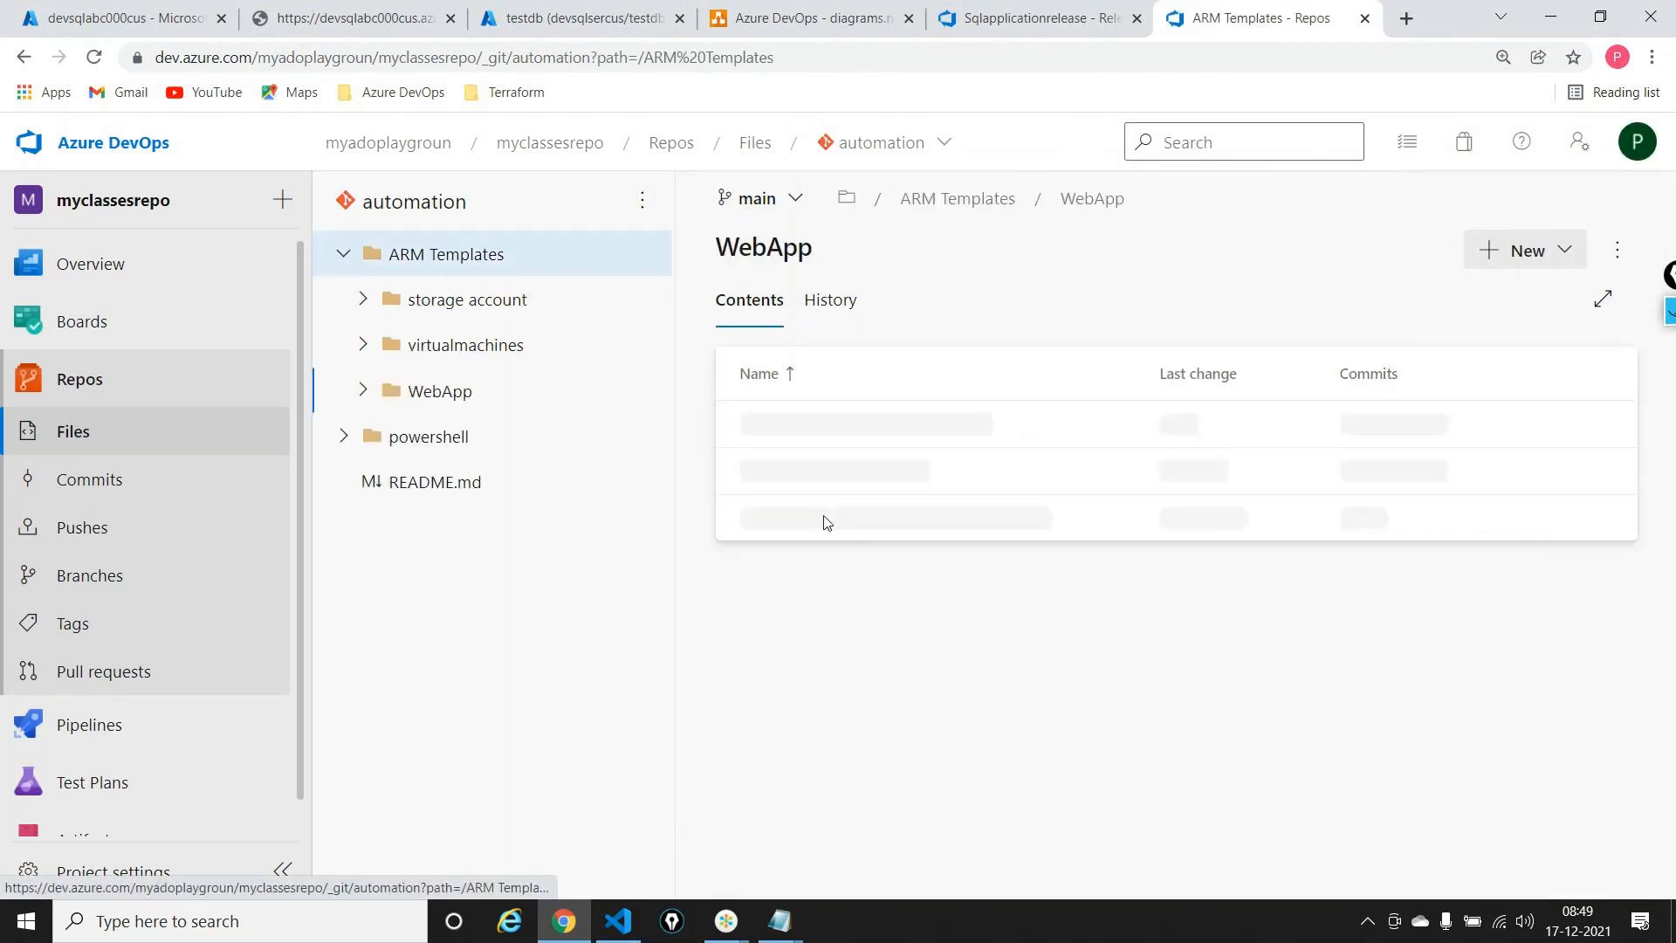
left_click(840, 429)
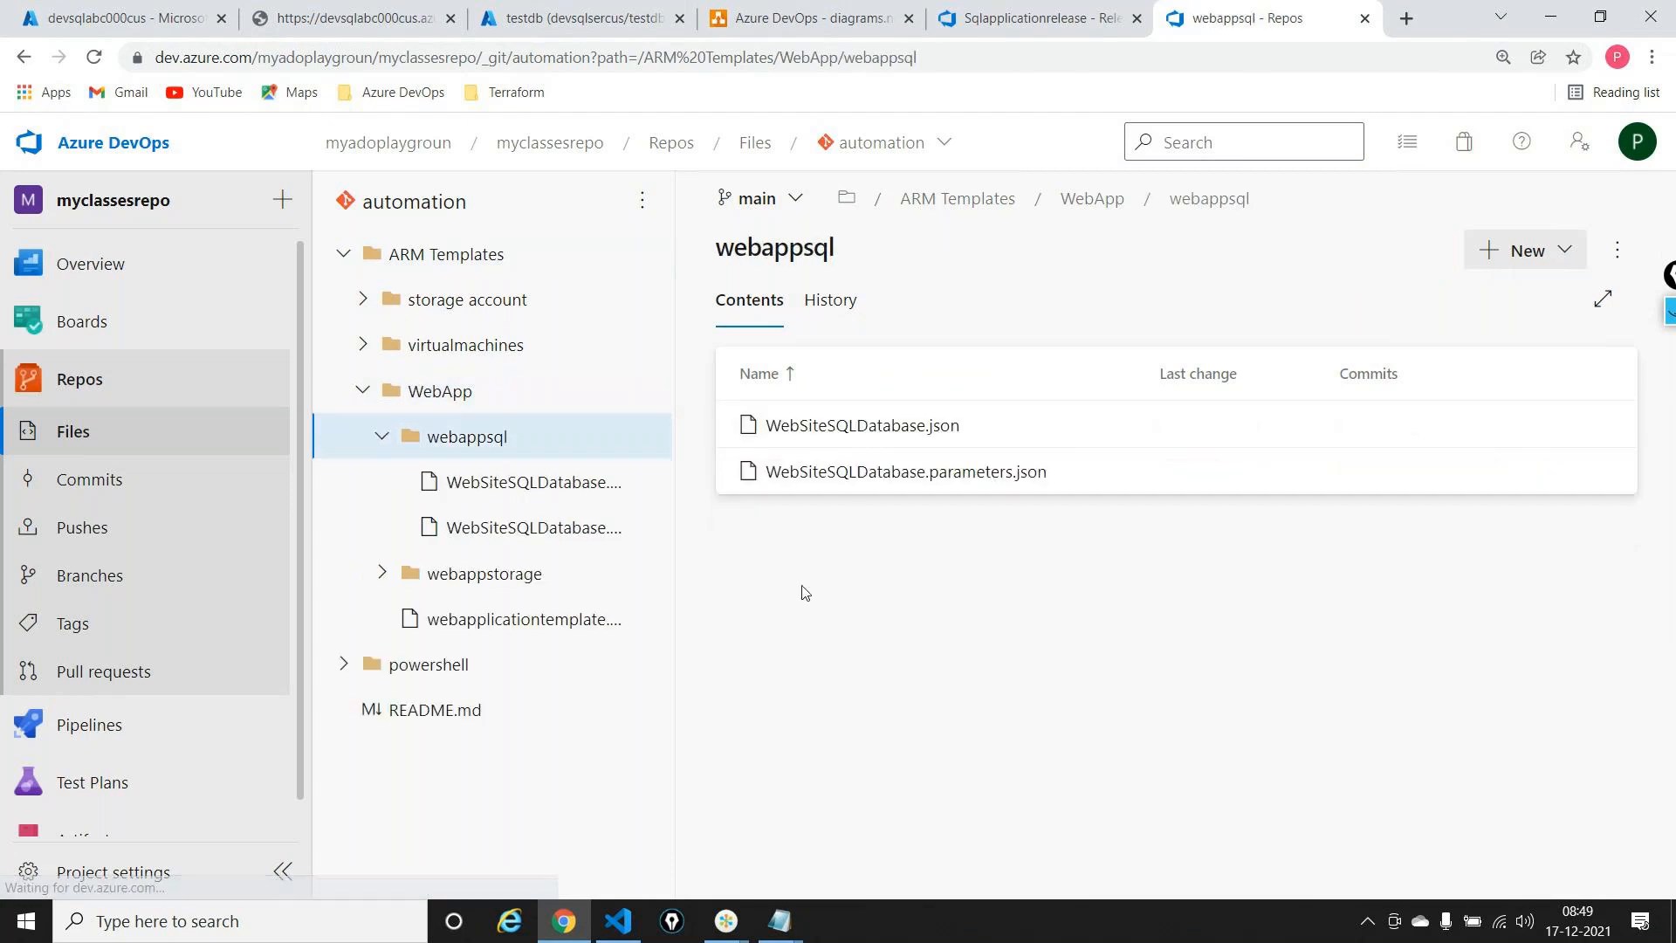
left_click(837, 425)
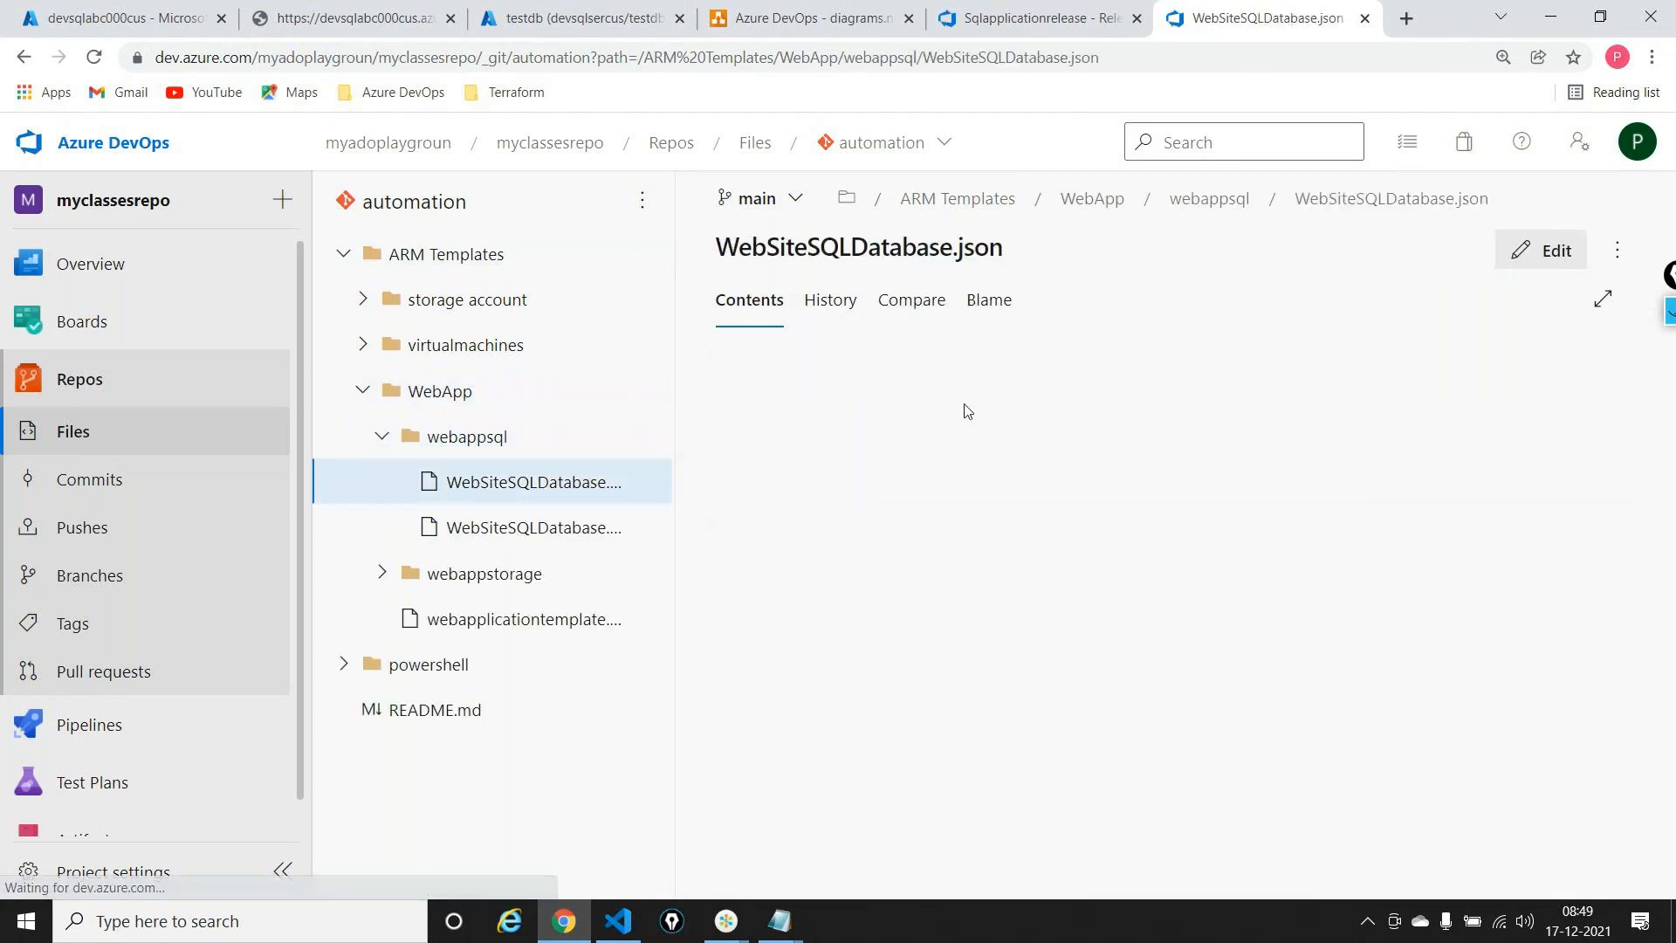
scroll(956, 700, "down", 20)
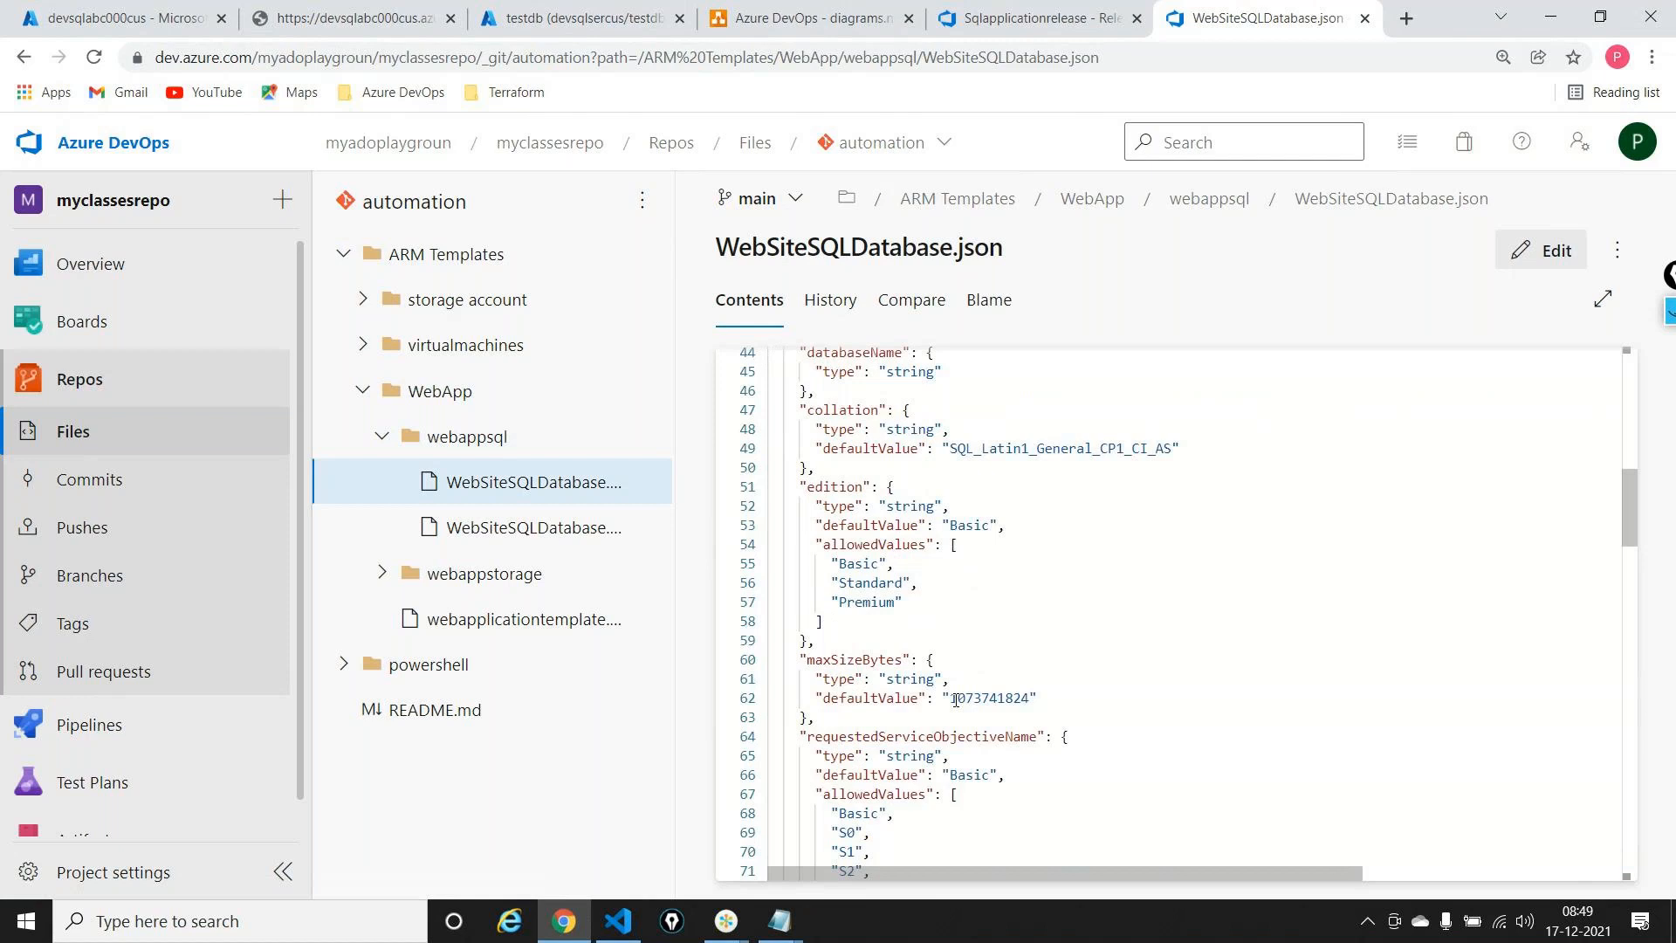
scroll(956, 700, "up", 20)
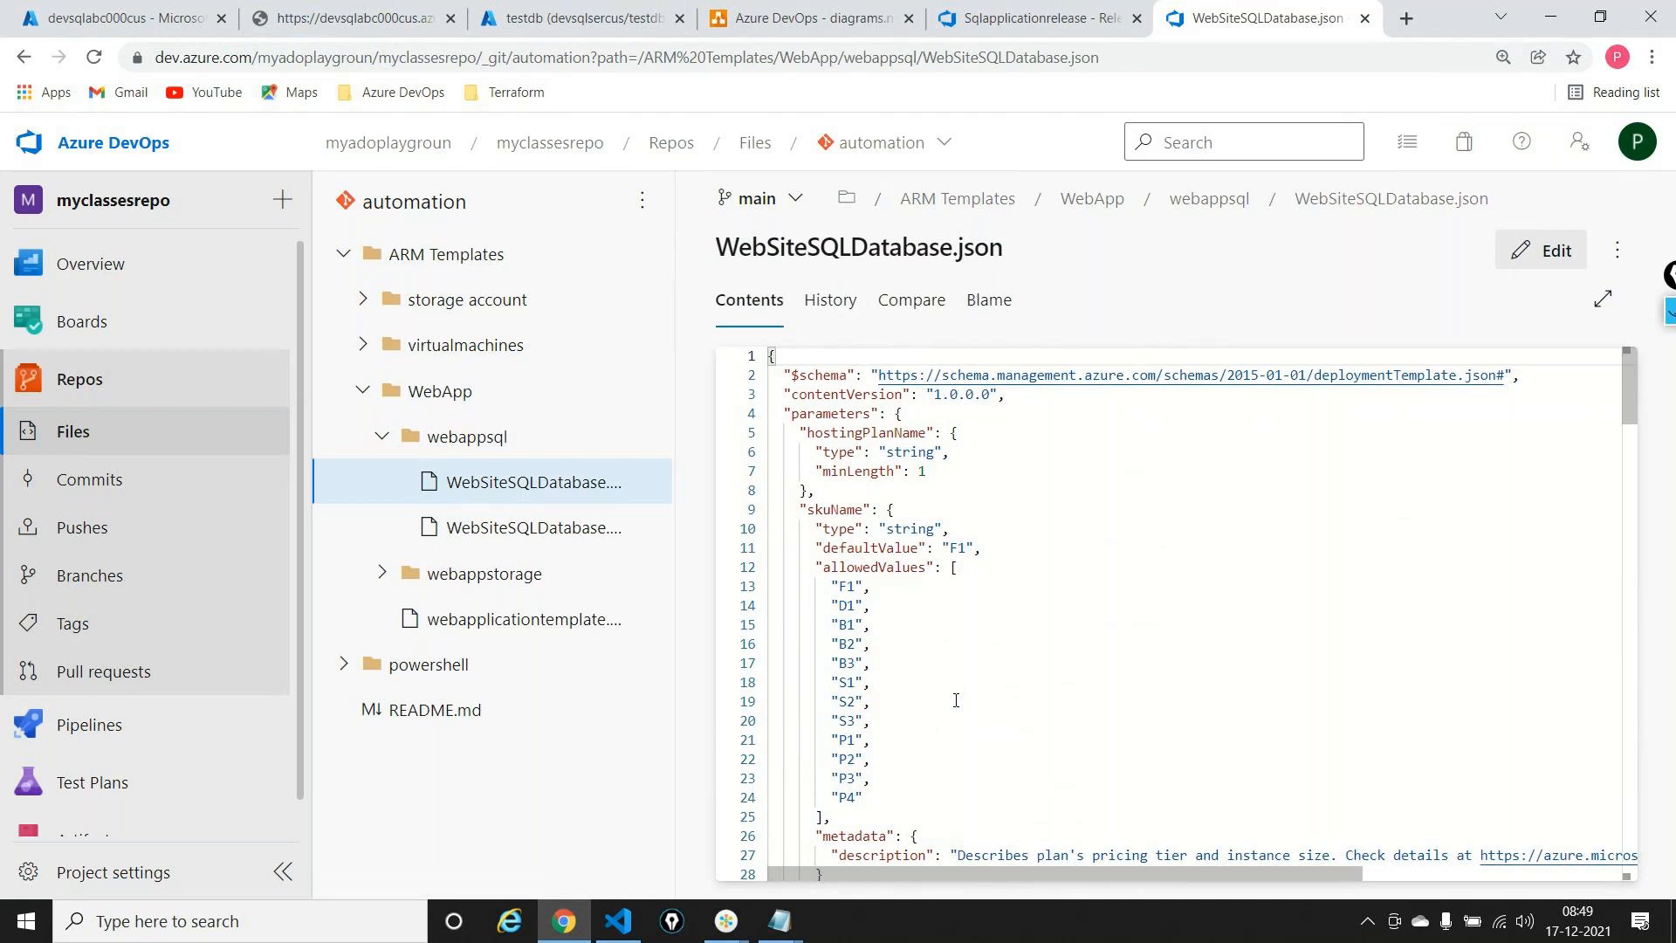
scroll(955, 700, "down", 6)
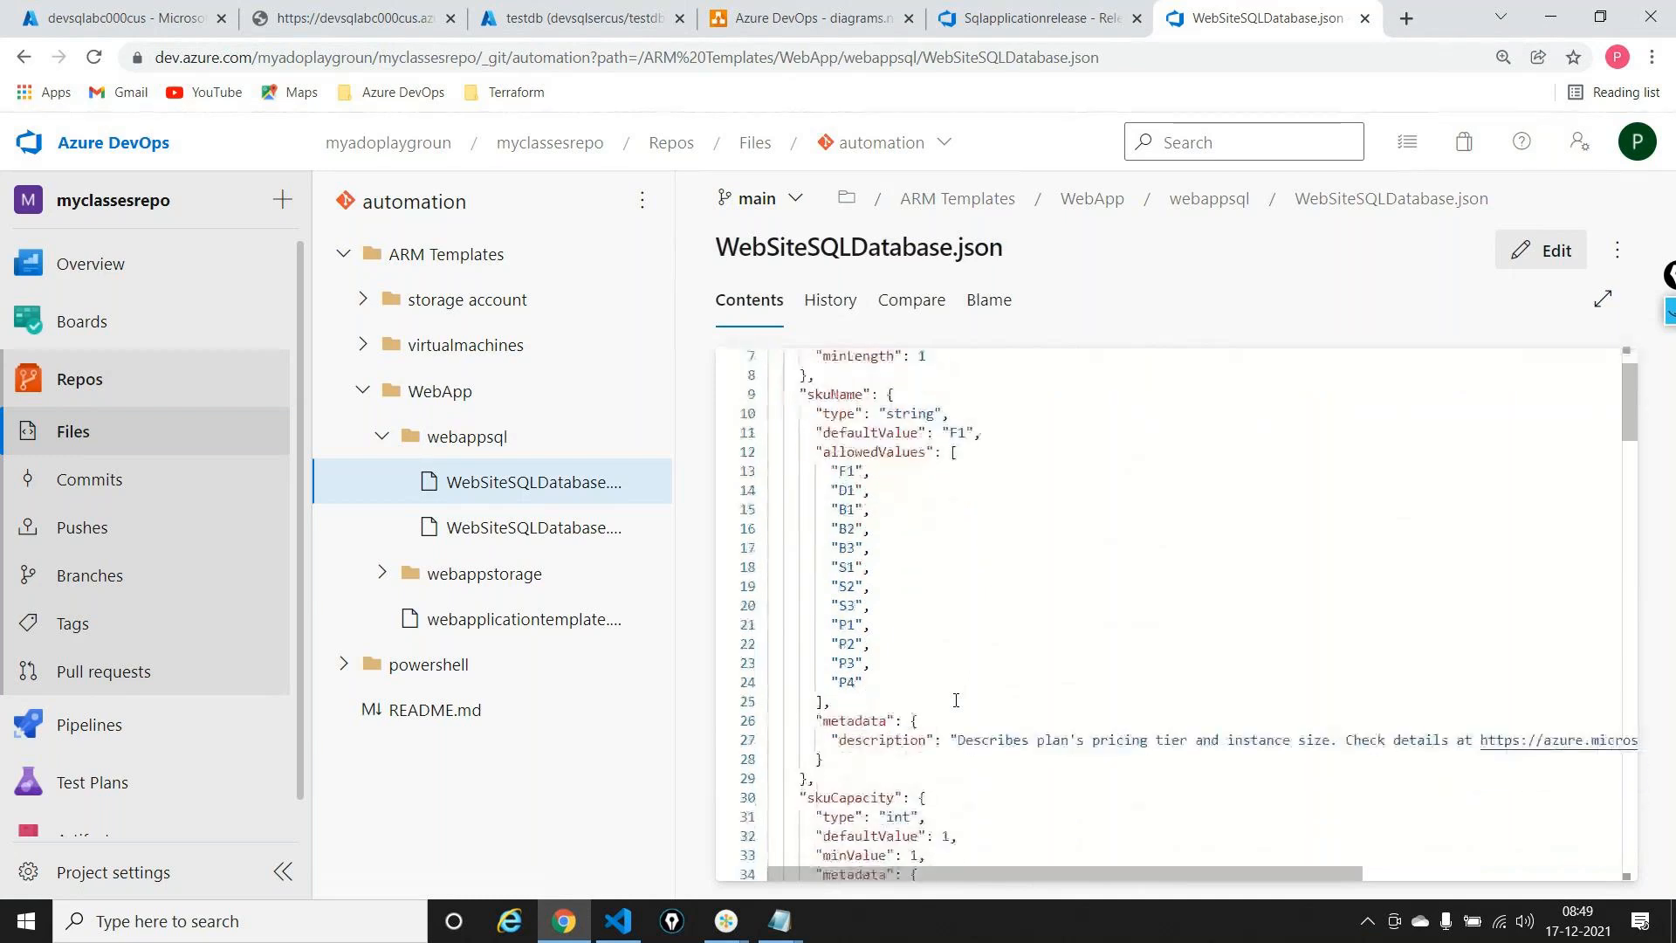
scroll(955, 700, "down", 15)
scroll(956, 700, "down", 15)
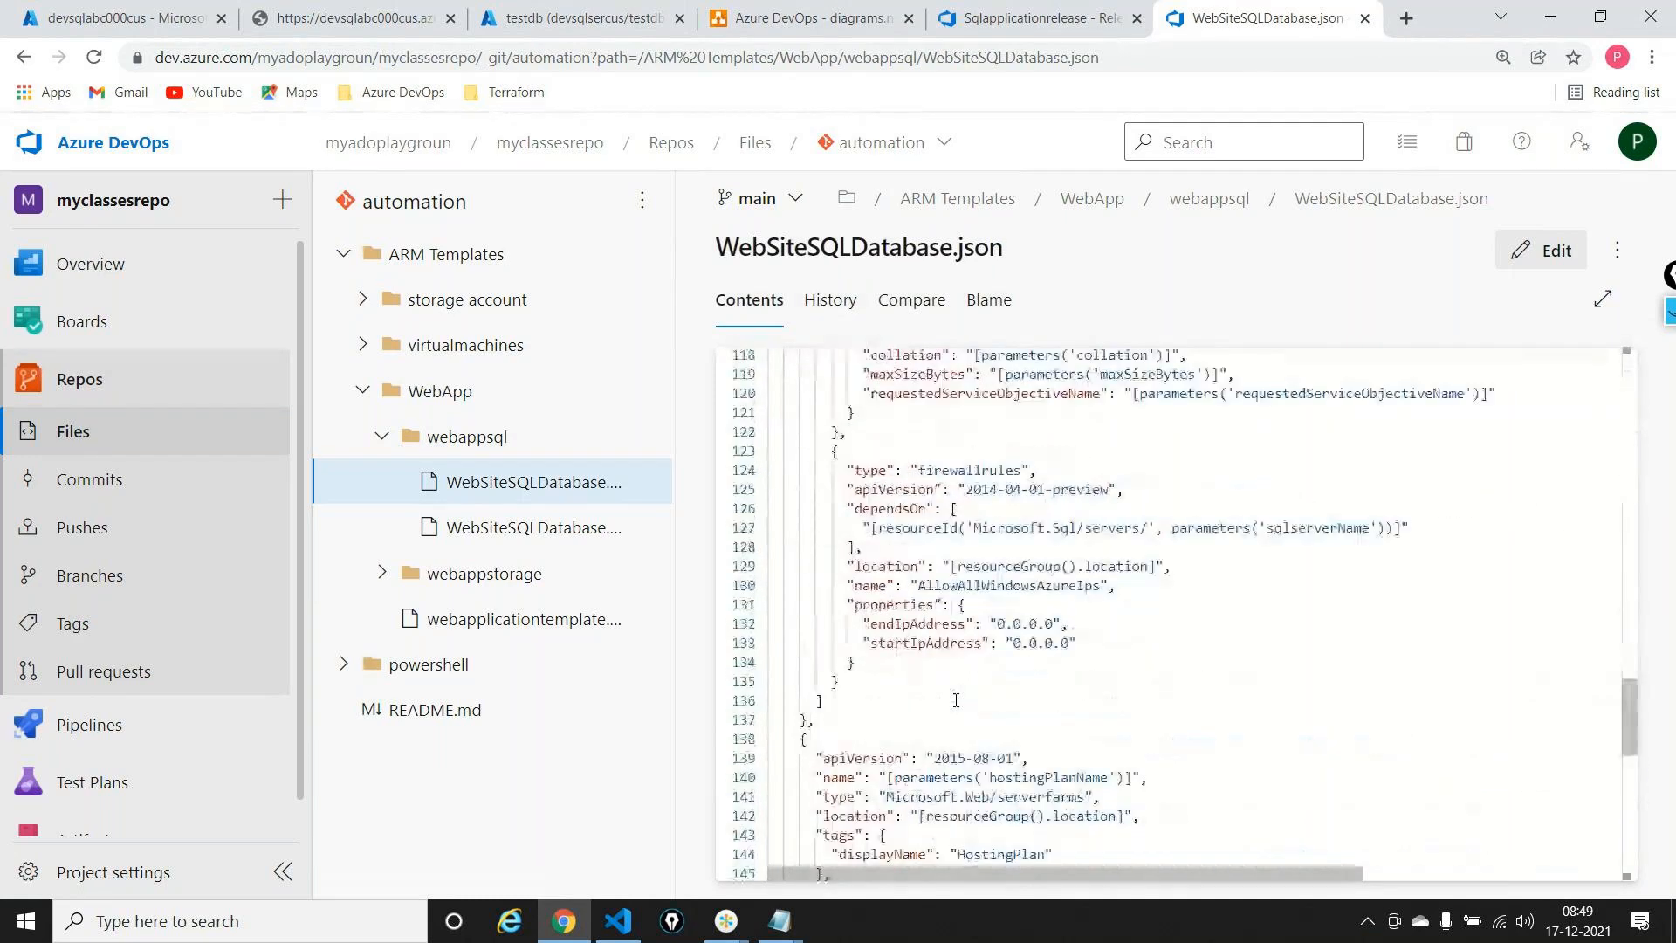
scroll(955, 700, "up", 20)
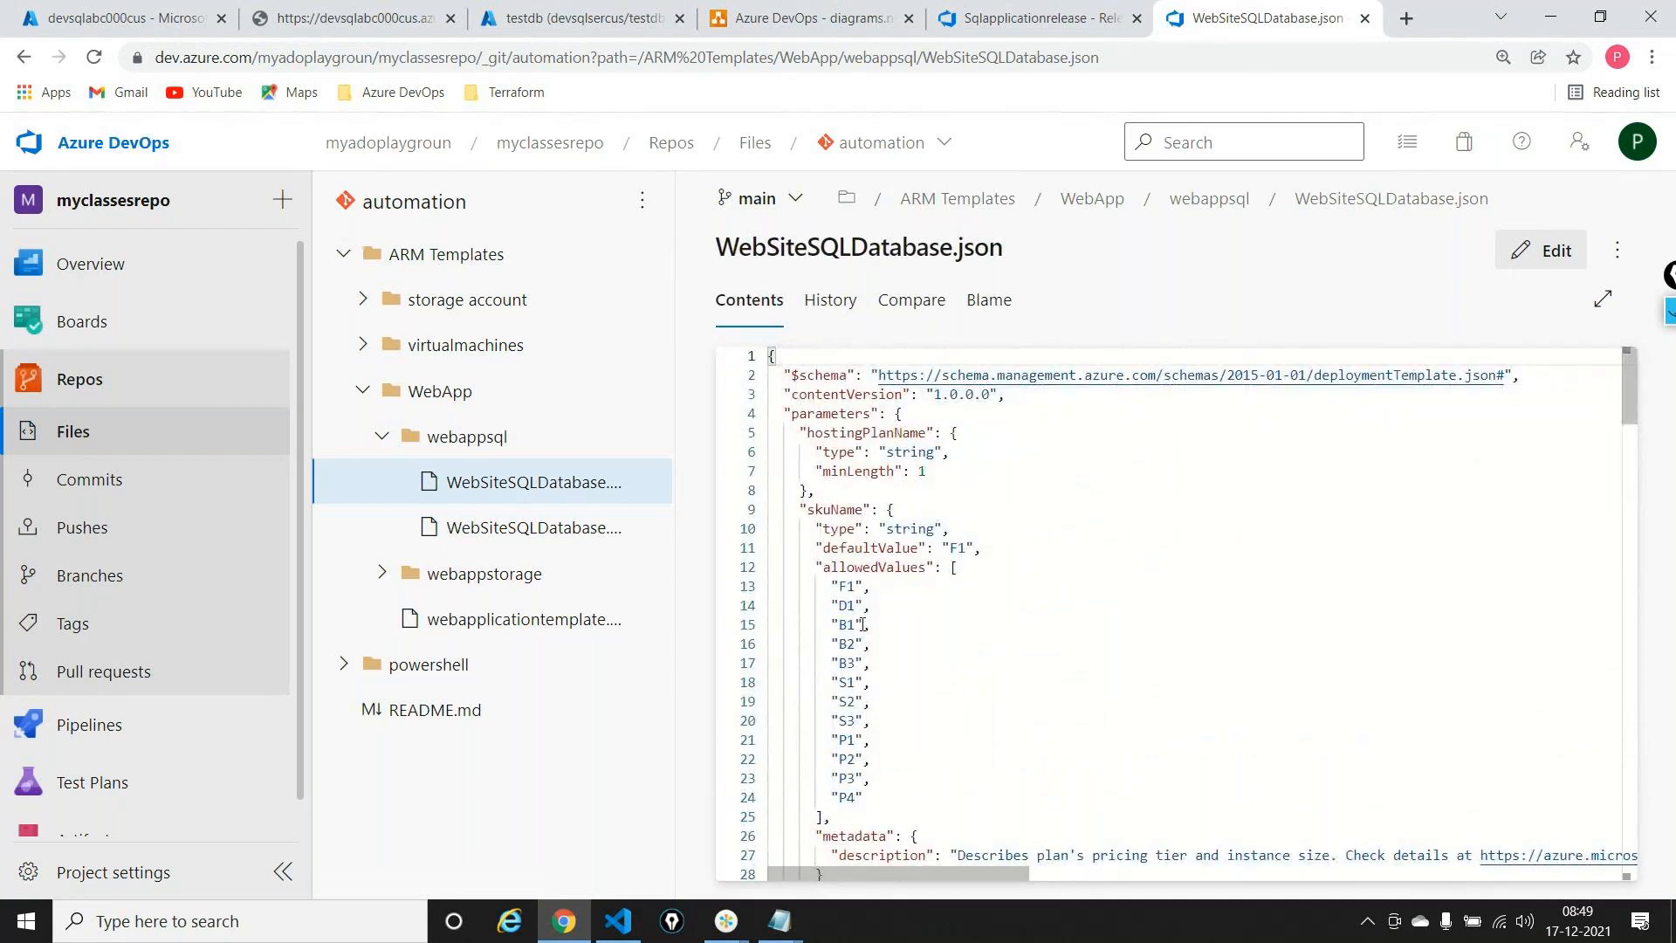
Step: Replace the notes with enlarged text reading '1. CI - Sonar - Copy SQL scripts, ARM templates'
key("alt+Tab")
key("Delete")
key("ctrl+plus")
key("ctrl+plus")
key("ctrl+plus")
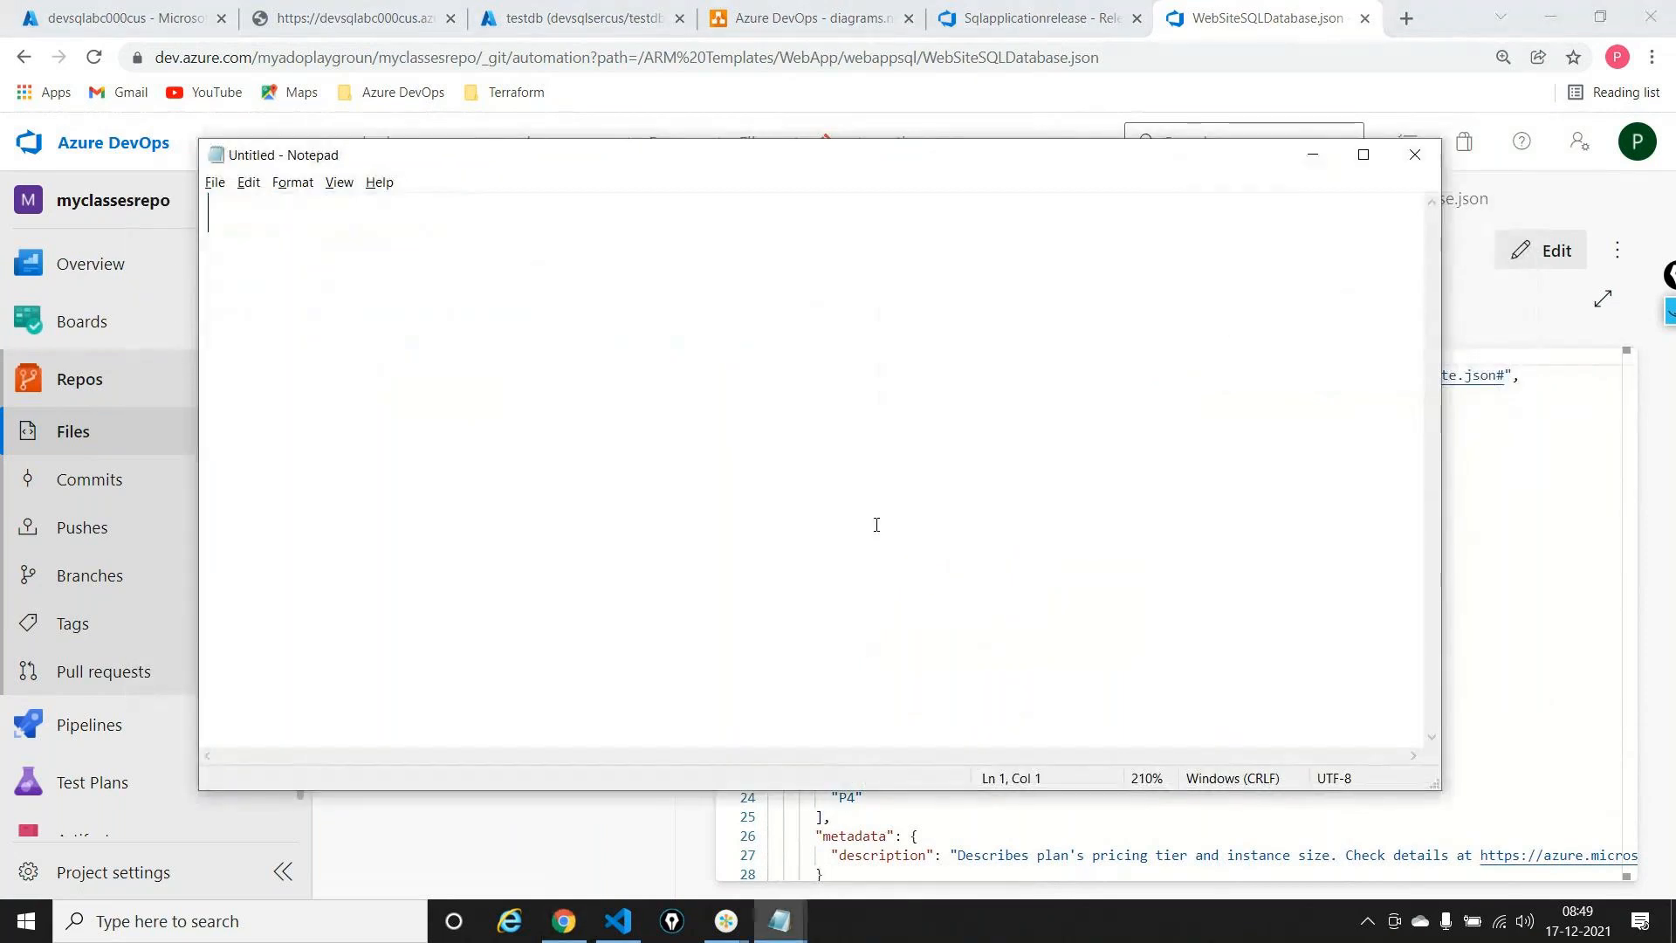
type("1.")
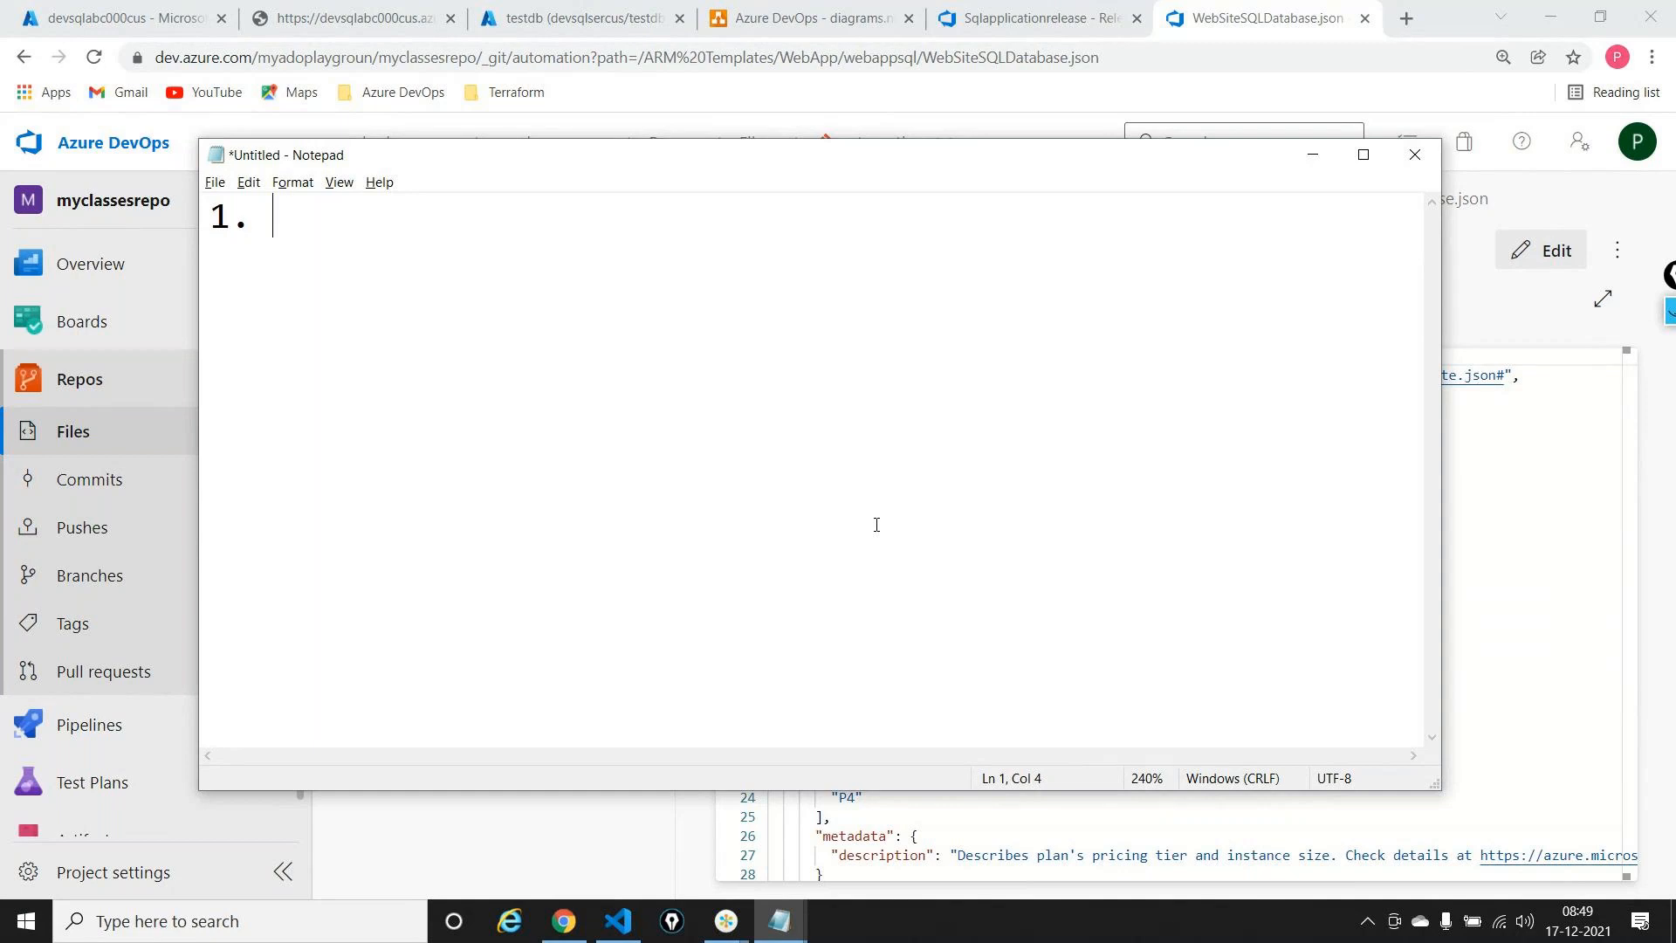
type("CI -  Sonar")
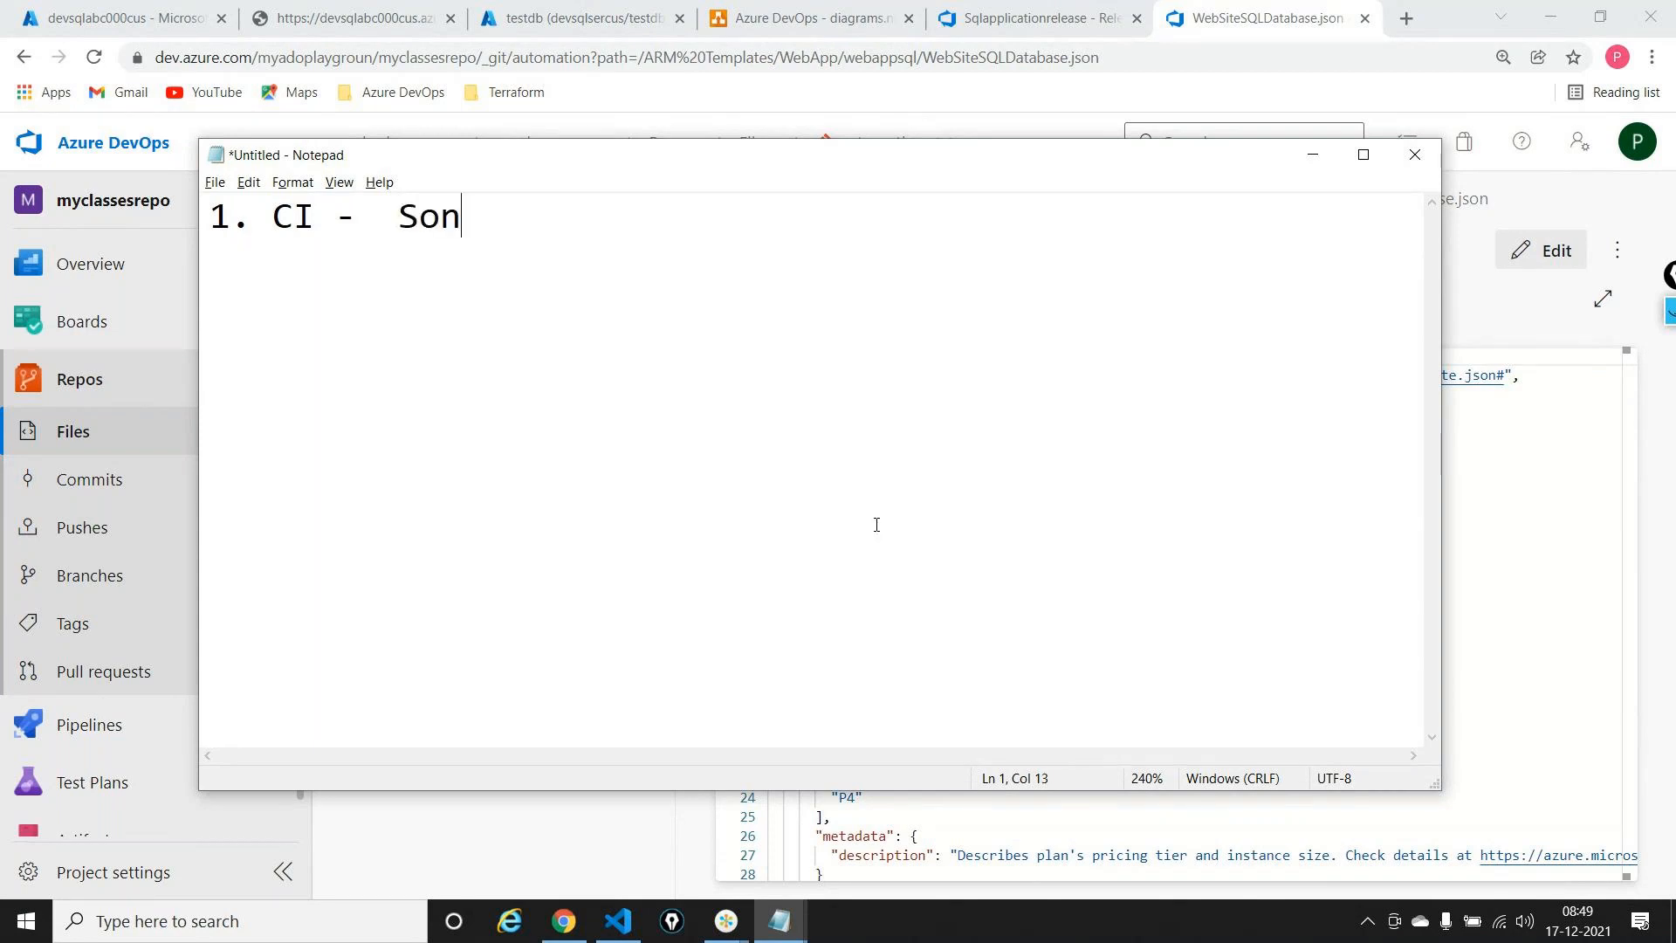
key("Return")
type("2.")
key("BackSpace")
key("BackSpace")
key("BackSpace")
type("- ")
type("Cop")
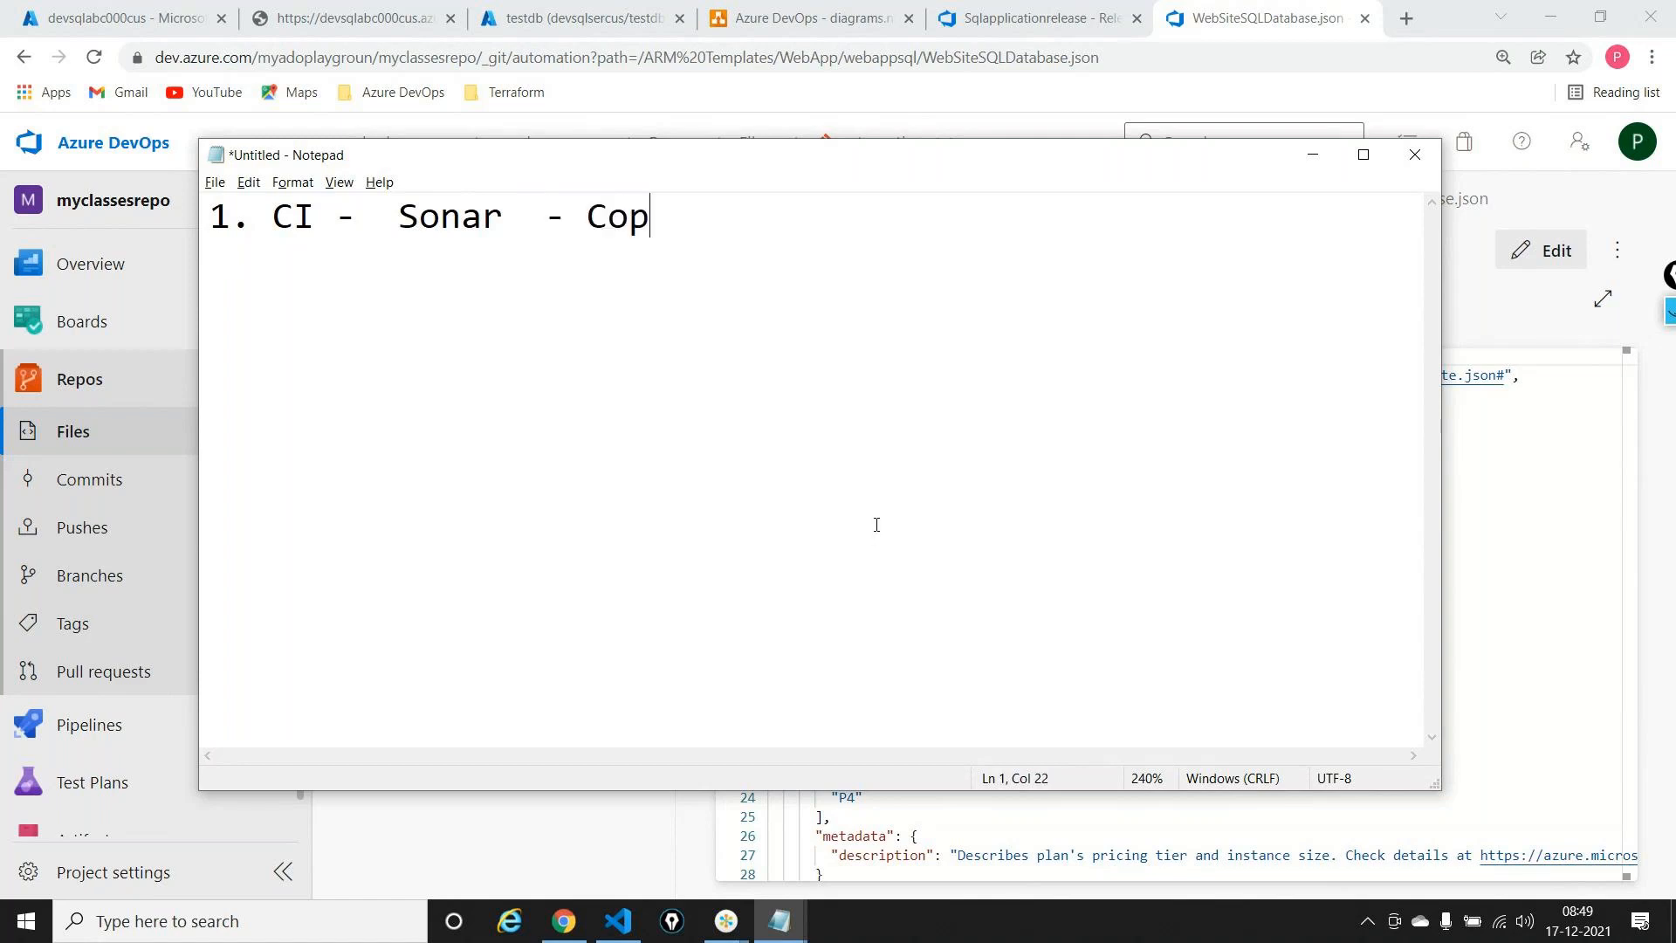
type("y SQL scripts")
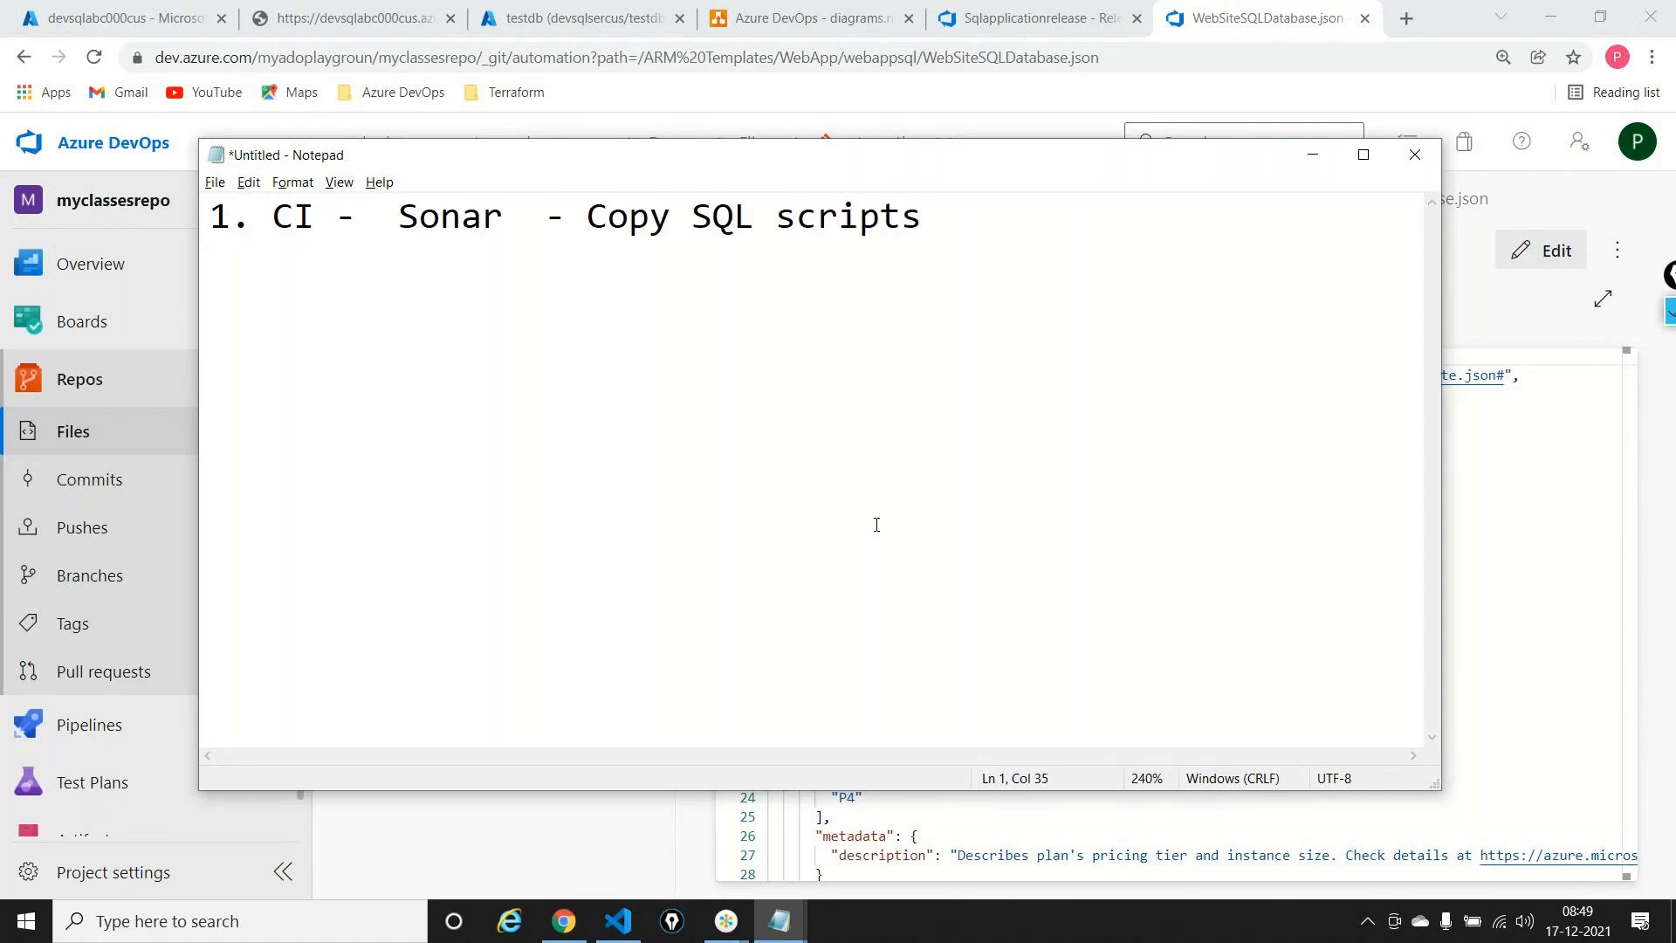
type(", ARM te")
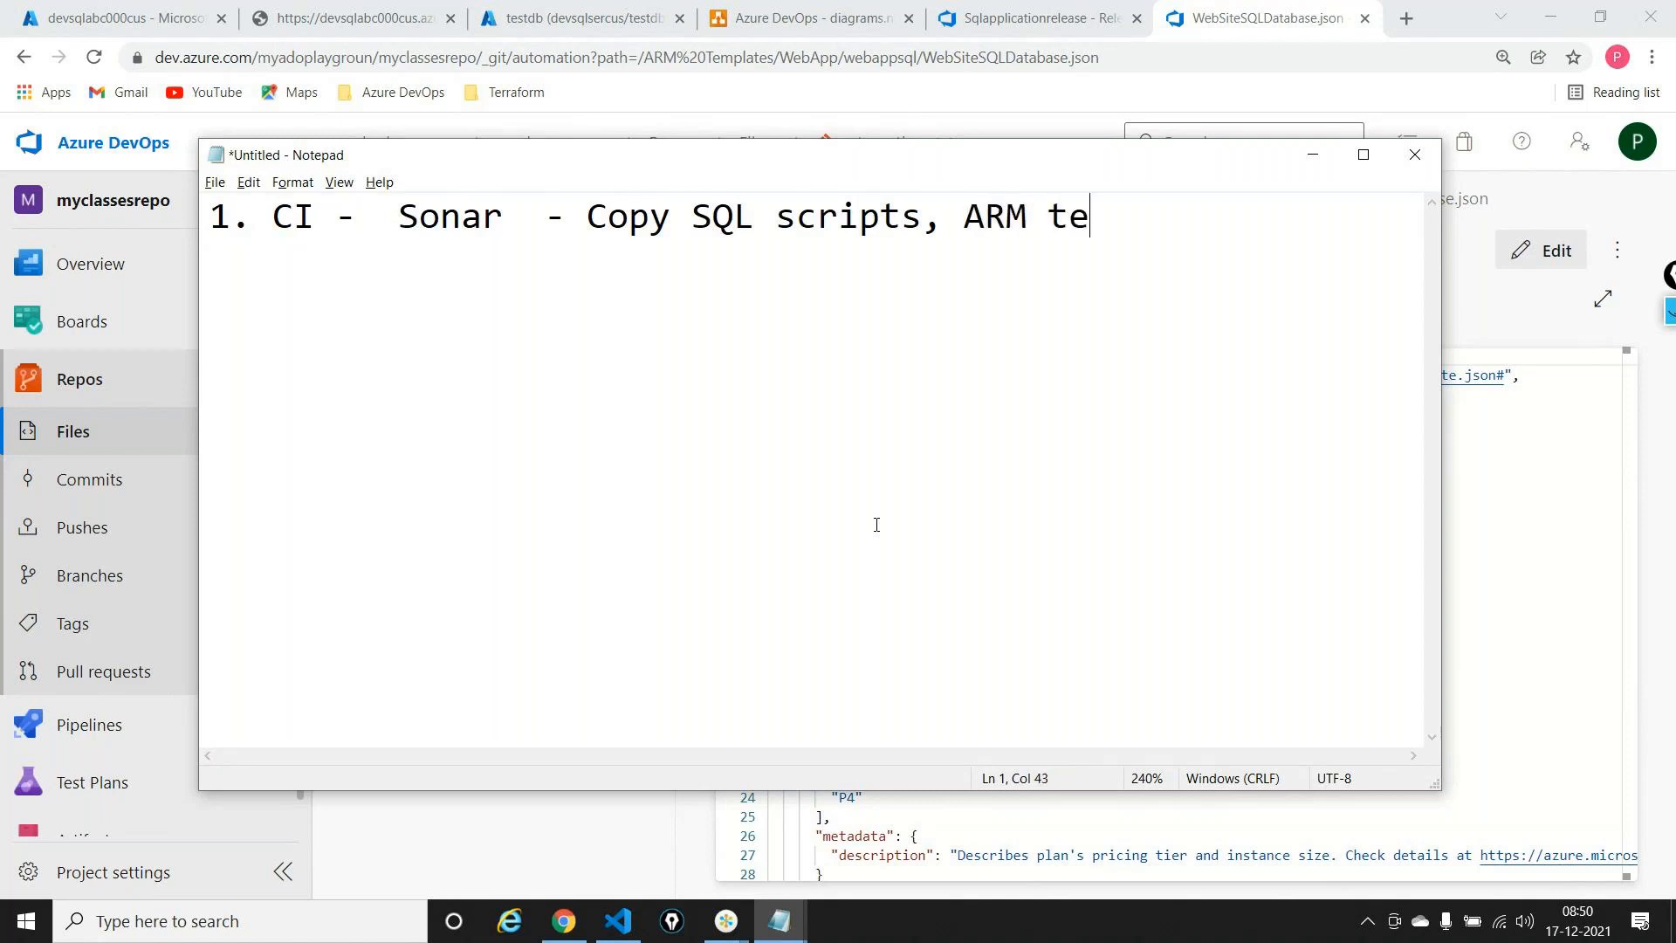
type("mplatyes")
key("BackSpace")
key("BackSpace")
key("BackSpace")
type("es")
Step: Add '2. CD - ARM template - Azure SQL task and then Azure web app deploy'
key("Return")
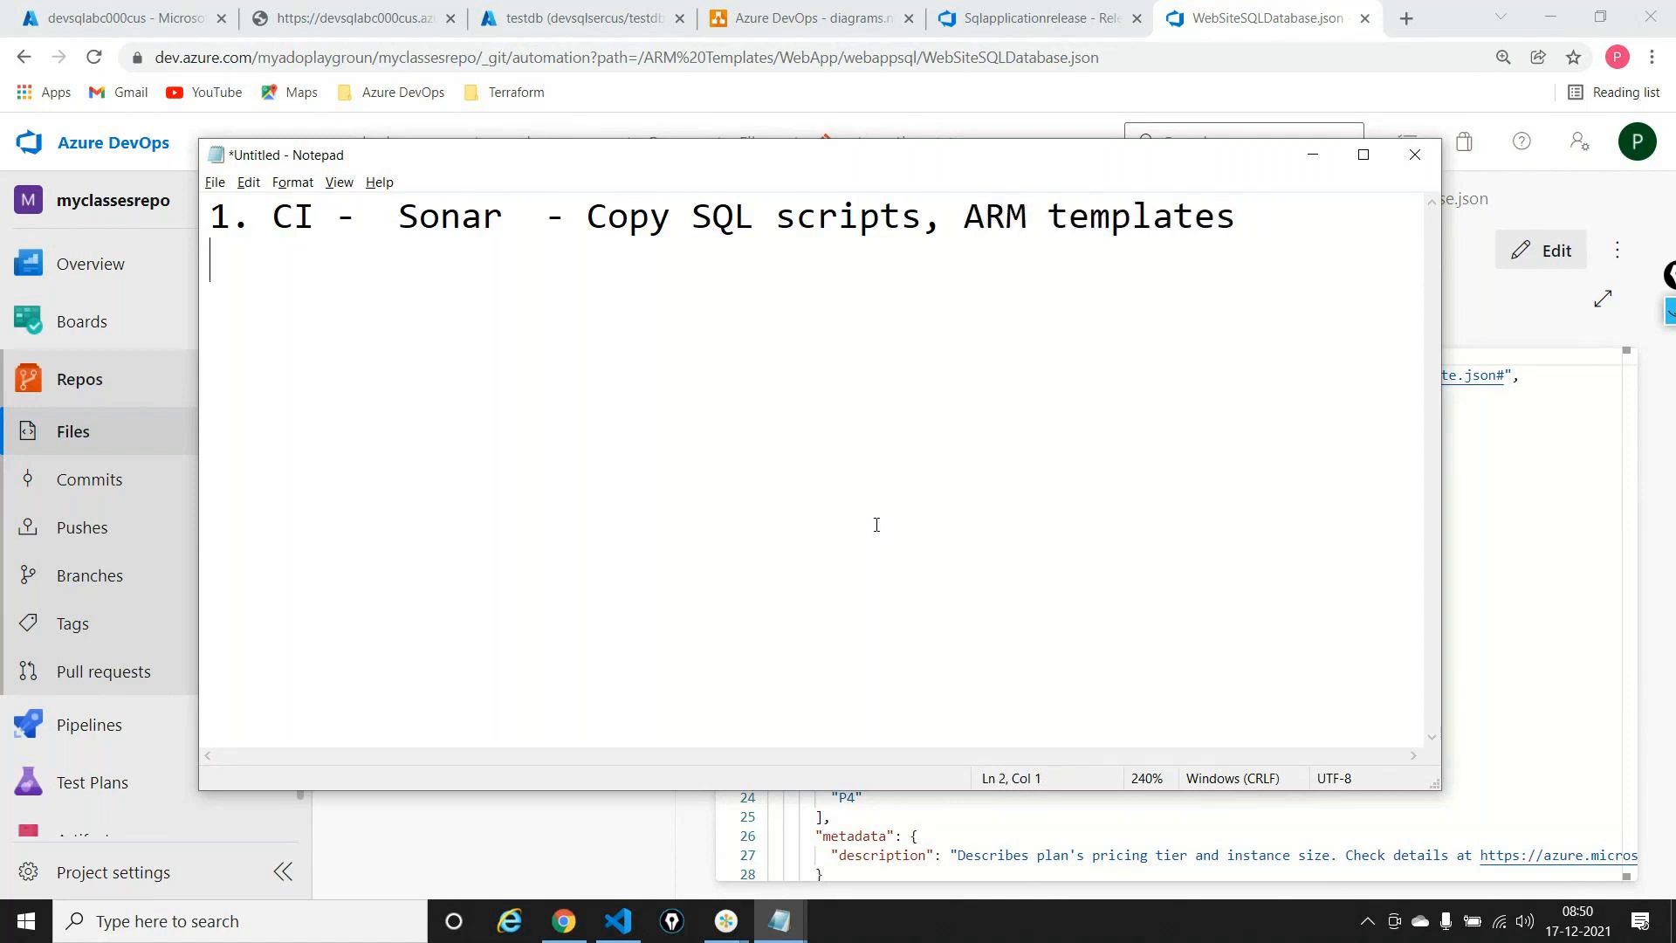
type("2. CD")
type("  -")
type("RM")
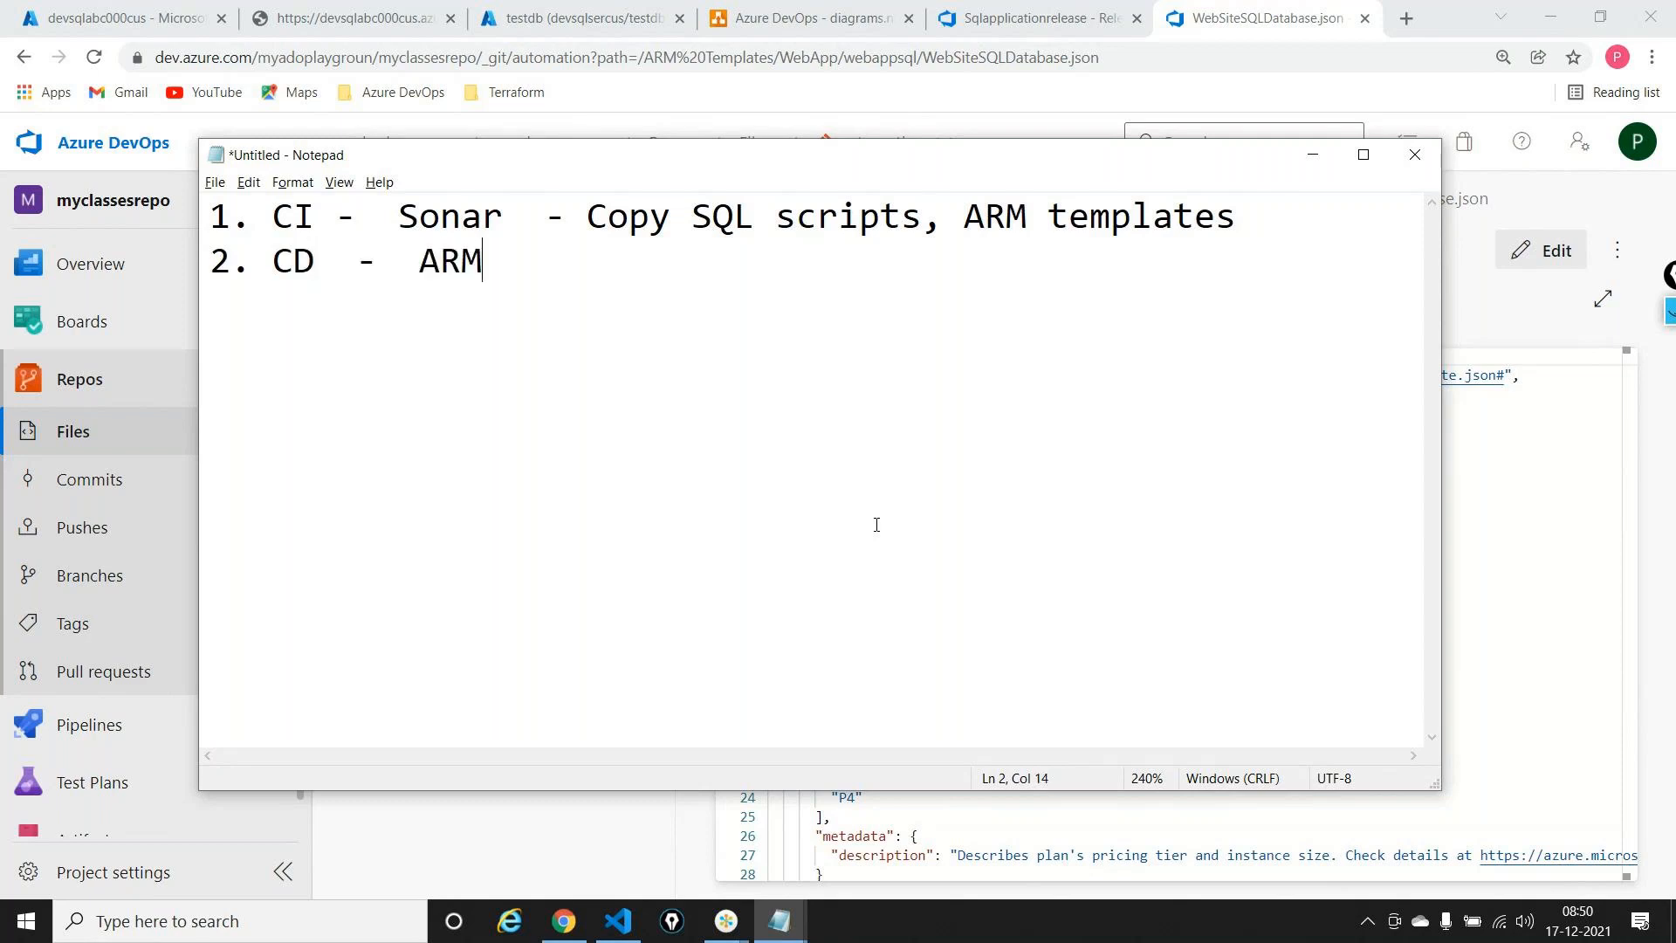
type(" template -  ")
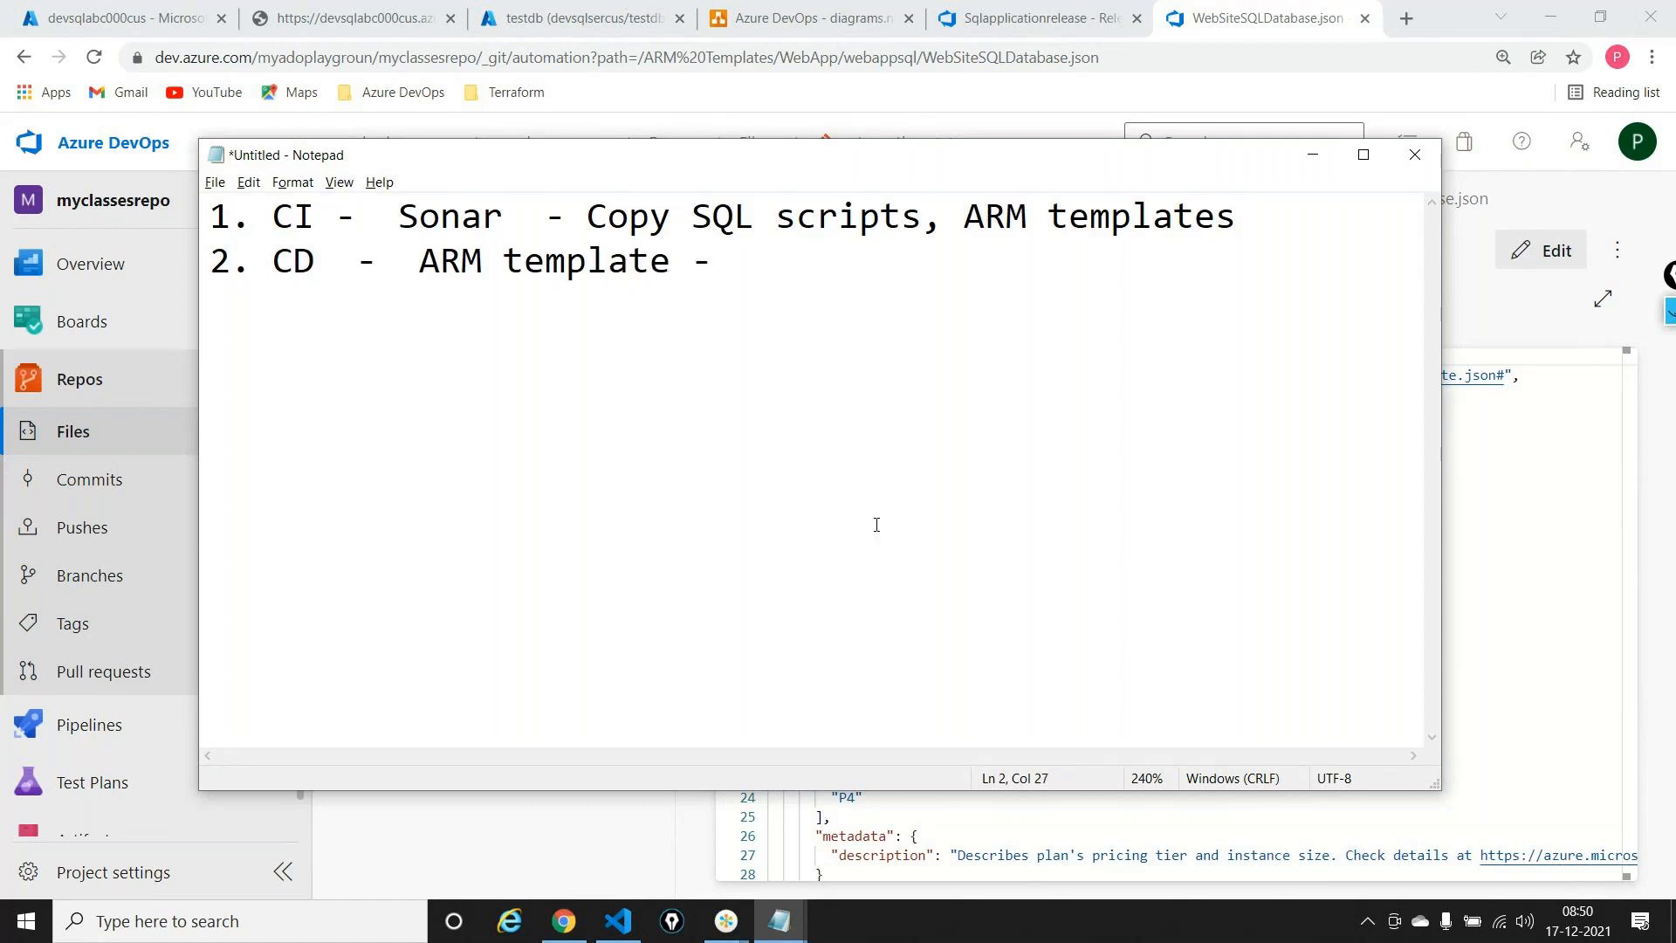
type("AZure")
key("BackSpace")
key("BackSpace")
key("BackSpace")
key("BackSpace")
type("zure SQL ")
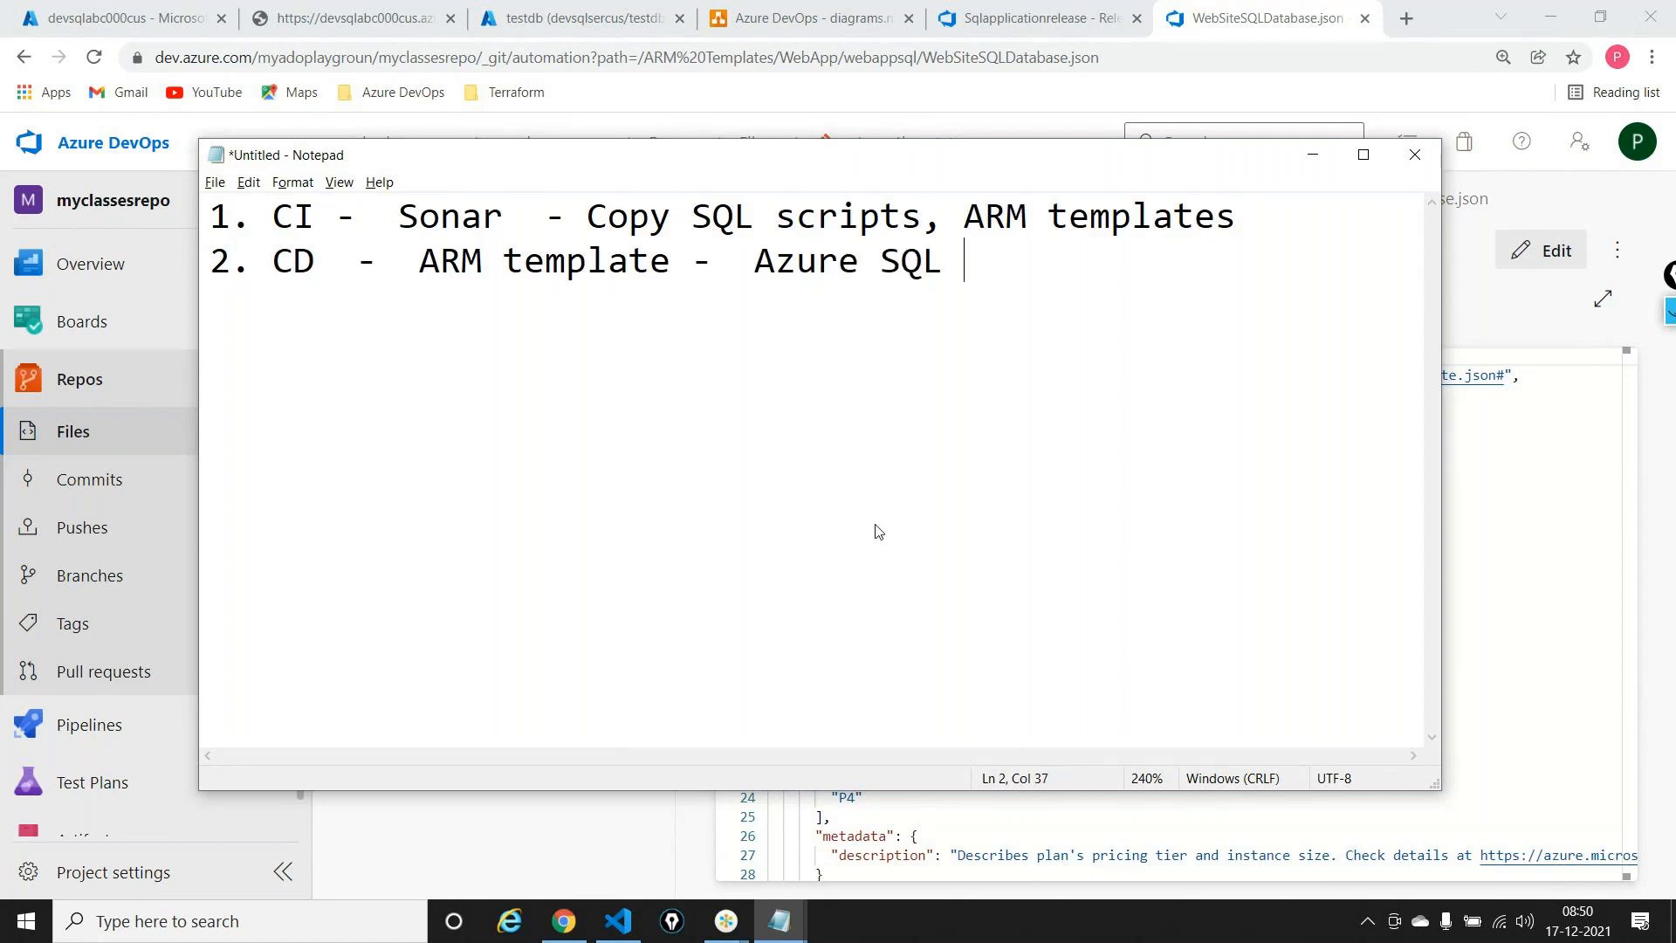
type("task a")
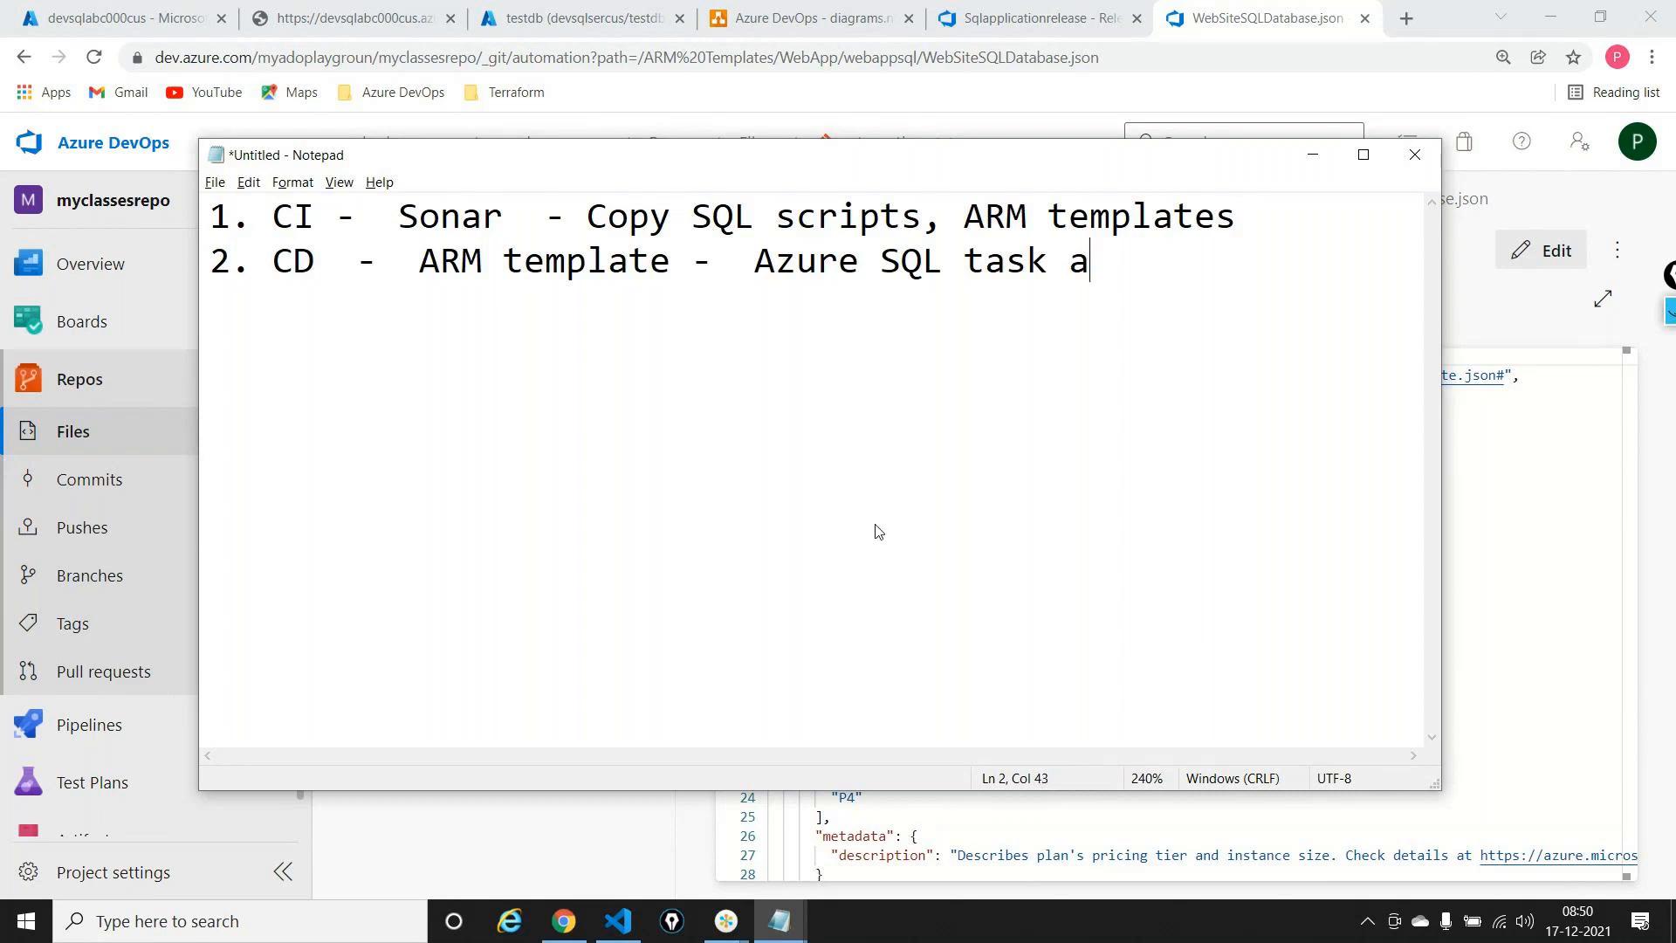
type("nd then ")
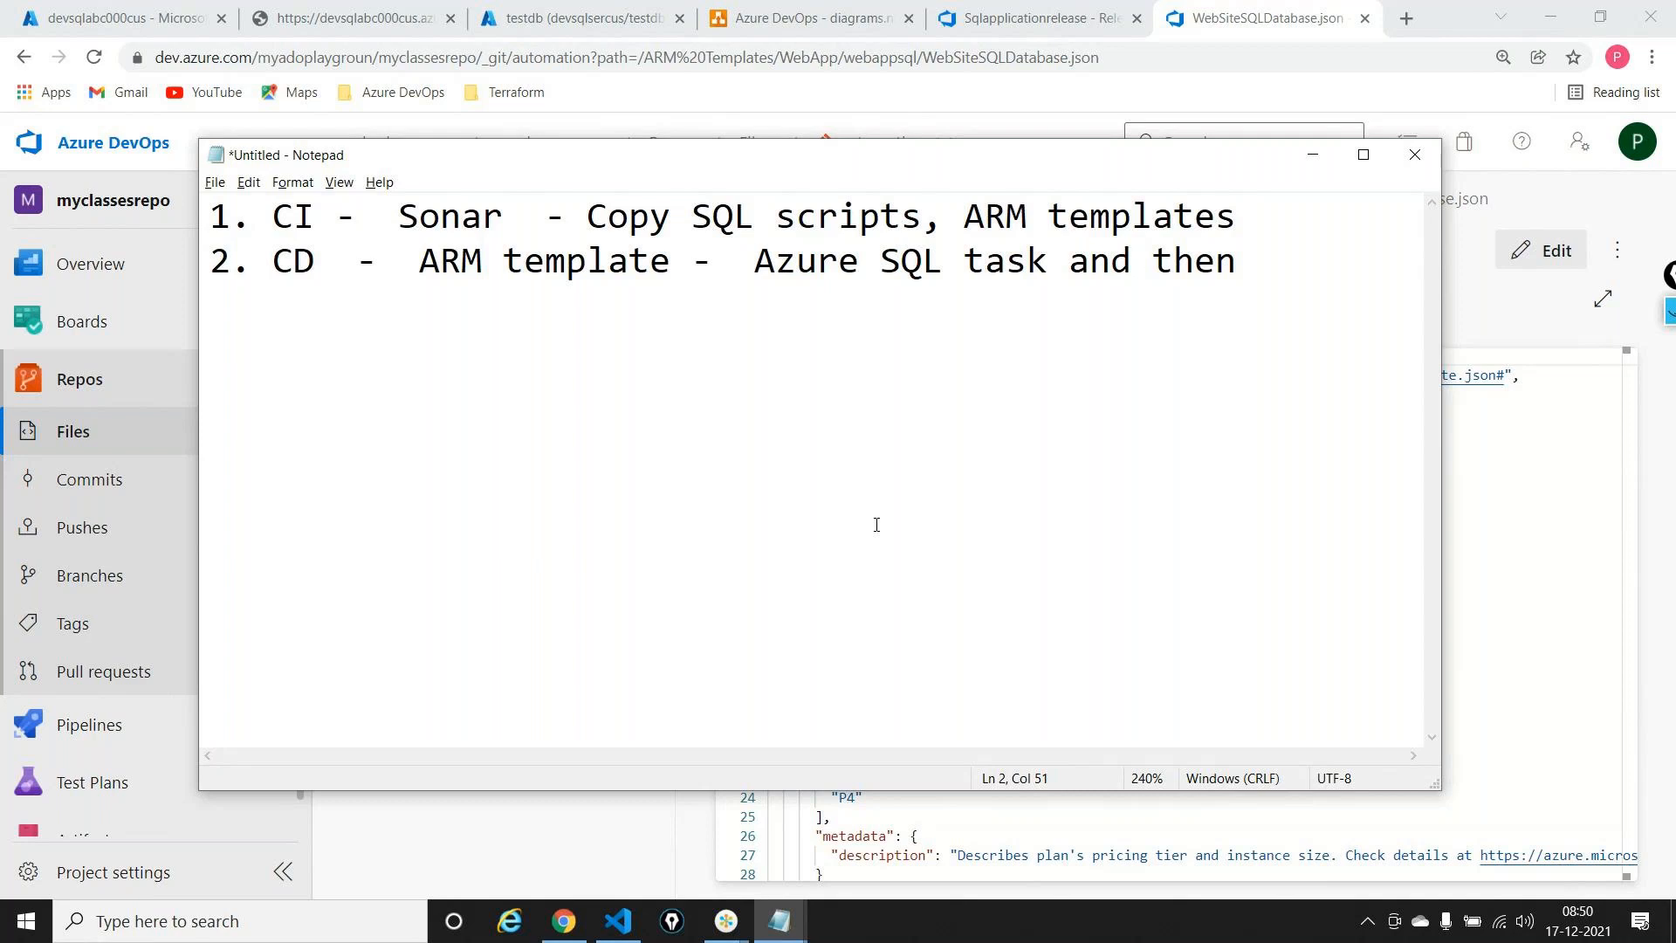
type("Azure ")
type("w")
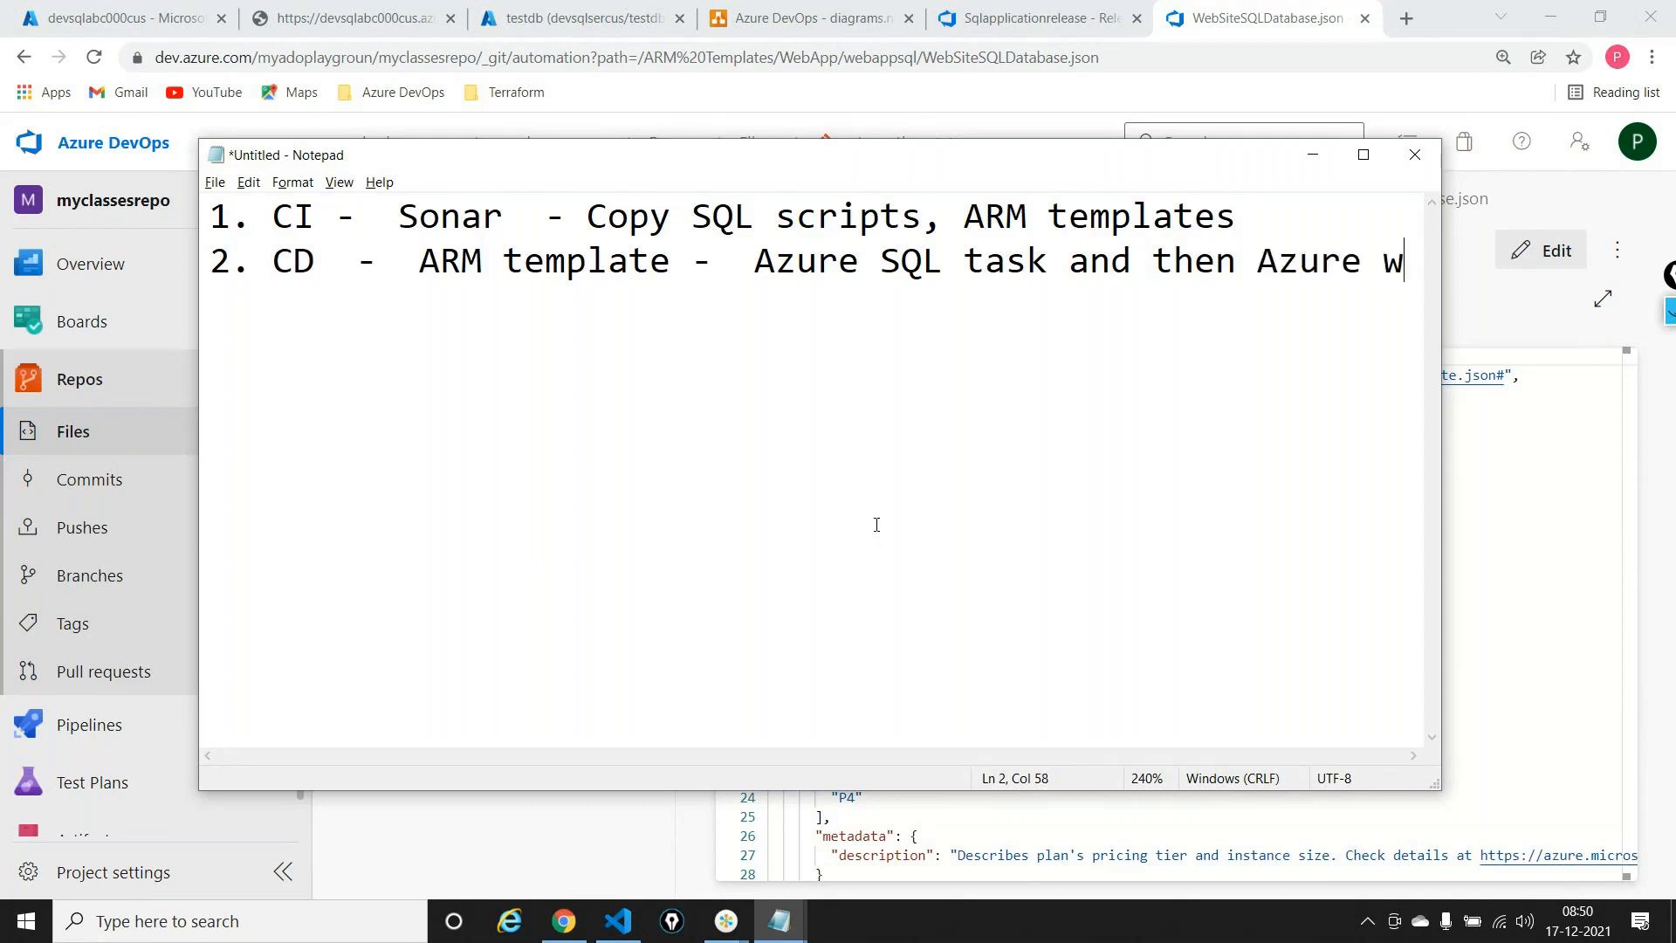
type("eb app depl")
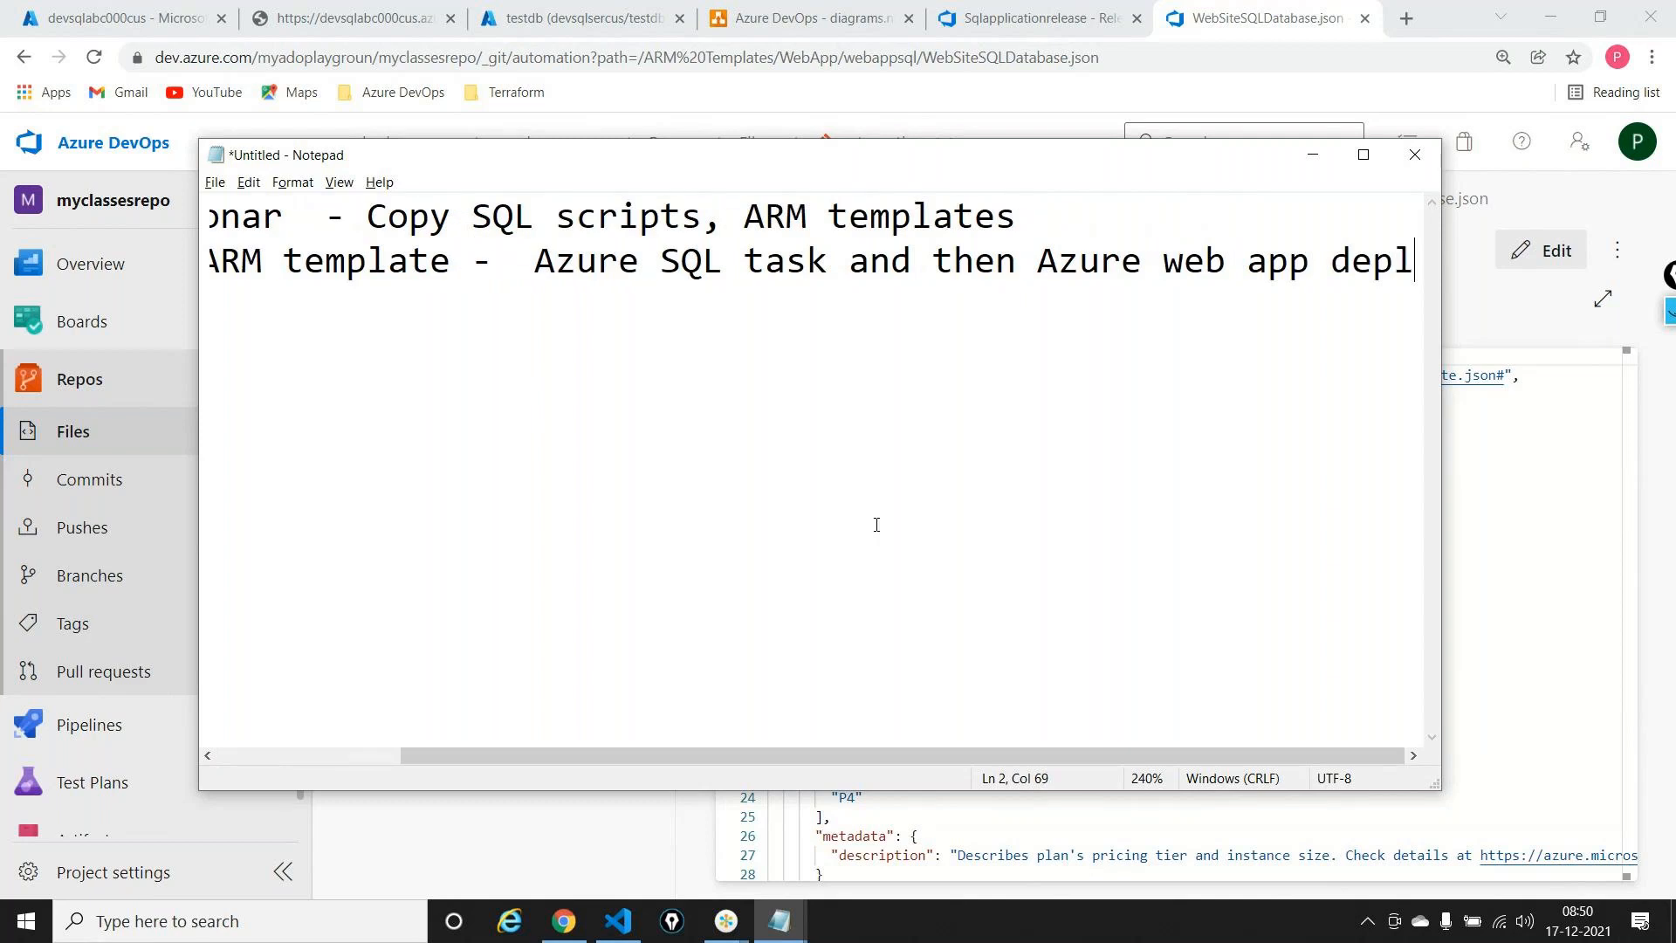
type("oy")
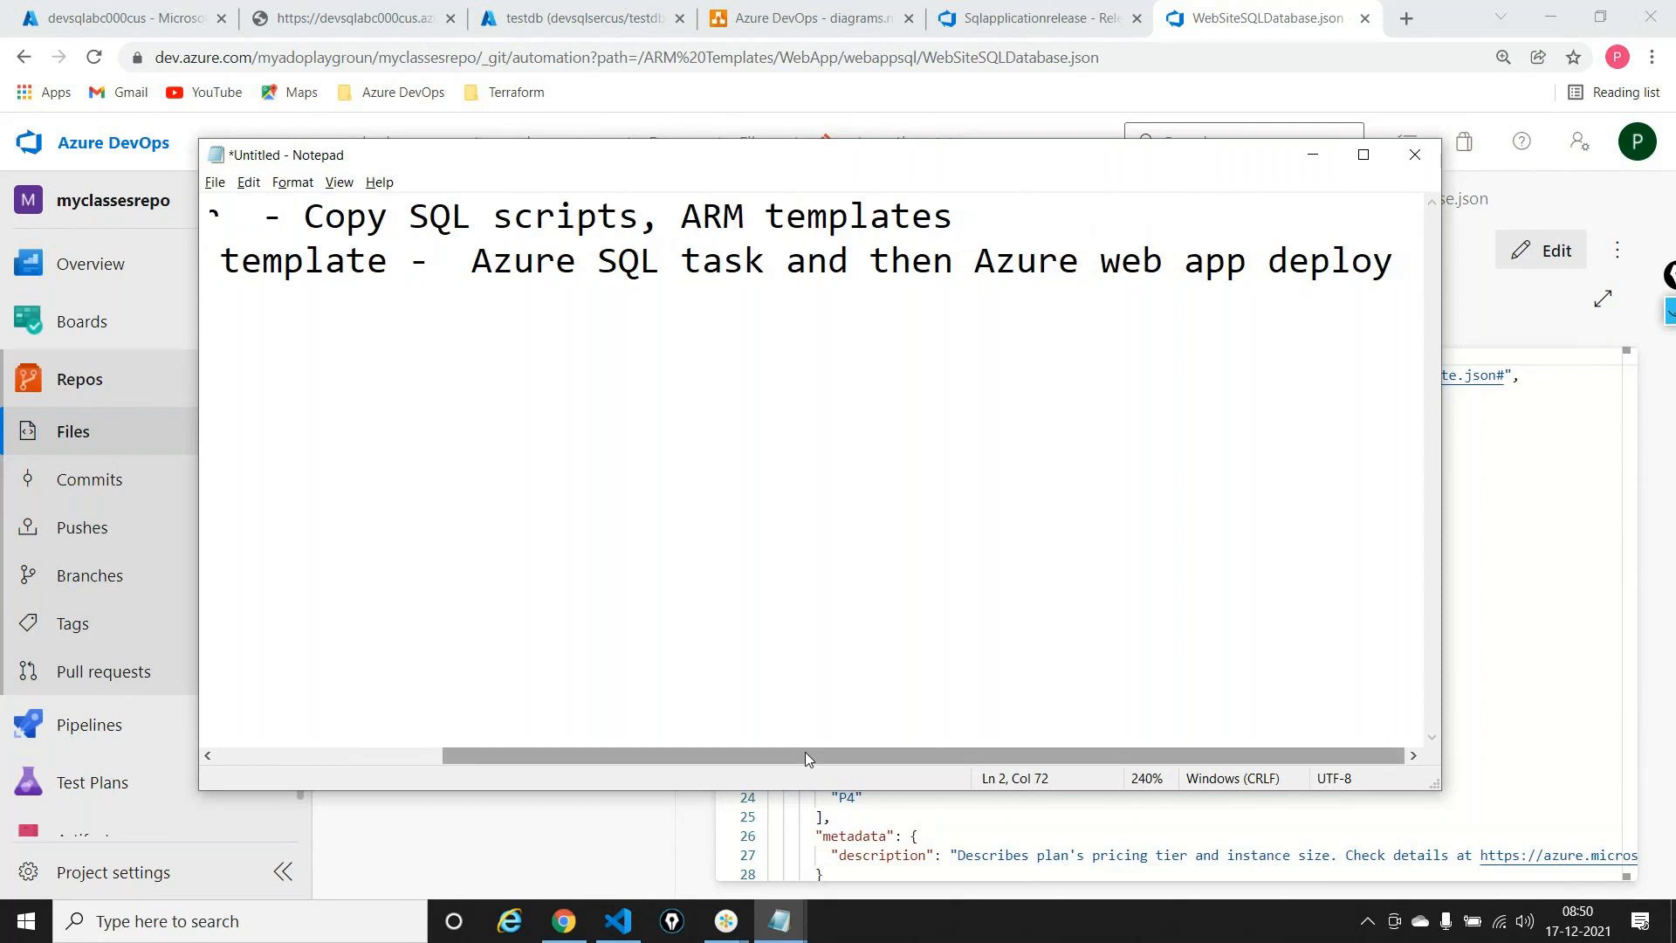
left_click_drag(804, 753, 580, 753)
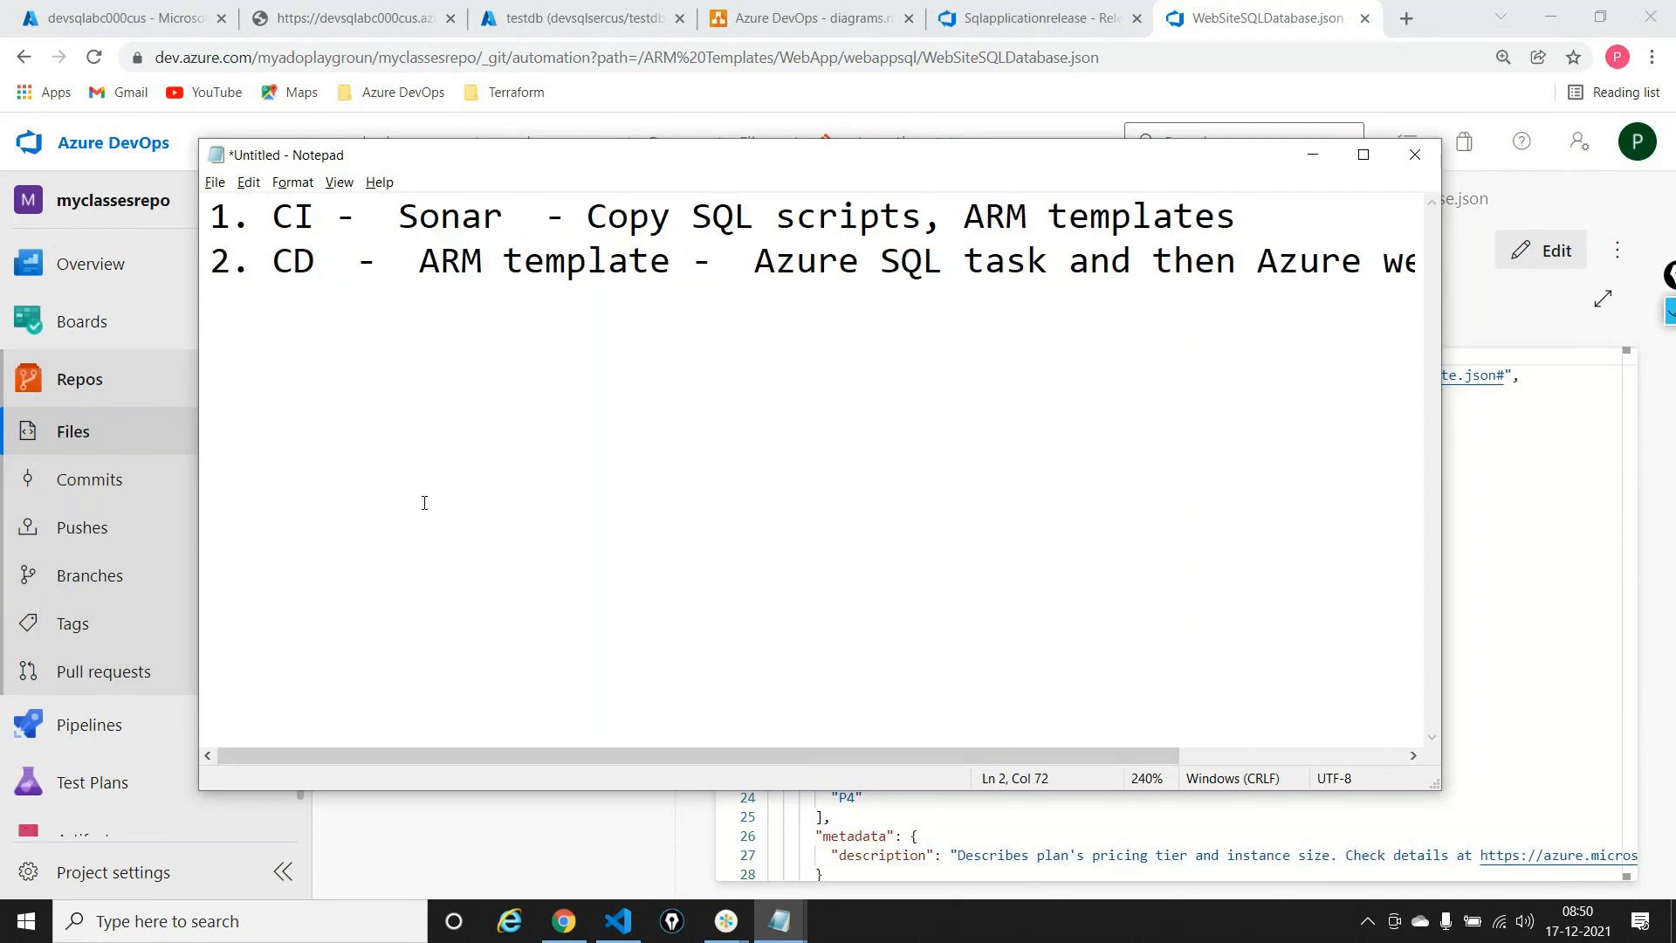
key("alt+Tab")
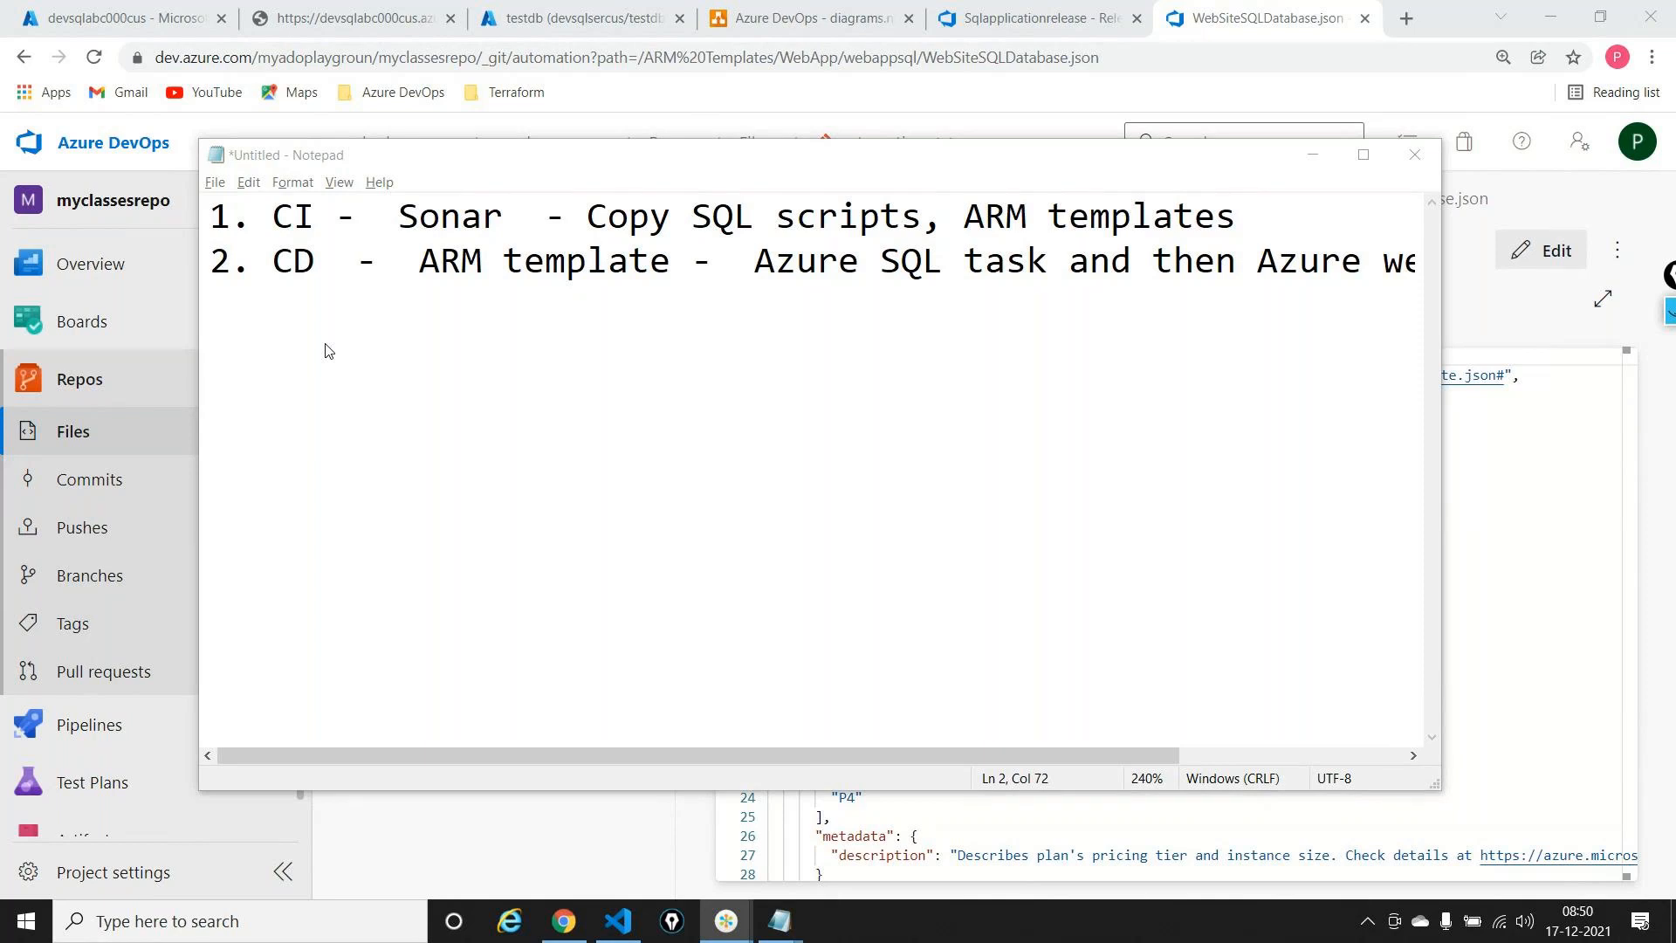
Step: View the courses list, then open Sql-LocalConnectionString/commands.sql for editing at its last INSERT line
left_click(349, 18)
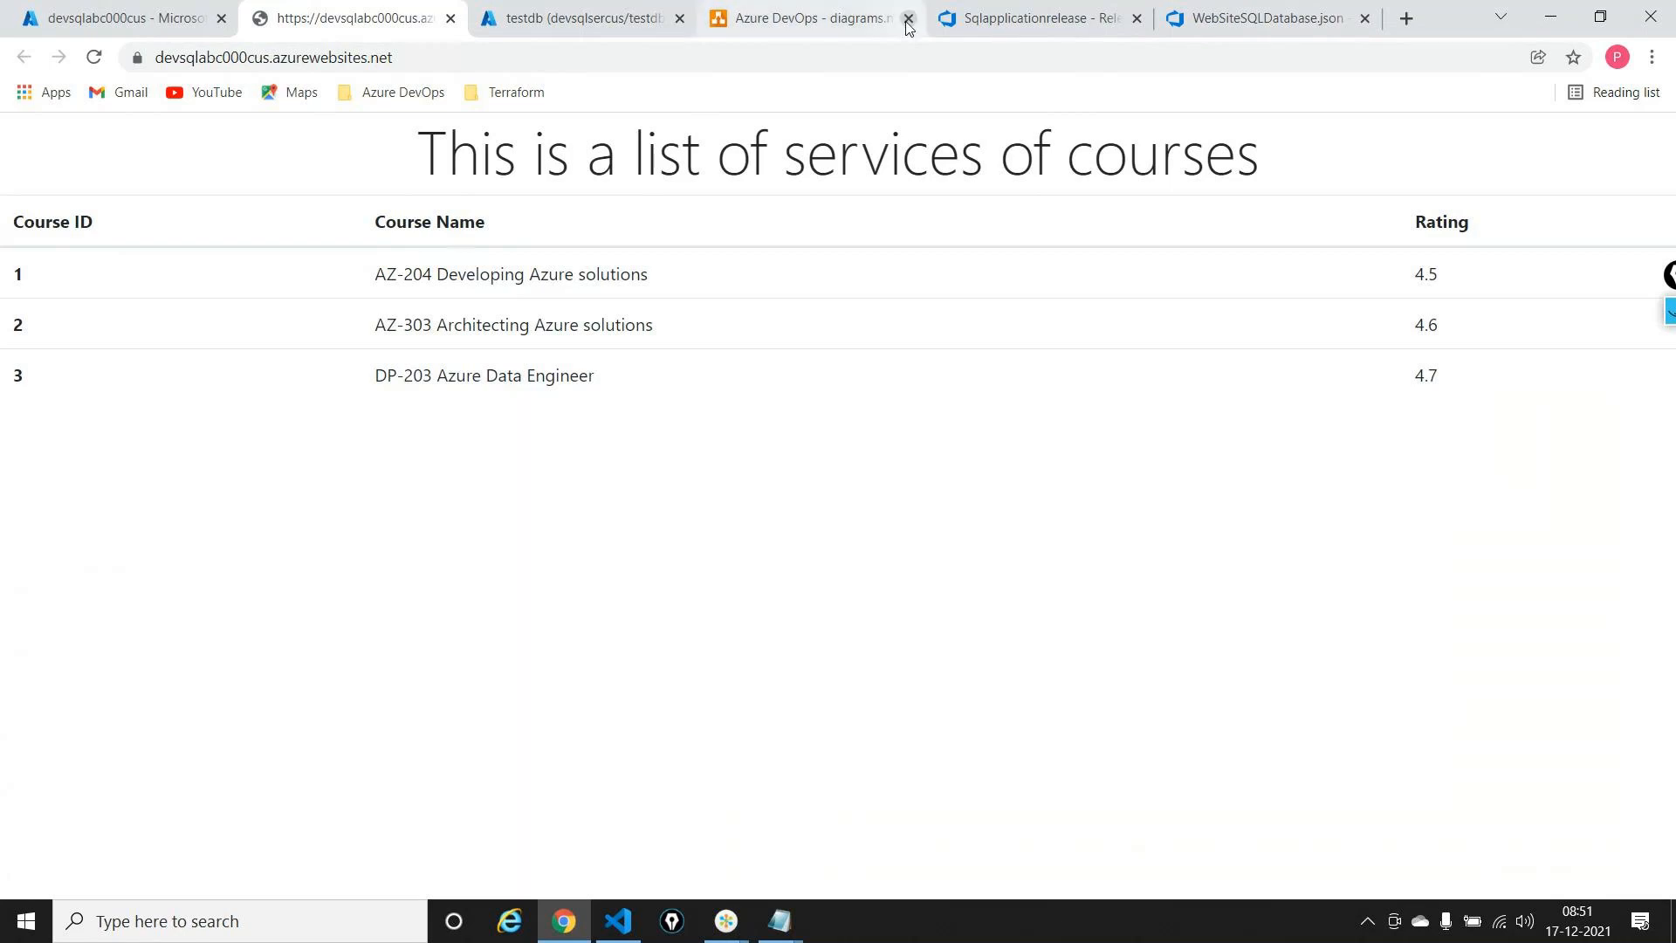
left_click(1004, 17)
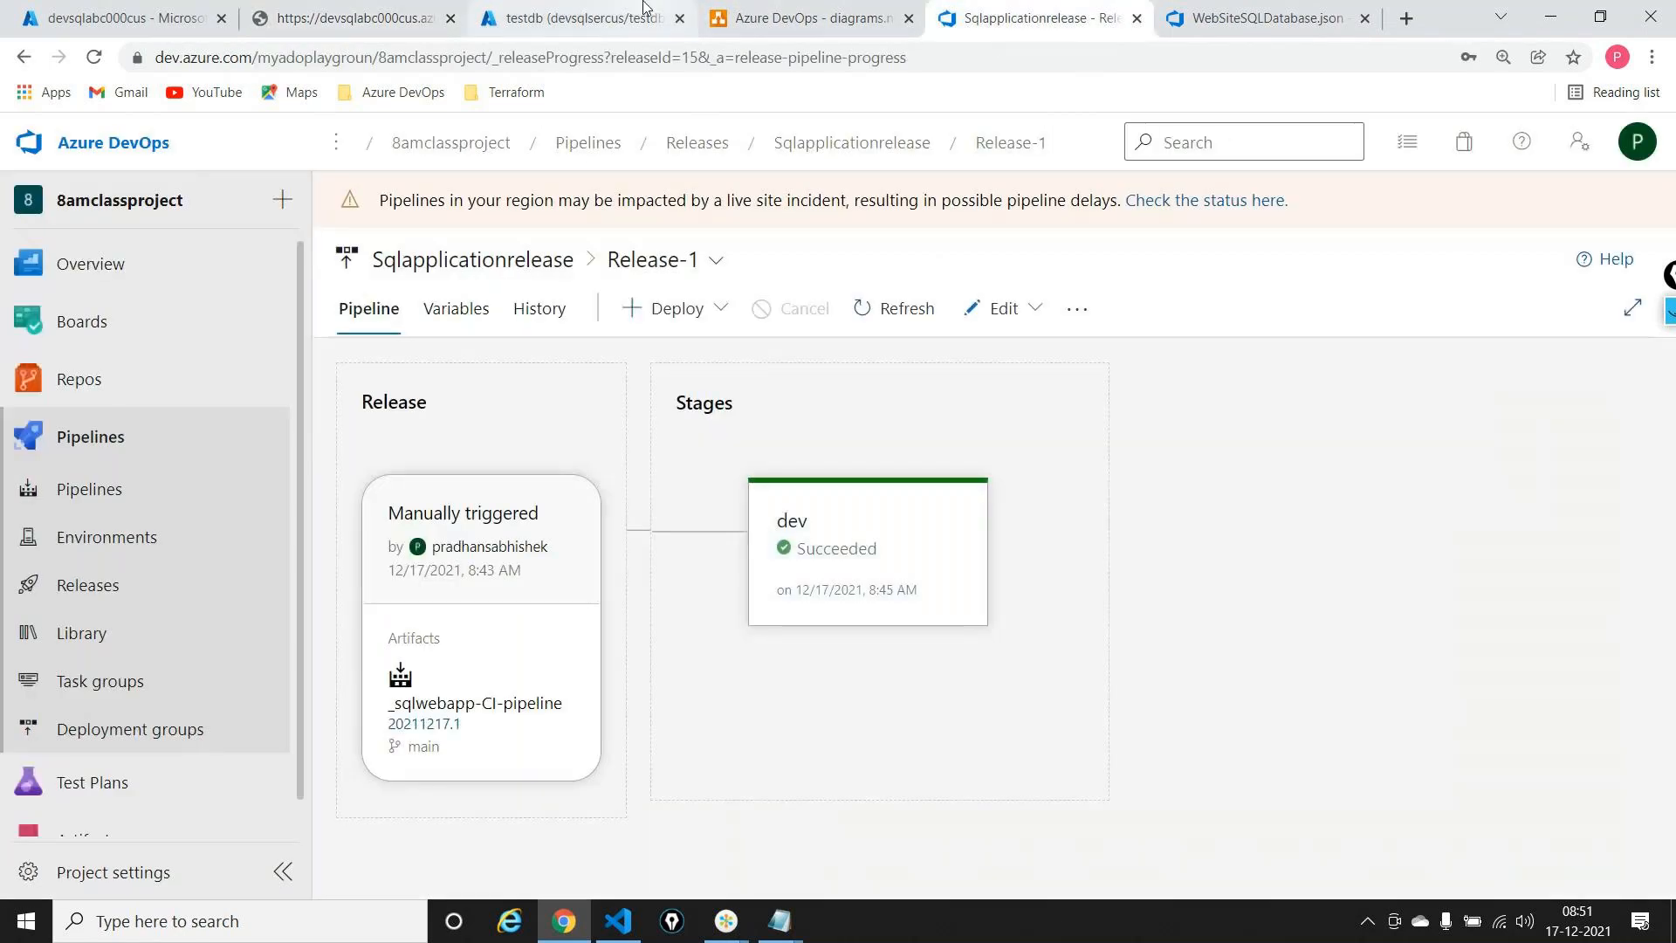
mouse_move(175, 377)
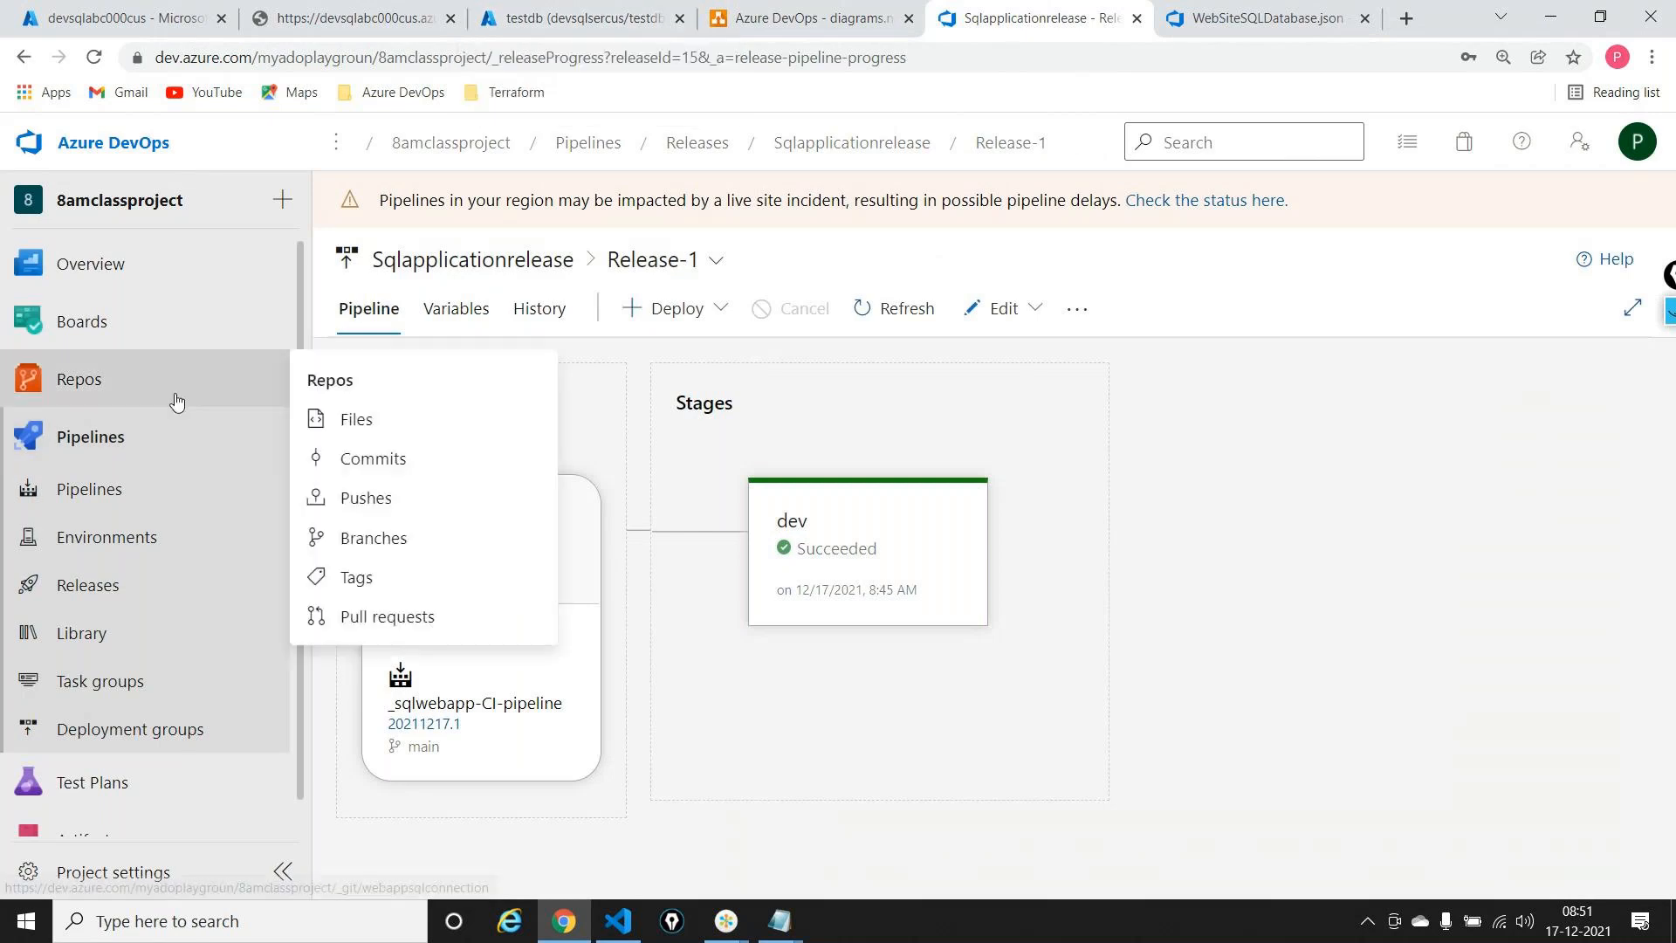
left_click(357, 421)
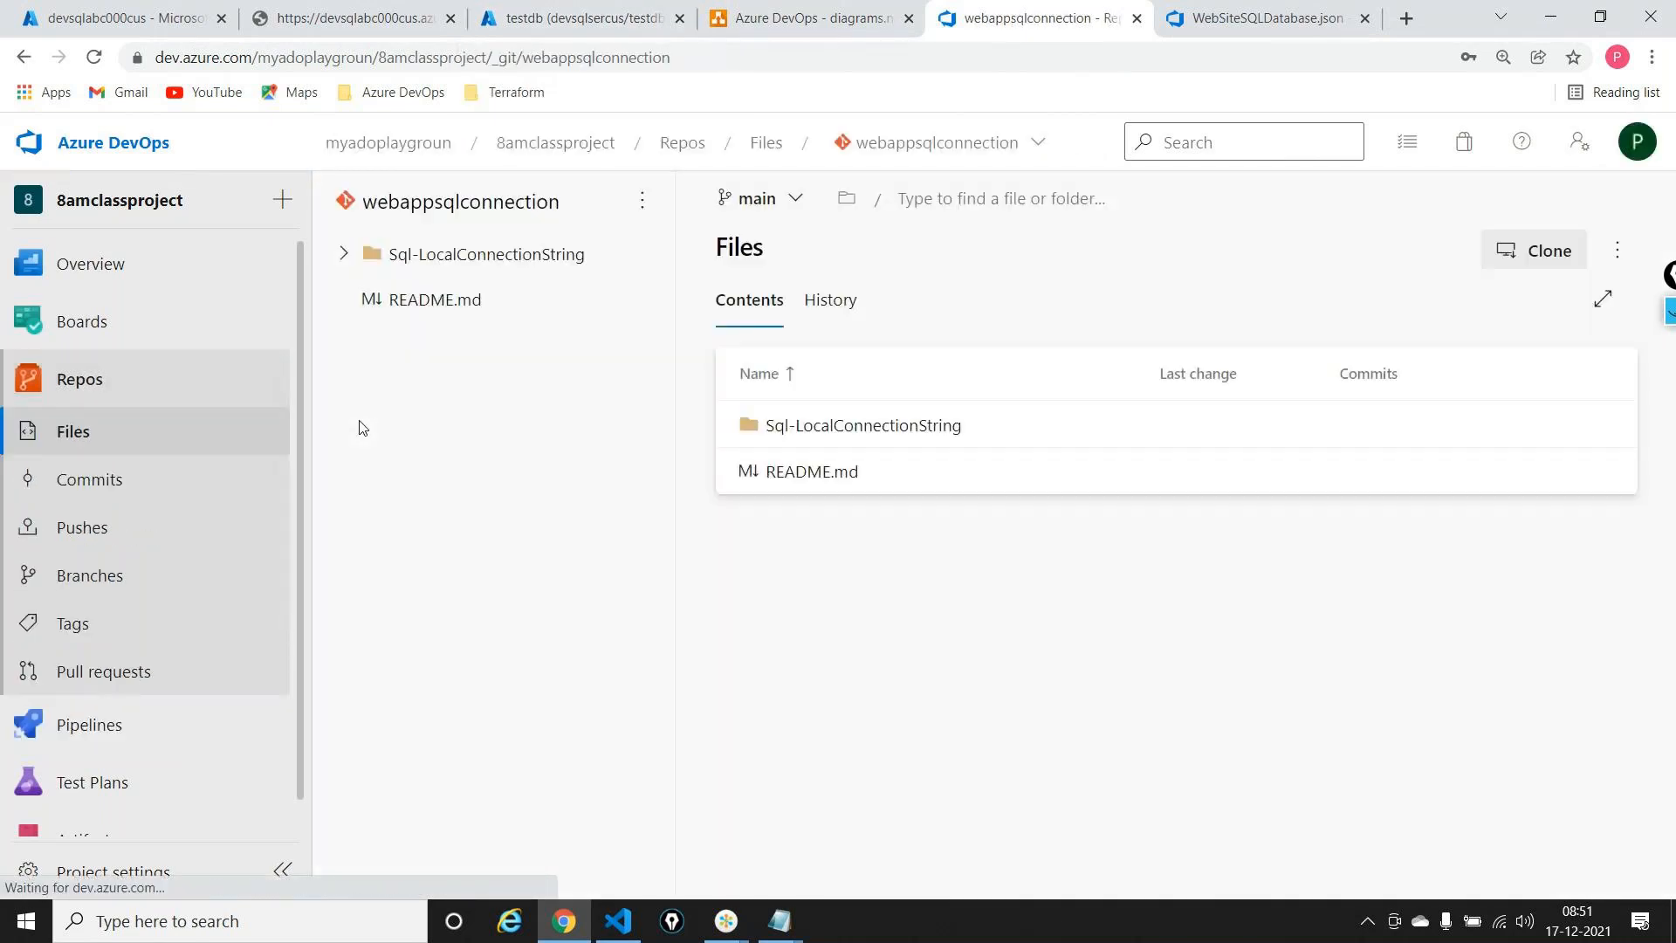
left_click(816, 426)
left_click(816, 471)
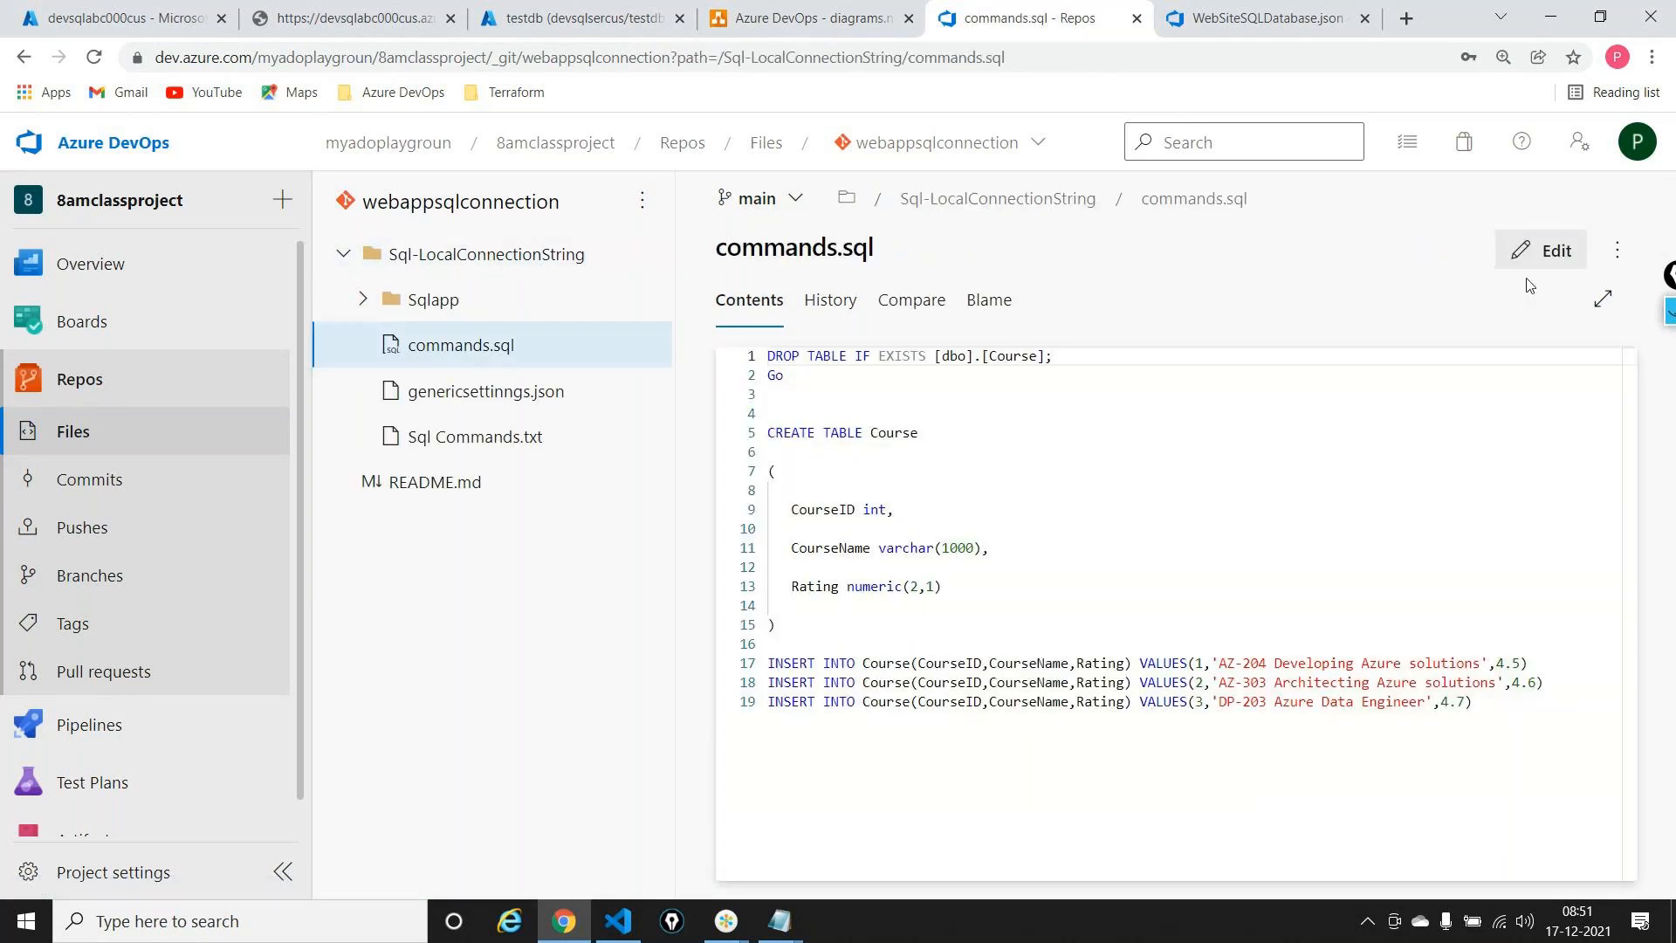
left_click(1538, 253)
left_click(1520, 706)
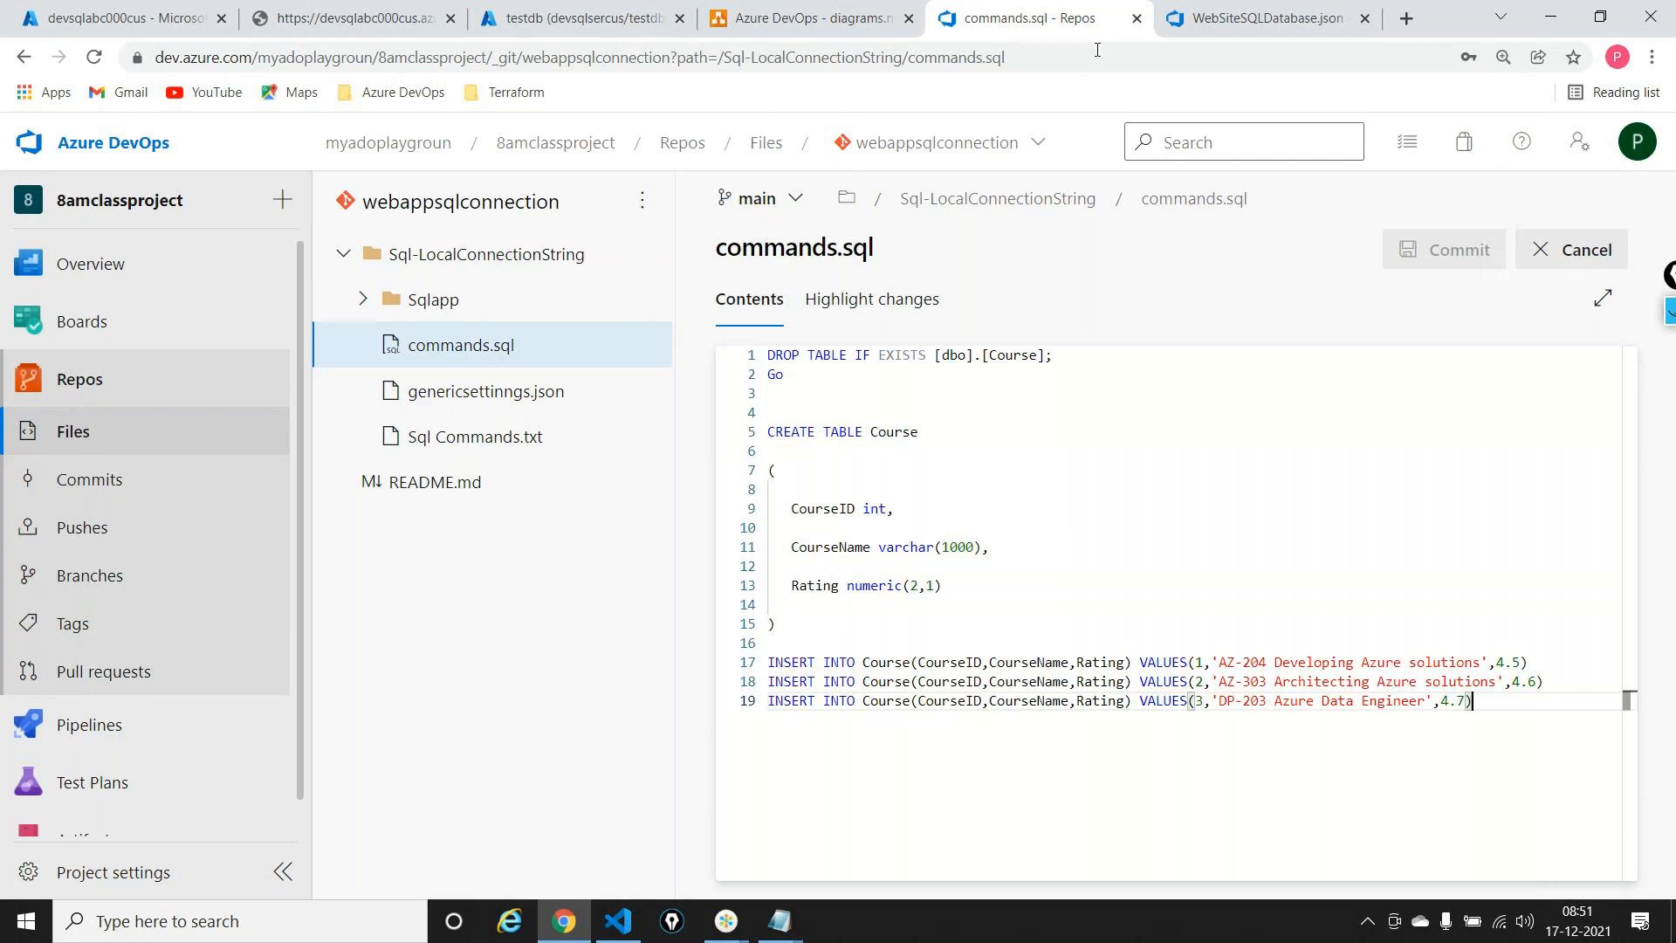
Step: Discard the commands.sql edit and open the 8amclassproject Work items list, with readme item 4 in Doing
left_click(1588, 259)
key("alt+Tab")
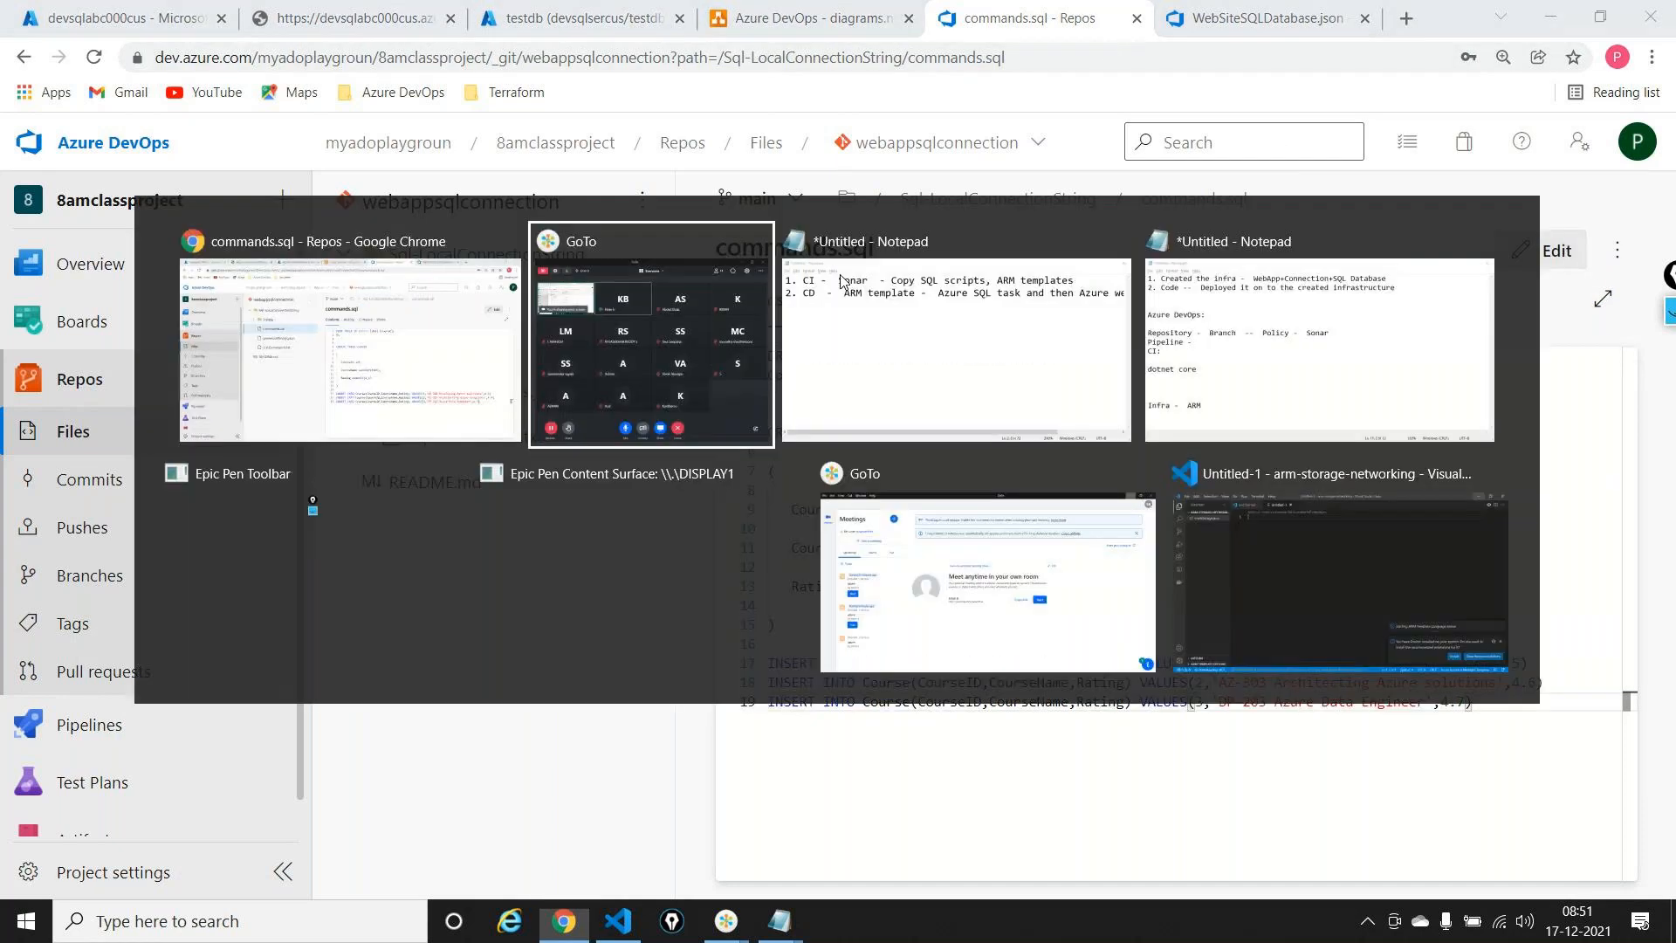
key("Escape")
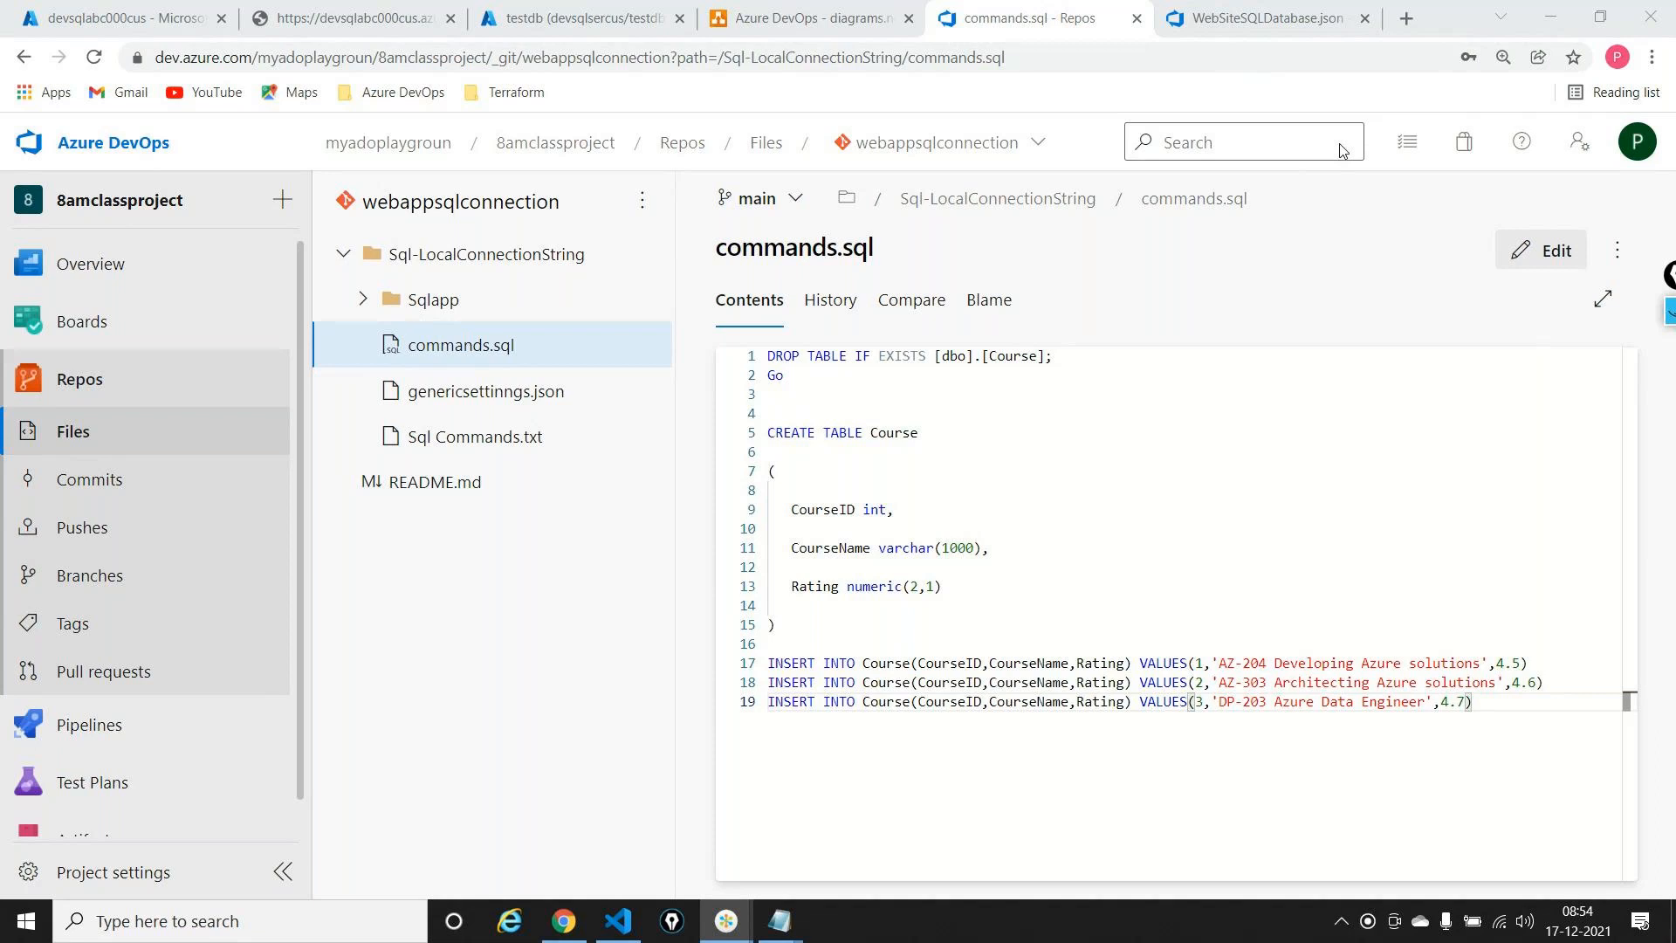
left_click(98, 323)
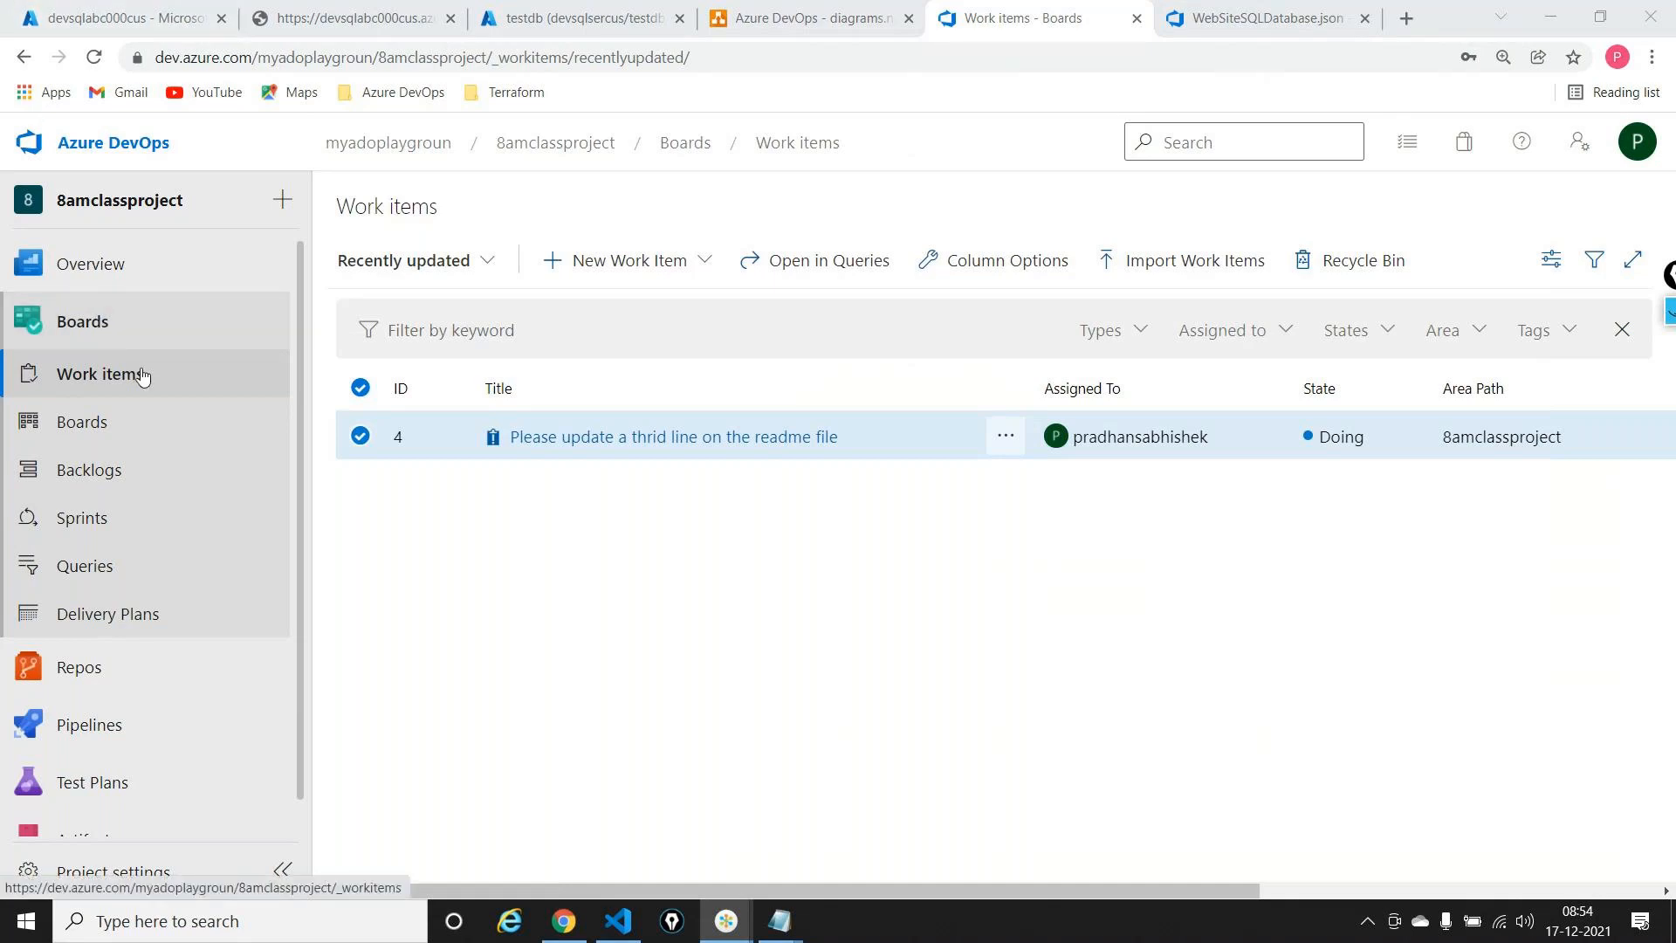
scroll(143, 521, "down", 1)
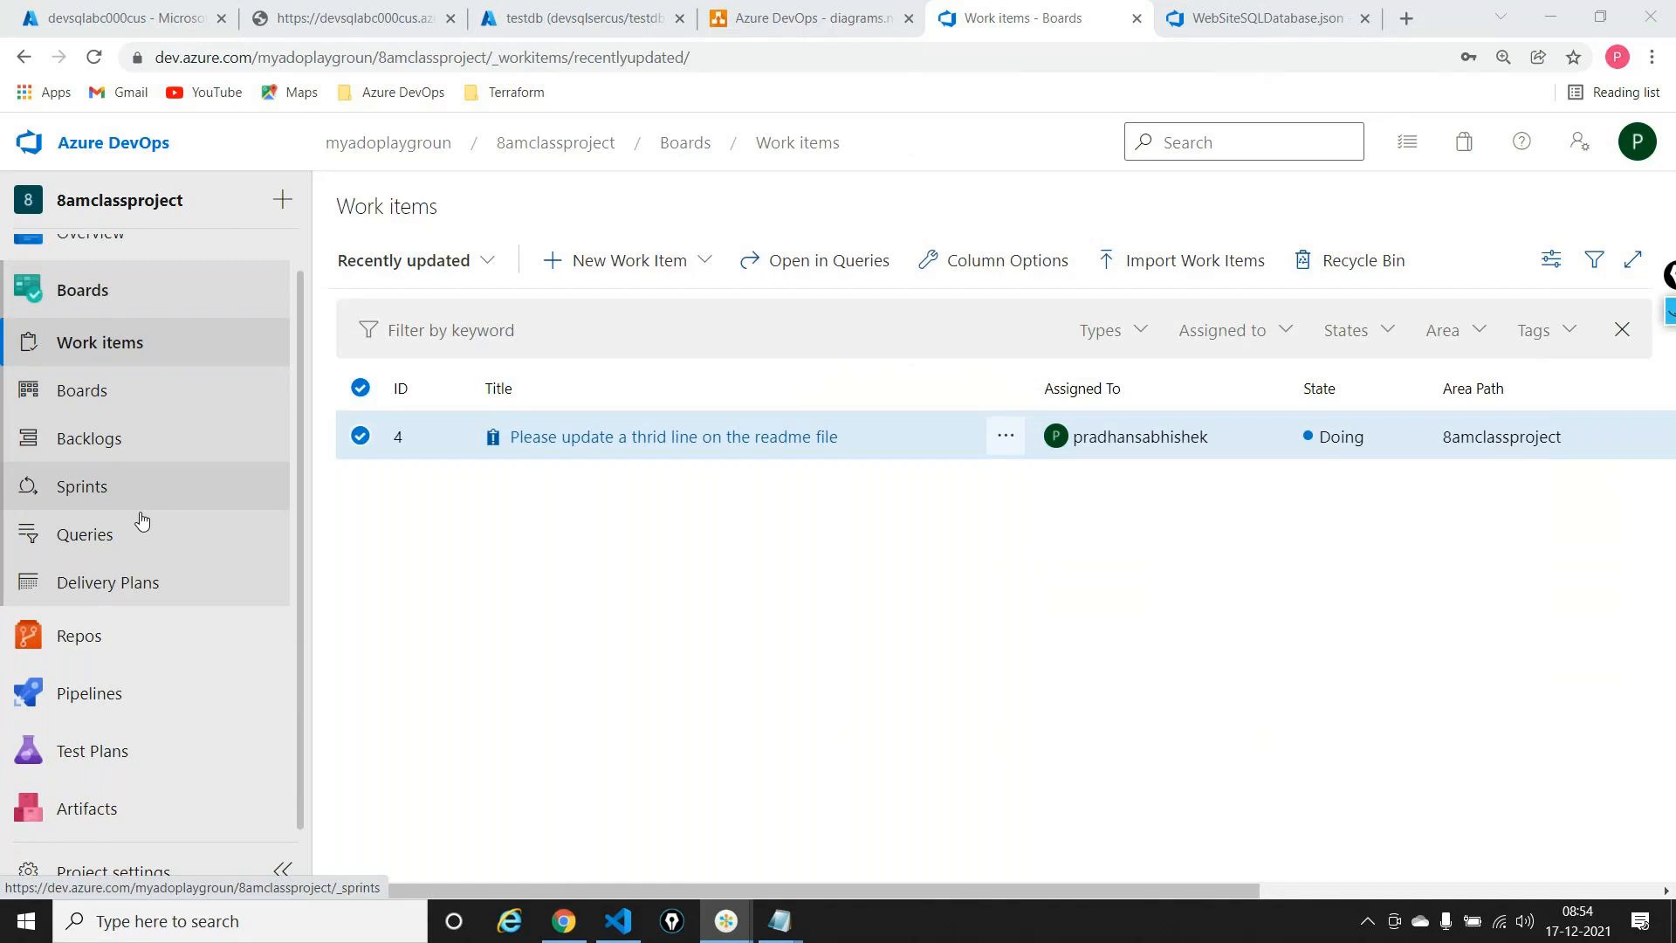